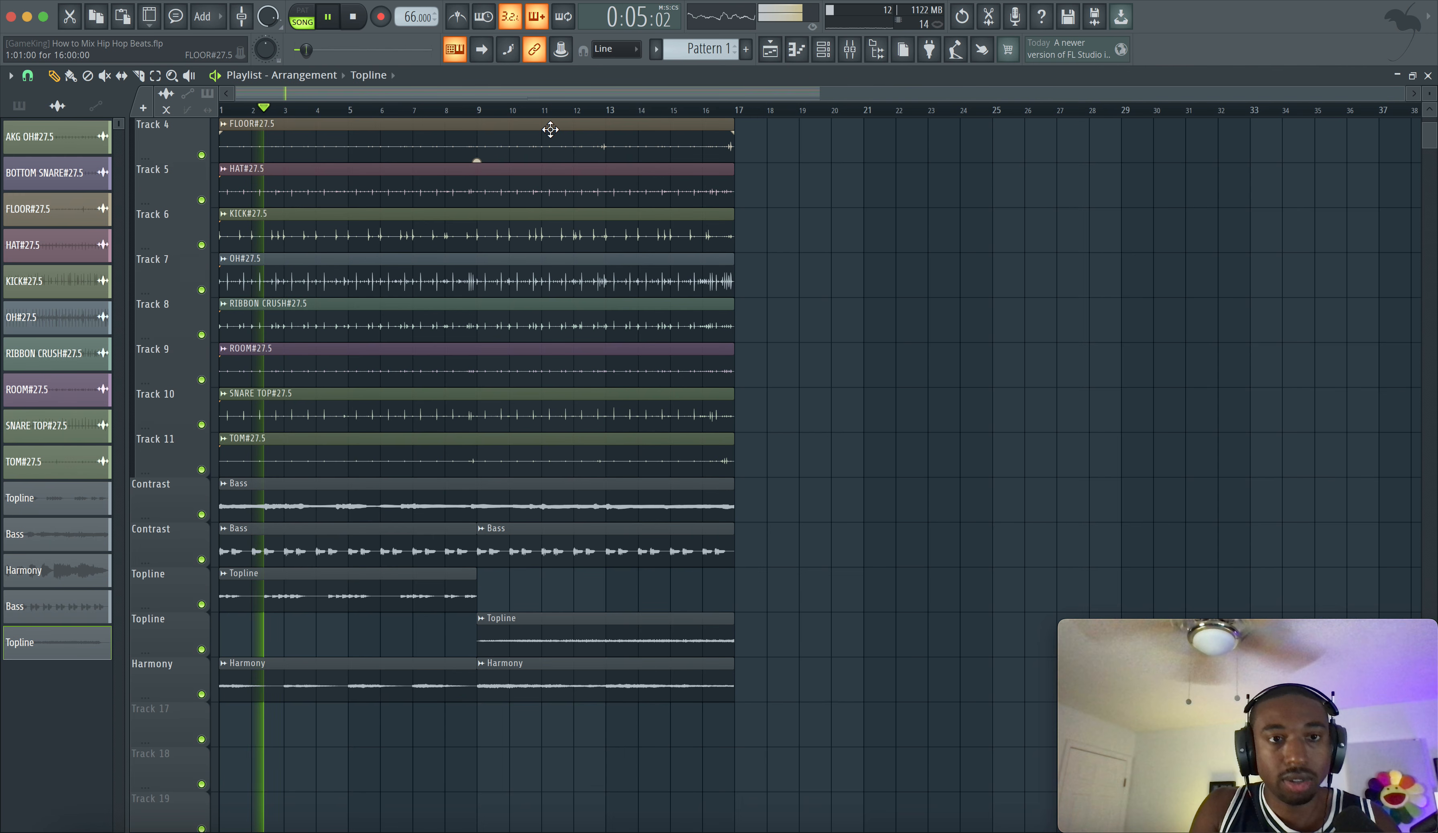
Show the channel rack, stop playback, select all channels to show their mixer track assignments, and close the rack.
left_click(823, 50)
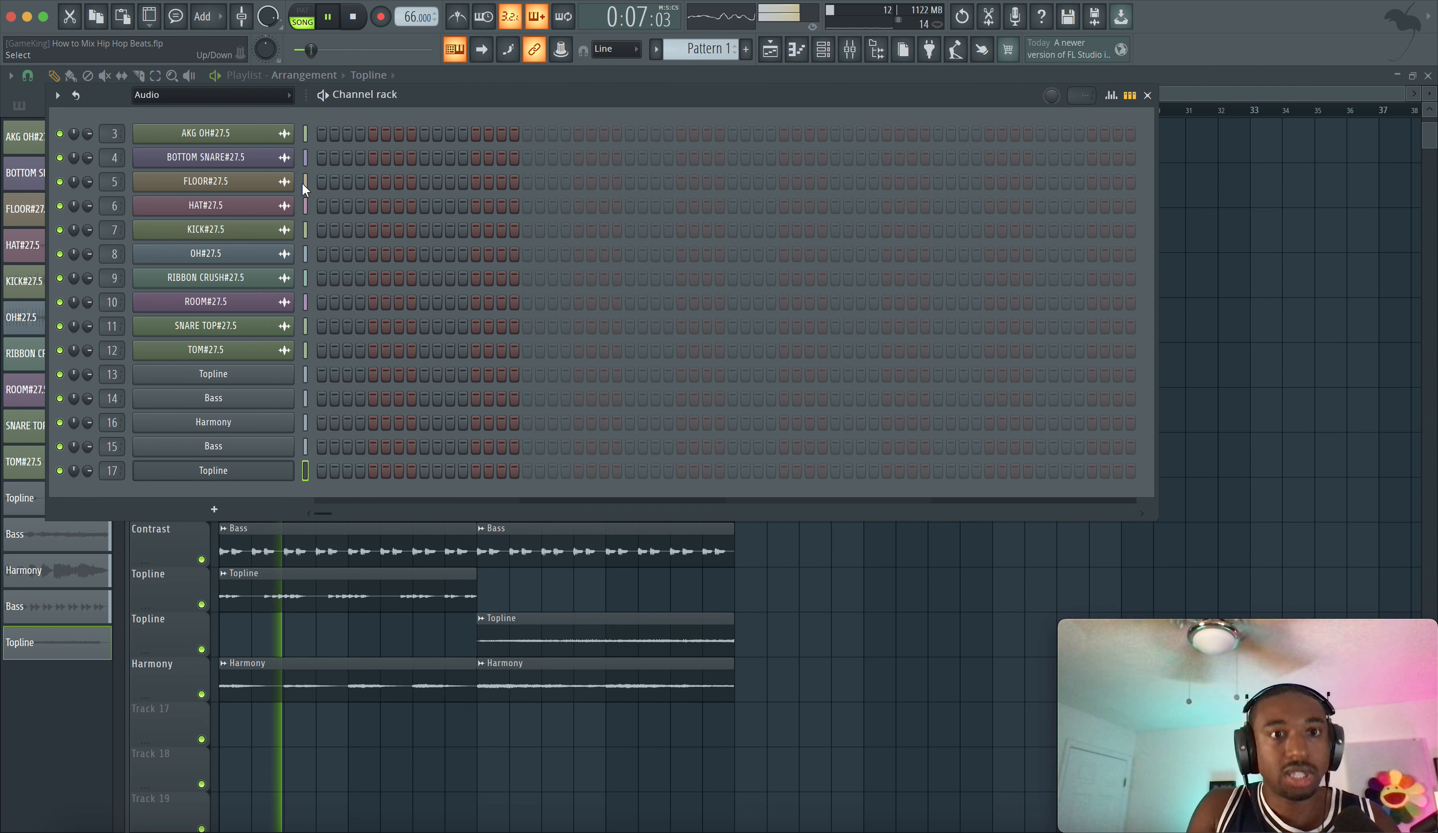
key("space")
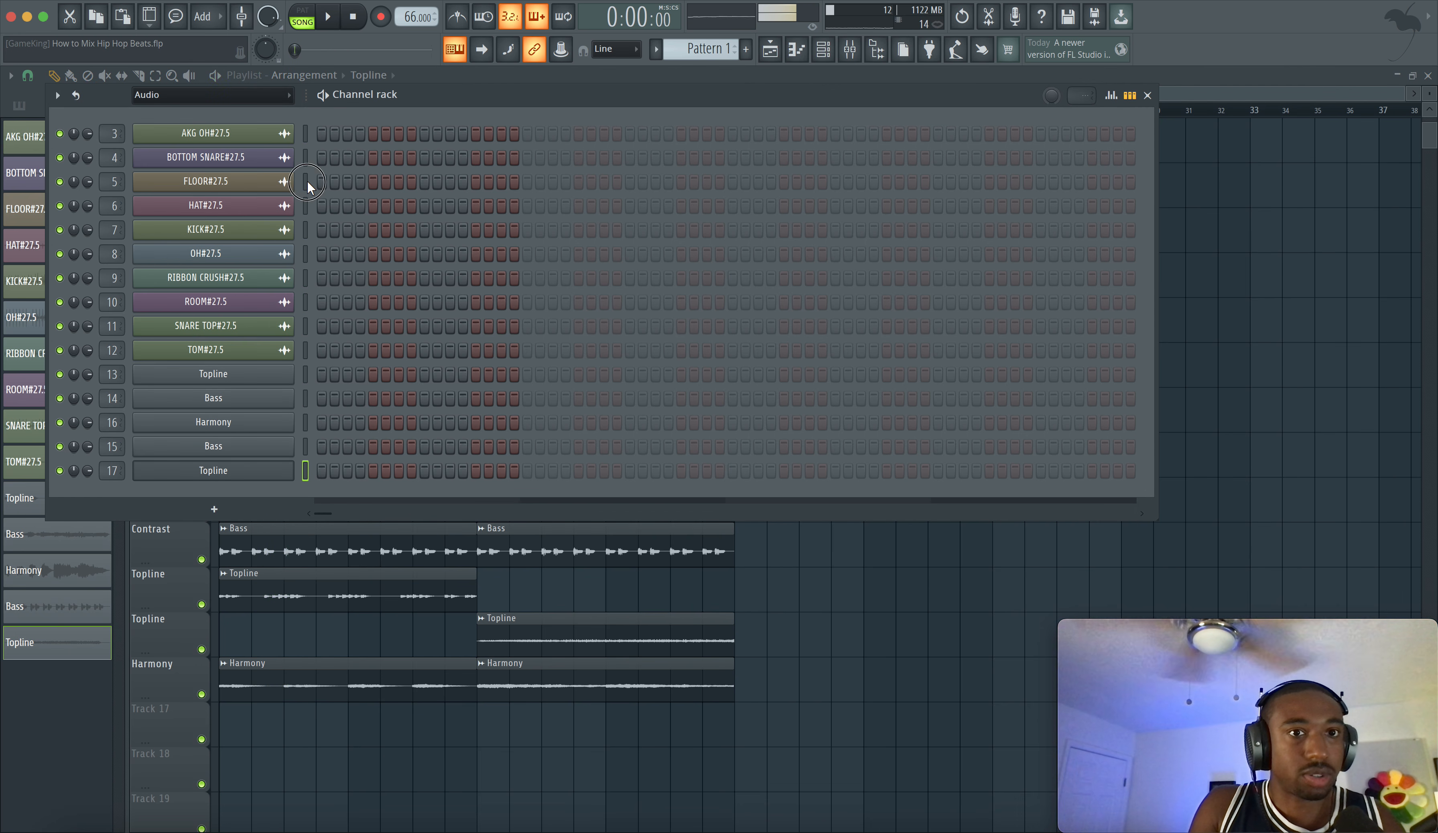
right_click(306, 182)
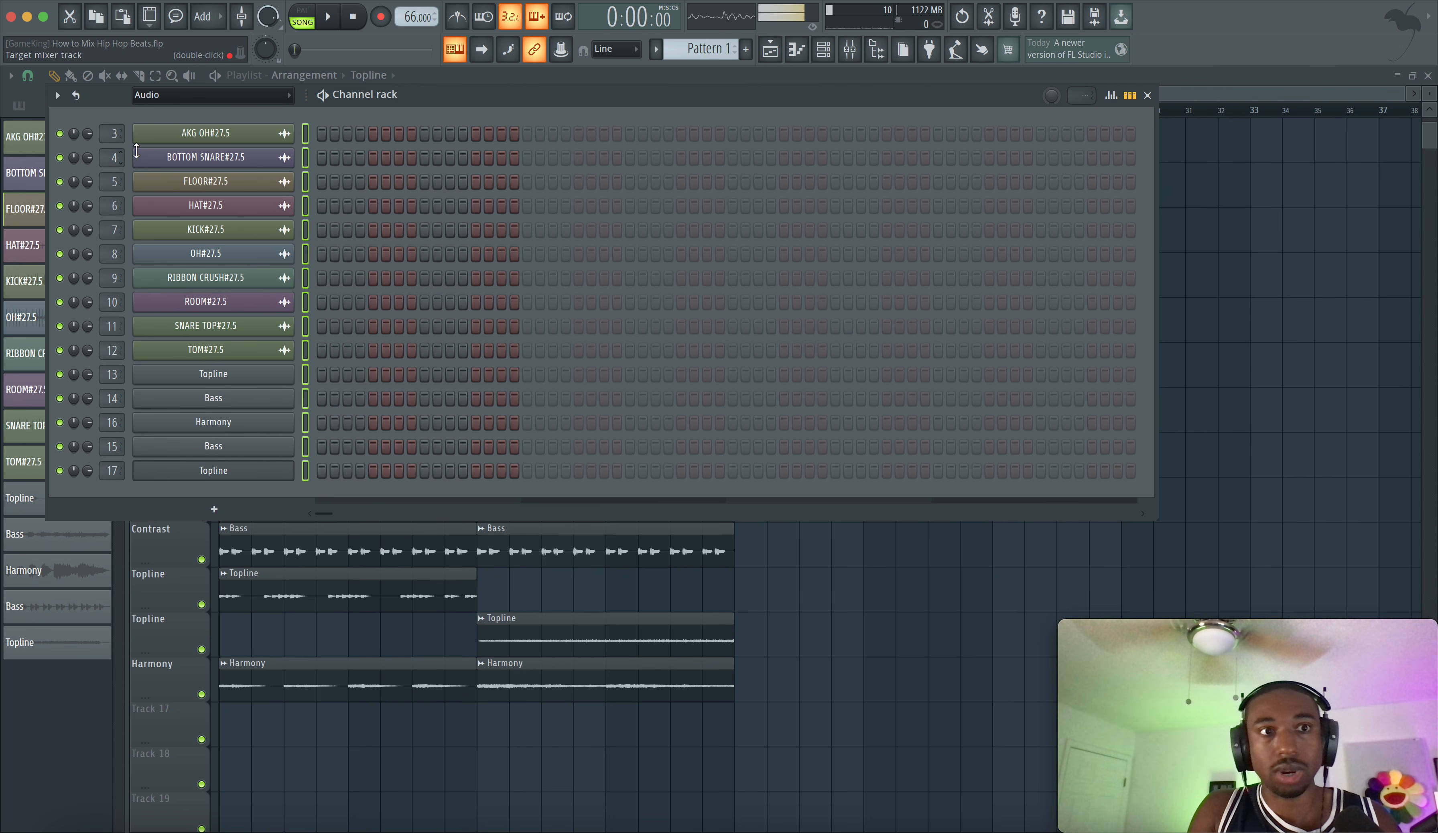
key("F6")
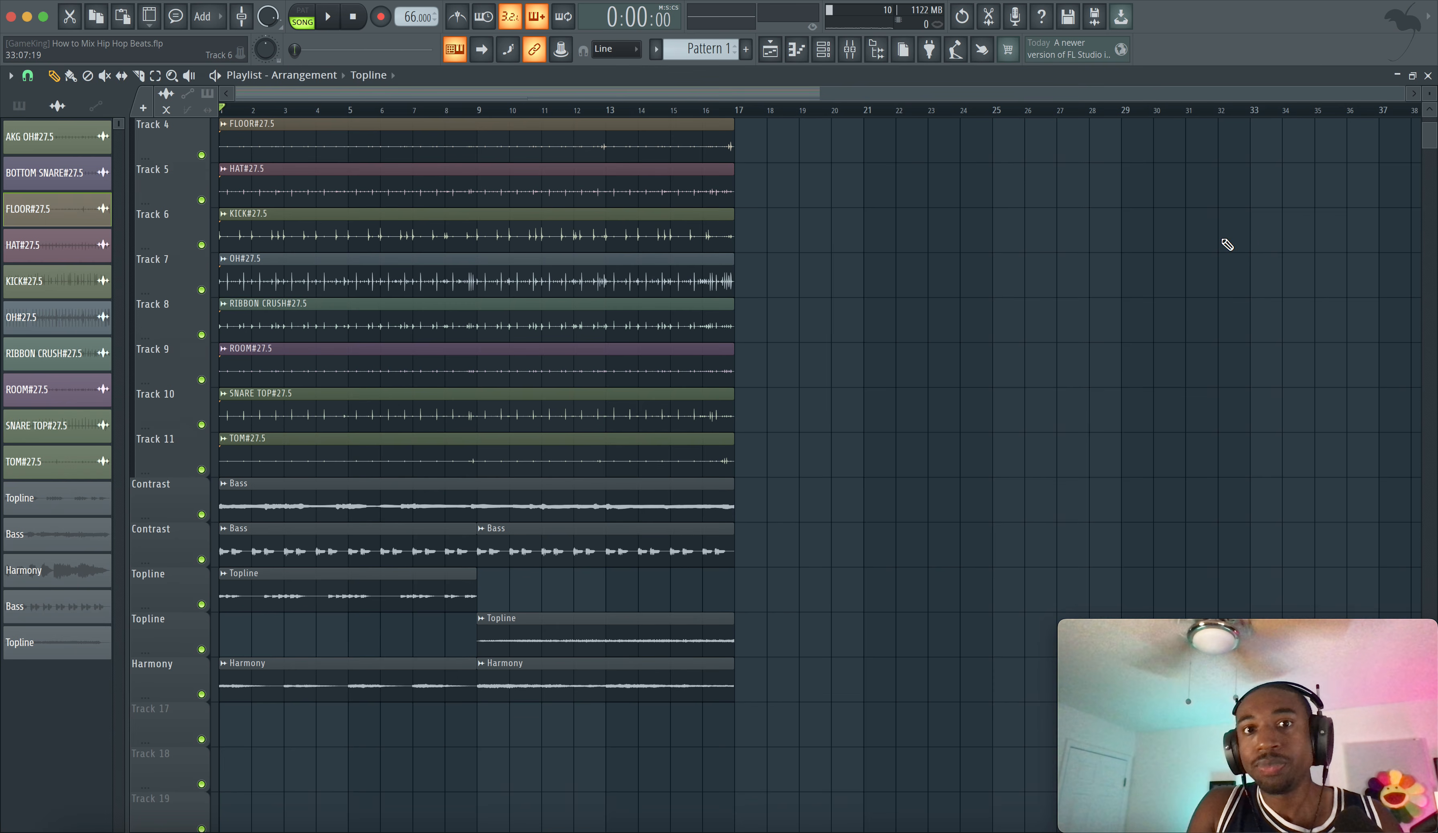
Bring up the mixer over the playlist and play the beat briefly to check the track levels.
left_click(850, 49)
left_click_drag(431, 304, 479, 264)
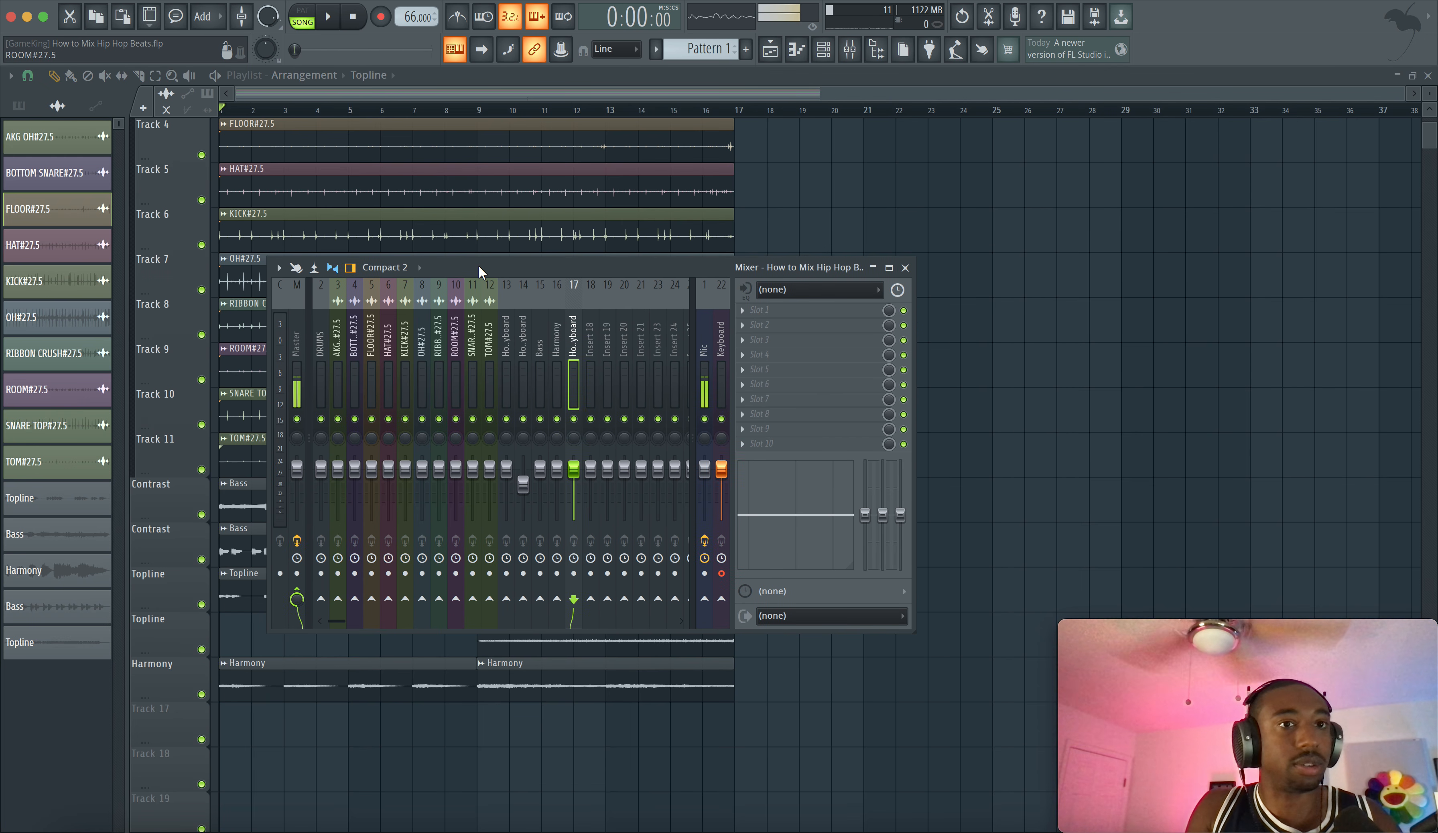
key("space")
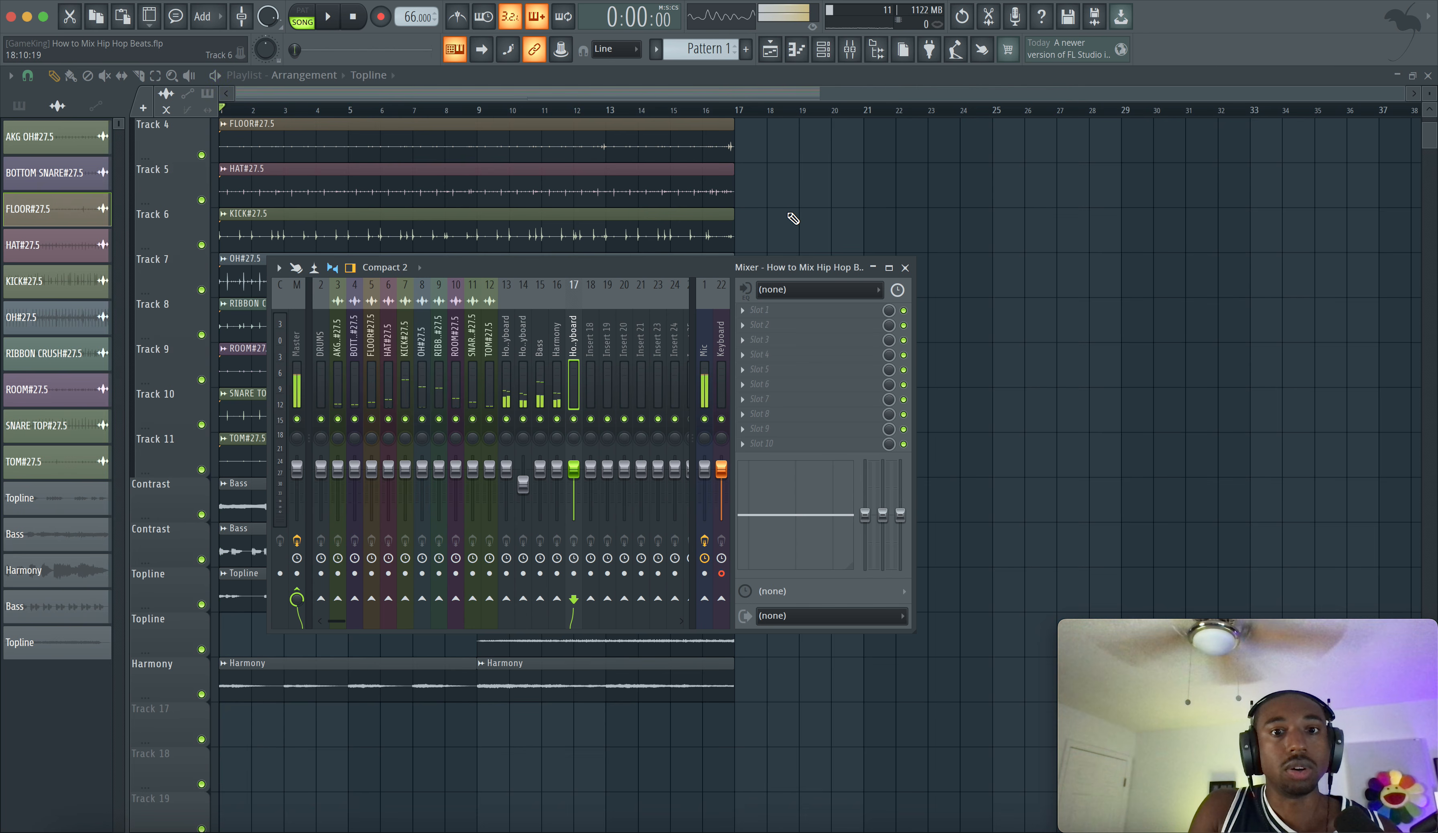
key("space")
key("F9")
left_click(850, 50)
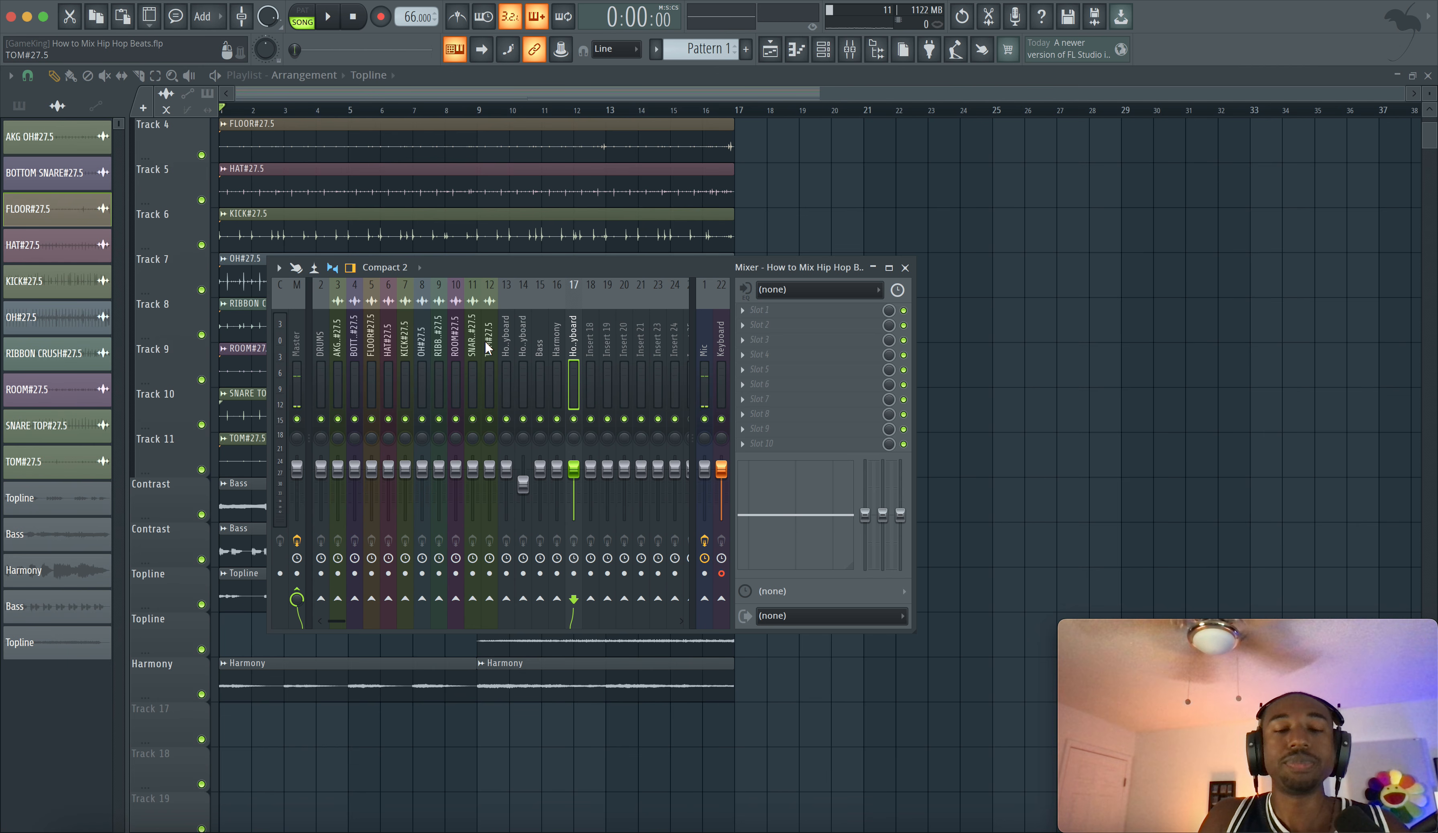
Route the drum mixer tracks 3 to 12, AKG OH through TOM, to the DRUMS track only.
left_click_drag(492, 346, 342, 338)
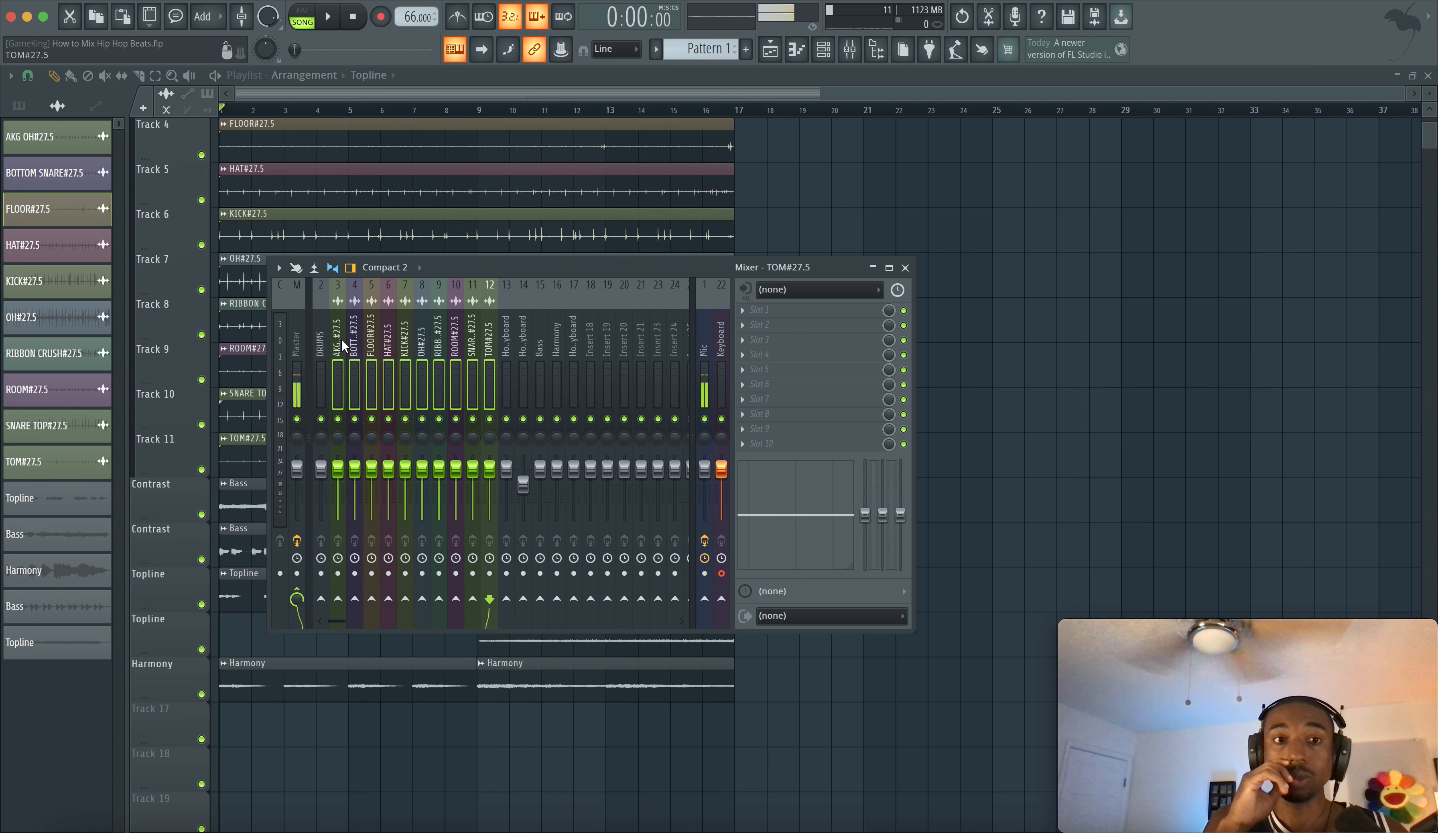
right_click(590, 601)
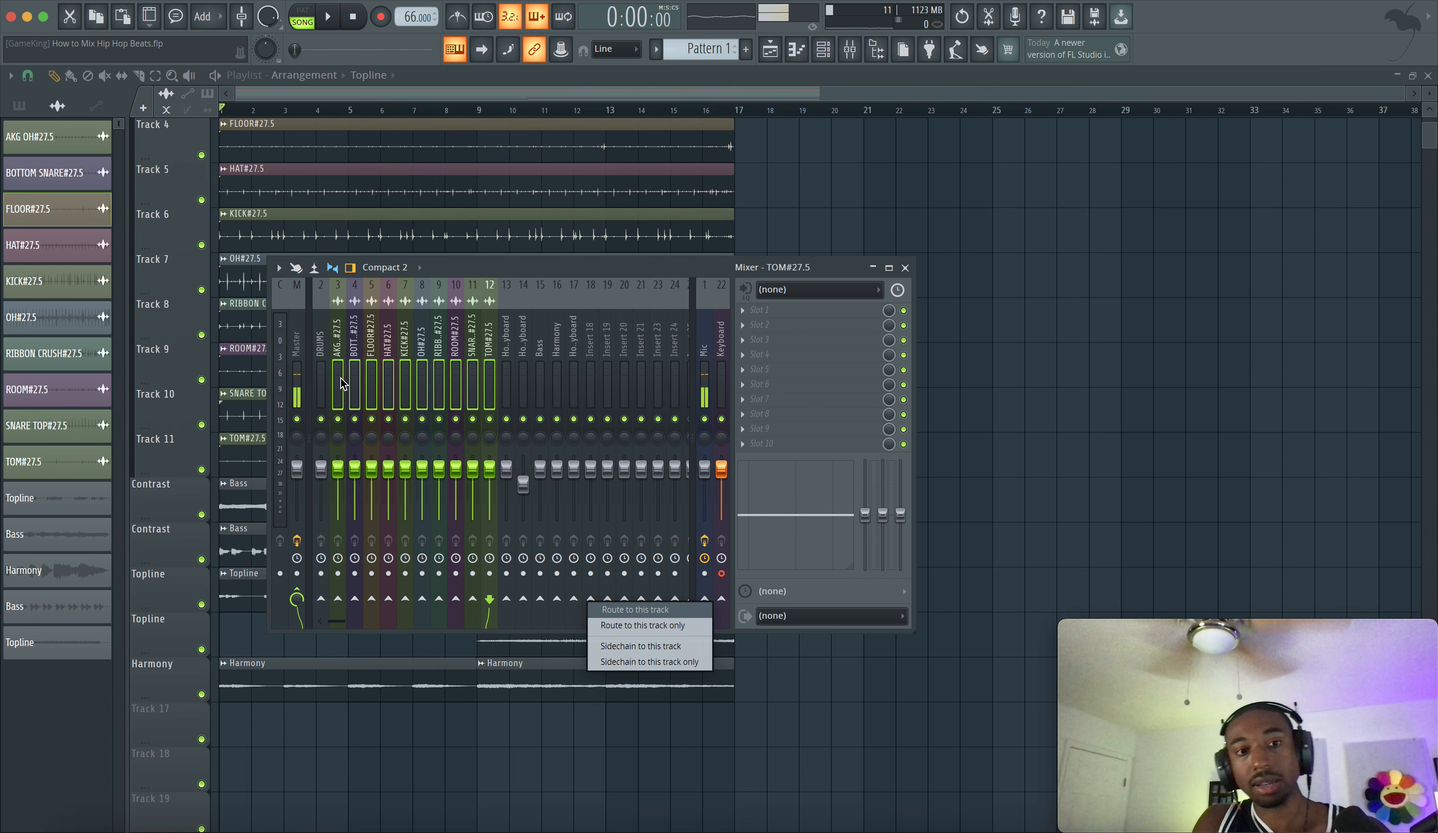
left_click(329, 598)
right_click(324, 597)
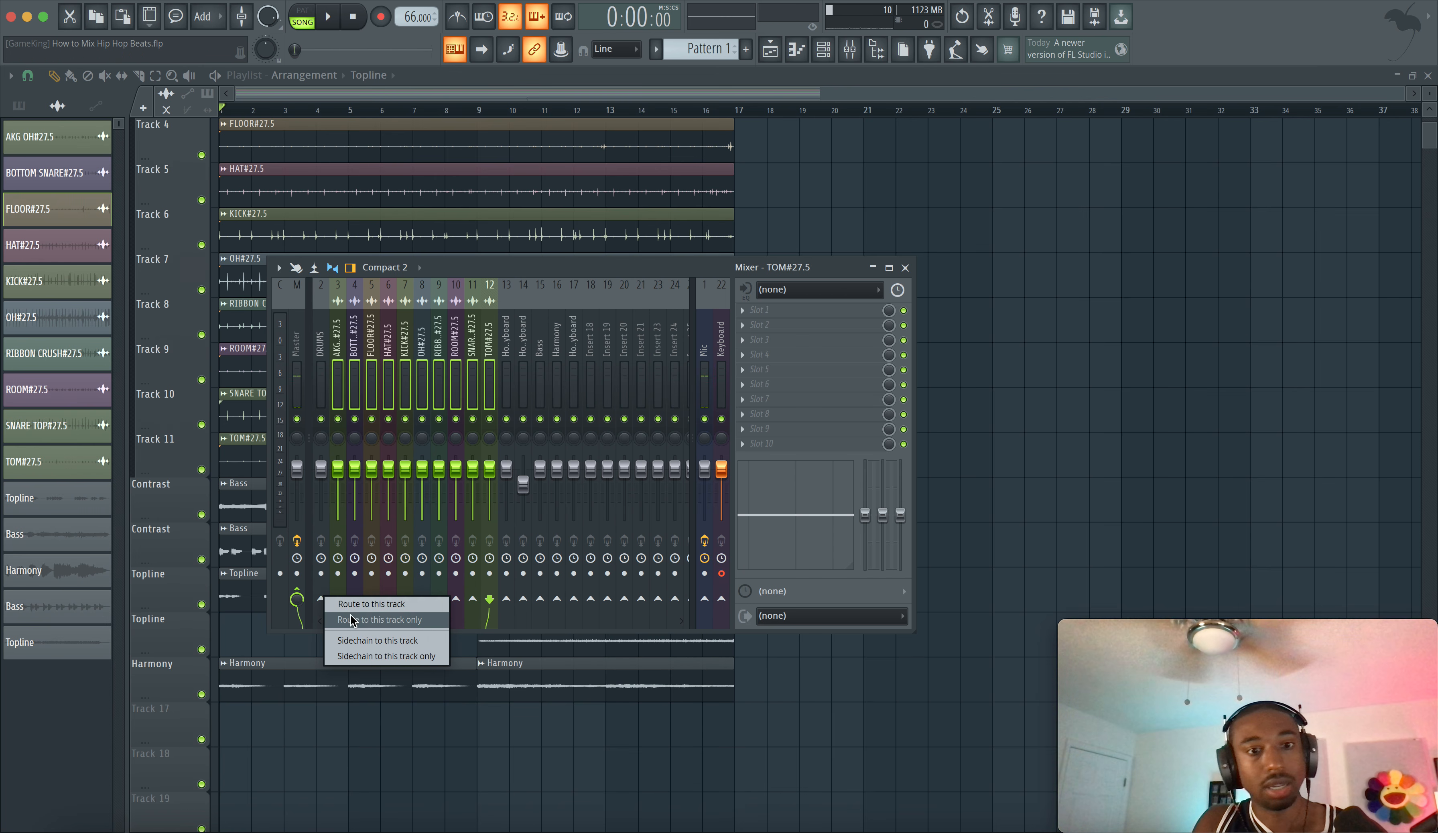
left_click(352, 620)
left_click(324, 344)
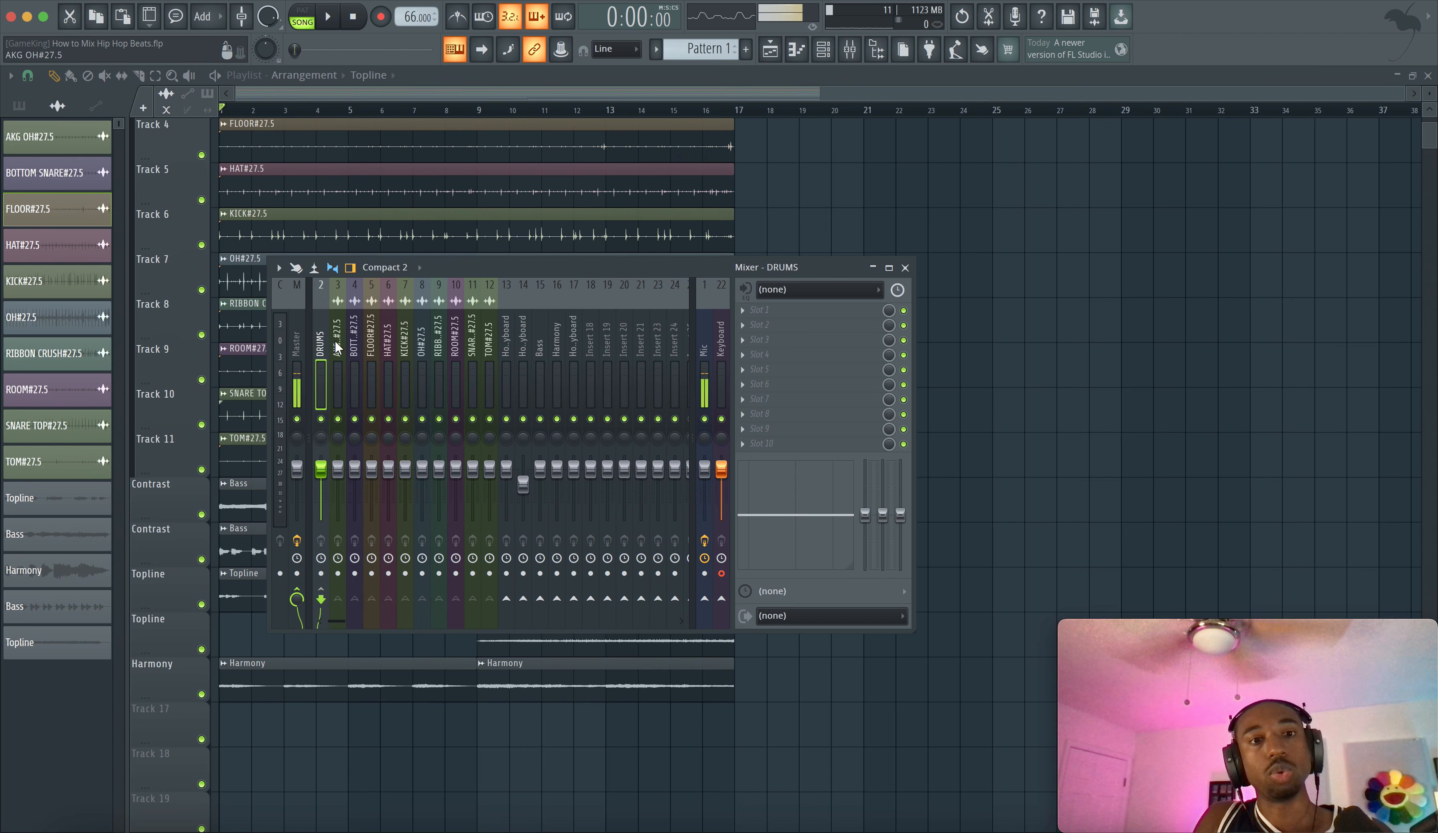
left_click_drag(338, 344, 473, 347)
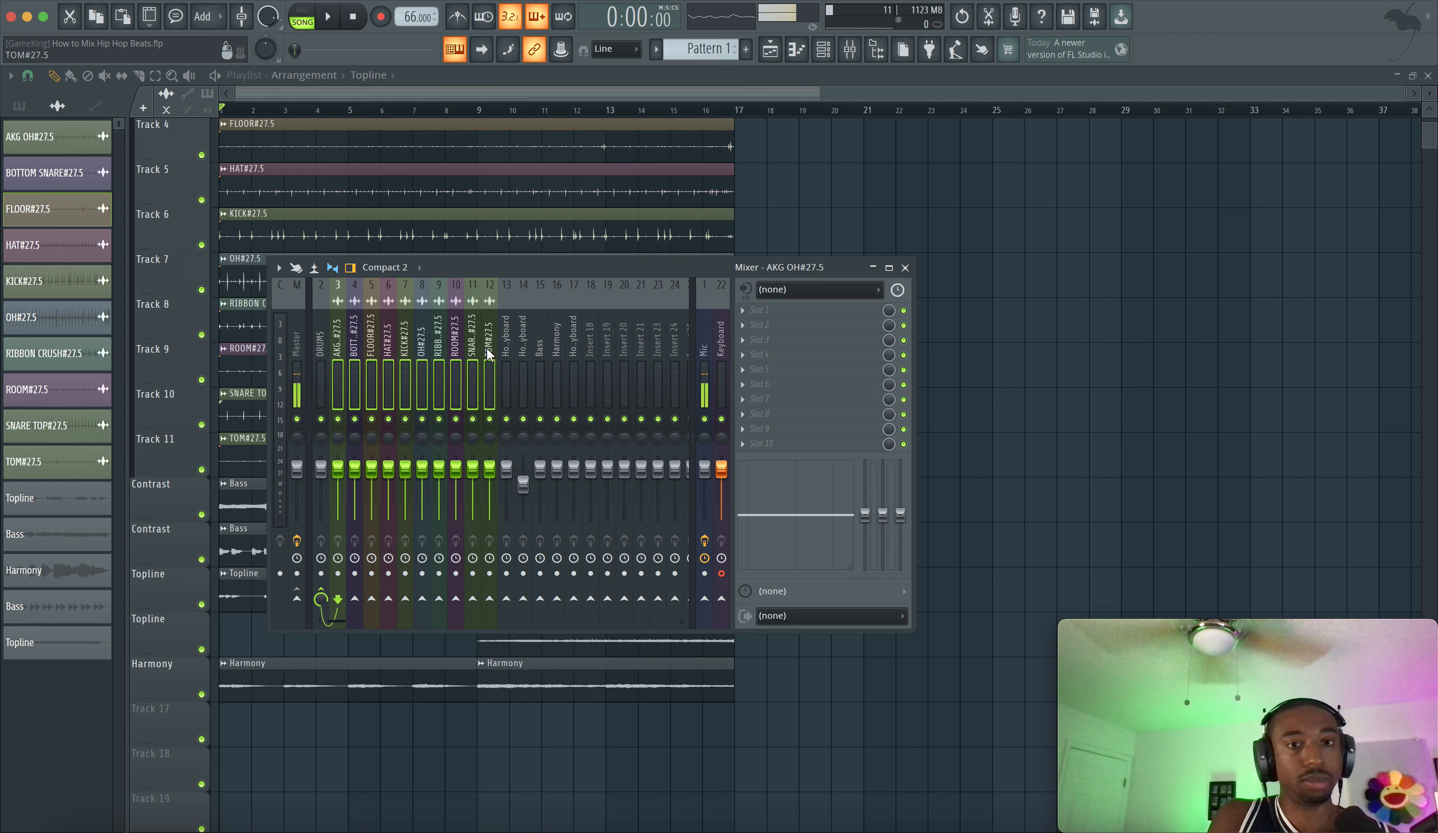
Color the DRUMS mixer track crimson and keep its name.
left_click(321, 345)
double_click(321, 345)
left_click(309, 327)
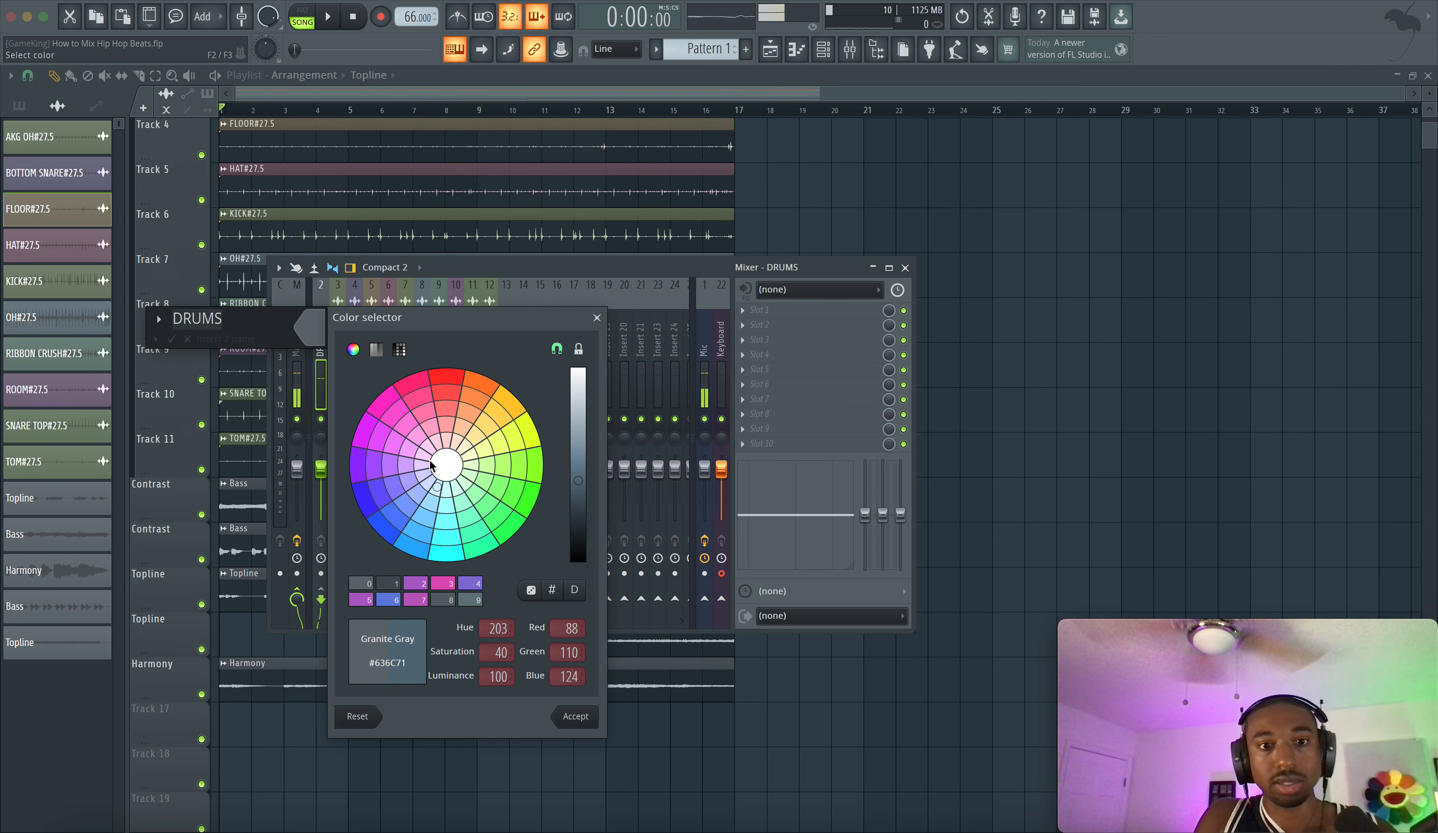
left_click(412, 385)
key("Return")
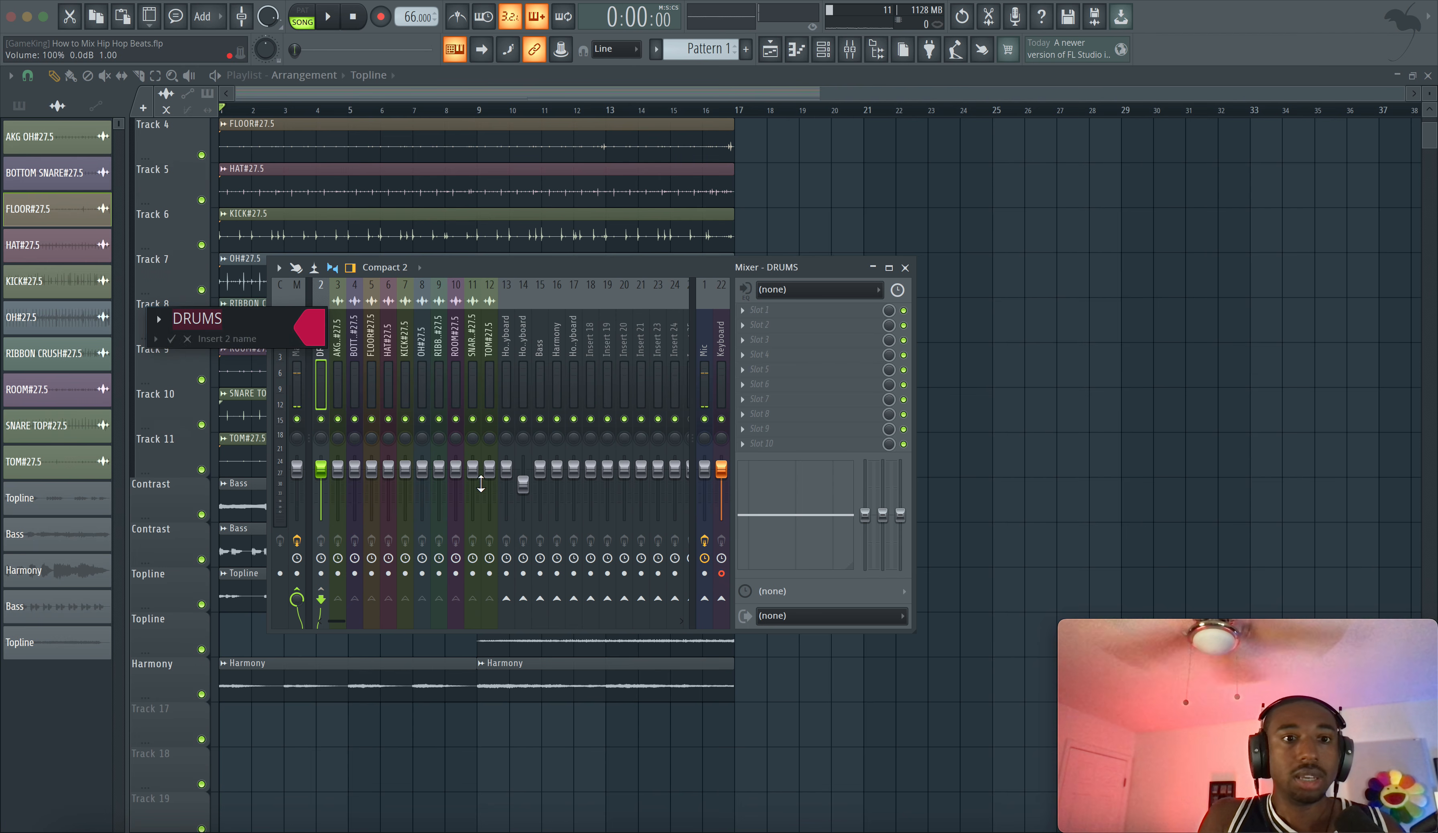
key("Return")
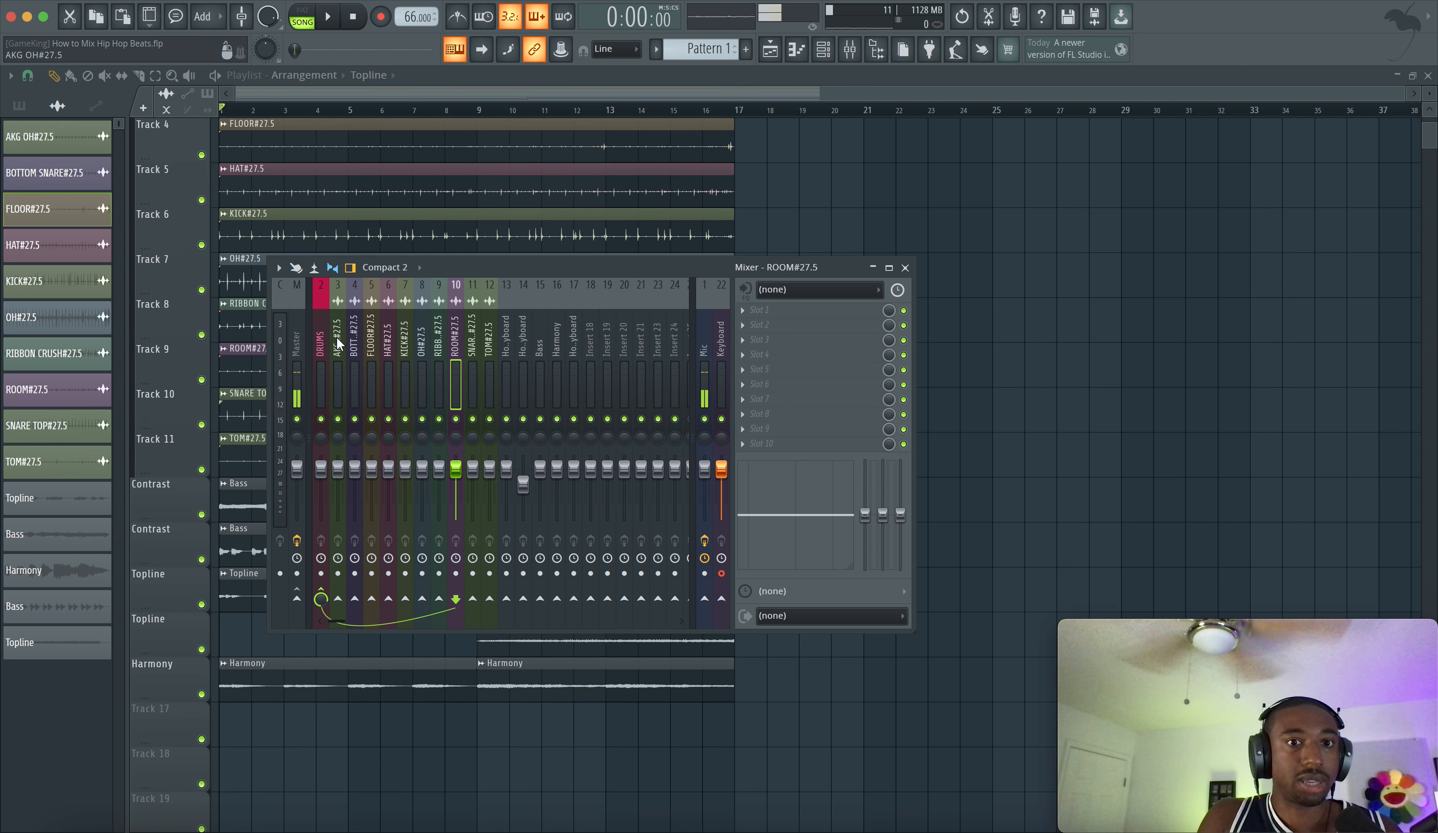
Start song playback and color the Bass mixer track deep blue.
key("space")
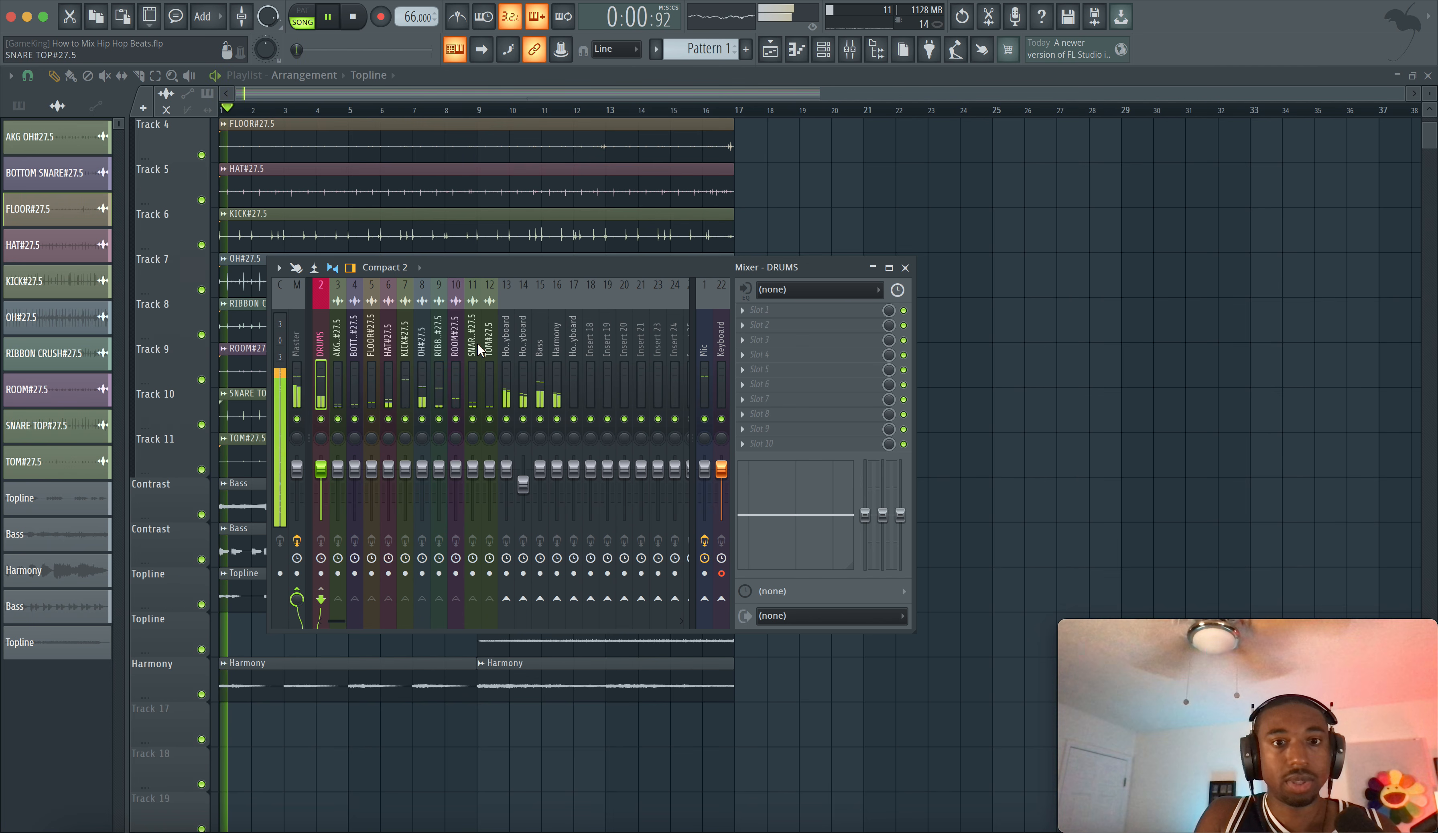
left_click(540, 346)
key("F2")
left_click(526, 330)
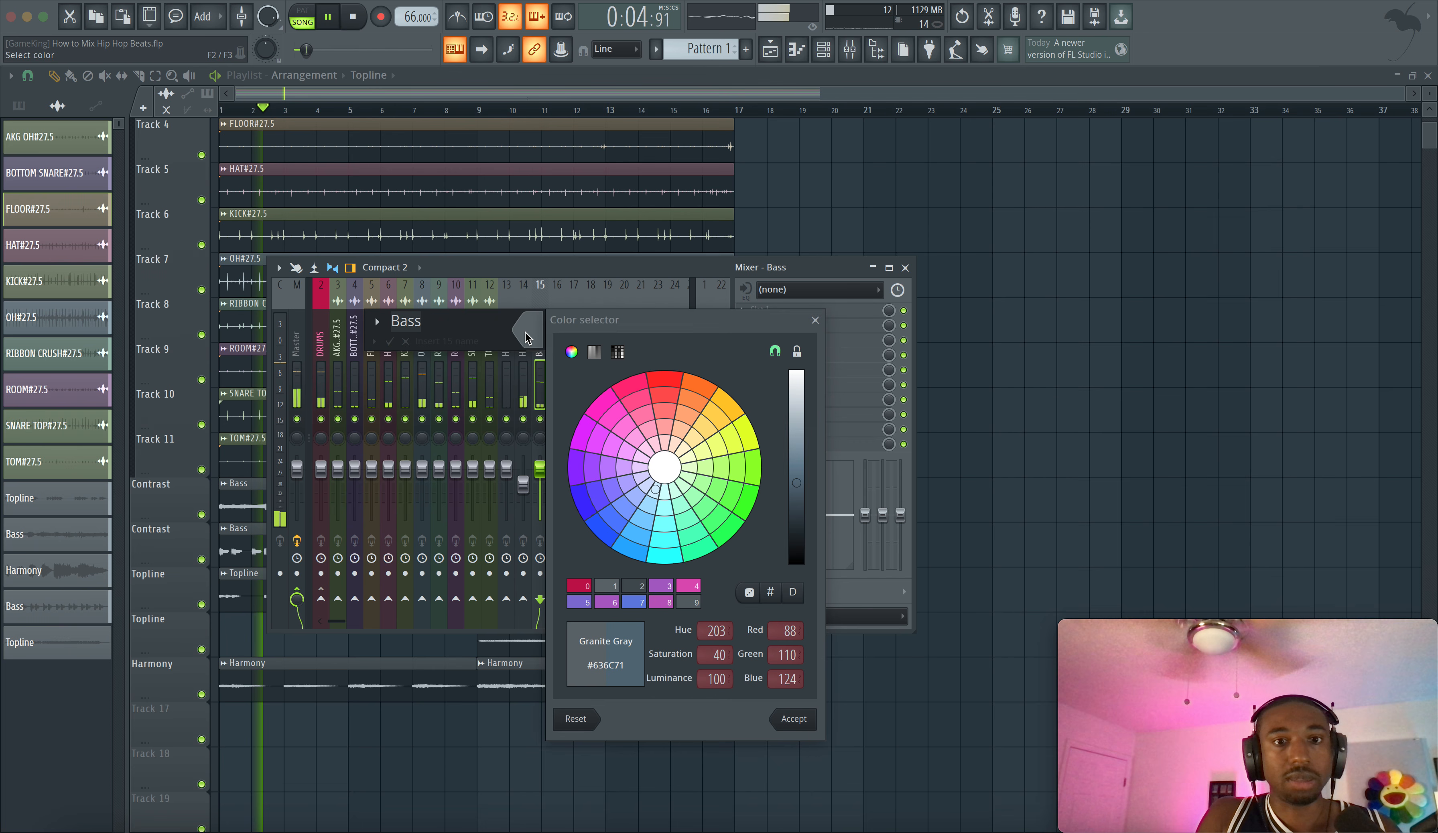
left_click(603, 536)
key("Return")
key("Return")
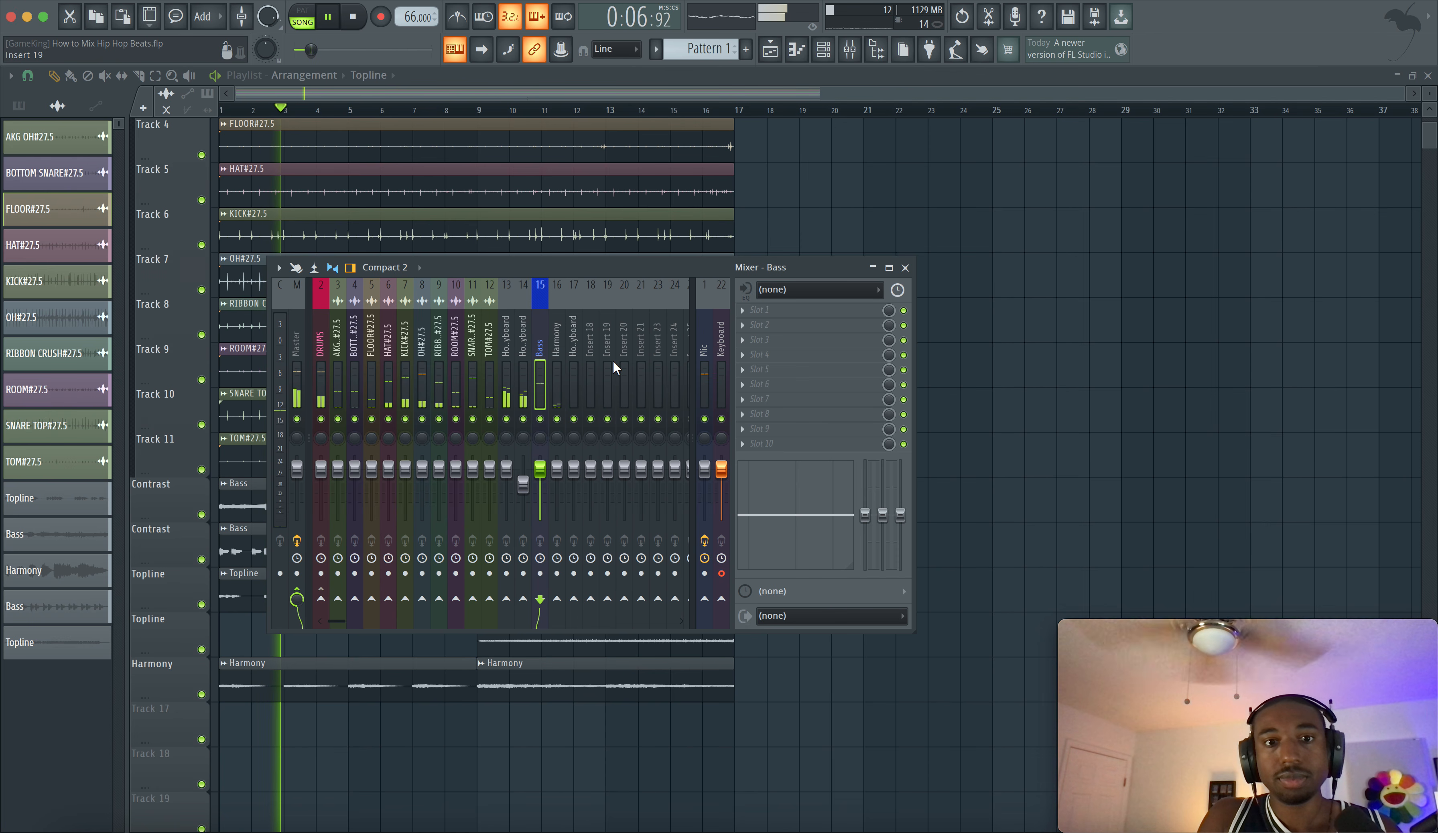
Rename mixer insert 18 to "Topline Melodies" and stop playback.
left_click(591, 341)
key("F2")
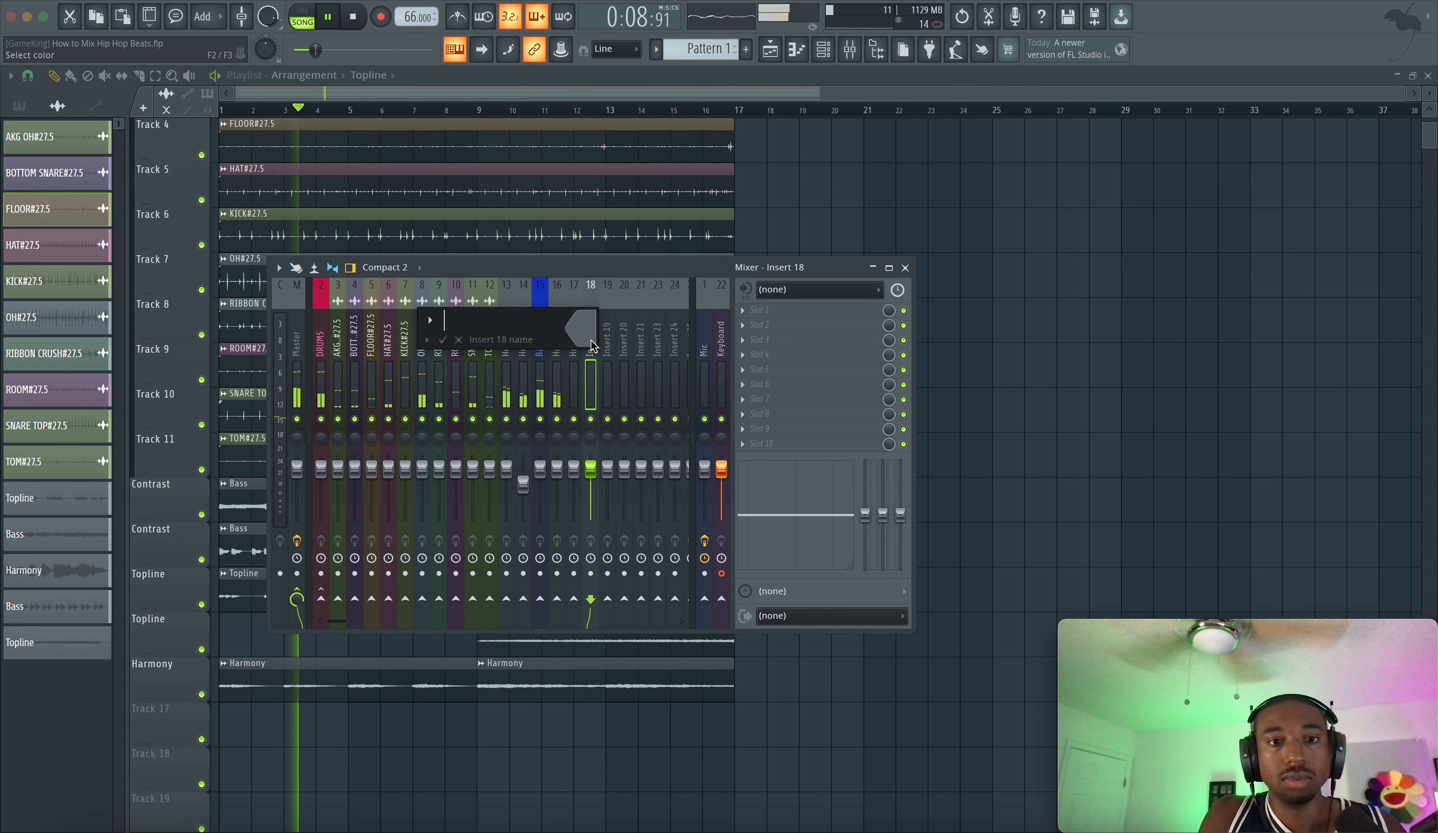
type("Mel")
key("BackSpace")
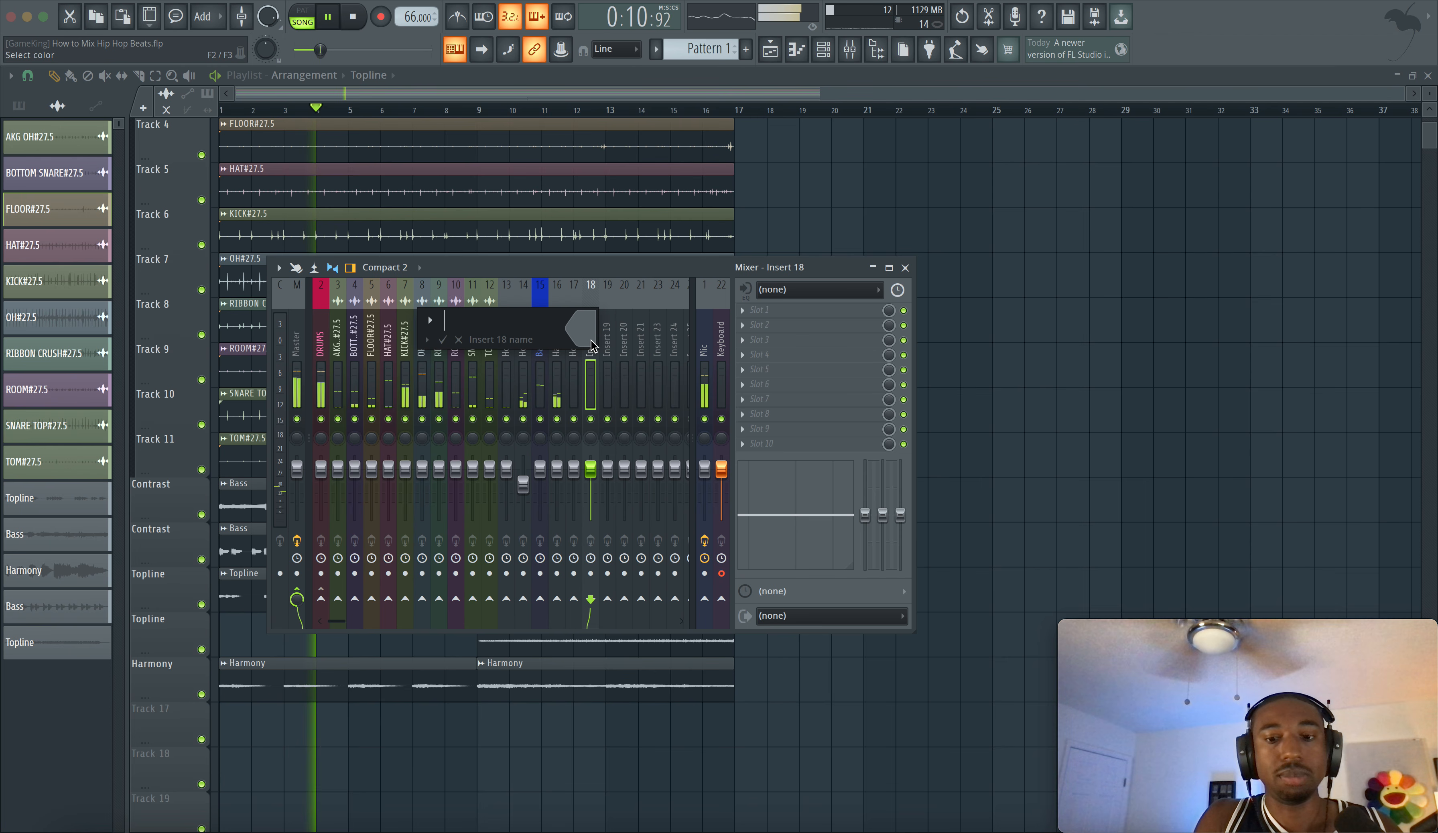
type("Topli")
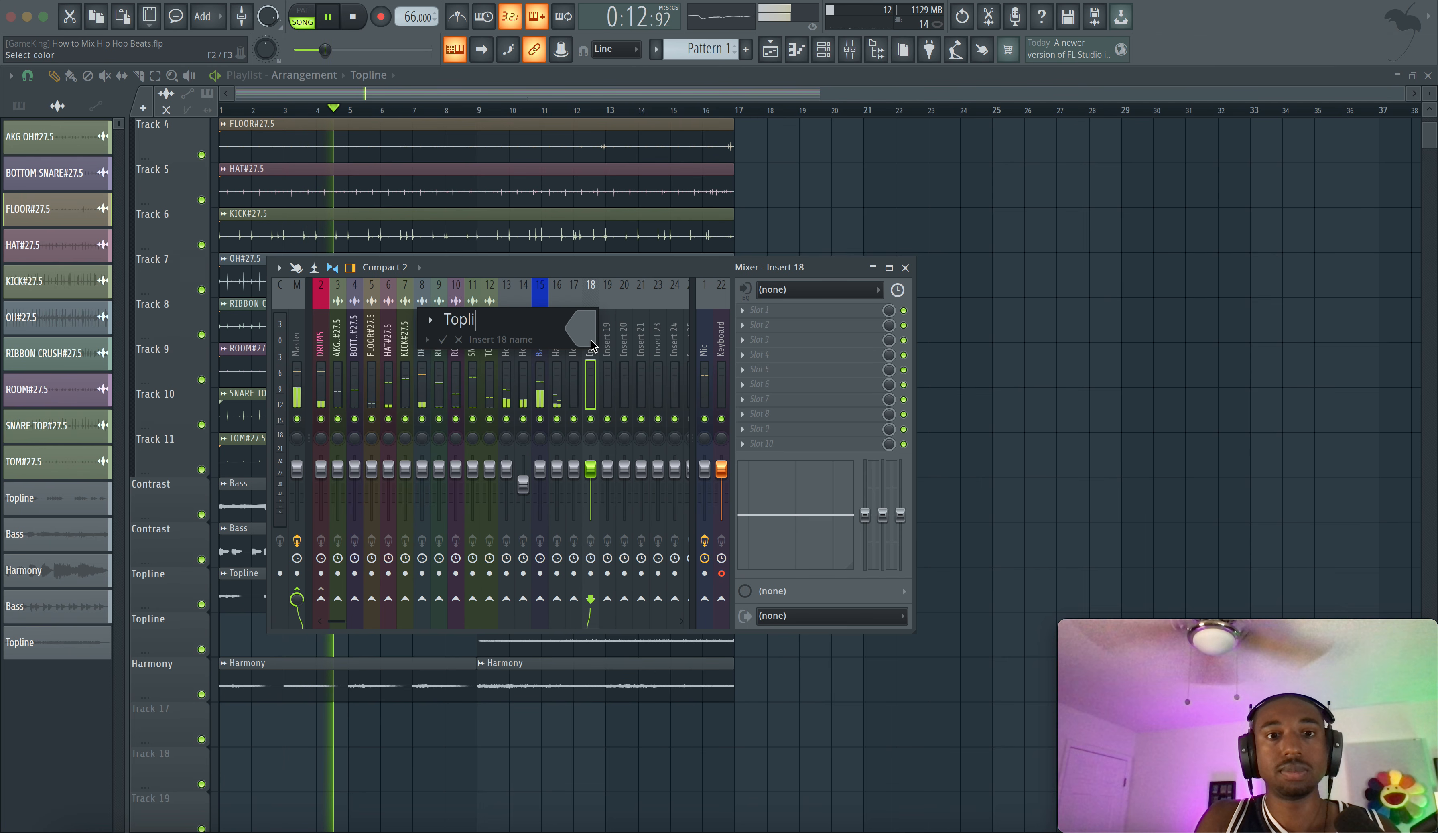
type("bene Melodies")
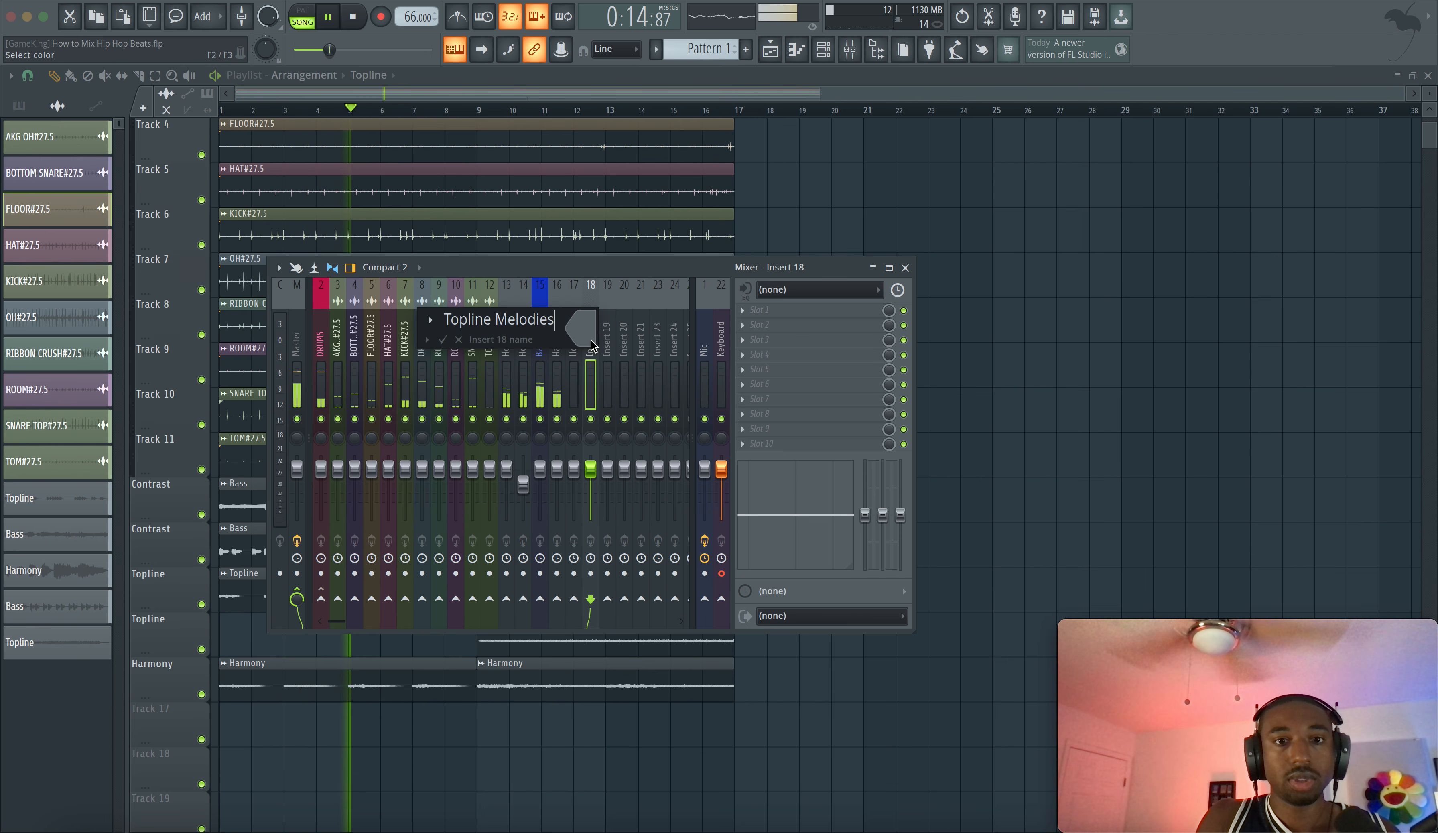
key("Return")
key("space")
Reorder the mixer so Bass sits at track 13 and Harmony at 14, ahead of the keyboard recording tracks.
left_click(507, 343)
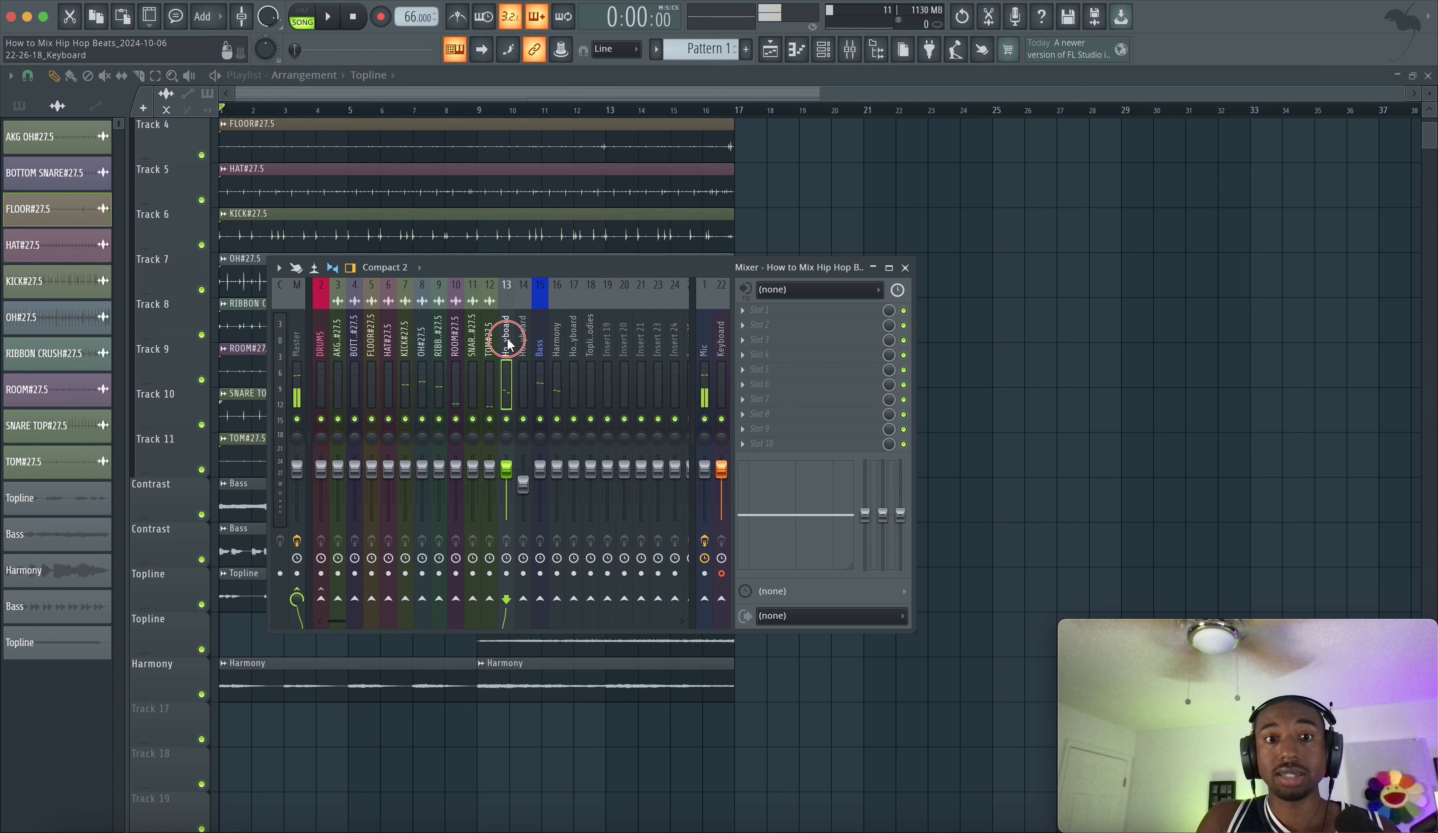
left_click(512, 341)
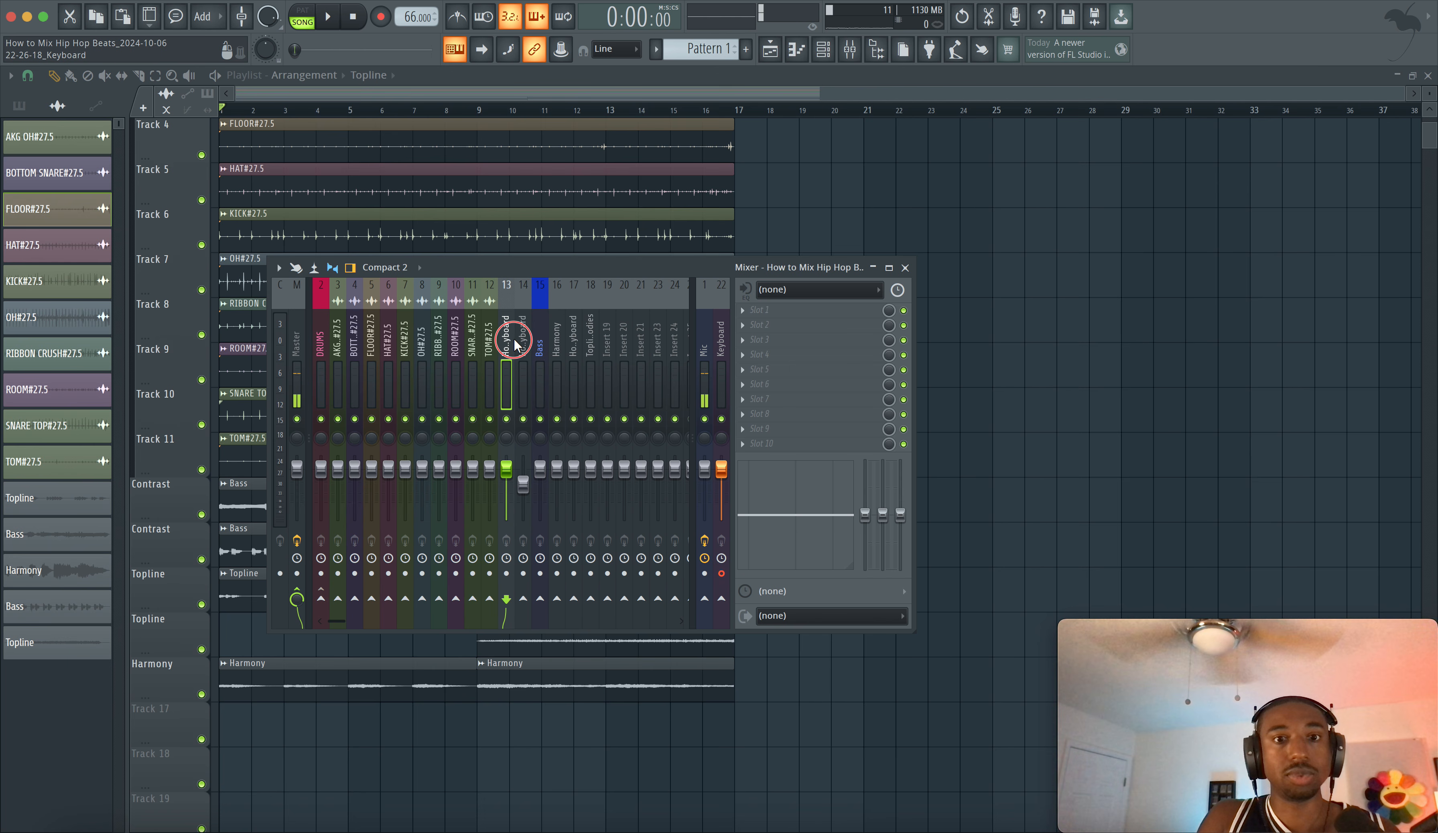
key("alt+Right")
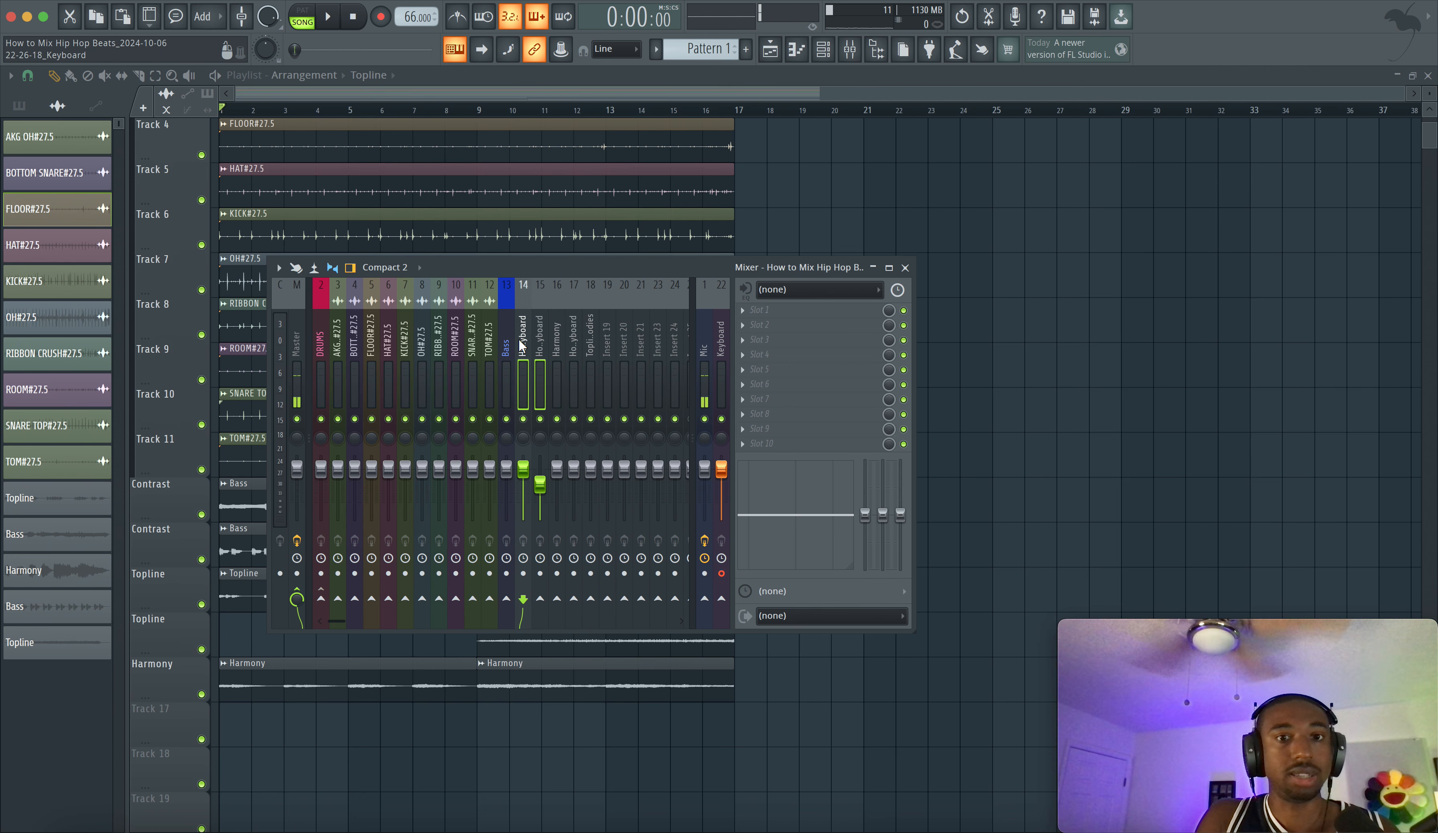
left_click(560, 347)
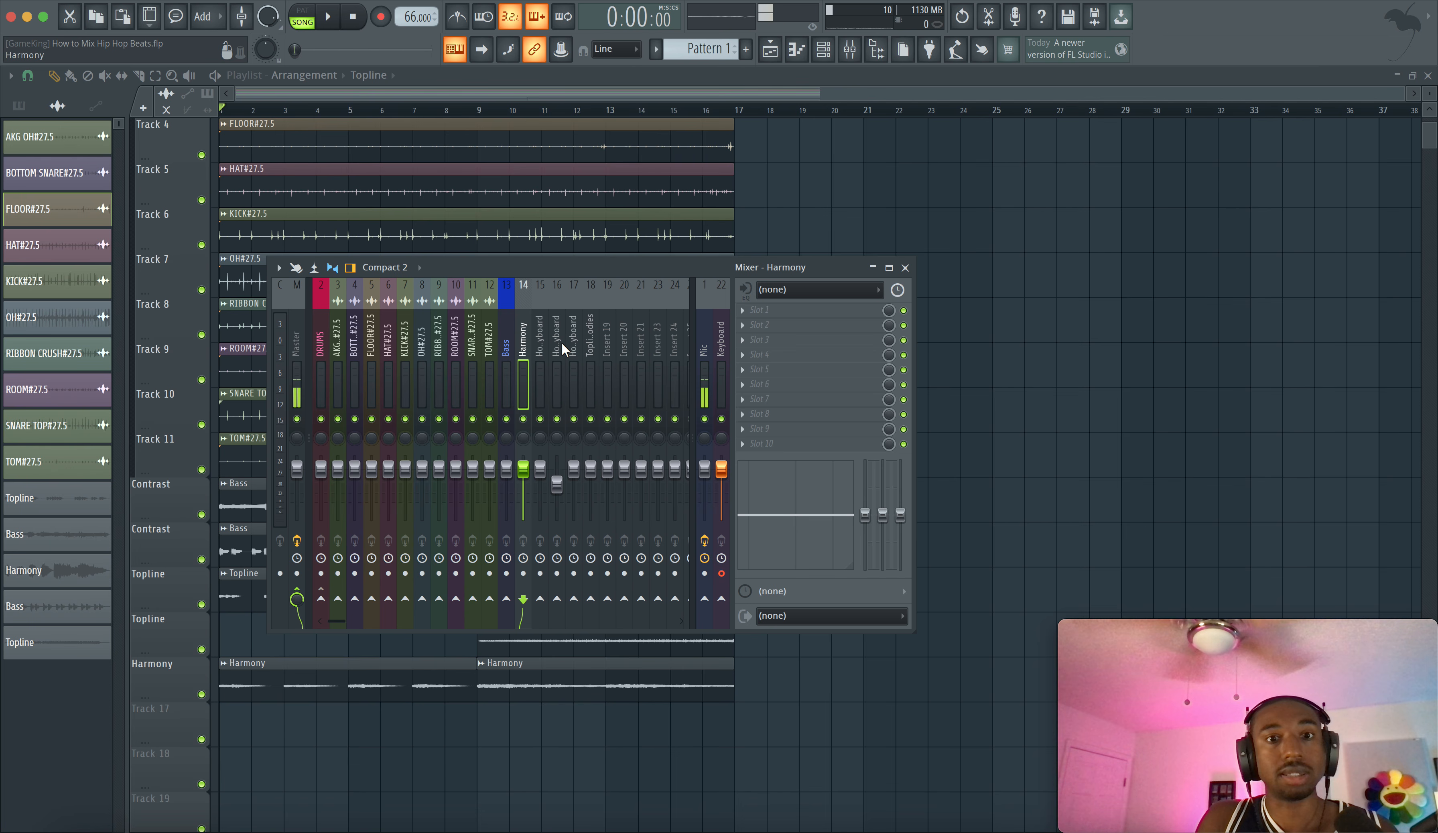
Route the three keyboard recording tracks, 15 to 17, to the Topline Melodies track only.
left_click_drag(538, 338, 571, 339)
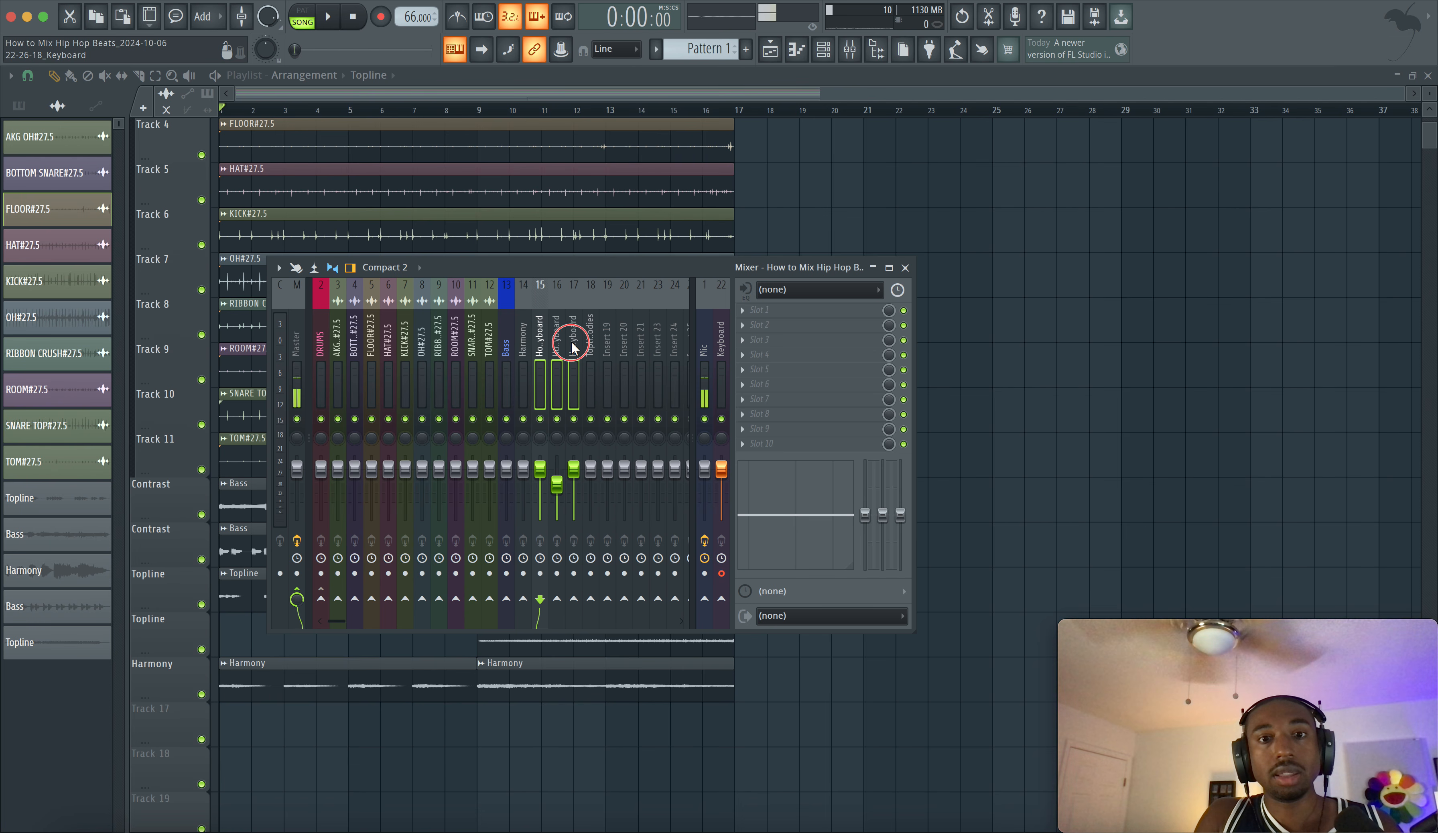
key("space")
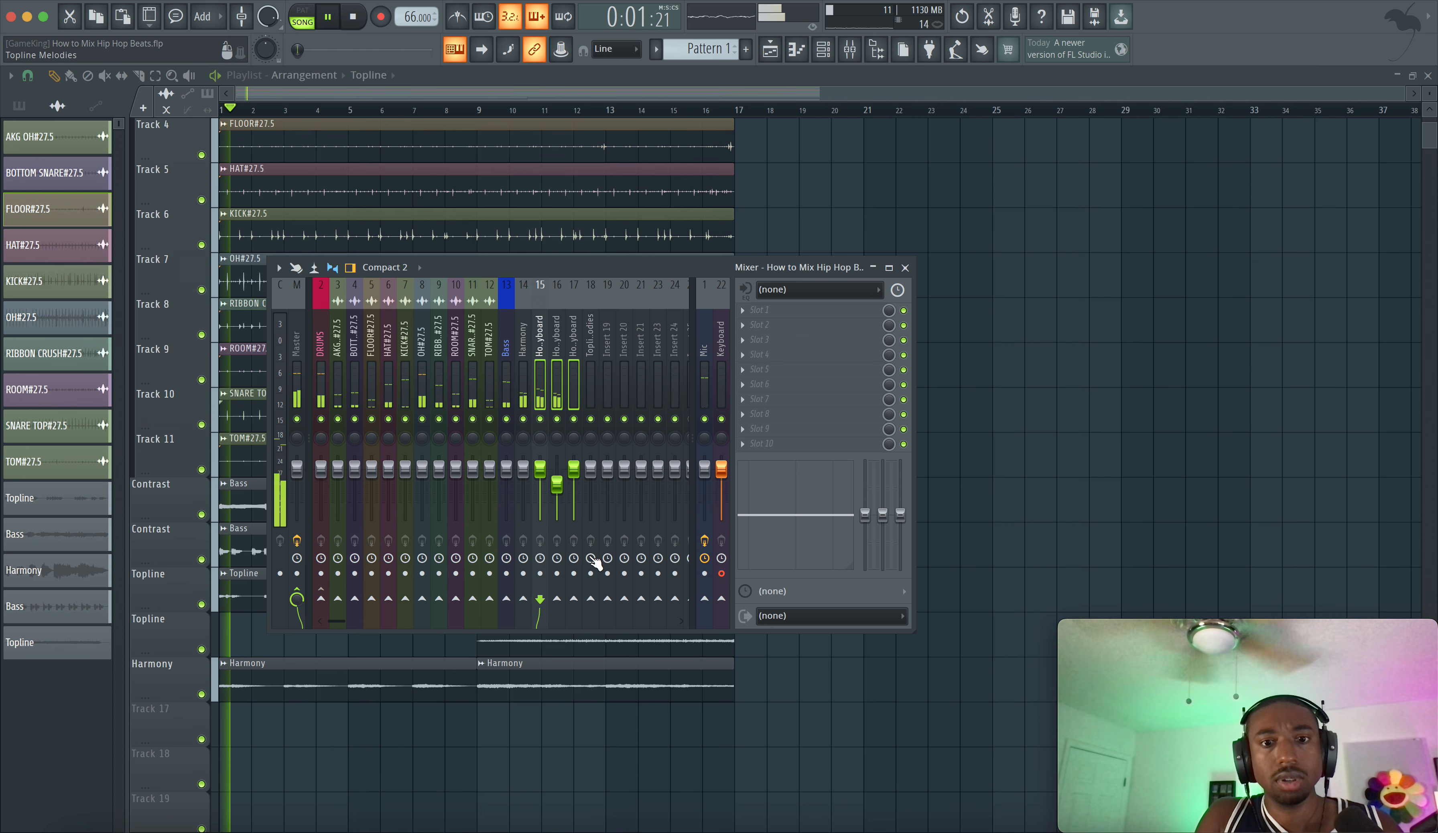
key("space")
right_click(593, 602)
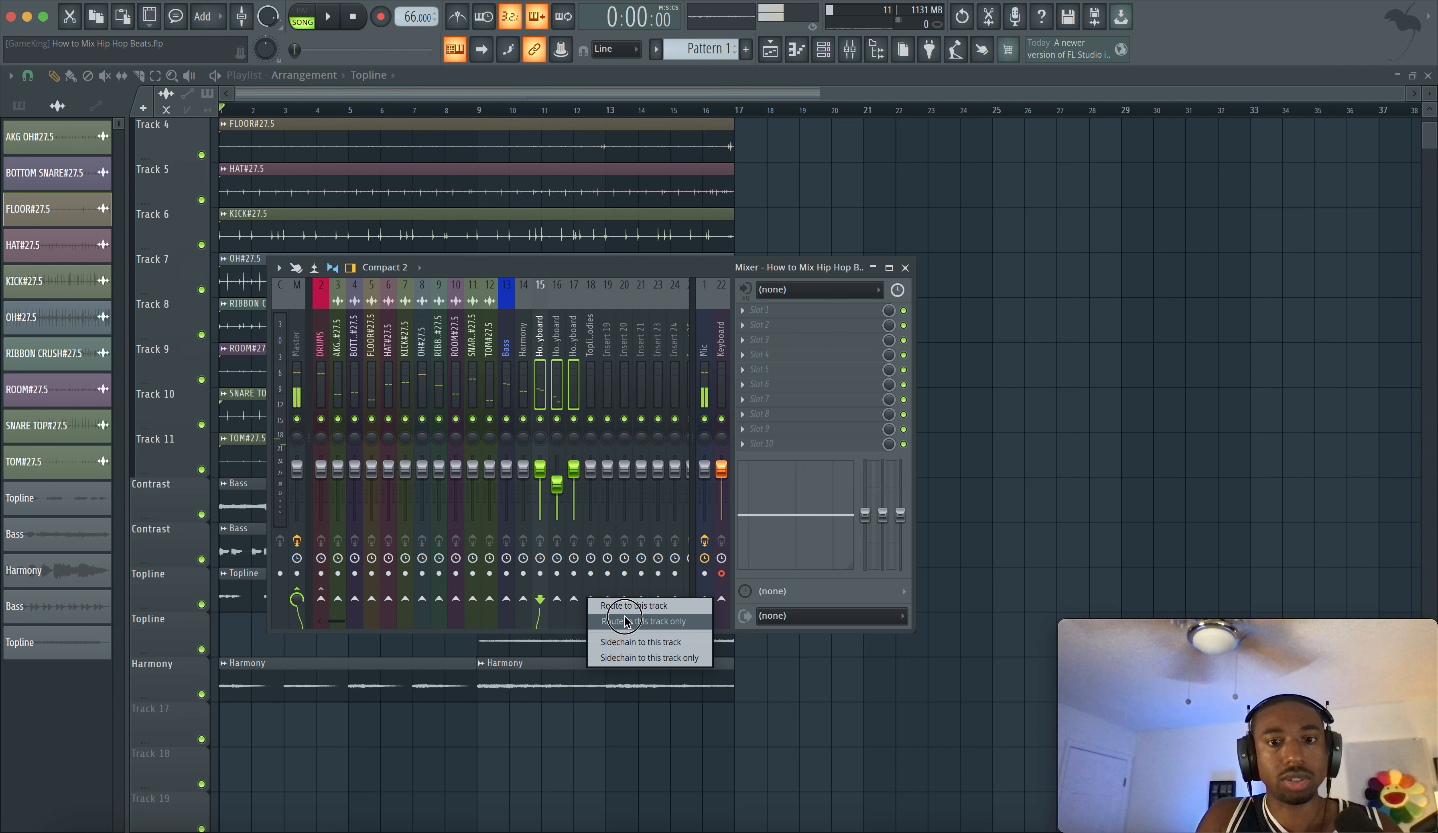
left_click(615, 606)
Color the Topline Melodies mixer track green while playing the song, and stop playback.
left_click(602, 355)
key("space")
right_click(592, 346)
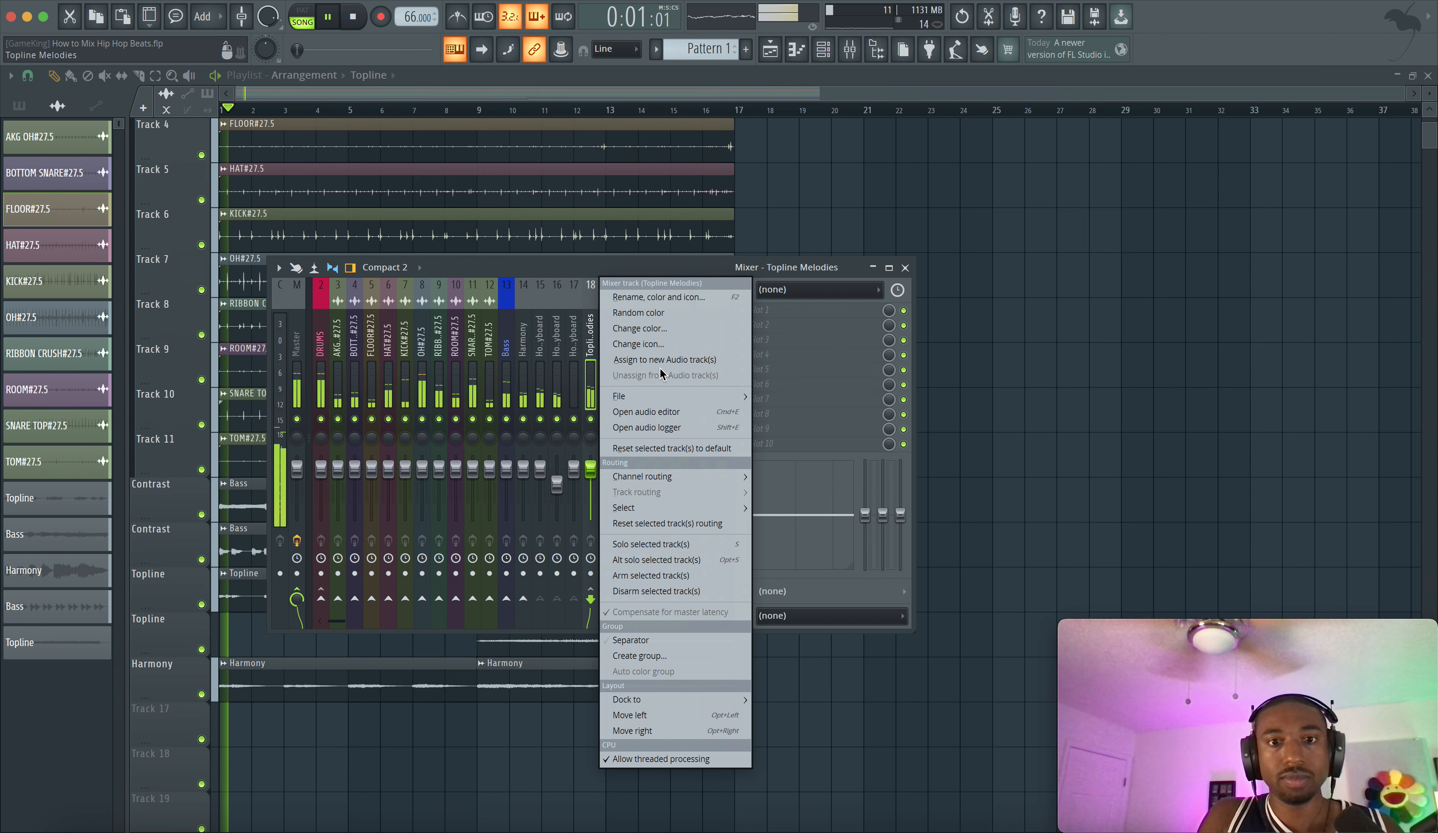
left_click(638, 308)
left_click(635, 298)
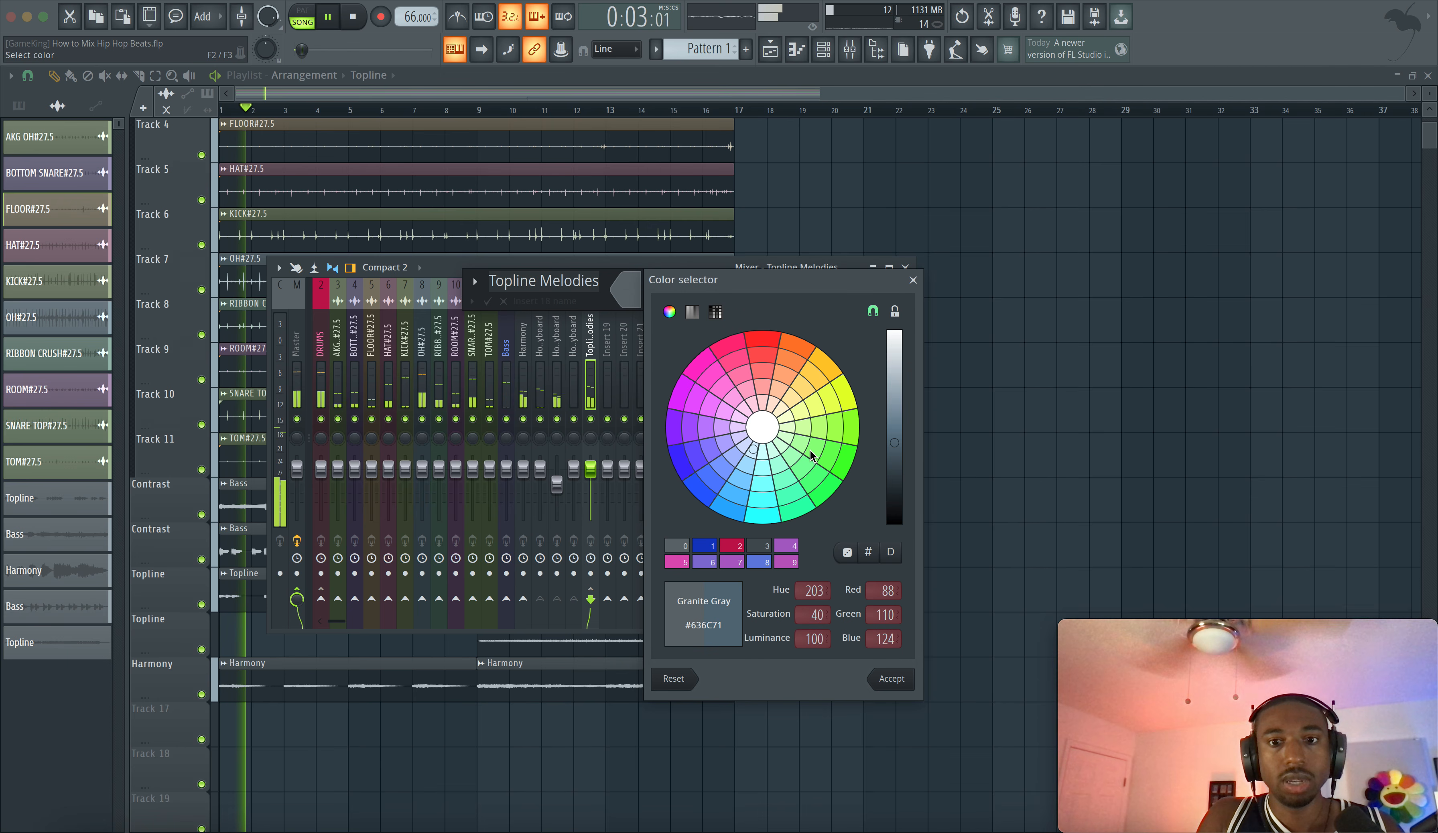
left_click(843, 464)
key("Return")
key("Return")
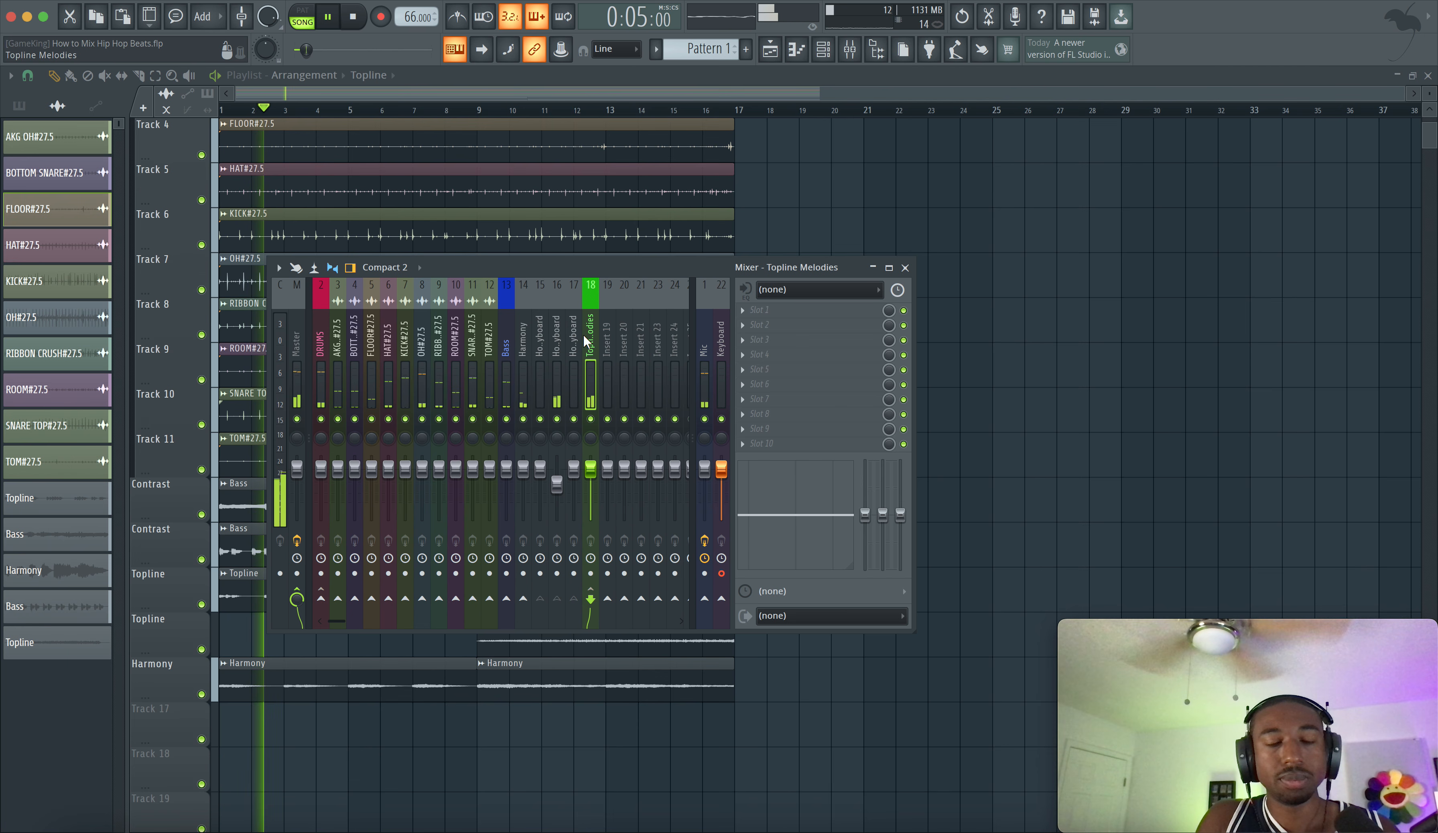
key("space")
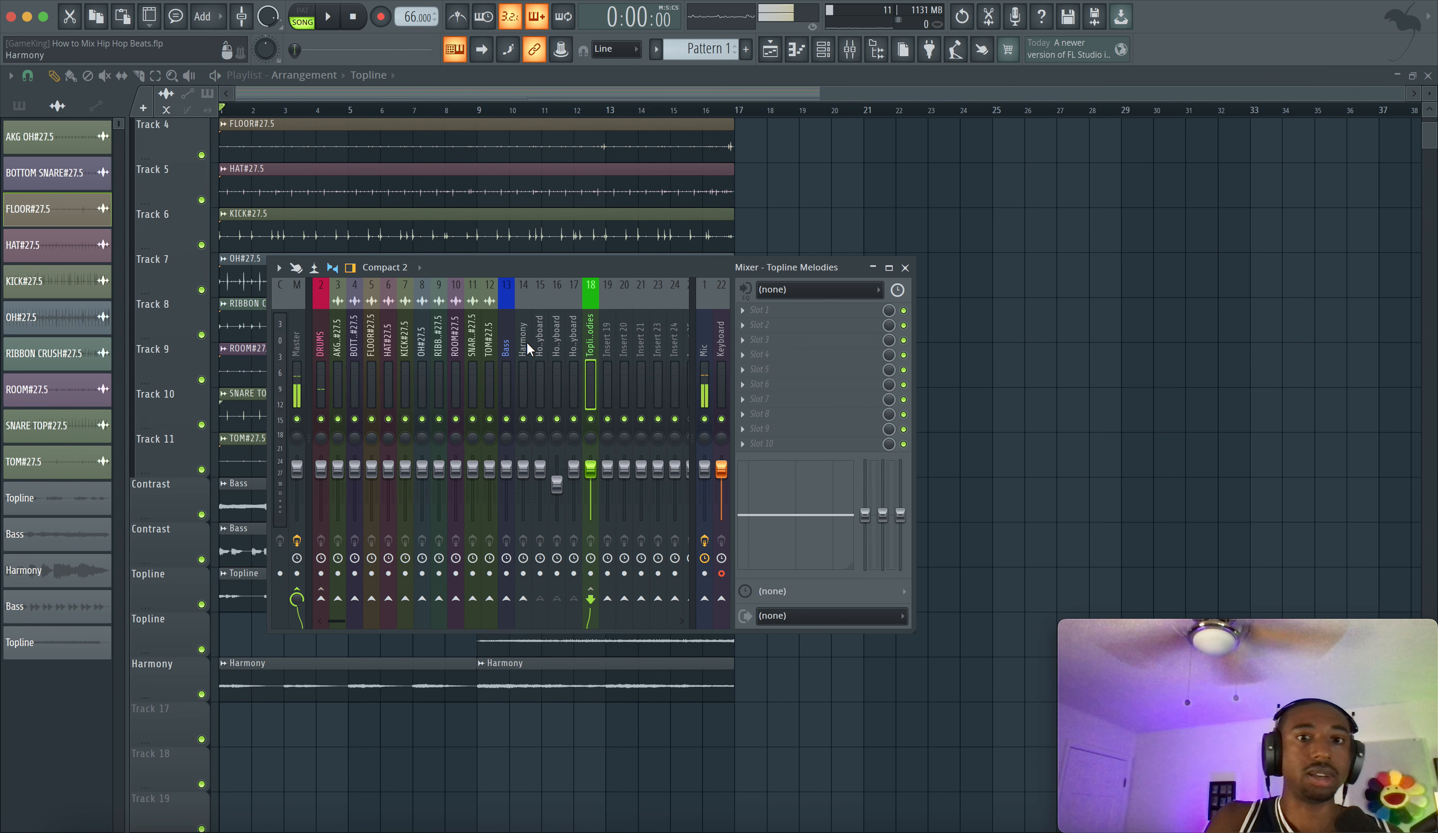
Color the Harmony mixer track yellow-green and save the project.
right_click(525, 347)
left_click(589, 297)
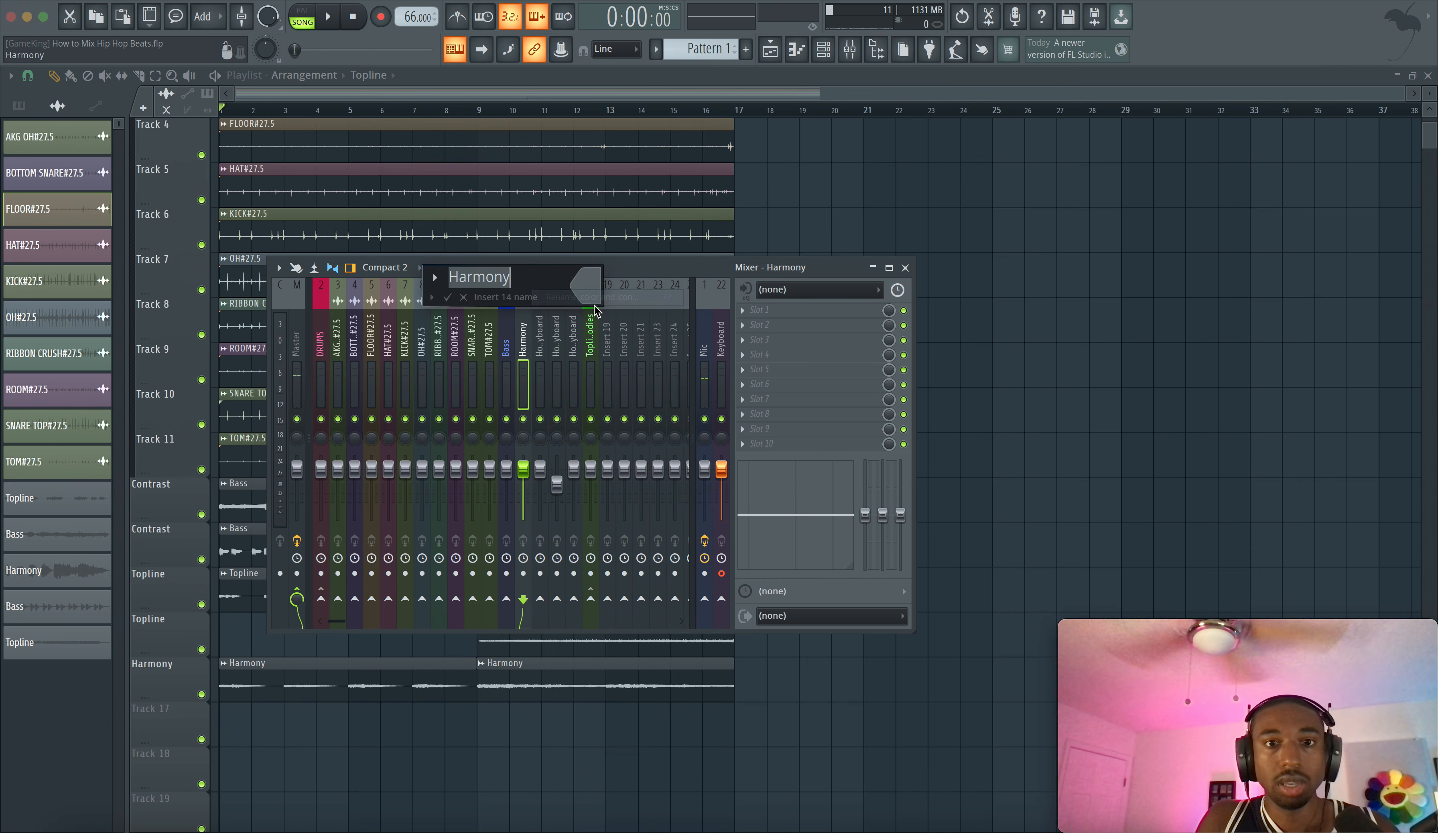
left_click(801, 399)
key("Return")
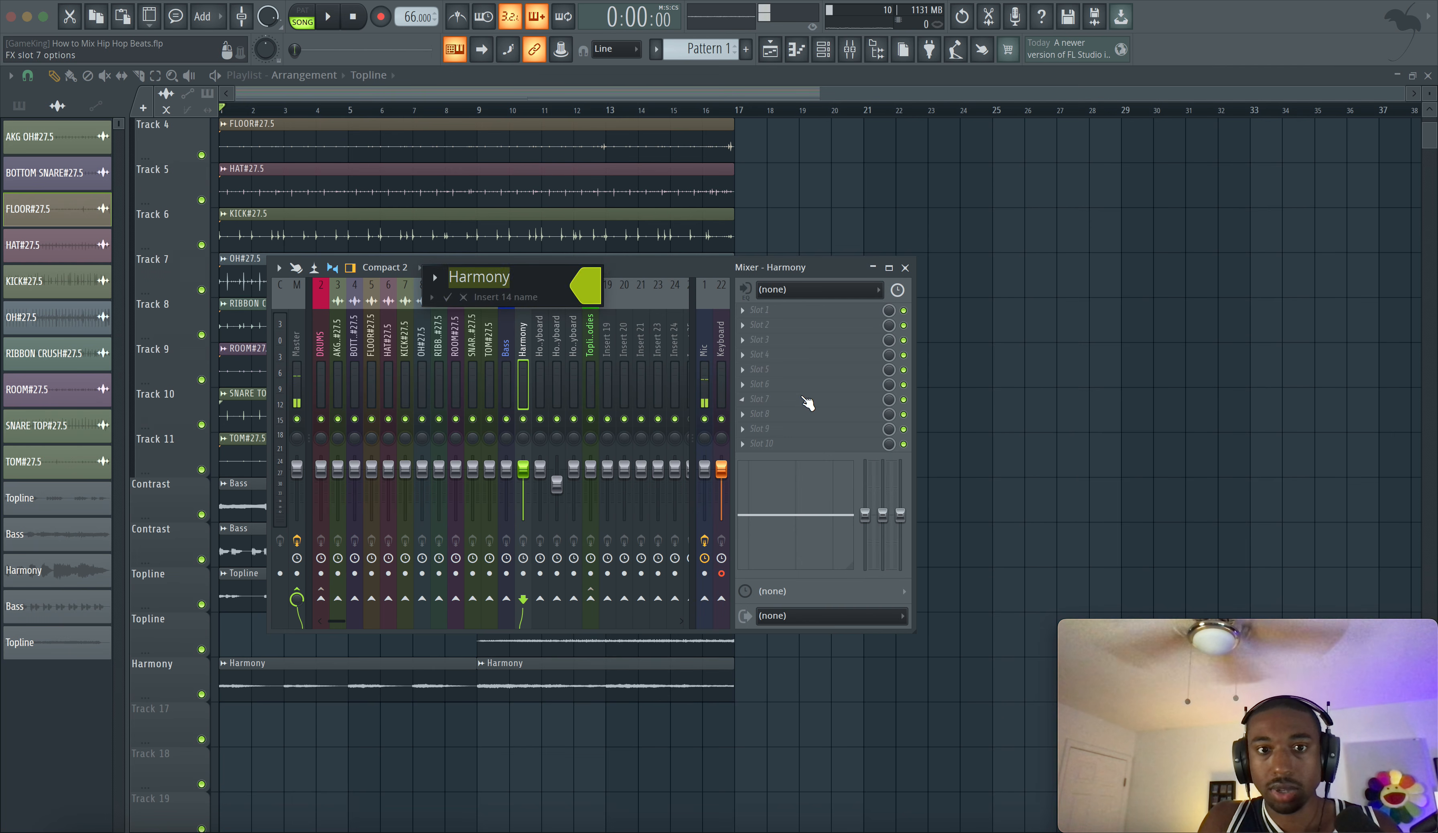
key("ctrl+s")
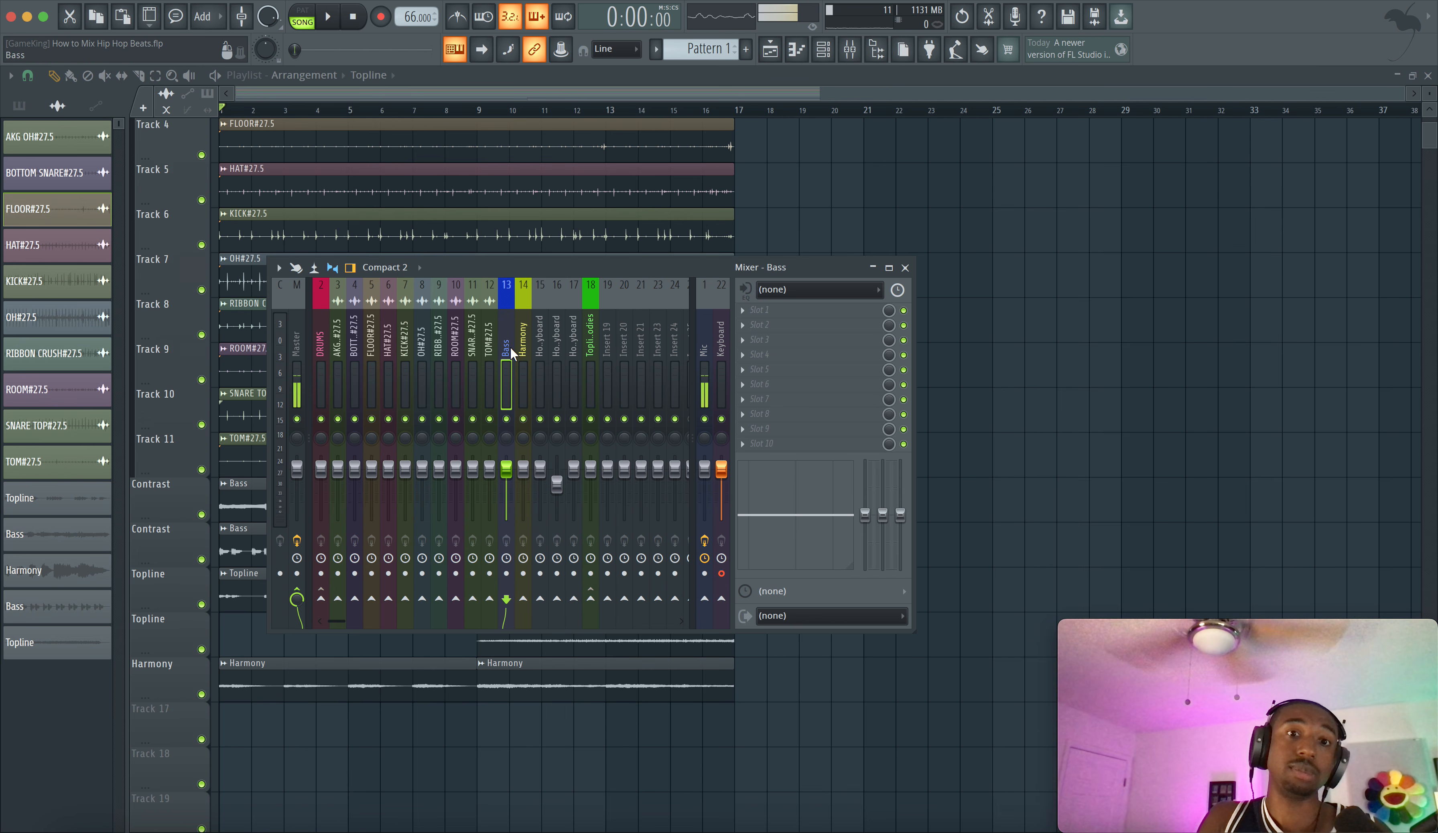
Reset the ten individual drum tracks, 3 to 12, to the default gray color while the song plays.
key("space")
left_click_drag(490, 347, 338, 345)
right_click(339, 345)
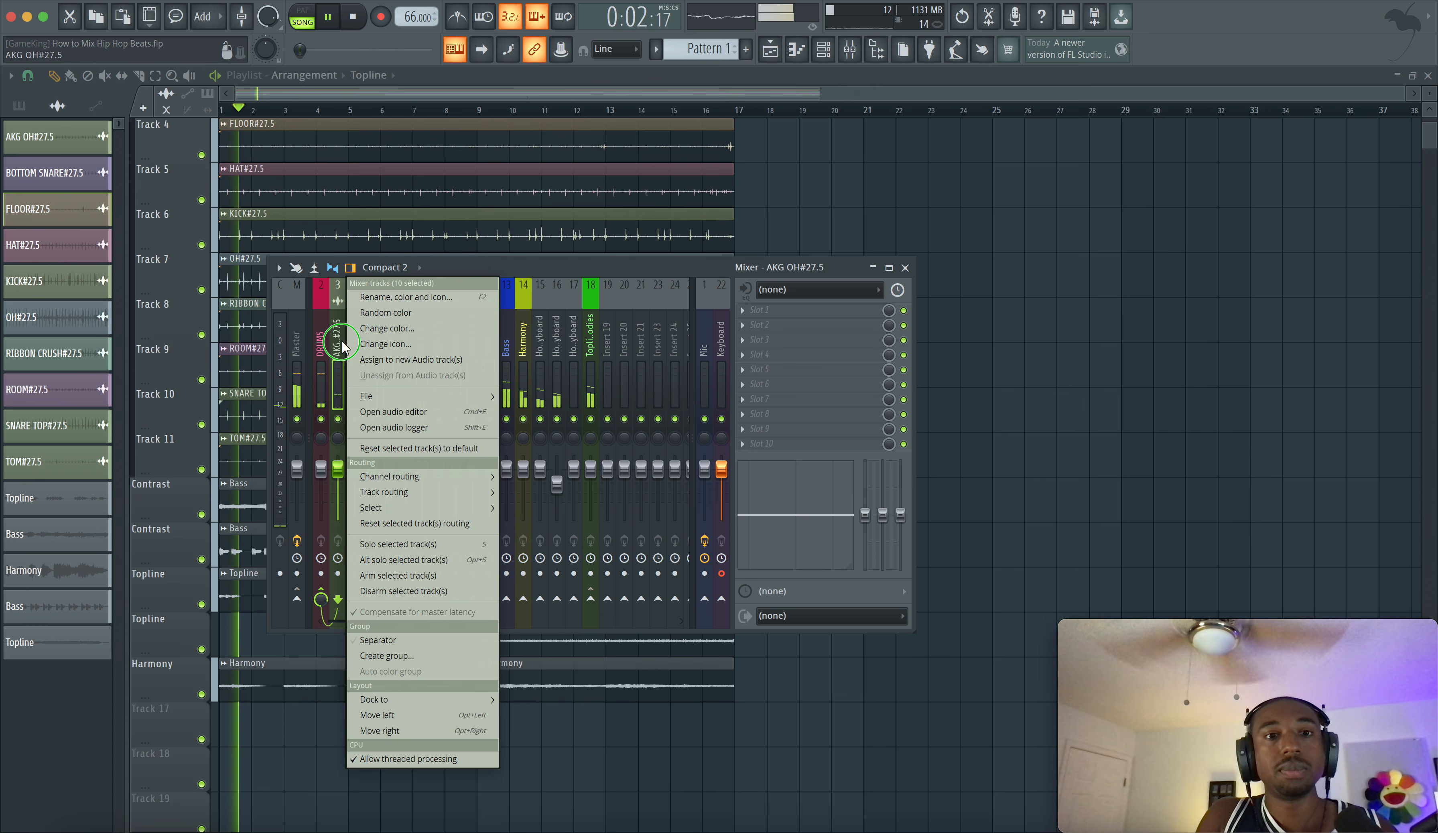
left_click(404, 299)
left_click(396, 283)
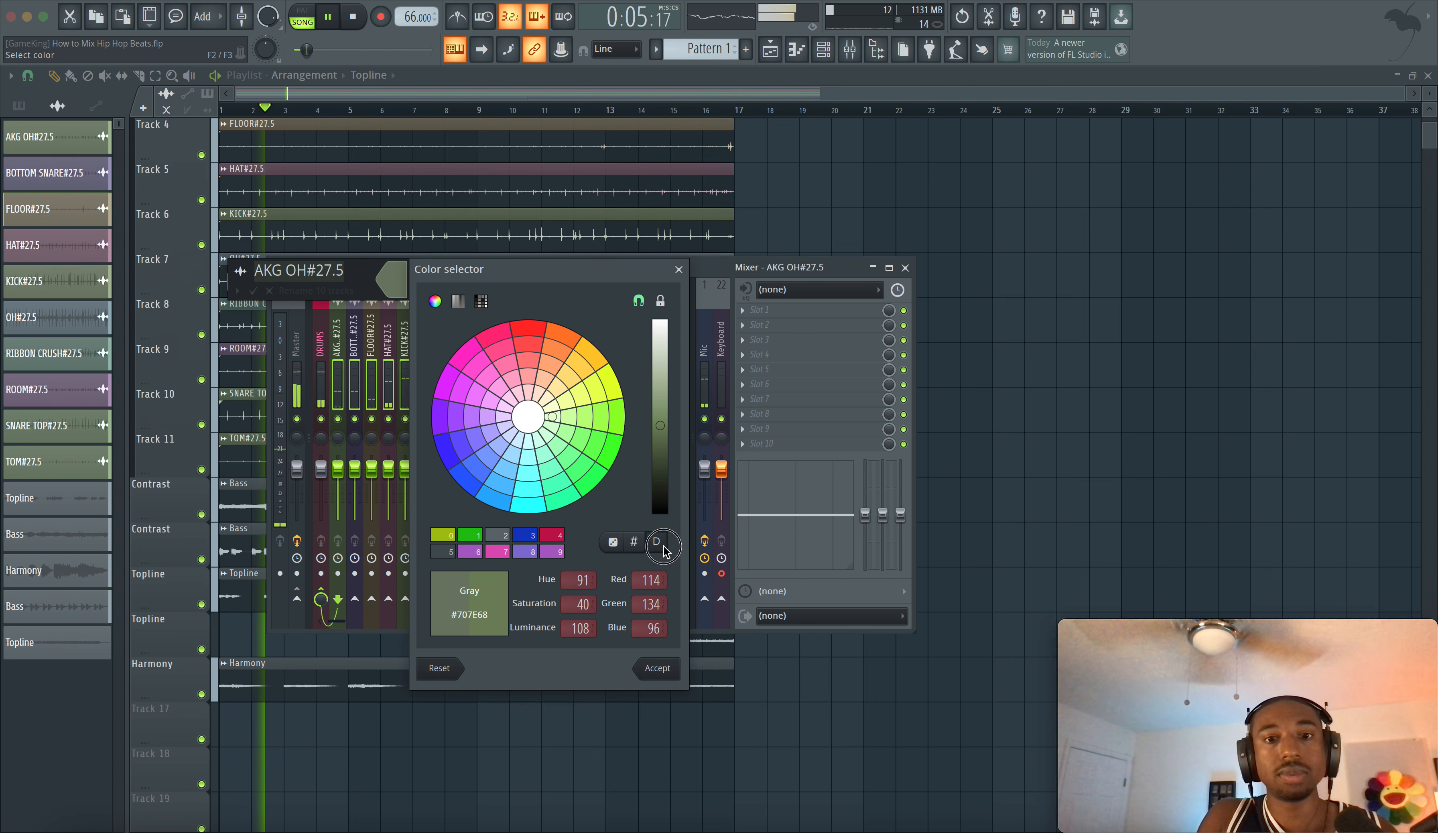
left_click(657, 668)
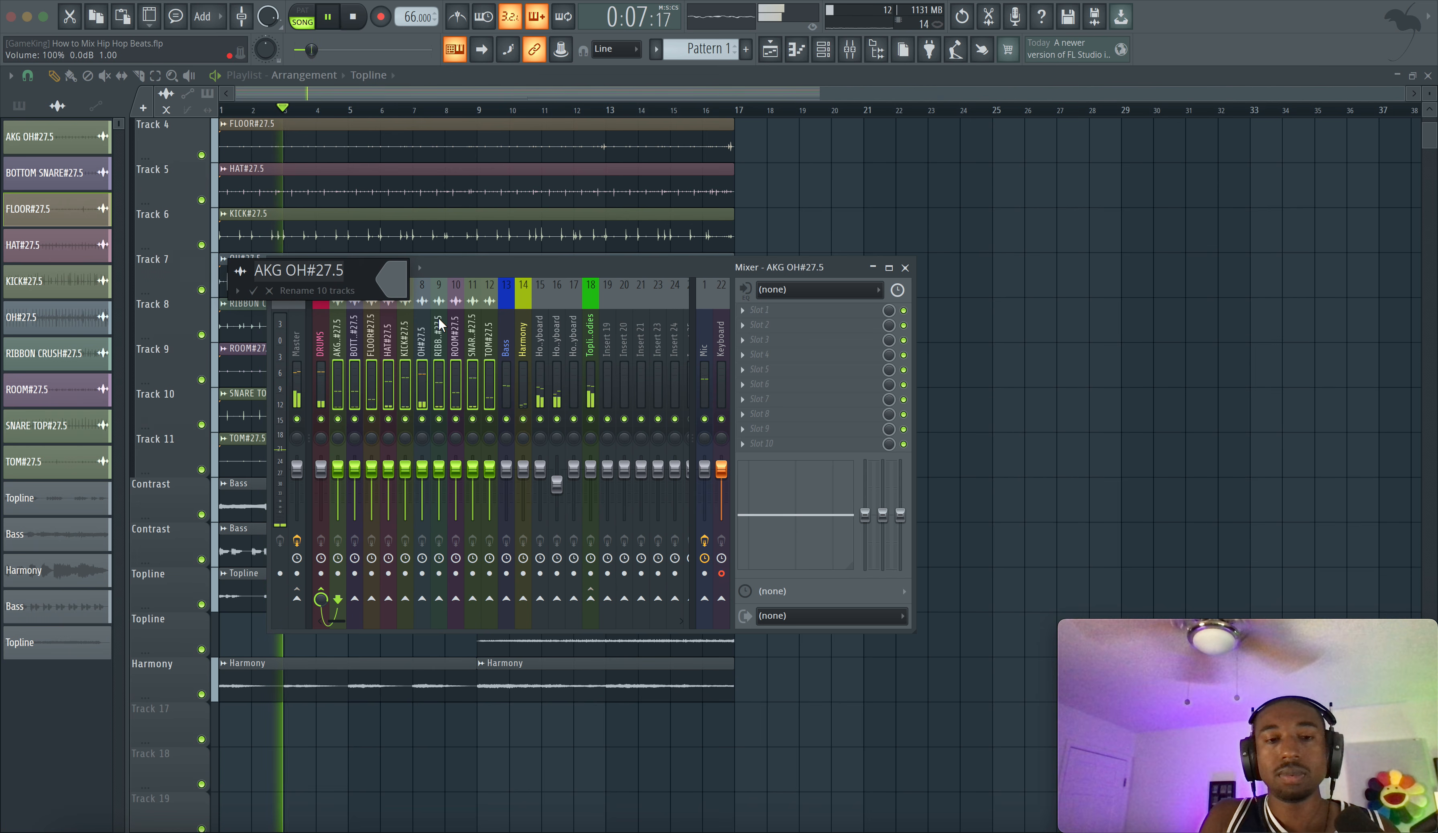
key("Return")
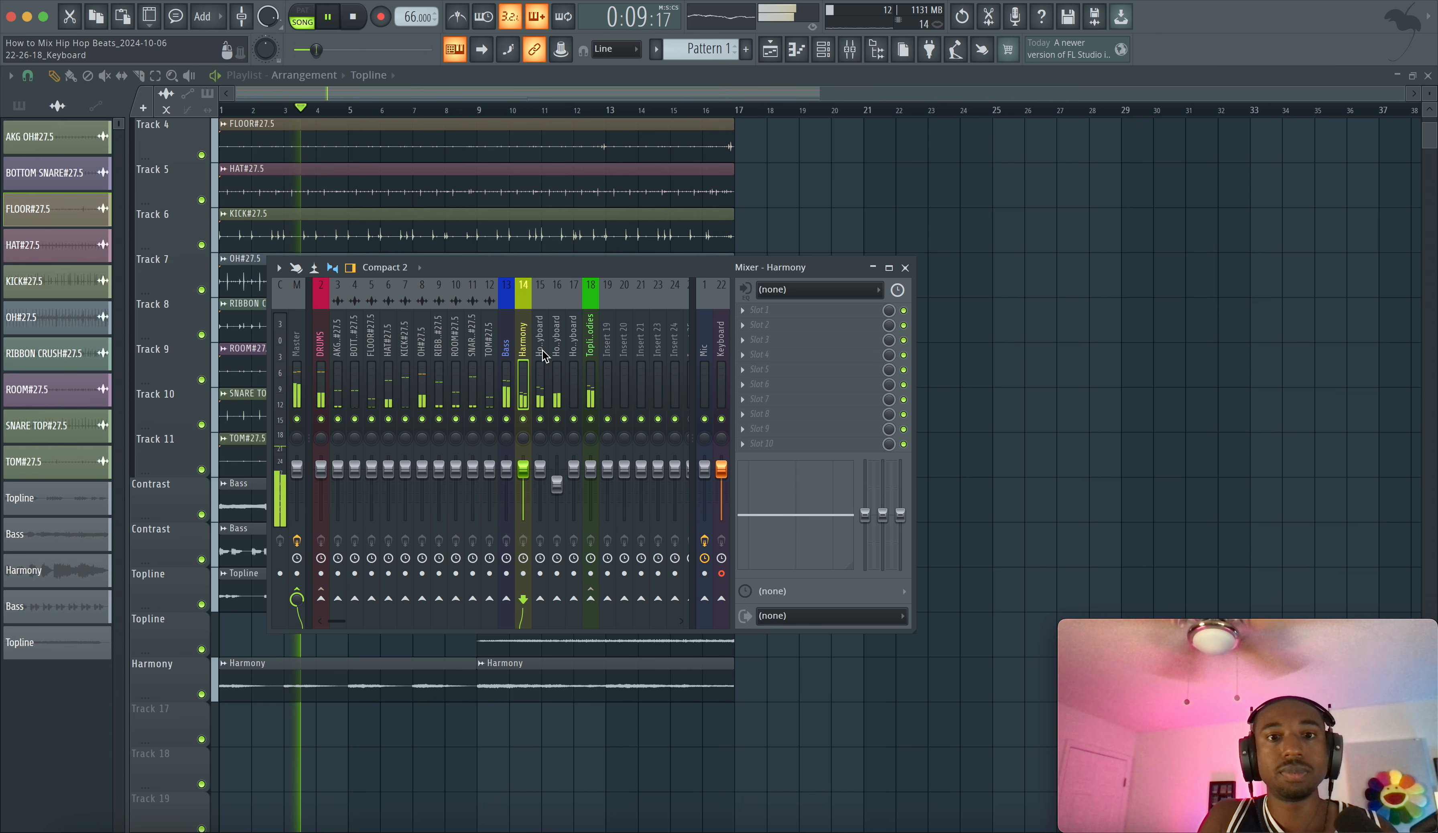
Check the keyboard recording and Bass mixer tracks during playback, and stop the song.
left_click_drag(540, 343, 570, 355)
left_click(557, 350)
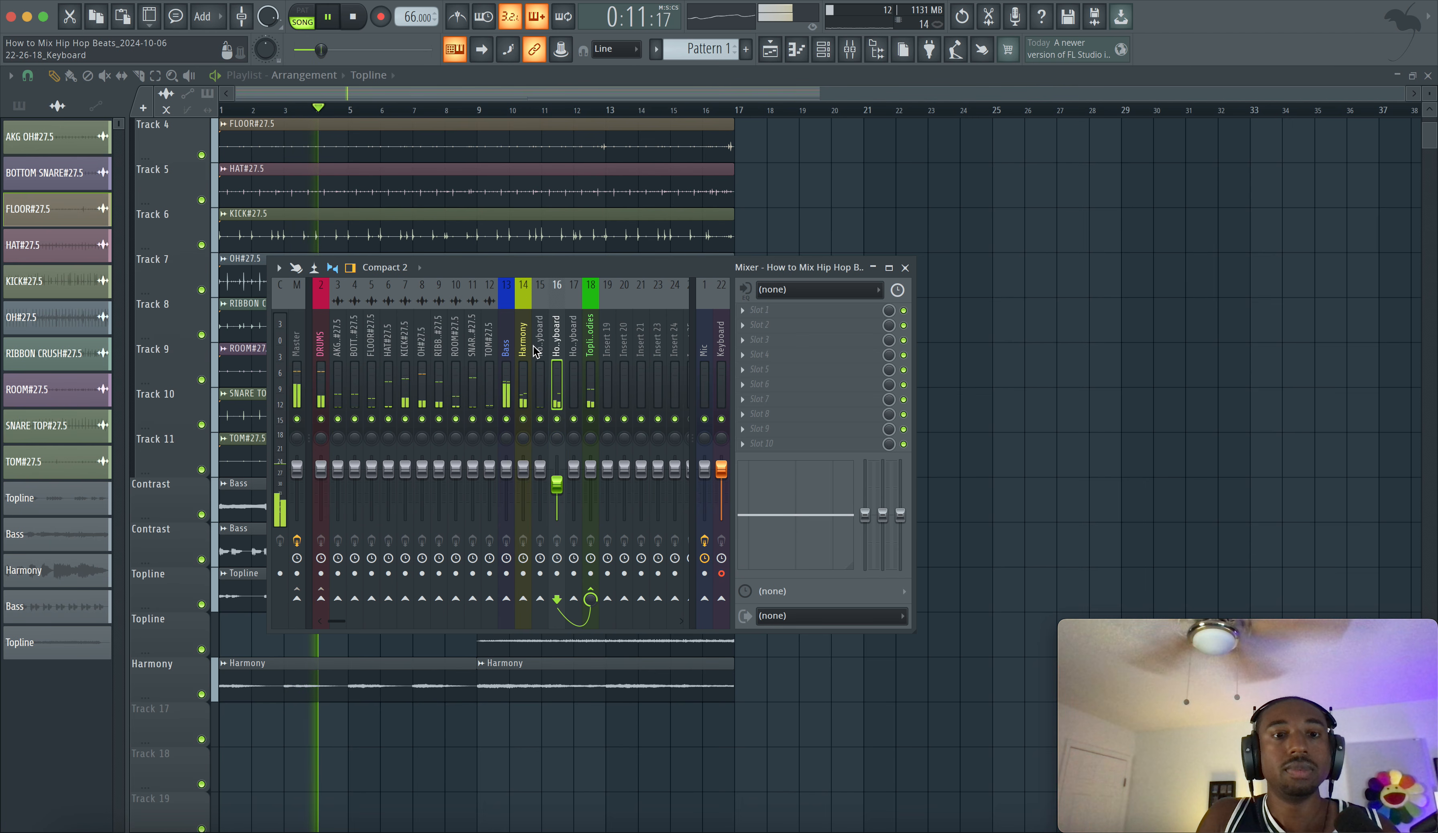
left_click(508, 347)
key("space")
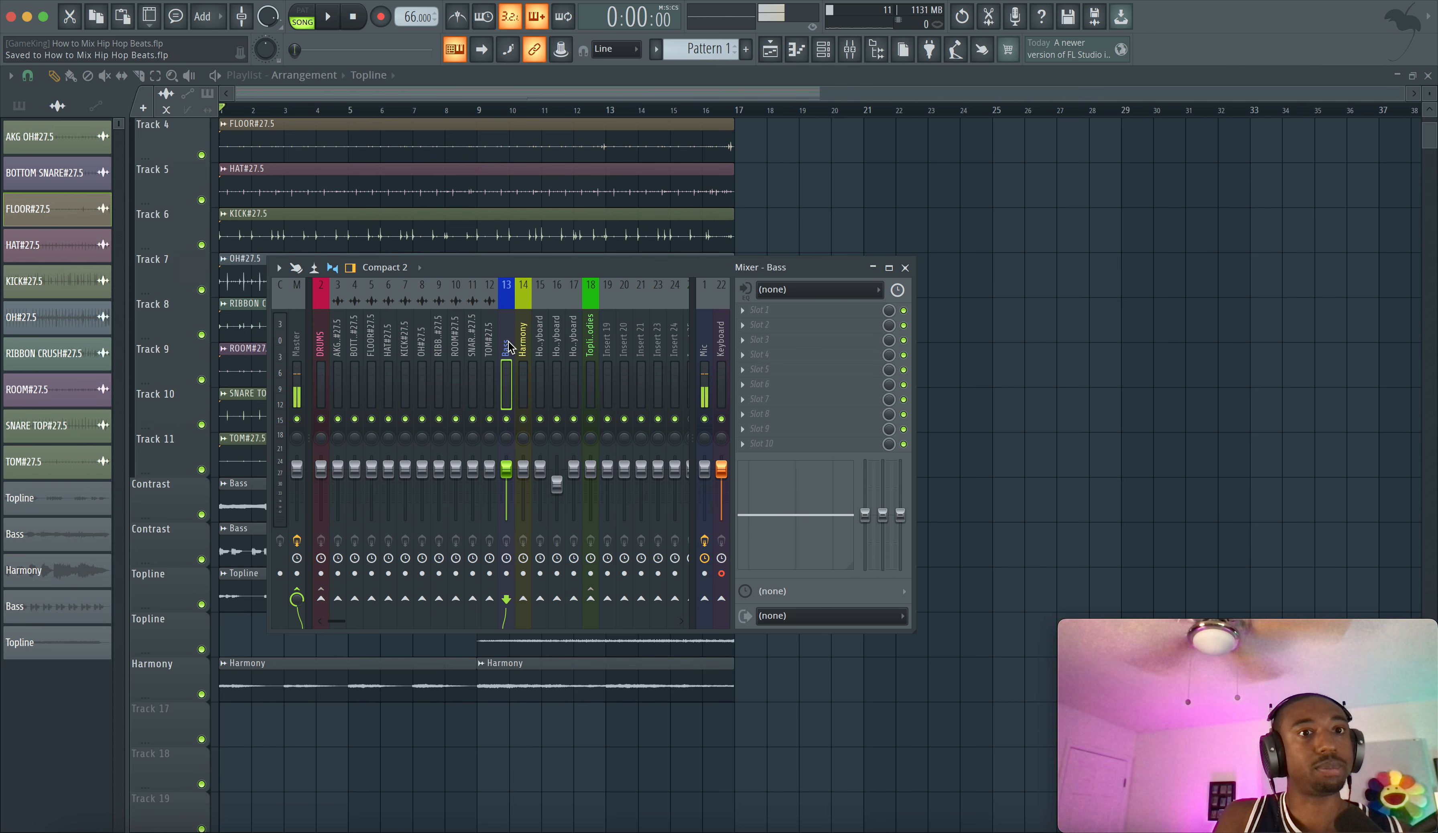
Select the DRUMS mixer track, audition the song, and load Virtual Mix Rack into its first effect slot.
key("space")
left_click(321, 346)
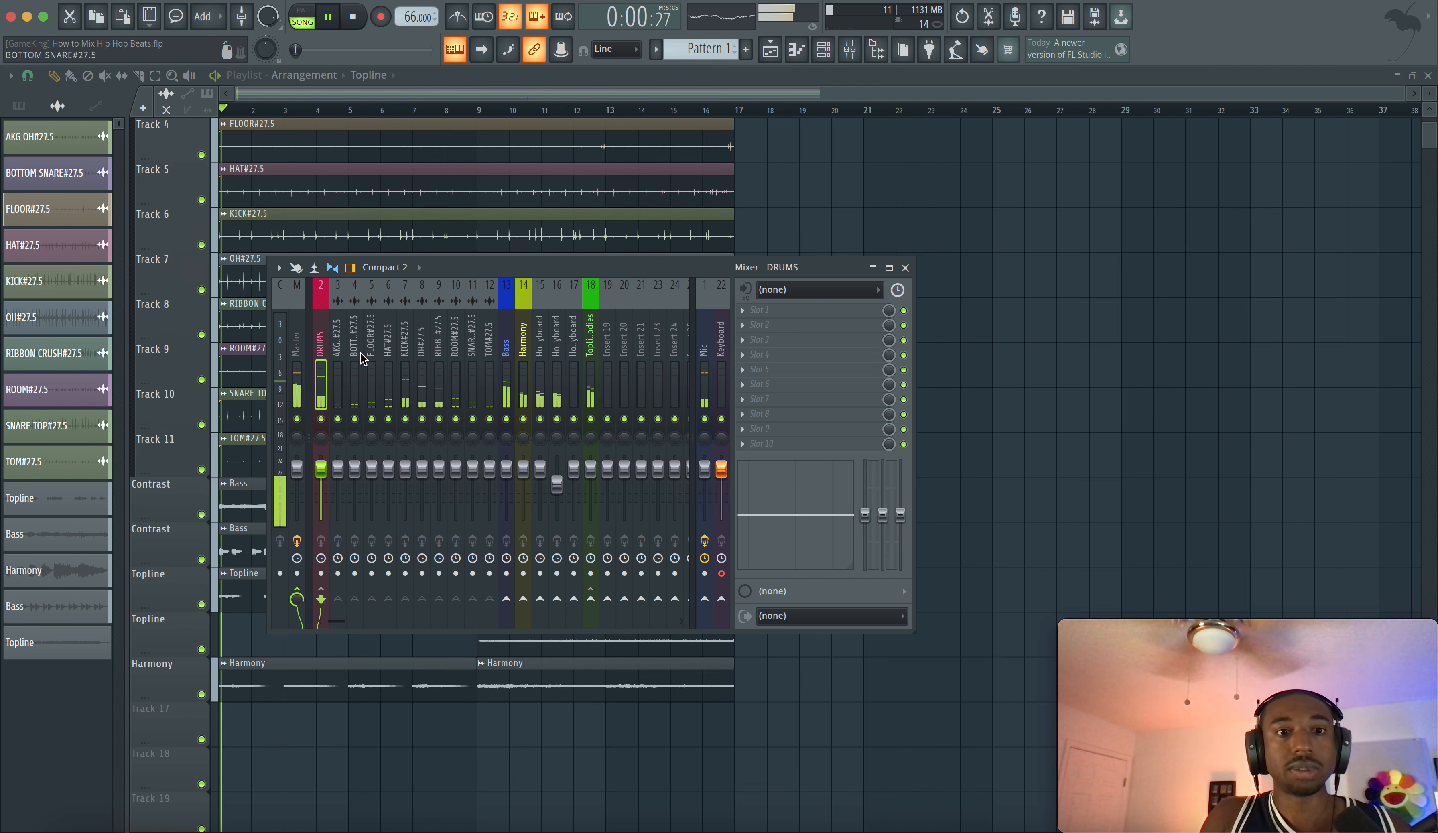
key("space")
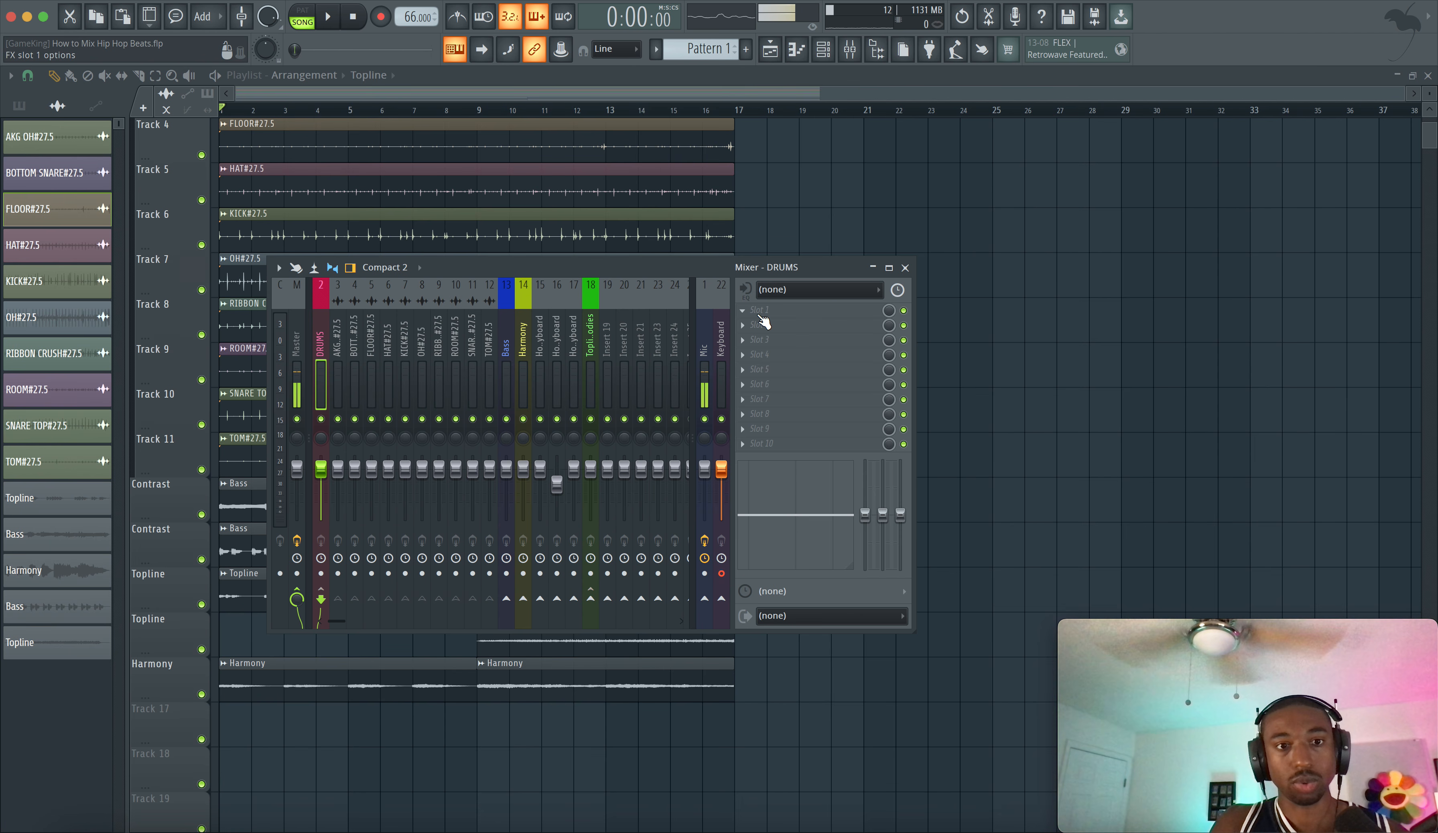
key("space")
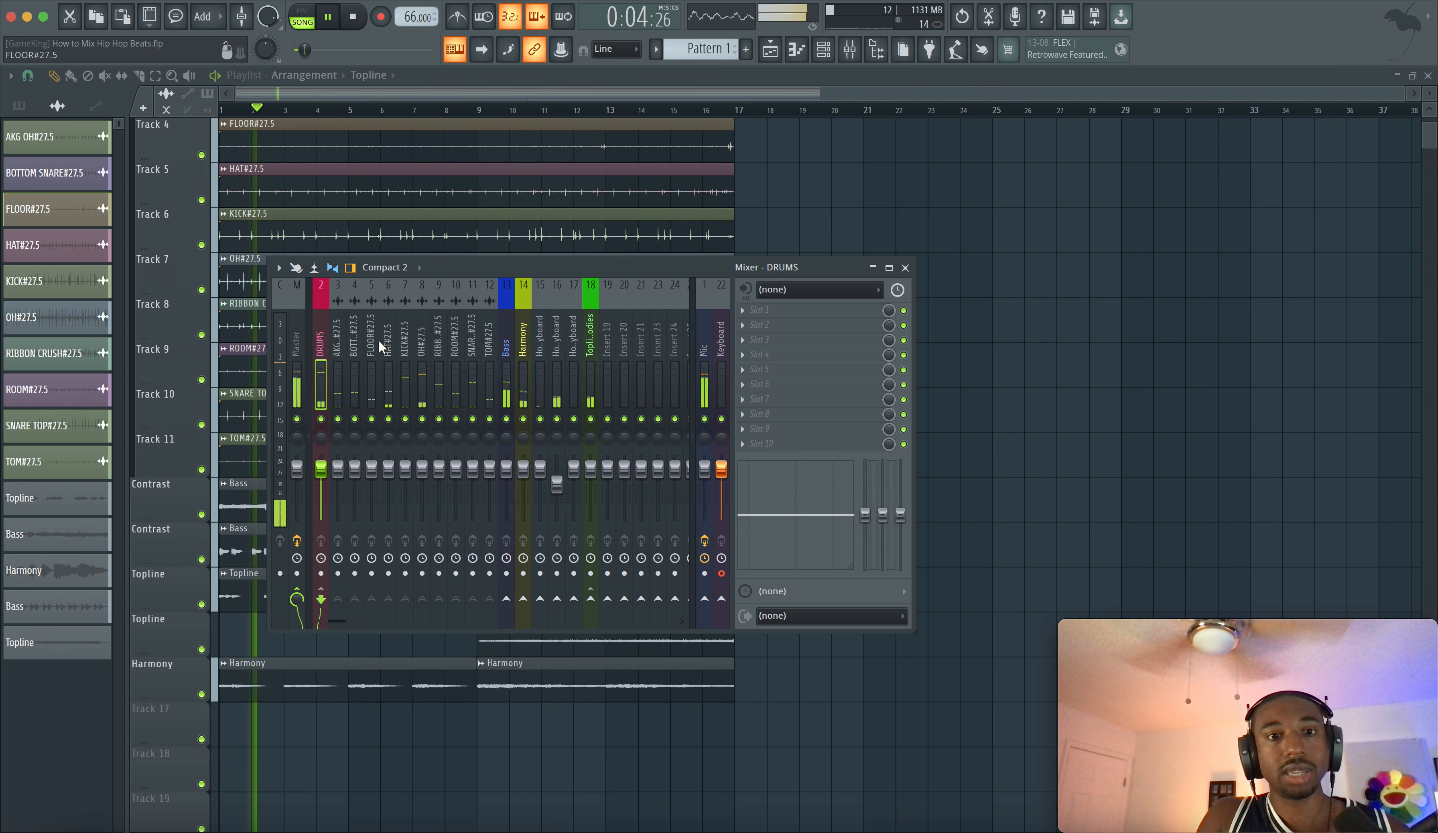
key("space")
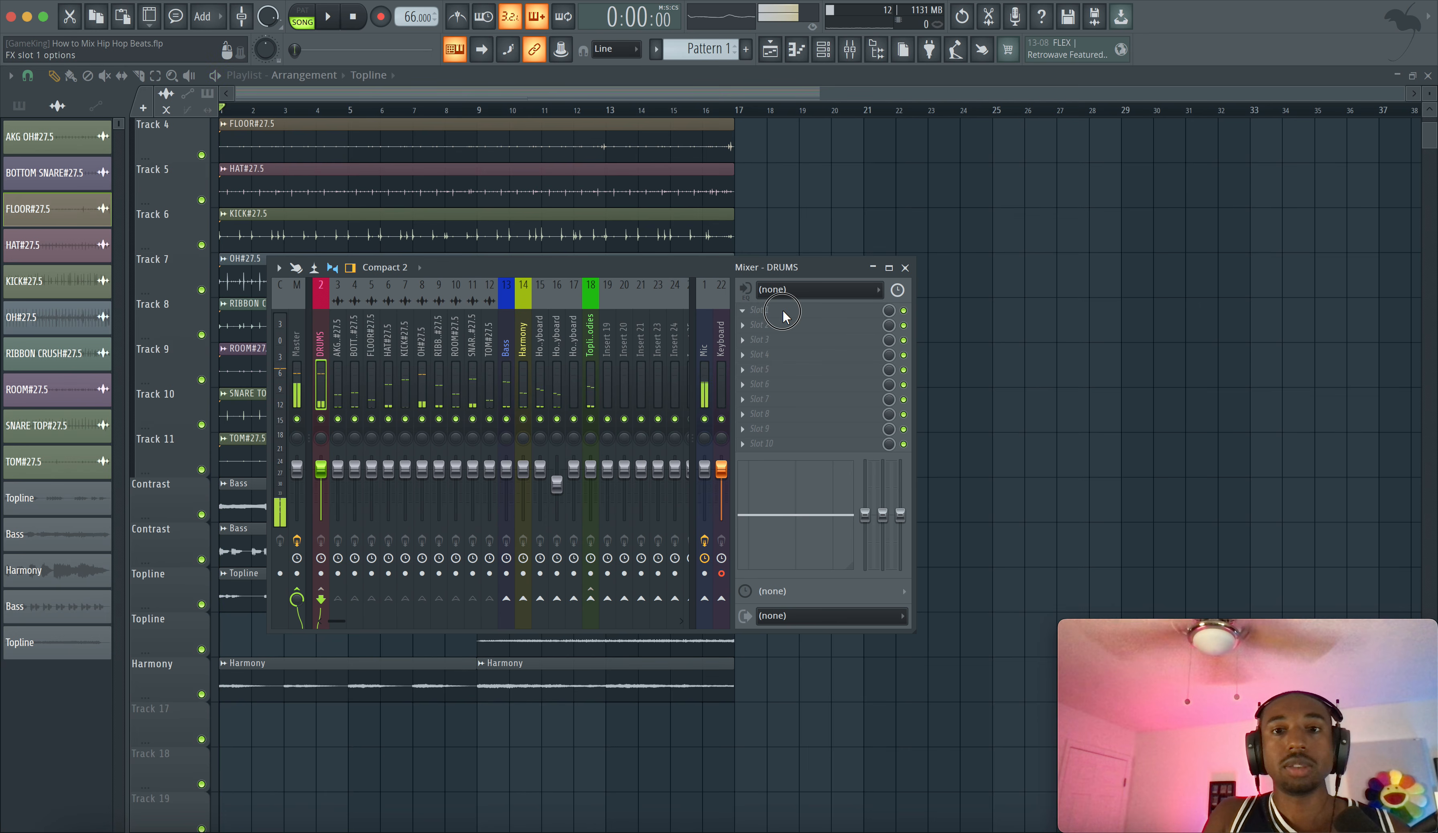
left_click(761, 310)
scroll(580, 326, "down", 10)
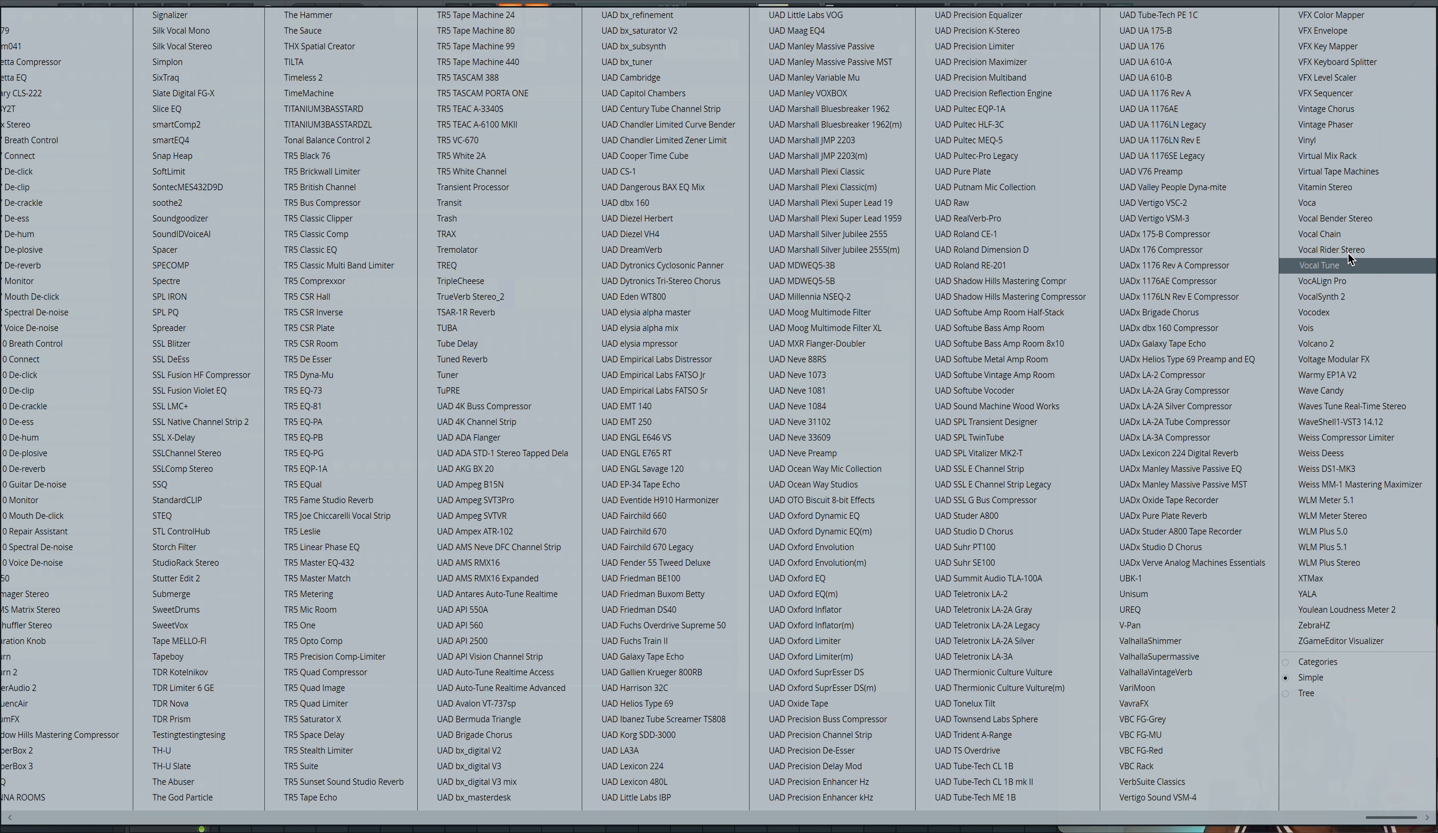
left_click(1348, 171)
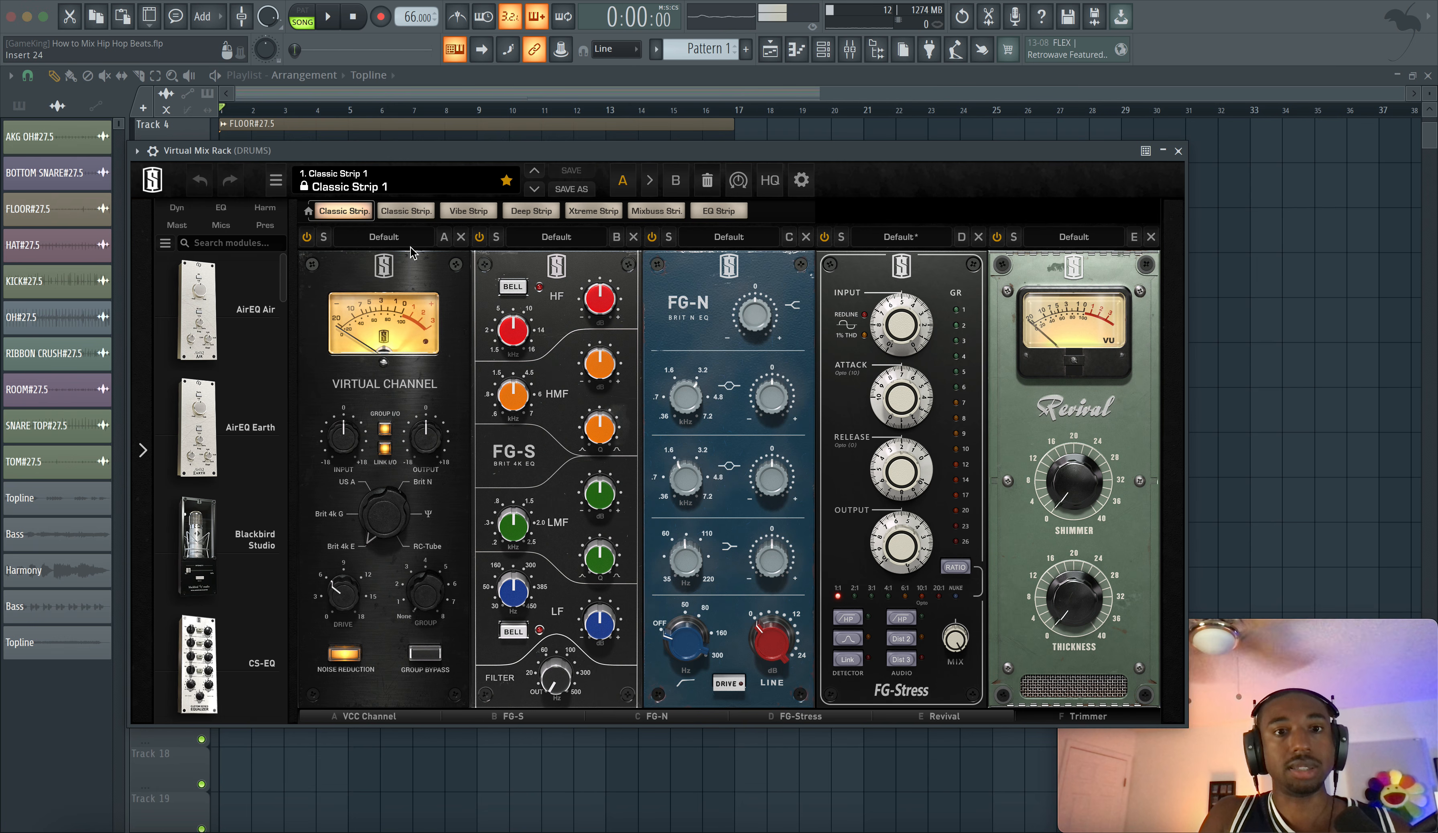
Remove all six Classic Strip 1 modules, from VCC Channel through Trimmer, to empty the rack.
left_click(460, 237)
left_click(461, 236)
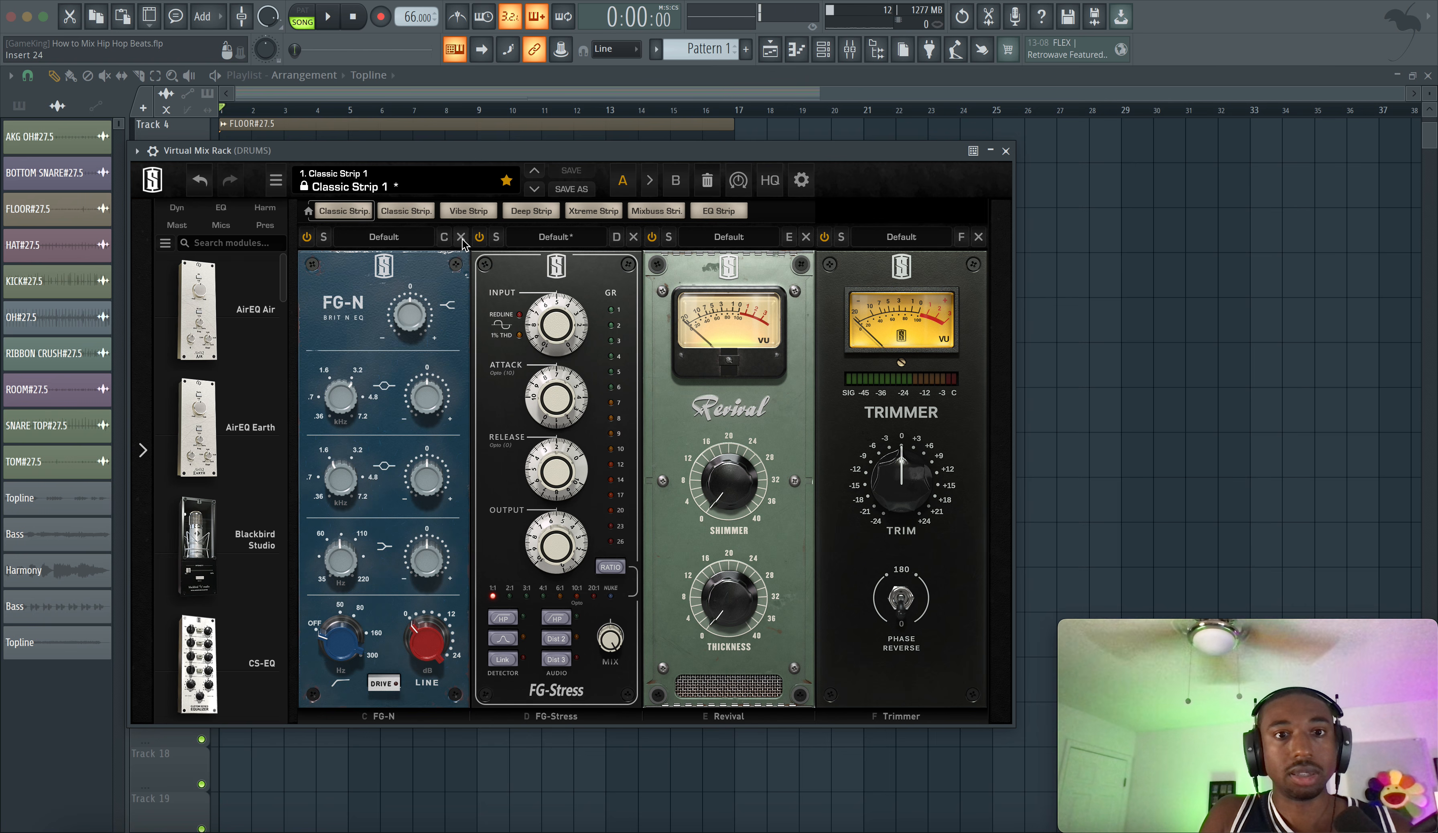
left_click(461, 237)
left_click(461, 237)
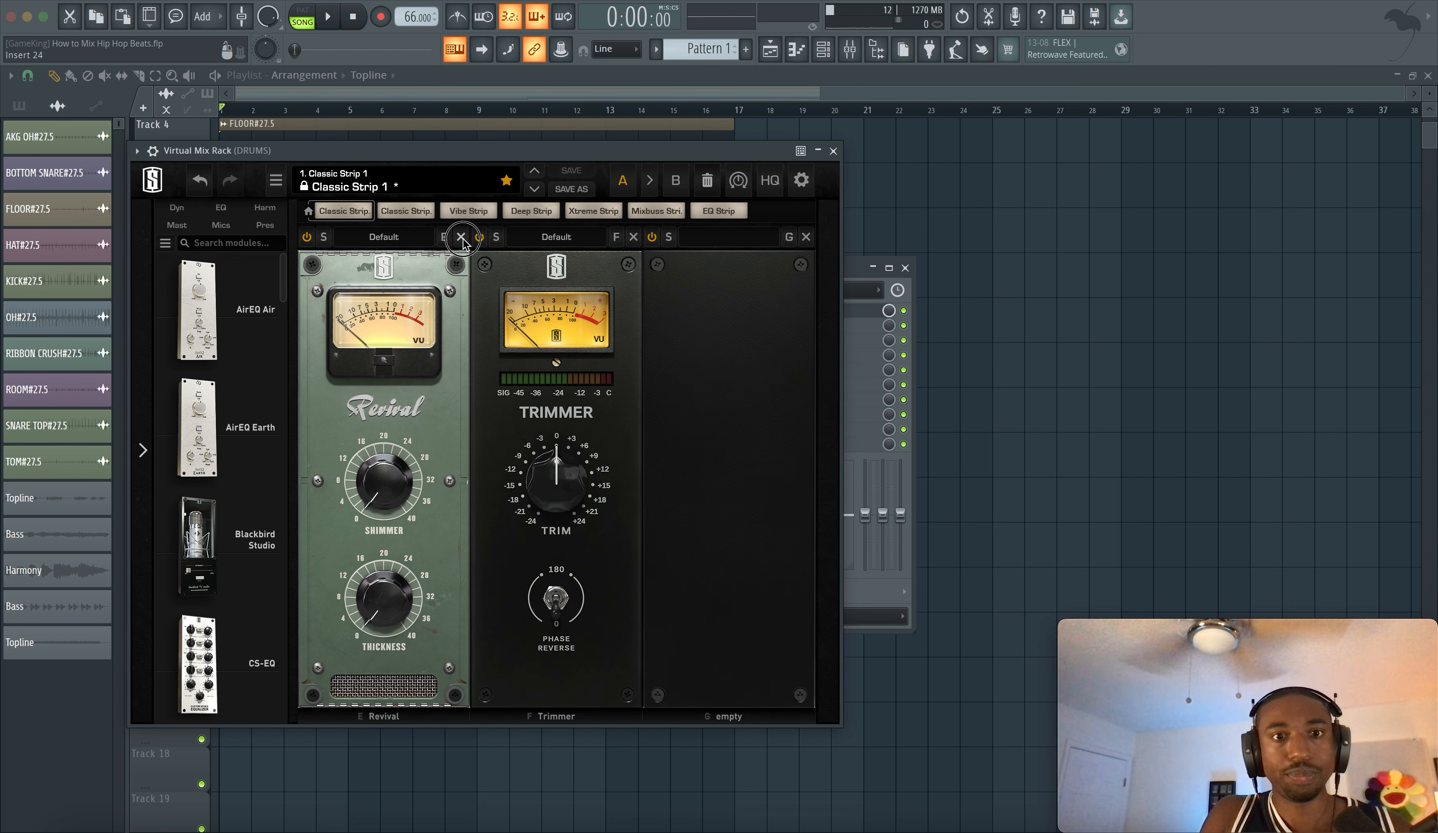
left_click(461, 238)
left_click(462, 238)
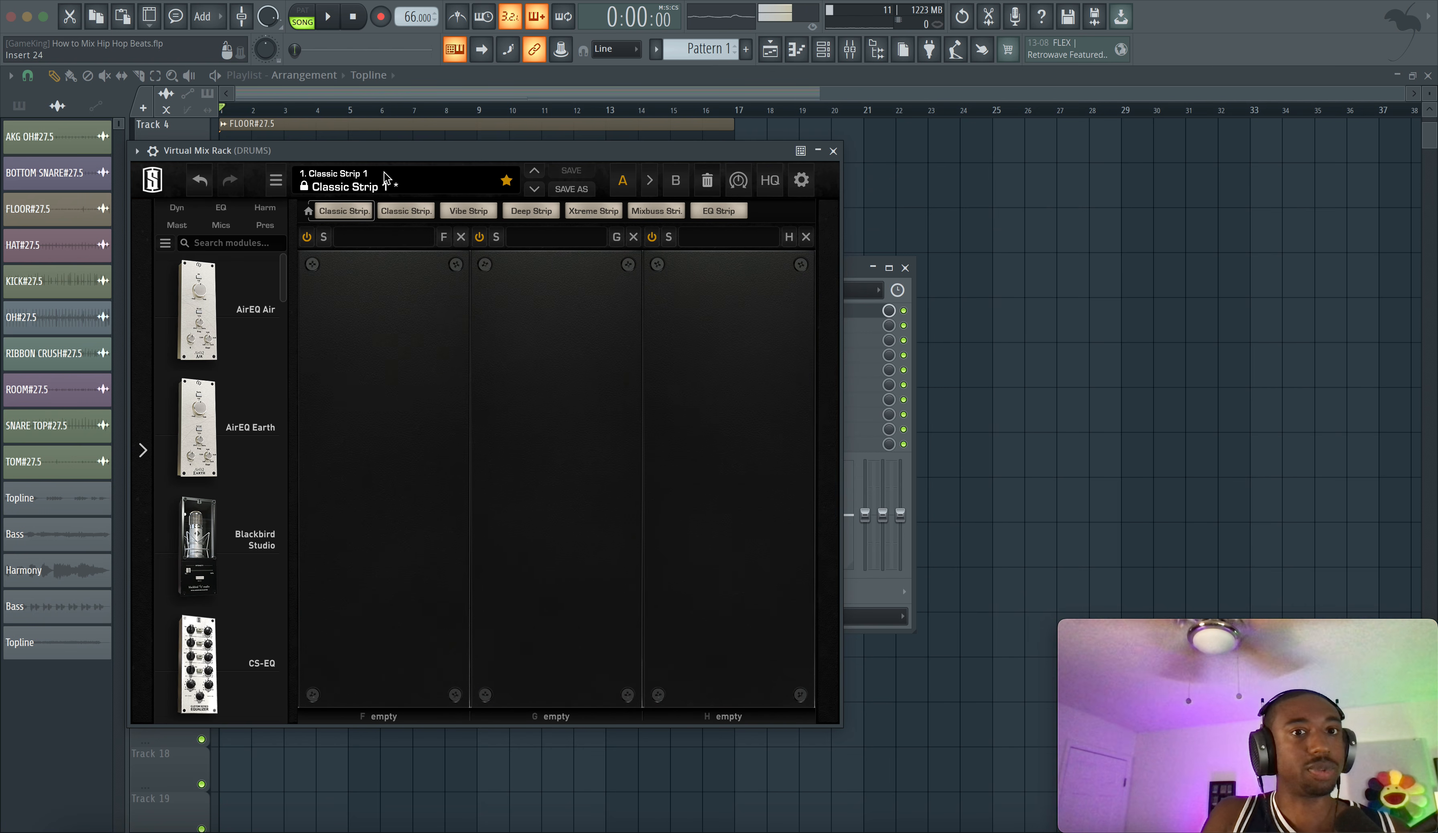
Add the Transient Shaper module to the first empty slot of the rack.
left_click(402, 239)
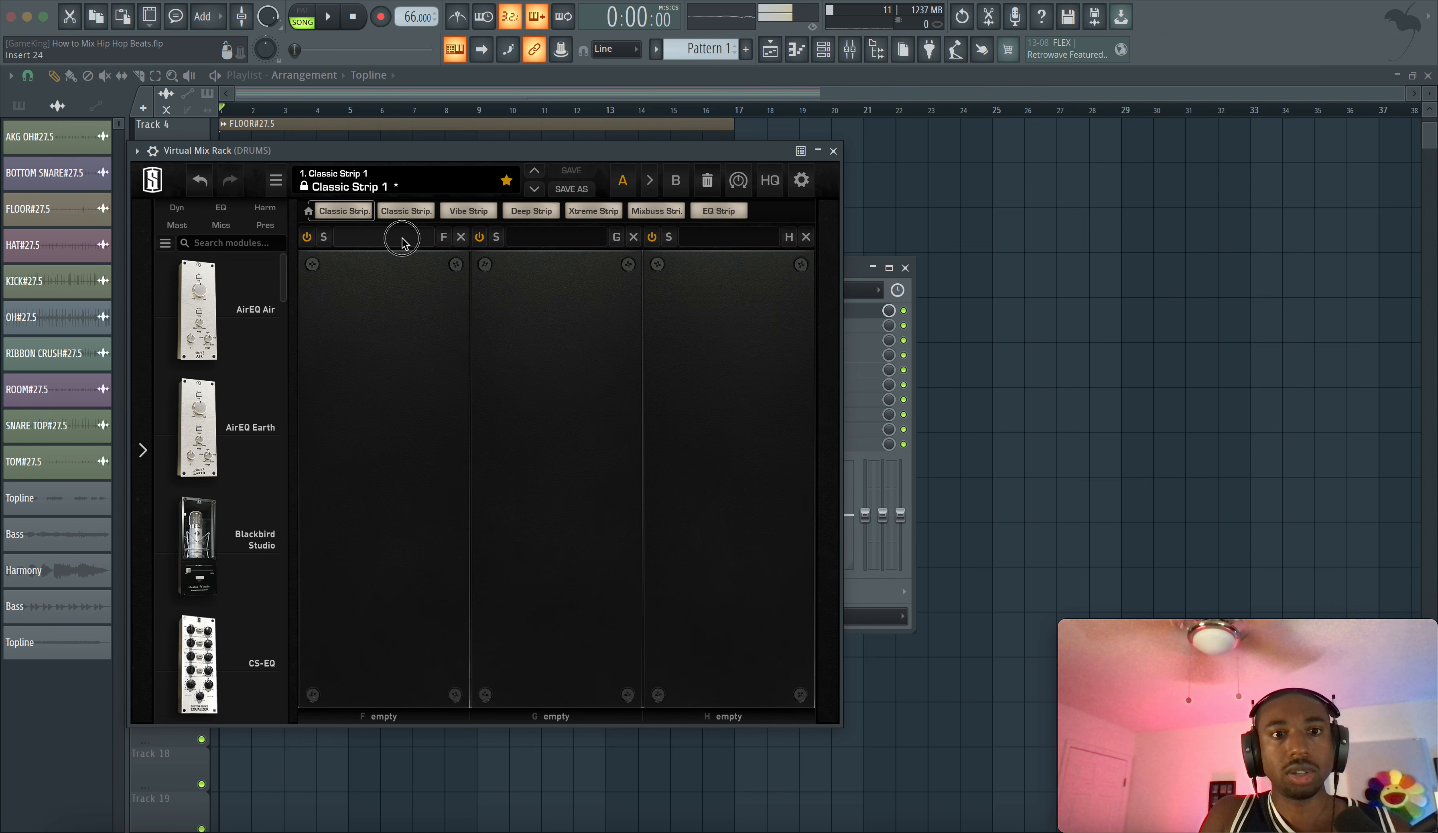
scroll(200, 408, "down", 15)
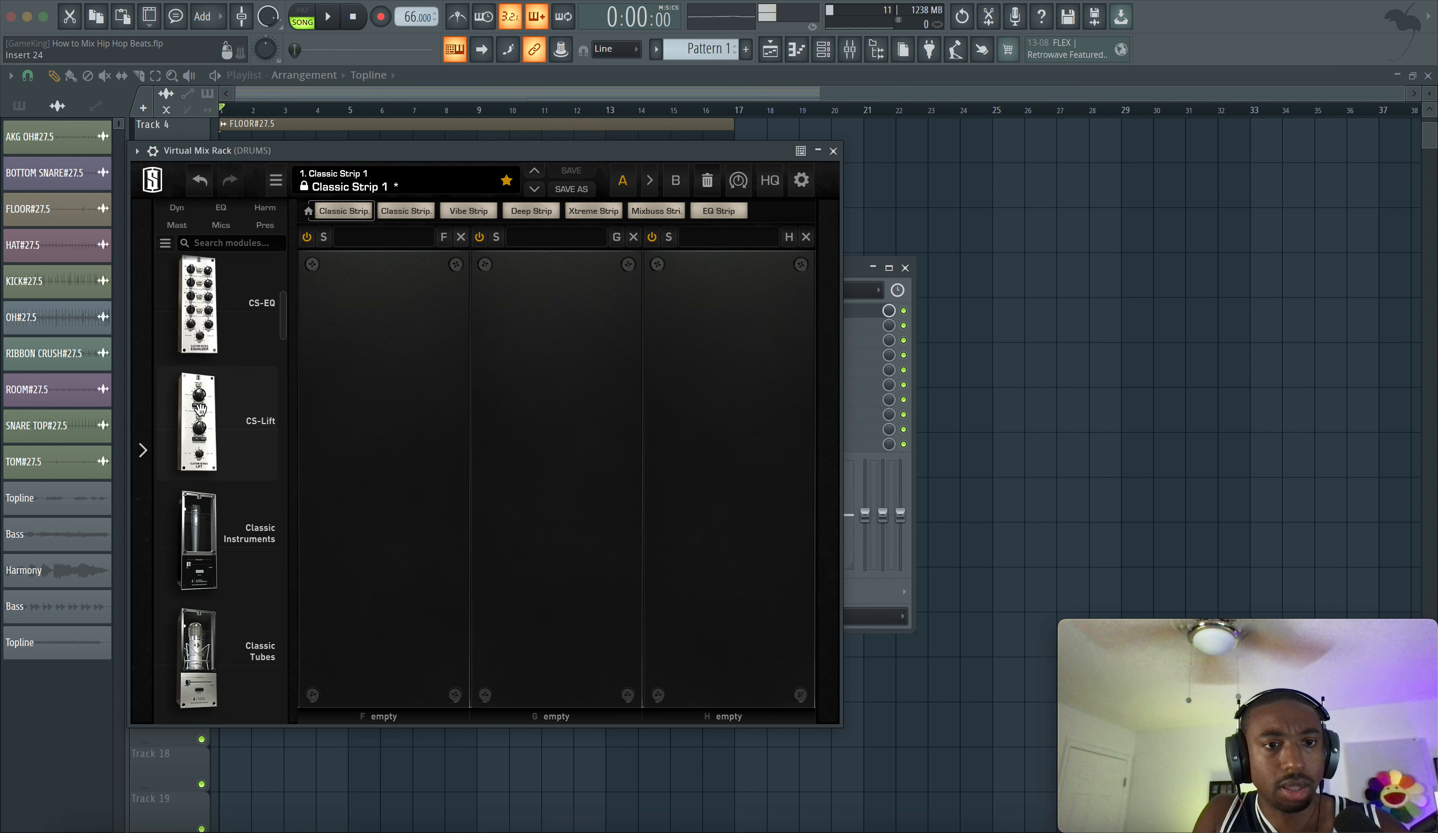
scroll(200, 409, "down", 15)
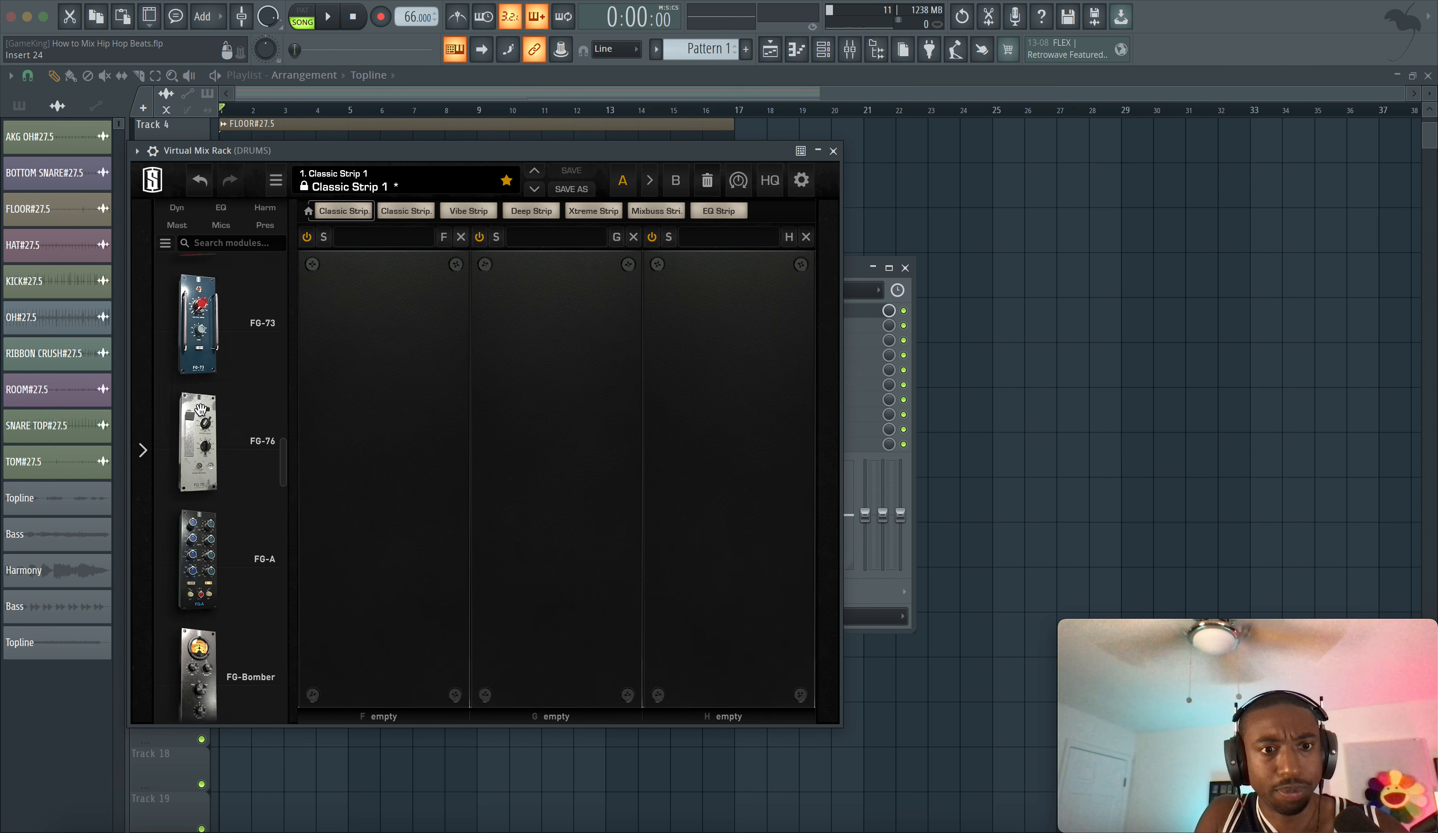
scroll(200, 408, "down", 15)
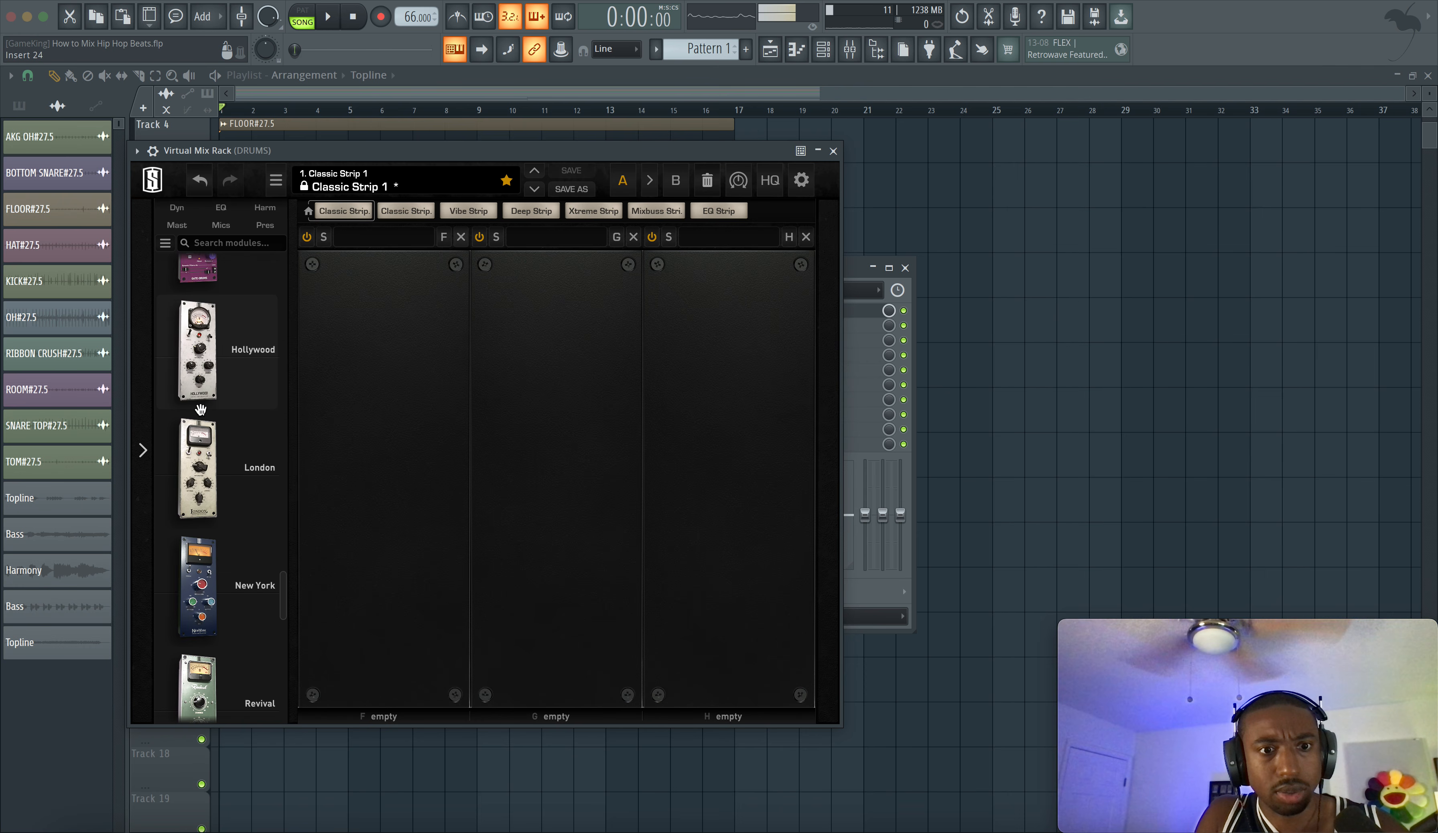
scroll(200, 408, "down", 5)
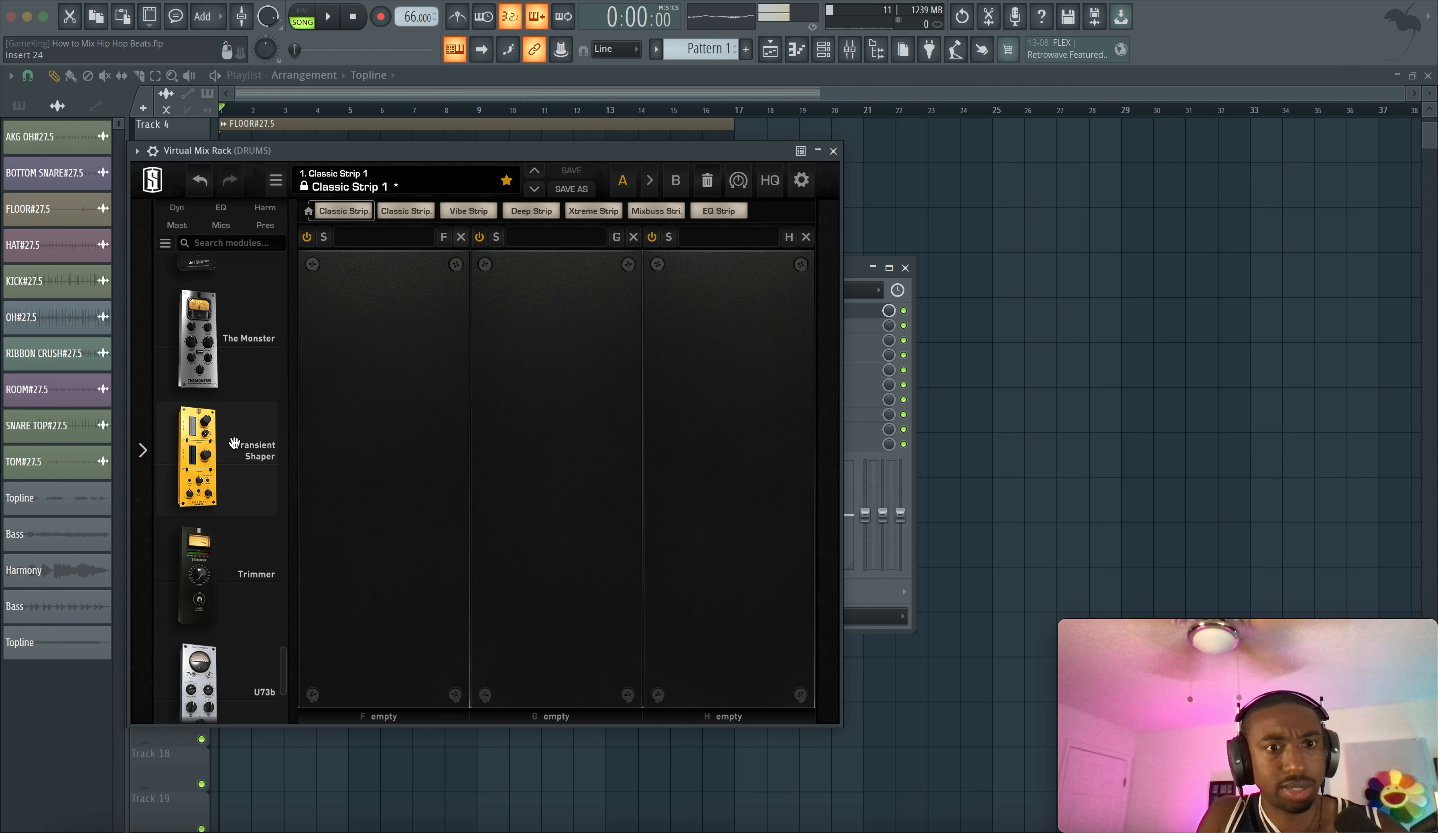
left_click_drag(231, 445, 383, 441)
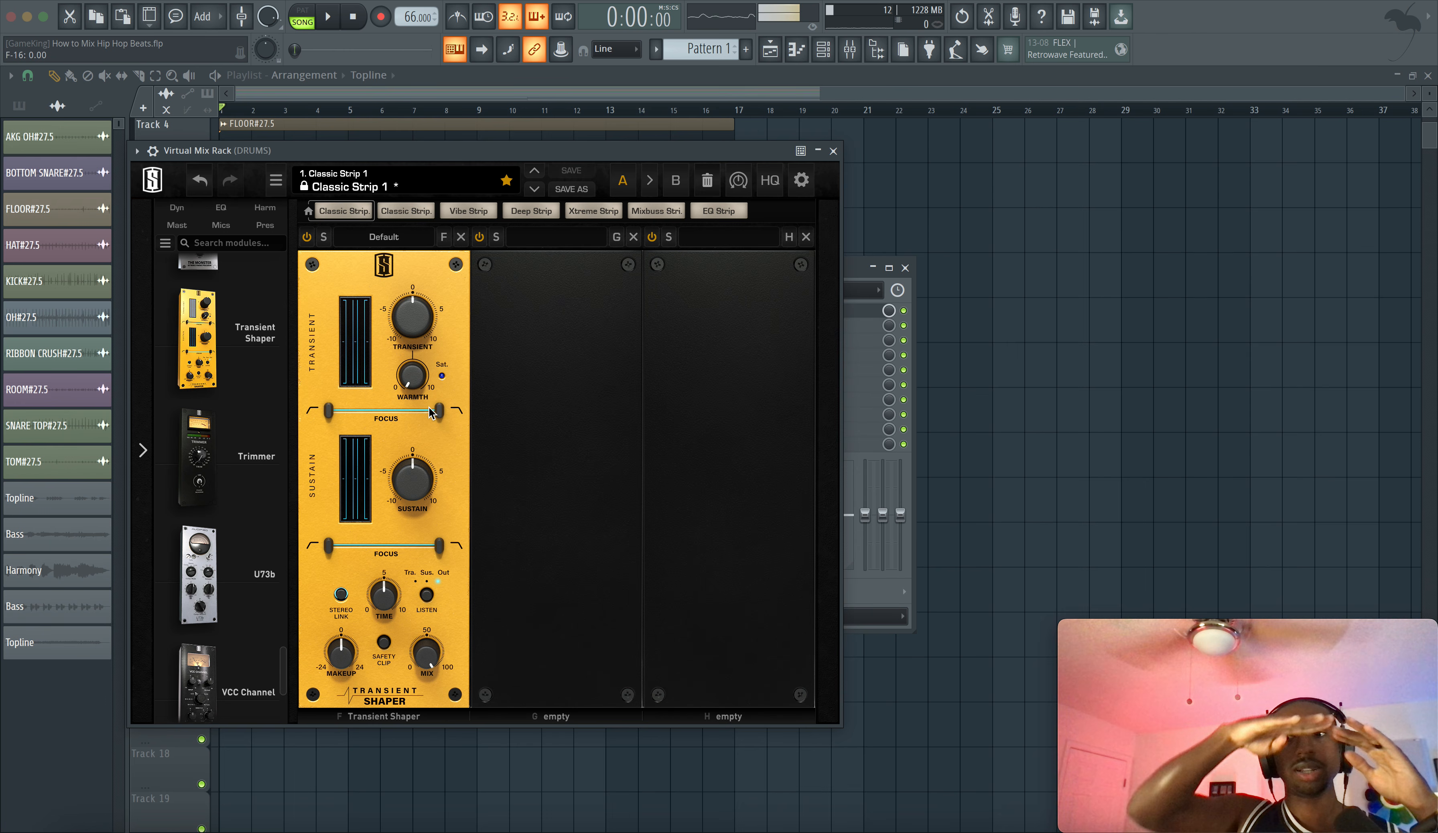
Audition the drums and raise the Transient Shaper's Transient amount to about 2.49 during playback.
key("space")
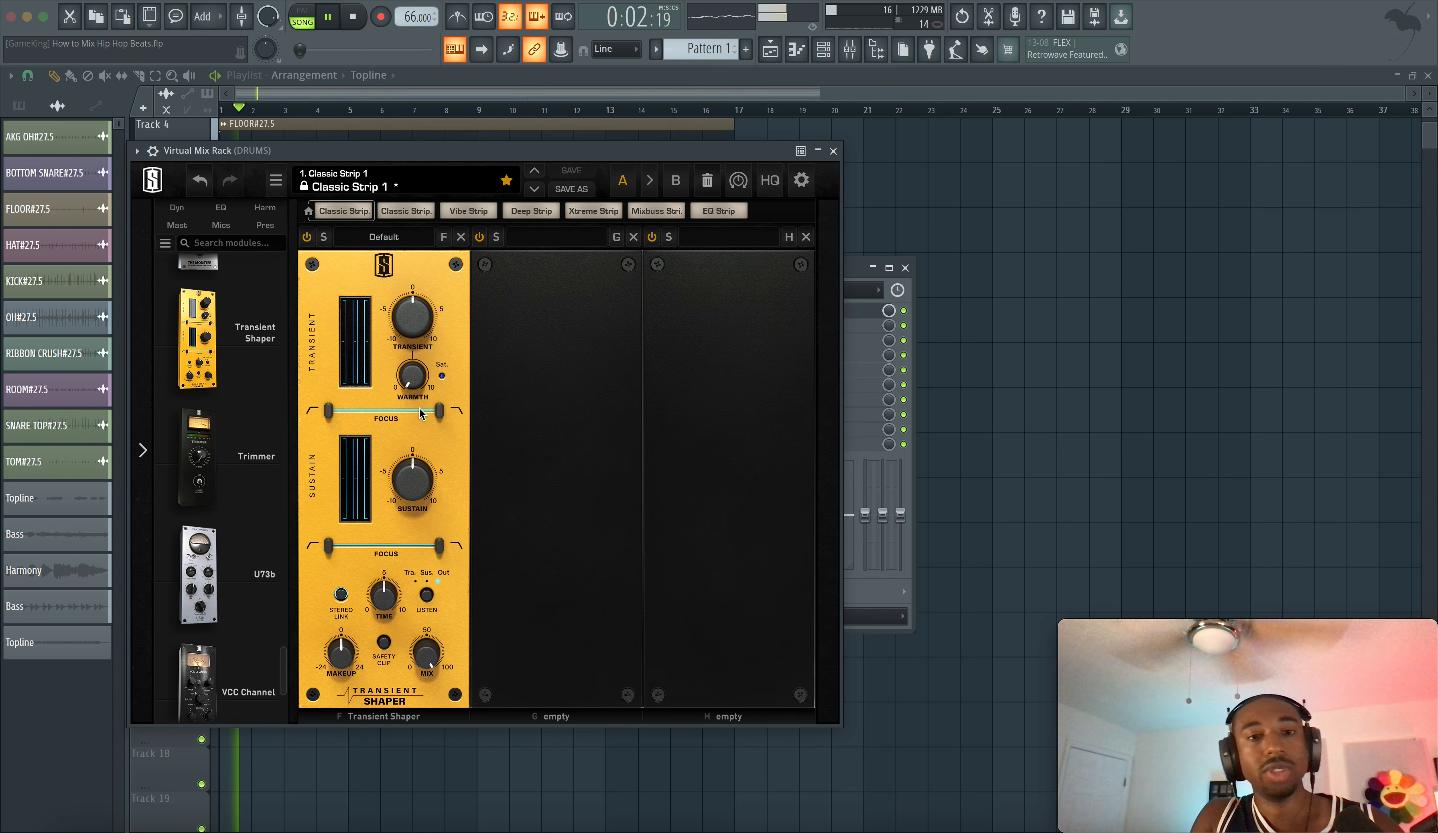
key("space")
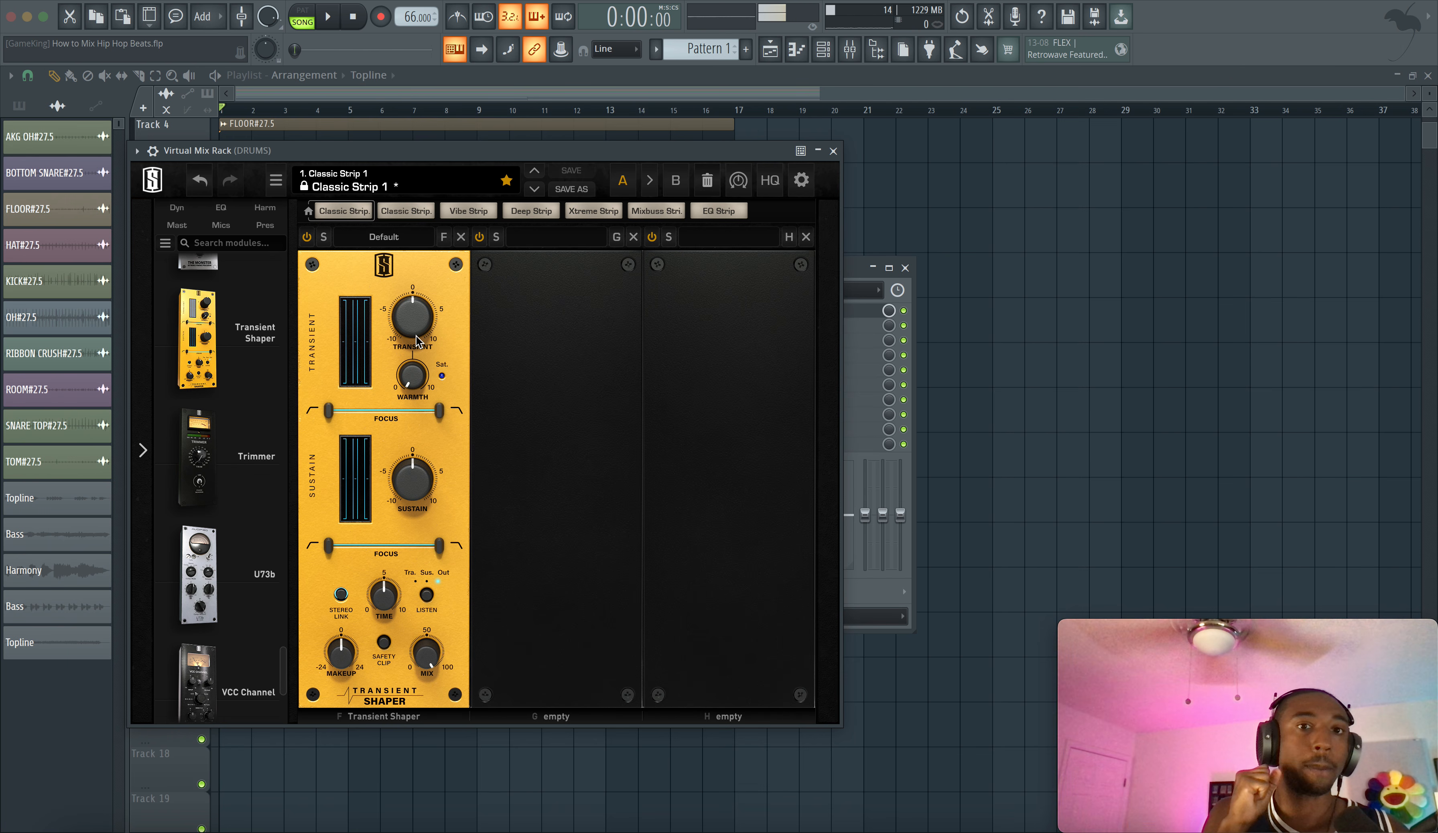
key("space")
left_click_drag(413, 328, 419, 302)
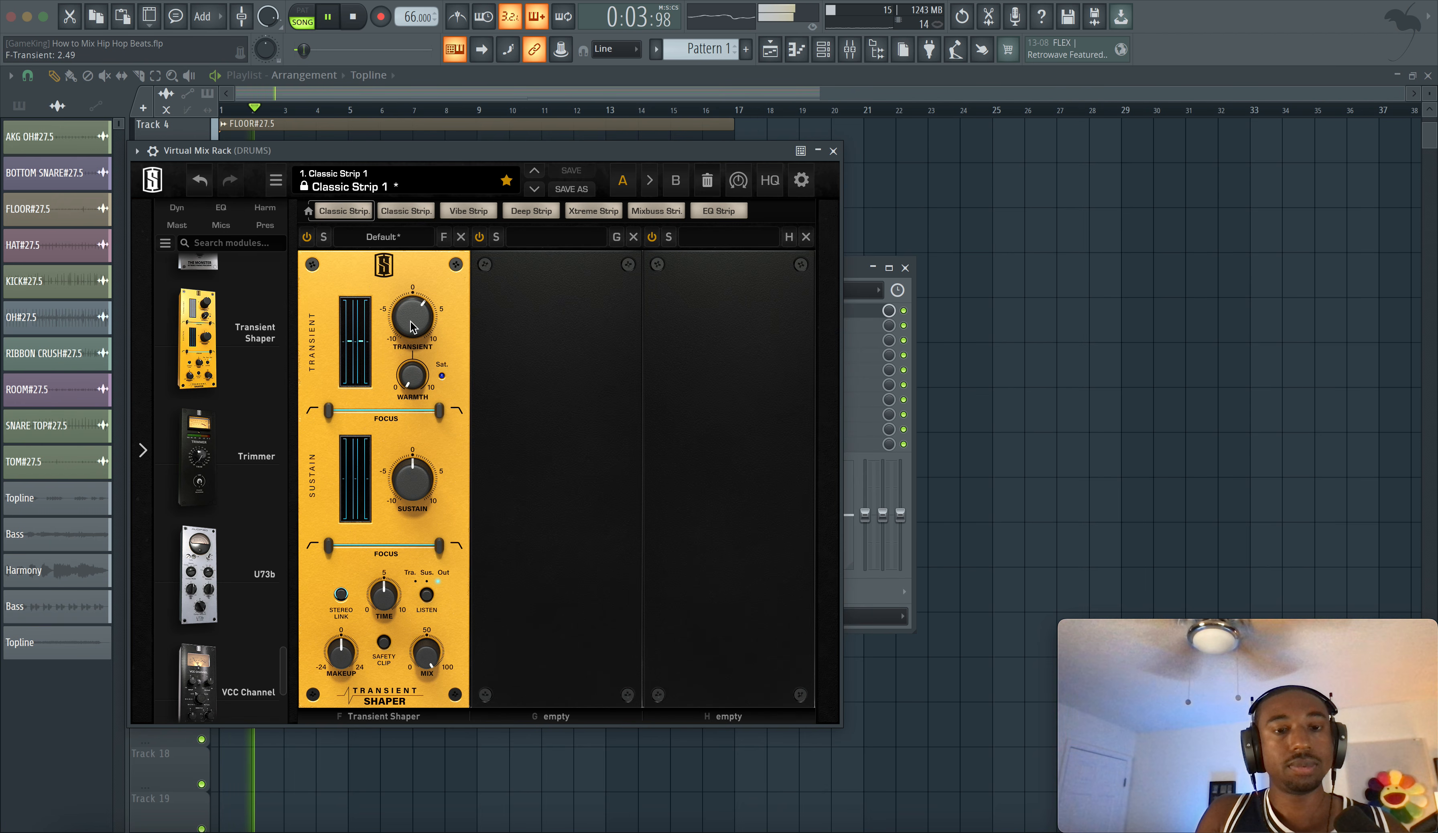
key("space")
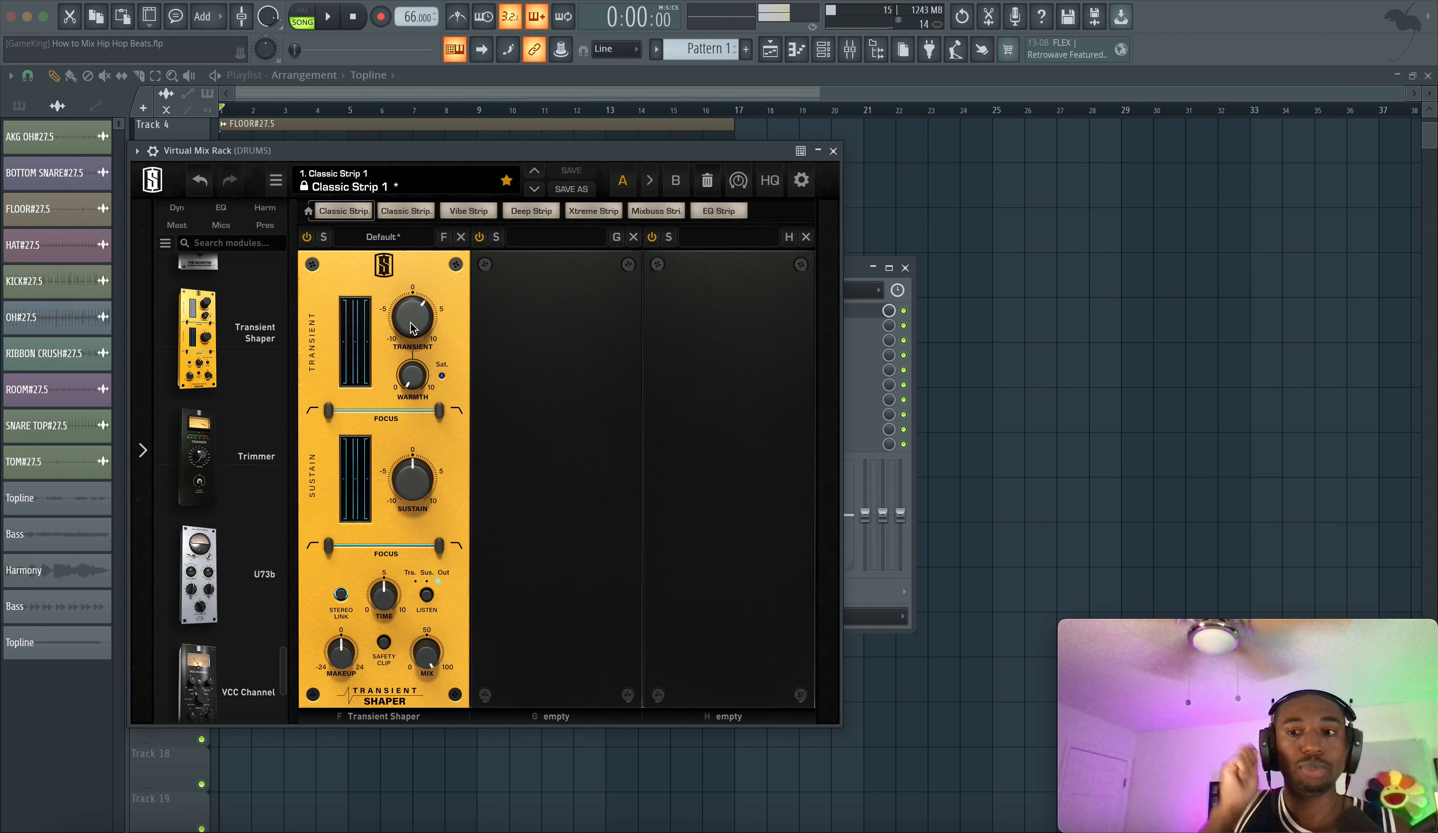
Listen to the song, lower the transient Focus upper limit to 92.6 Hz, and play the result.
key("space")
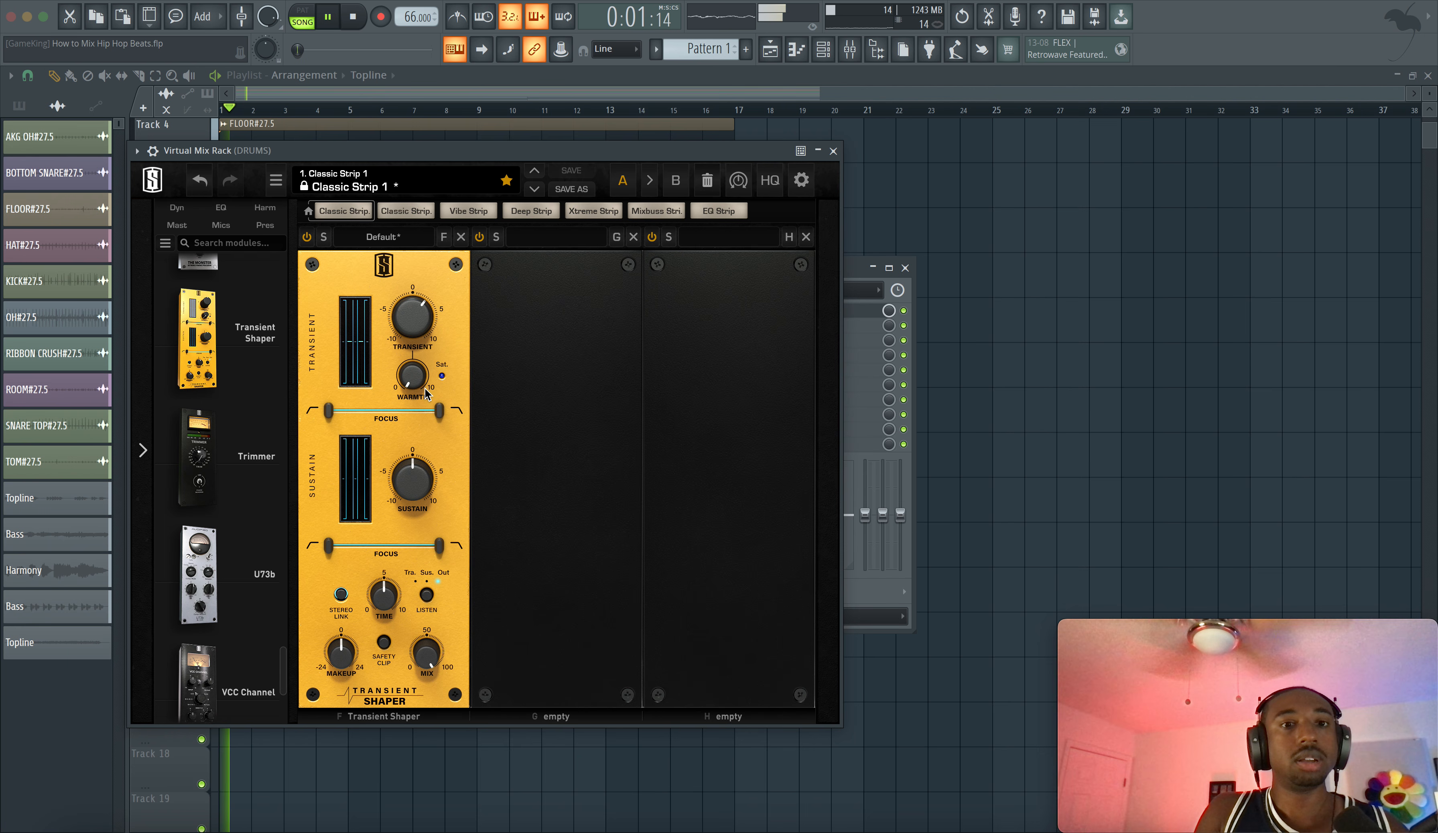
mouse_move(444, 416)
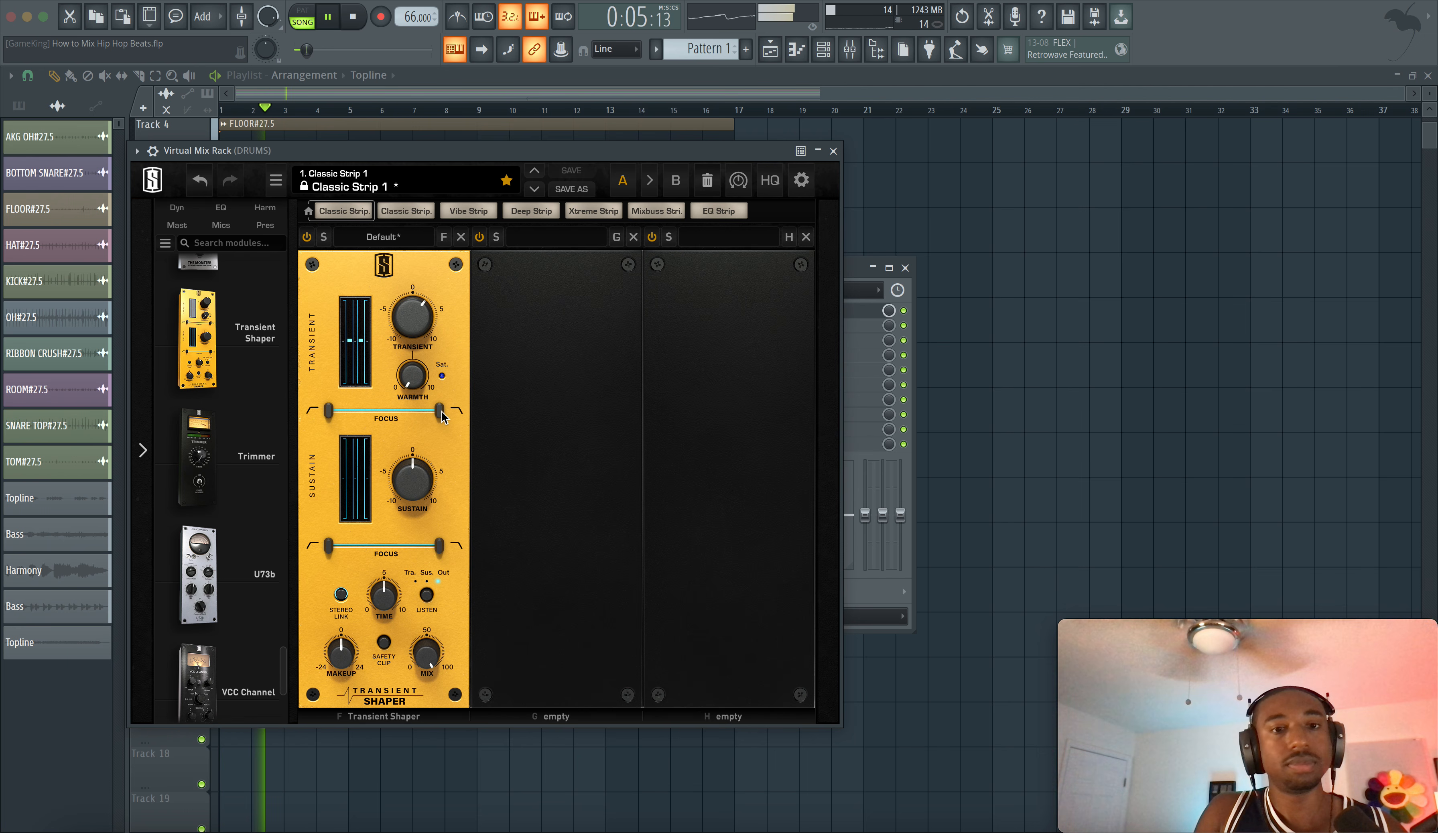
key("space")
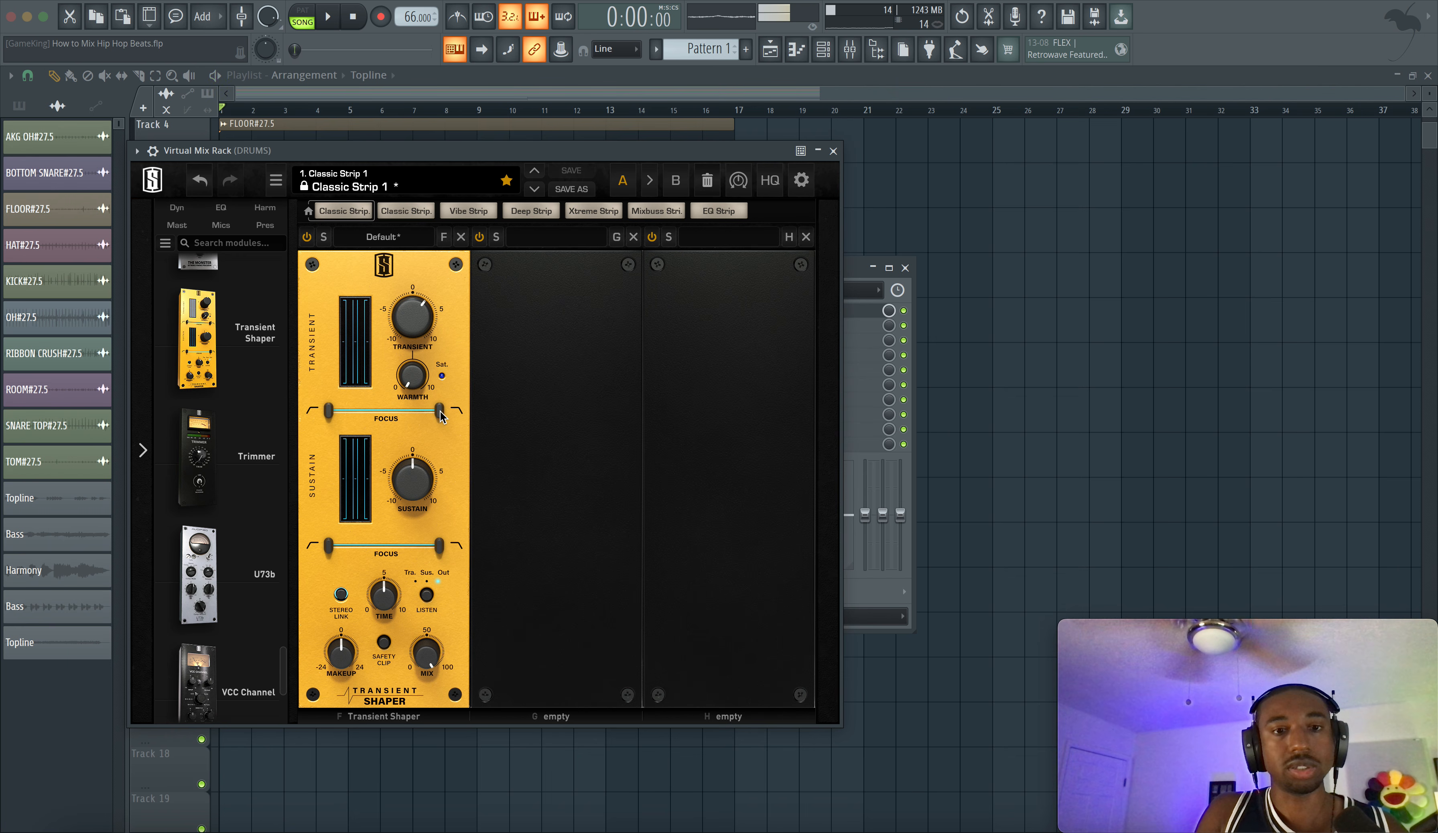
left_click_drag(442, 416, 350, 410)
key("space")
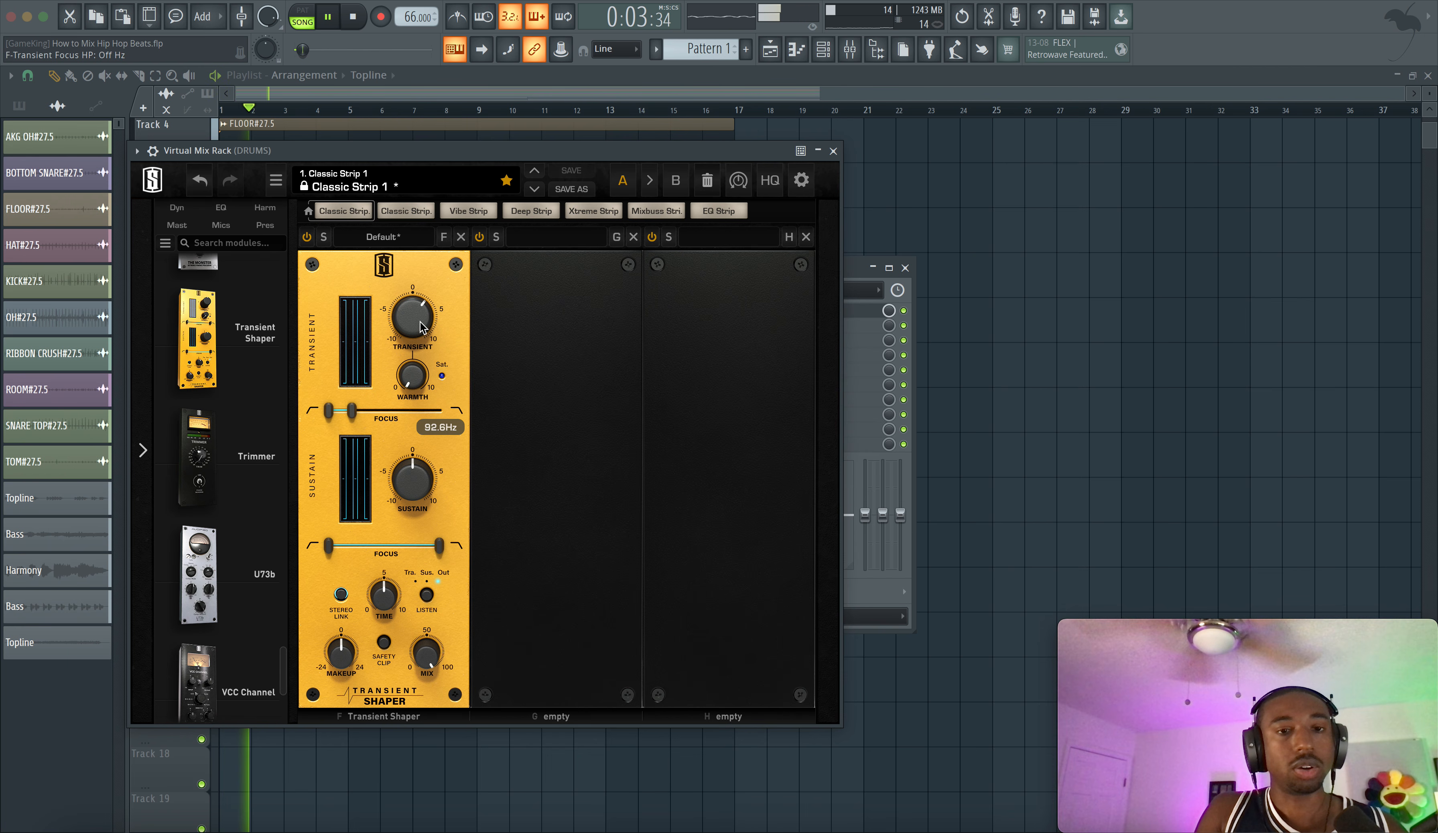
Stop playback and raise the Transient Shaper's Warmth well above its midpoint.
key("space")
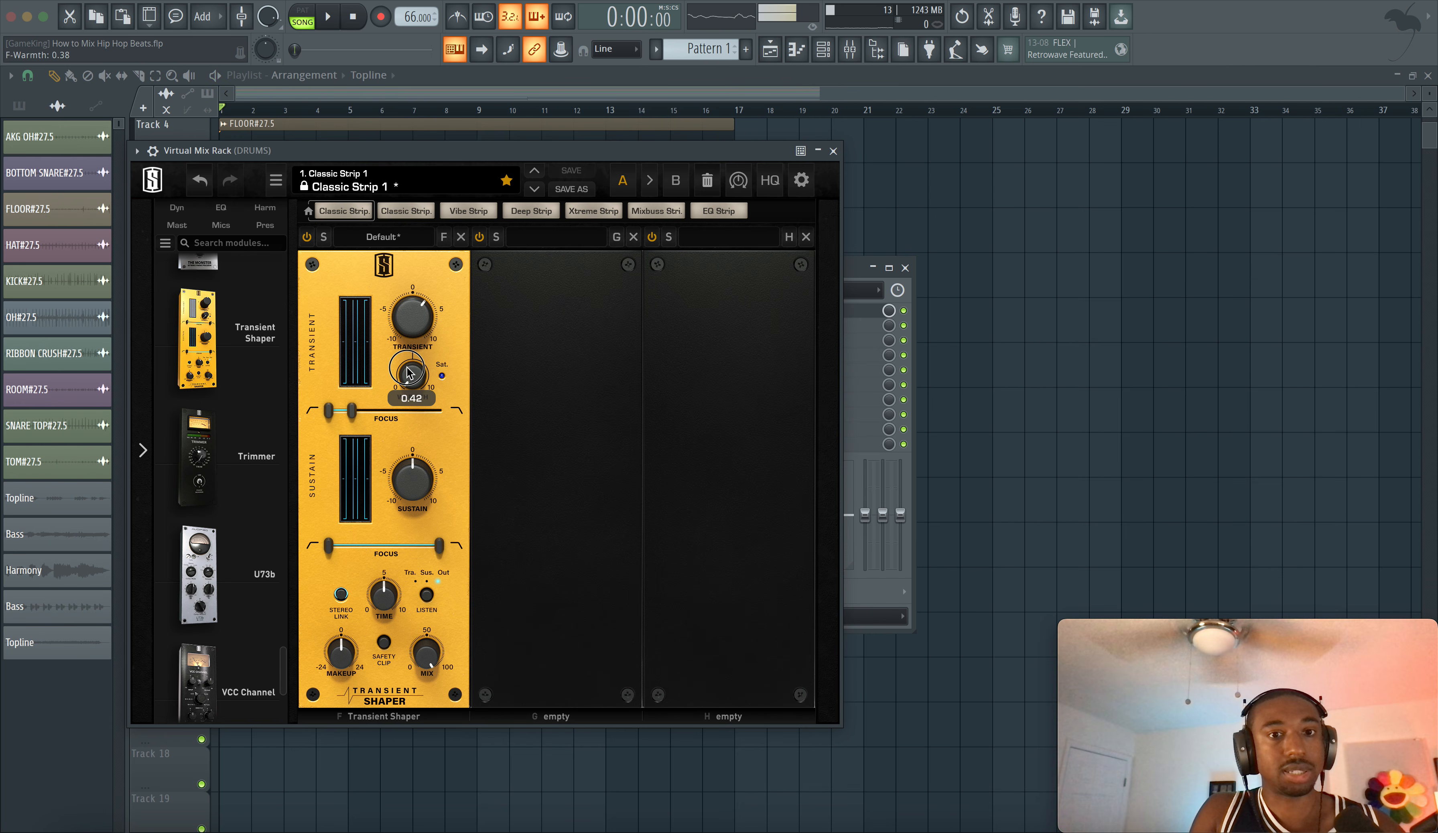
left_click_drag(409, 374, 399, 416)
key("space")
Play the song and raise the Transient Shaper's Transient amount to 6.49.
key("space")
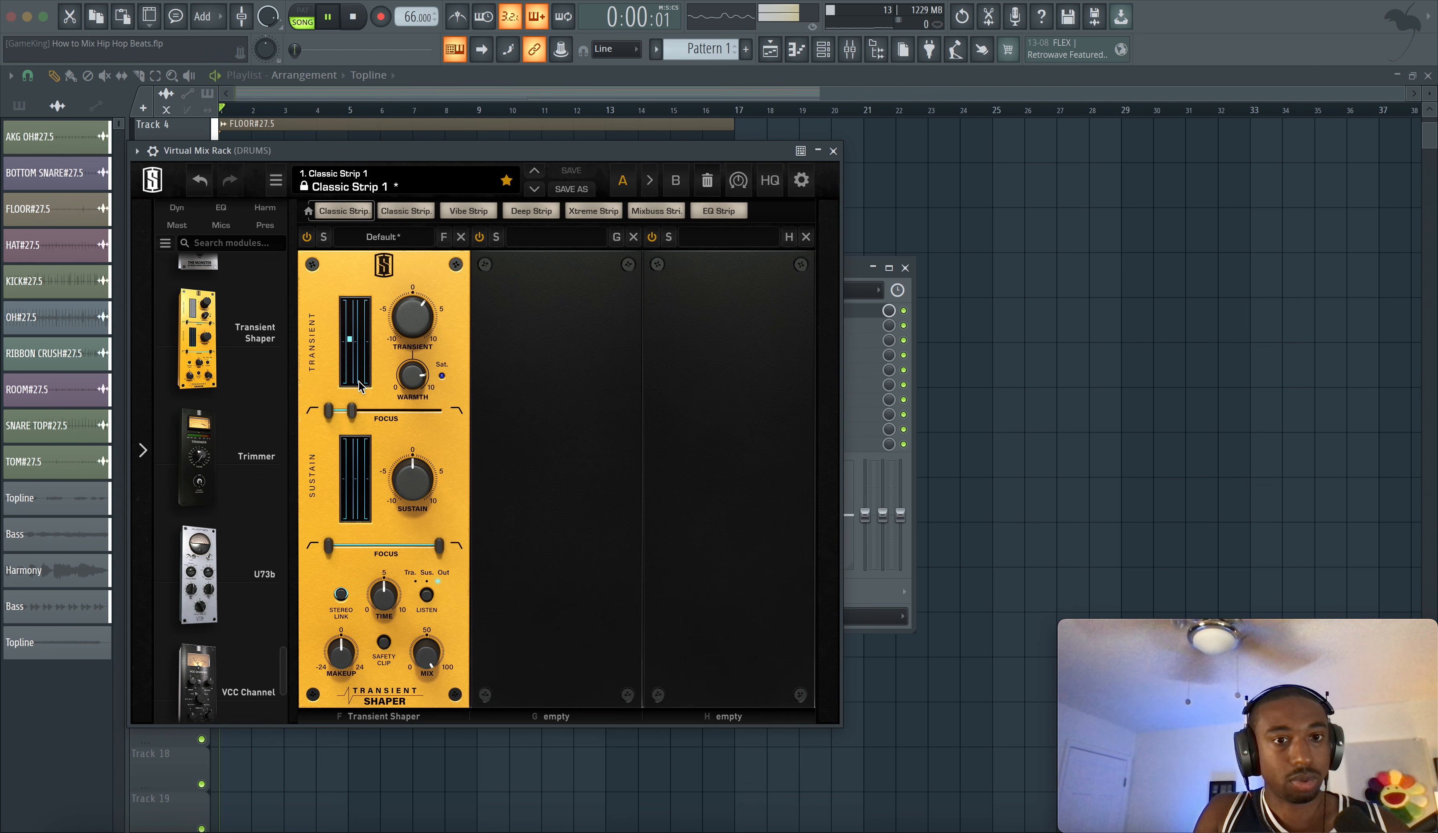
key("space")
left_click_drag(415, 335, 414, 295)
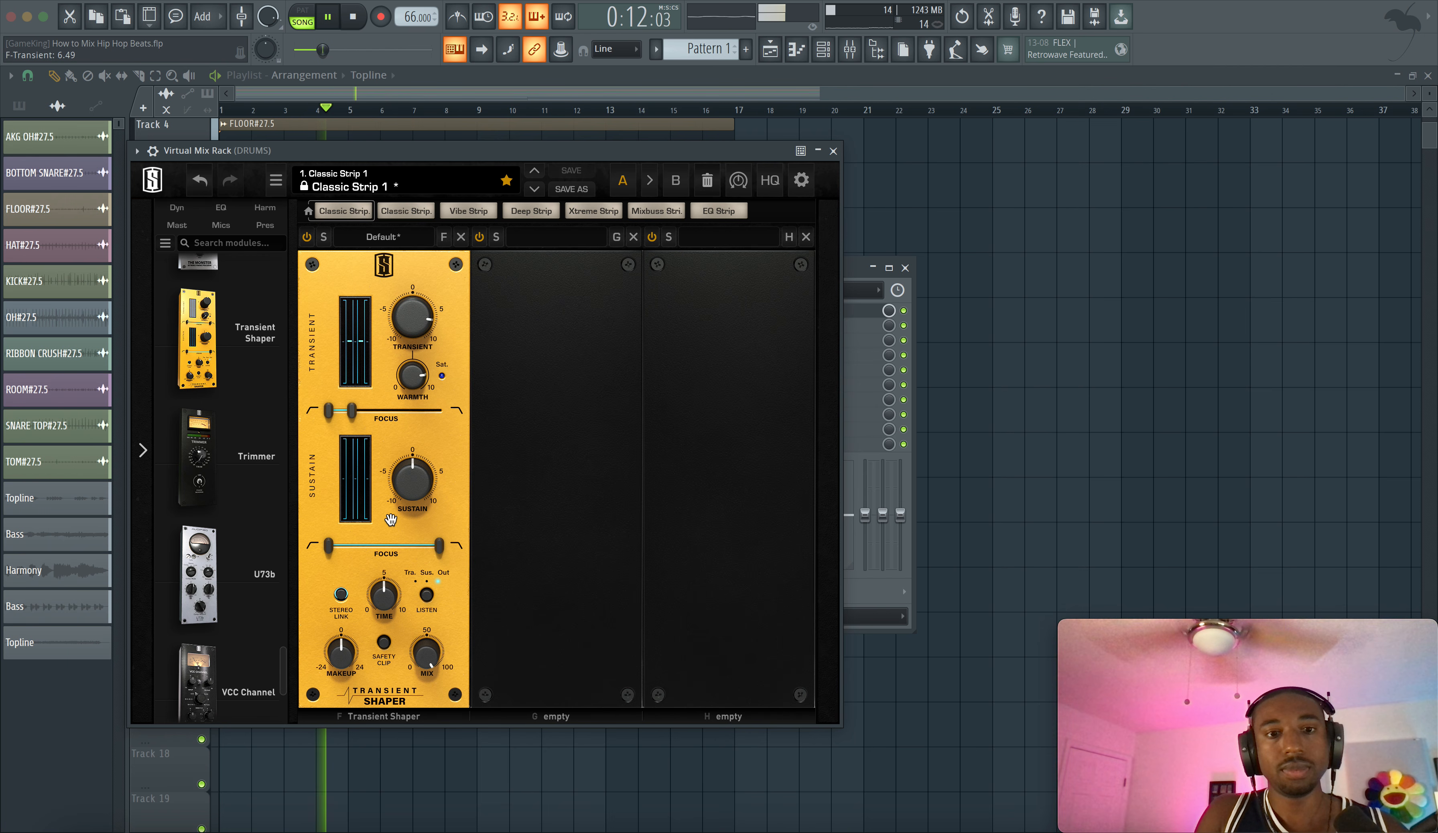
Lower the Transient Shaper's Transient amount slightly and stop playback.
left_click_drag(426, 343, 412, 349)
key("space")
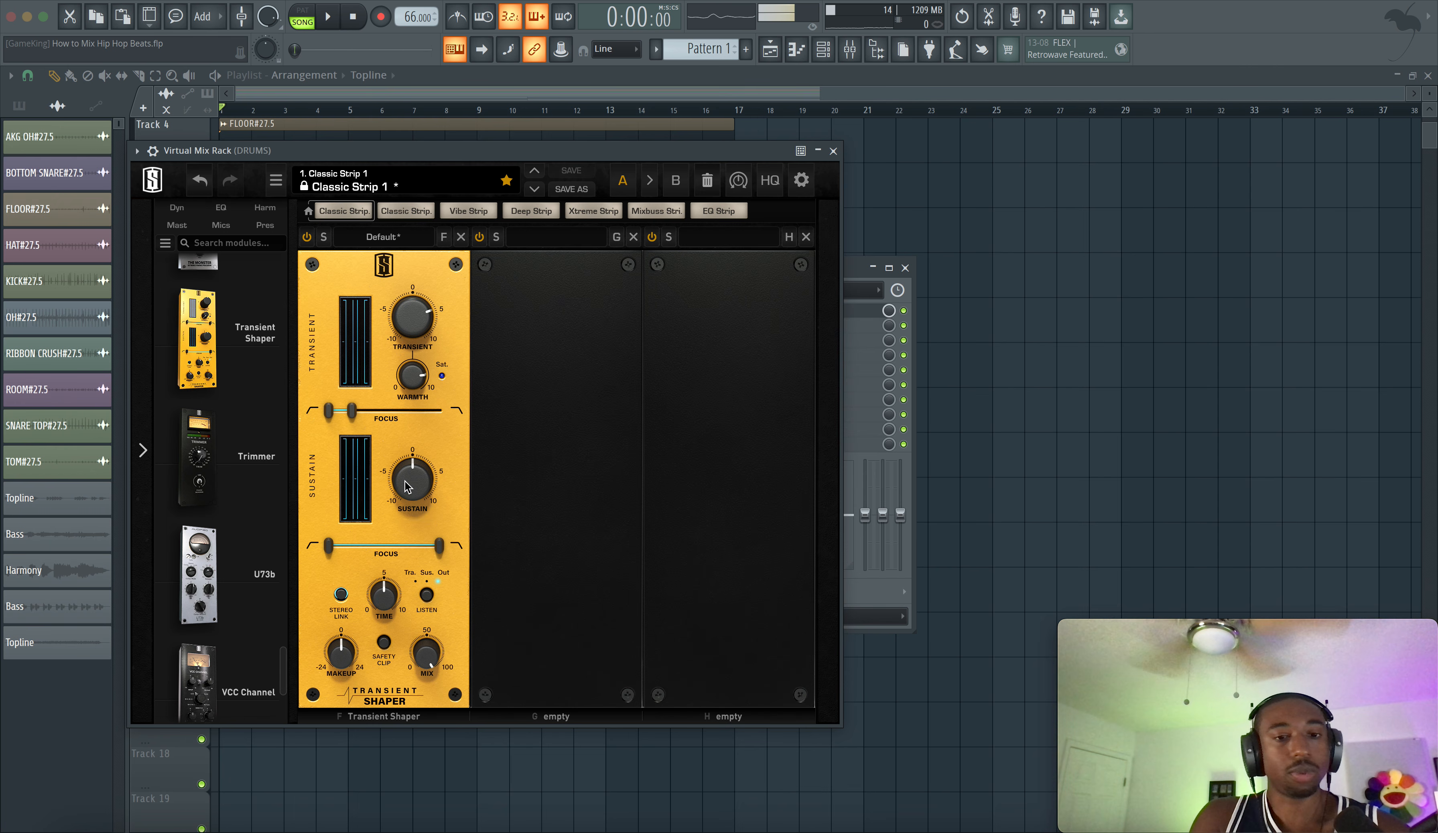
Try limiting the Sustain Focus to above 135 Hz and raising Sustain to 8.14 during playback.
left_click_drag(331, 547, 352, 548)
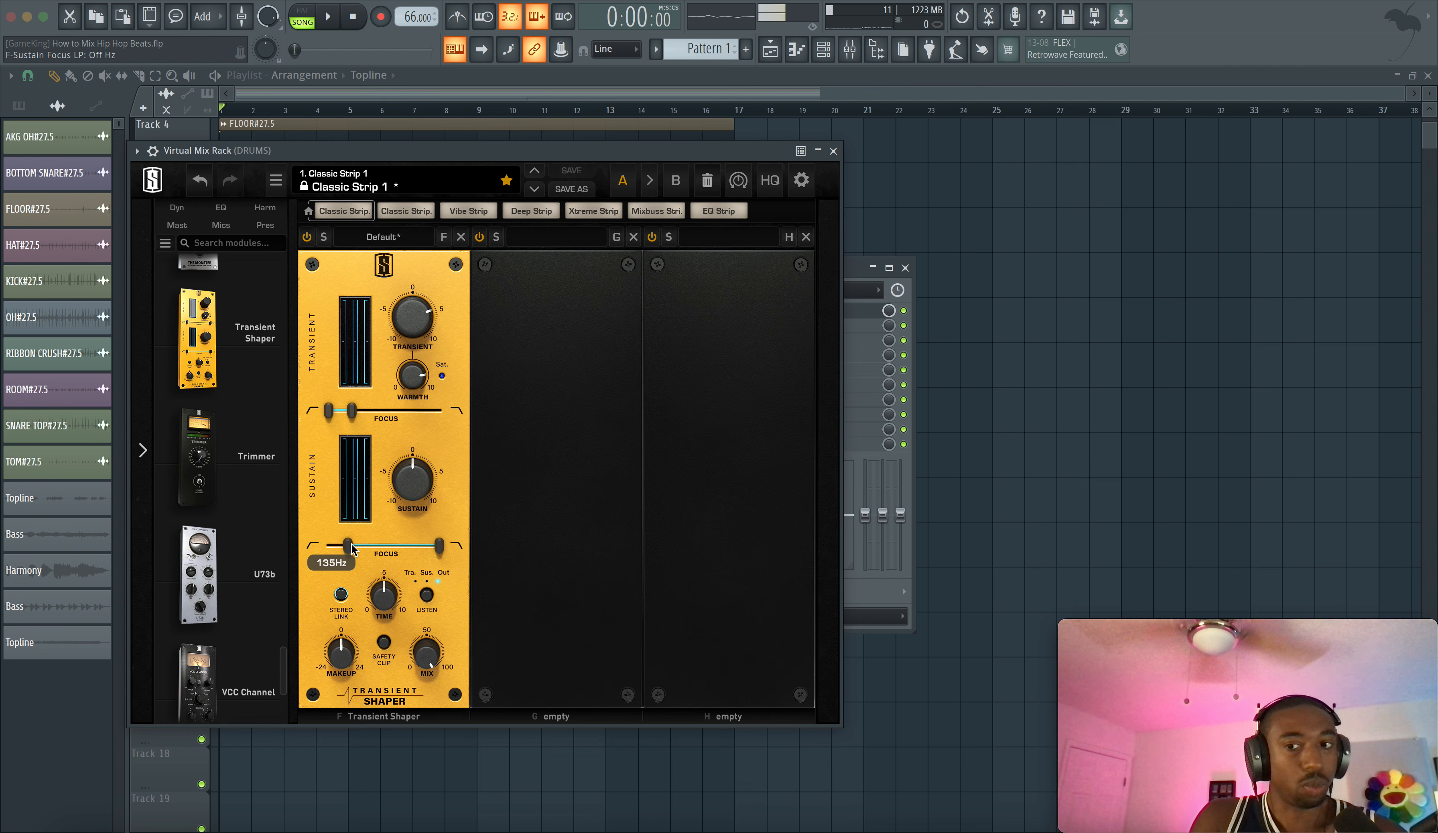
key("space")
left_click_drag(411, 492, 435, 423)
left_click_drag(407, 496, 408, 486)
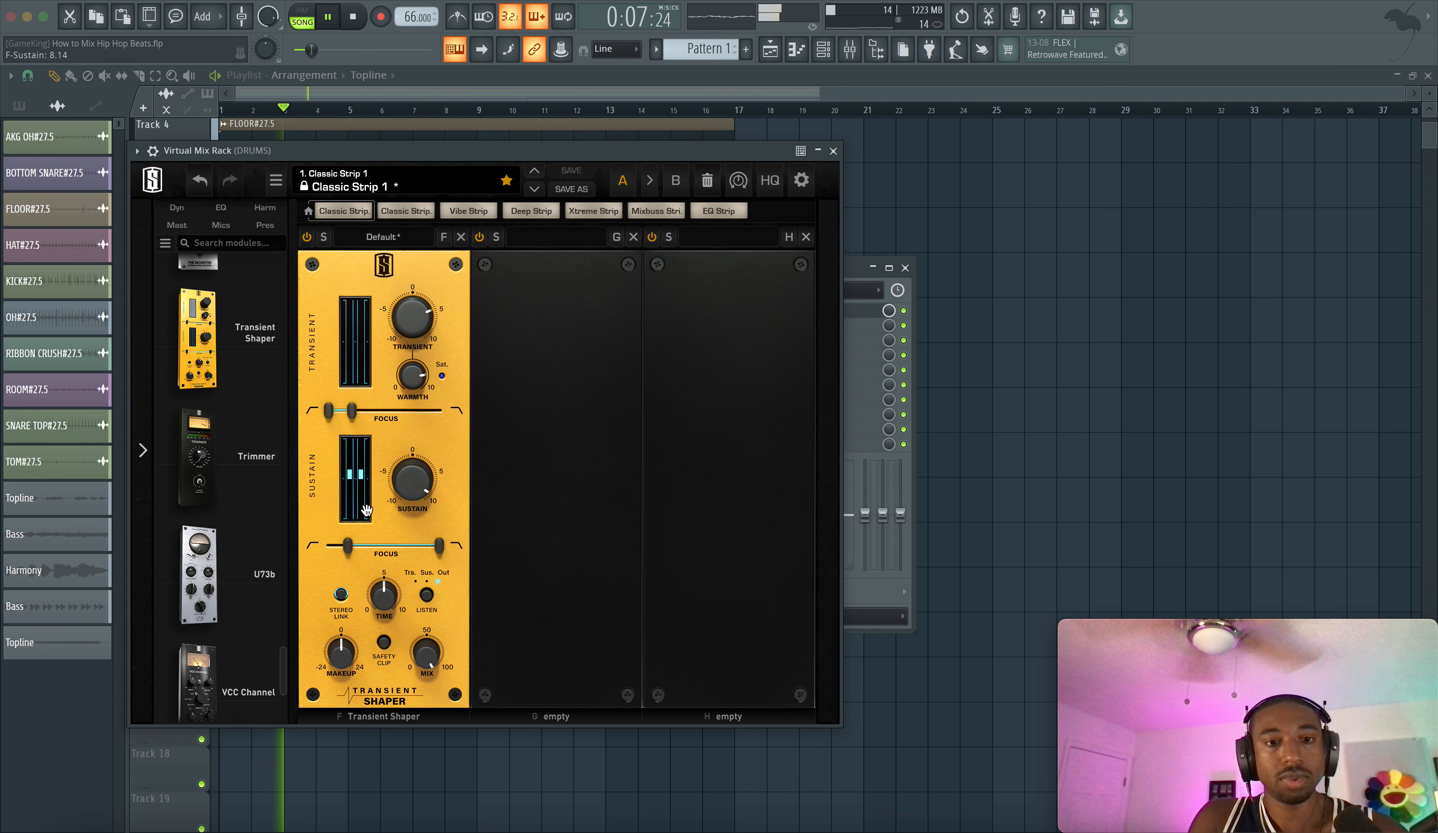
key("space")
Try lowering the Sustain Focus upper limit to 3.94 kHz and raising Sustain to 9.33 during playback.
left_click_drag(440, 558, 415, 552)
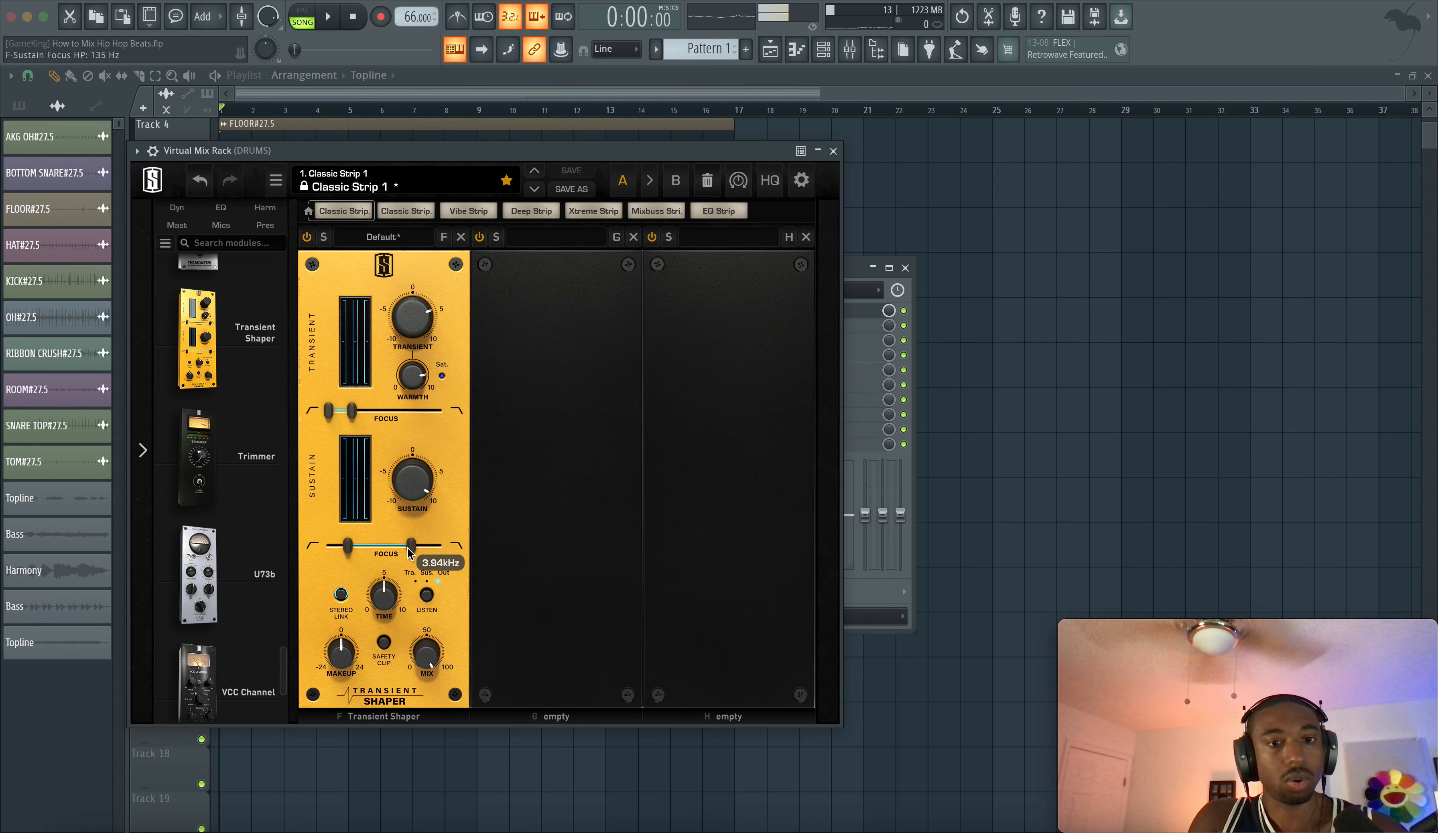
mouse_move(415, 500)
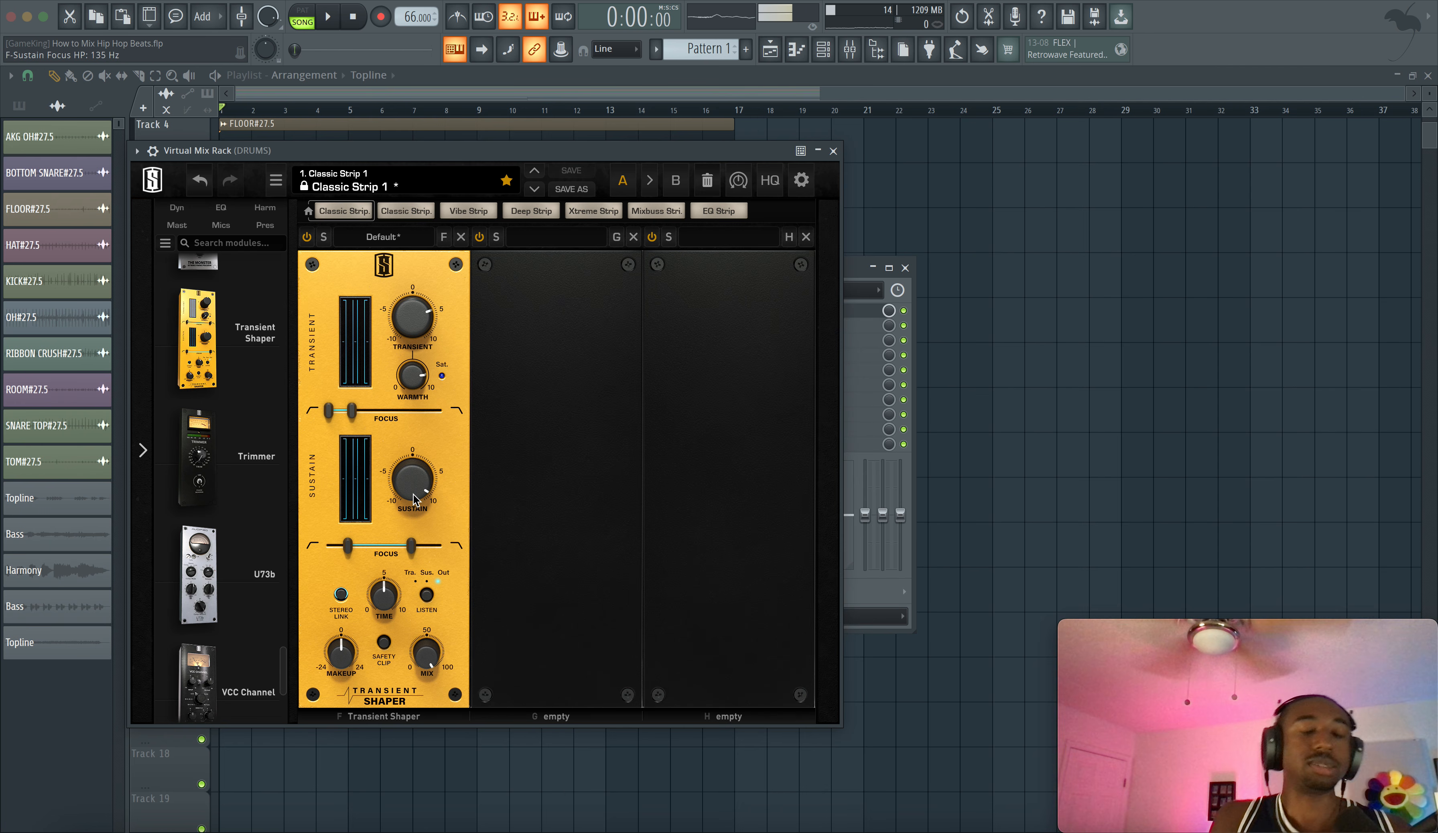
key("space")
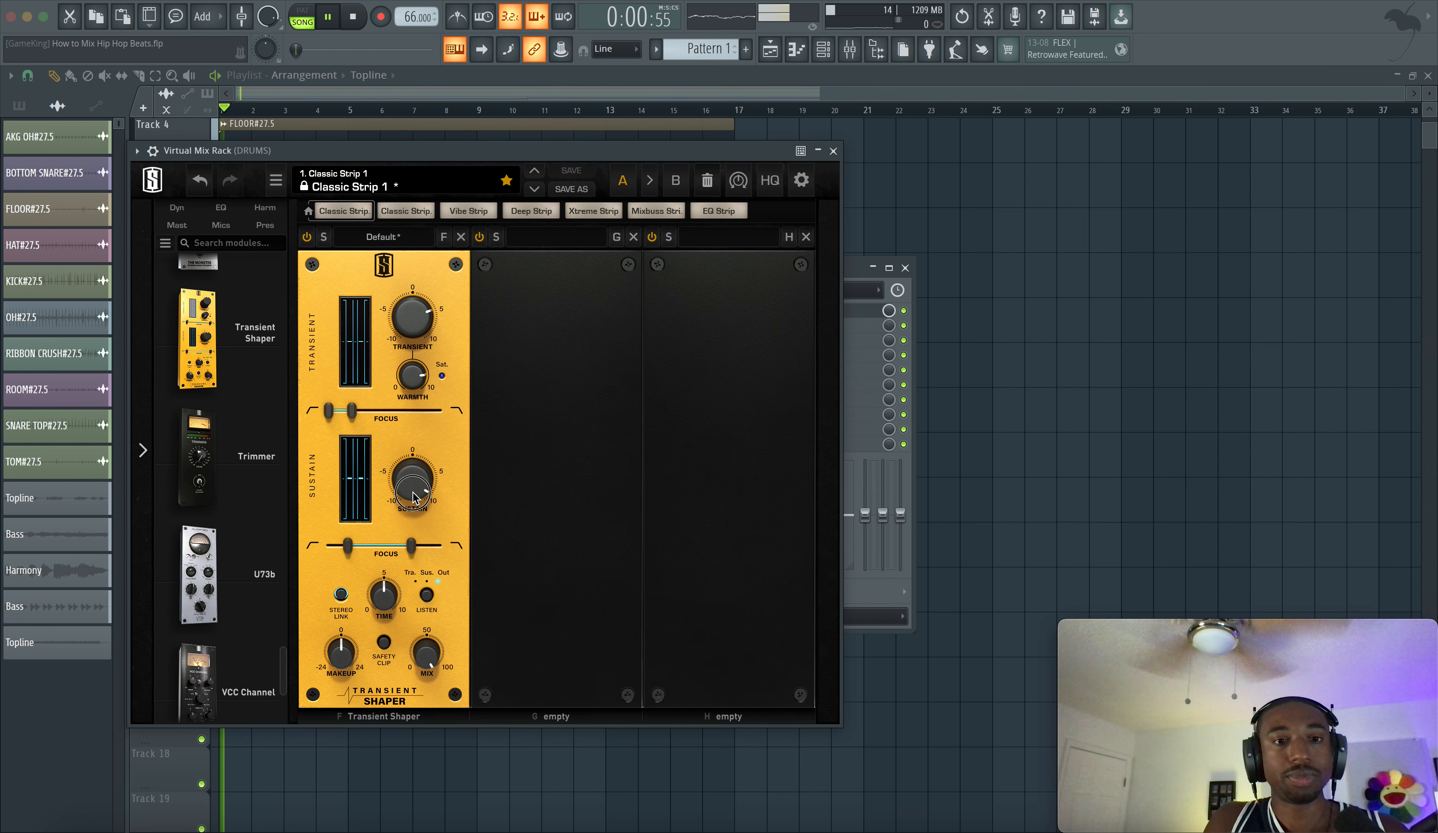
left_click_drag(414, 493, 414, 480)
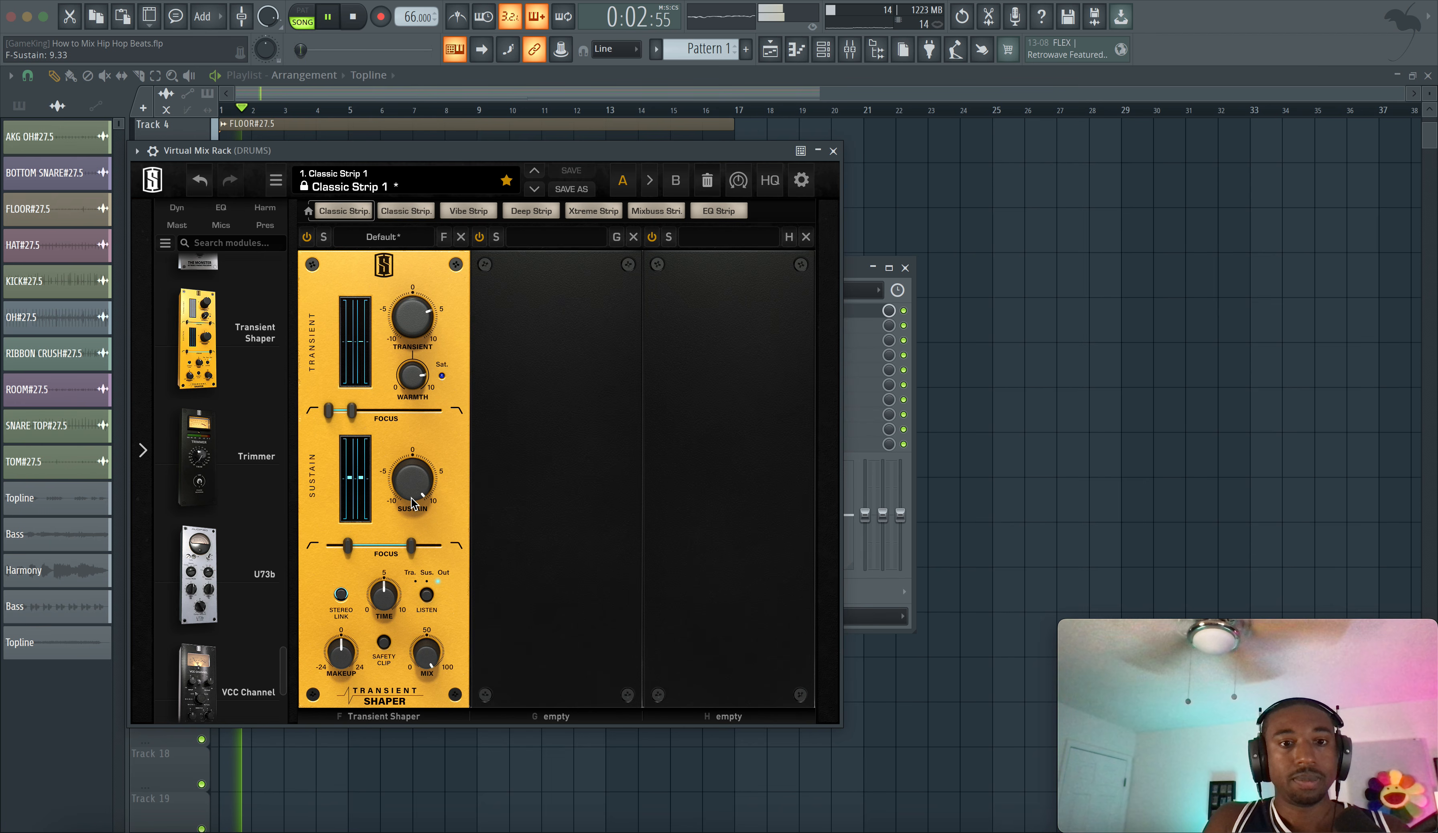
key("space")
Reset the Sustain Focus limits to Off and the Sustain amount to 0.
left_click_drag(347, 545, 450, 504)
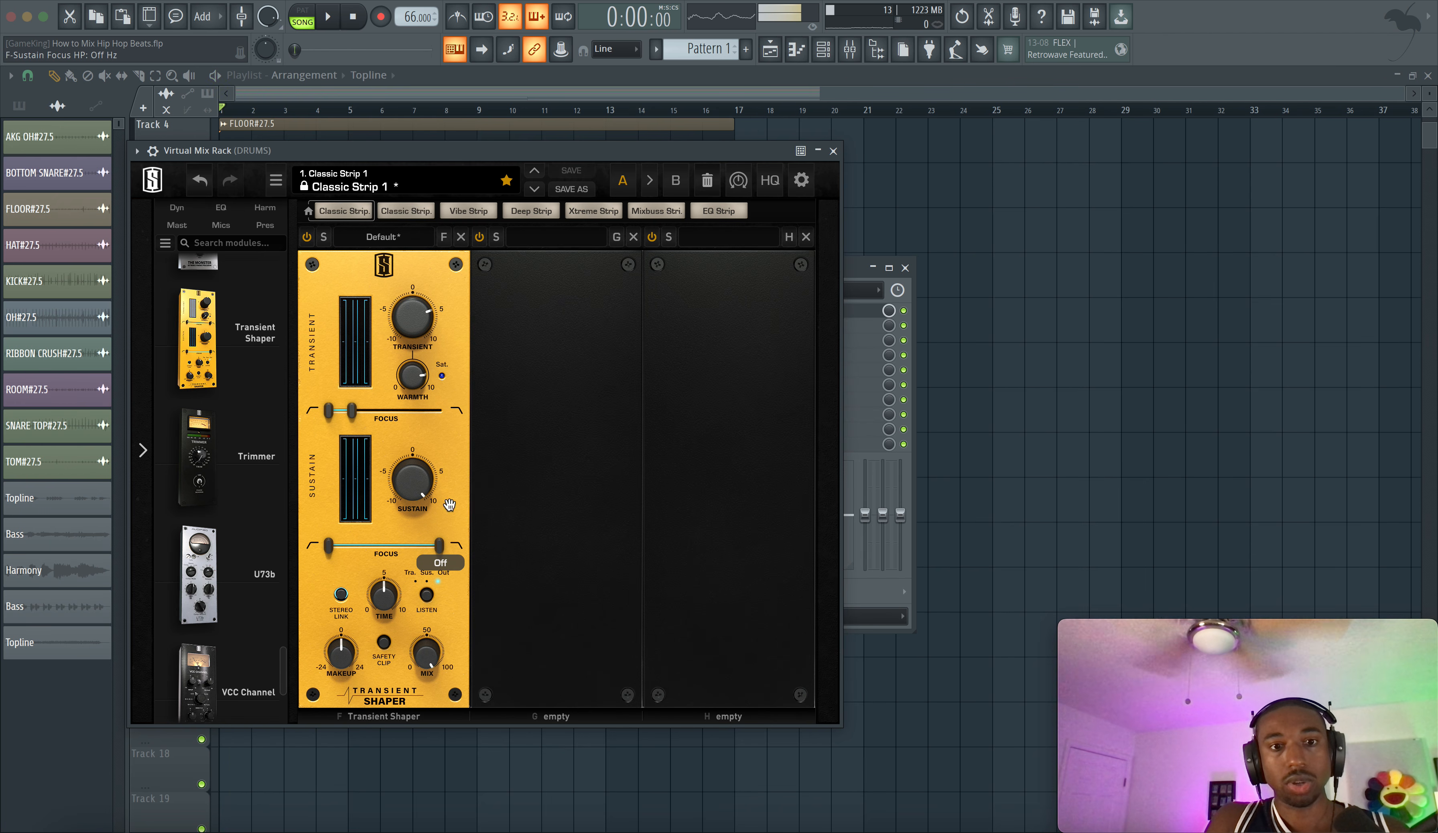
double_click(413, 480)
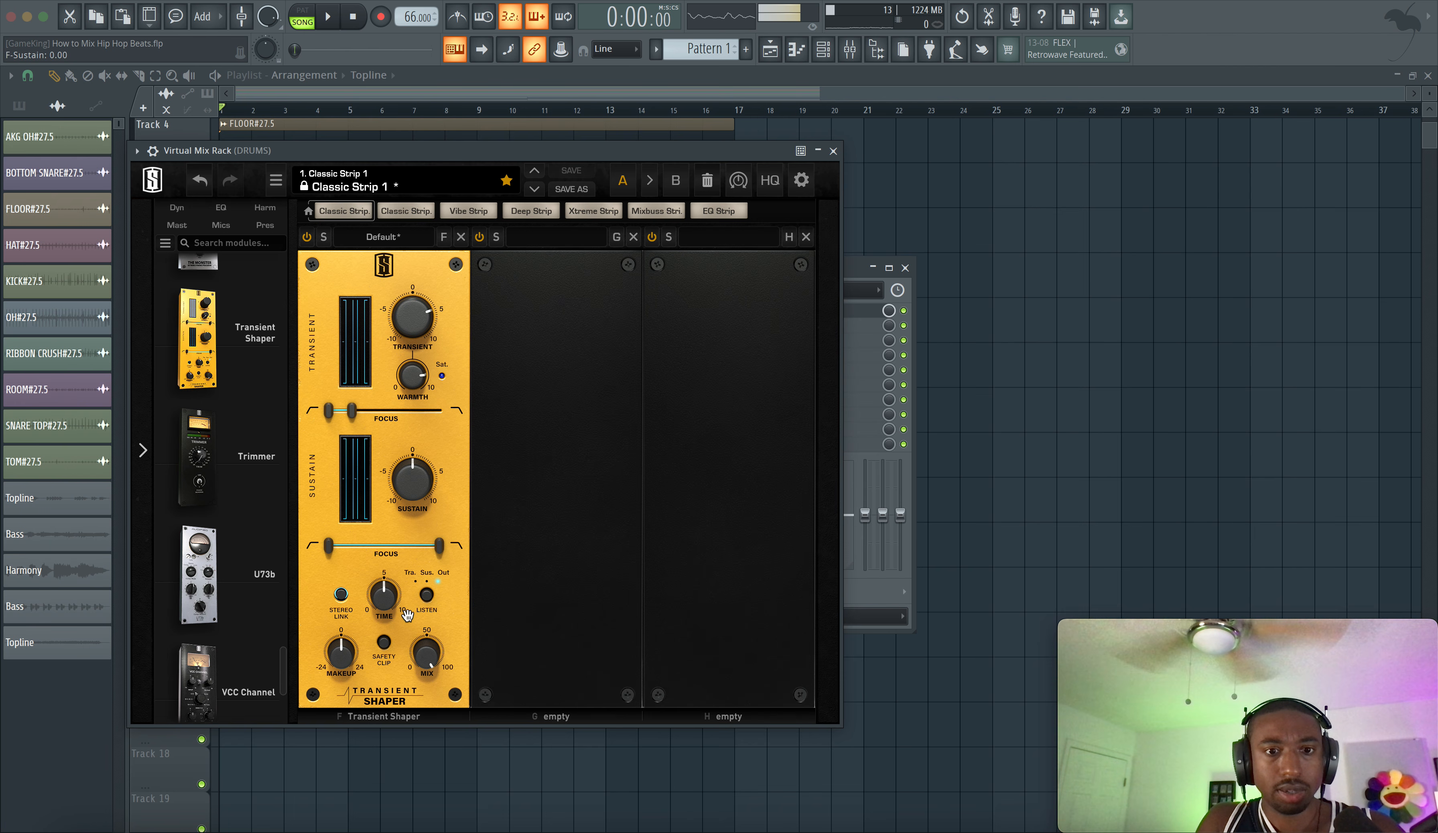
Audition the isolated transient signal with the Transient Shaper's Listen mode, return Listen to Out, and play the full output.
key("space")
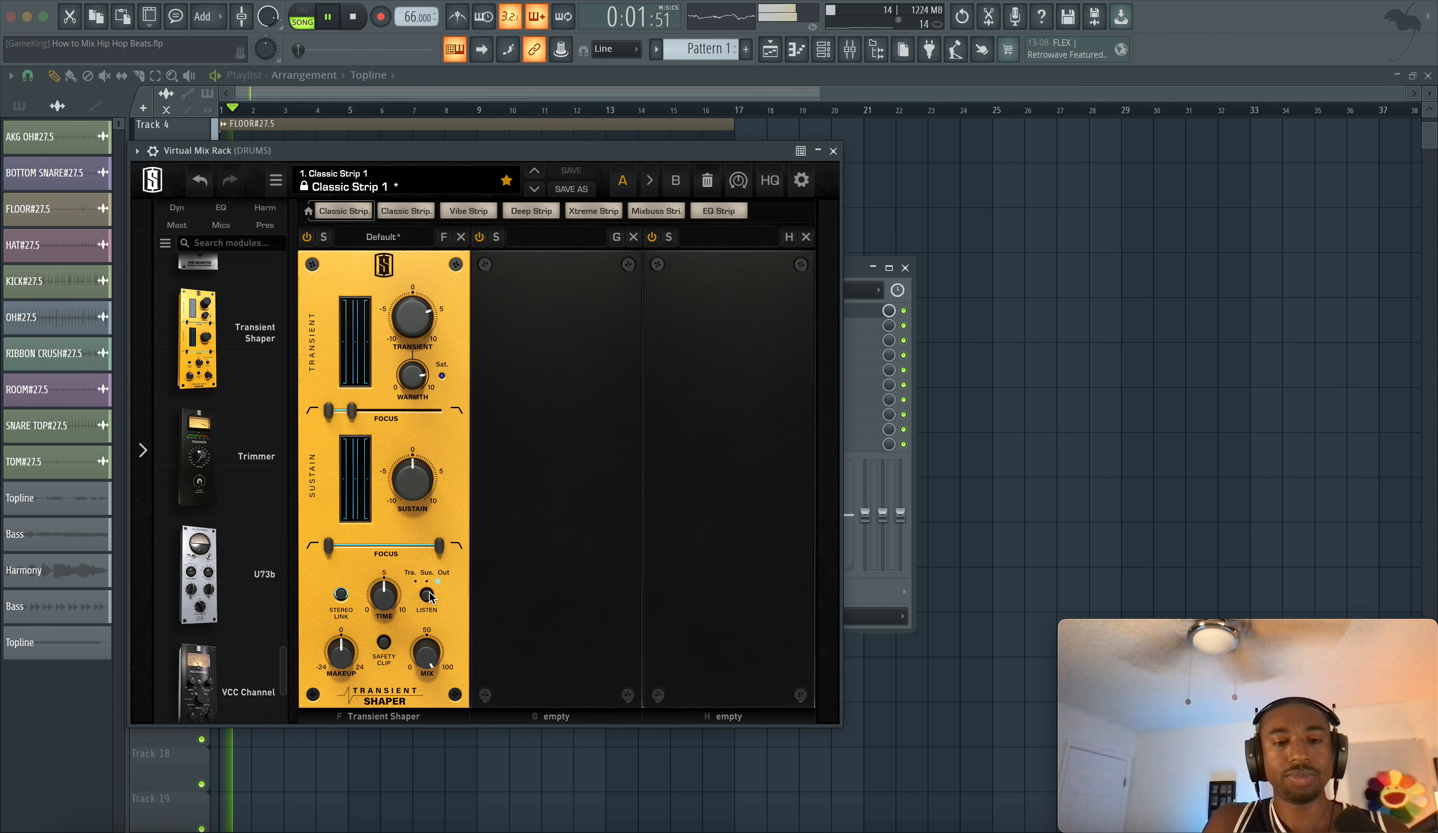
left_click(428, 596)
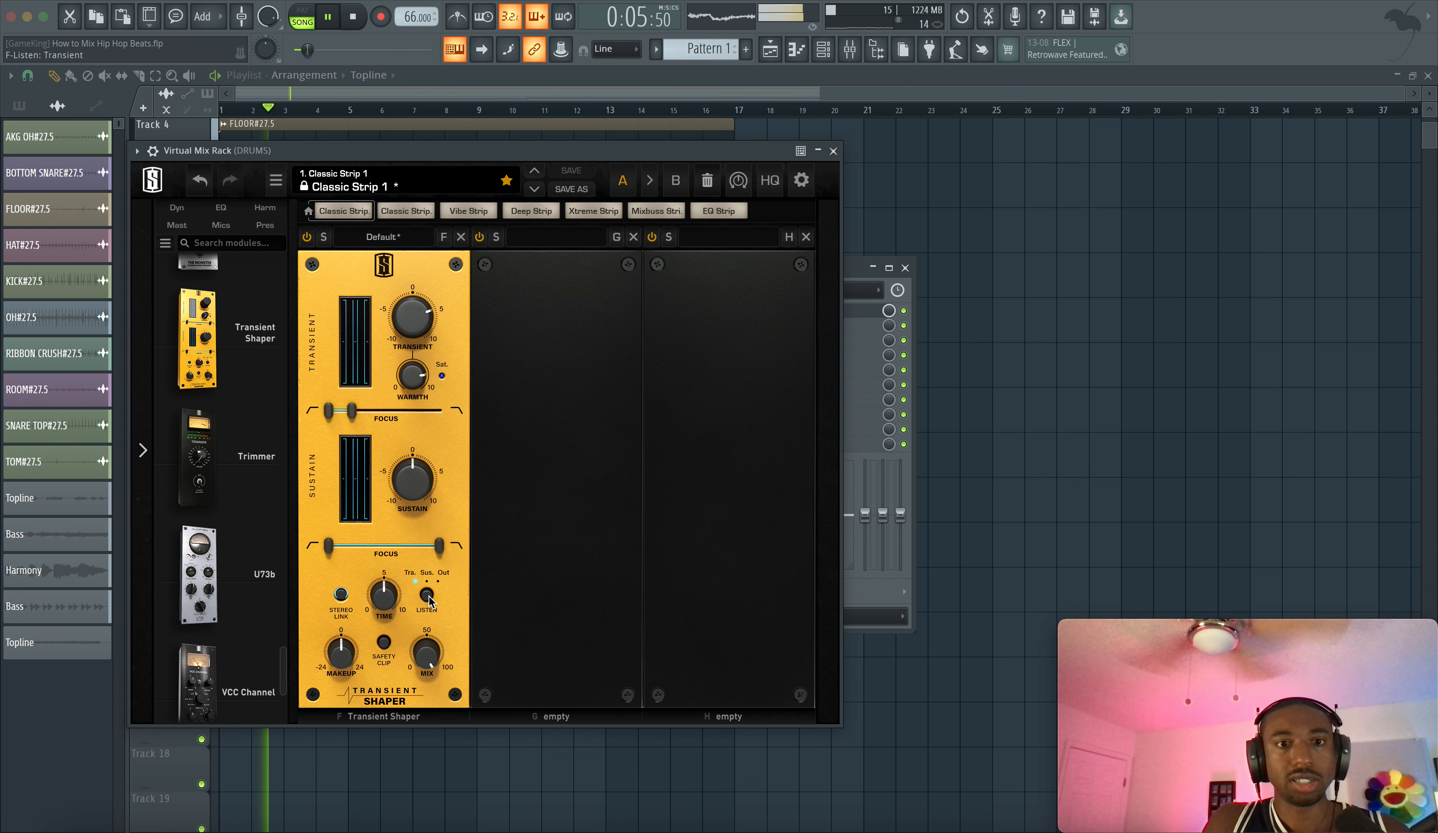
key("space")
key("space")
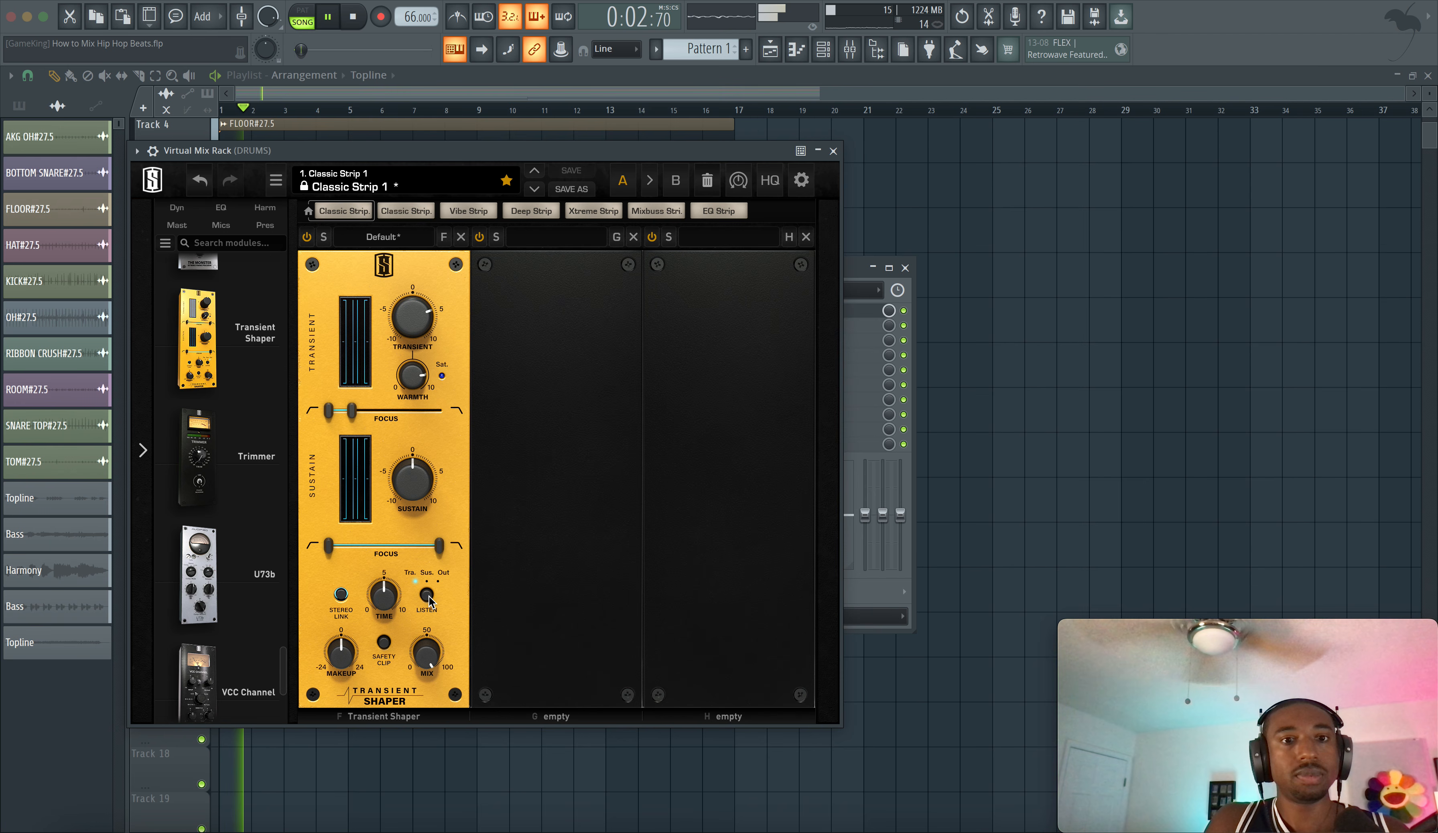
key("space")
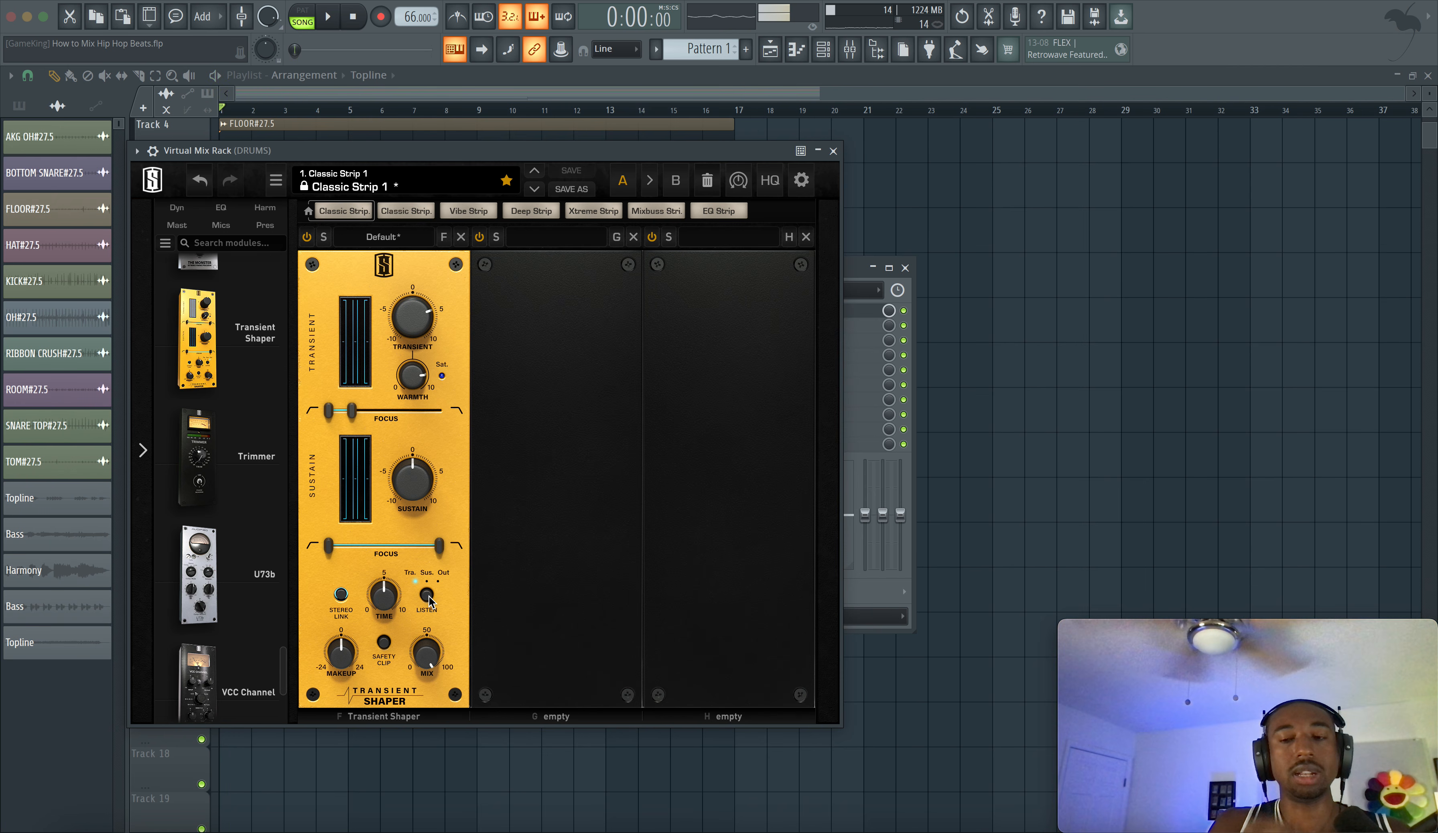
key("space")
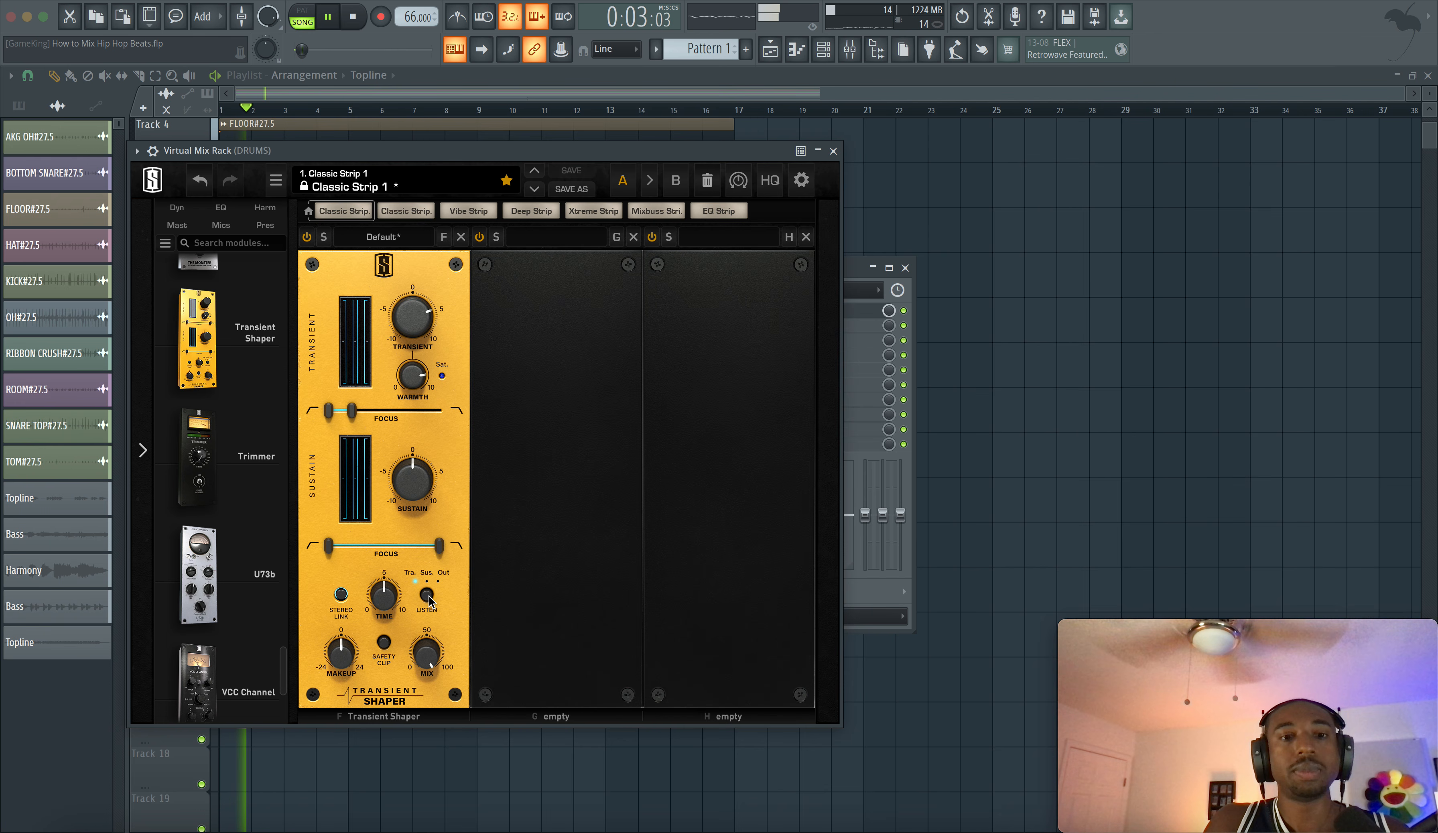
key("space")
key("space")
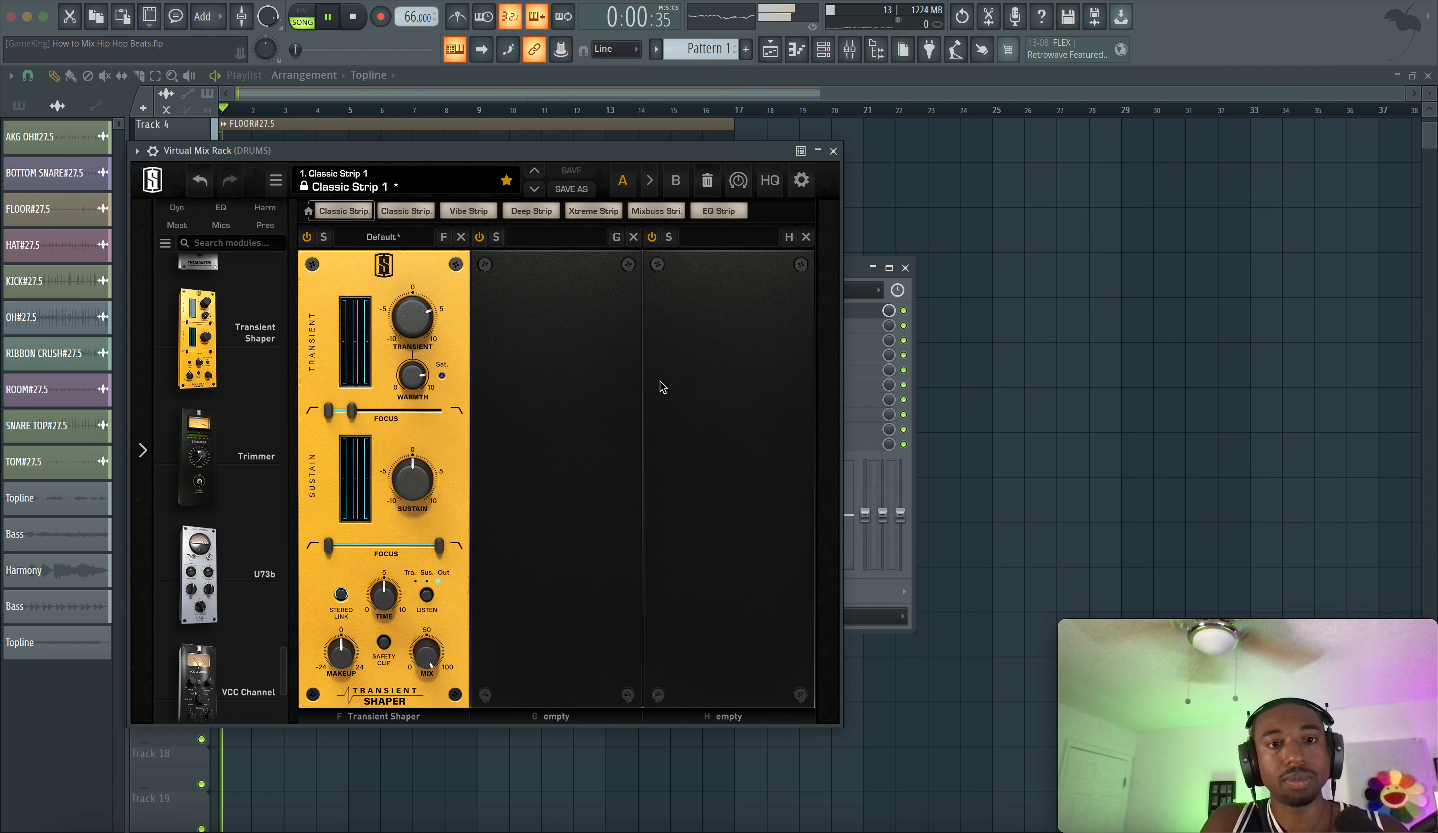
Close the DRUMS Virtual Mix Rack and insert FabFilter Pro-Q 3 on the first slot of the KICK#27.5 mixer track.
left_click(833, 151)
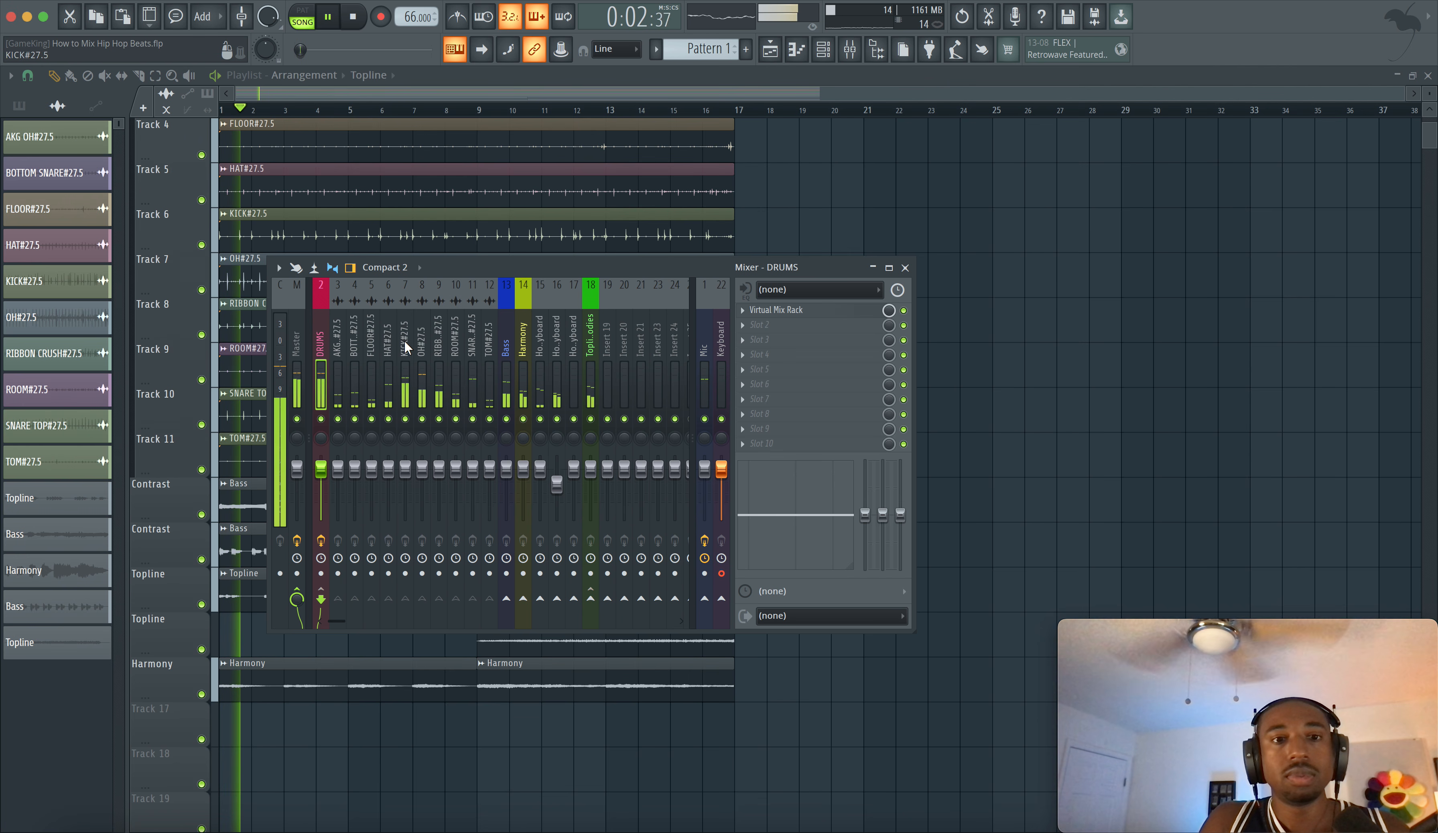
key("space")
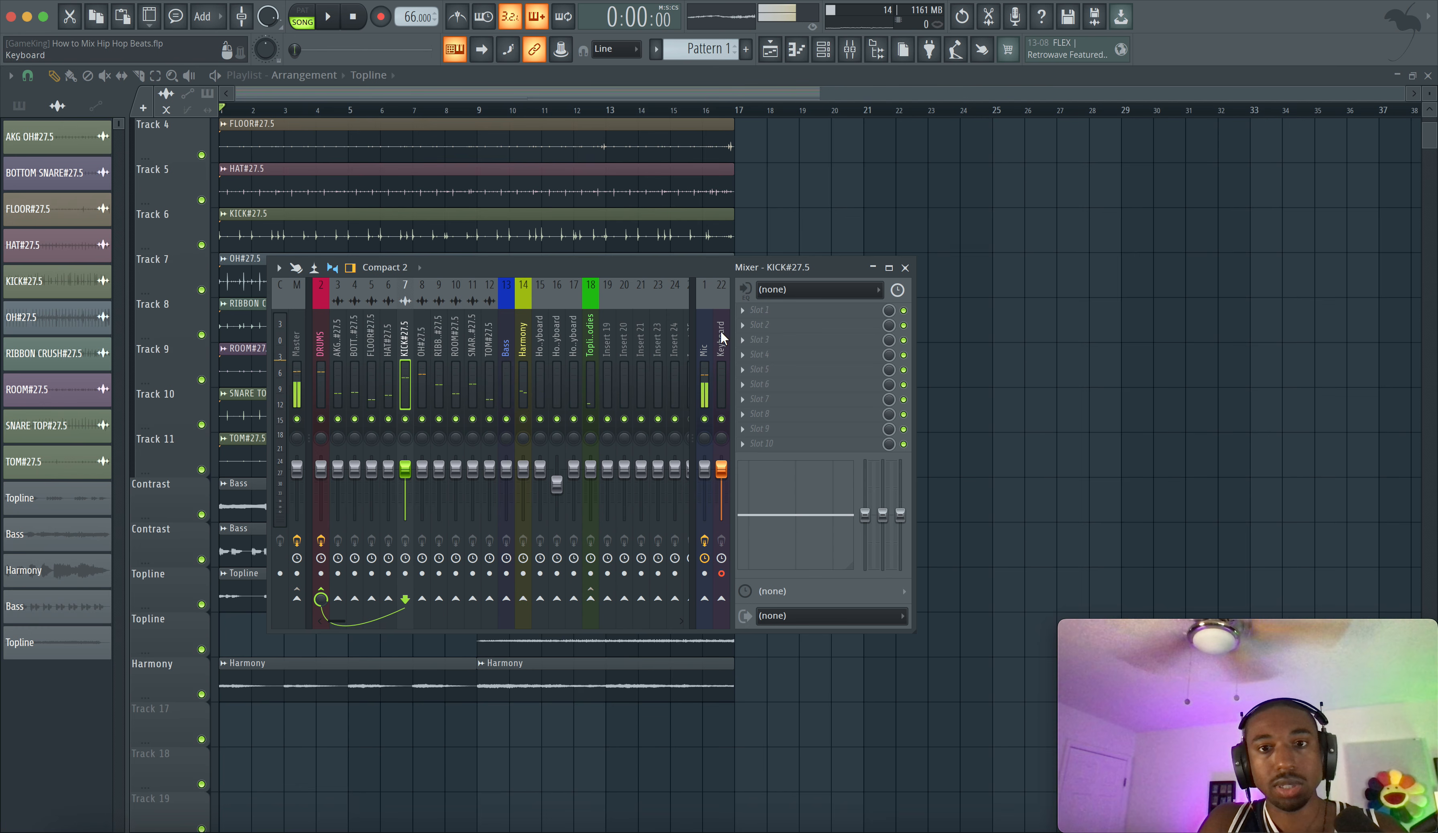
left_click(759, 324)
scroll(468, 328, "right", 1)
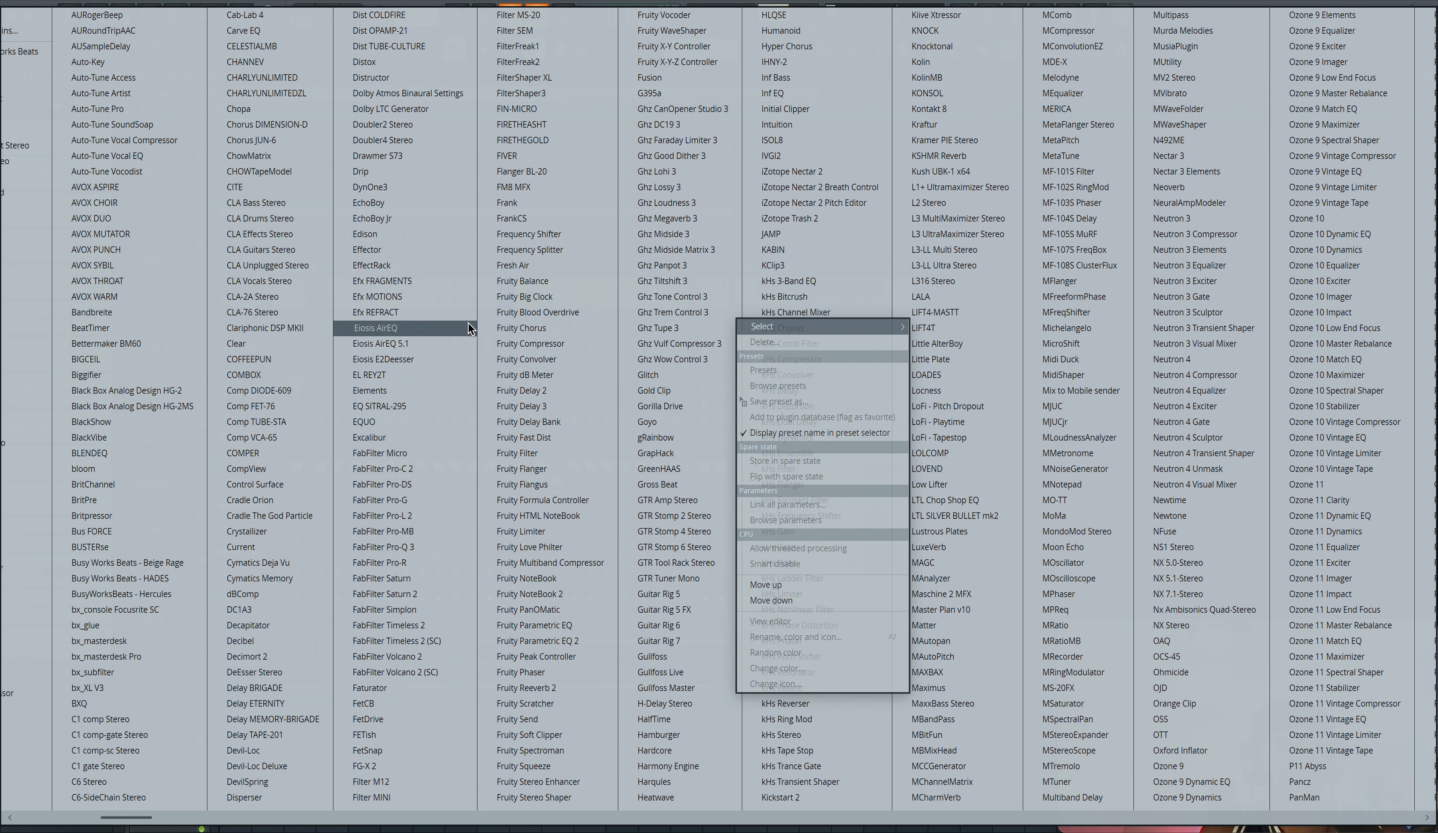
left_click(414, 546)
Add a bell band at 60 Hz in Pro-Q 3, narrow its Q, and raise its gain to +2.27 dB.
left_click(244, 269)
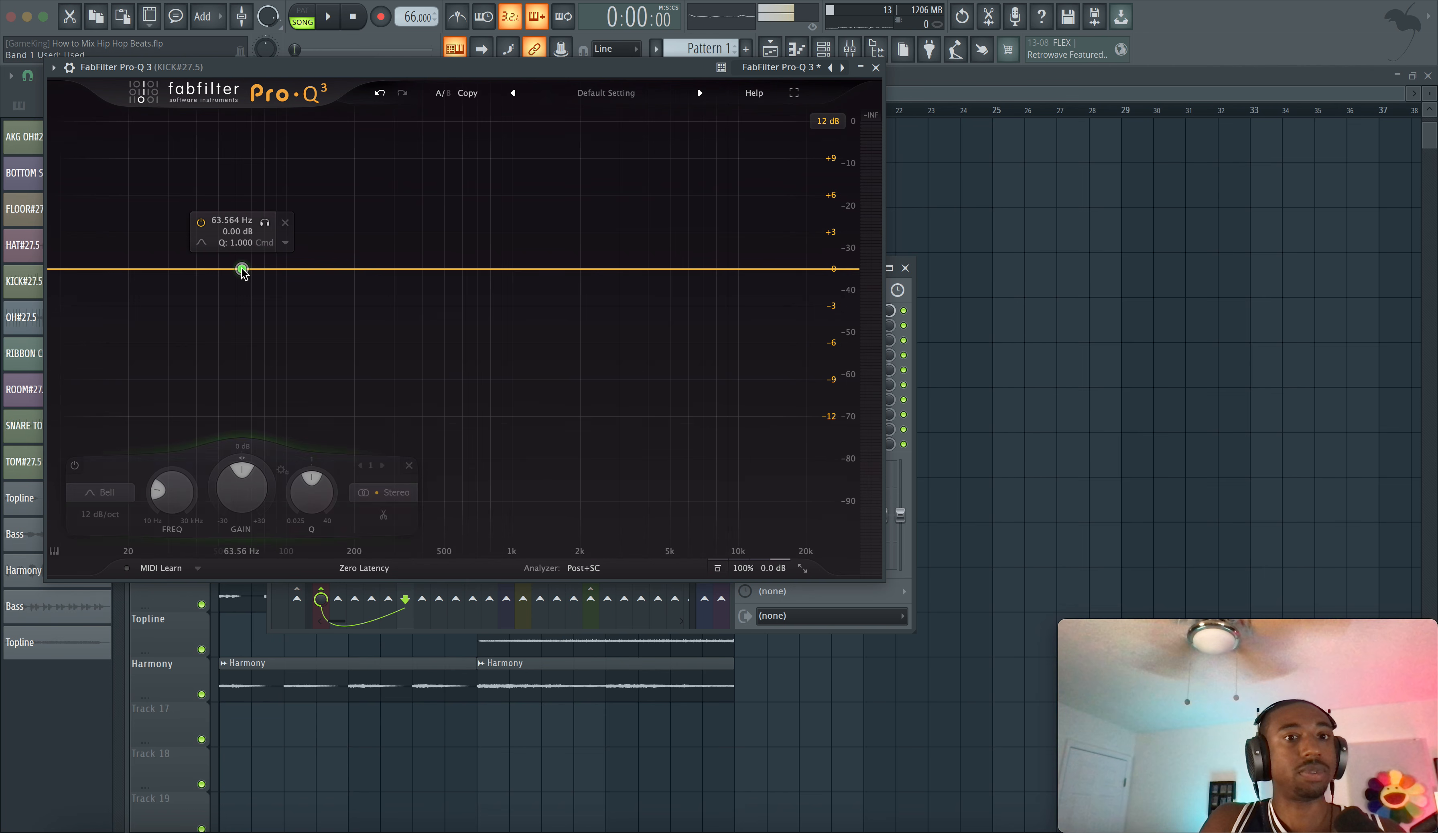
type("60")
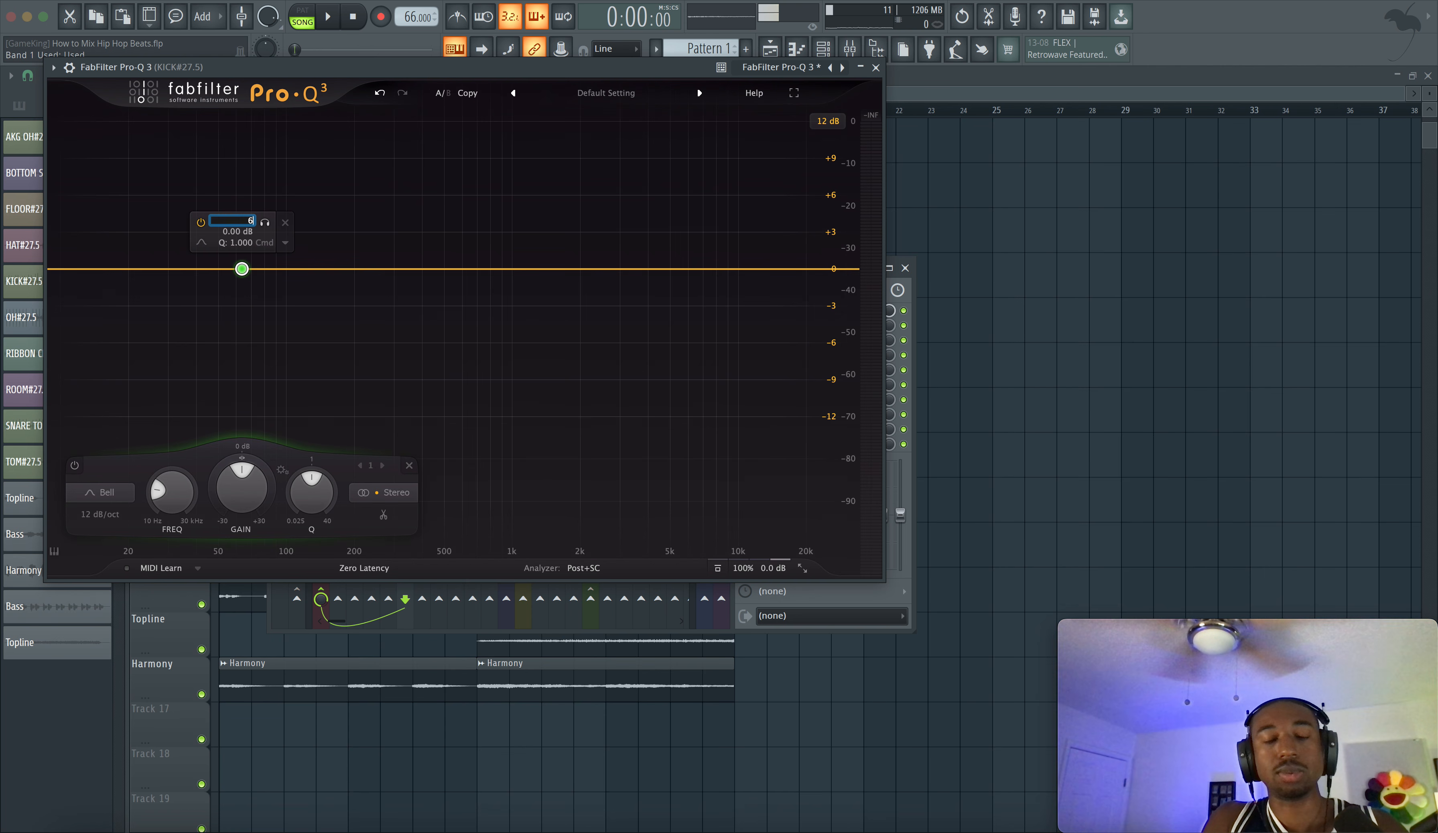
key("Return")
left_click_drag(307, 494, 233, 486)
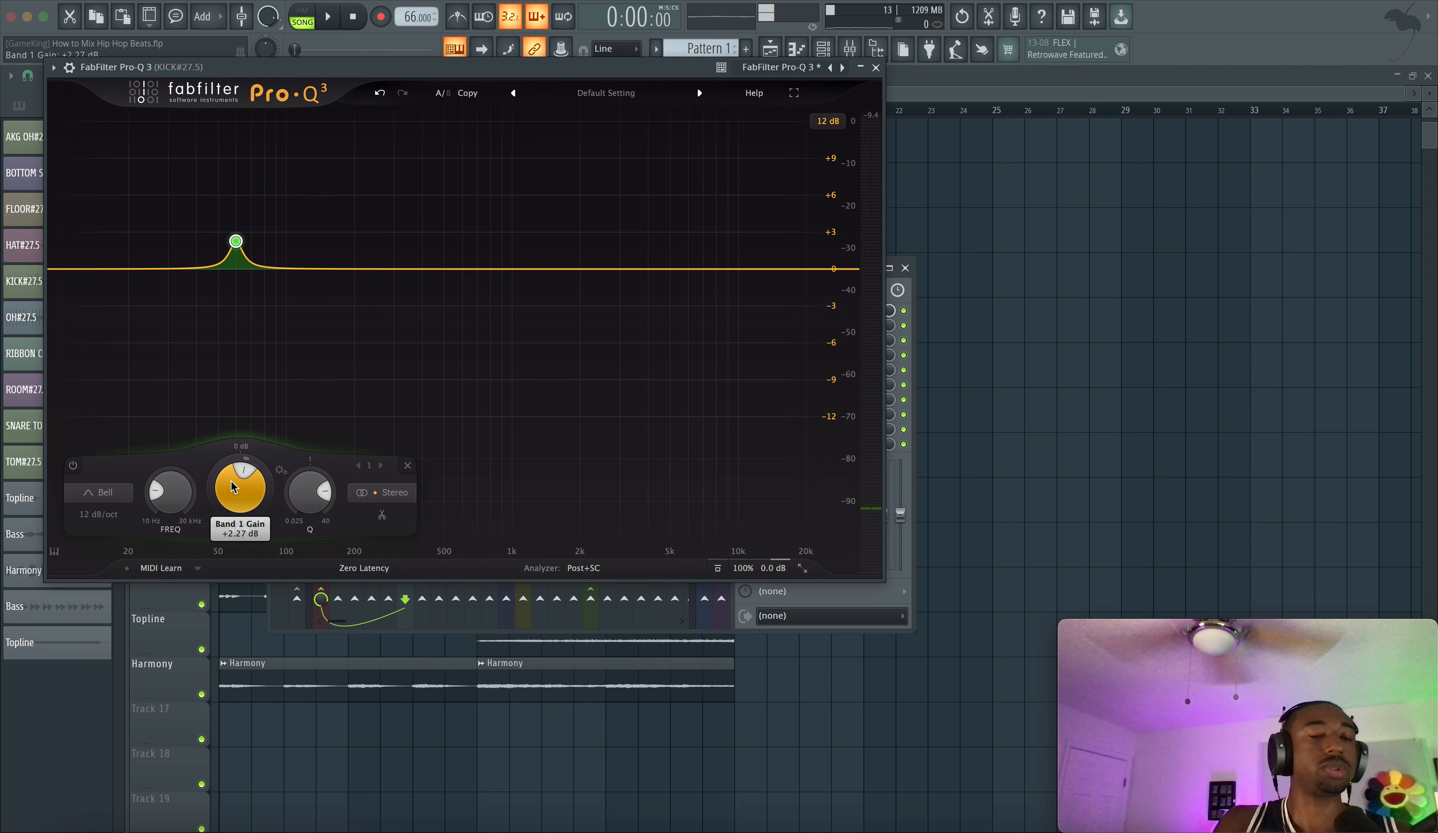
Play the song and raise the 60 Hz kick band's gain to +6.27 dB.
key("space")
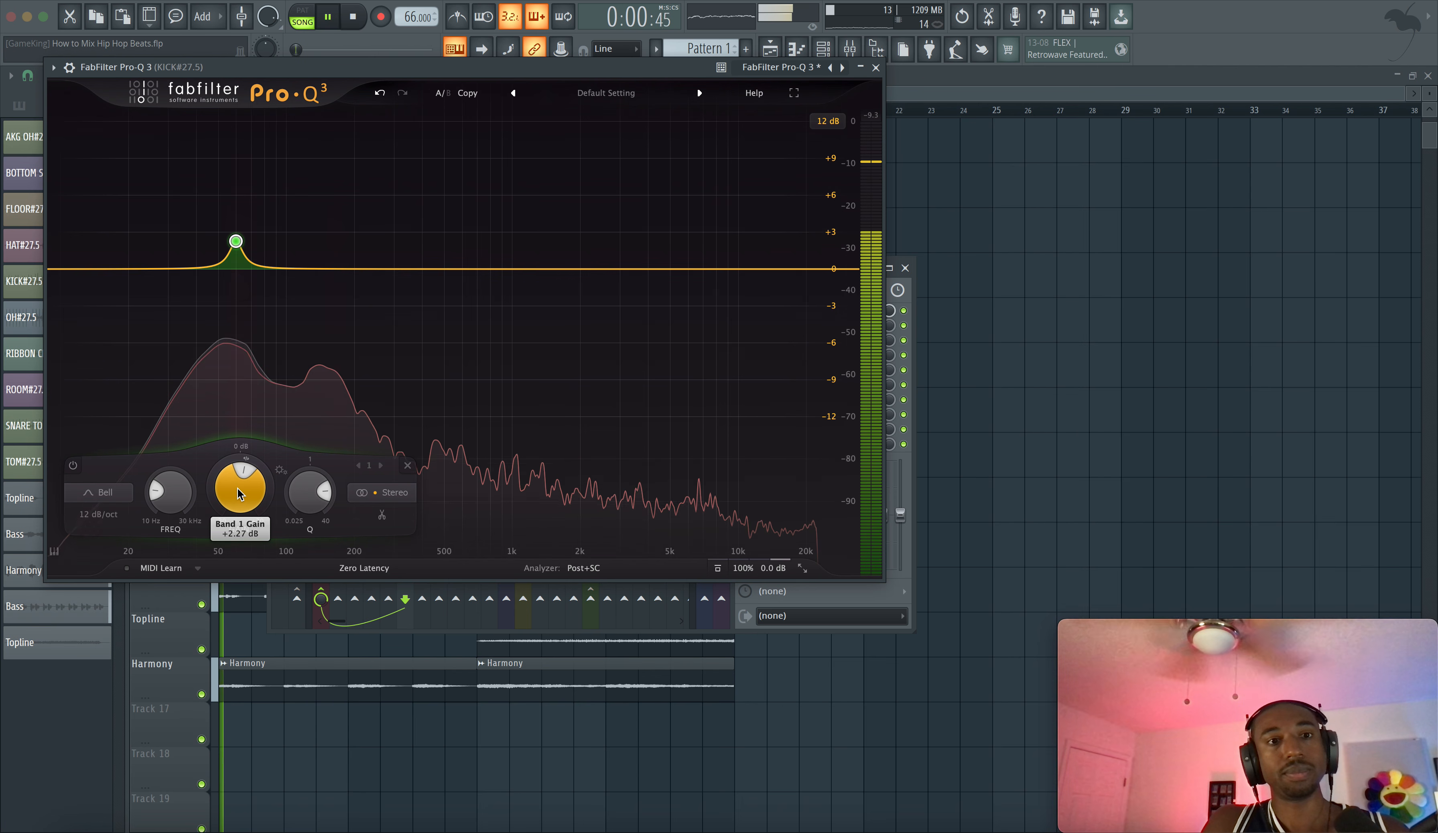
scroll(238, 489, "up", 3)
scroll(239, 491, "up", 1)
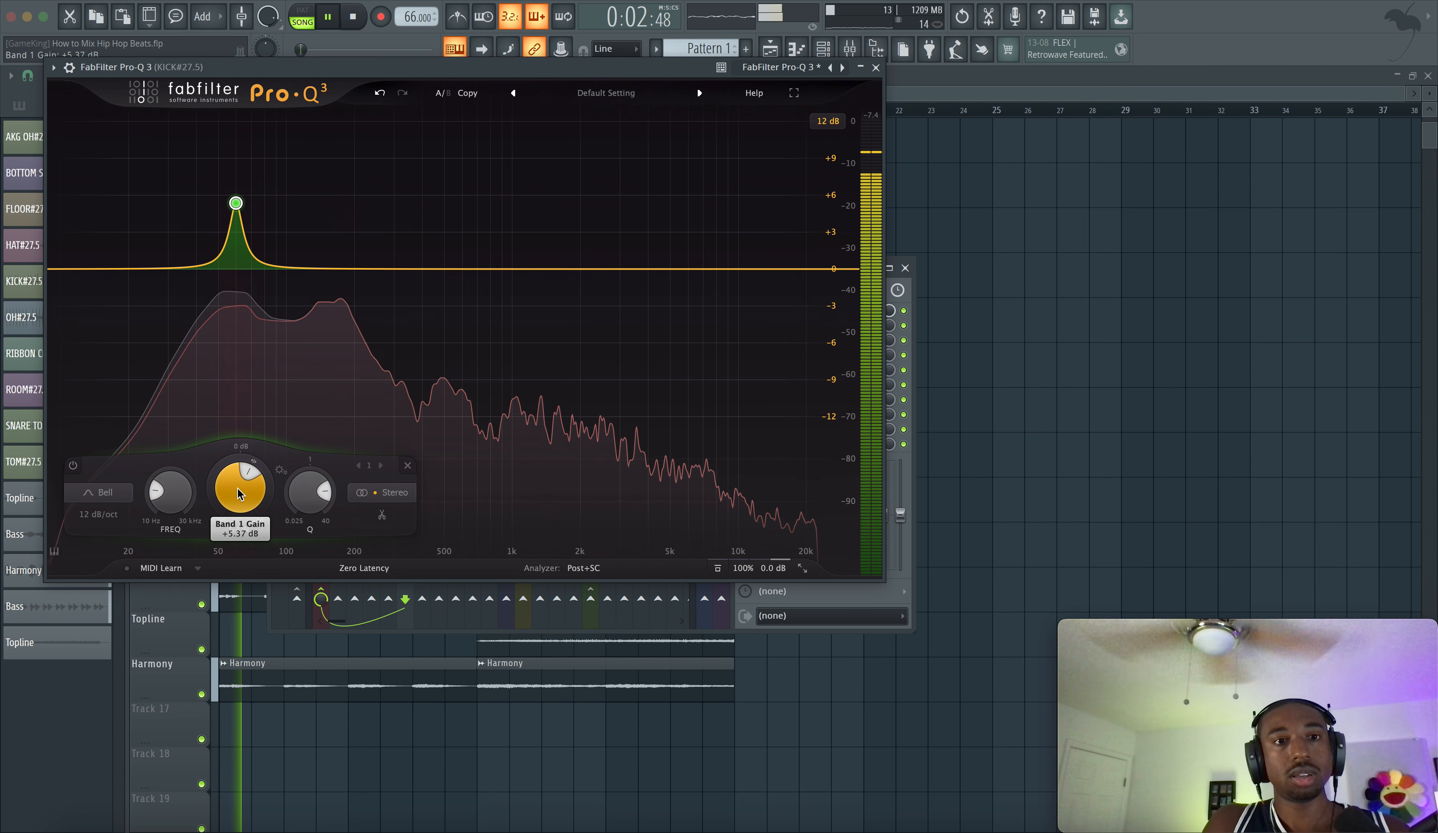
key("space")
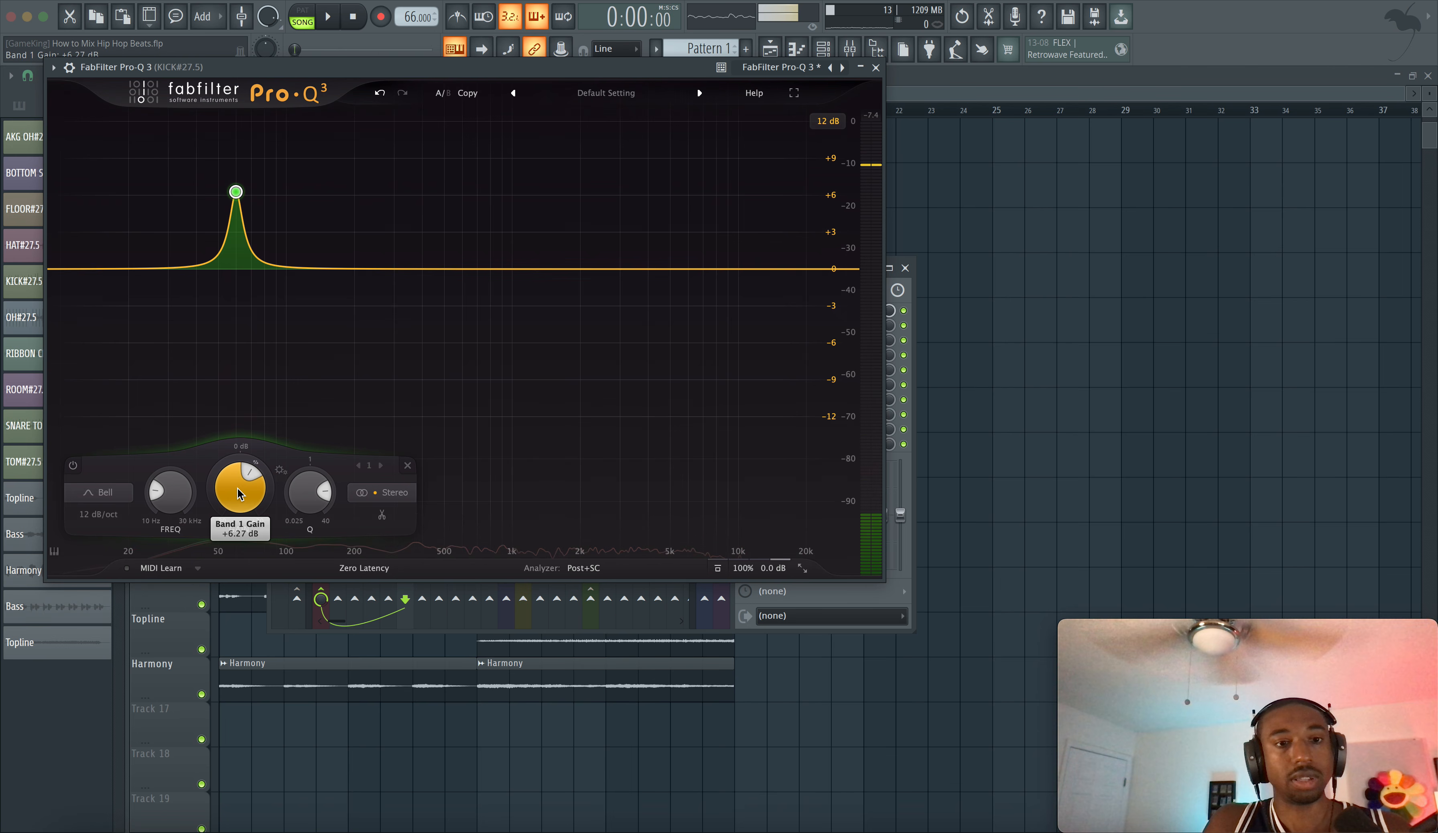
Boost the 60 Hz kick band to +11.32 dB while listening to the song.
key("space")
scroll(237, 487, "up", 3)
scroll(237, 488, "up", 3)
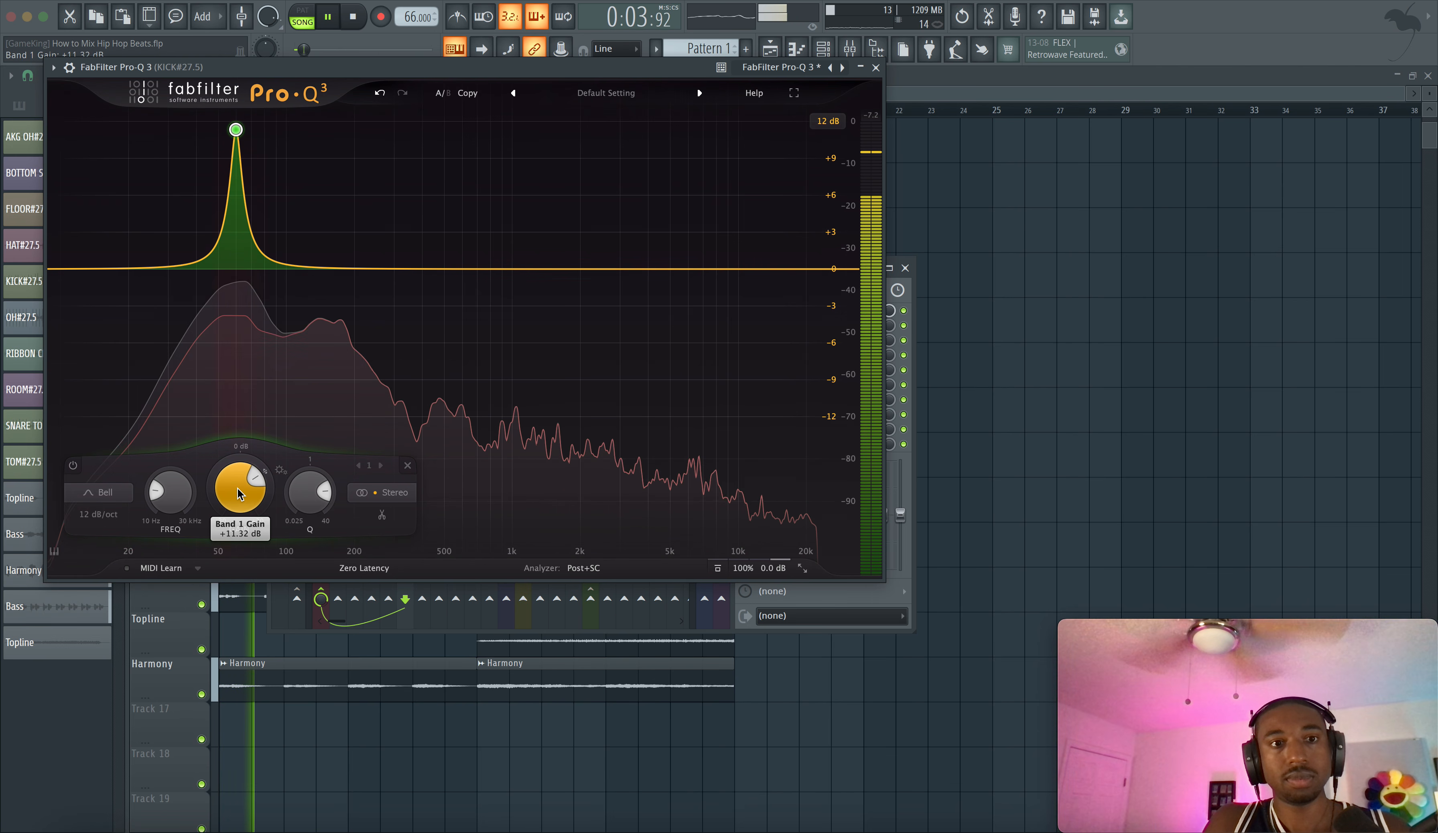
key("space")
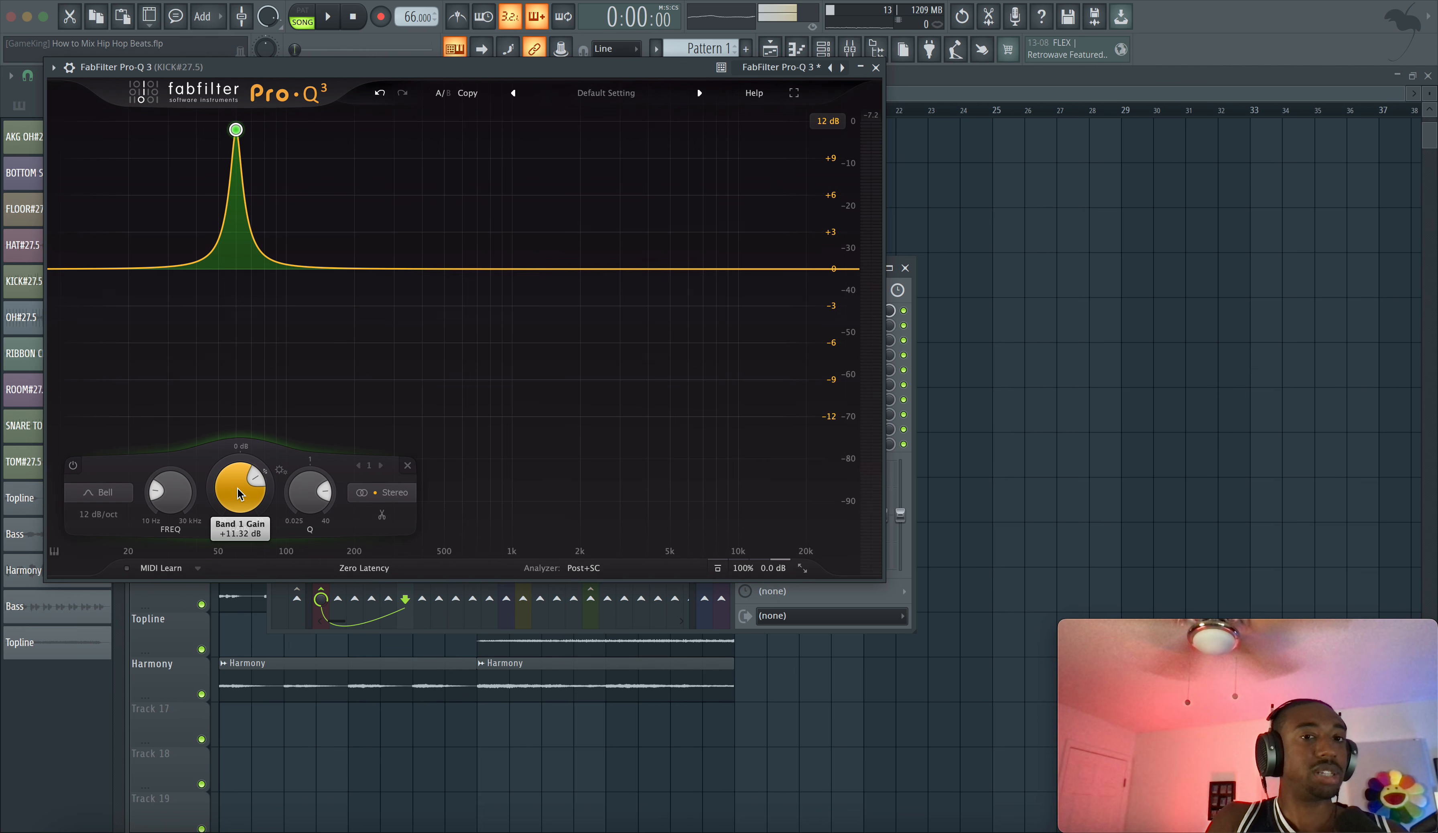
Try +12.81 dB on the 60 Hz kick band during playback, and settle its gain at +10.45 dB.
key("space")
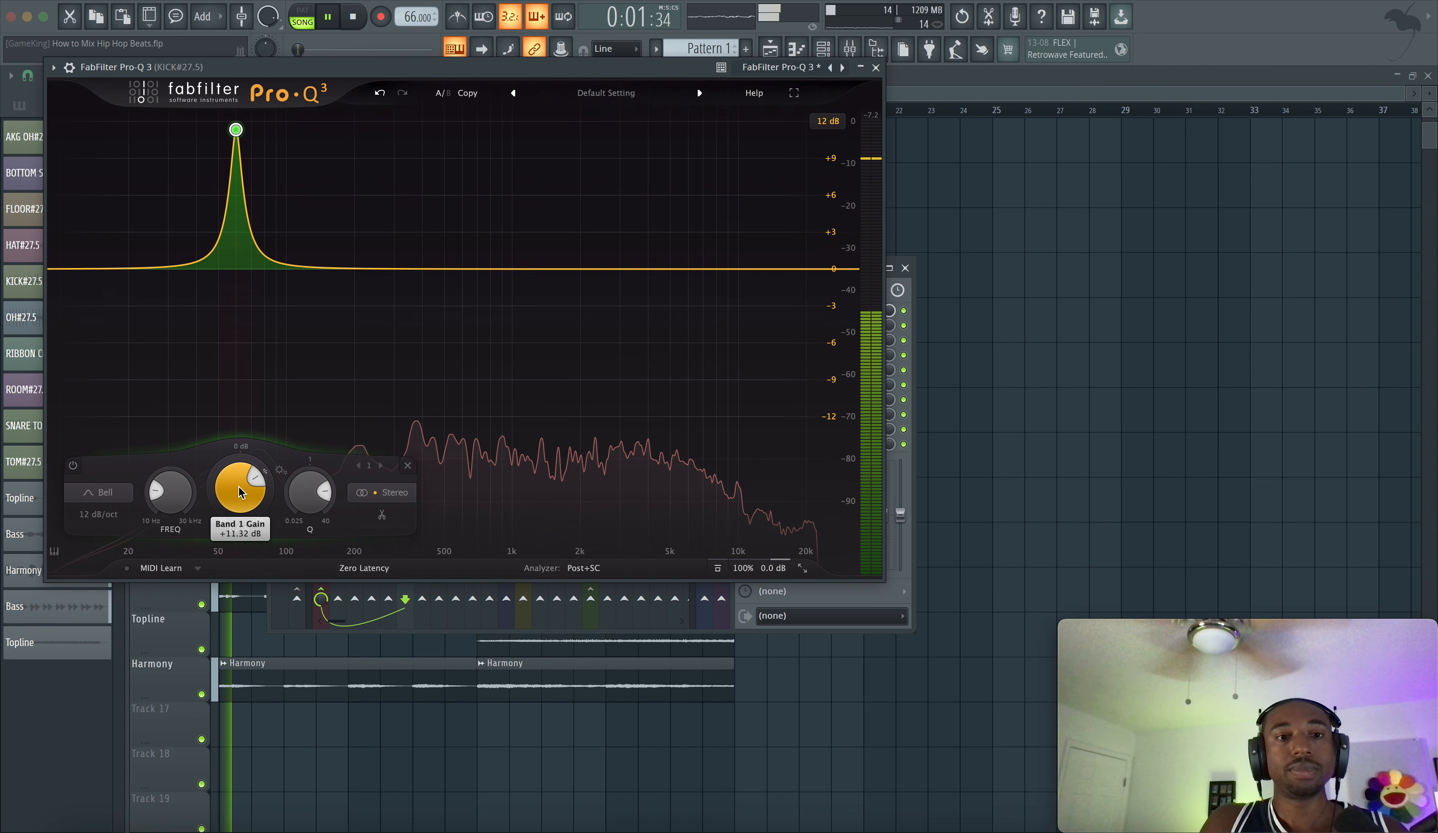
scroll(238, 485, "up", 3)
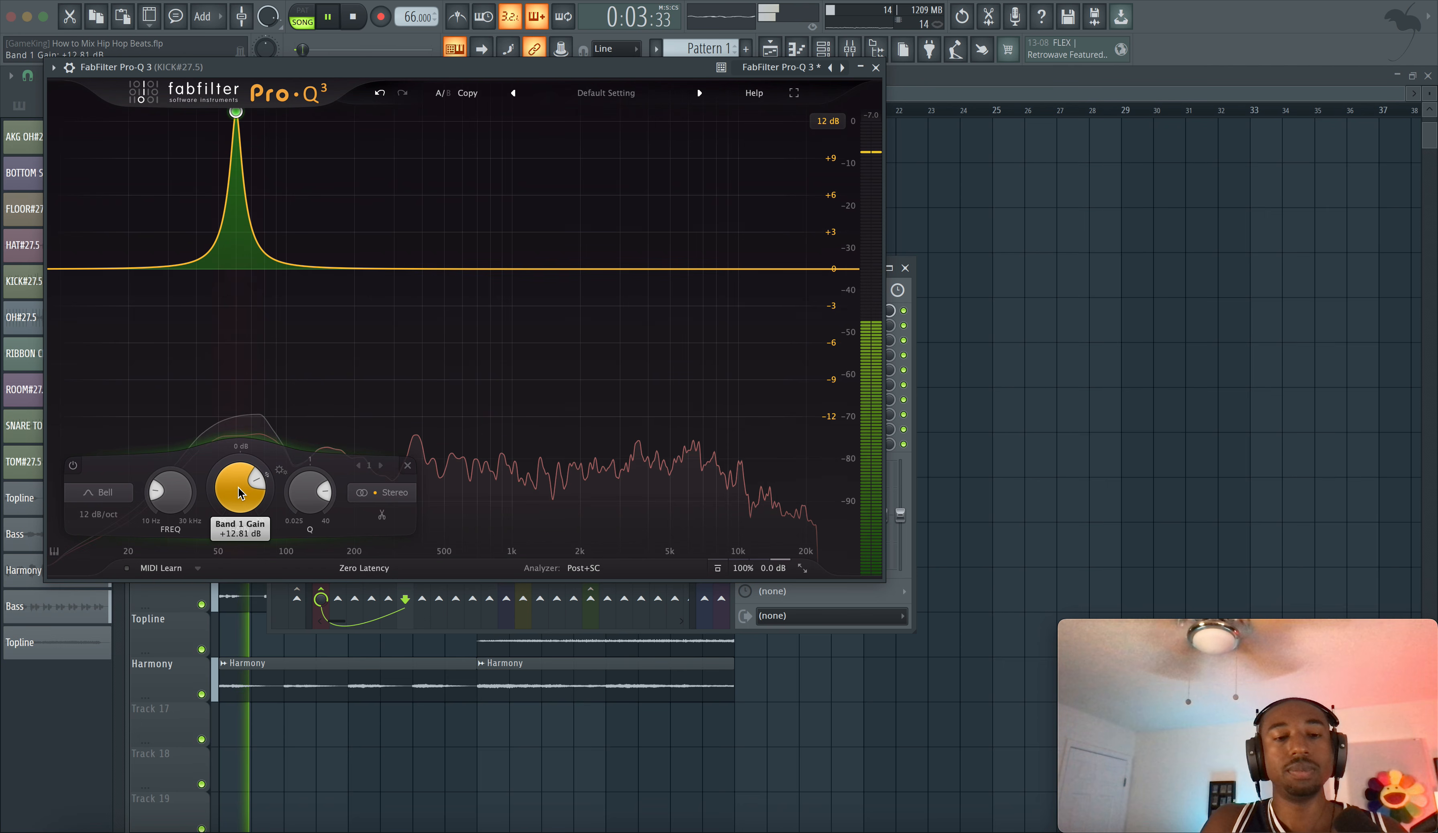
scroll(238, 487, "down", 5)
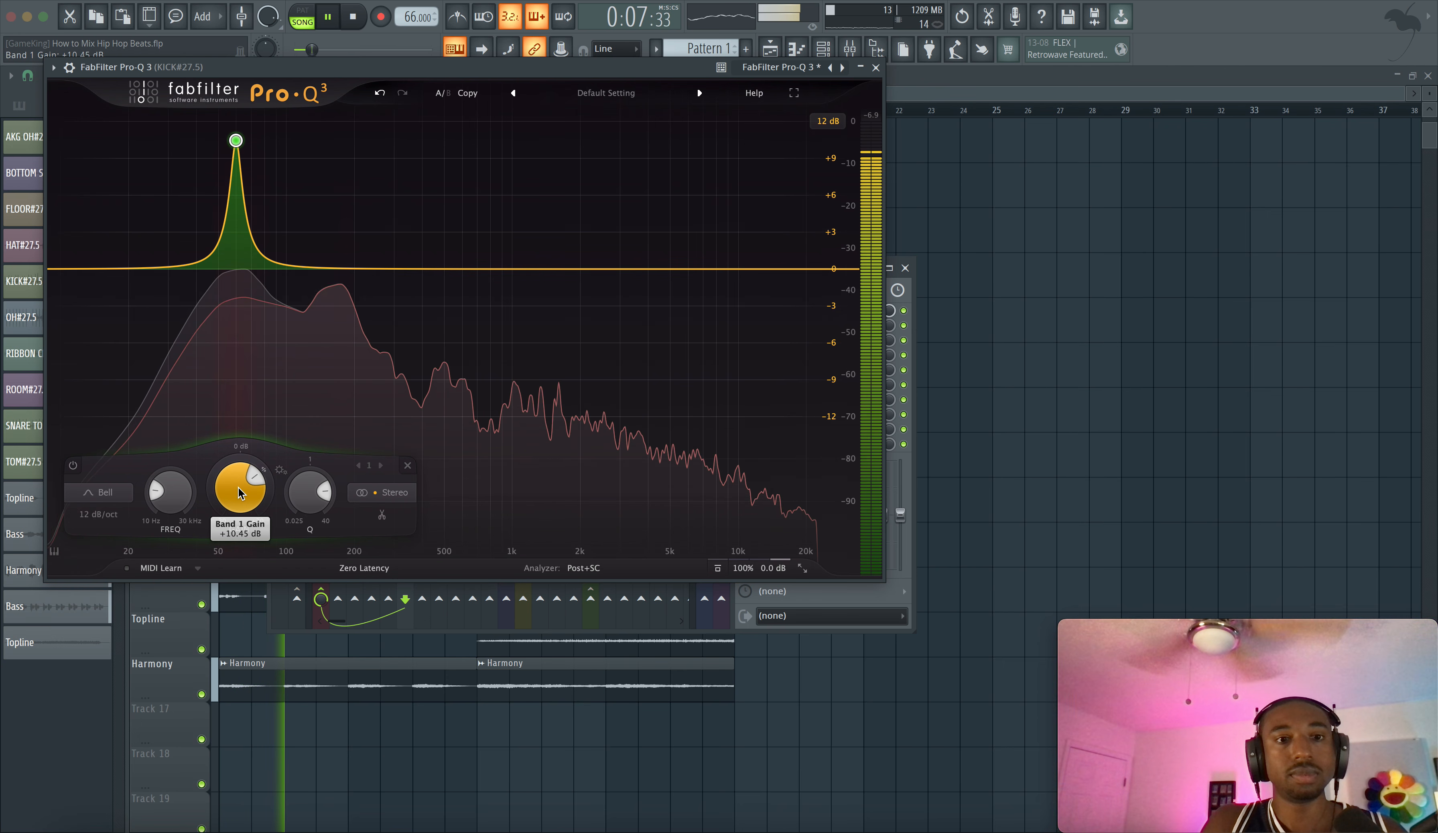
key("space")
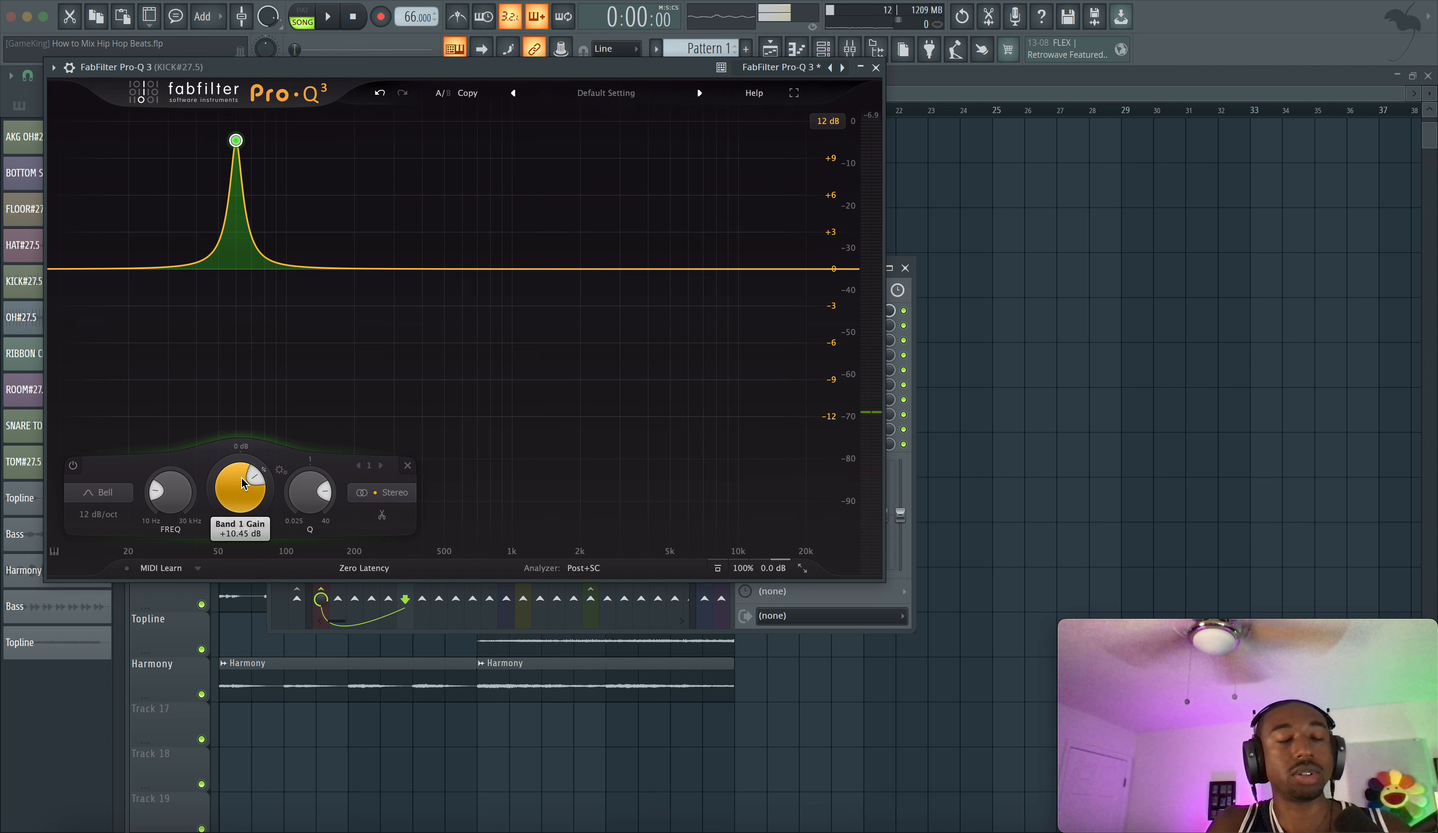
mouse_move(236, 480)
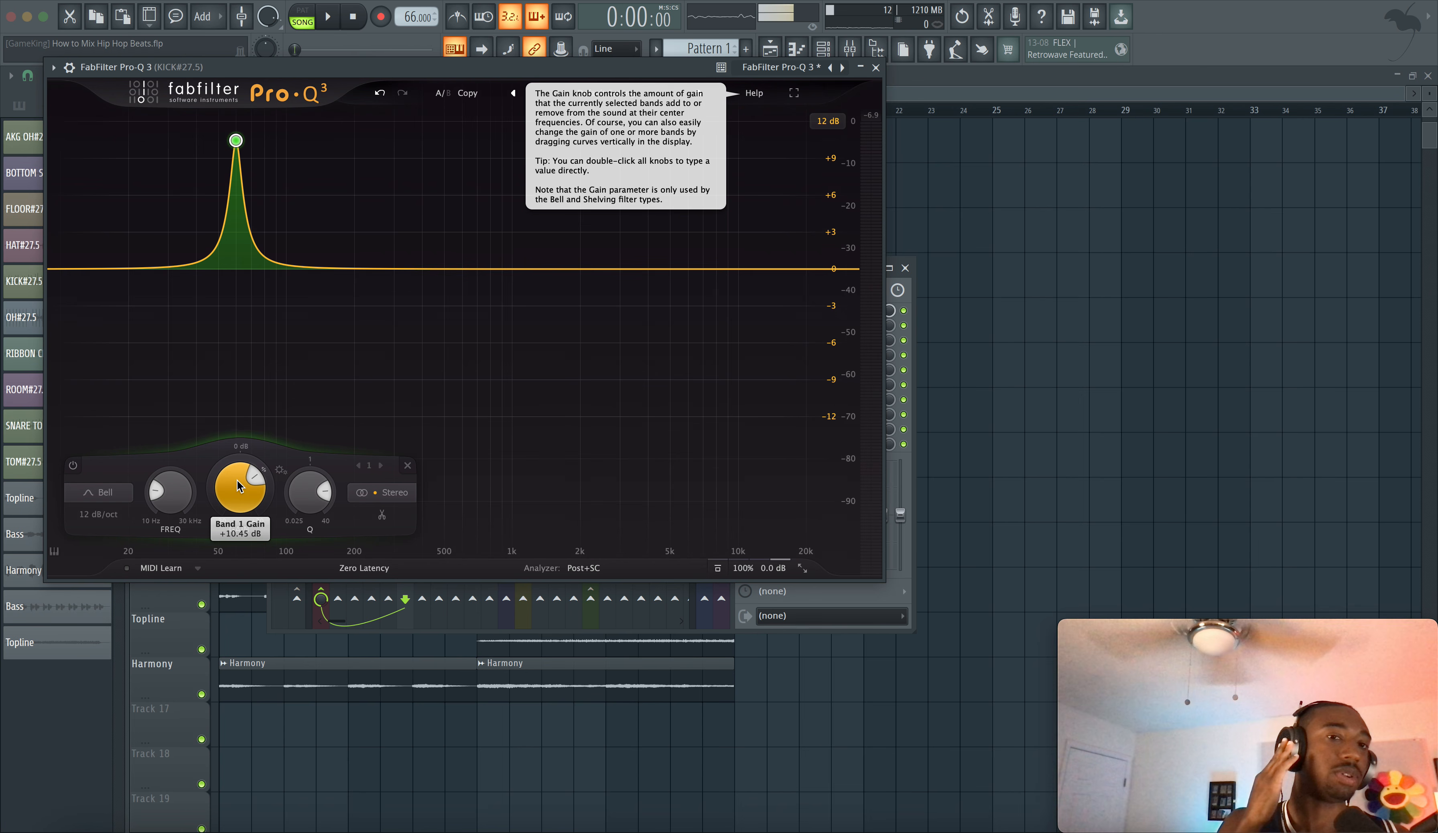
Play the mix briefly and insert Virtual Mix Rack on the first slot of the SNARE TOP#27.5 mixer track.
key("space")
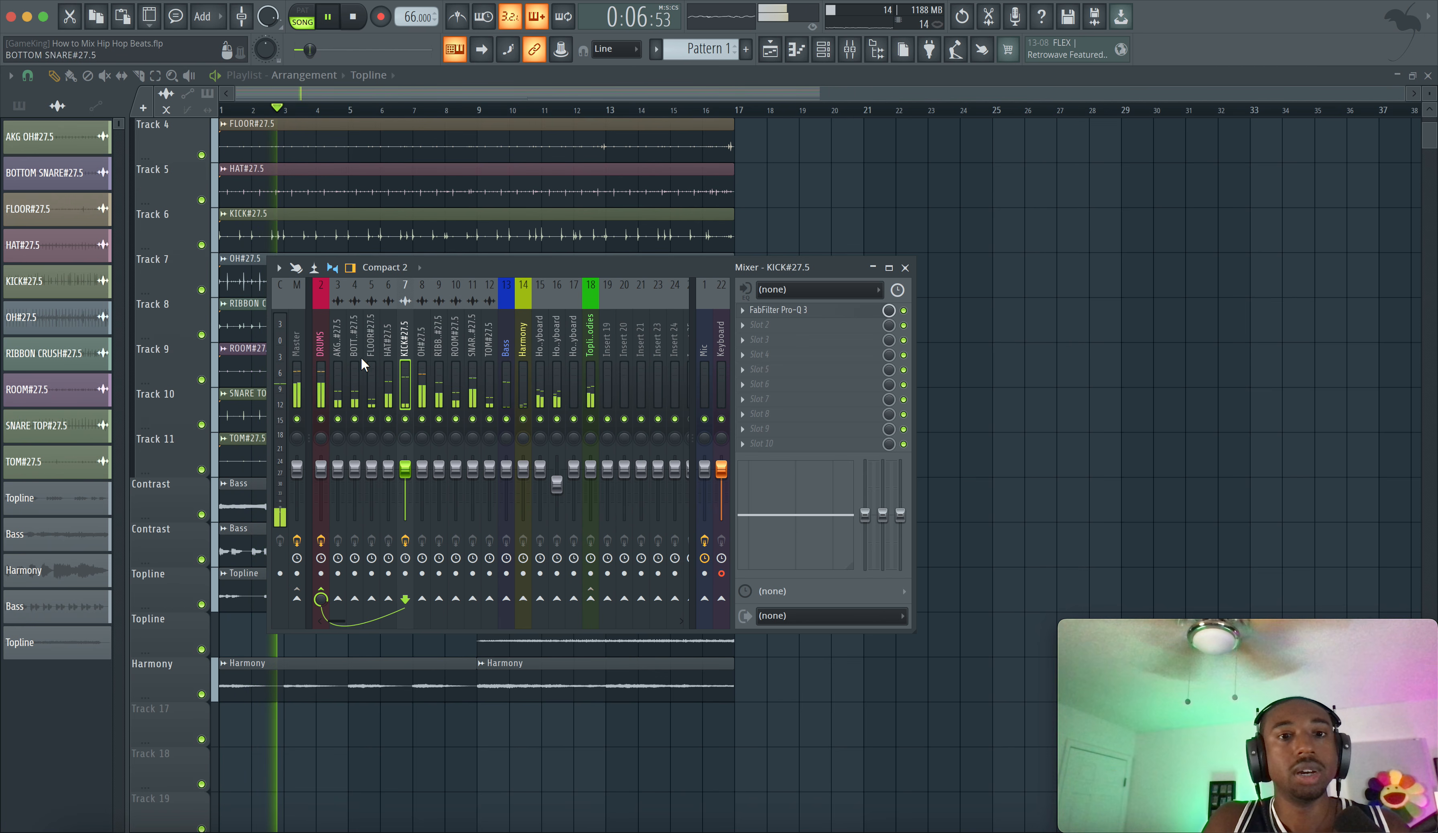
key("space")
left_click(477, 368)
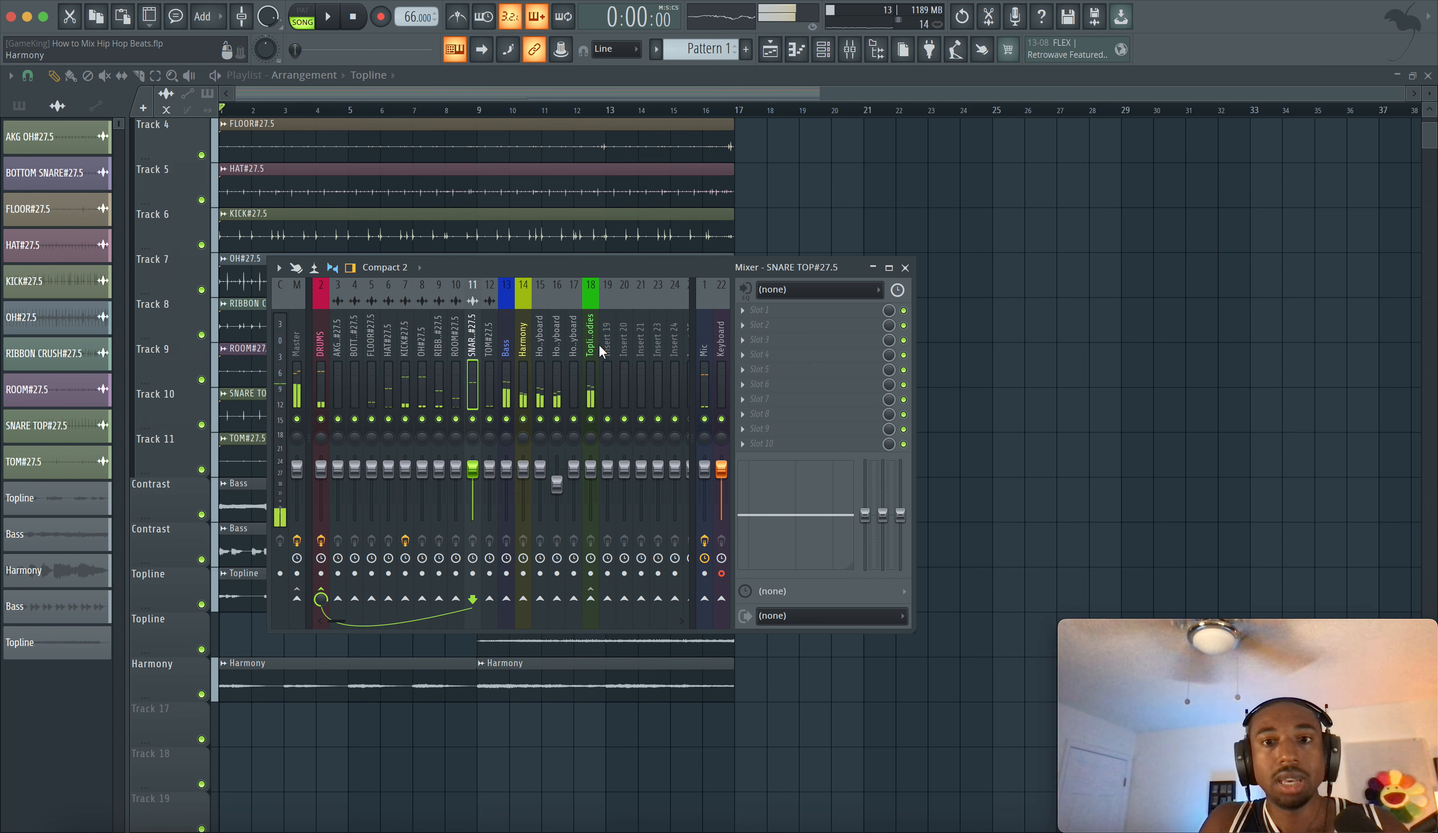
left_click(773, 316)
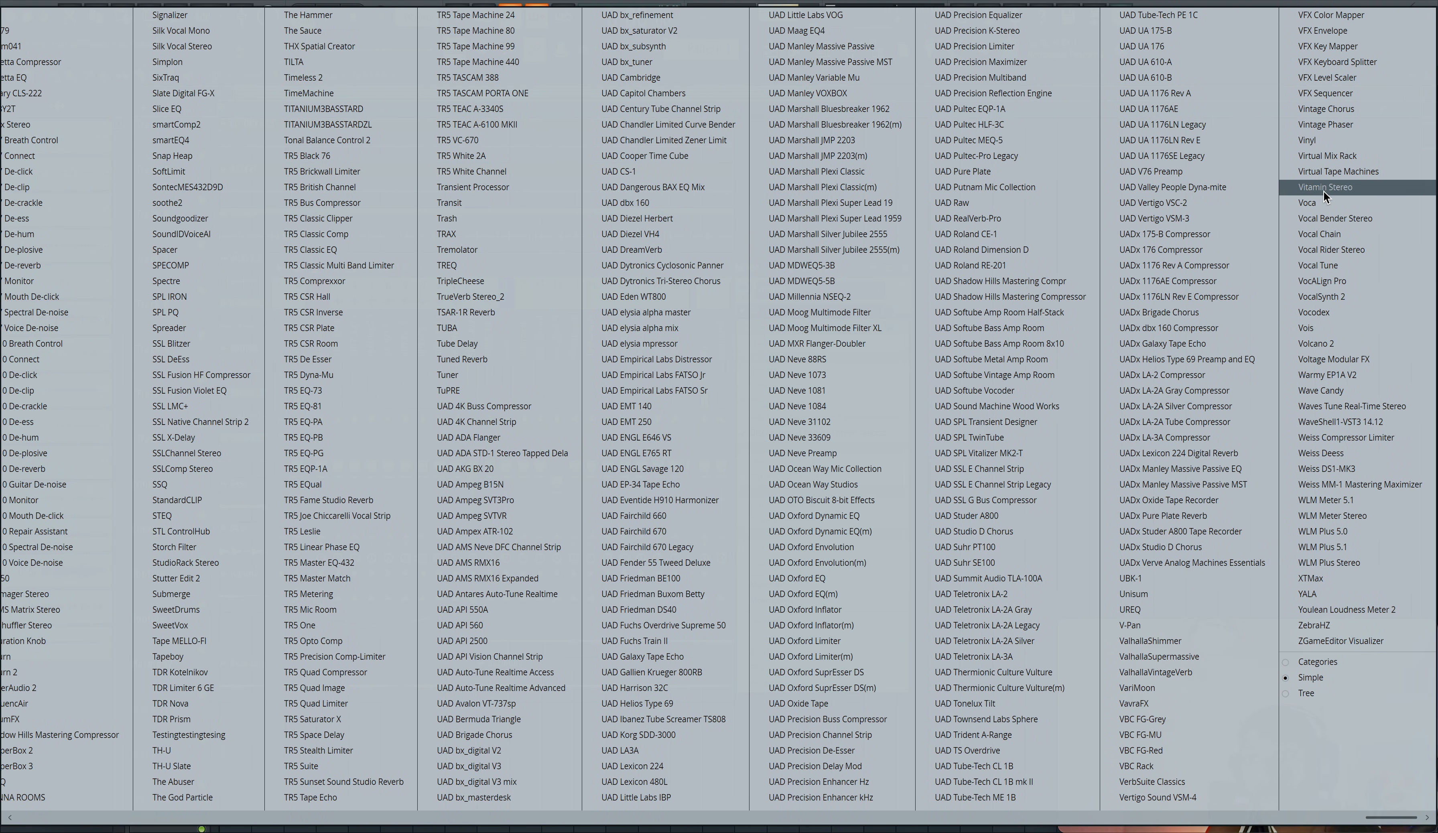
left_click(1329, 156)
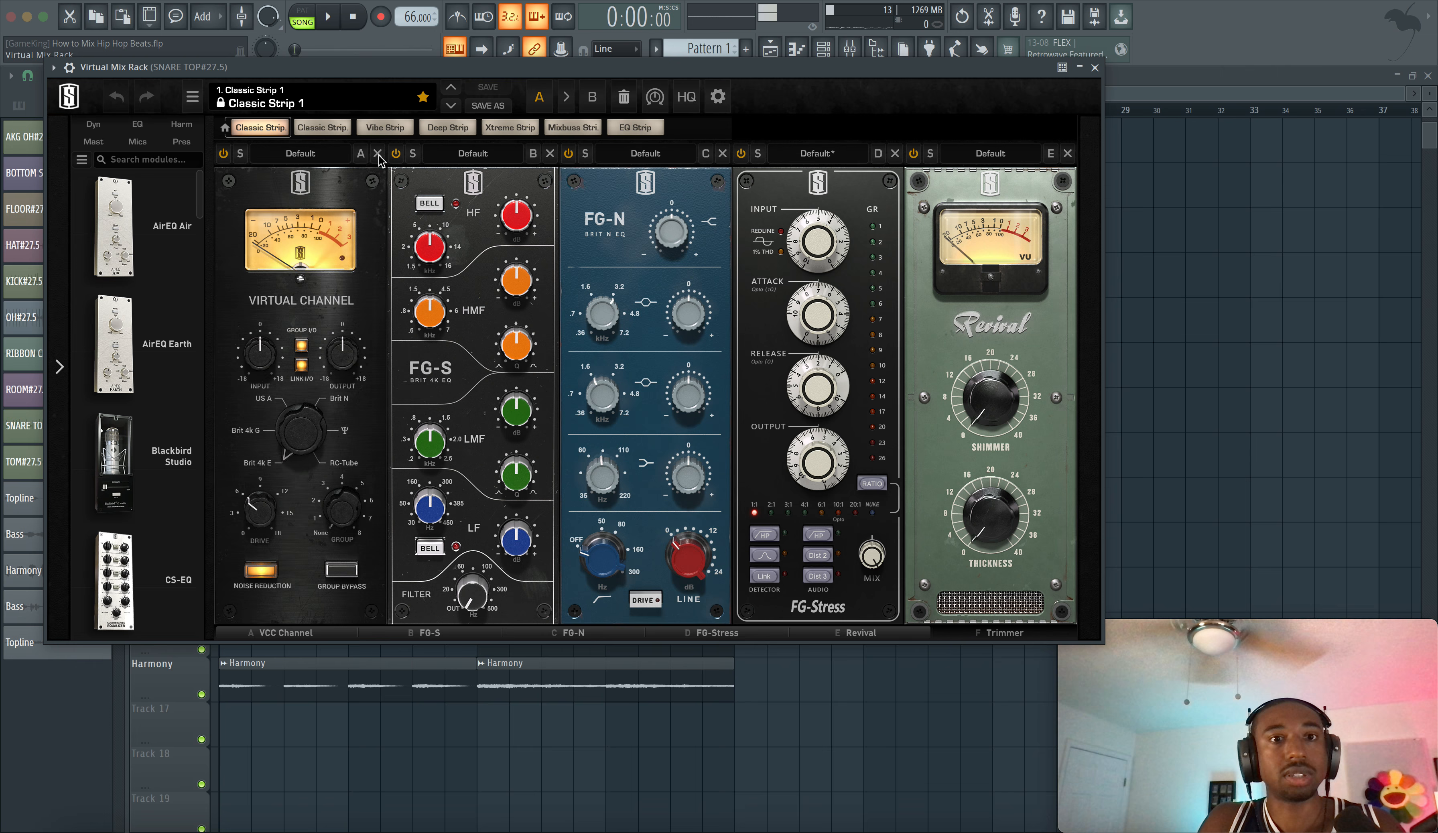
Remove all the Classic Strip 1 modules from the Virtual Mix Rack on the snare track.
left_click(378, 153)
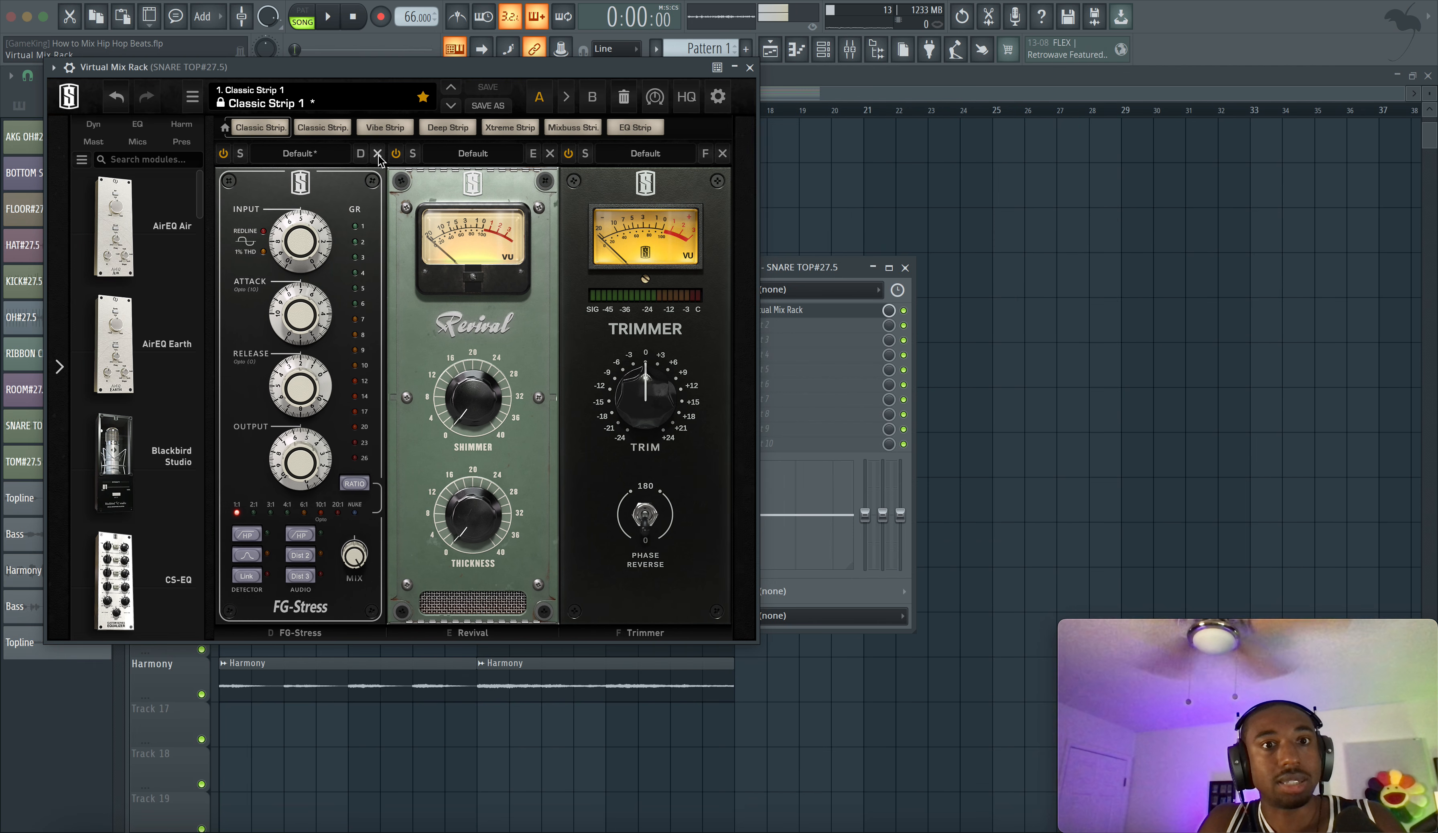
left_click(377, 154)
left_click(378, 154)
left_click(377, 154)
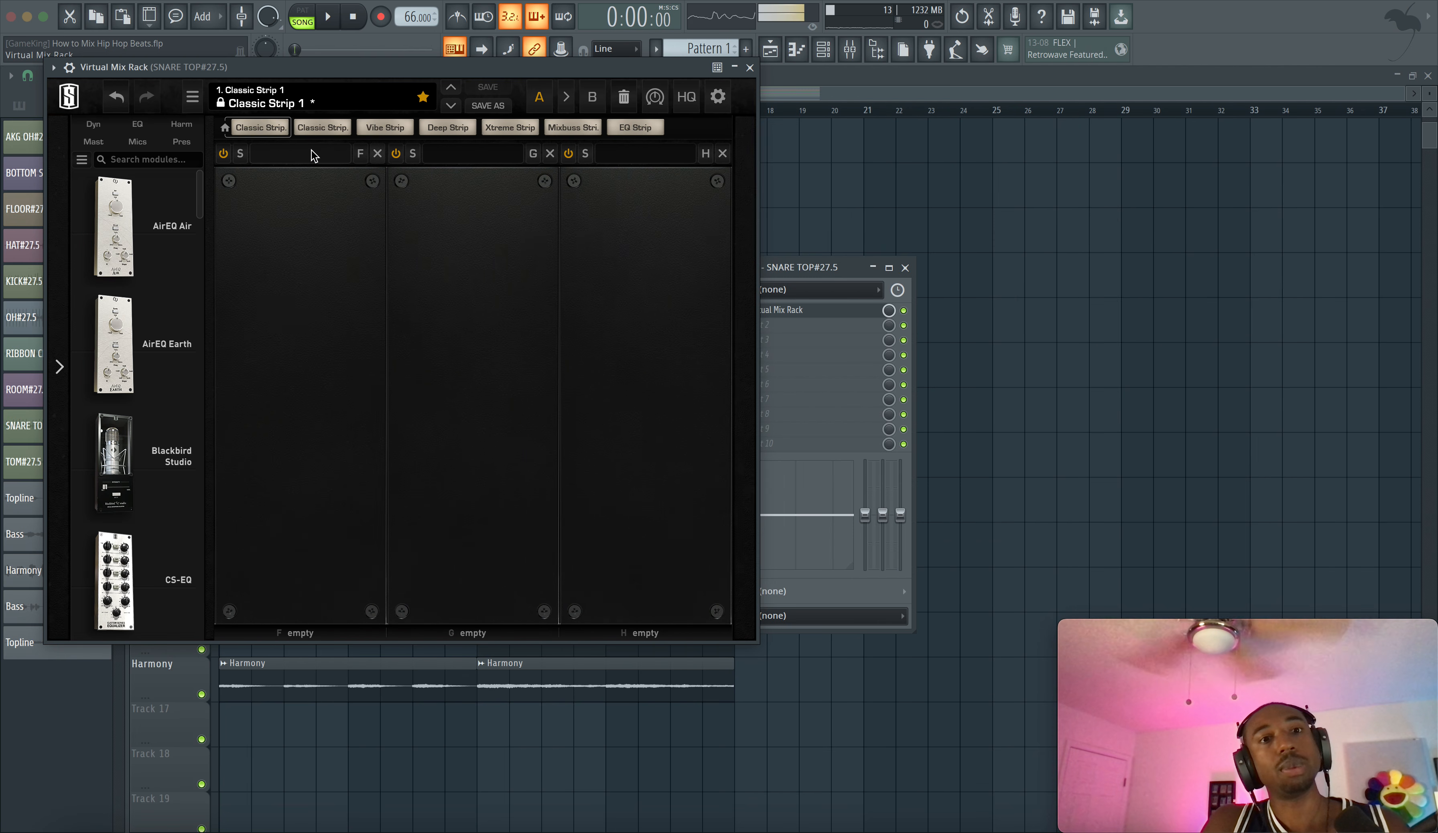
Browse the rack's module list, add FG-Stress to the first empty slot, and reset its Input to 0.00.
scroll(151, 309, "down", 3)
scroll(151, 308, "down", 3)
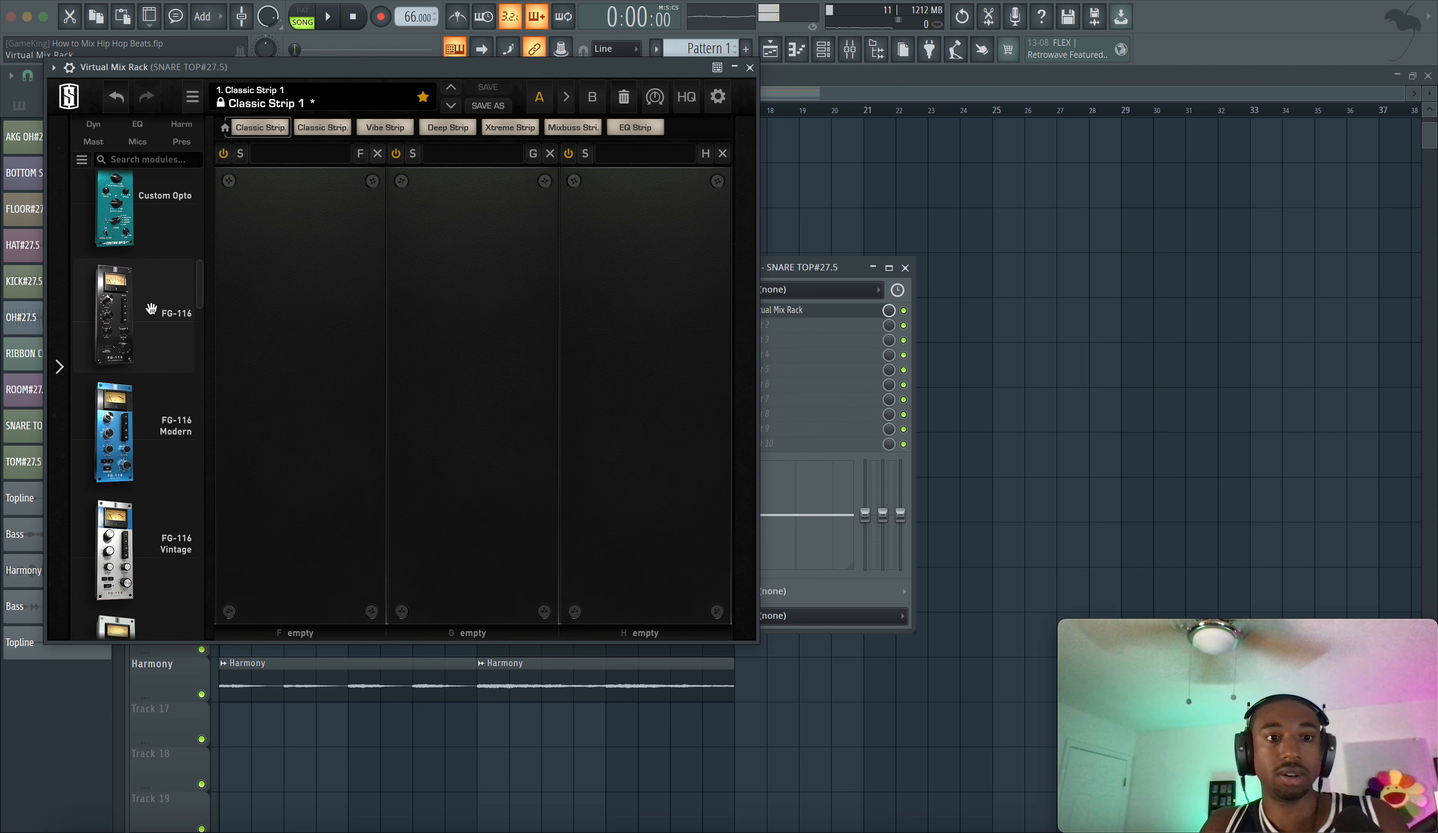
scroll(151, 309, "down", 6)
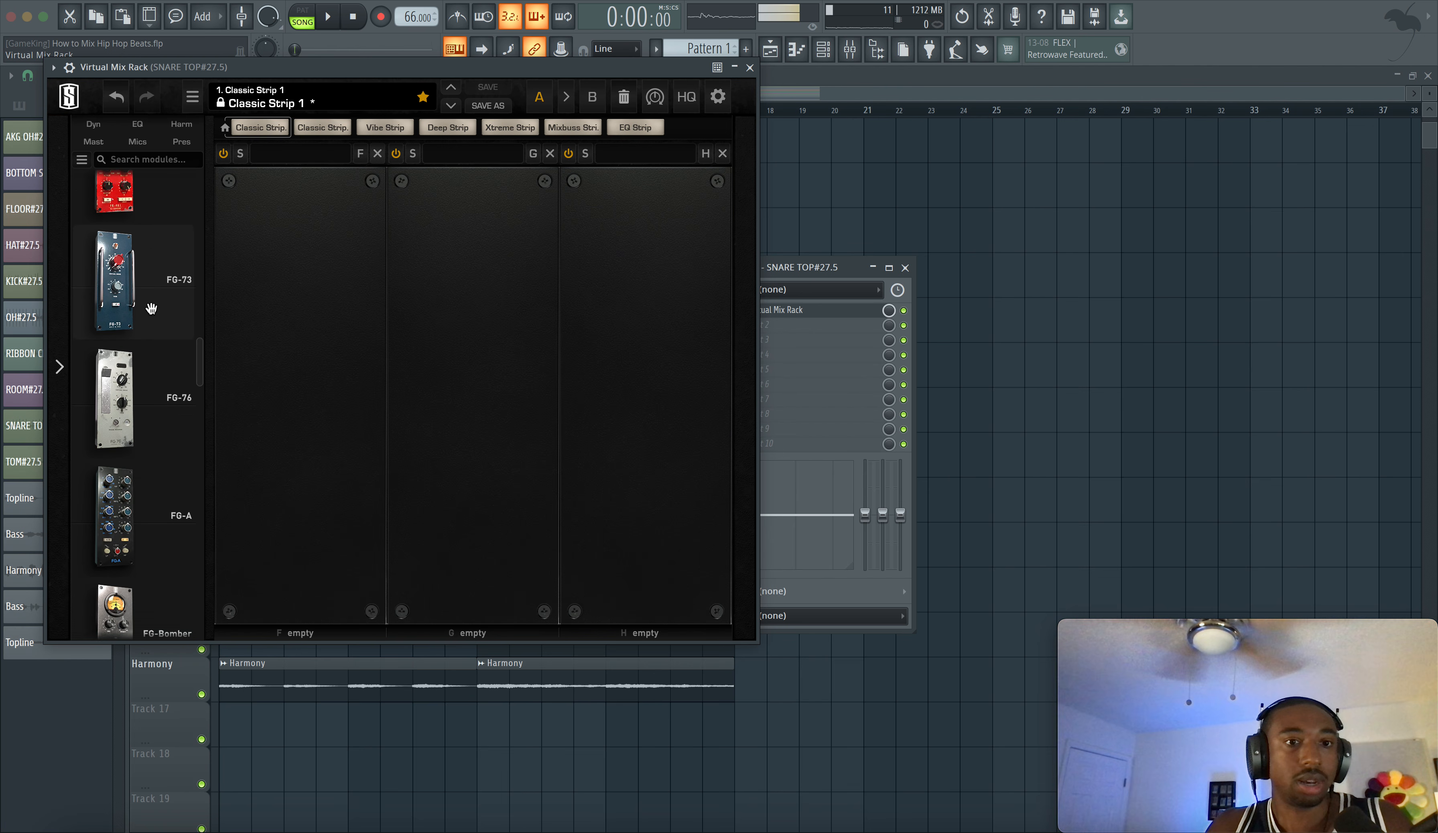
scroll(151, 309, "down", 2)
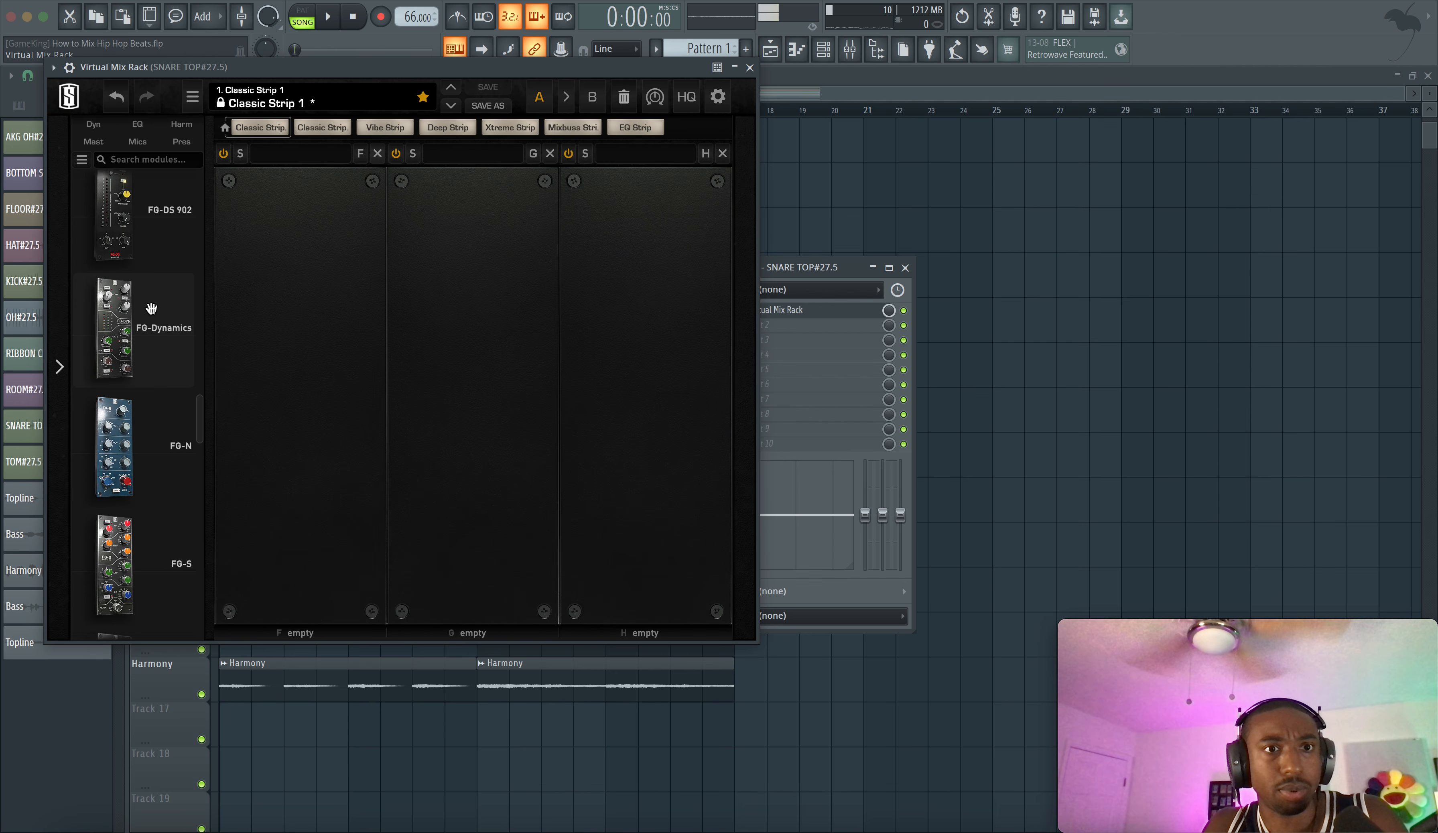
scroll(151, 308, "down", 2)
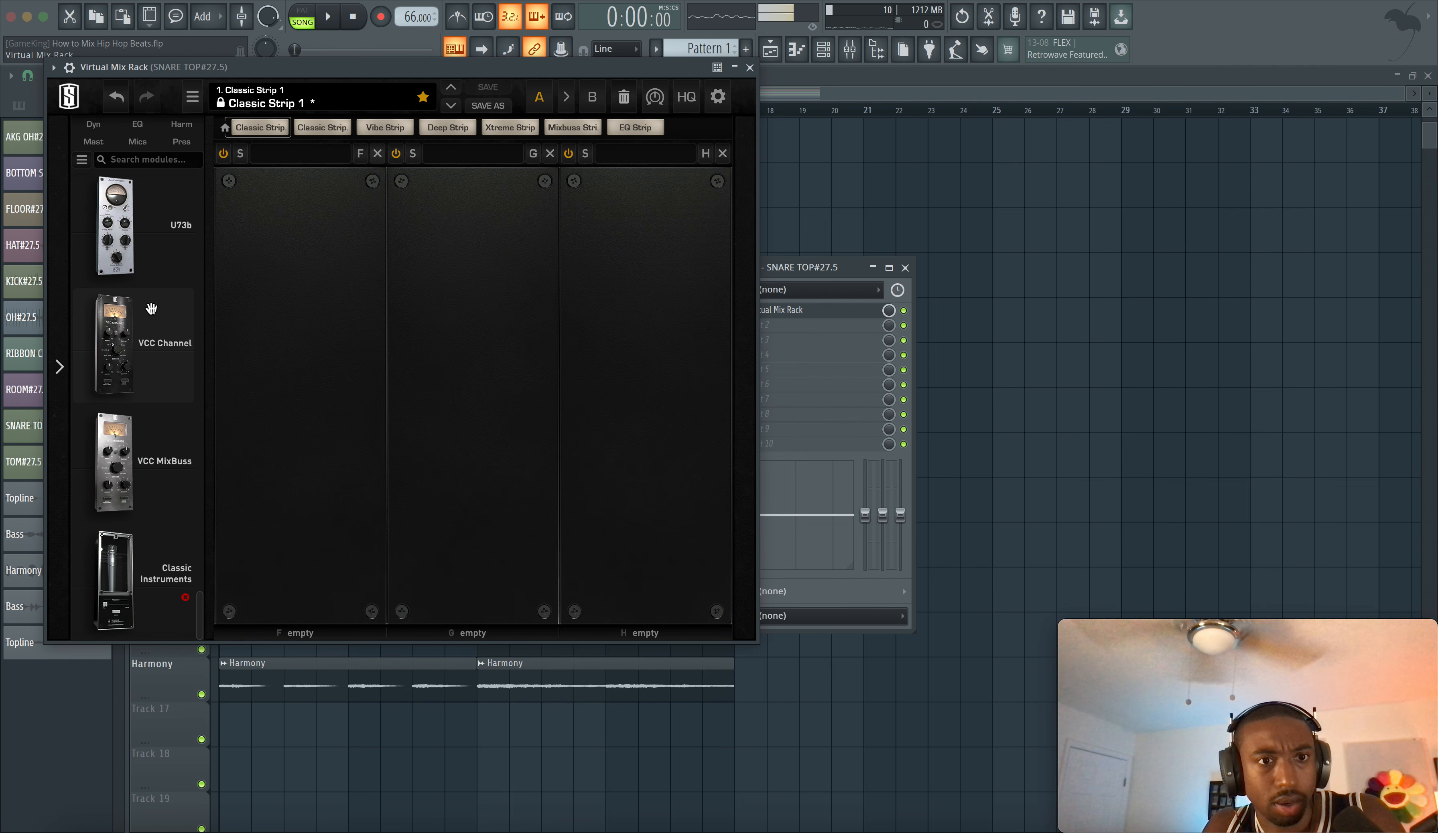
scroll(151, 308, "up", 15)
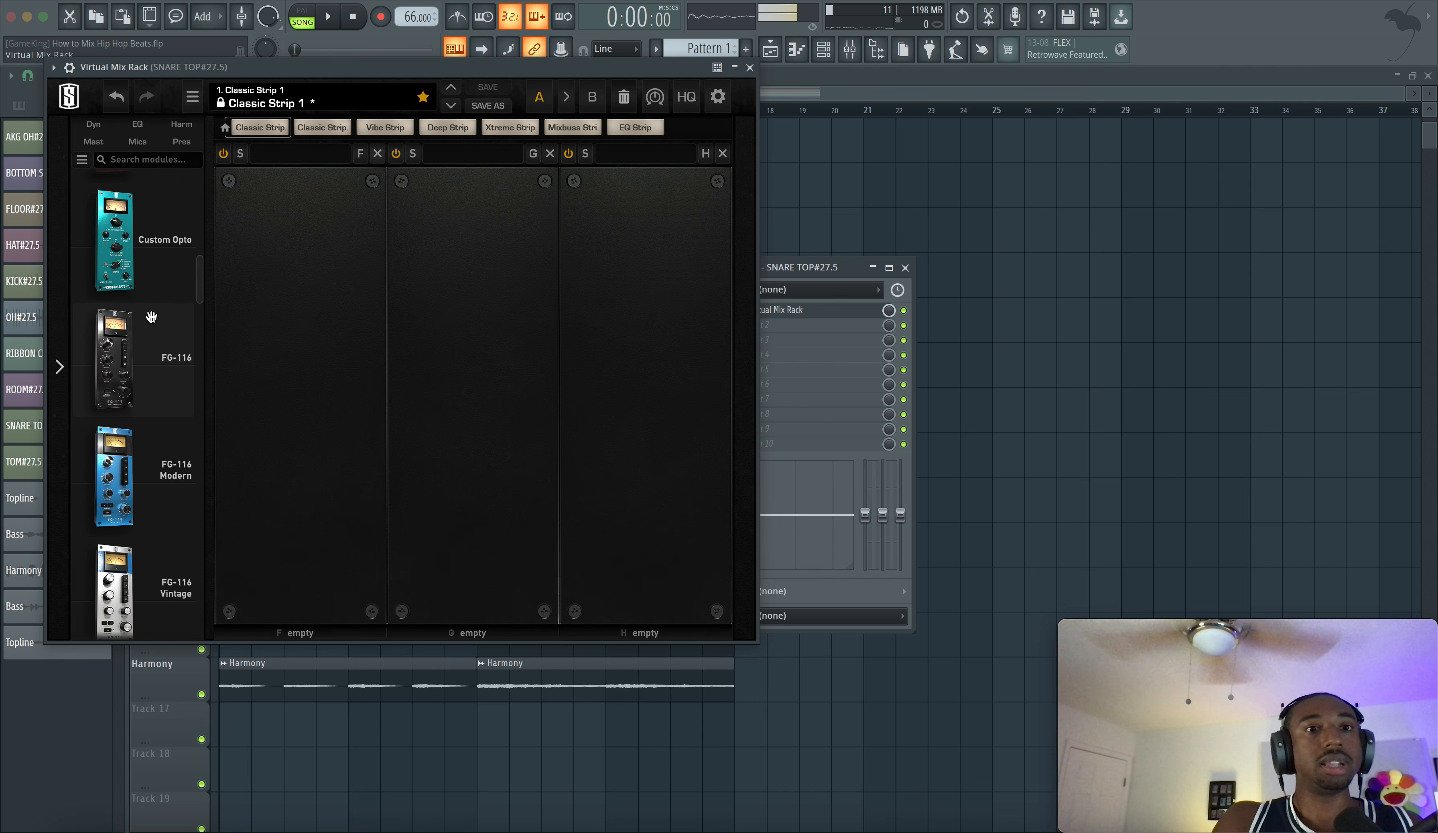
scroll(155, 333, "down", 2)
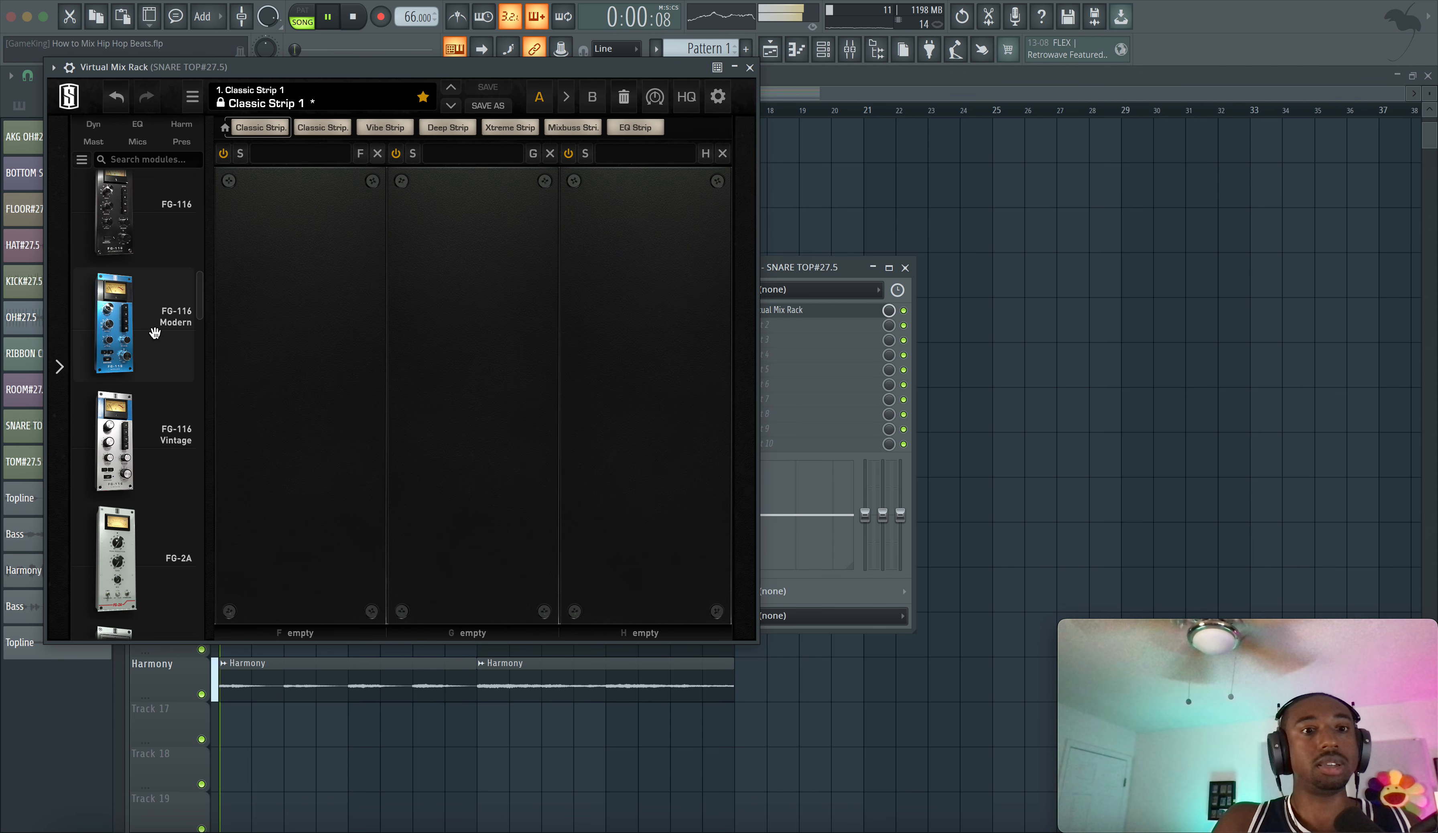
scroll(154, 333, "down", 6)
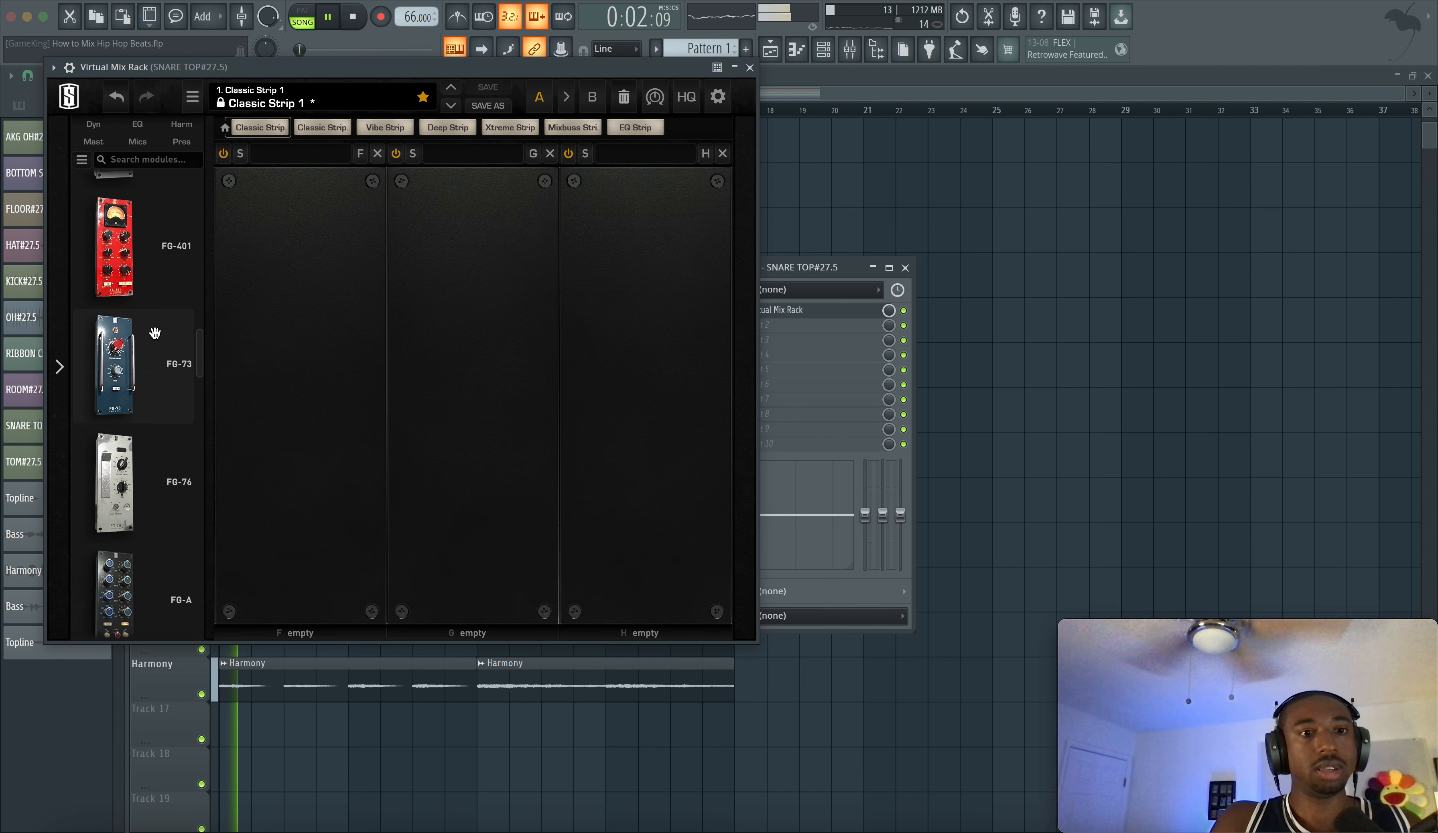
scroll(155, 334, "down", 8)
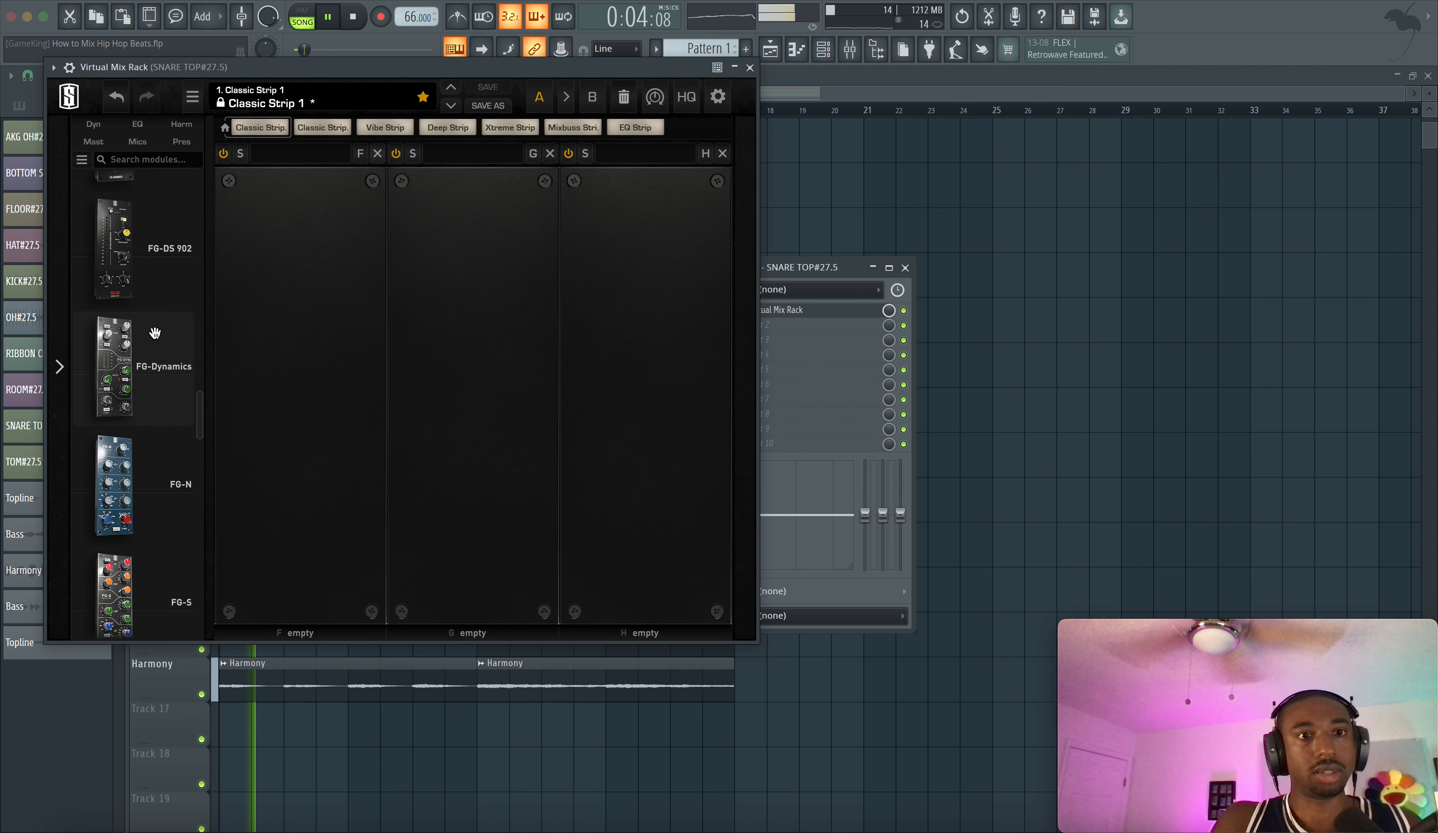
scroll(154, 333, "down", 5)
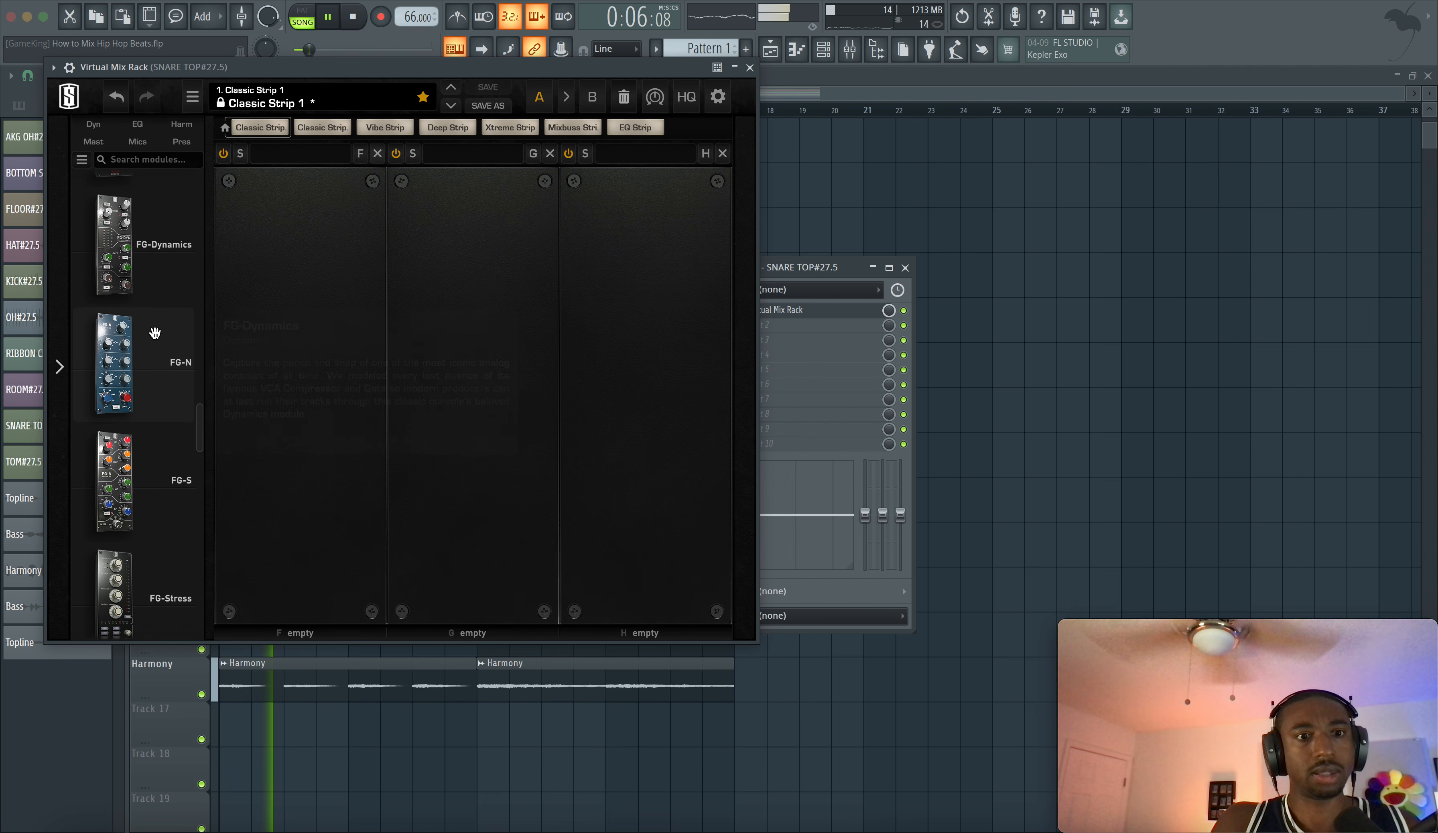
scroll(154, 333, "down", 1)
key("space")
left_click_drag(154, 366, 284, 392)
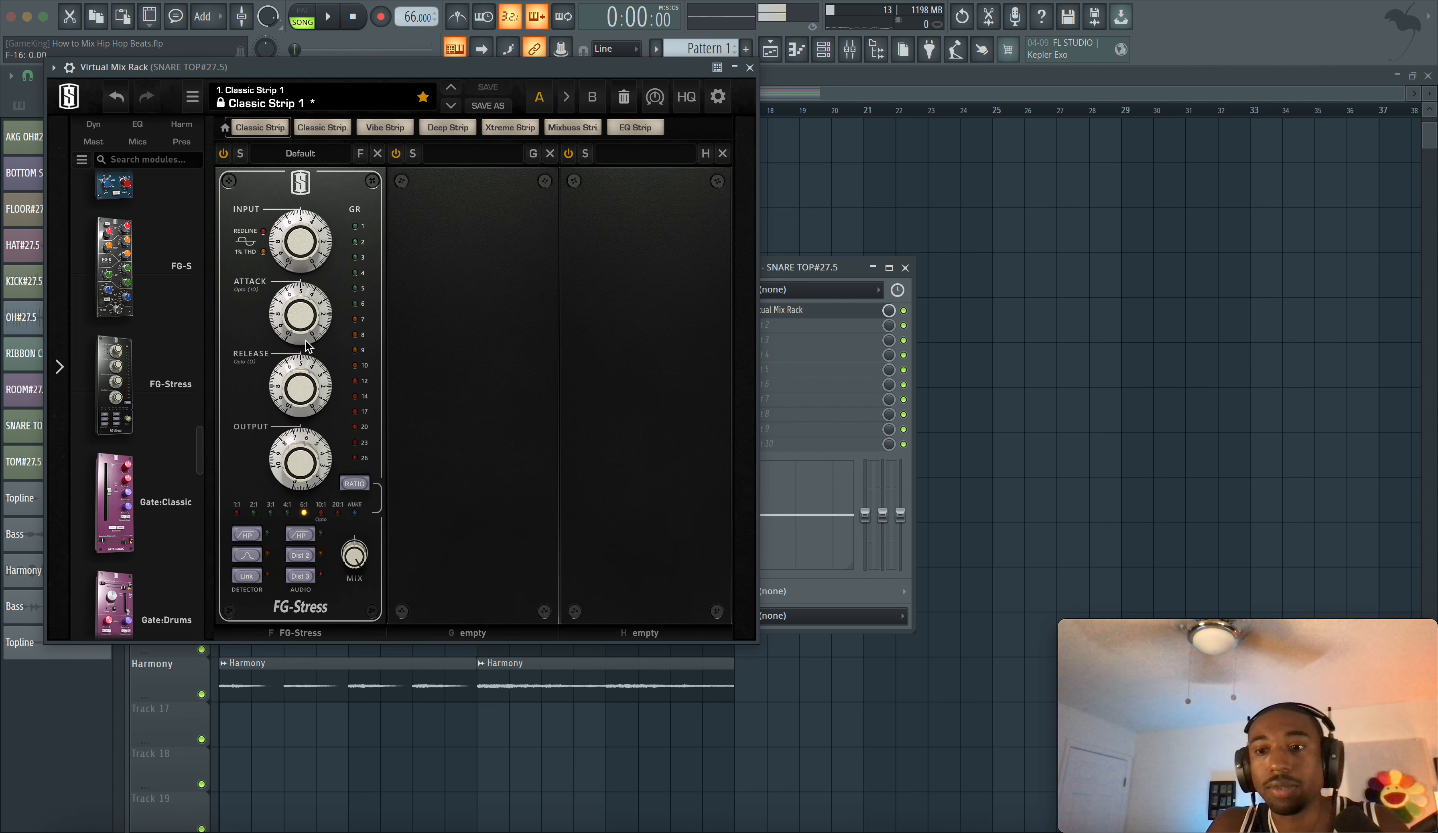
key("space")
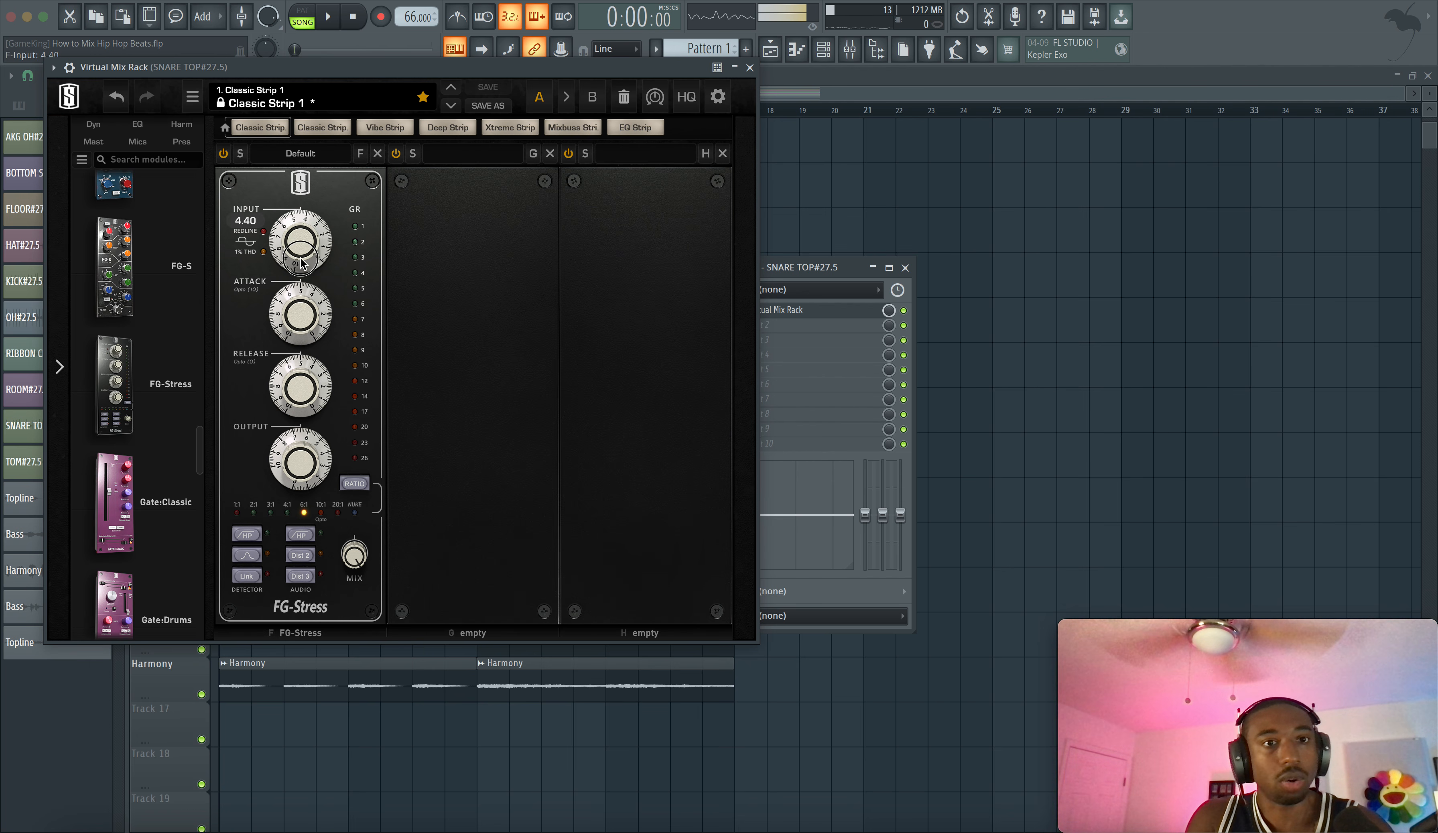
double_click(301, 262)
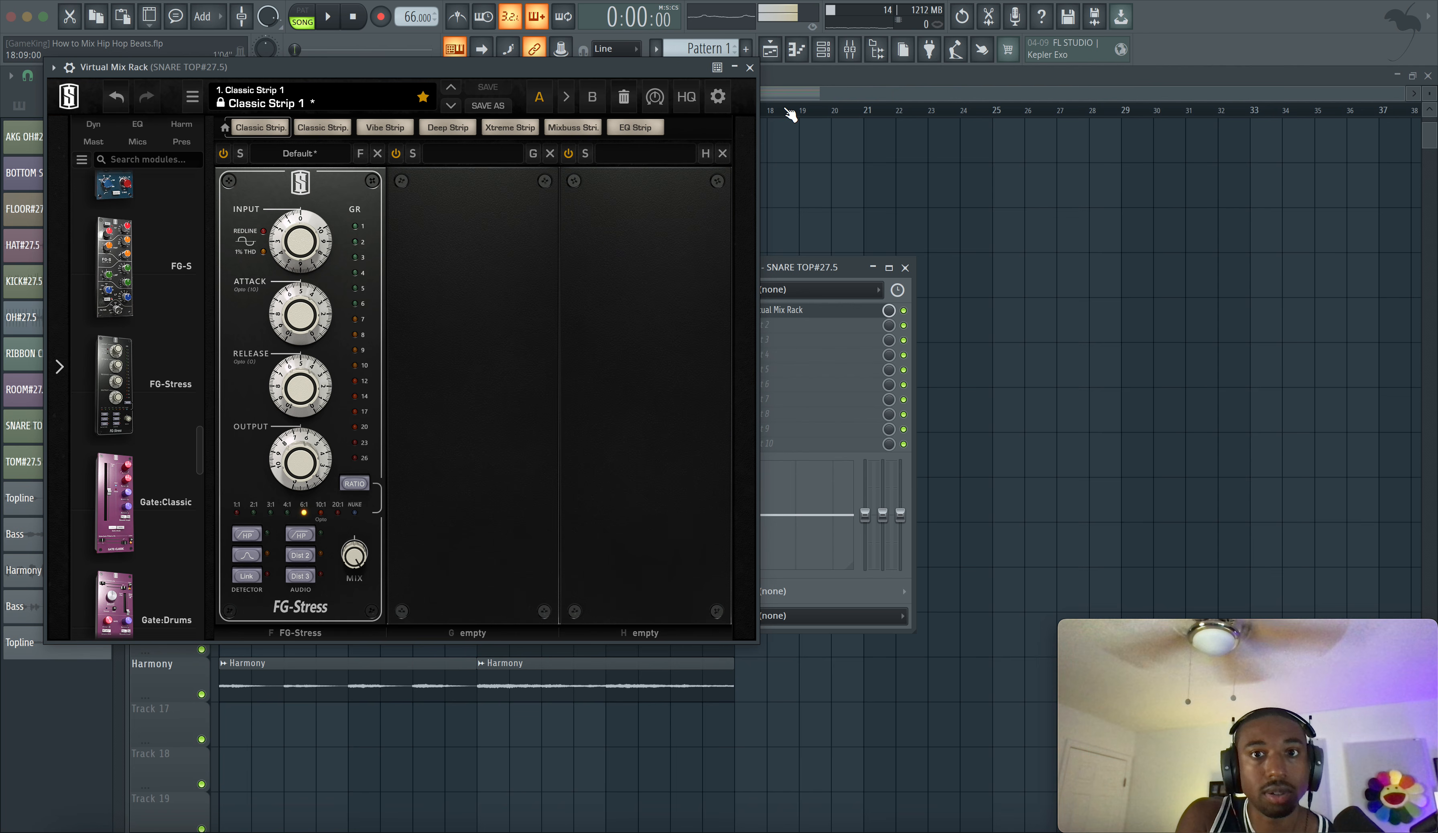
Listen to the song with the SNARE TOP#27.5 mixer track soloed, then unsolo it and stop playback.
left_click(750, 68)
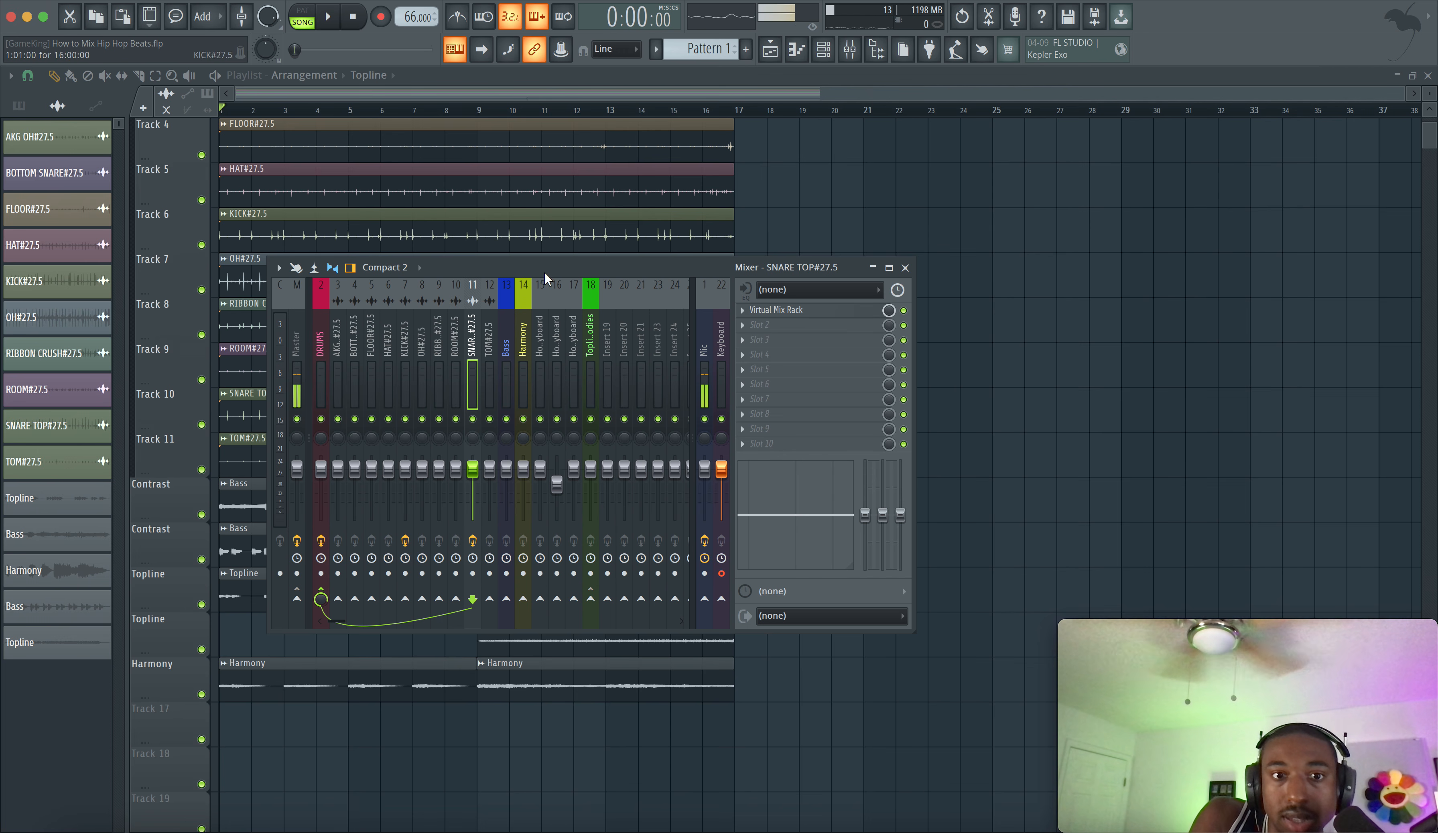
right_click(473, 421)
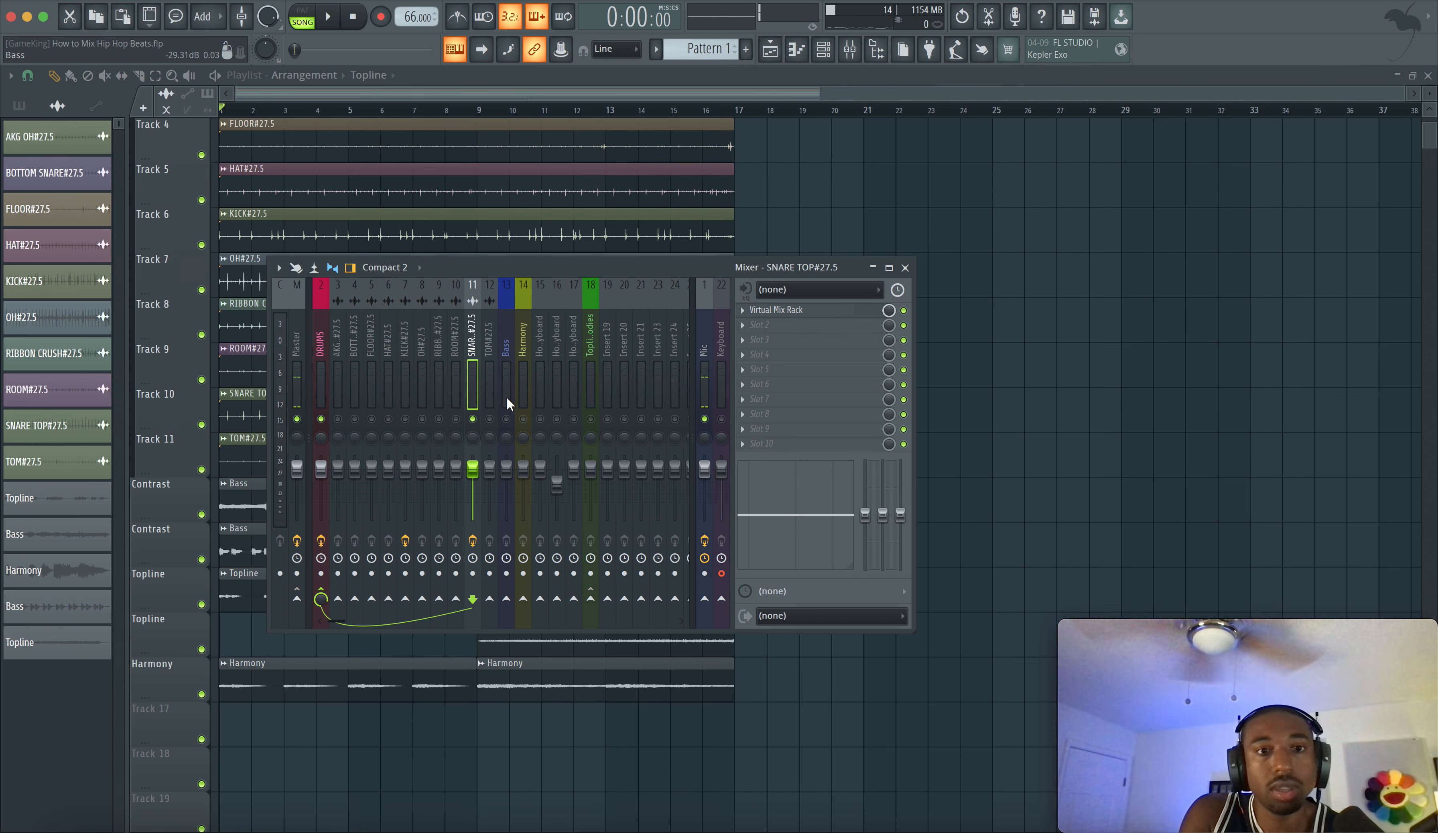
key("space")
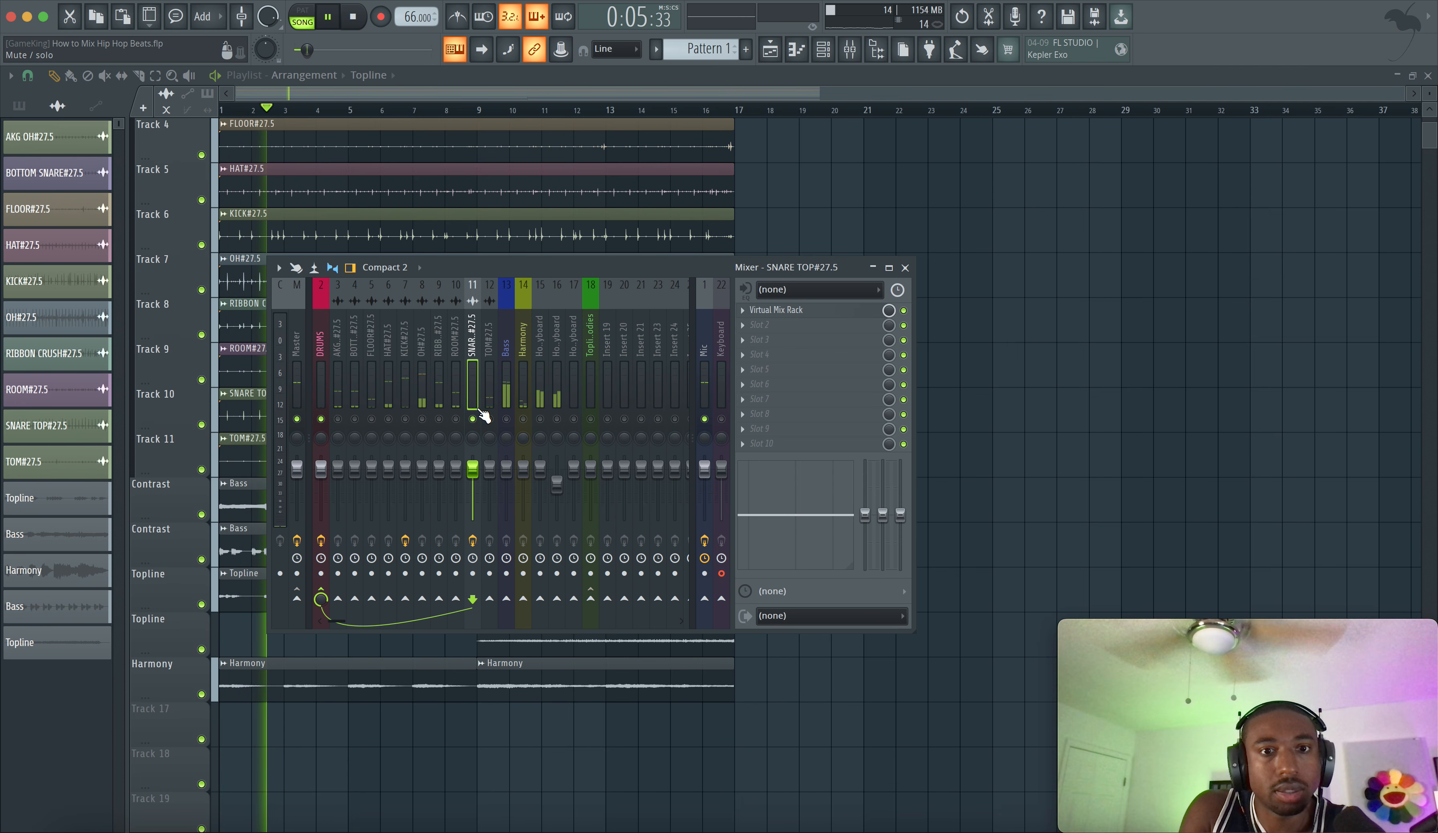
right_click(443, 418)
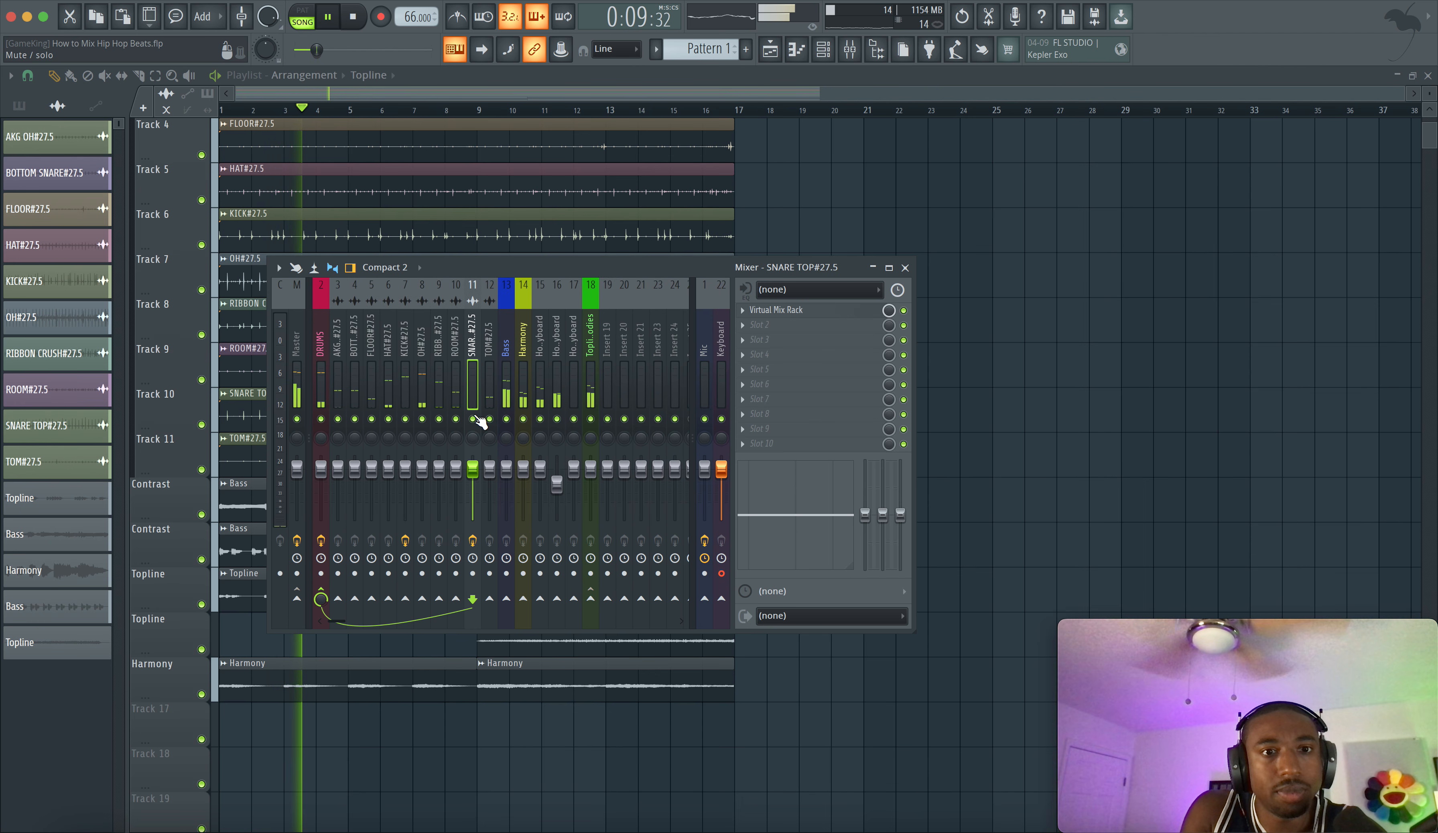
left_click(425, 389)
key("space")
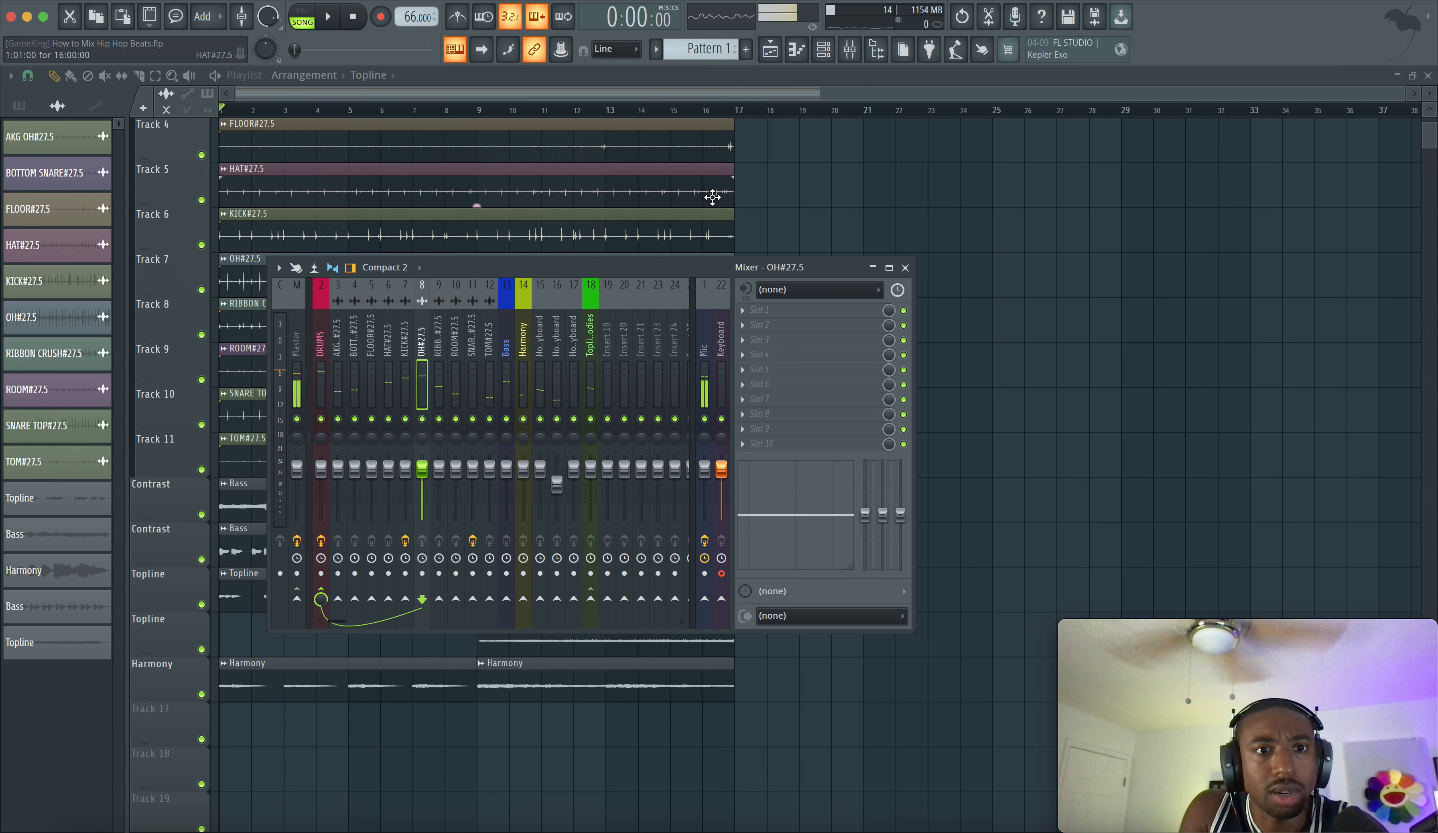
Open the SNARE TOP#27.5 audio clip's settings to check its mixer track, and bring the mixer back up.
key("F9")
double_click(266, 402)
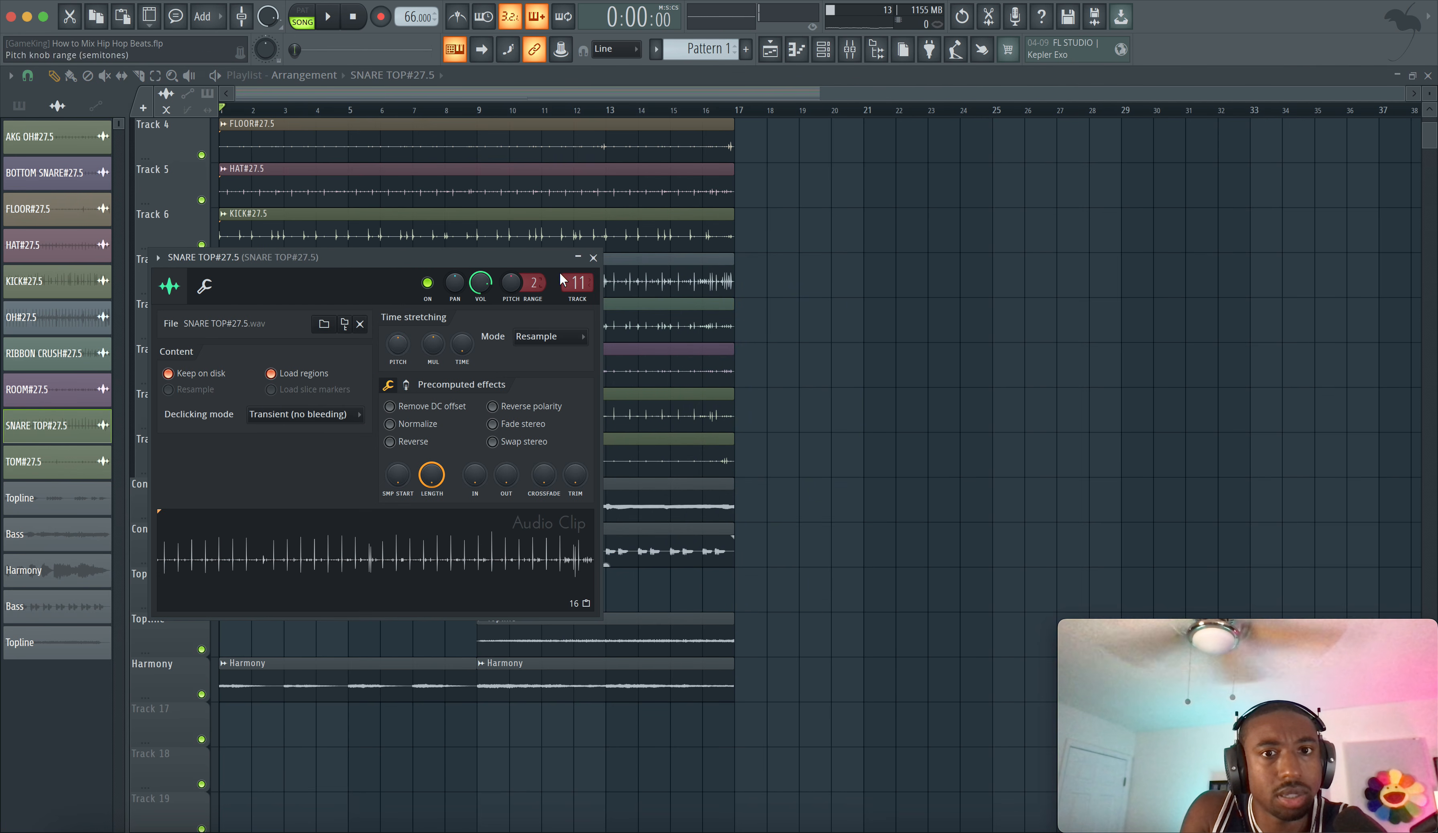
left_click(846, 54)
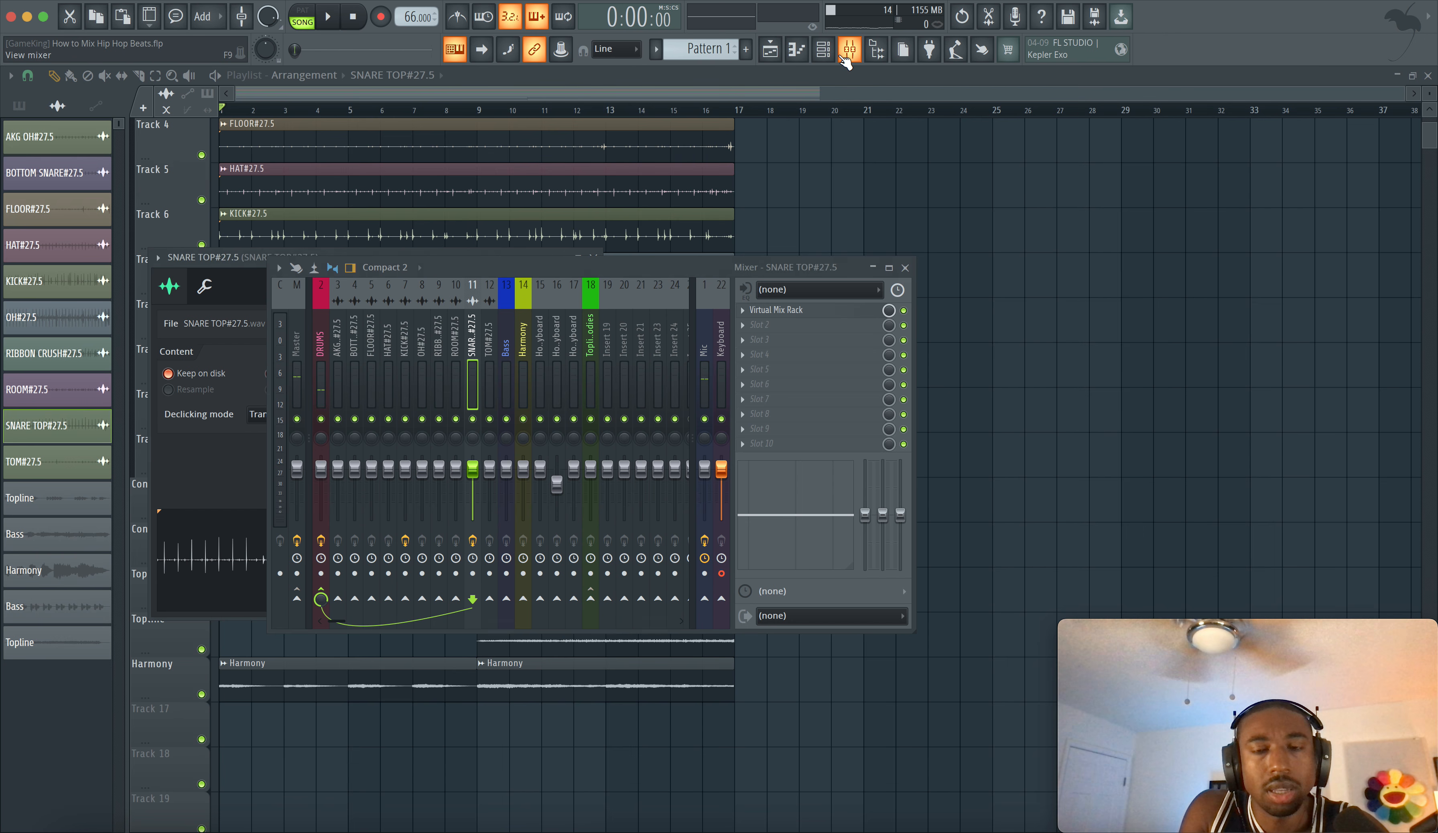
Compare the snare during playback with Virtual Mix Rack bypassed and enabled, leaving the effect enabled.
left_click(903, 310)
key("space")
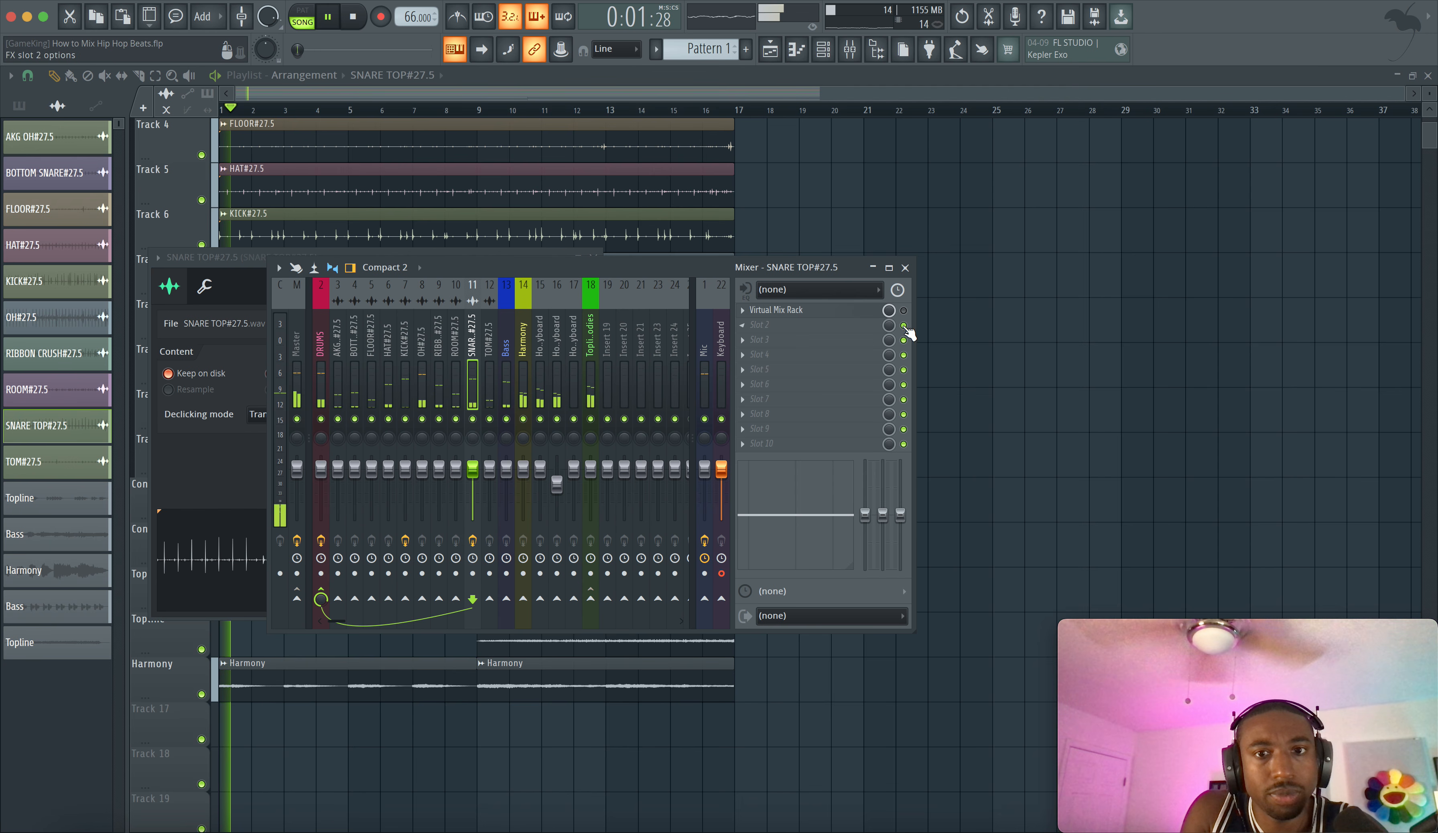
key("space")
left_click(841, 313)
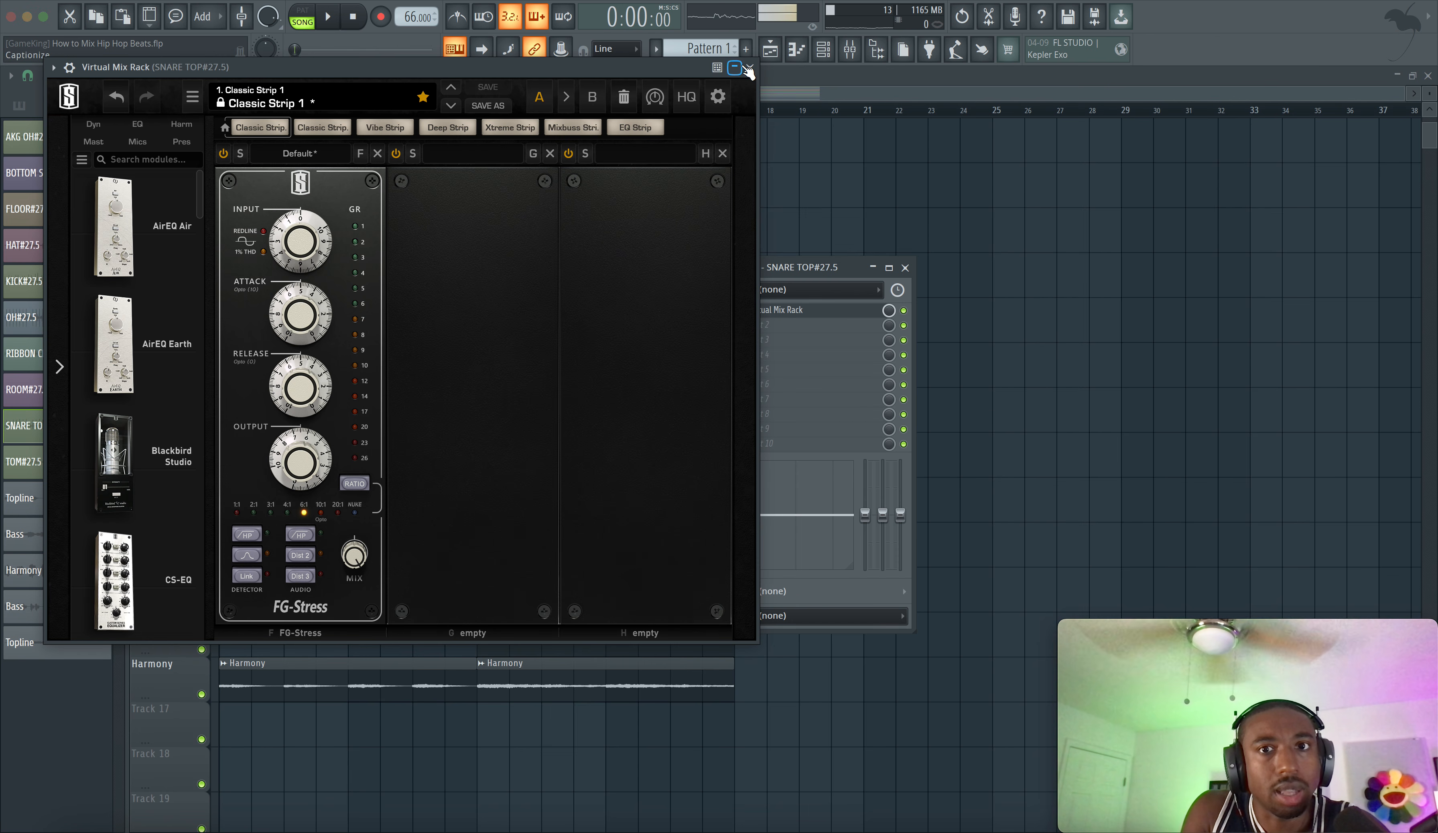
left_click(751, 69)
key("space")
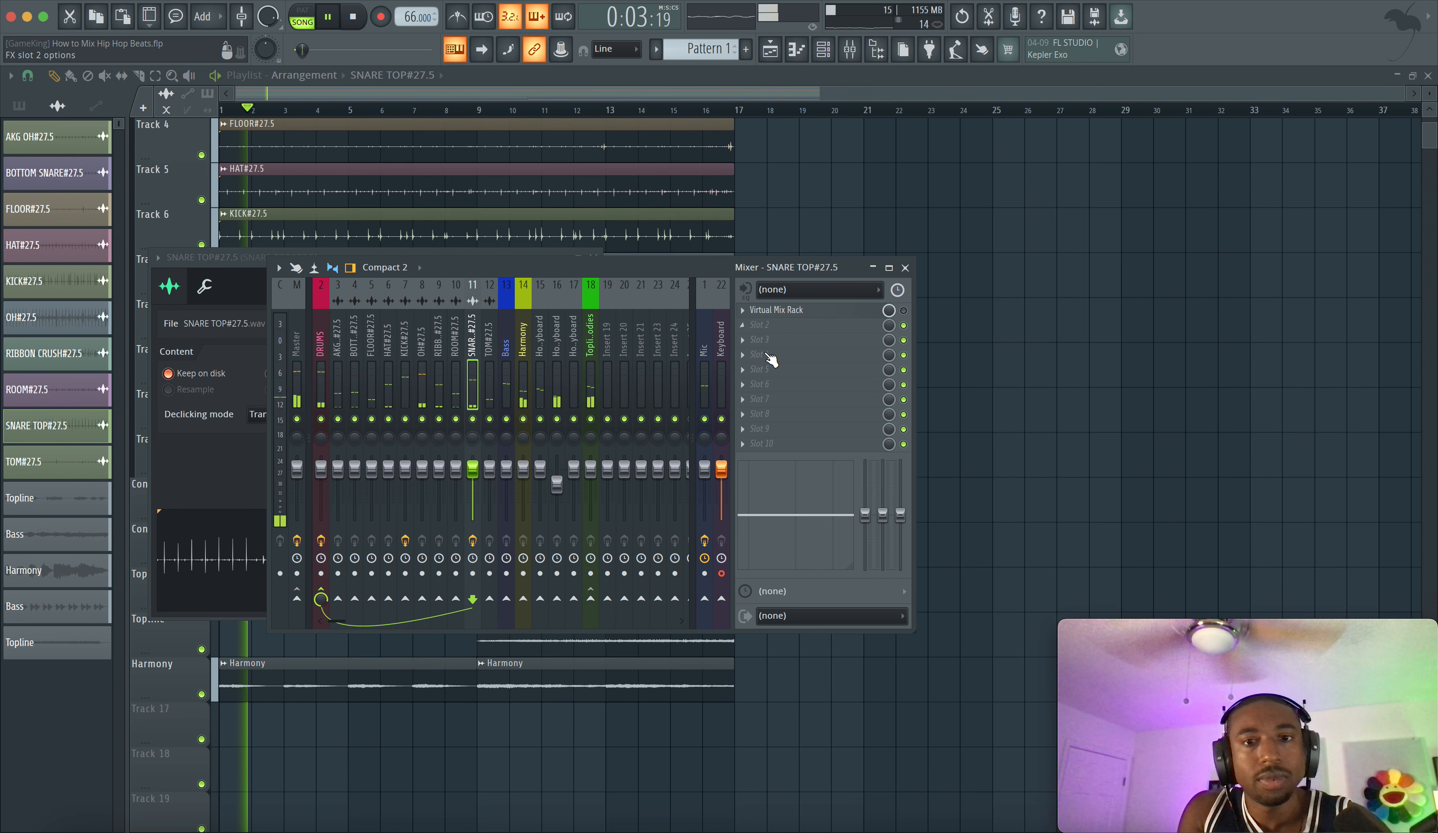
left_click(865, 312)
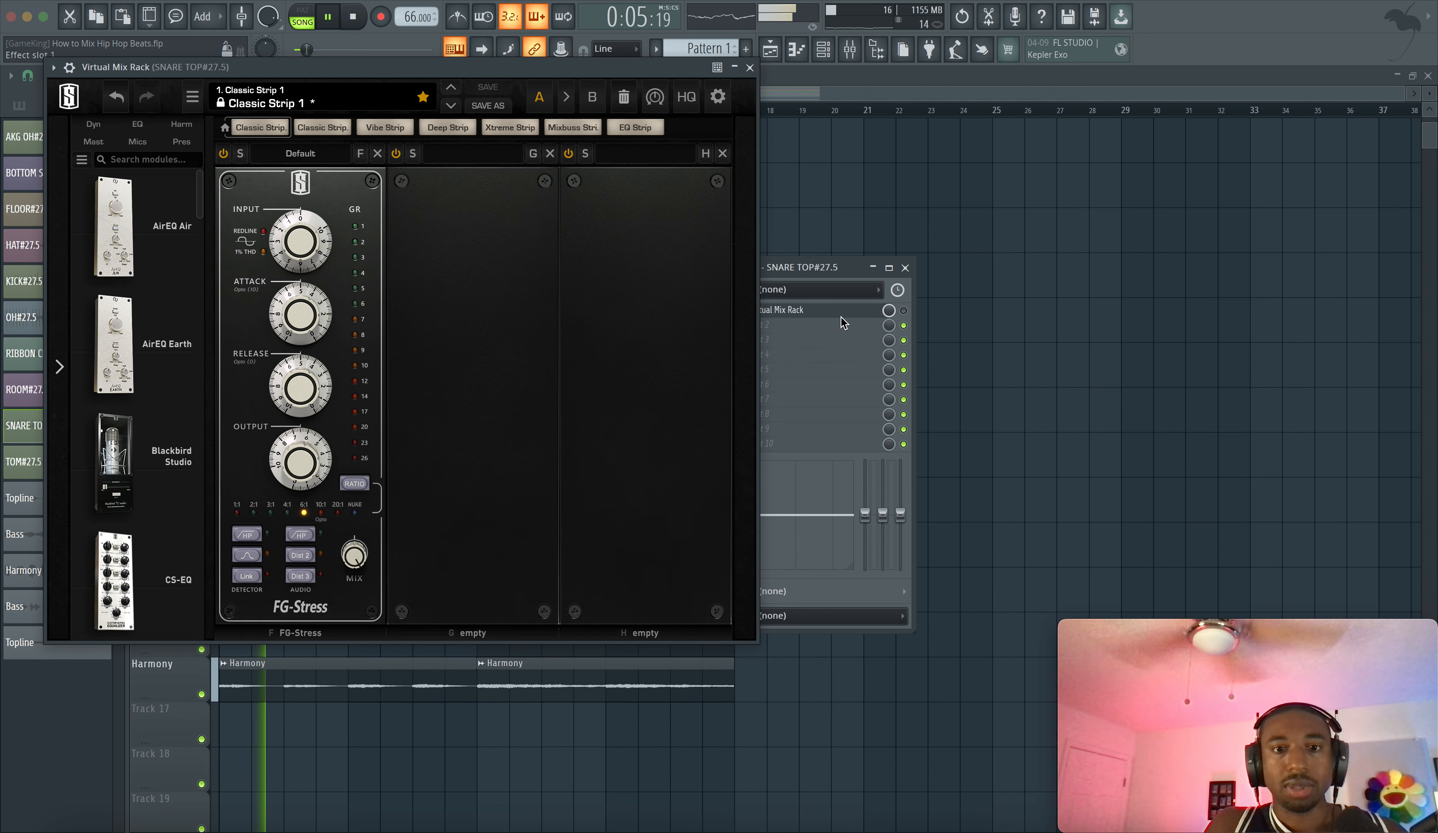
key("space")
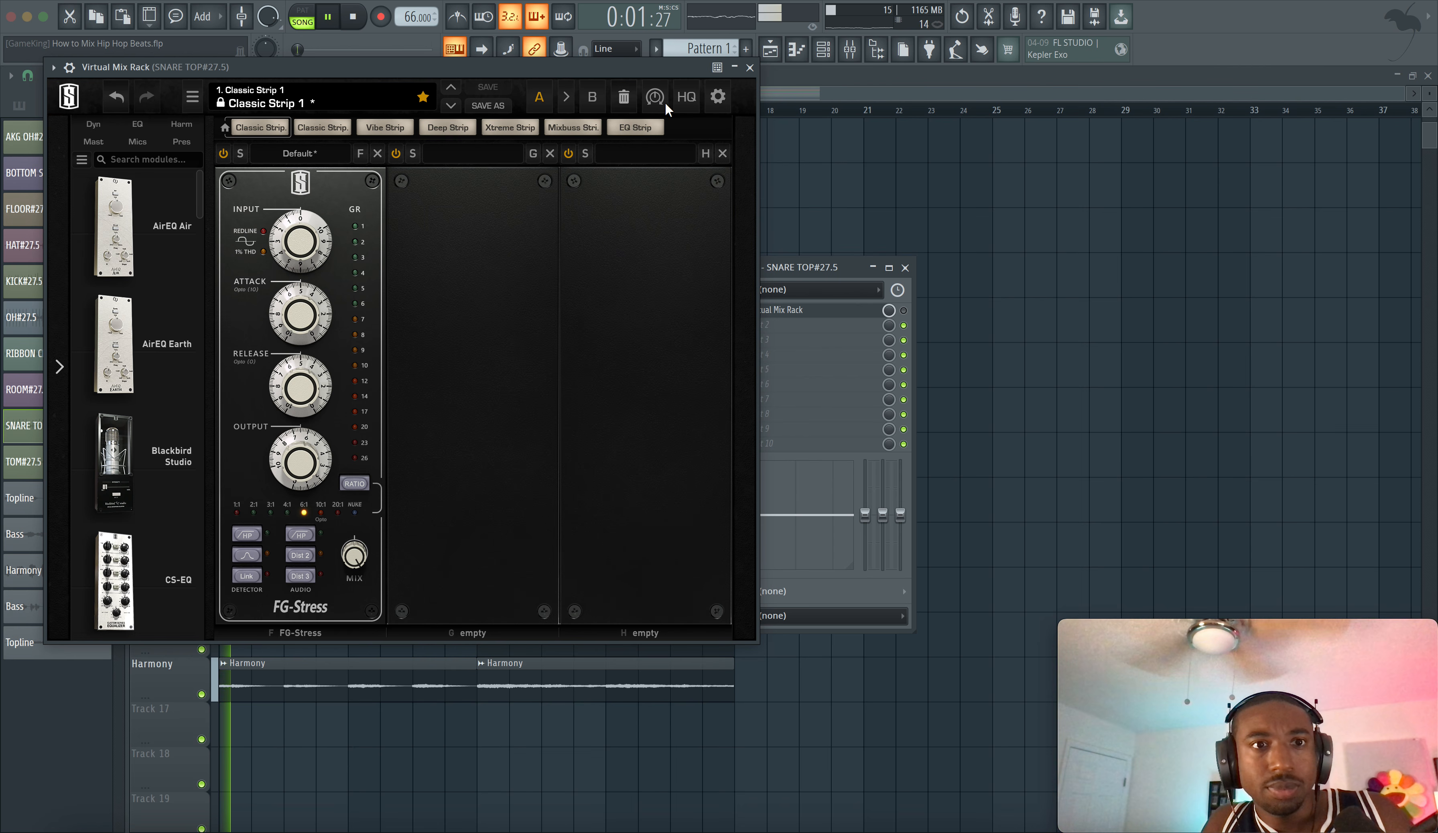
left_click(750, 68)
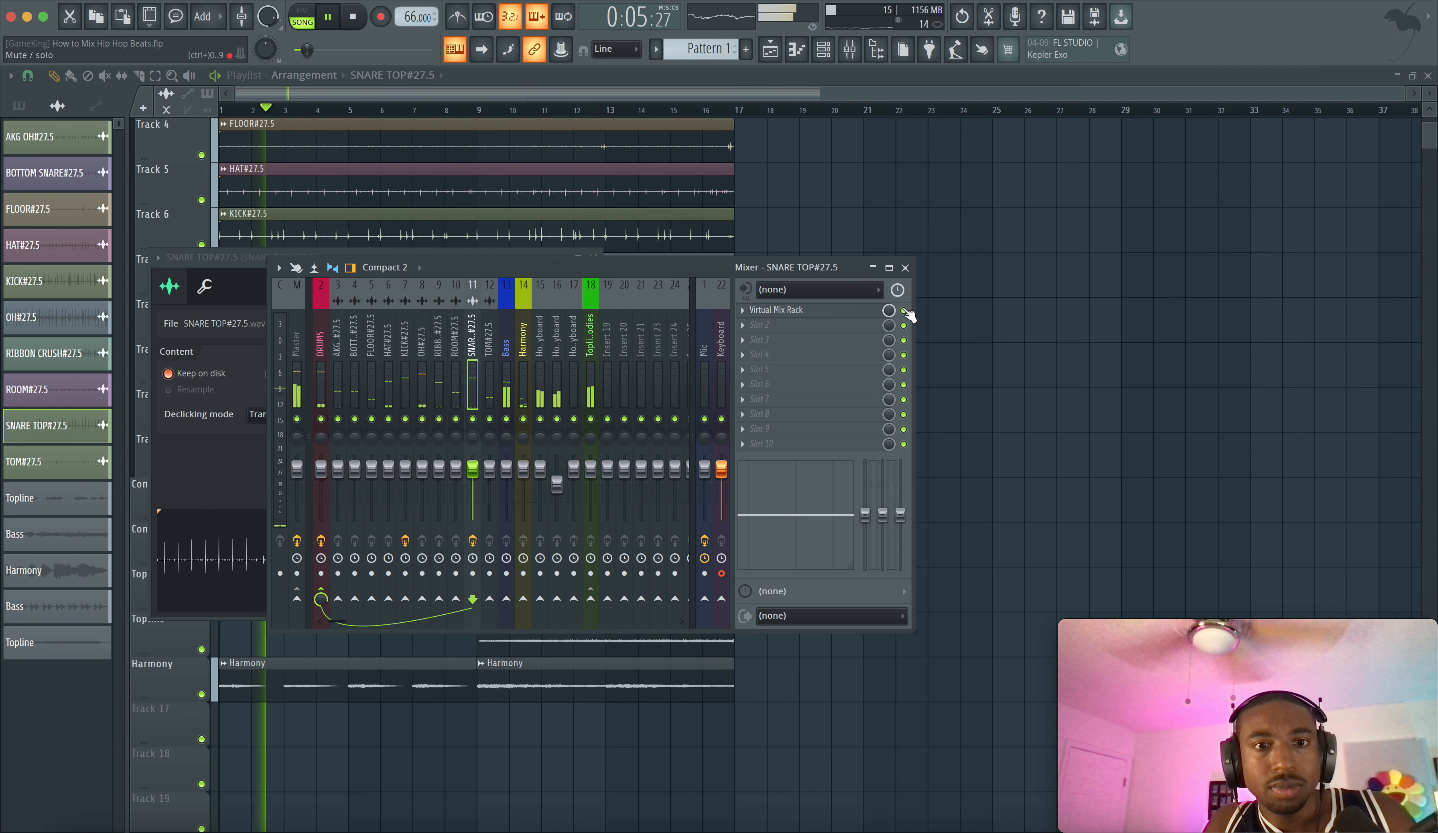
Mute the drum mixer tracks from ROOM#27.5 back to AKG OH#27.5 and turn up the FG-Stress Input during playback.
left_click_drag(456, 419, 346, 423)
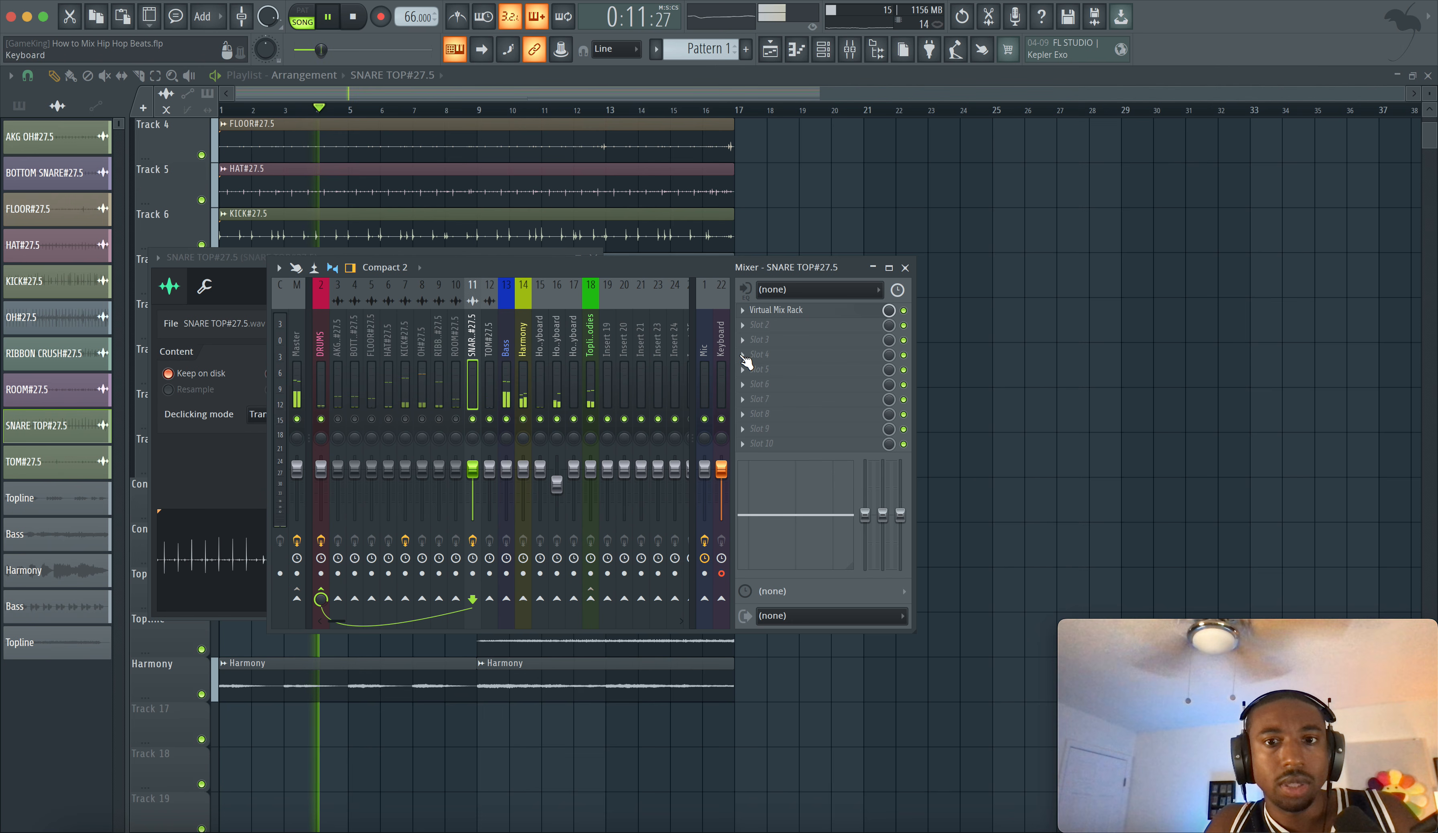
left_click(801, 310)
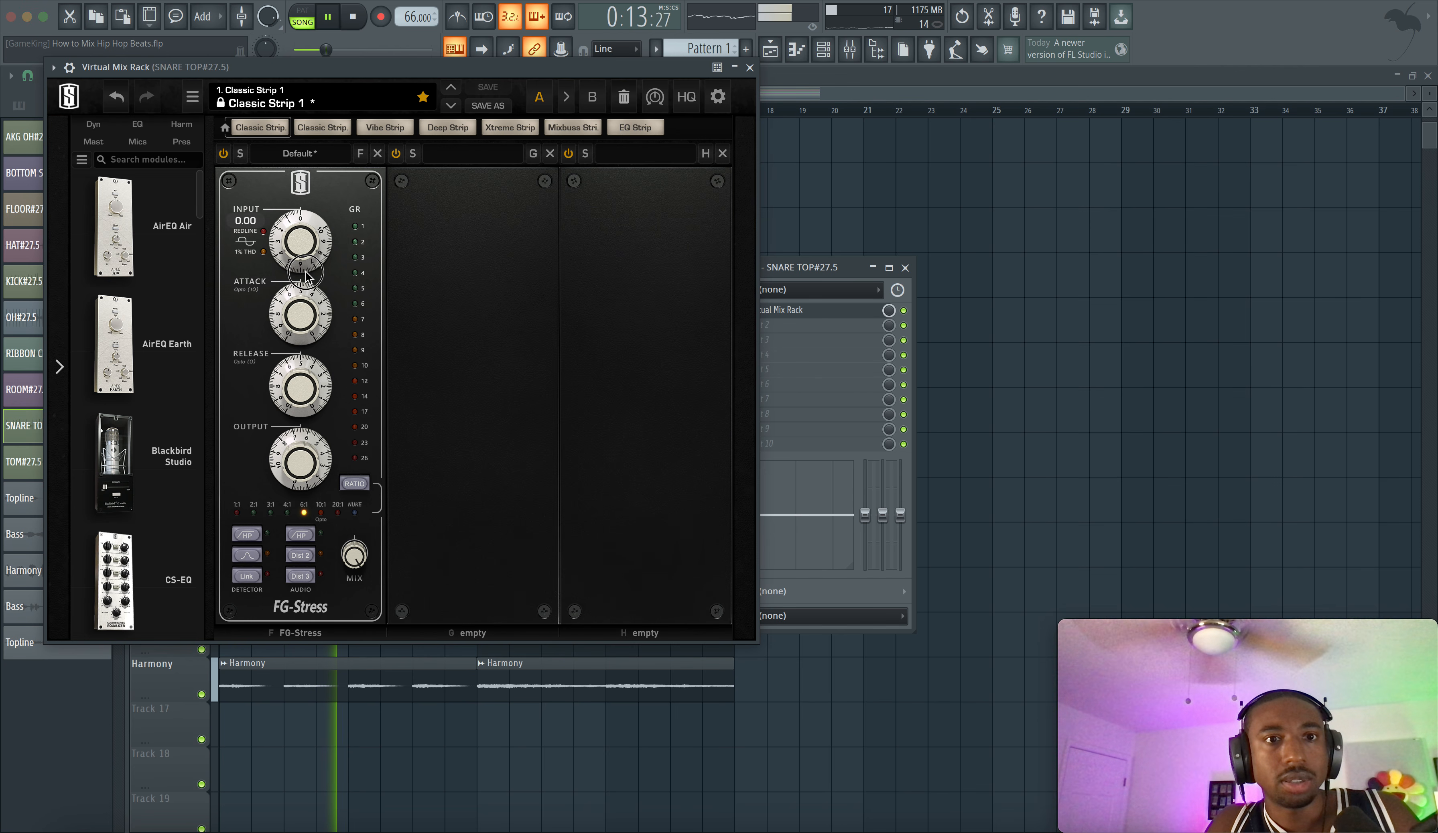
left_click_drag(306, 274, 309, 172)
key("space")
Load the Drum Buss preset in Virtual Mix Rack and play the song briefly with it.
left_click(348, 105)
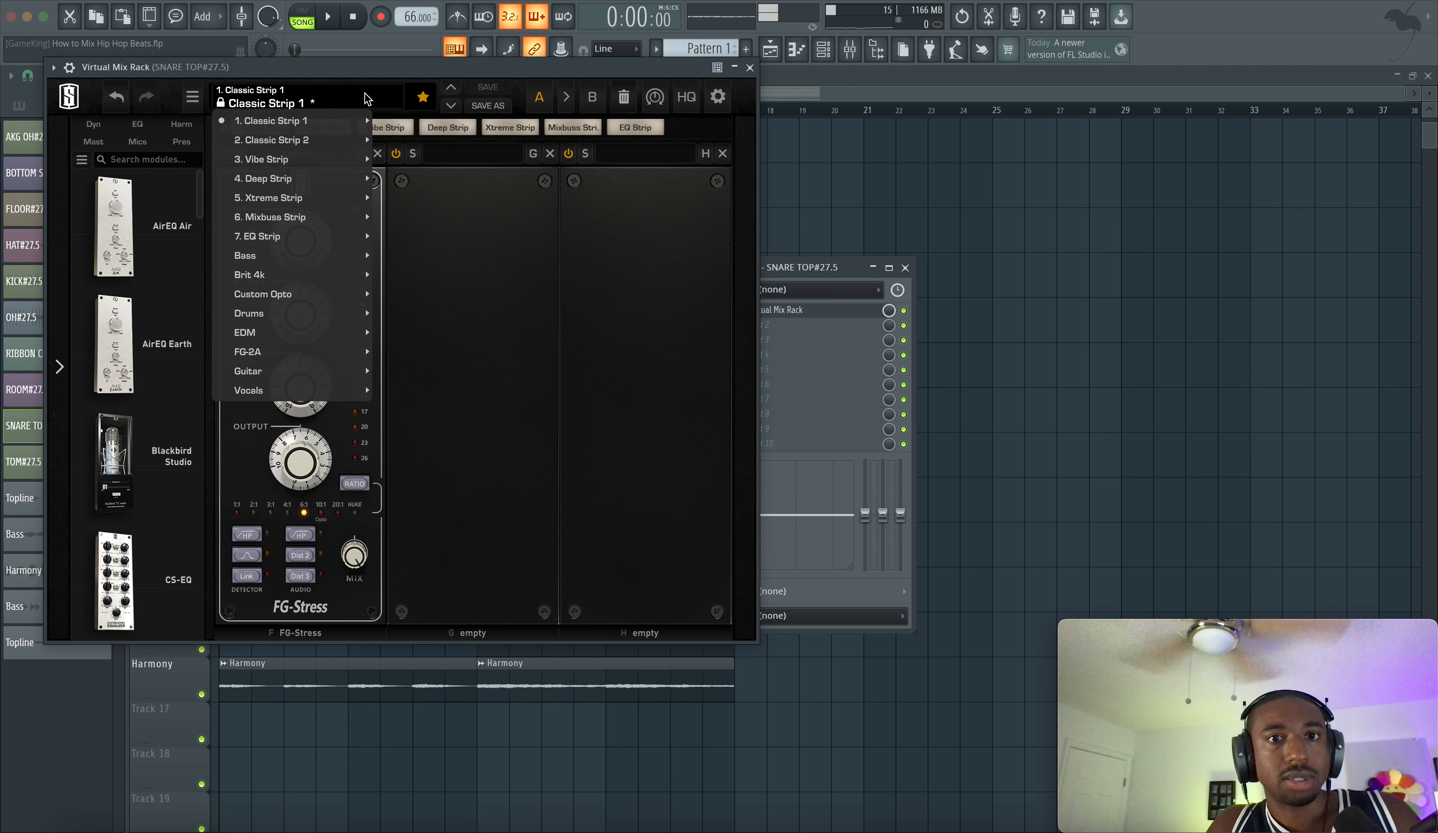
left_click(451, 106)
left_click(450, 106)
left_click(450, 106)
key("space")
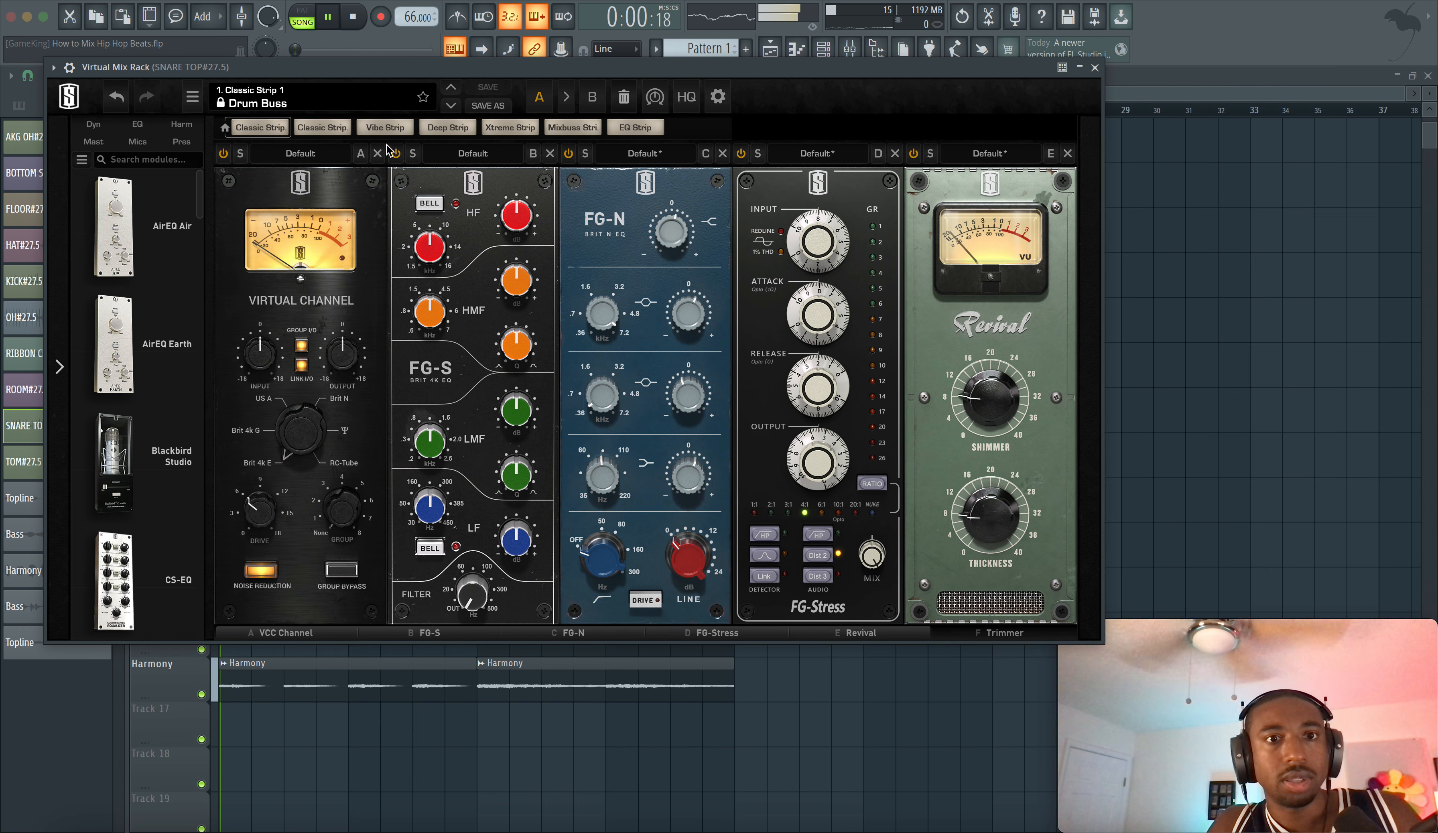
key("space")
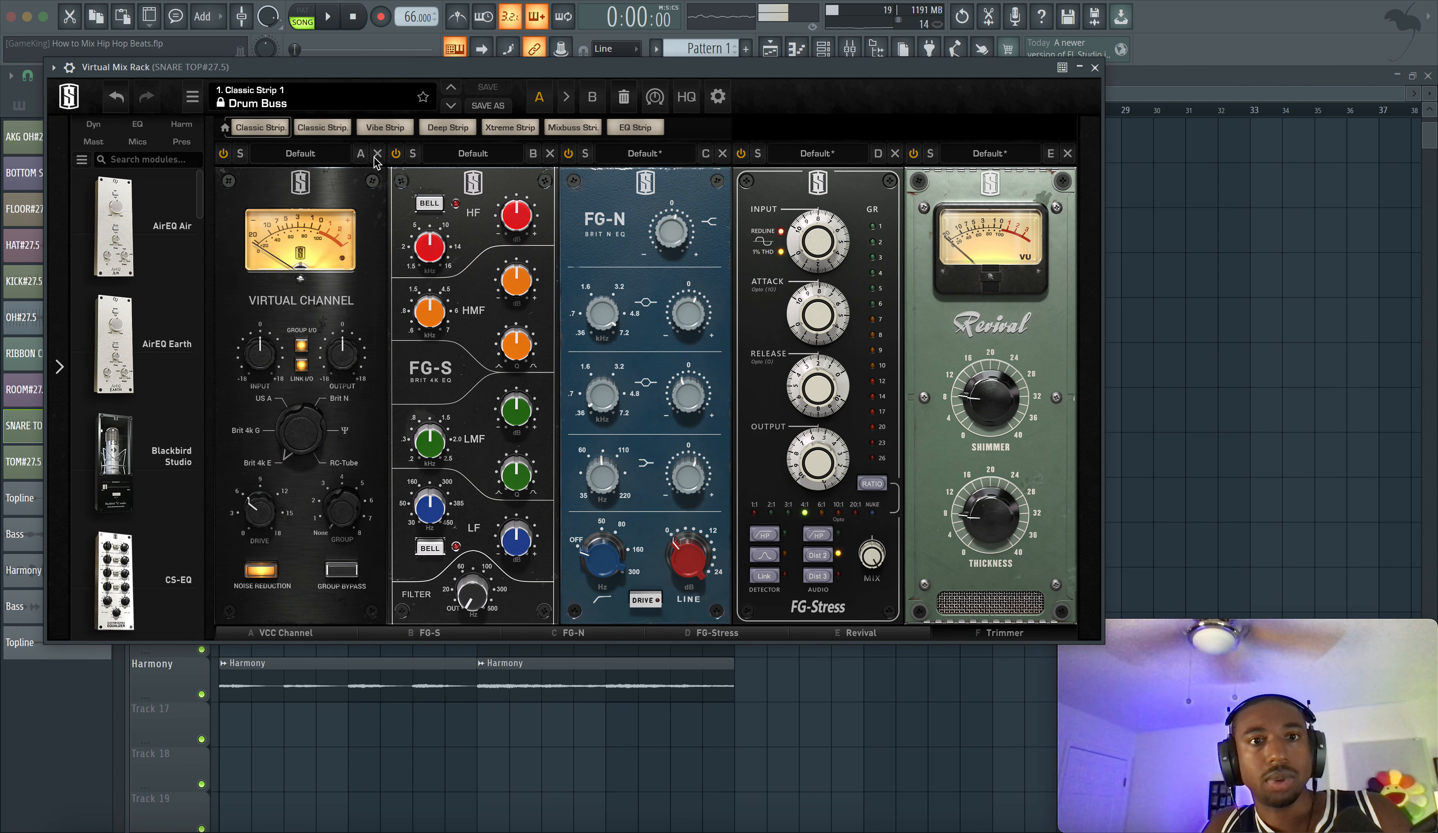
Remove all the Drum Buss preset's modules so the snare's Virtual Mix Rack is empty.
left_click(377, 153)
left_click(378, 154)
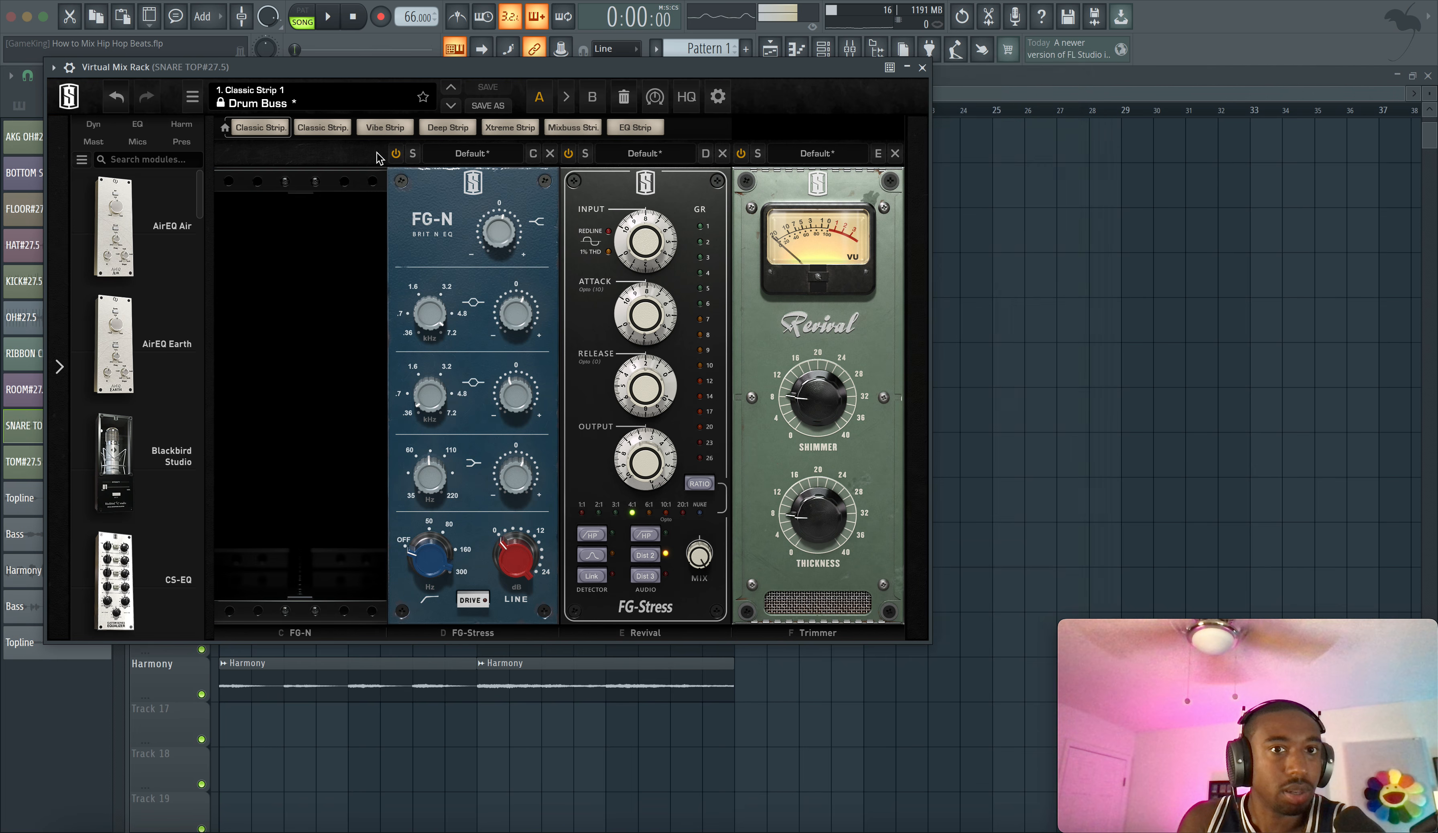
left_click(378, 154)
left_click(378, 154)
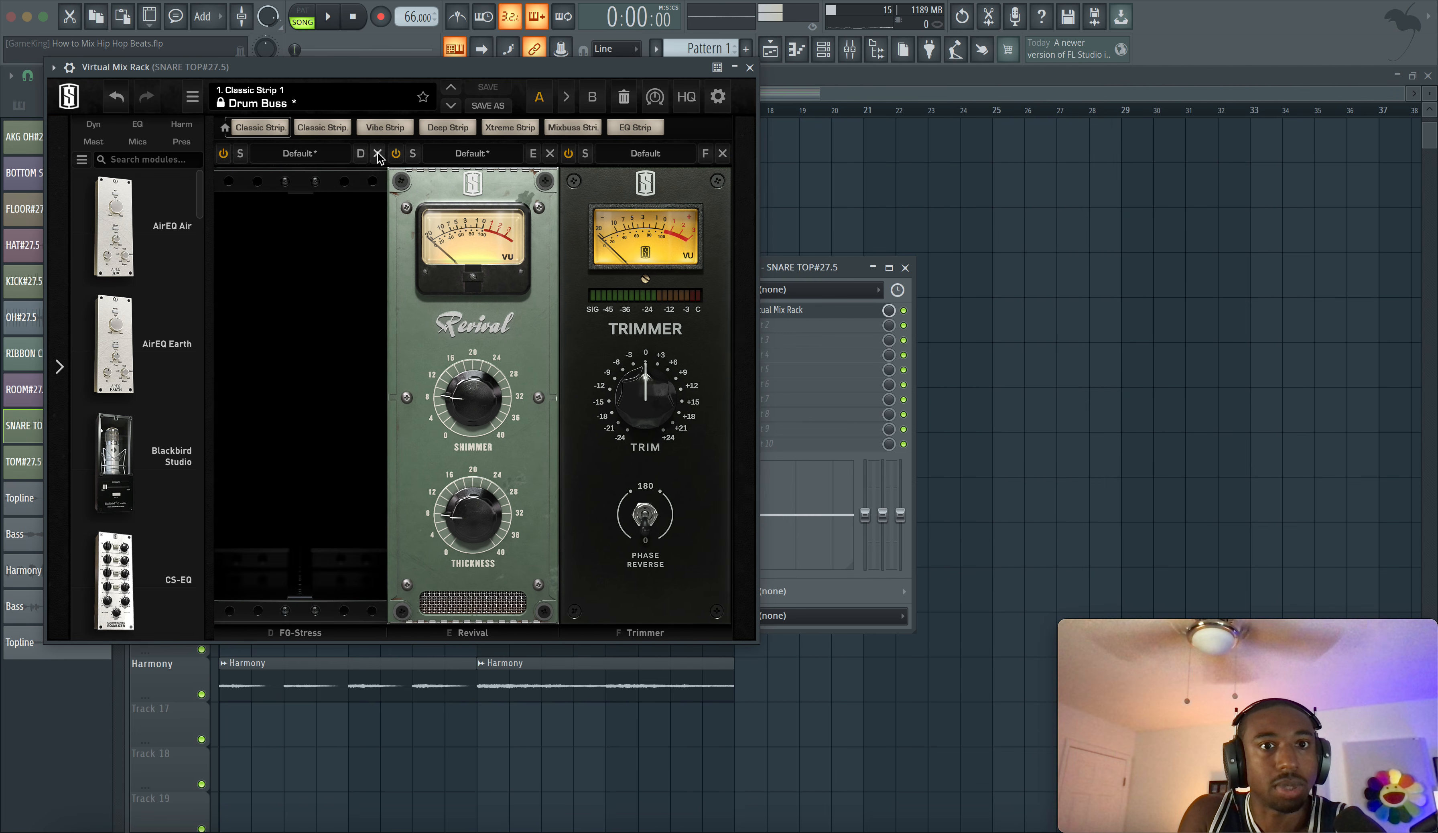
left_click(378, 154)
left_click(377, 154)
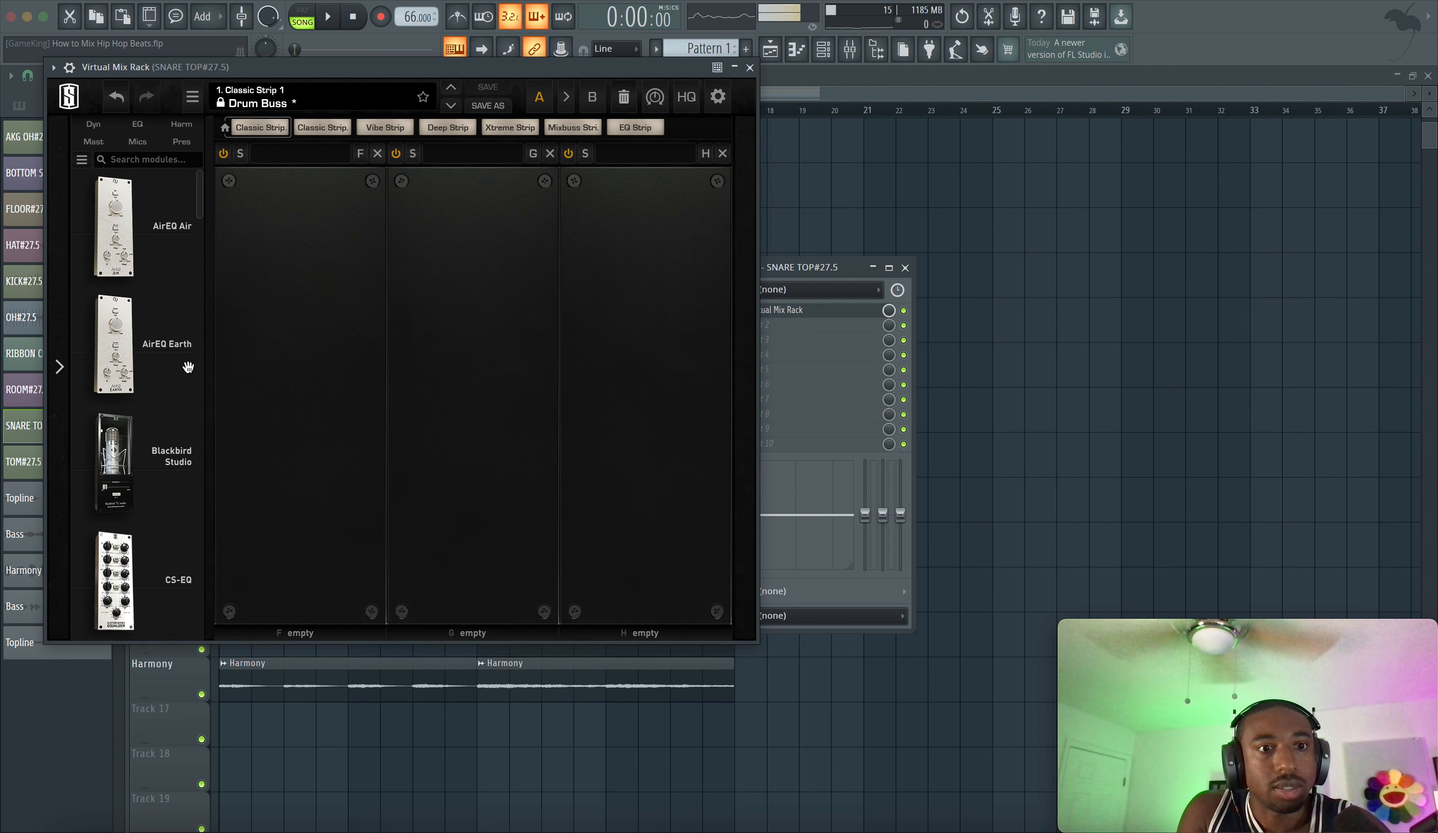
Add an FG-Stress module to the first empty slot of the snare's rack and start and stop playback.
scroll(157, 445, "down", 10)
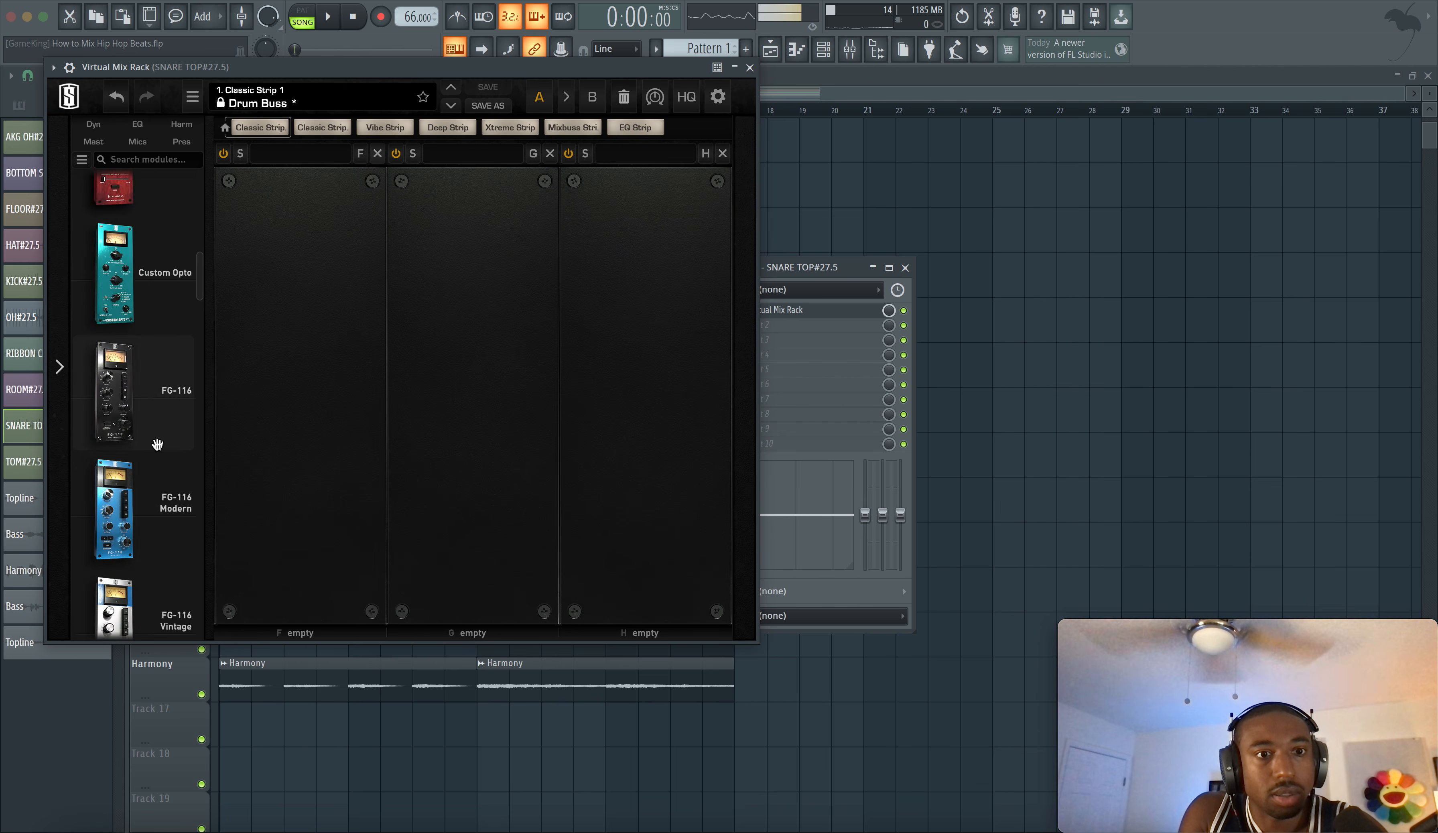
scroll(157, 444, "down", 10)
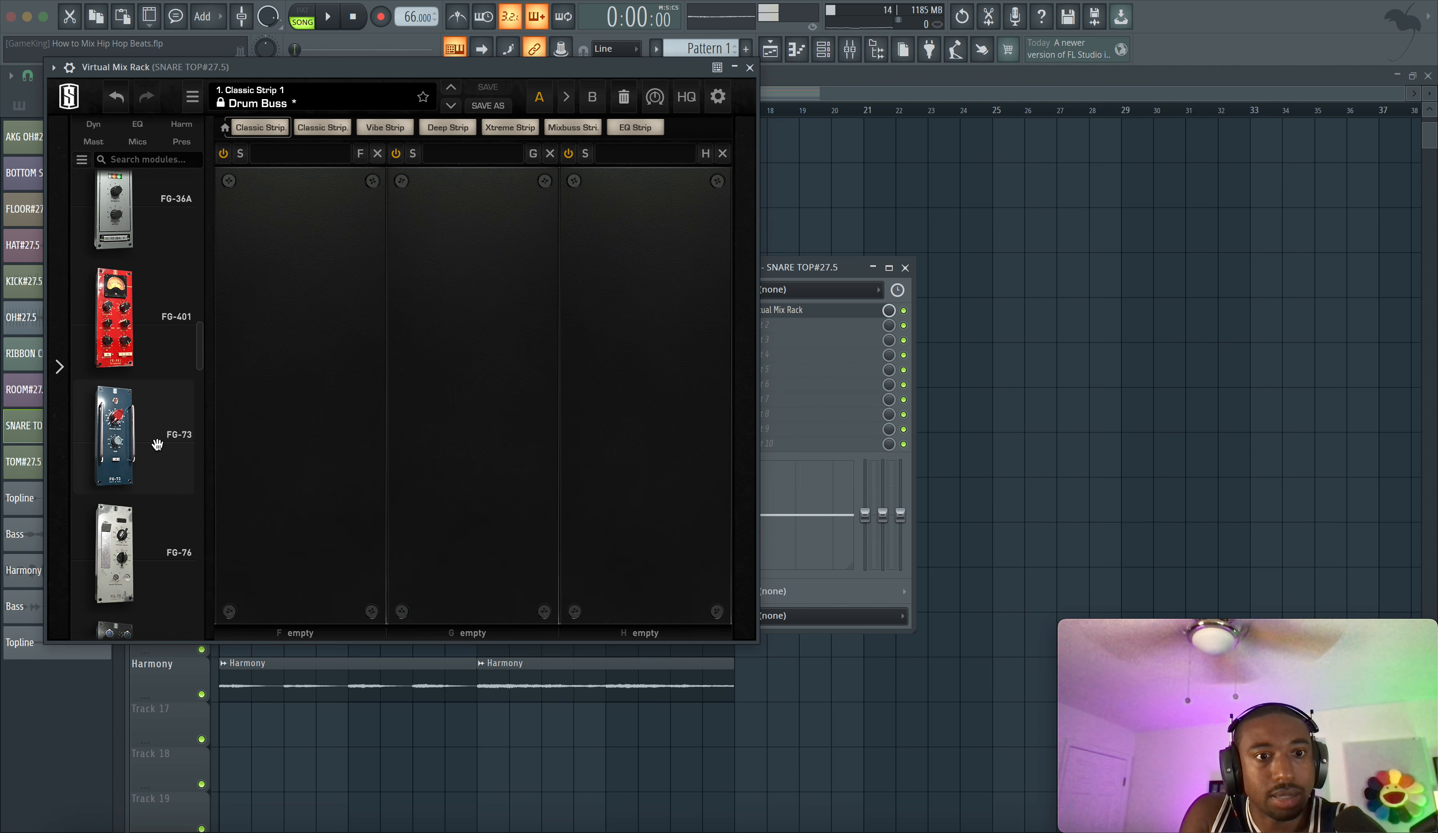
scroll(157, 445, "down", 2)
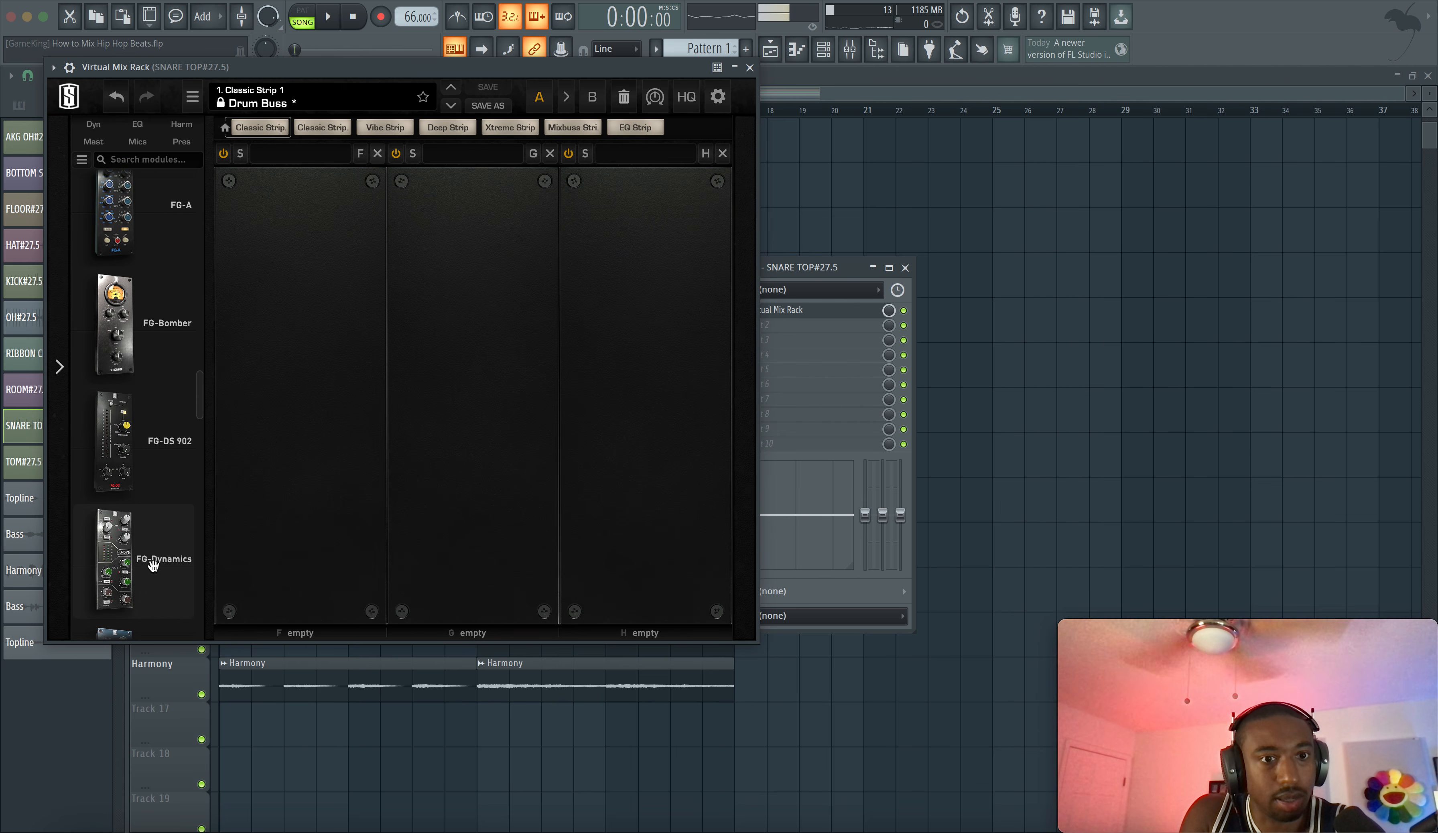
scroll(153, 565, "down", 6)
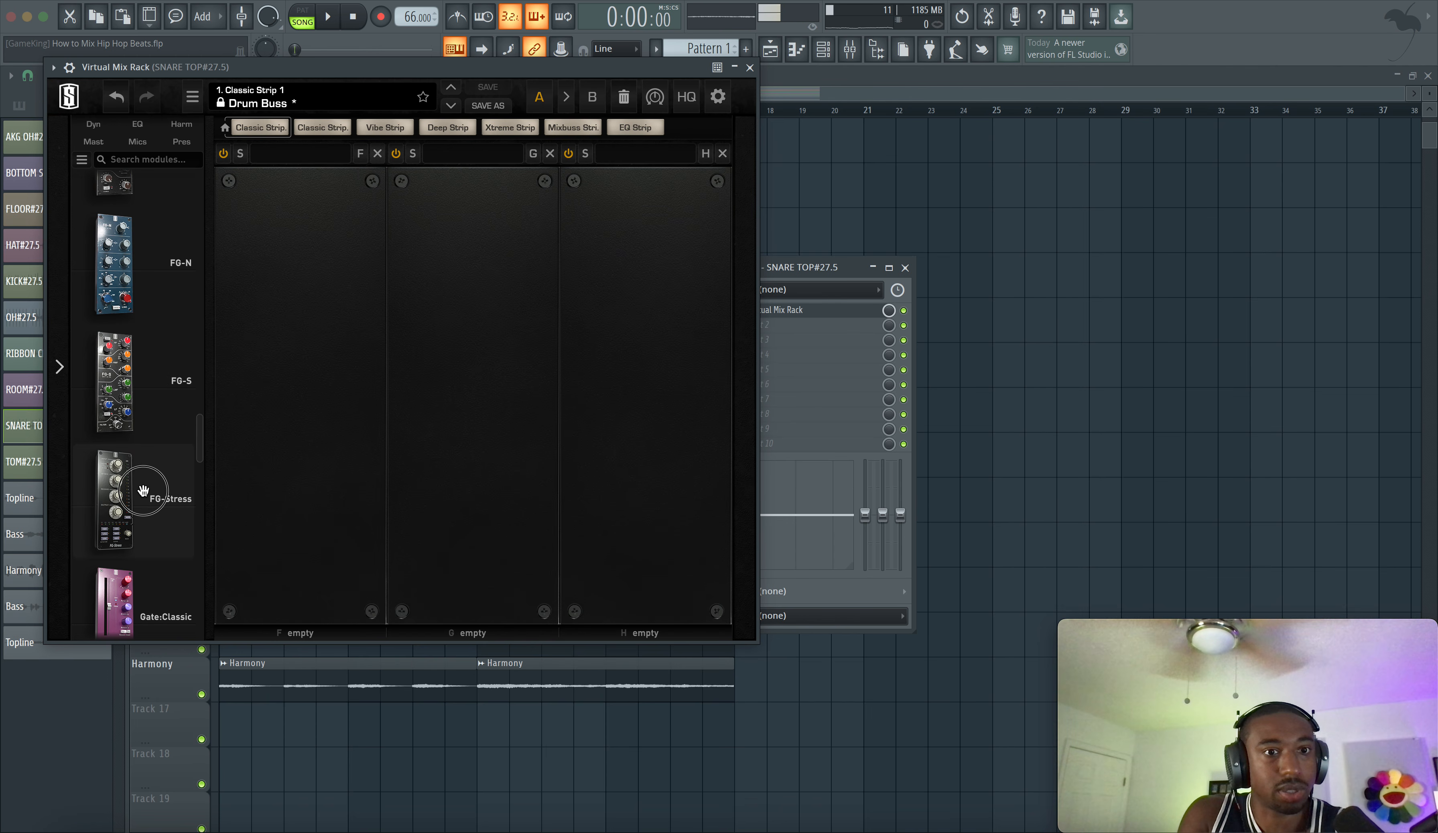
left_click_drag(143, 490, 366, 356)
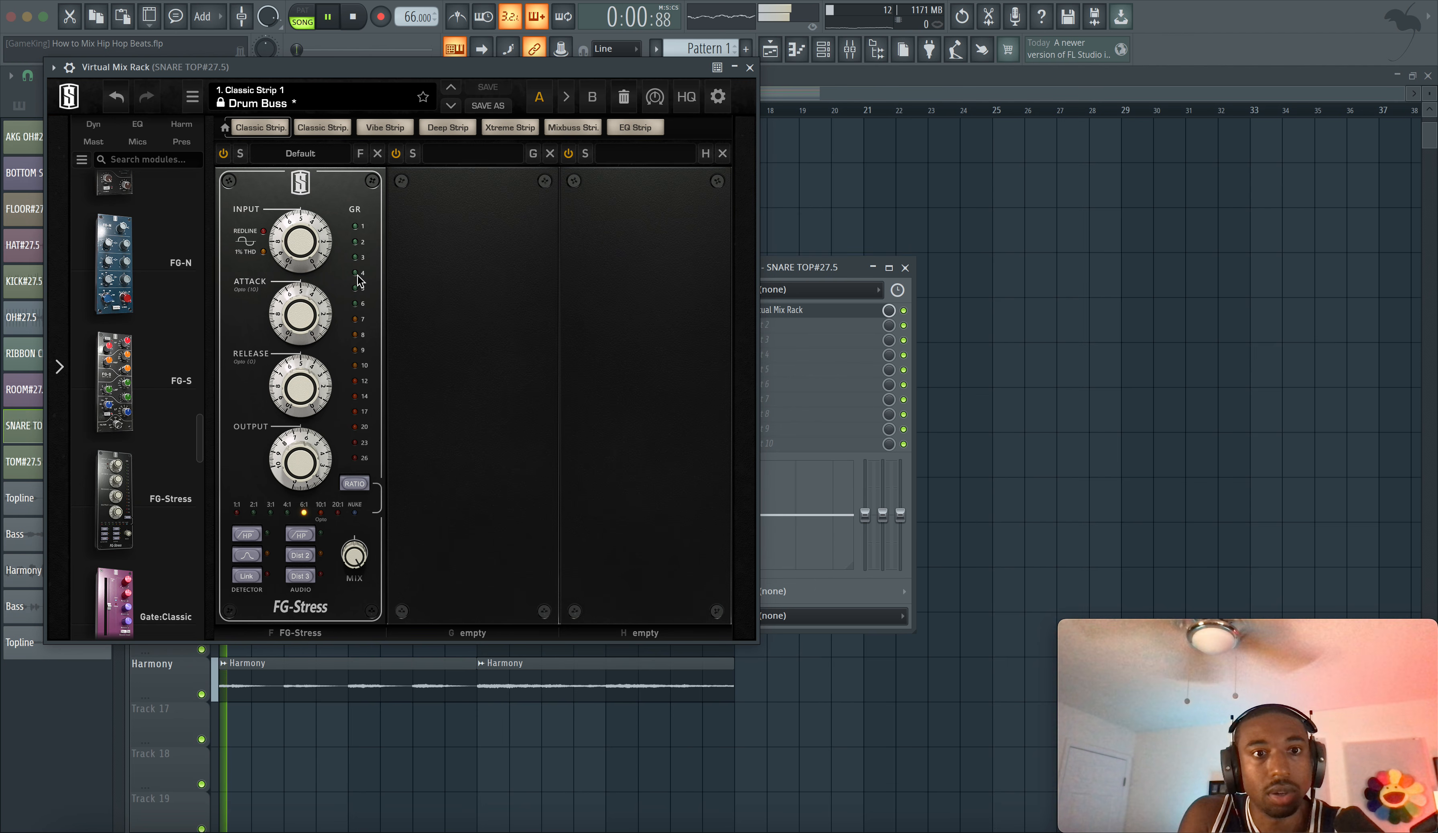
key("space")
Try the FG-Stress Input at 5.60, reset it to default, and turn the Attack fully down.
mouse_move(311, 235)
left_mouse_down()
mouse_move(302, 316)
mouse_move(313, 235)
left_mouse_up()
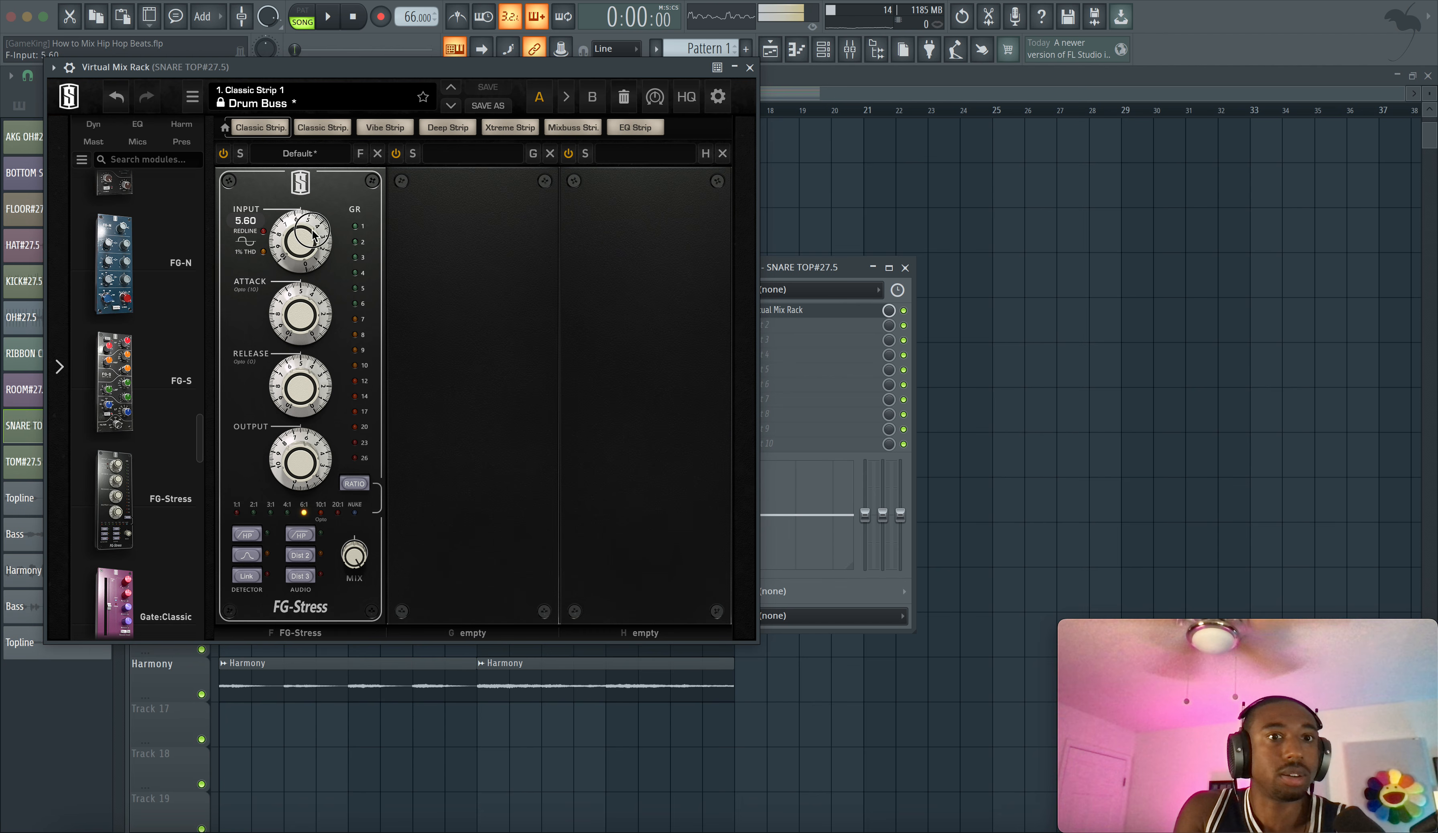
double_click(307, 232)
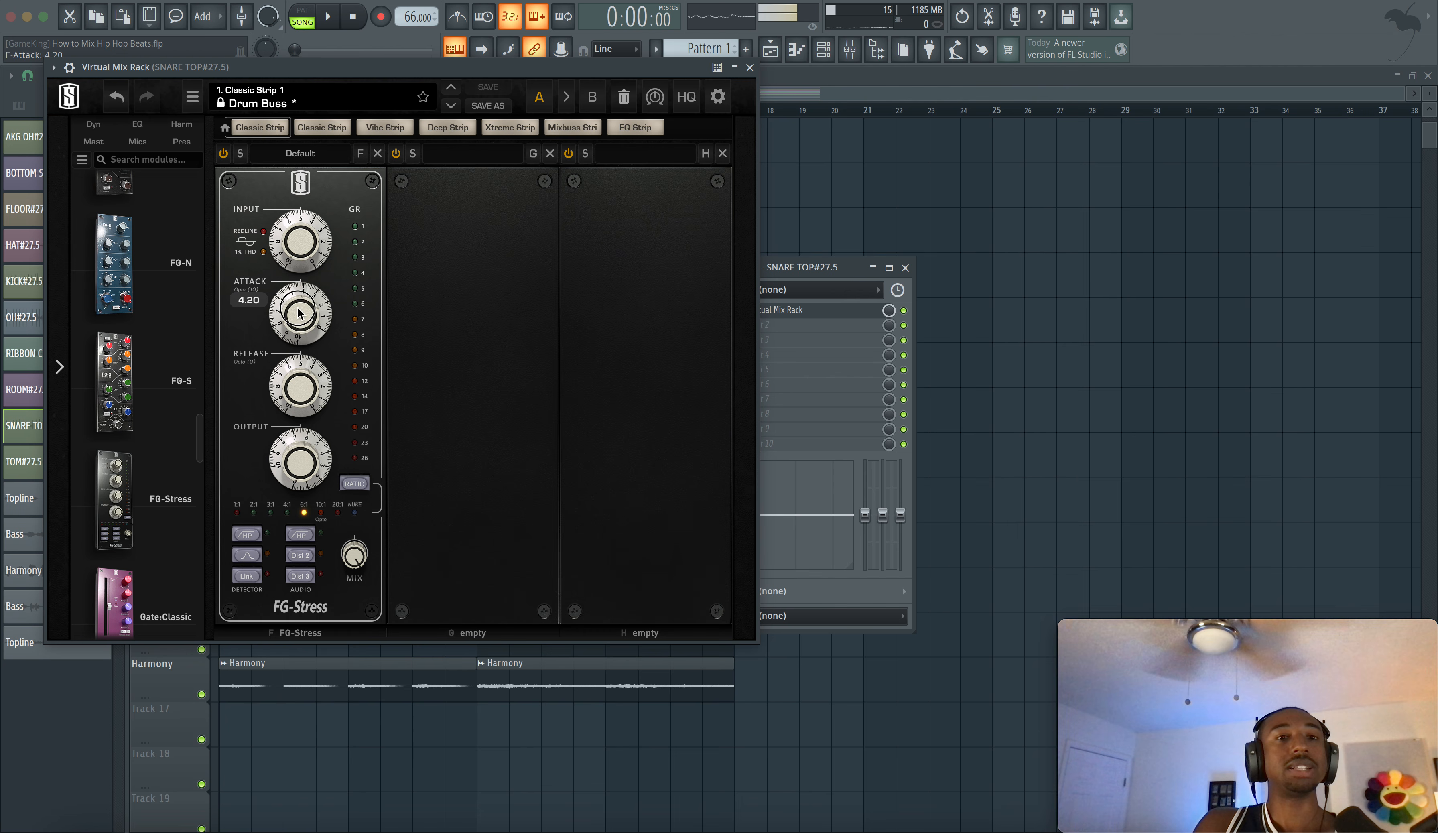
left_click_drag(298, 312, 301, 364)
key("space")
key("space")
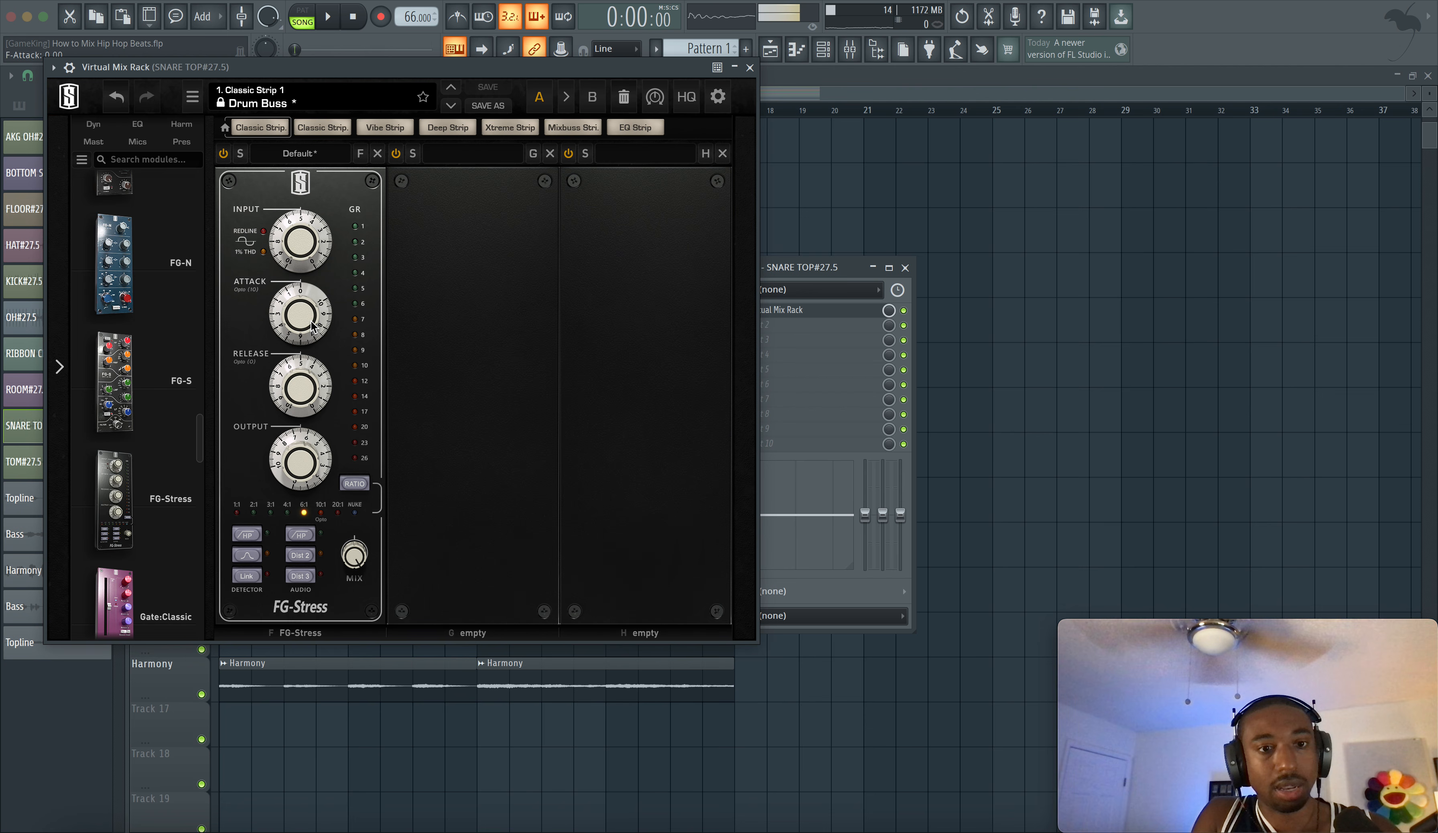
Raise the FG-Stress Input to 8.60 and the Output to 7.80 while auditioning the snare.
key("space")
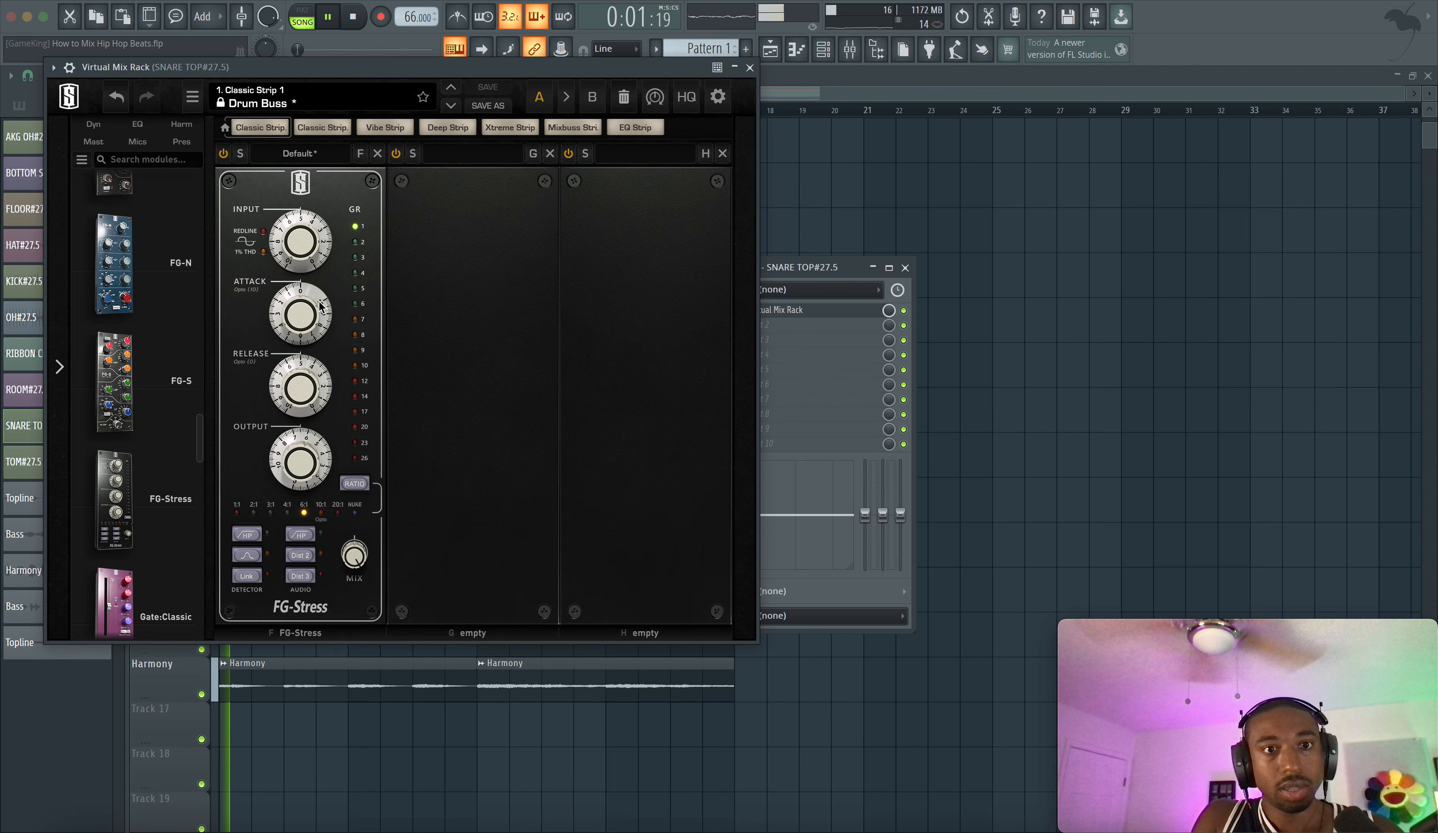
left_click_drag(320, 307, 302, 225)
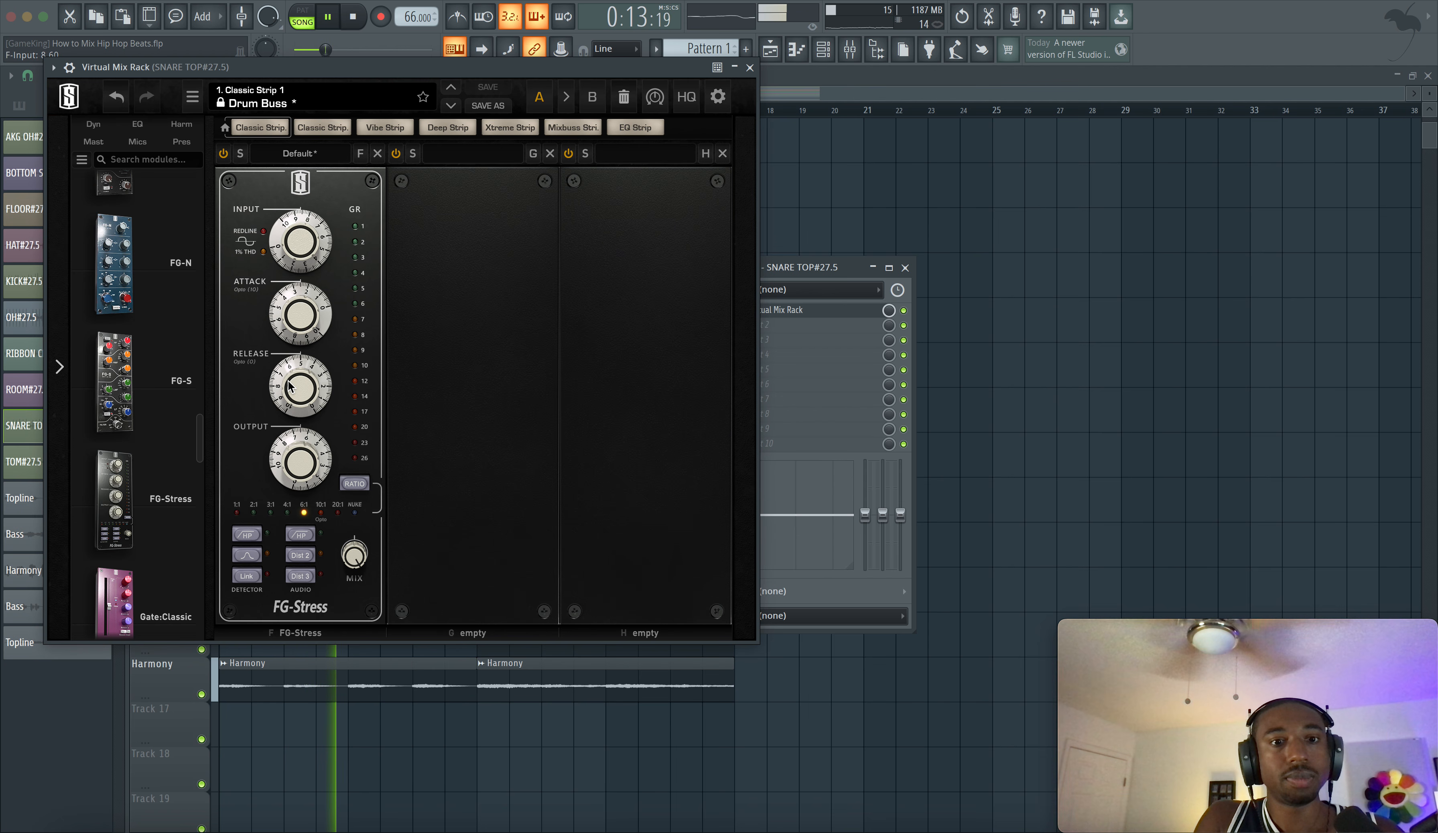
left_click_drag(292, 440, 296, 440)
key("space")
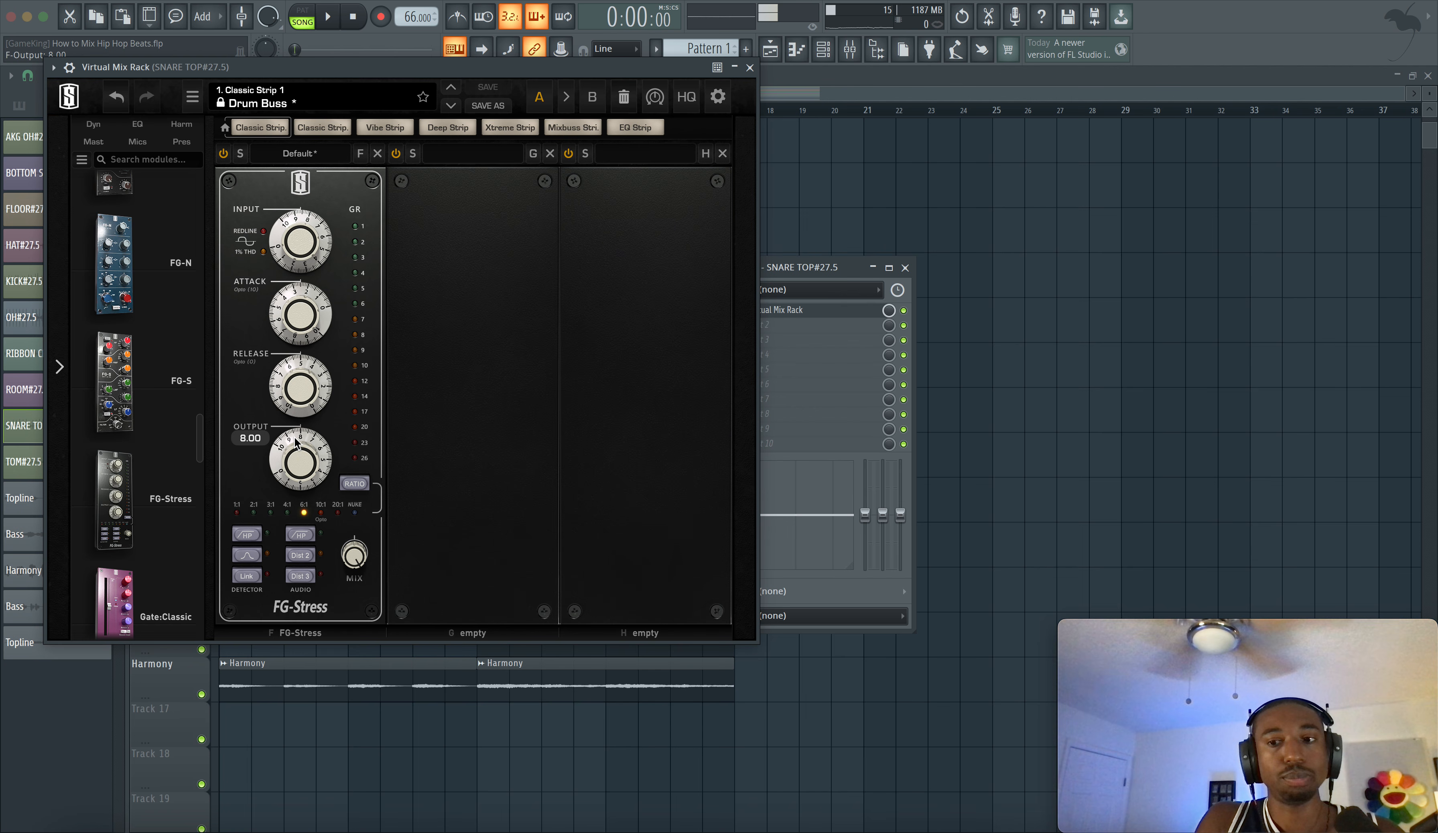
key("space")
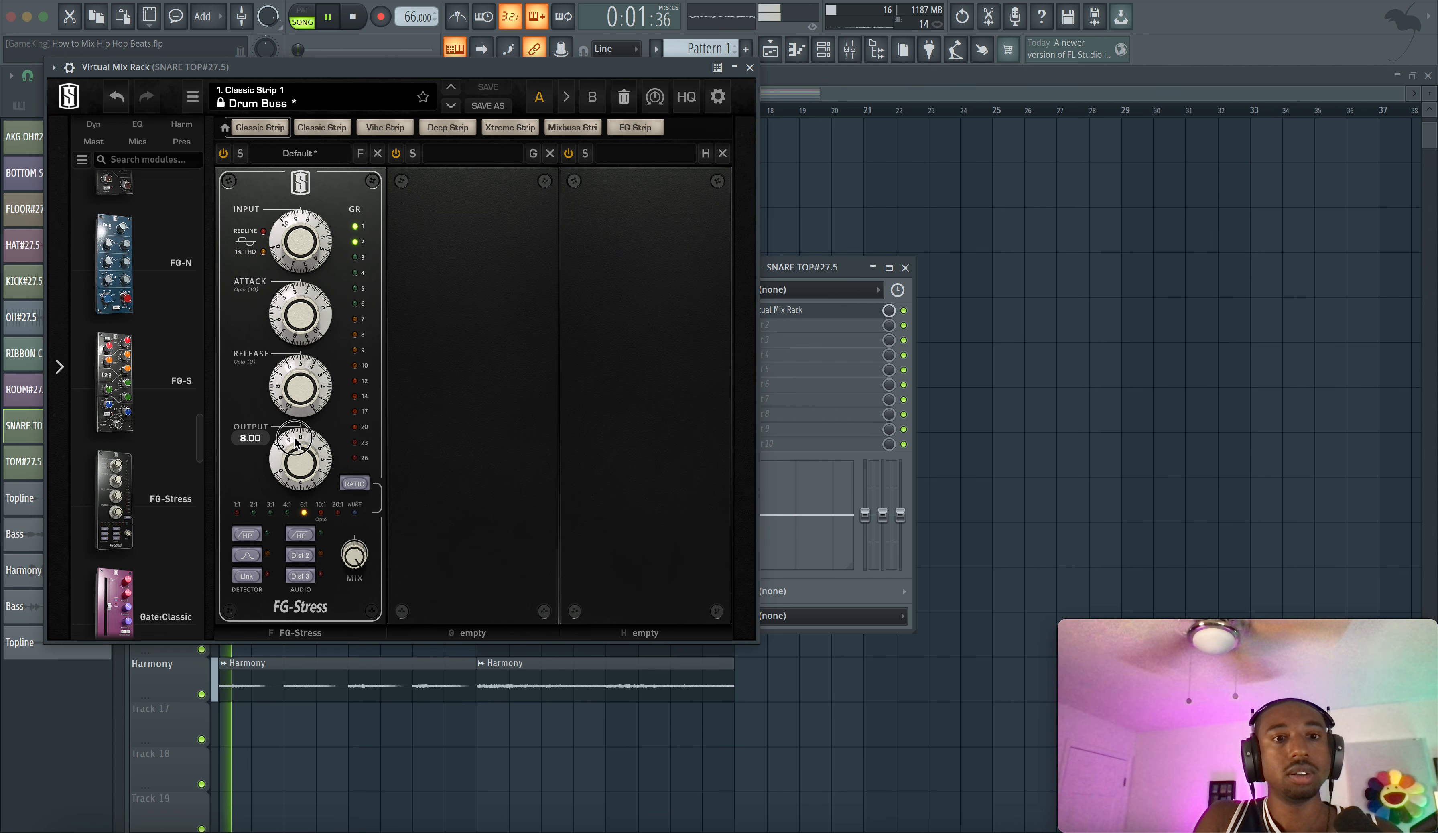
left_click_drag(296, 441, 294, 445)
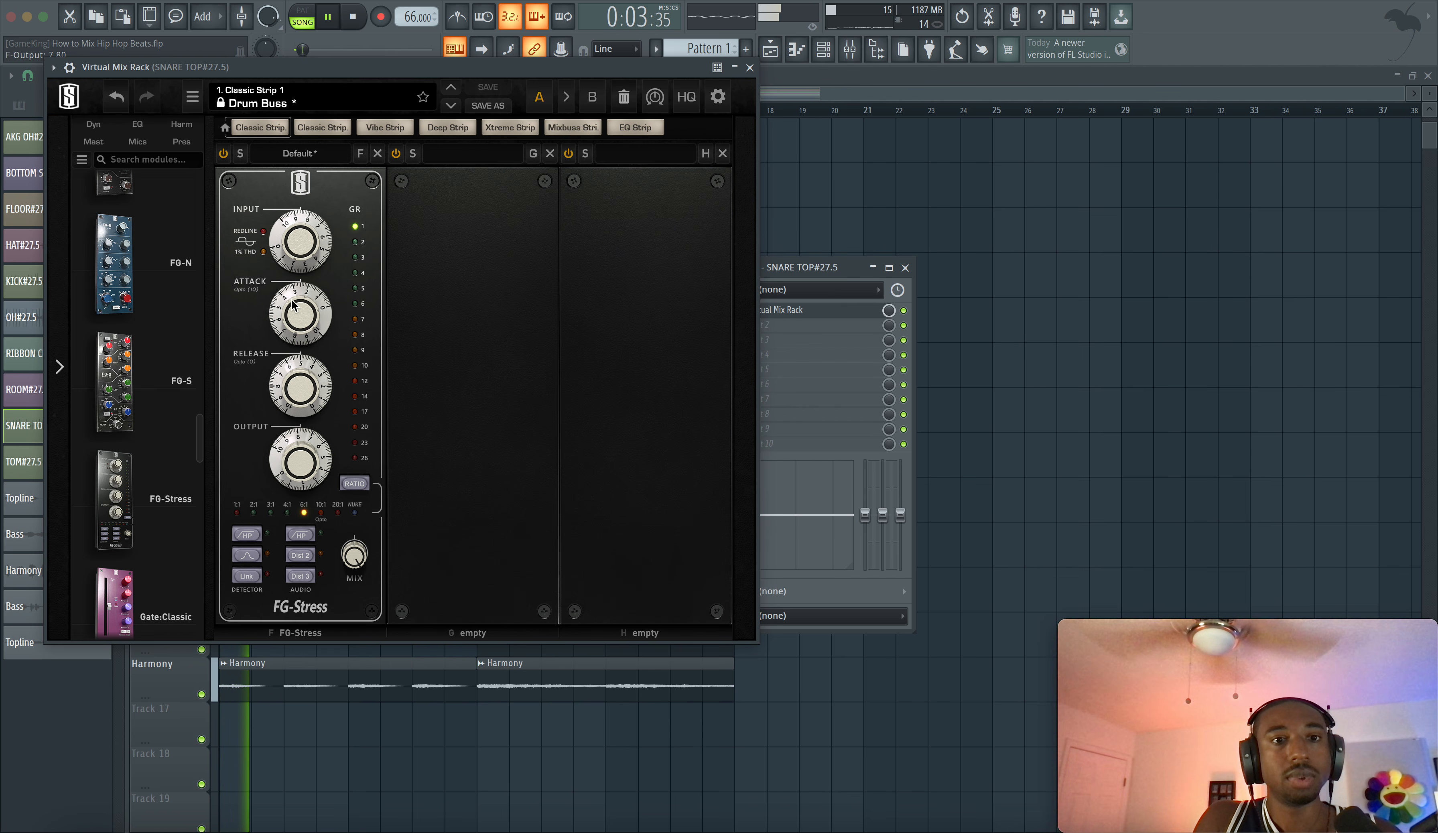
Readjust the FG-Stress Attack and Input by ear during playback and lower the Output to 6.80.
left_click_drag(299, 312, 305, 256)
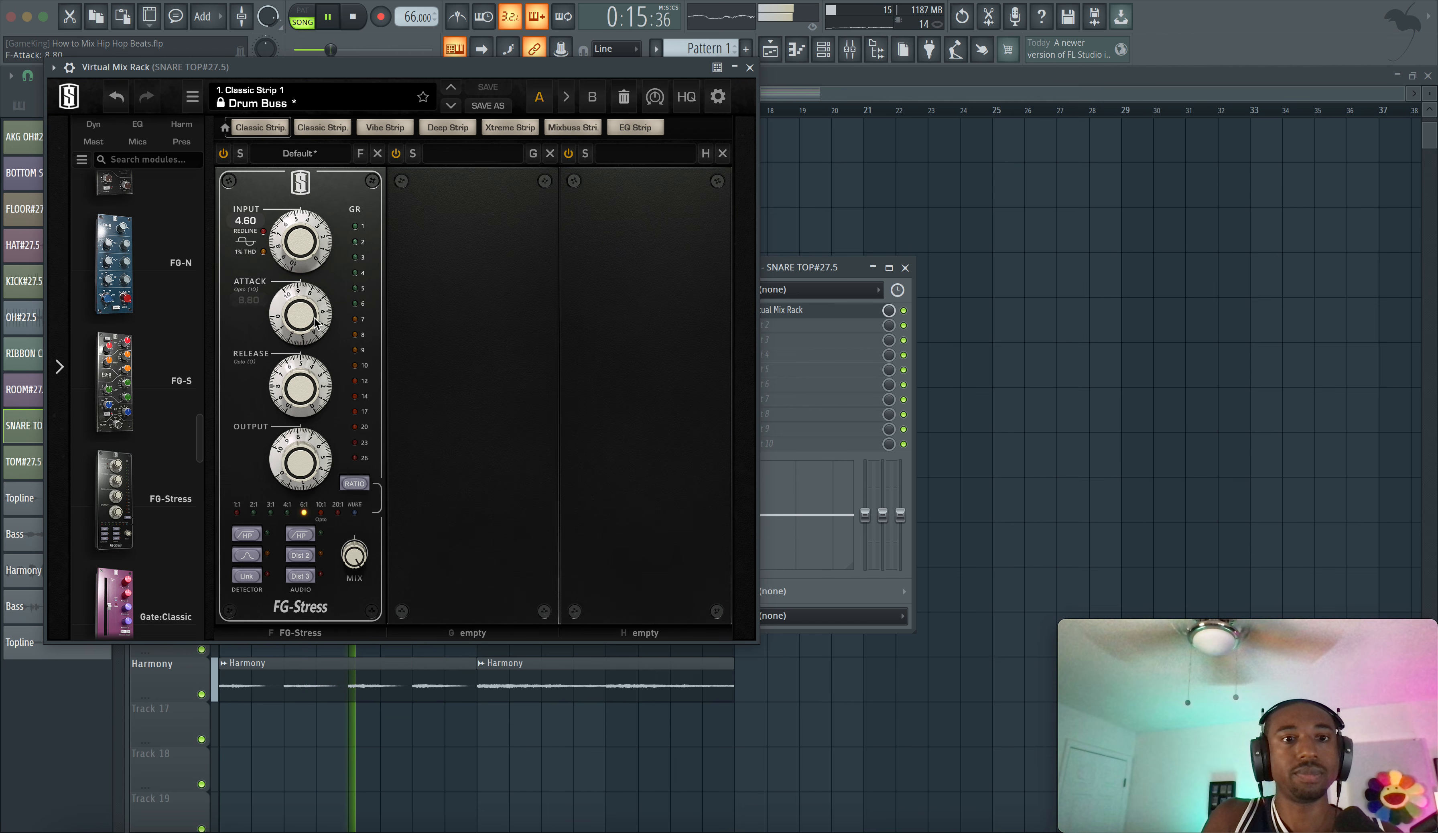
left_click_drag(307, 318, 305, 341)
left_click_drag(304, 264, 311, 254)
key("space")
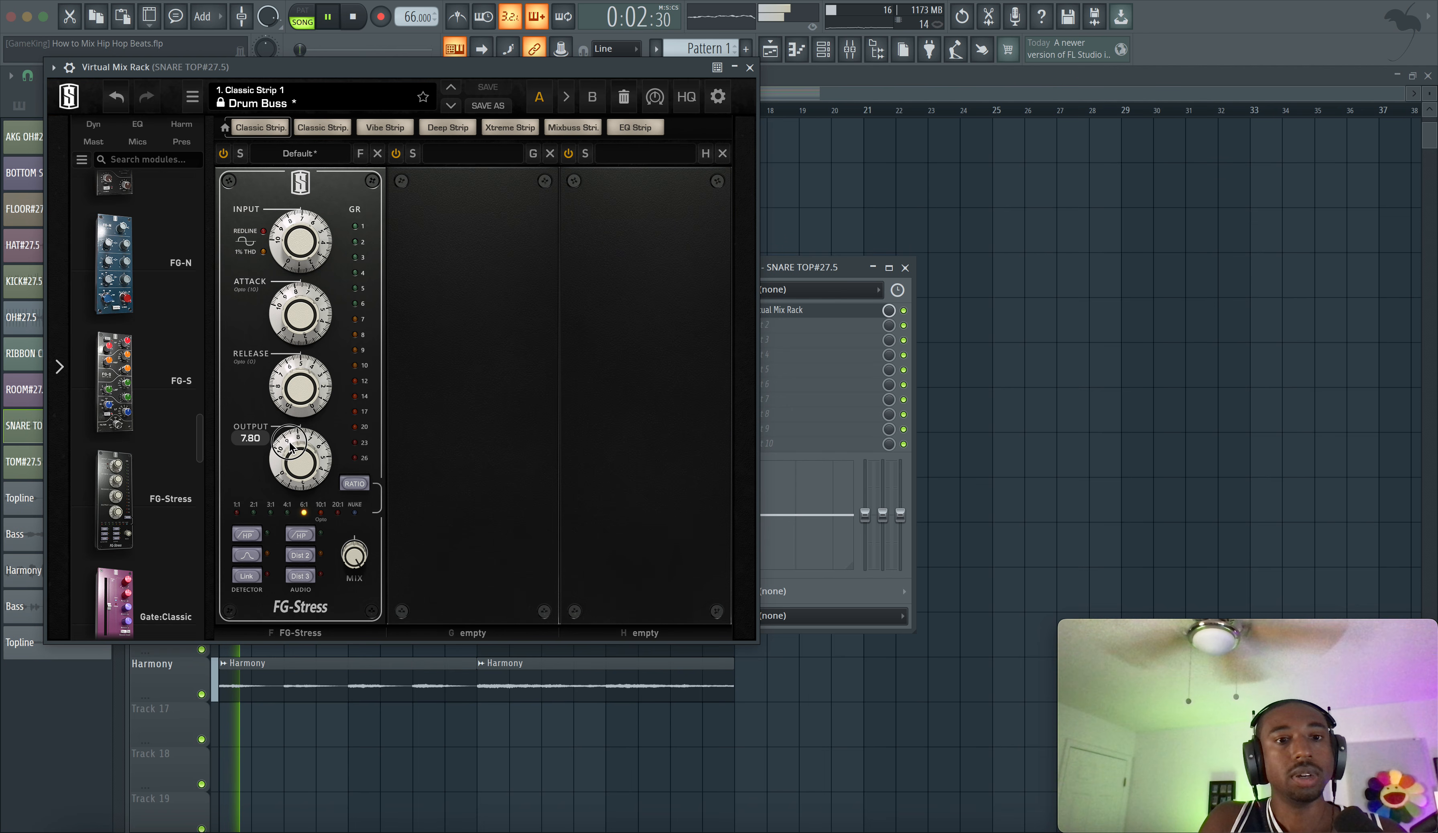
left_click_drag(290, 446, 290, 463)
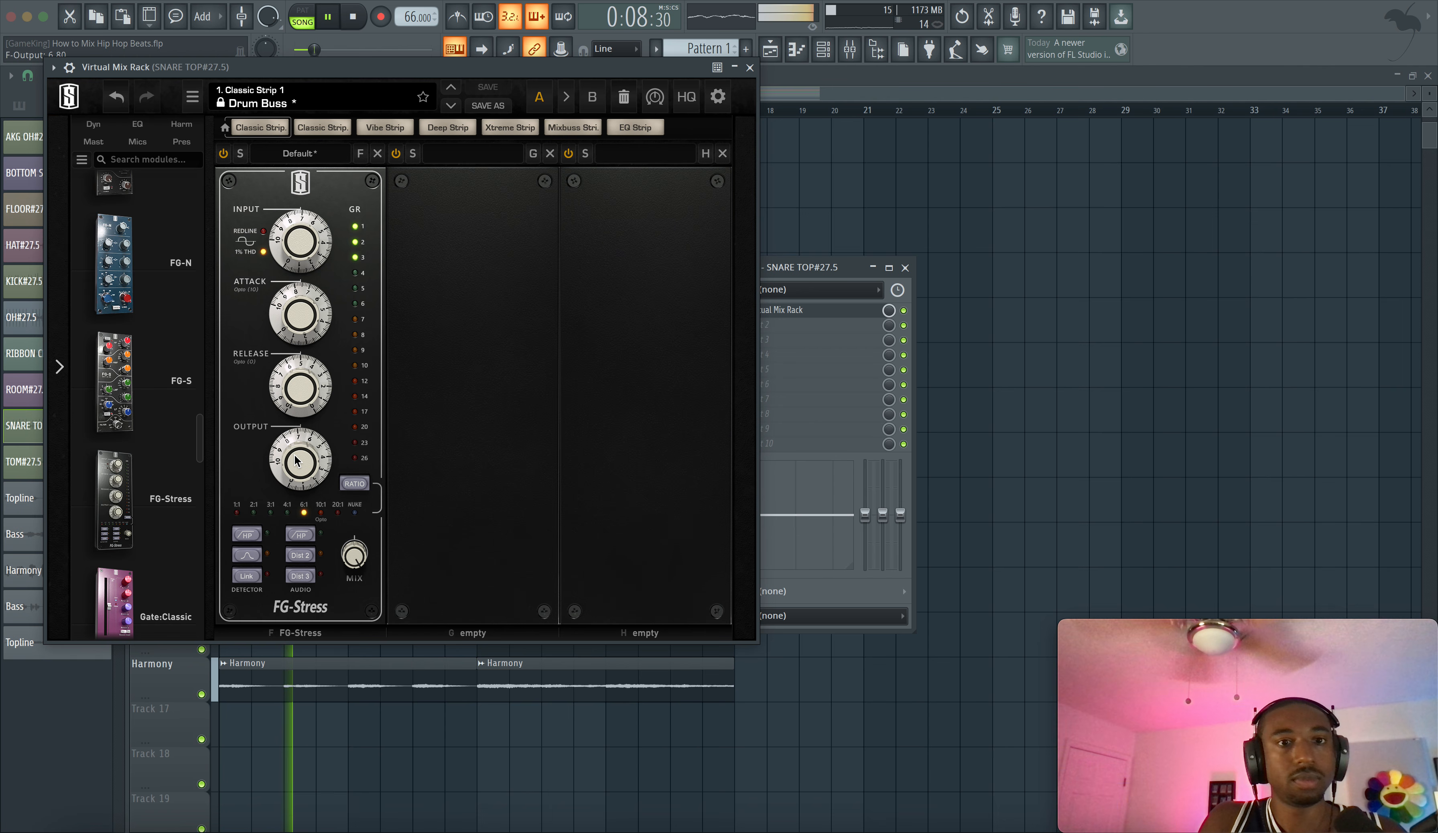
key("space")
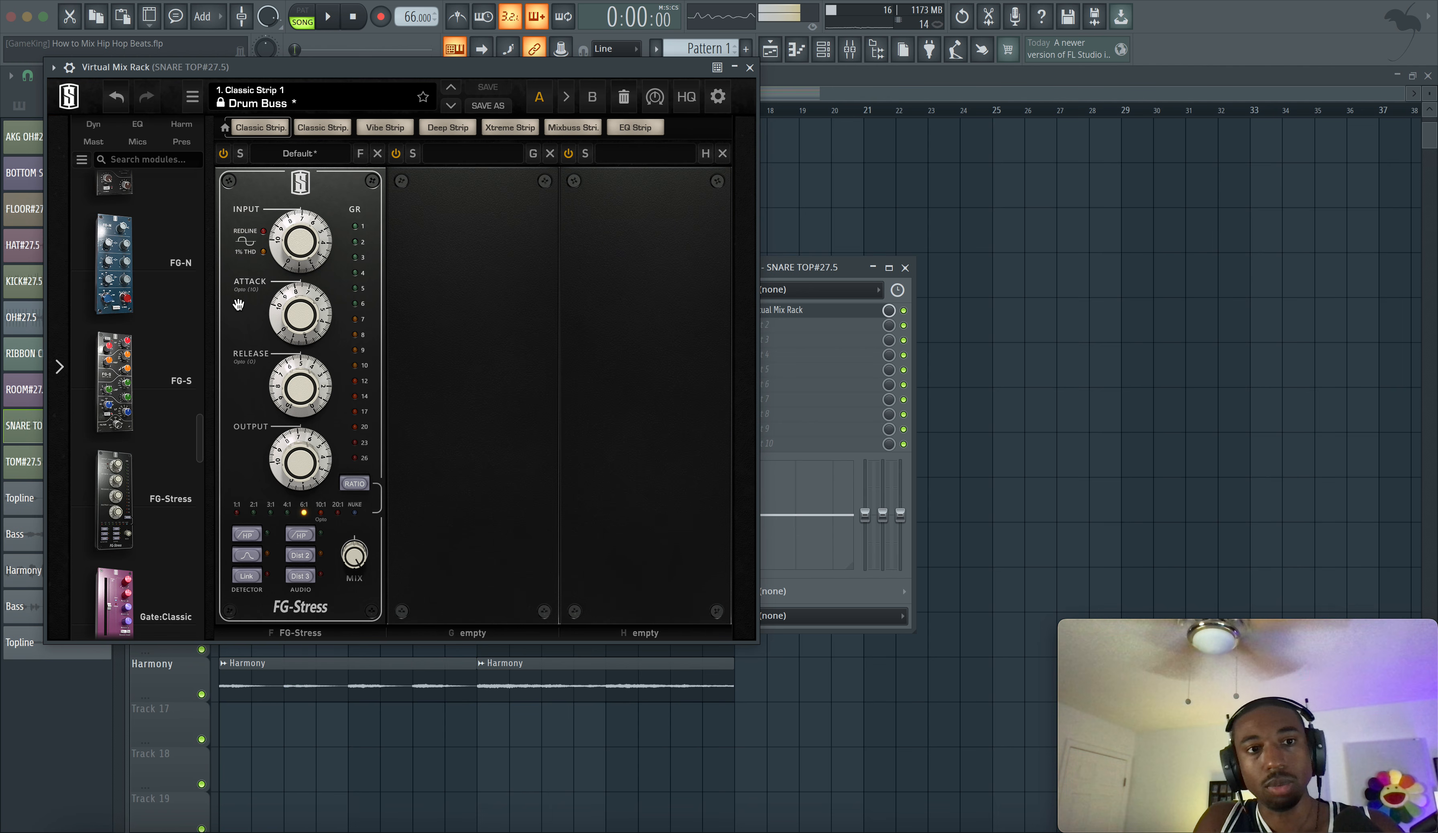
Audition the FG-Stress Dist 3 mode, switch to Dist 2, and raise the Output slightly.
key("space")
left_click(309, 556)
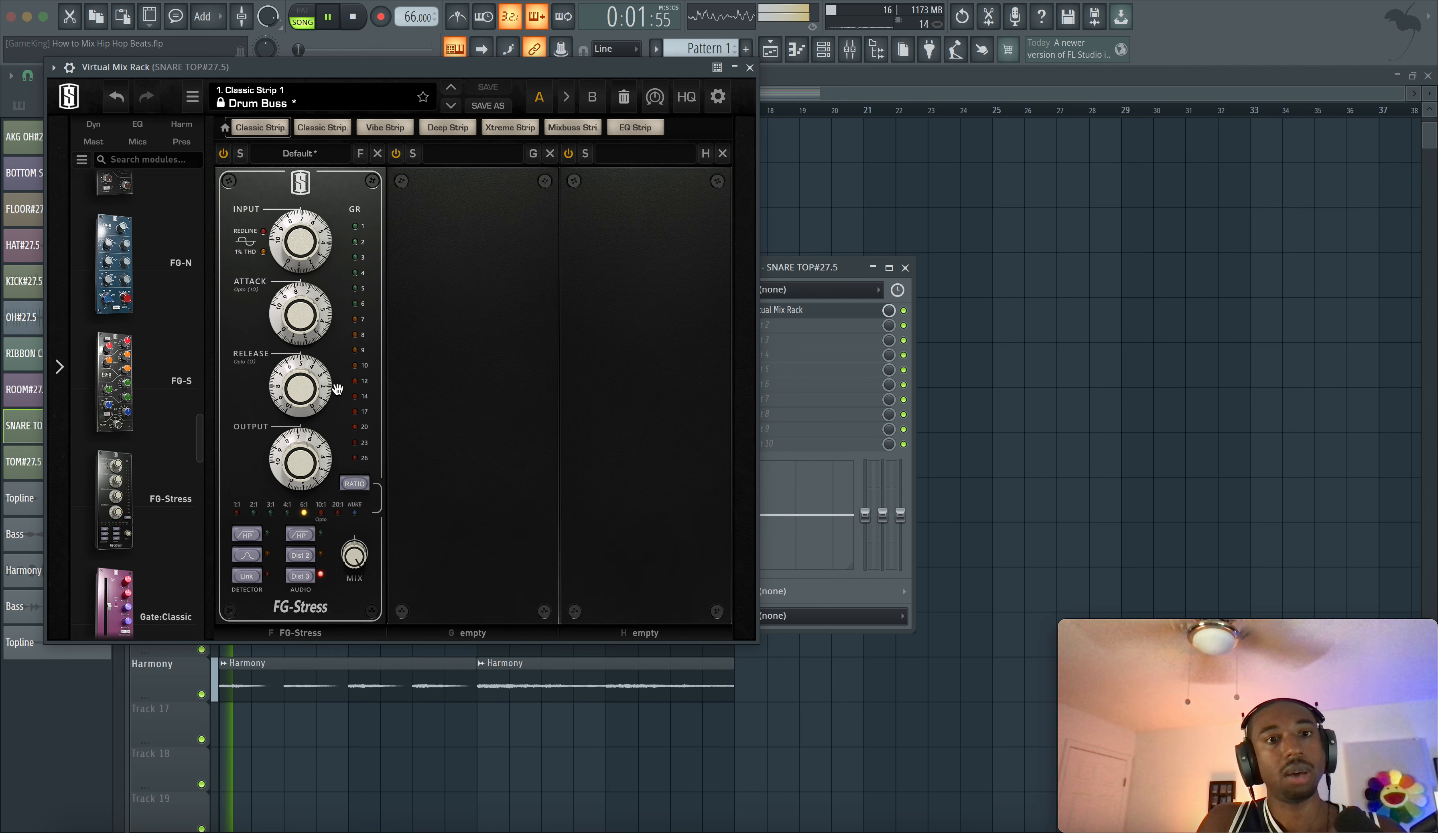
key("space")
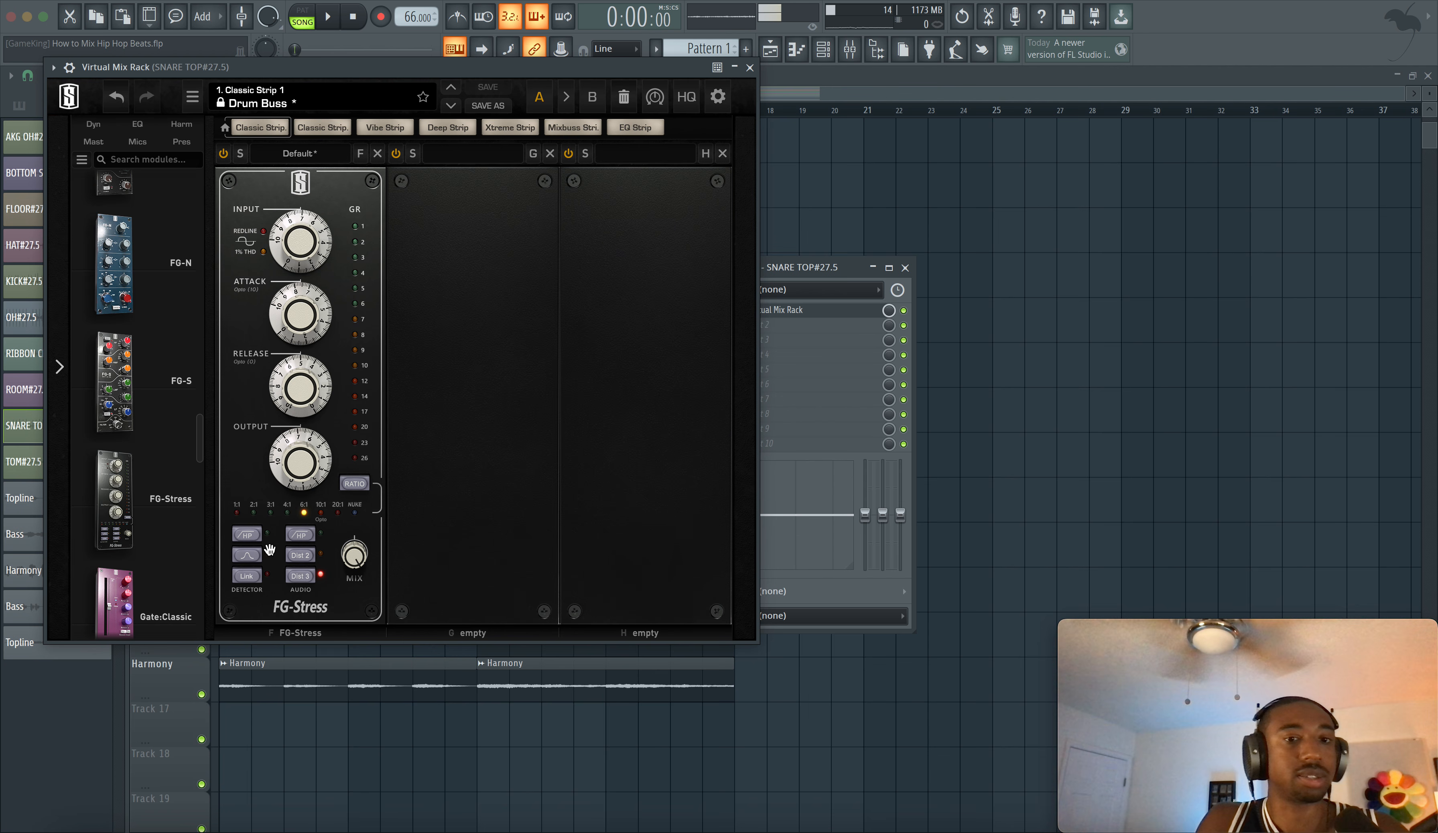
key("space")
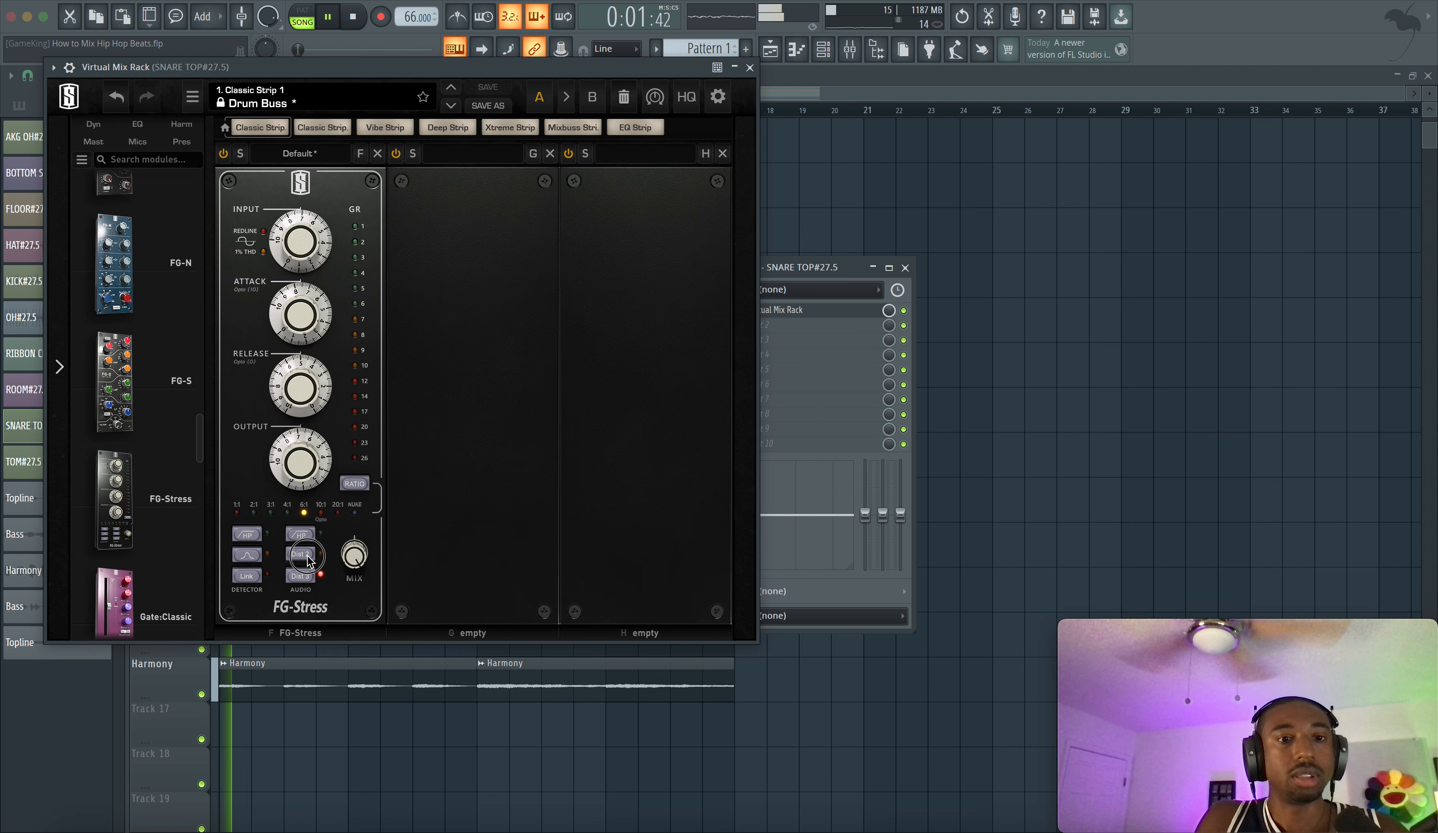
left_click(304, 555)
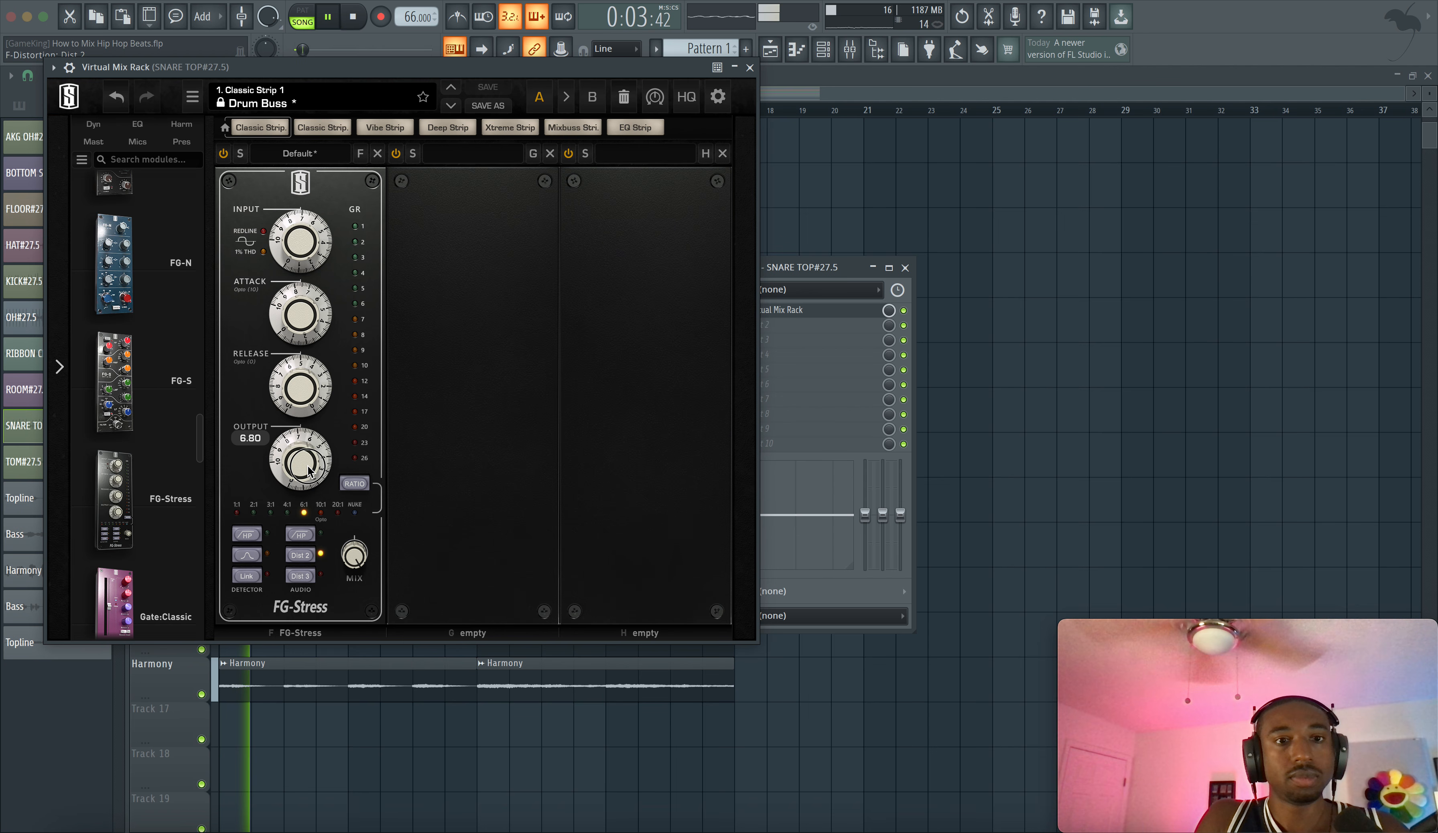
left_click_drag(309, 470, 309, 452)
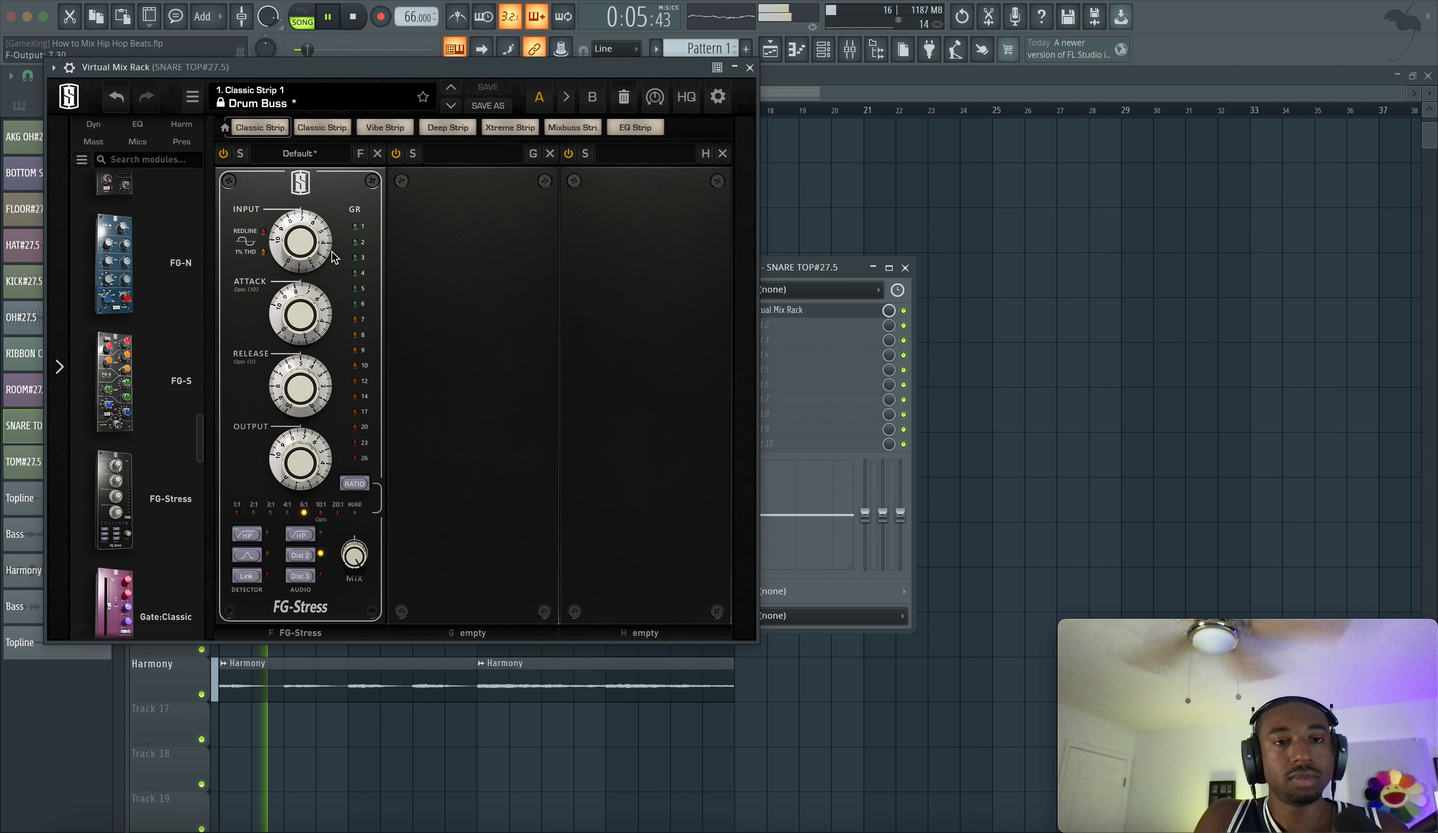
Fine-tune the FG-Stress Release by ear and play the snare with the module bypassed for comparison.
left_click_drag(298, 384, 289, 432)
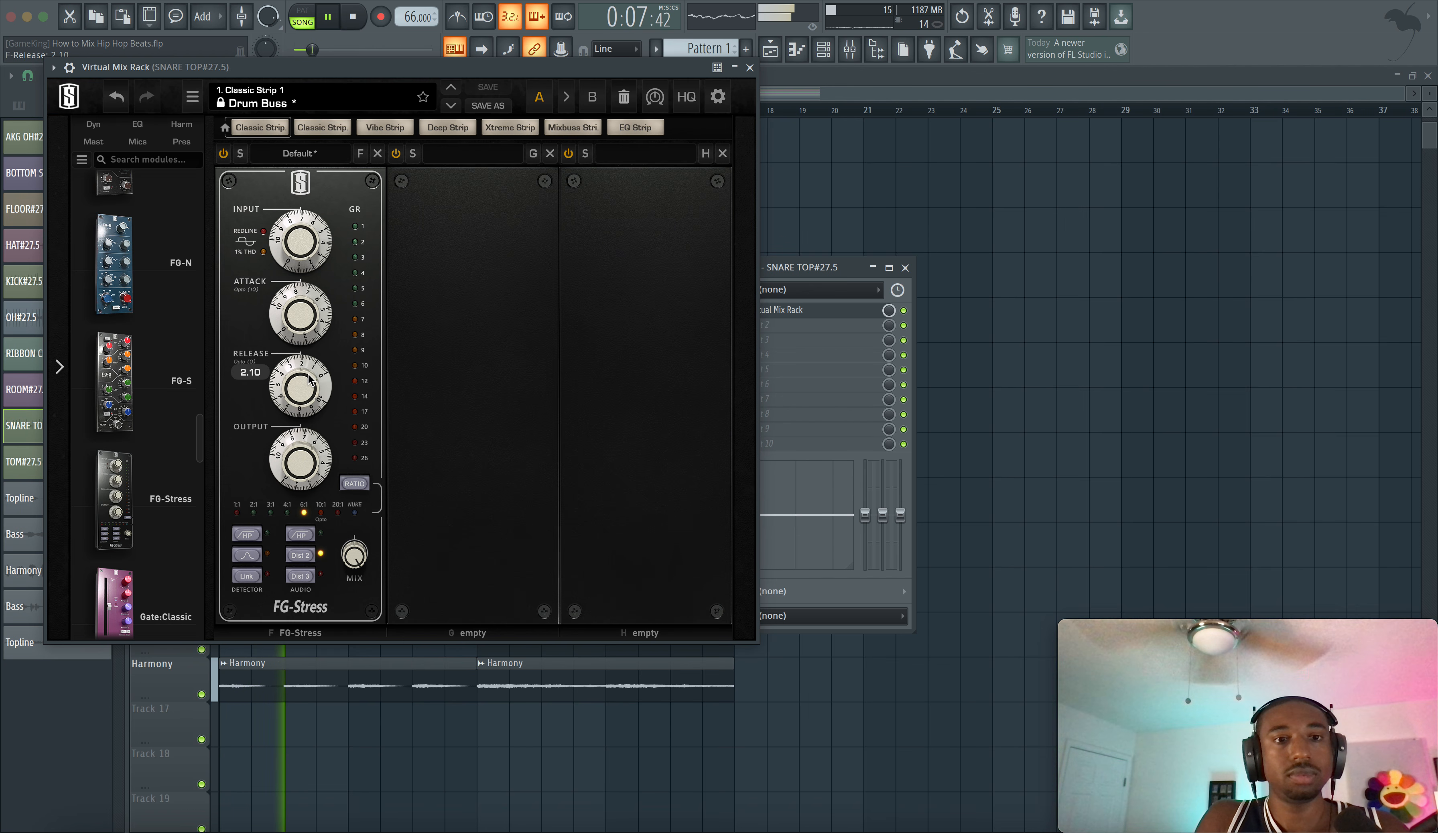
left_click_drag(308, 381, 308, 365)
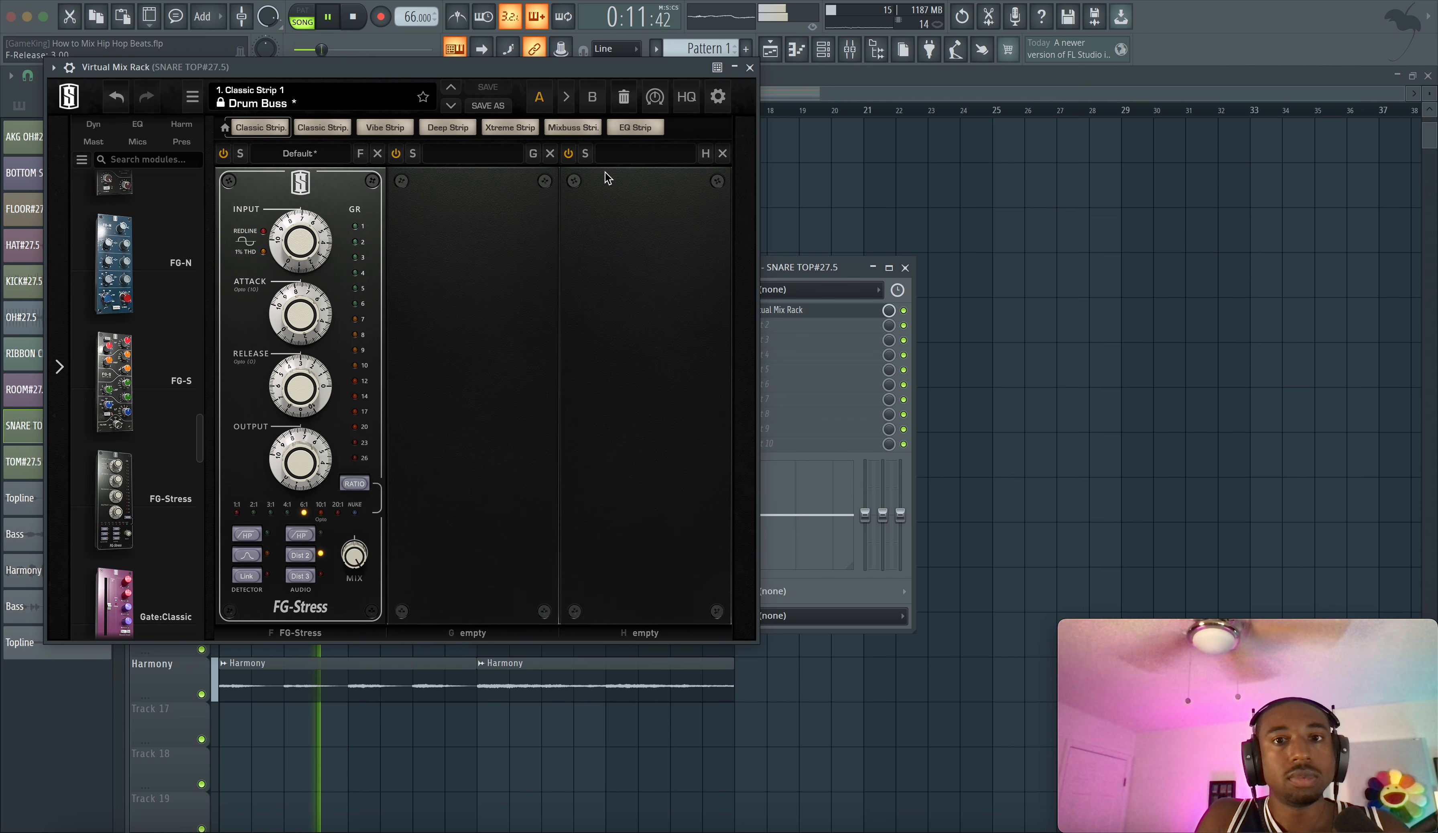
key("space")
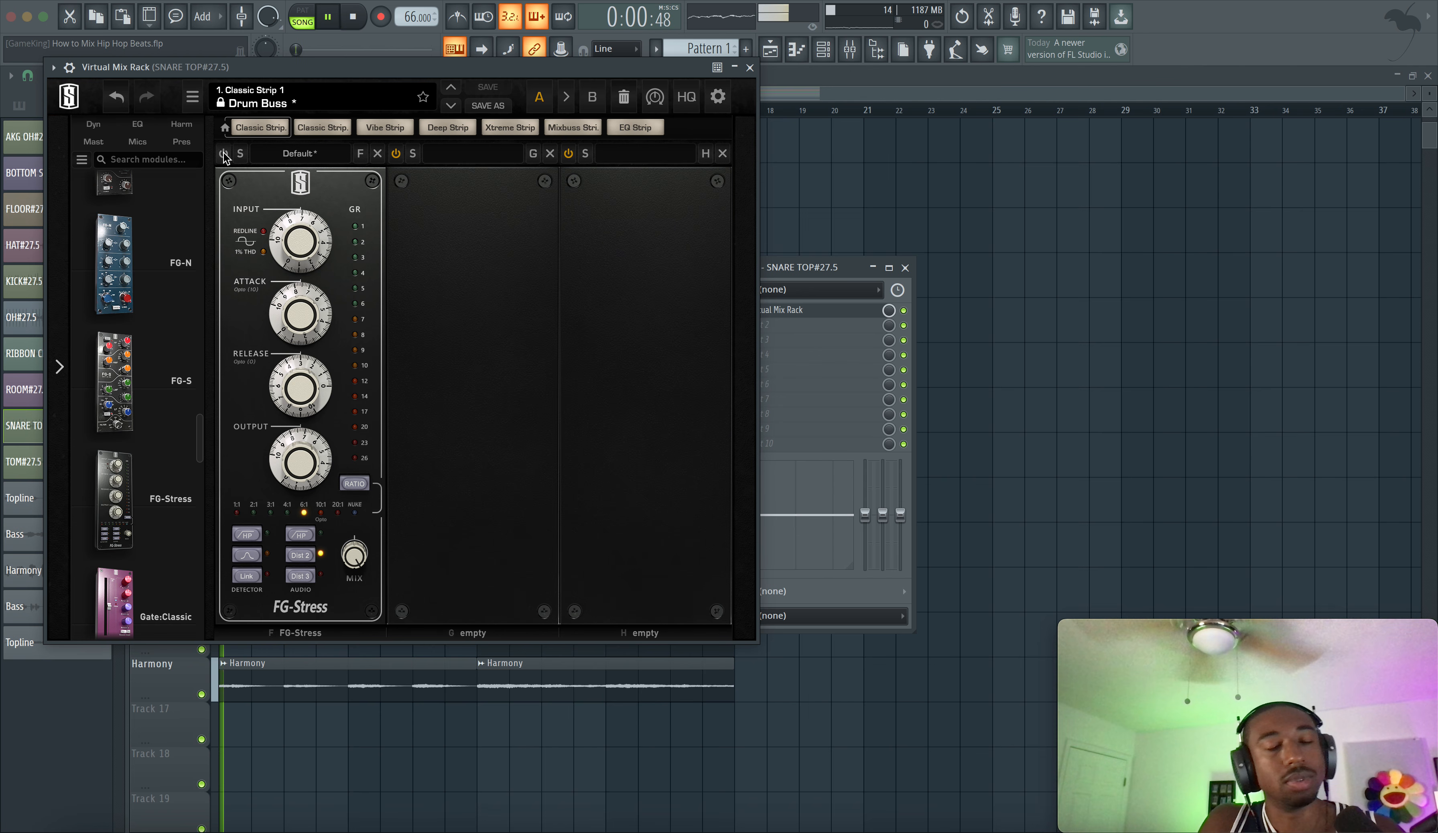
key("space")
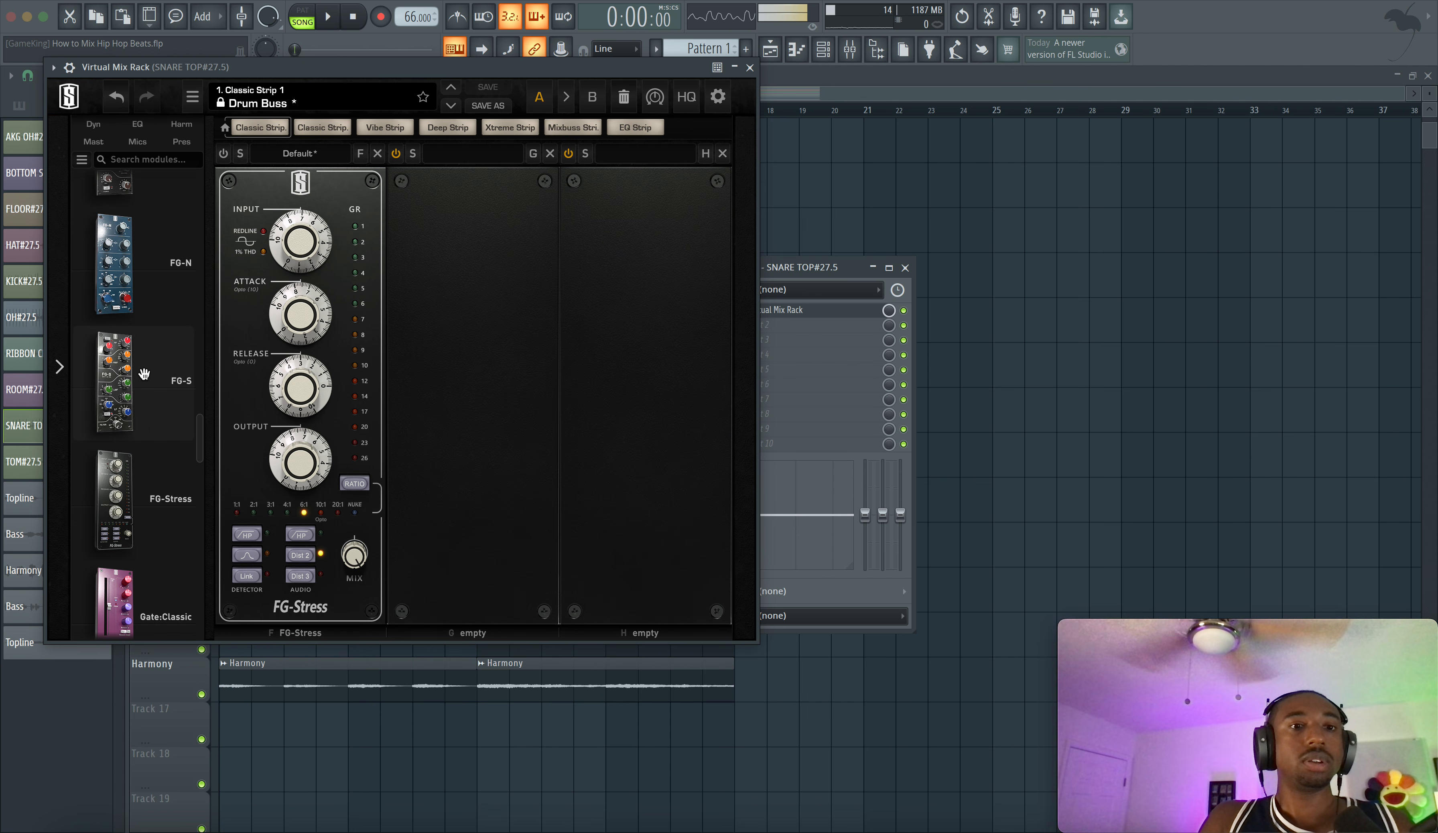
Add a Transient Shaper in the slot after FG-Stress and raise its Sustain to 5.62 during playback.
scroll(143, 374, "down", 4)
scroll(142, 373, "down", 5)
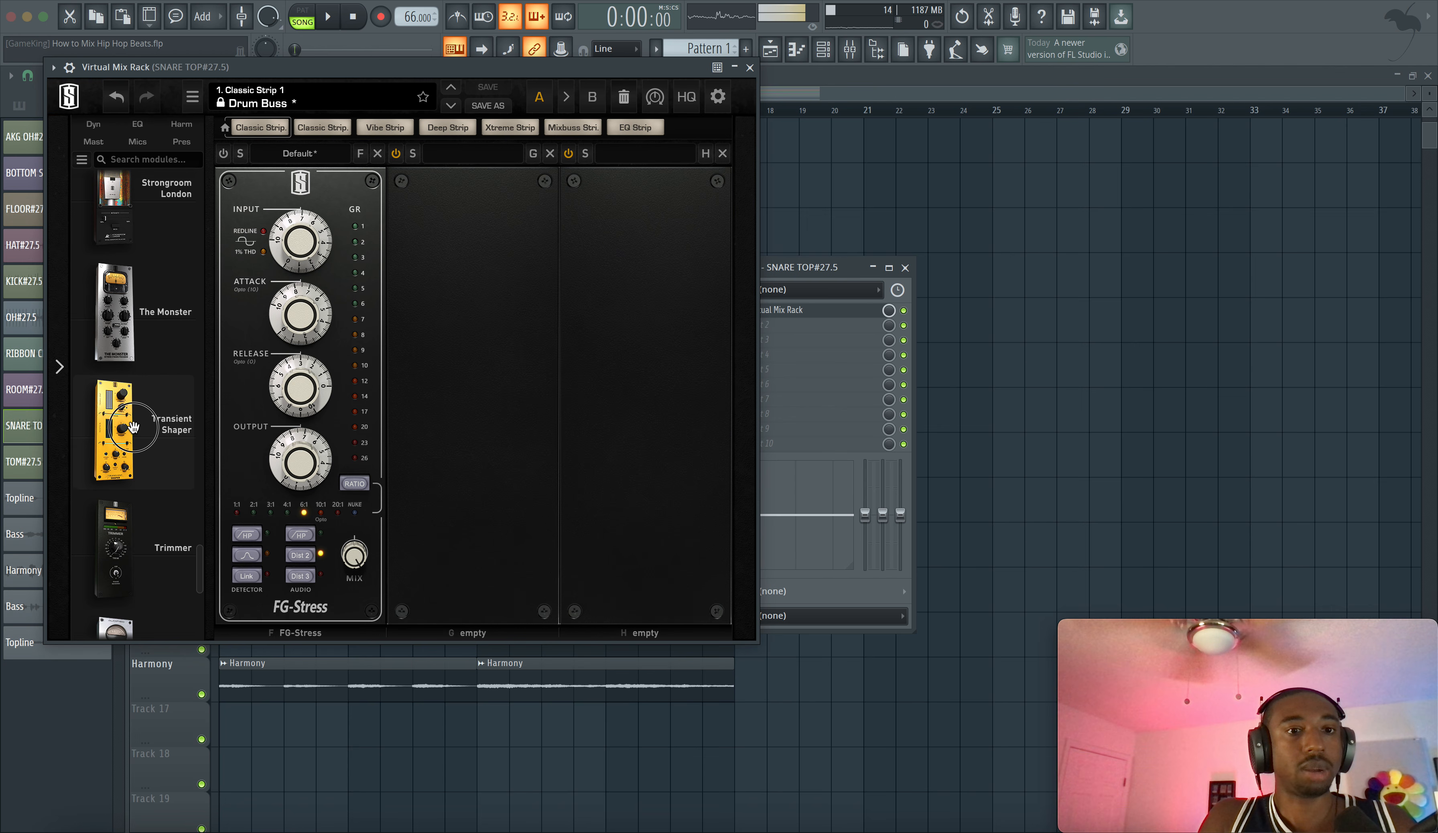
left_click_drag(124, 427, 509, 383)
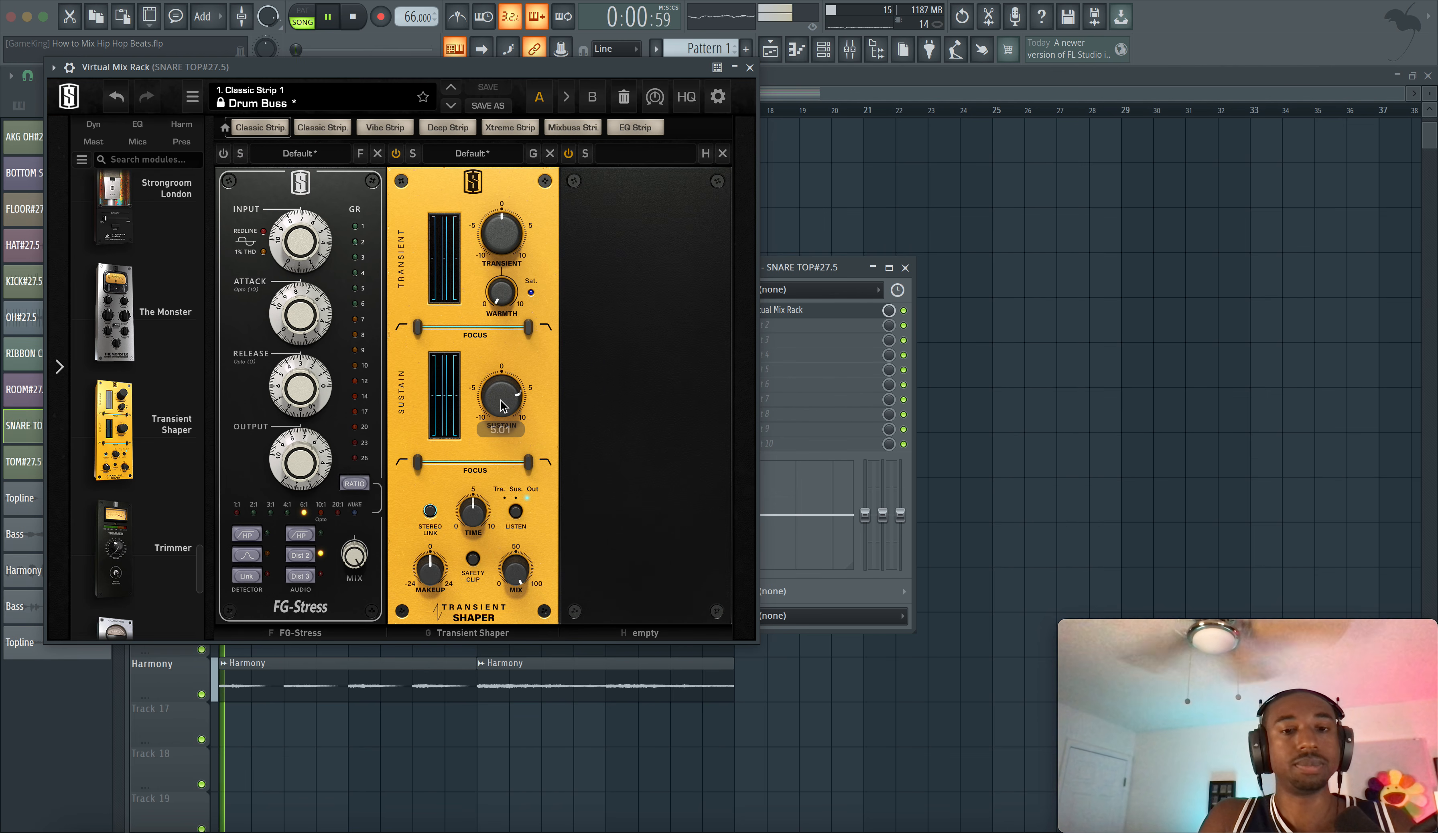
left_click_drag(500, 402, 500, 397)
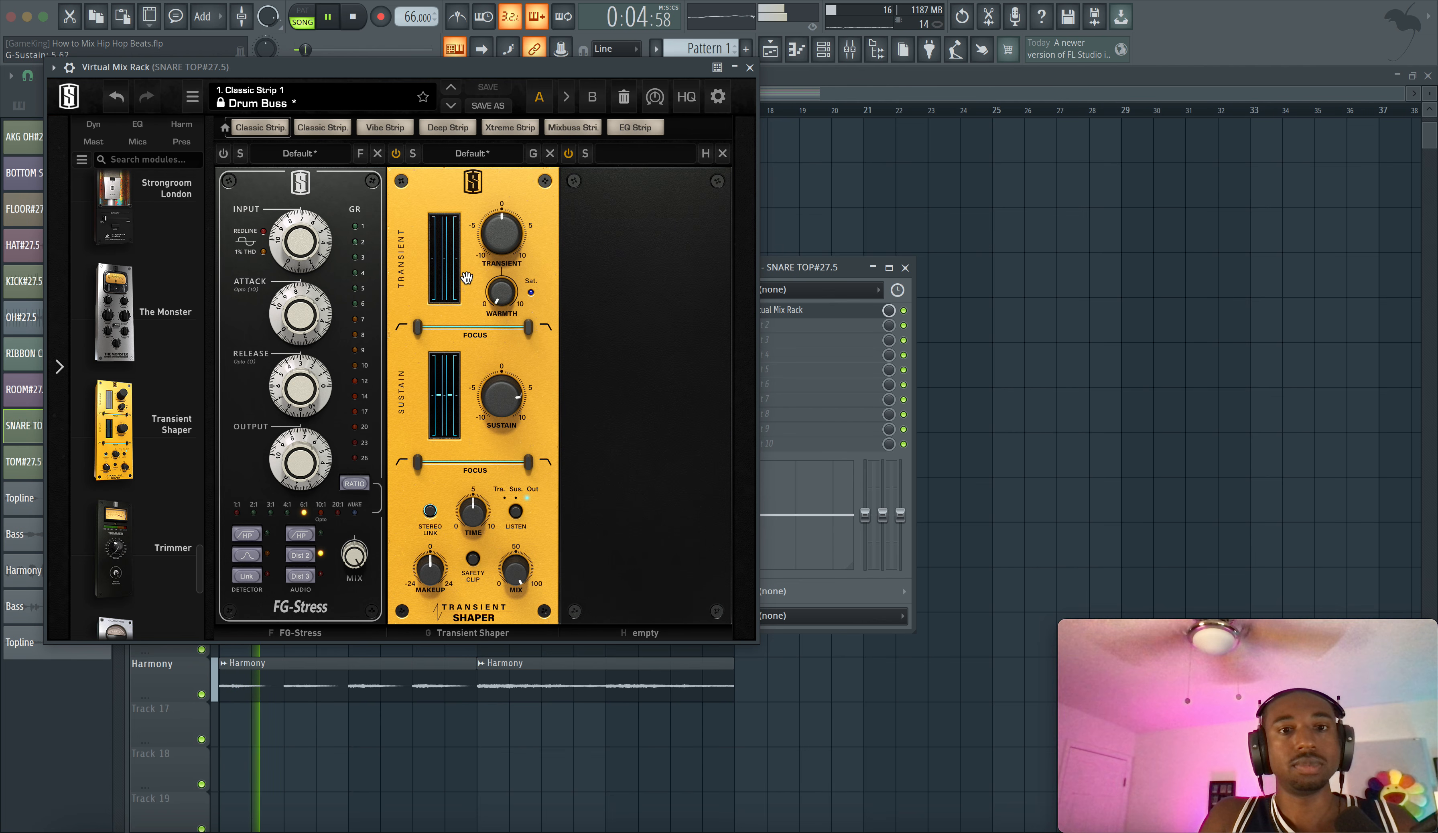
Re-enable FG-Stress, raise the Transient Shaper's Sustain to 7.03 during playback, and ease it back slightly.
left_click(223, 153)
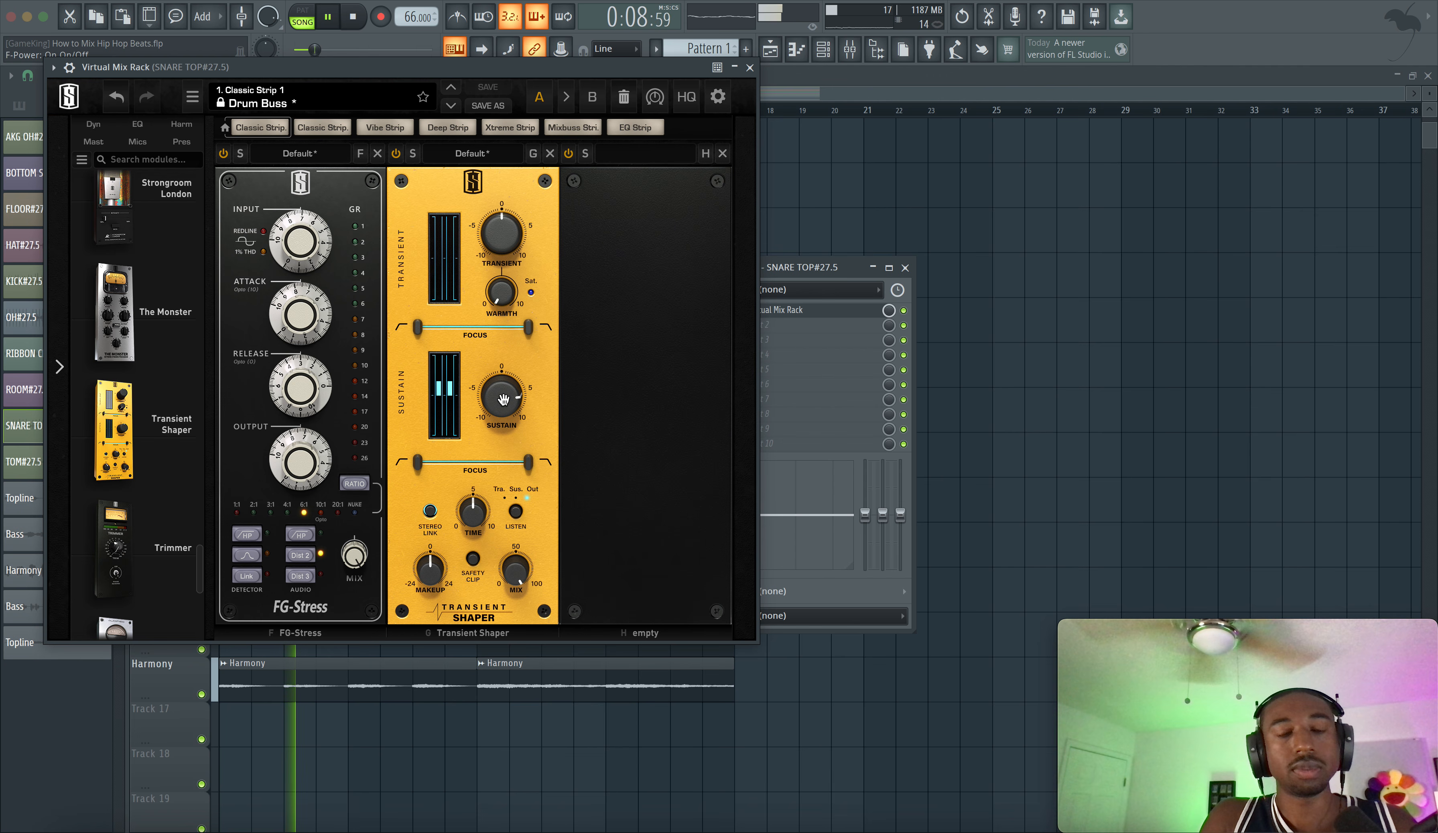
key("space")
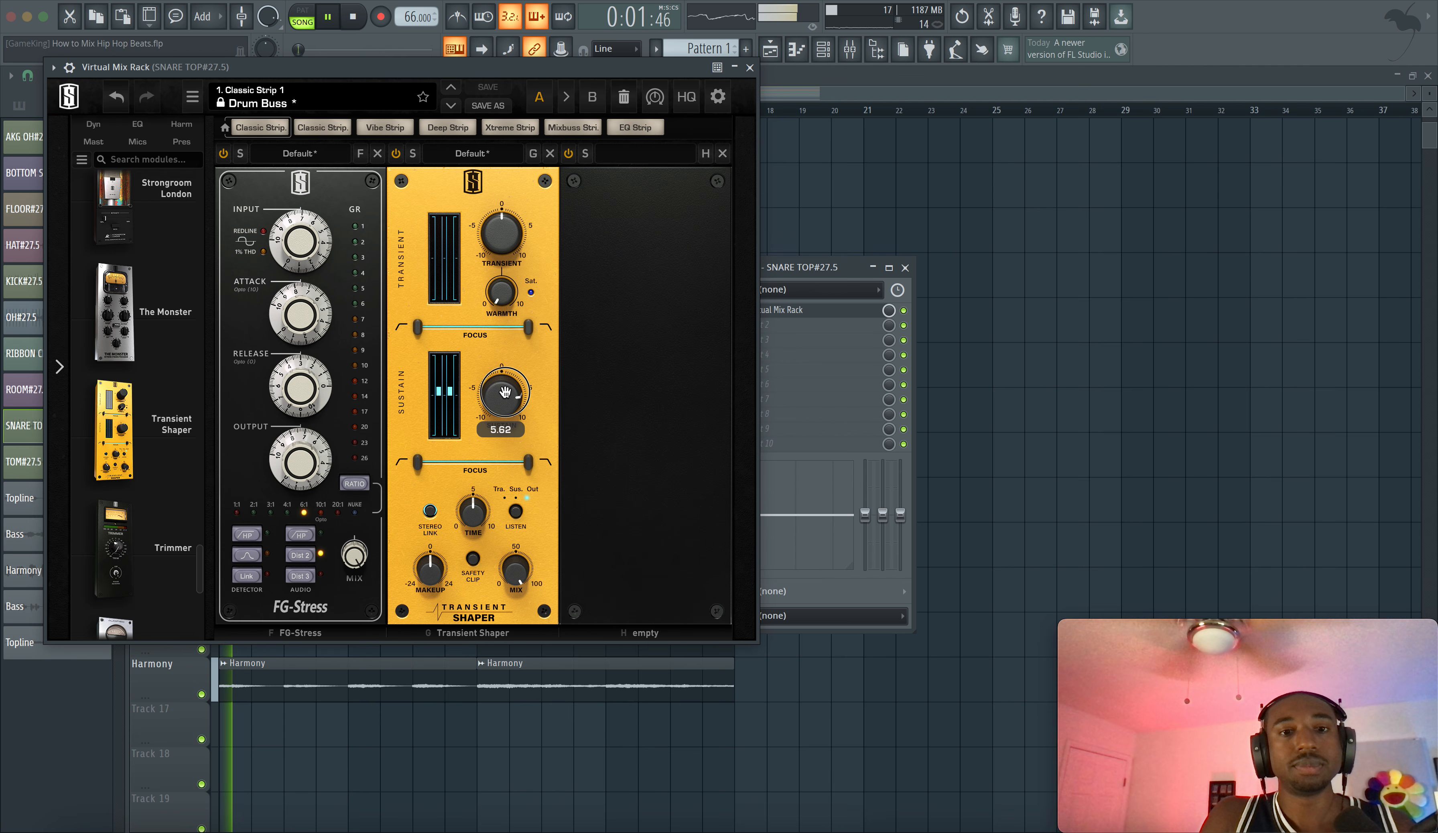
left_click_drag(504, 391, 509, 377)
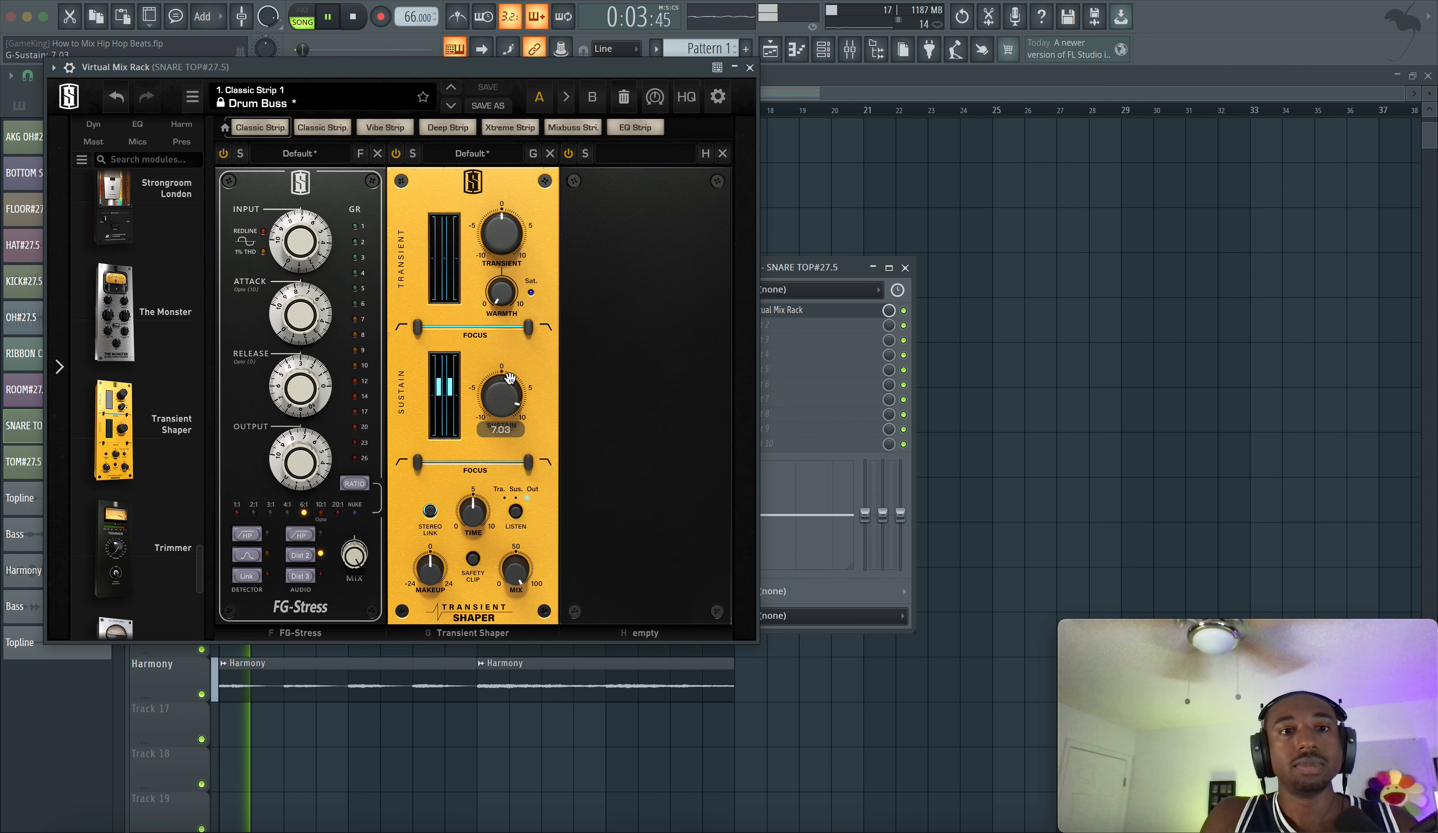
key("space")
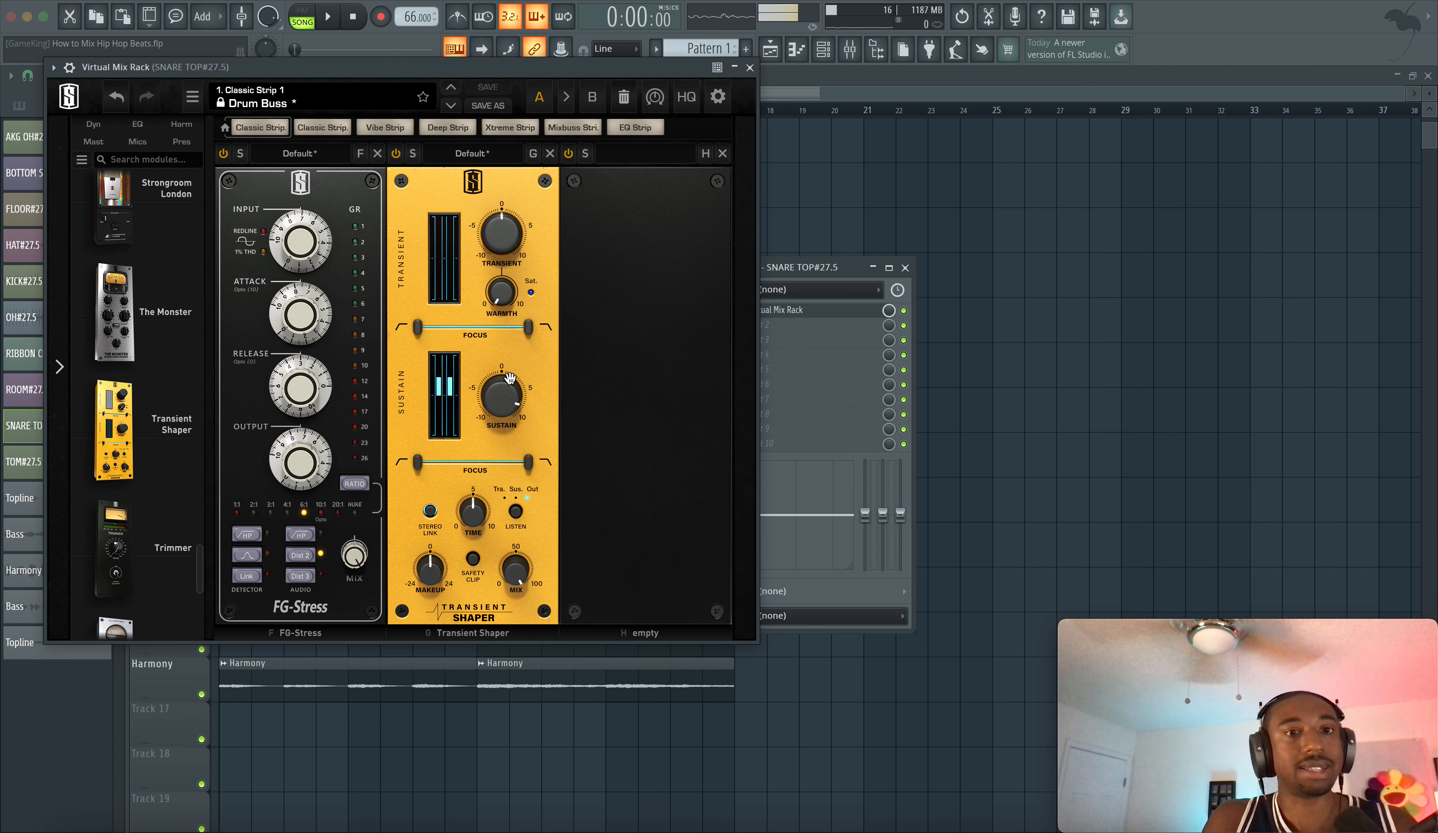
left_click(503, 382)
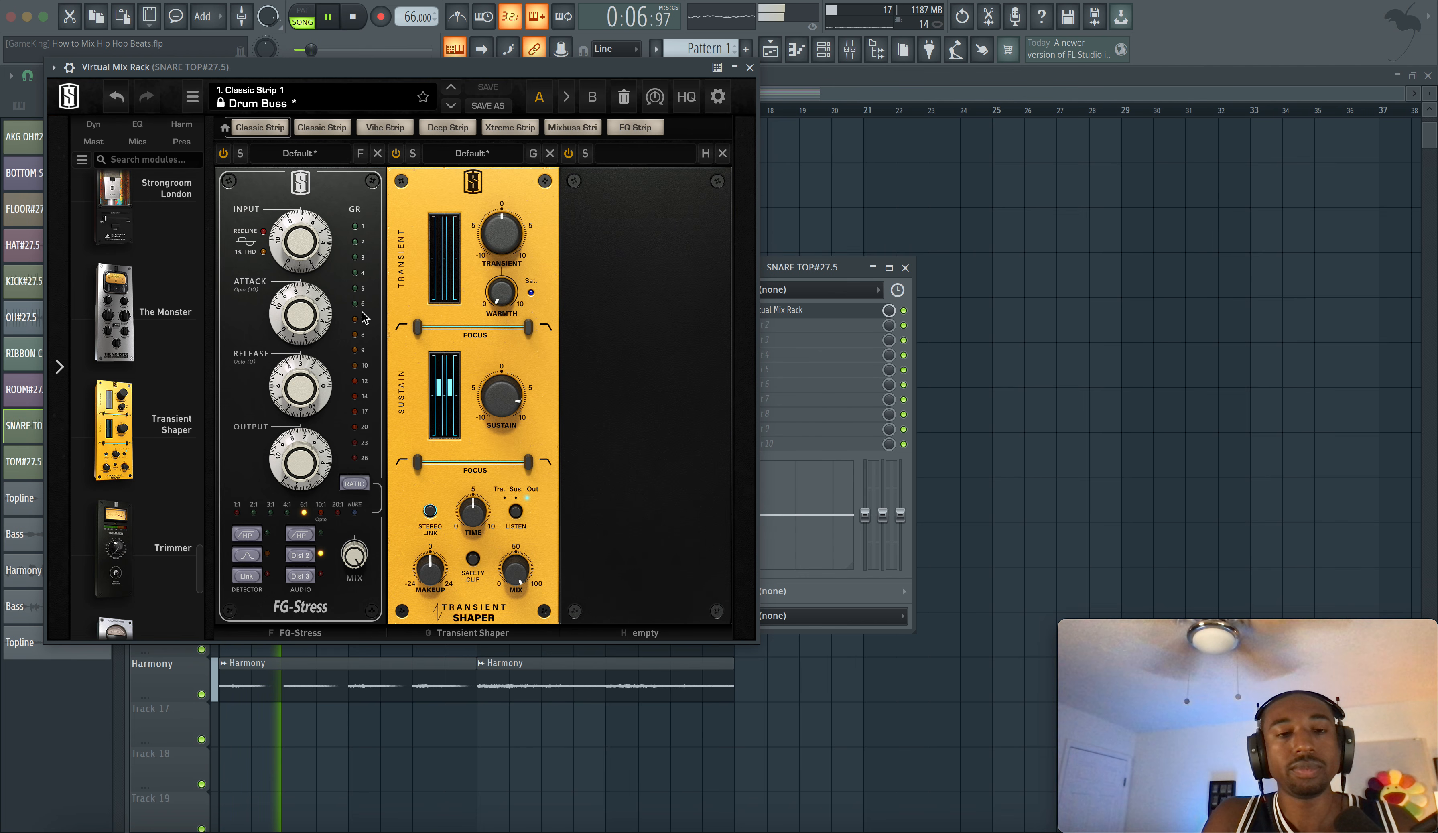
Search the Virtual Mix Rack module library for a clipper, browse the available modules, and close the rack.
scroll(146, 357, "down", 4)
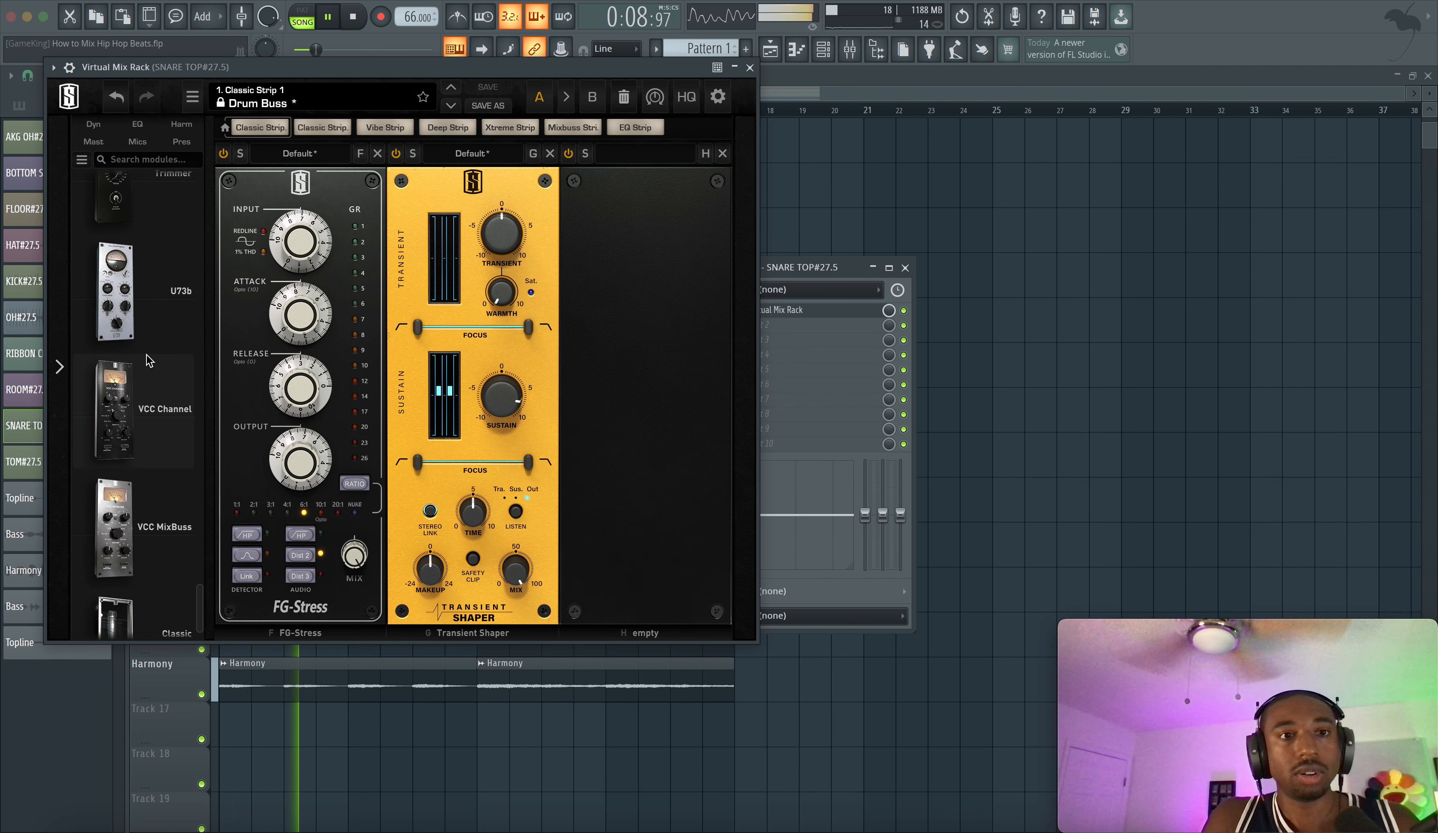
key("space")
type("cli")
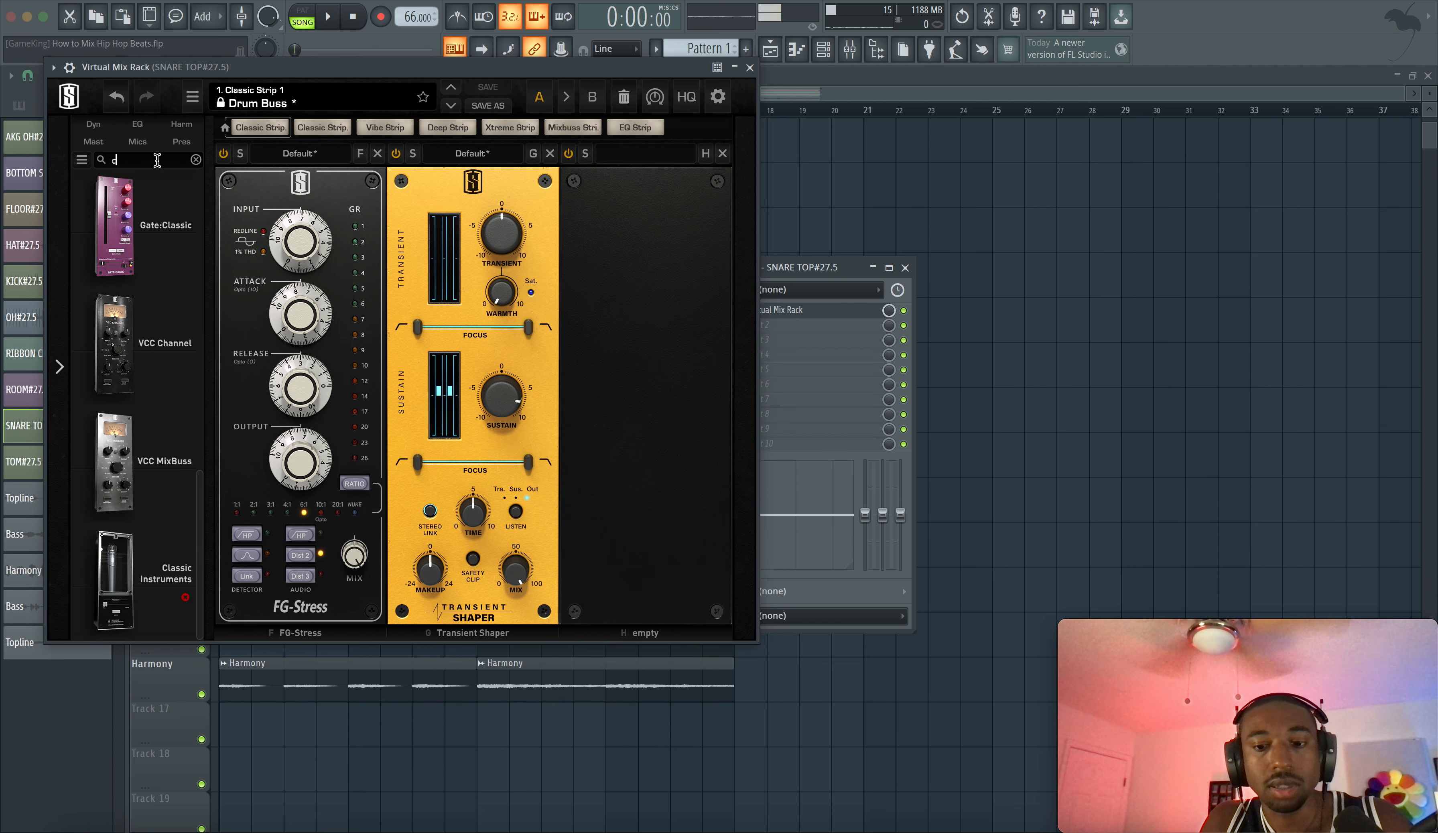
key("BackSpace")
key("BackSpace")
key("BackSpace")
key("BackSpace")
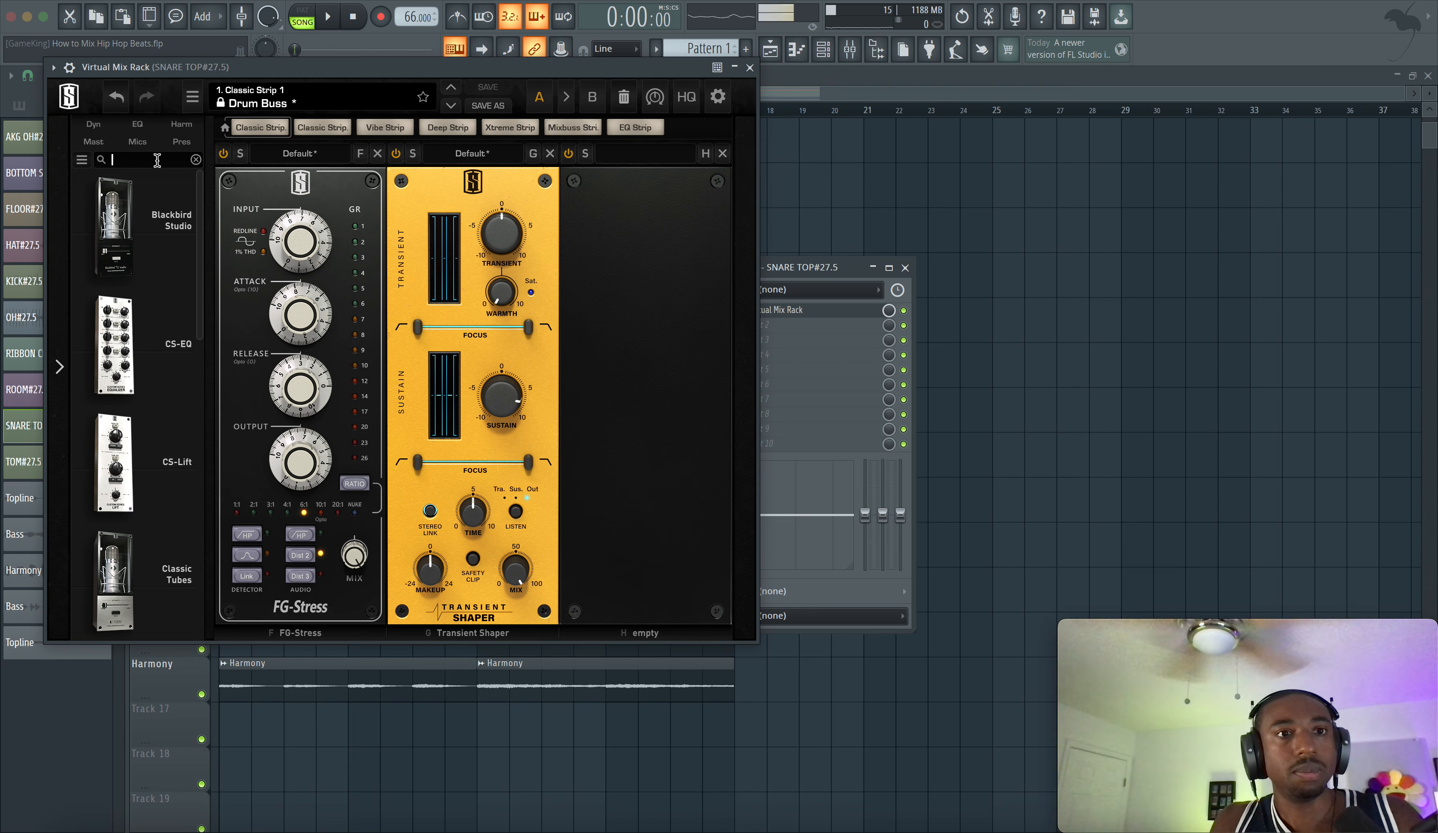
scroll(164, 178, "down", 5)
scroll(164, 178, "down", 2)
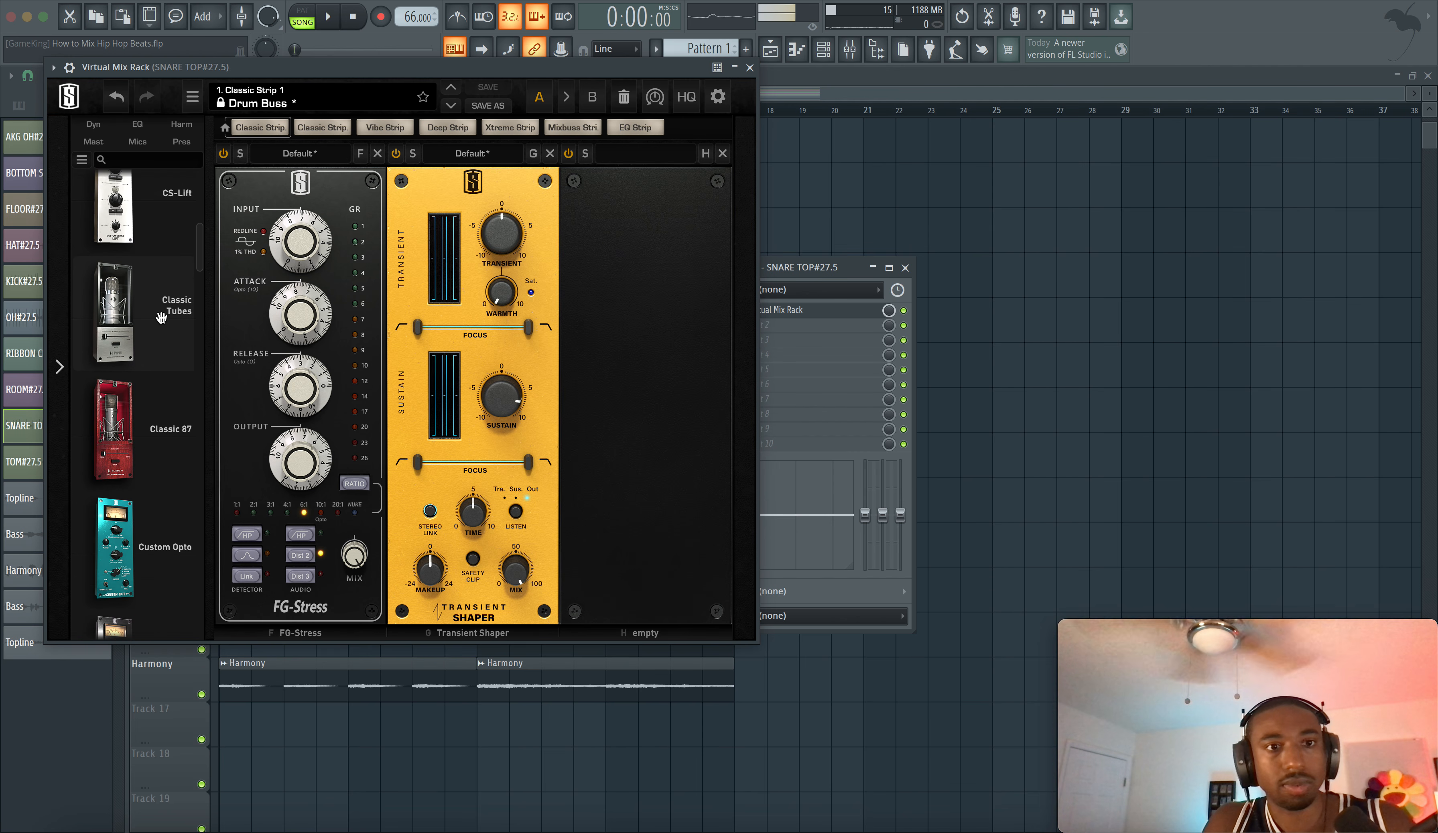
scroll(163, 320, "down", 3)
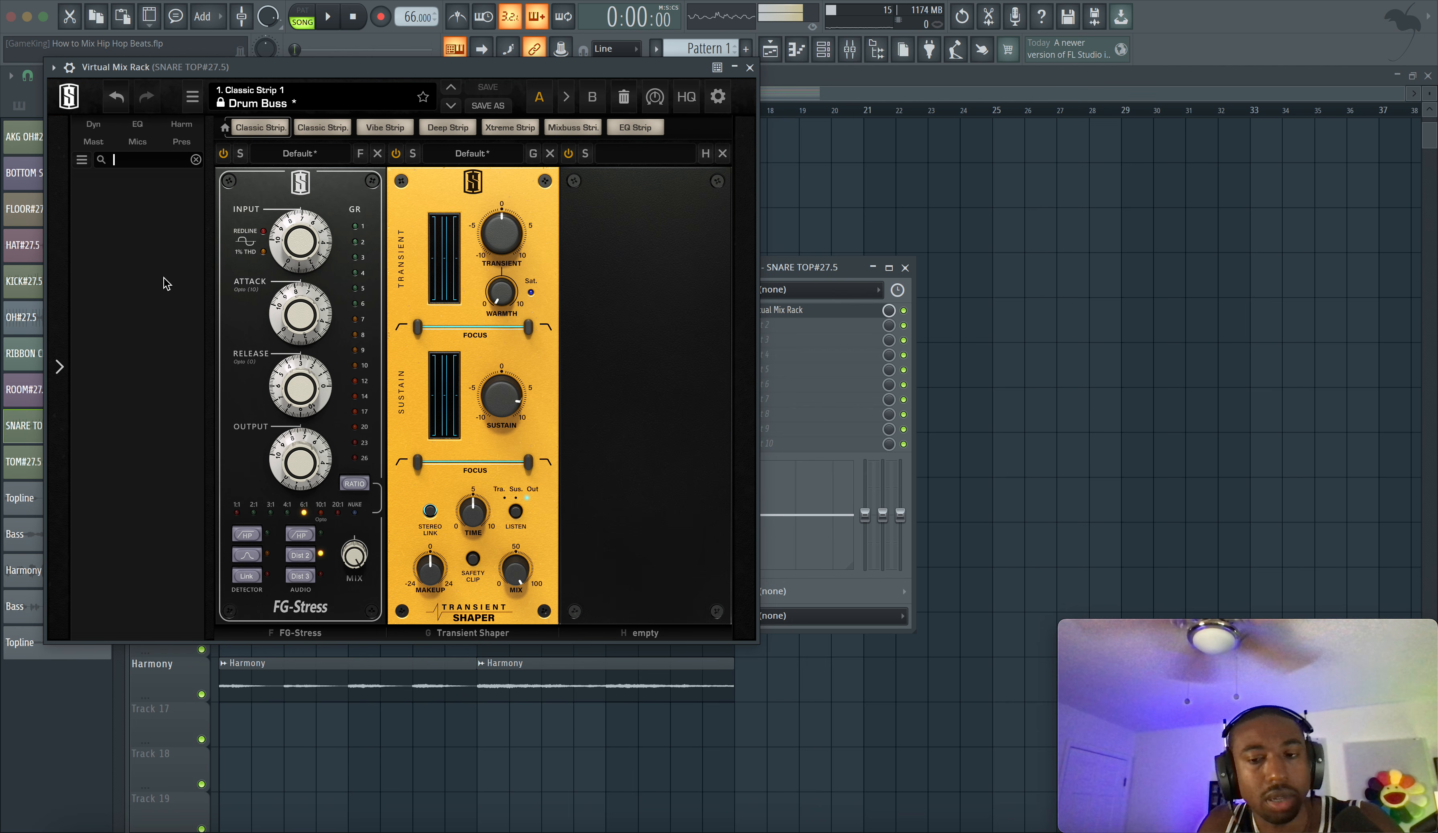
key("BackSpace")
scroll(179, 366, "down", 5)
scroll(179, 365, "down", 4)
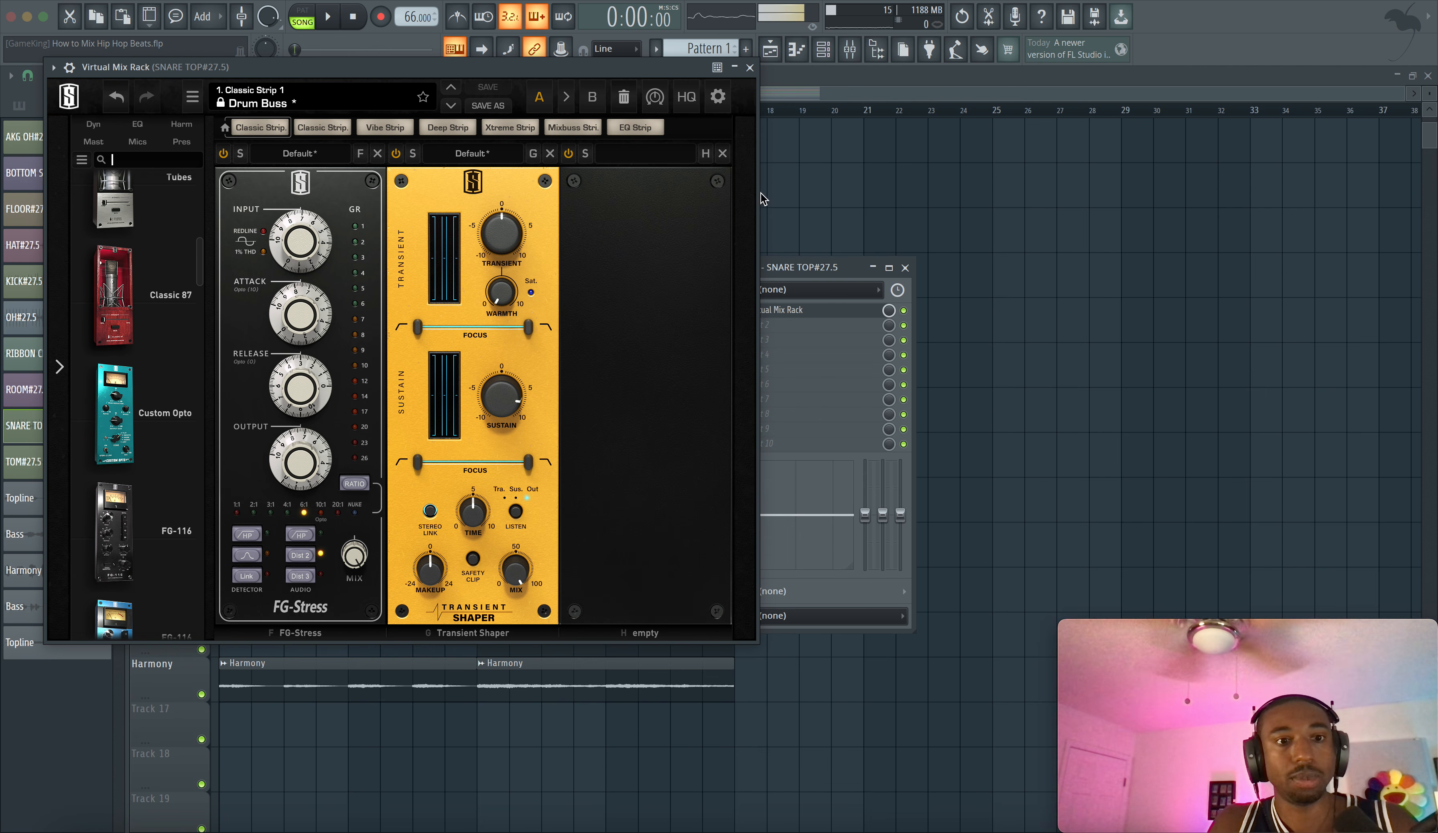
left_click(750, 67)
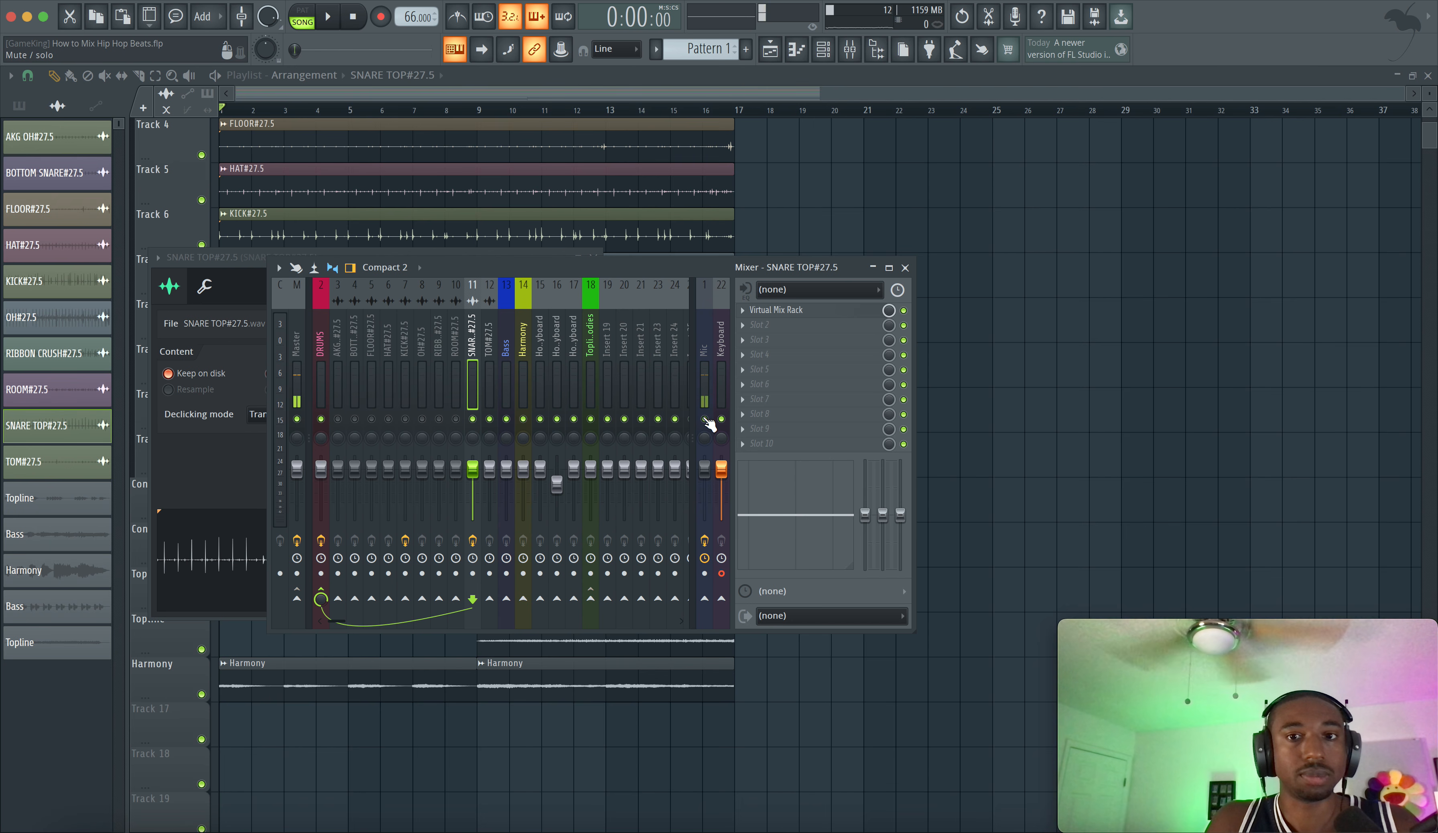
Load StandardCLIP in the effect slot after Virtual Mix Rack on the SNARE TOP track.
left_click(786, 324)
scroll(583, 367, "down", 2)
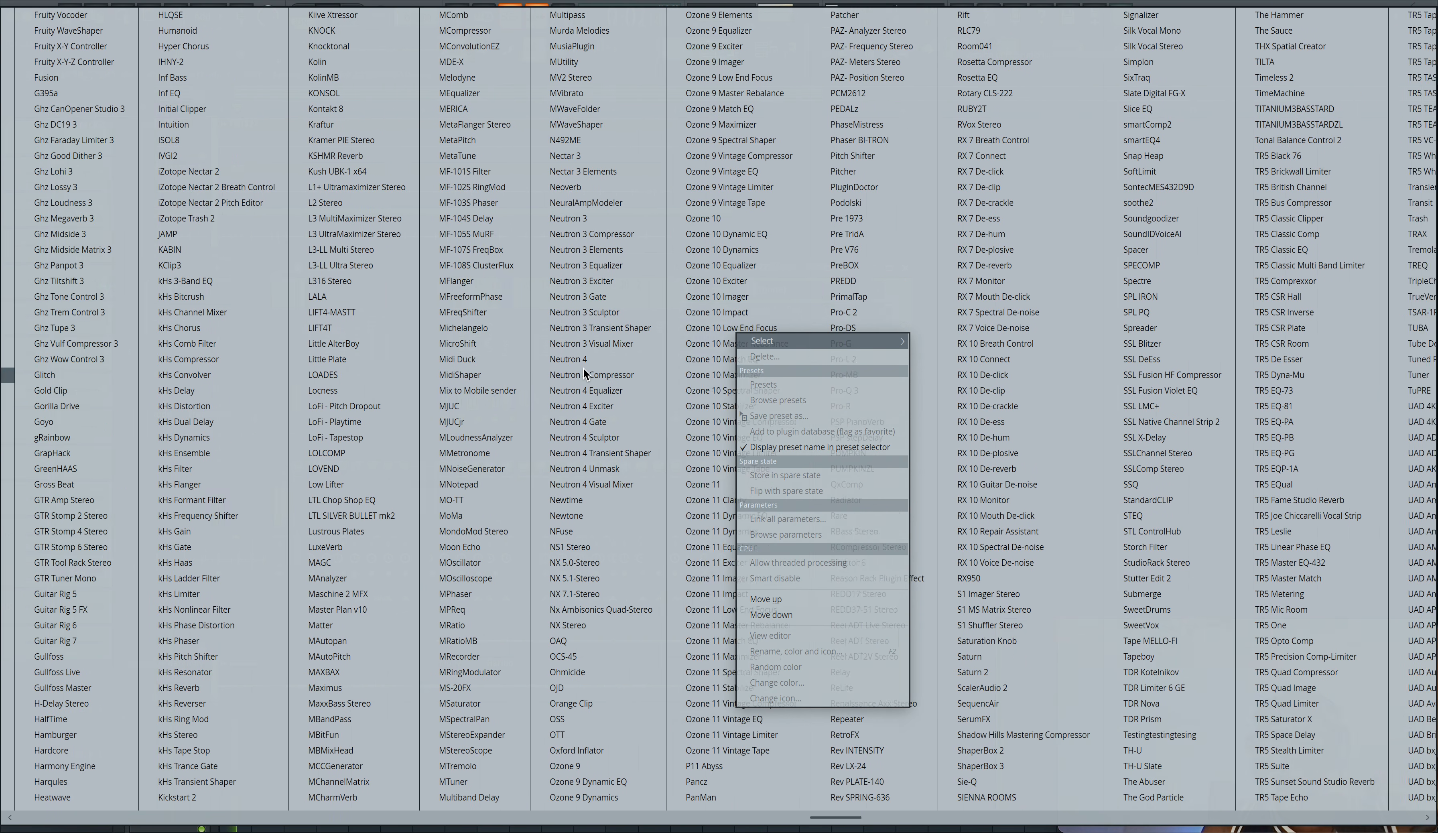
scroll(583, 367, "down", 3)
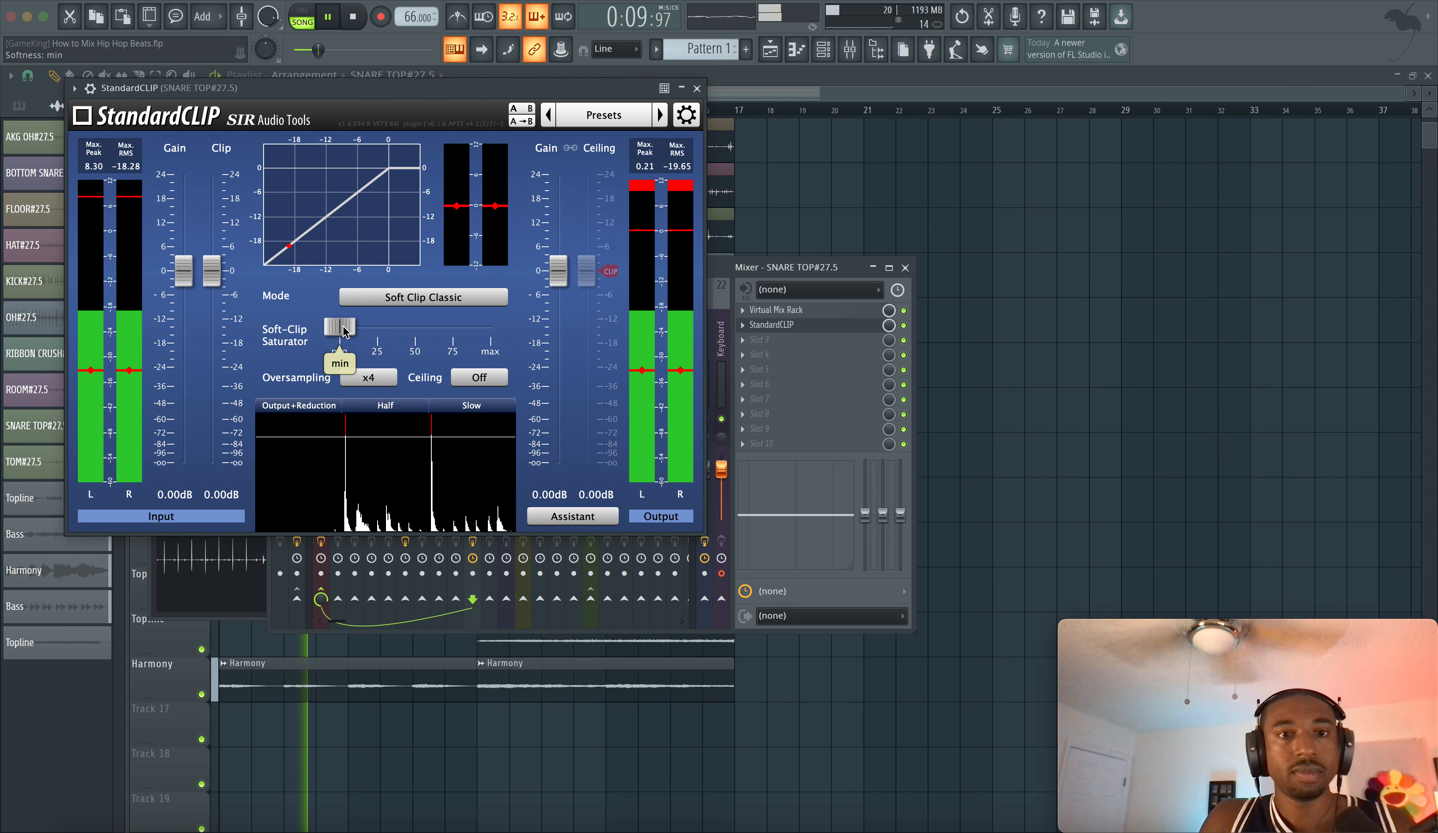
Set StandardCLIP's soft-clip saturator to 53%, output gain to -0.60 dB, and Clip to -2.00 dB during playback.
left_click_drag(345, 331, 430, 325)
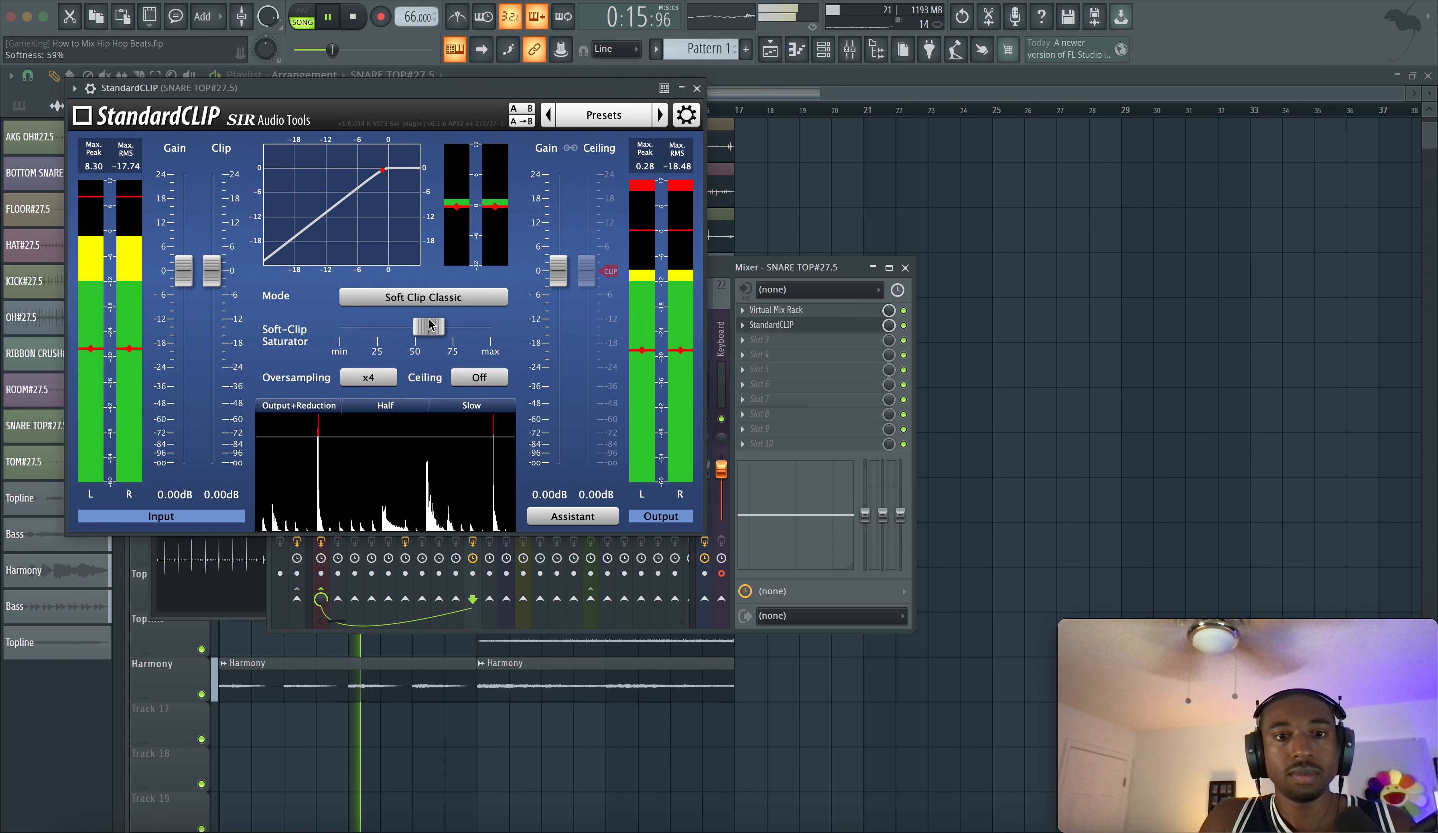
left_click_drag(558, 269, 558, 273)
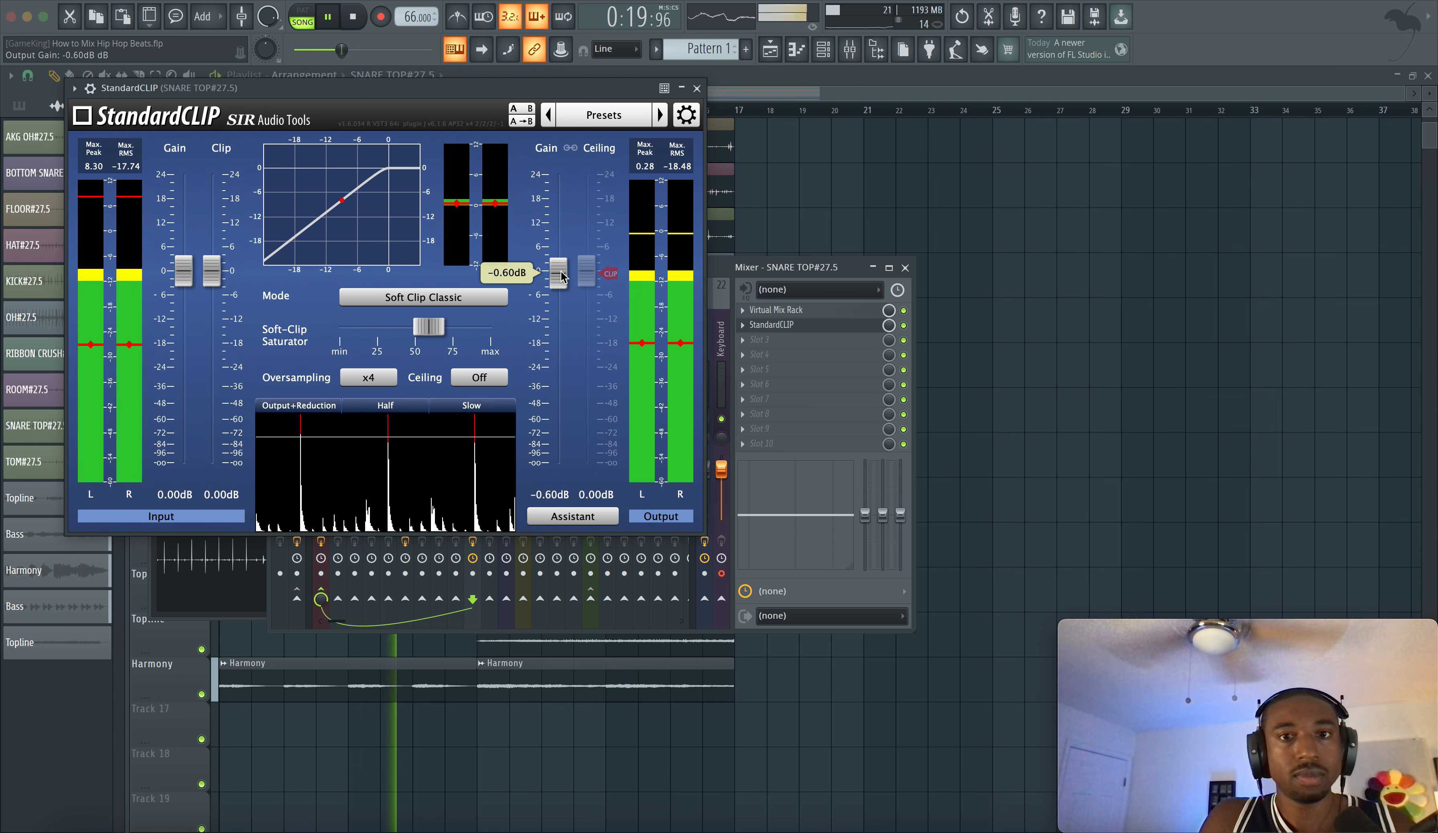
mouse_move(426, 329)
left_mouse_down()
mouse_move(470, 331)
mouse_move(409, 333)
left_mouse_up()
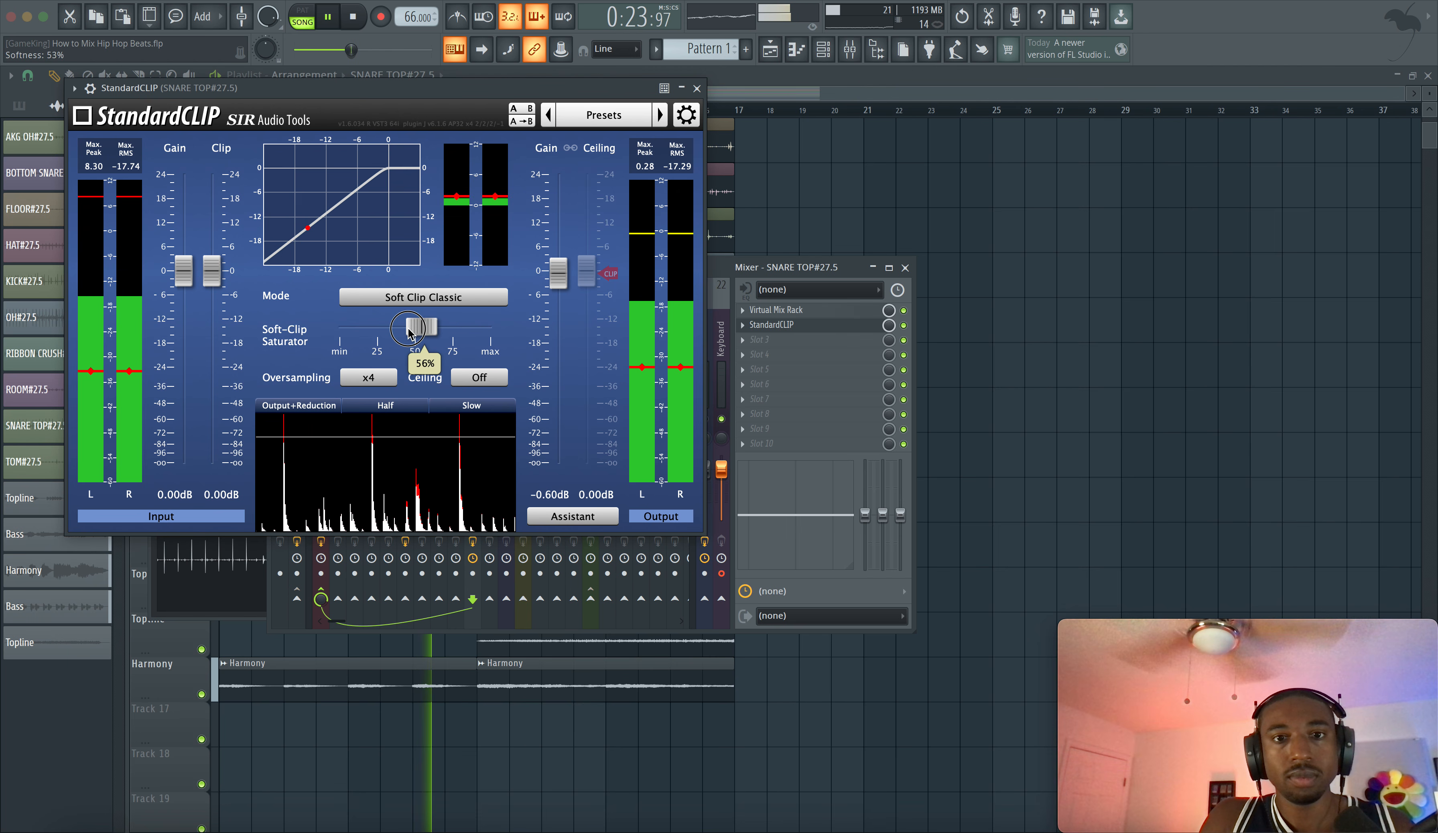
left_click_drag(212, 272, 215, 279)
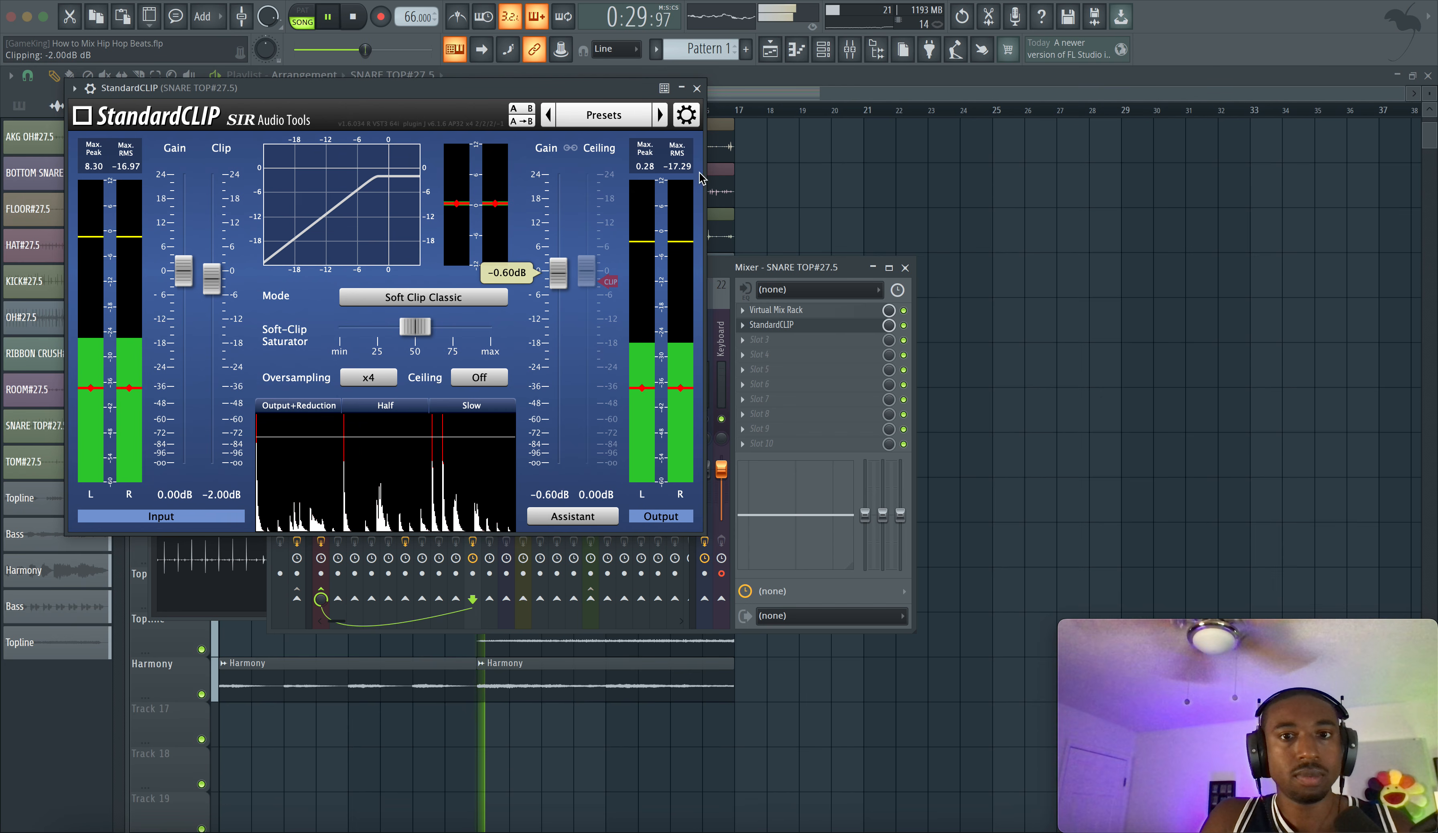
left_click(697, 88)
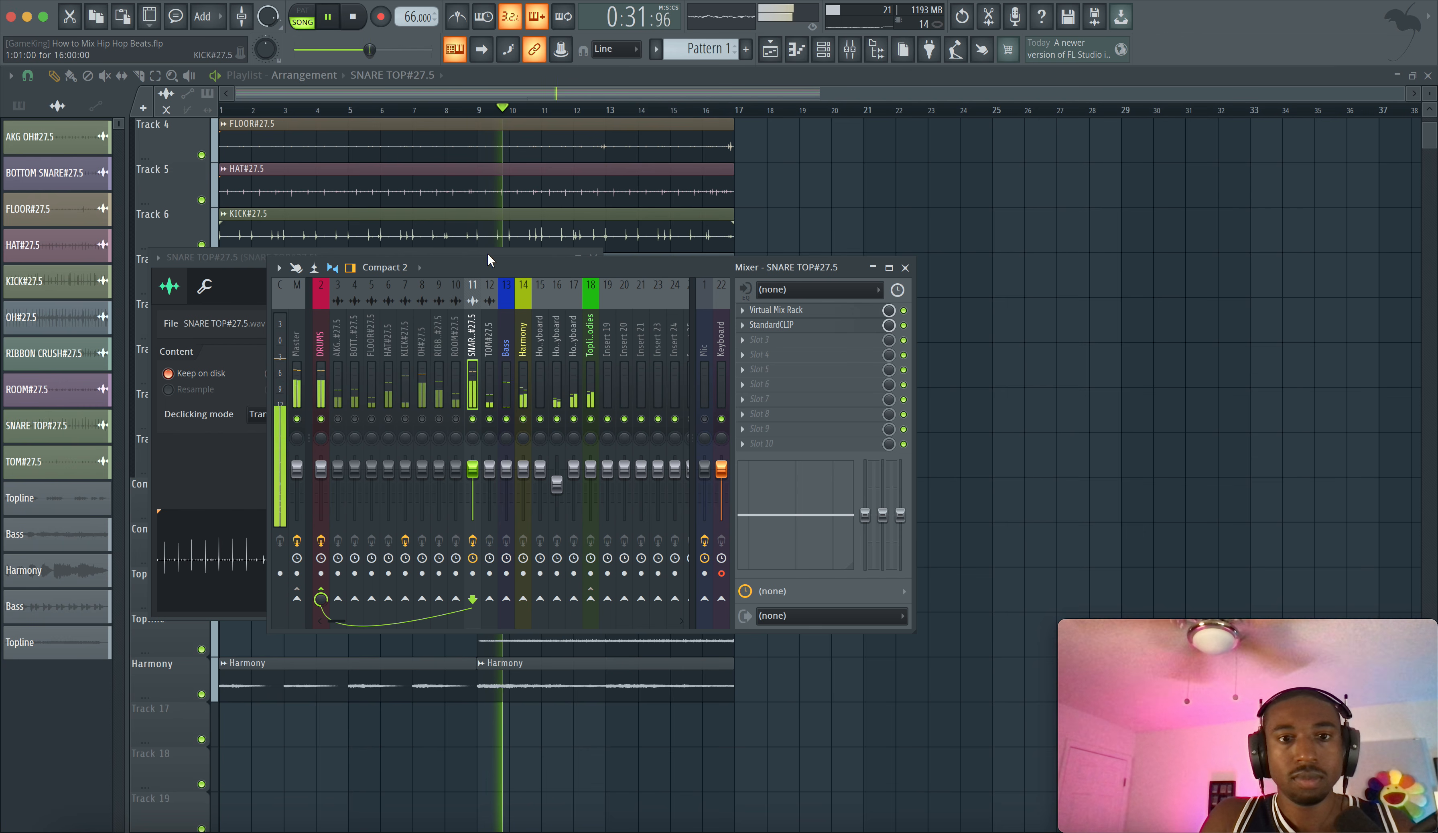
Listen to the snare with its effects bypassed for comparison, toggle the Mic track's mute, and reselect SNARE TOP.
left_click(476, 541)
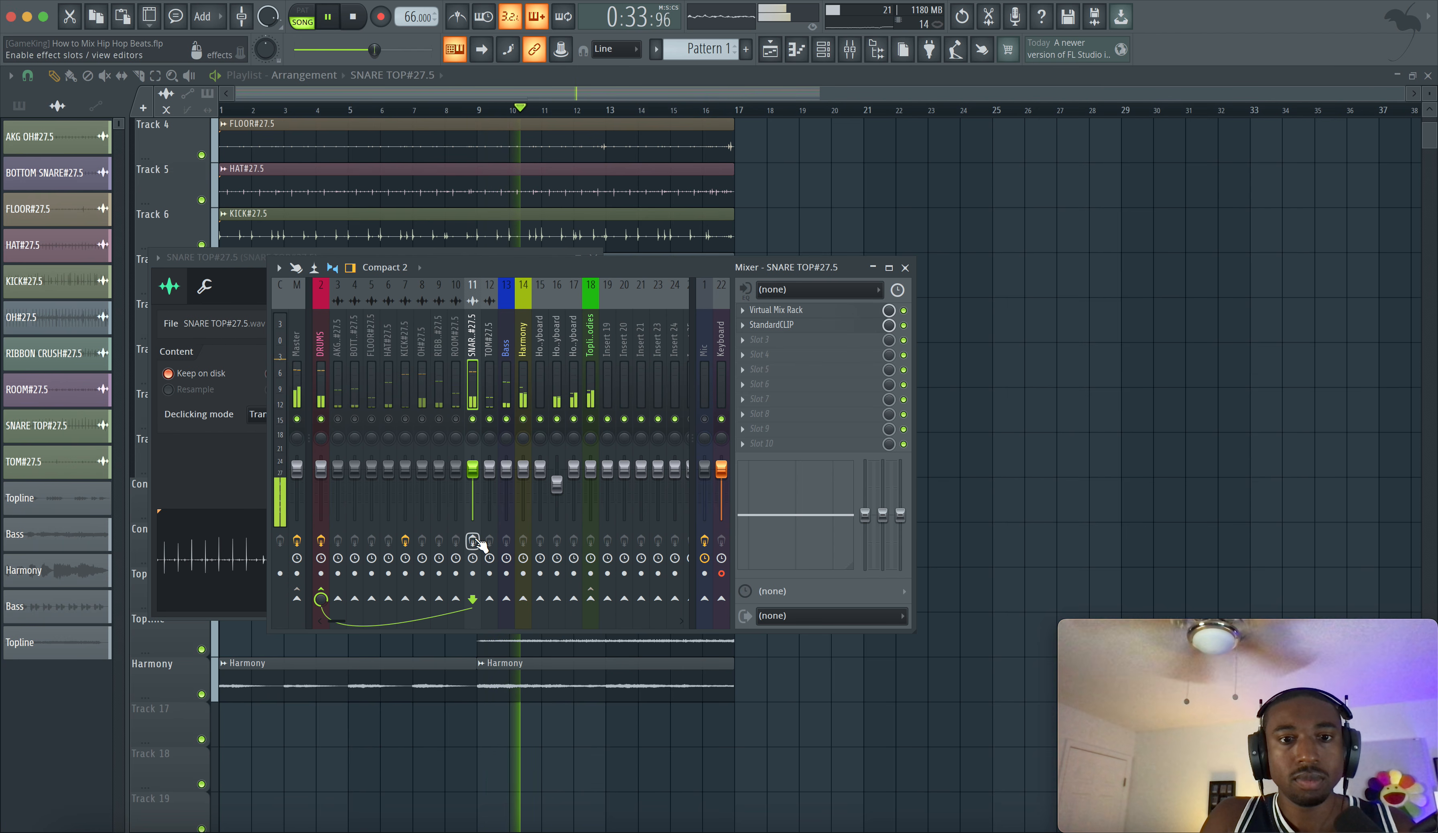
left_click(705, 419)
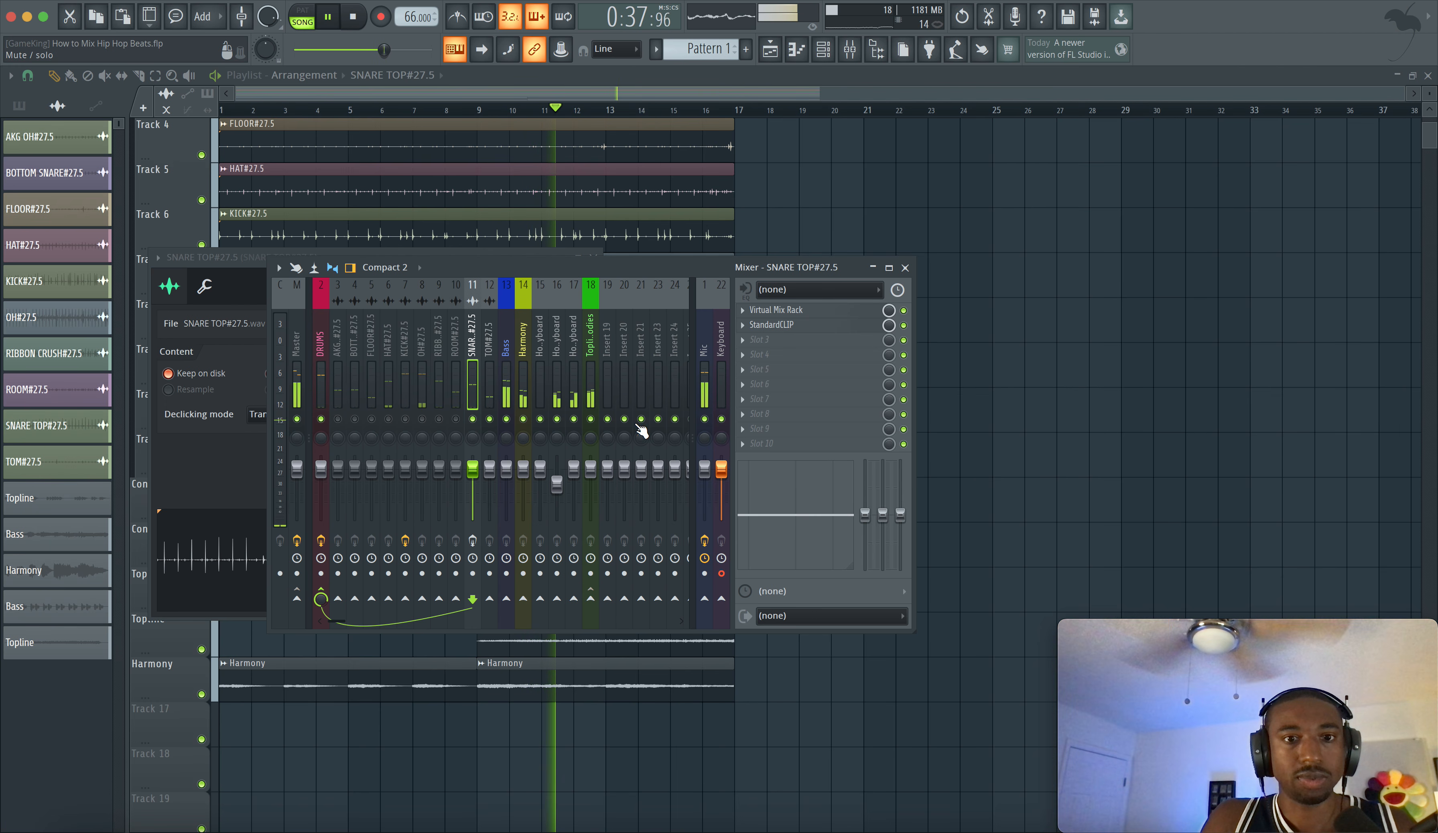
left_click(705, 421)
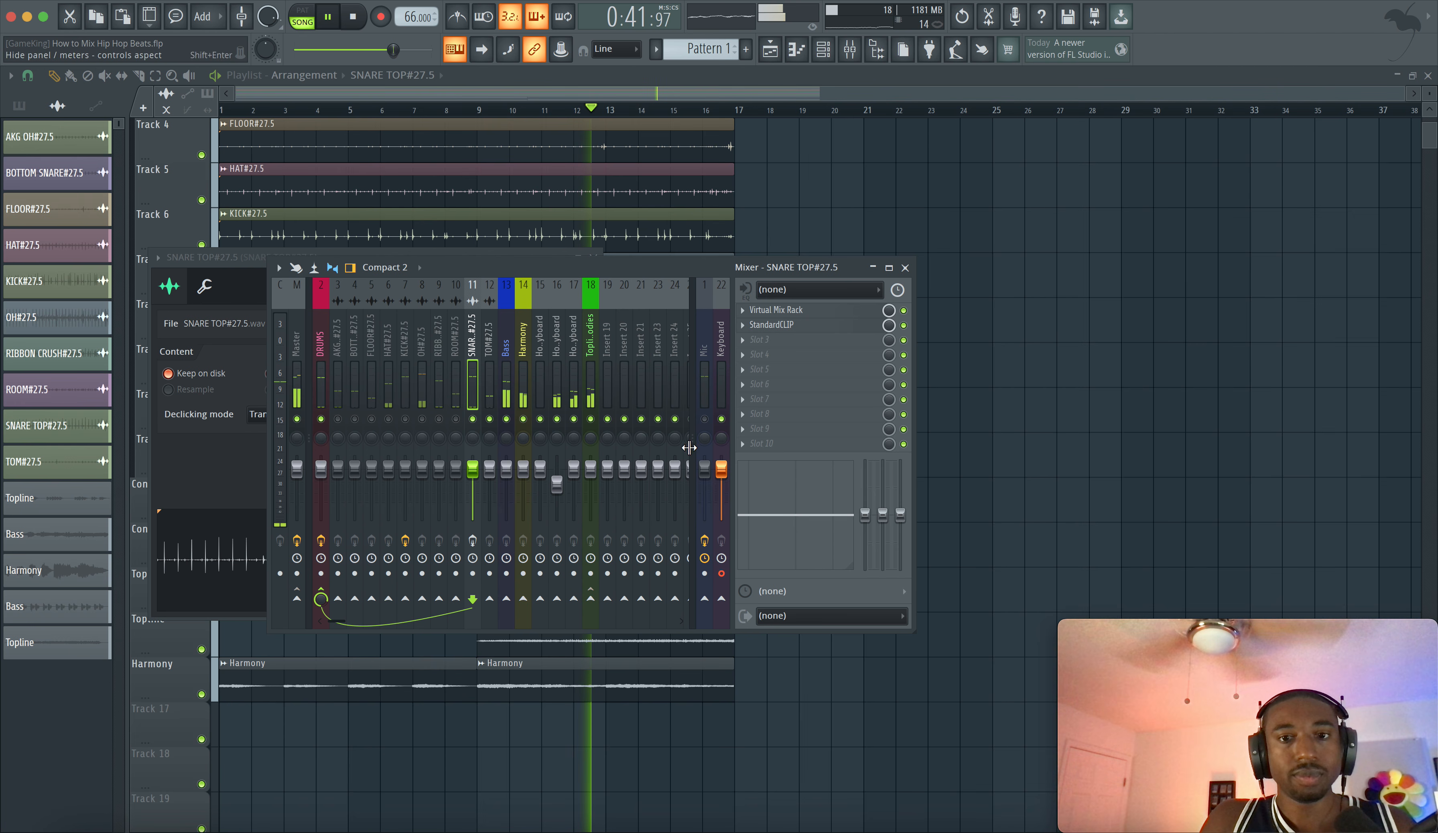
left_click(705, 419)
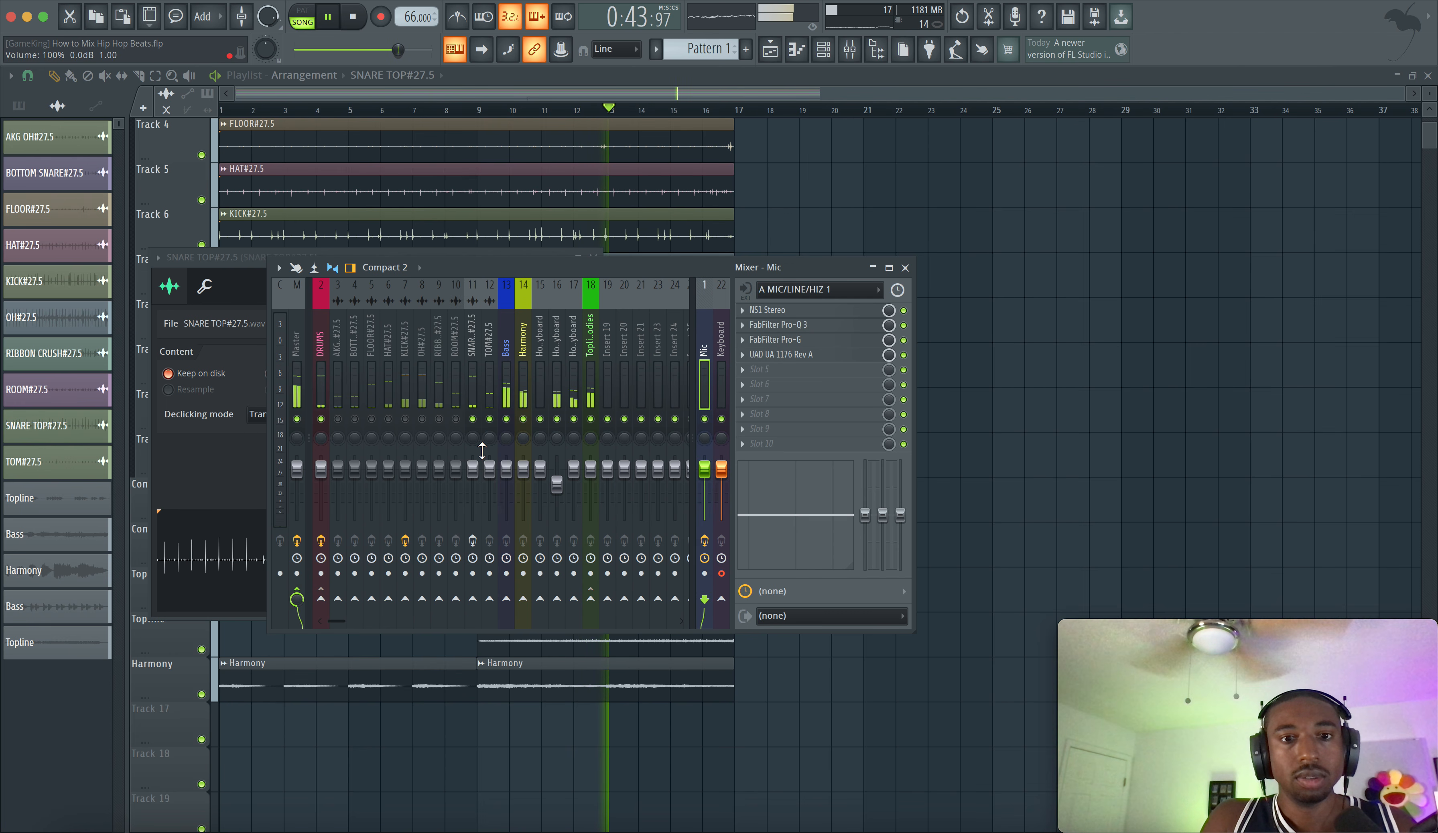
left_click(472, 389)
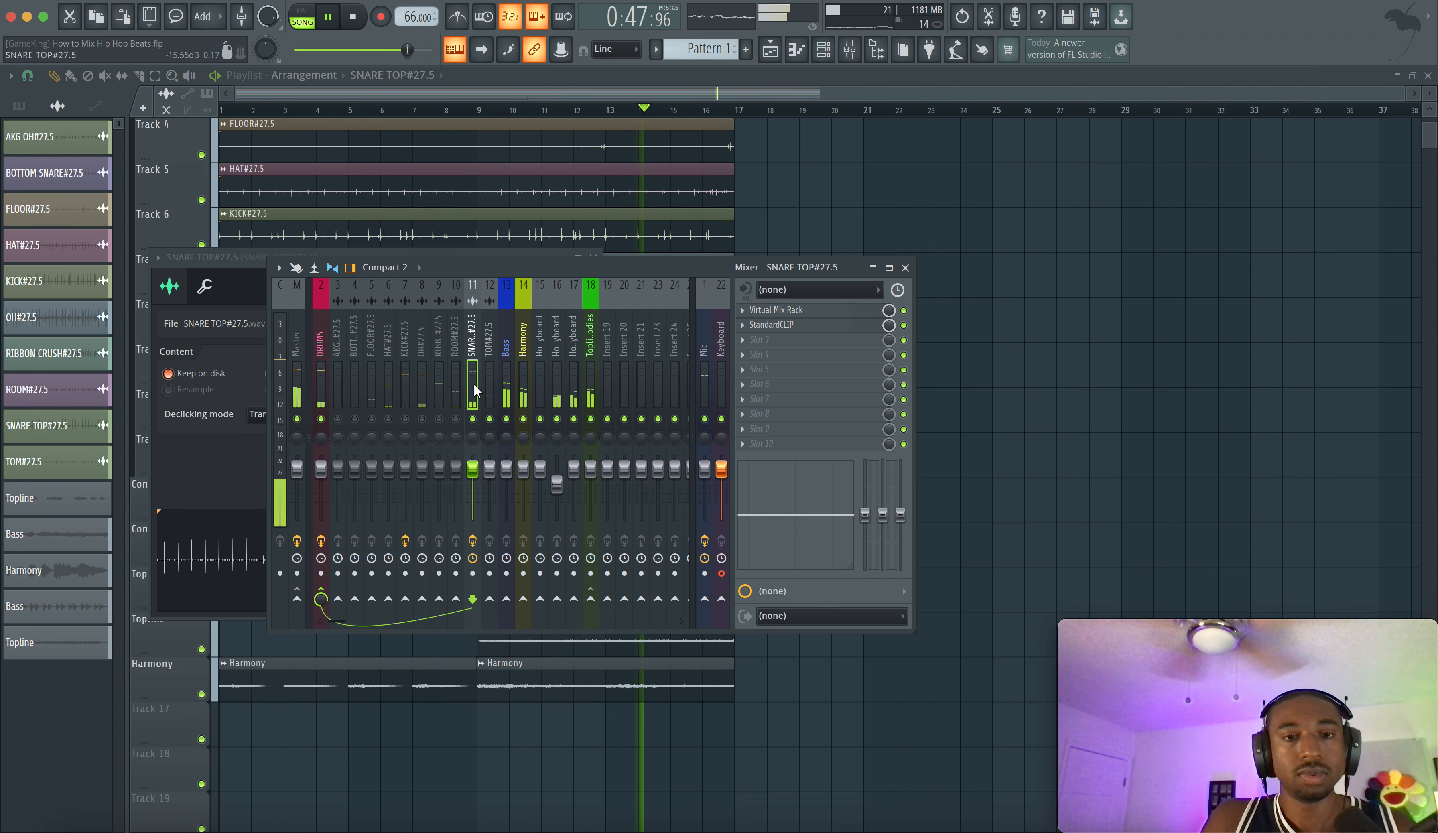
Lower the SNARE TOP fader to -6.5 dB while comparing its level with the effects bypassed.
left_click_drag(473, 469, 471, 473)
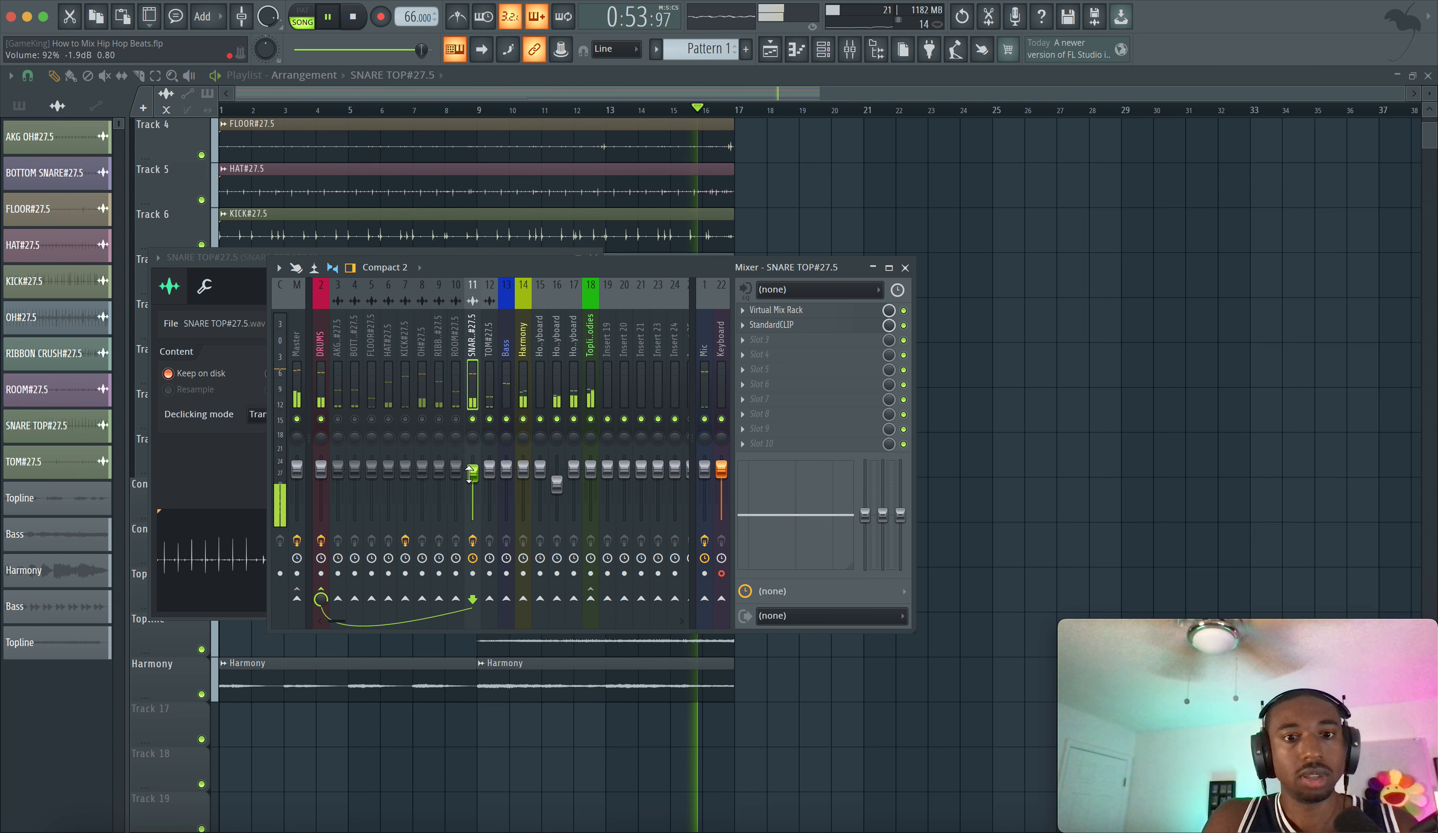
key("space")
key("space")
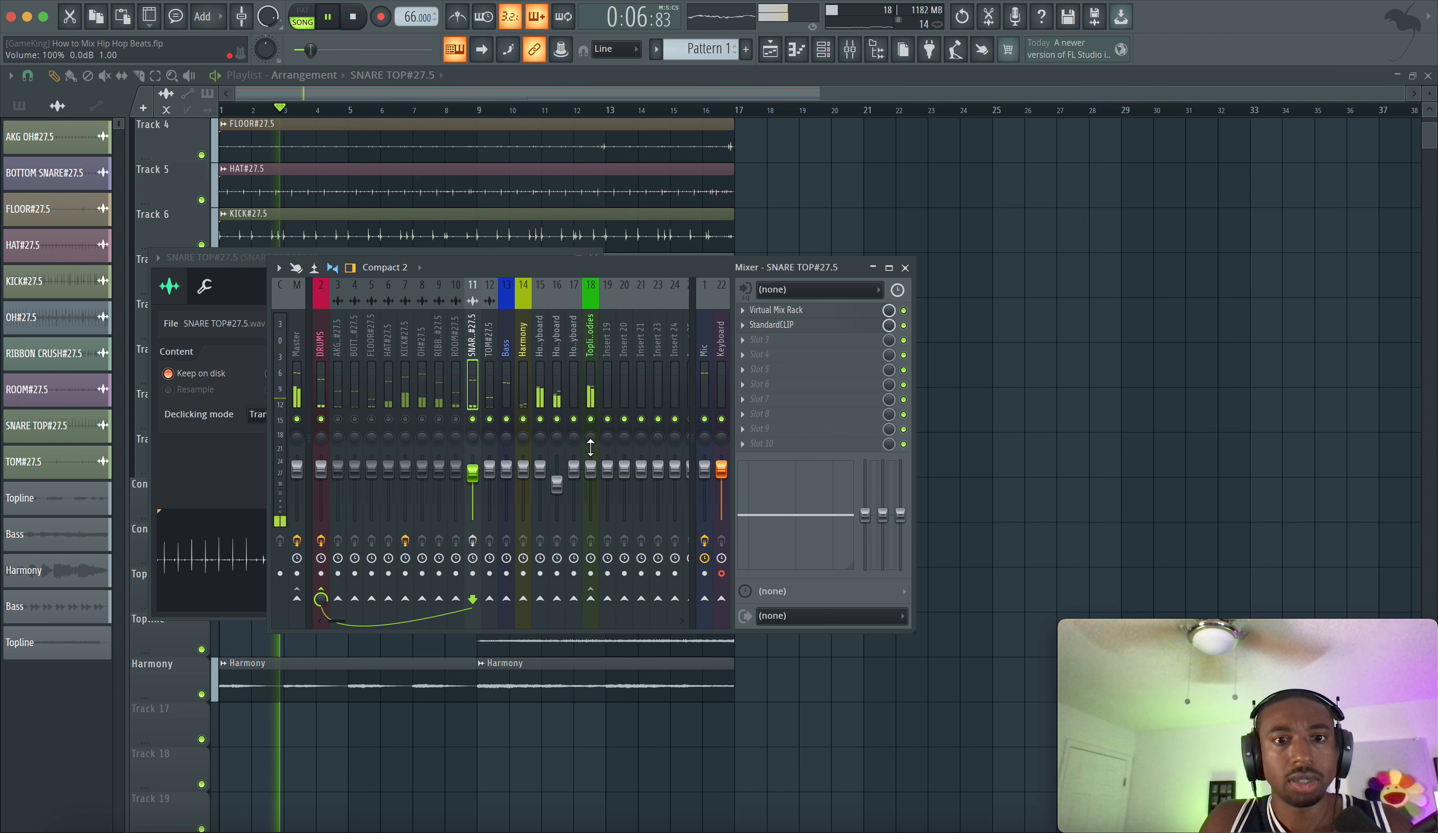
left_click(473, 540)
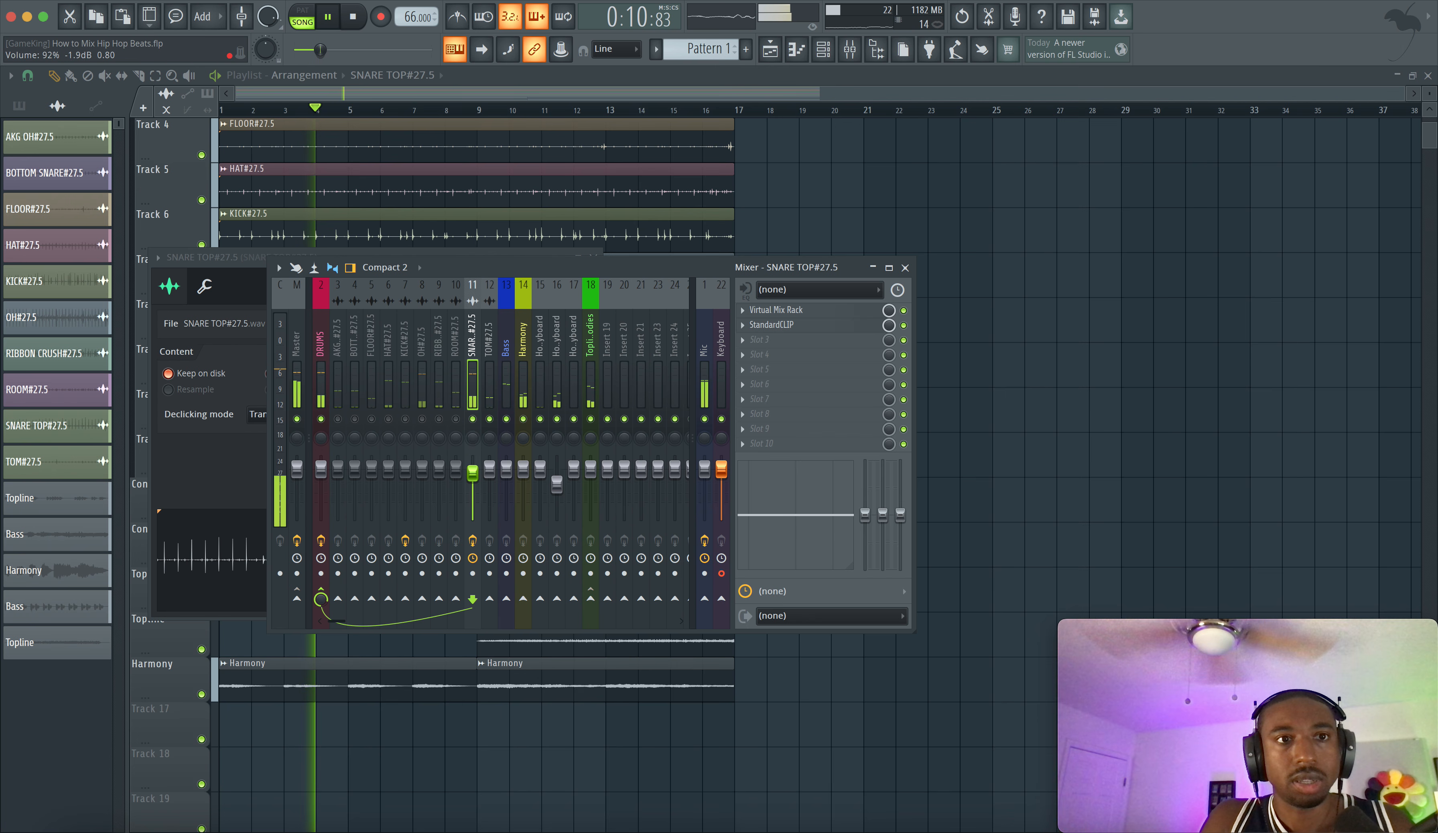
left_click_drag(473, 474, 473, 482)
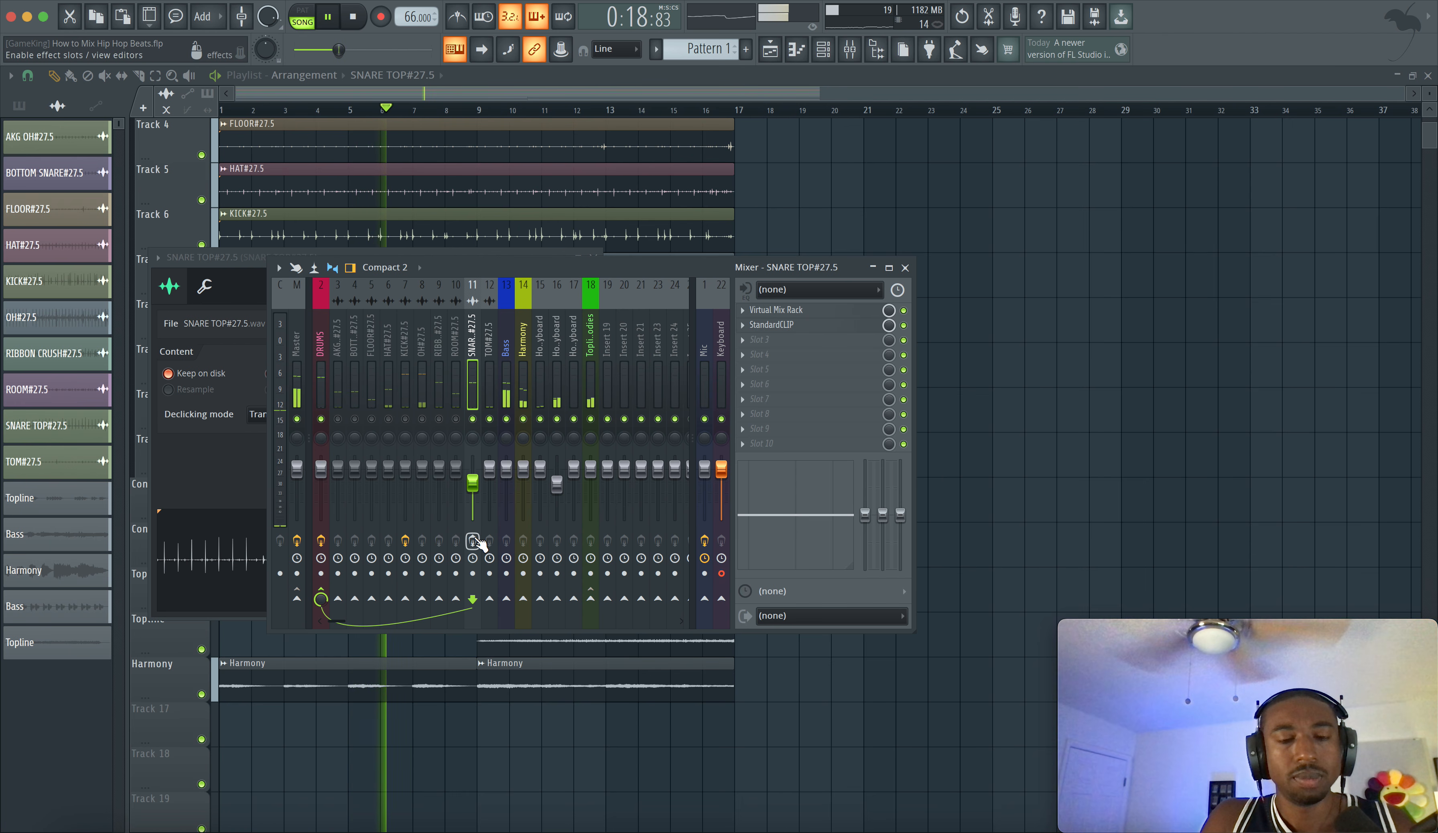
key("space")
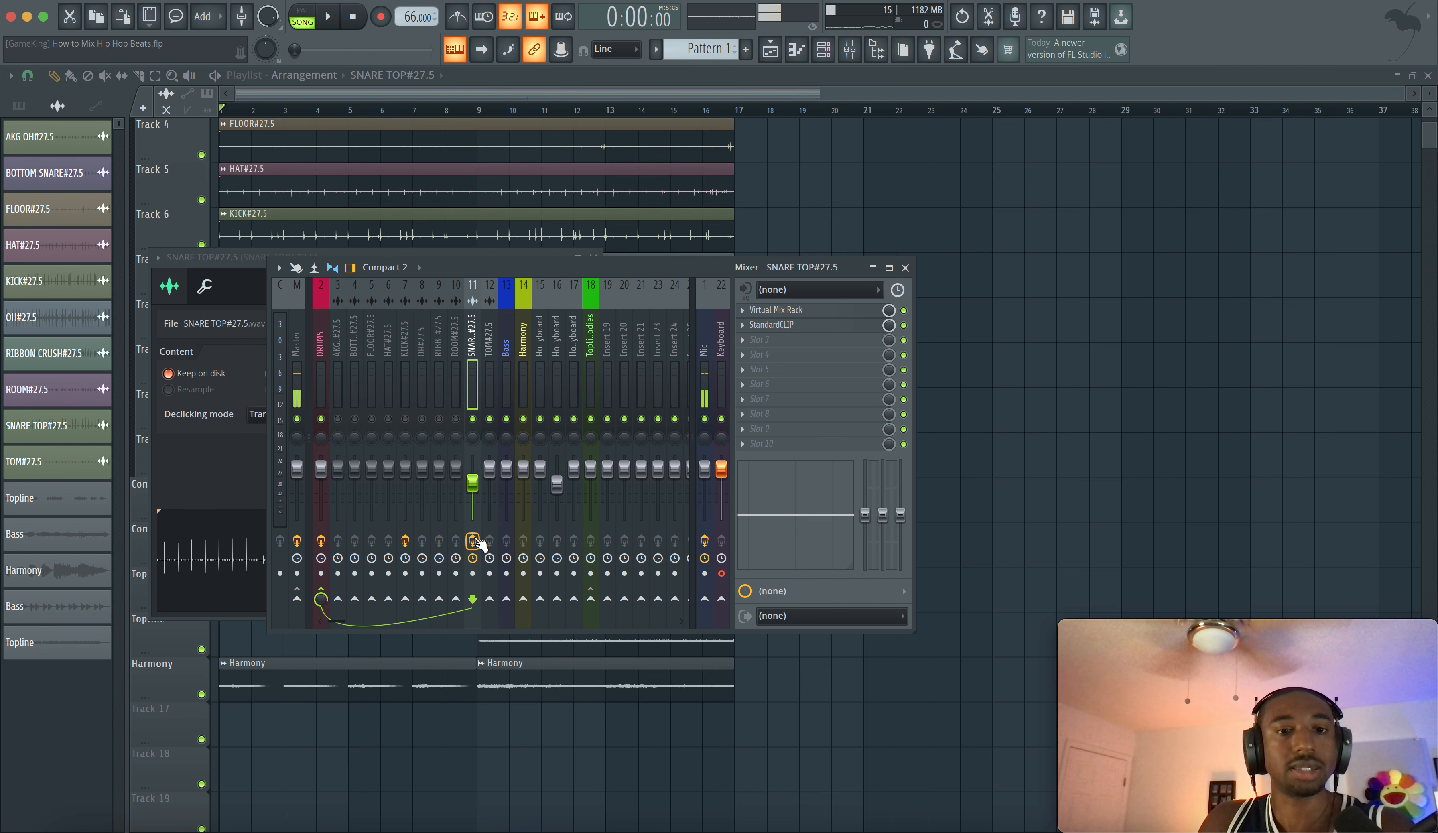
Reset the SNARE TOP fader to 0.0 dB and compare the snare with its effects bypassed and enabled.
right_click(472, 481)
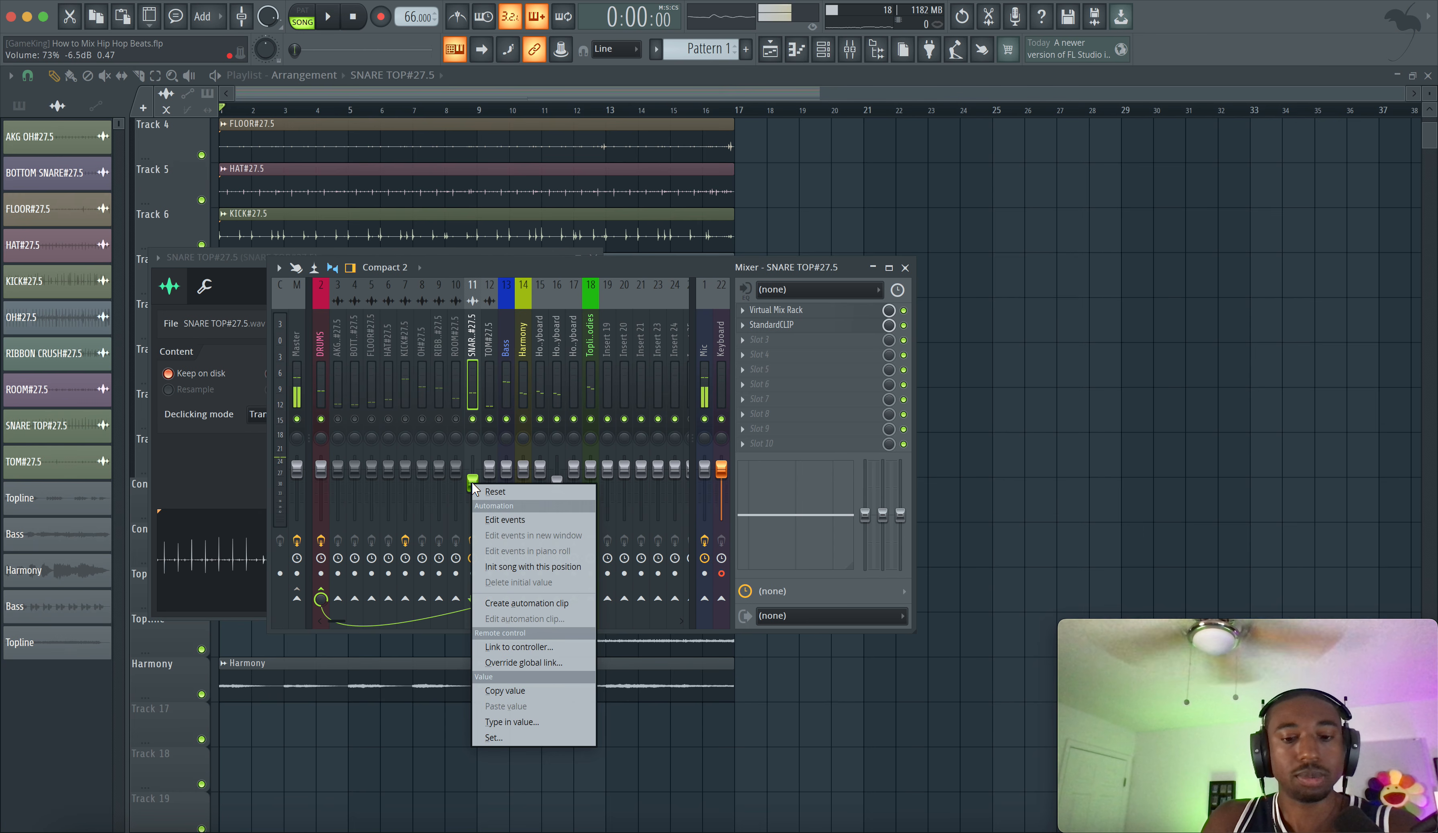
key("c")
right_click(472, 481)
left_click(493, 486)
key("space")
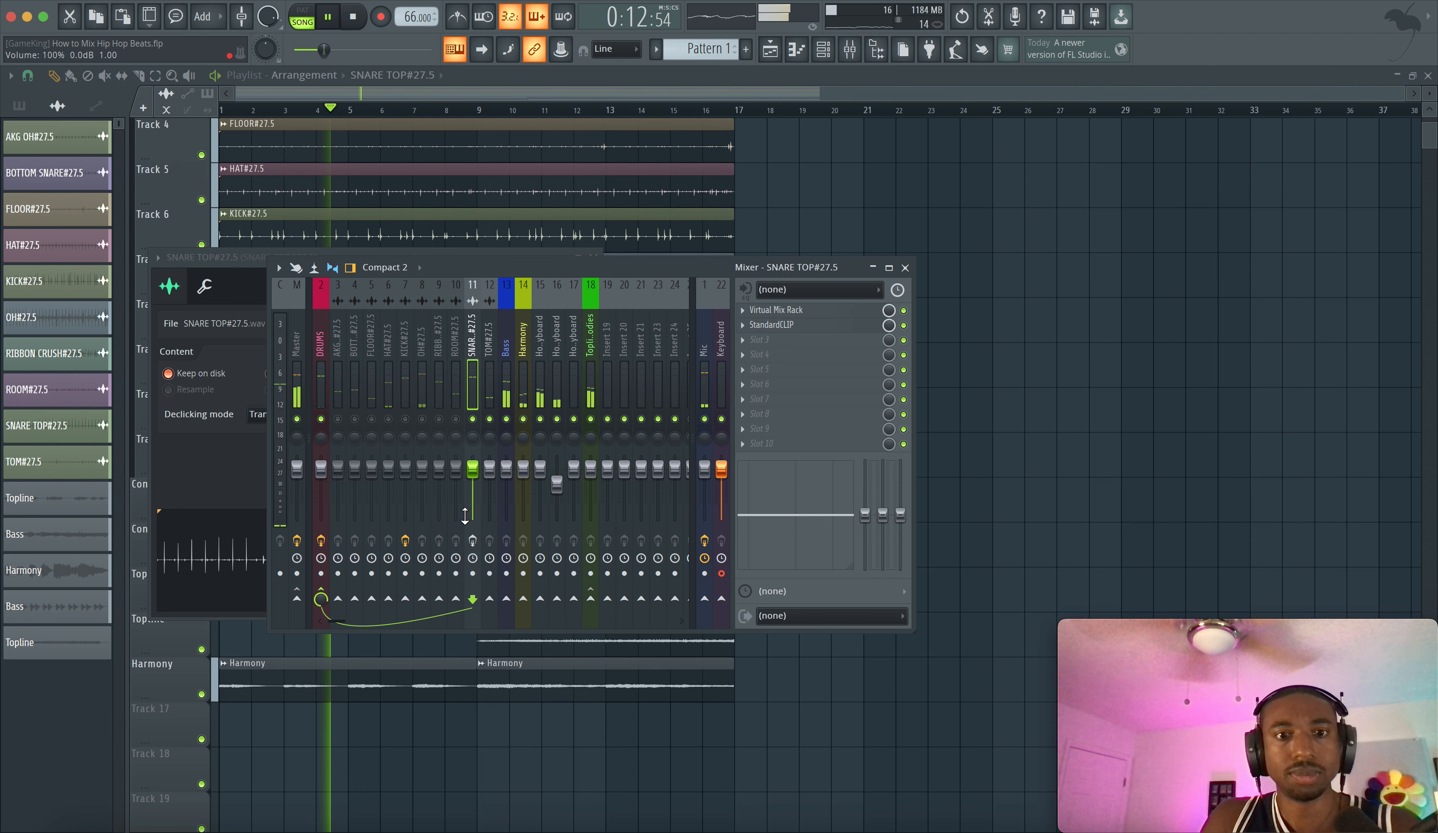
left_click(477, 540)
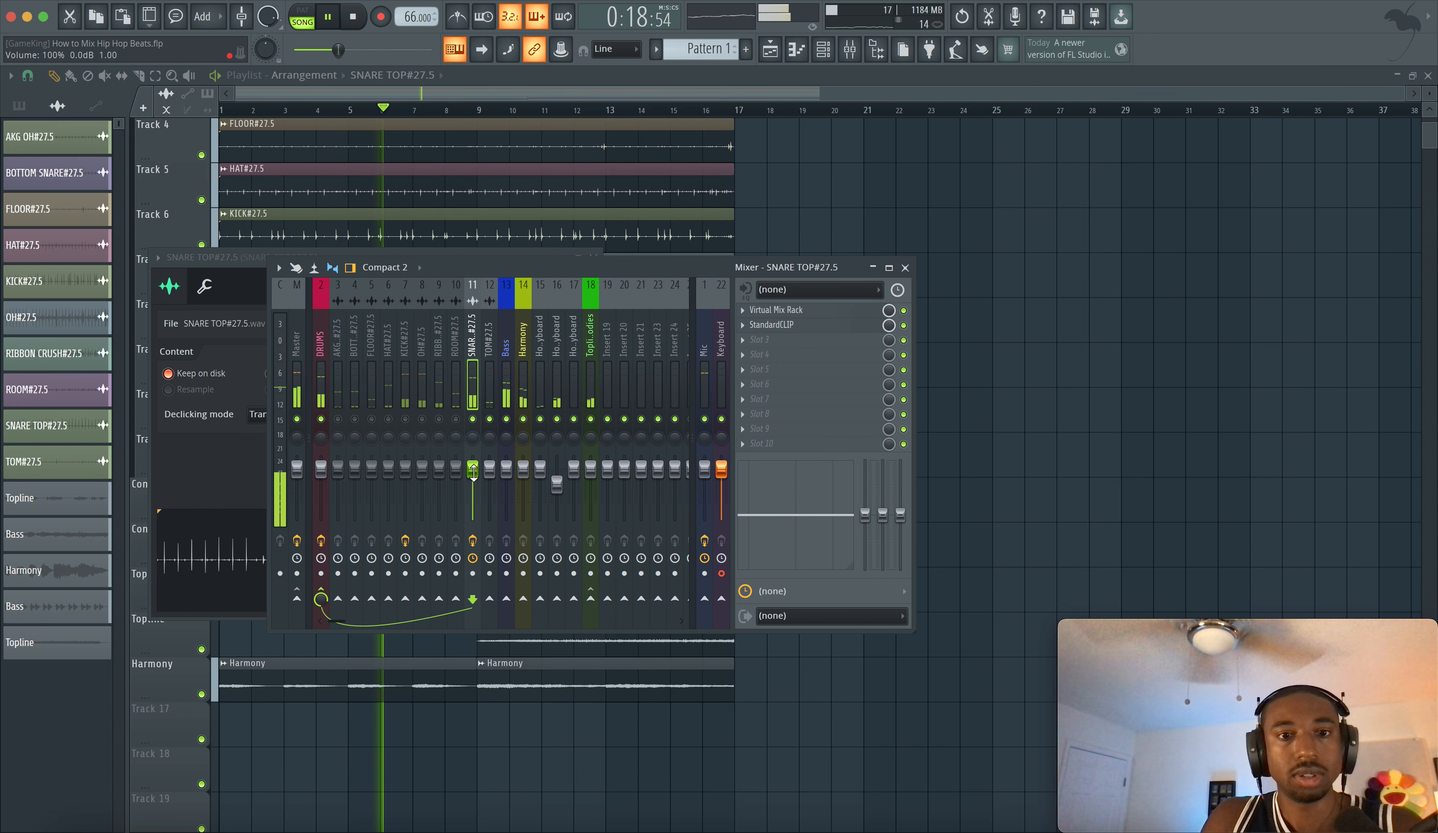
Lower the SNARE TOP fader by ear during playback and replay the beat to check the level.
left_click_drag(473, 469, 473, 471)
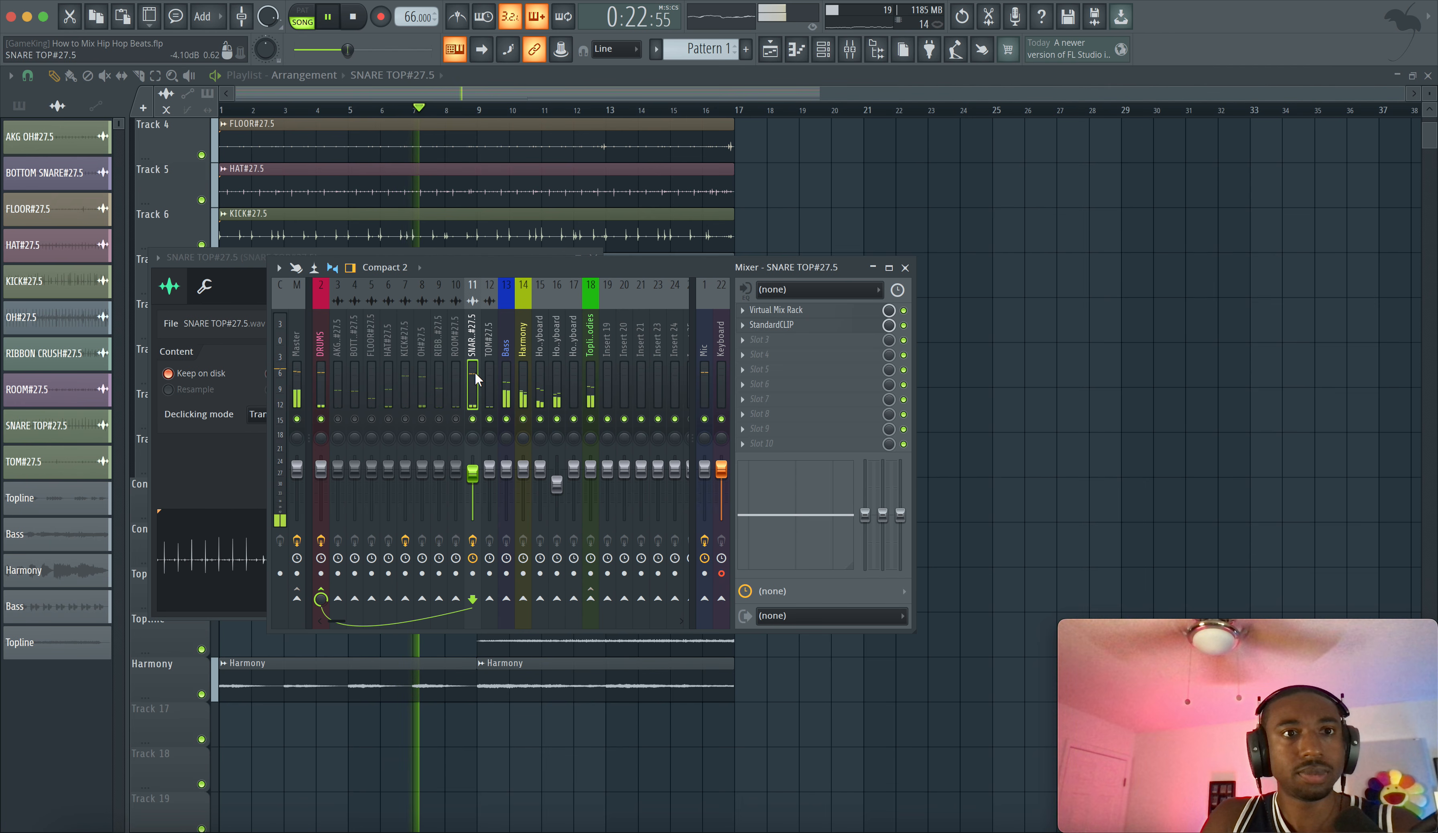
left_click_drag(472, 474, 473, 480)
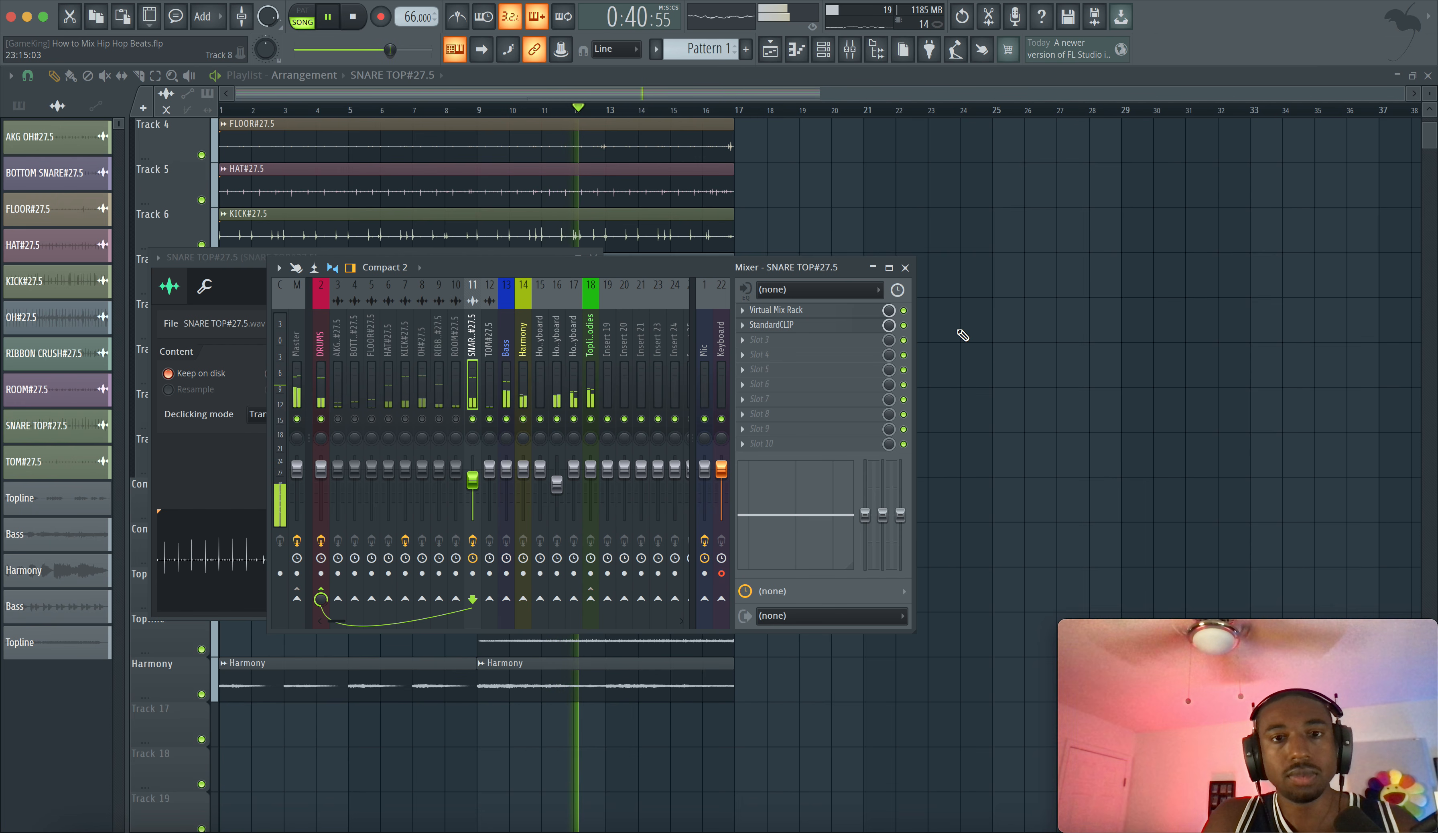
key("space")
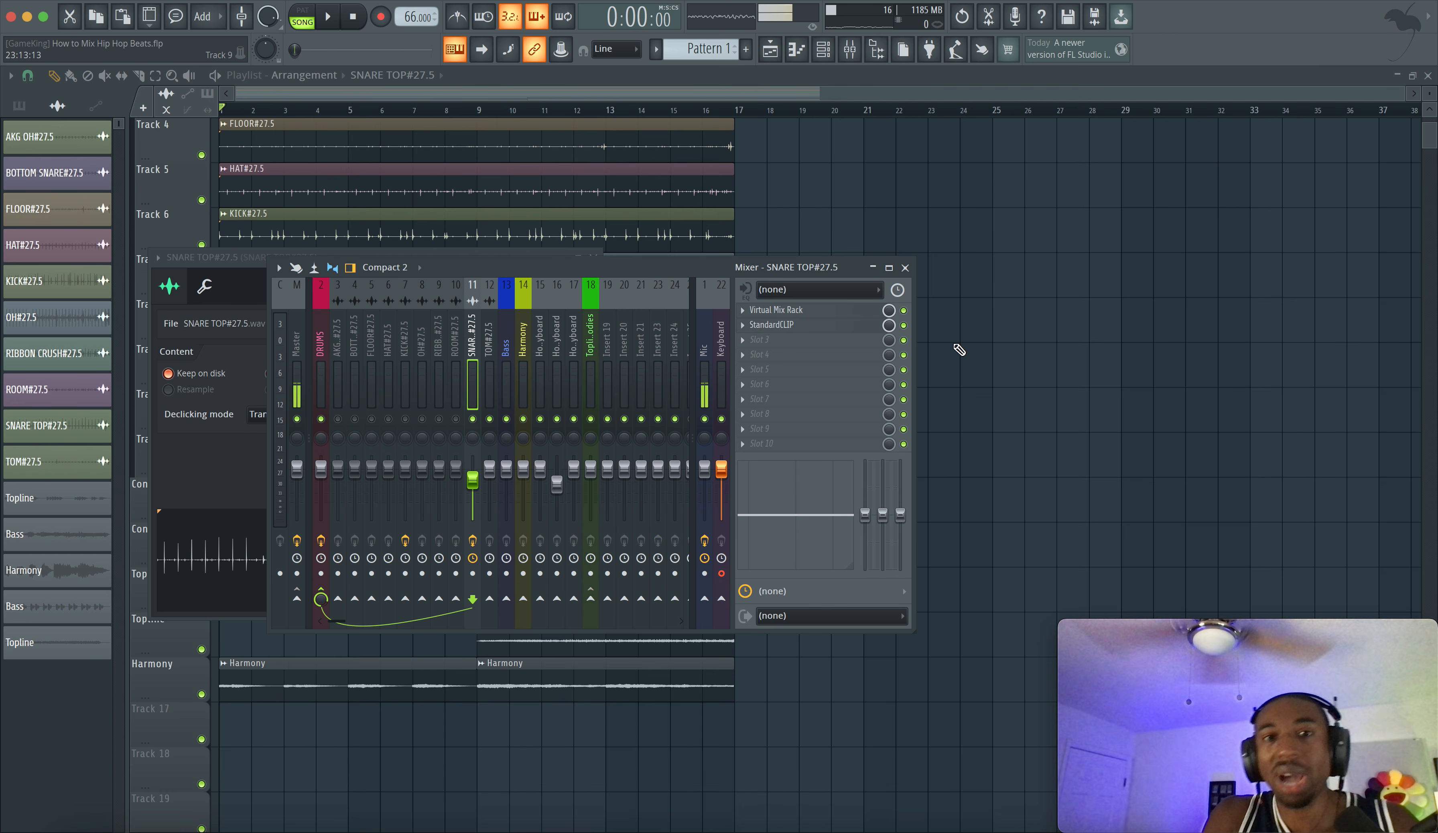
key("space")
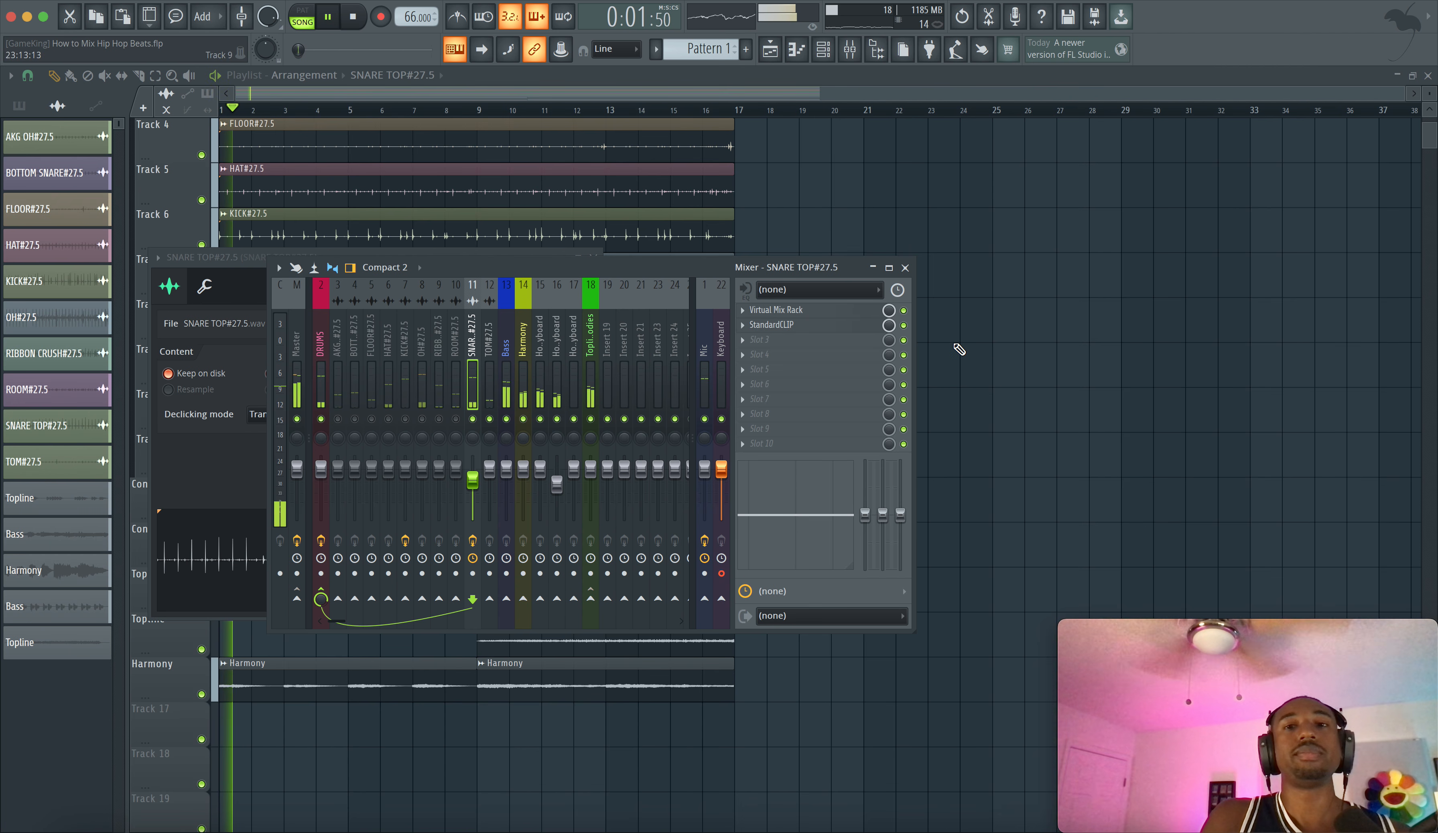
key("space")
Insert FabFilter Pro-Q 3 in the third effect slot of SNARE TOP and start playback.
left_click(782, 343)
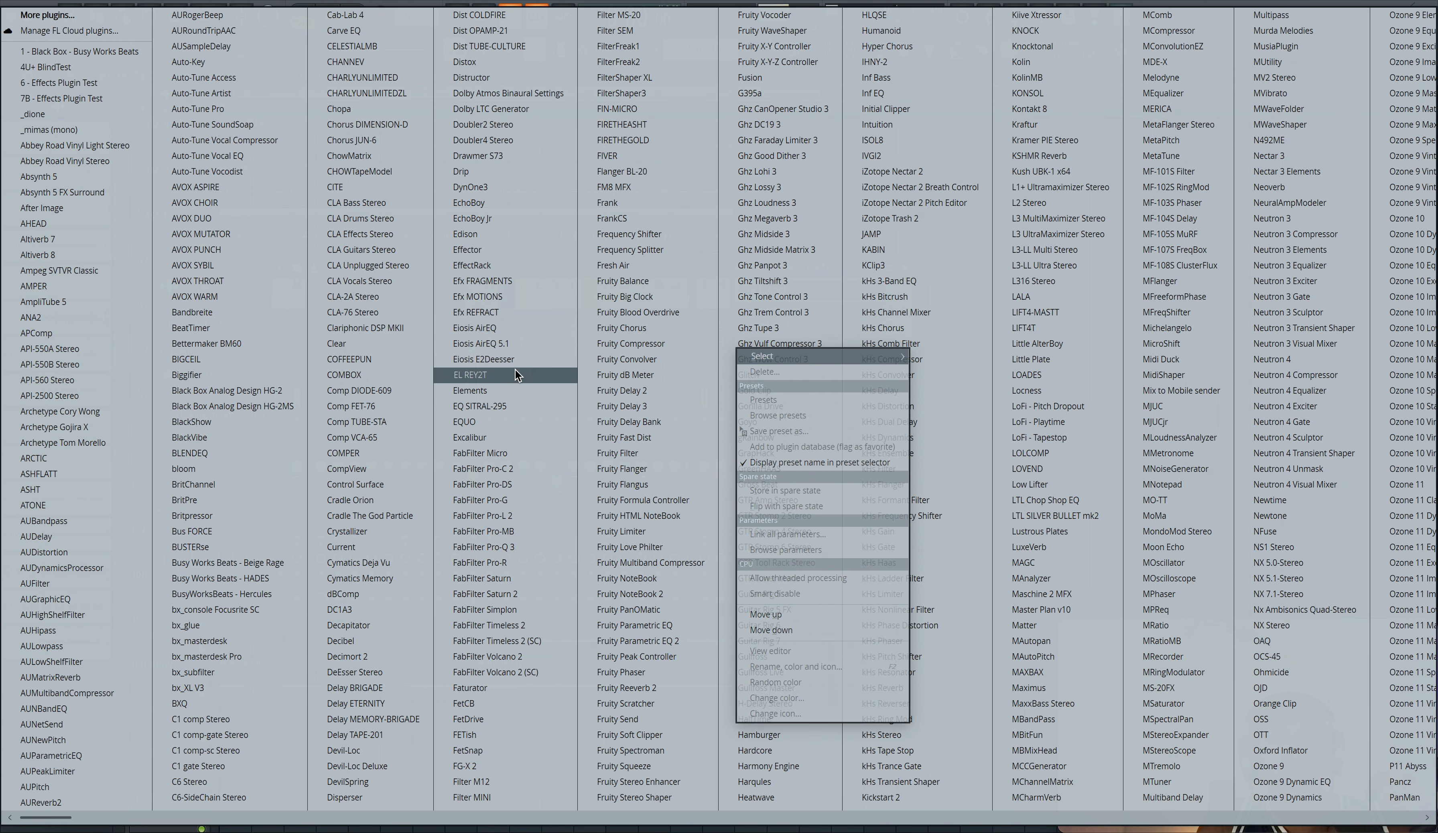
left_click(513, 548)
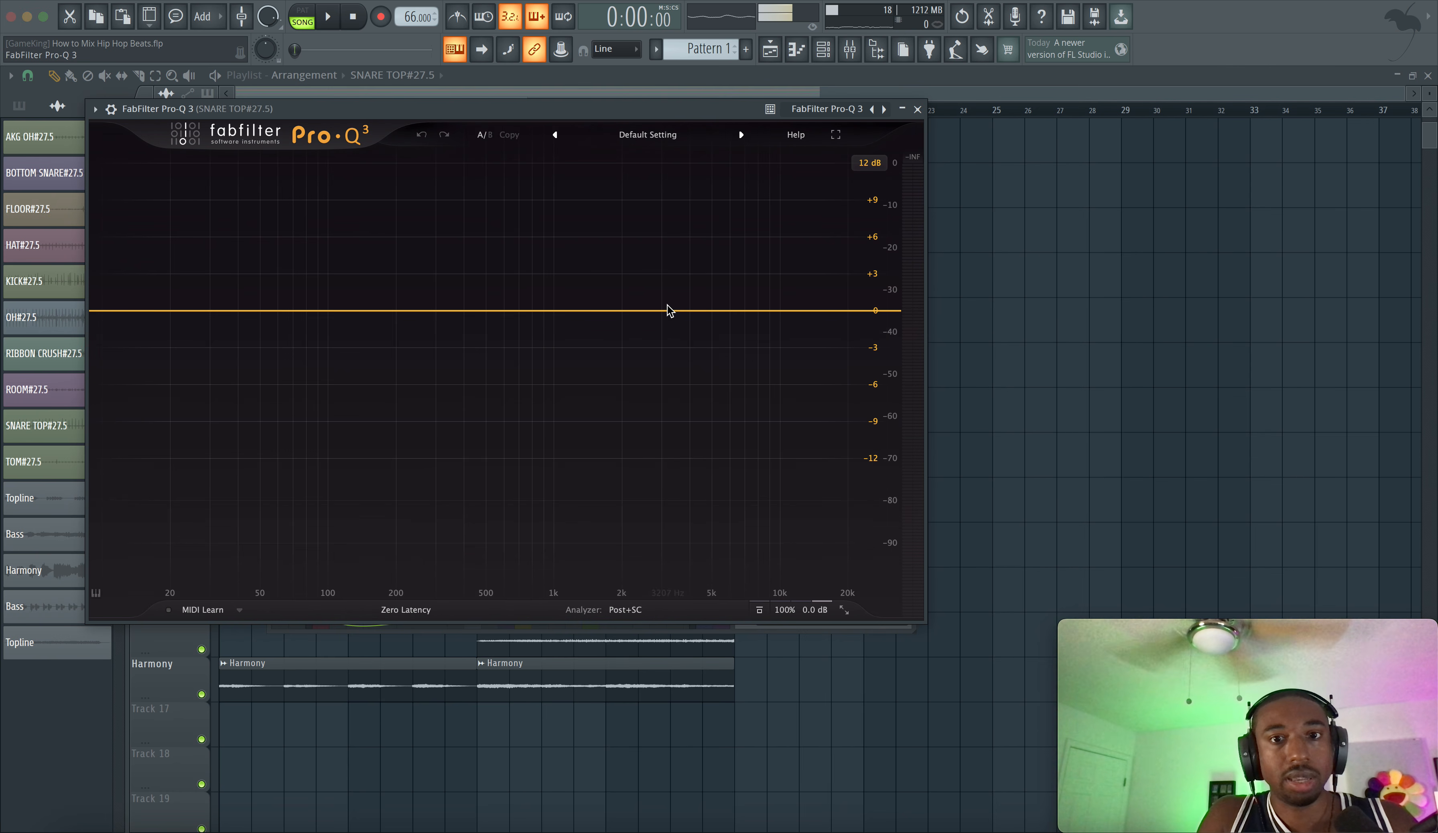
key("space")
Add a bell band at about 2.7 kHz to the SNARE TOP equalizer with a -0.84 dB cut, and stop playback.
left_click(673, 311)
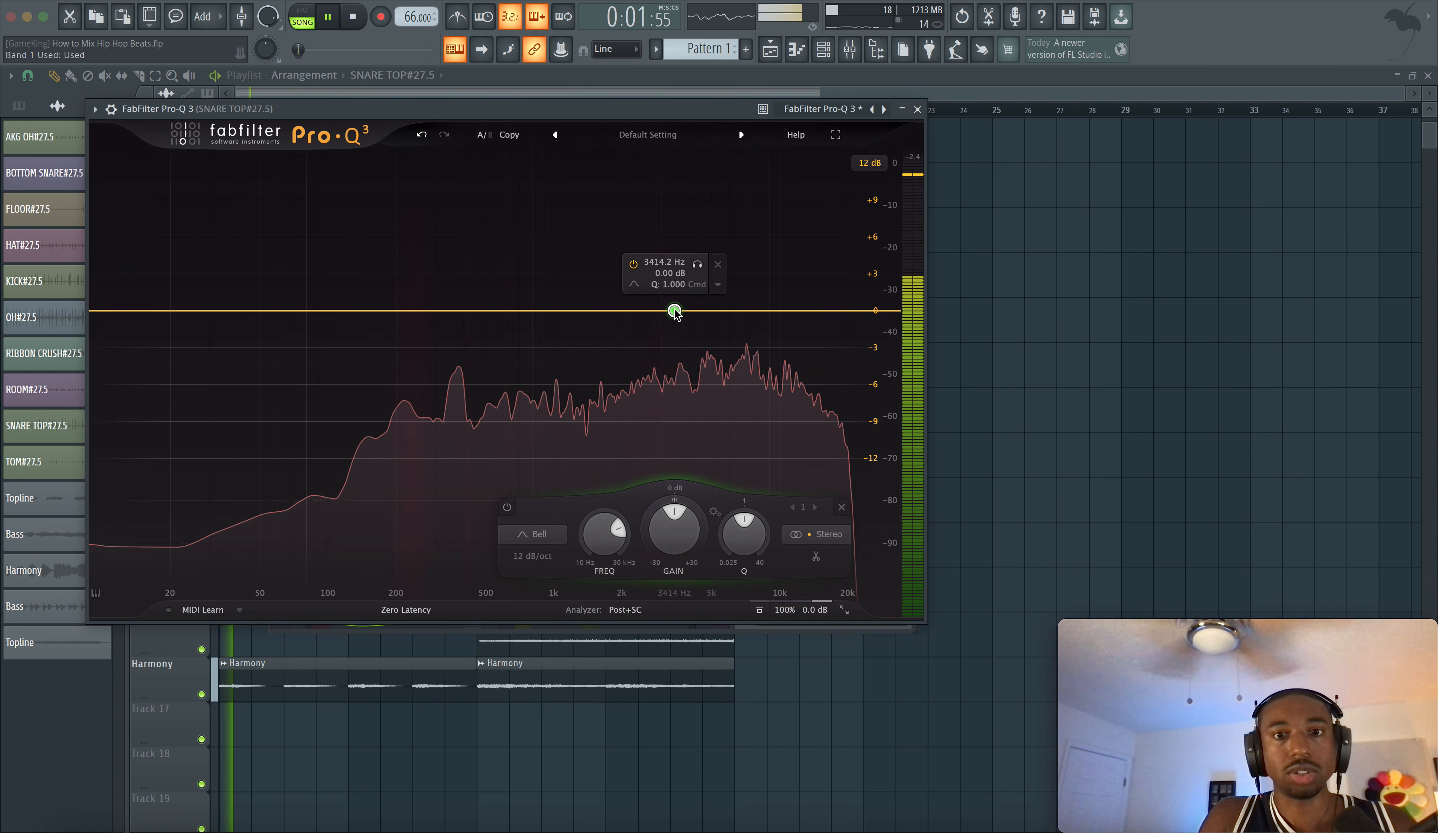
left_click_drag(675, 313, 653, 316)
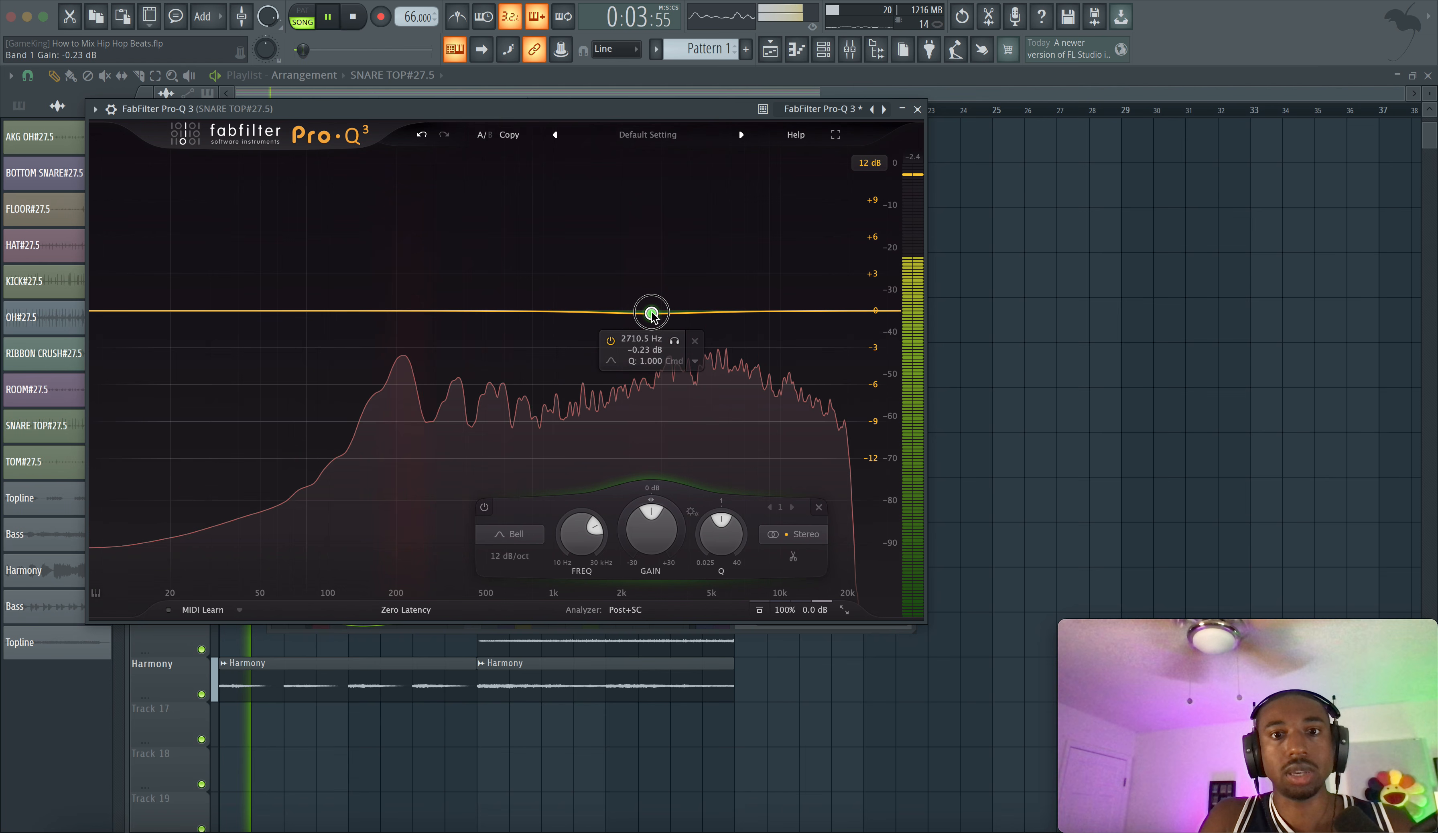
scroll(653, 530, "down", 2)
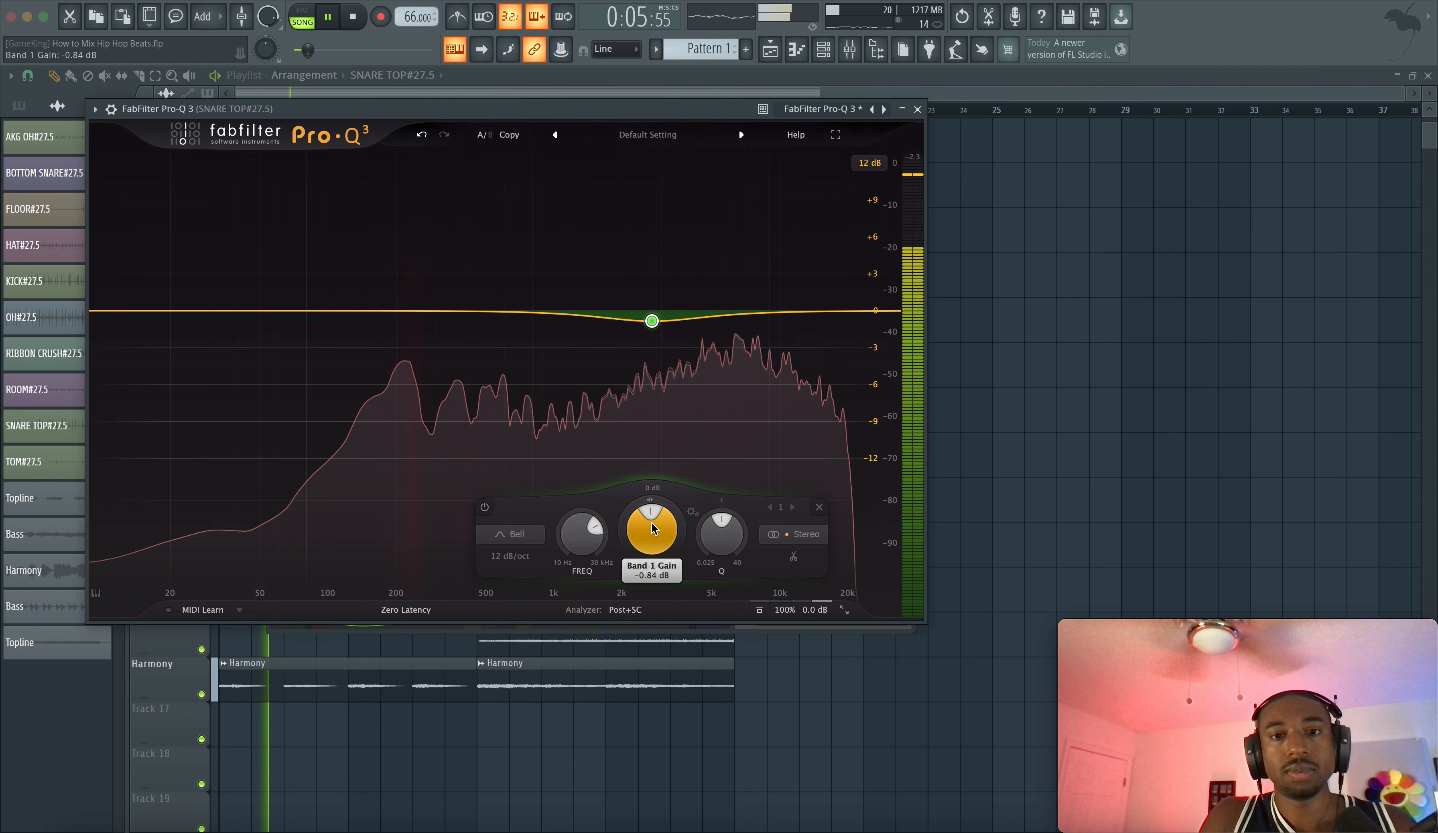
left_click(405, 309)
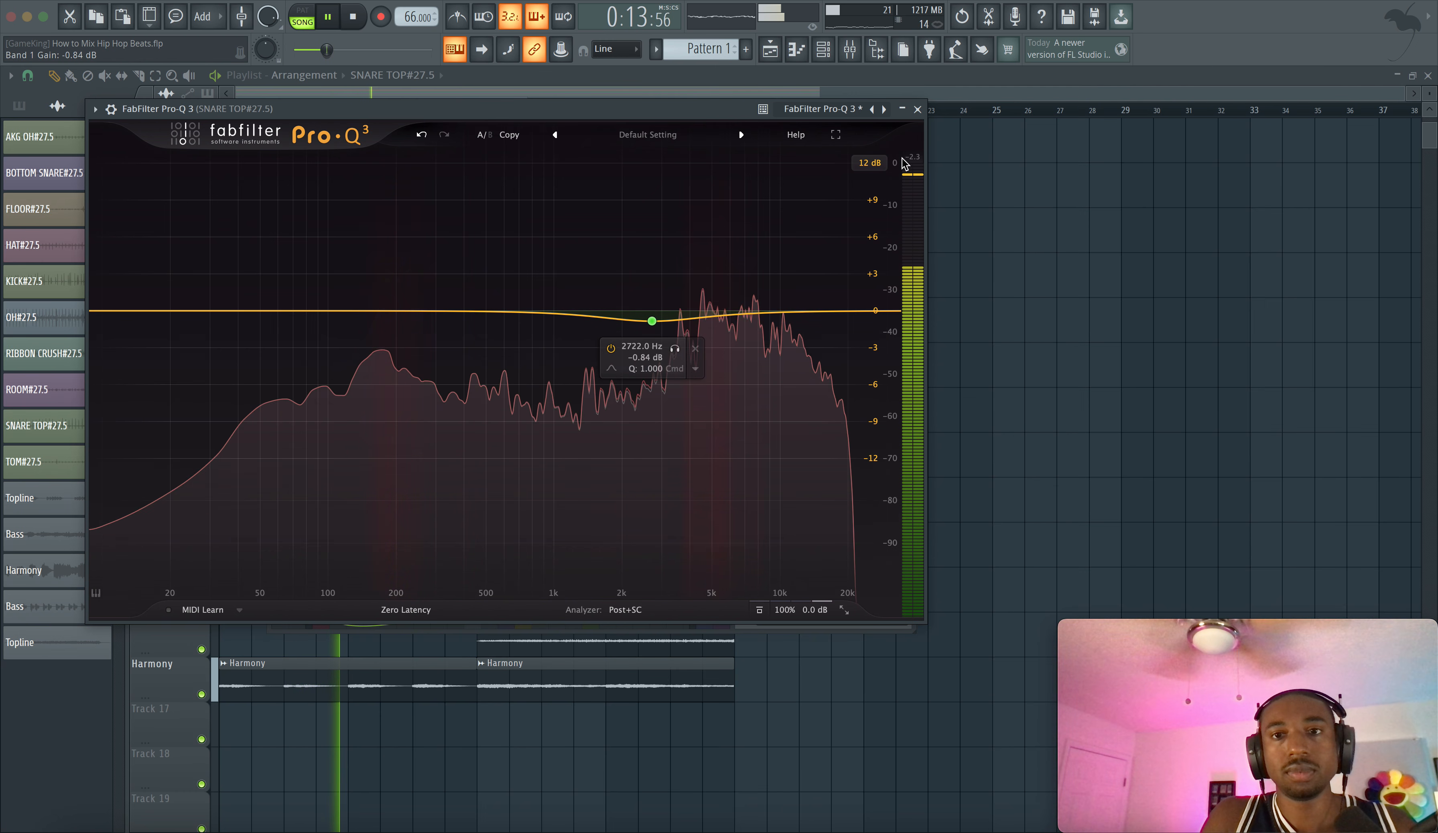
left_click(918, 109)
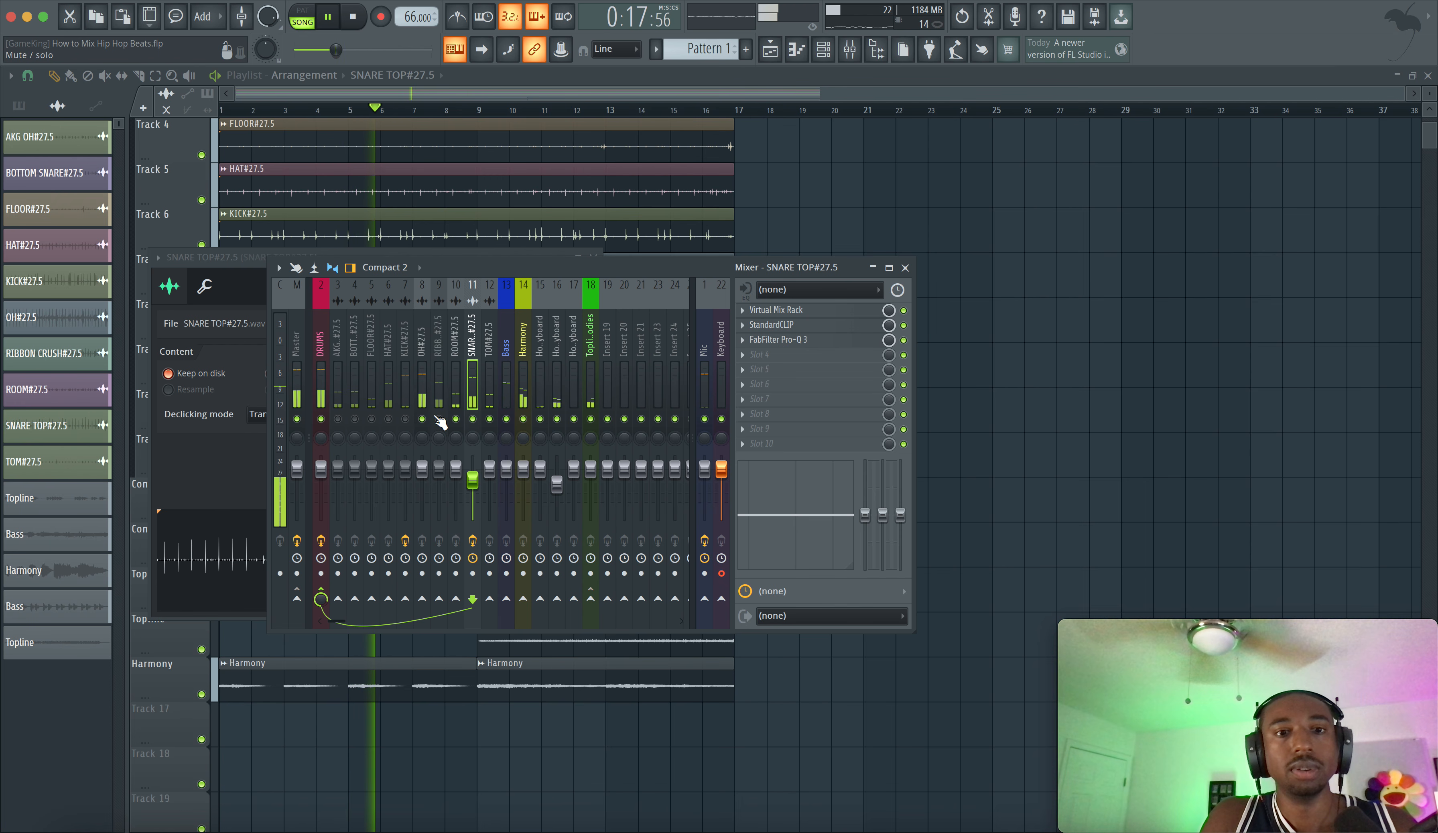
key("space")
Select the OH mixer track and save the project.
left_click(435, 370)
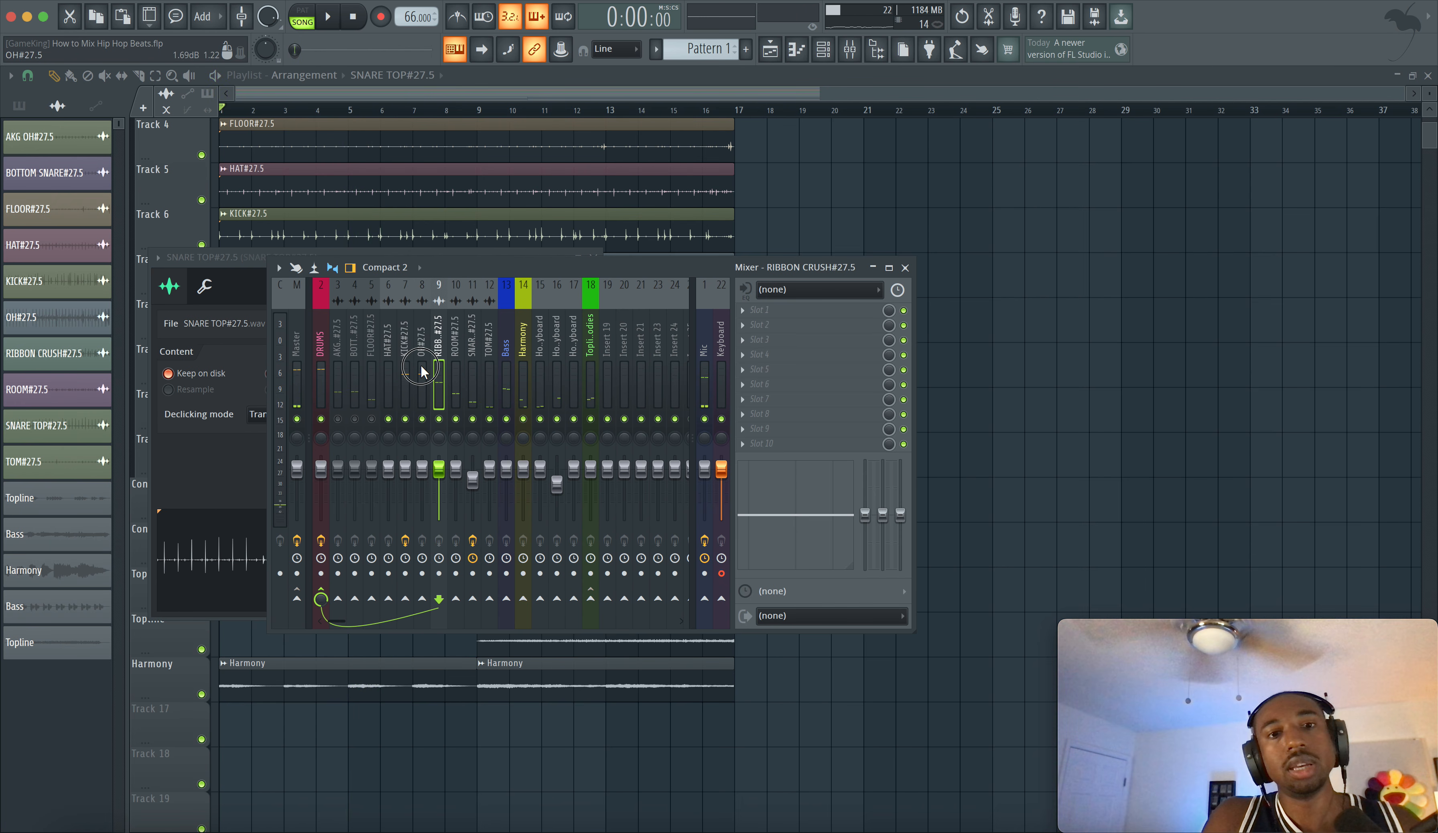
left_click(422, 371)
key("ctrl+s")
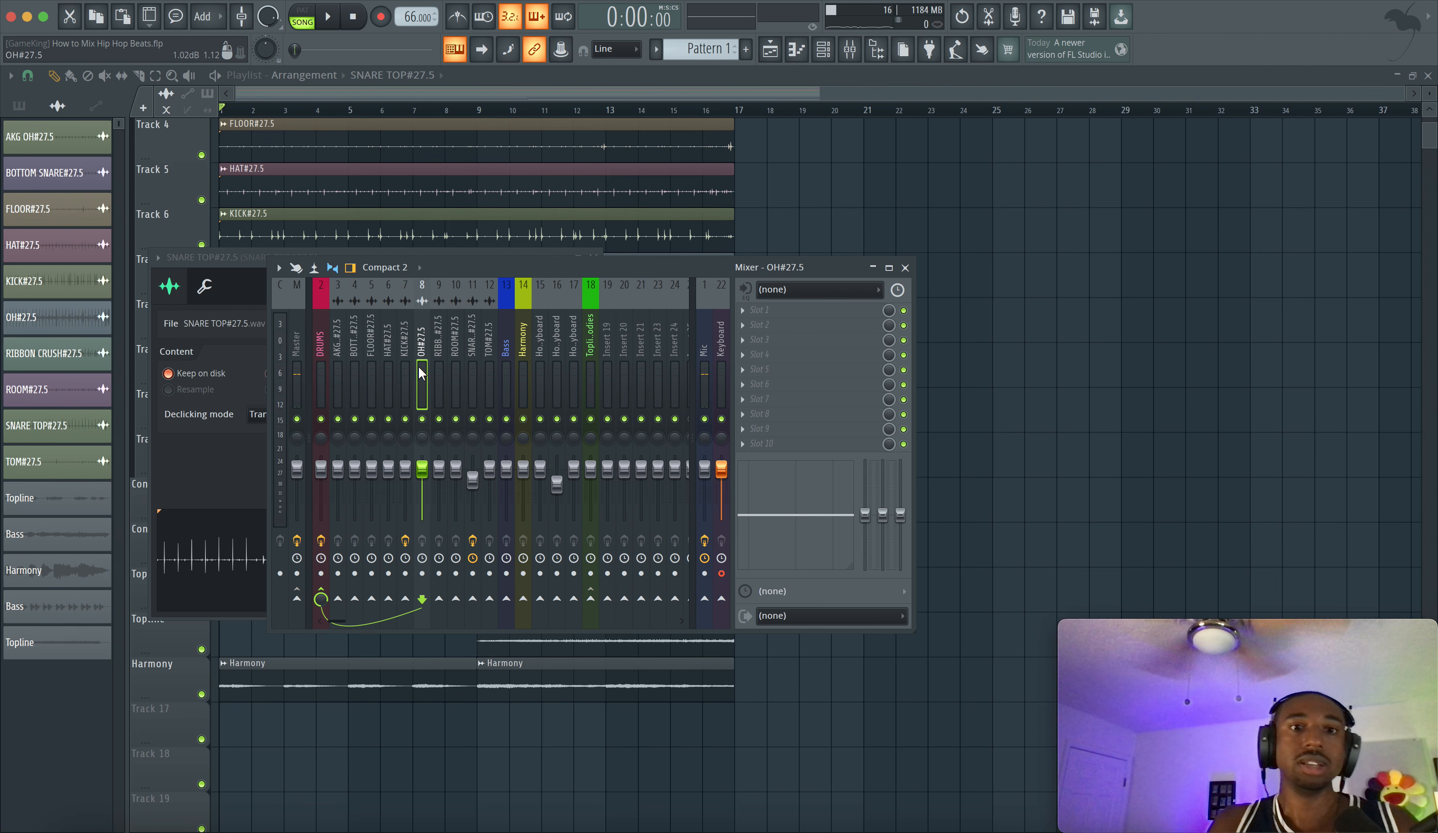
left_click(388, 375)
left_click(422, 372)
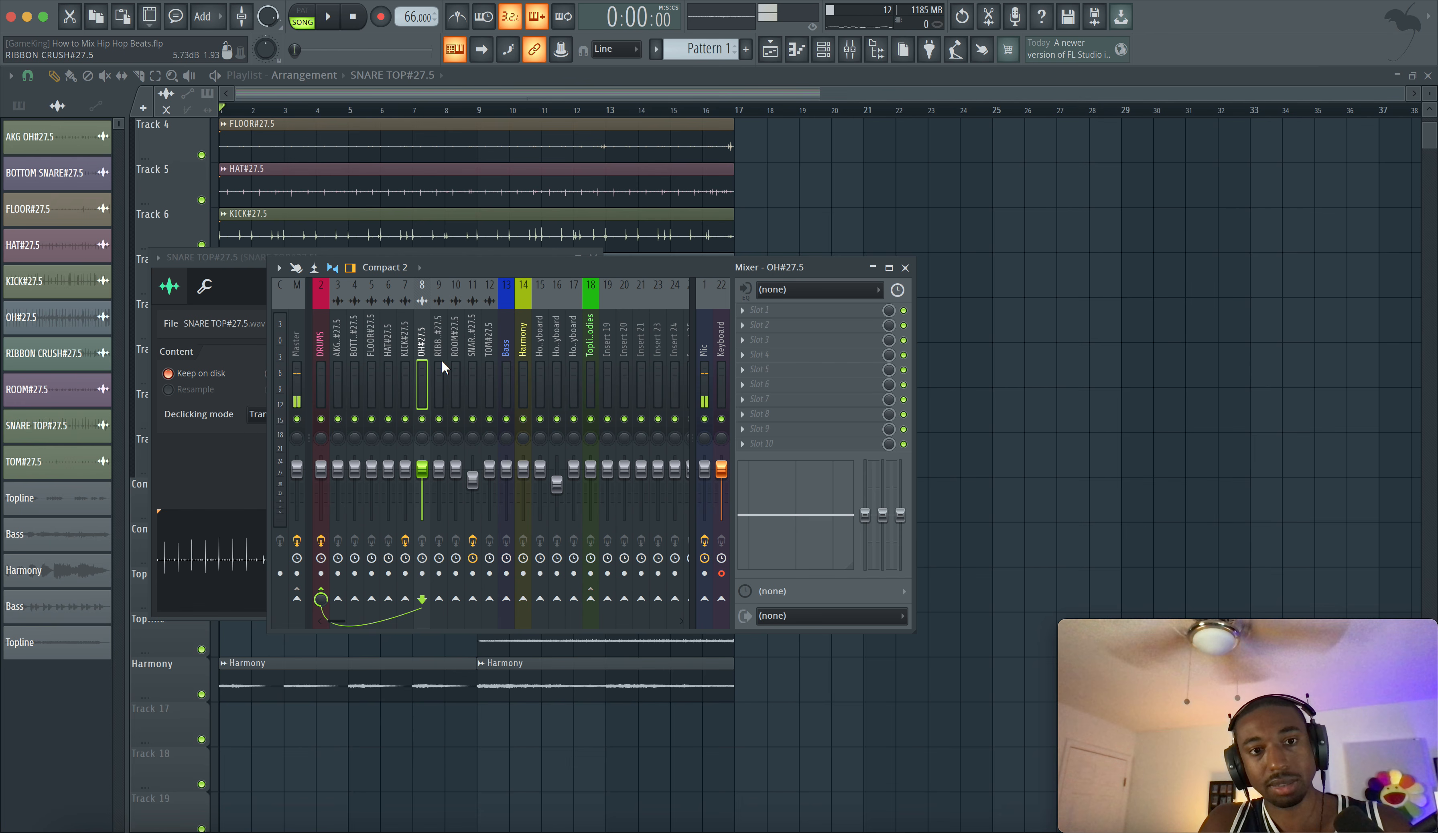
key("space")
key("space")
key("ctrl+s")
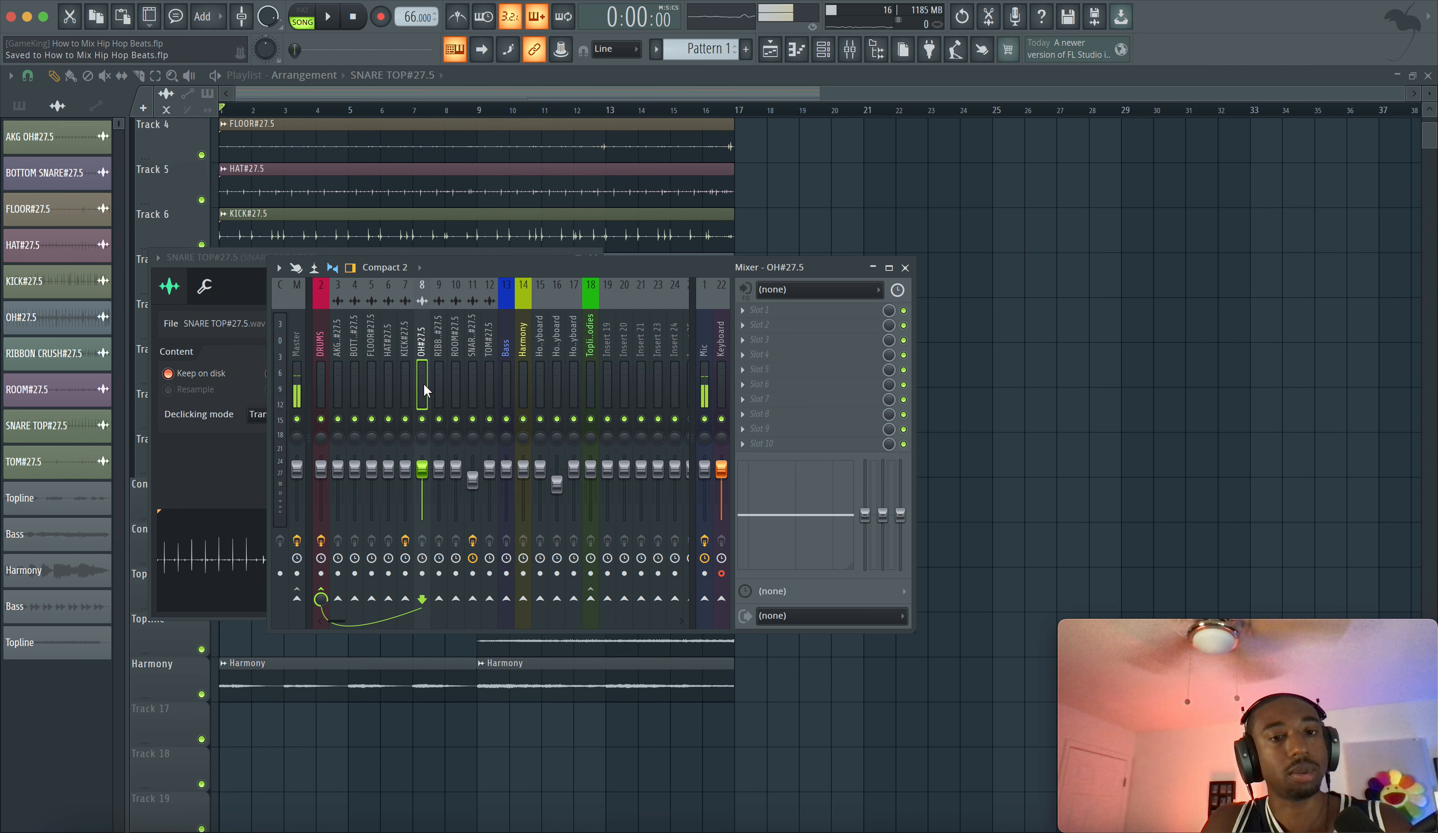
Play the beat with OH soloed and re-enable the Mic and SNARE TOP tracks alongside it.
key("space")
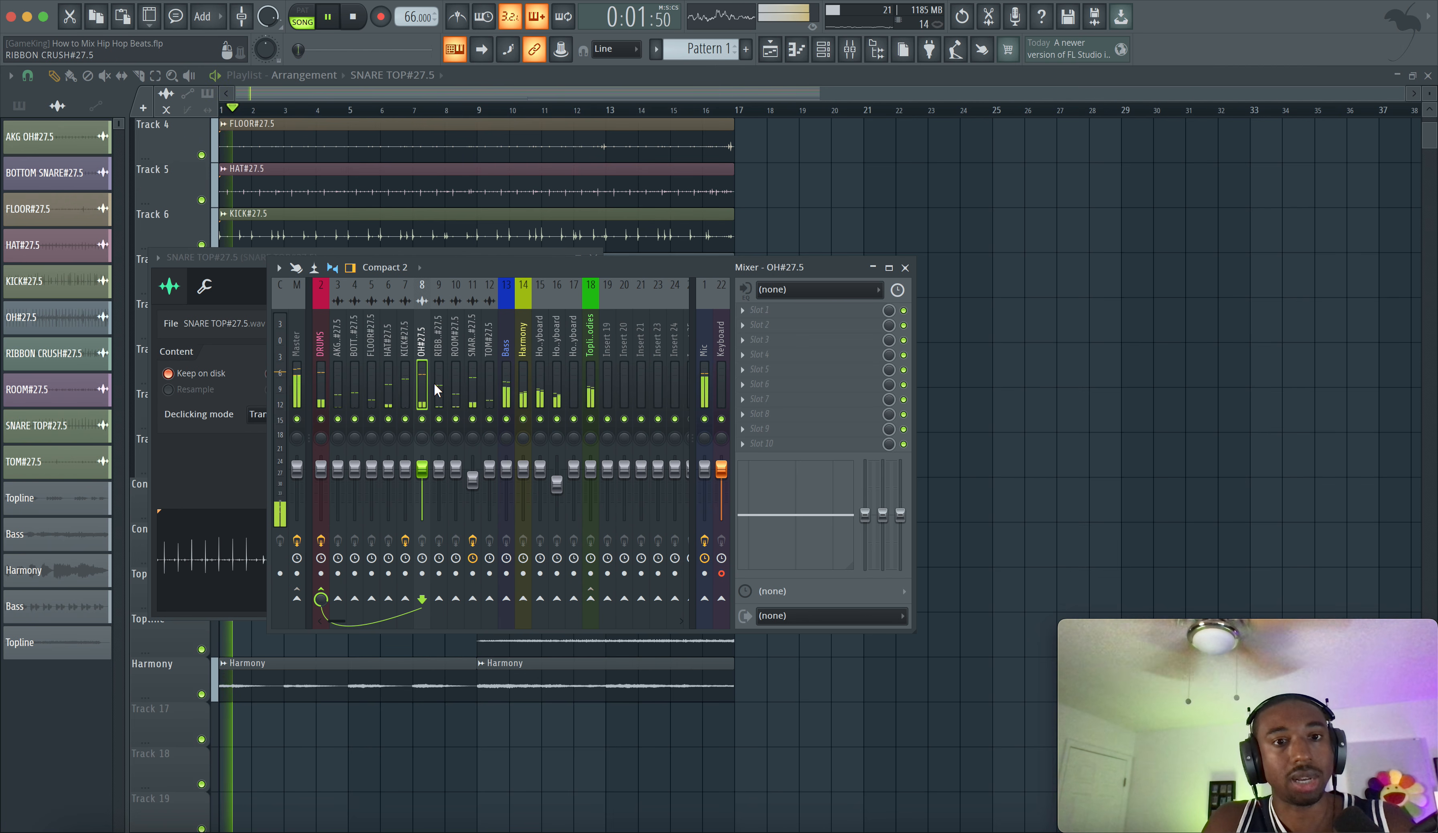
right_click(422, 419)
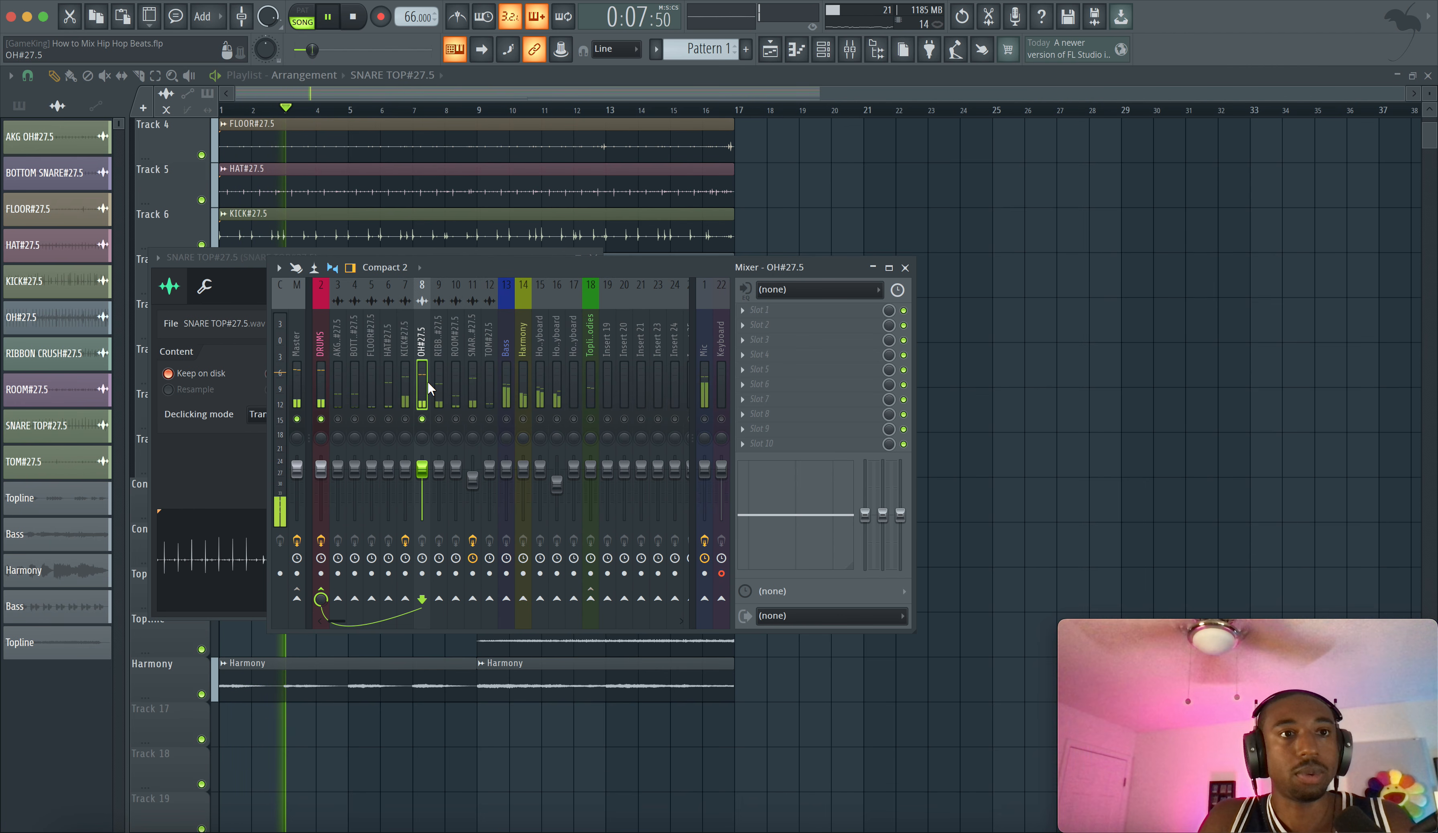
left_click(704, 419)
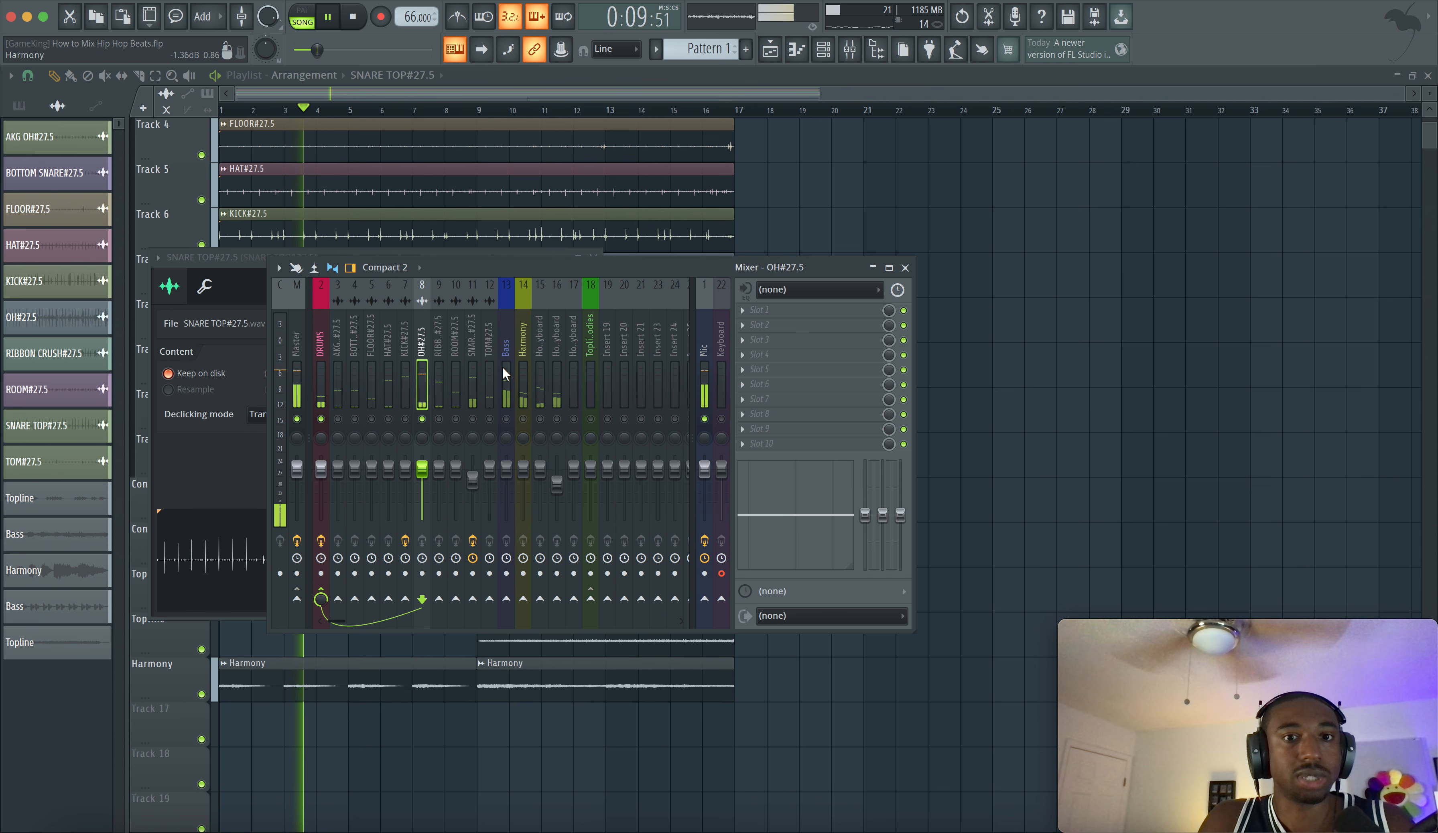
left_click(475, 375)
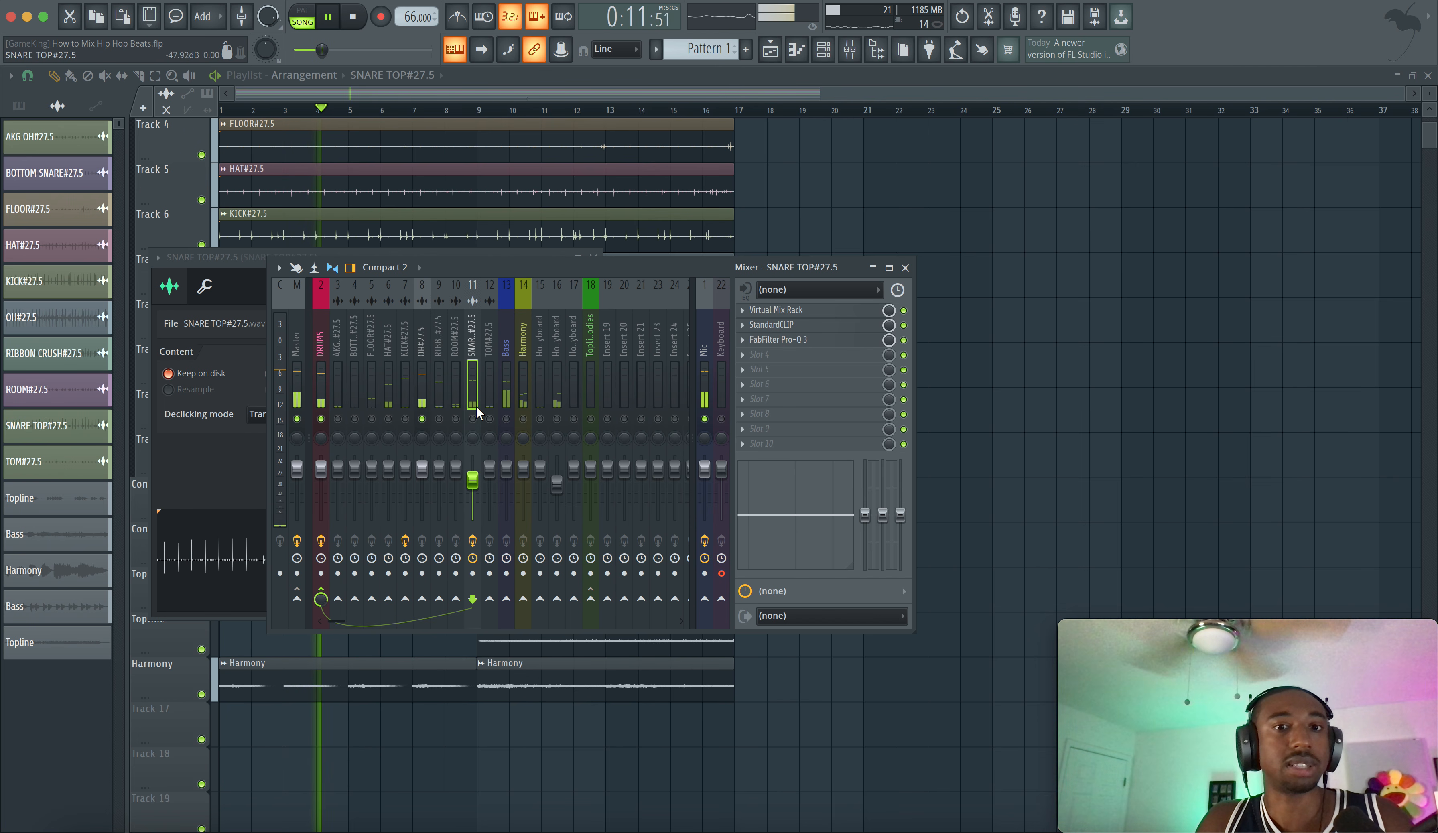
left_click(472, 419)
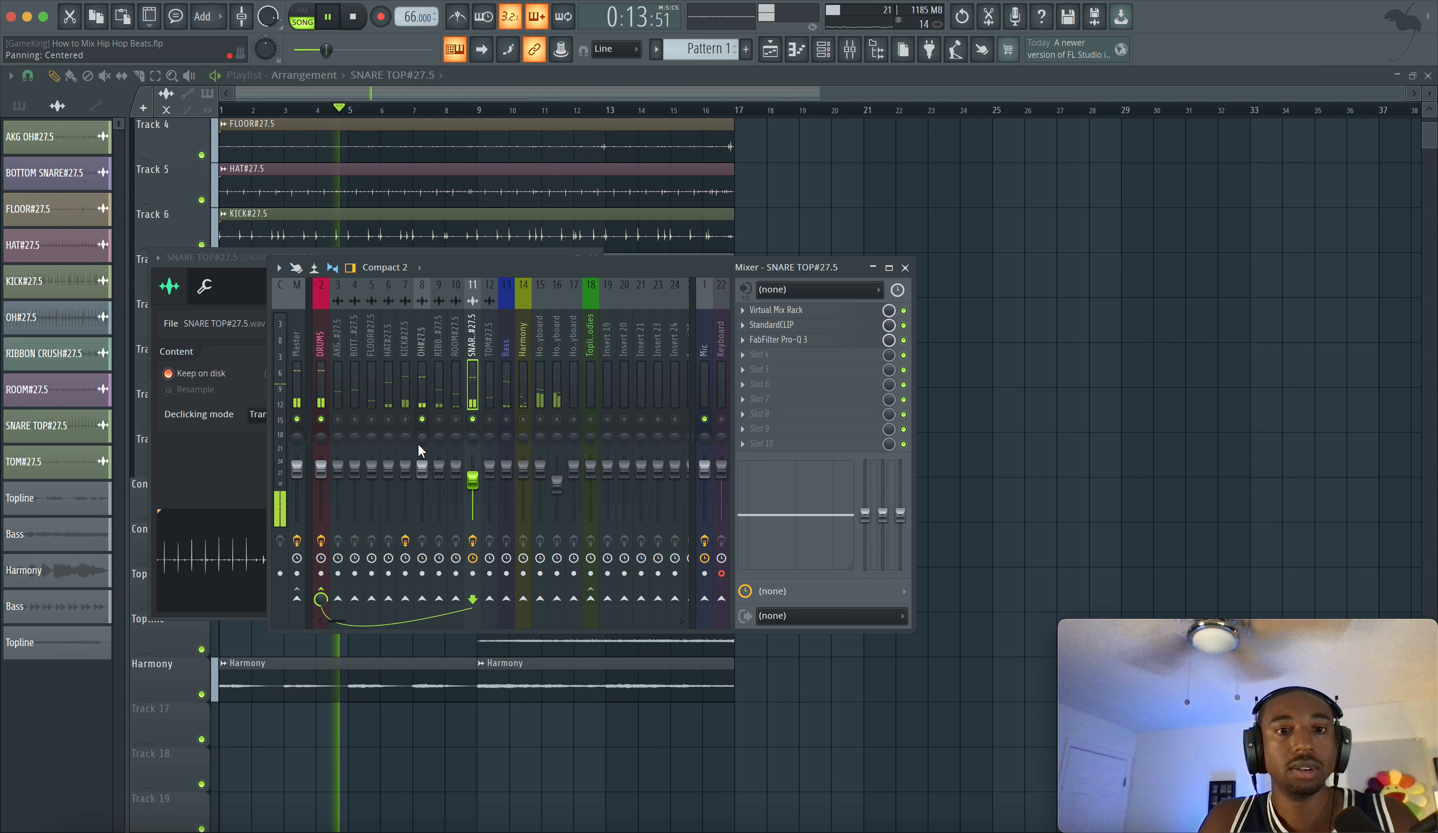
Toggle the SNARE TOP and OH mutes during playback to compare the overheads with and without the close snare.
left_click(420, 380)
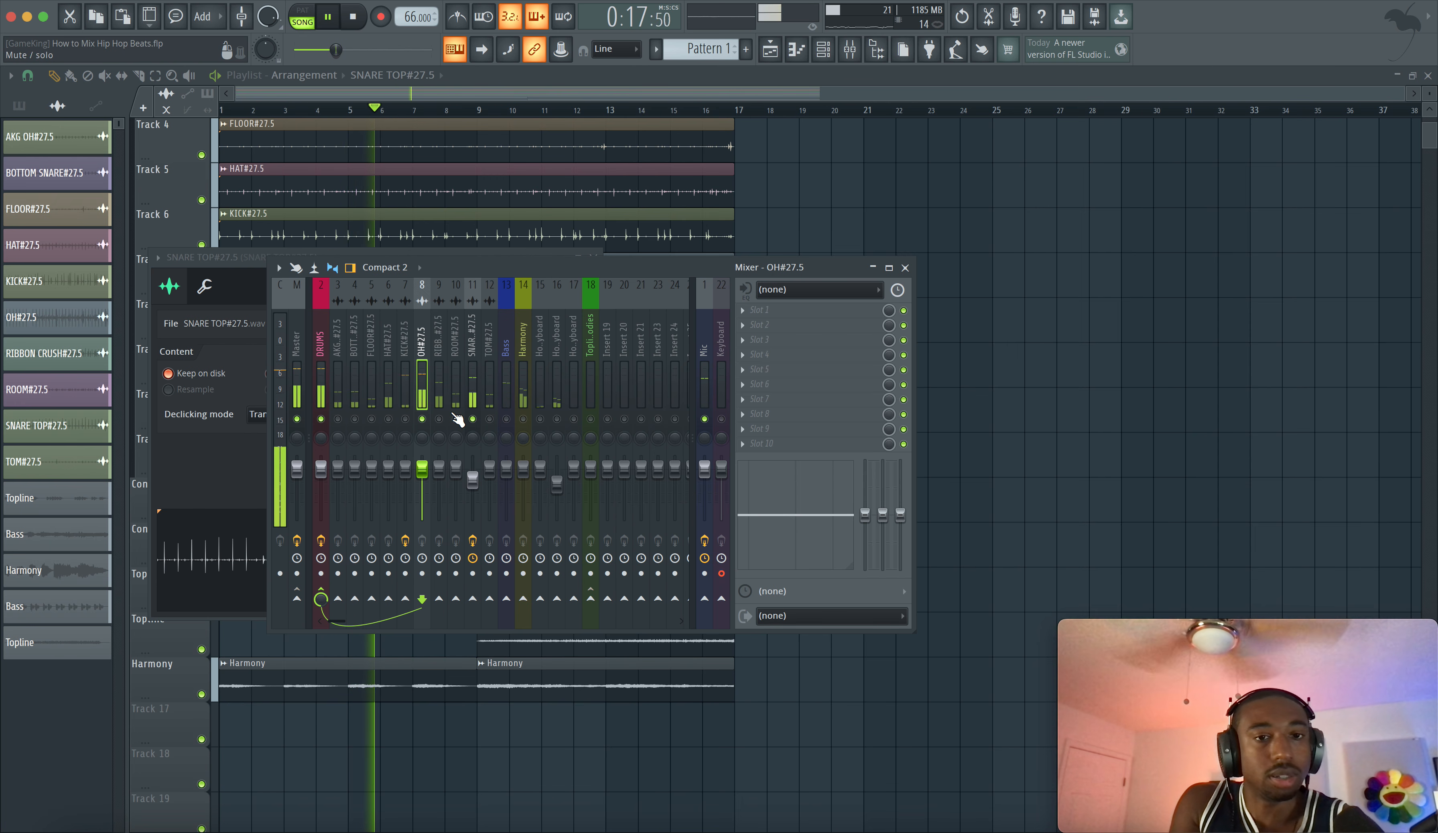
left_click(472, 419)
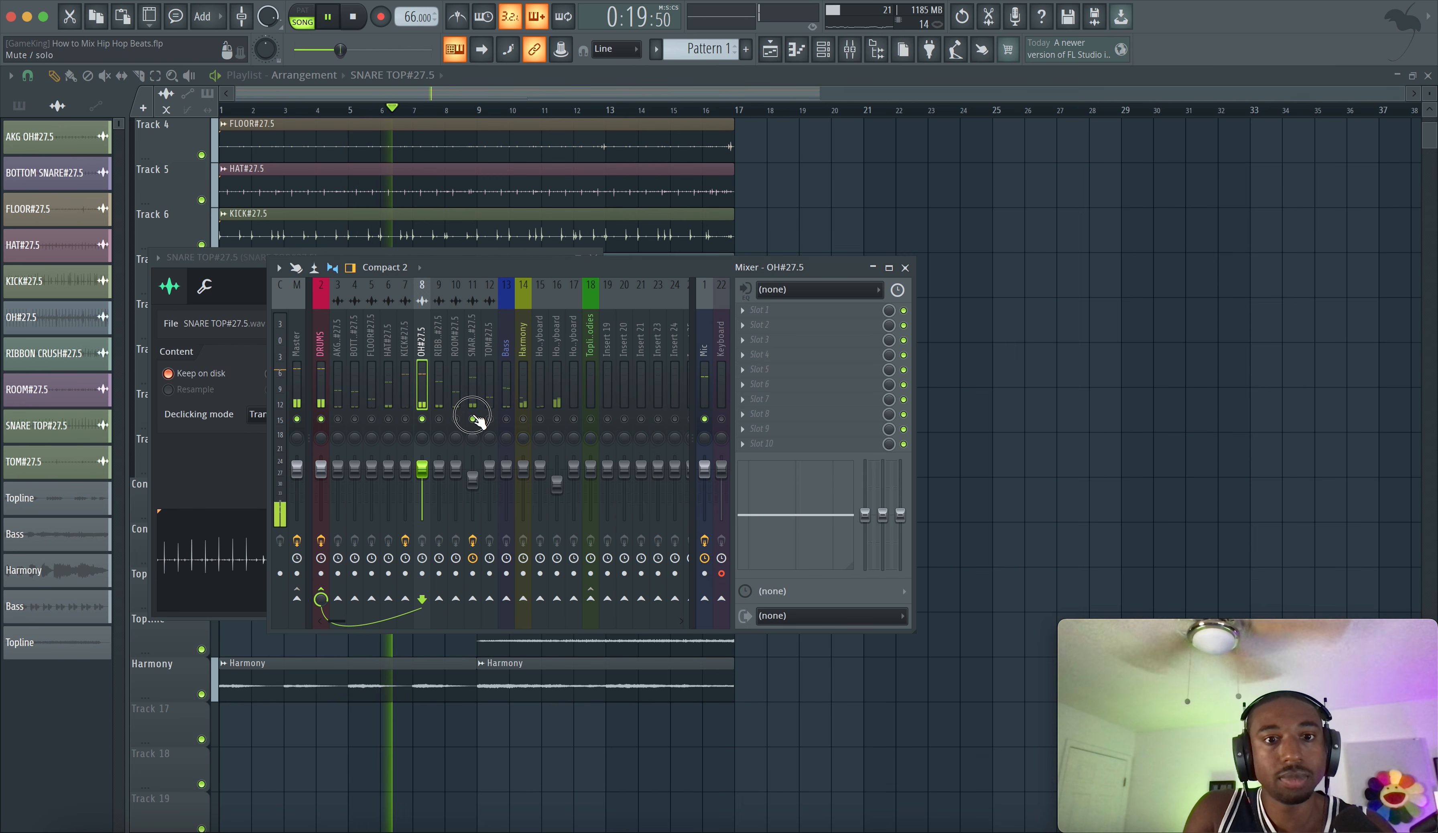
left_click(472, 419)
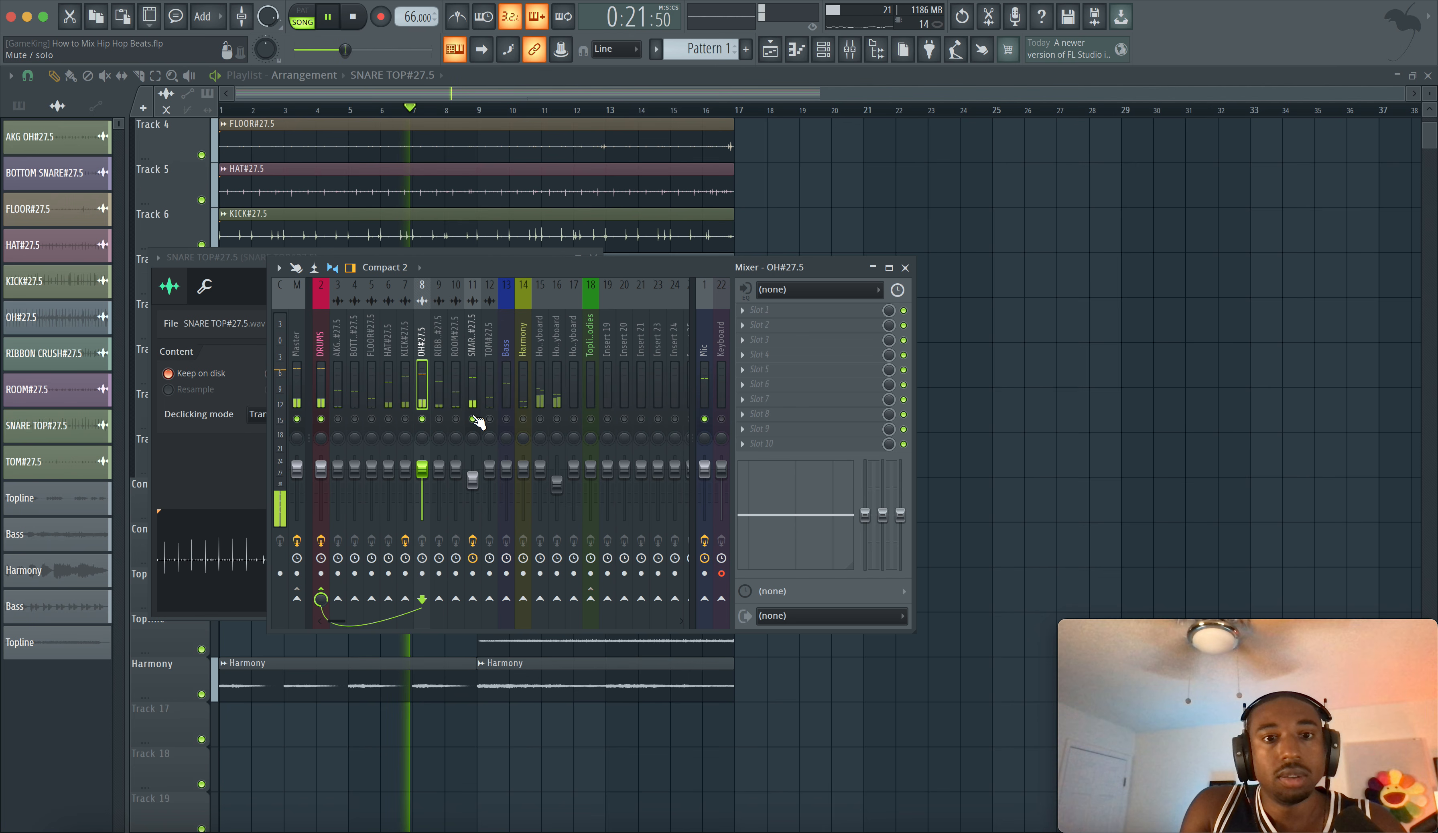
left_click(424, 419)
Add a high shelf at about 3814 Hz to the SNARE TOP Pro-Q 3, cutting the highs by about 3 dB.
left_click(473, 395)
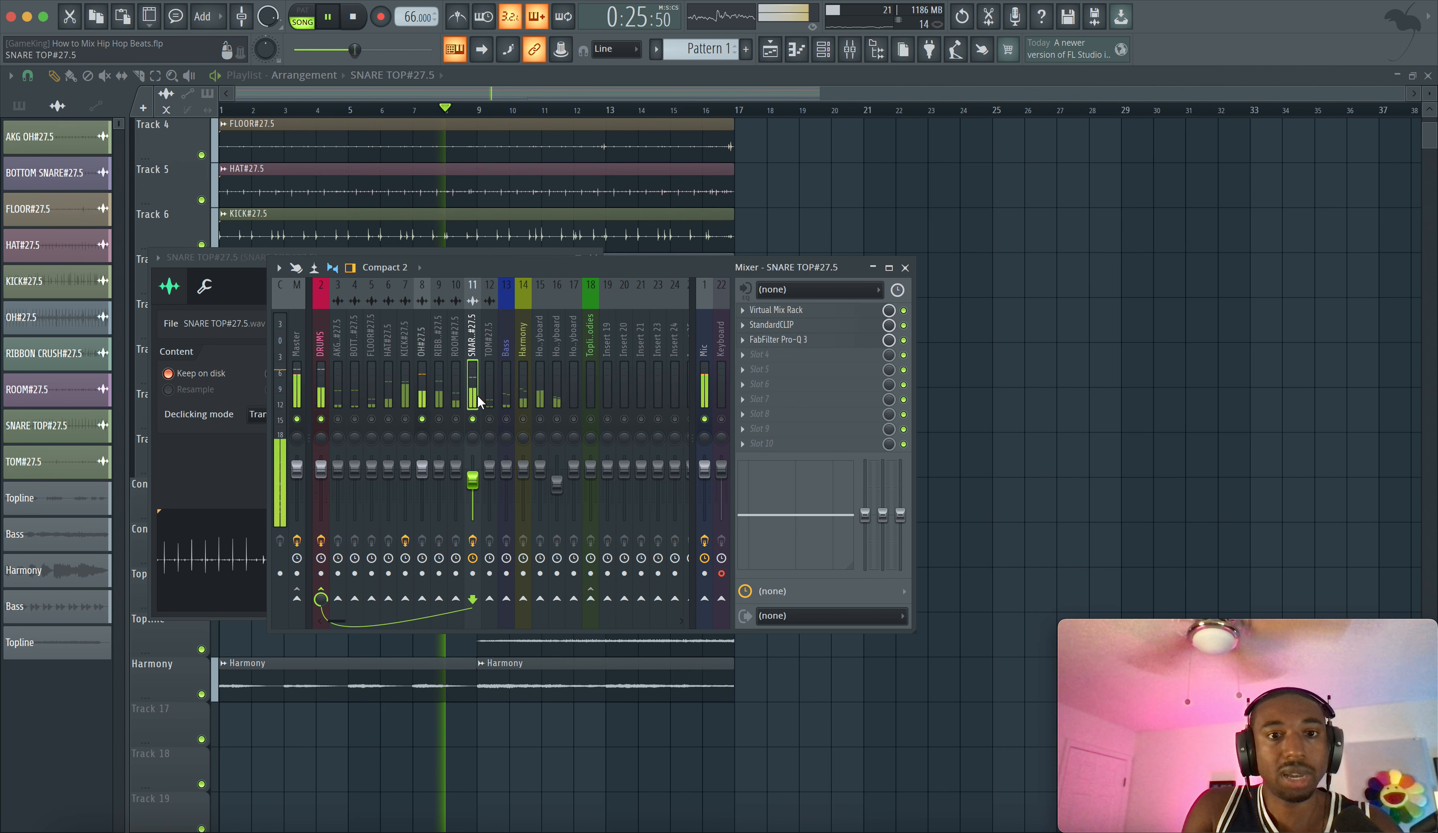
left_click(815, 338)
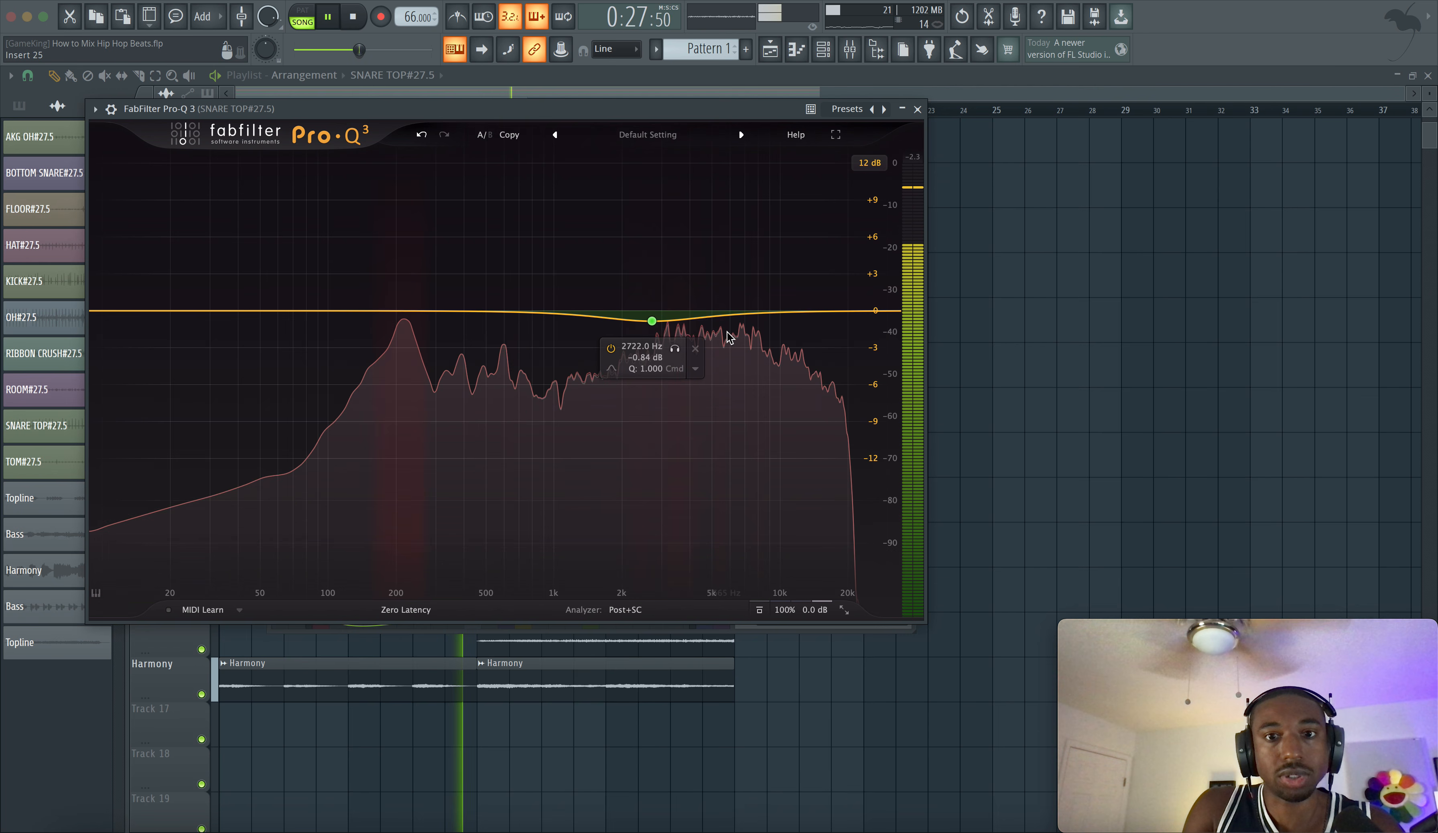
left_click(728, 314)
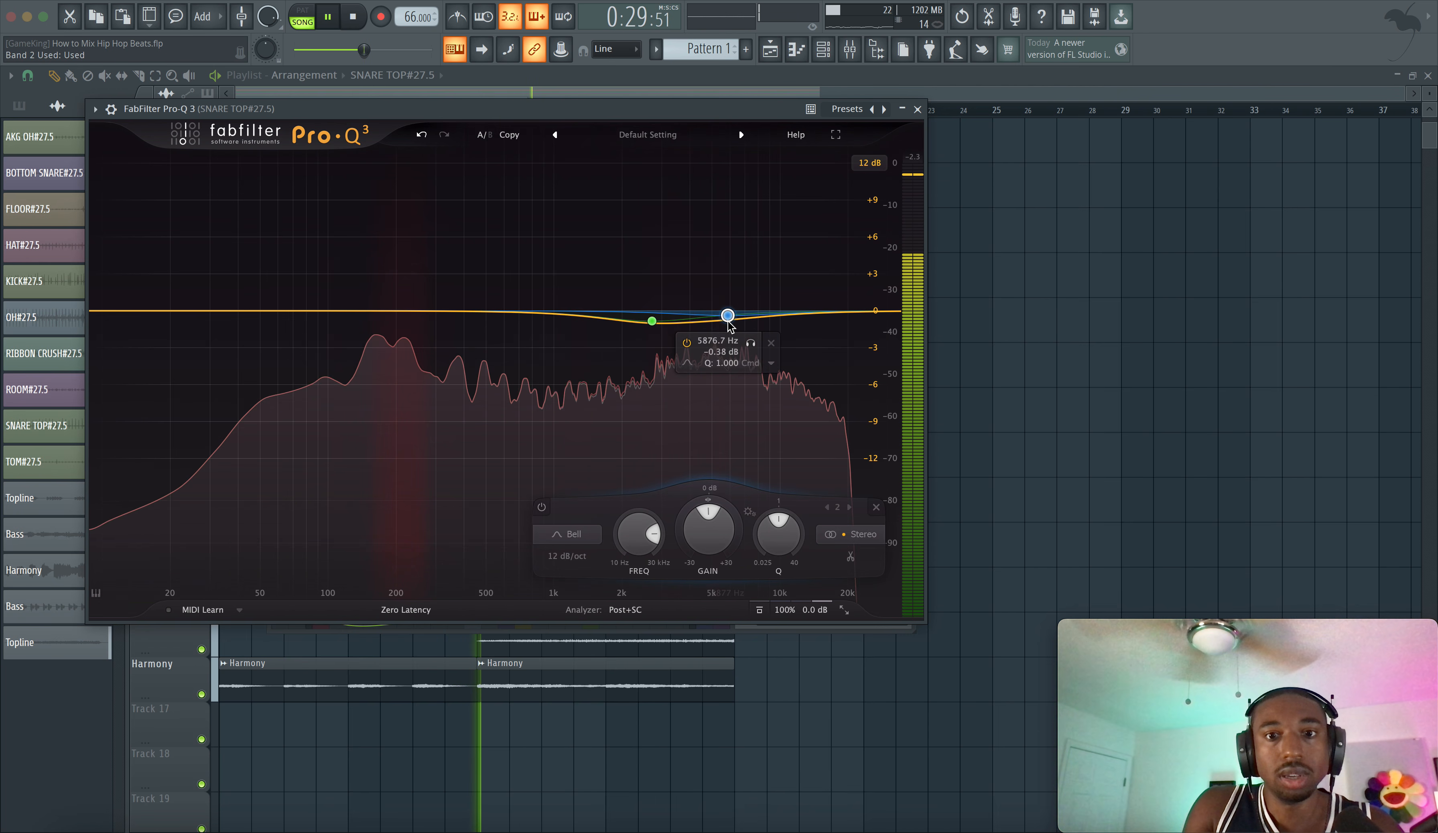
left_click(688, 363)
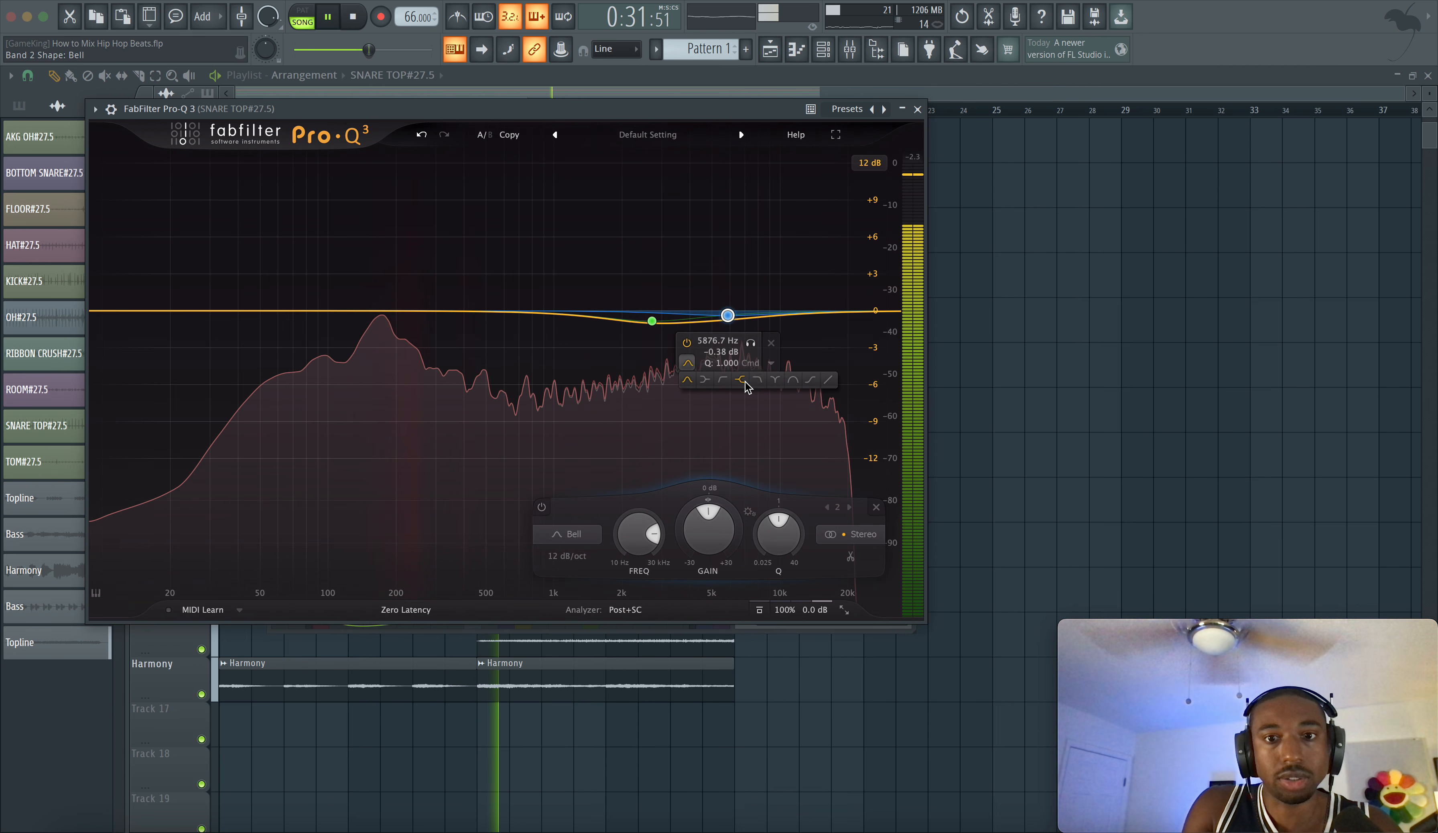
left_click_drag(707, 508, 742, 529)
left_click_drag(638, 534, 639, 551)
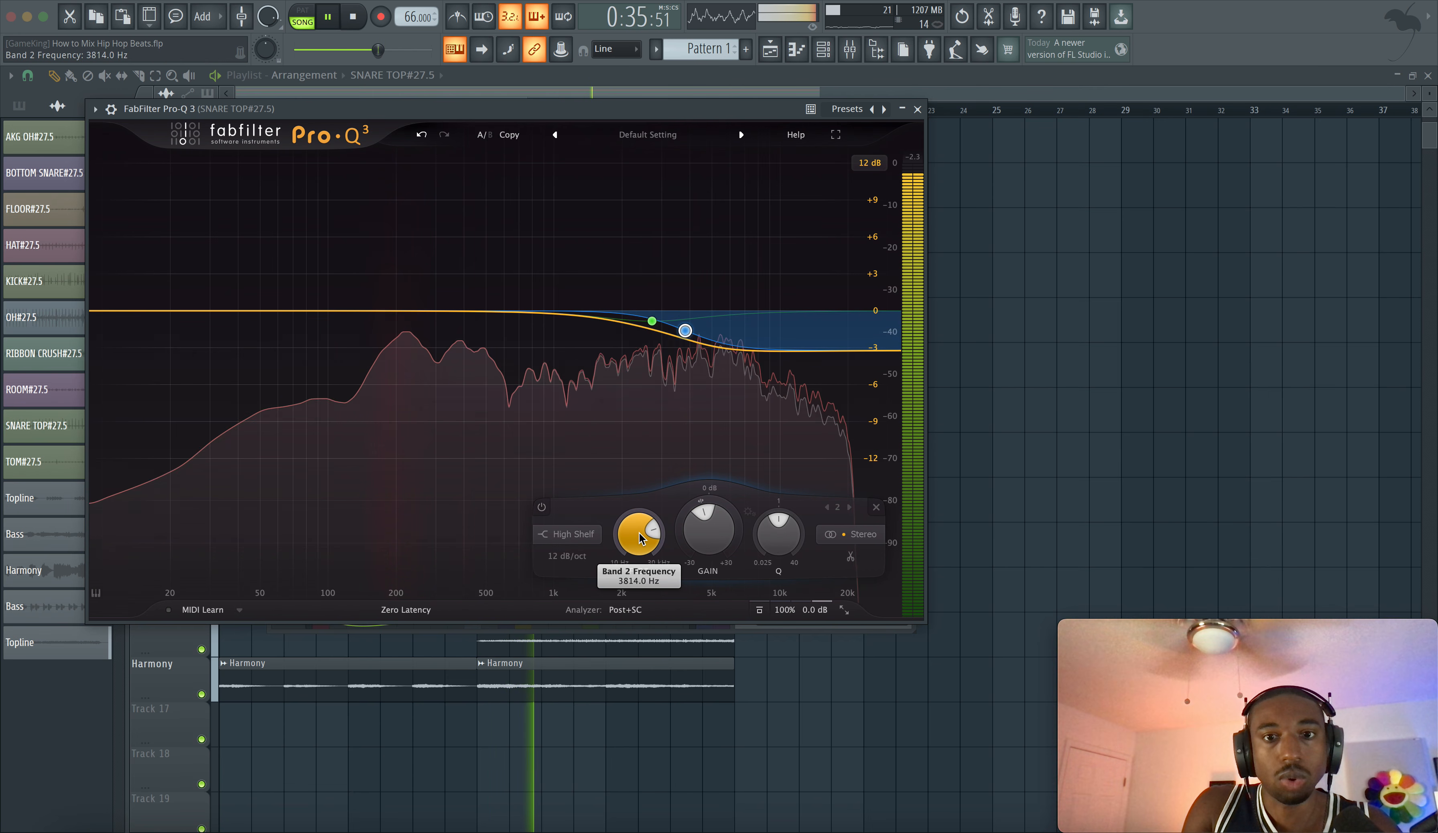
left_click(918, 108)
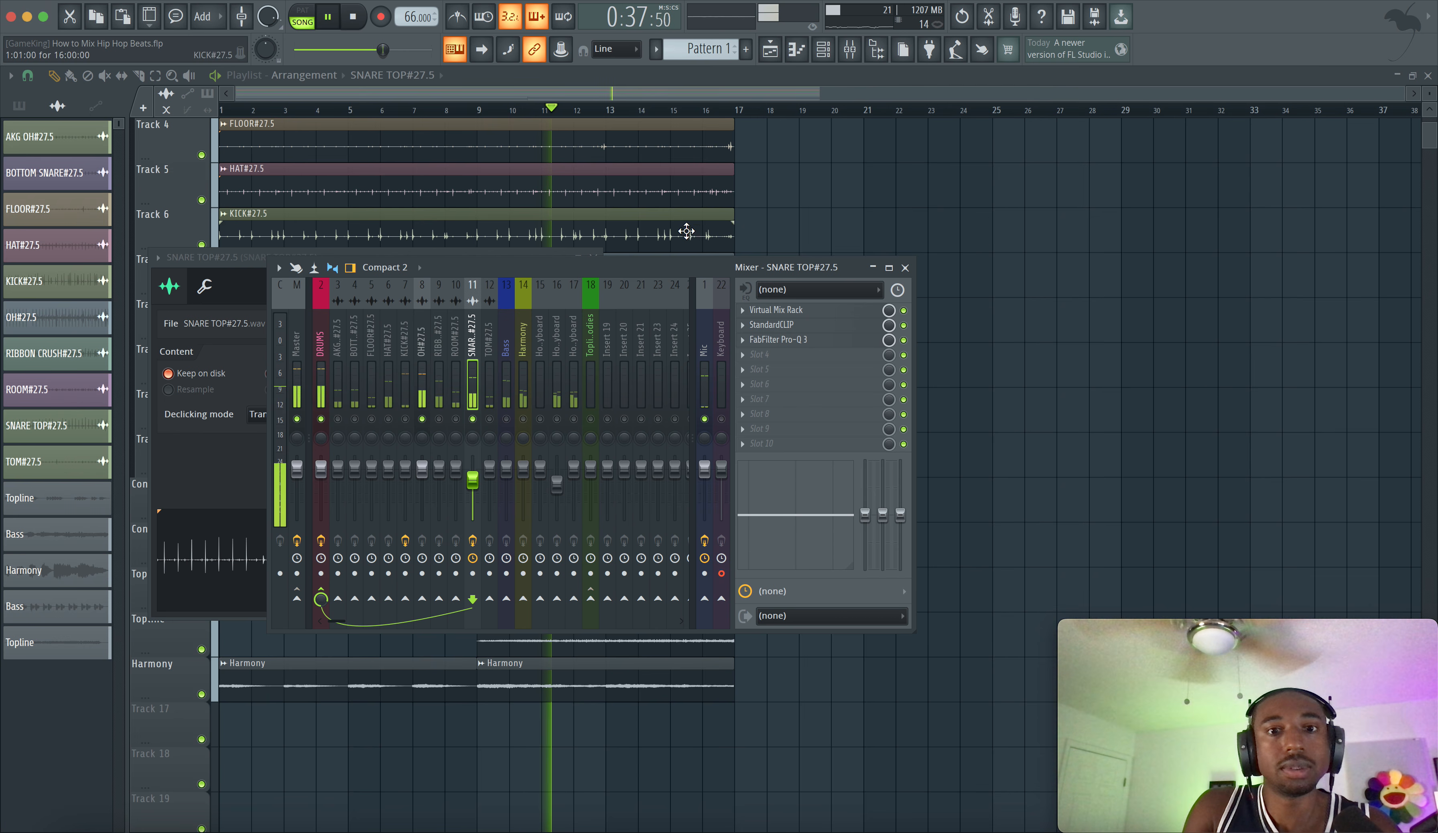
Replay the soloed OH and SNARE TOP tracks to judge how the equalized snare blends with the overheads.
left_click(424, 398)
key("space")
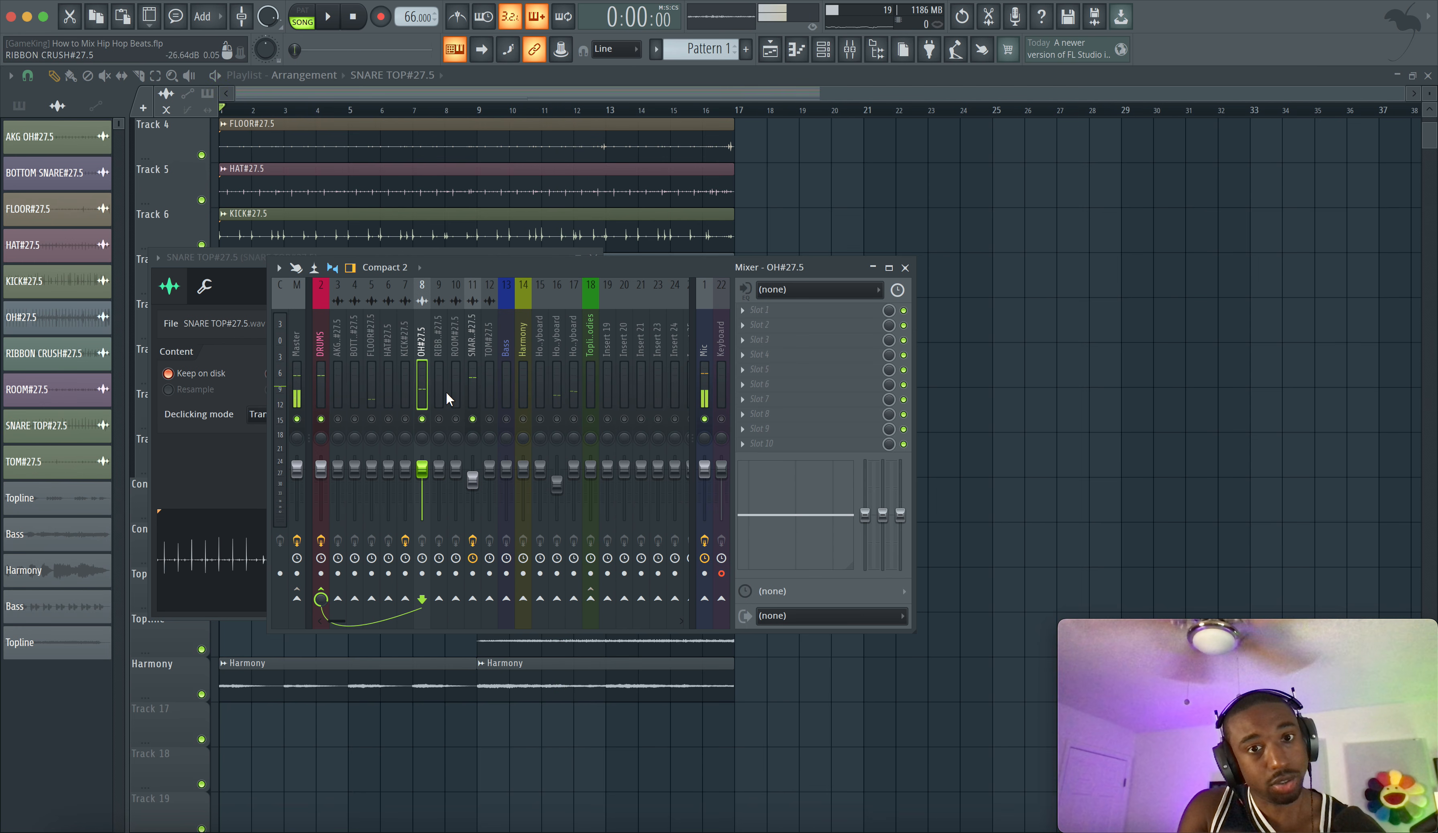
left_click(472, 389)
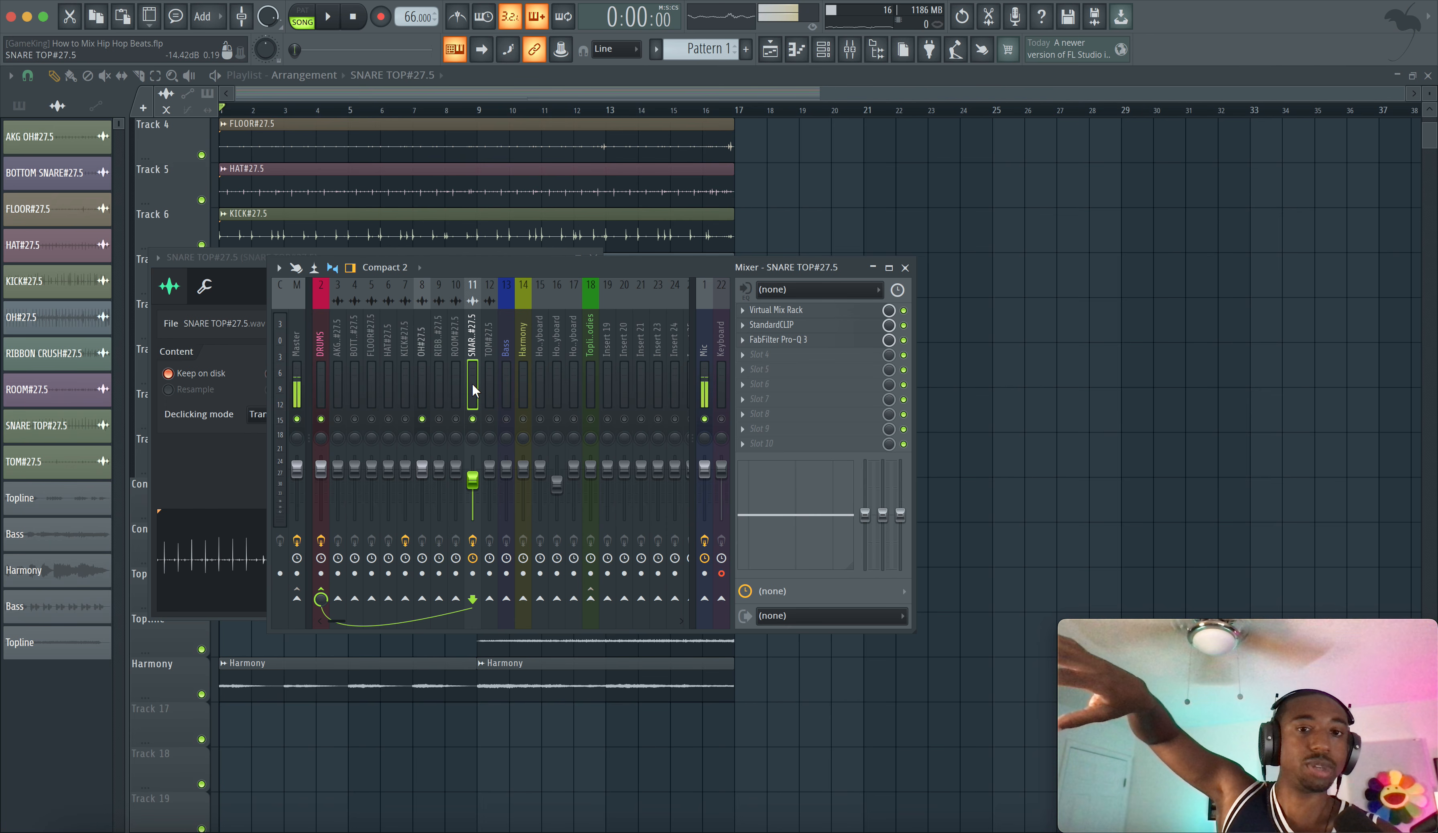
key("space")
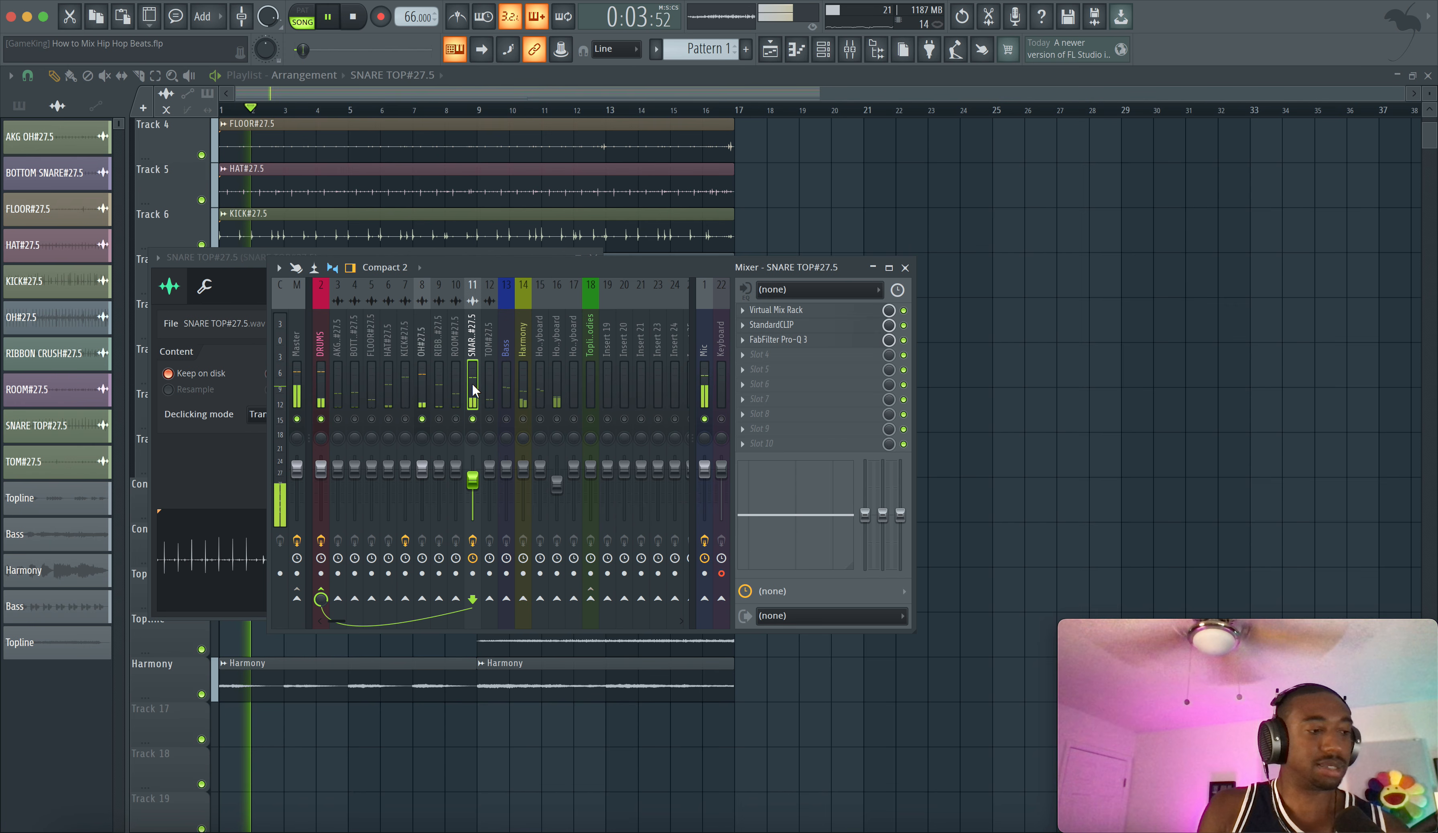
key("space")
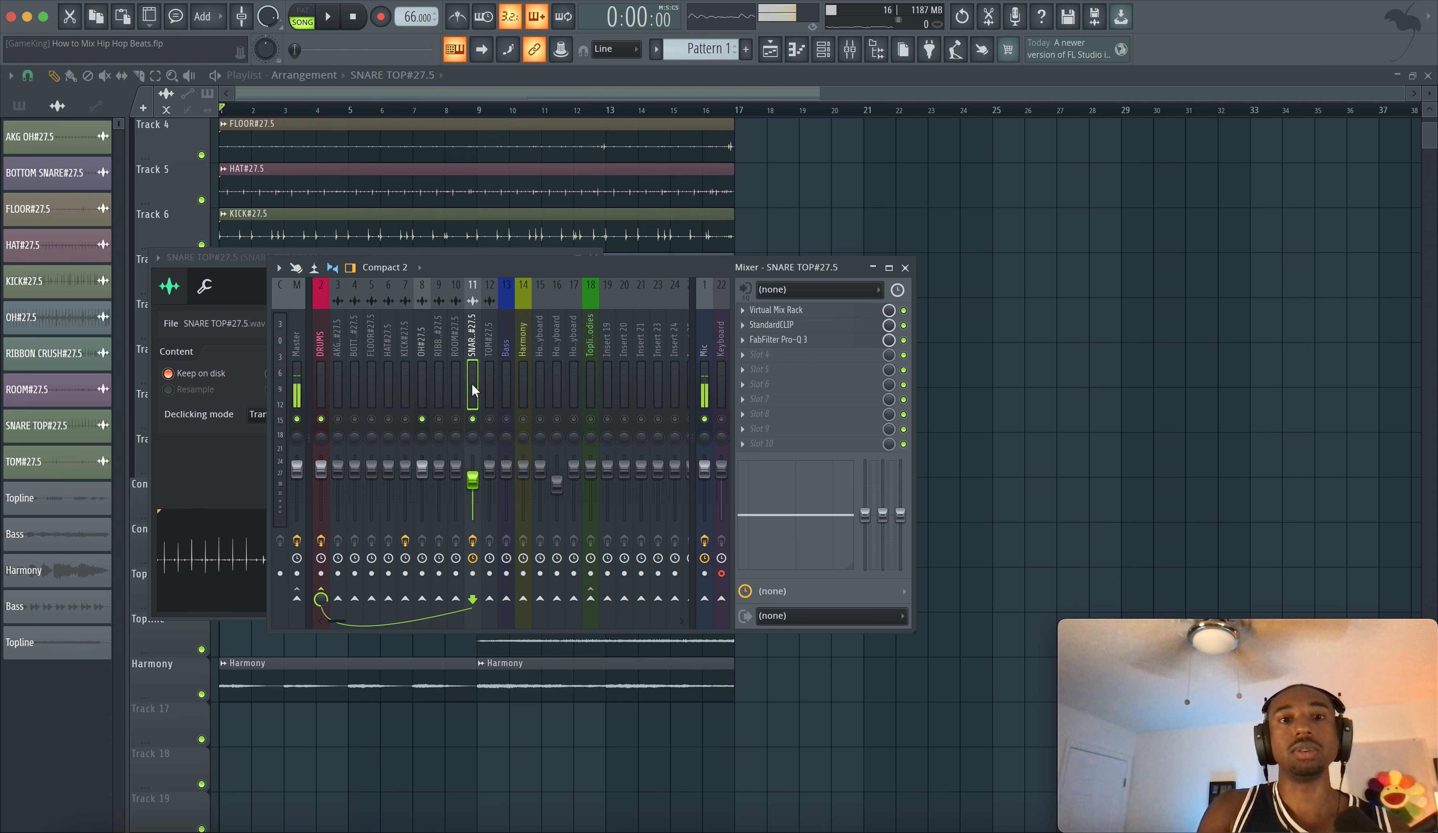
Hide the mixer and enlarge the SNARE TOP playlist track to examine its hits against the OH waveform.
left_click(427, 375)
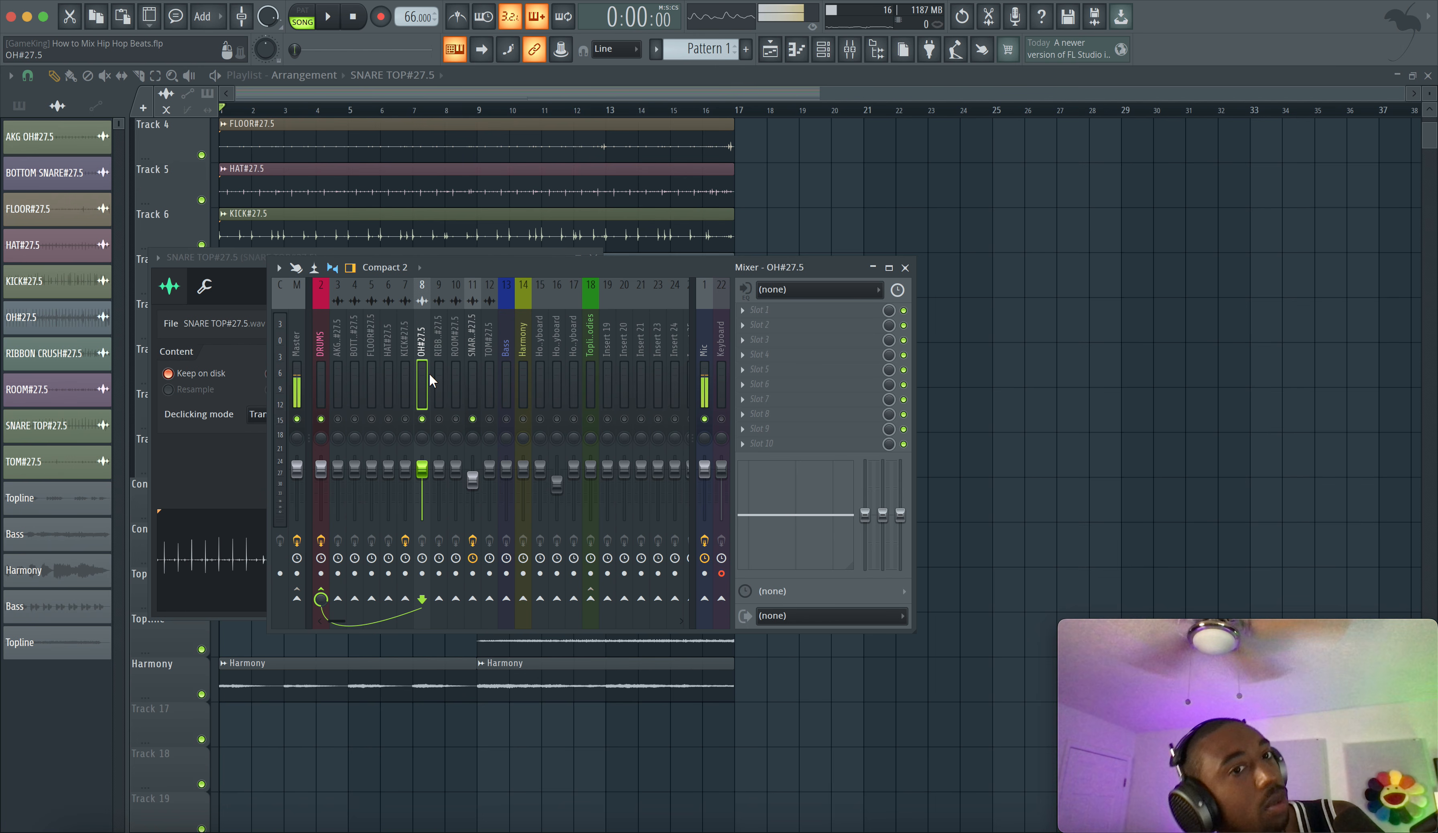
left_click(773, 216)
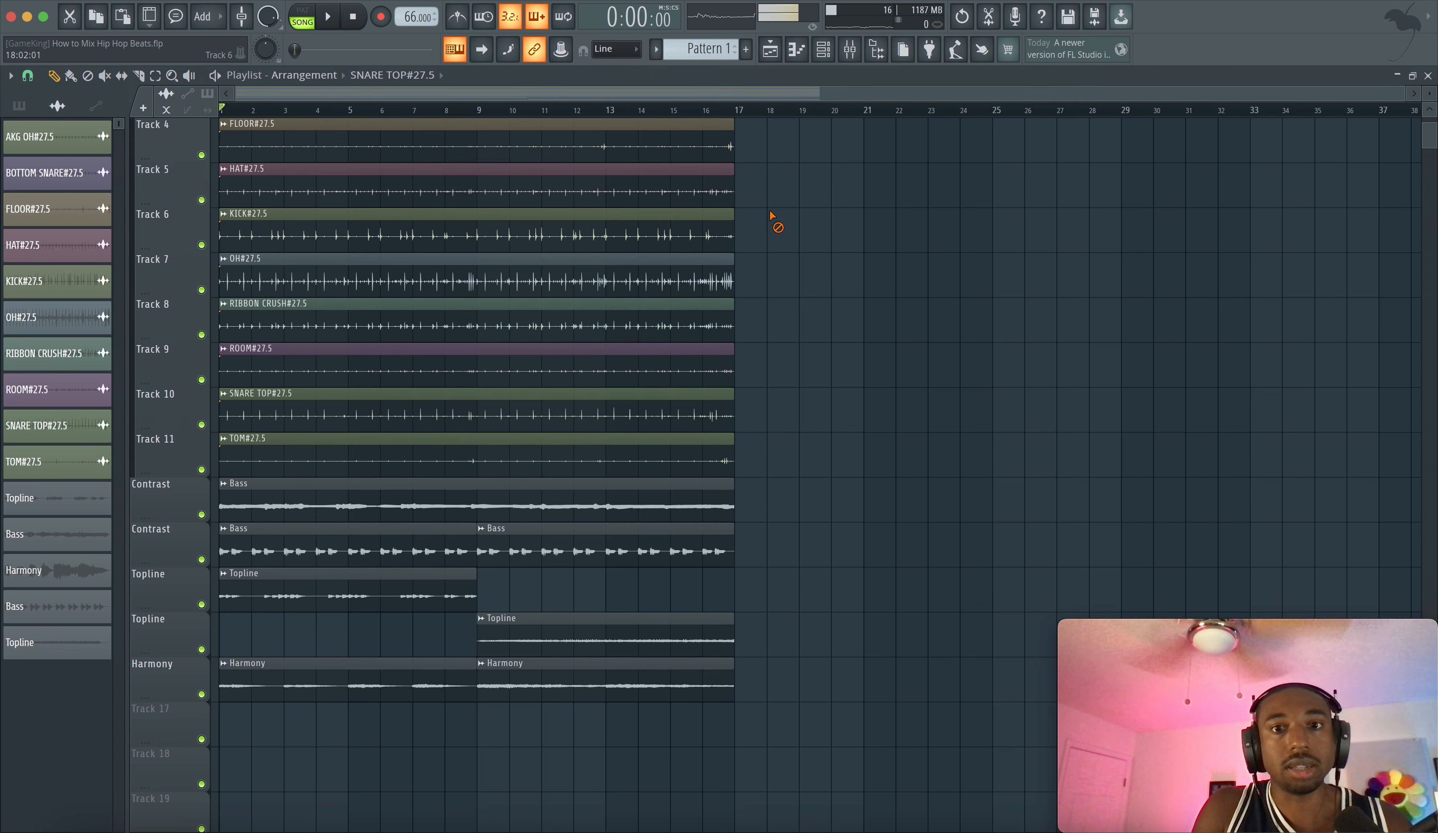
scroll(352, 312, "up", 5)
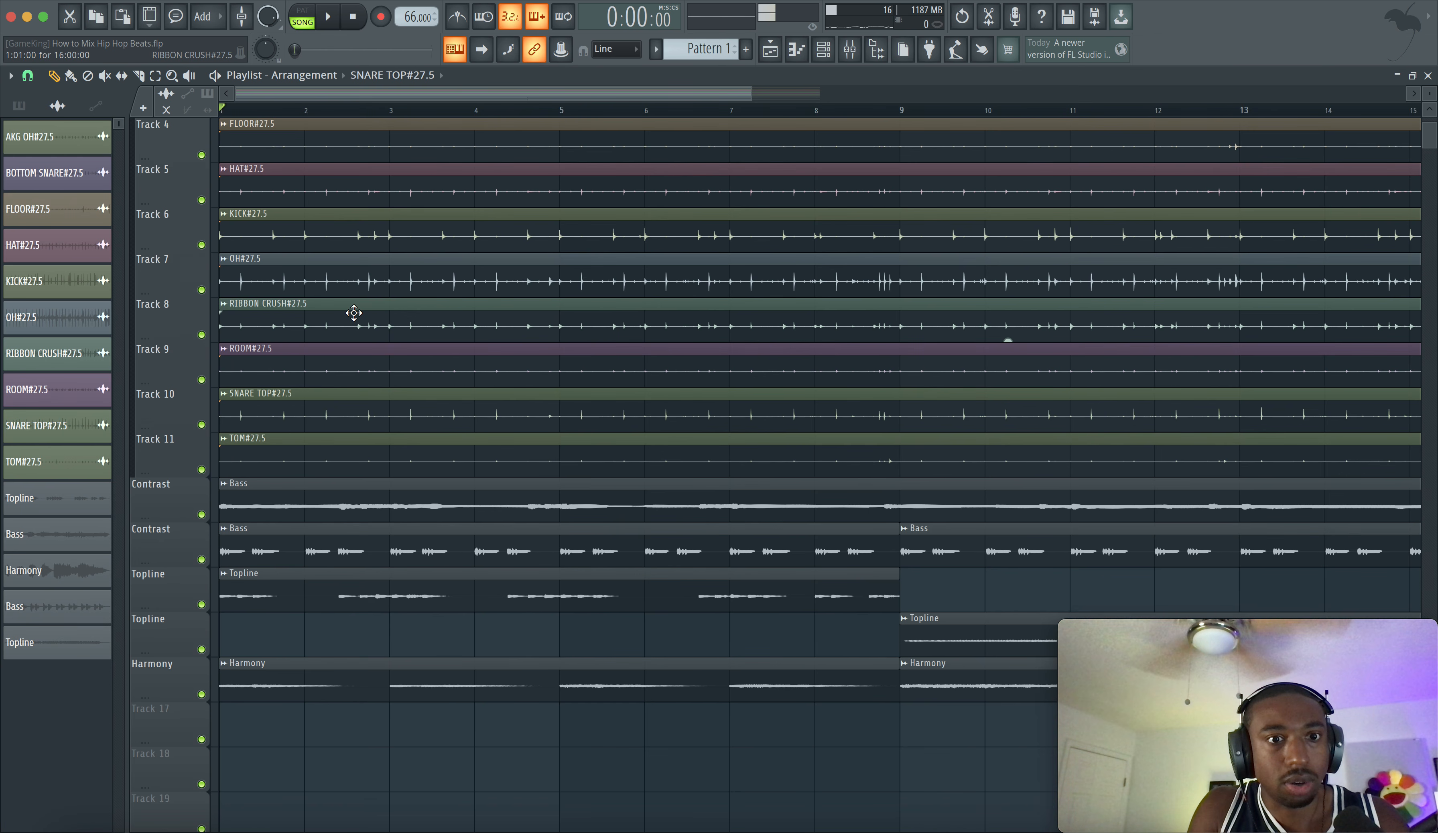
scroll(354, 312, "up", 3)
scroll(347, 367, "up", 3)
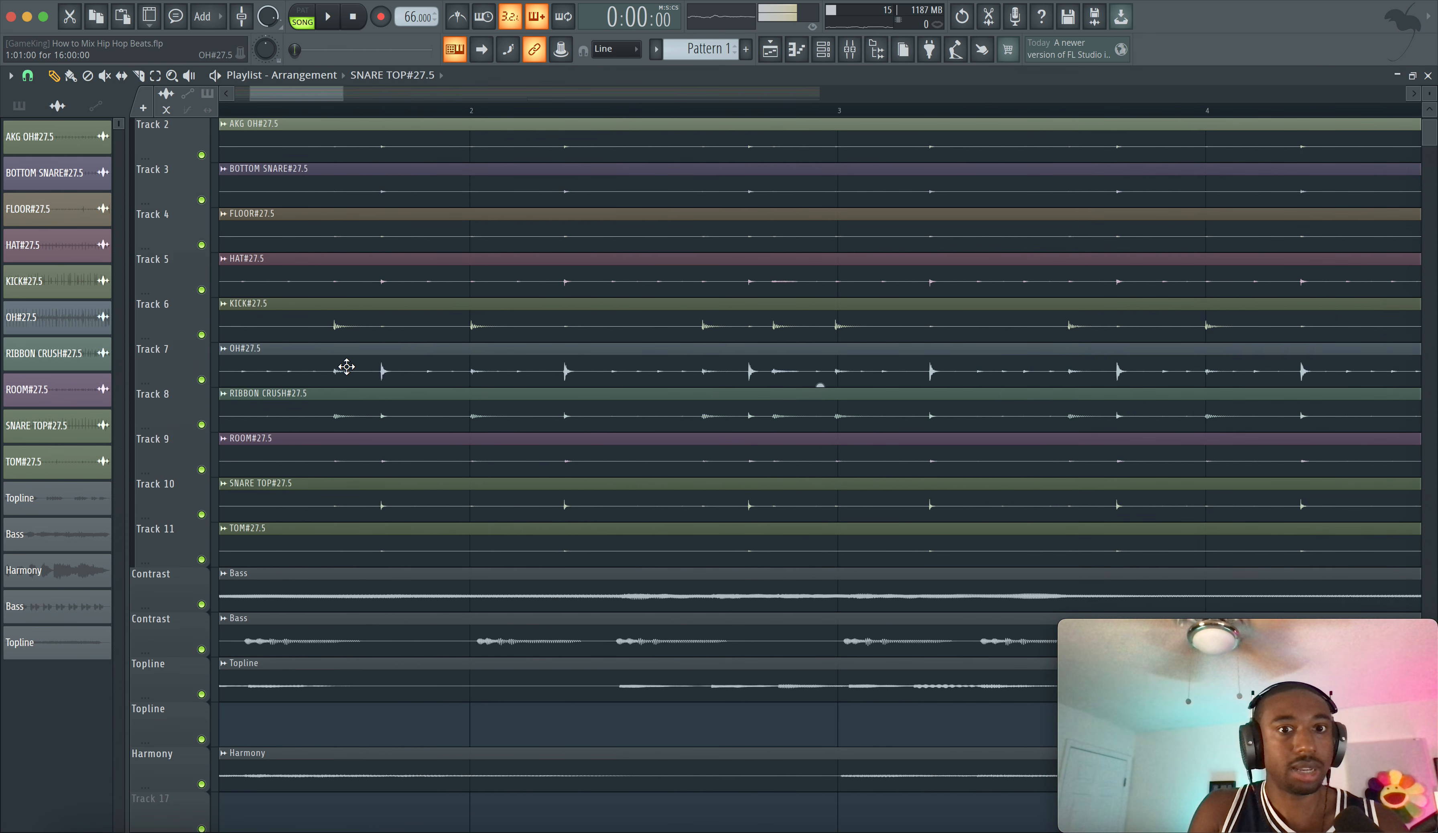
scroll(380, 435, "up", 1)
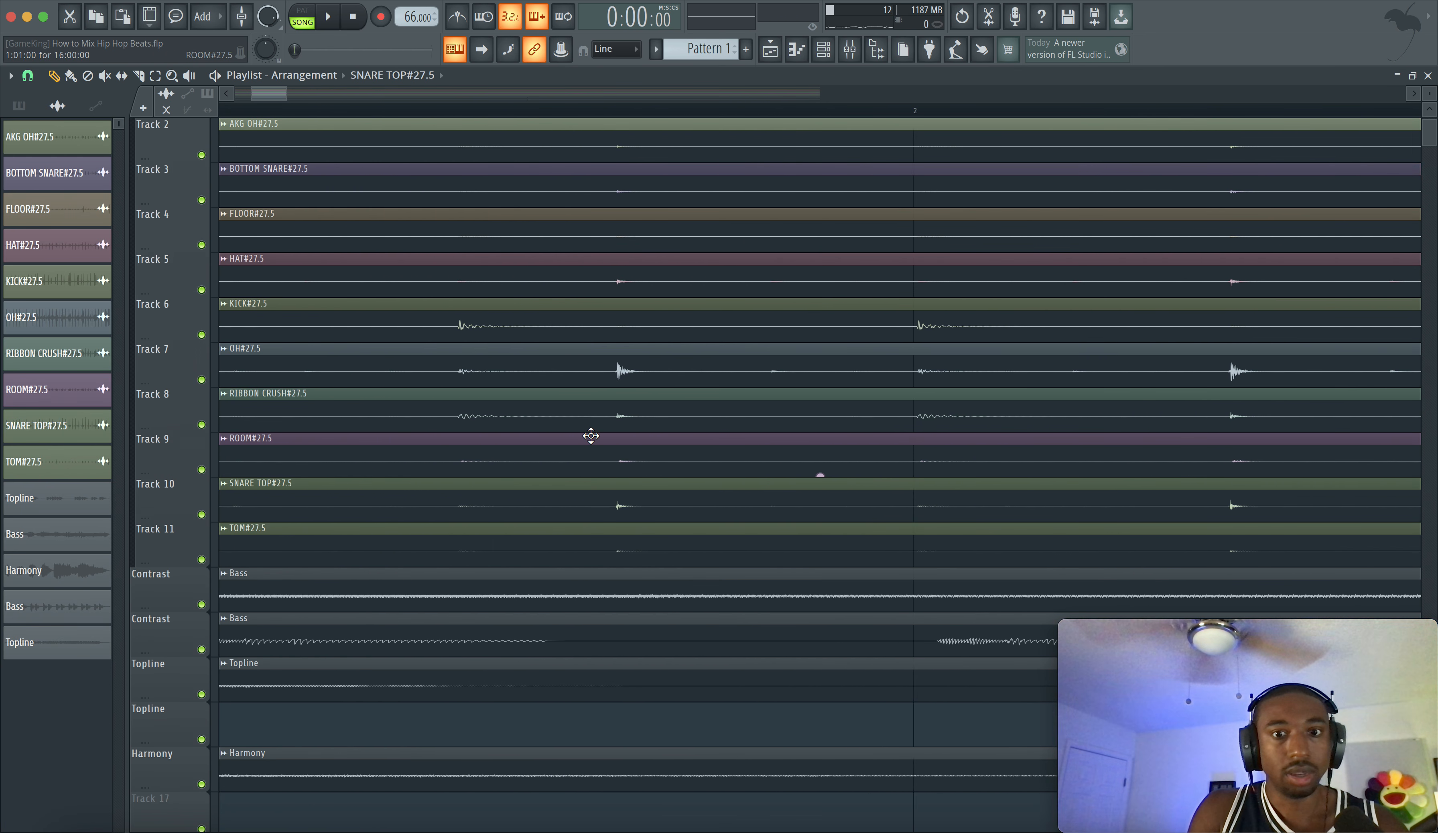
left_click_drag(188, 516, 192, 621)
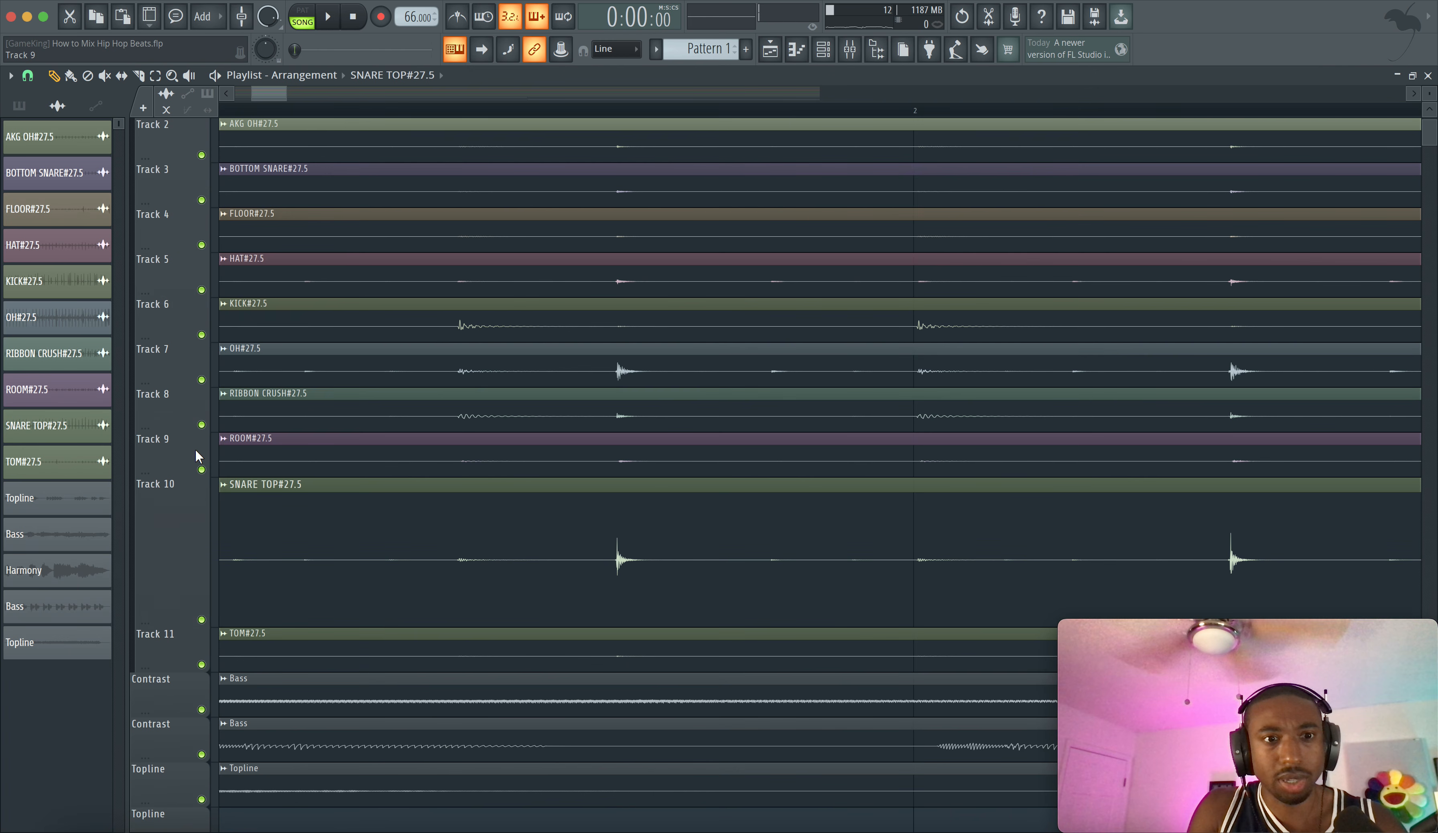
Enlarge the OH playlist track and move it down two places so it sits directly above SNARE TOP.
left_click_drag(178, 384, 179, 418)
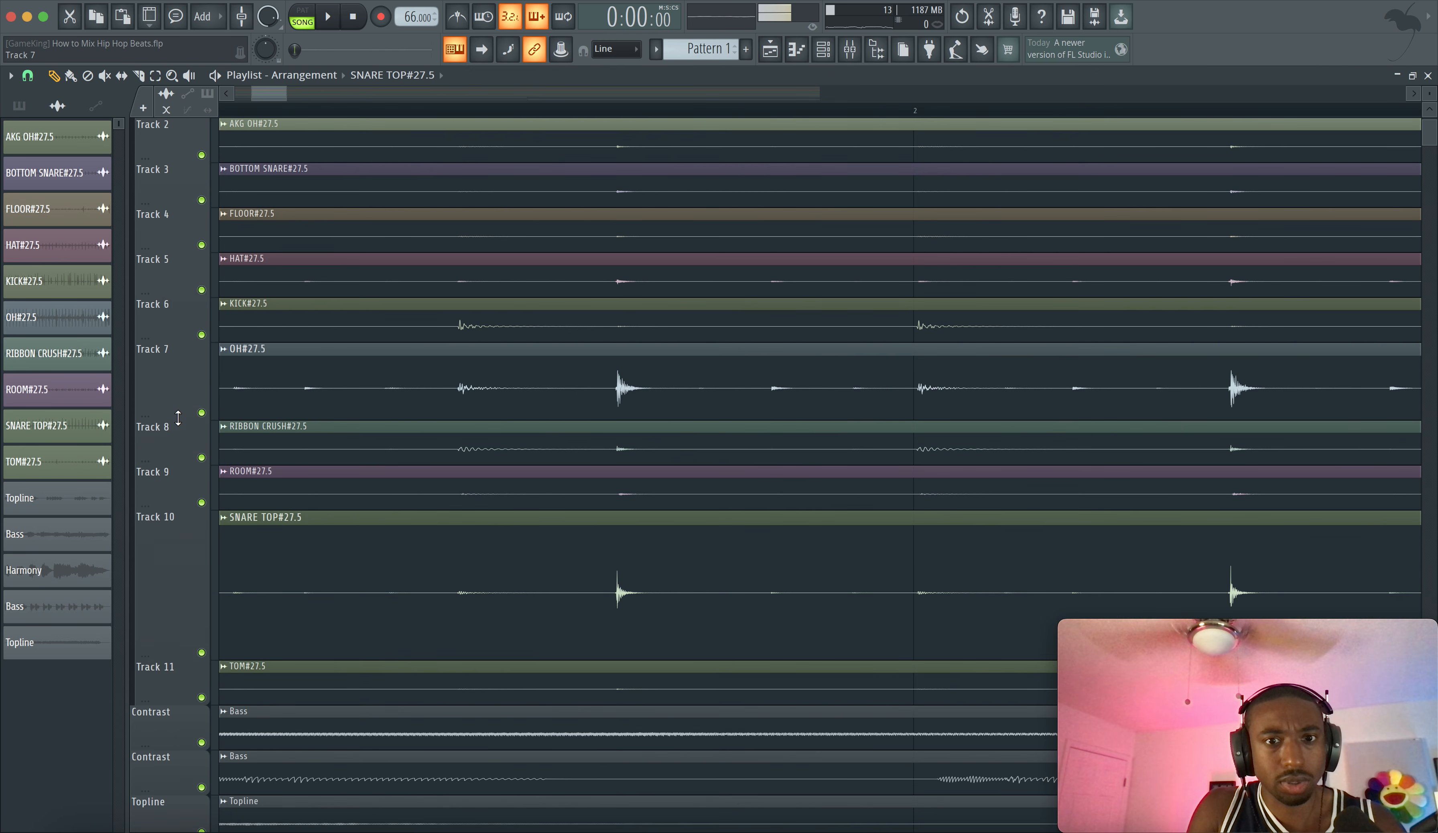
right_click(162, 375)
key("Up")
key("Return")
right_click(161, 427)
key("Up")
key("Return")
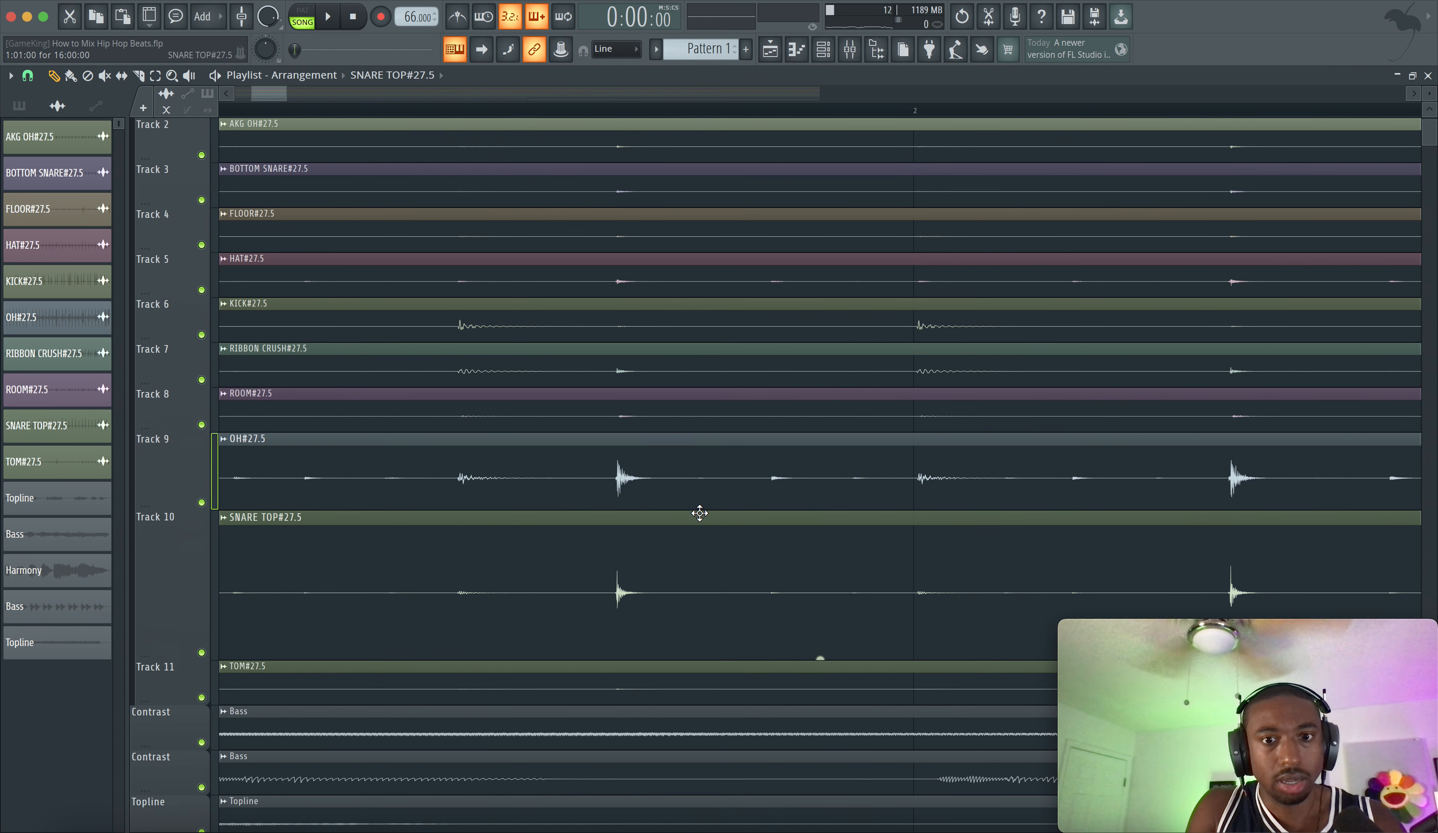
Set the playlist snap to 1/4 beat.
scroll(700, 513, "left", 2)
left_click(27, 75)
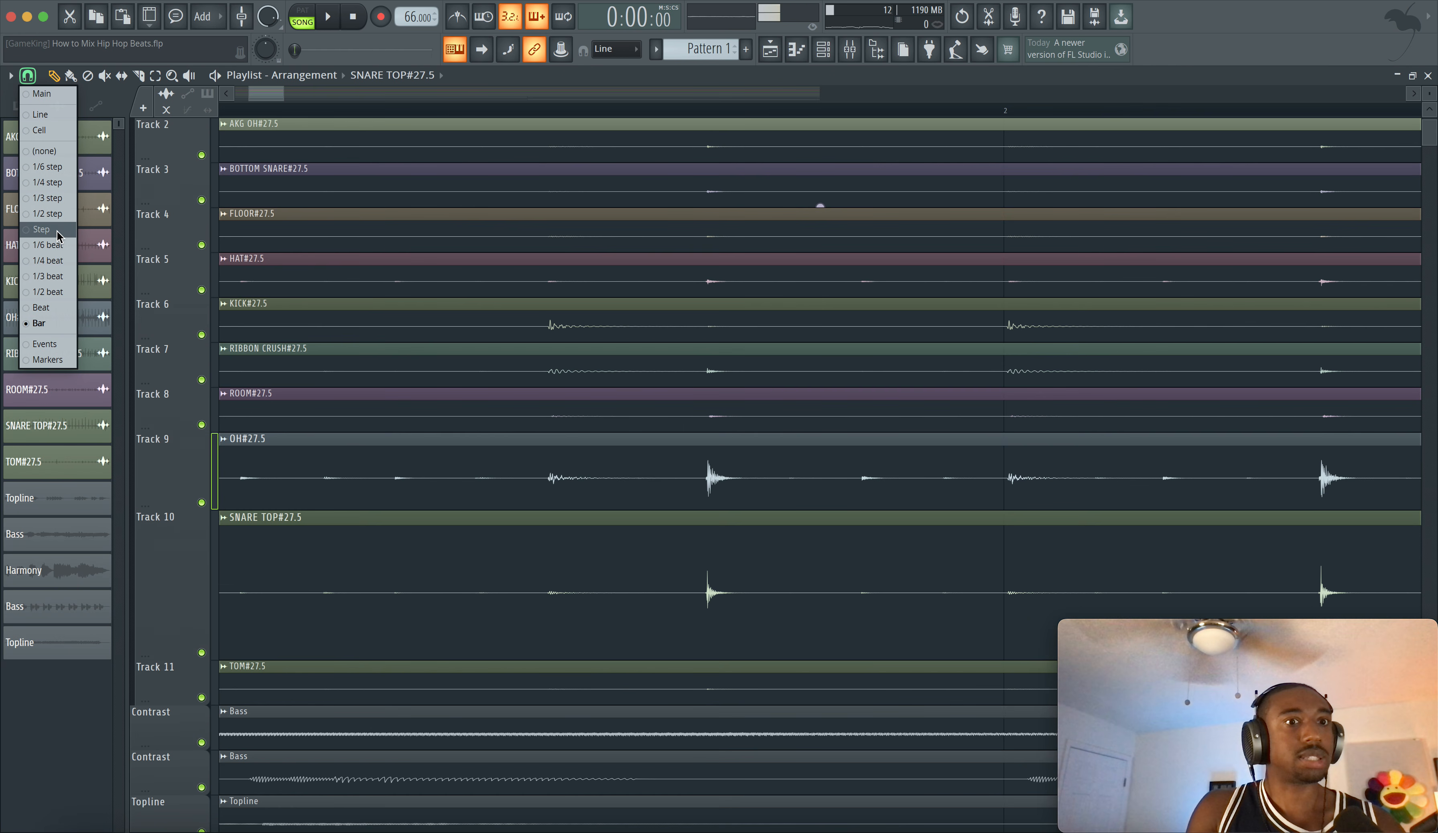
left_click(56, 261)
scroll(683, 344, "left", 2)
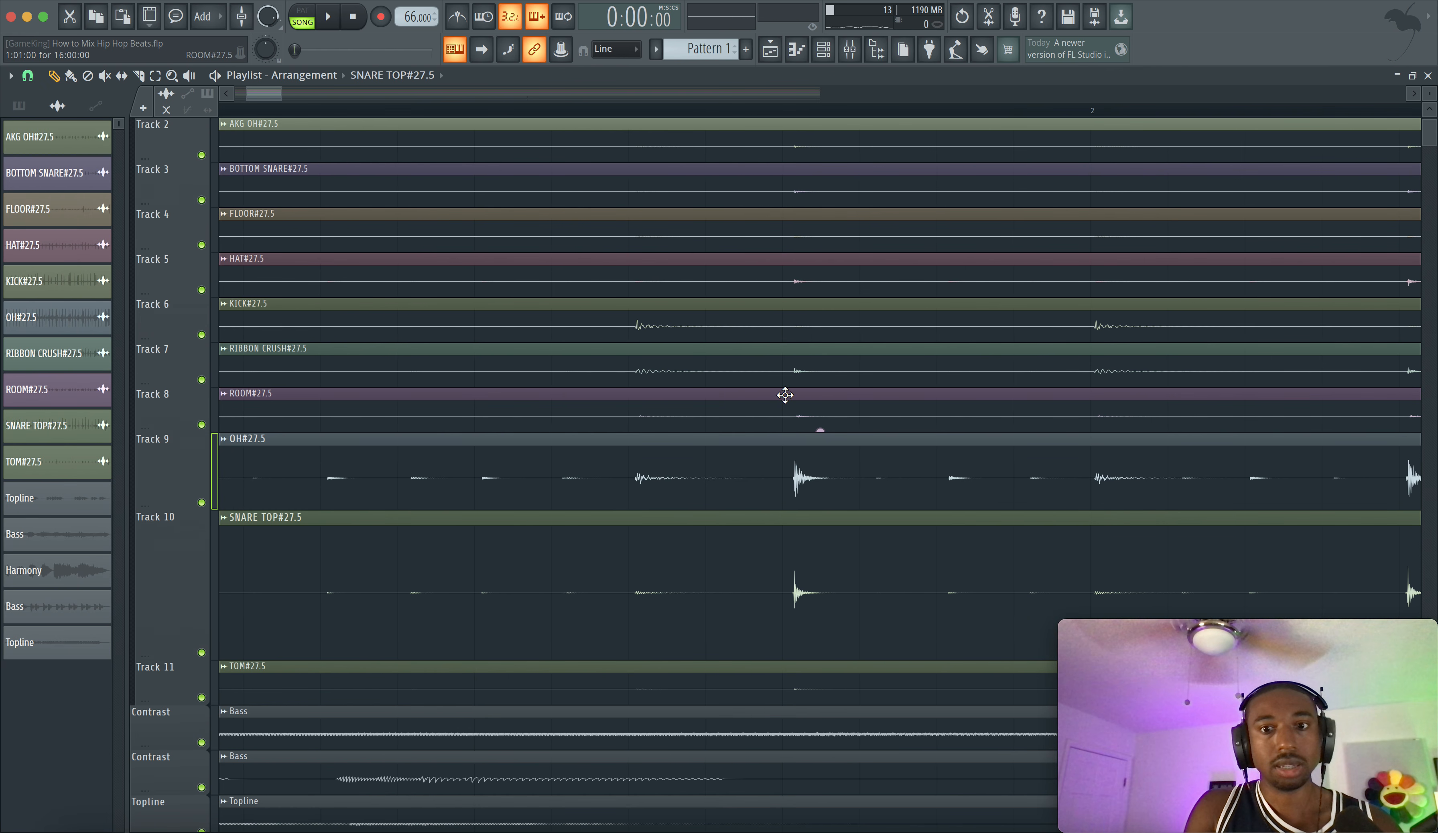
Set the playlist snap to 1/4 step.
scroll(747, 269, "right", 10)
scroll(747, 269, "up", 1)
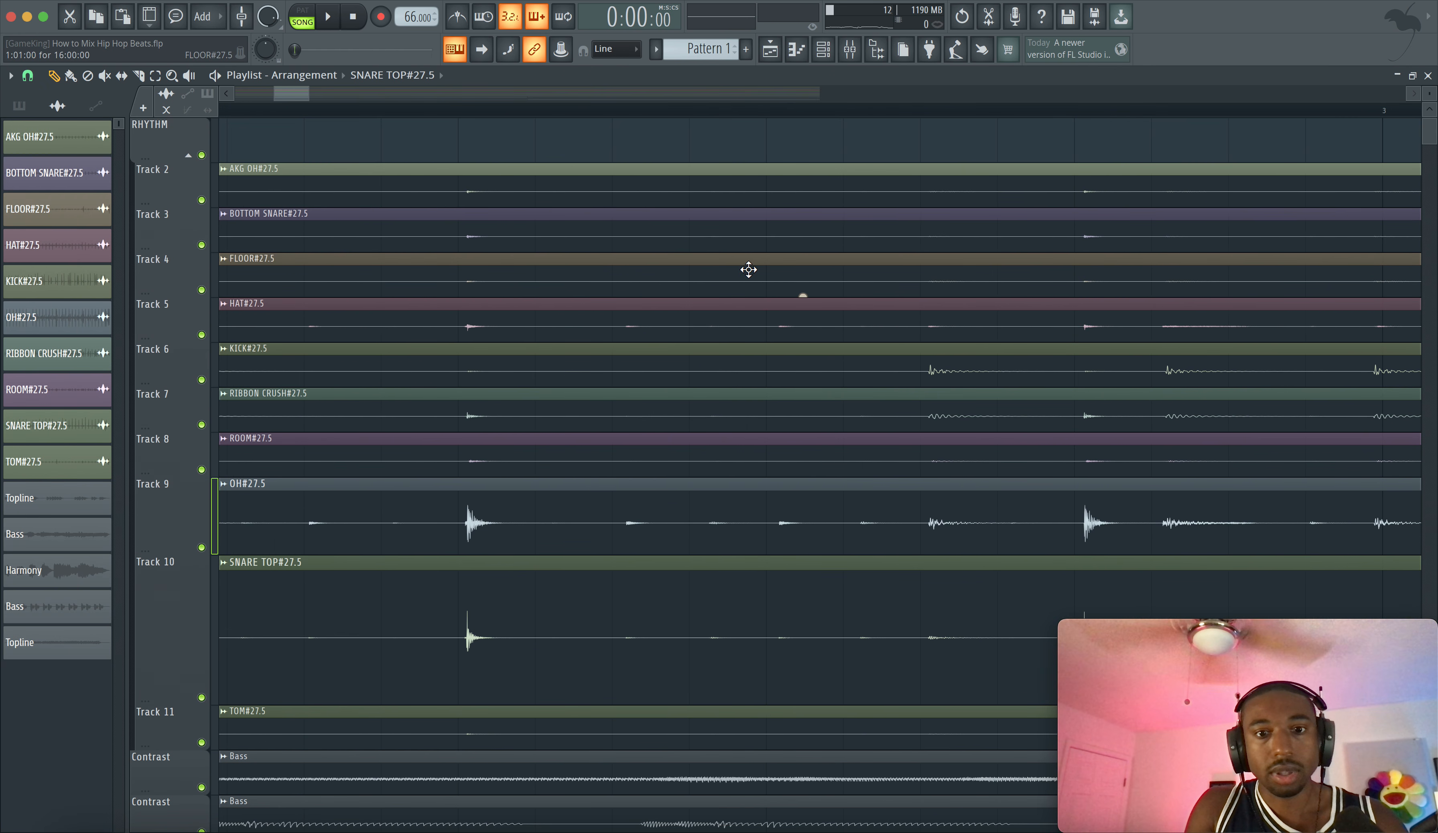
scroll(749, 269, "left", 10)
scroll(748, 270, "down", 1)
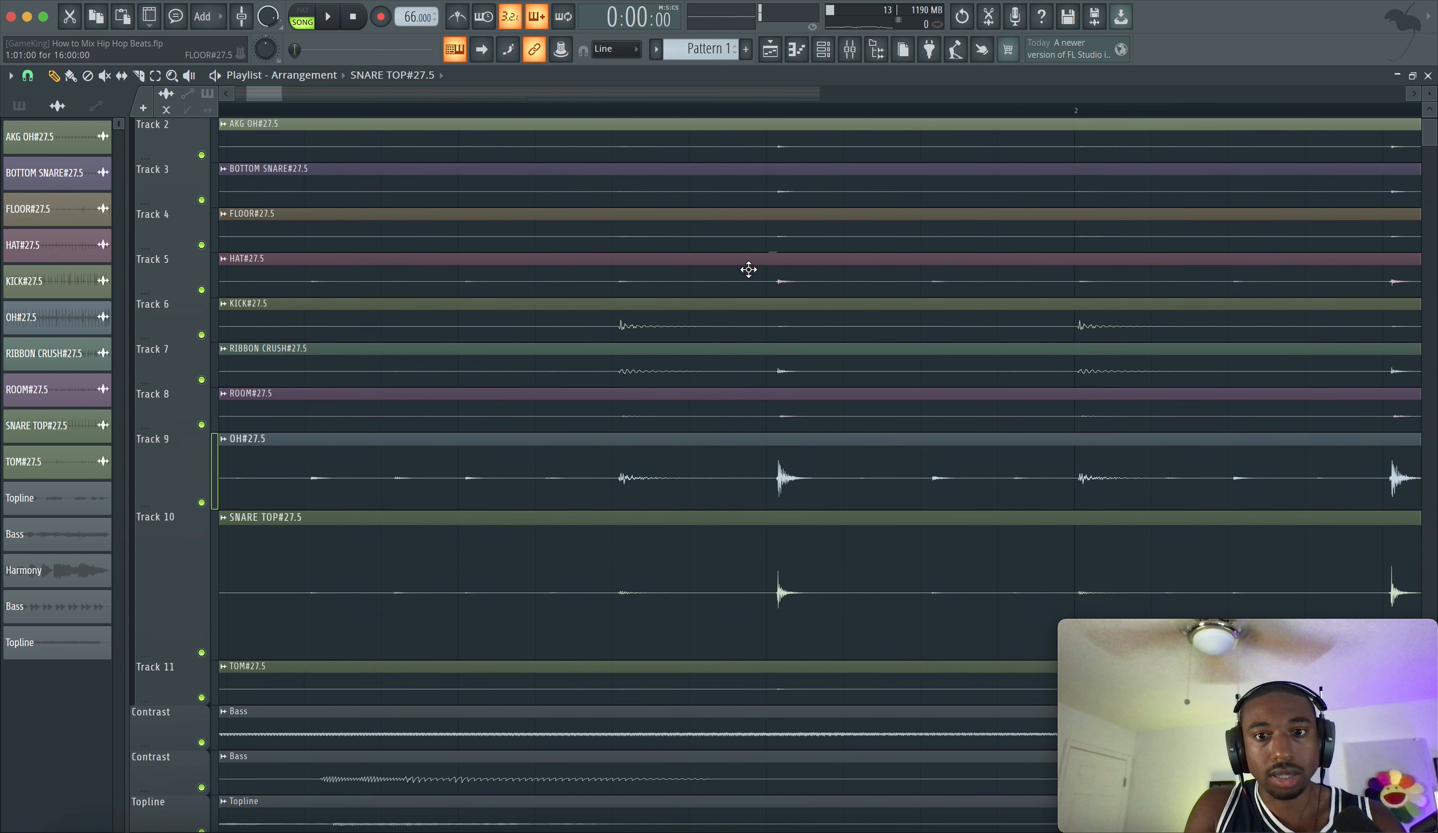
scroll(930, 453, "right", 1)
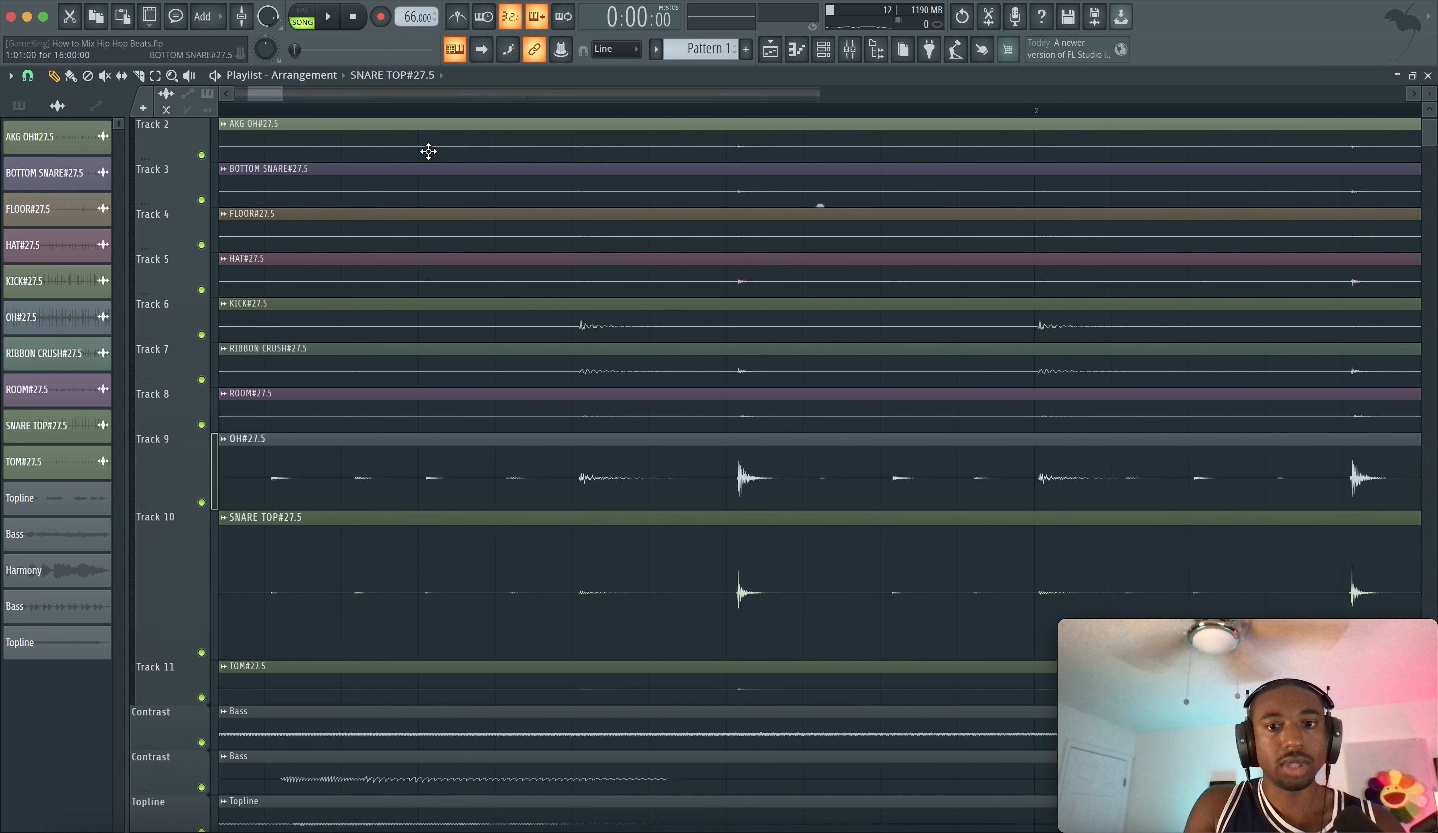
left_click(11, 75)
left_click(27, 76)
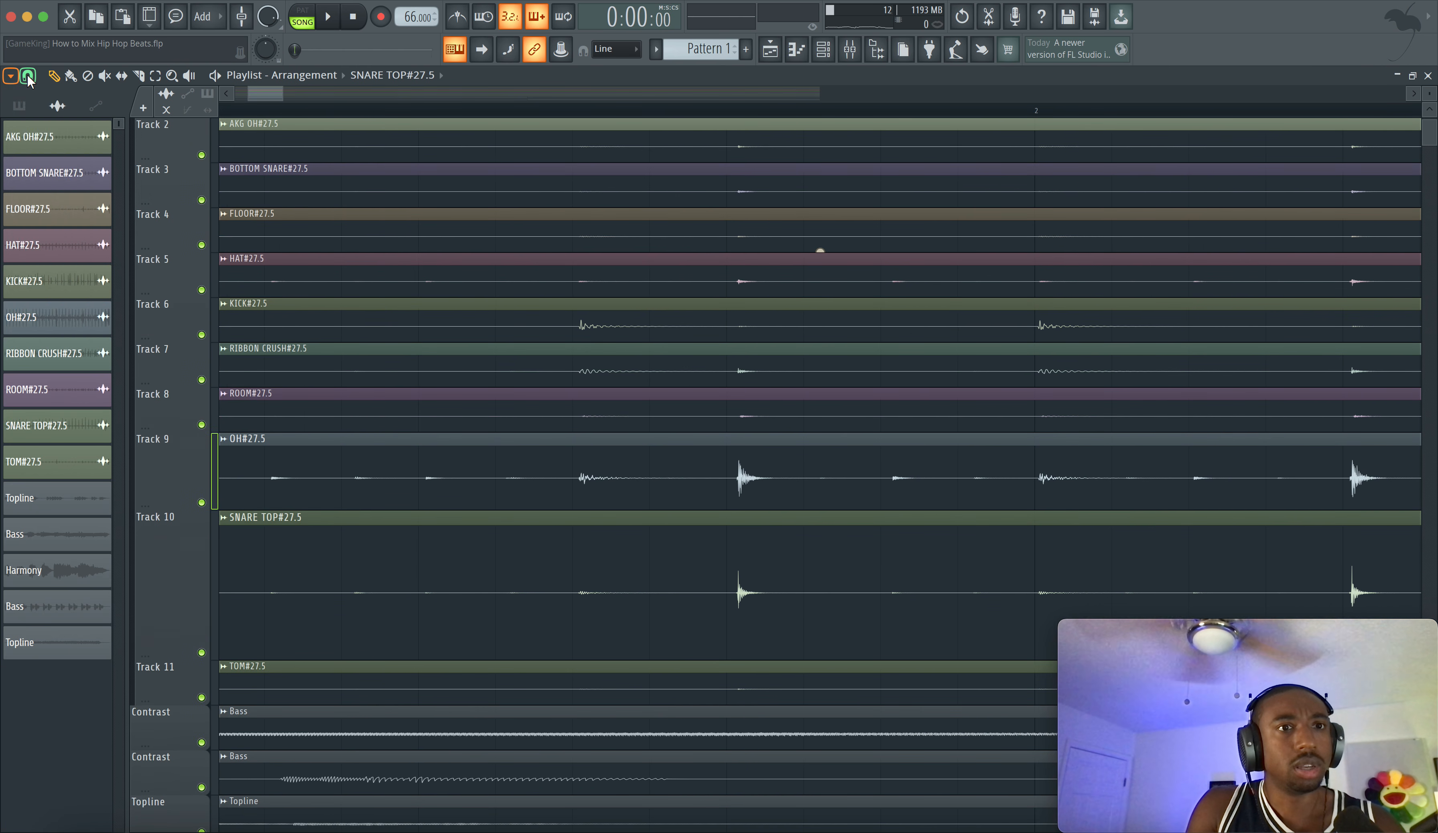
left_click(28, 77)
left_click(50, 182)
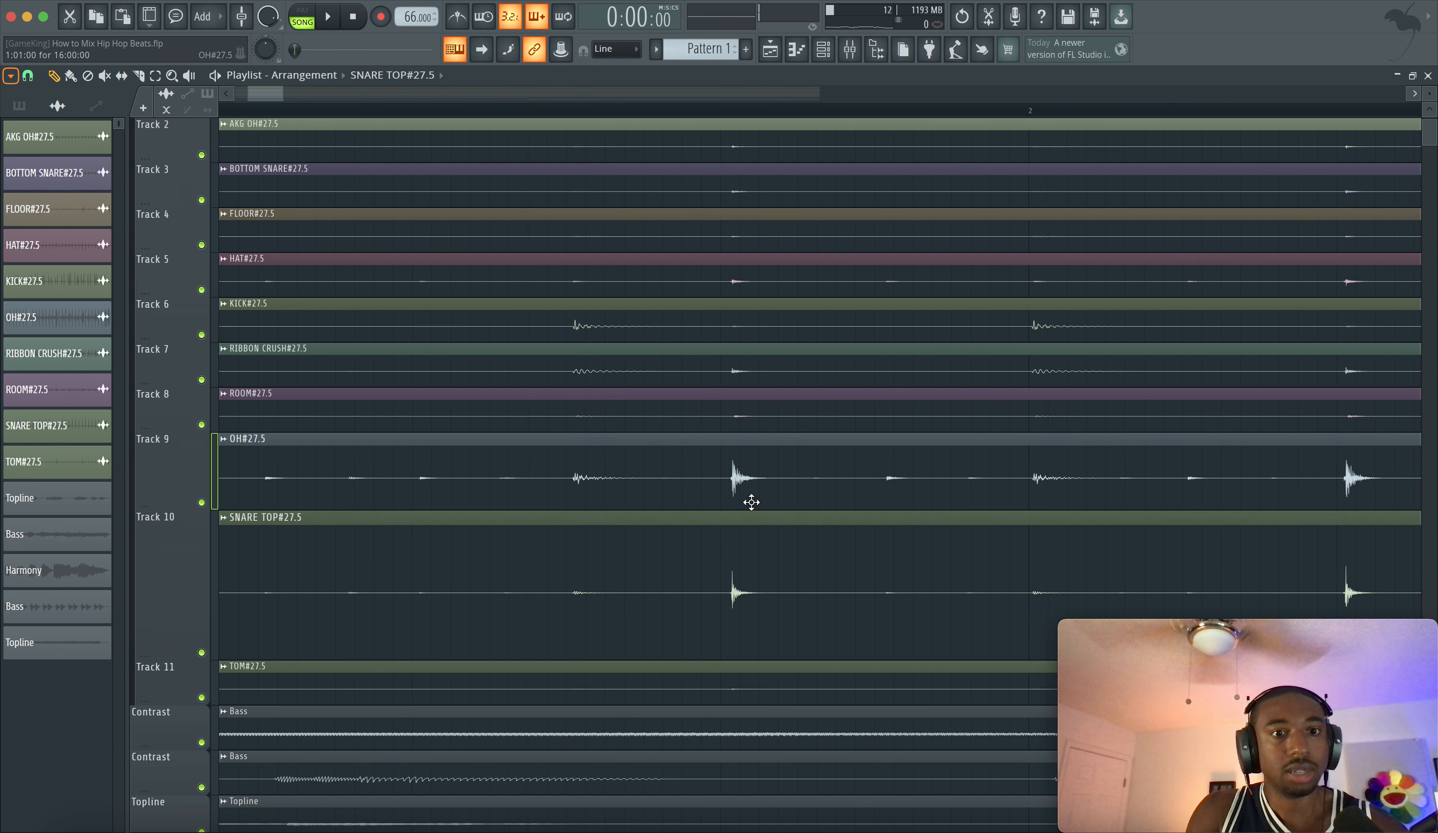
Examine how the snare hits in the OH clip line up with those in the SNARE TOP clip below it.
scroll(751, 503, "down", 1)
scroll(751, 502, "right", 3)
scroll(751, 501, "right", 2)
scroll(590, 475, "left", 3)
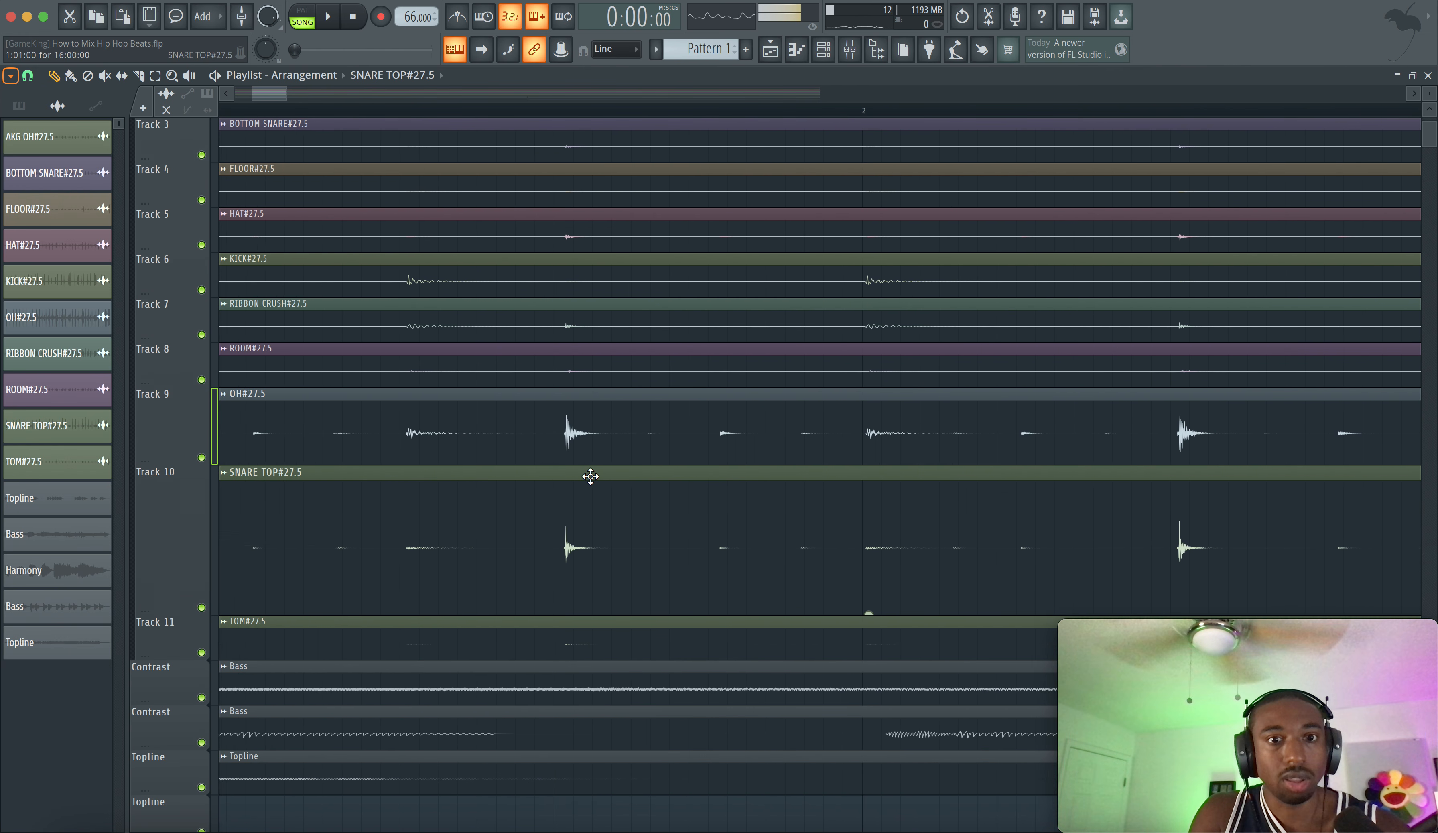
scroll(643, 495, "right", 2)
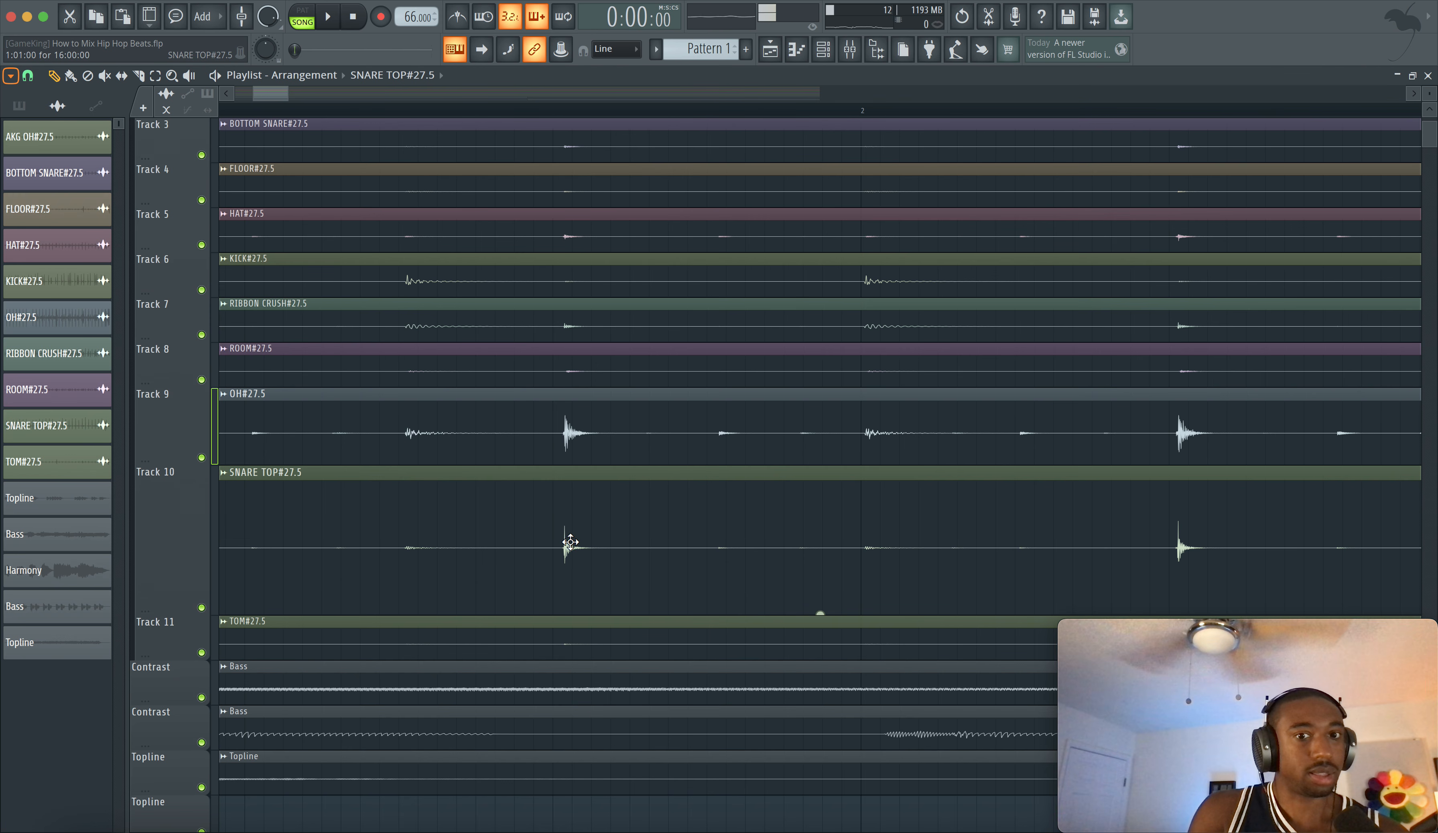
left_click(579, 428)
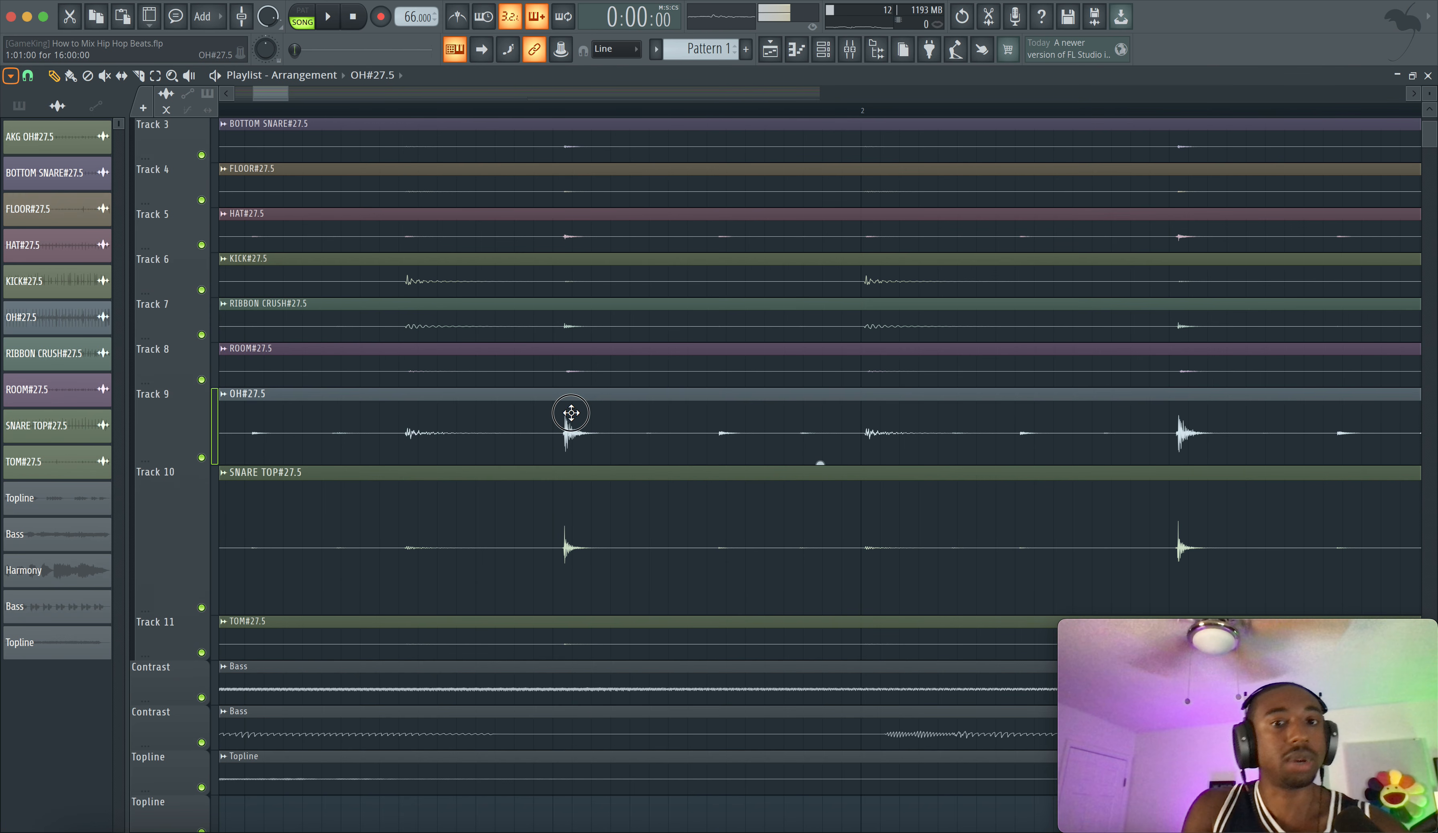
scroll(573, 421, "left", 2)
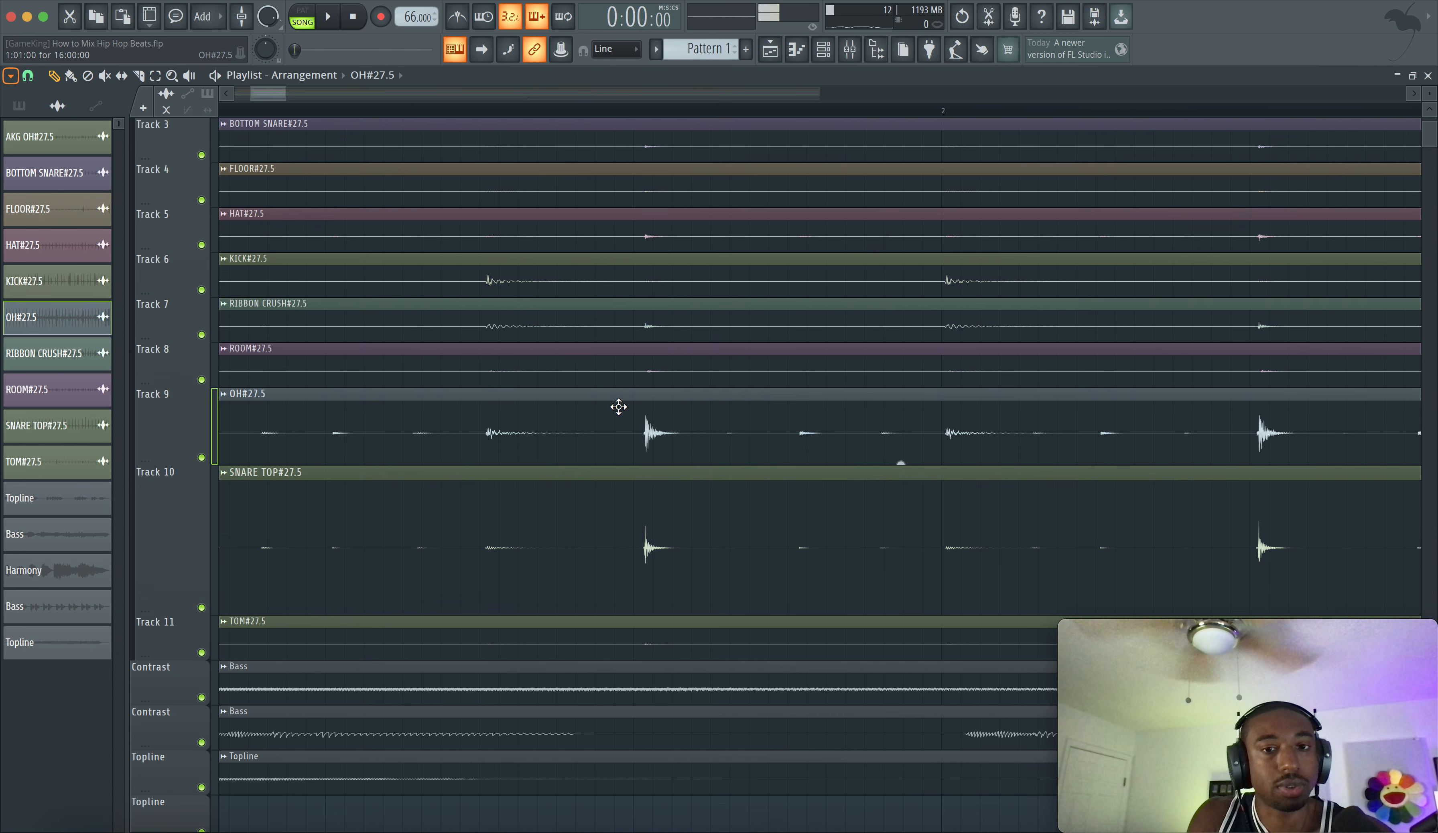
scroll(648, 420, "left", 1)
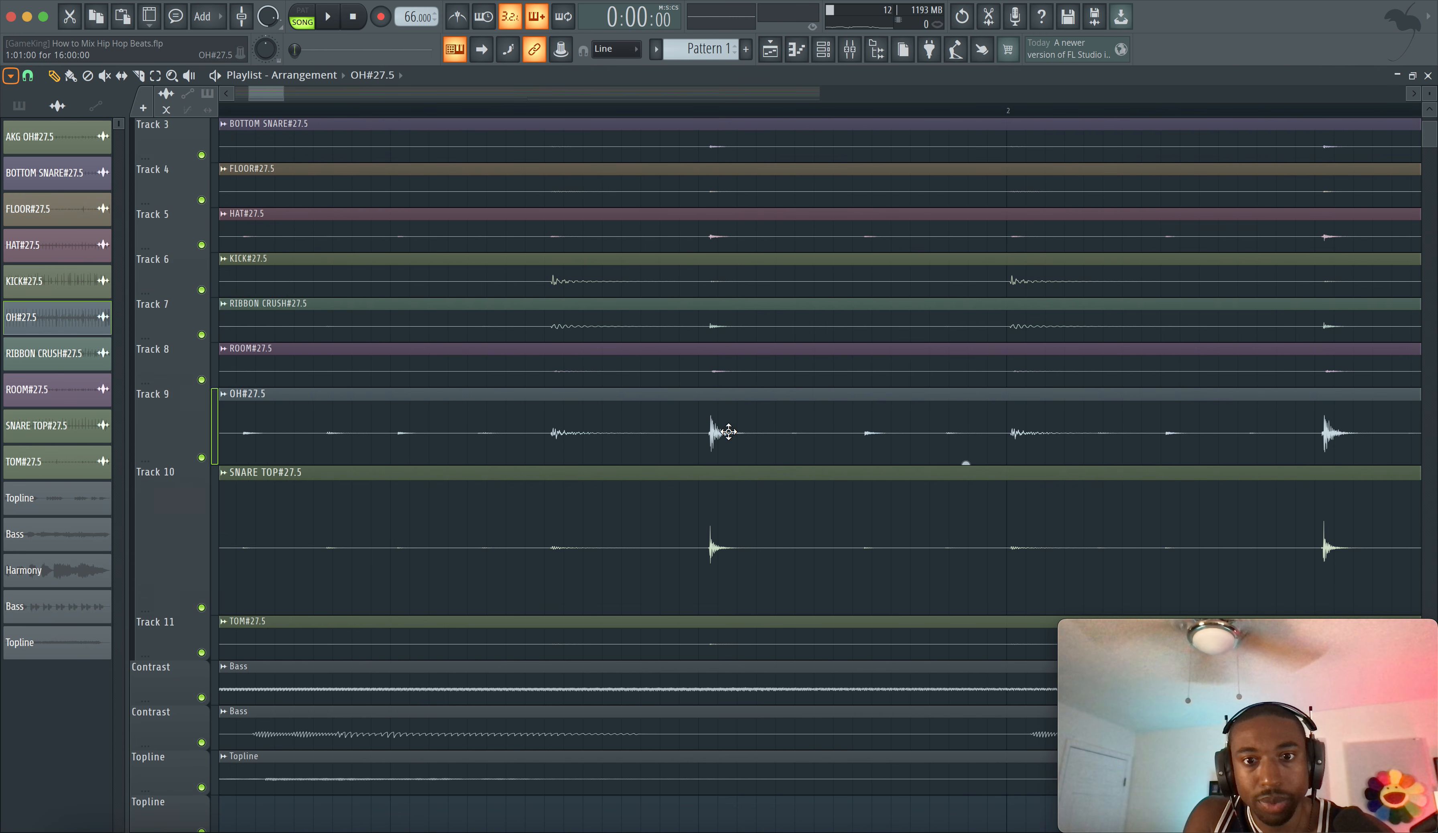
scroll(726, 428, "right", 3)
scroll(727, 430, "right", 4)
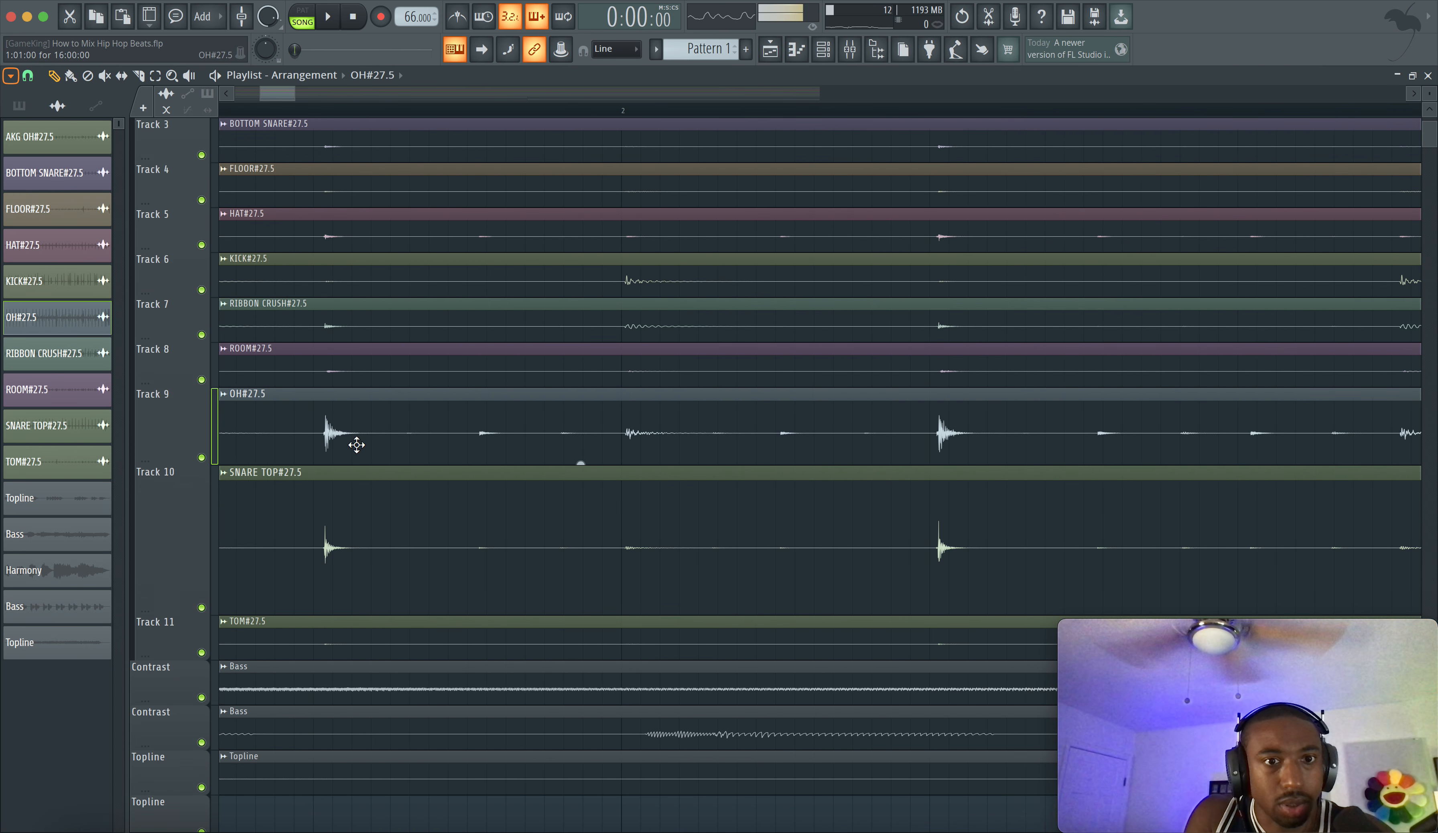
Enlarge the OH track further and hold a slice line across both tracks at a snare hit to compare their timing.
left_click_drag(188, 457, 183, 522)
mouse_move(192, 667)
left_mouse_down()
mouse_move(187, 729)
mouse_move(191, 673)
left_mouse_up()
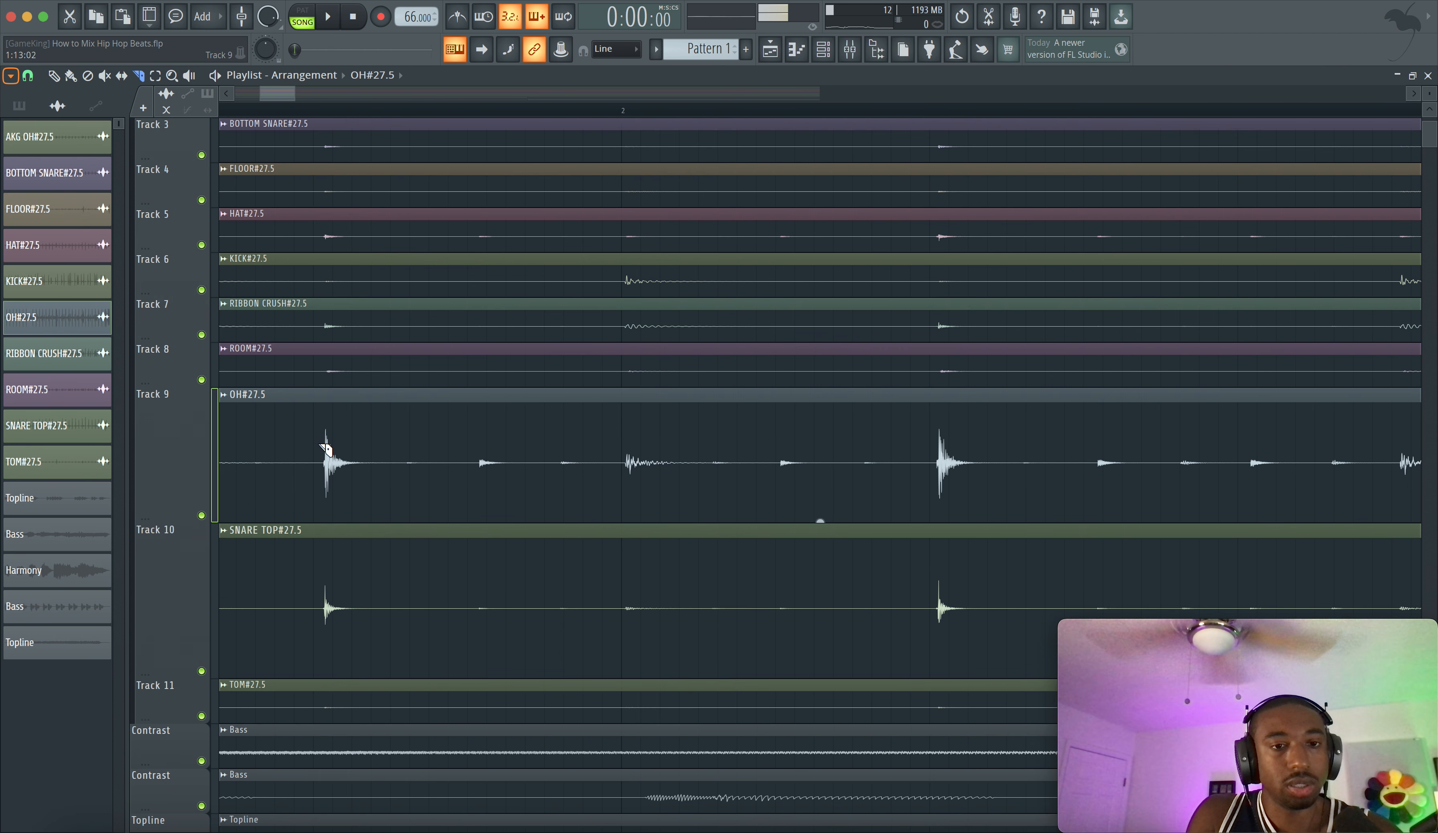
left_click_drag(319, 385, 319, 524)
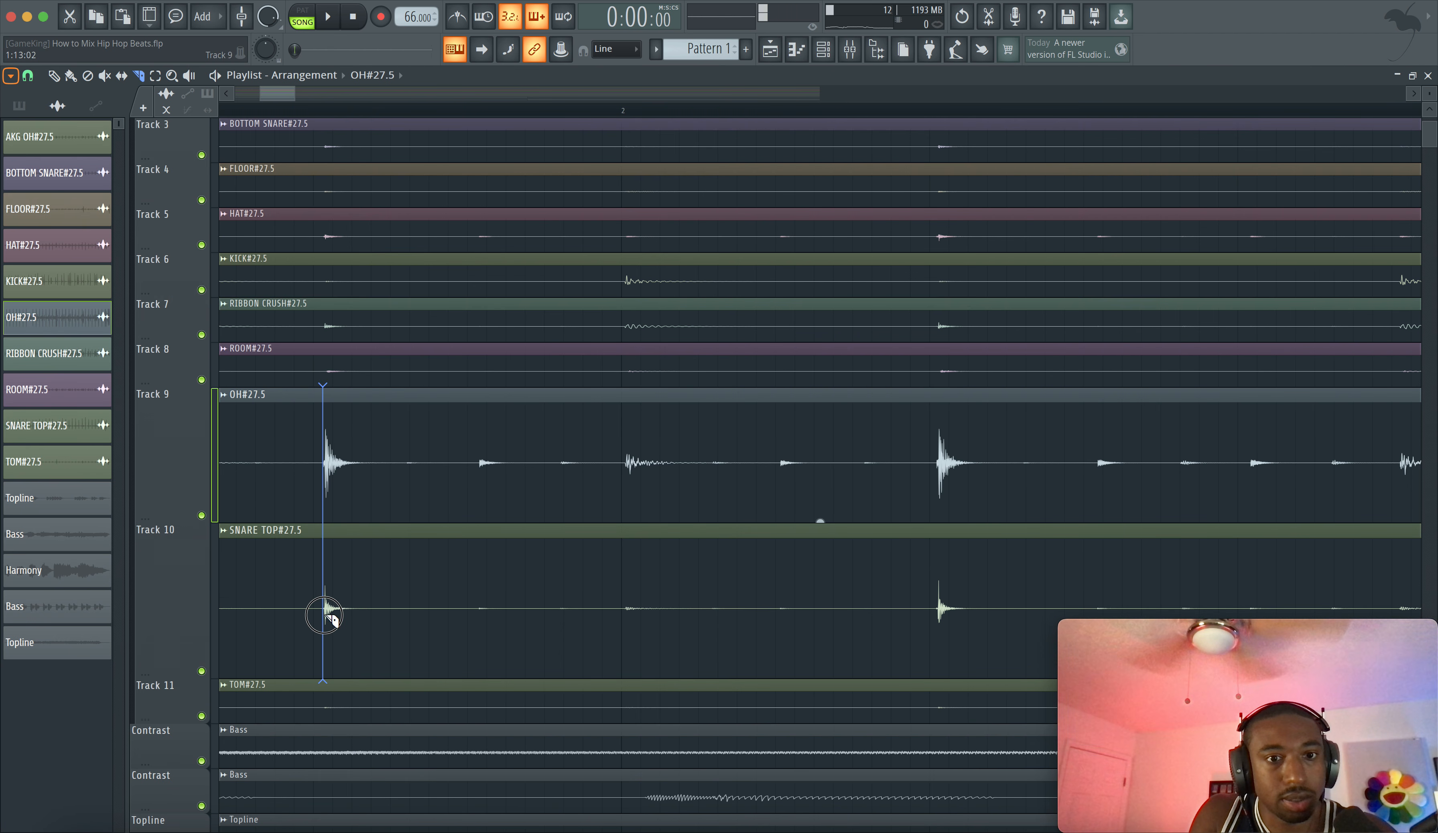
left_click_drag(323, 619, 326, 620)
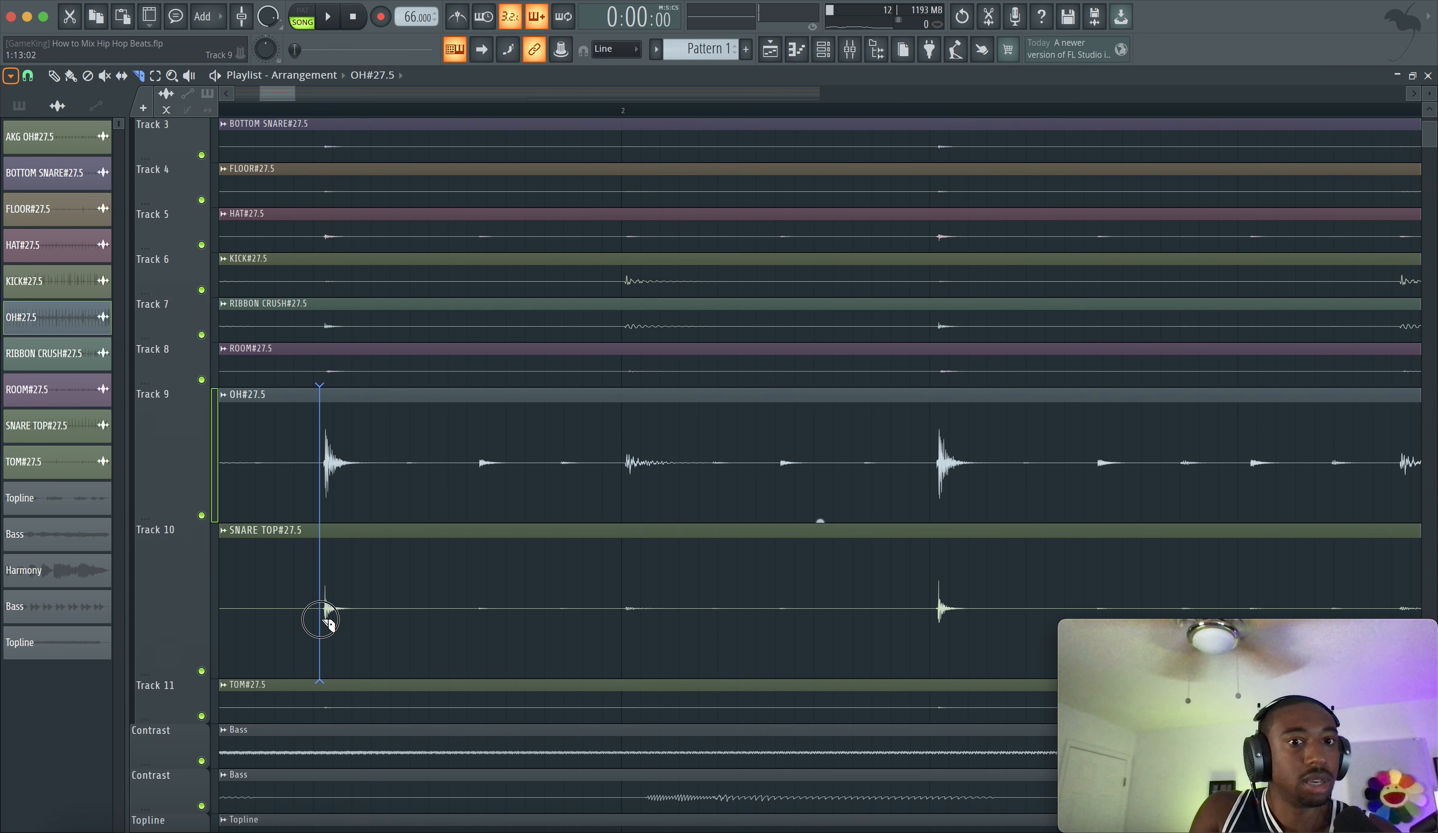
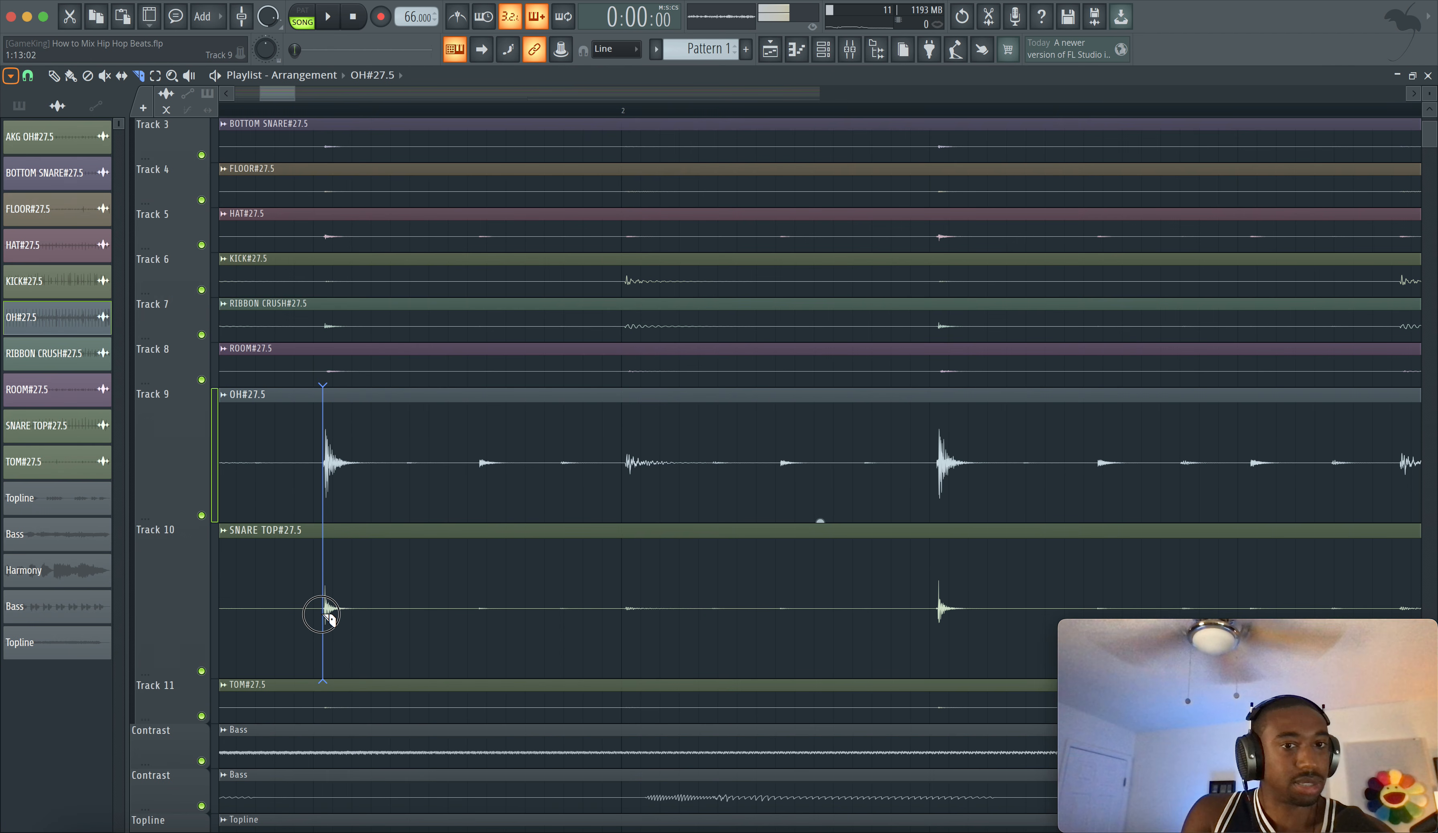
Select the SNARE TOP clip in the playlist and view its earlier snare hits.
left_click(296, 535)
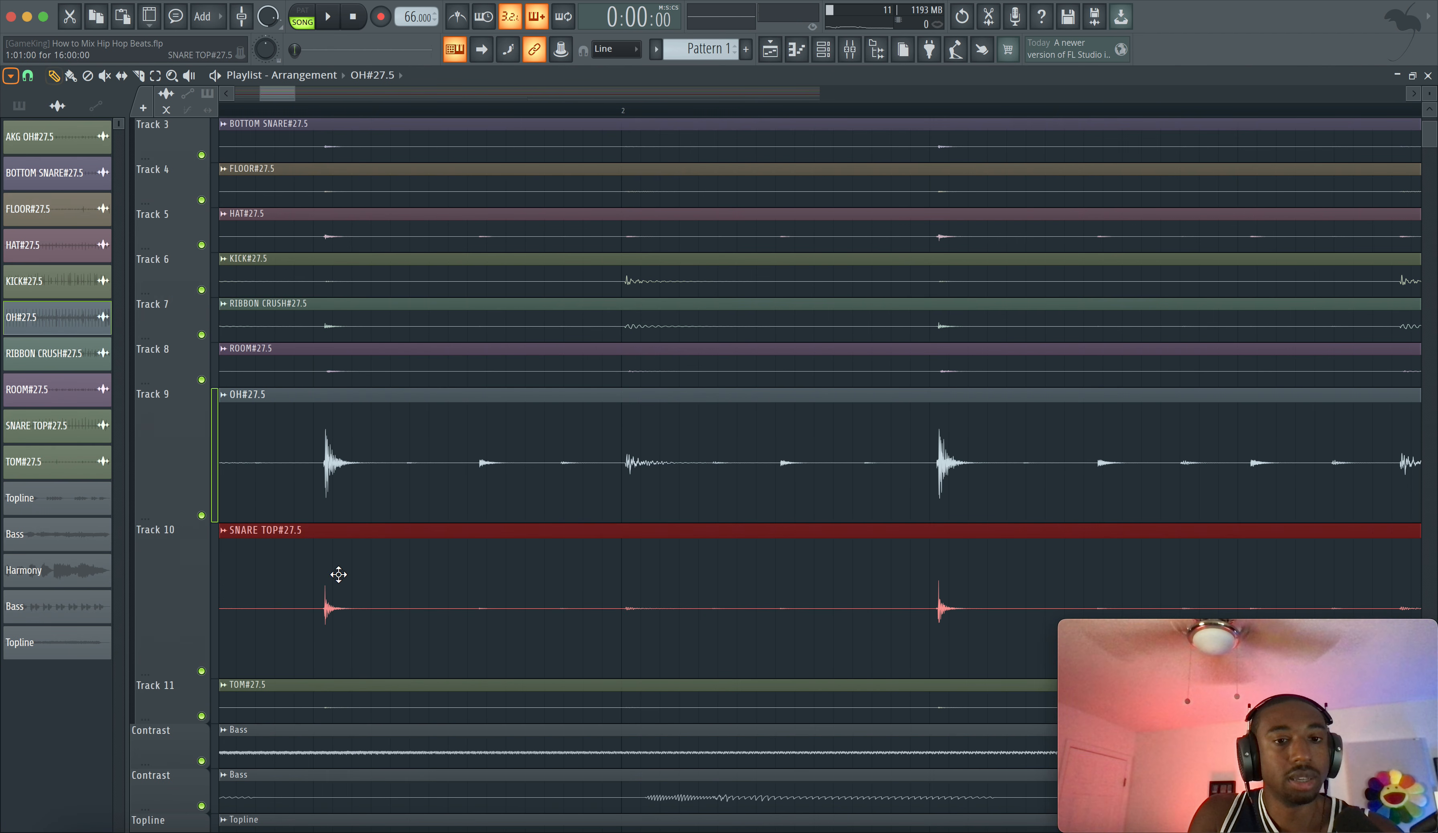
scroll(339, 575, "left", 4)
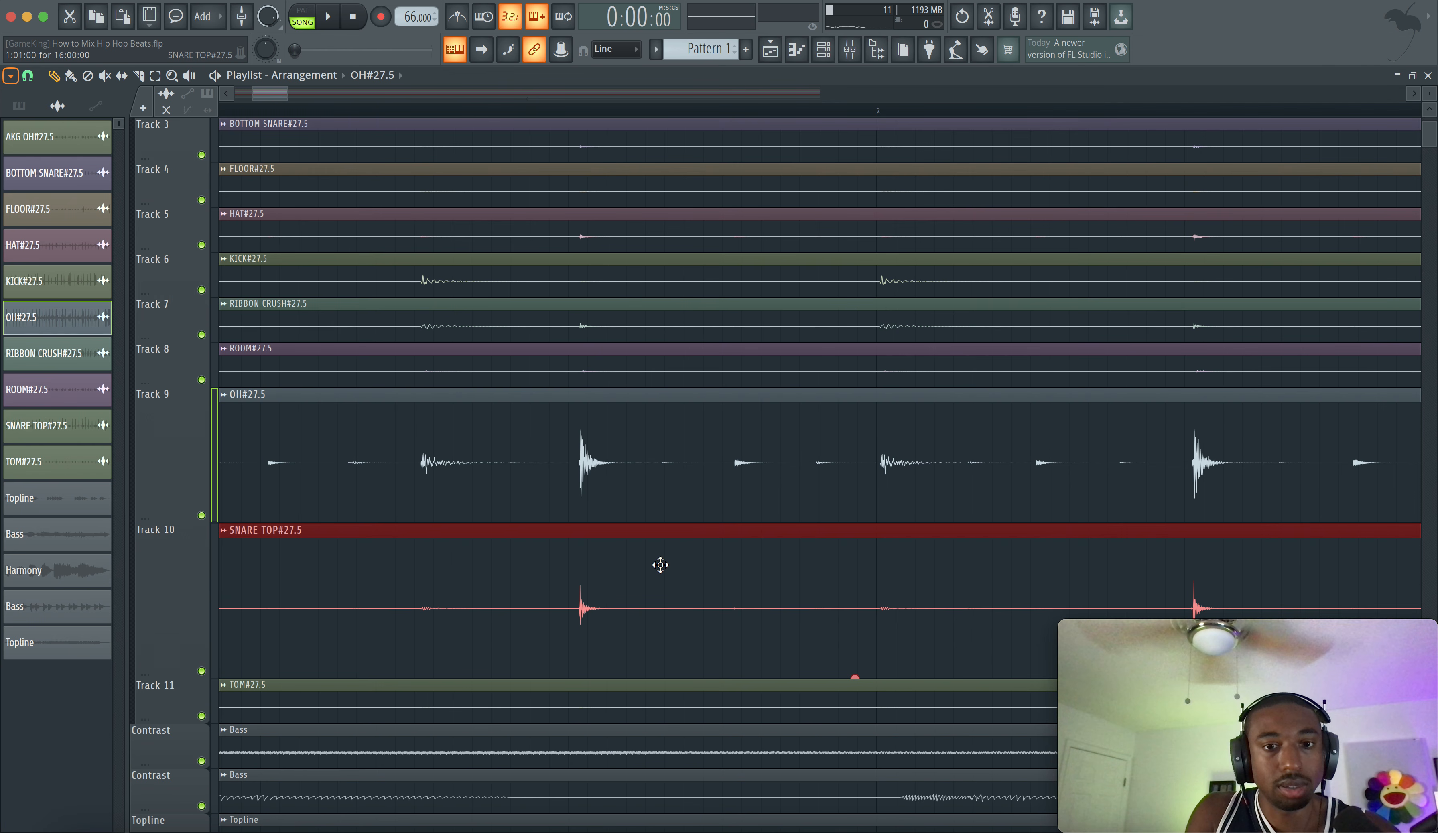
scroll(660, 565, "left", 1)
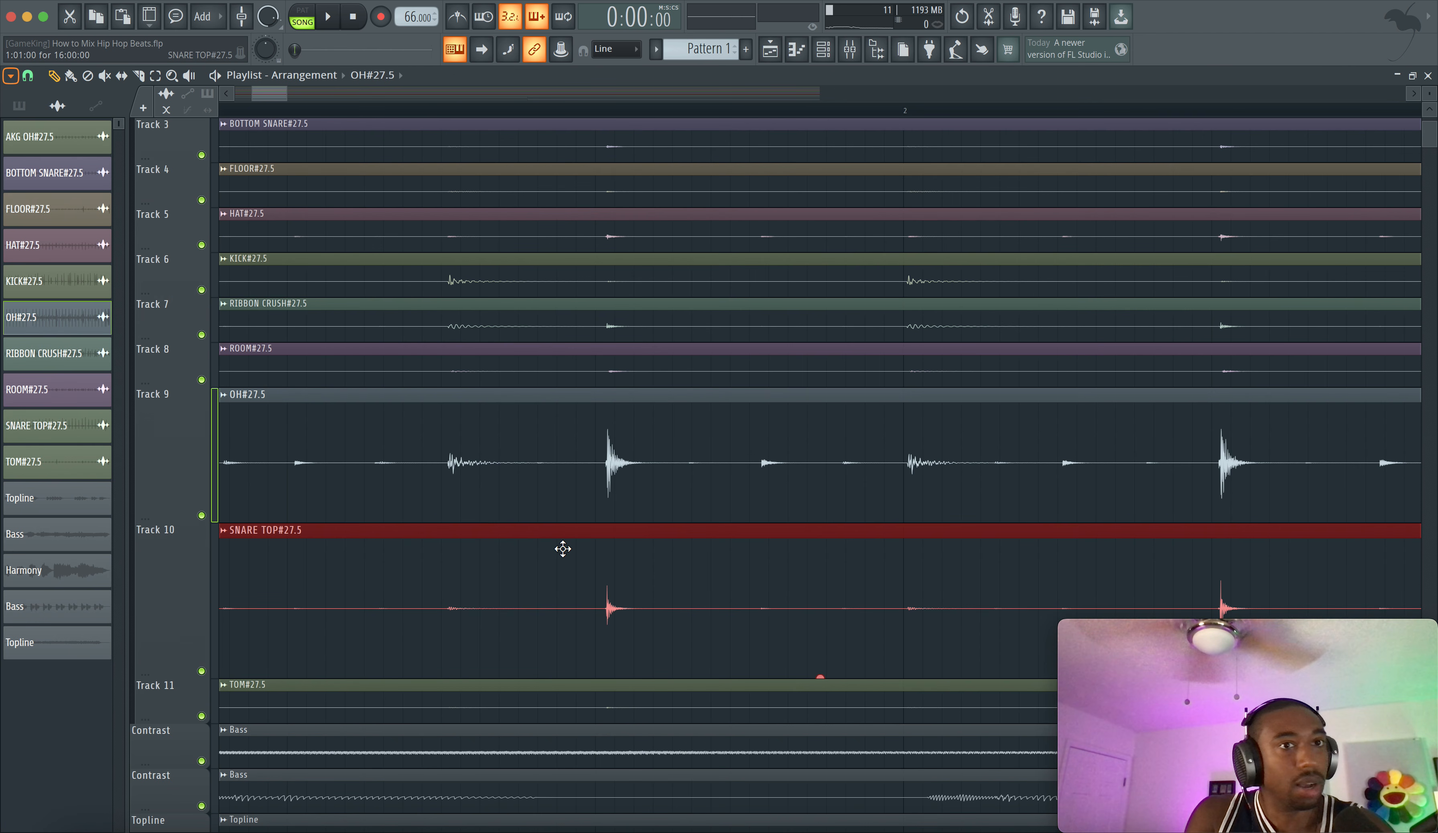
Load Fruity Delay 3 into the fourth effect slot of the SNARE TOP mixer track and turn its dry output fully down.
key("F9")
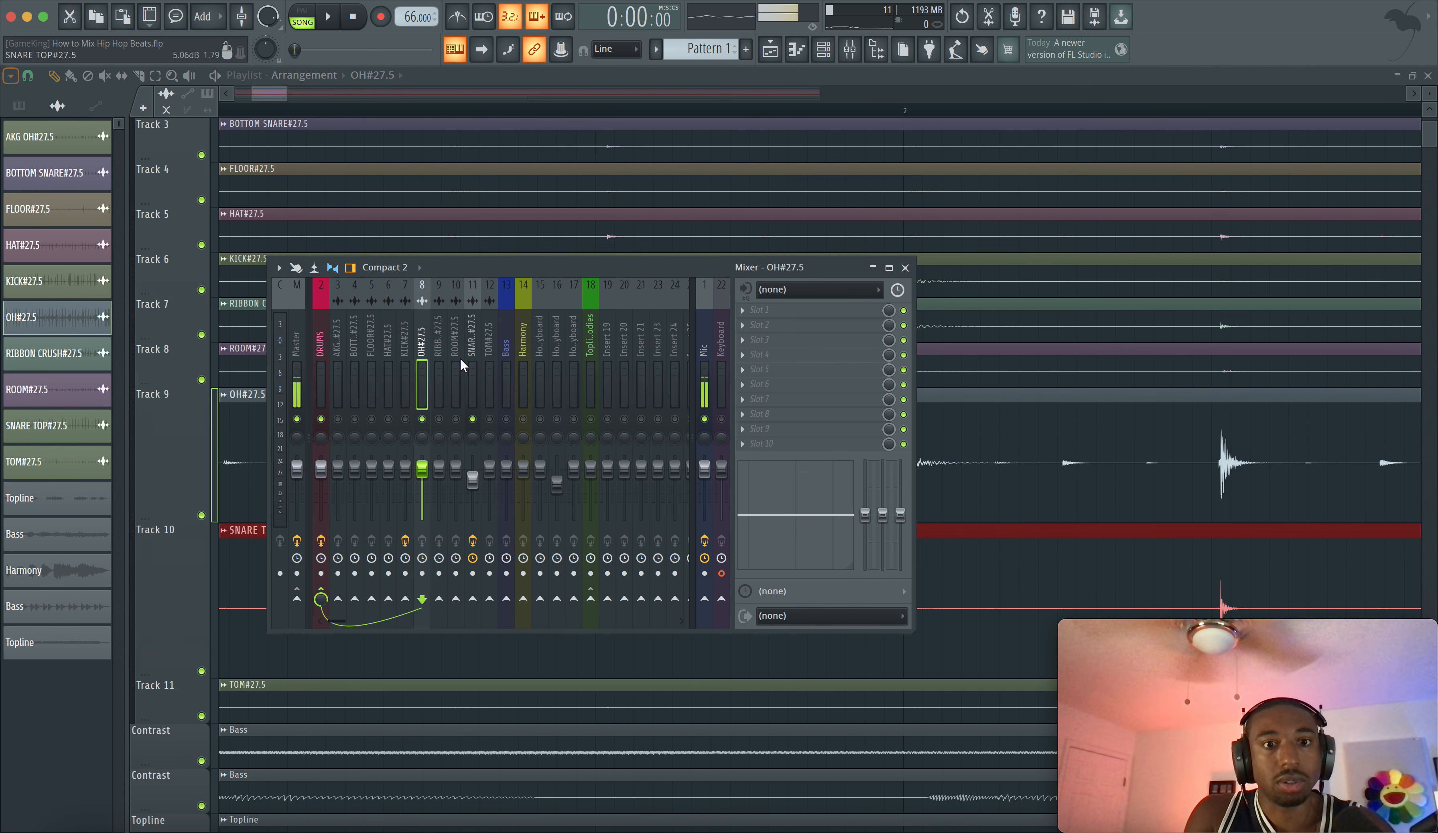
left_click(472, 346)
left_click(772, 357)
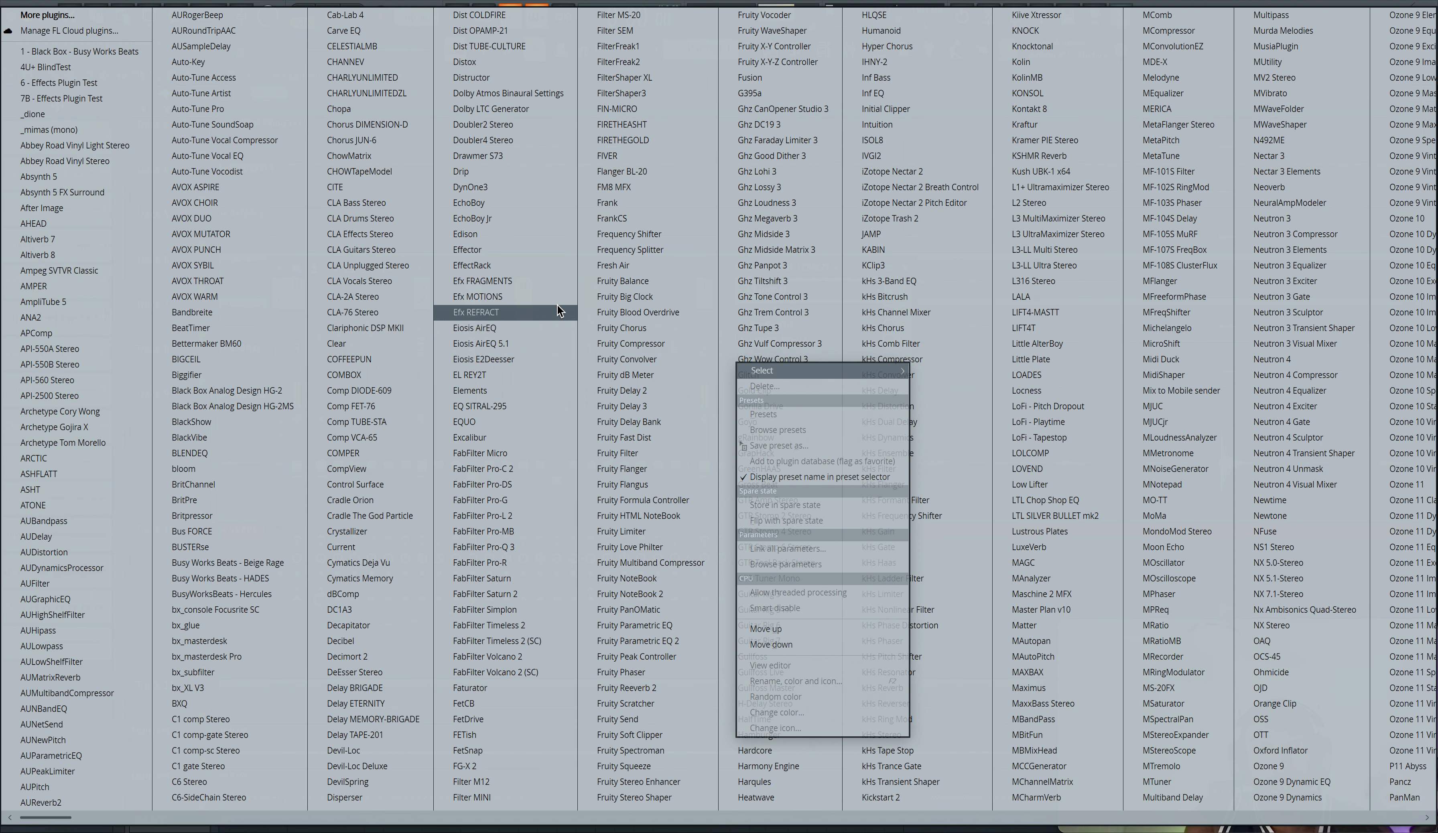
left_click(626, 410)
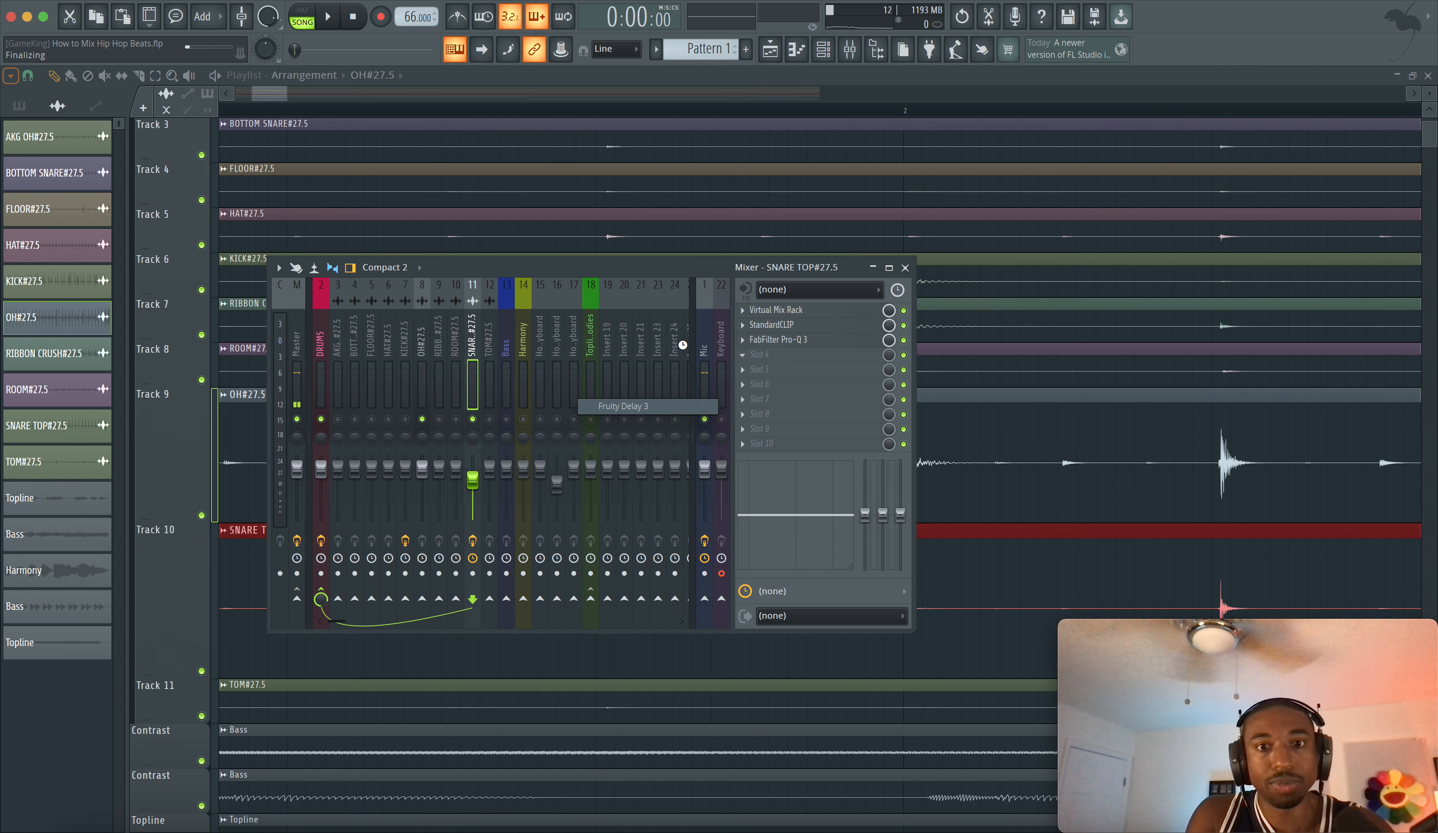
left_click_drag(684, 364, 684, 412)
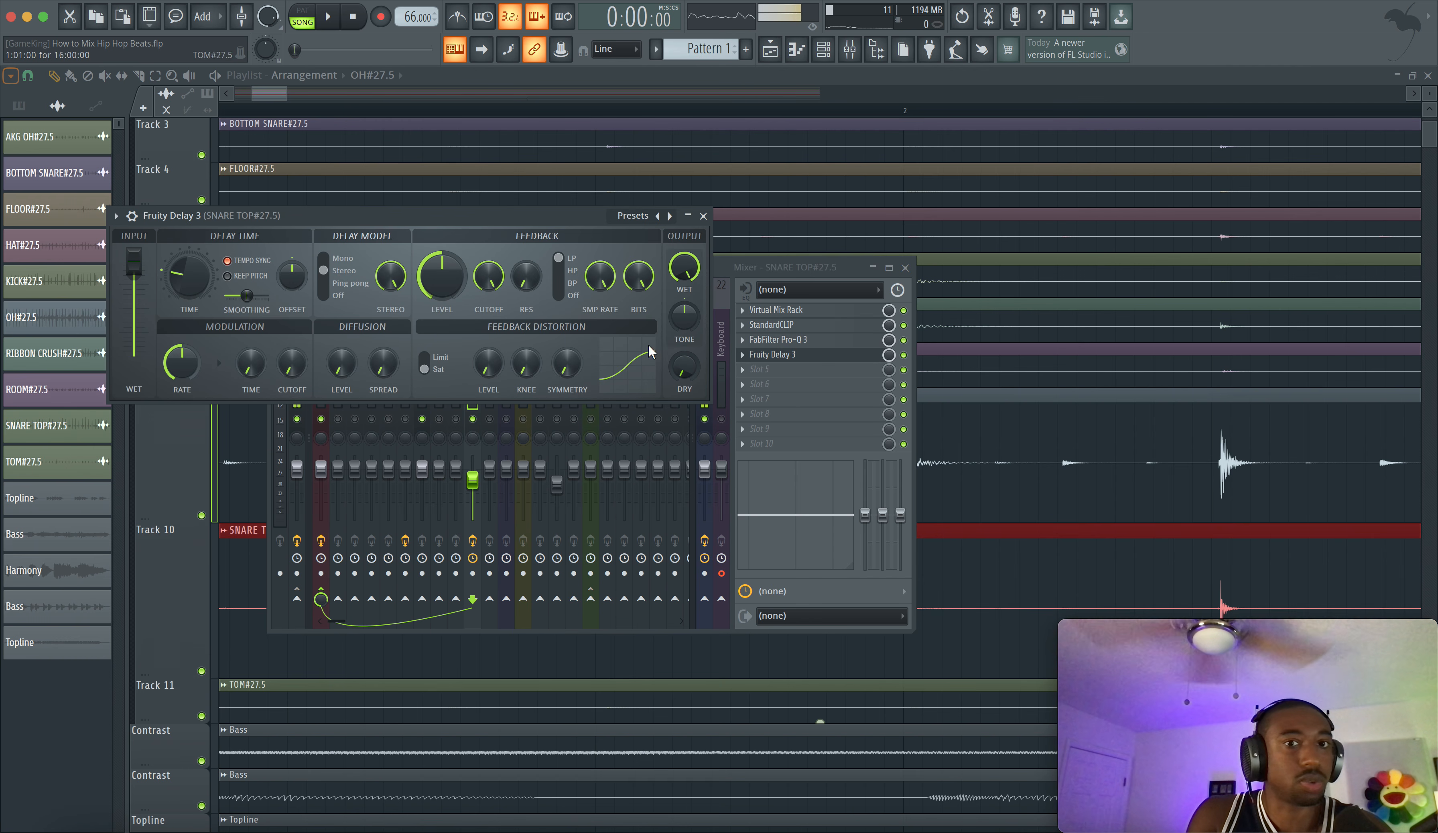
Turn off the delay's tempo sync, set feedback to zero and delay time to 24 ms, and audition the delayed snare.
left_click(227, 261)
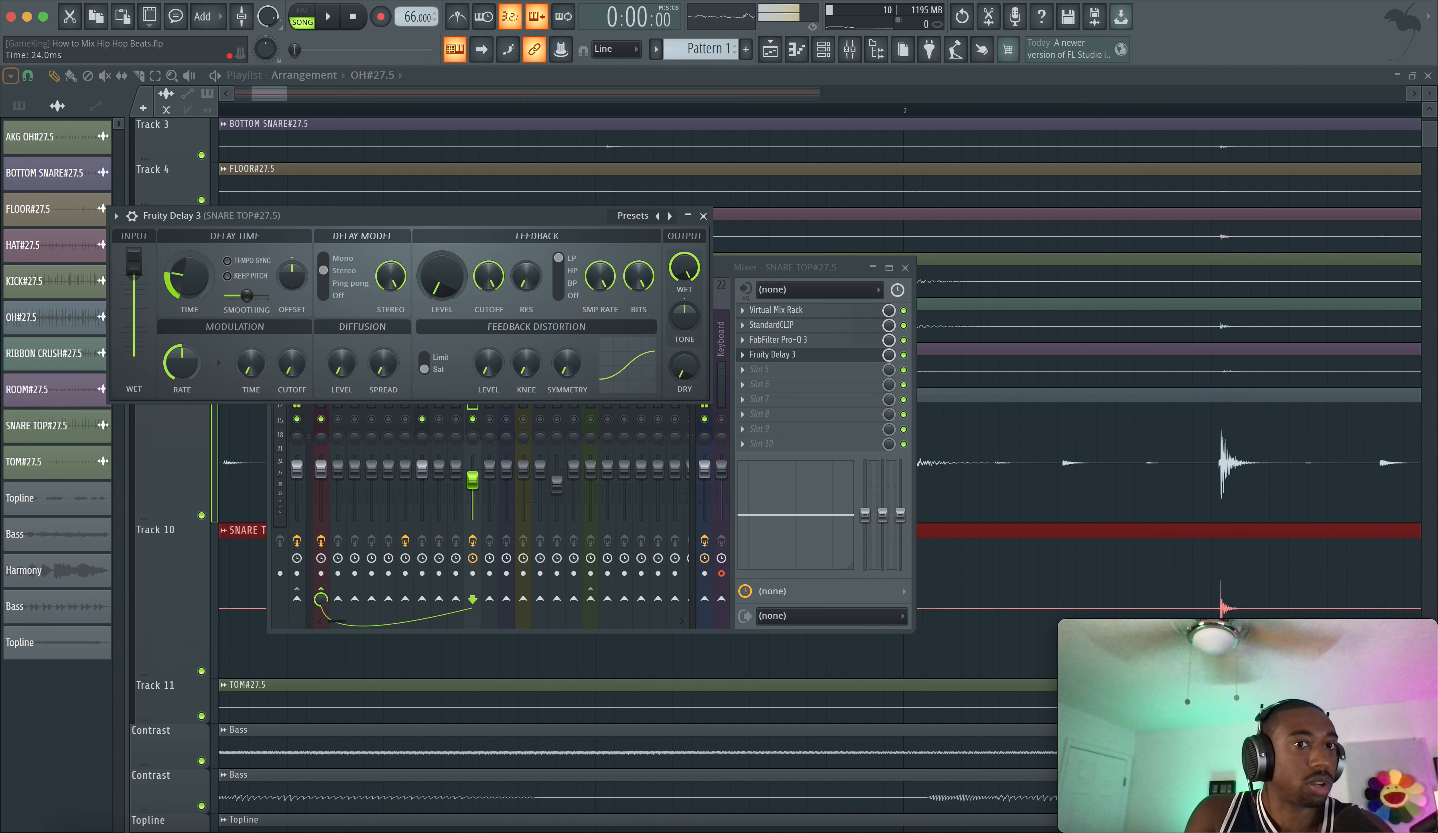
key("space")
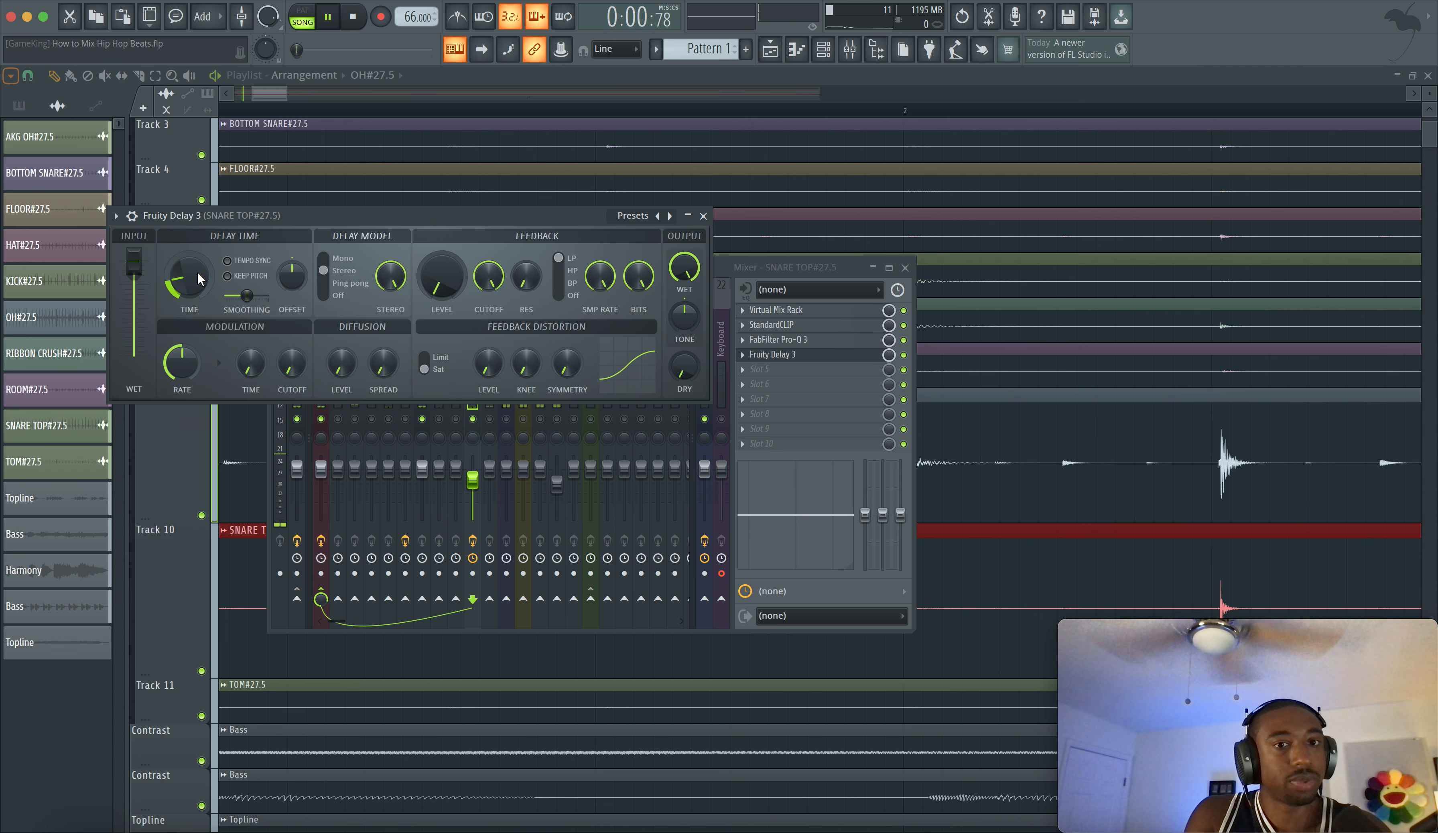
key("space")
left_click(703, 216)
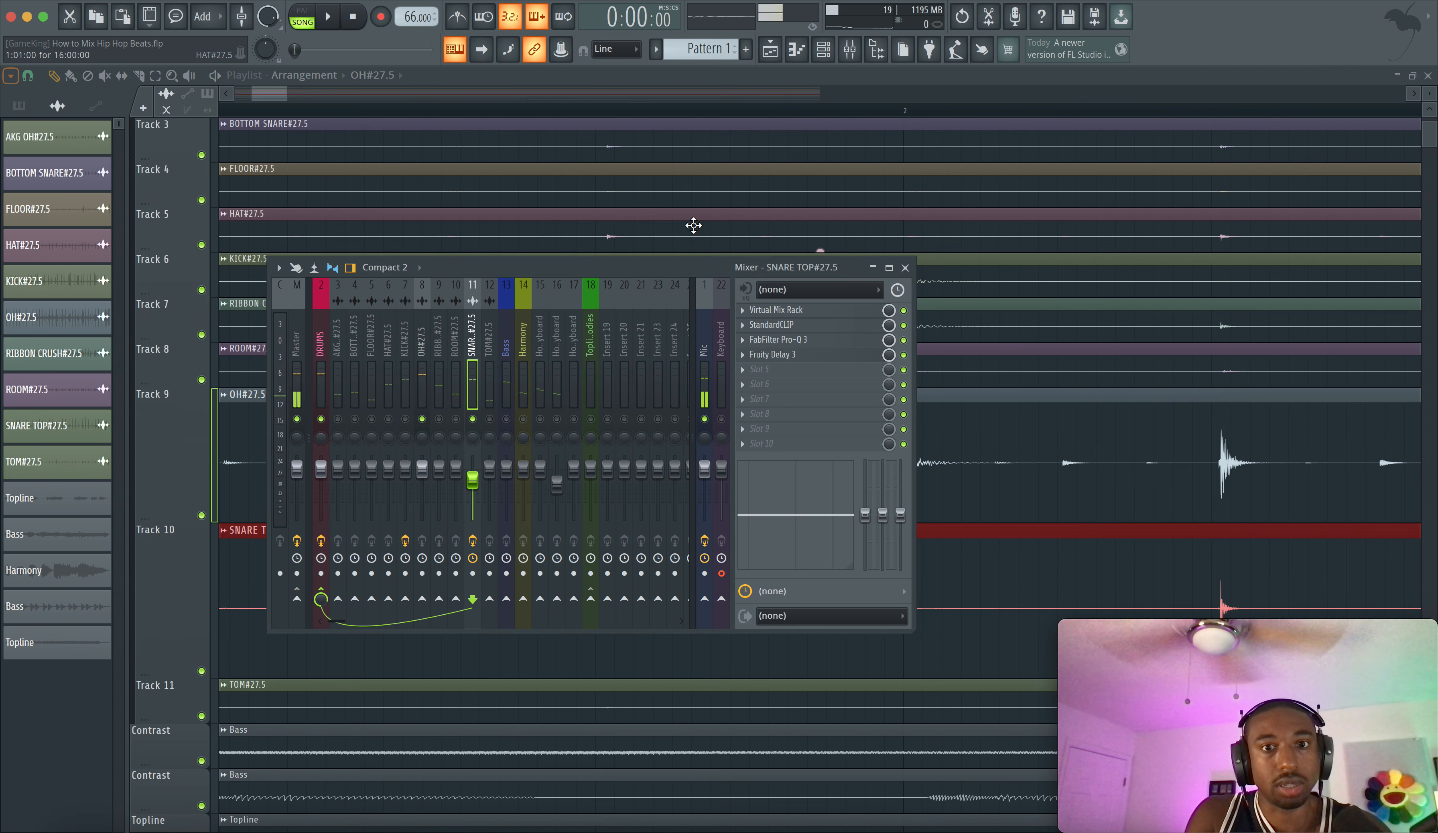
key("space")
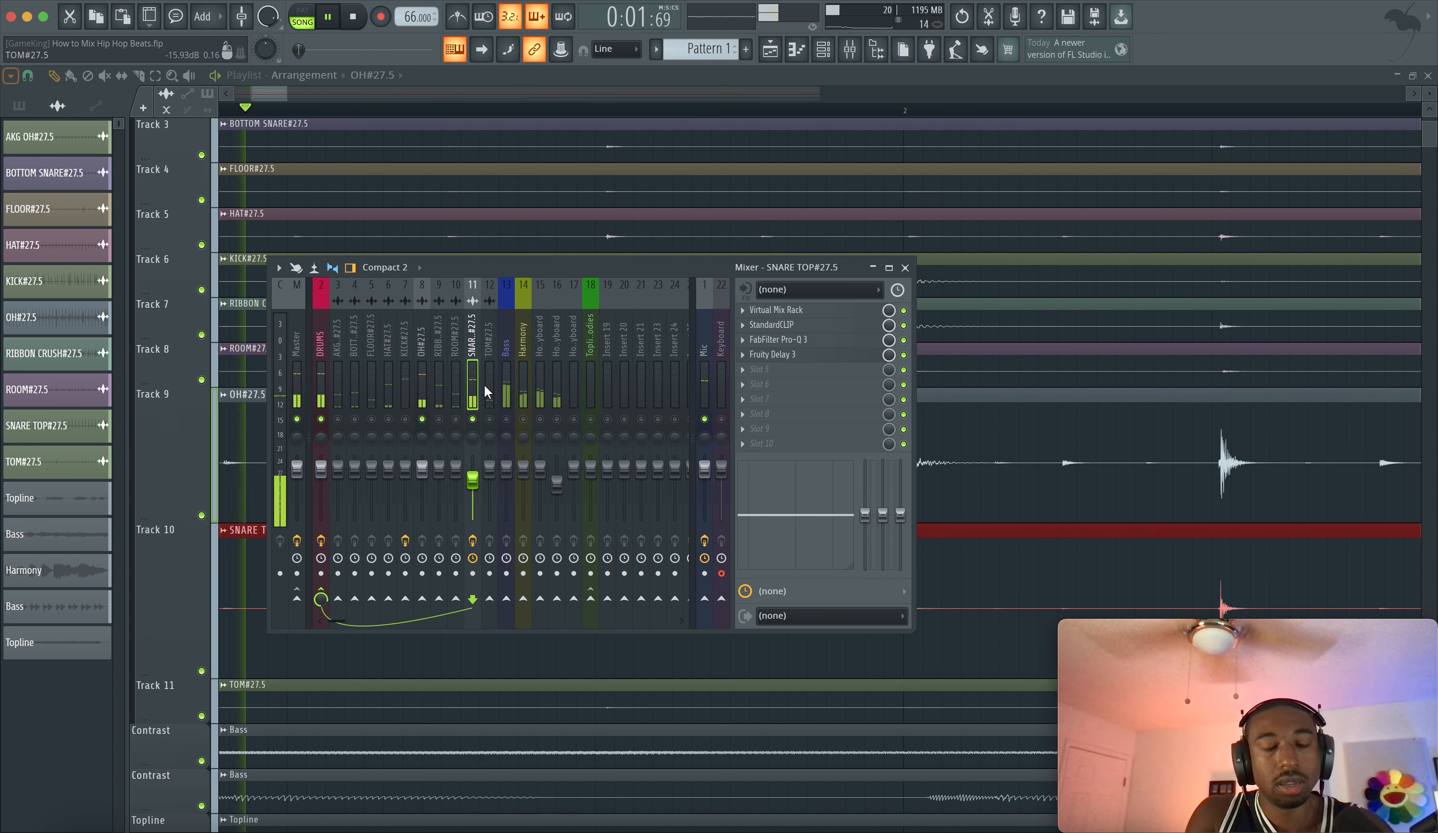
Raise the Fruity Delay 3 time to about two-thirds of its range during playback, and move the plugin window below the mixer's effect slots.
left_click(775, 354)
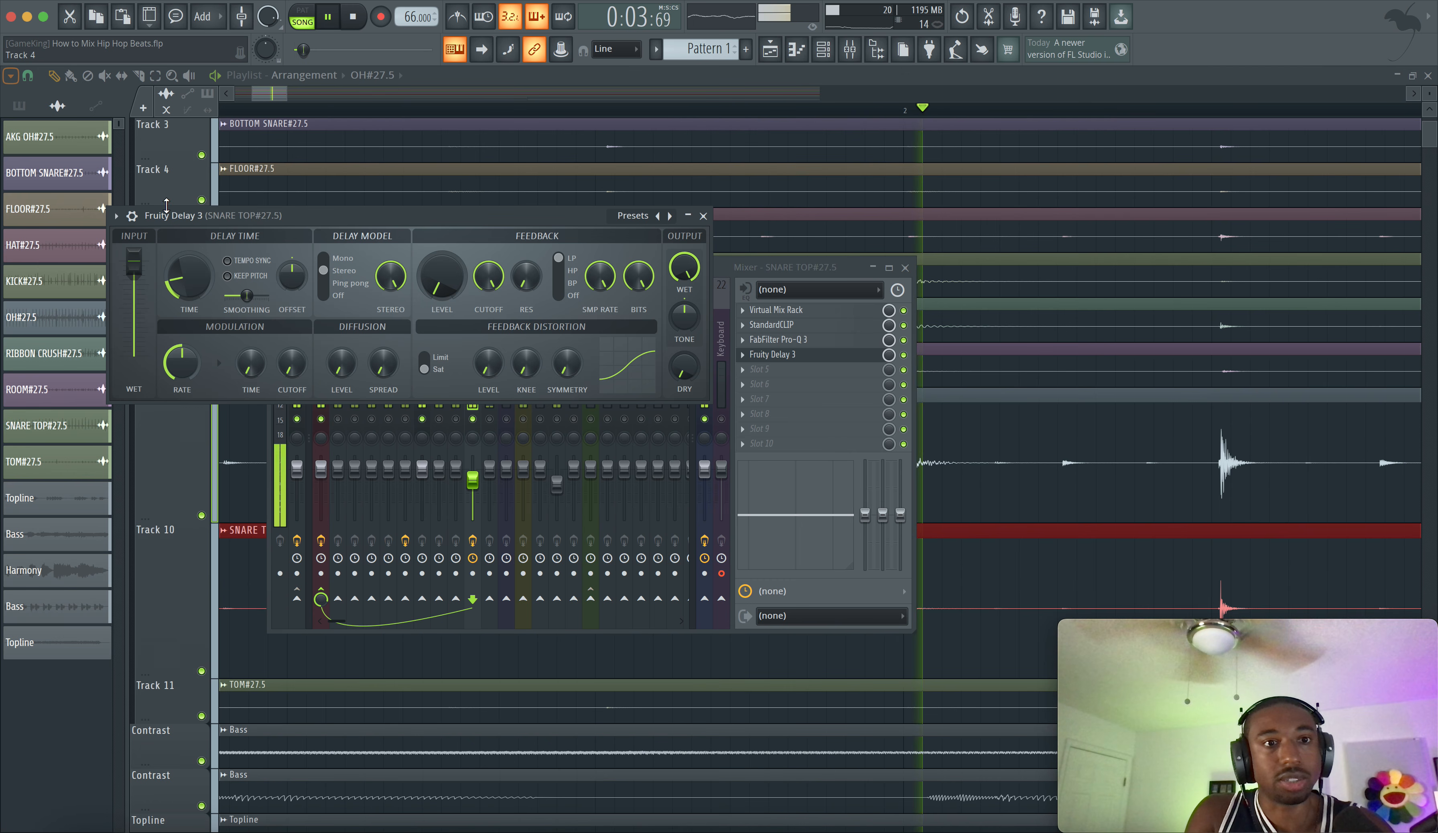
left_click_drag(182, 278, 203, 266)
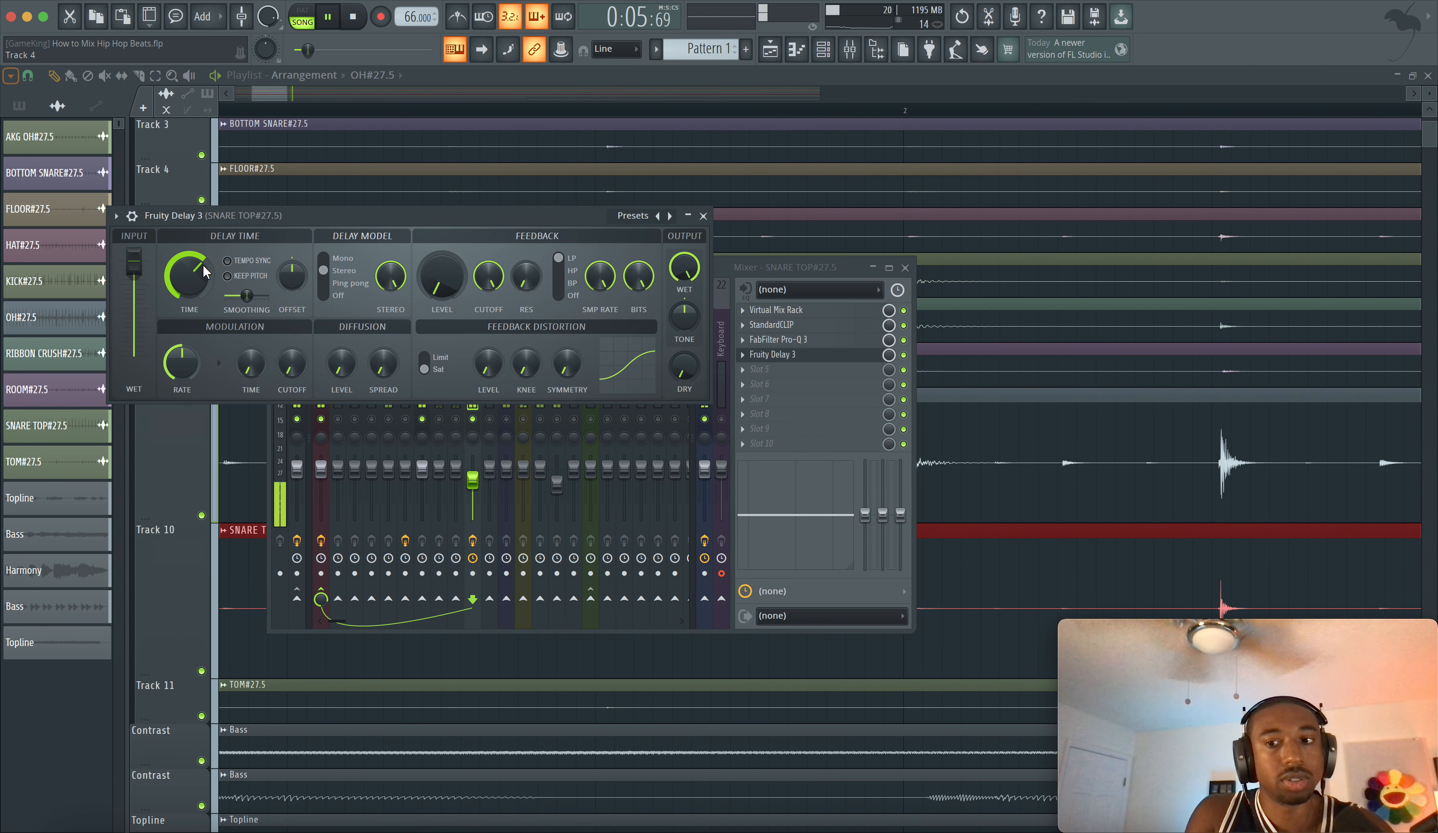
key("space")
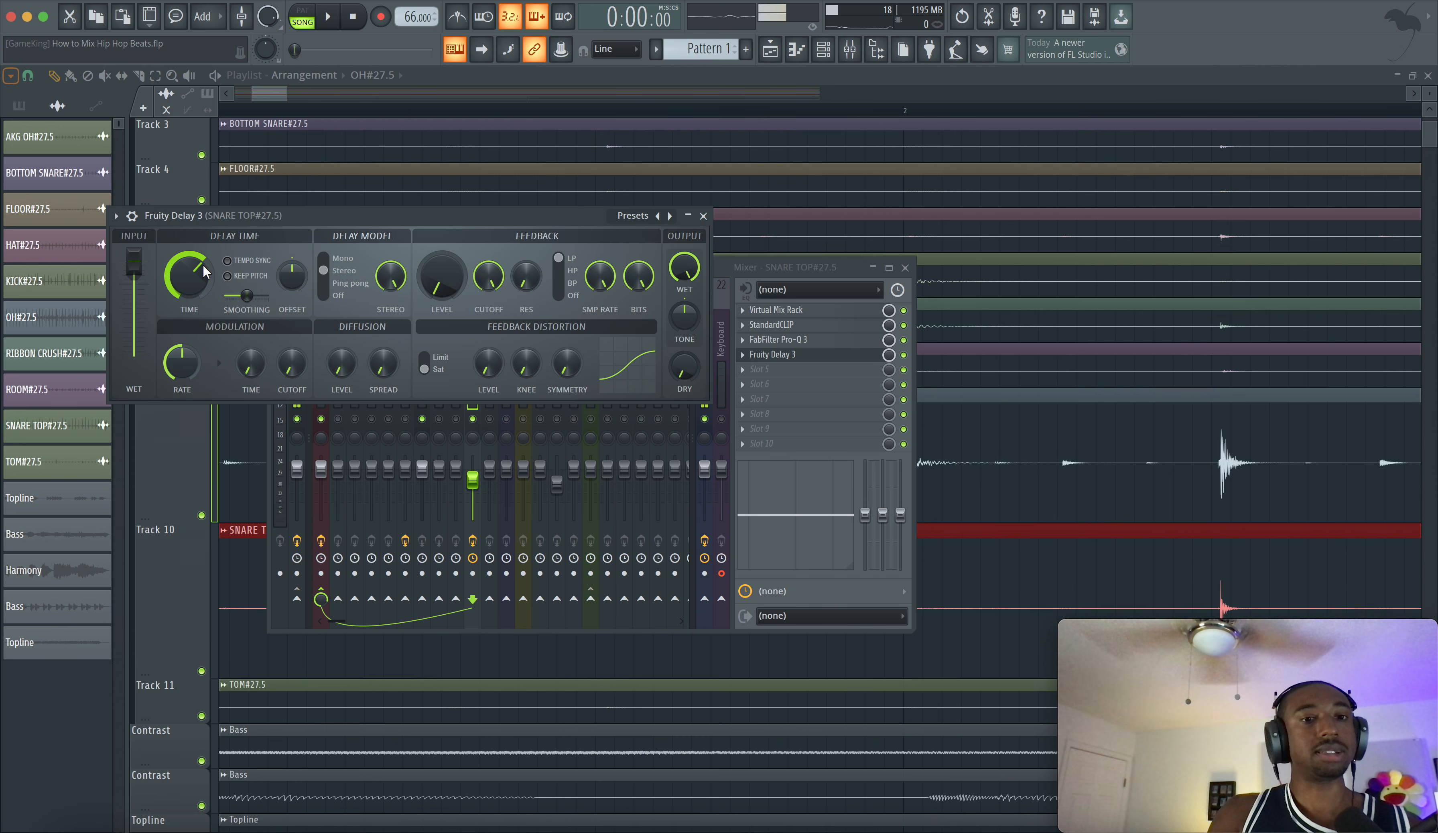
key("space")
key("space")
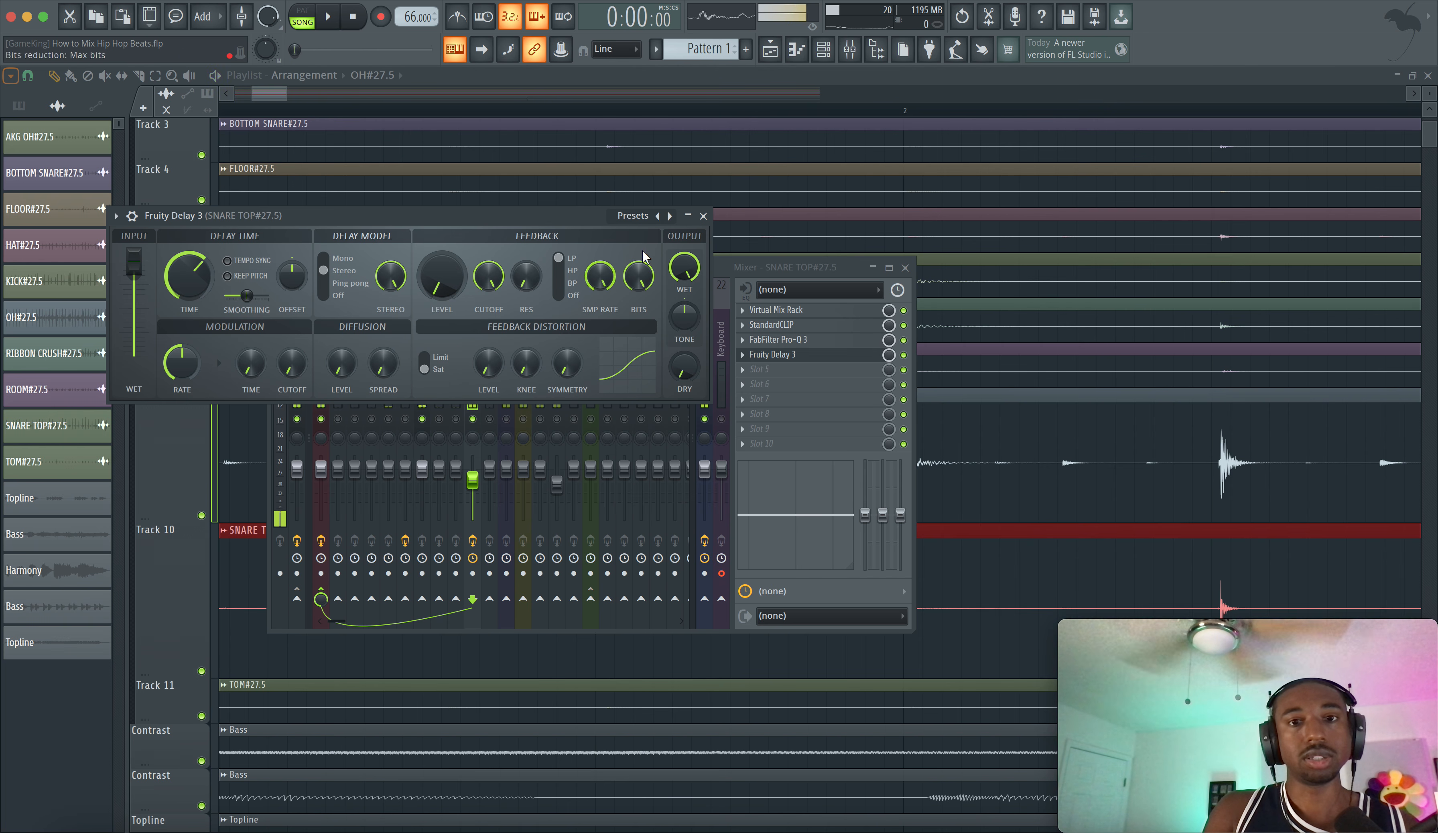
left_click_drag(596, 215, 538, 477)
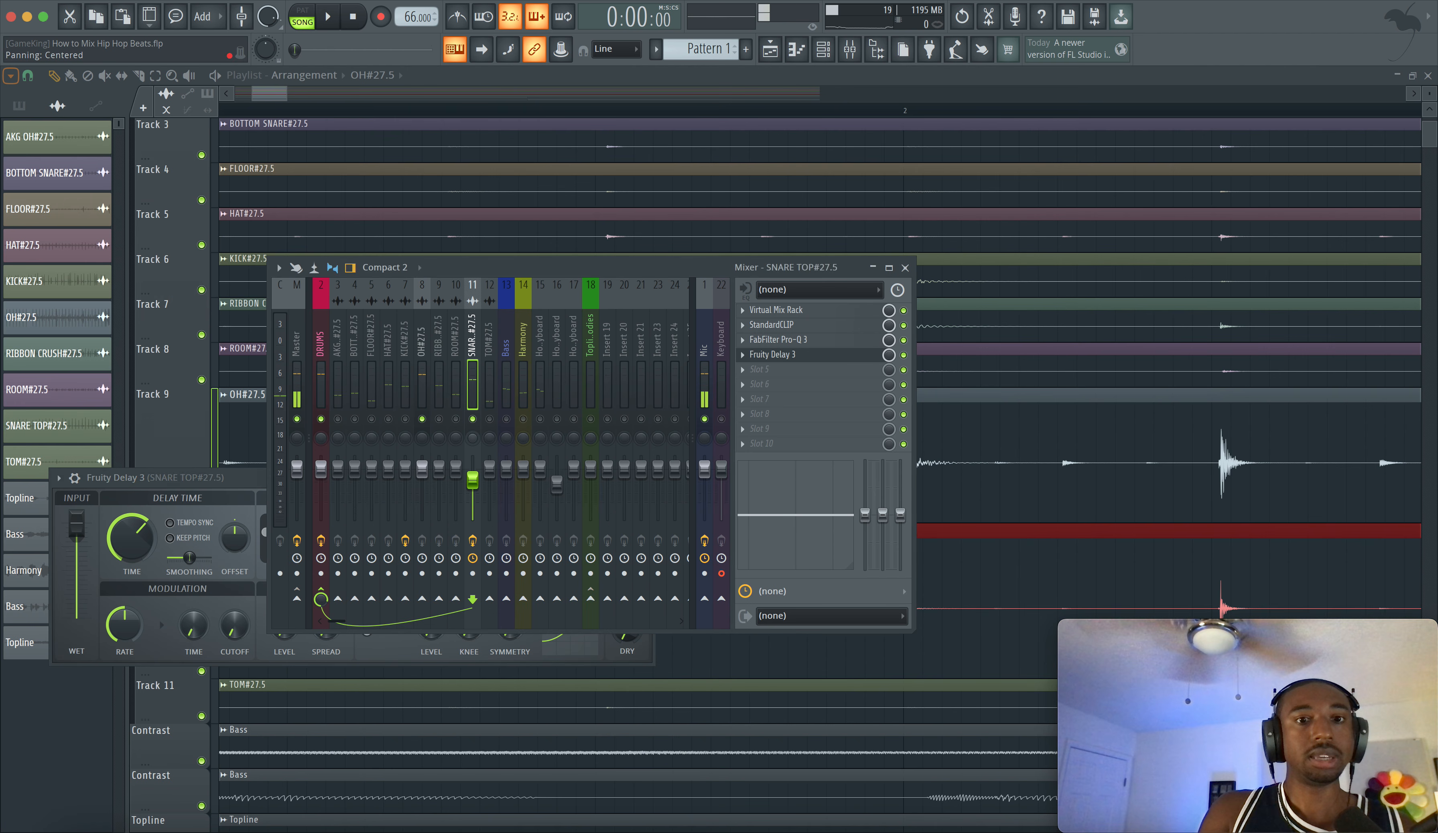
Pan the OH mixer track fully left and the SNARE TOP track fully right, and audition the two mics.
left_click(421, 438)
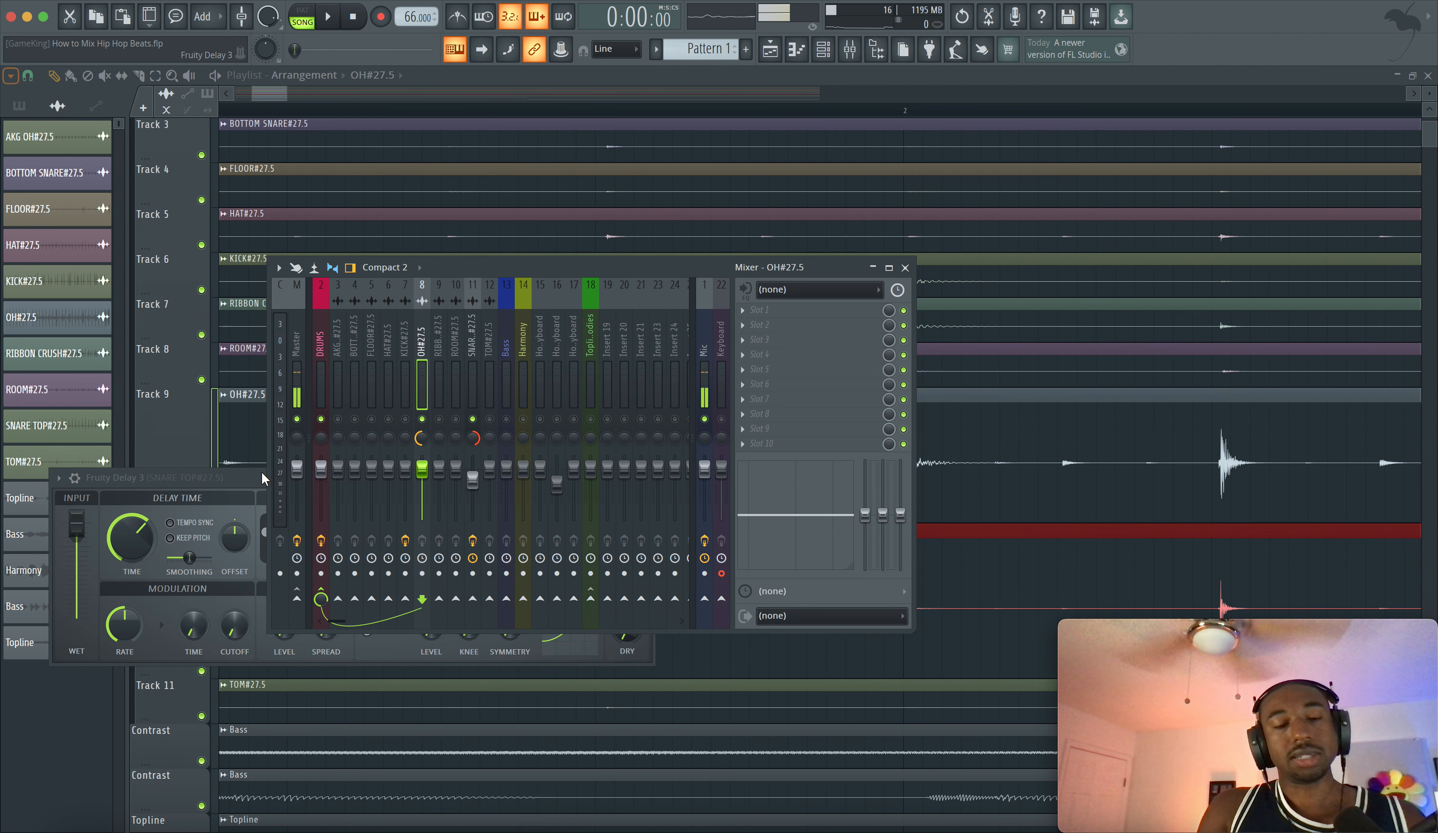
key("space")
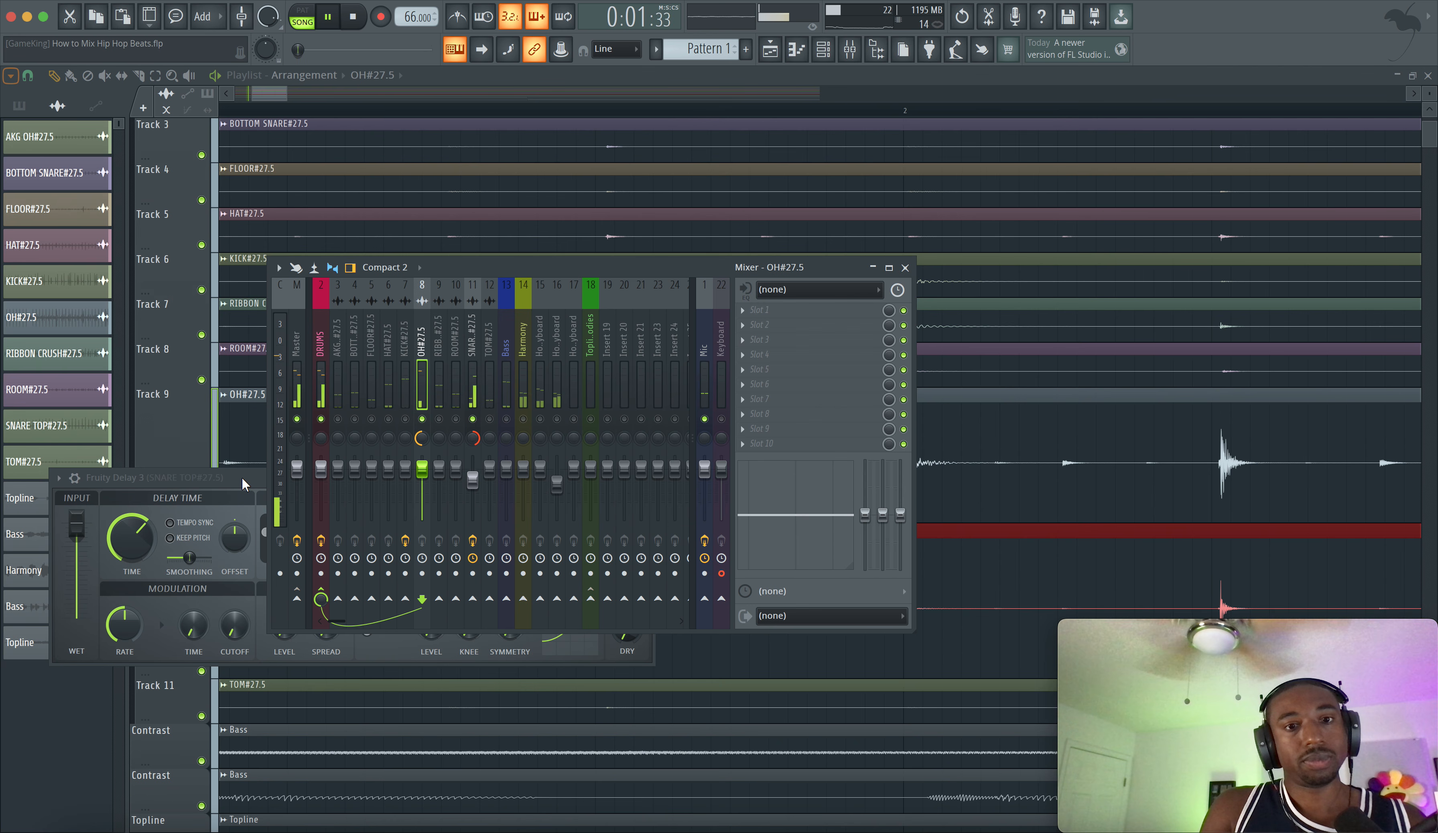
key("space")
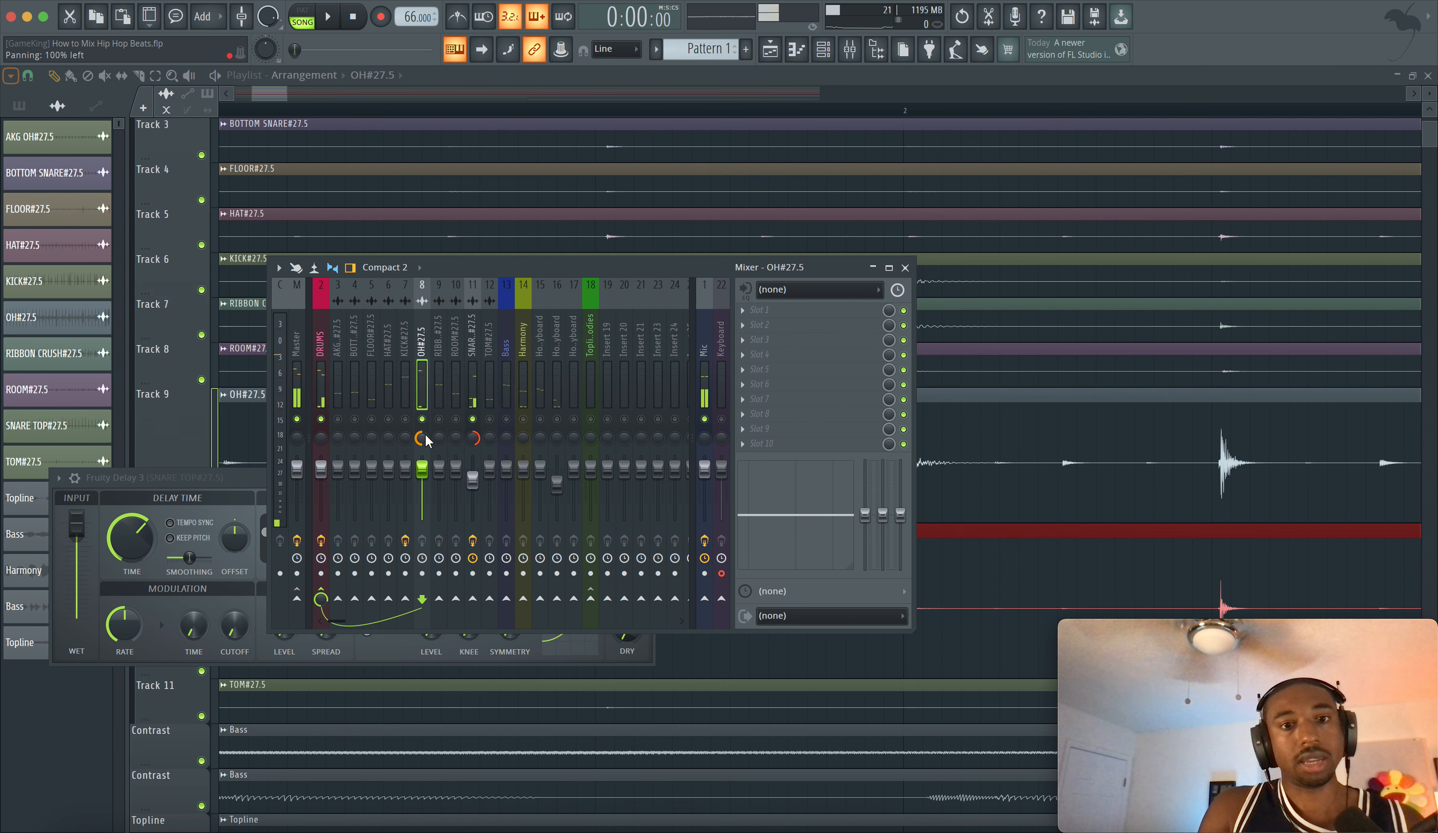
Reset the panning of the OH and SNARE TOP mixer tracks to centre.
right_click(422, 438)
left_click(452, 452)
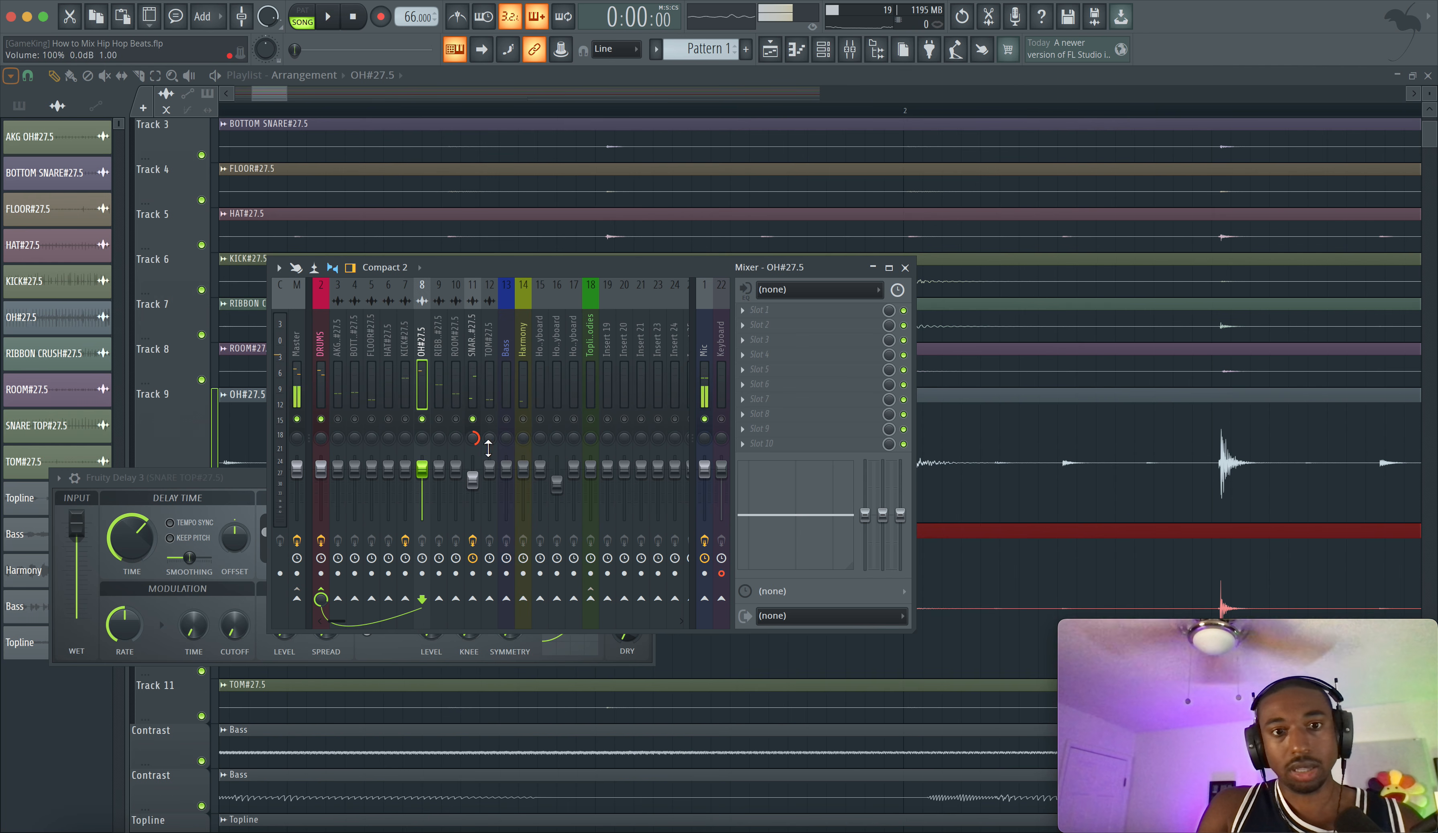
right_click(476, 440)
left_click(494, 453)
Bring the SNARE TOP track's Fruity Delay 3 window to the front, audition the delayed snare briefly, and save the project.
left_click_drag(240, 490, 247, 492)
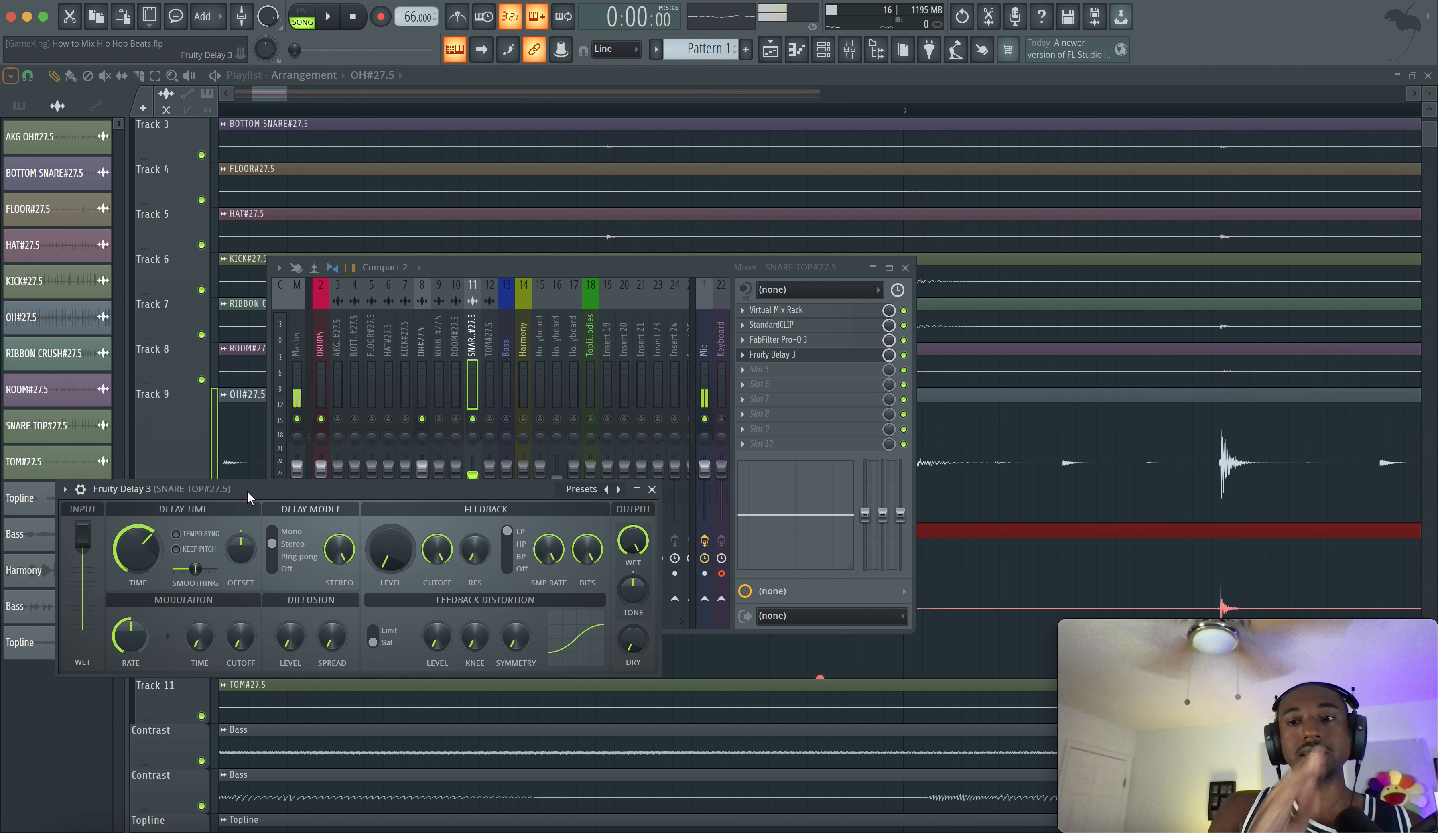
key("space")
key("space")
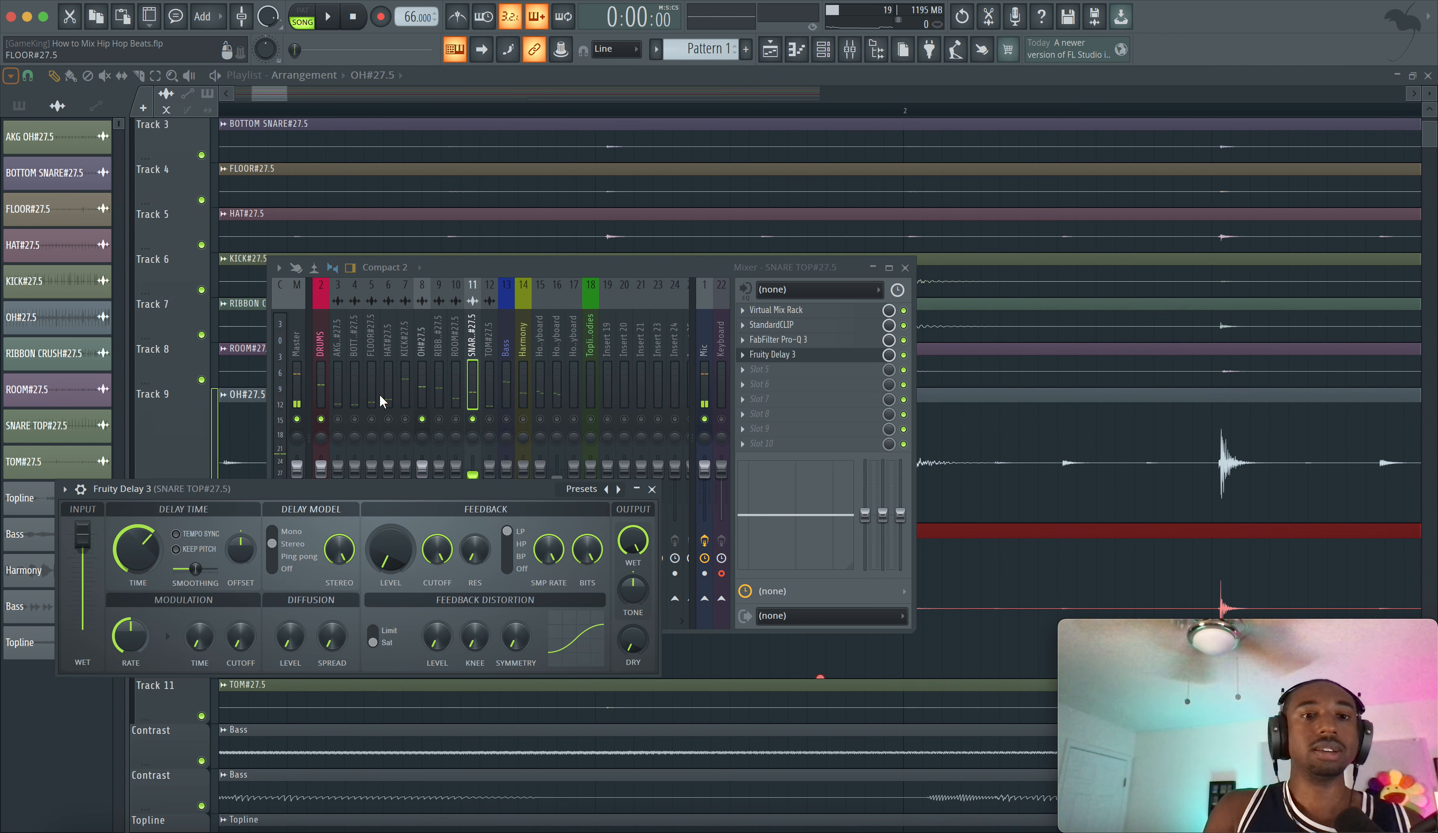
key("ctrl+s")
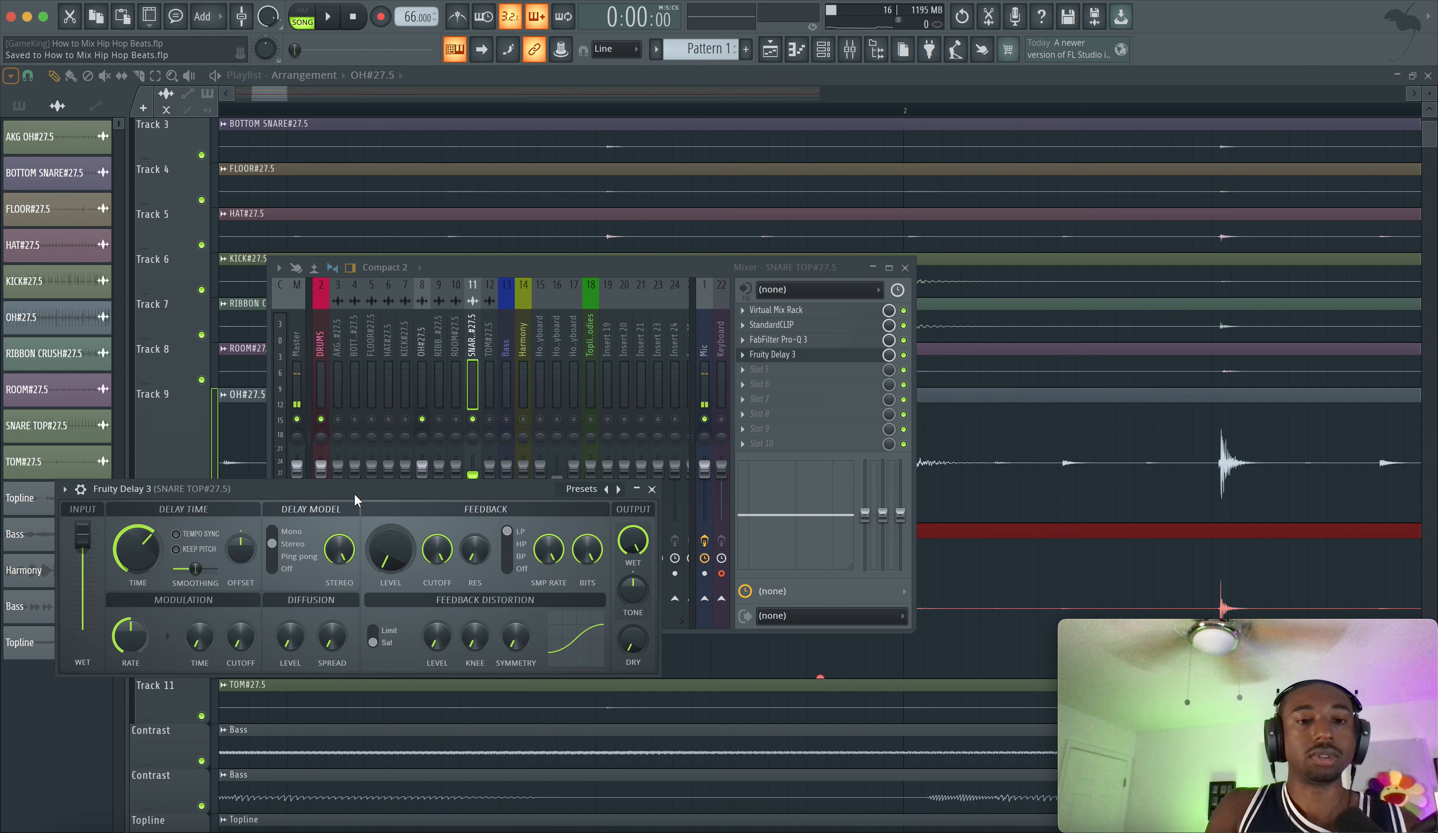
Lower the Fruity Delay 3 time during playback to 27.8 ms and further down to near its minimum.
key("space")
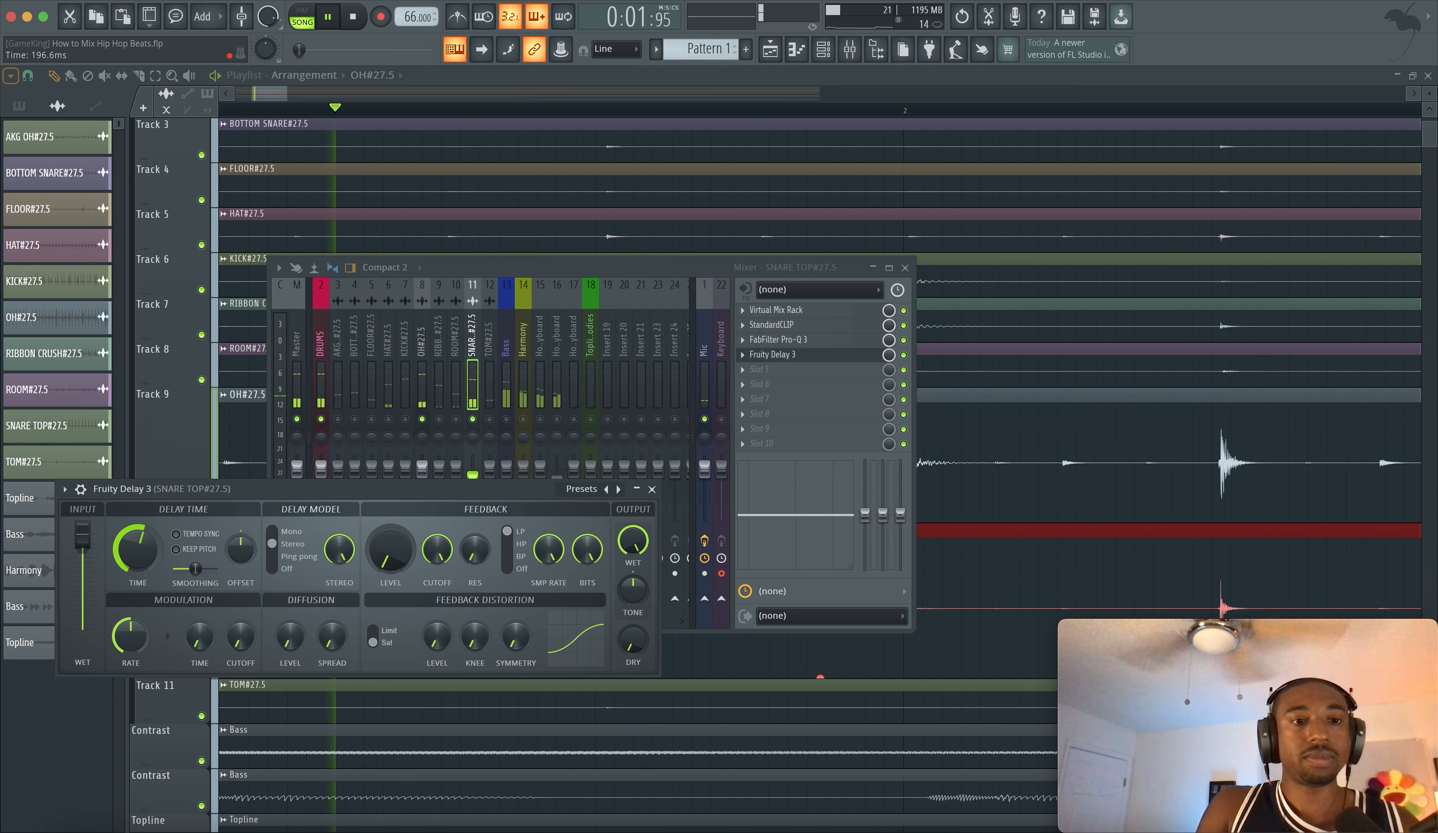
left_click_drag(146, 535, 147, 558)
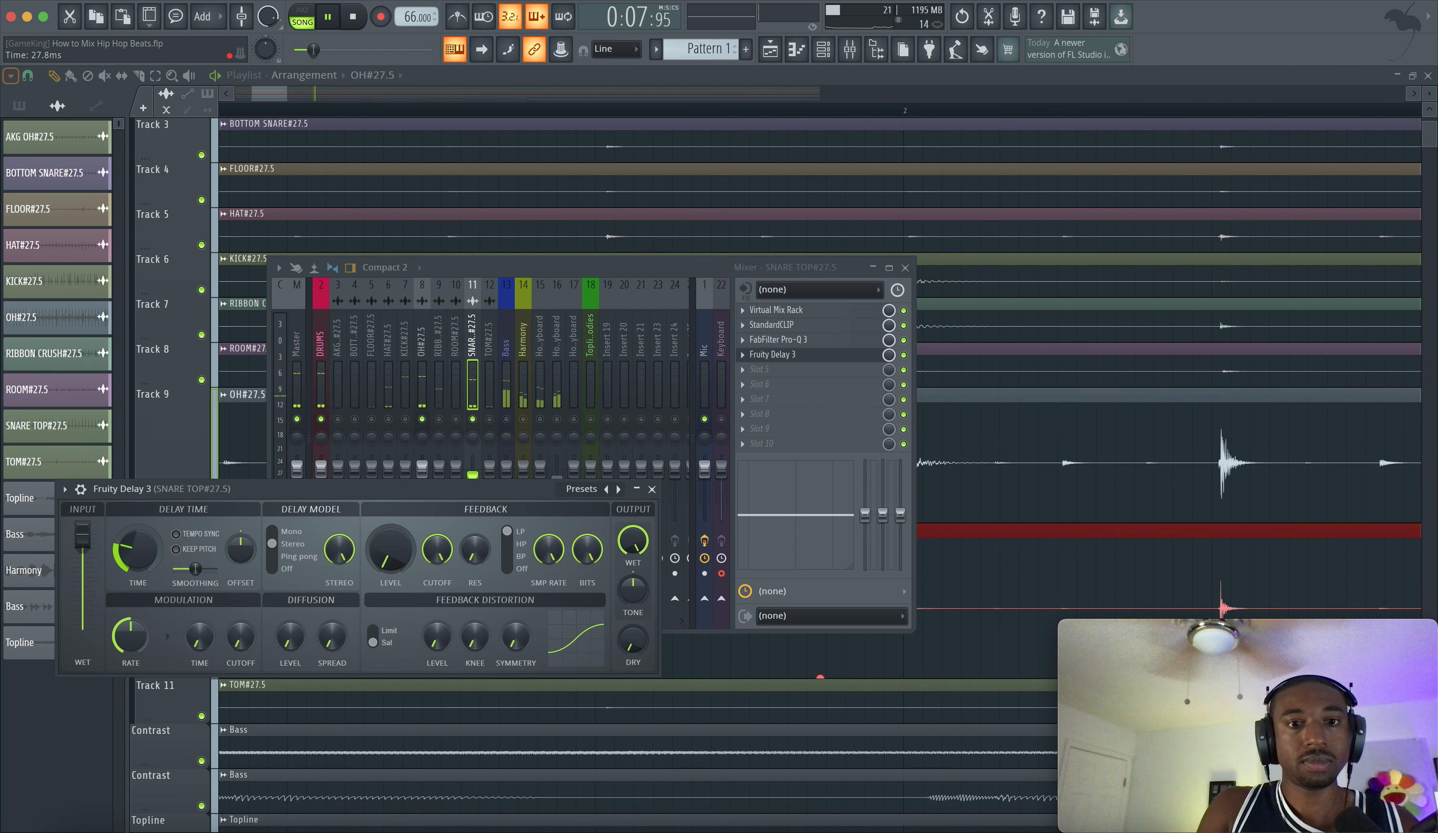
left_click_drag(139, 536, 139, 551)
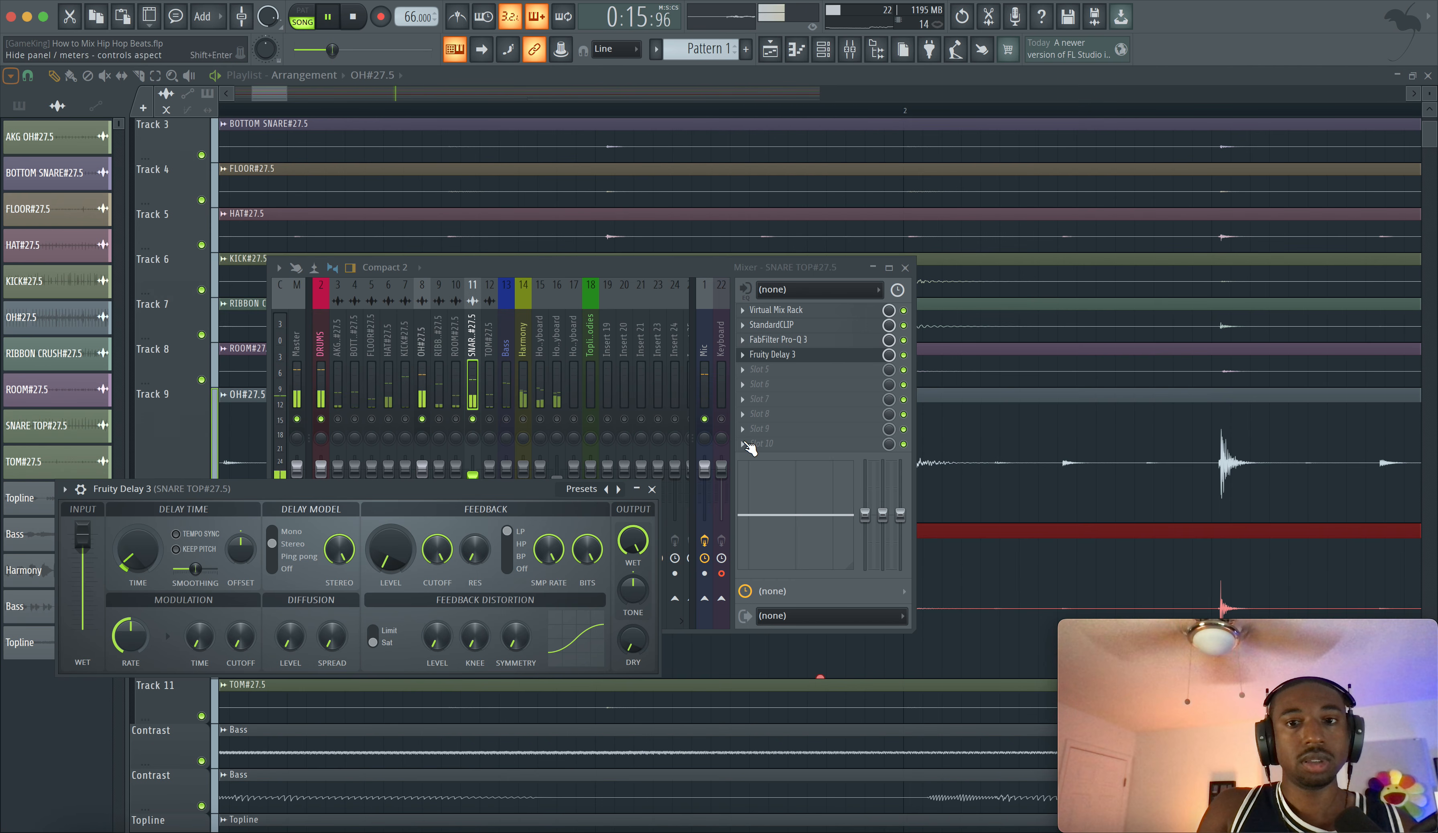
key("space")
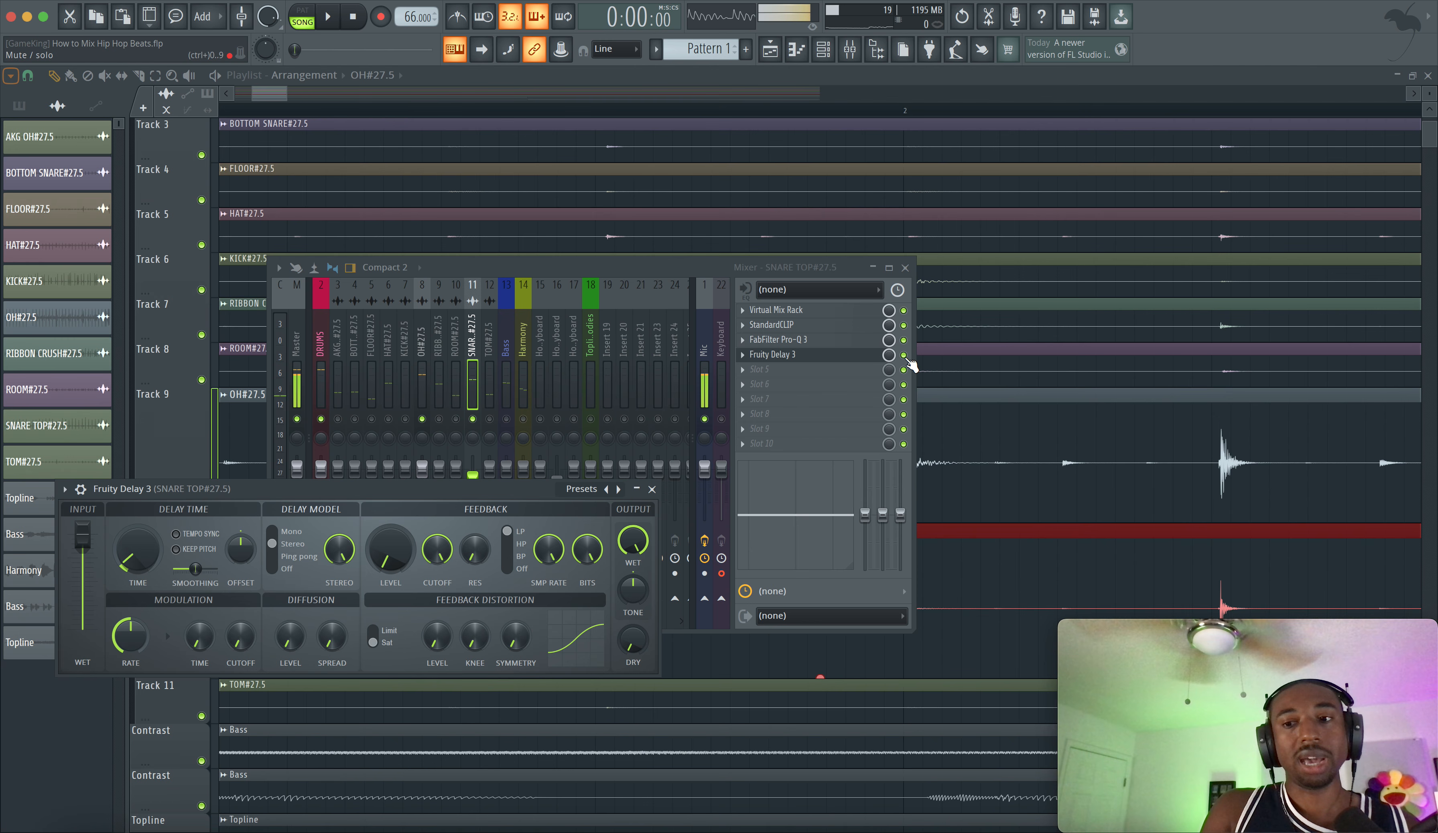
Compare the SNARE TOP track with Fruity Delay 3 bypassed and enabled during playback, leaving the delay enabled.
left_click(905, 355)
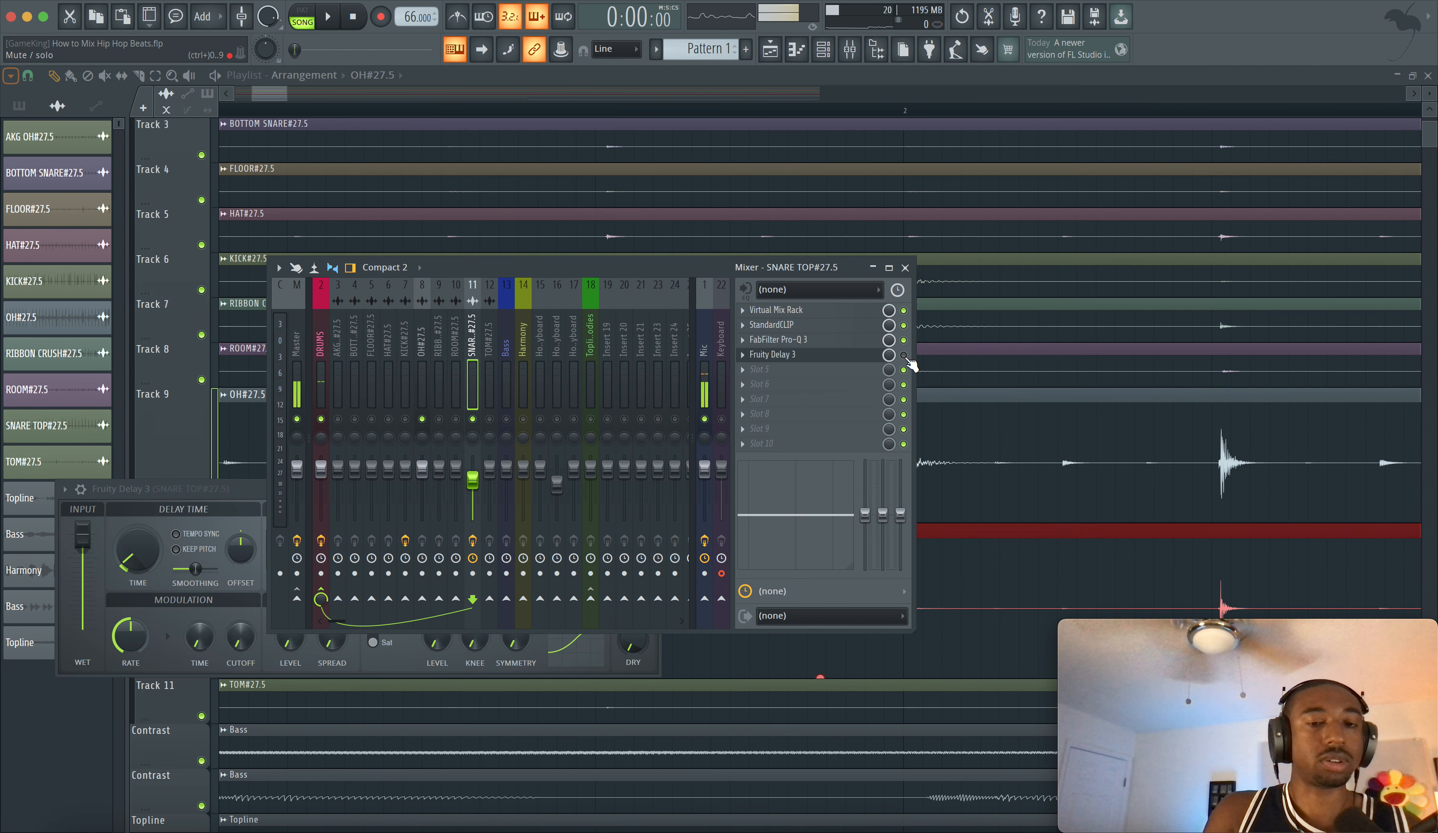
key("space")
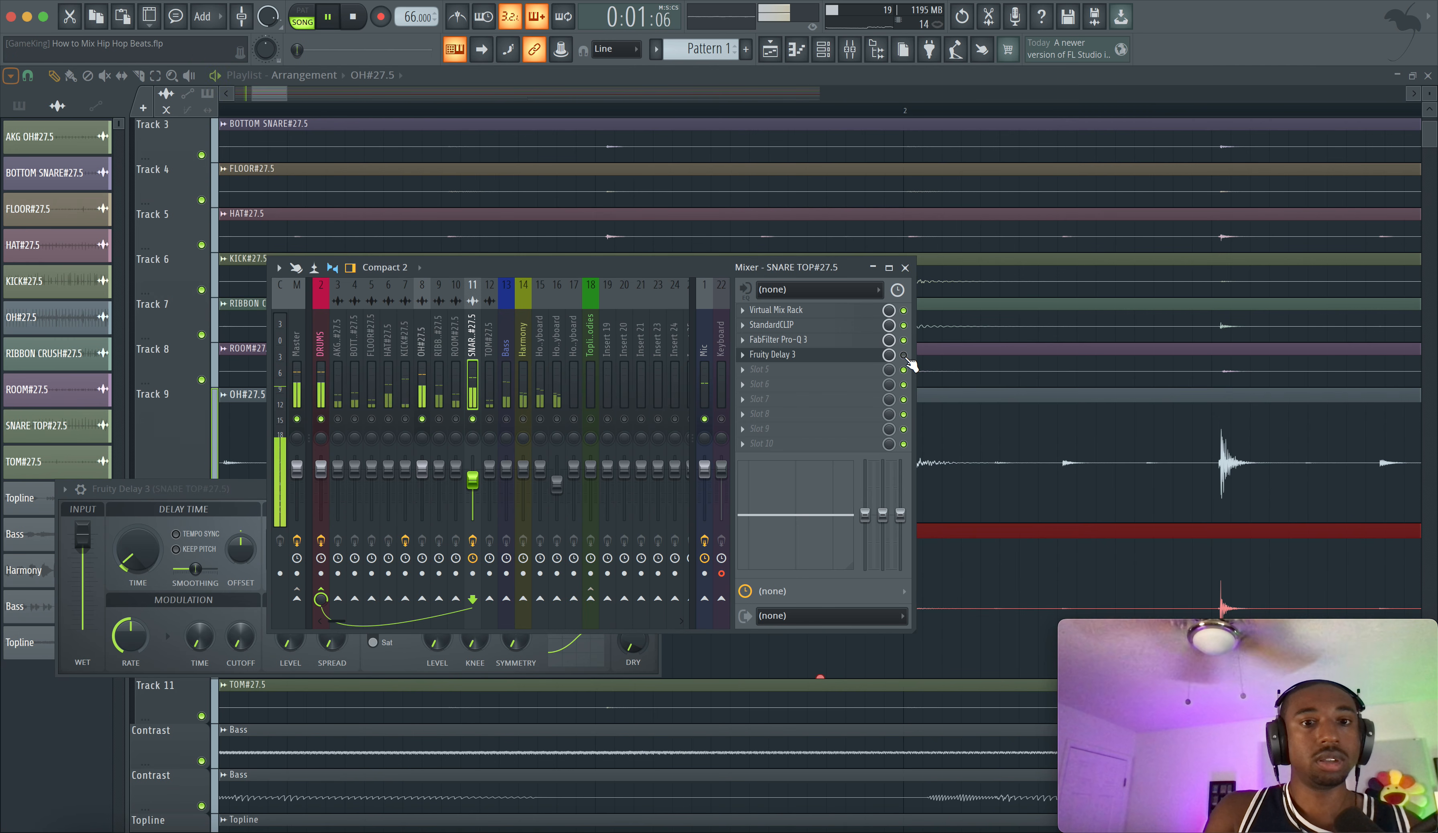
left_click(904, 355)
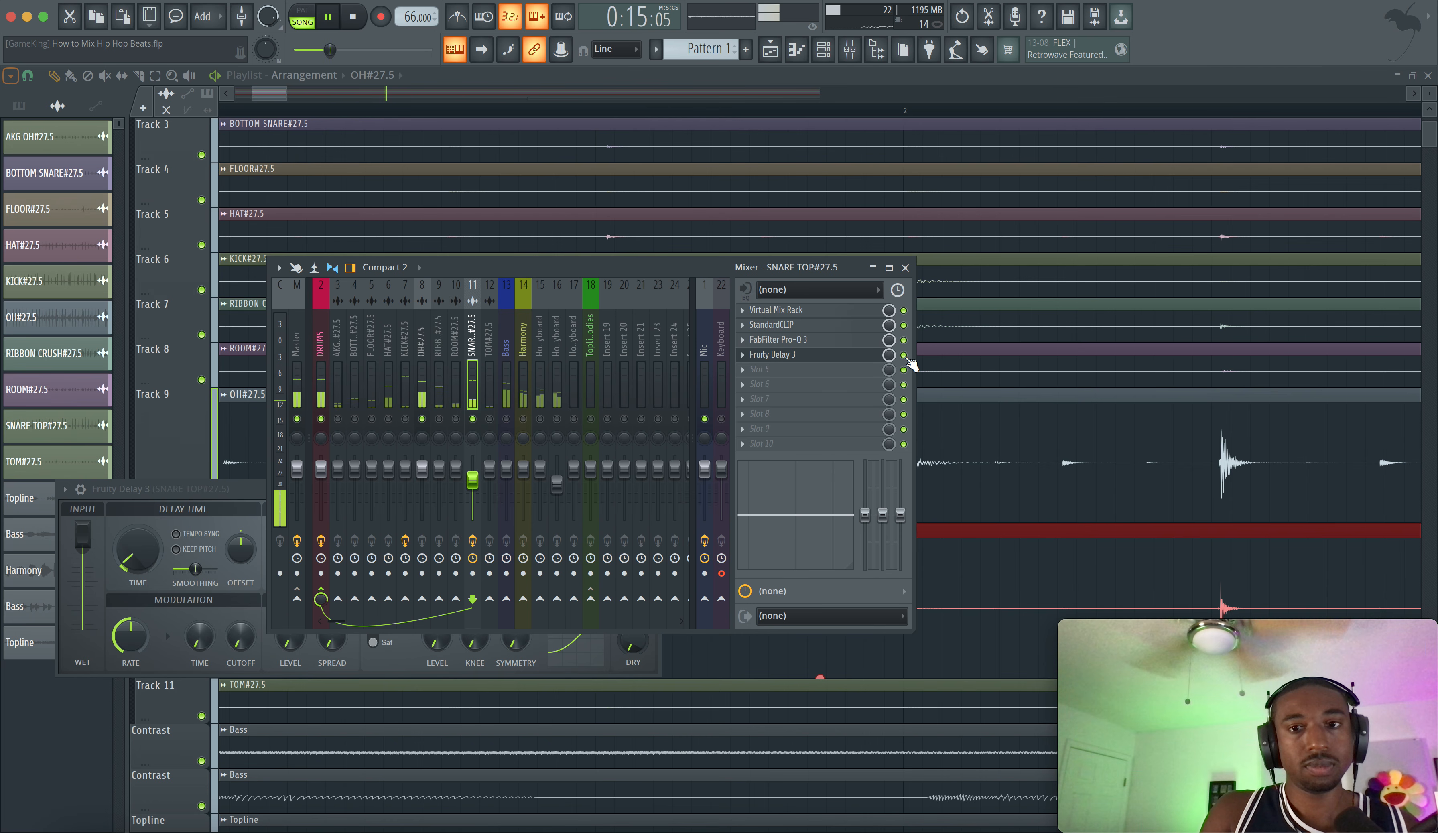
left_click(905, 355)
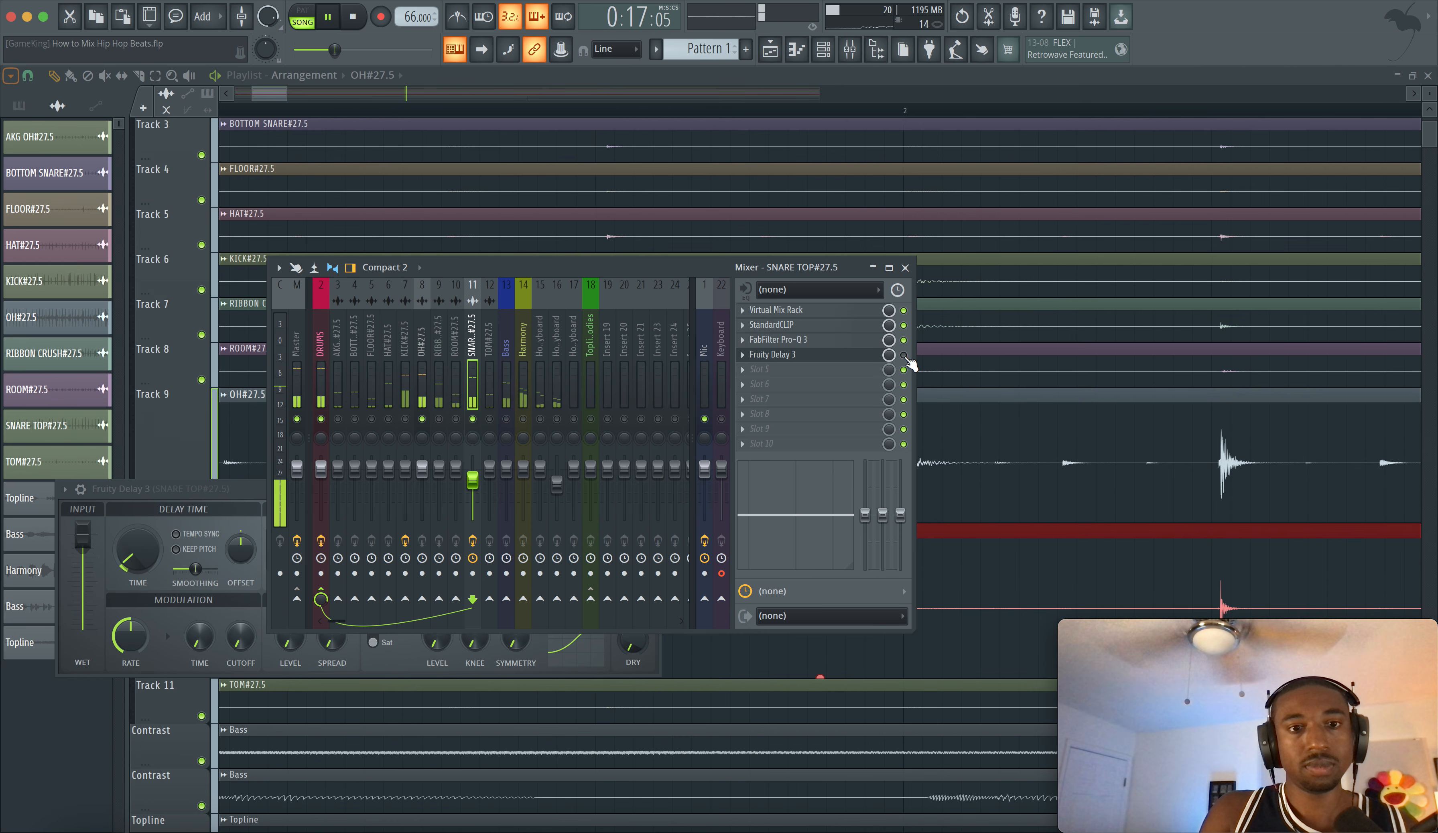
left_click(904, 355)
key("space")
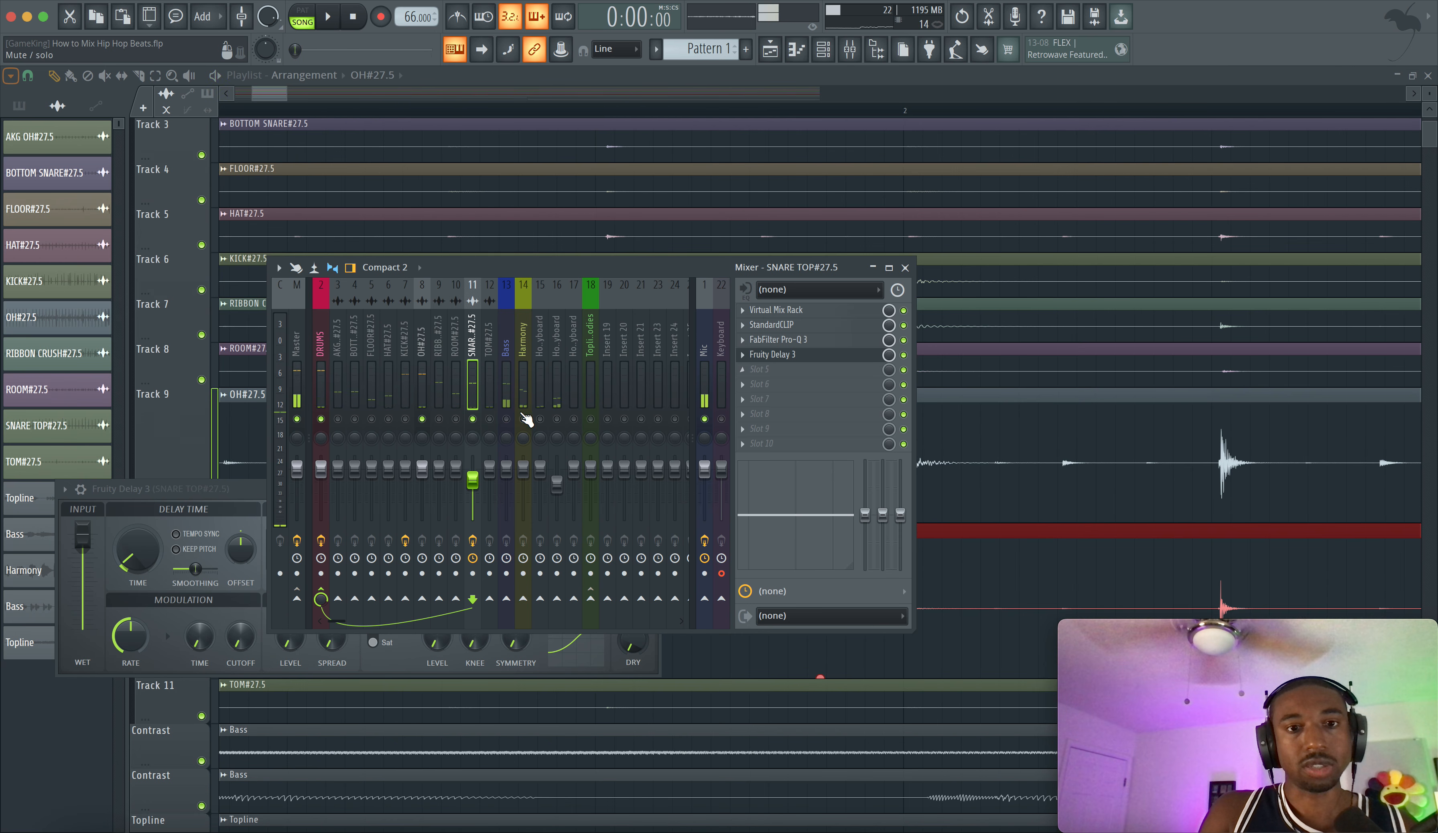
Close the Fruity Delay 3 and mixer windows to uncover the playlist.
left_click(228, 502)
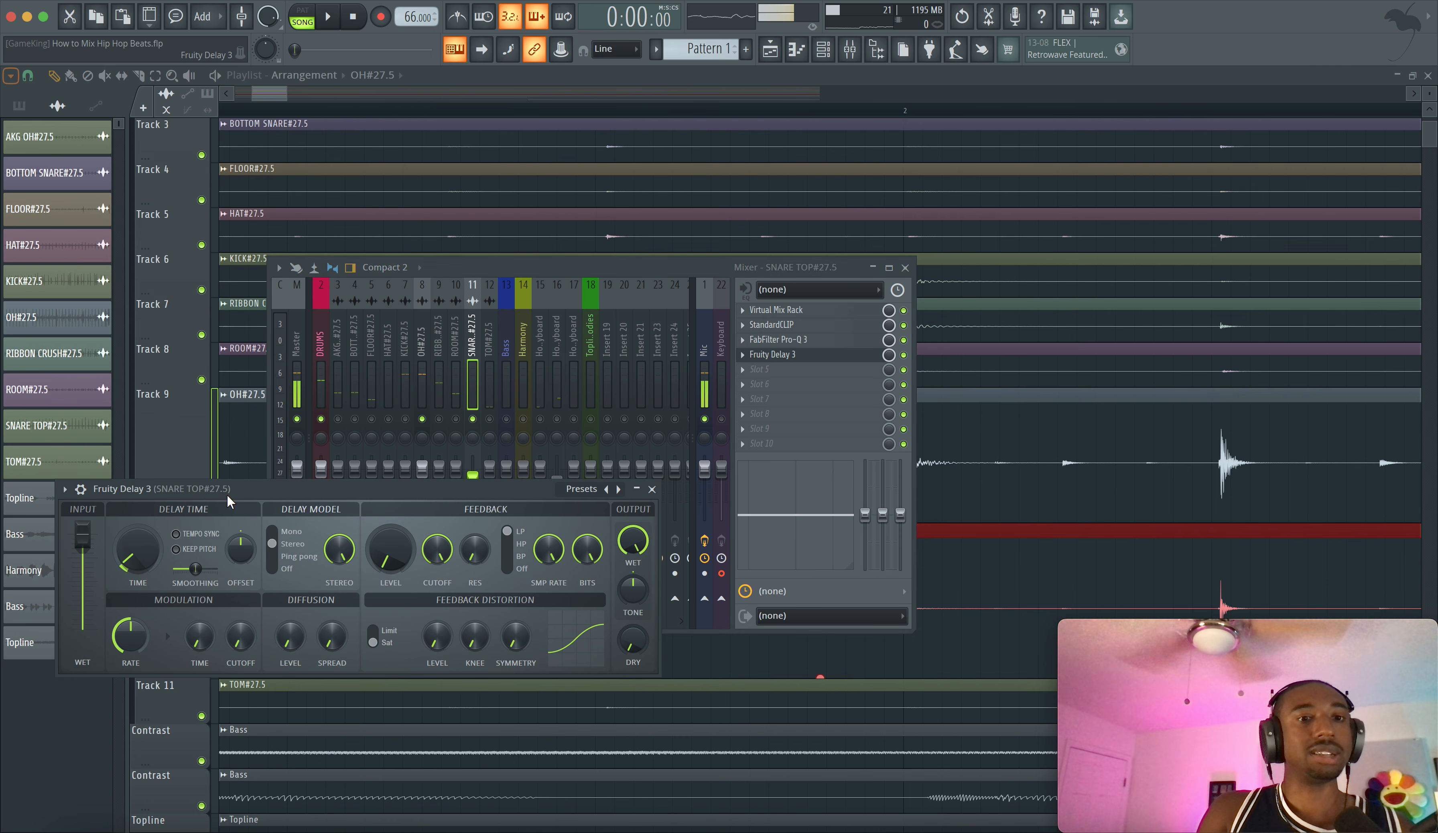
left_click(652, 491)
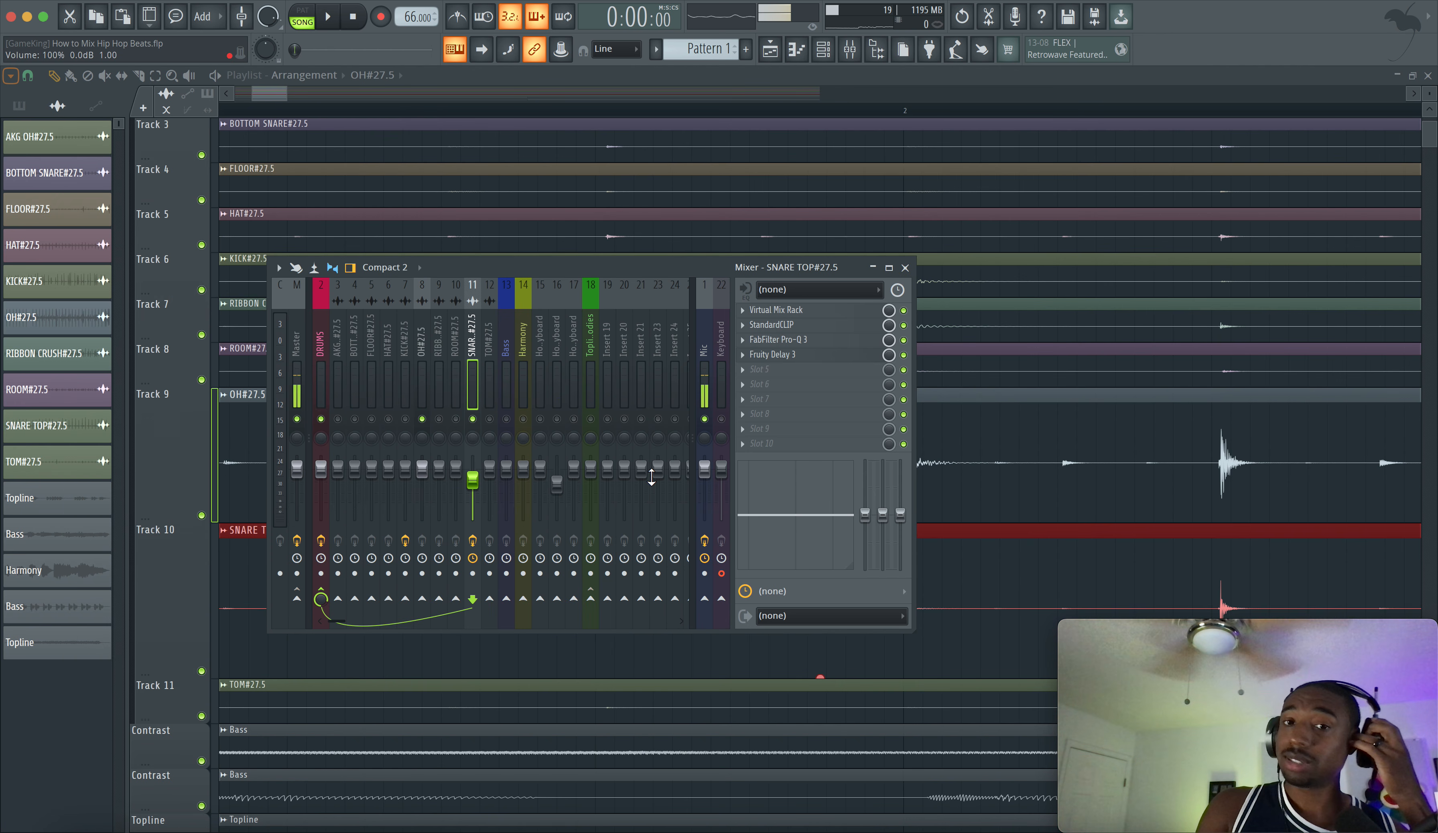
left_click(906, 267)
Reduce the heights of playlist Tracks 9 and 10 and deselect the SNARE TOP clip.
scroll(623, 315, "down", 6)
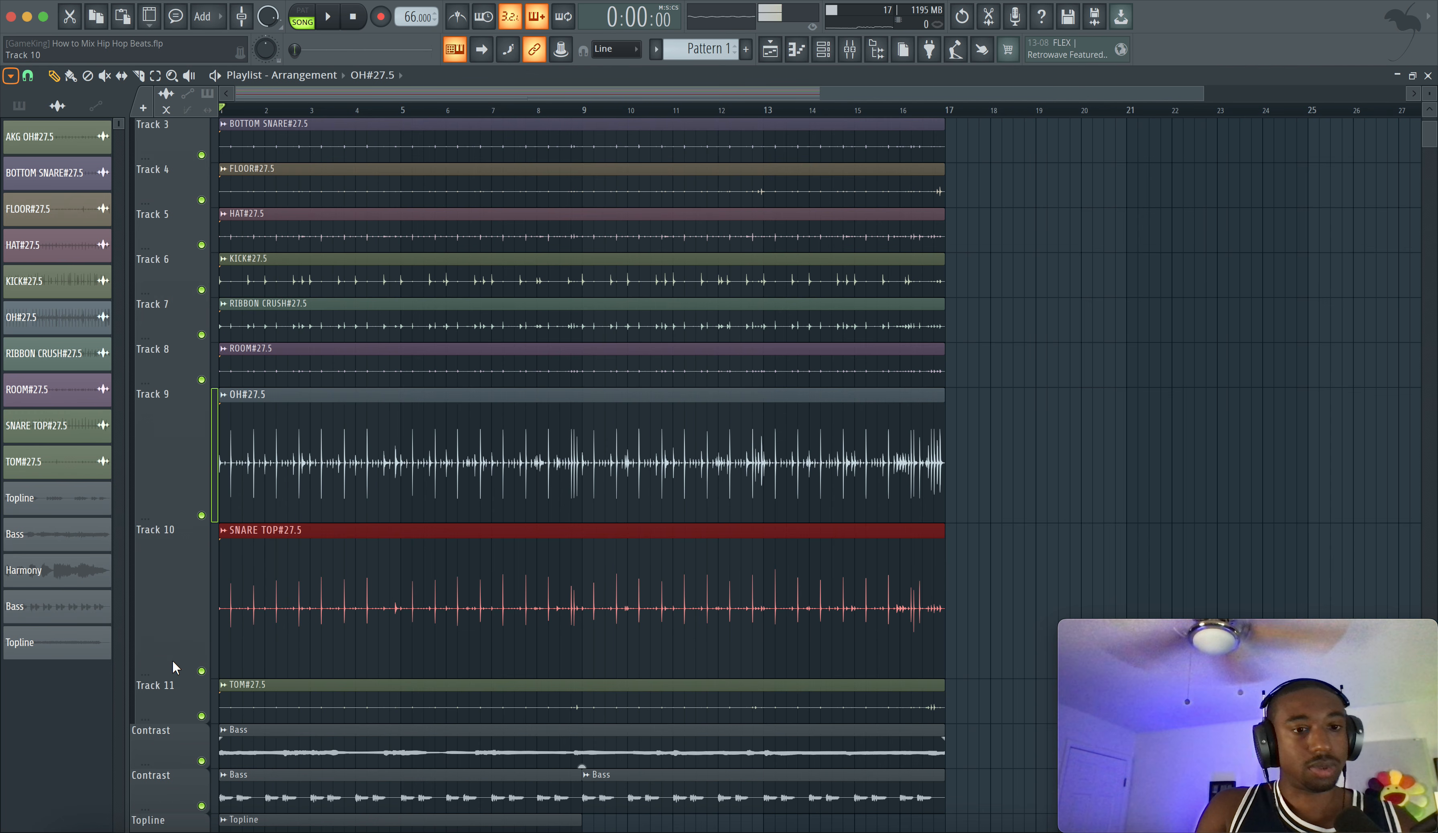
left_click_drag(170, 676, 168, 610)
left_click_drag(171, 516, 171, 455)
left_click_drag(173, 543, 173, 521)
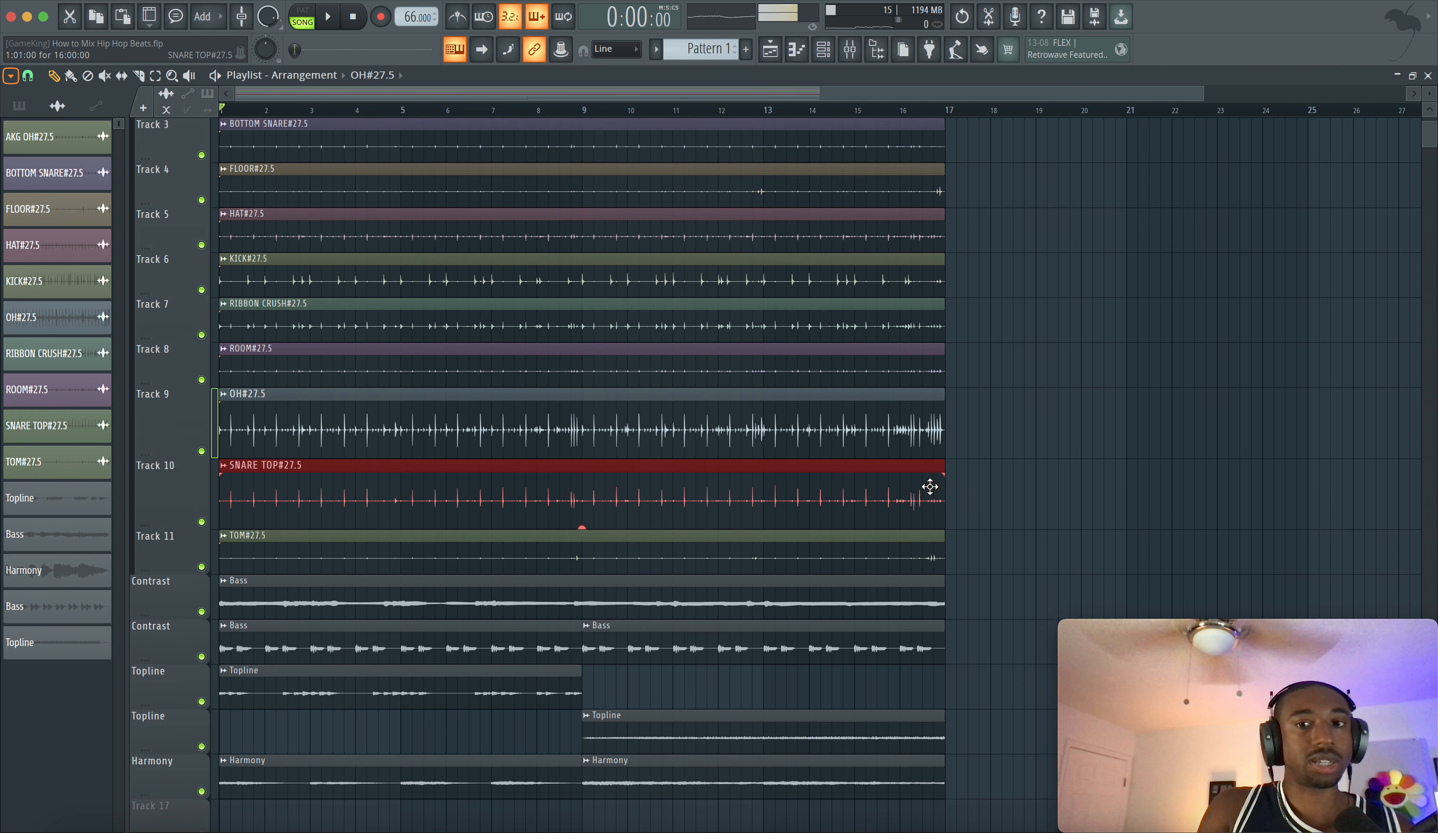
left_click(989, 486)
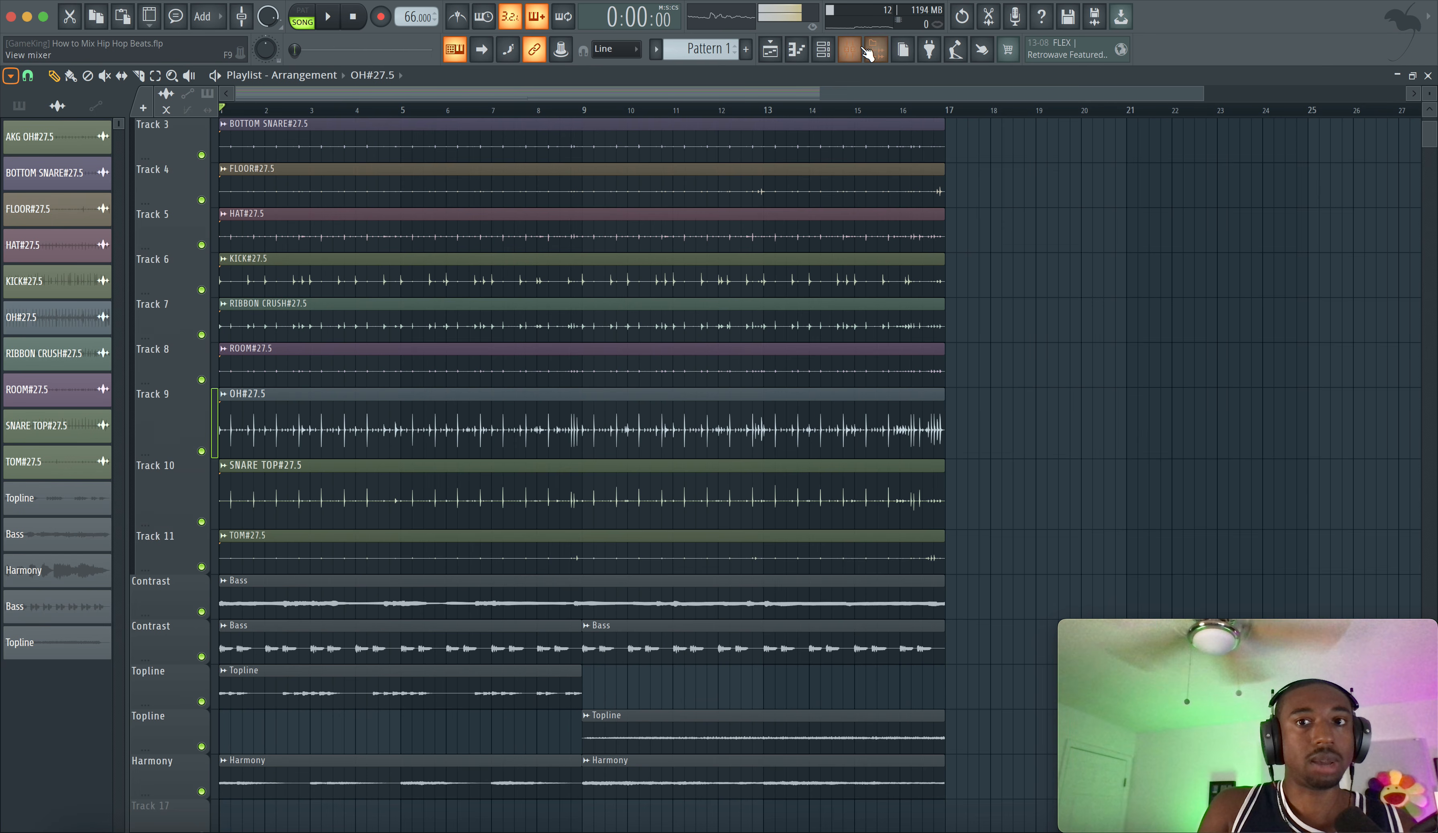
Reopen the mixer, select the OH and SNARE TOP tracks in turn, and audition the two together briefly.
left_click(850, 49)
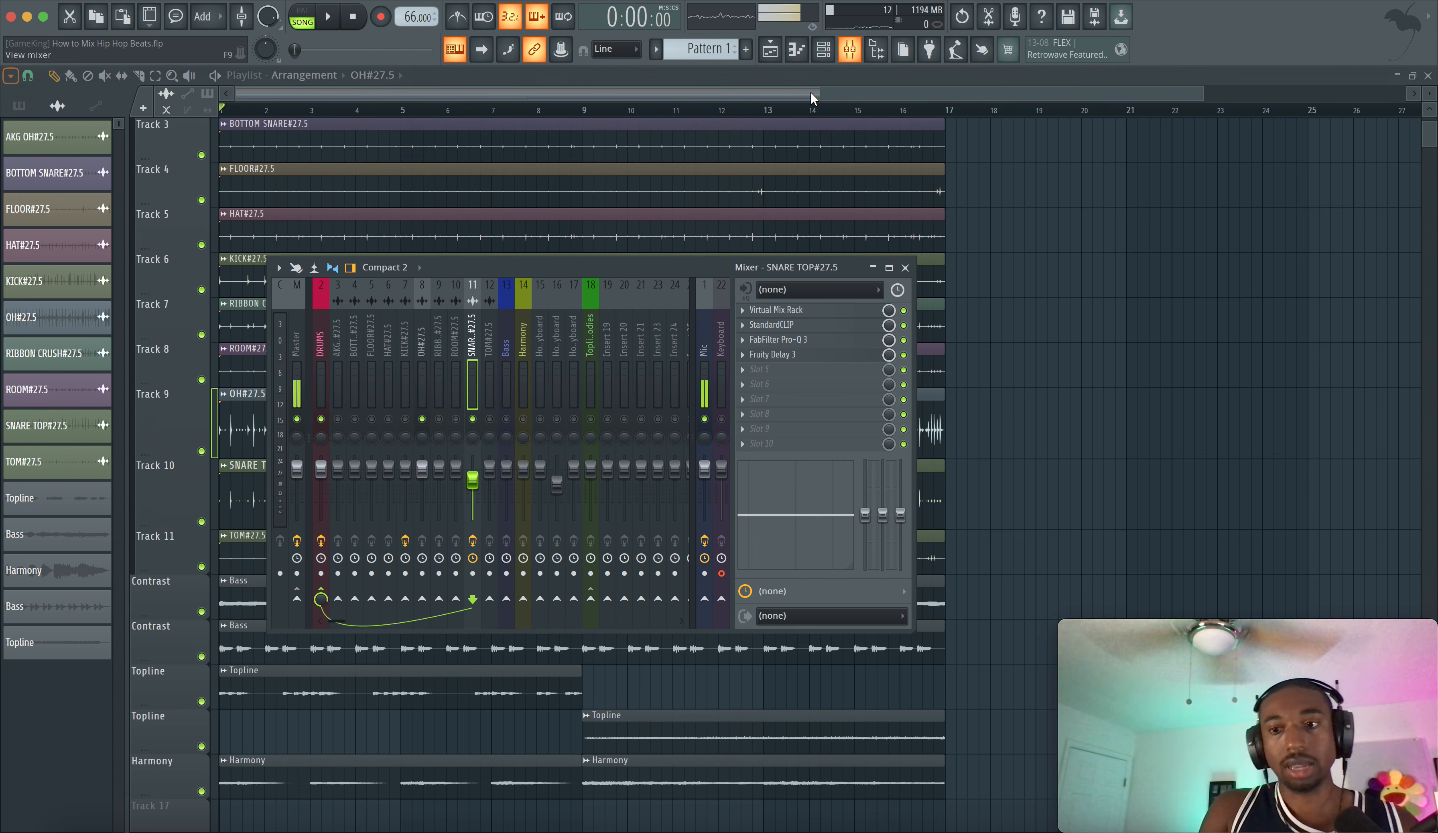
left_click(423, 379)
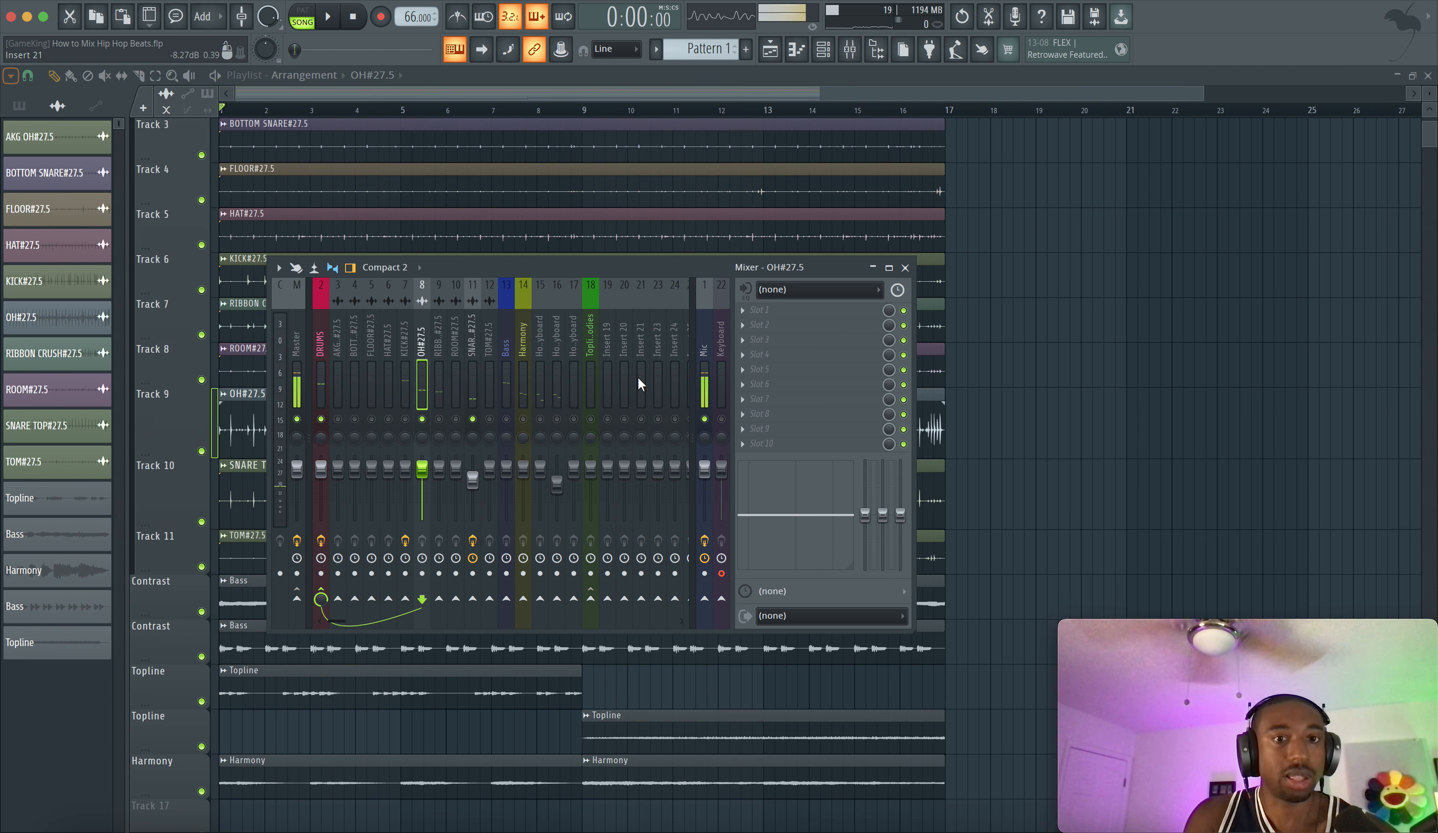
left_click(470, 380)
key("space")
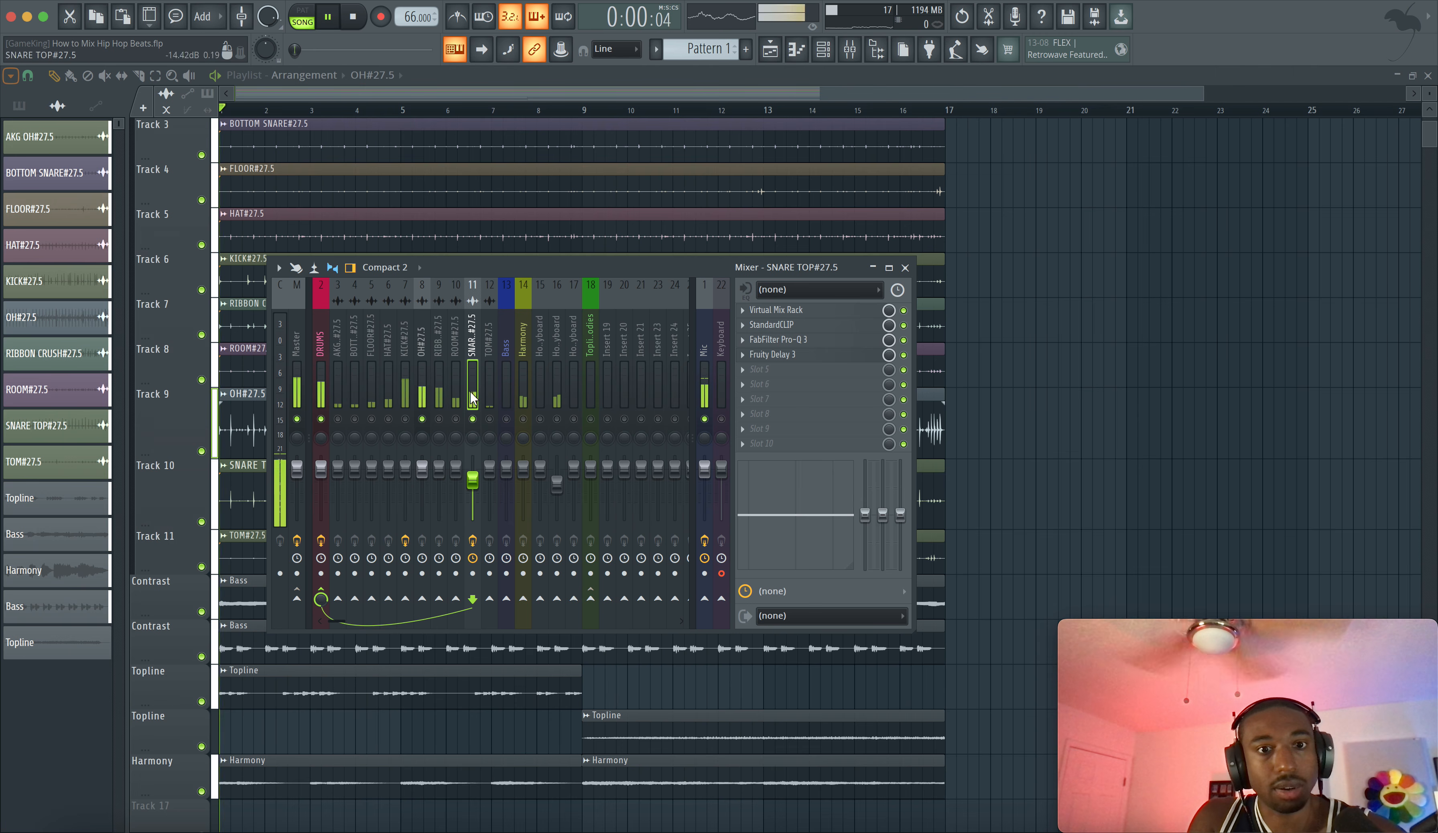
key("space")
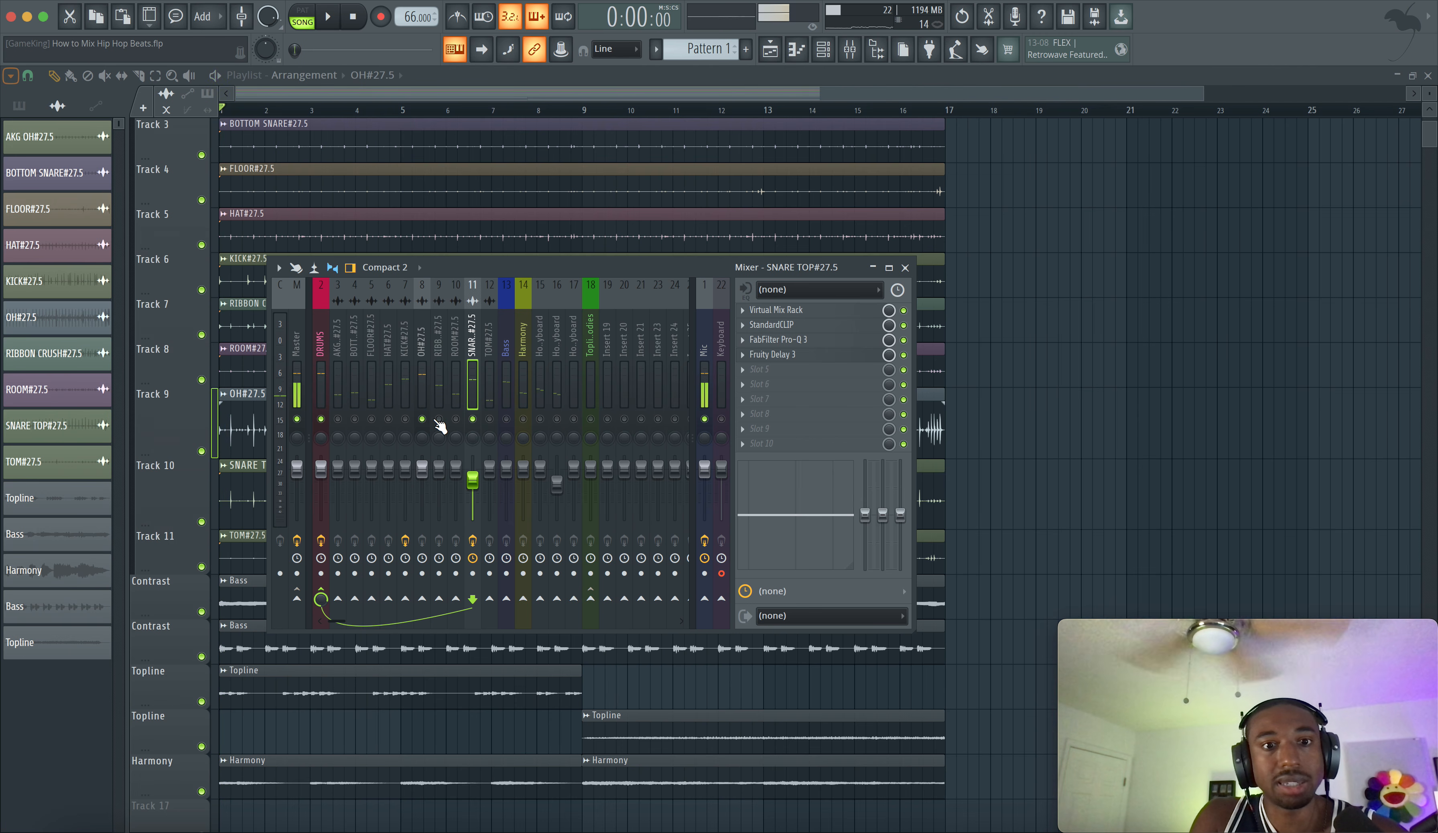
Unsolo the mixer so all tracks are active, and compare the full mix with the OH track muted and unmuted.
right_click(436, 420)
right_click(436, 421)
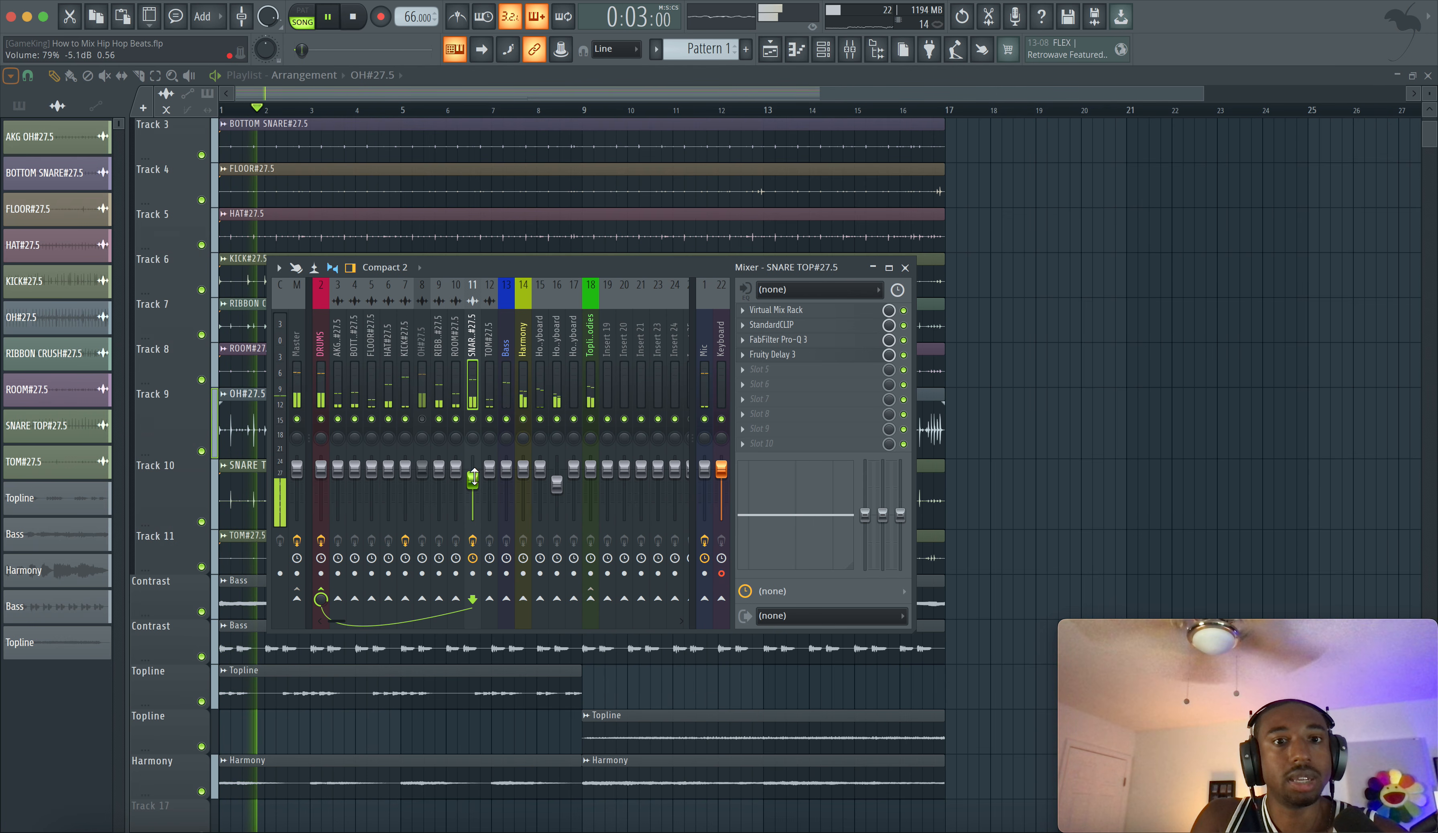
left_click(423, 419)
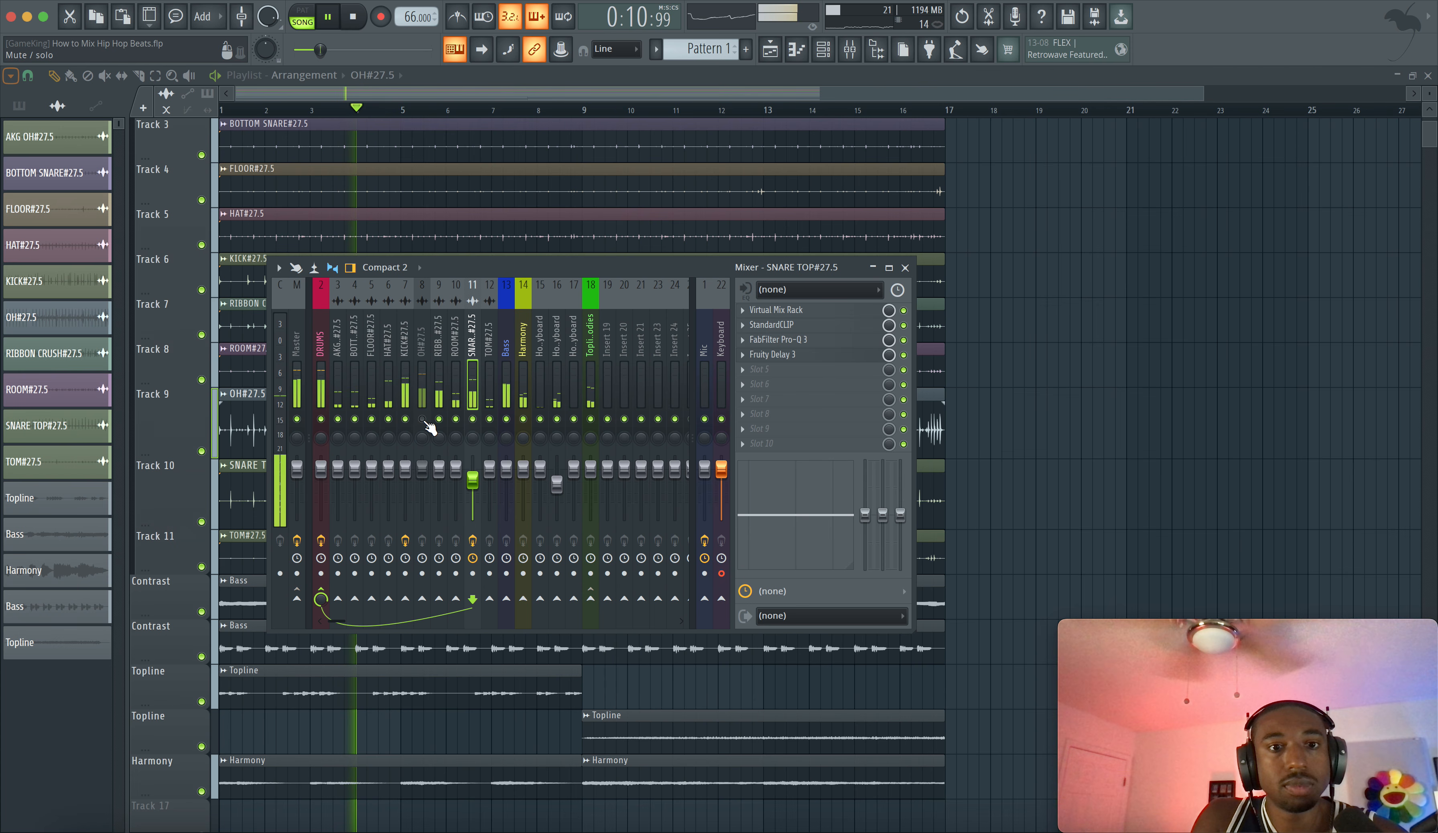
key("space")
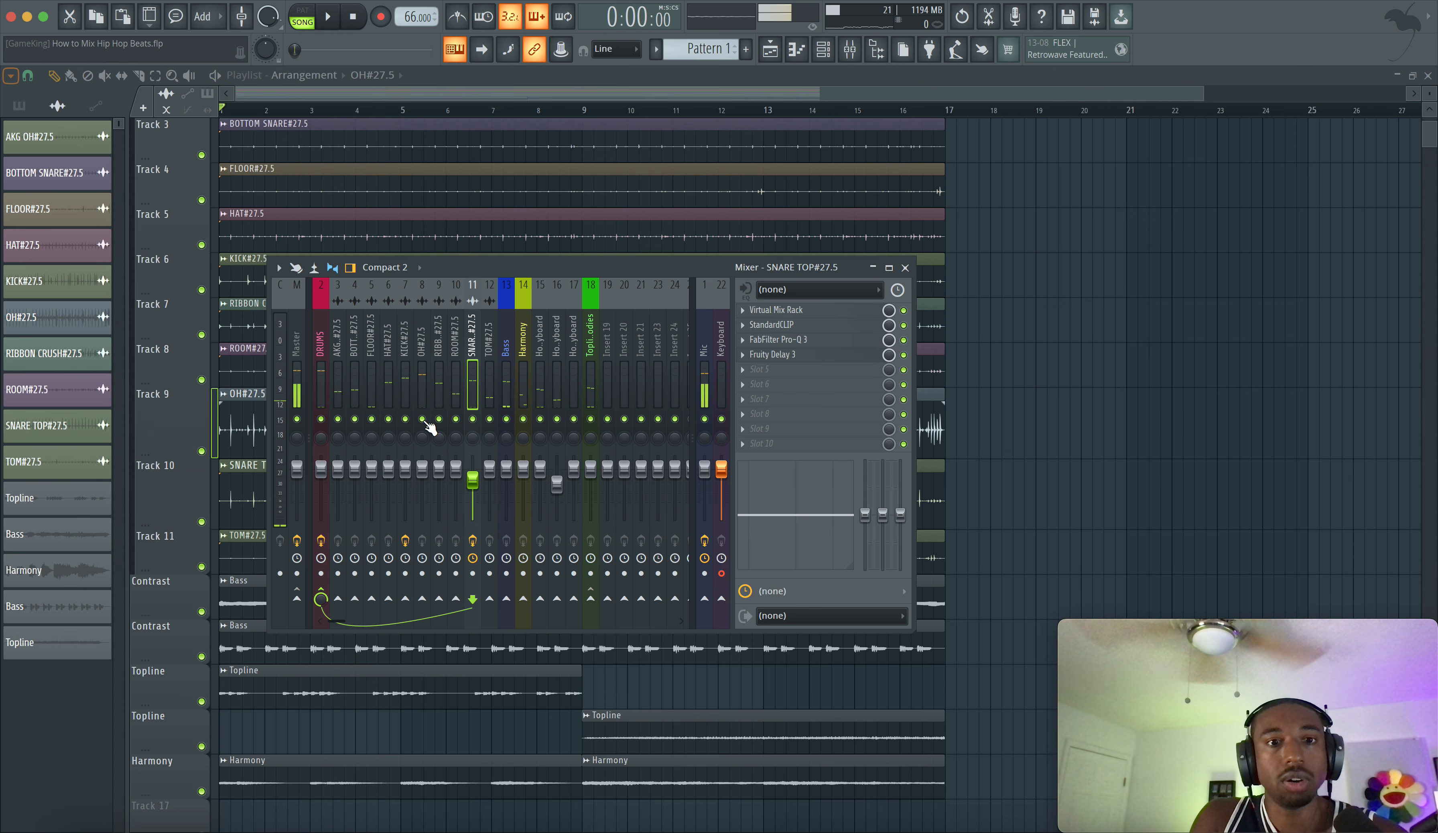
Lower the OH mixer track's volume to about -4.6 dB and audition it in the full mix.
left_click(424, 398)
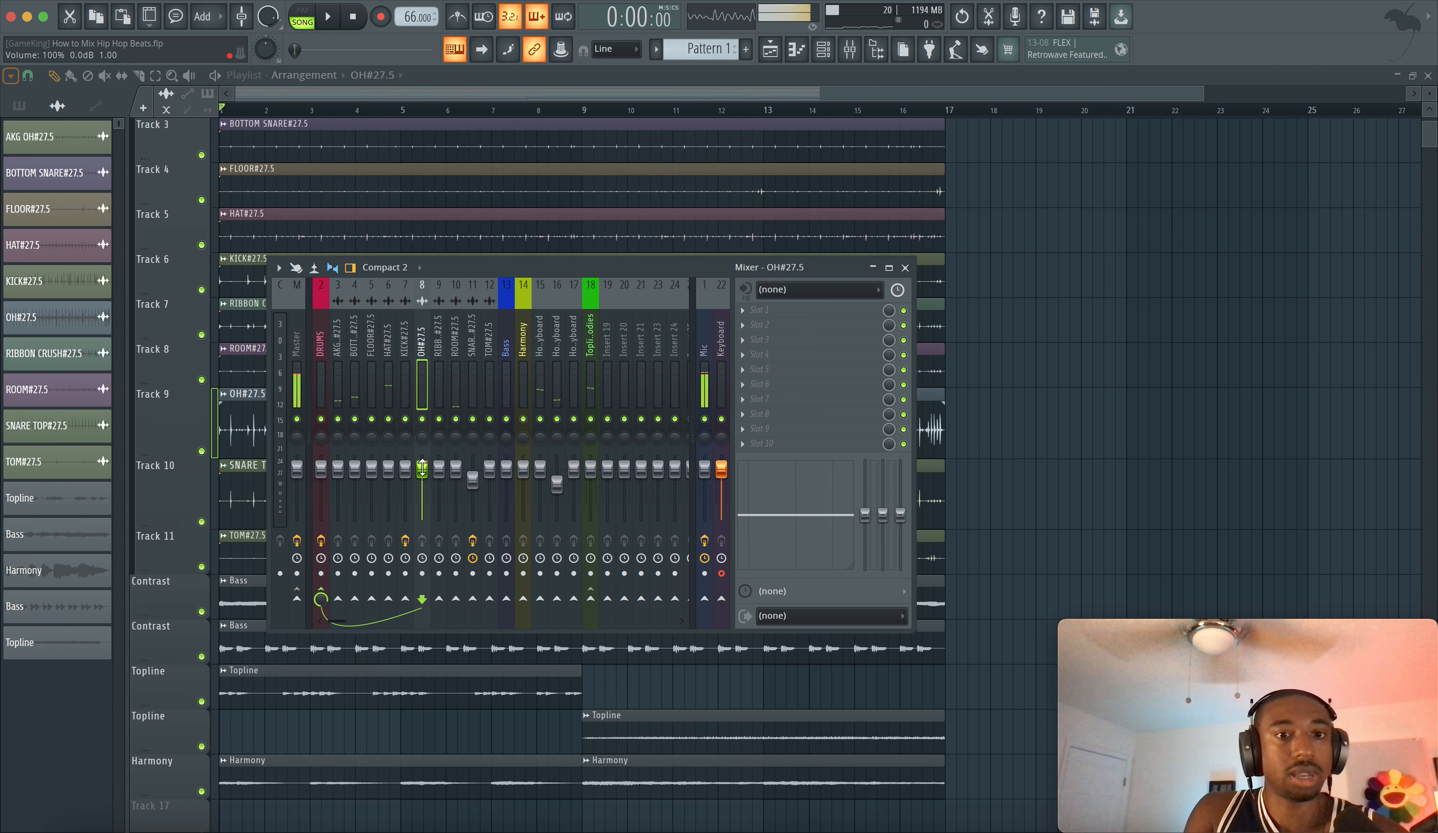
left_click_drag(422, 477, 422, 479)
left_click(322, 368)
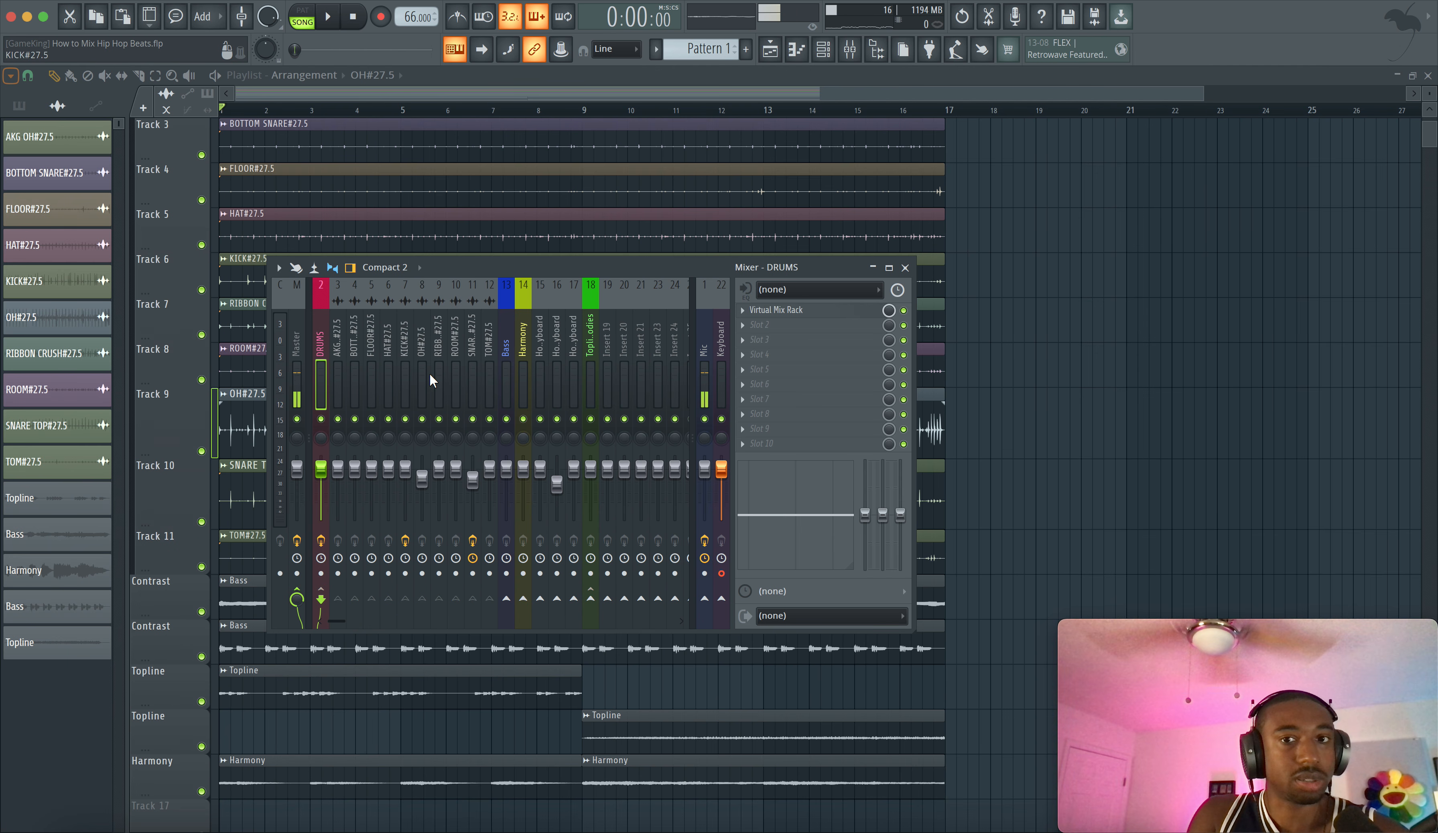
key("space")
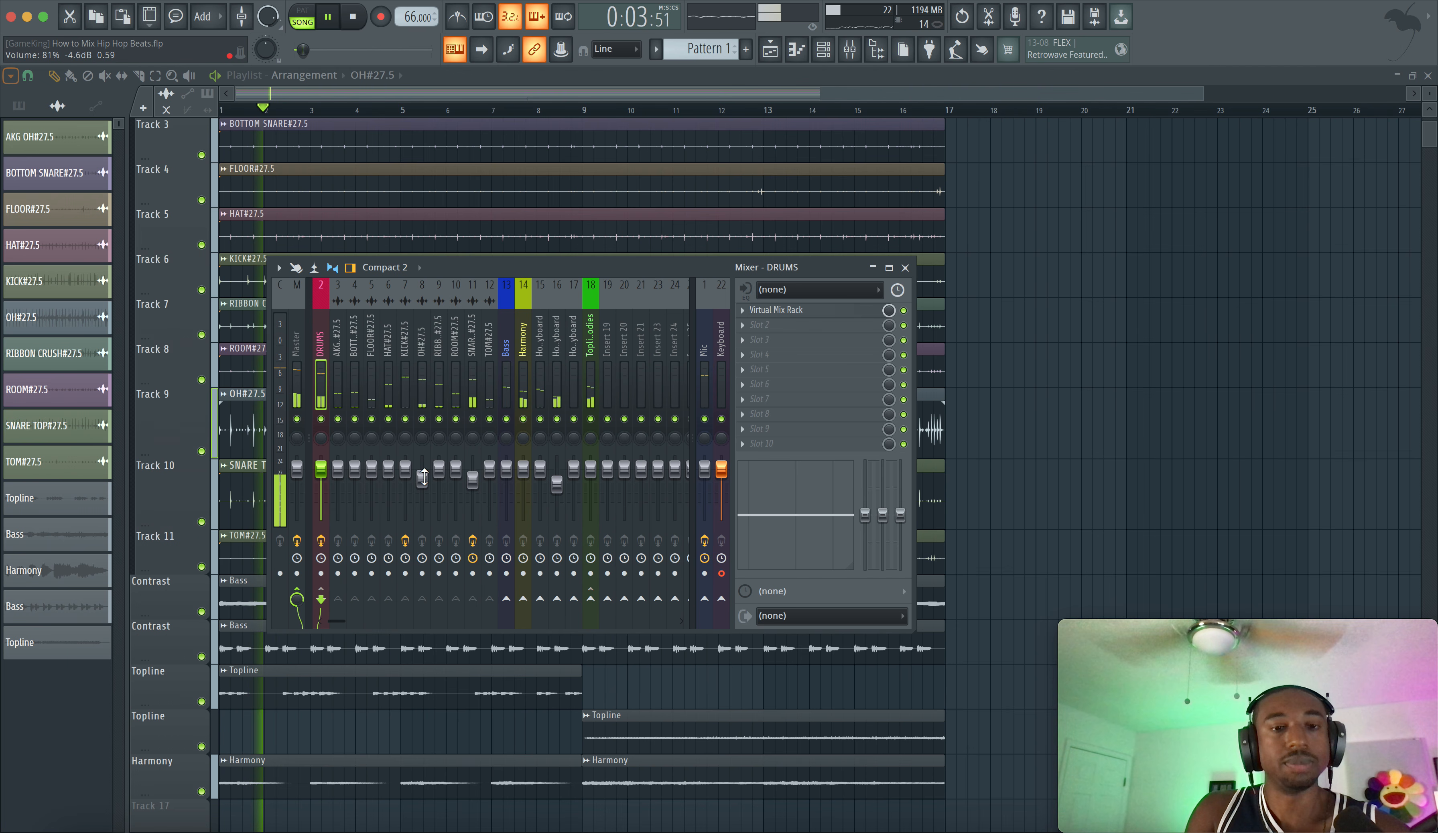
left_click(427, 367)
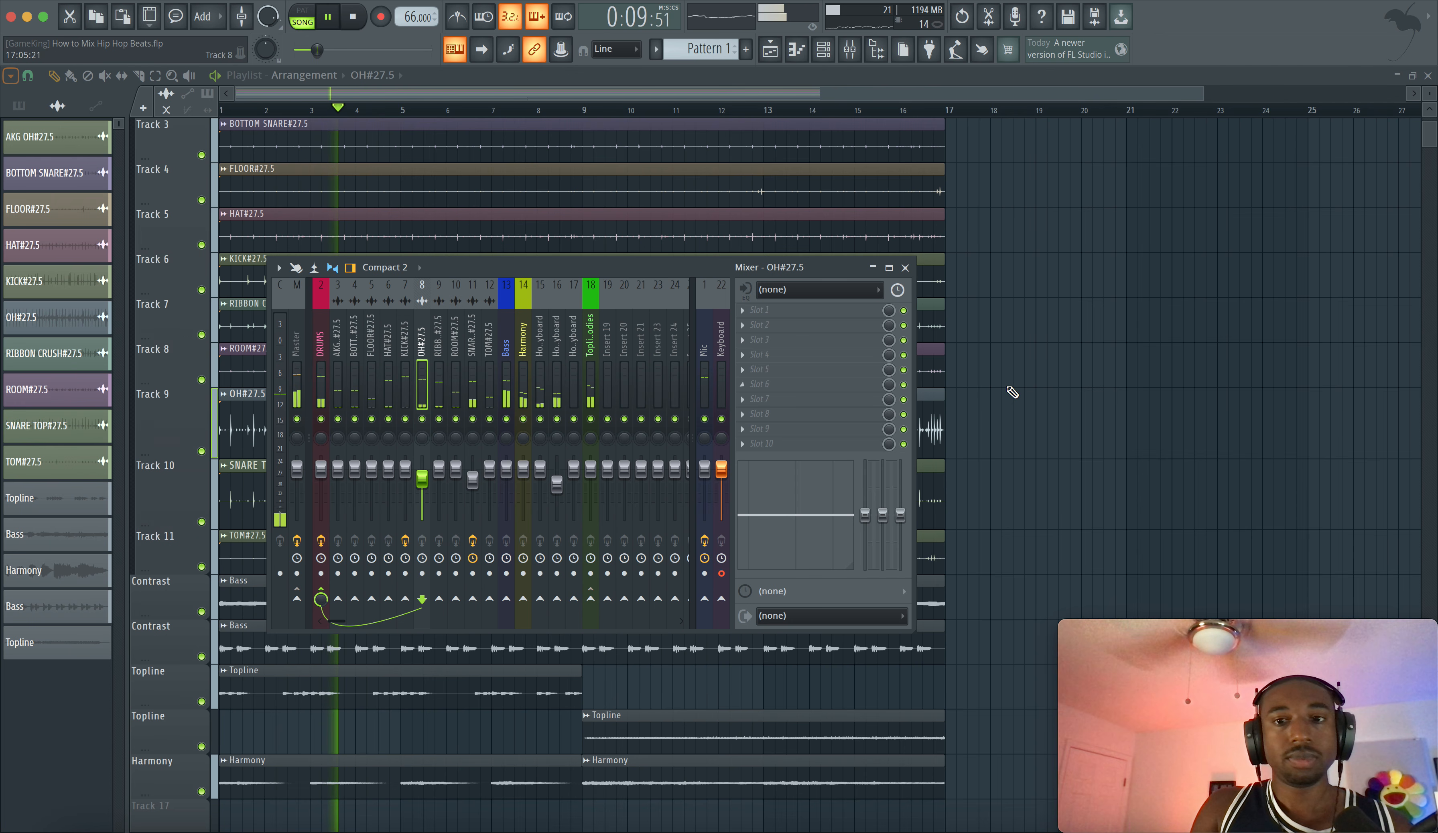
key("F9")
left_click(850, 50)
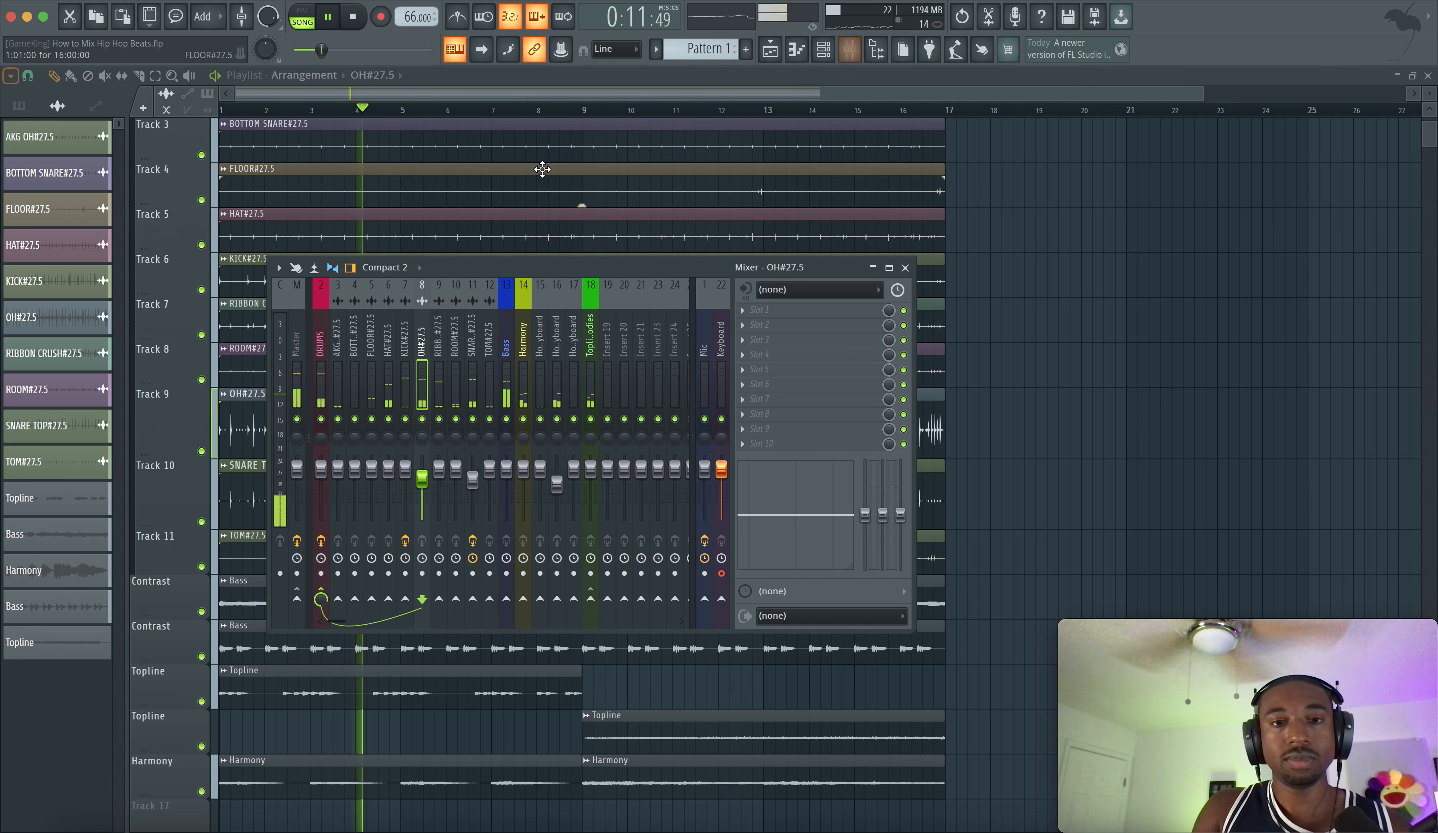
key("space")
Compare the mix with the mixer tracks' effects bypassed and re-enabled, covering the DRUMS bus through Topline Melodies.
left_click_drag(596, 344, 258, 344)
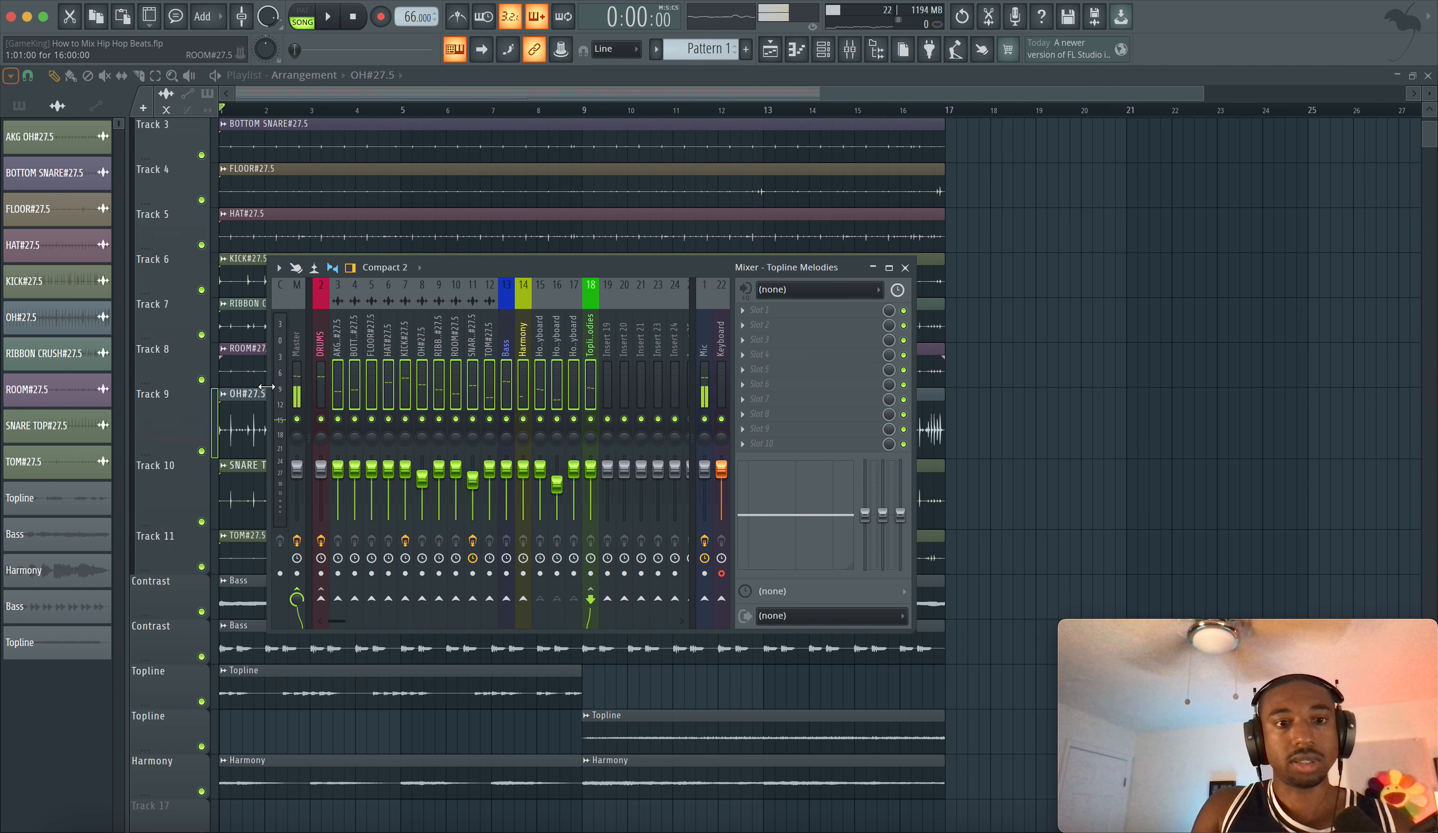
key("space")
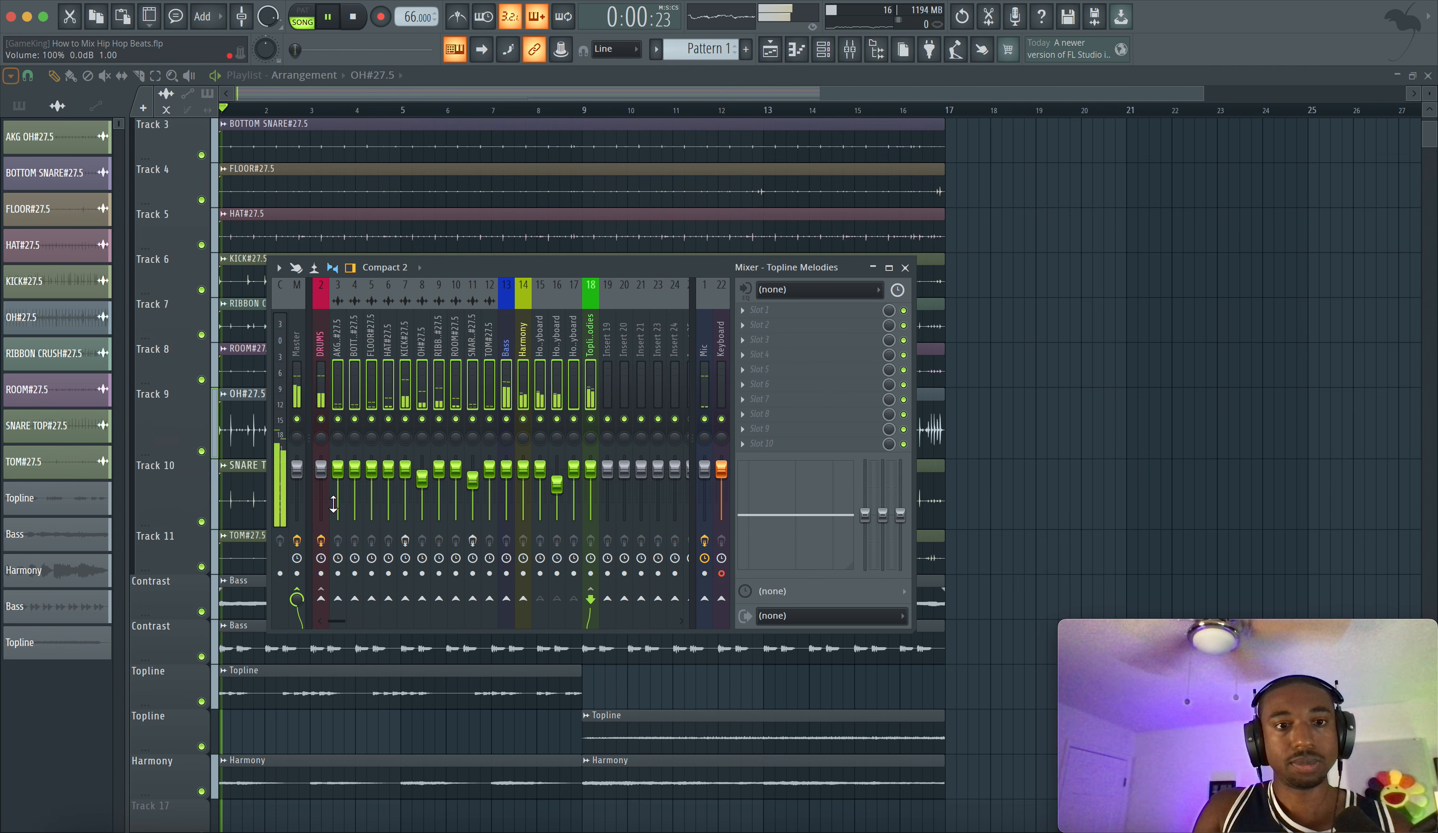
left_click(320, 539)
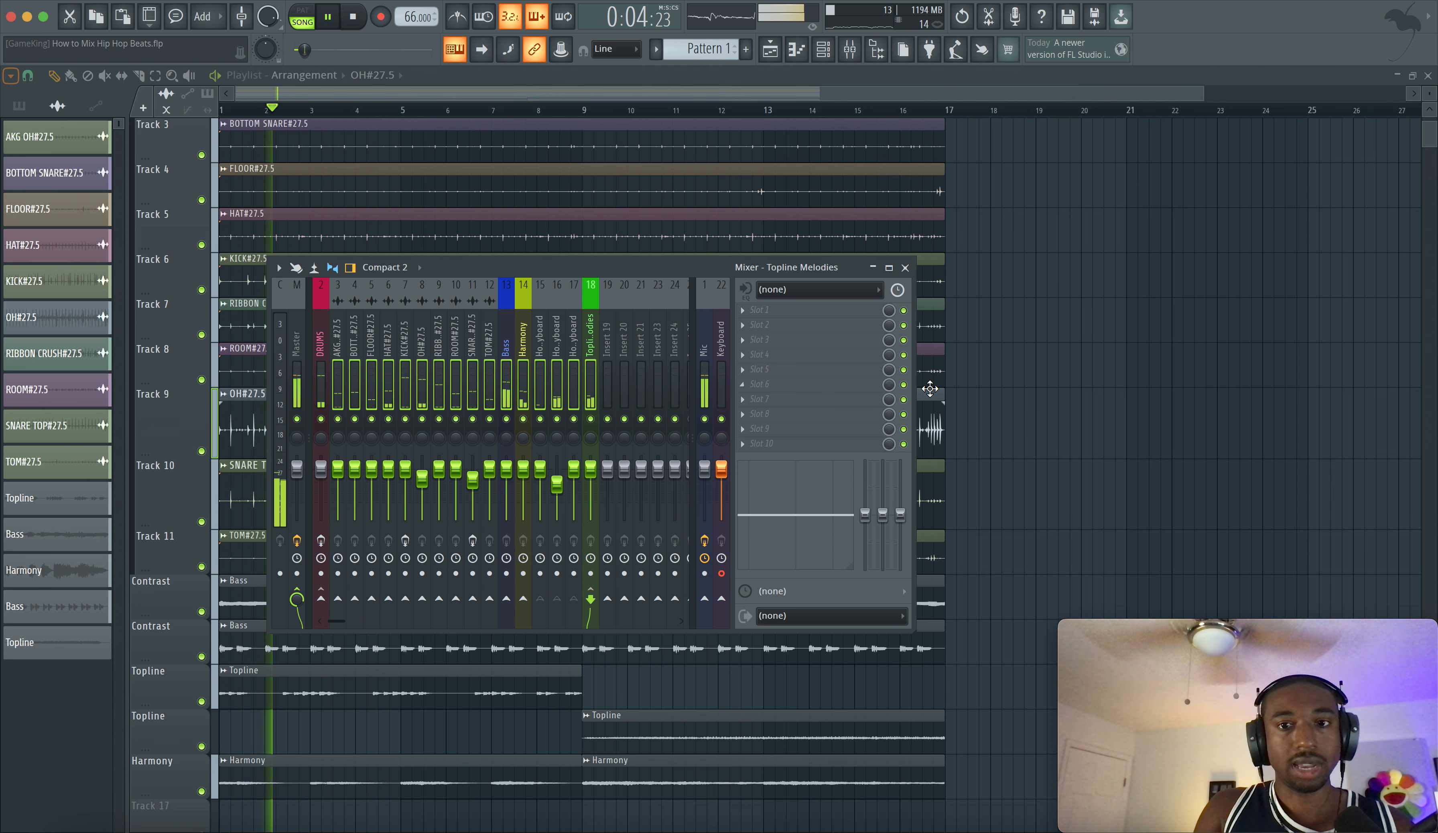
left_click(1015, 385)
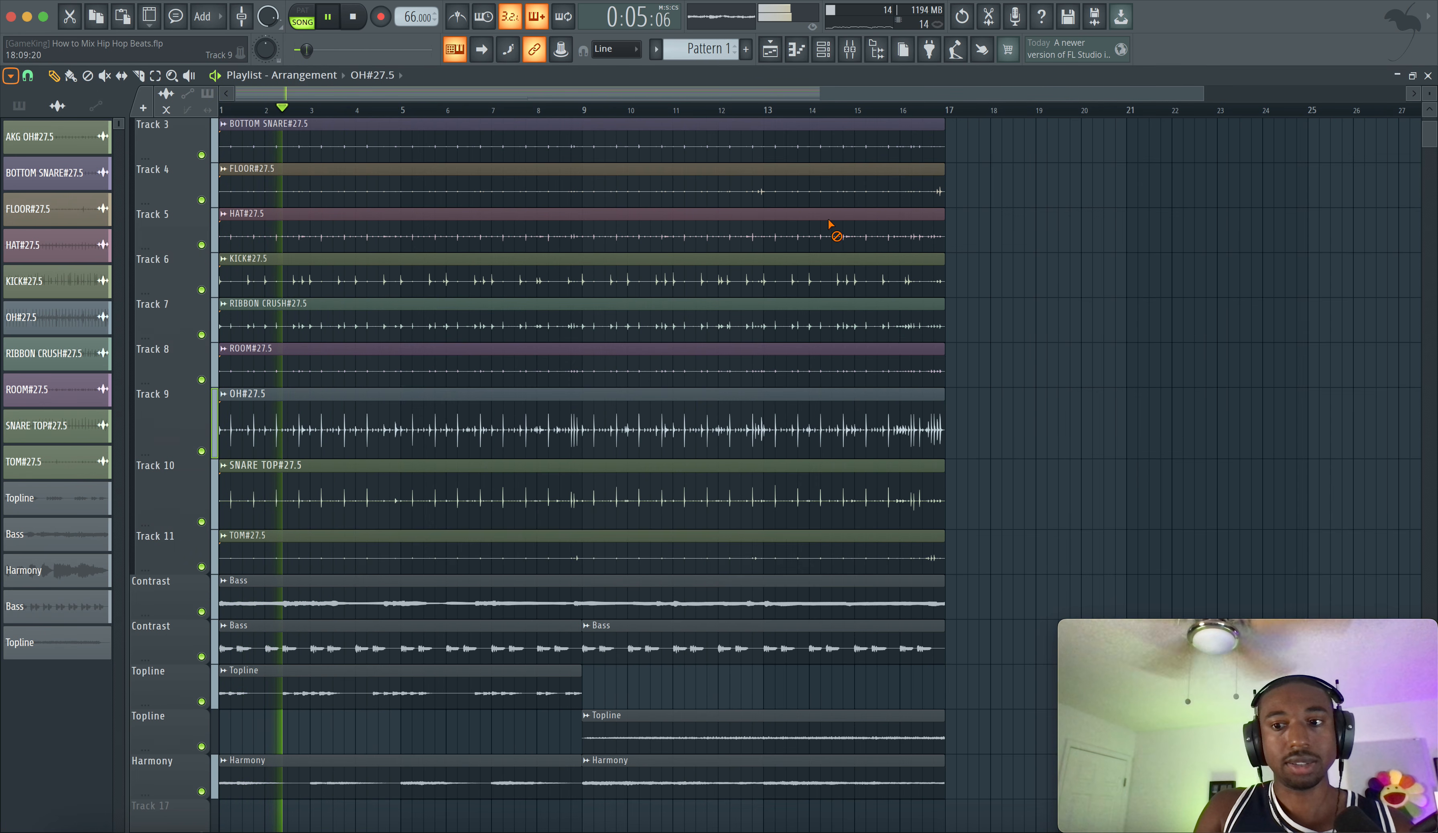
left_click(850, 50)
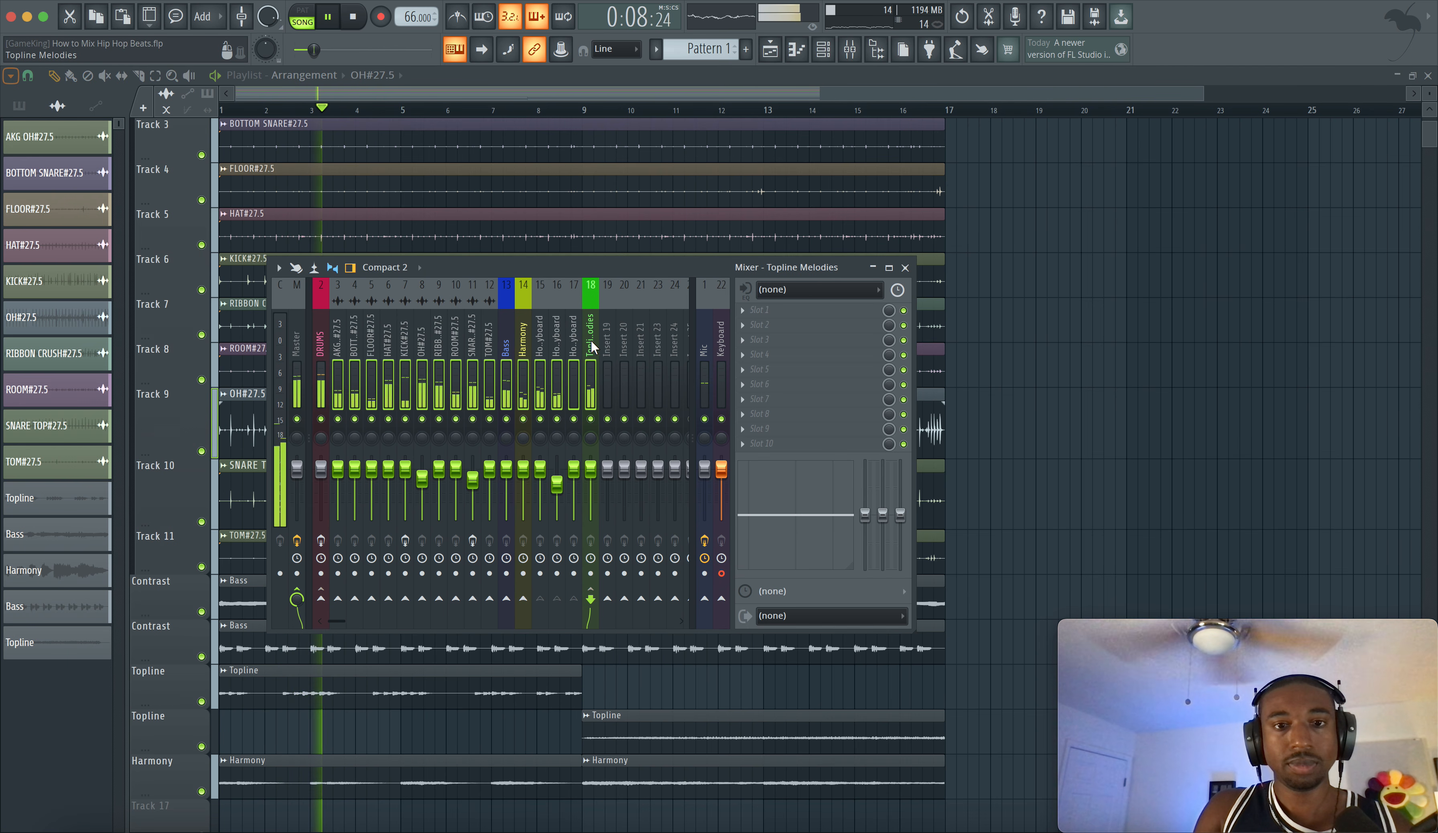
left_click(301, 401)
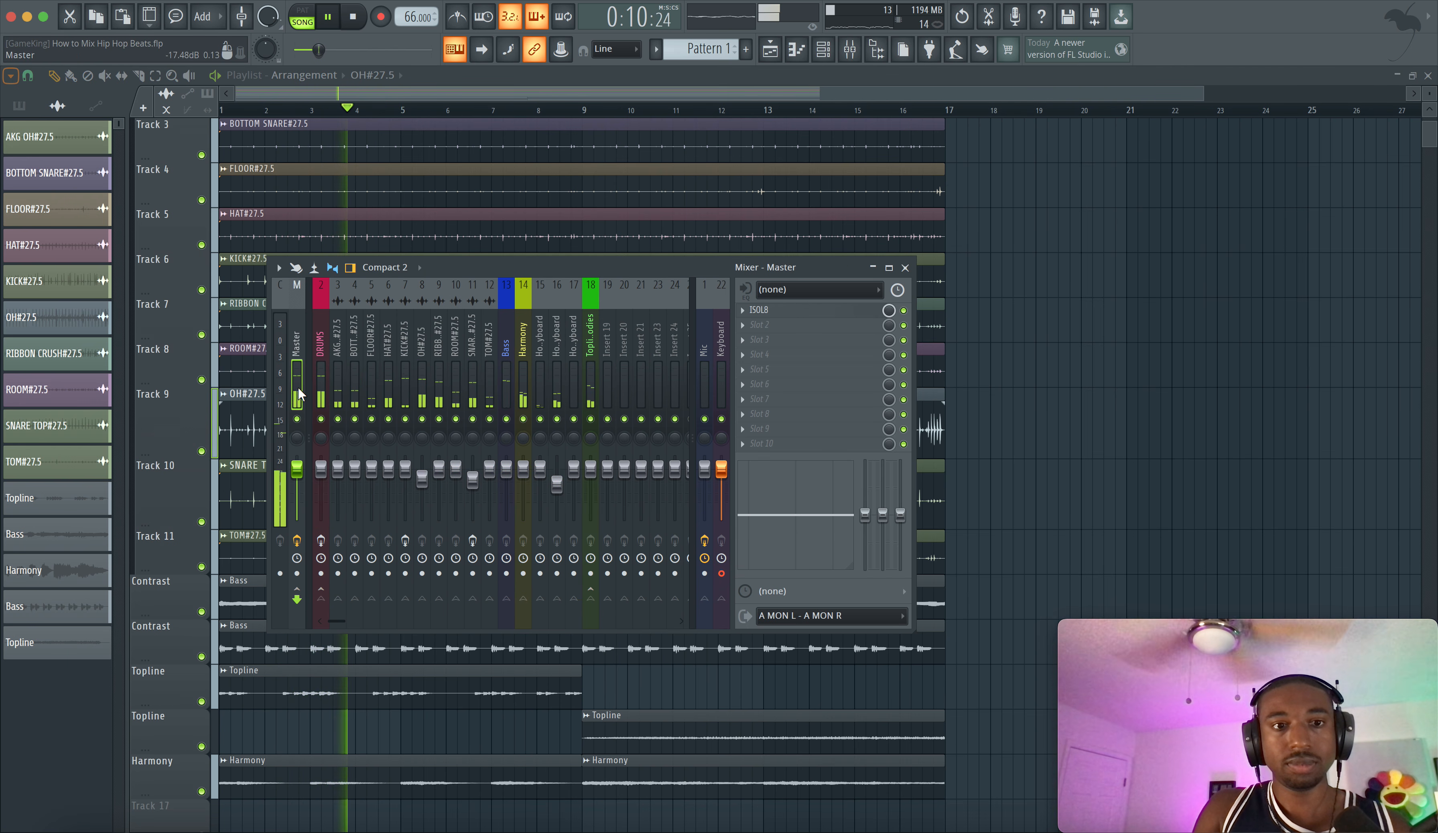
left_click_drag(591, 364, 321, 358)
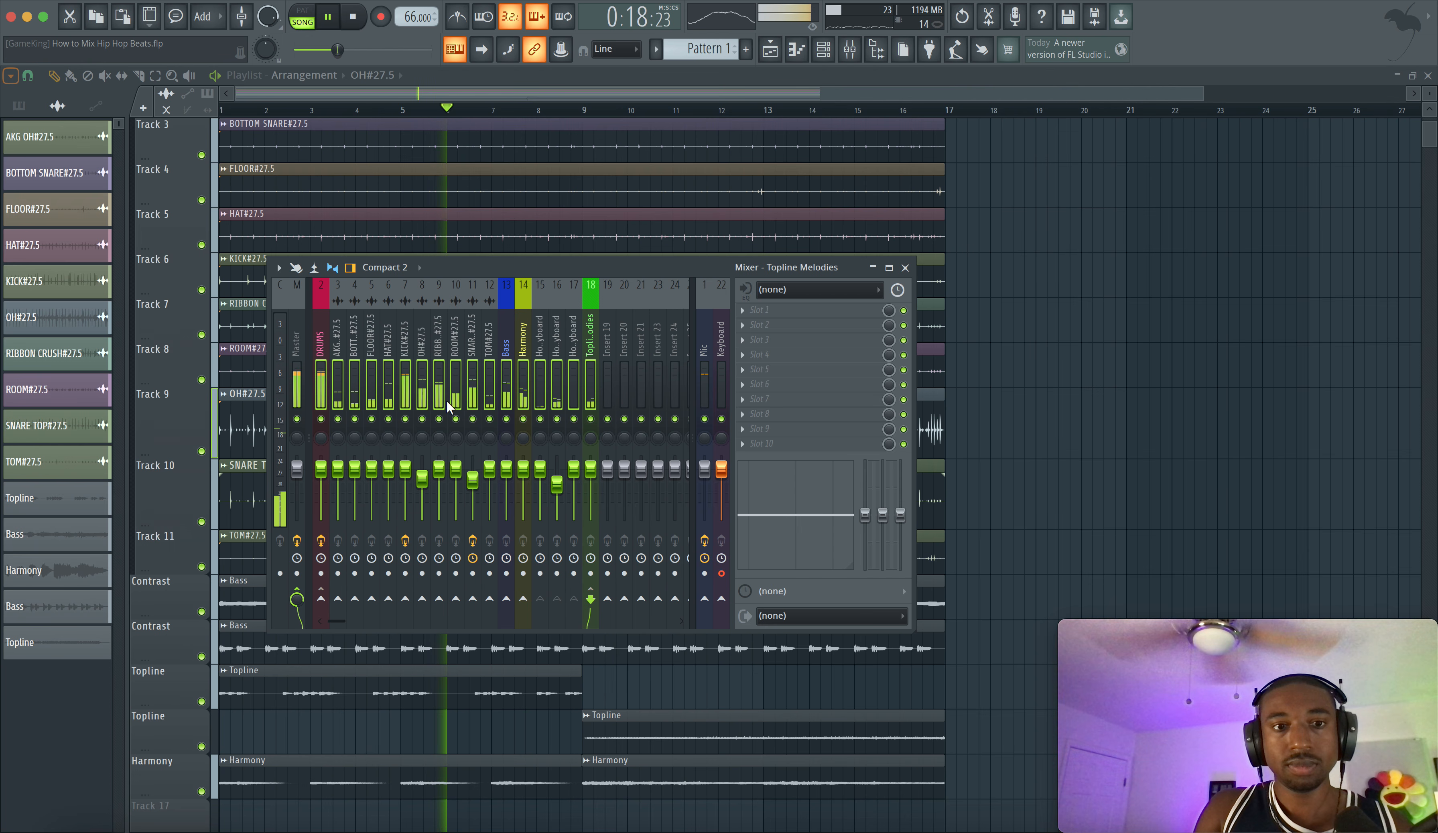
Load Virtual Mix Rack in the first effect slot of the OH track and clear its default modules.
left_click(421, 369)
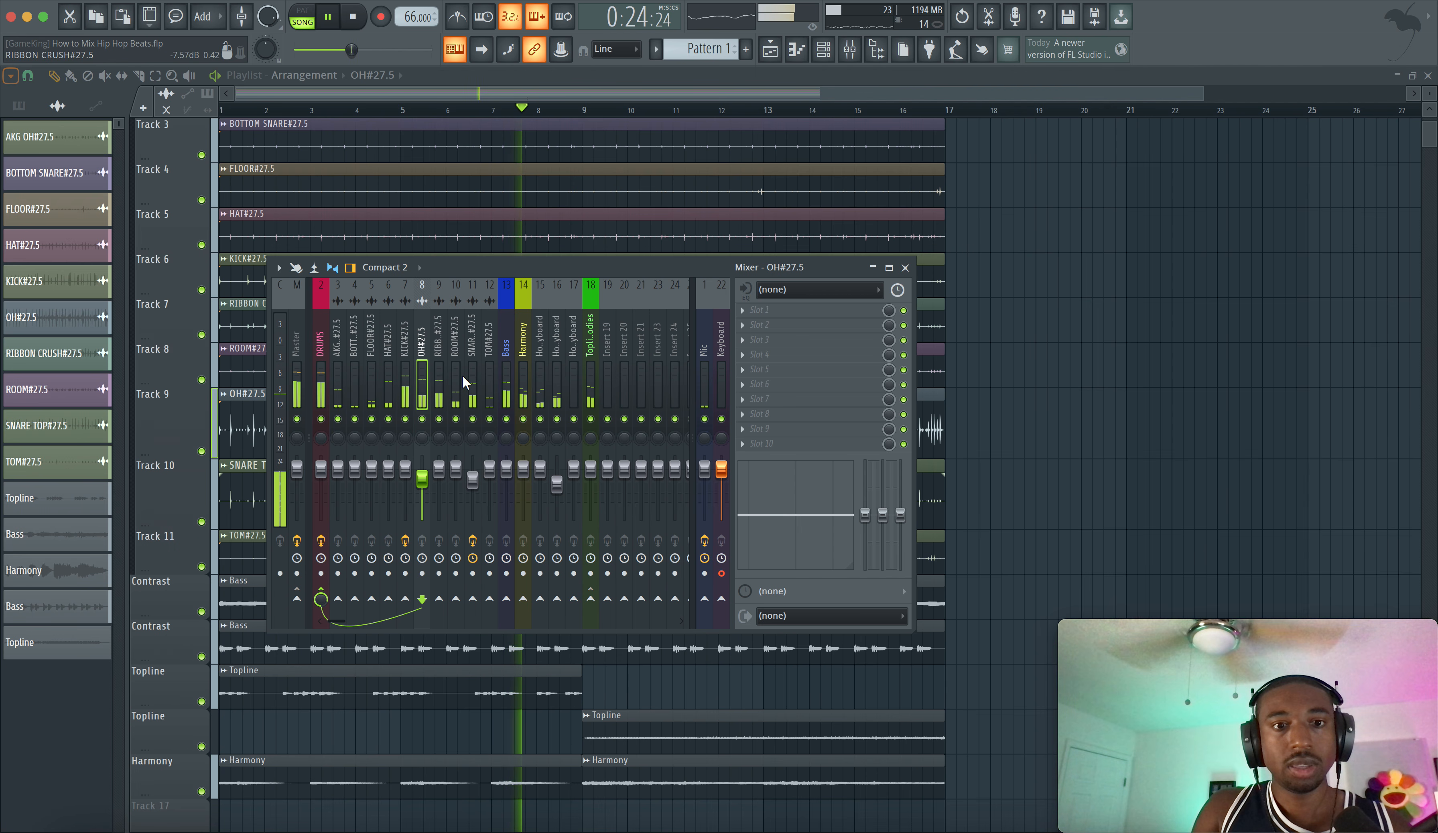
left_click(768, 311)
scroll(768, 310, "right", 10)
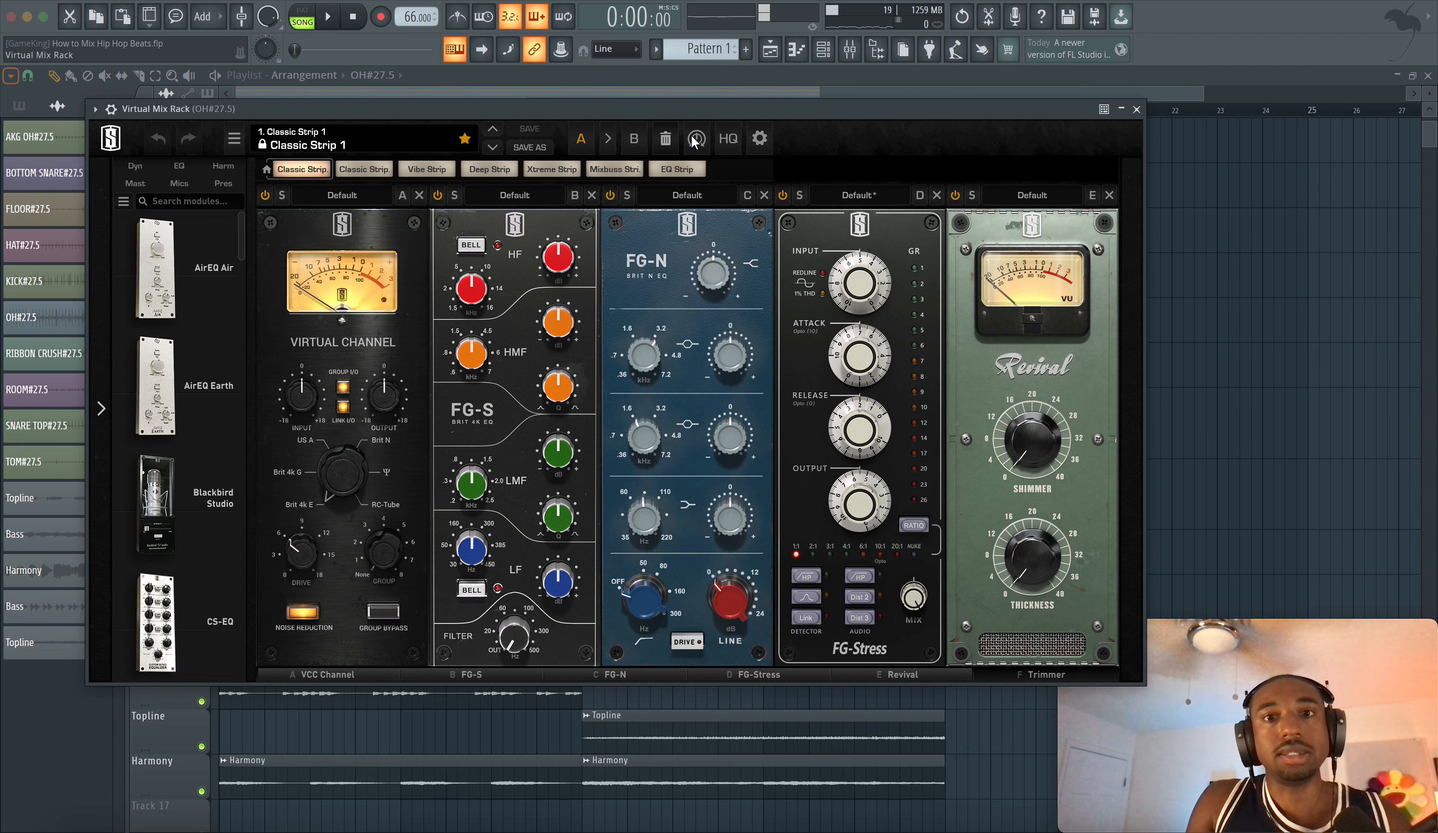
left_click(666, 138)
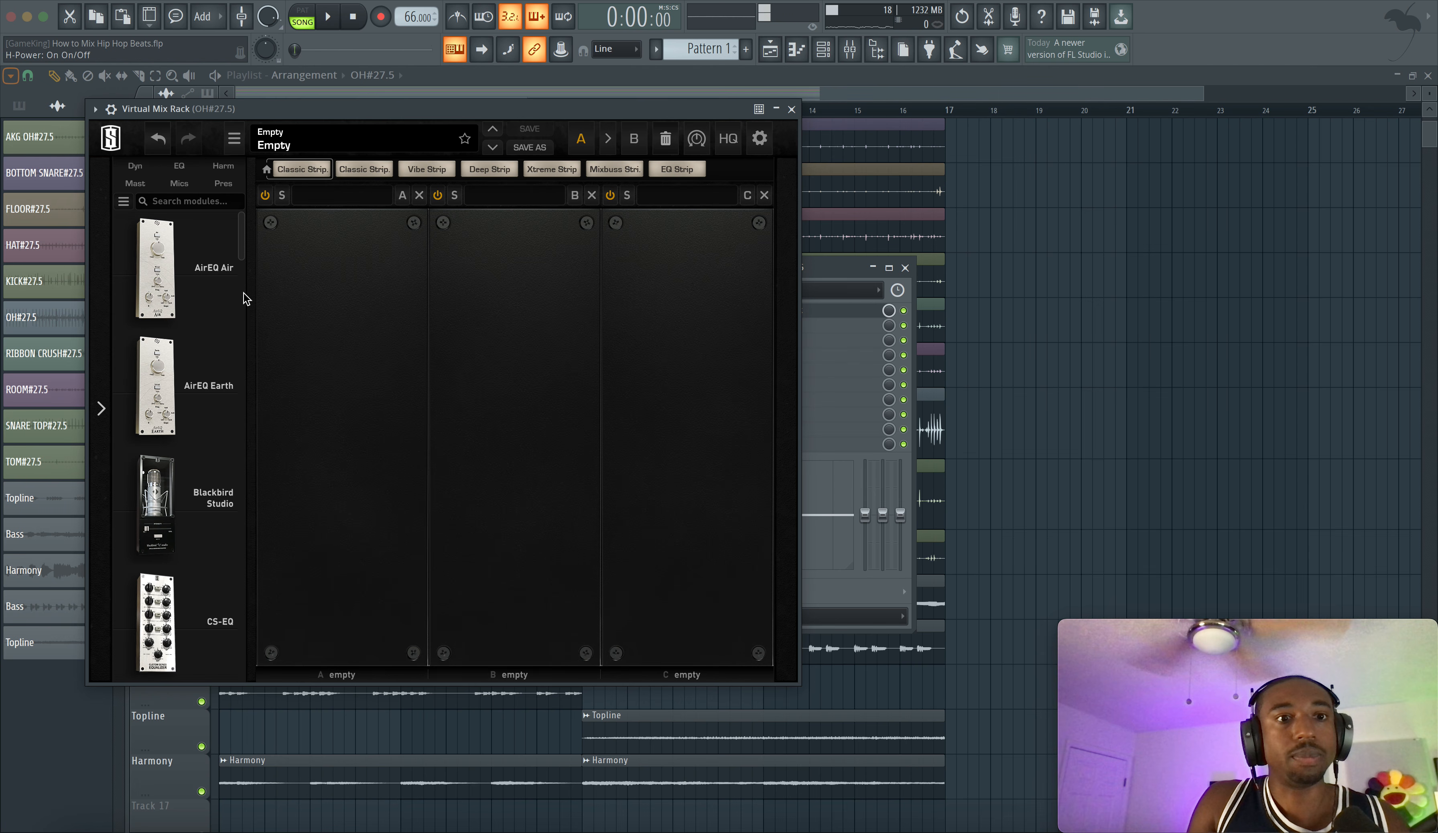
Add the FG-116 Vintage compressor as the first module in the rack.
scroll(143, 309, "down", 10)
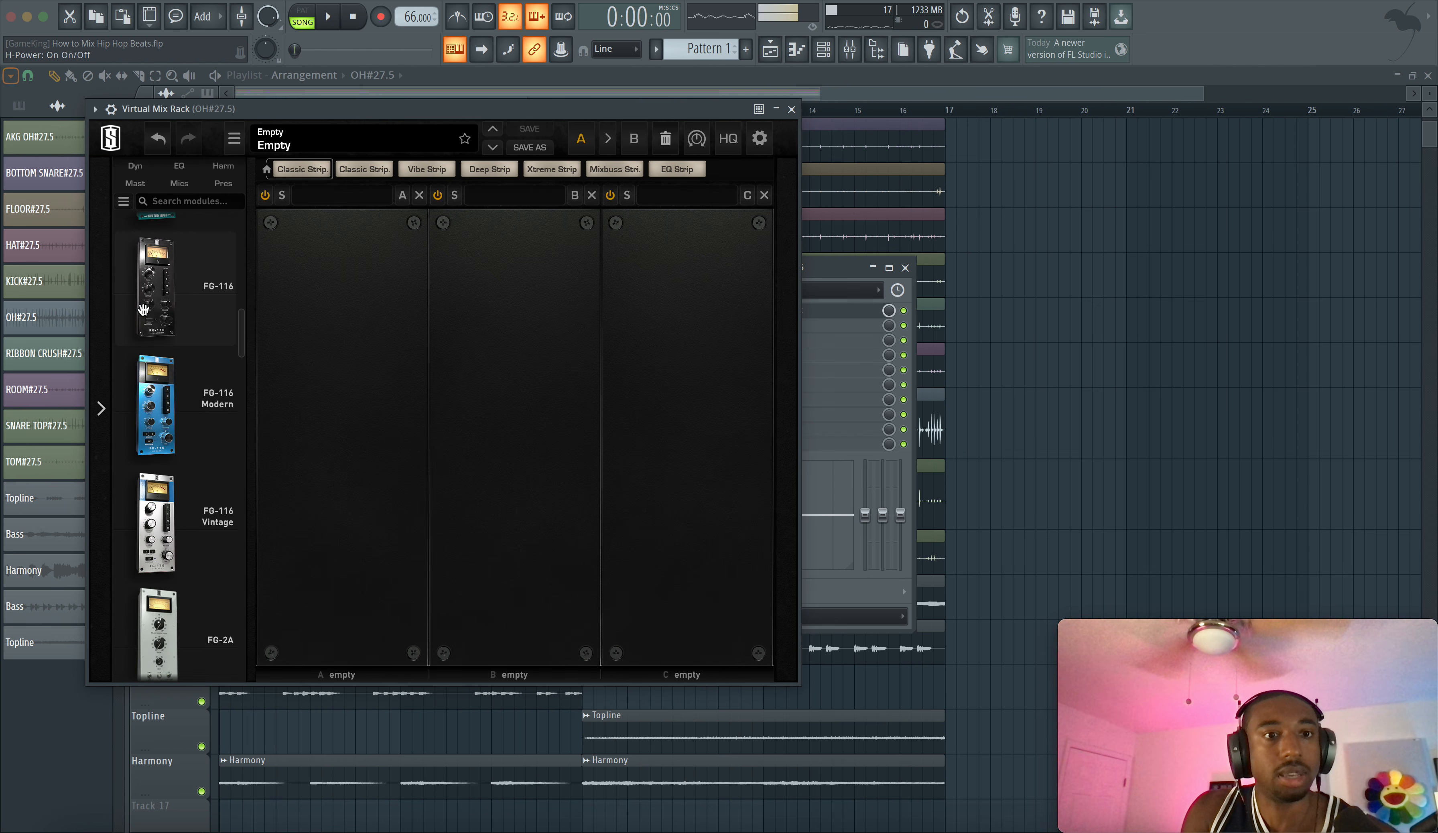
scroll(143, 309, "down", 5)
scroll(142, 309, "up", 3)
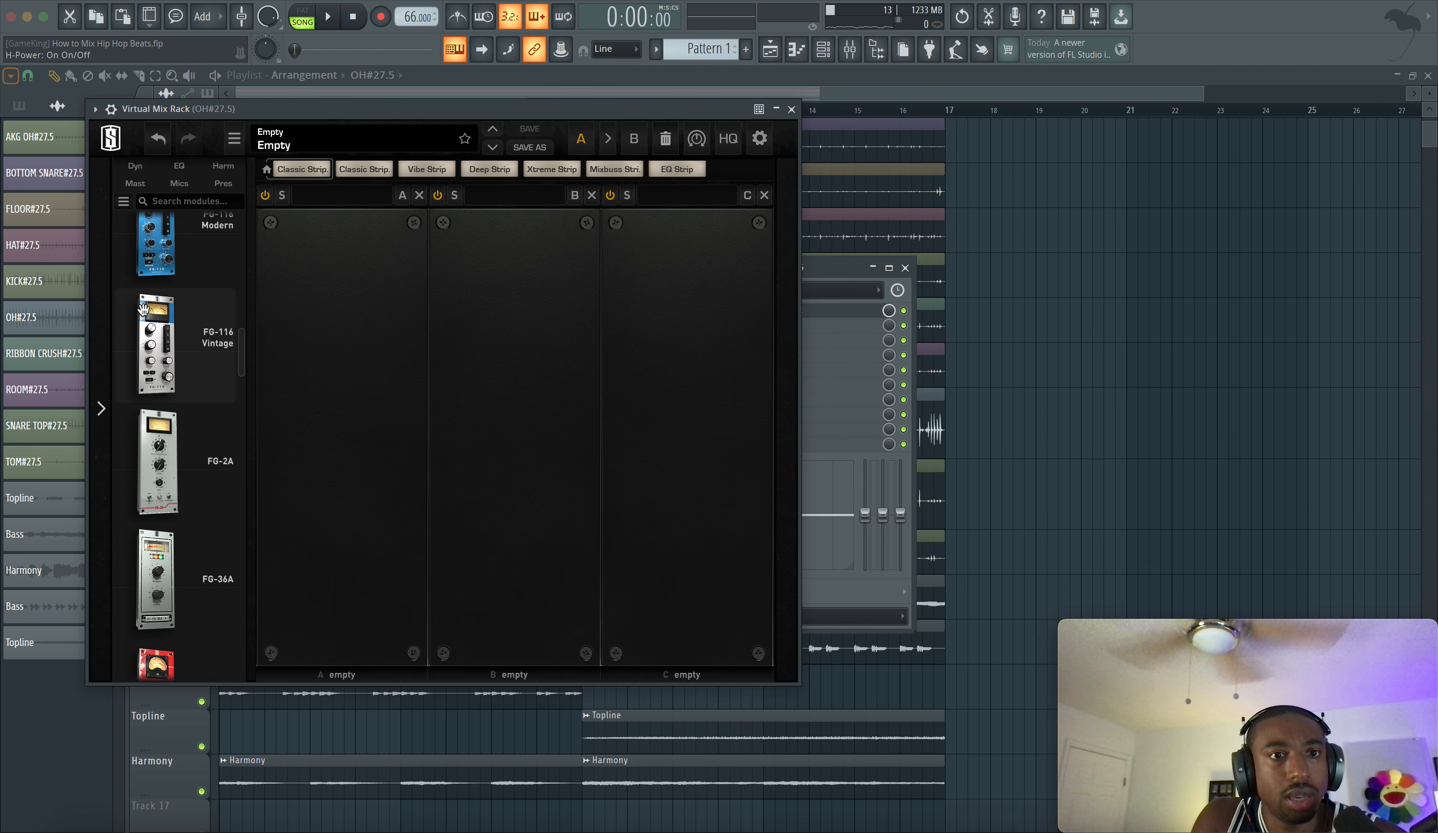
left_click_drag(166, 342, 366, 355)
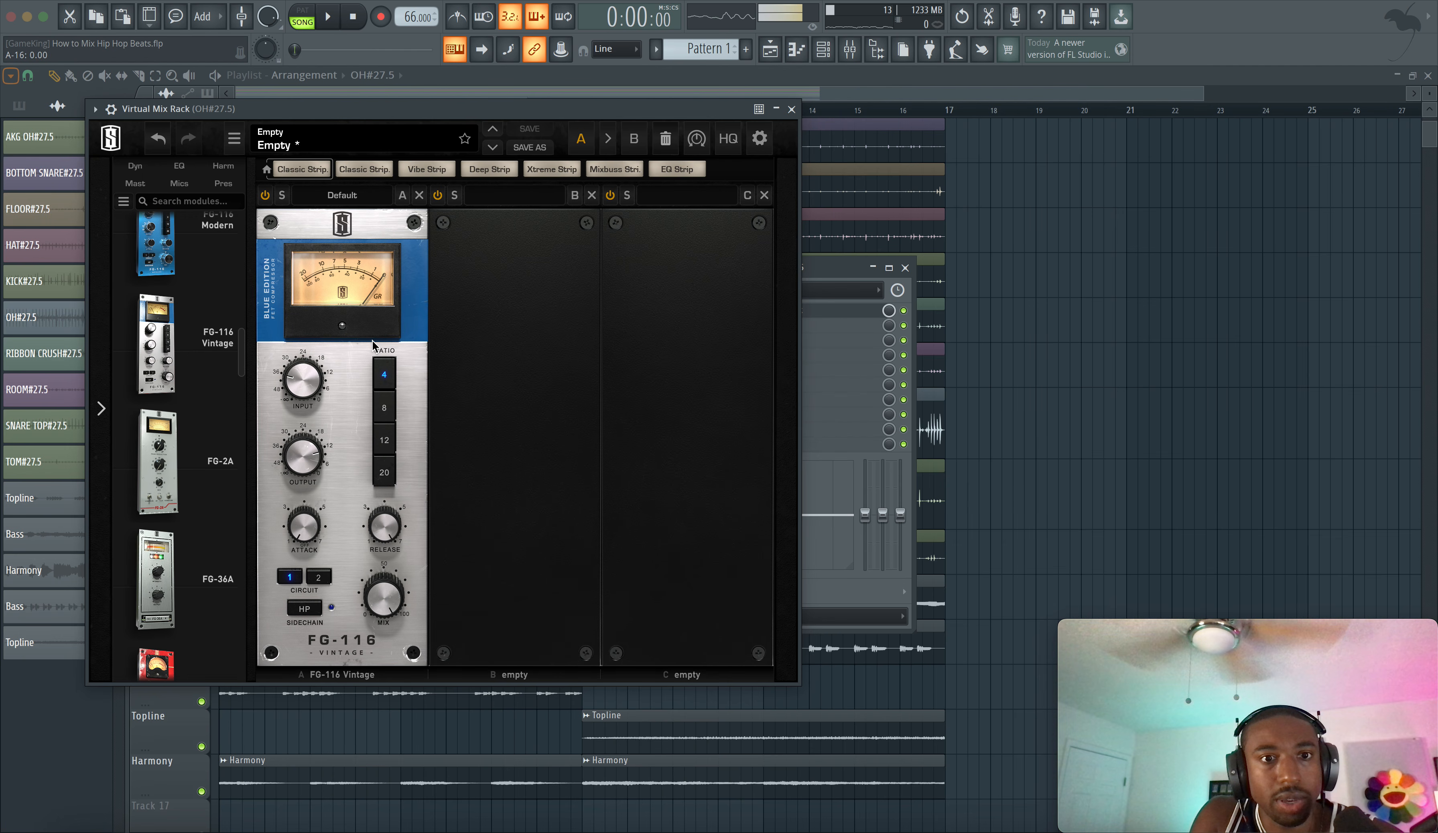
Set the FG-116 Vintage ratio to 20 and release to 7.00, adjusting its input gain while auditioning the mix.
key("space")
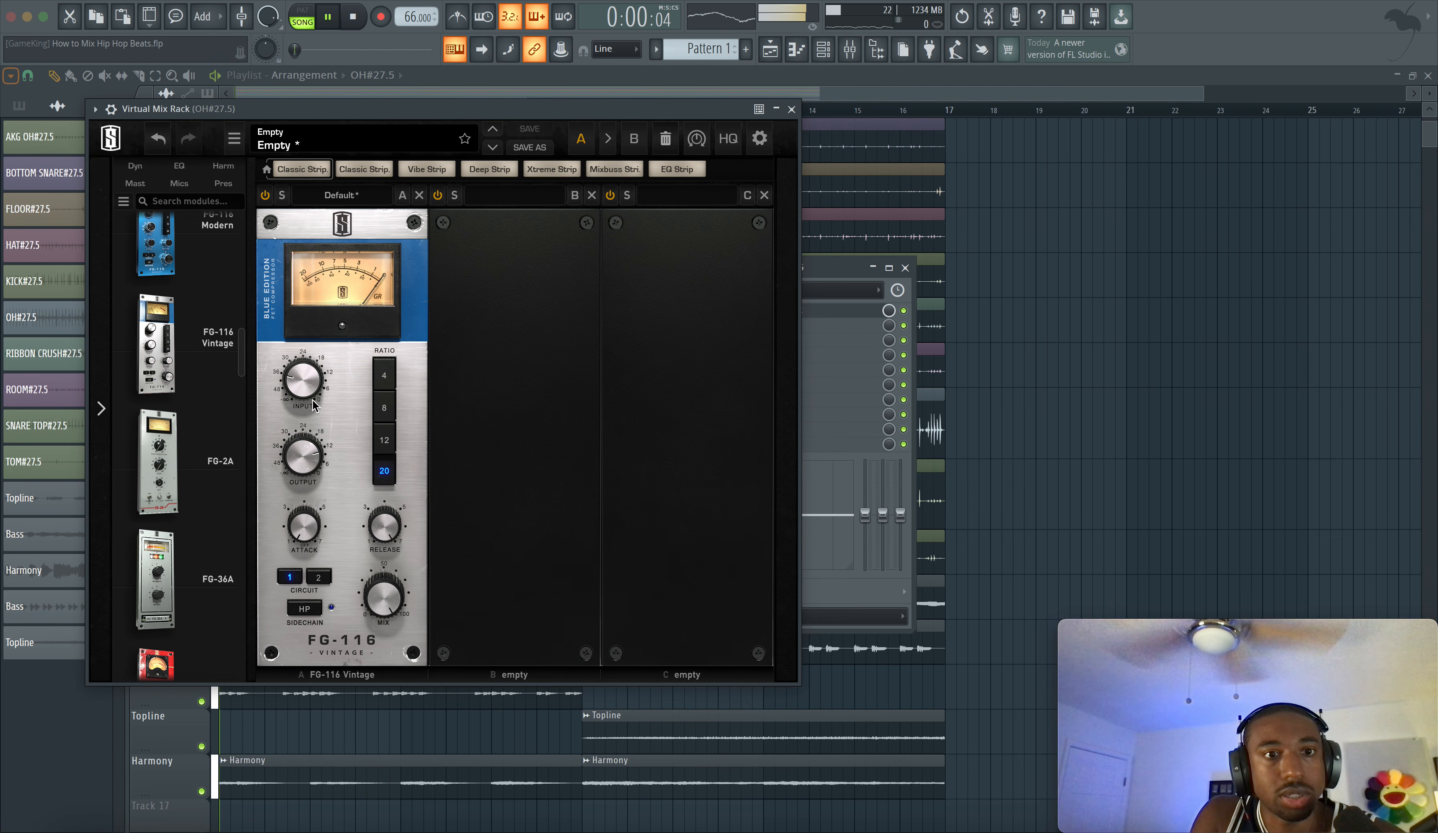
key("space")
mouse_move(301, 452)
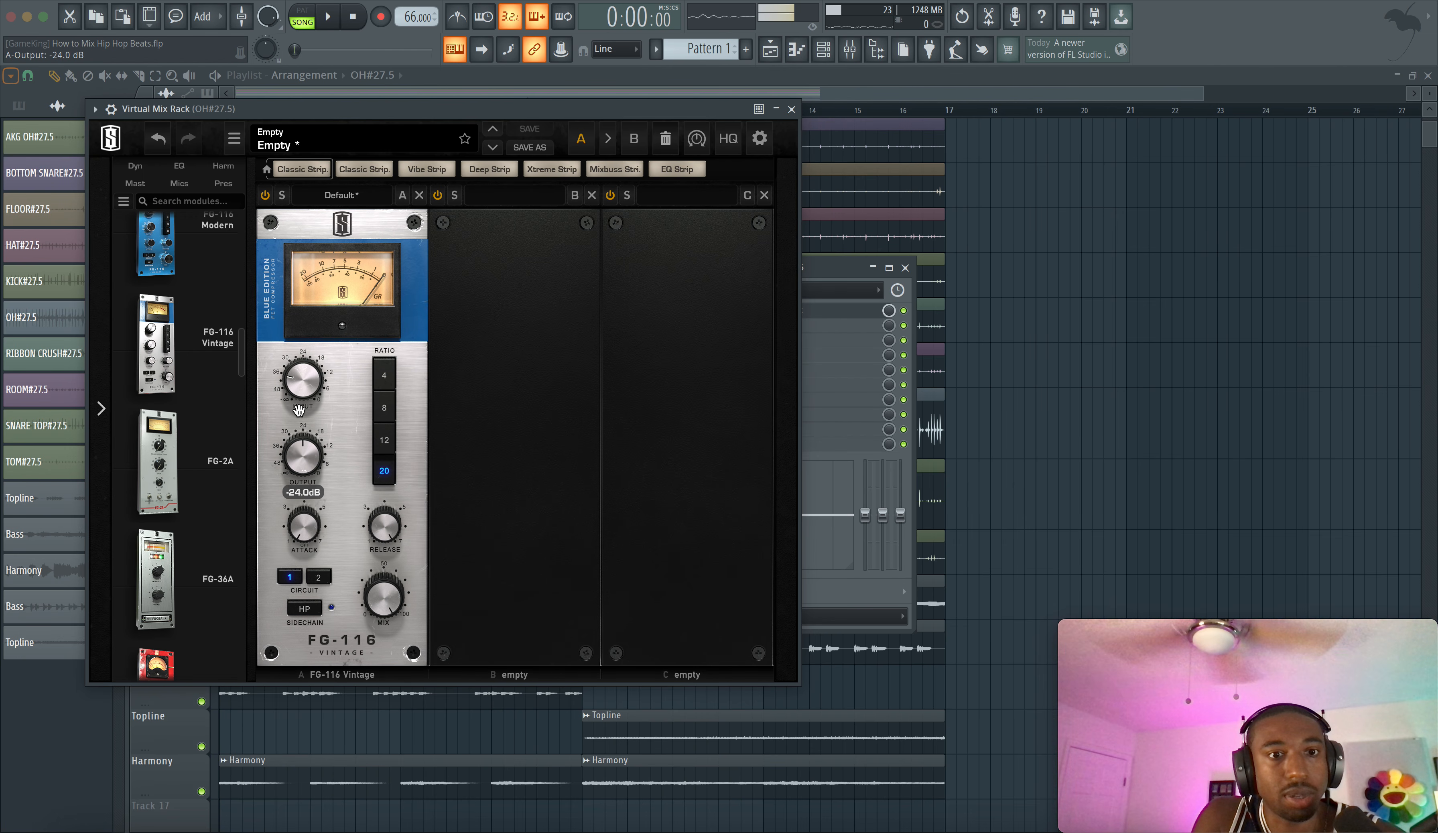
key("space")
left_click_drag(298, 410, 312, 361)
key("space")
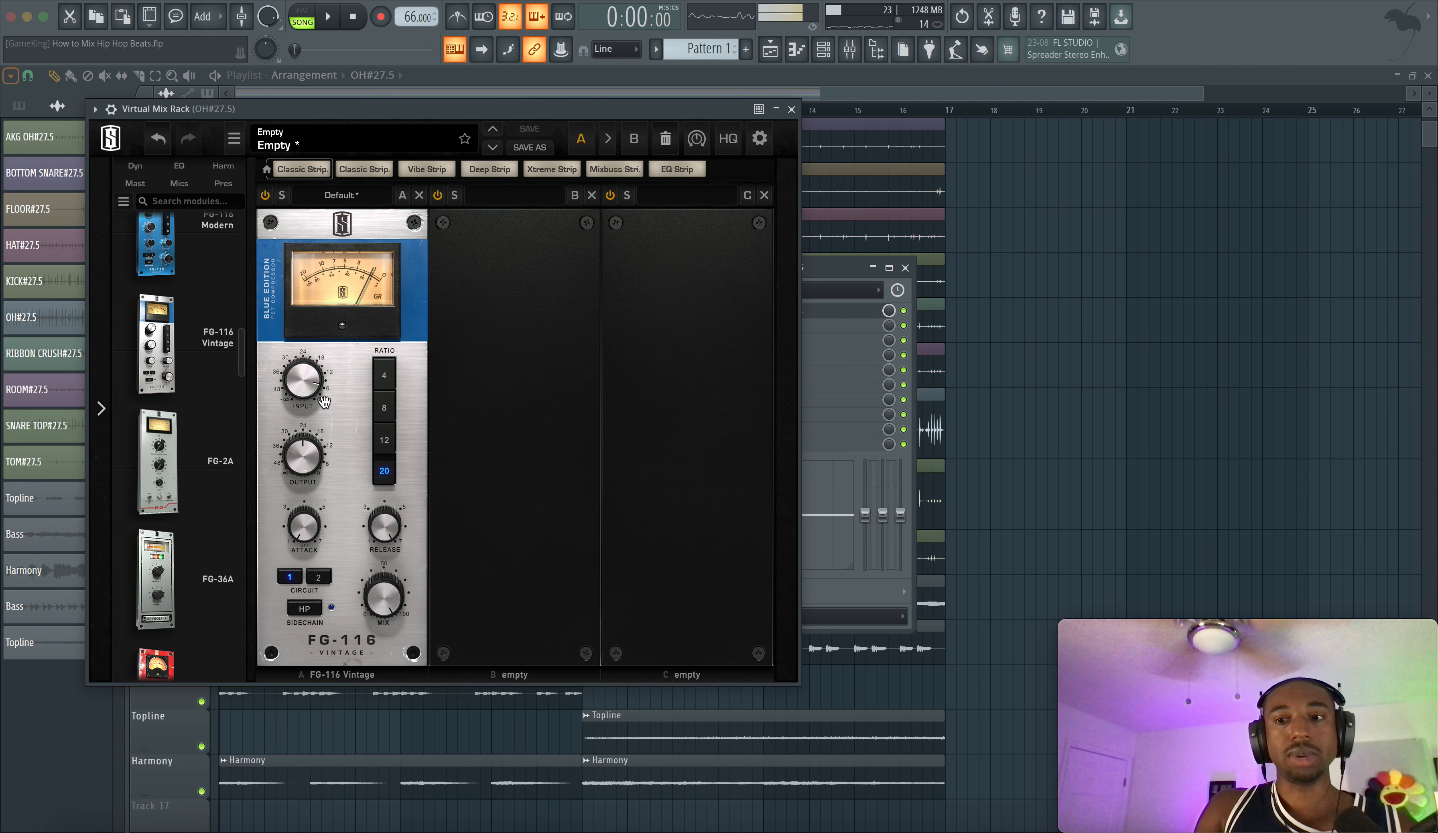
left_click_drag(306, 386, 306, 382)
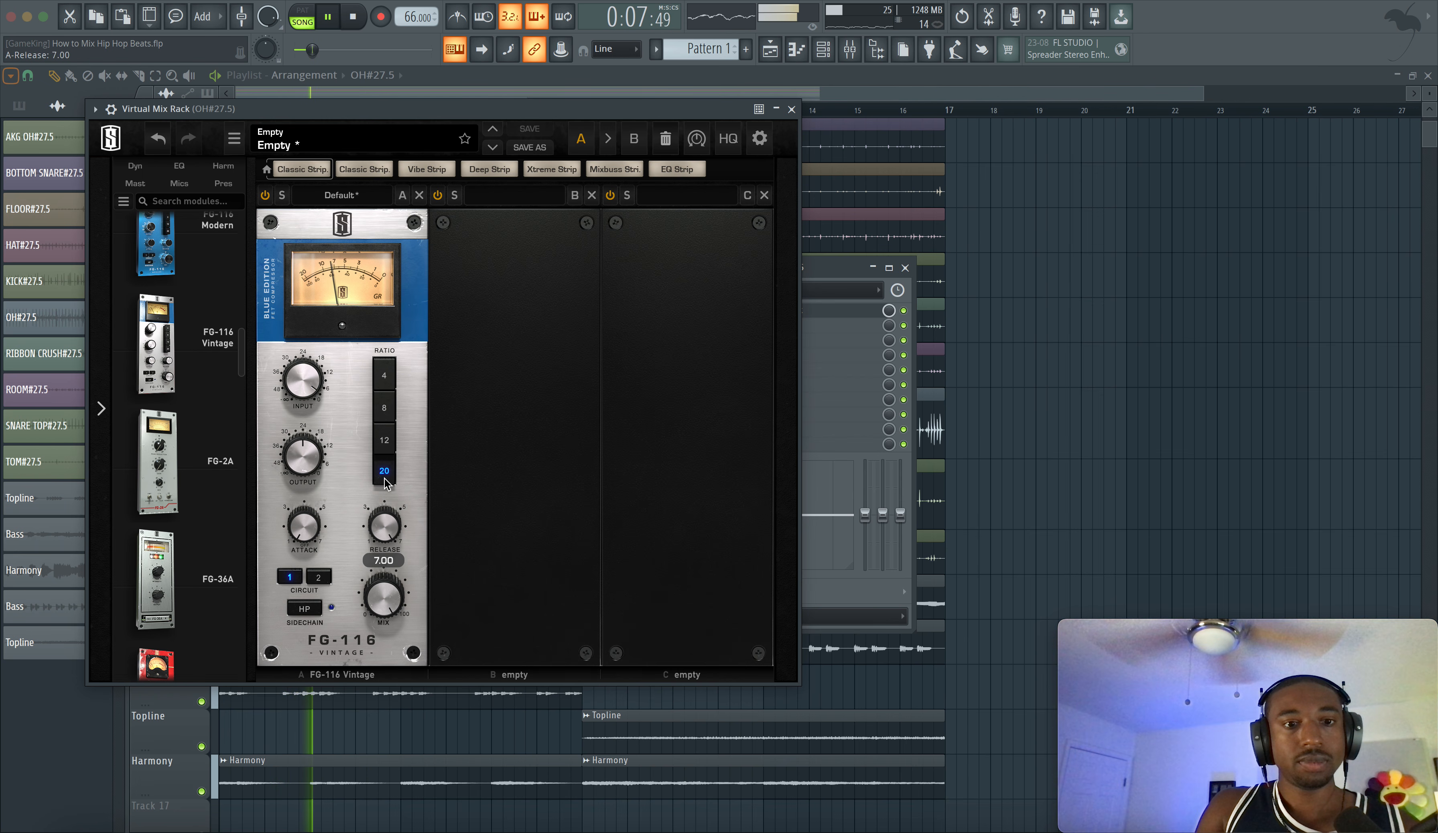
Try the FG-116 Vintage at ratio 12, settle on ratio 8, and switch it to circuit 2 during playback.
key("space")
left_click_drag(320, 463, 364, 407)
key("space")
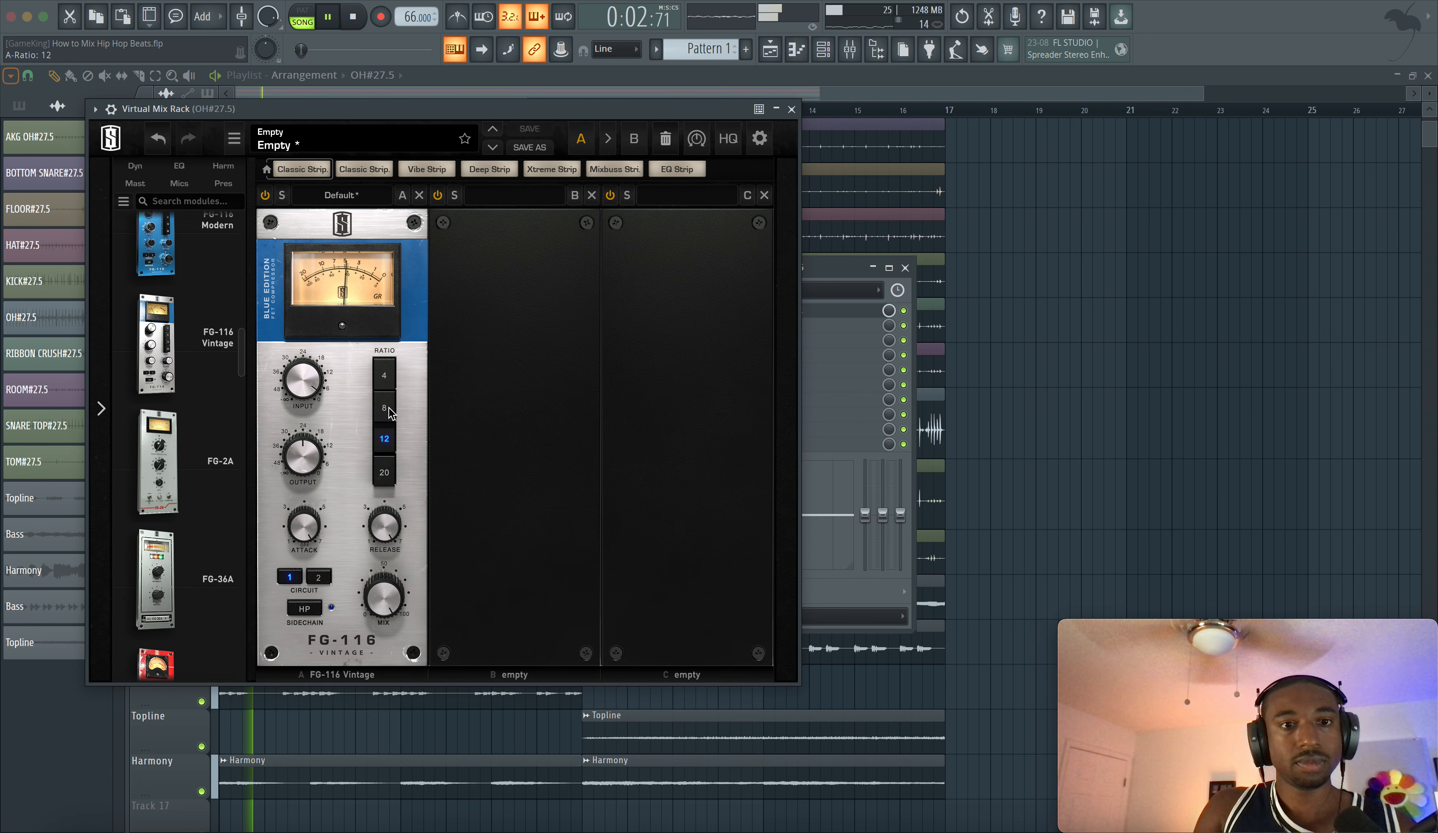
left_click(384, 407)
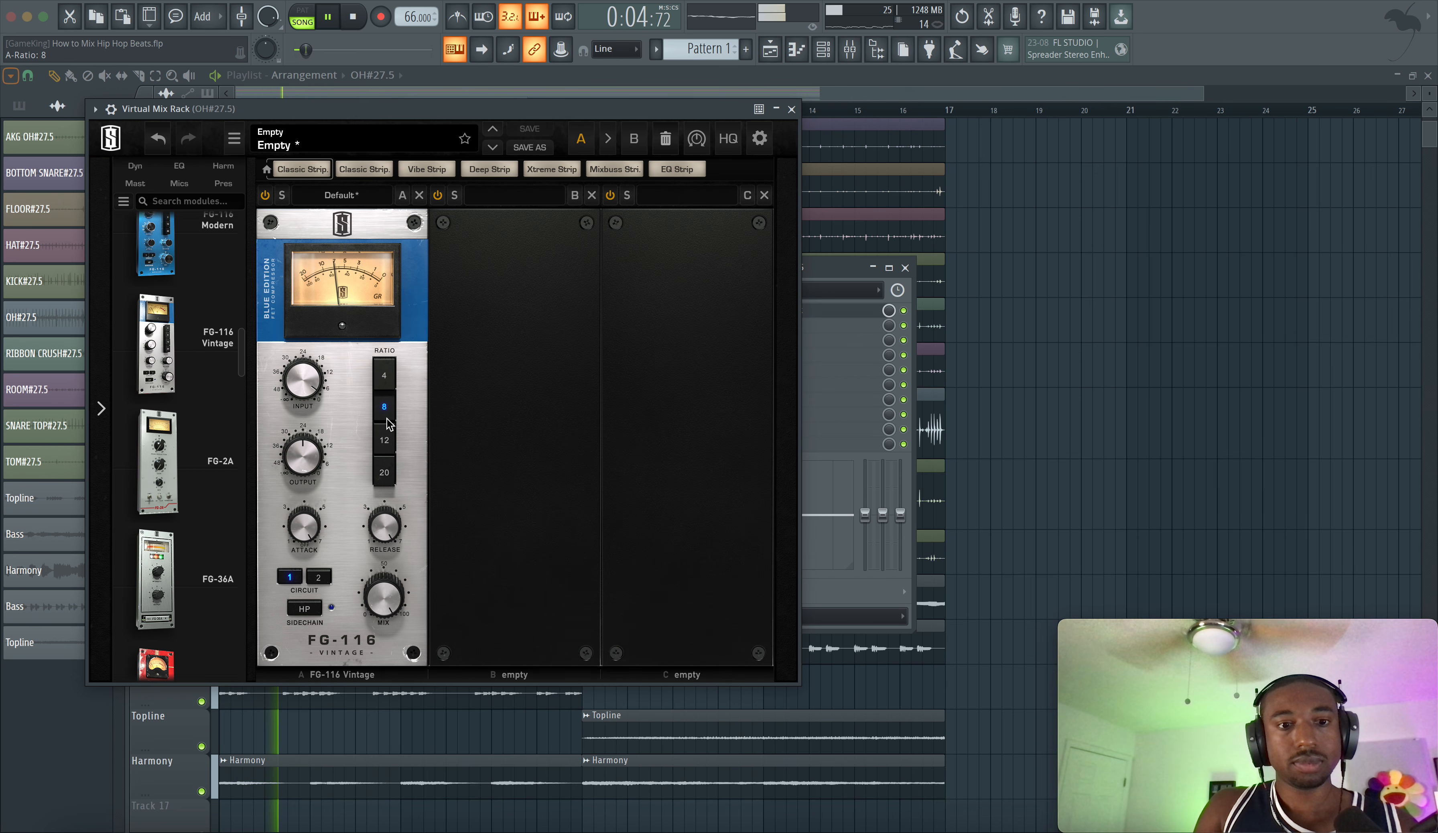
left_click(315, 583)
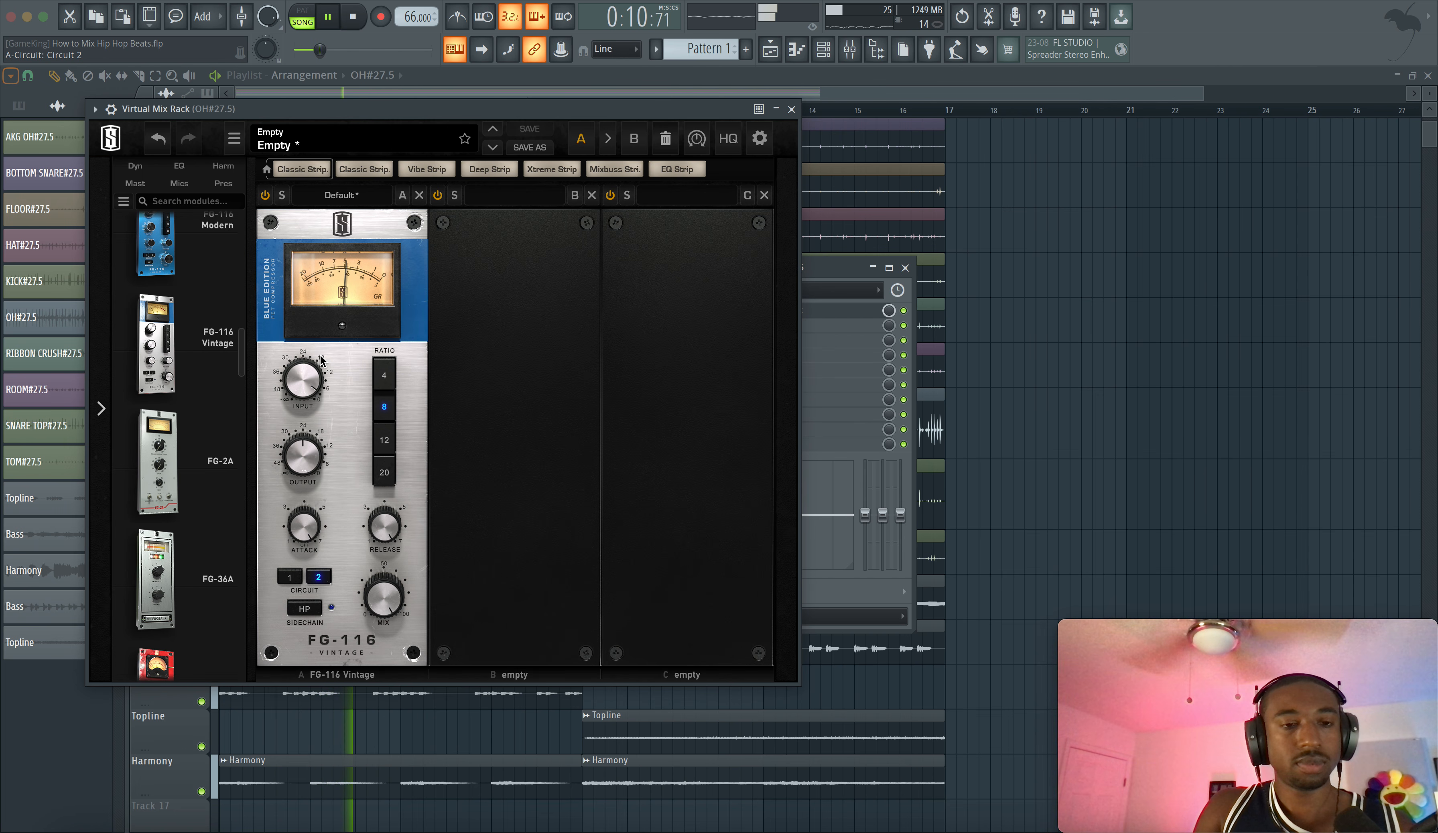
key("space")
Add the CS-Lift module to the rack after the FG-116 Vintage compressor.
scroll(204, 423, "down", 10)
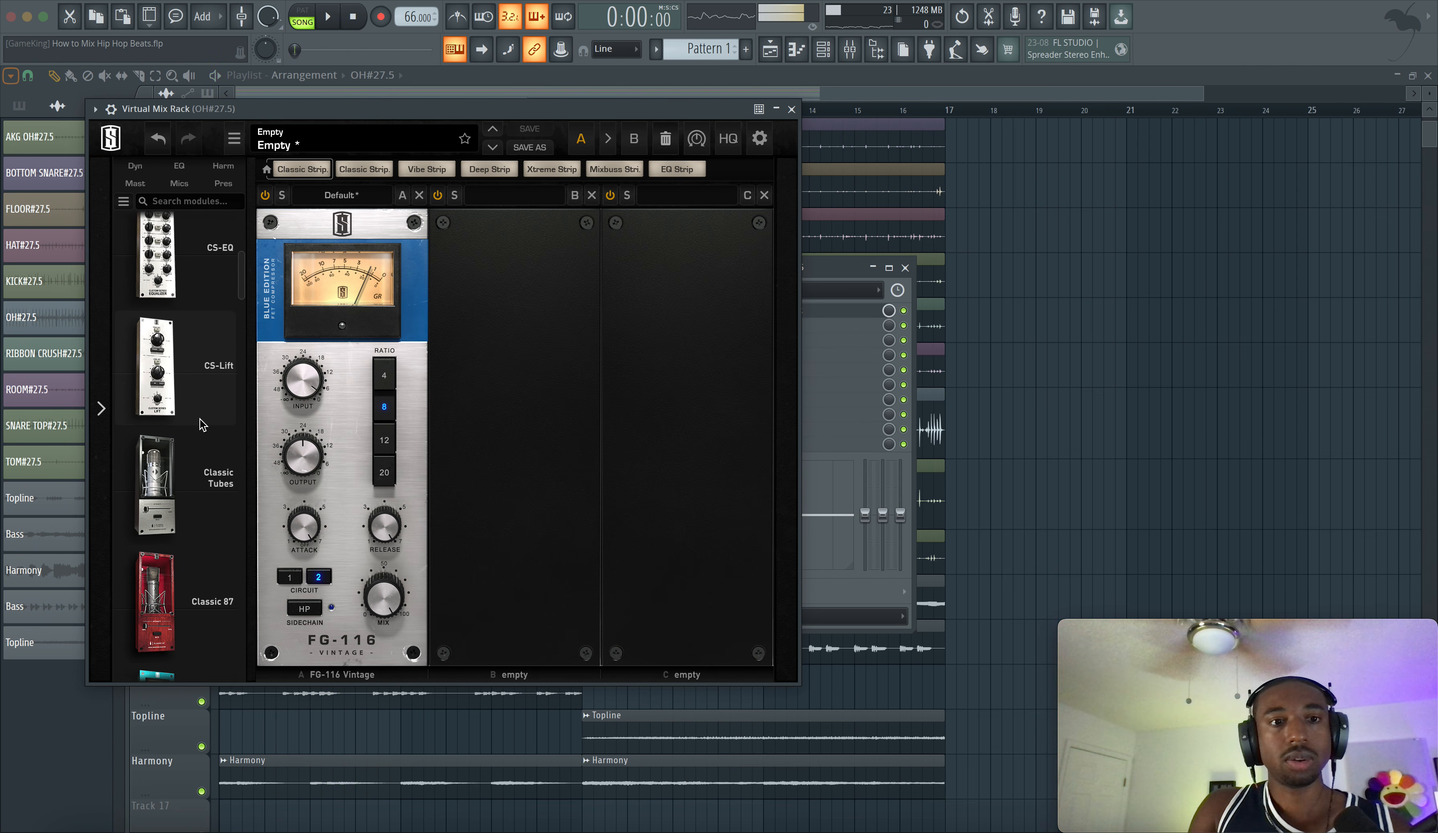
scroll(201, 419, "up", 3)
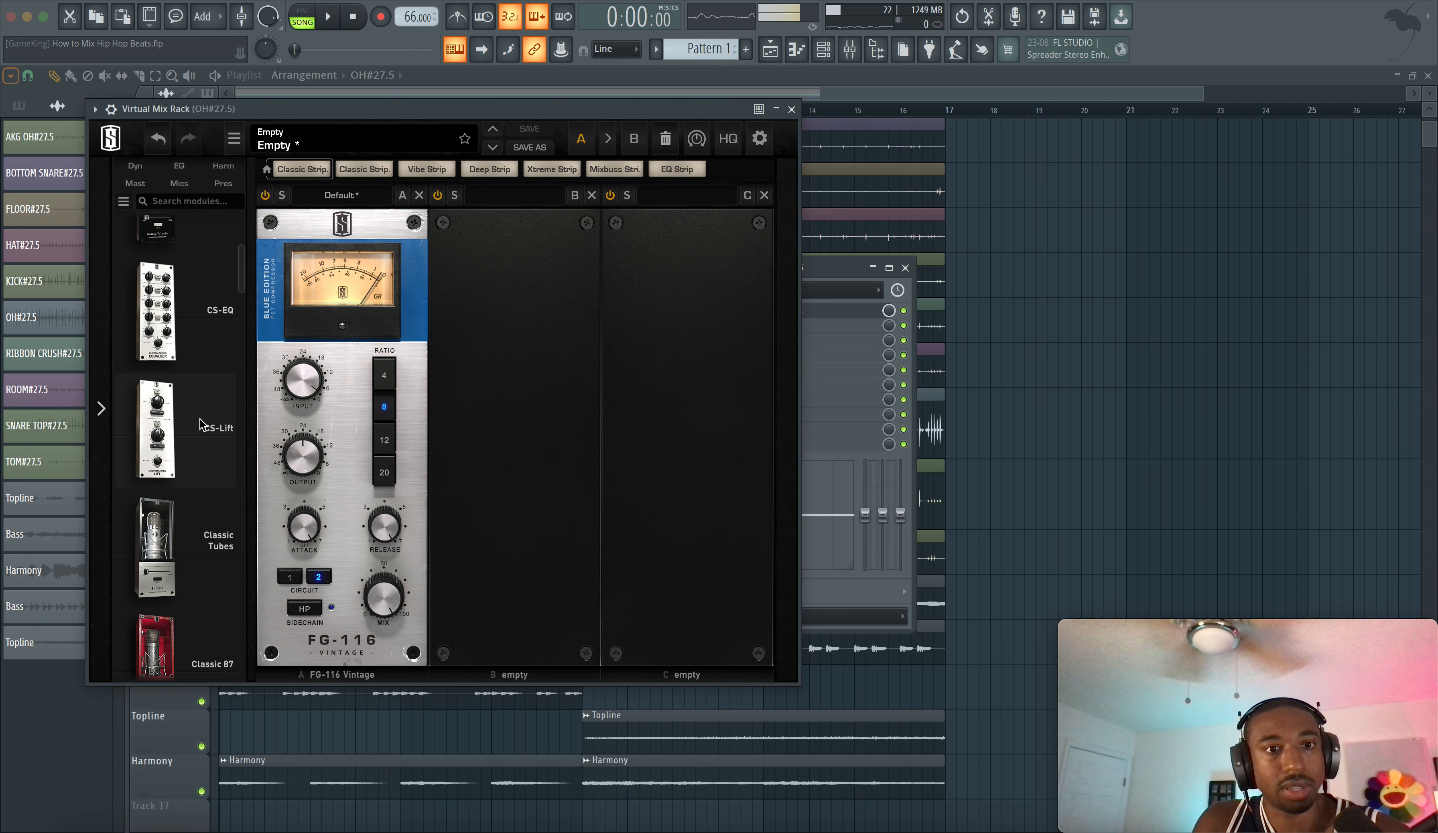
scroll(176, 426, "up", 3)
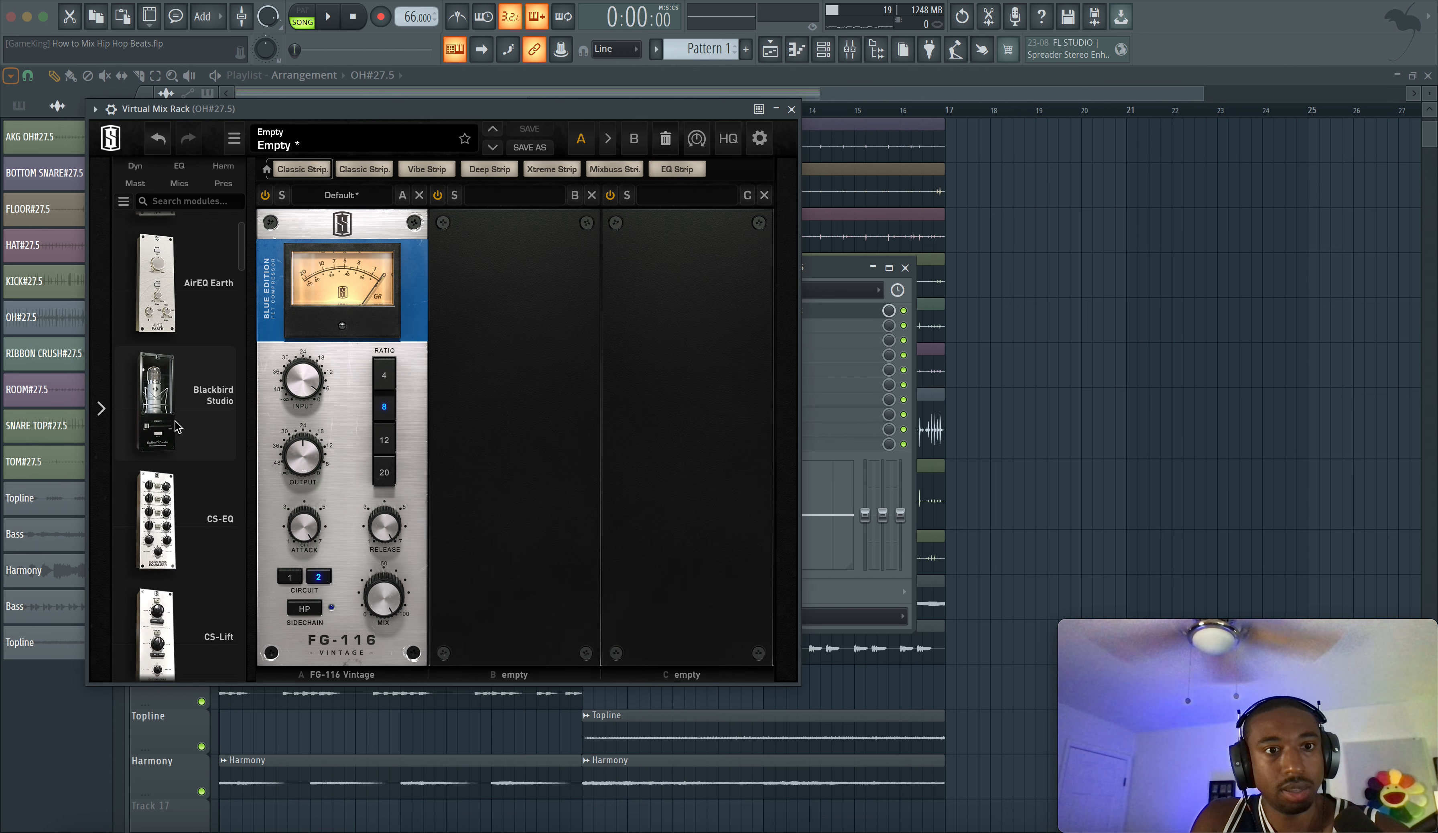
scroll(175, 427, "down", 1)
left_click_drag(189, 496, 575, 466)
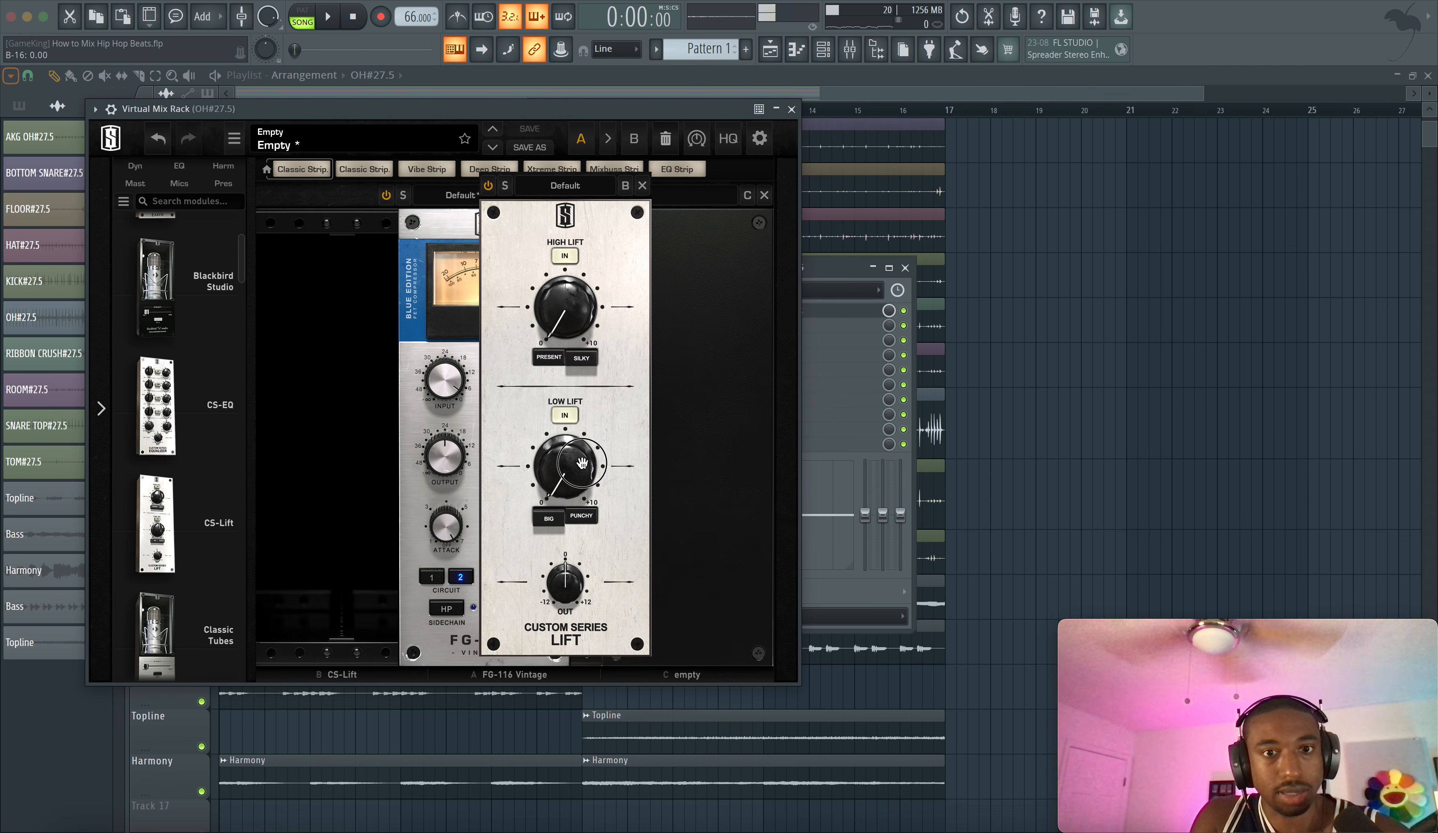
Leave the CS-Lift's High Lift at 0.00 and set its Low Lift to 7.33 while auditioning the mix.
key("space")
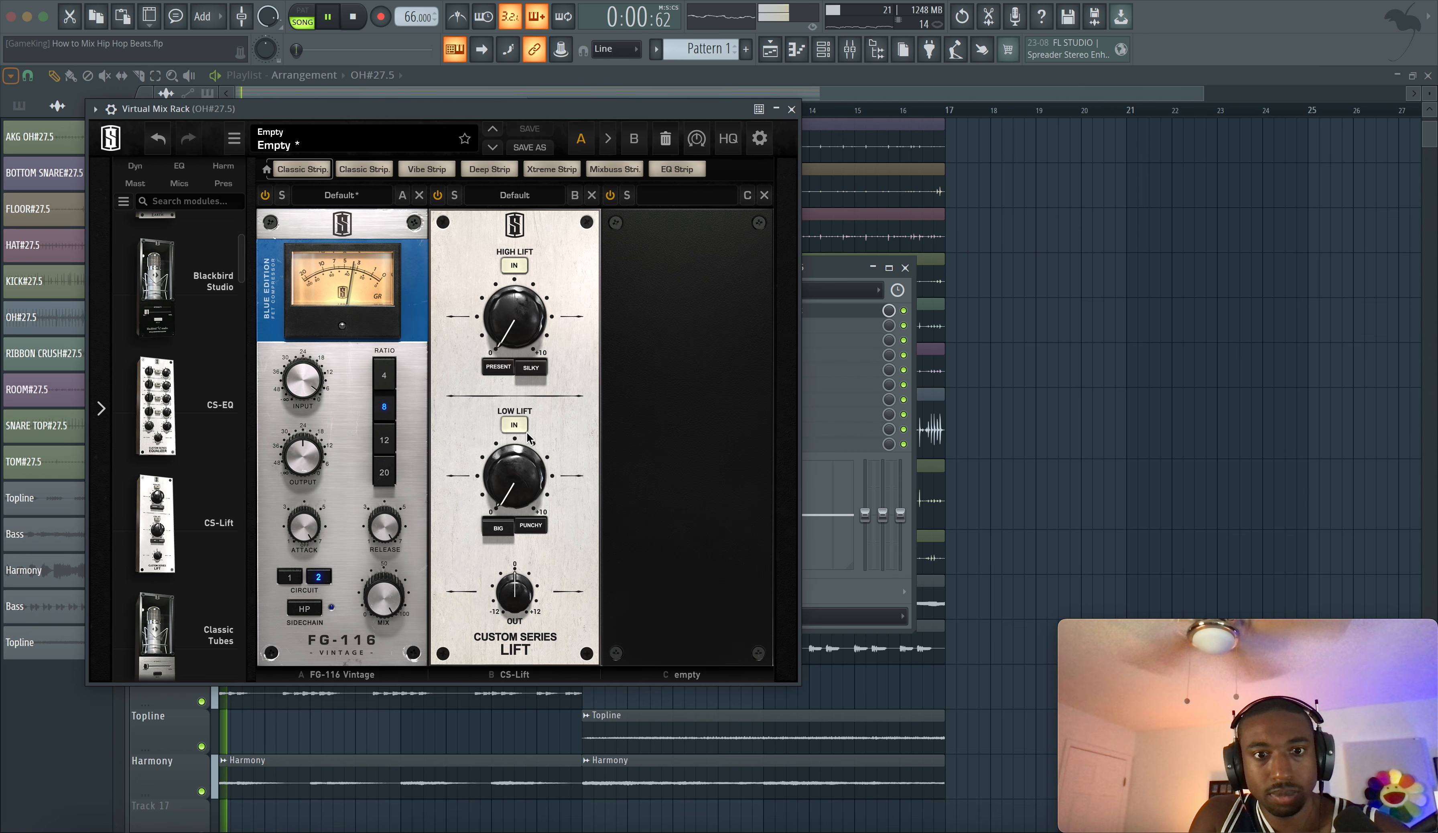
left_click_drag(527, 345, 486, 395)
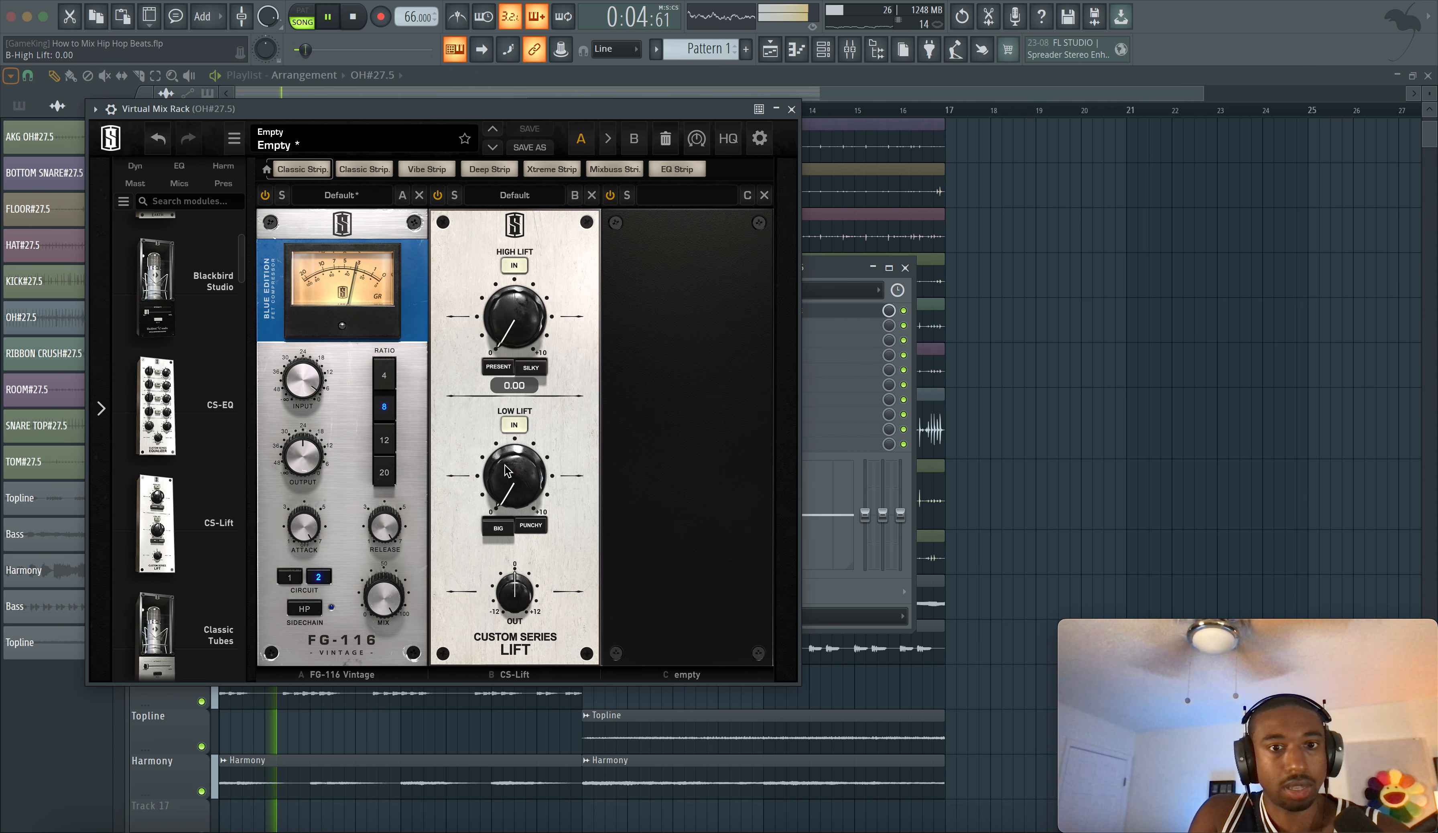
left_click_drag(506, 470, 532, 366)
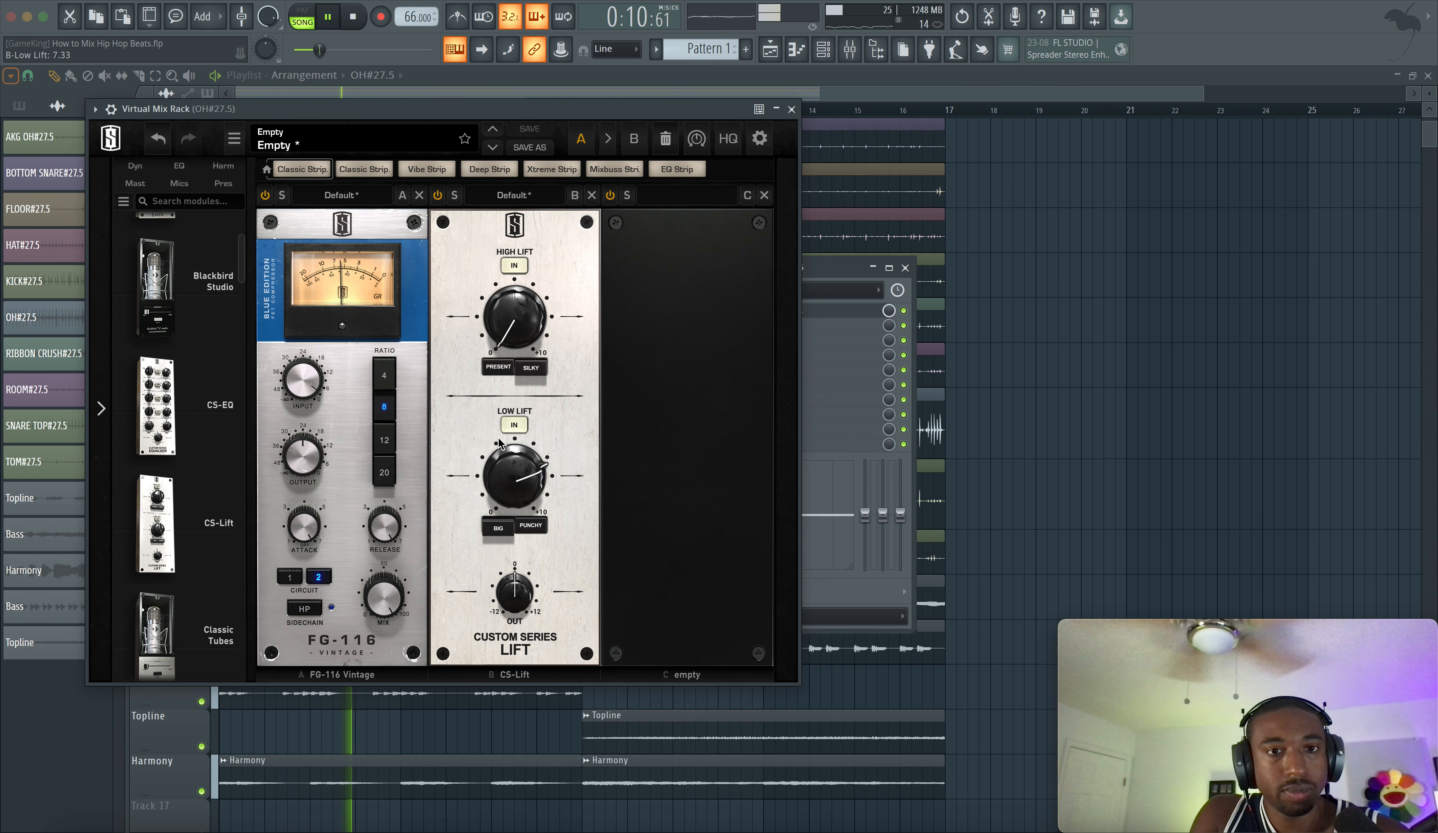
key("space")
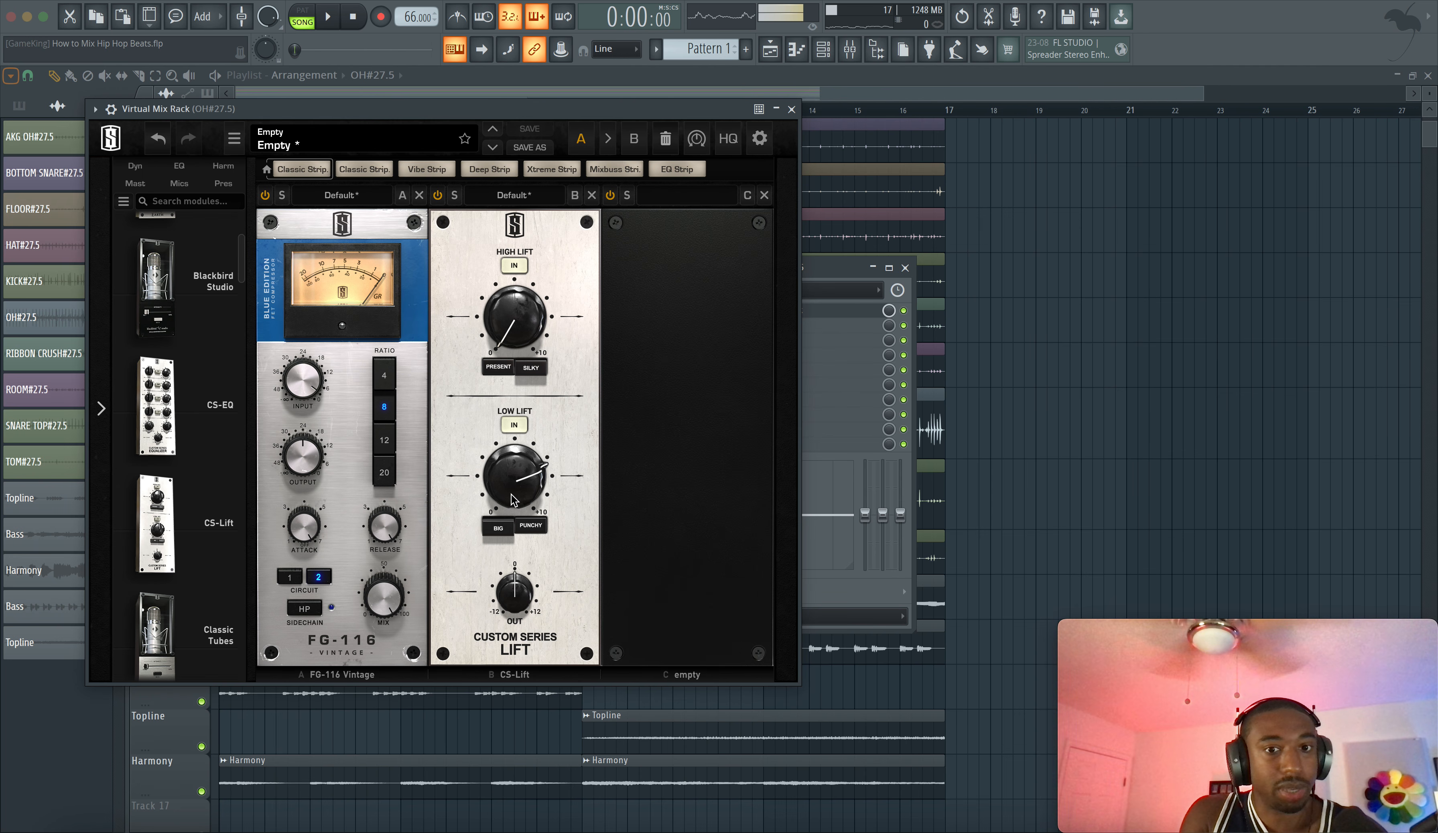
key("space")
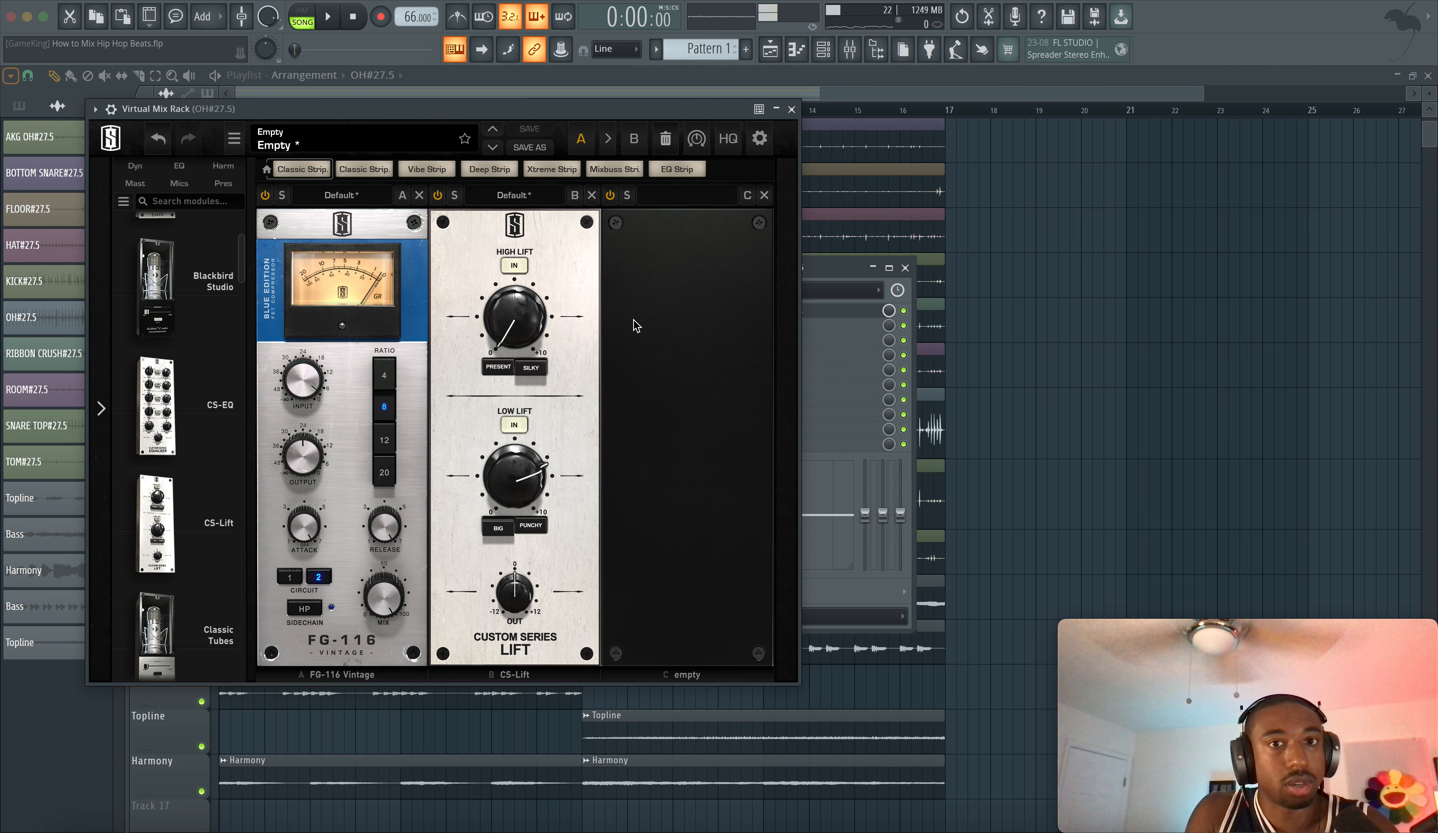
Play the mix, close the Virtual Mix Rack window, and bring the mixer back over the playlist.
key("space")
left_click(792, 109)
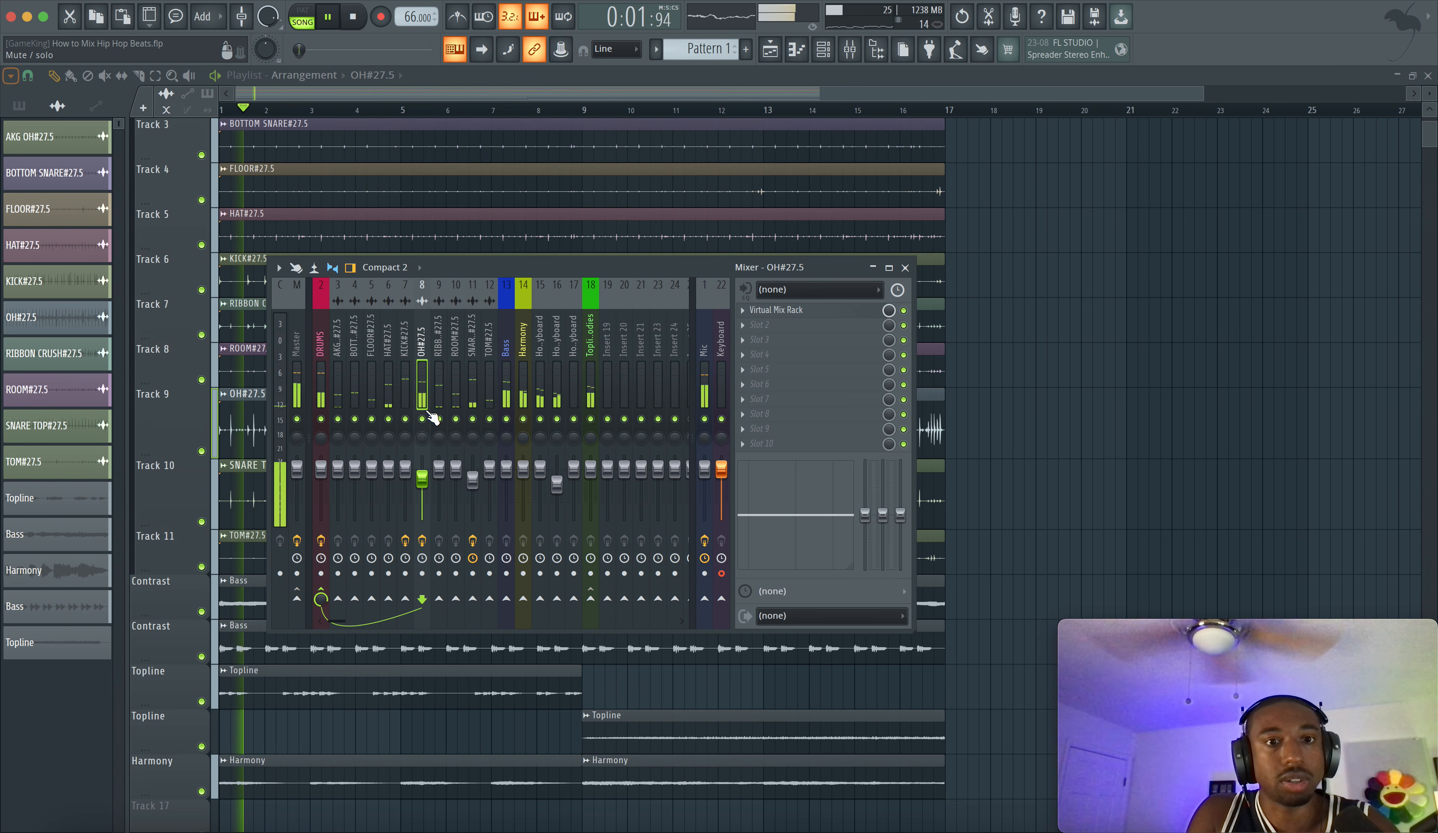
left_click(1080, 387)
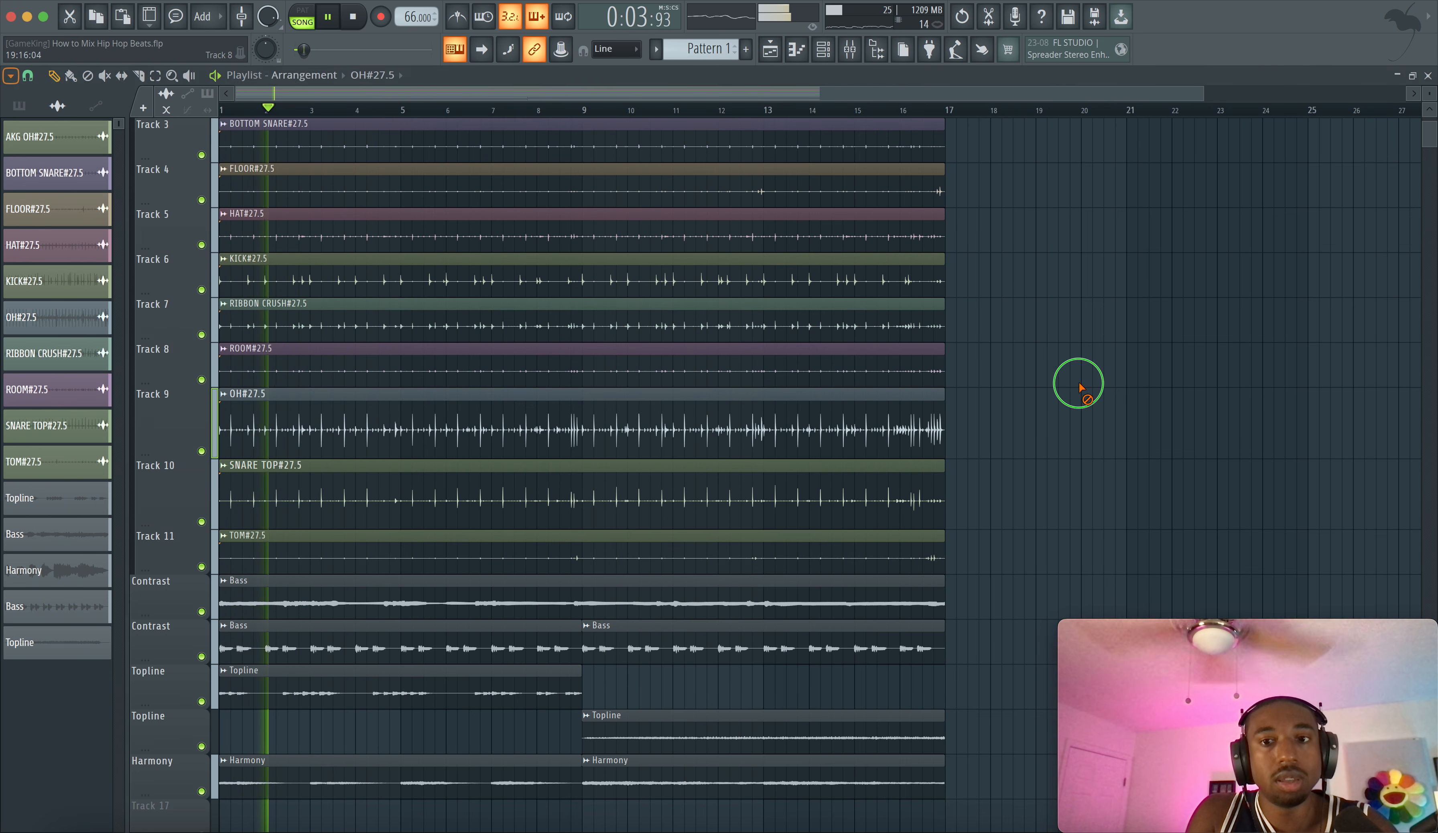
left_click(849, 49)
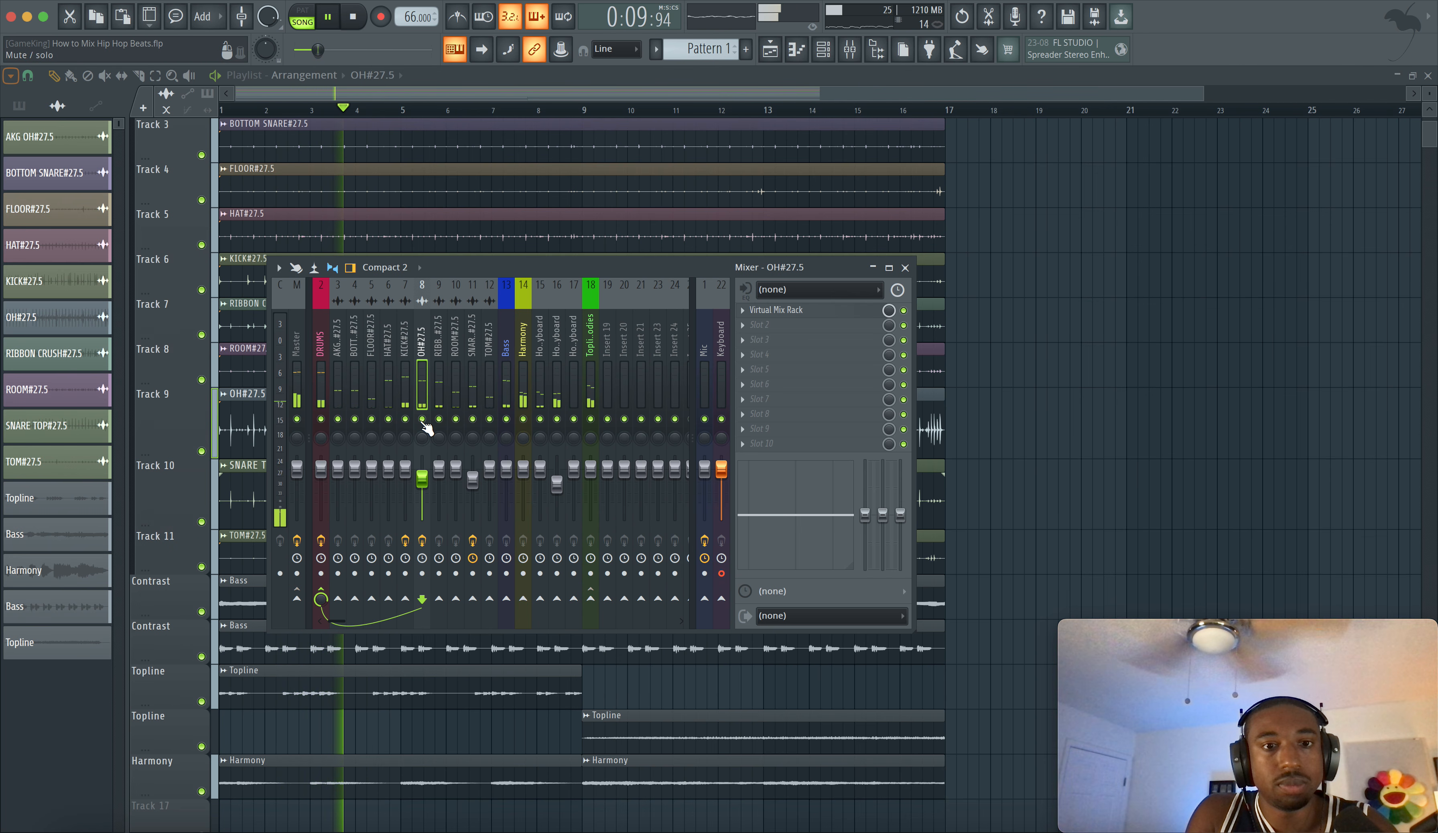
Solo the OH track, and unmute the Mic track and drum tracks 3 to 11 to hear them together.
right_click(422, 420)
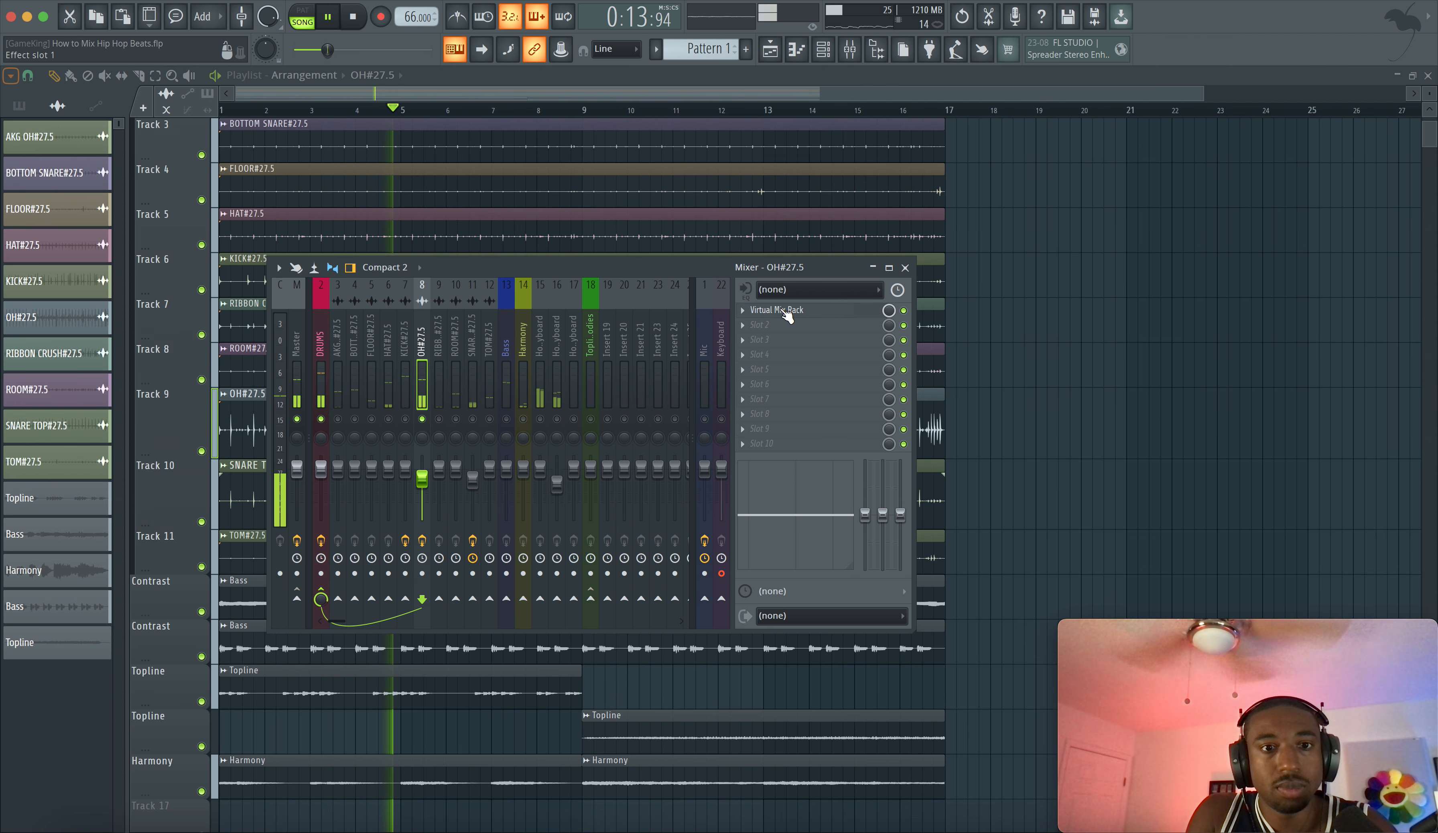
left_click(704, 420)
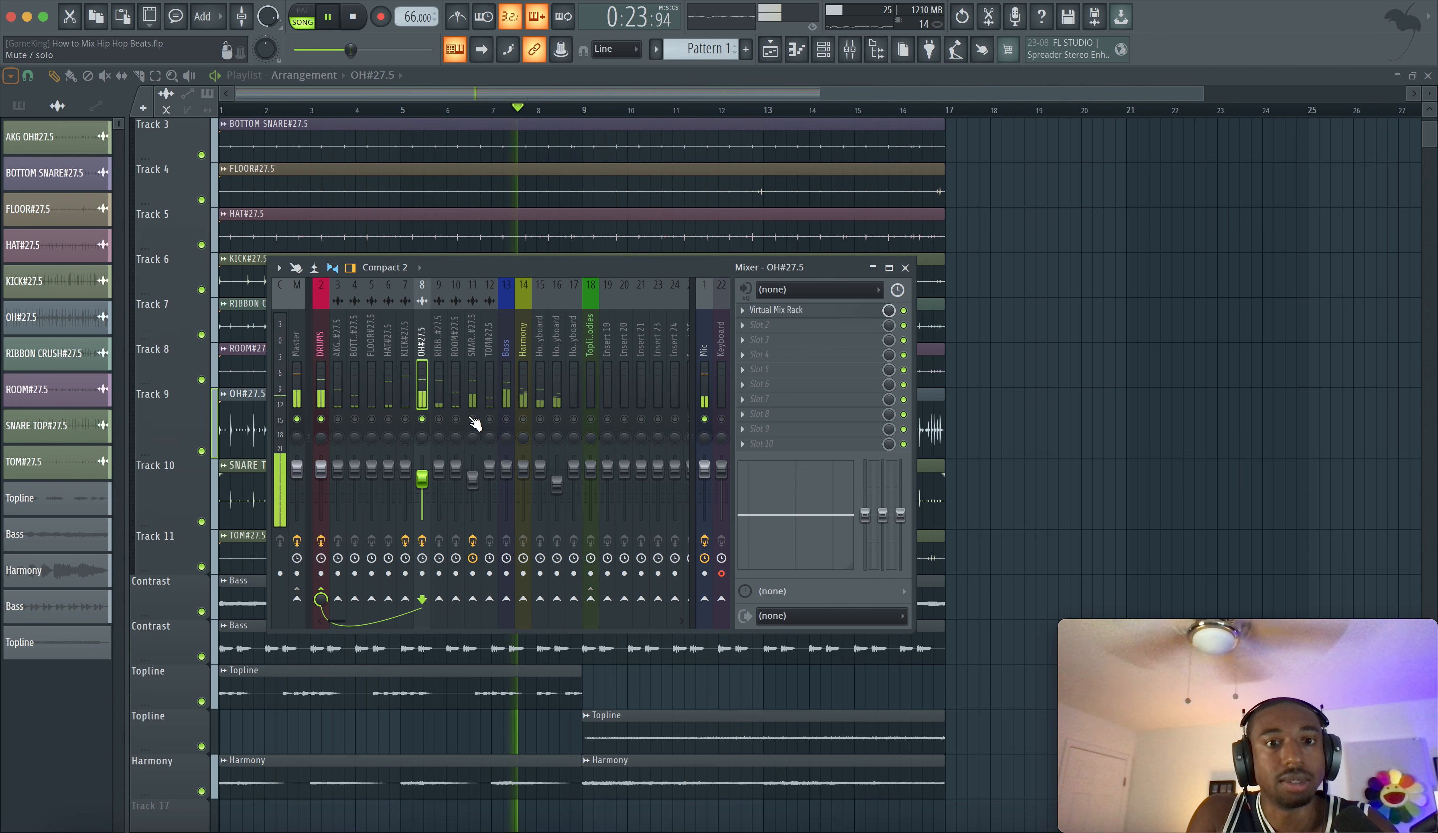
left_click_drag(473, 419, 347, 427)
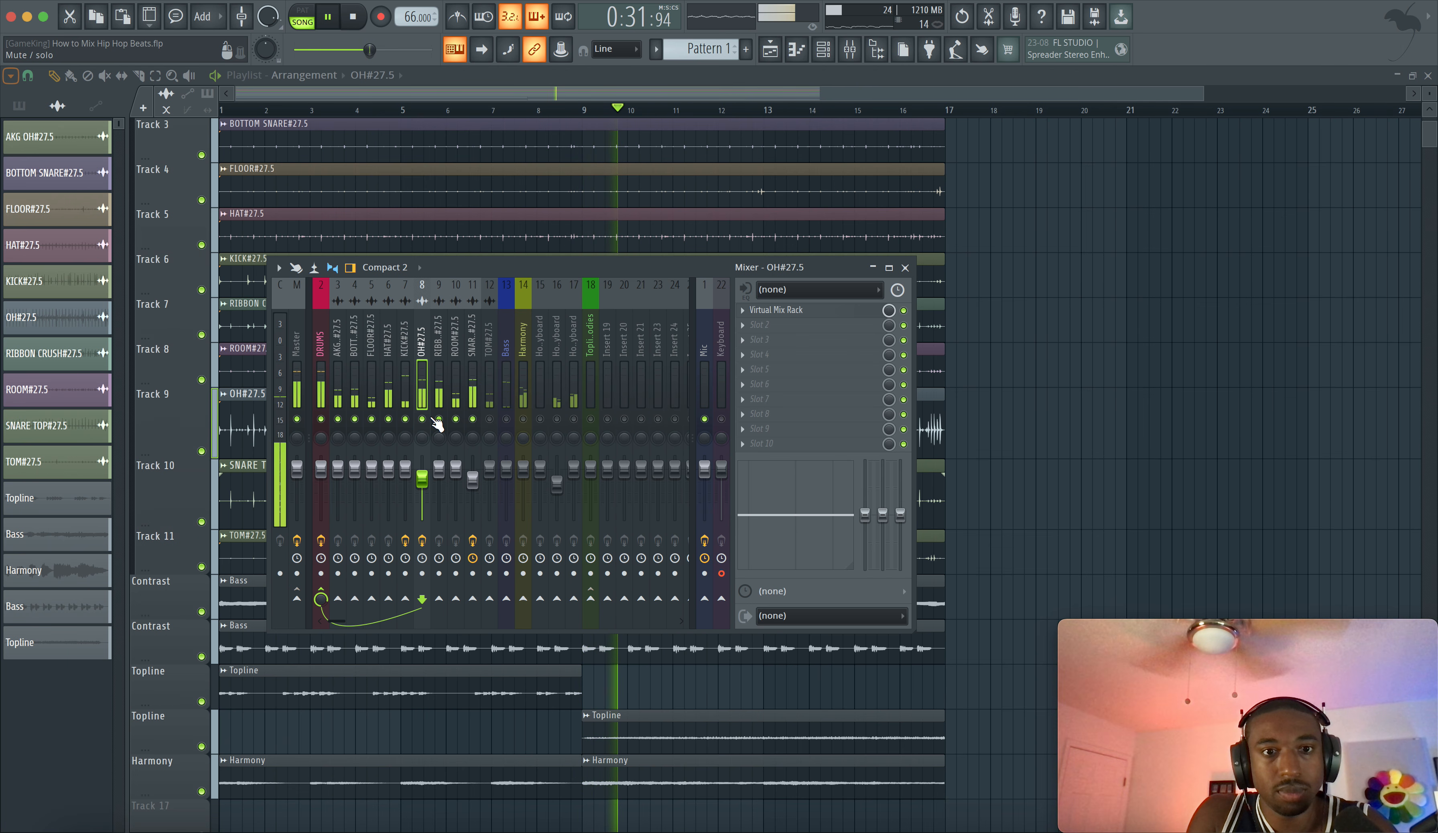
Lower the OH track's level slightly, select the Bass track, and switch the Mic track back on.
scroll(422, 477, "down", 5)
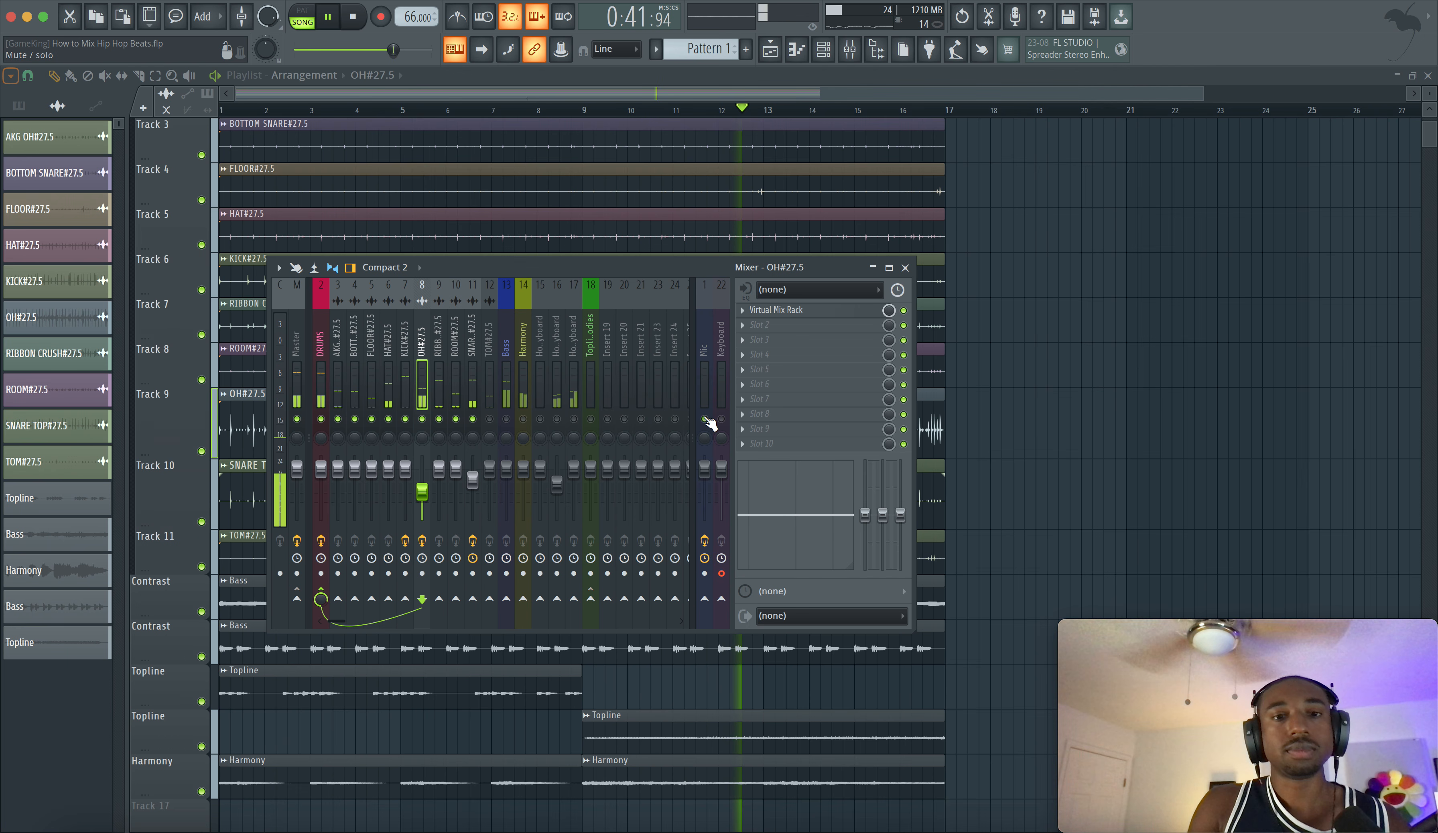
left_click(507, 399)
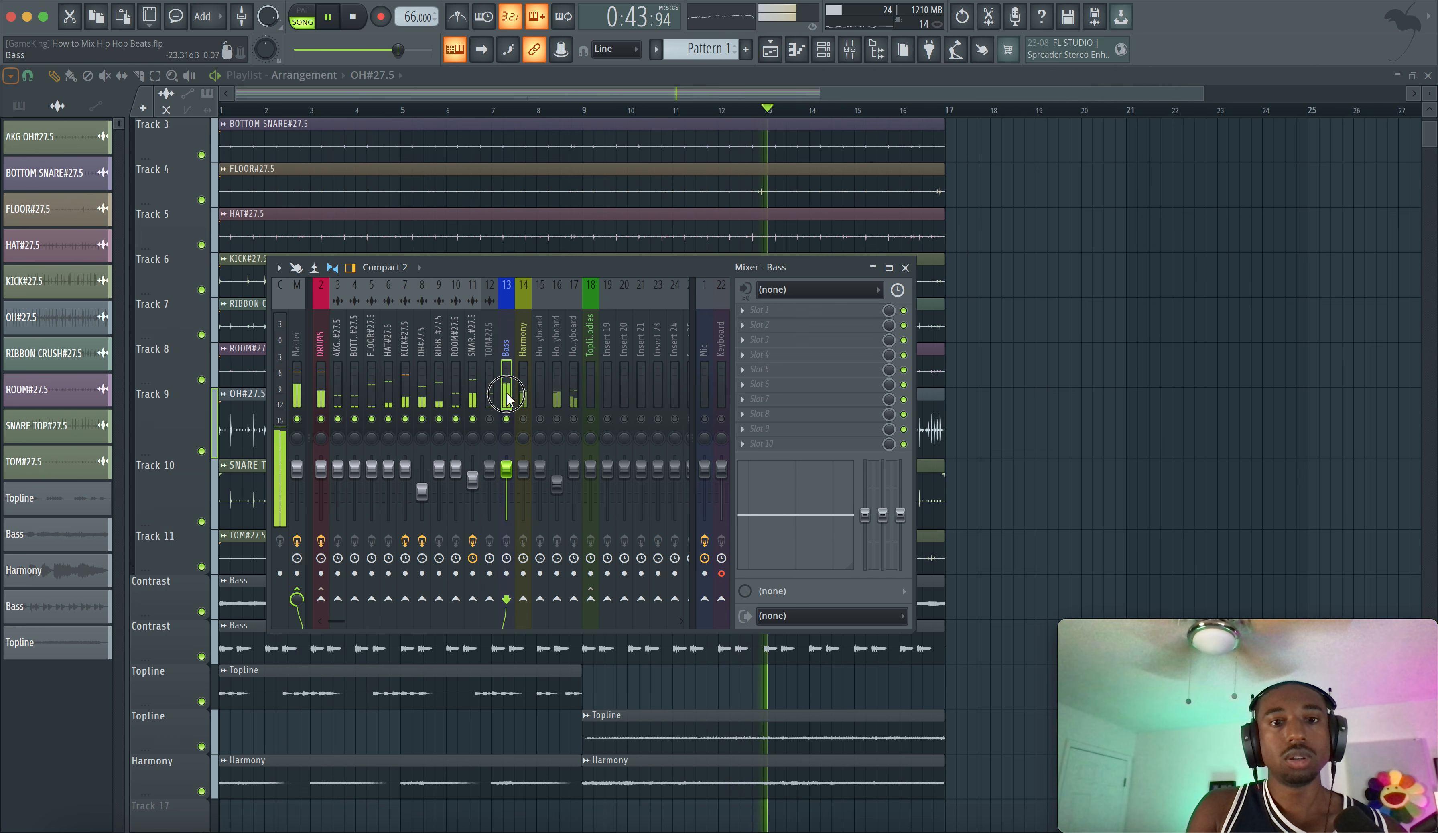
left_click(705, 420)
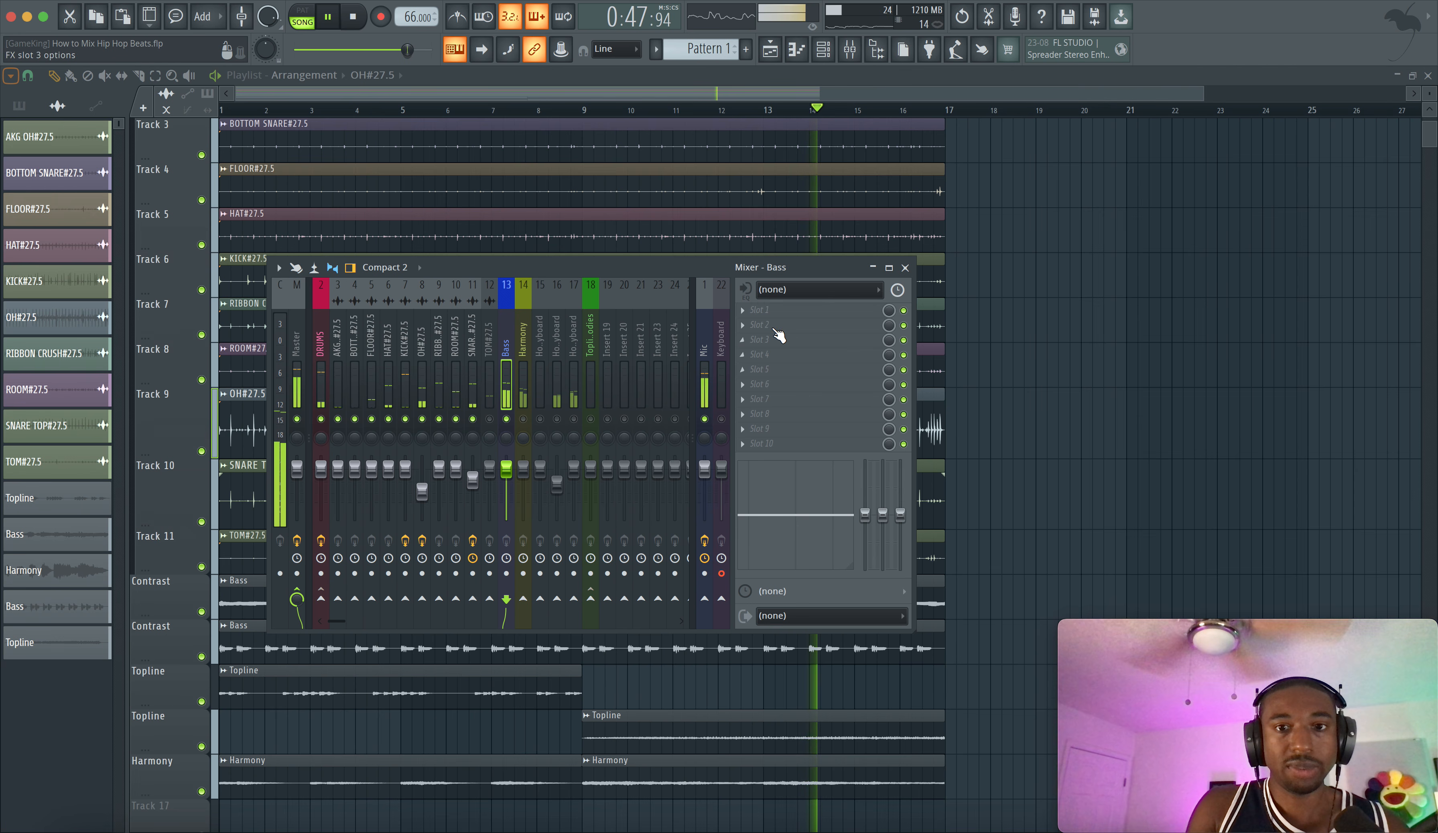
Load Spectre into the first effect slot of the Bass track, stop playback, and reposition the plugin window.
left_click(769, 311)
scroll(722, 321, "down", 6)
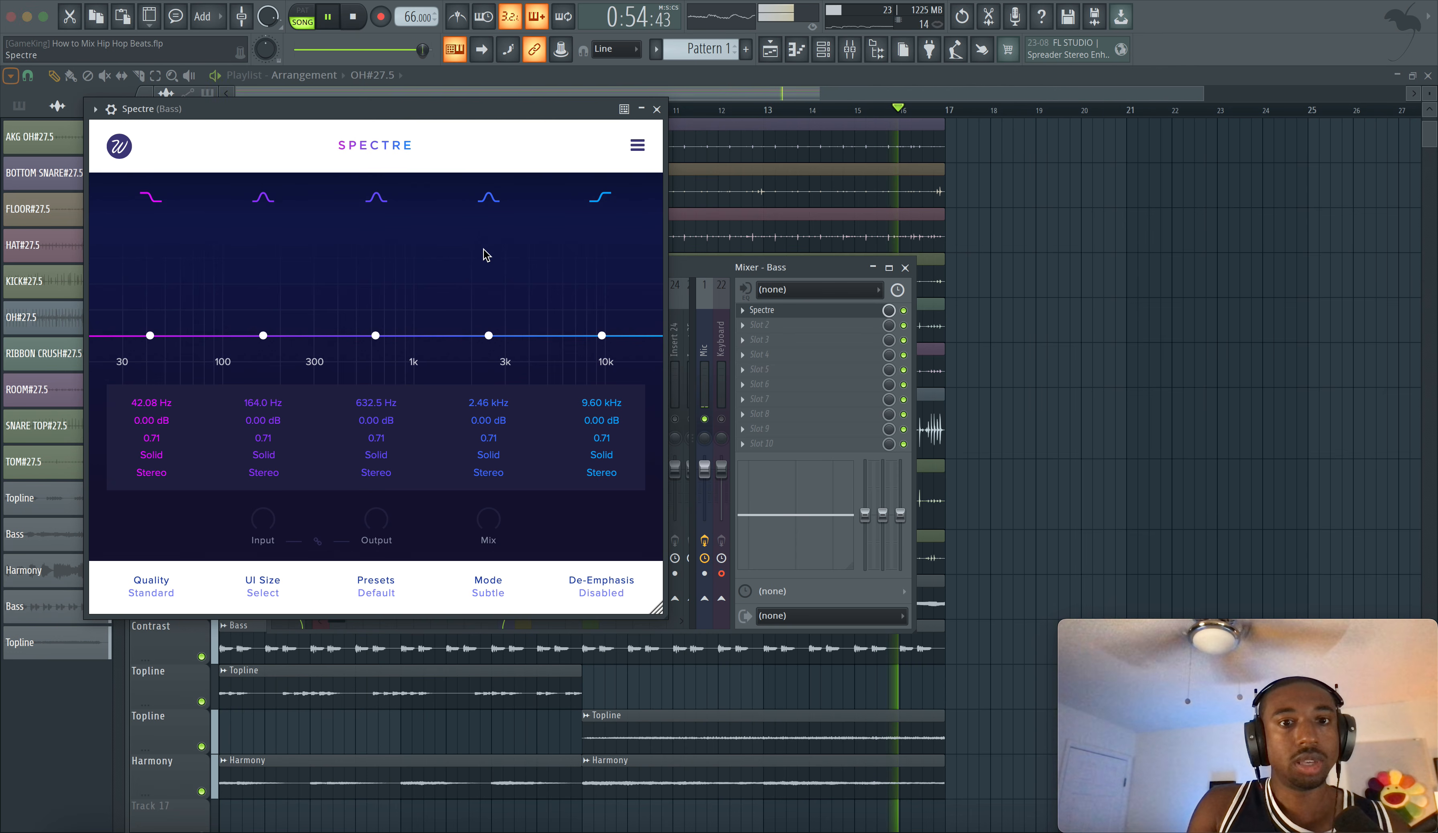
key("space")
left_click_drag(325, 114, 406, 191)
Boost Spectre's second band by about 3 dB with a Q of 1.82, keep it on Solid, and set its frequency to 75 Hz.
left_click_drag(345, 410, 297, 384)
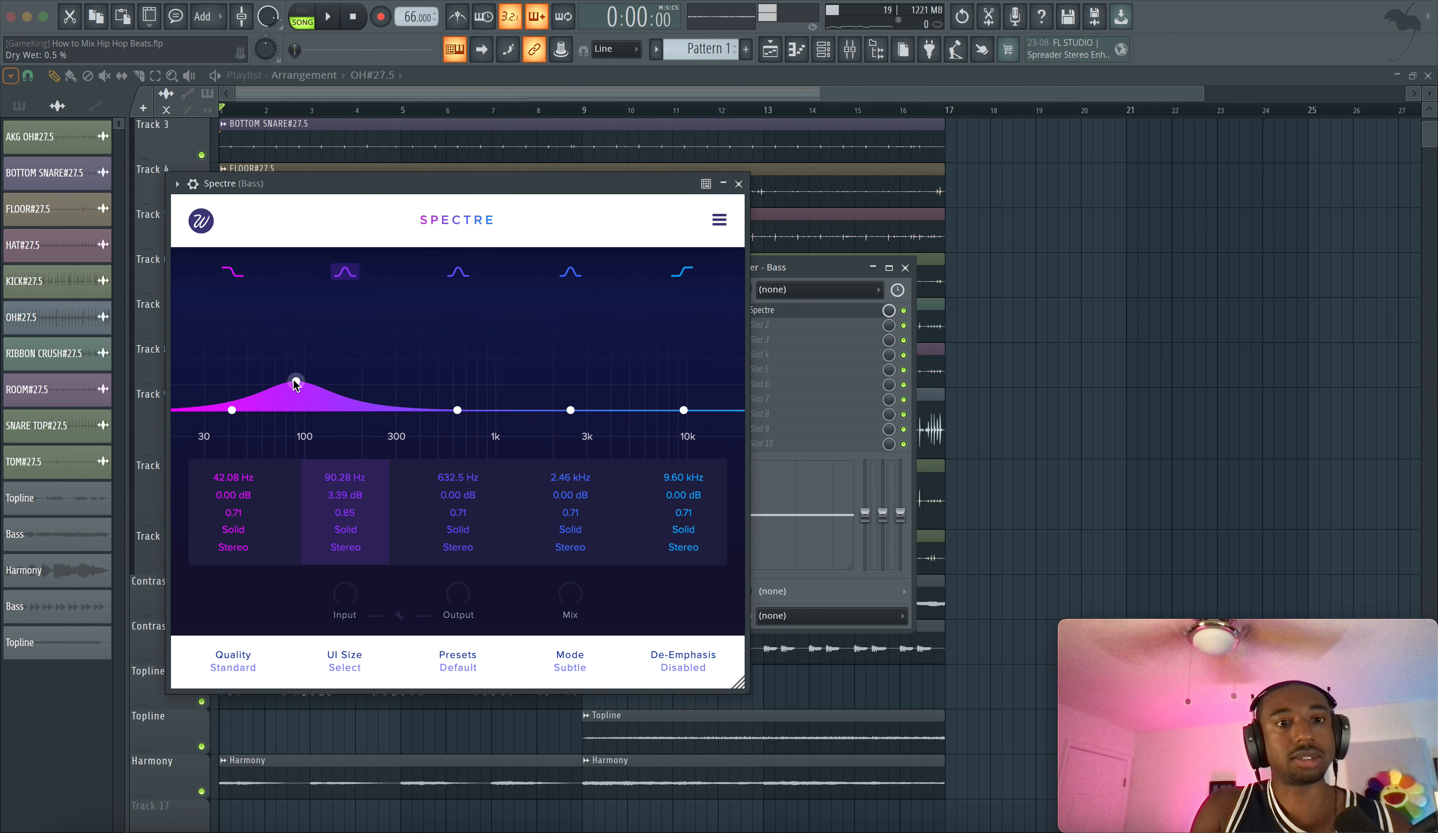
left_click(345, 532)
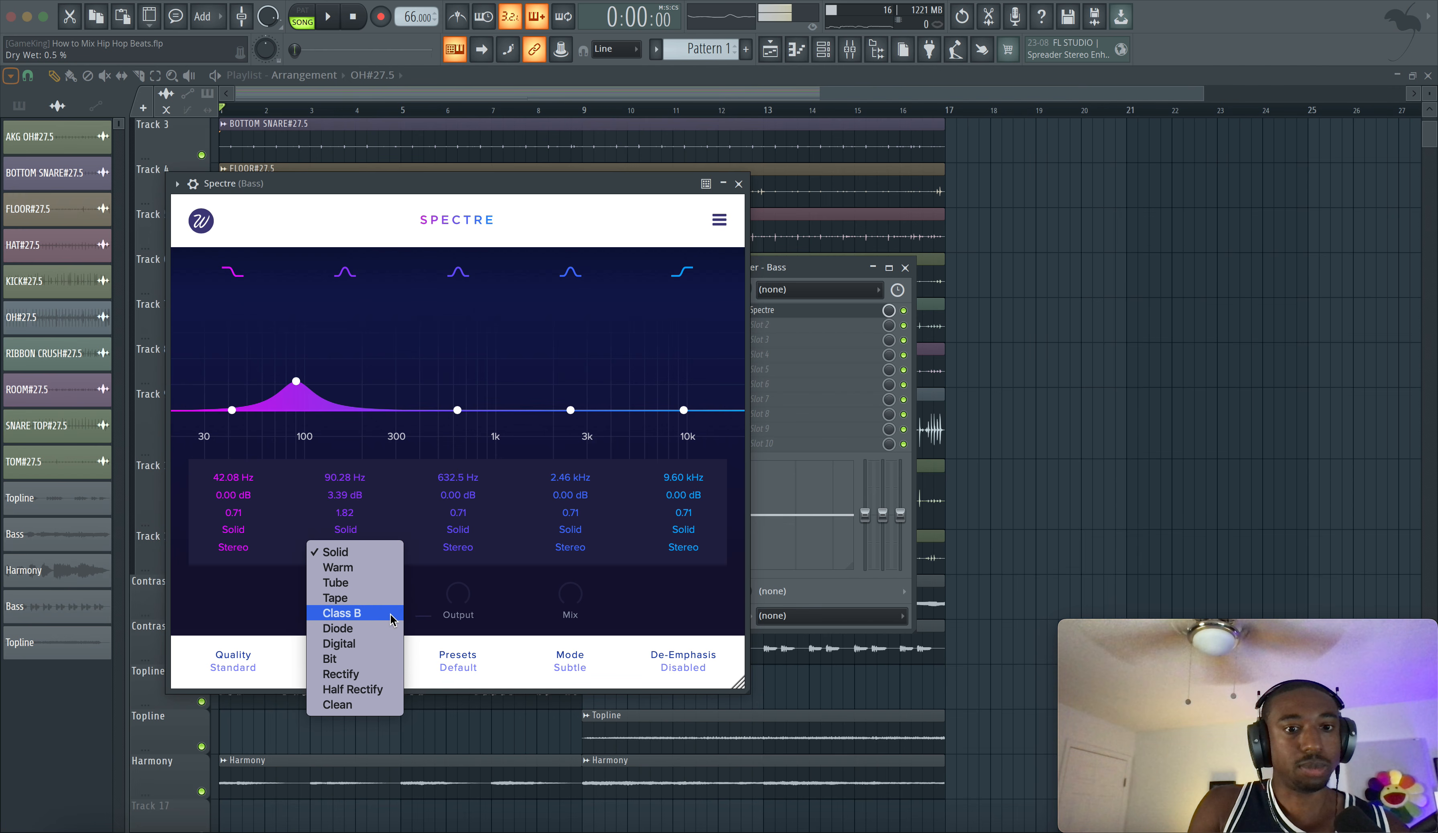
left_click(632, 607)
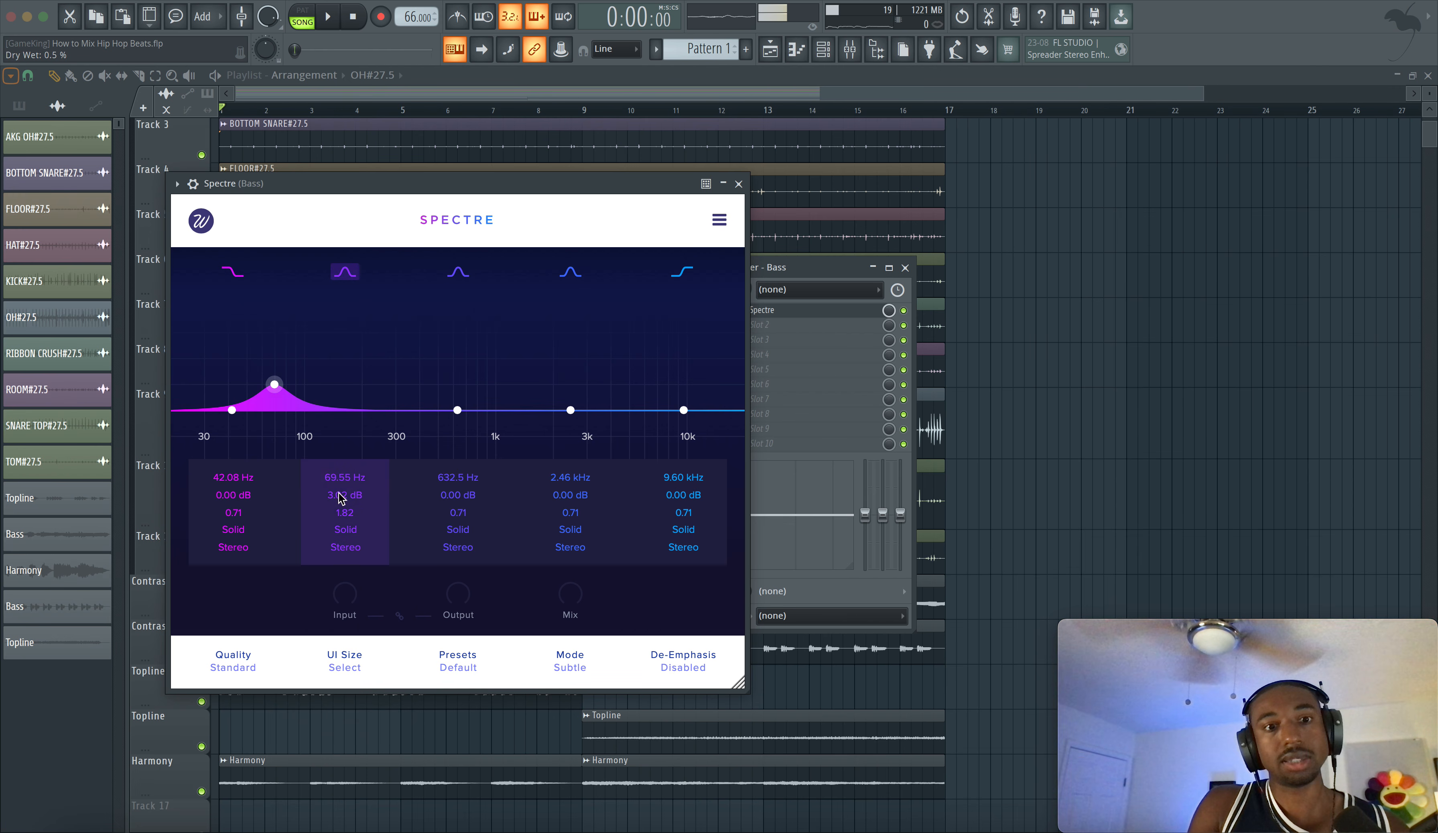
double_click(338, 476)
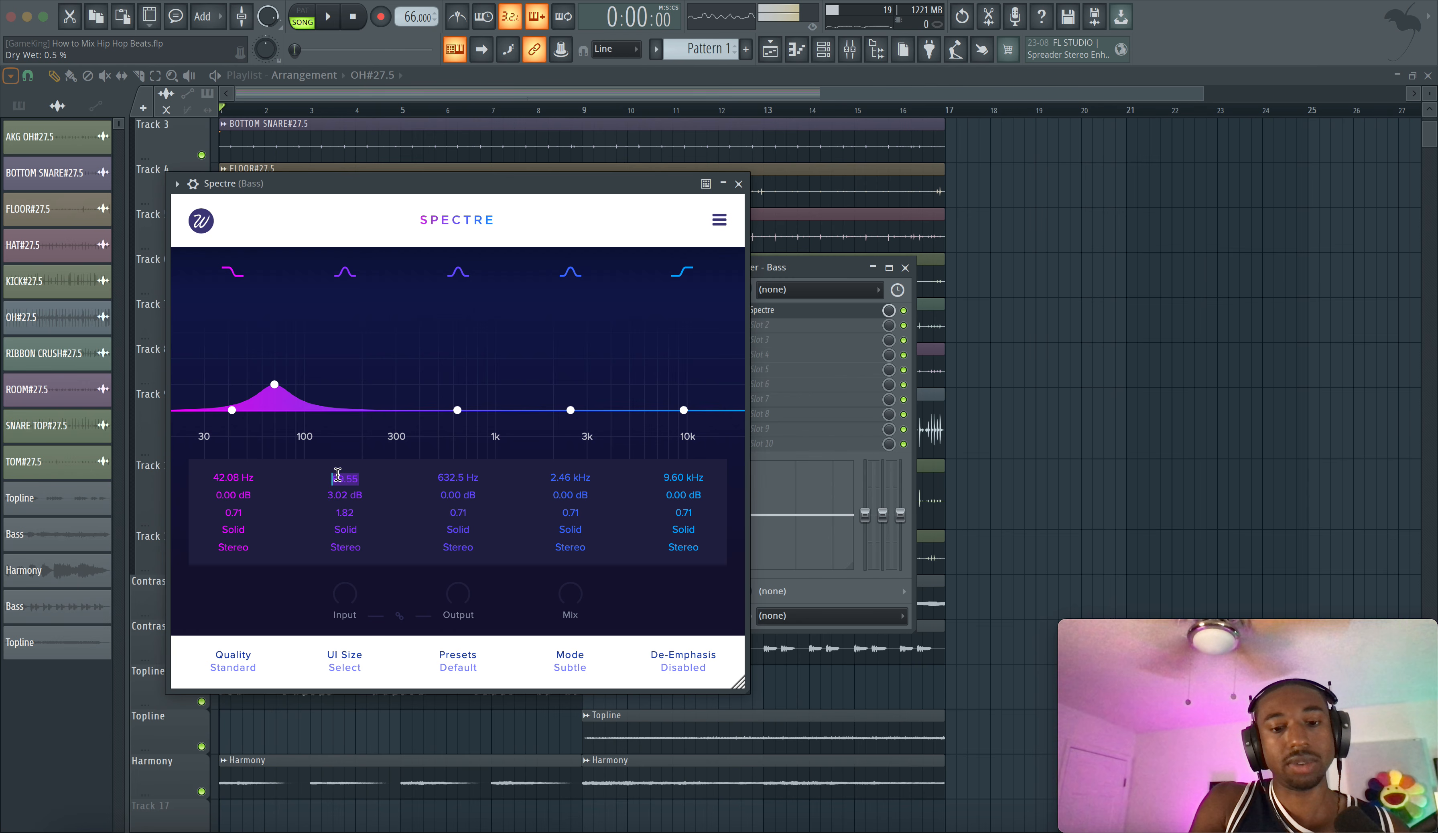
key("space")
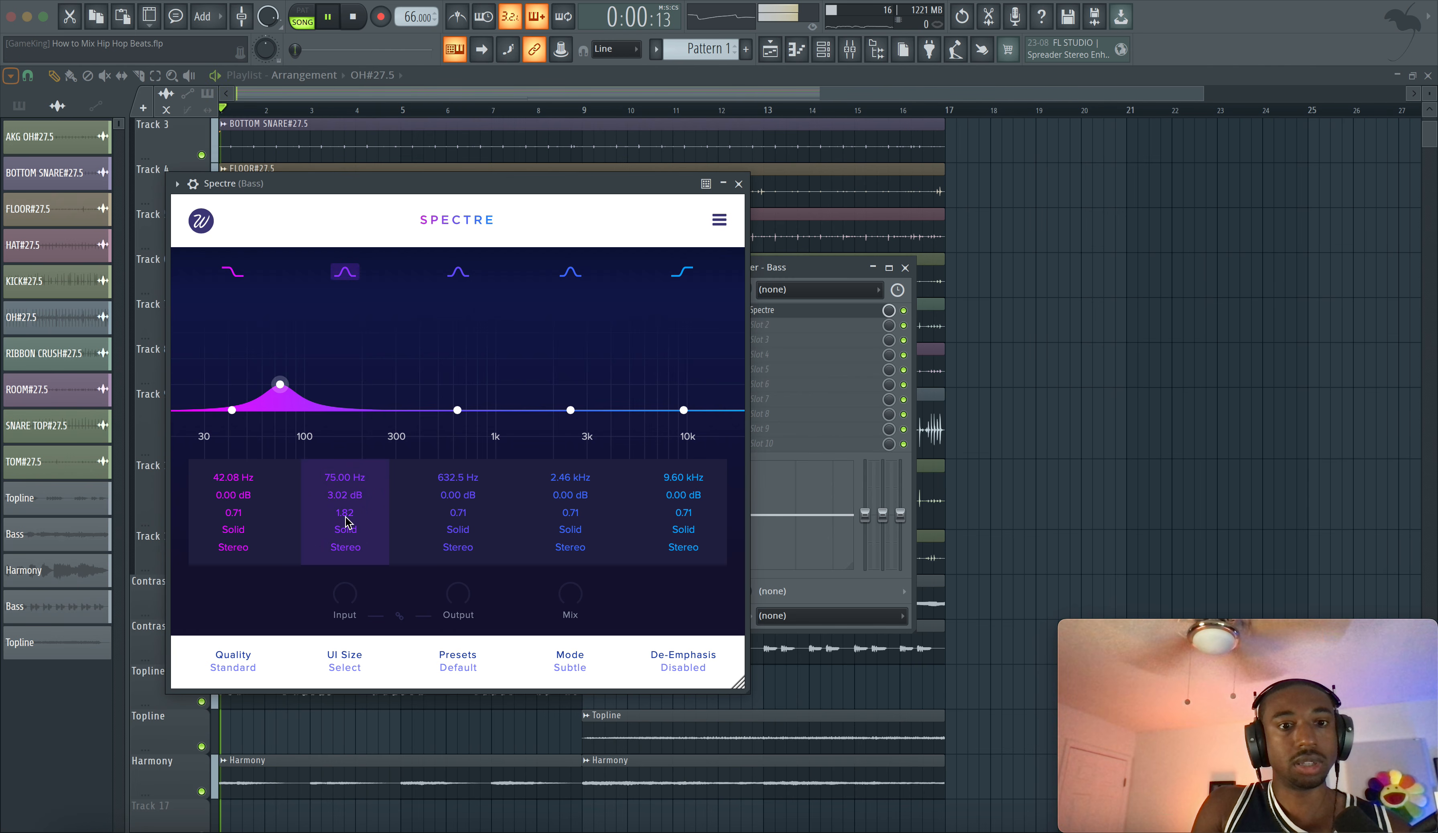
Narrow Spectre's second band to a Q of 2.91, raise its gain to 5.28 dB, and set its frequency to 60 Hz.
left_click_drag(348, 515, 346, 474)
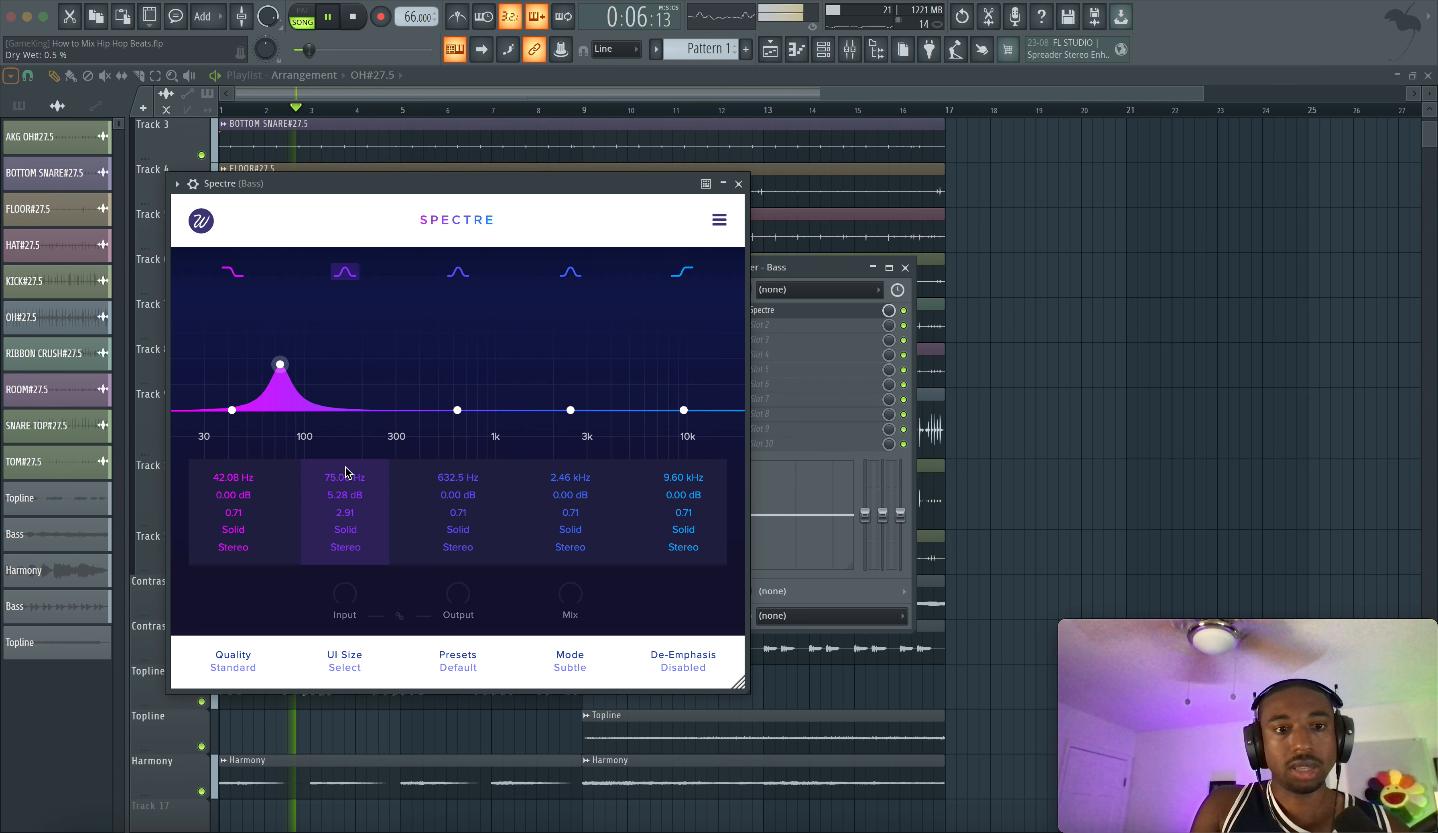
double_click(338, 482)
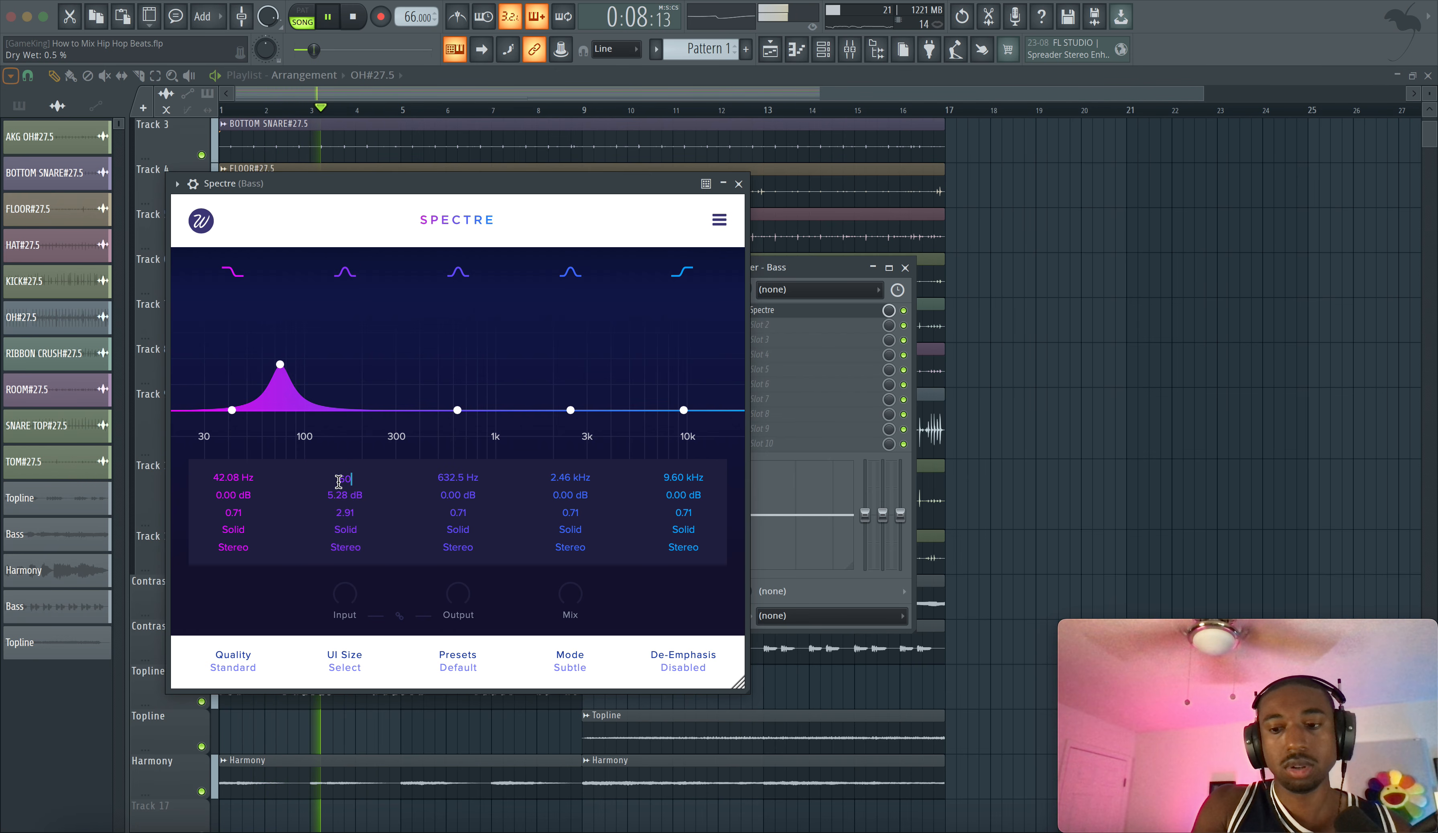
type("60")
key("Return")
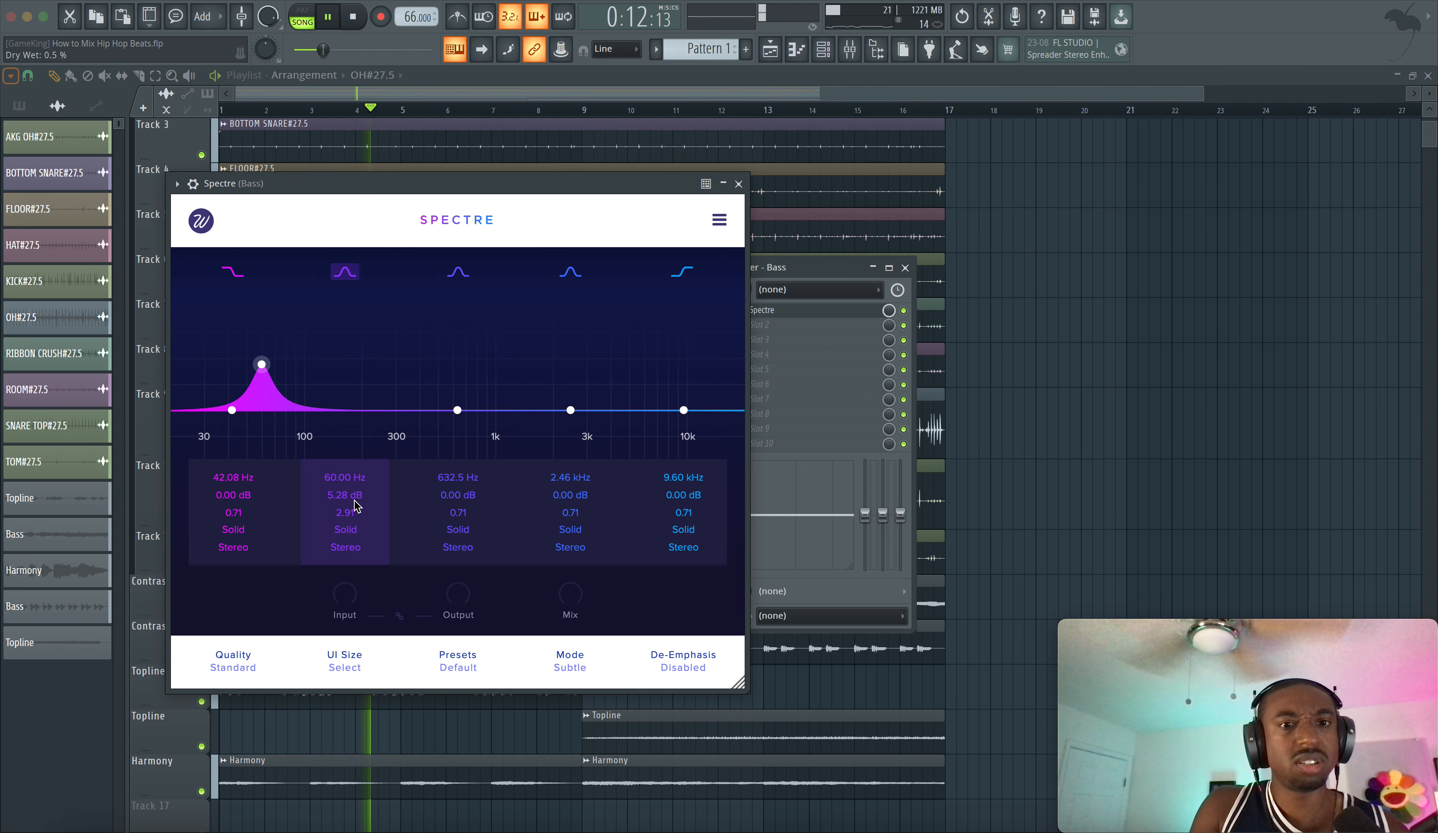
Replay the mix and set the gain of Spectre's 60 Hz band to 3 dB.
key("space")
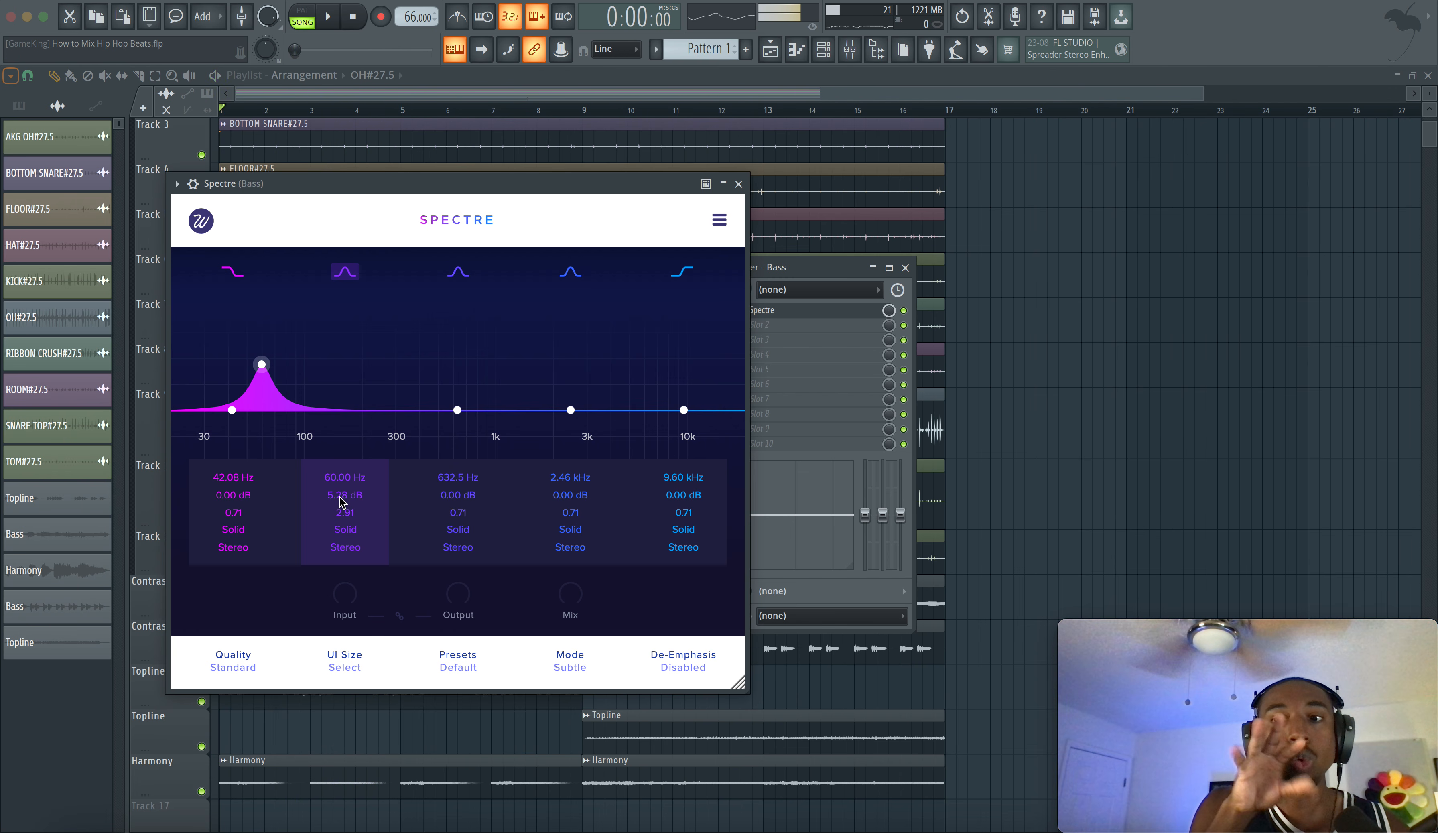
key("space")
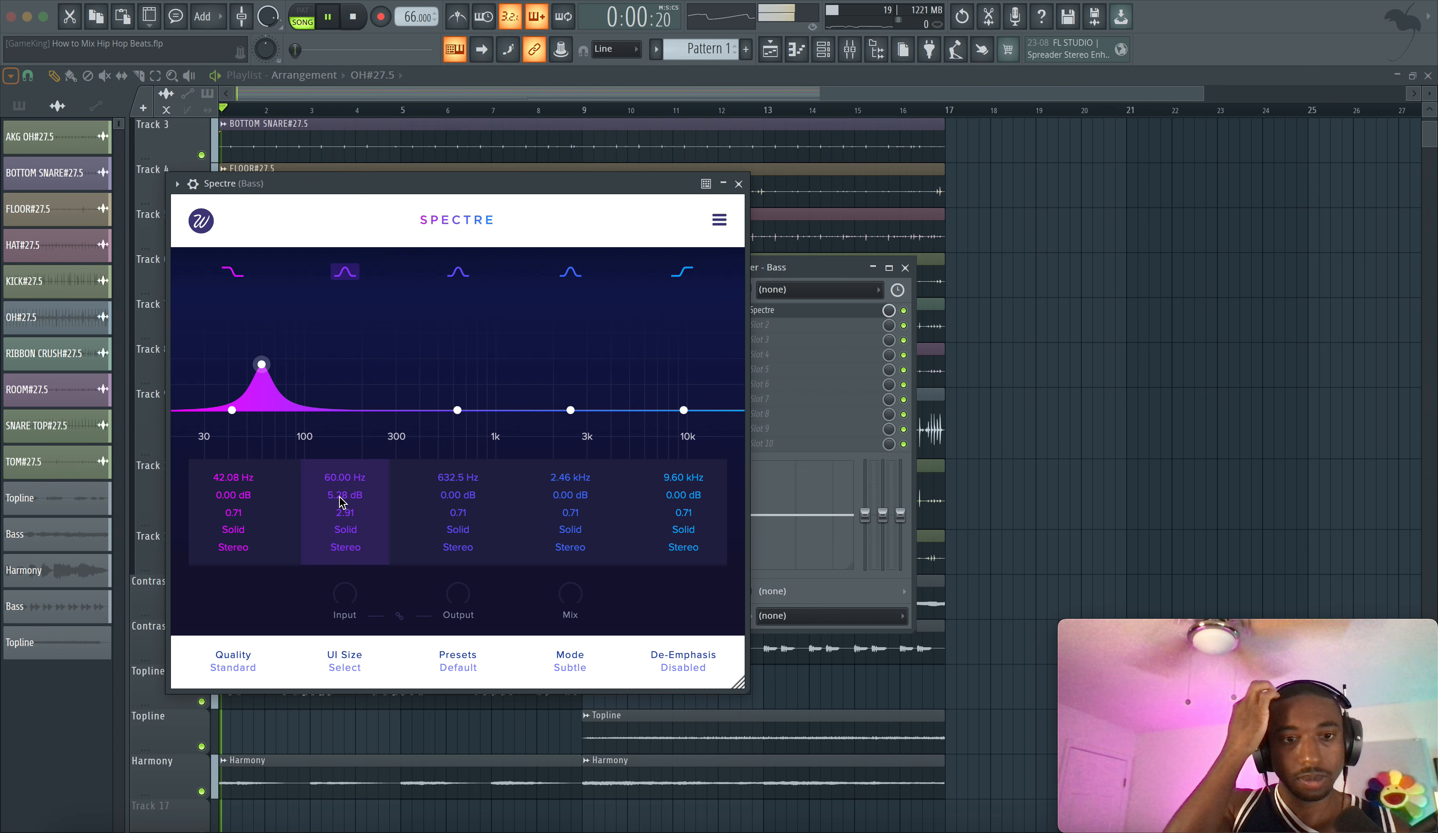
double_click(341, 496)
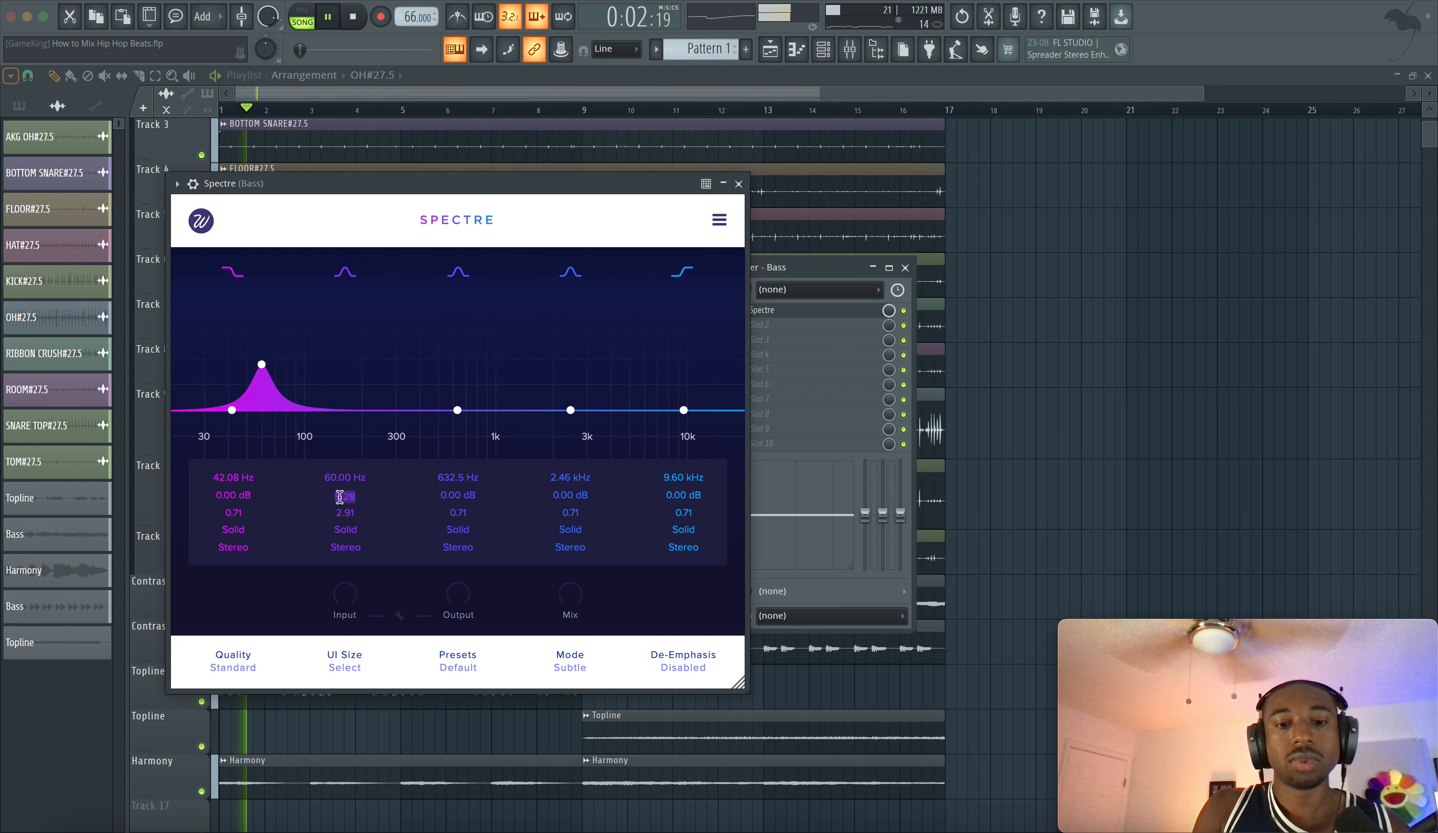
type("3")
key("Return")
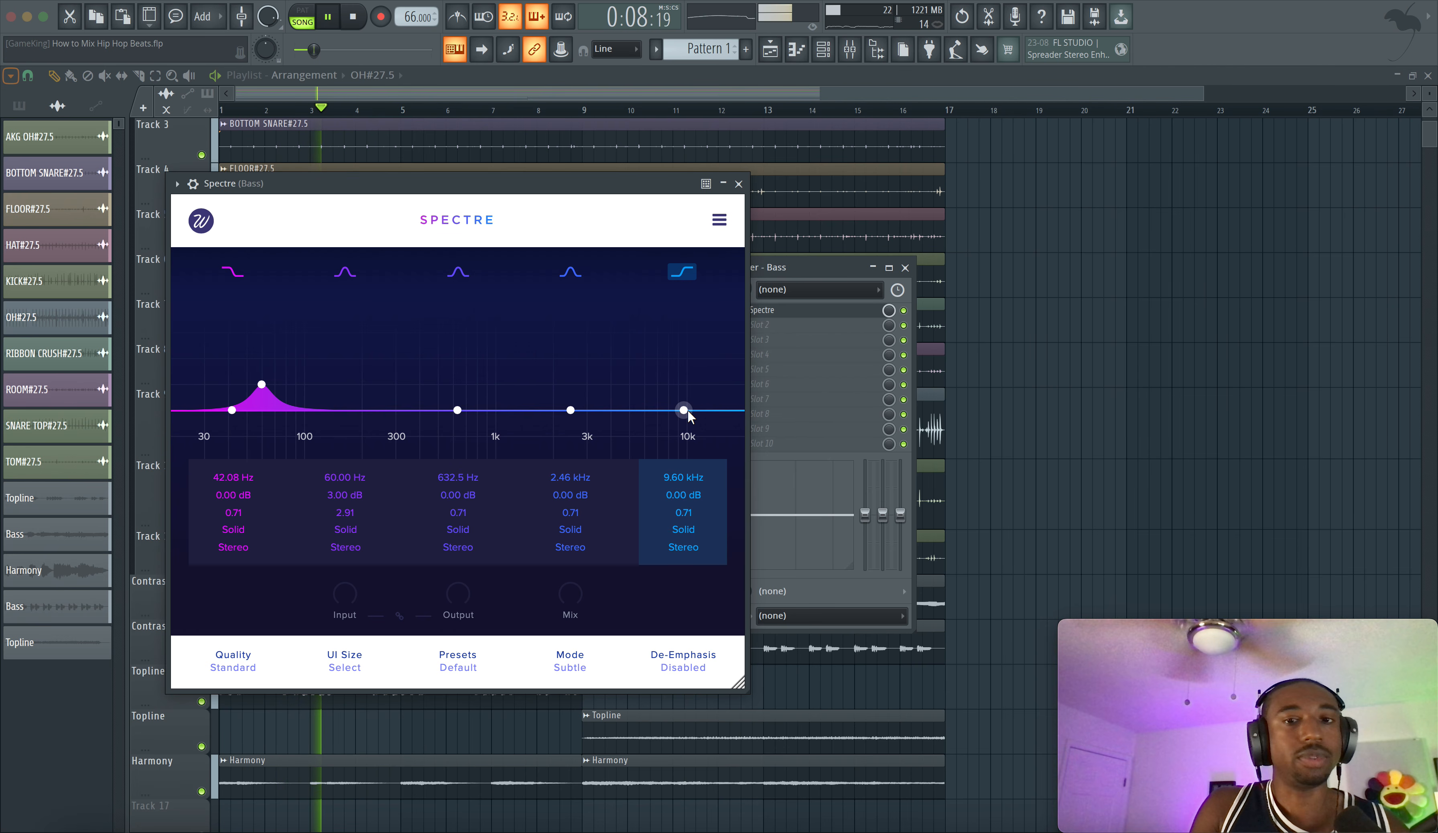
Move Spectre's high-shelf band to about 2.79 kHz without any gain, audition it, and close the plugin.
key("space")
left_click_drag(685, 410, 581, 410)
key("space")
key("space")
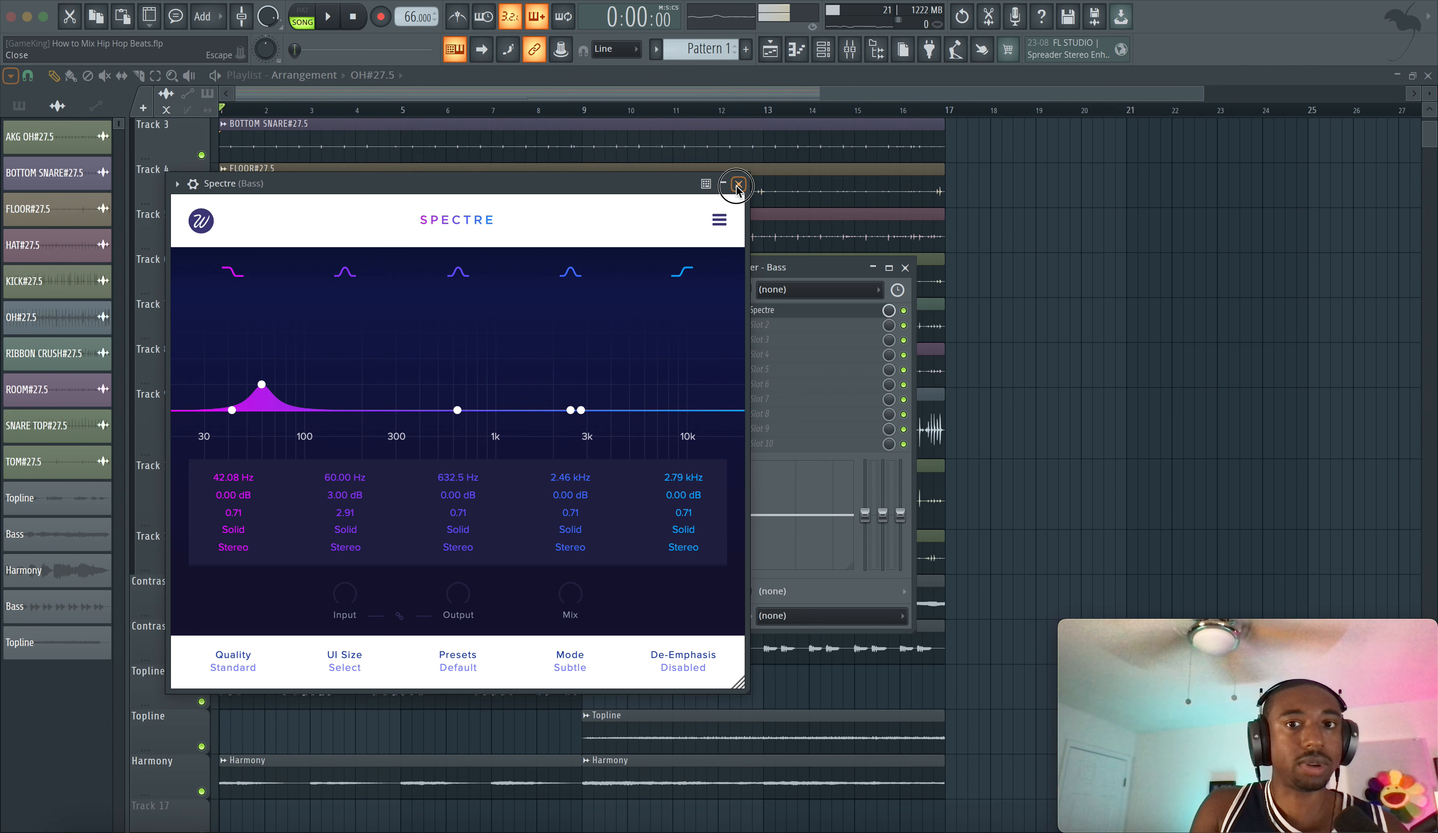
left_click(738, 185)
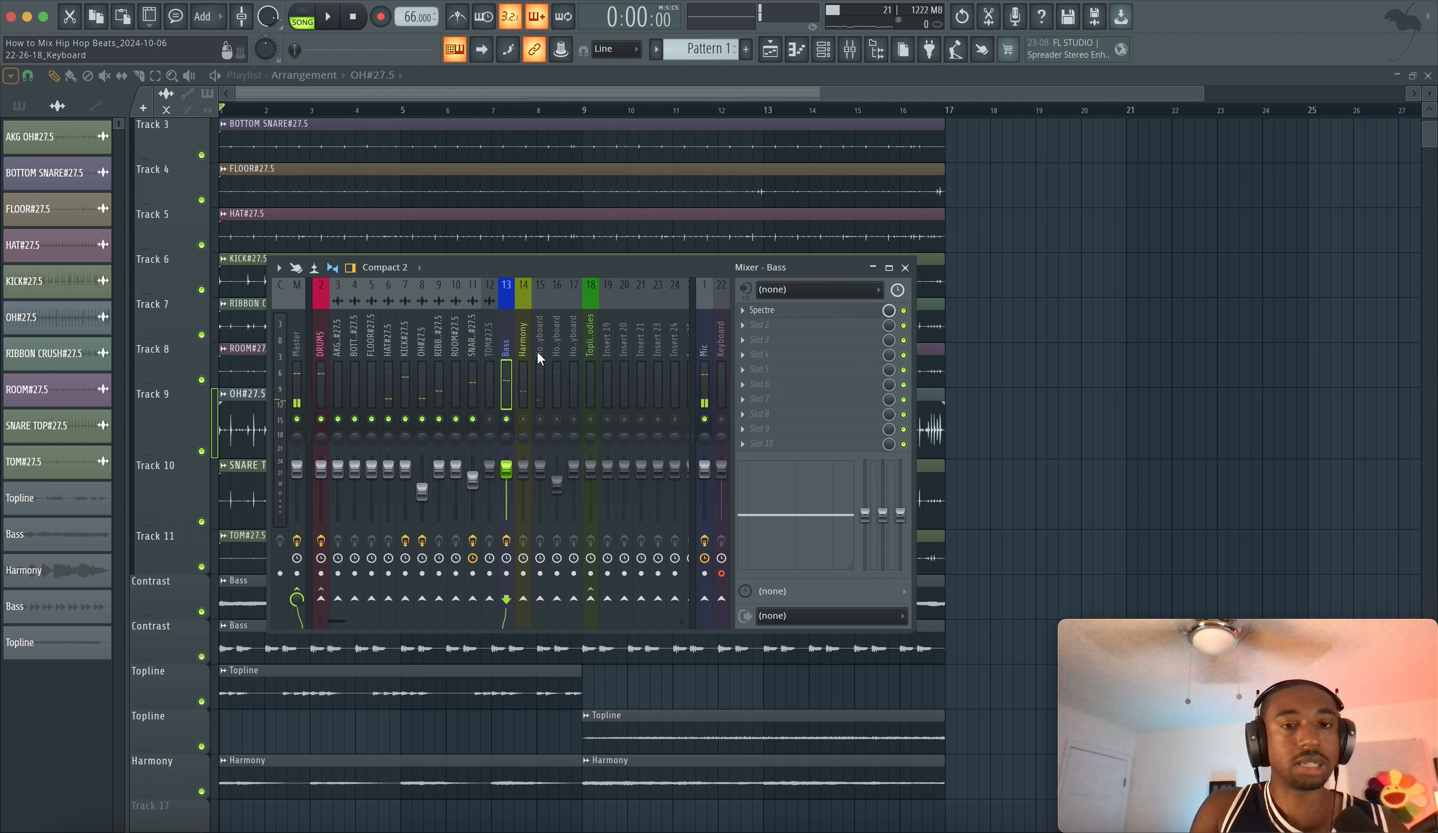
Bring the mixer back over the playlist, audition the mix, and enlarge the mixer to reveal the stereo separation controls.
left_click(1032, 418)
left_click(850, 50)
key("space")
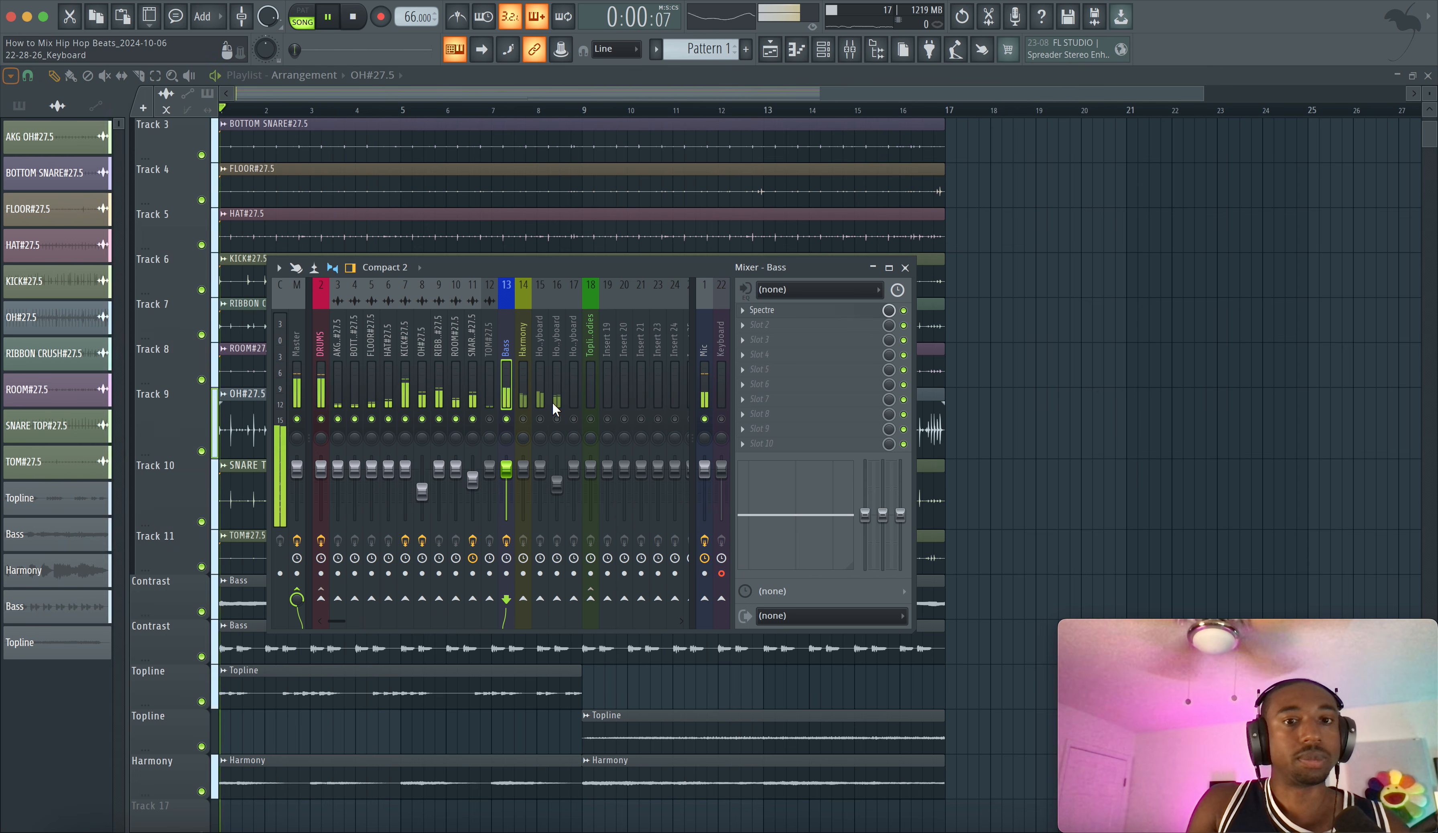
key("space")
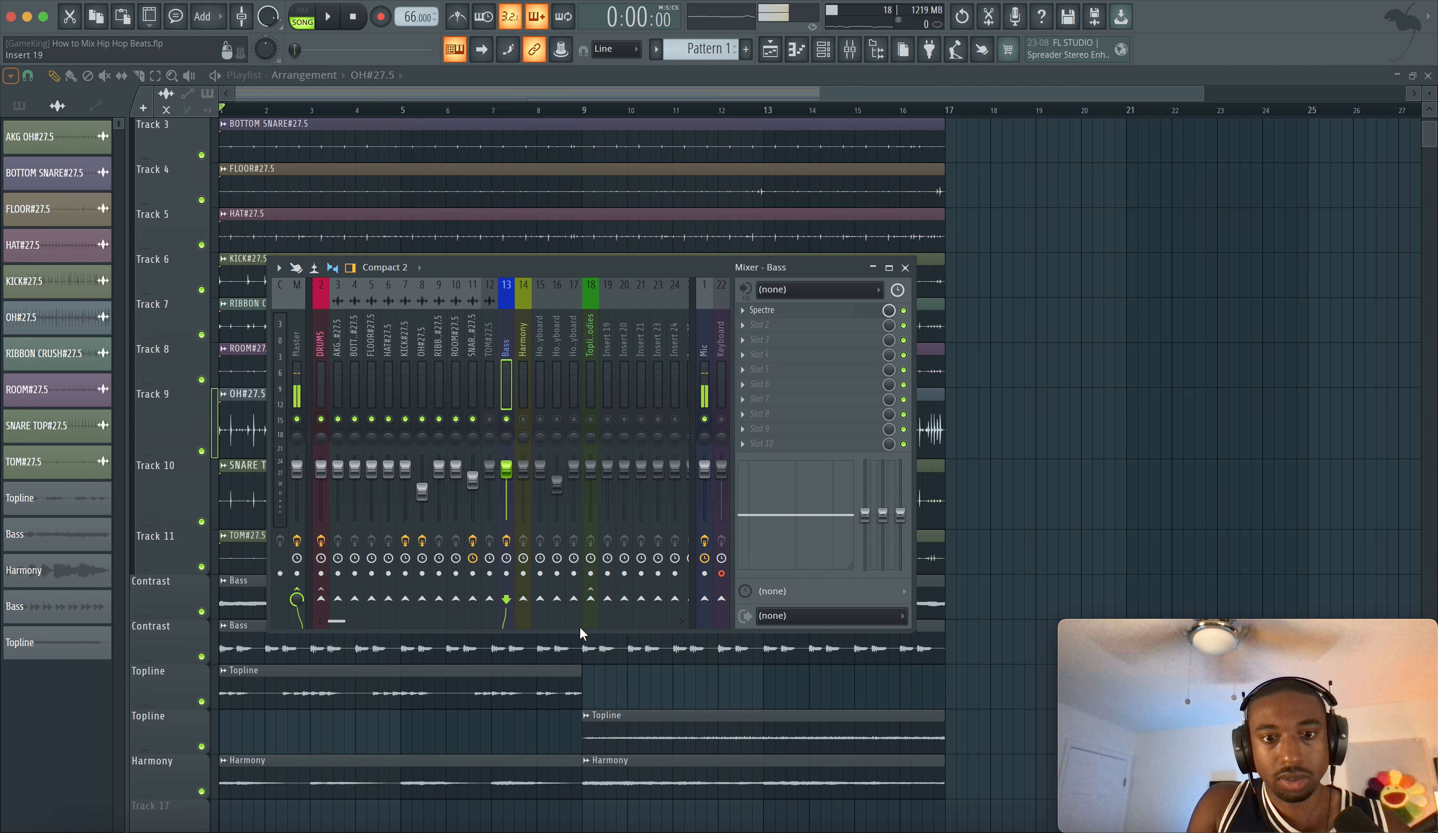
left_click_drag(577, 641, 579, 698)
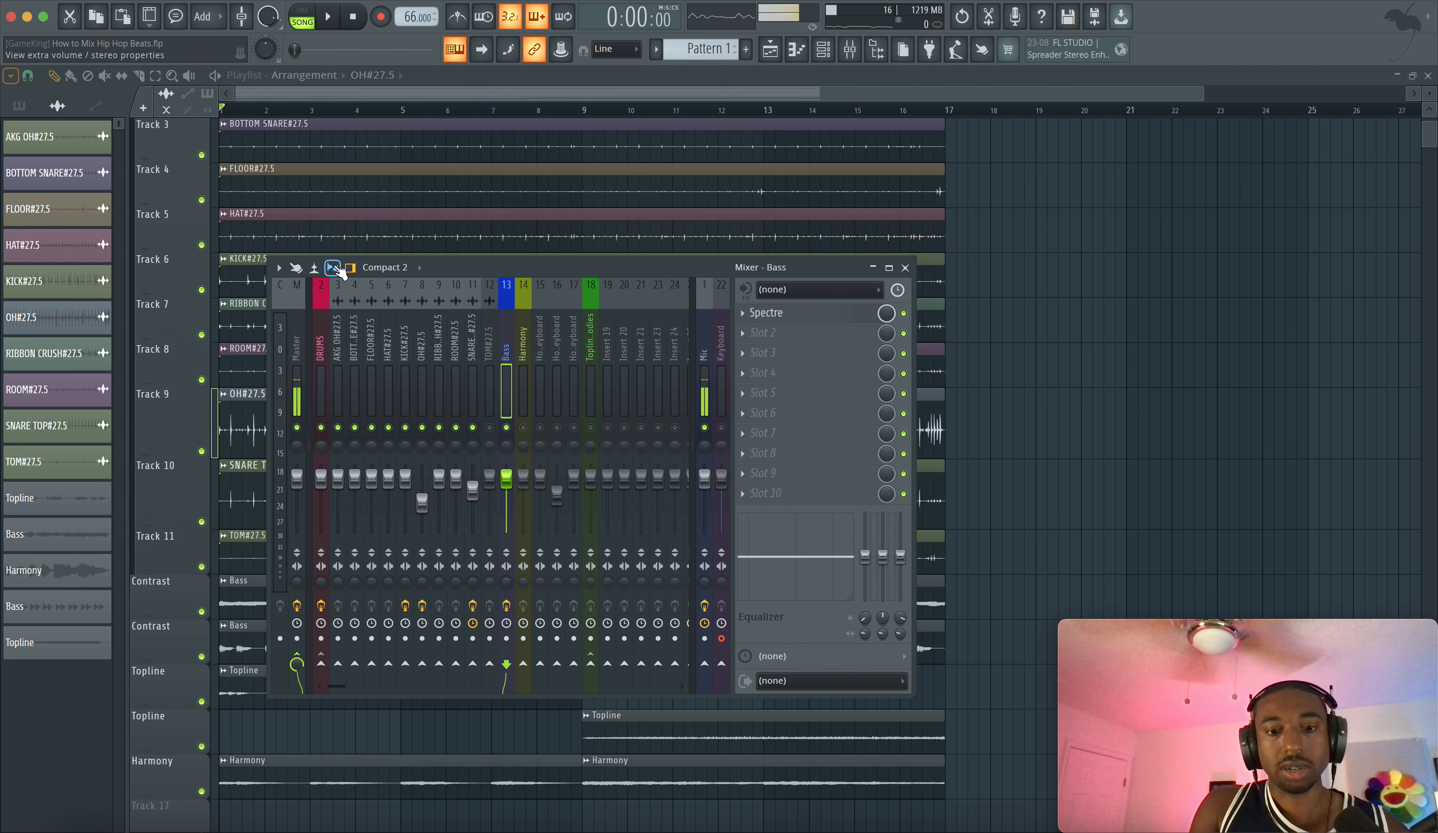
Try the Bass track's stereo separation at 100% merged and 25% separated while auditioning the mix.
key("space")
left_click_drag(508, 585, 508, 515)
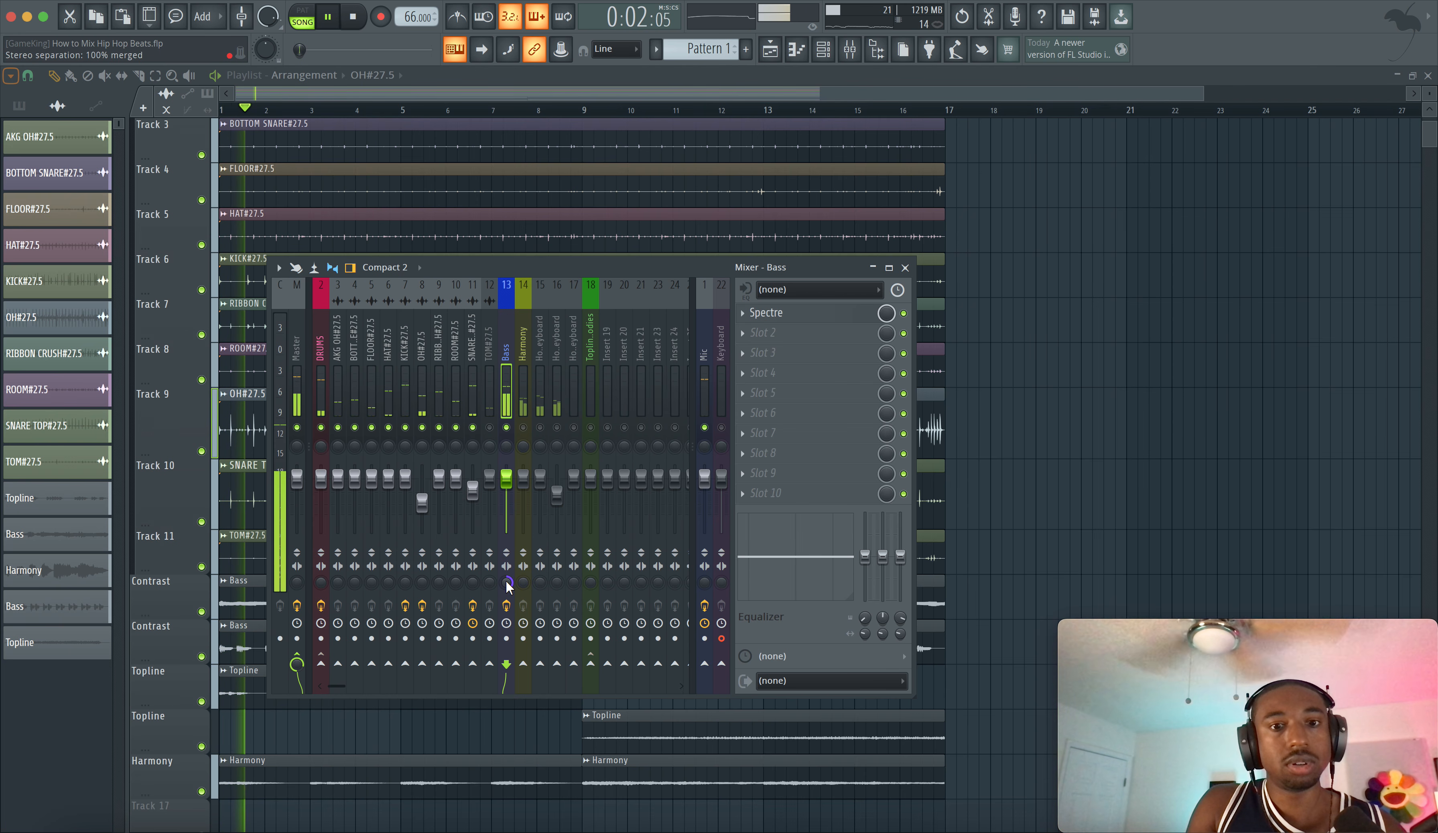
key("space")
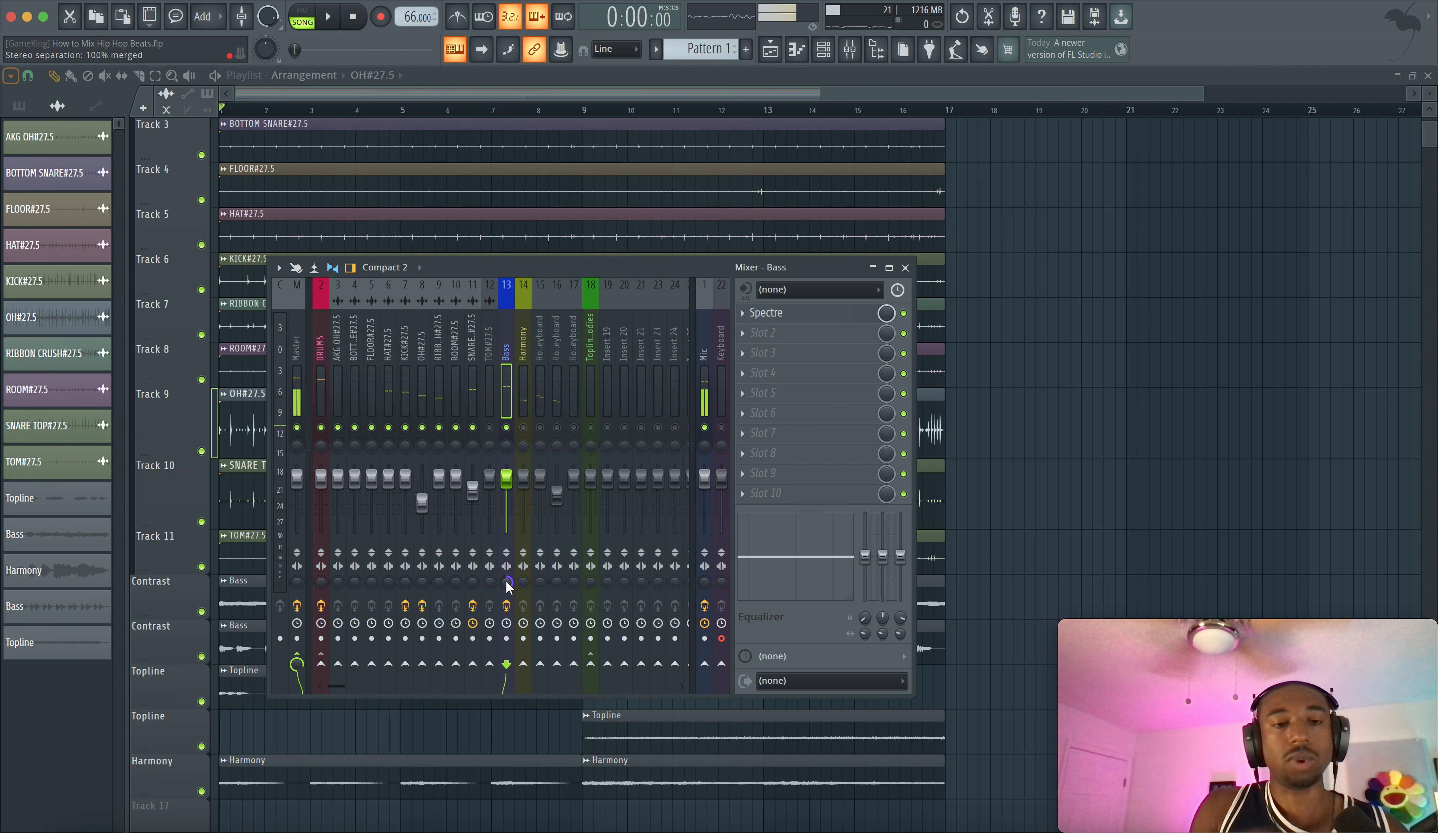
key("space")
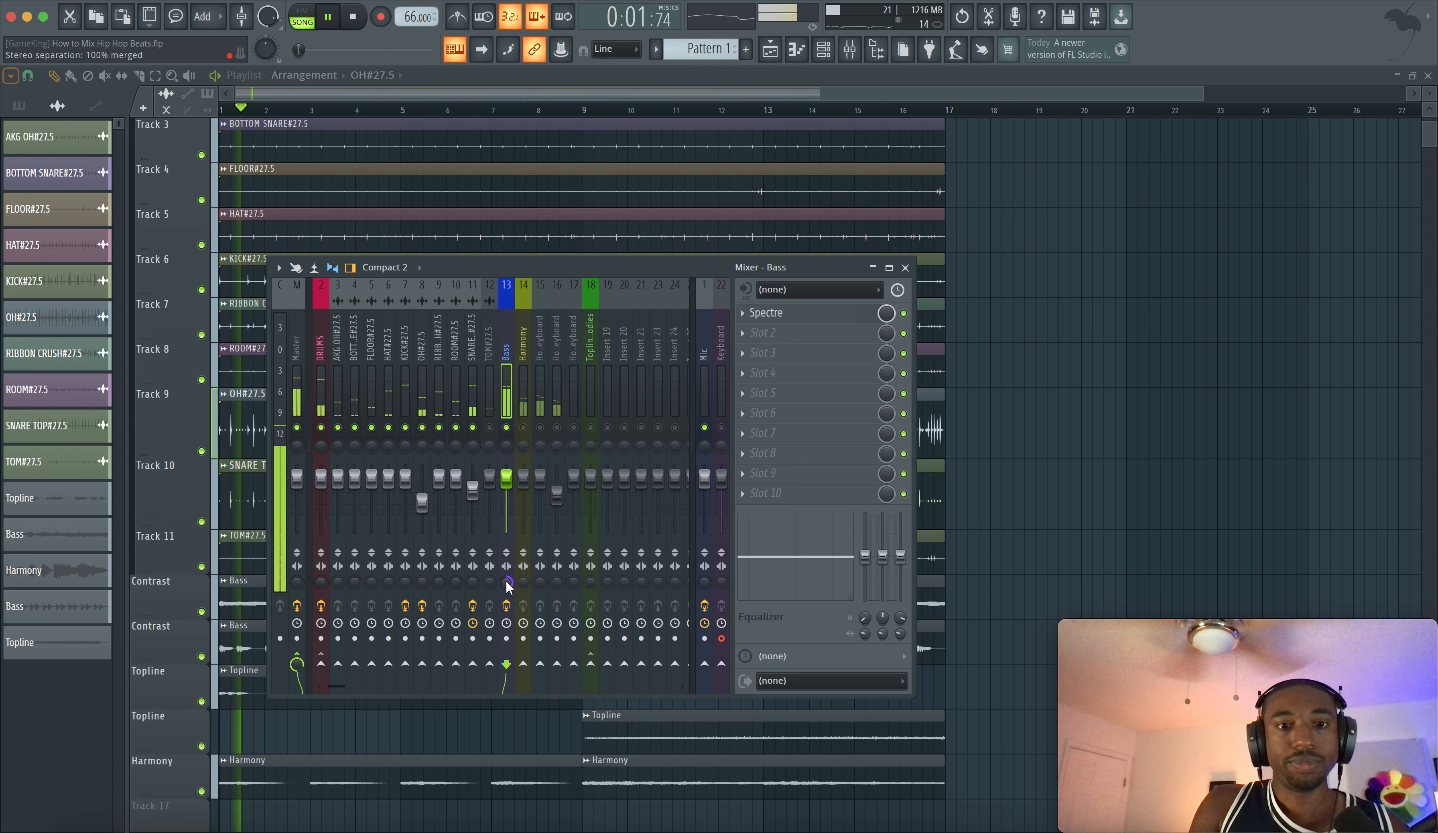
key("space")
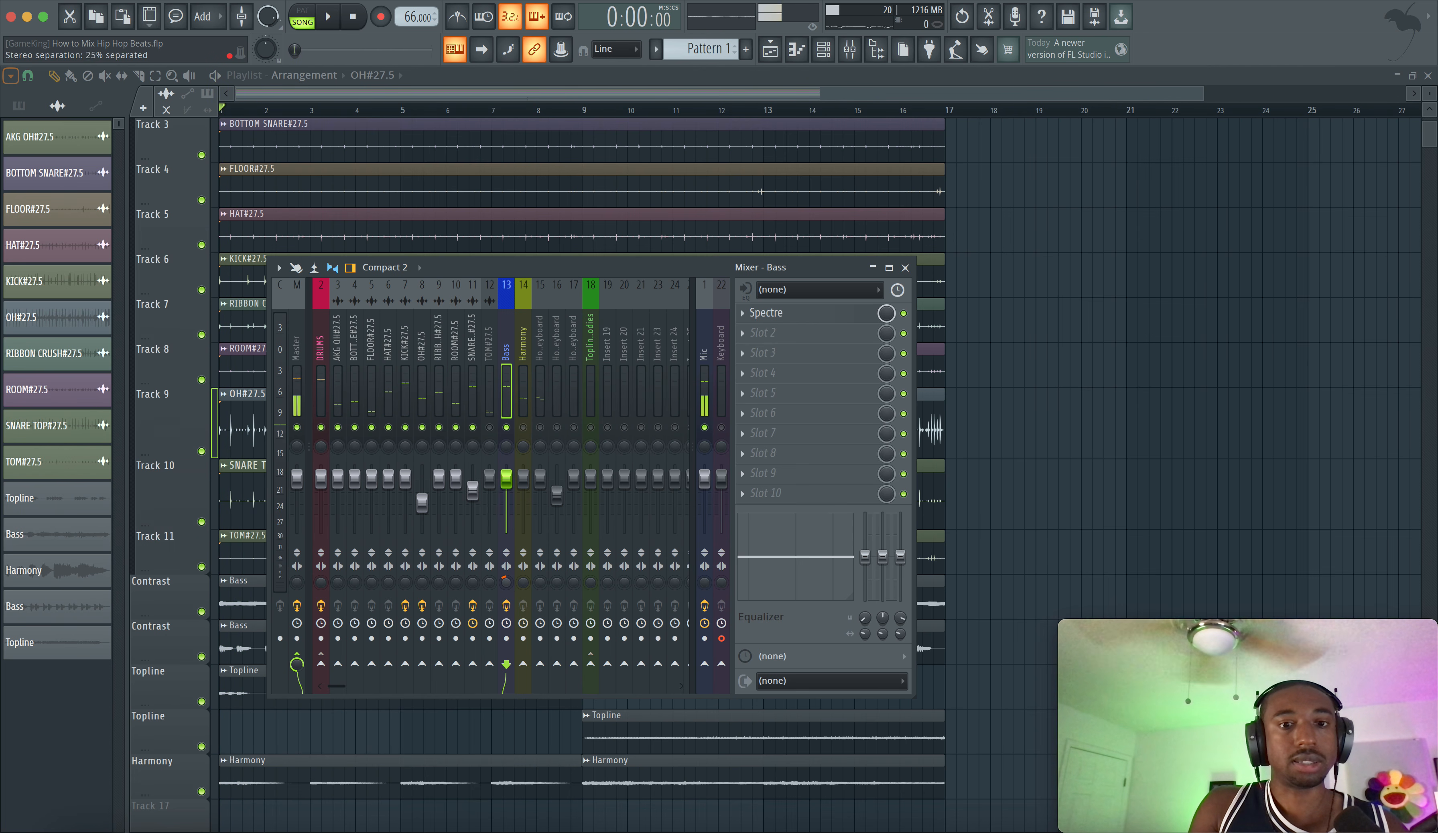
Reset the Bass track's stereo separation to its original setting and stop playback.
key("space")
right_click(507, 582)
left_click(527, 572)
key("space")
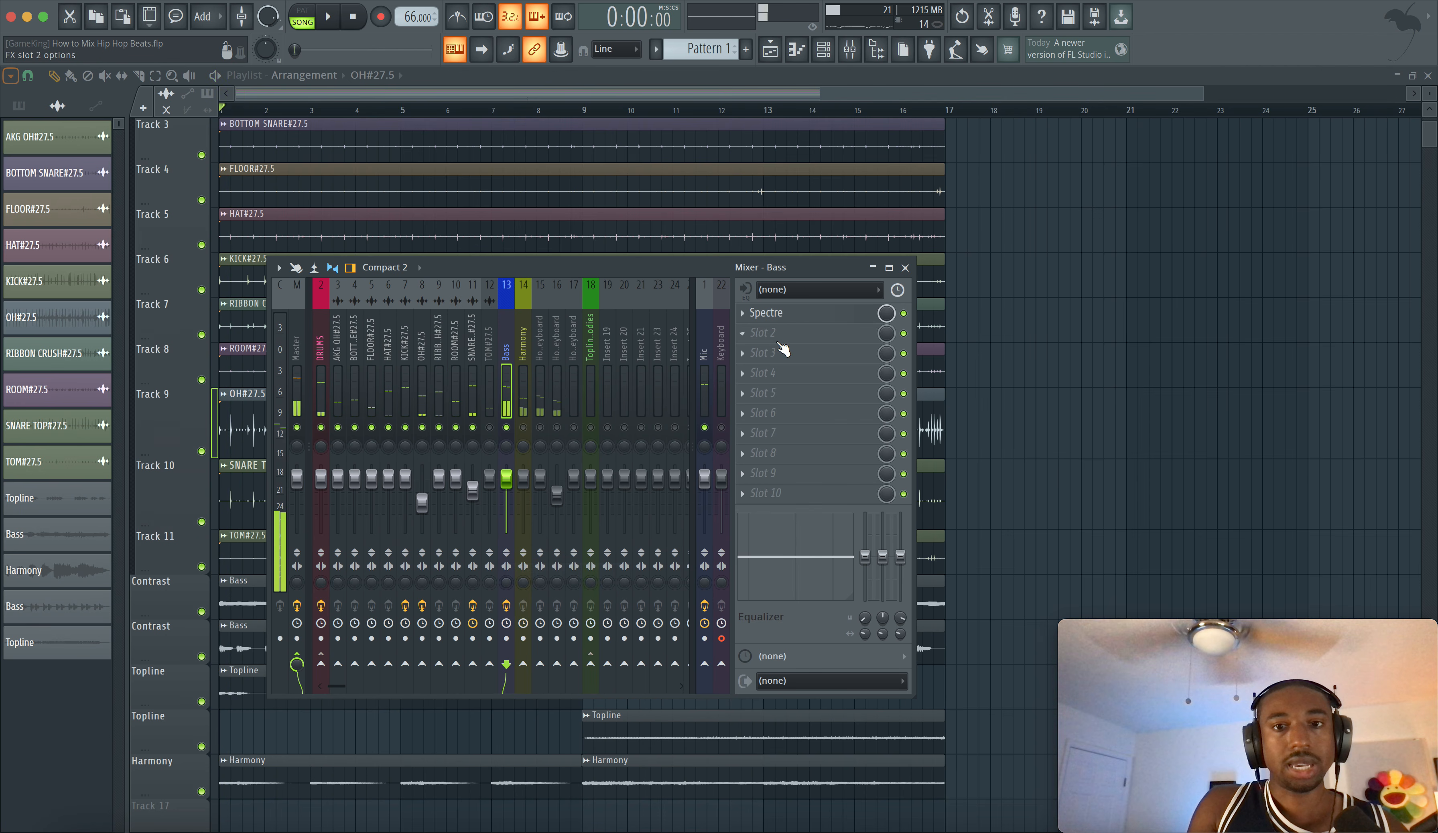
Load Ozone 11 Imager into the second effect slot of the Bass track, after Spectre.
left_click(779, 341)
scroll(548, 358, "down", 5)
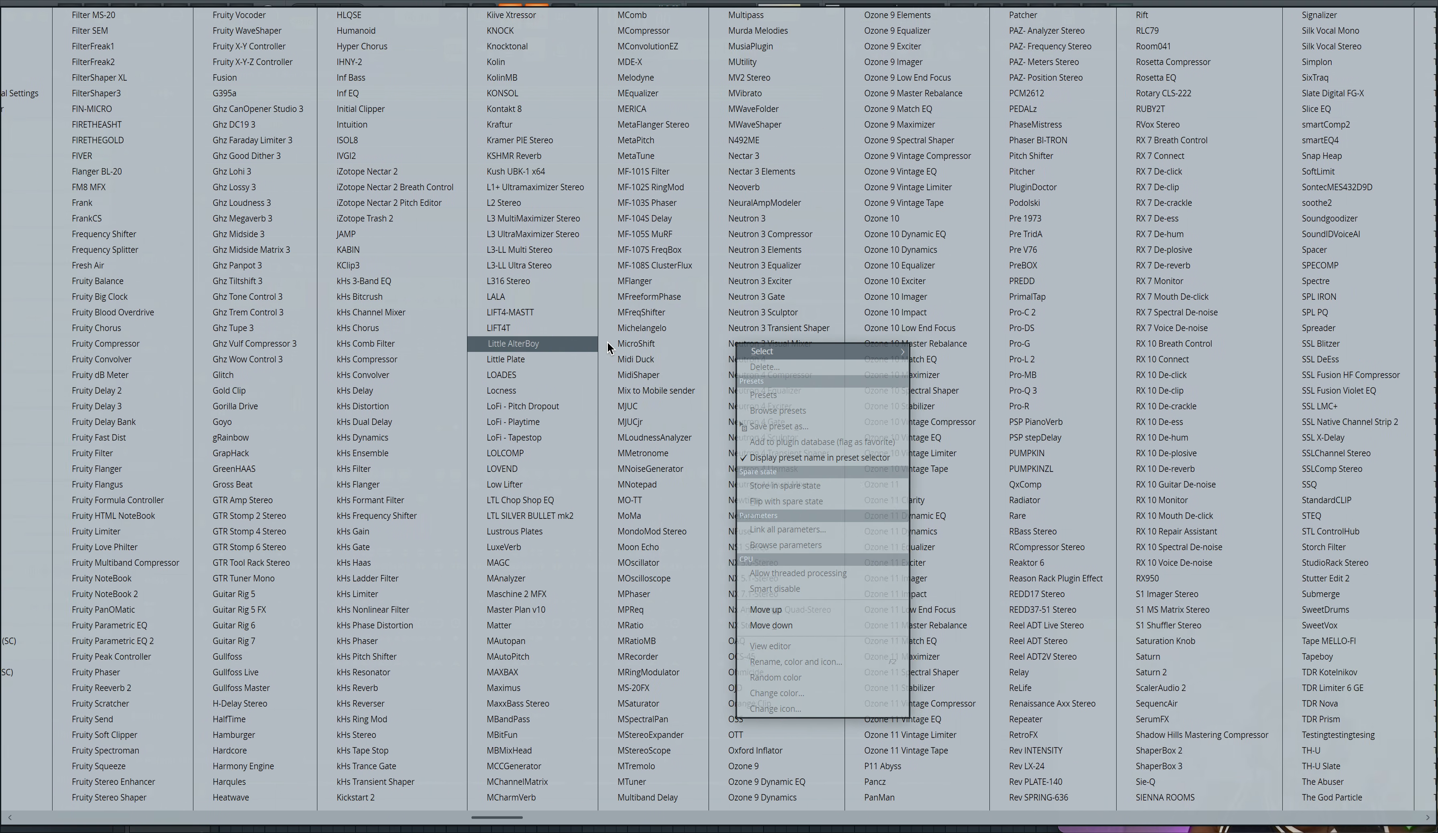
scroll(607, 341, "down", 4)
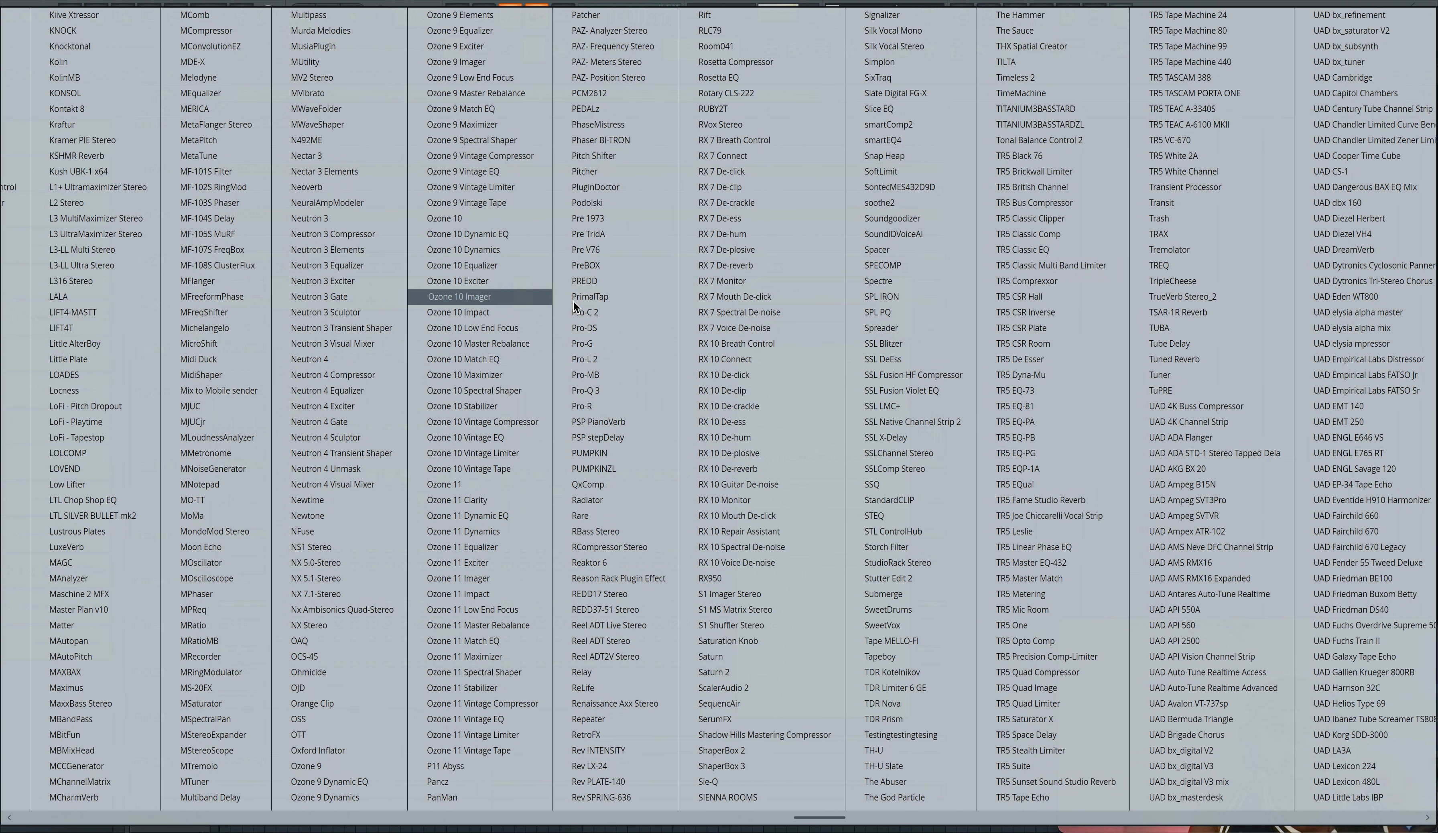
left_click(493, 579)
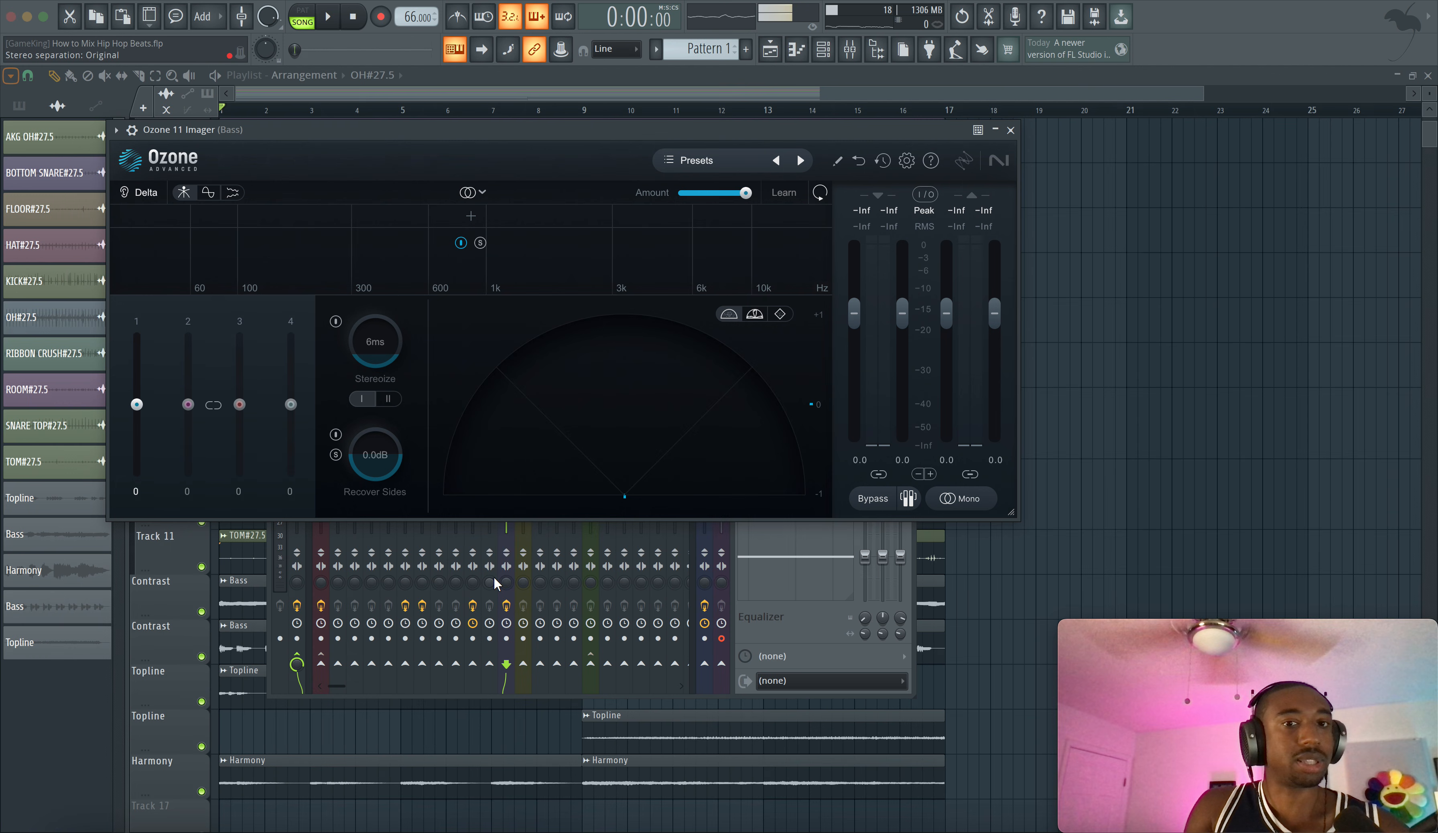
Enable Stereoize mode II in Ozone 11 Imager while auditioning, with band 1 width at 87 and the Stereoize delay at 14 ms.
key("space")
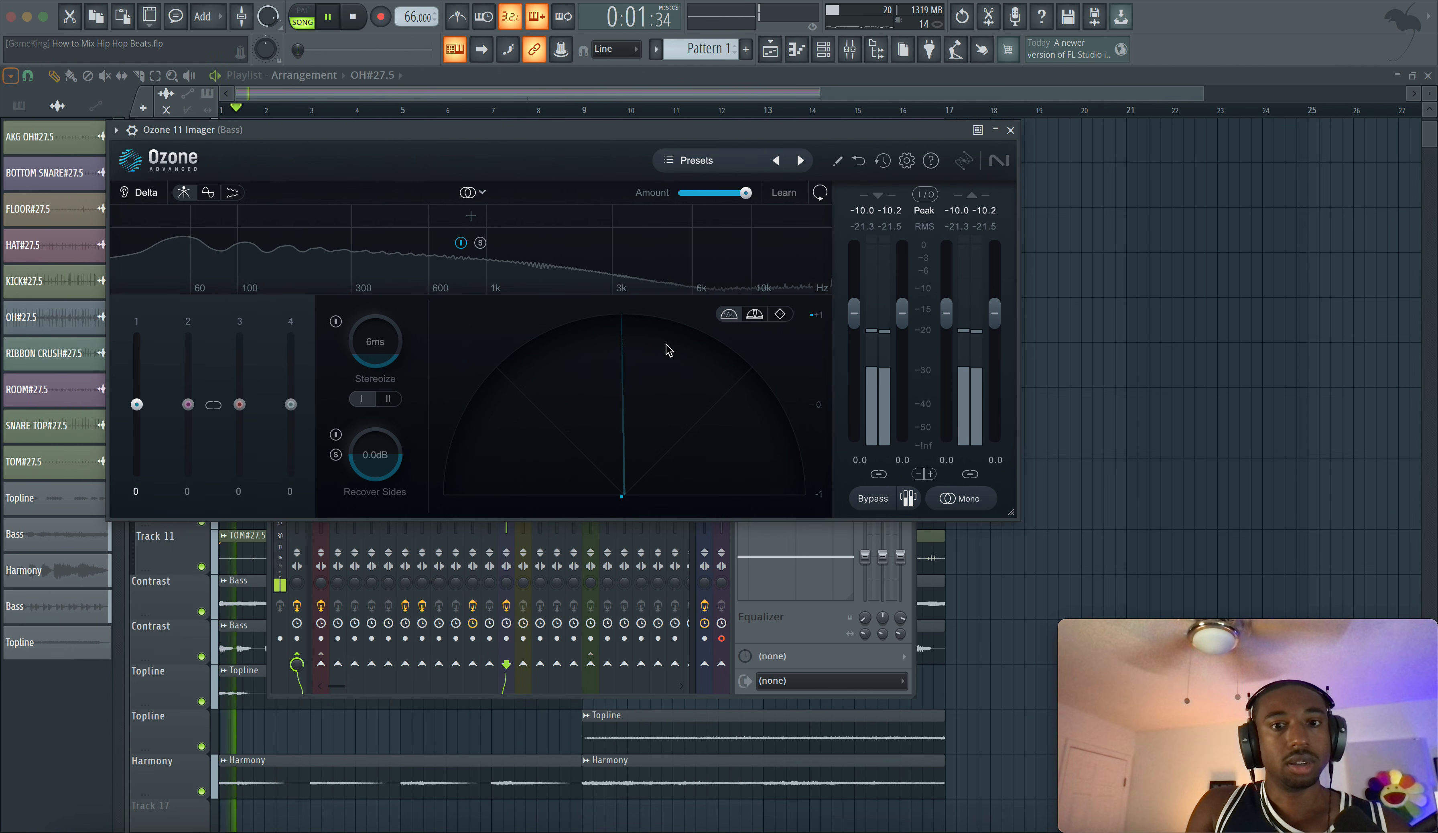
key("space")
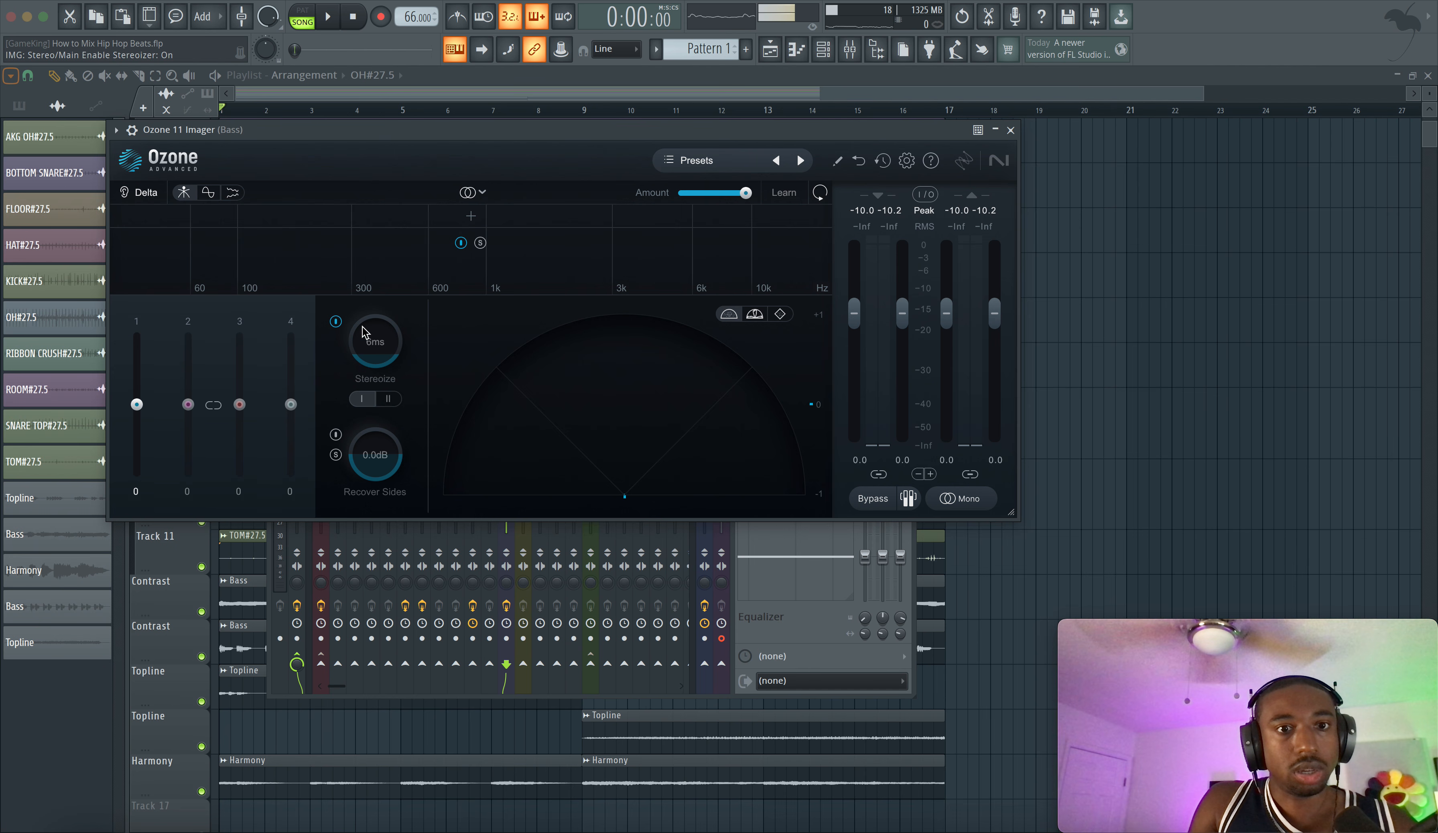
left_click_drag(260, 137, 273, 191)
key("space")
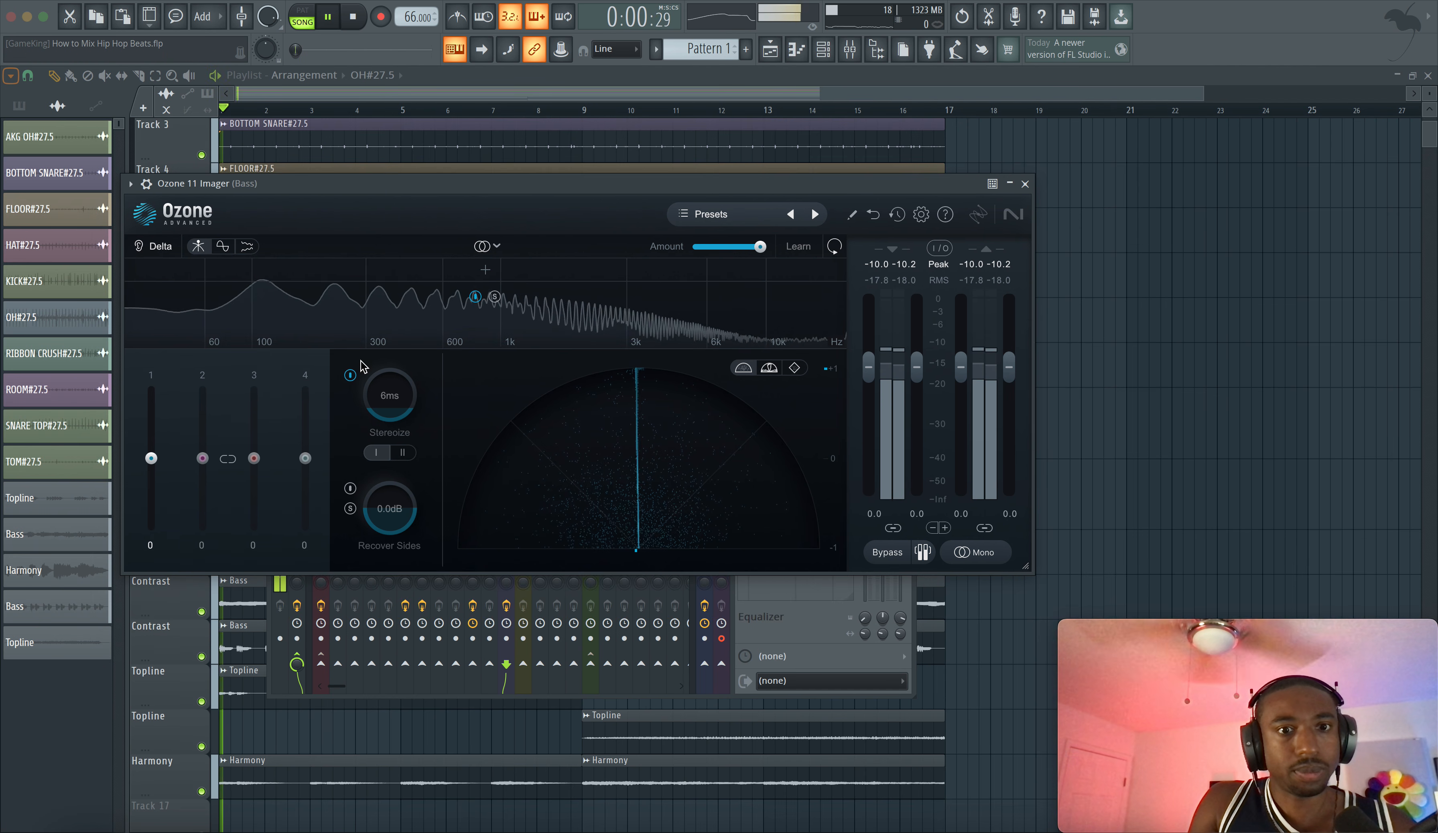
left_click_drag(150, 458, 150, 399)
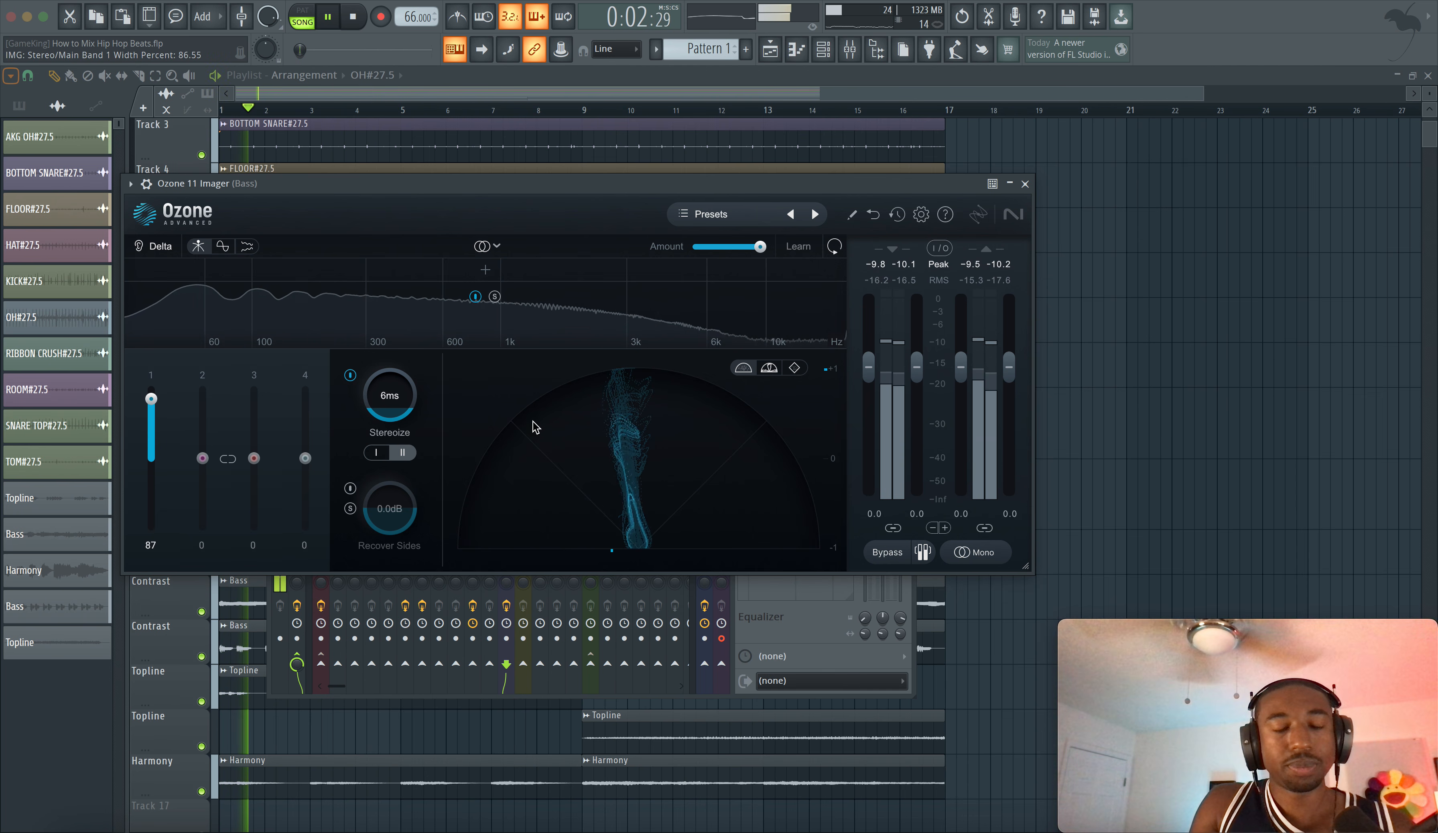
left_click_drag(400, 387, 401, 341)
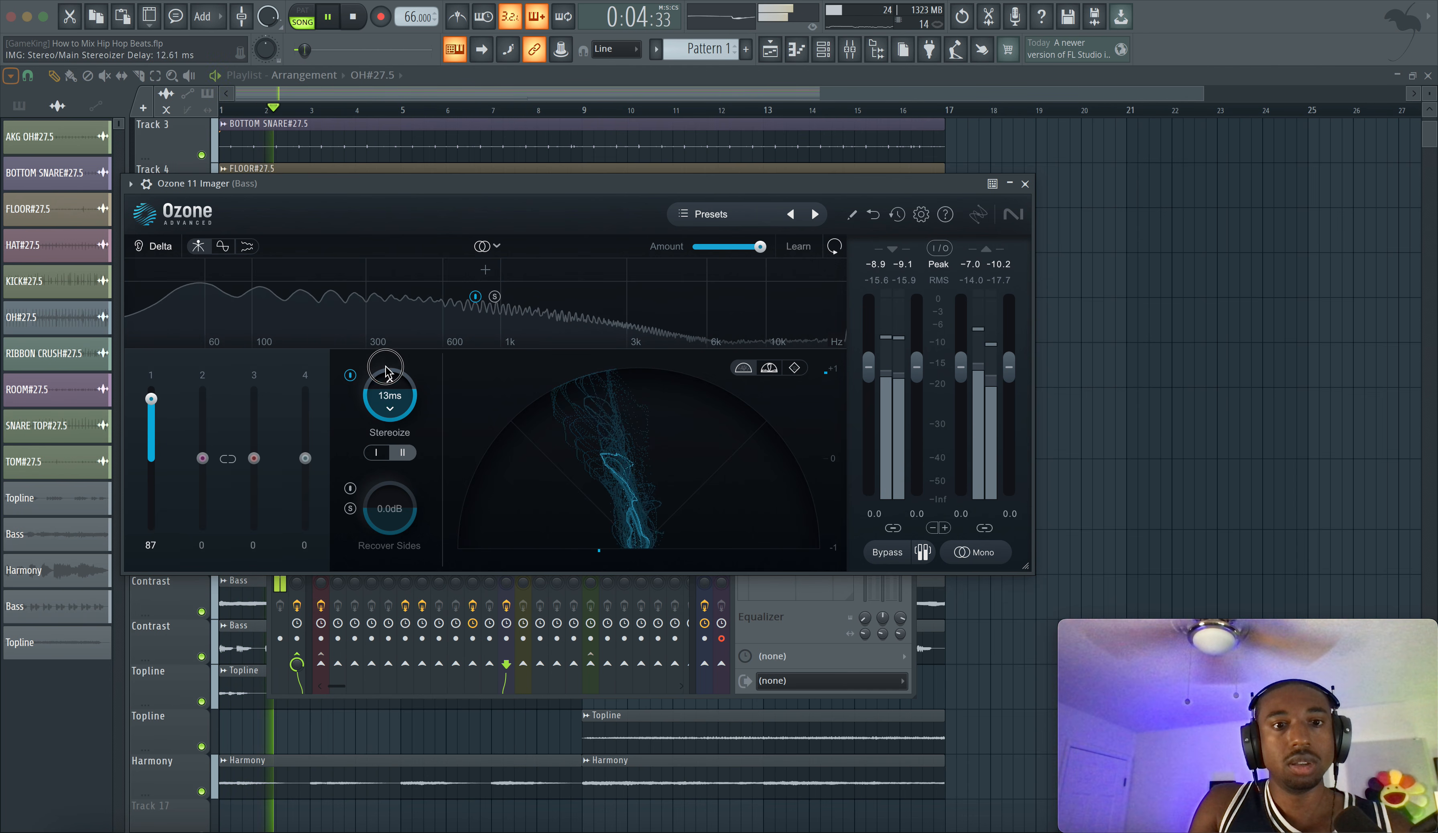
key("space")
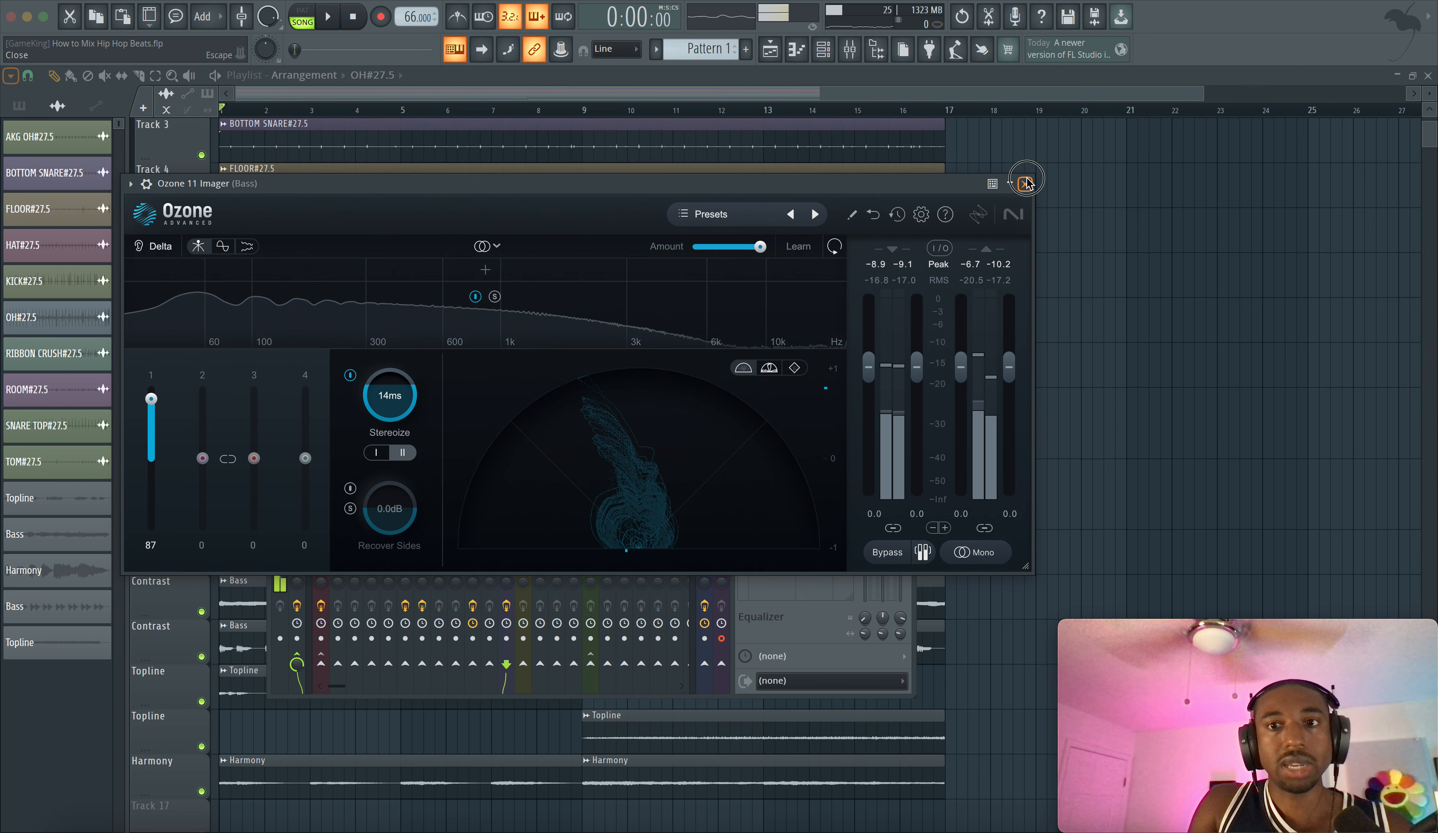
Close the Ozone 11 Imager on the Bass track and unsolo the track so all mixer tracks play.
left_click(1025, 184)
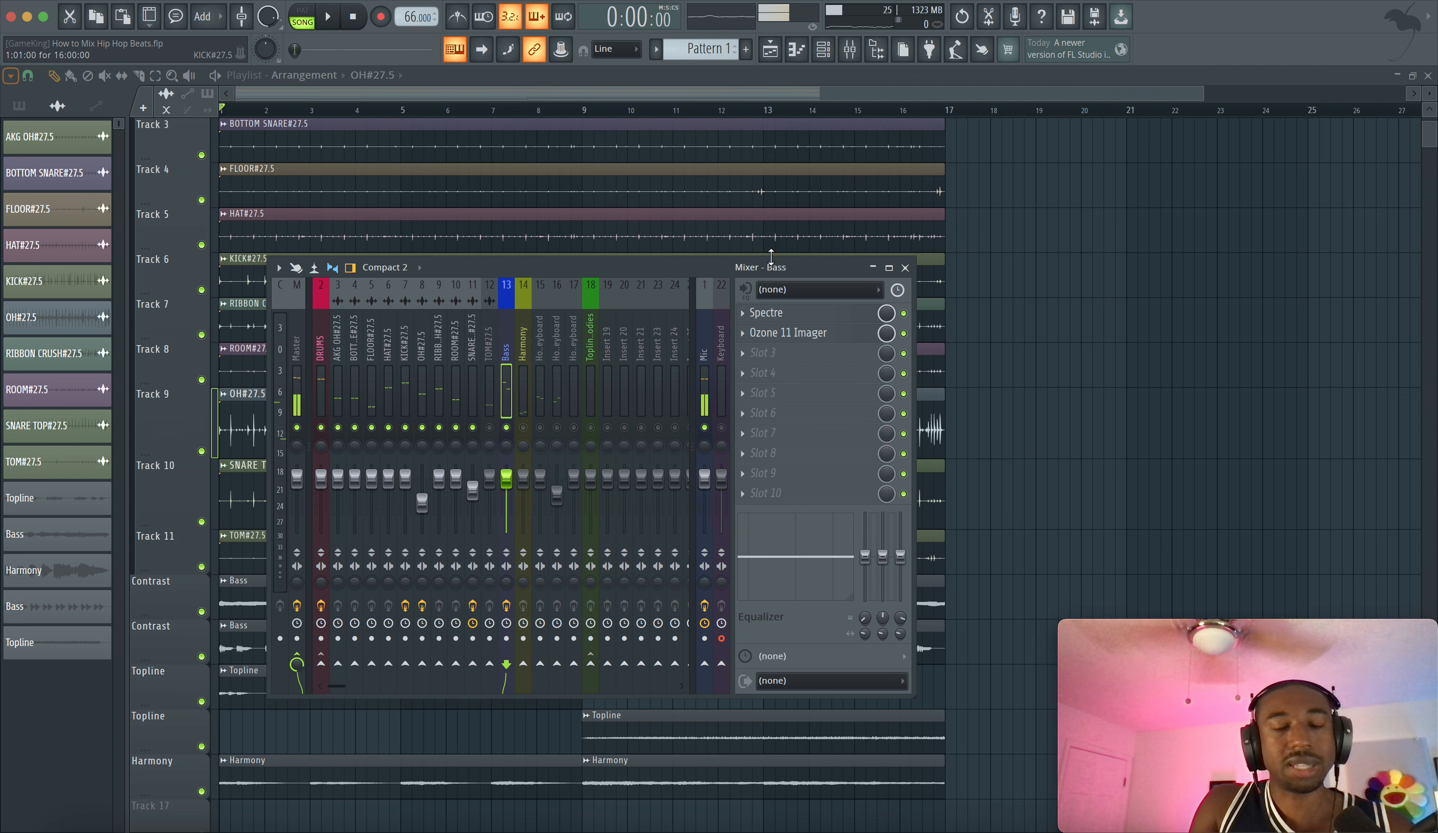
key("space")
right_click(507, 429)
right_click(507, 428)
key("space")
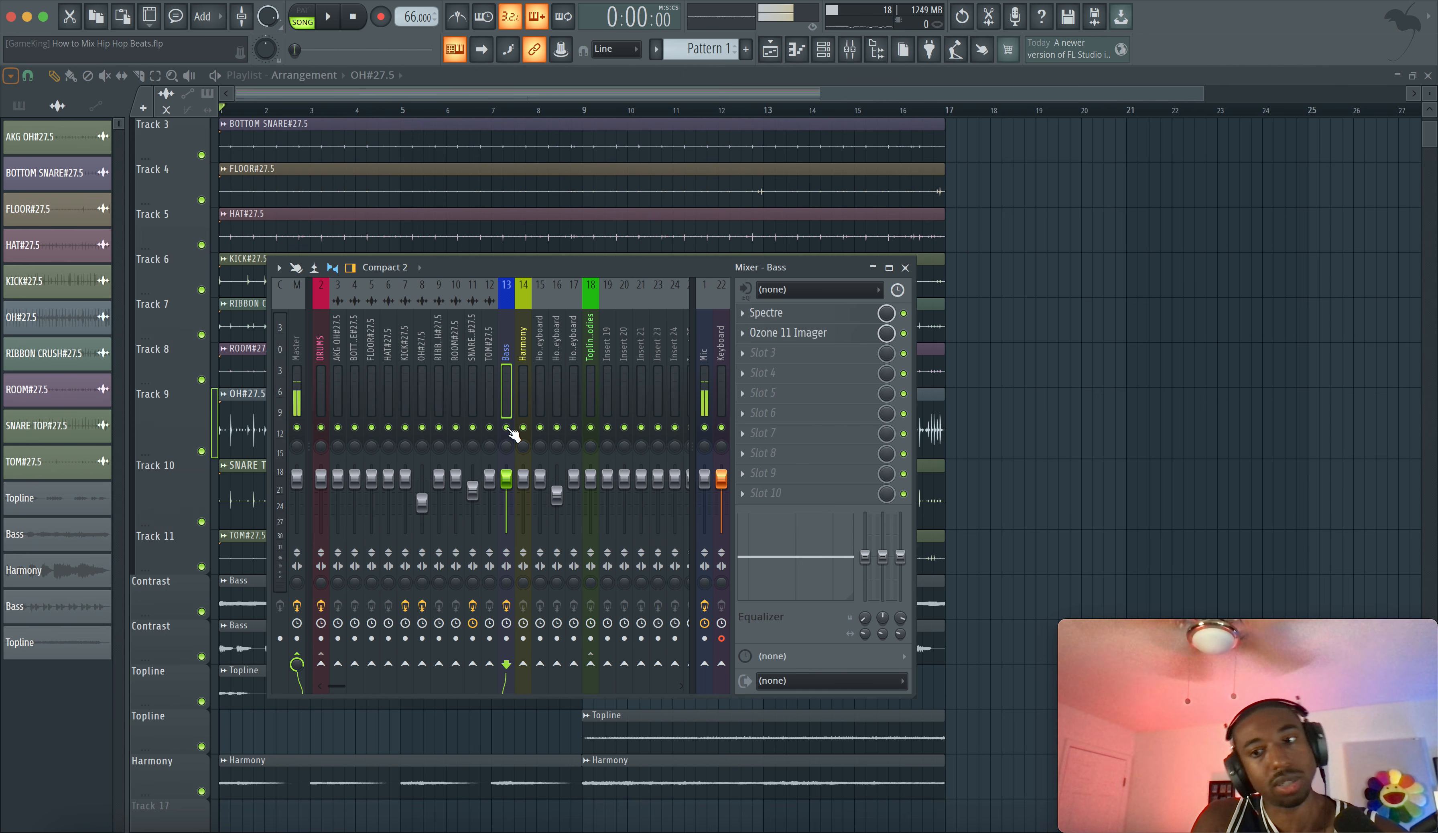
Play the full mix and toggle the Bass track's Ozone 11 Imager to compare the sound.
key("space")
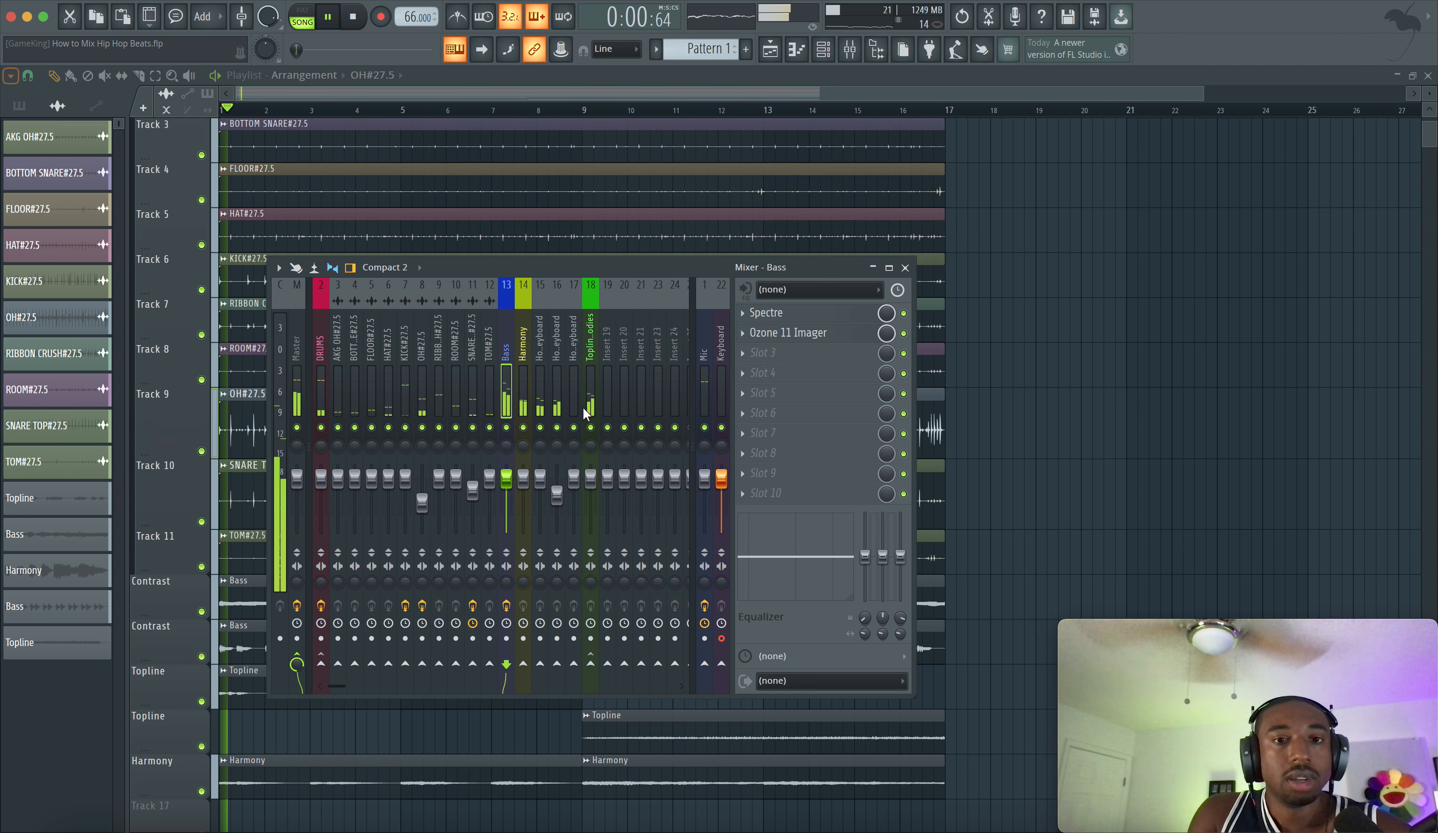
key("space")
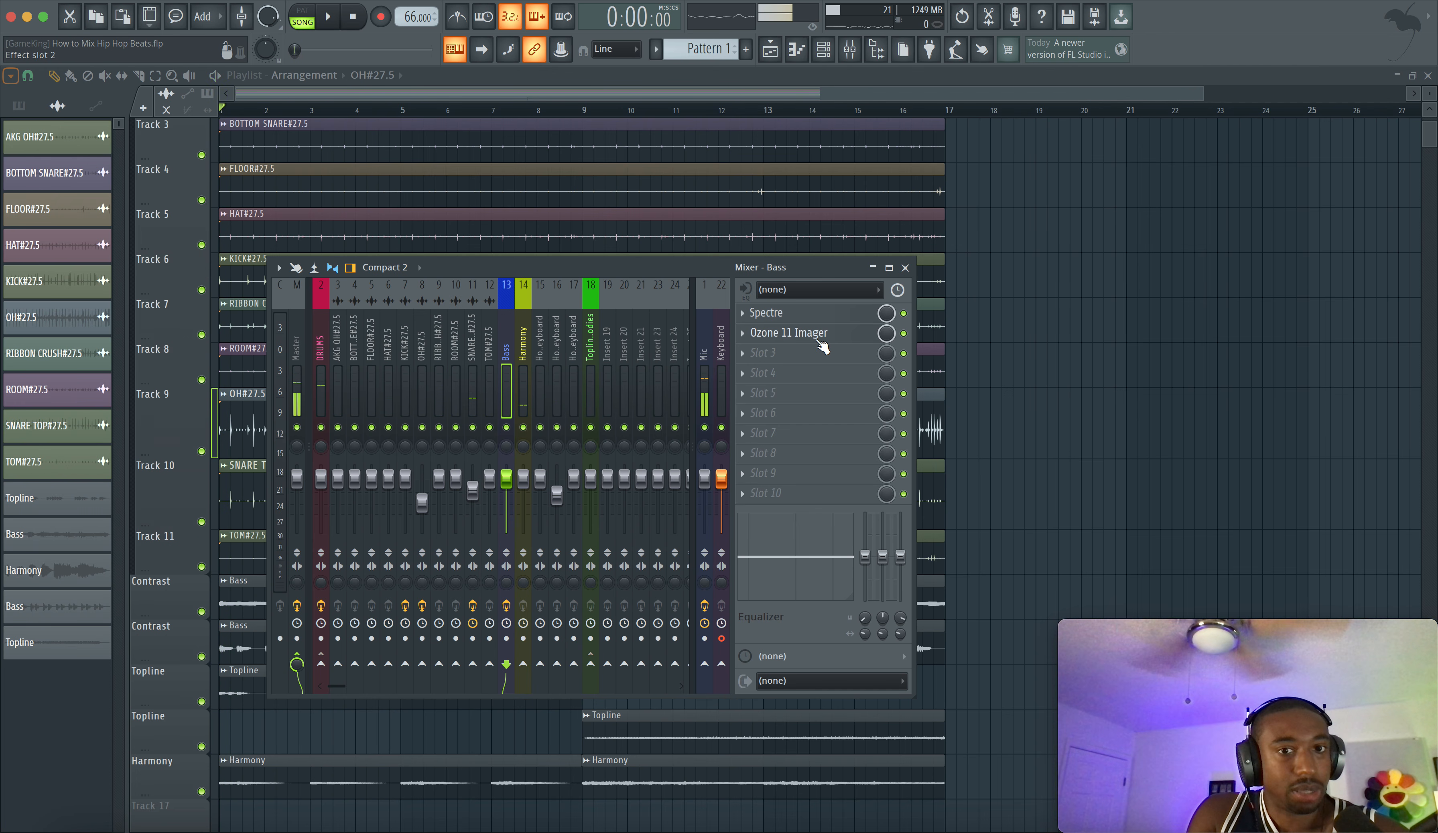
key("space")
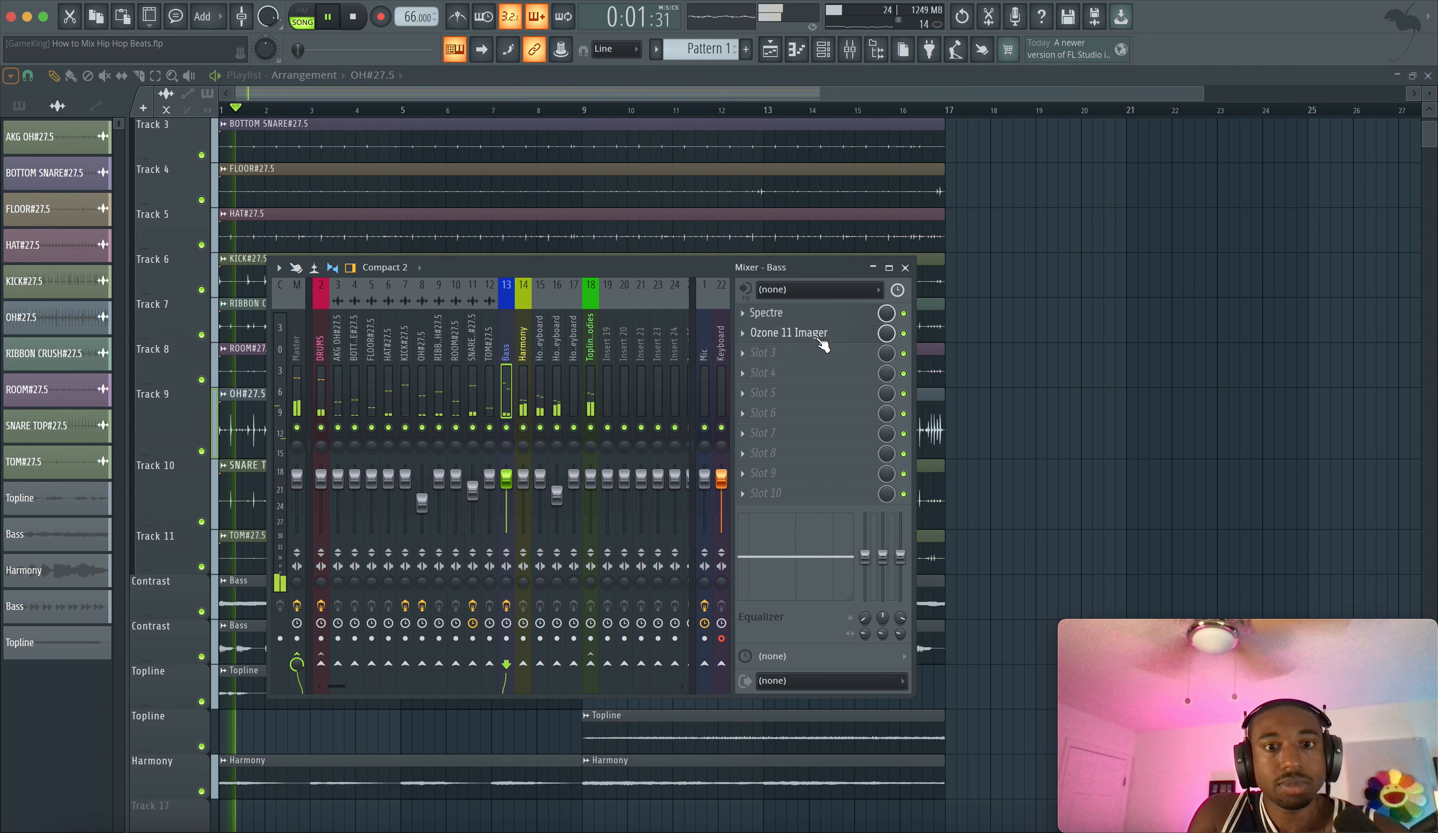
left_click(903, 333)
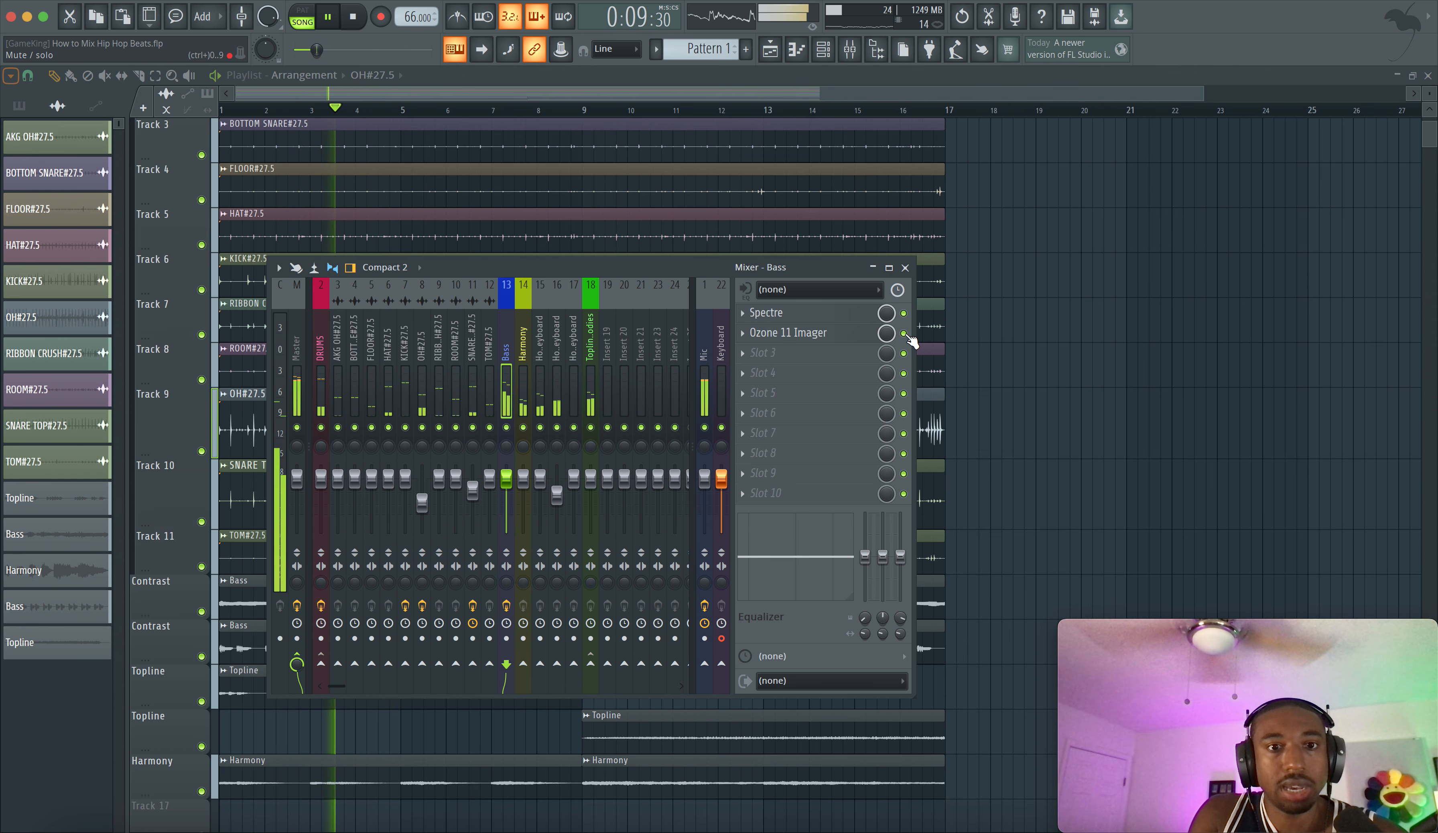
Stop playback and delete the Ozone 11 Imager from the Bass track's second effect slot.
key("space")
right_click(760, 338)
left_click(767, 372)
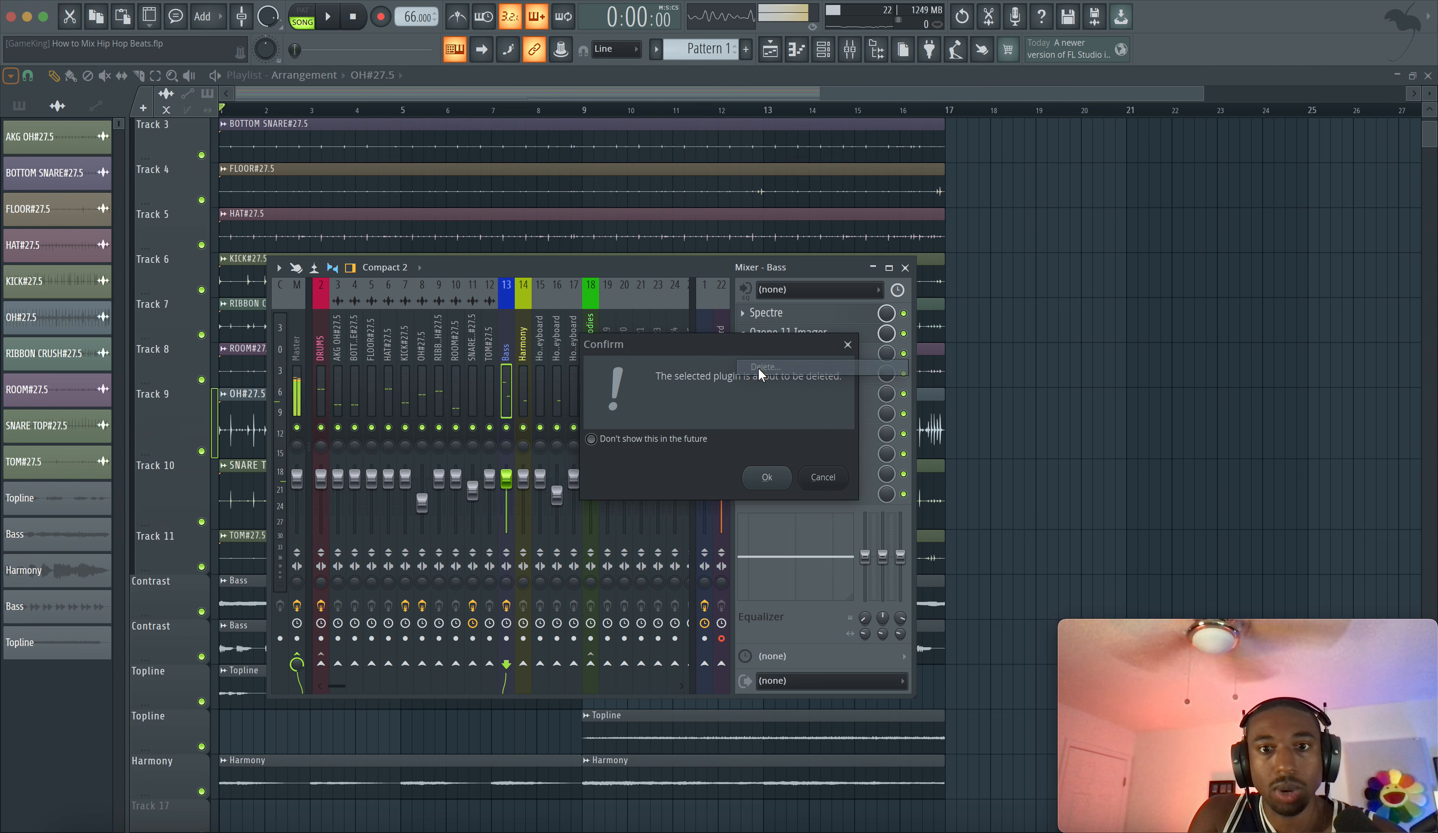
left_click(765, 478)
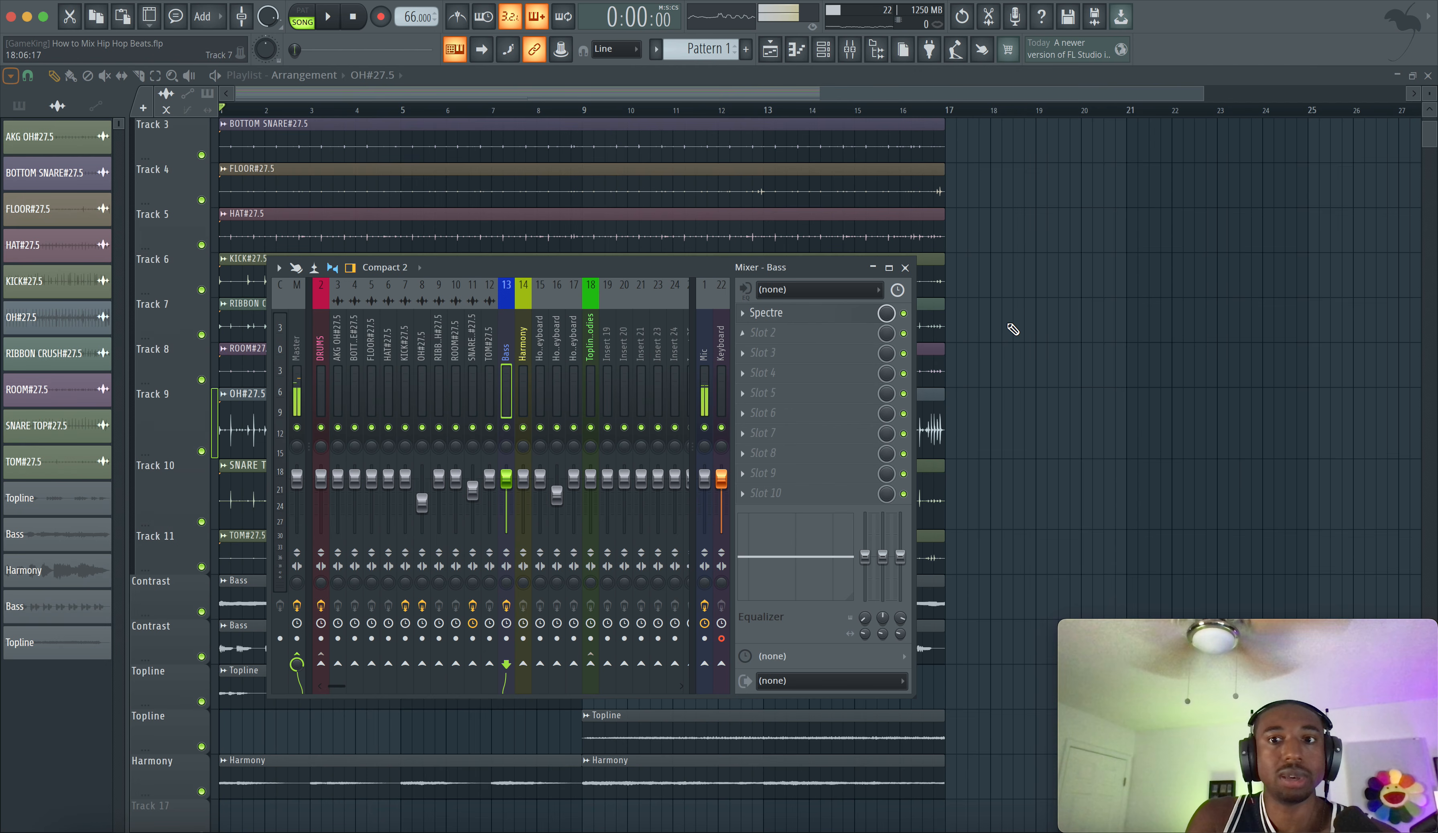
Play the song from the start and check it in the playlist and the mixer alternately.
key("F9")
key("space")
left_click(850, 50)
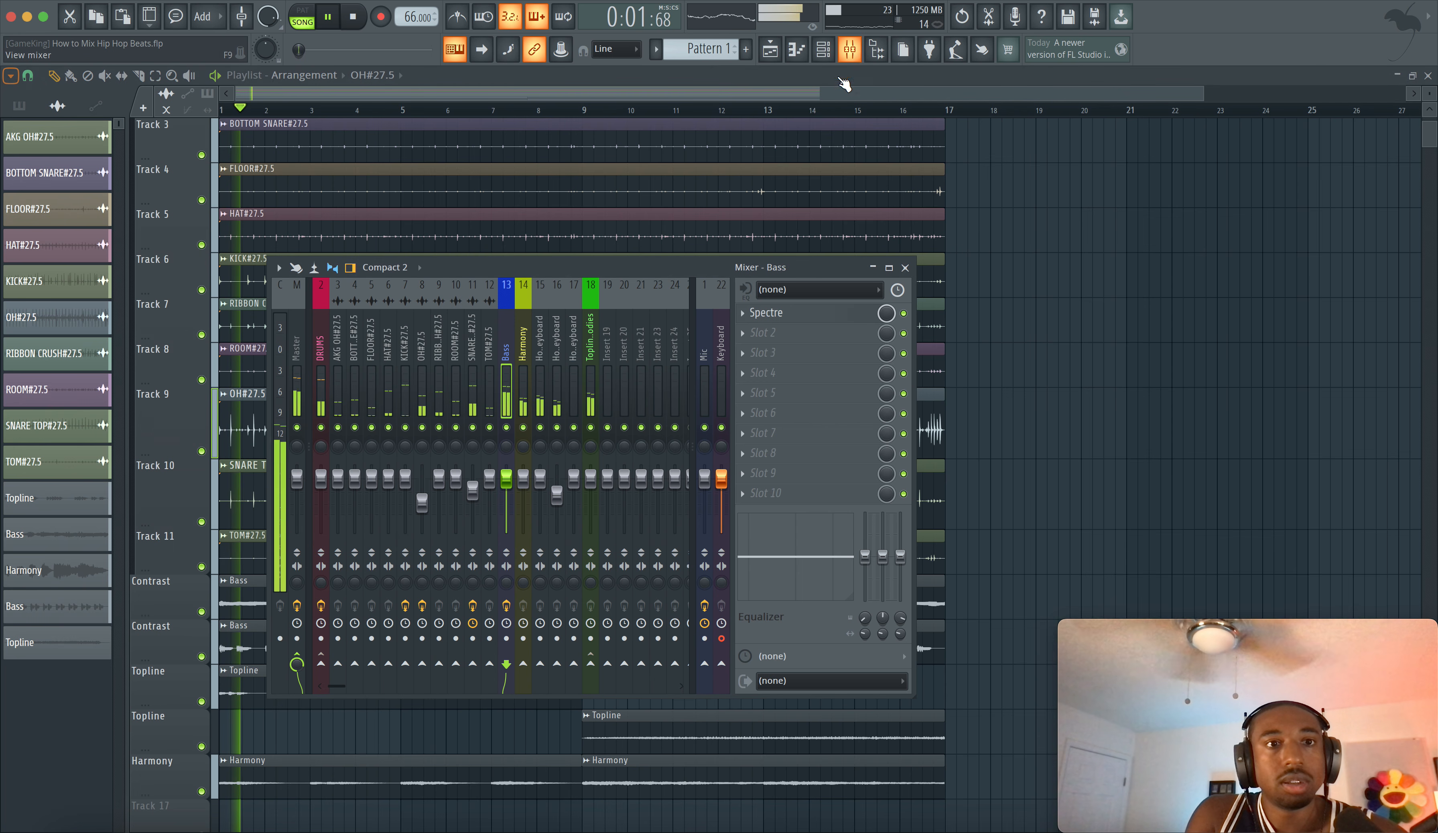
key("F9")
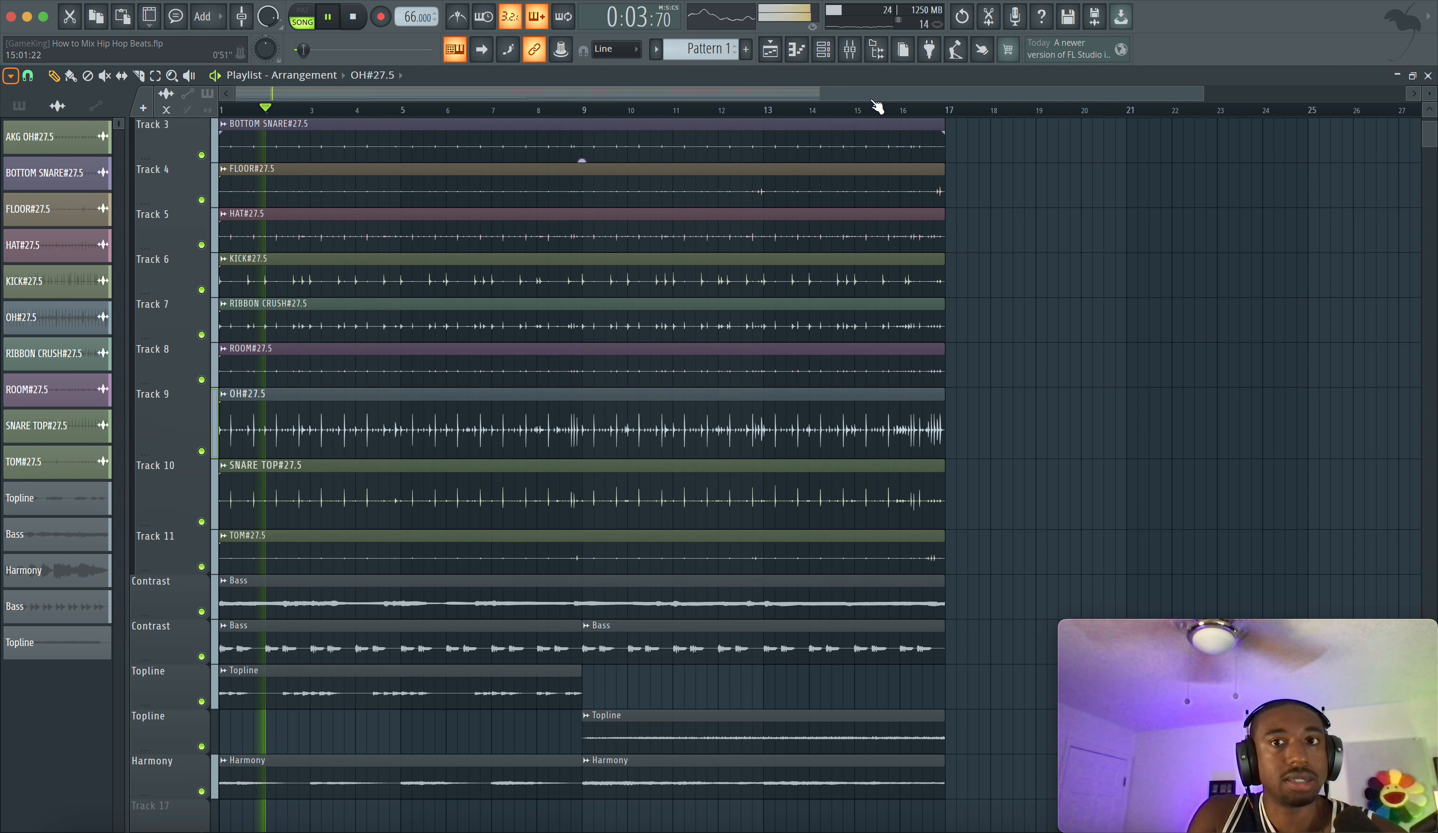
key("F9")
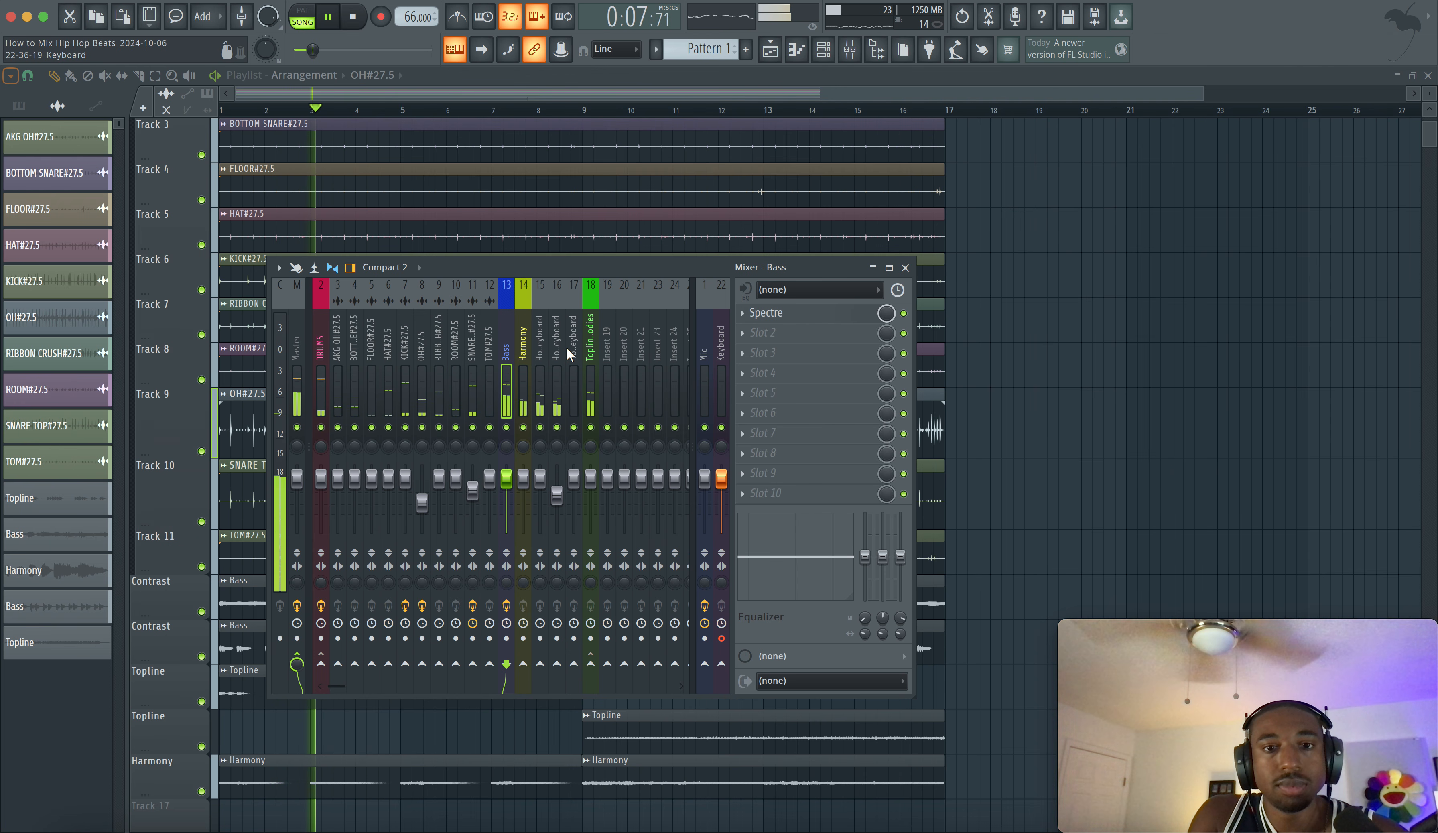
key("F9")
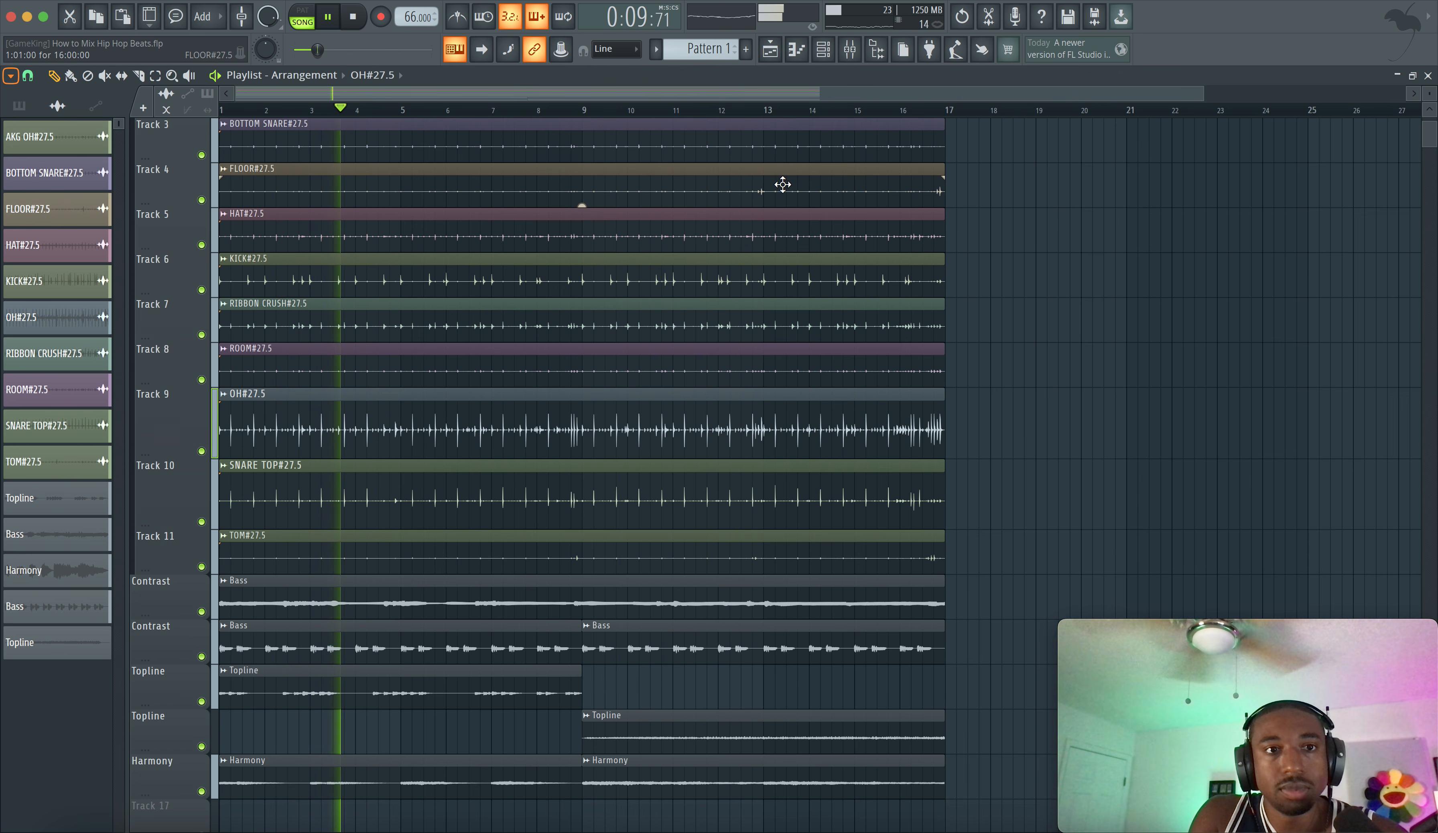
left_click(850, 49)
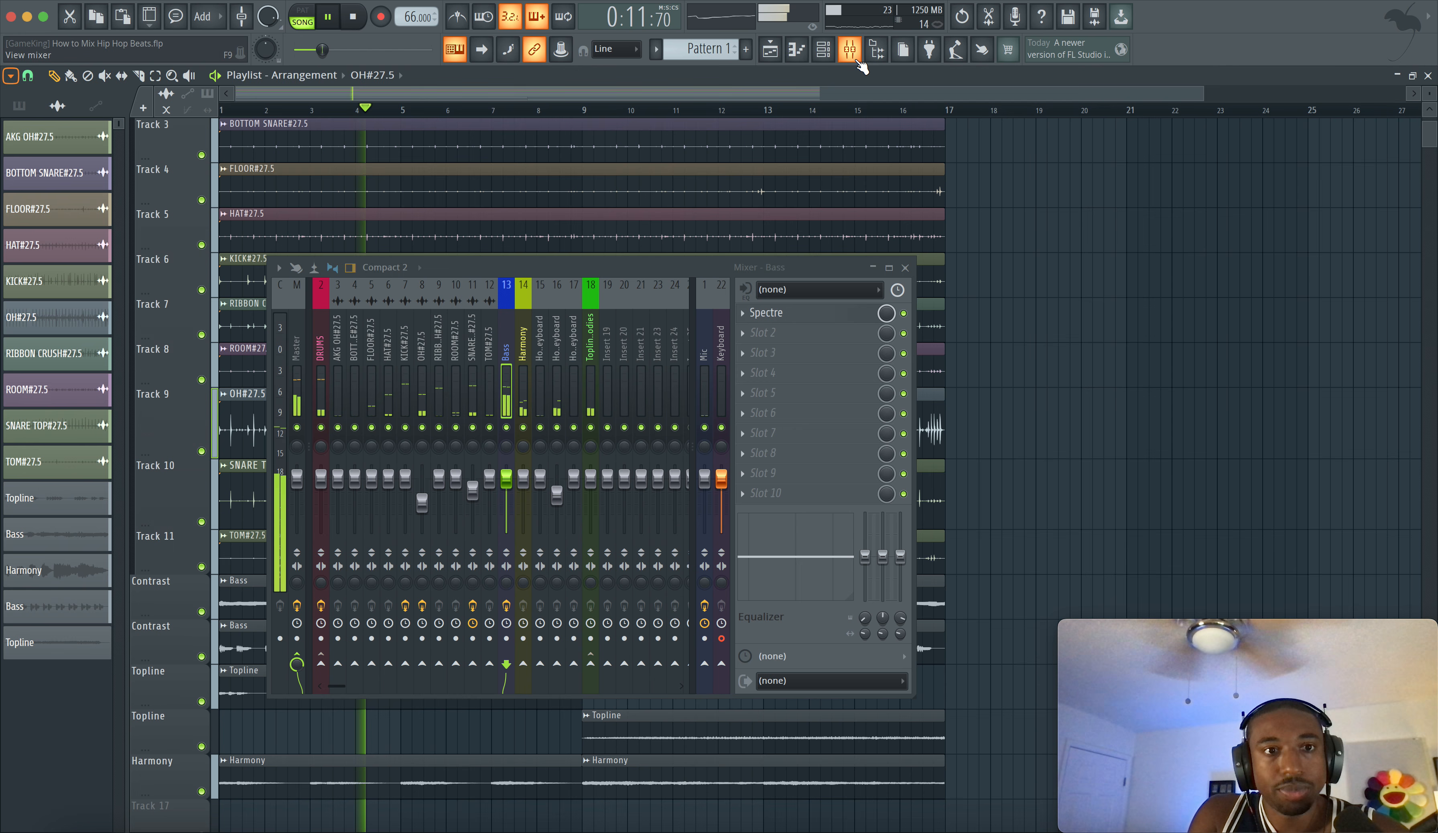
Replay the song and mute the DRUMS and Bass mixer tracks to hear the melodic parts.
key("space")
left_click(376, 361)
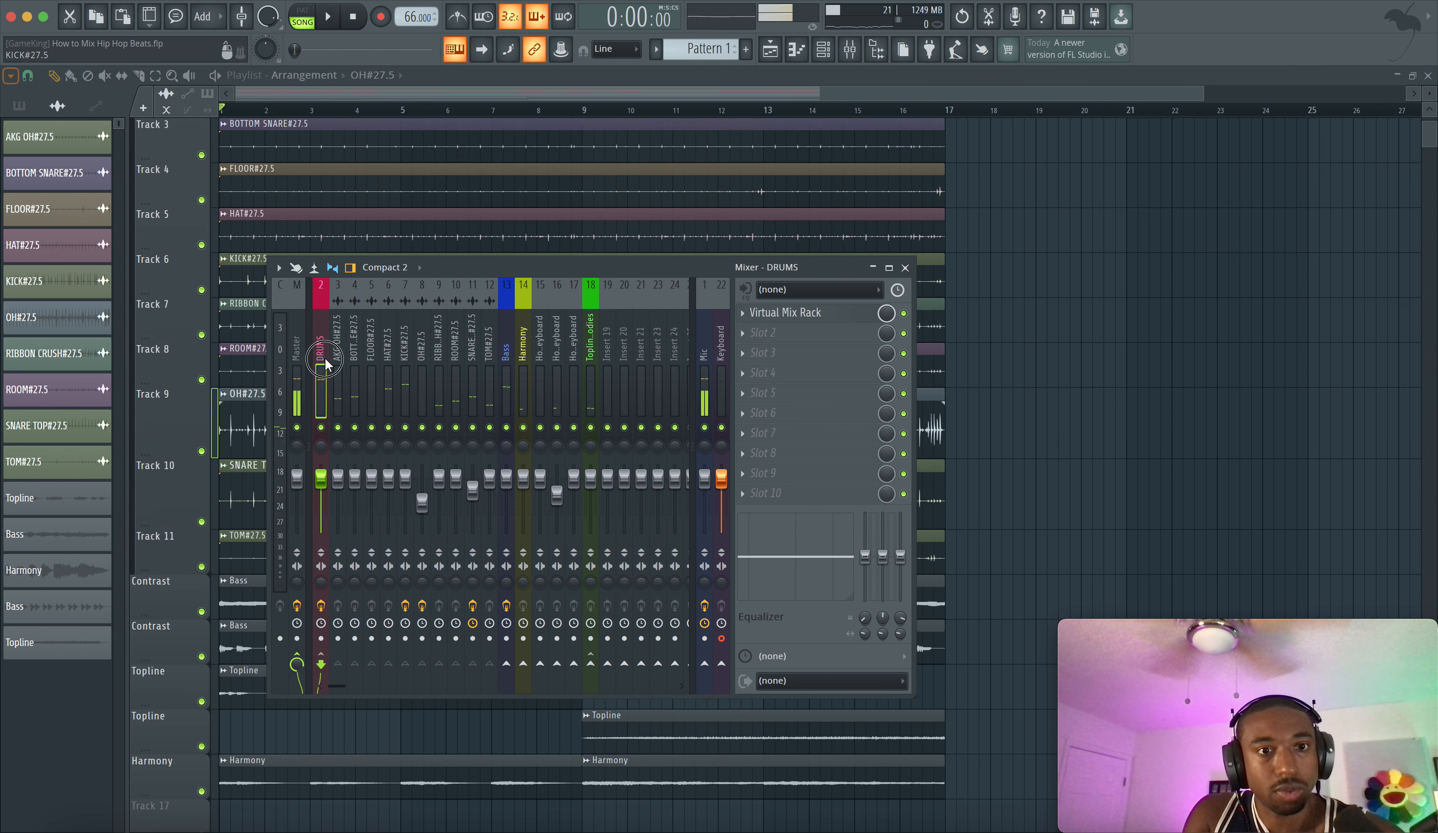
key("space")
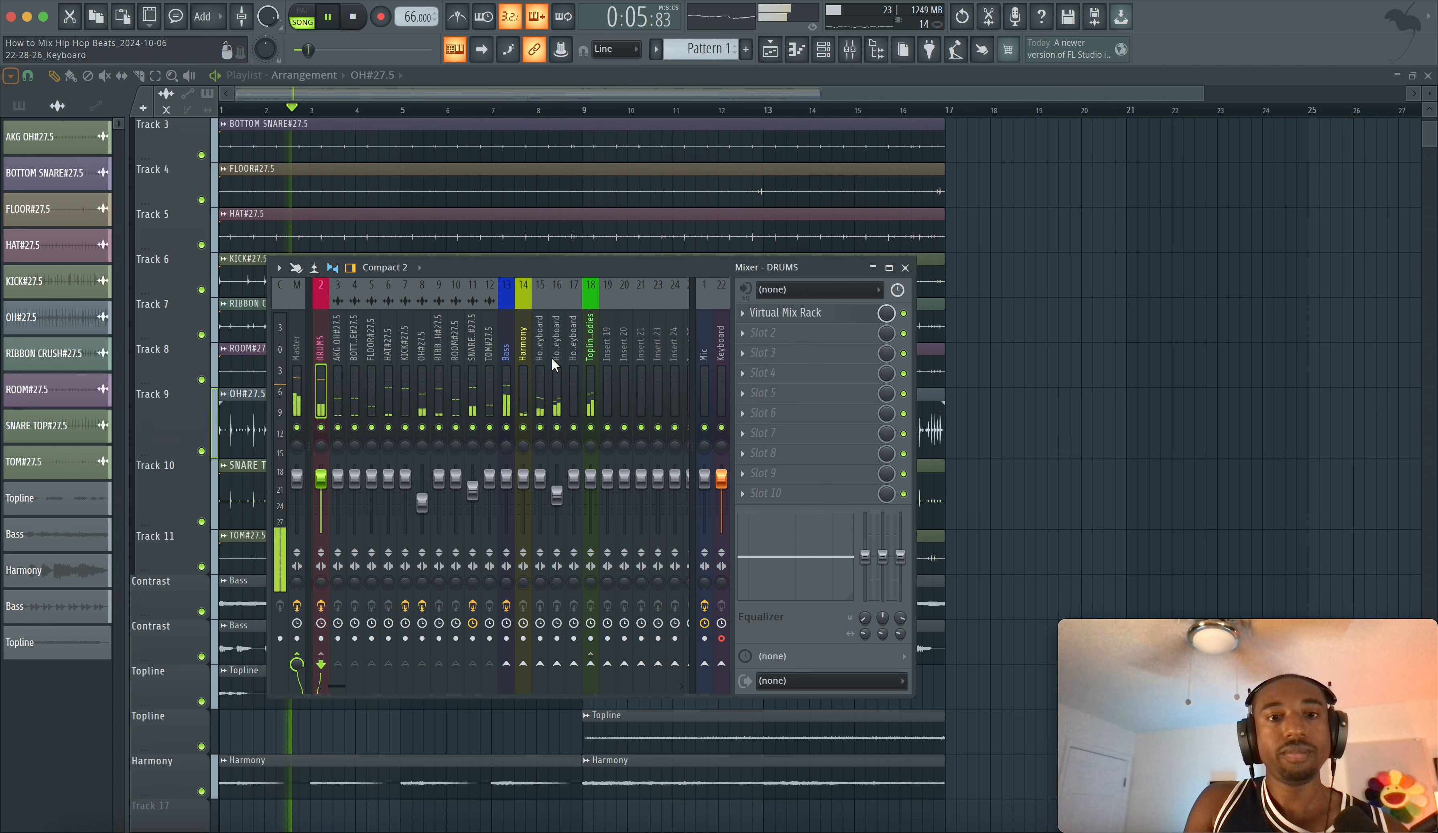
left_click(539, 375)
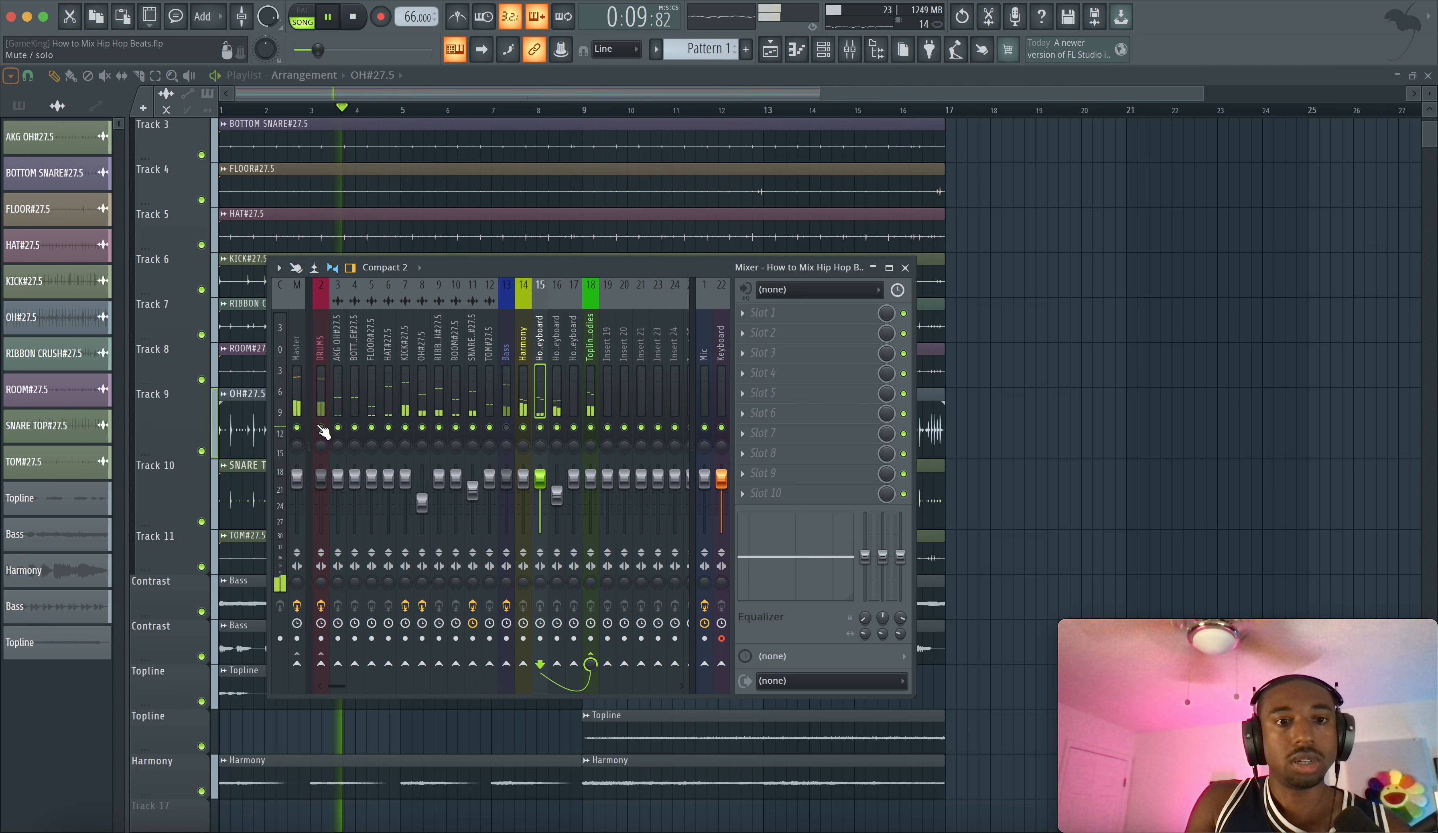
Save the project and select the Harmony mixer track.
key("ctrl+s")
key("F9")
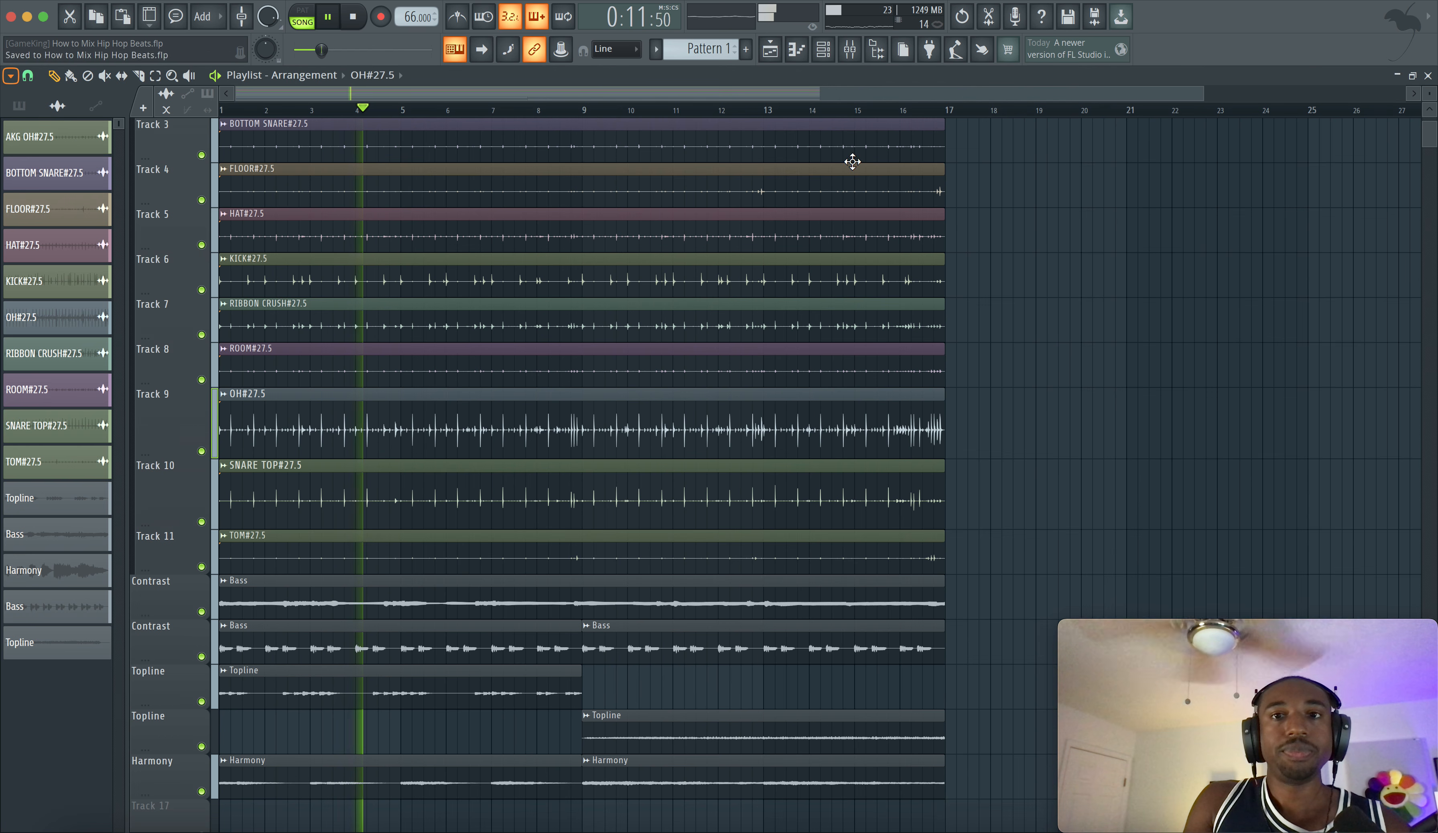
key("F9")
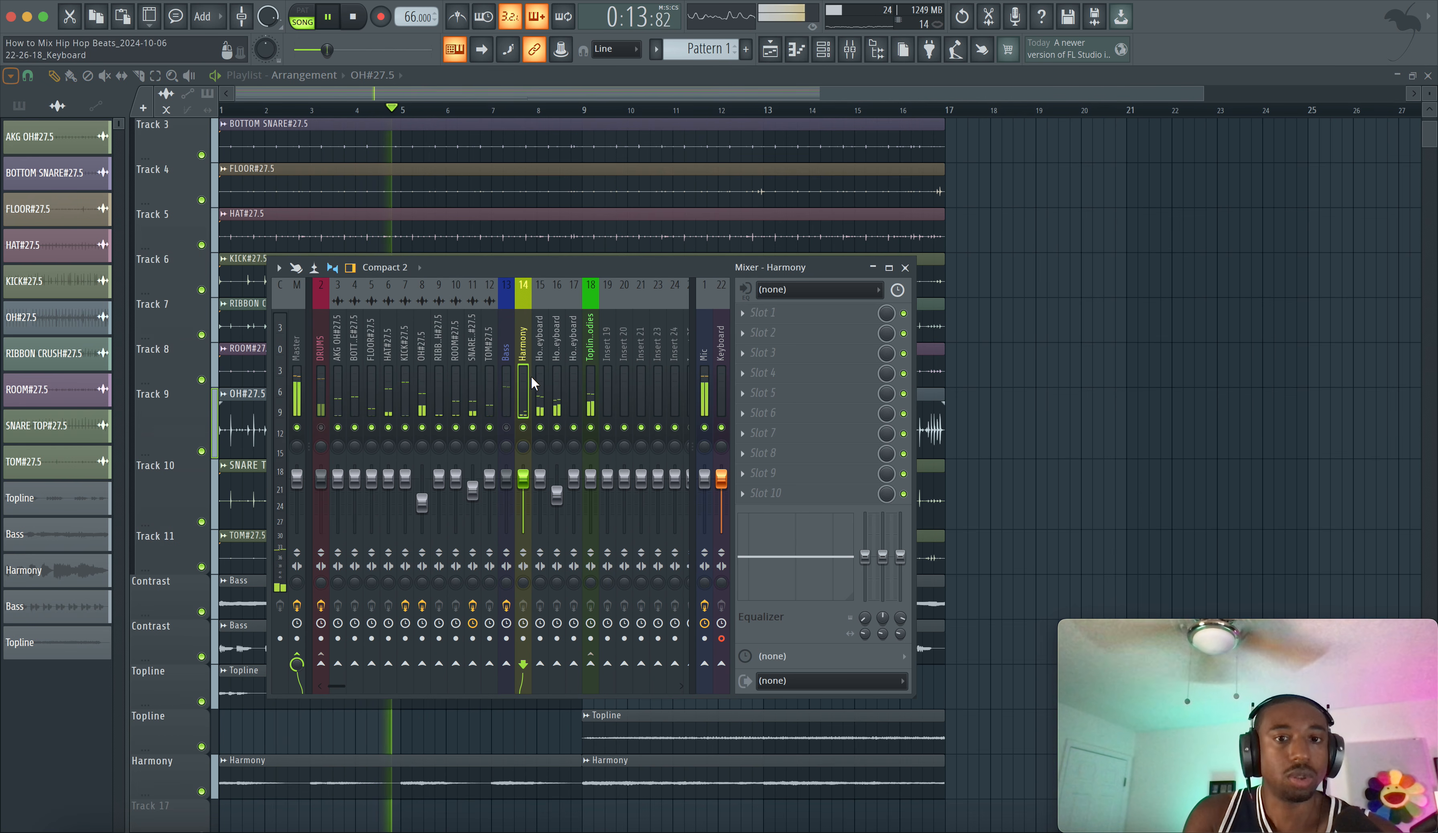
Restart playback with the mixer shown and mute the green Topline mixer track to isolate the harmony.
key("space")
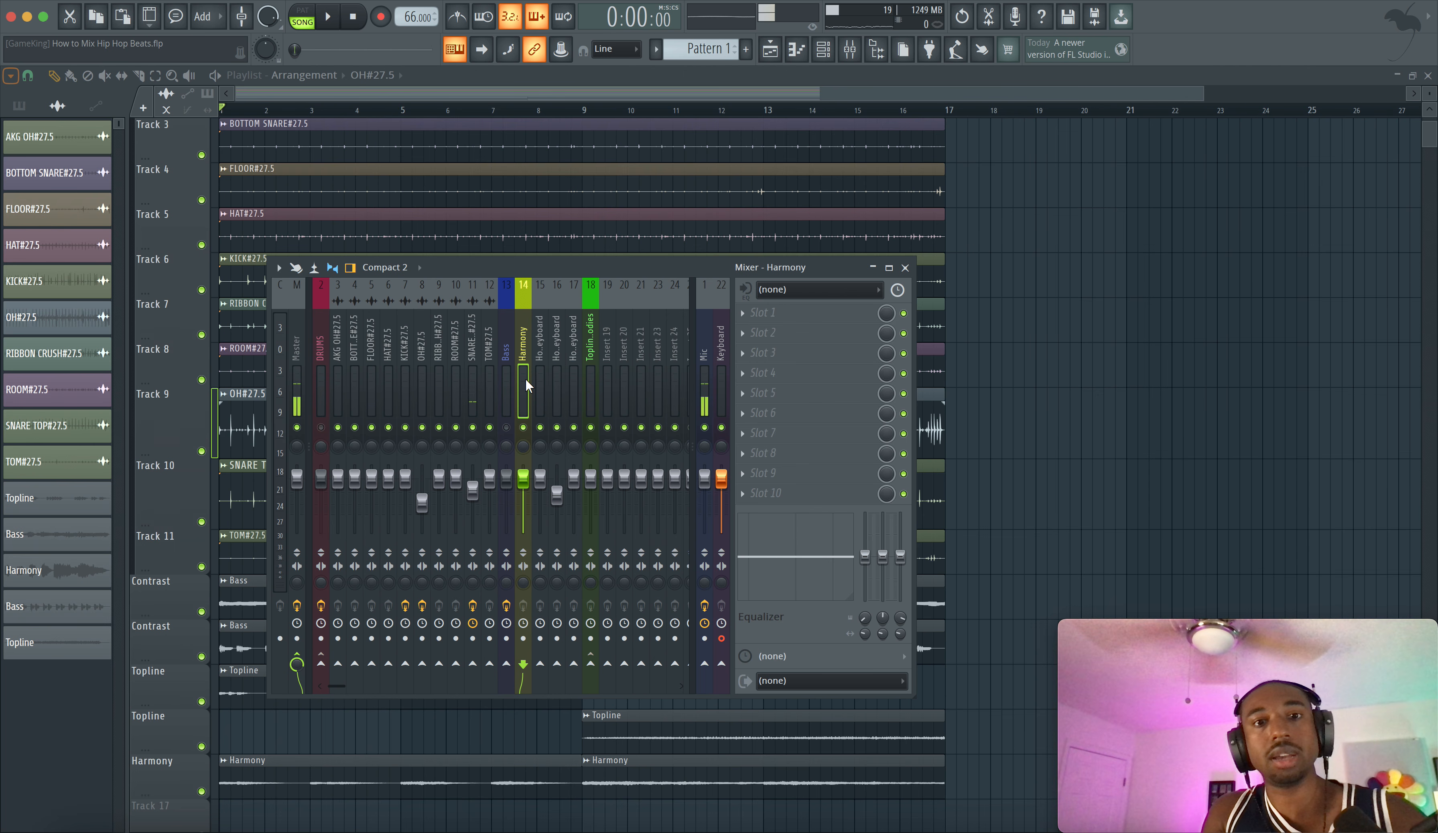
key("F9")
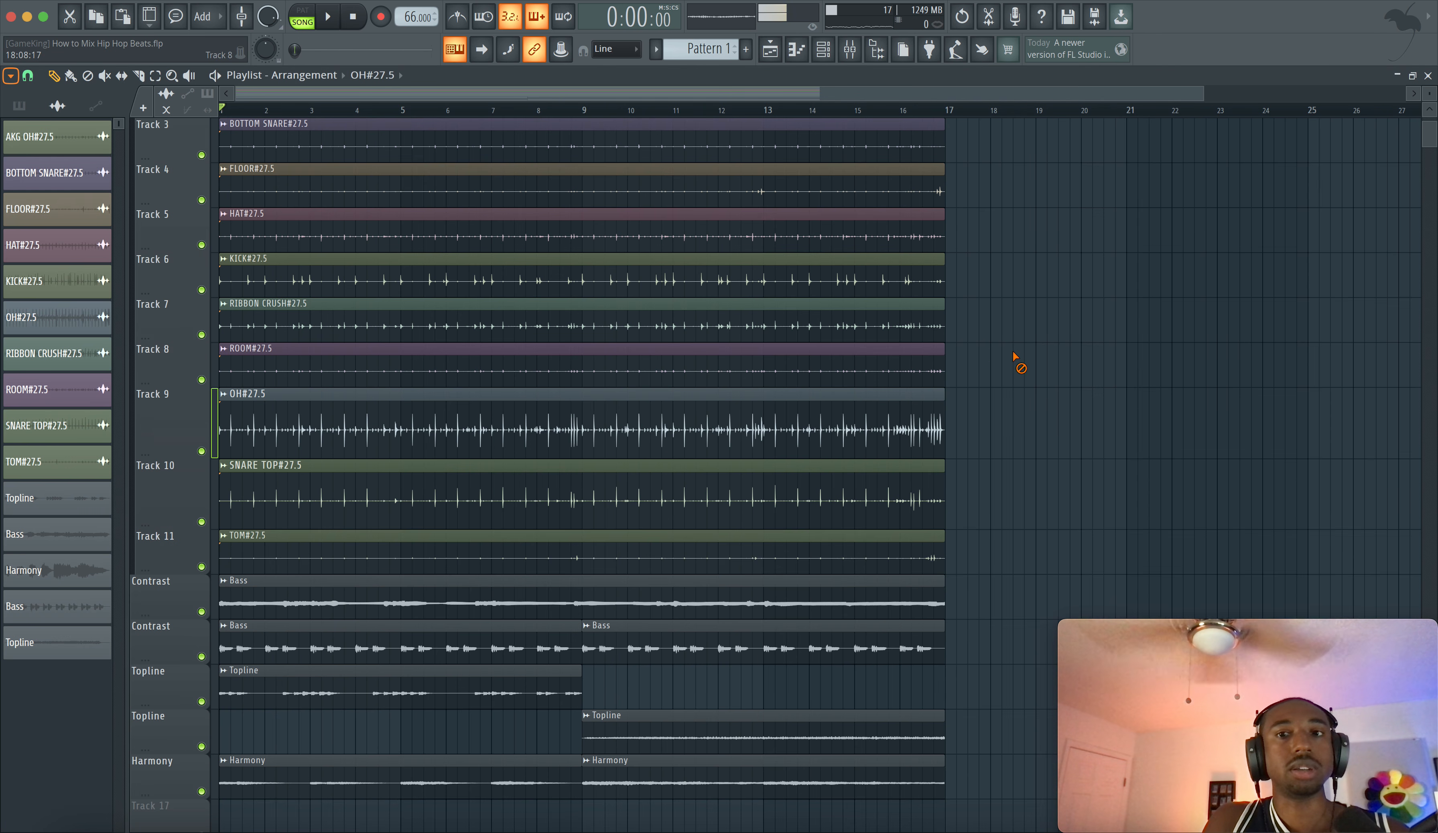
left_click(850, 50)
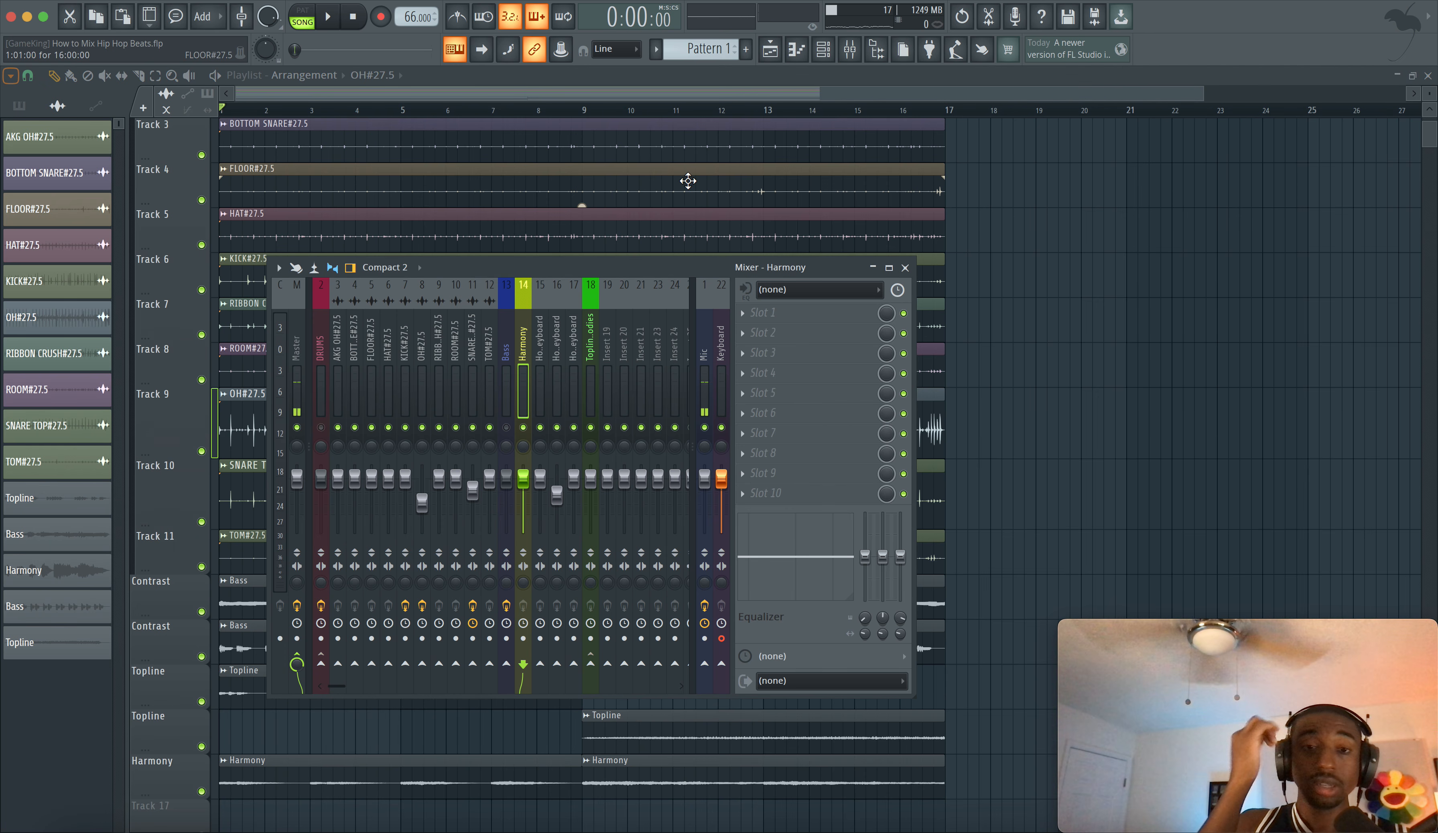
key("space")
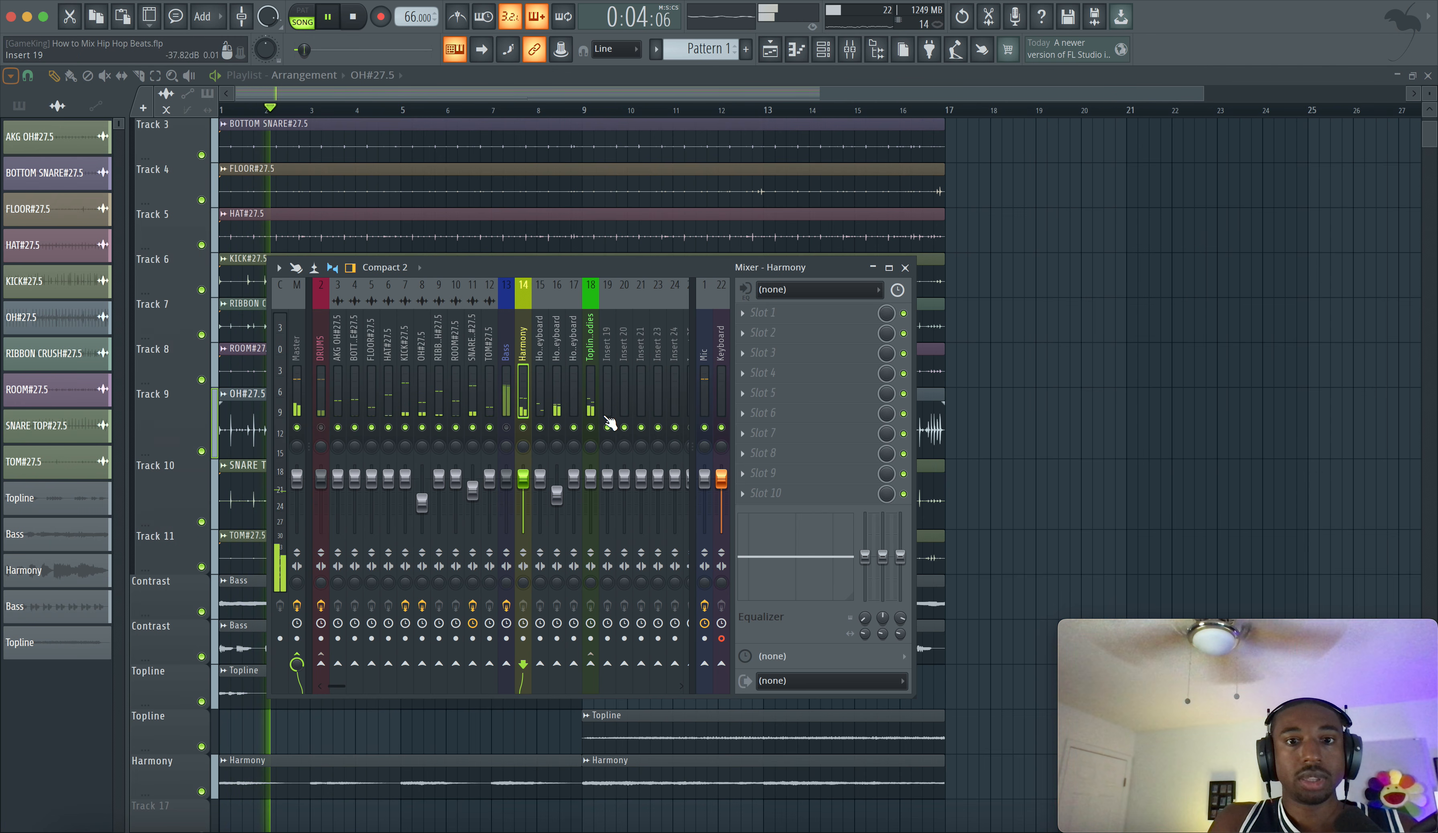
left_click(590, 428)
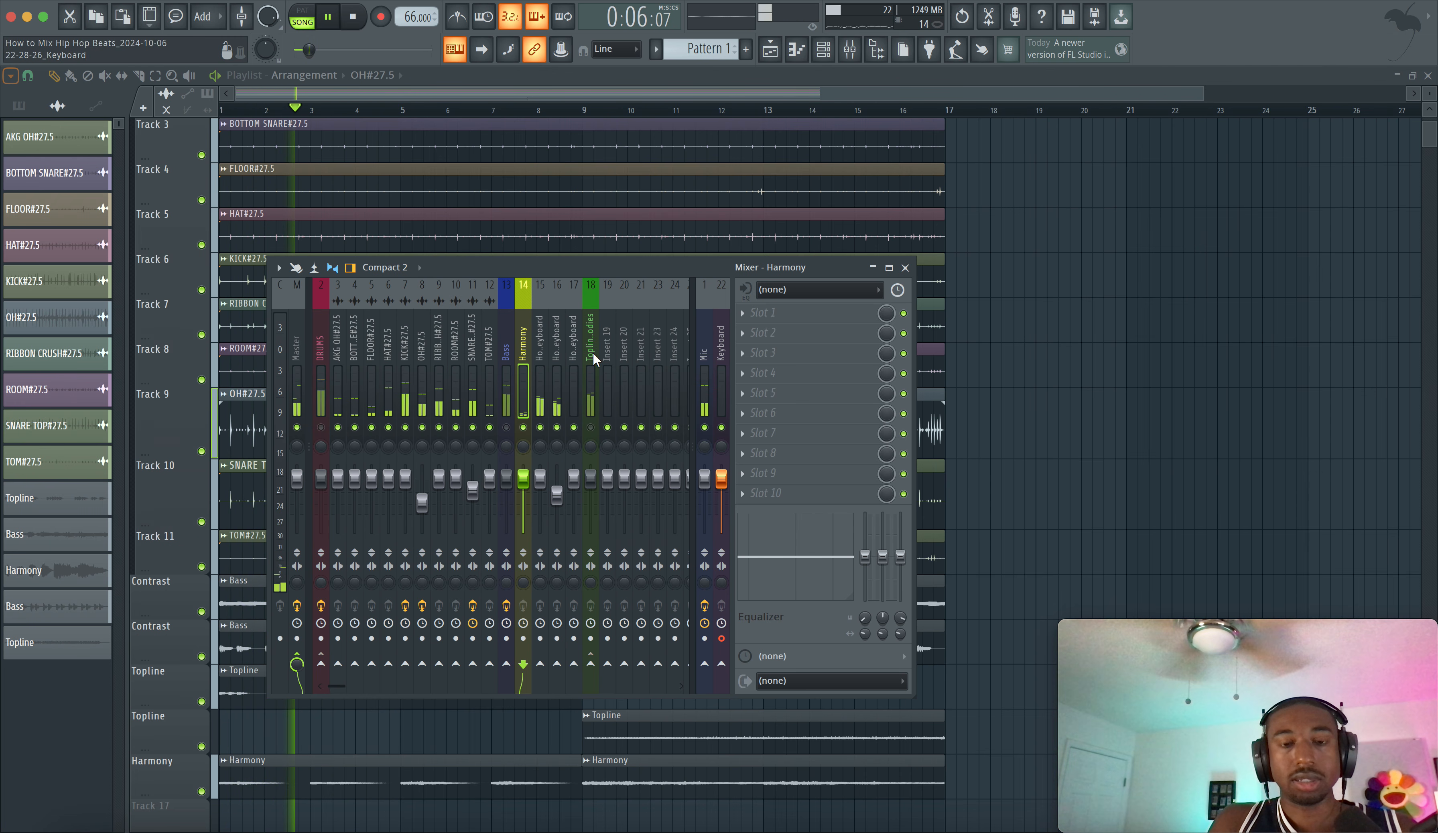
Load Ozone 11 Imager into the Harmony track's first effect slot and set its band 1 stereo width to 51.
left_click(766, 318)
scroll(691, 325, "down", 2)
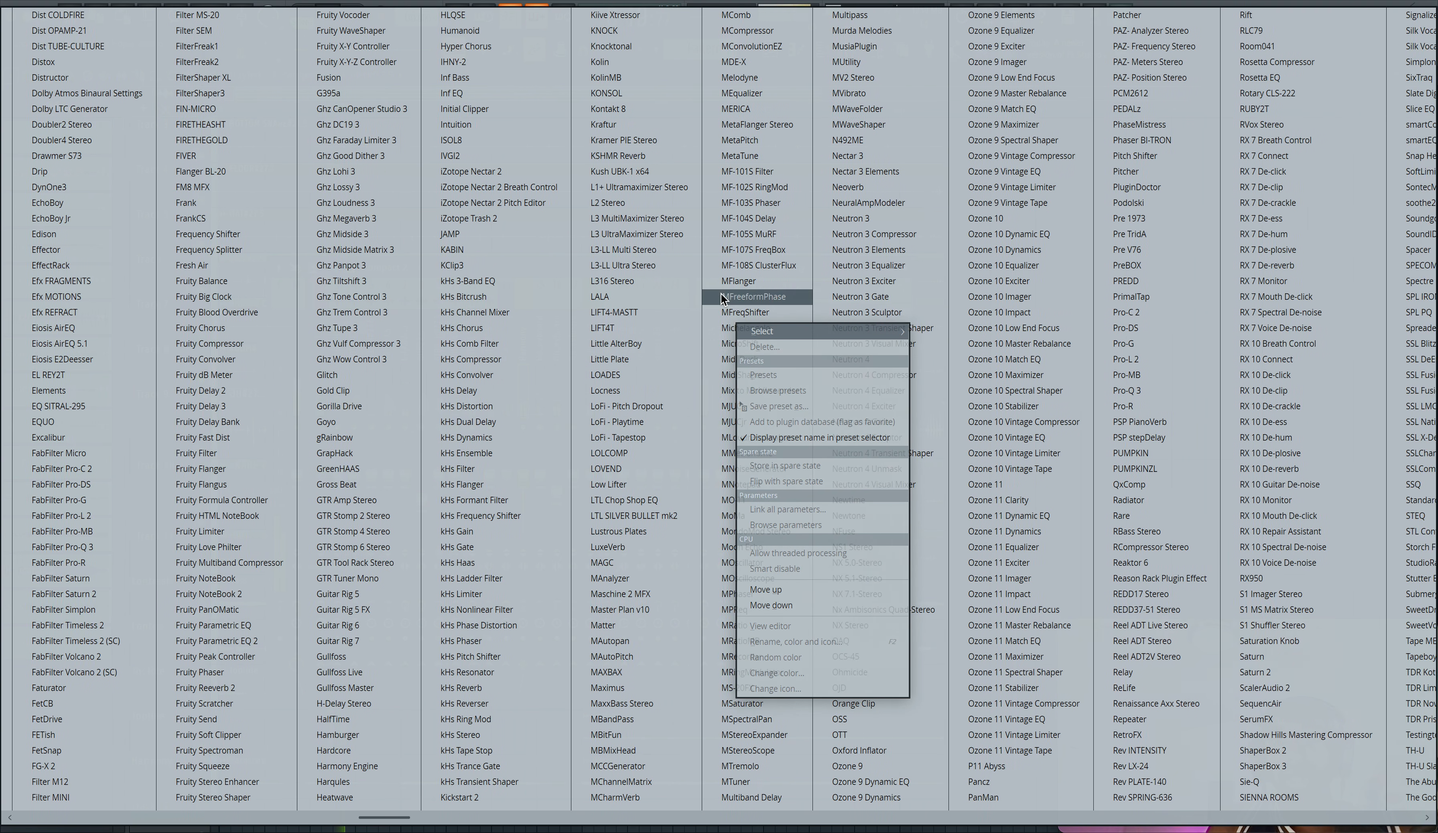
scroll(724, 295, "down", 1)
scroll(743, 309, "down", 2)
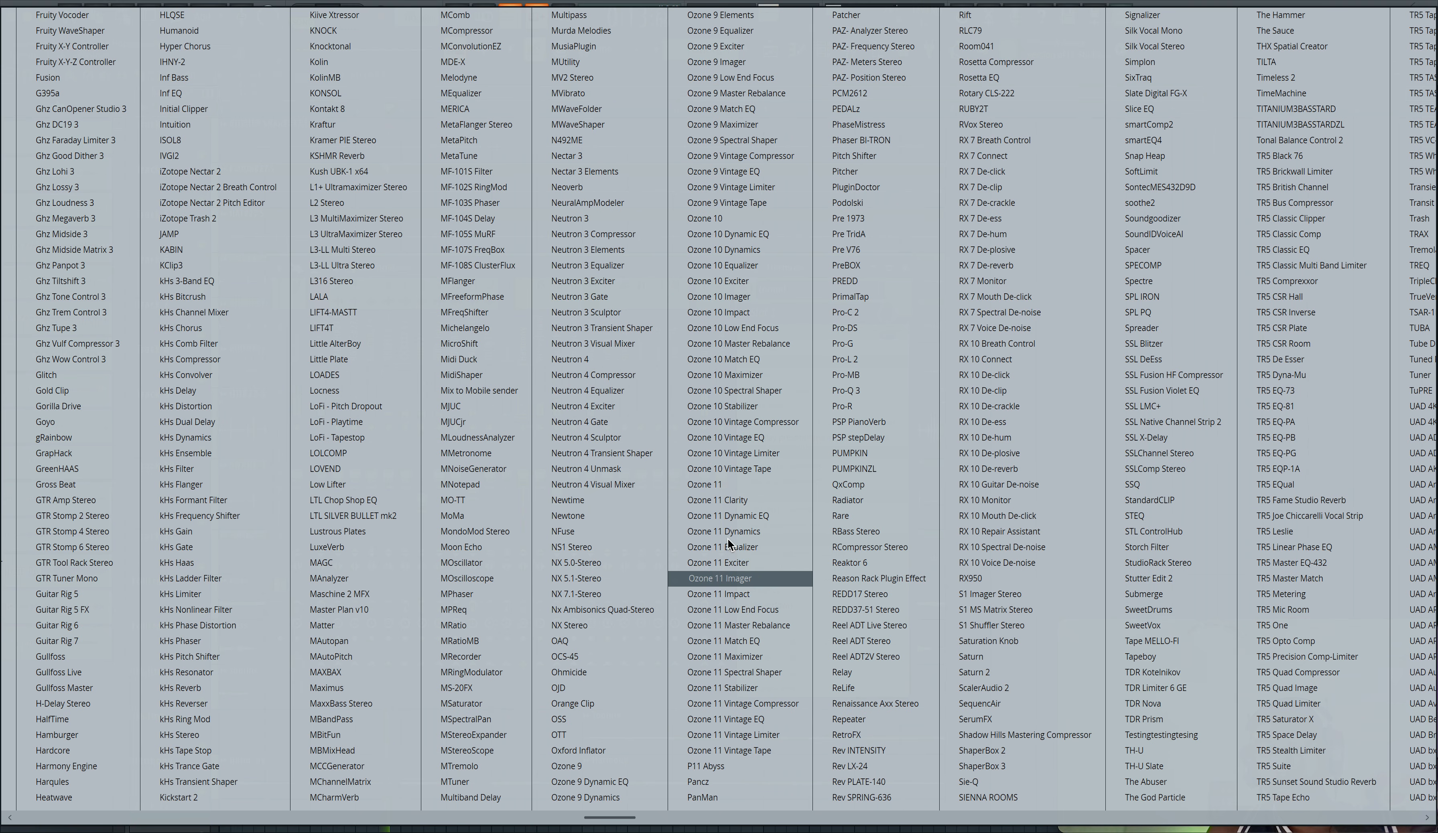
left_click(722, 578)
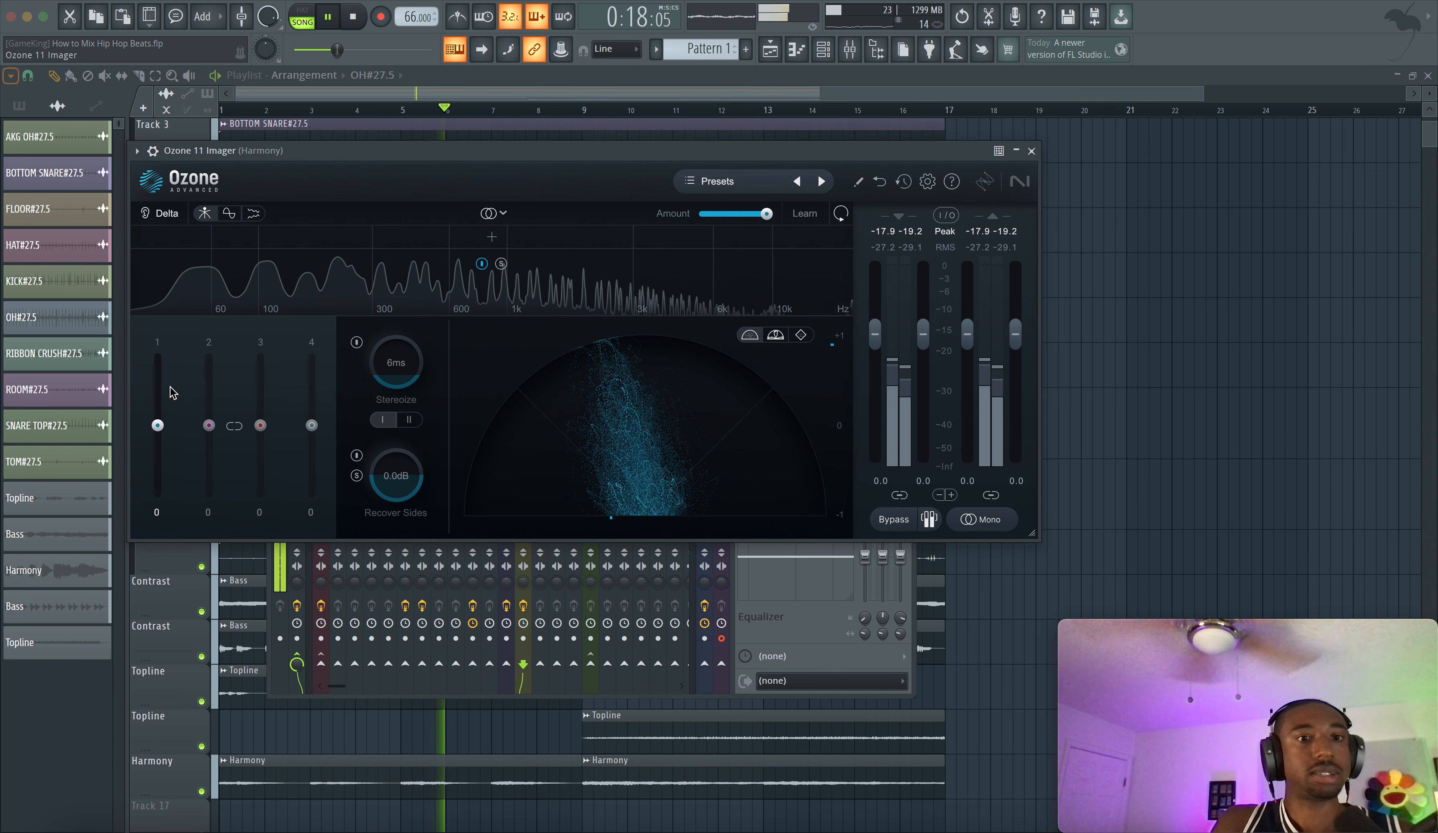
left_click_drag(157, 425, 159, 389)
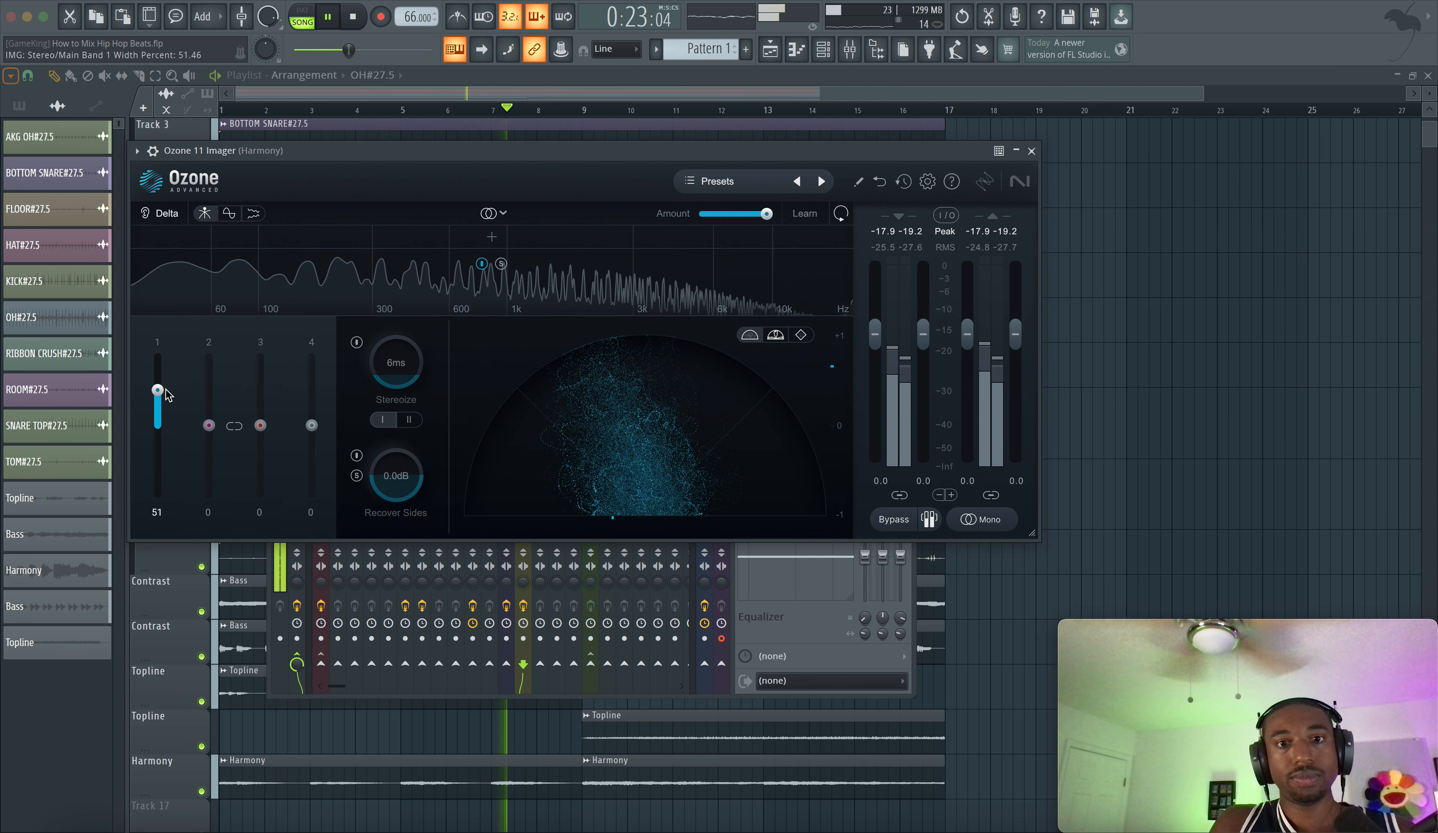
left_click(1032, 151)
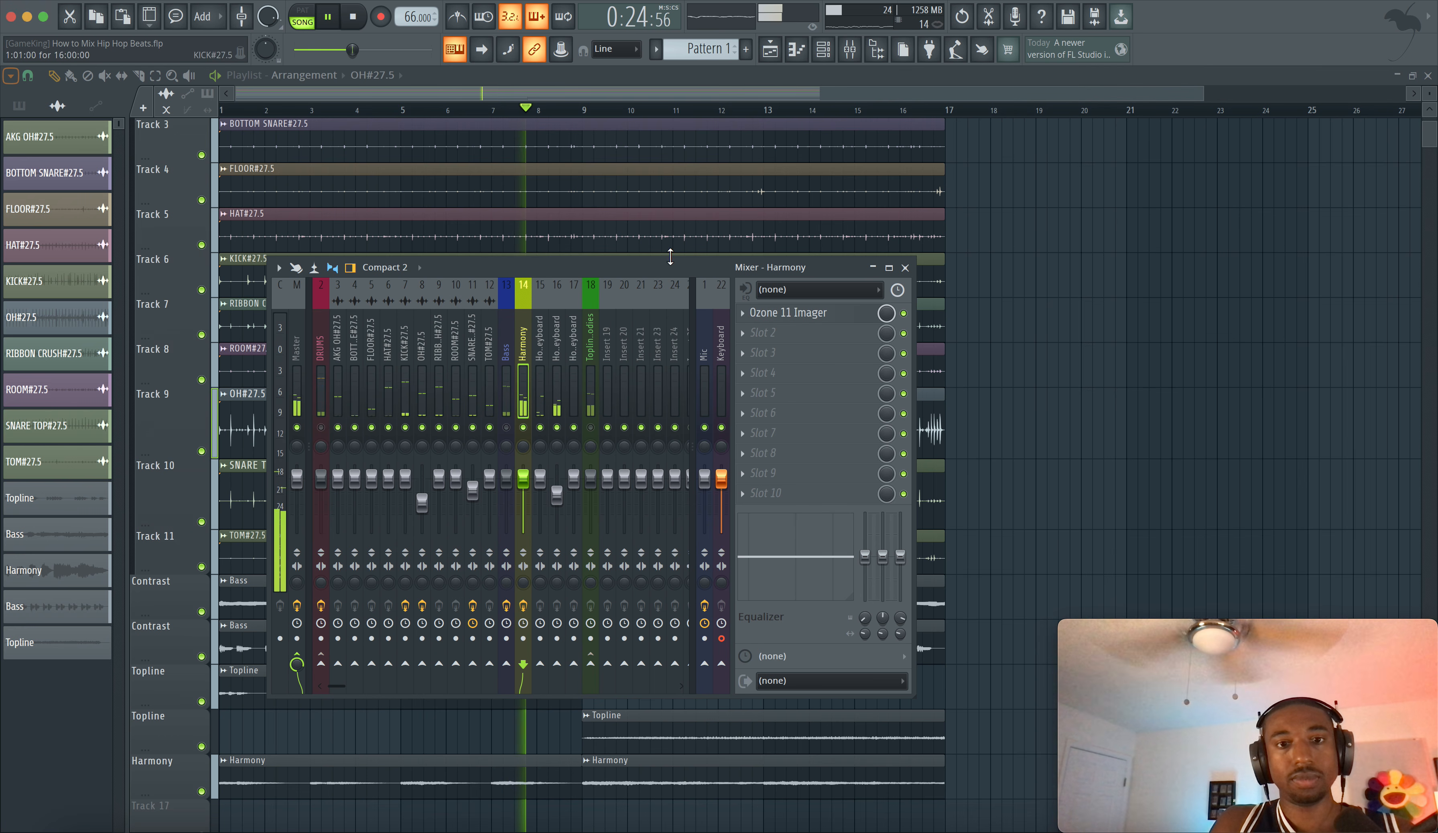
Load Virtual Mix Rack into the Harmony track's second effect slot and clear all modules from the rack.
left_click(778, 336)
scroll(543, 374, "right", 10)
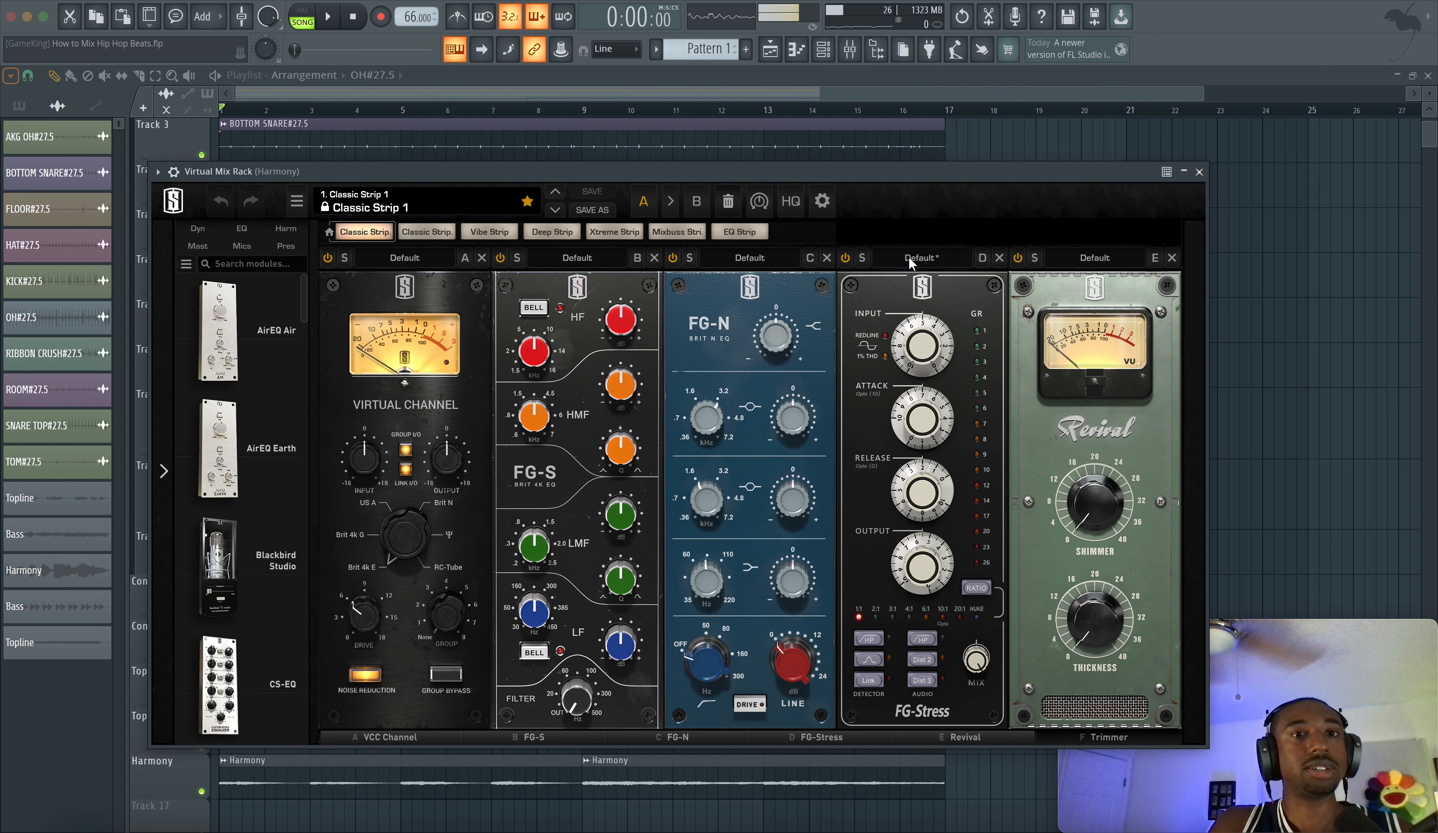
left_click(730, 202)
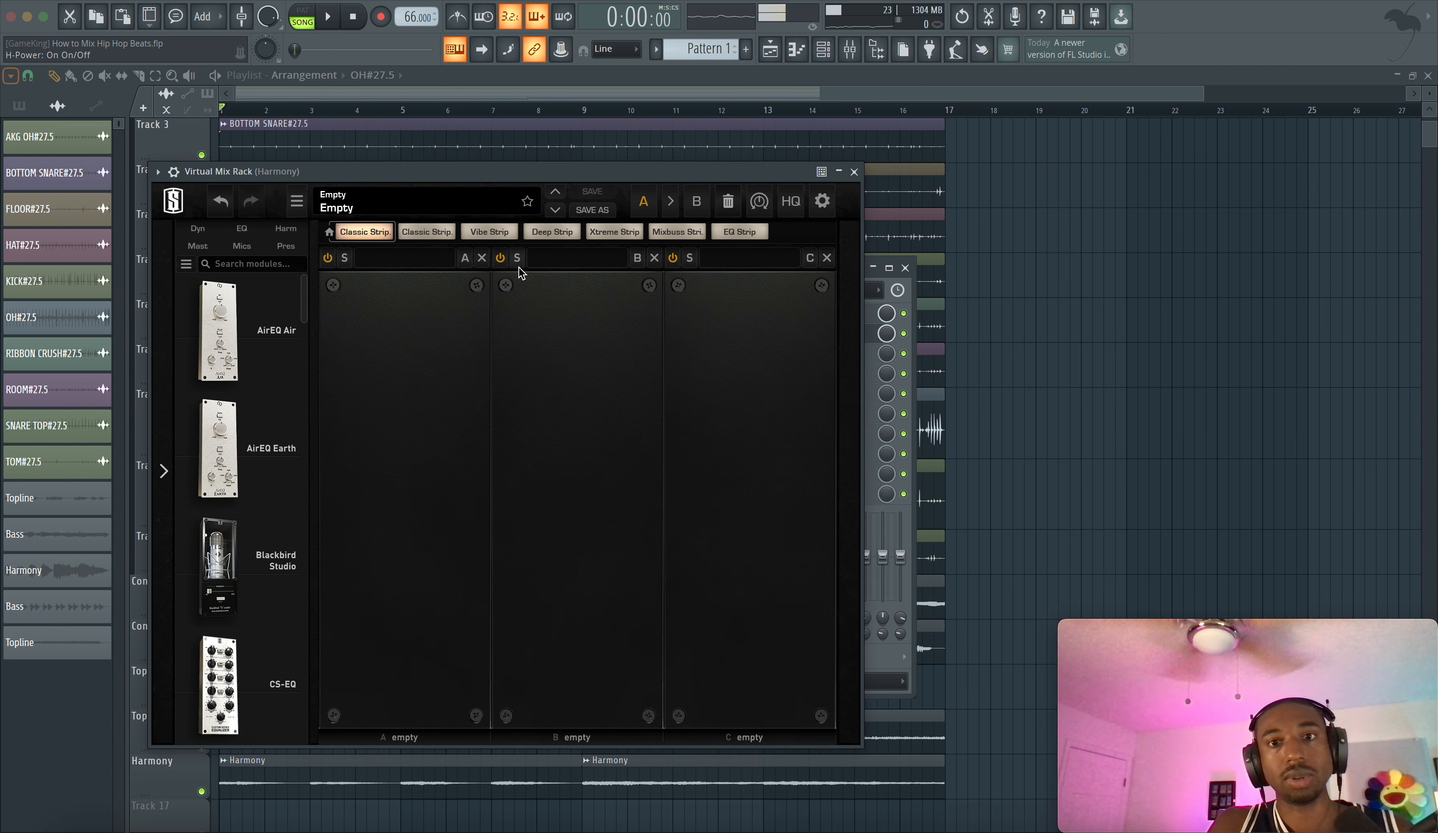
key("space")
scroll(251, 352, "down", 3)
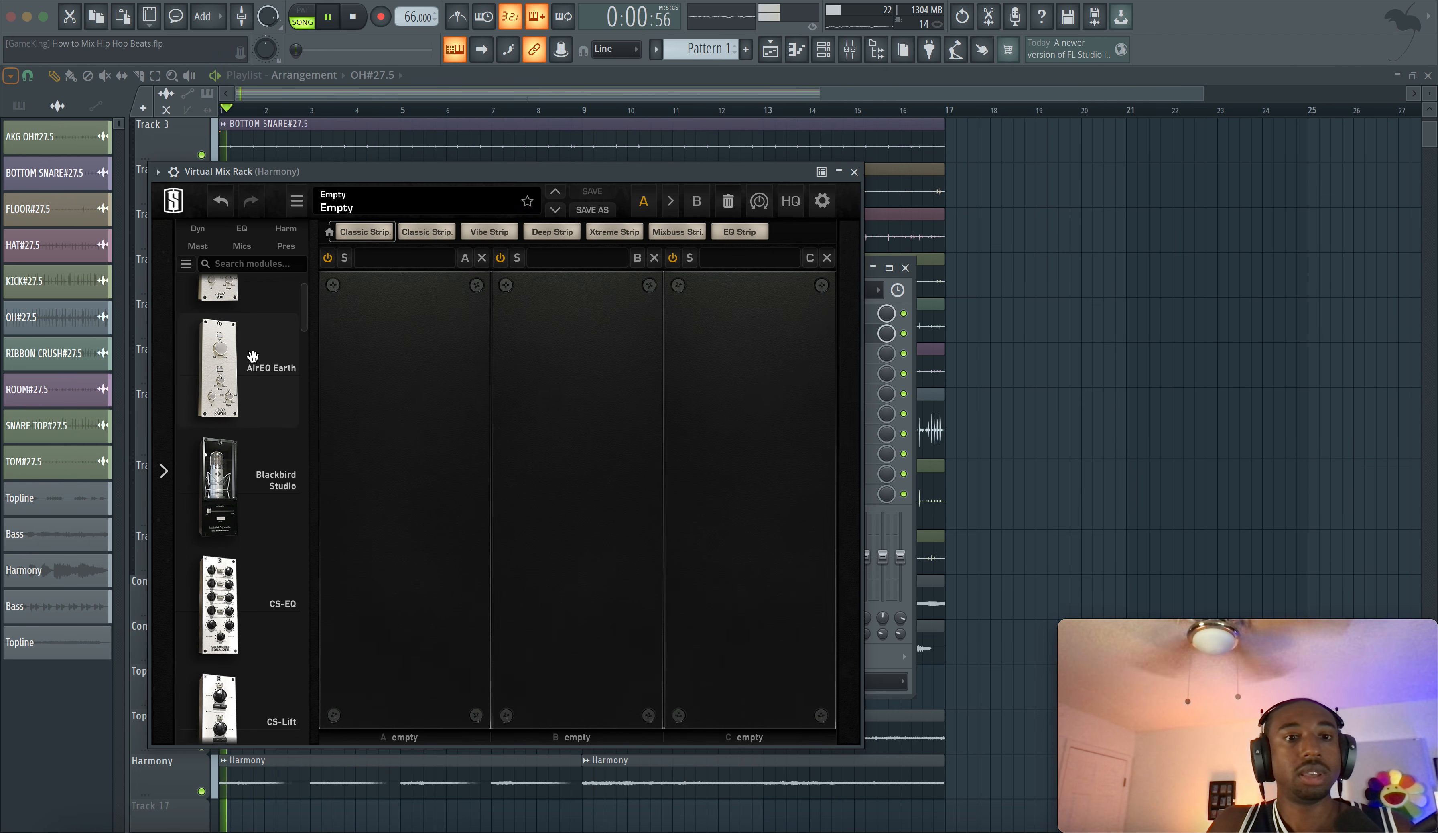
scroll(251, 352, "up", 3)
left_click(854, 172)
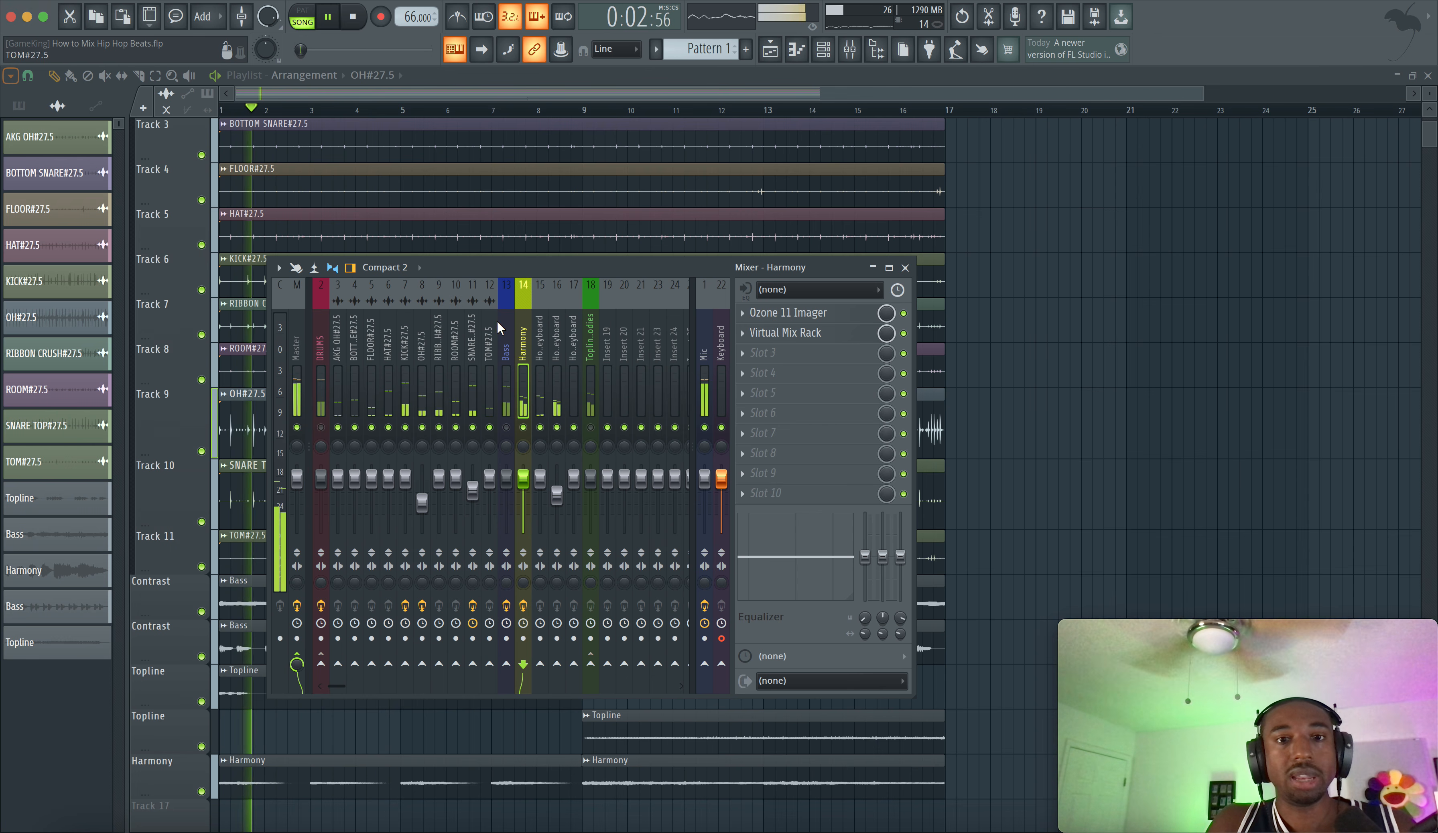
Stop playback and unmute all the mixer tracks.
key("space")
right_click(508, 428)
right_click(508, 428)
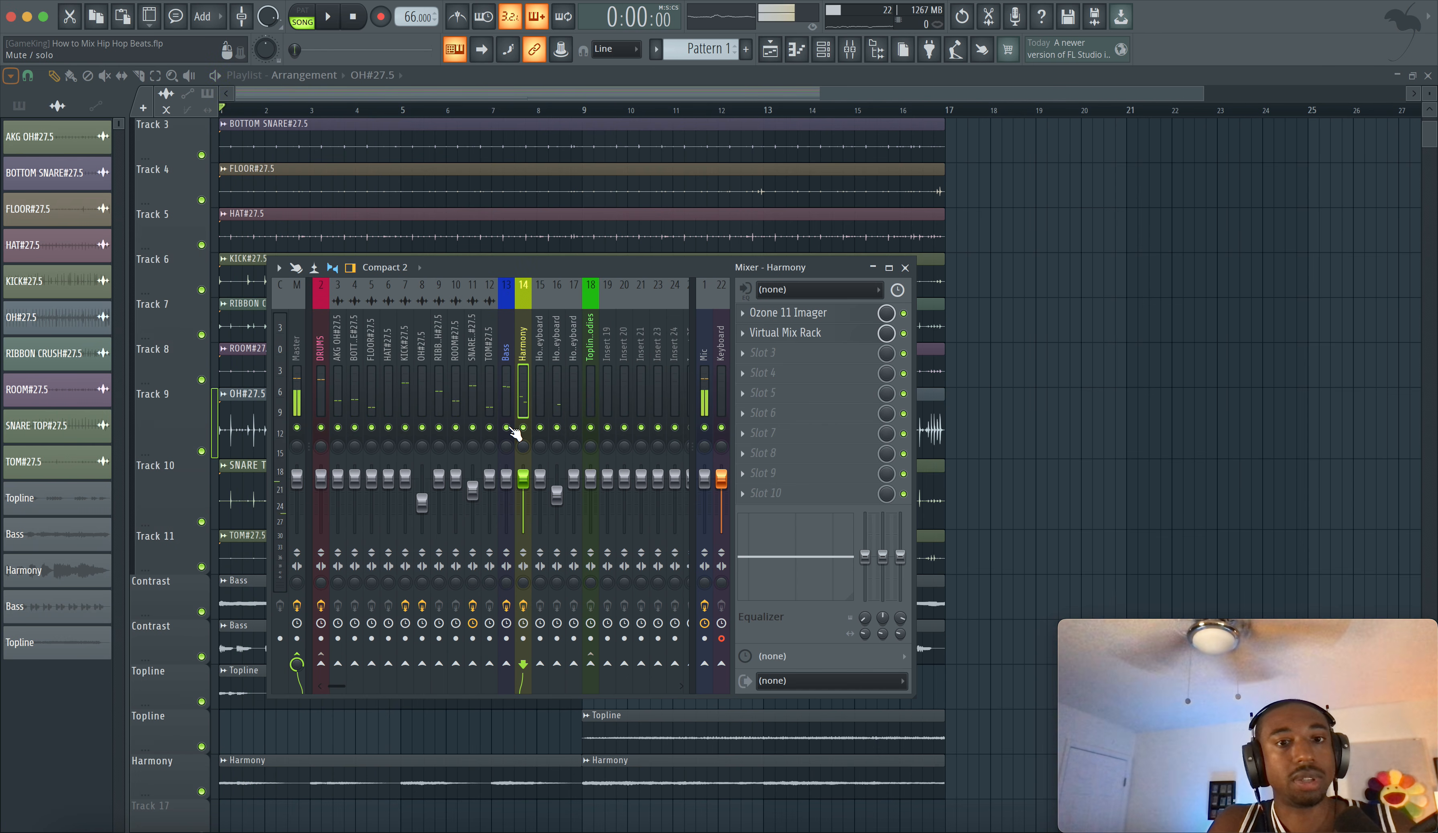
Add the AirEQ Air module to the Harmony track's Virtual Mix Rack and raise its Air gain to about 7.59 dB.
key("space")
left_click(795, 334)
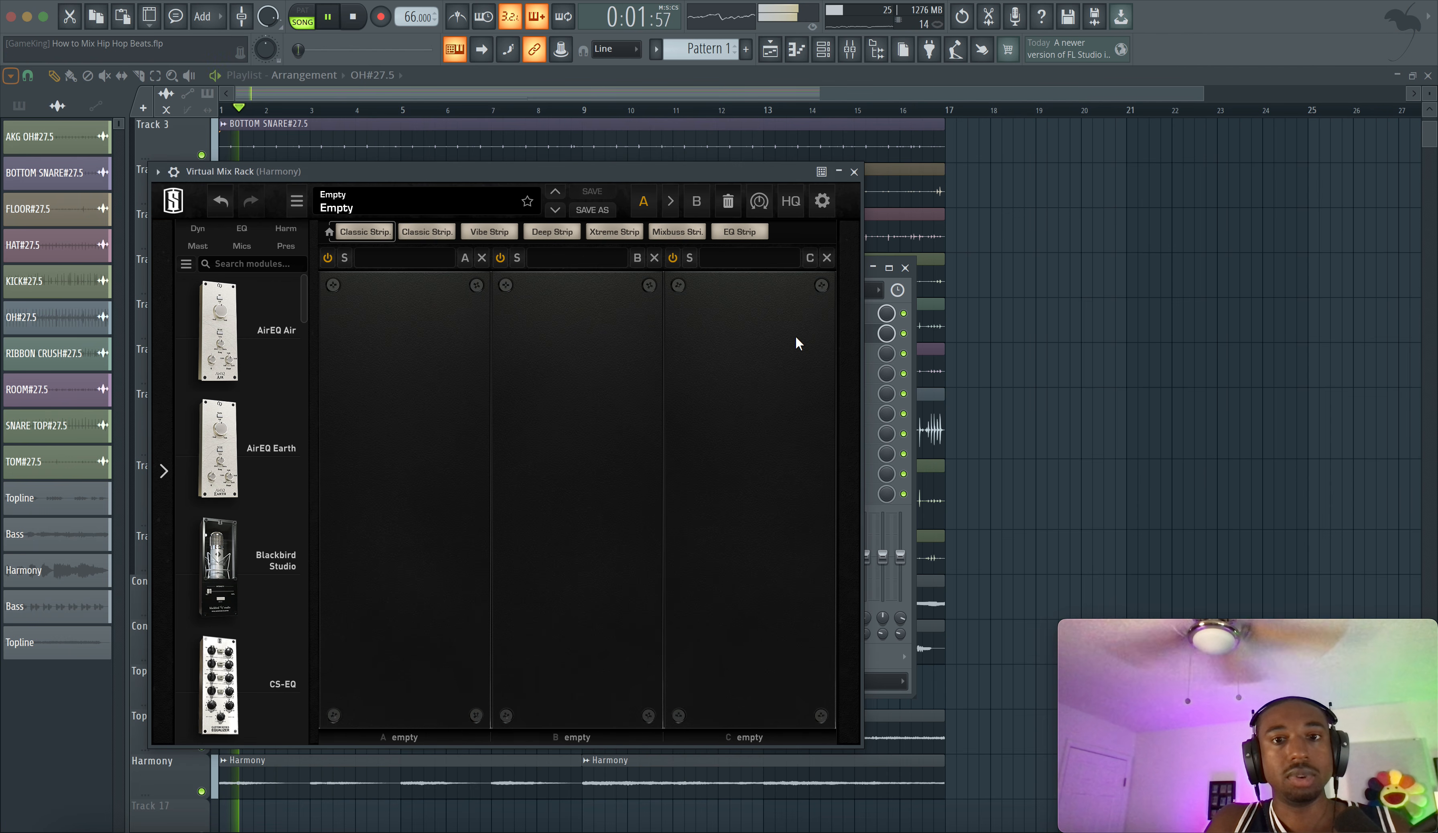
key("space")
left_click_drag(255, 336, 412, 385)
key("space")
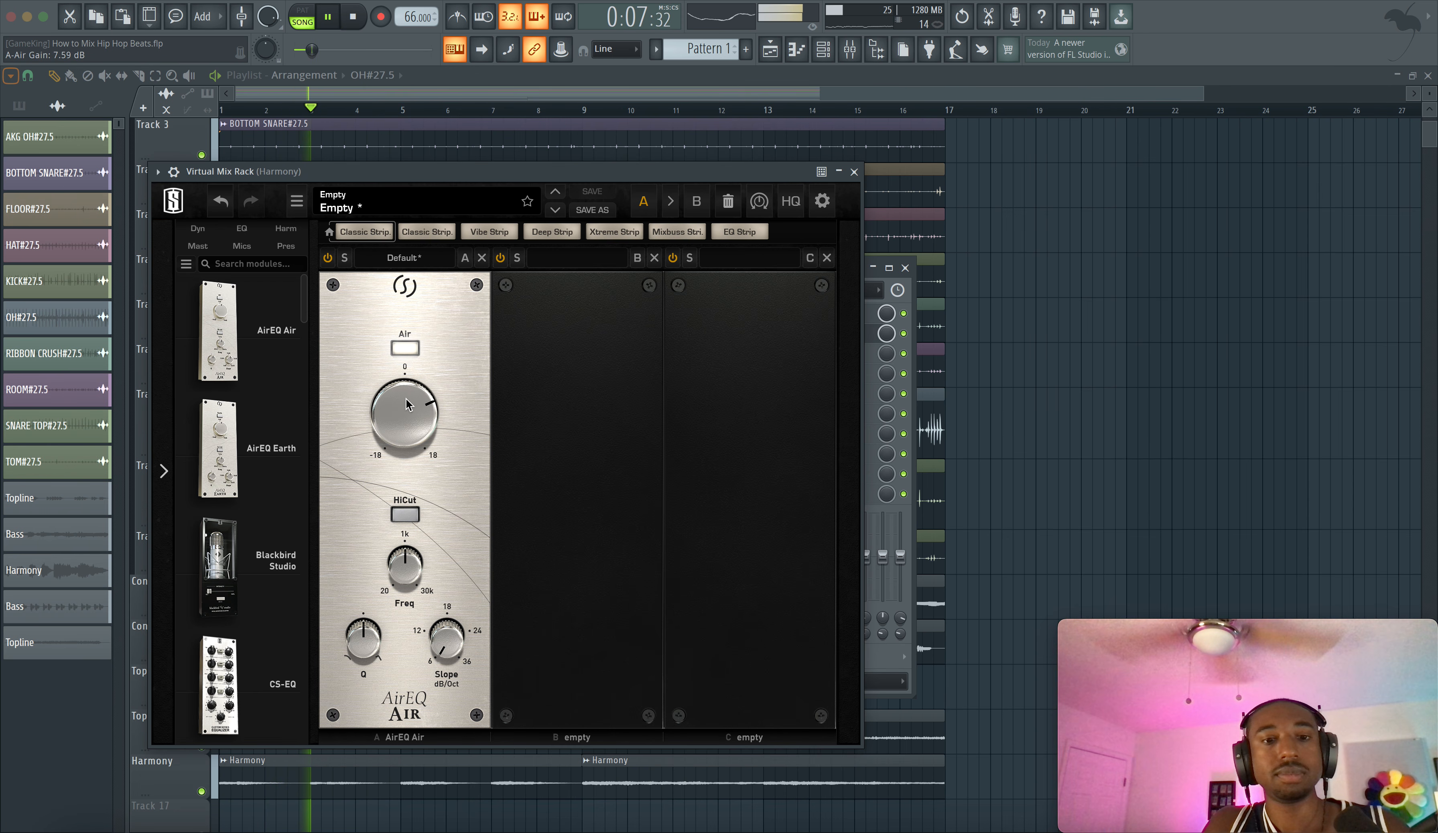
Set the AirEQ Air module's Air gain to about 10.4 dB while auditioning the beat.
mouse_move(405, 398)
left_mouse_down()
mouse_move(415, 369)
mouse_move(412, 382)
left_mouse_up()
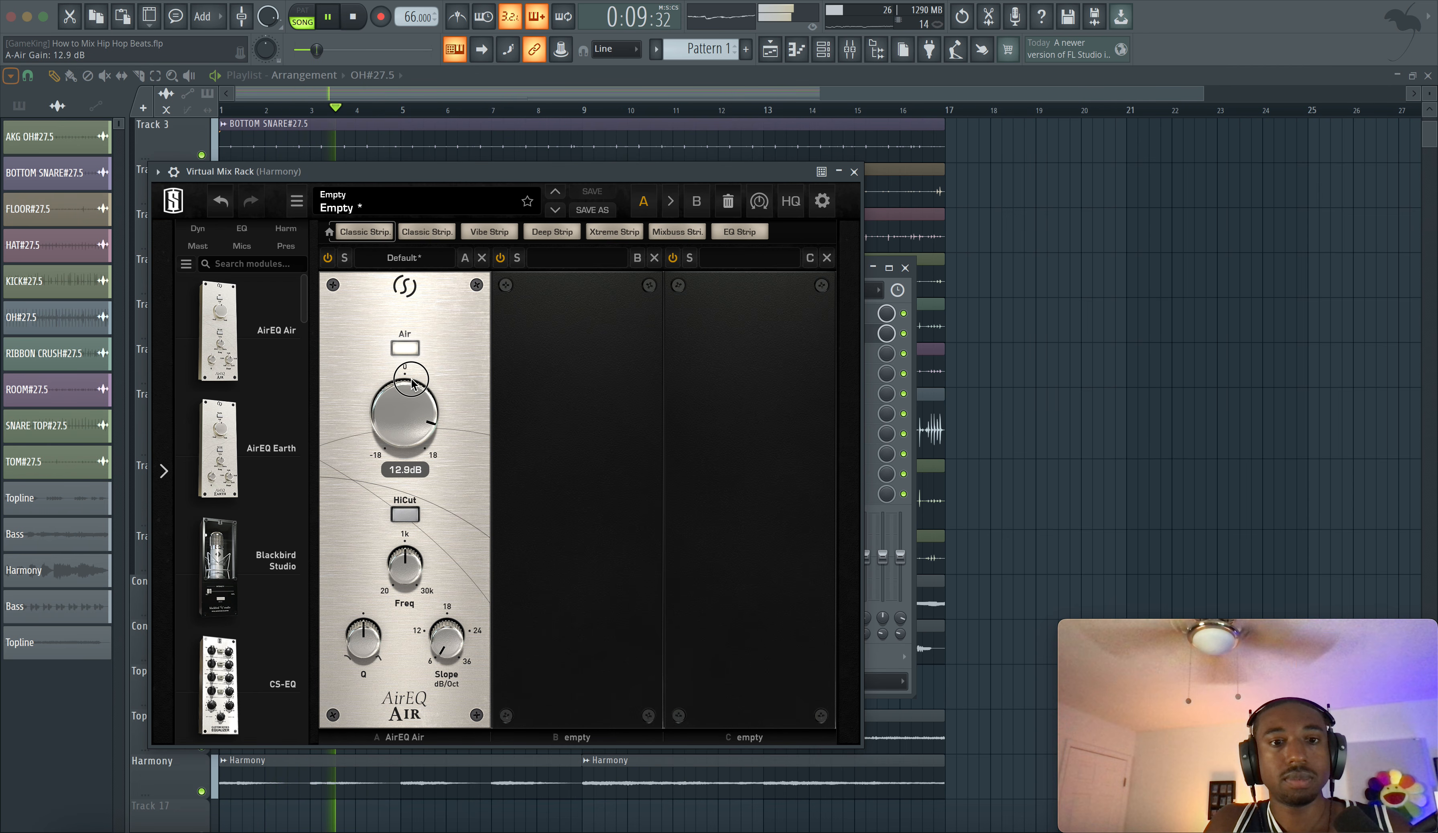
left_click_drag(402, 458, 402, 417)
key("space")
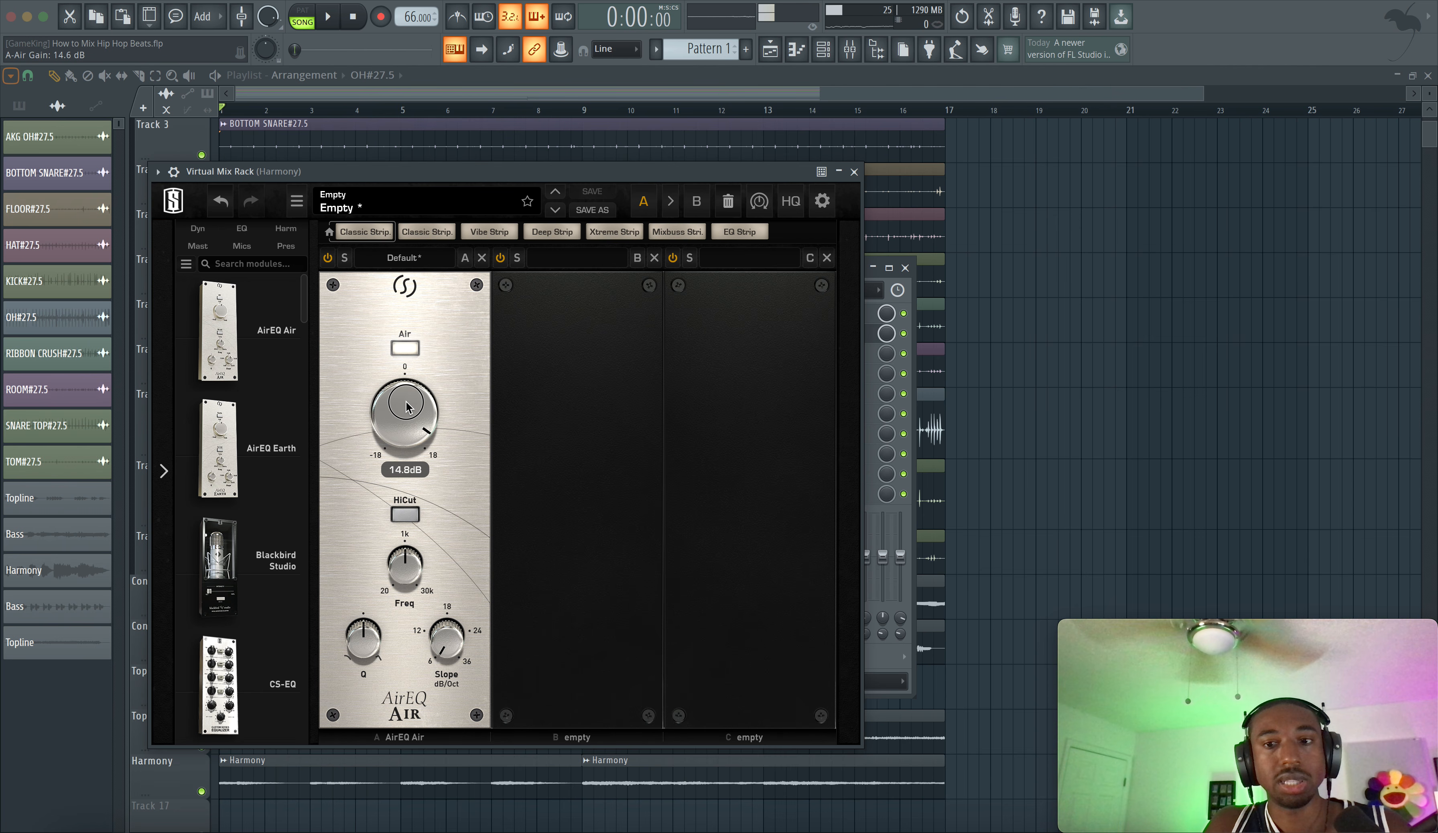
key("space")
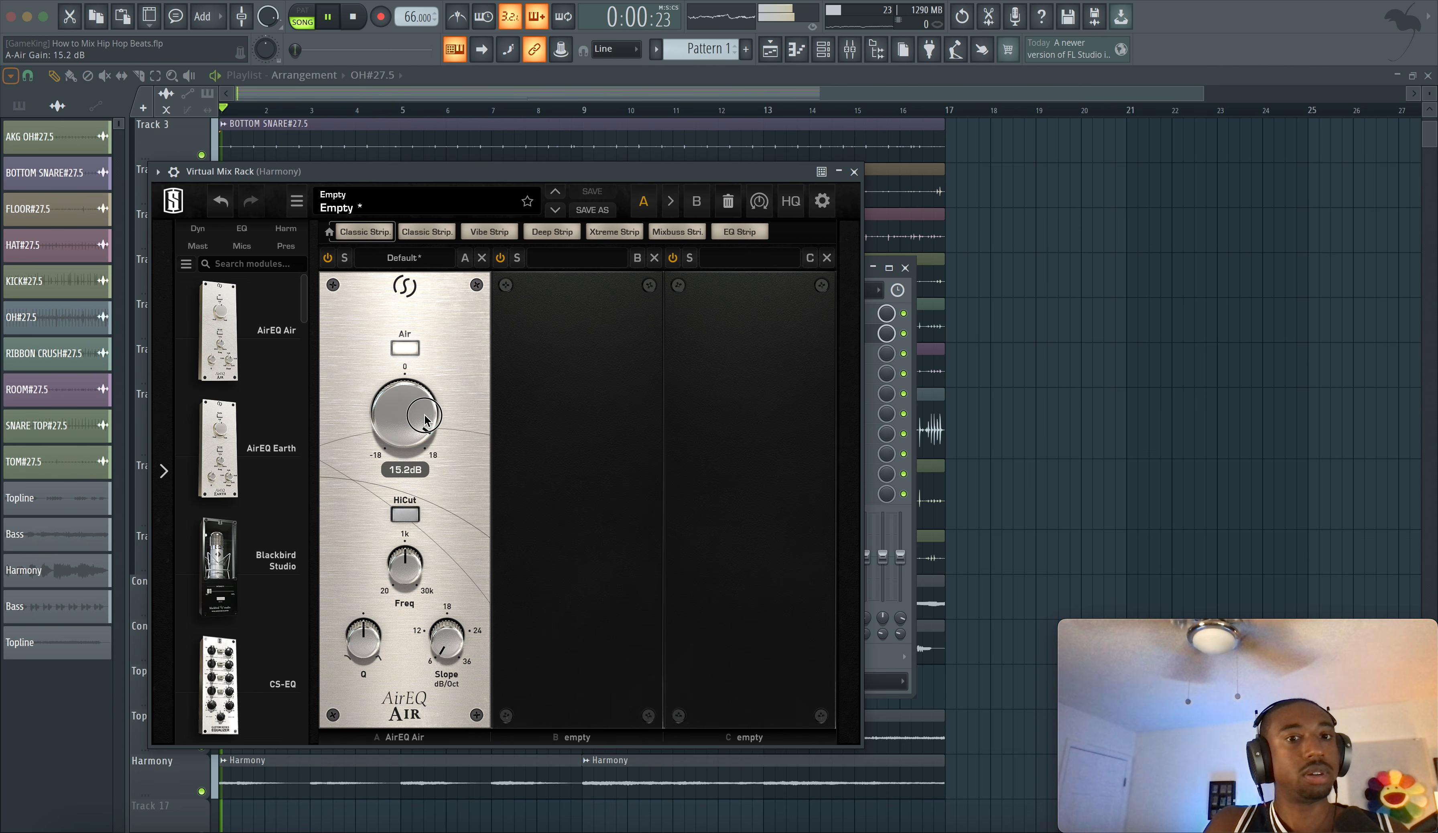
left_click_drag(424, 414, 423, 413)
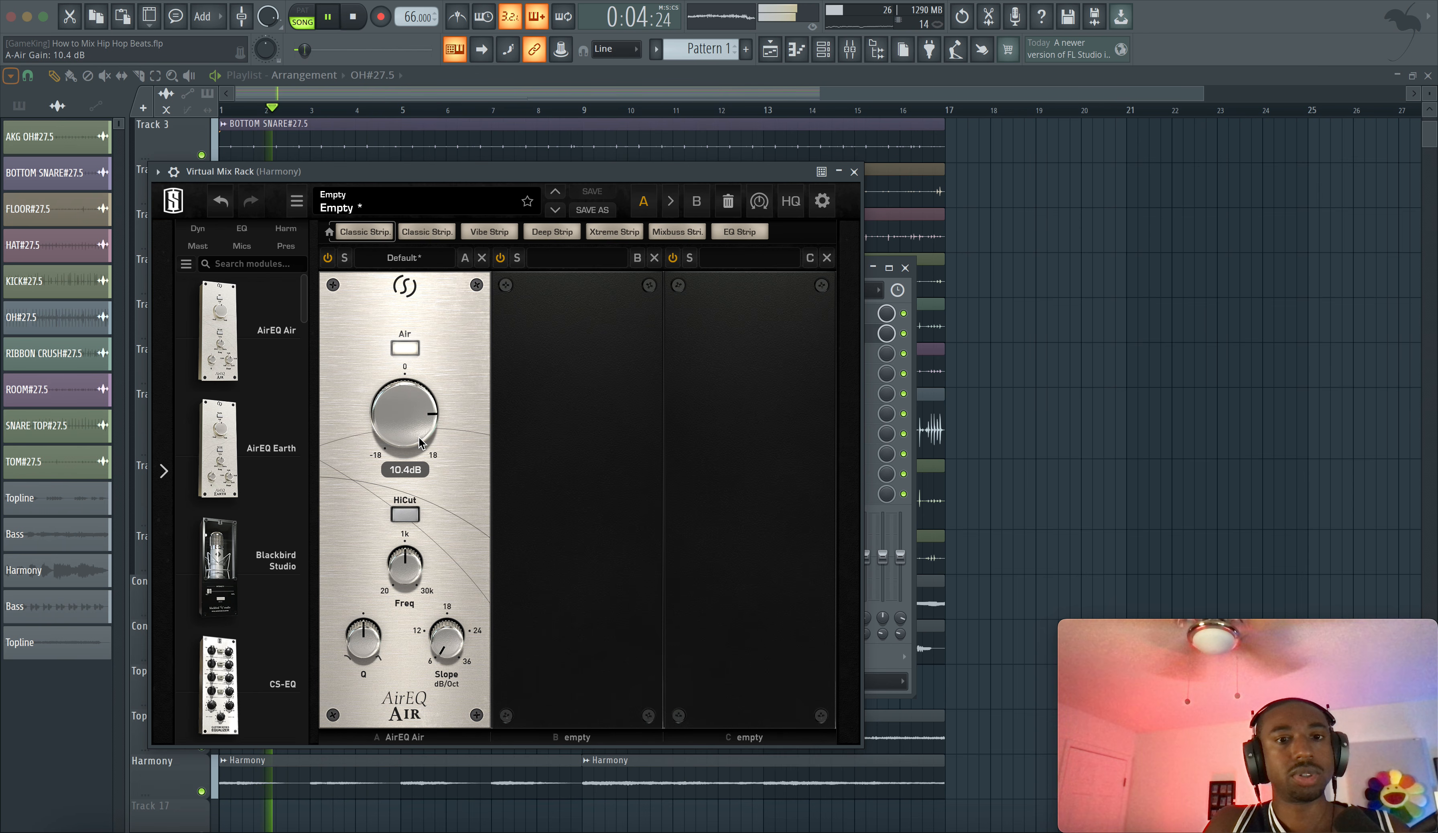
Add the Custom Opto compressor module to the second slot of the Harmony track's Virtual Mix Rack.
scroll(286, 394, "down", 2)
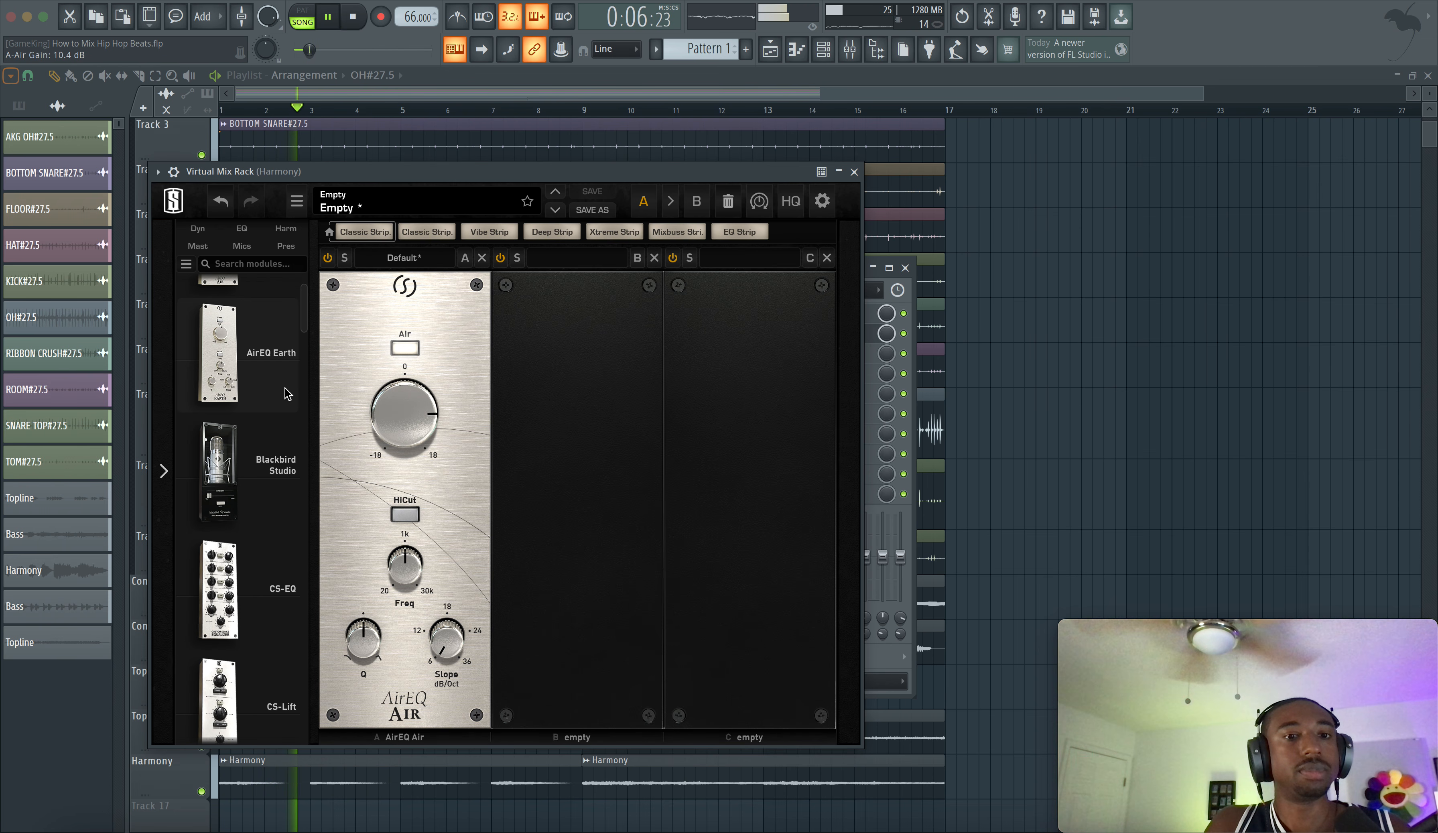
scroll(286, 394, "down", 3)
scroll(287, 393, "down", 4)
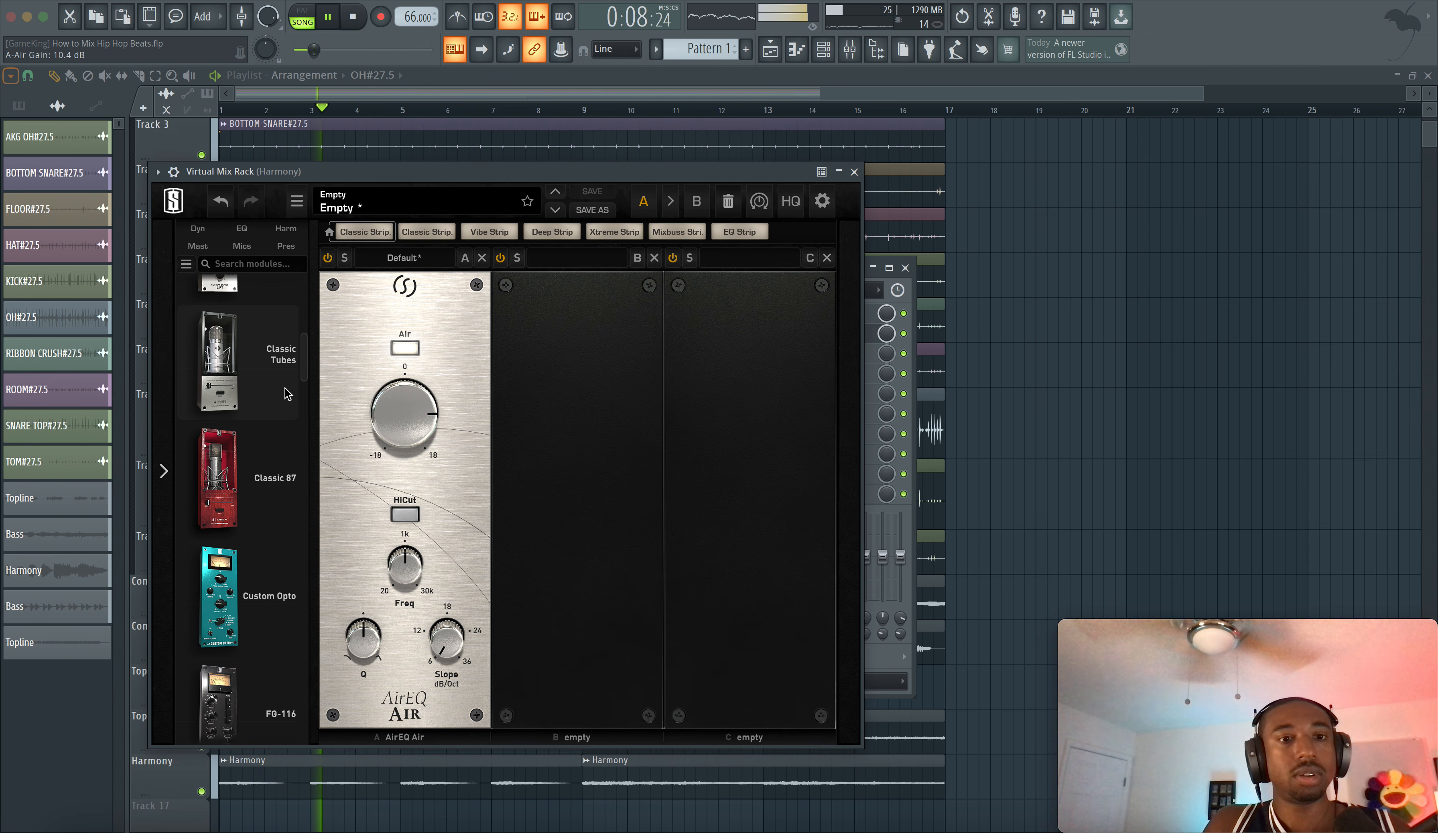
scroll(287, 393, "down", 1)
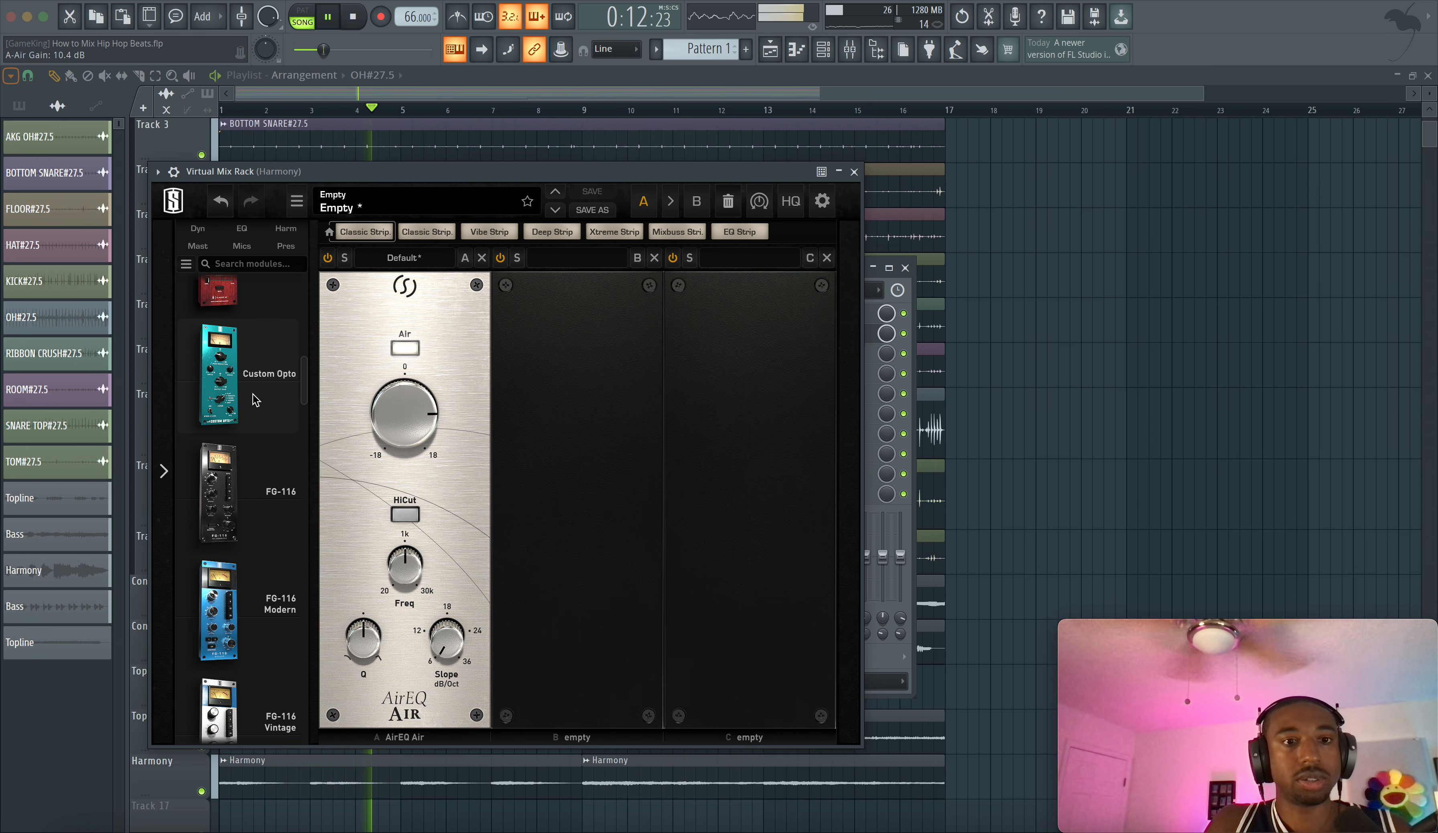
left_click_drag(255, 399, 554, 492)
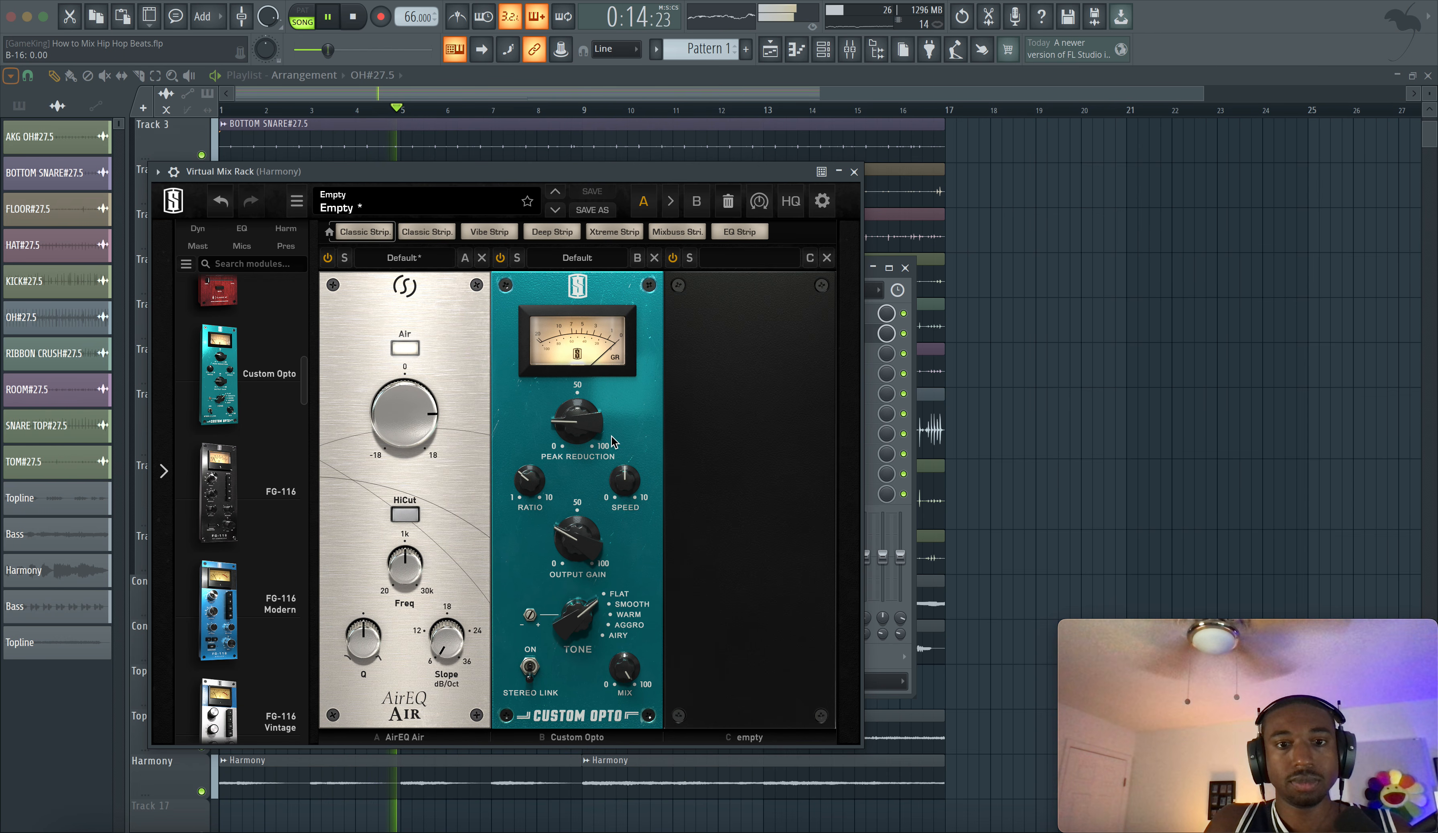
Raise the Custom Opto's peak reduction and ratio slightly and set its tone to Warm.
left_click_drag(580, 441, 582, 415)
left_click_drag(540, 489, 541, 482)
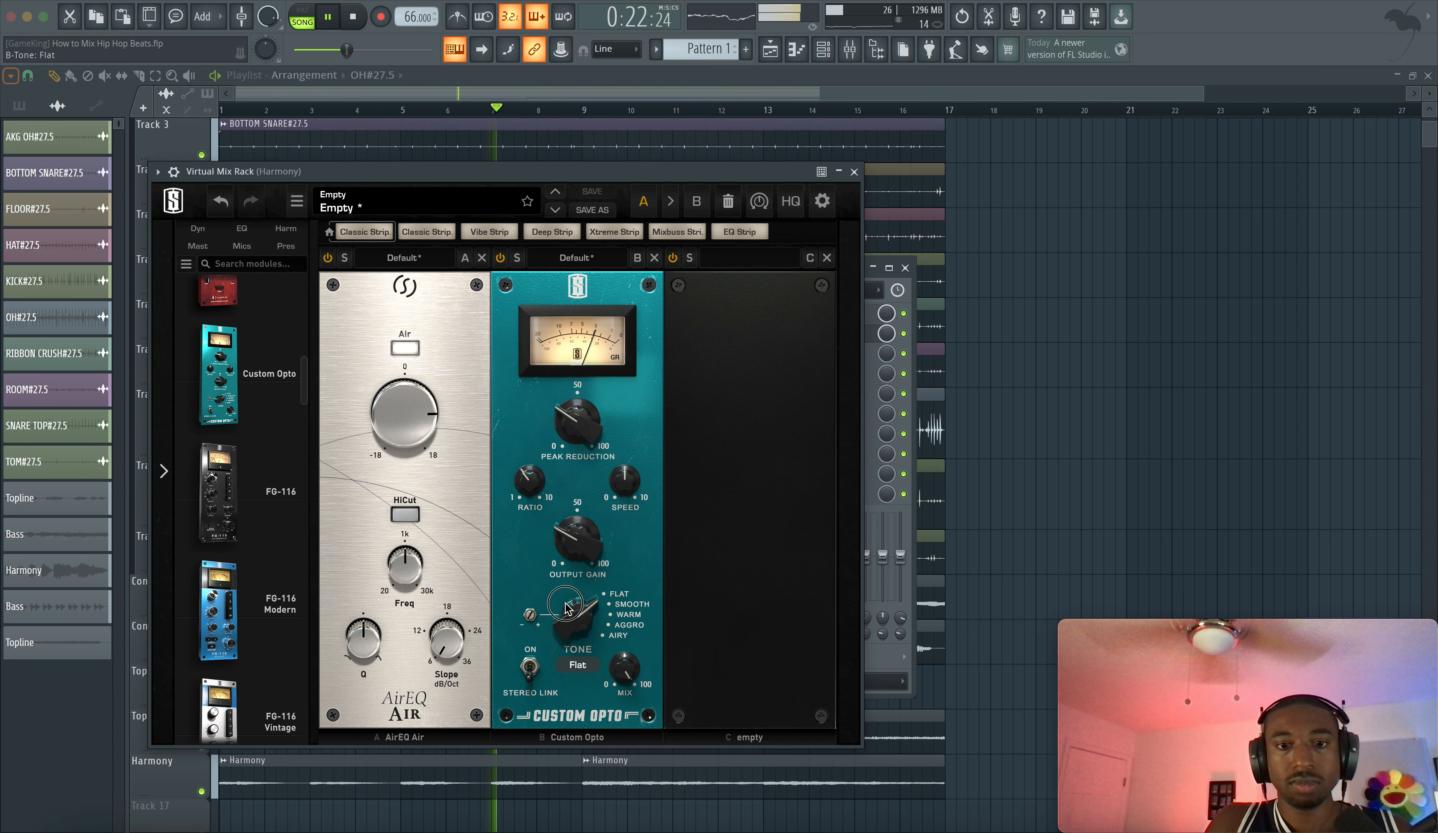
left_click_drag(566, 607, 577, 550)
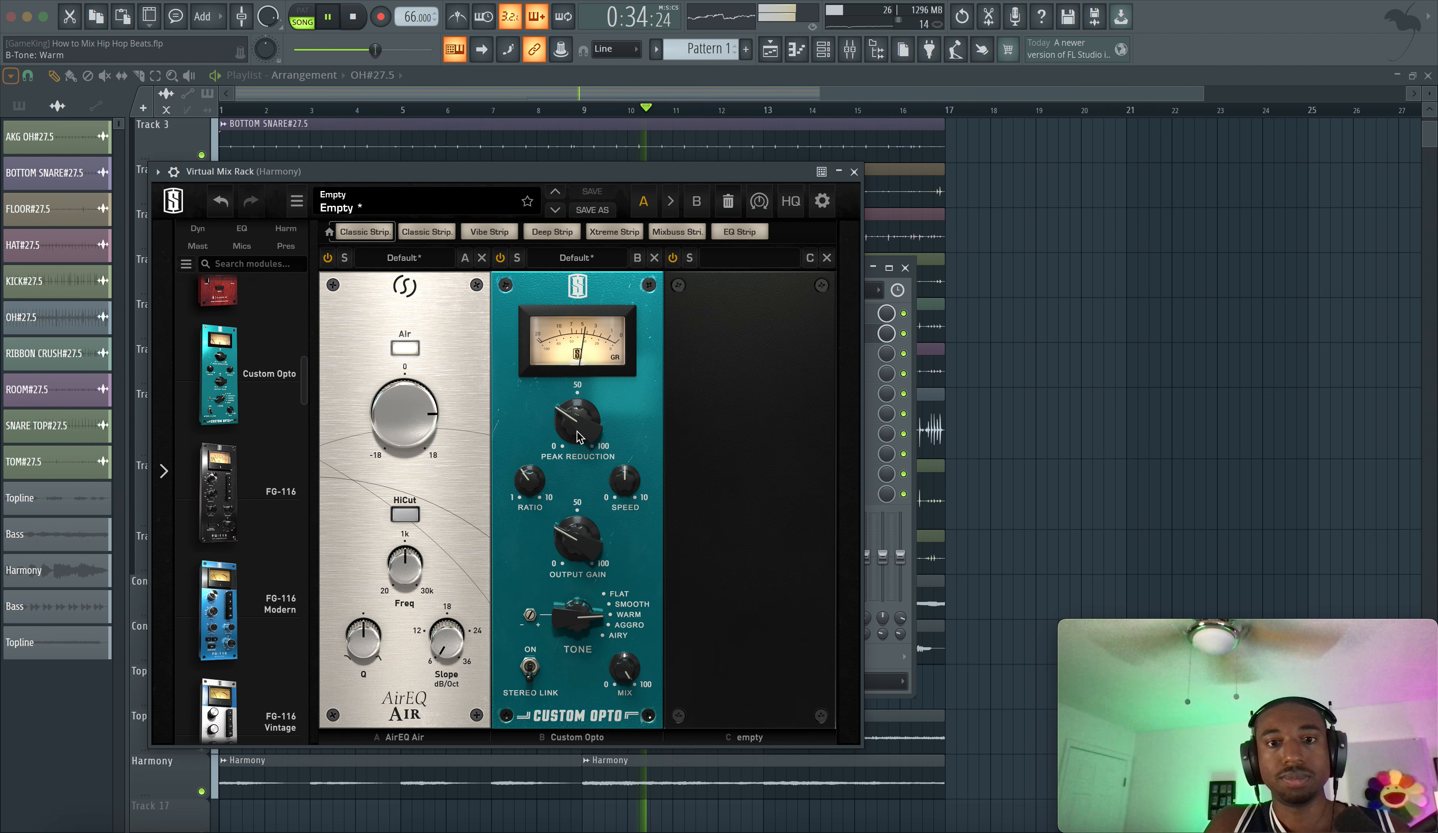
Set the Custom Opto's mix to 50% and close the Virtual Mix Rack.
left_click_drag(625, 671, 632, 830)
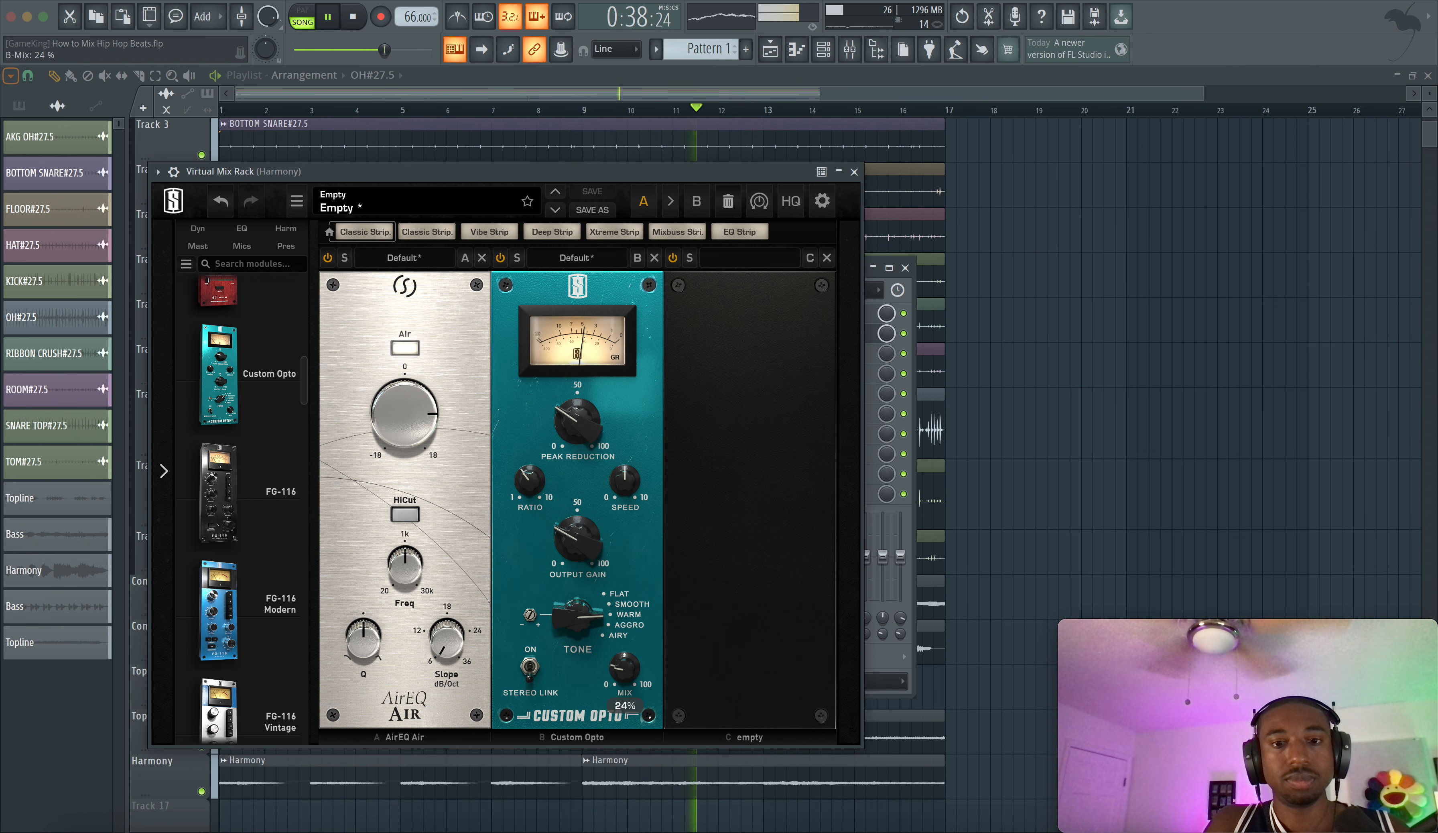
left_click_drag(627, 665, 633, 624)
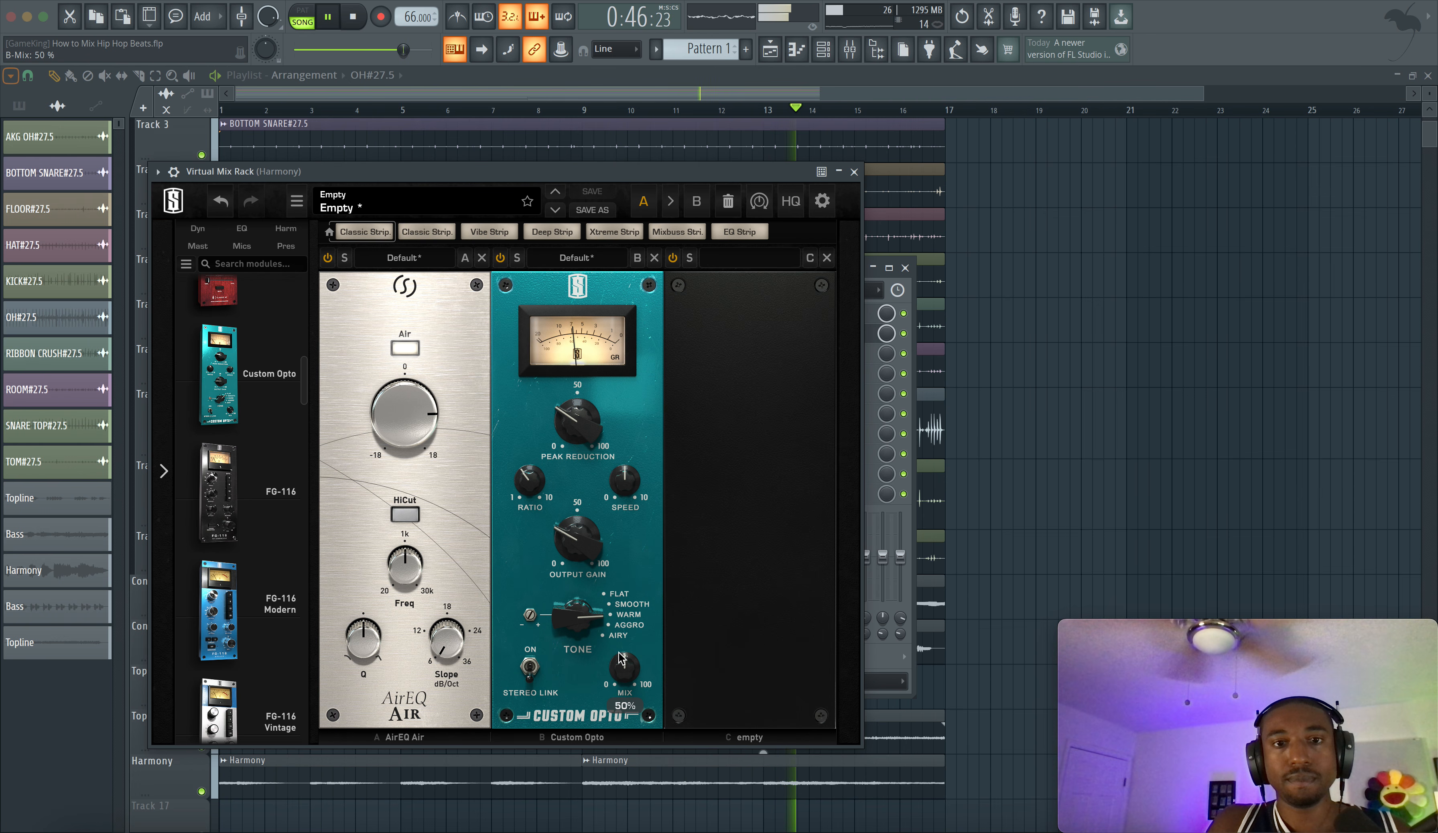
left_click(854, 171)
left_click(1069, 263)
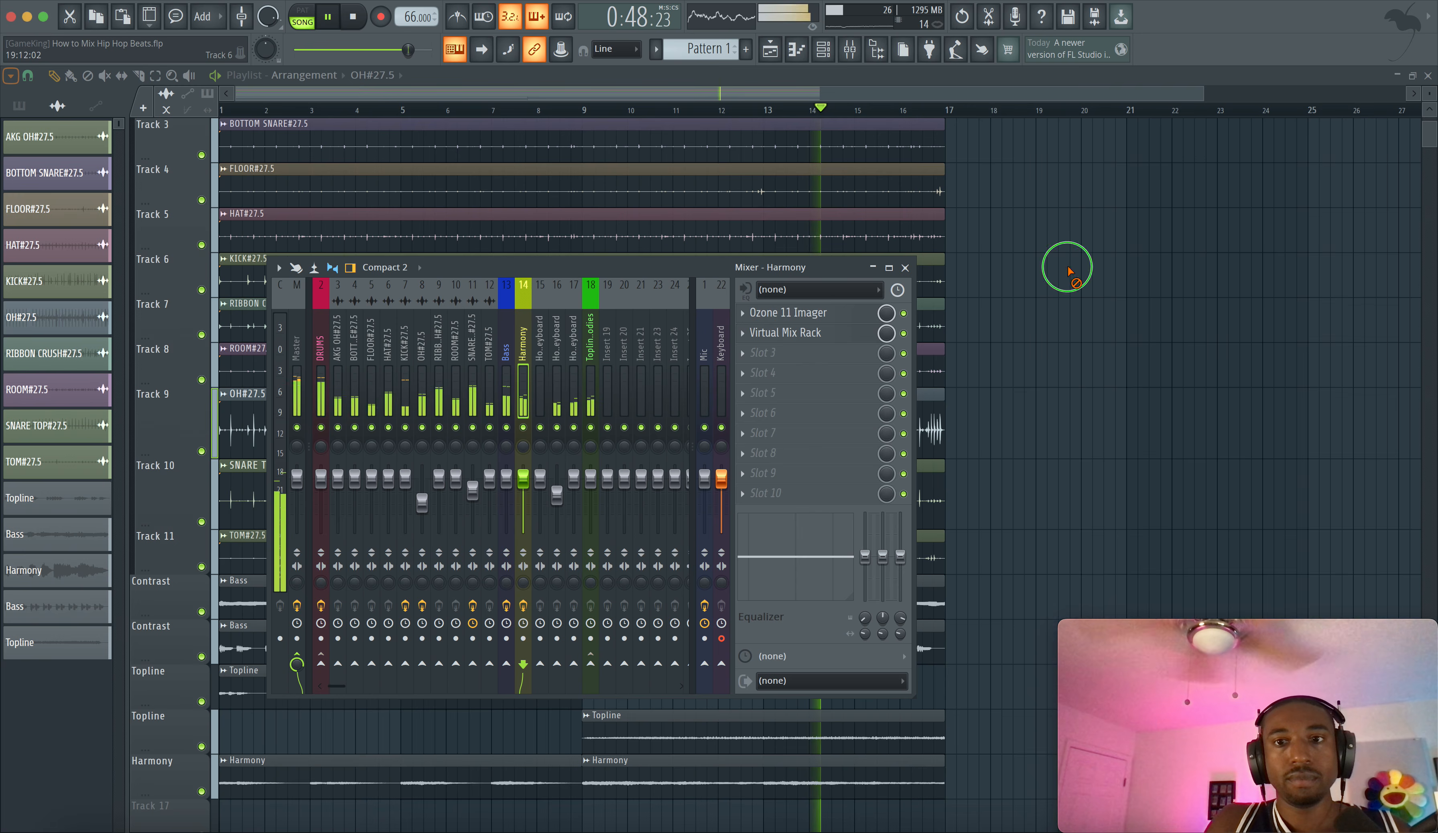
Mute the Mic track while the beat plays, unmute it again, and stop playback.
left_click(869, 60)
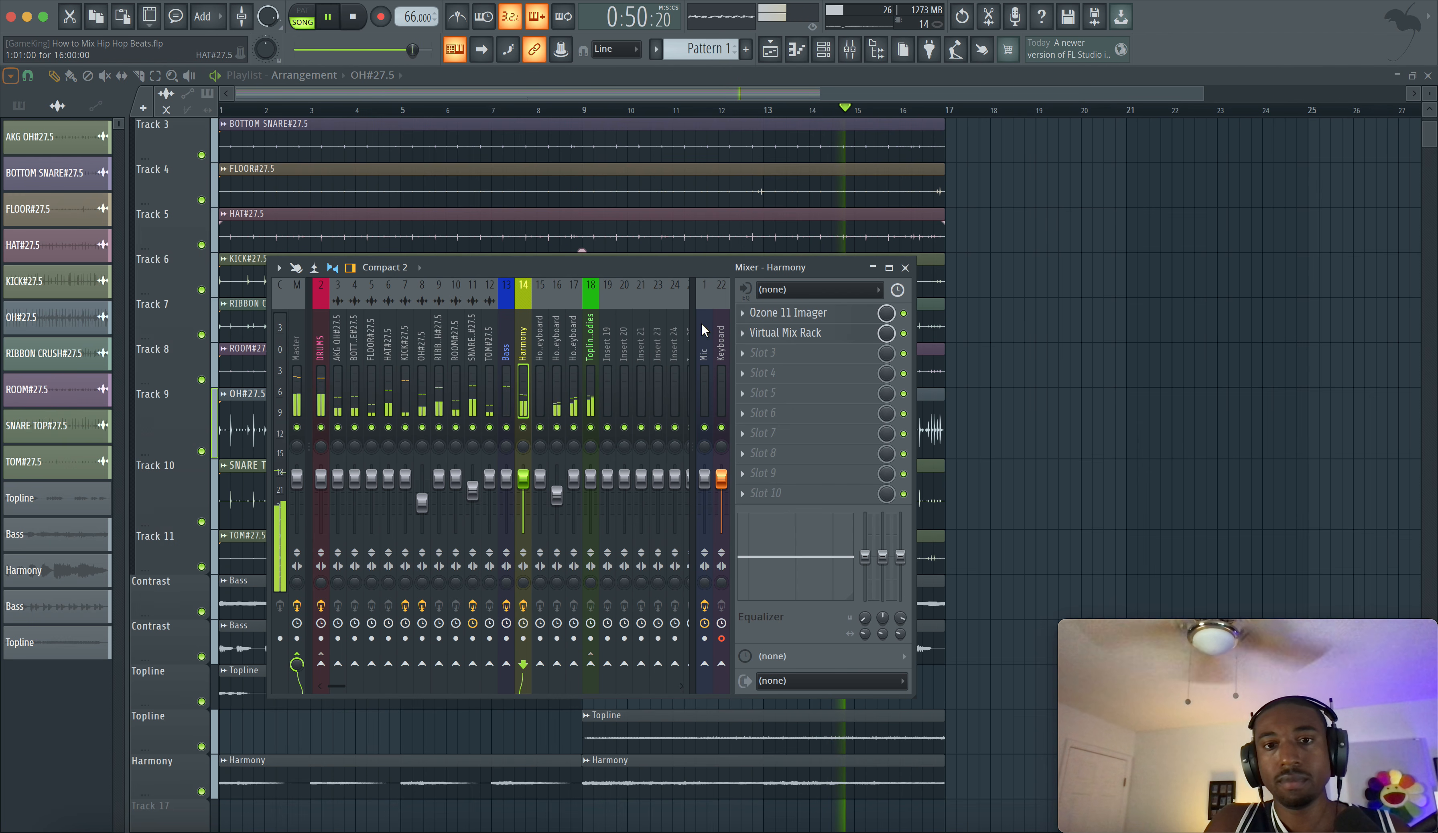
left_click(704, 428)
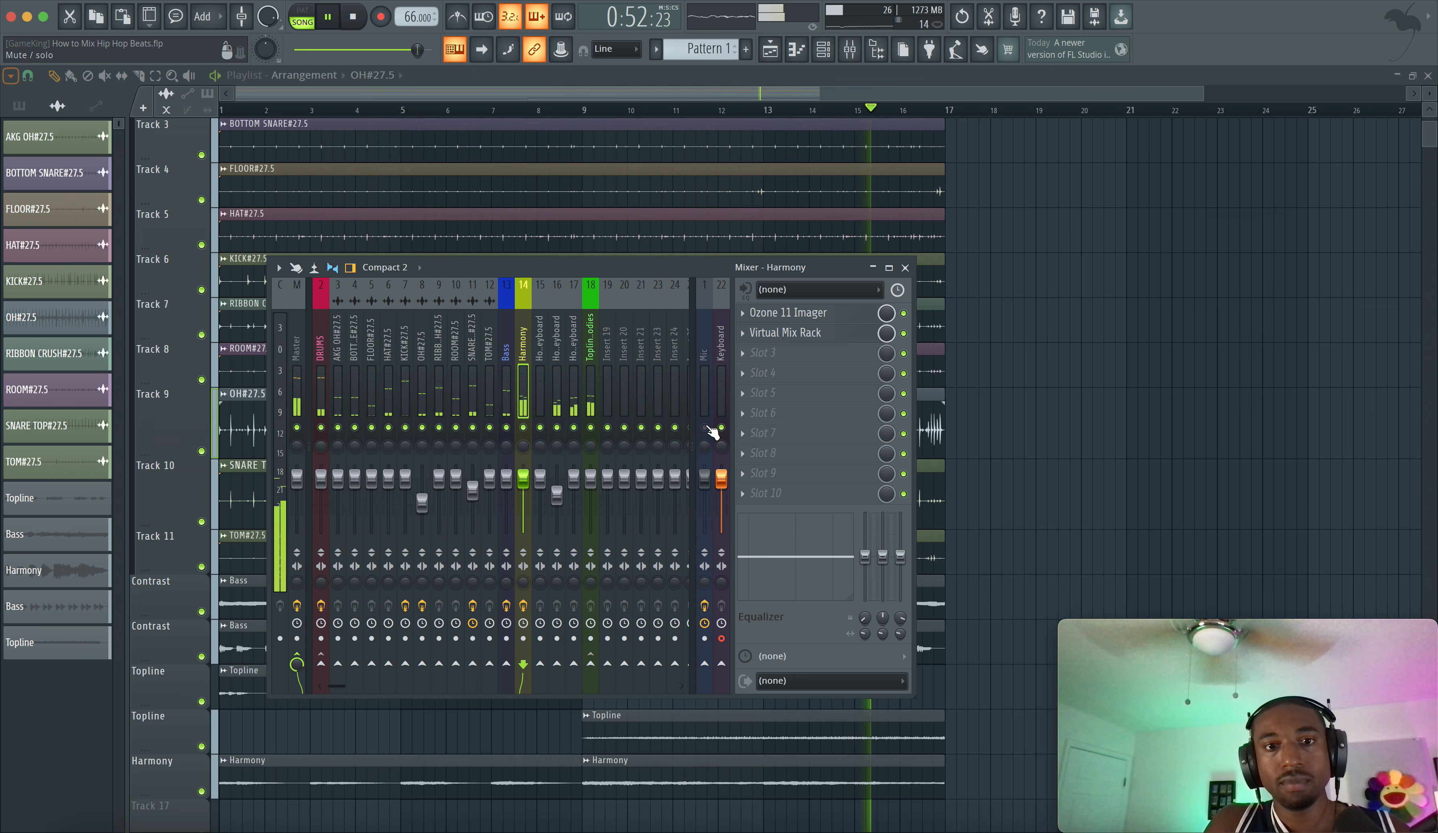
left_click(706, 428)
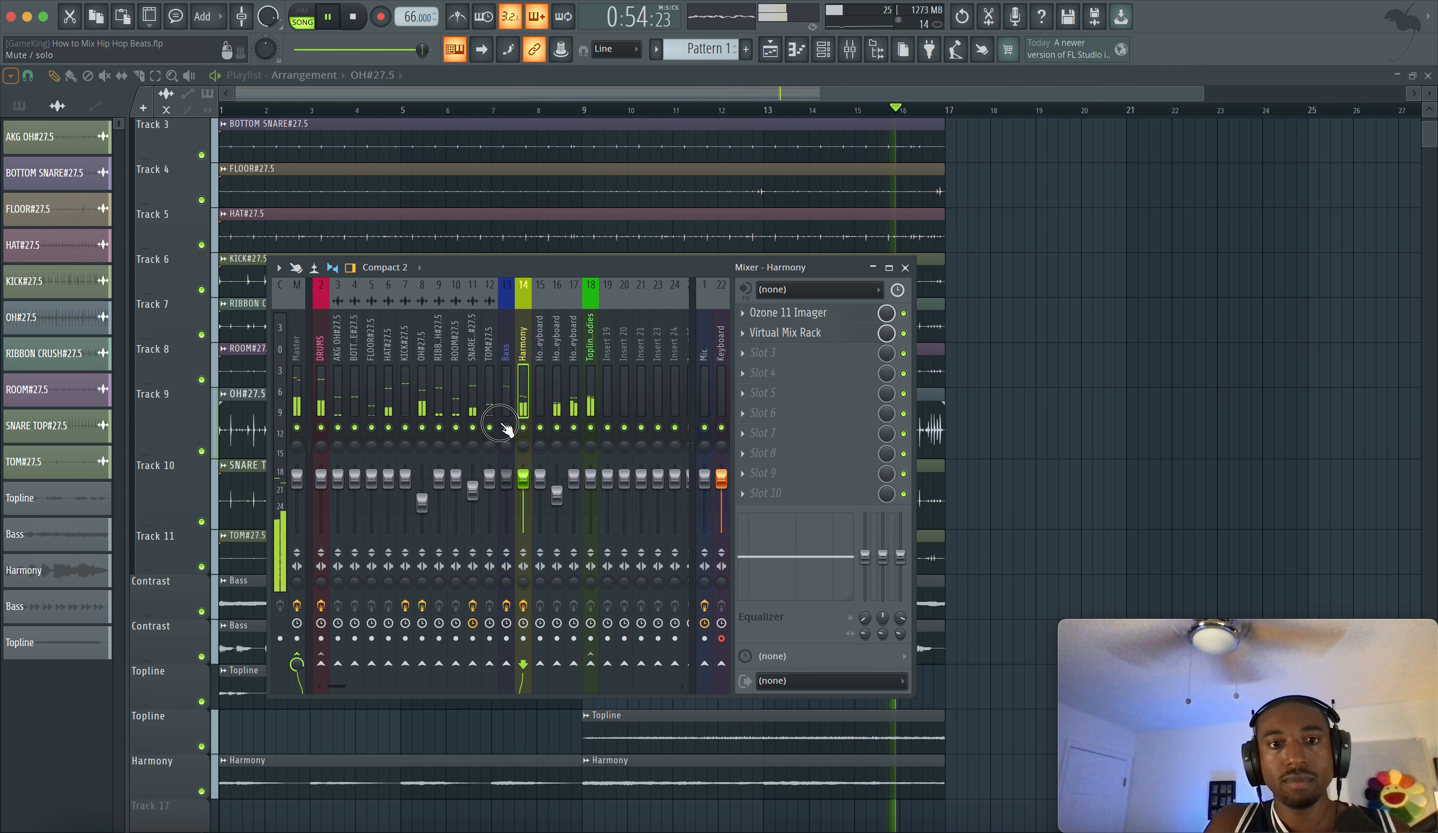
key("space")
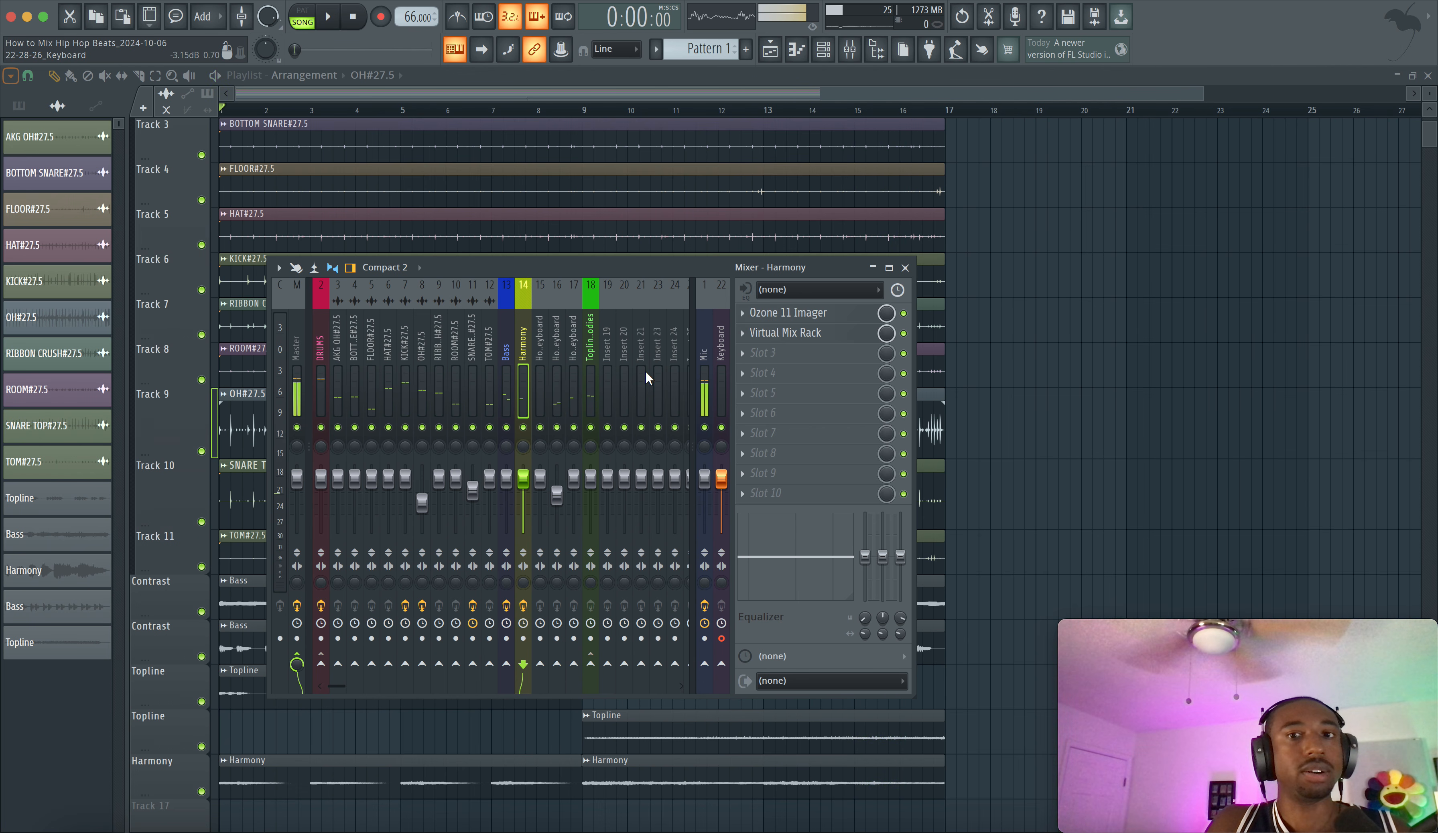
Load FabFilter Pro-Q 3 into the Bass track's second effect slot and close its window.
left_click(508, 372)
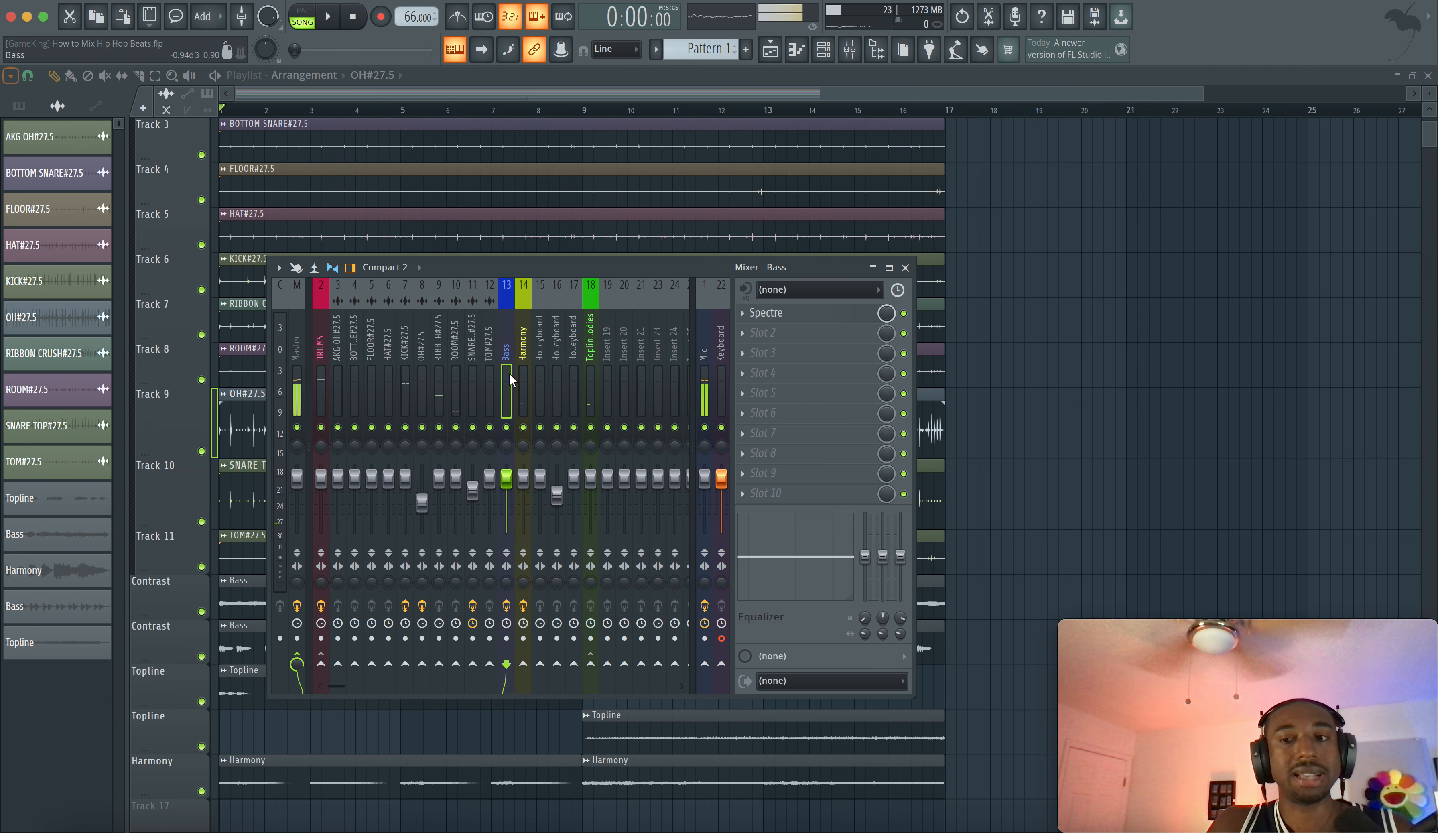
key("space")
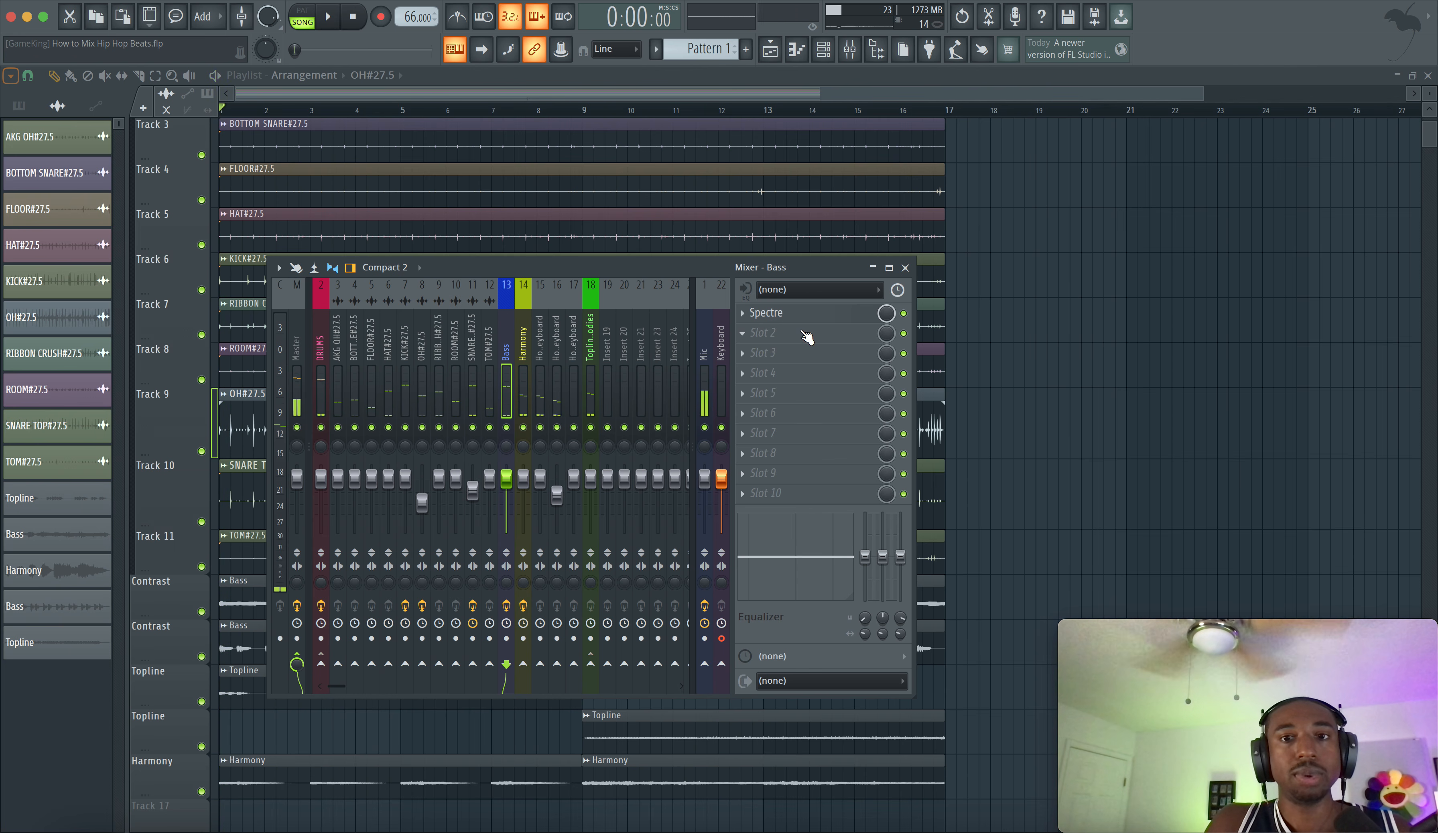
left_click(800, 333)
left_click(532, 548)
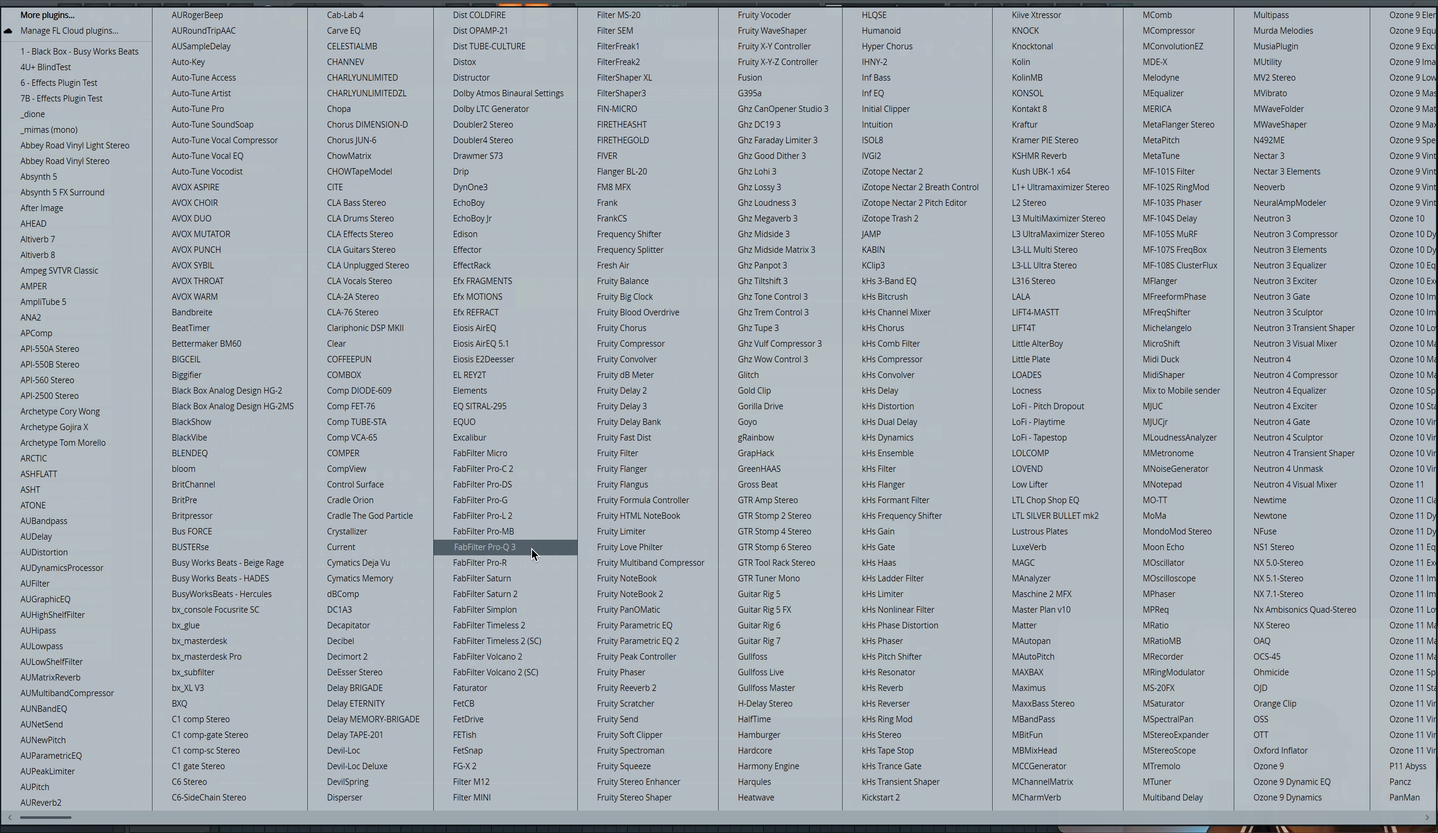
key("space")
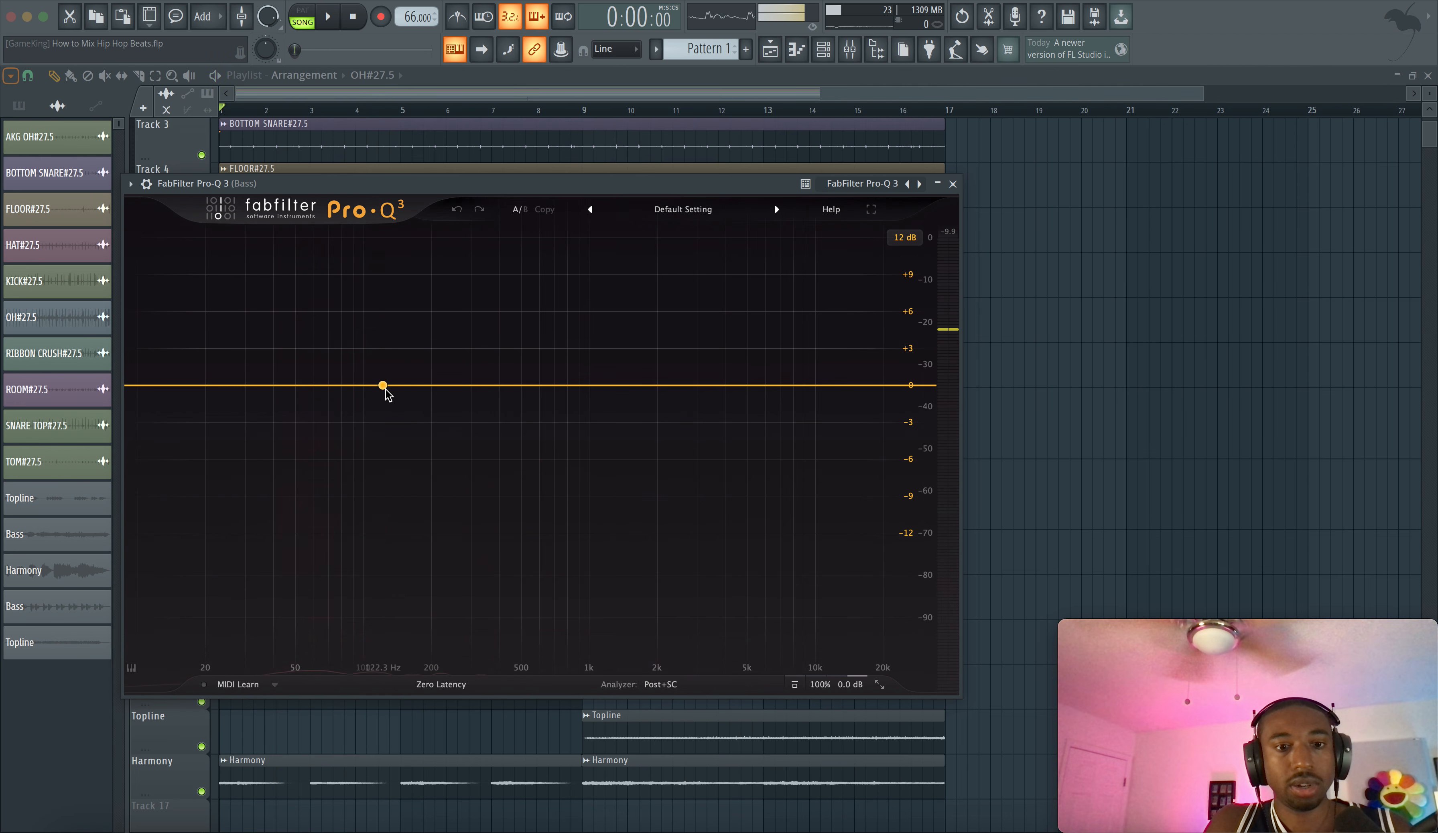
key("space")
key("space")
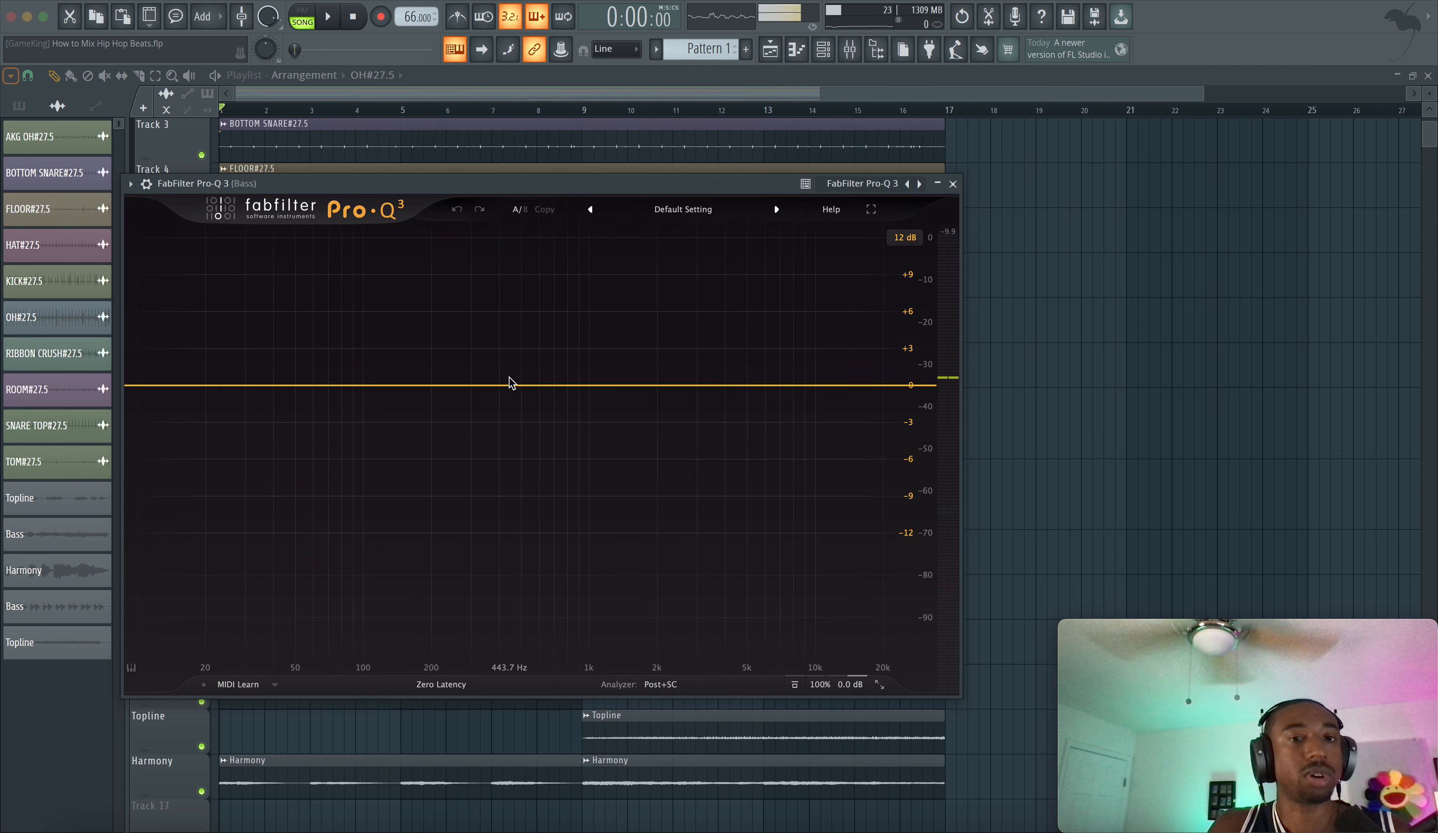
left_click(952, 184)
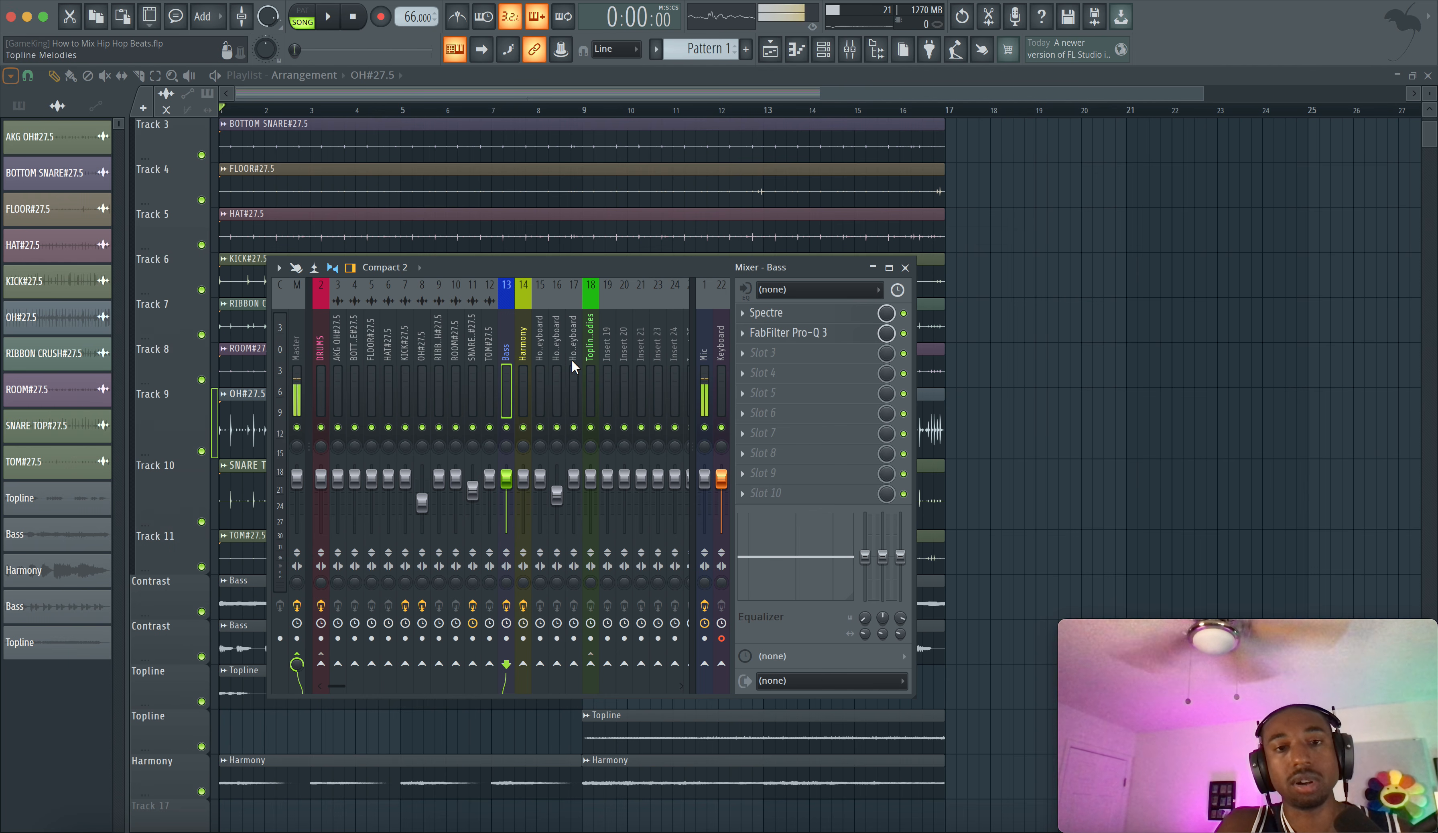
Load FabFilter Pro-Q 3 into the Harmony track's third effect slot and add a bell band at about 67.7 Hz, -0.64 dB.
left_click(523, 383)
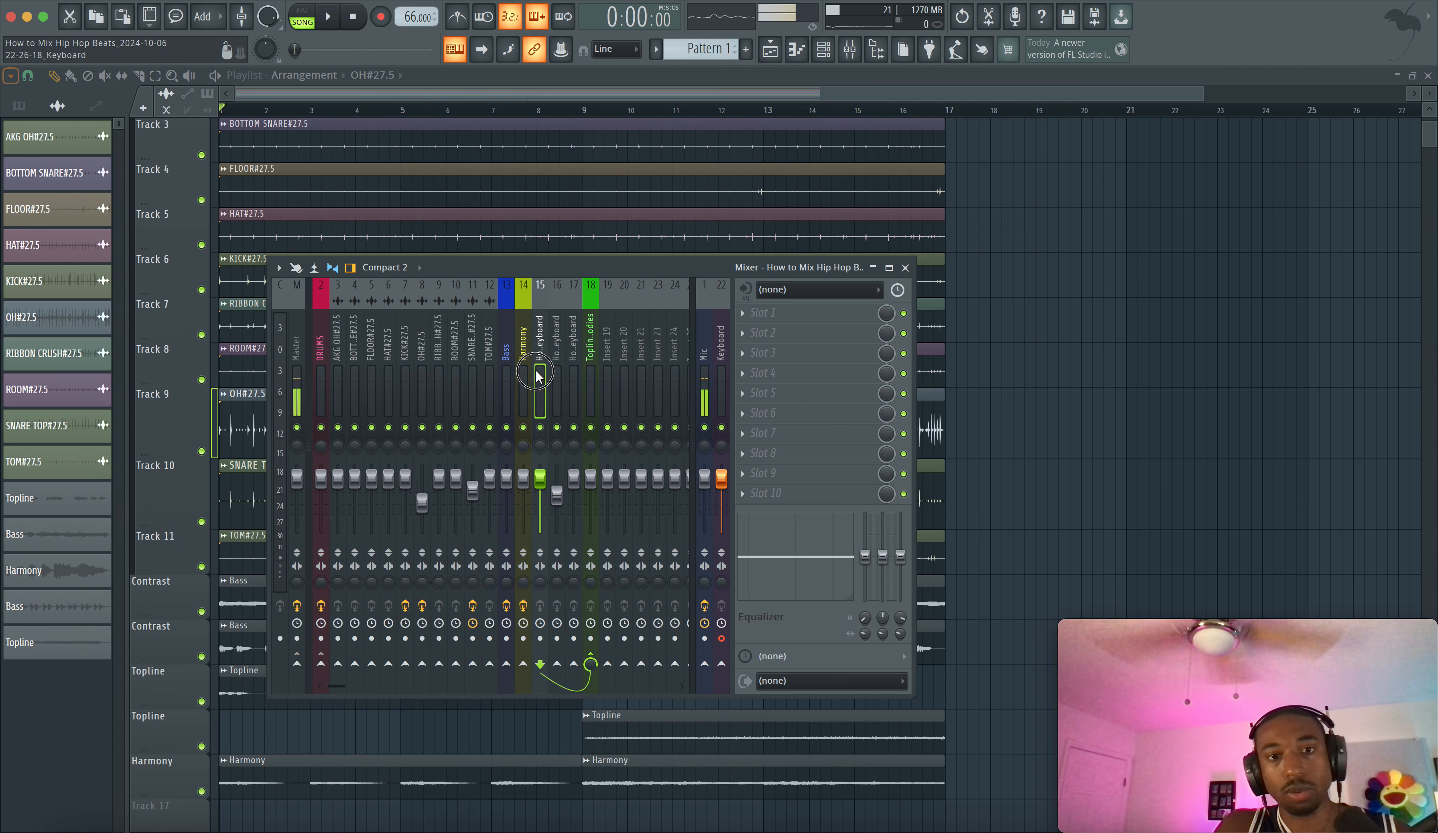
left_click(769, 353)
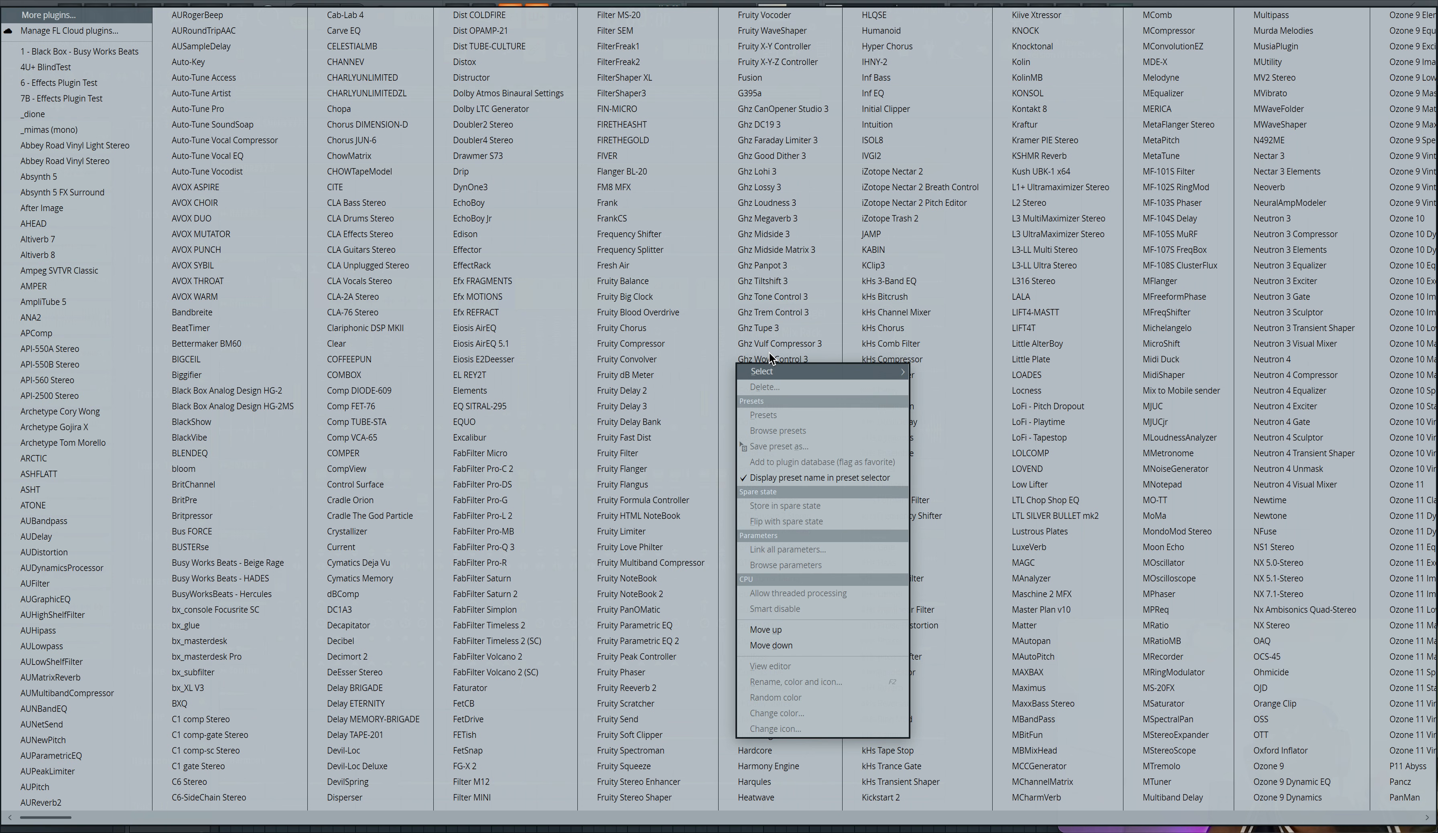
left_click(505, 546)
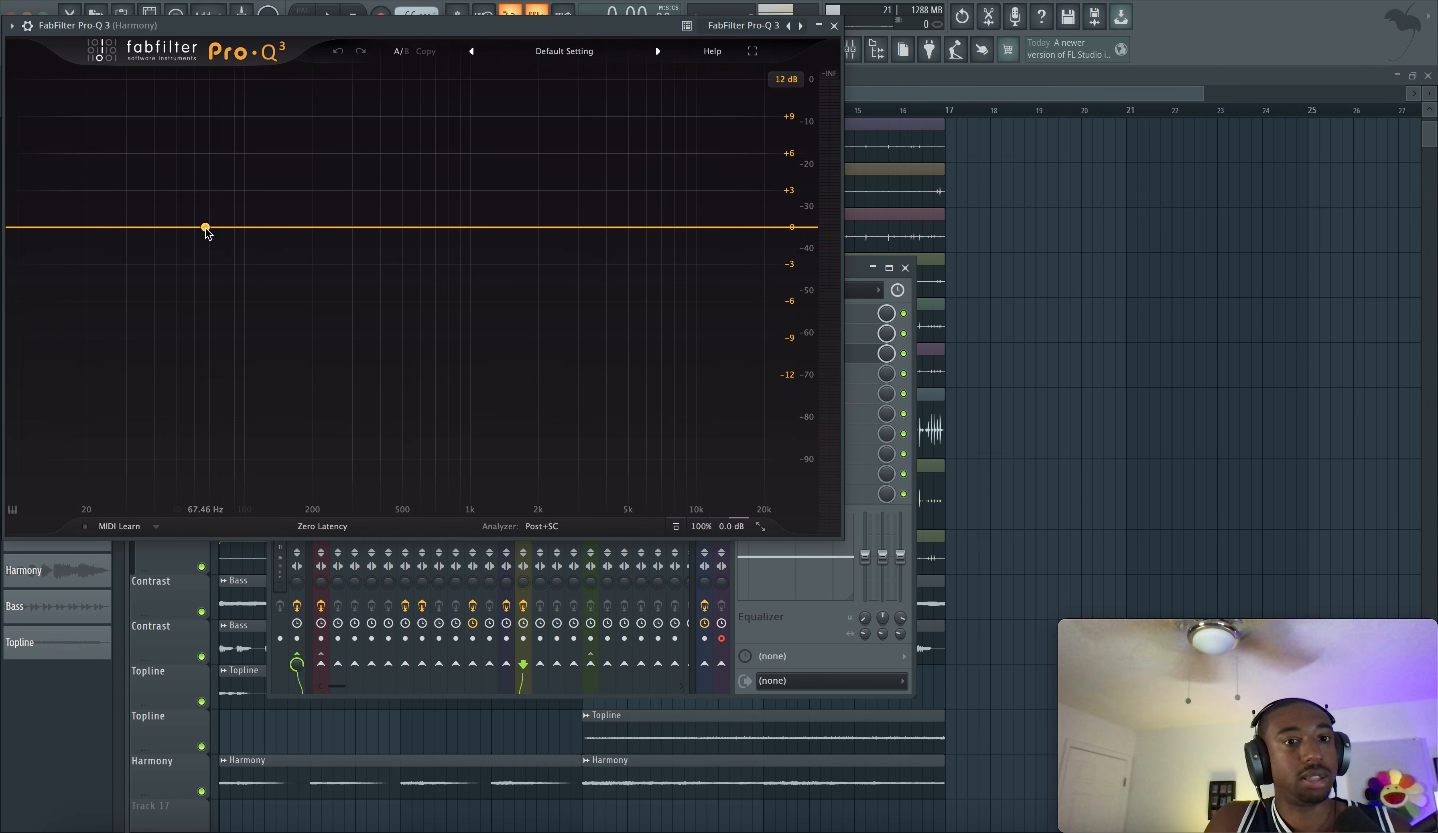
left_click_drag(205, 227, 206, 235)
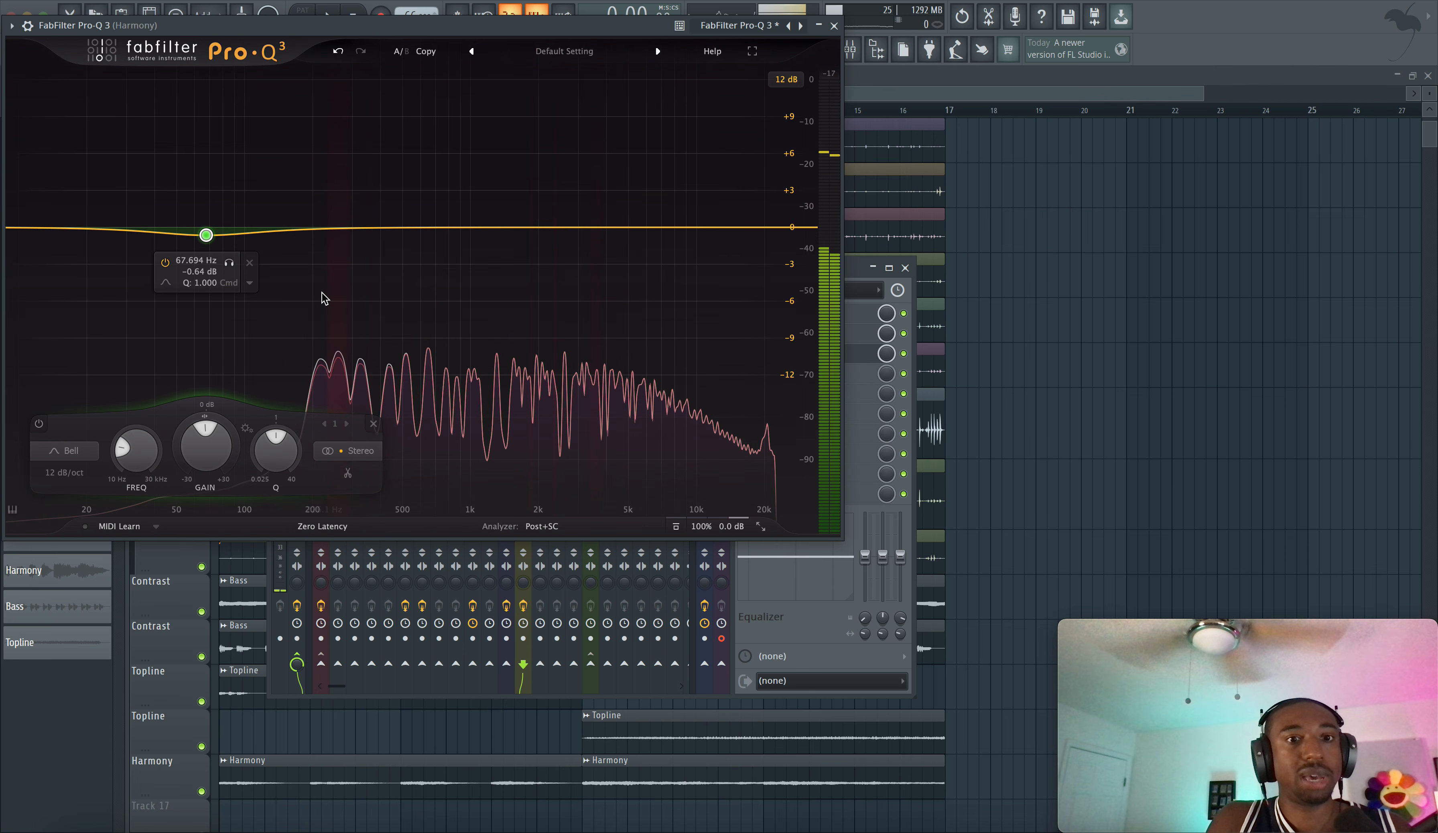
Hide the mixer and play the song from about bar 9 to examine the Harmony track's frequency spectrum.
mouse_move(318, 242)
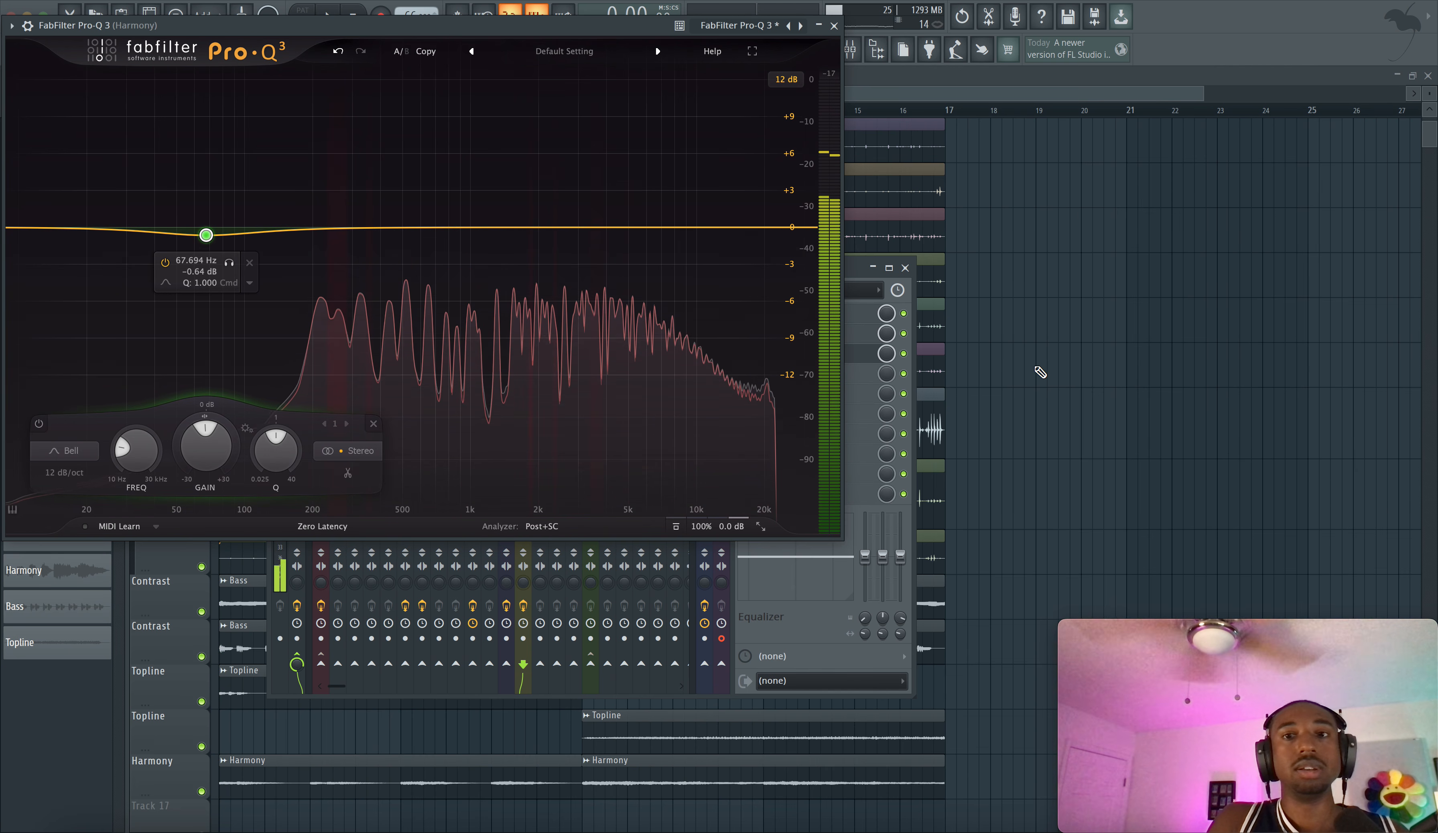
key("space")
key("F9")
left_click_drag(595, 25, 559, 337)
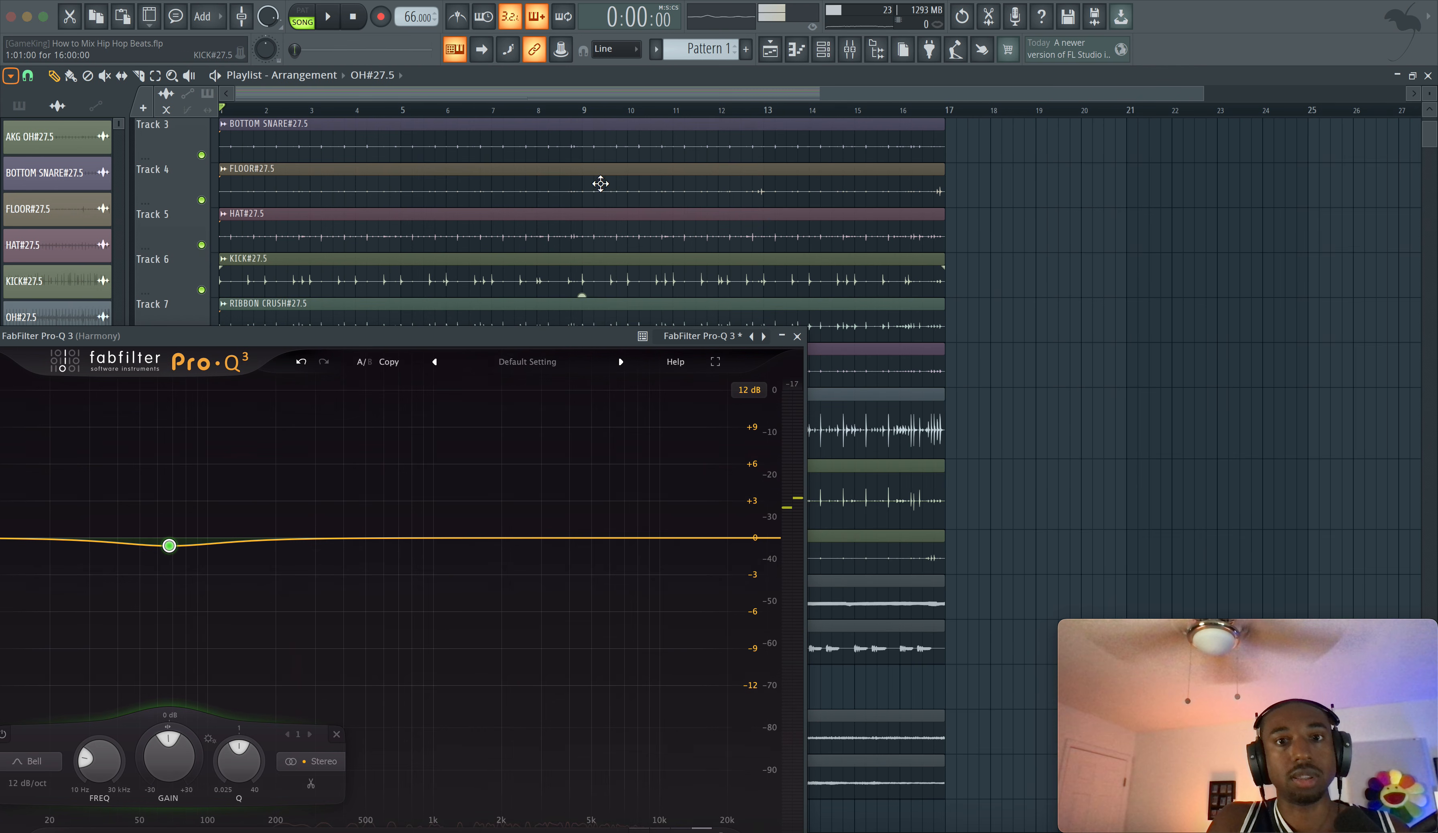
left_click(625, 109)
key("space")
left_click_drag(397, 336, 561, 199)
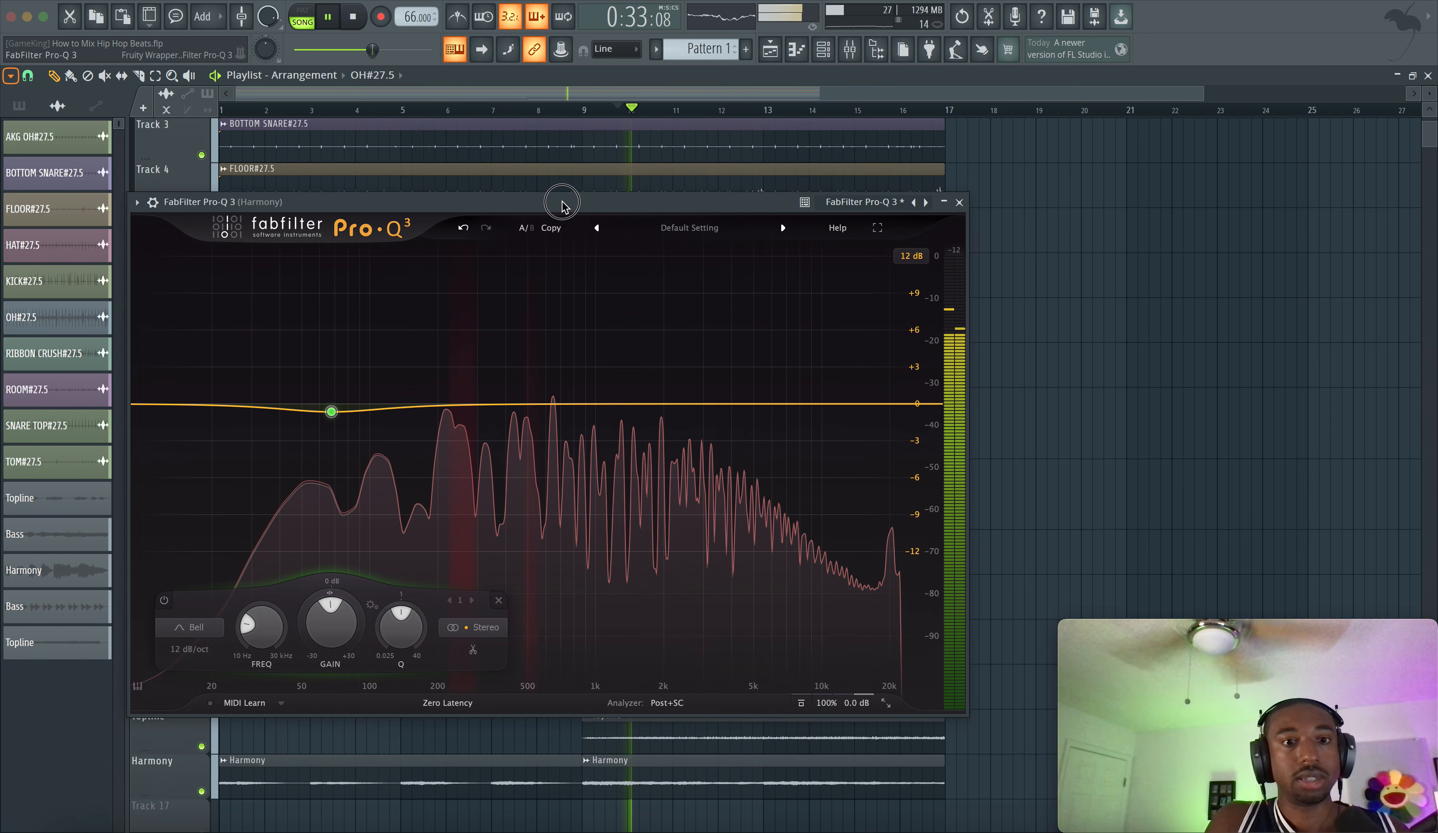
key("space")
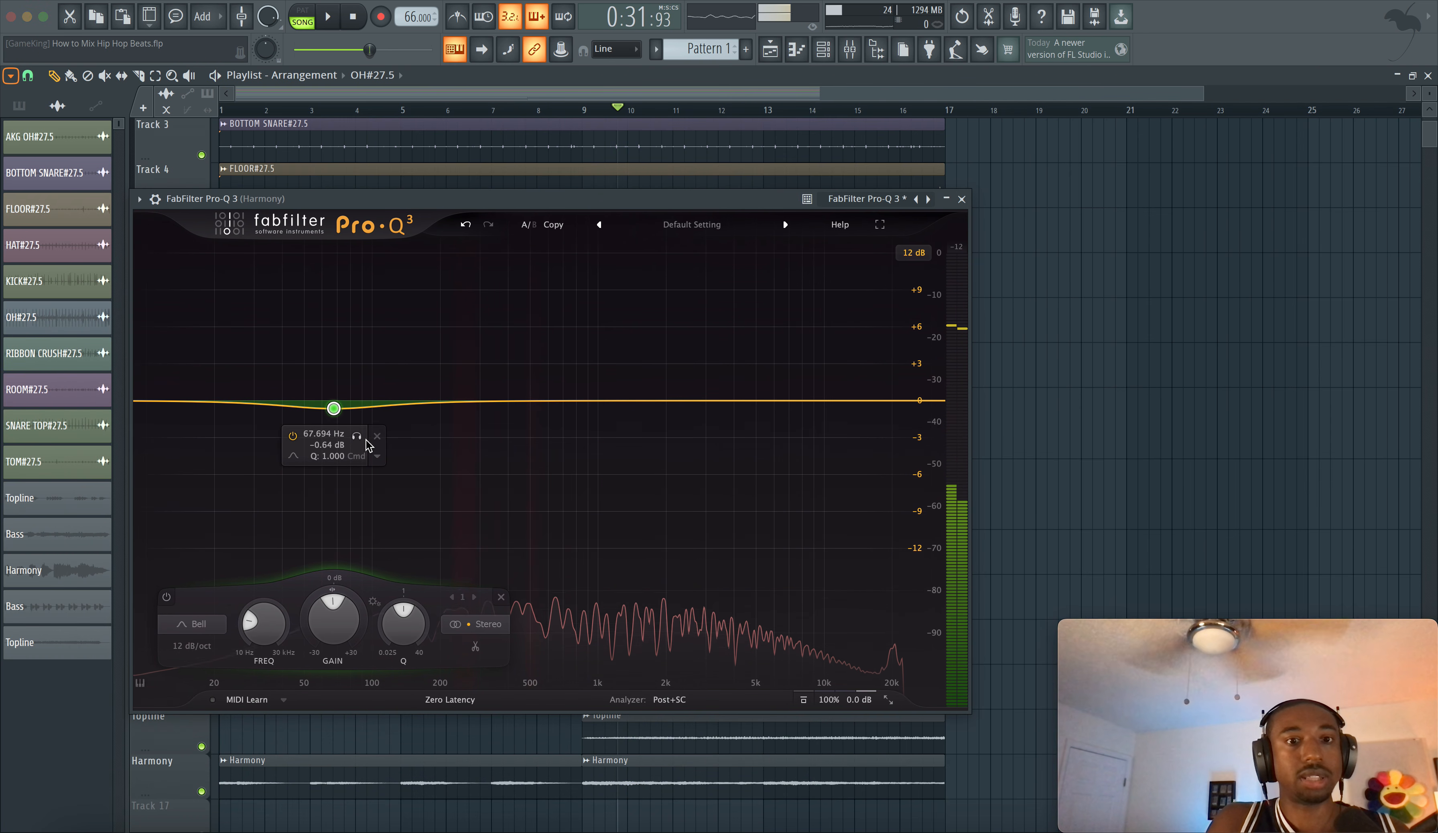
Replace the bell band in the Harmony track's Pro-Q 3 with a Low Shelf band at about 64.2 Hz.
left_click_drag(371, 407, 329, 402)
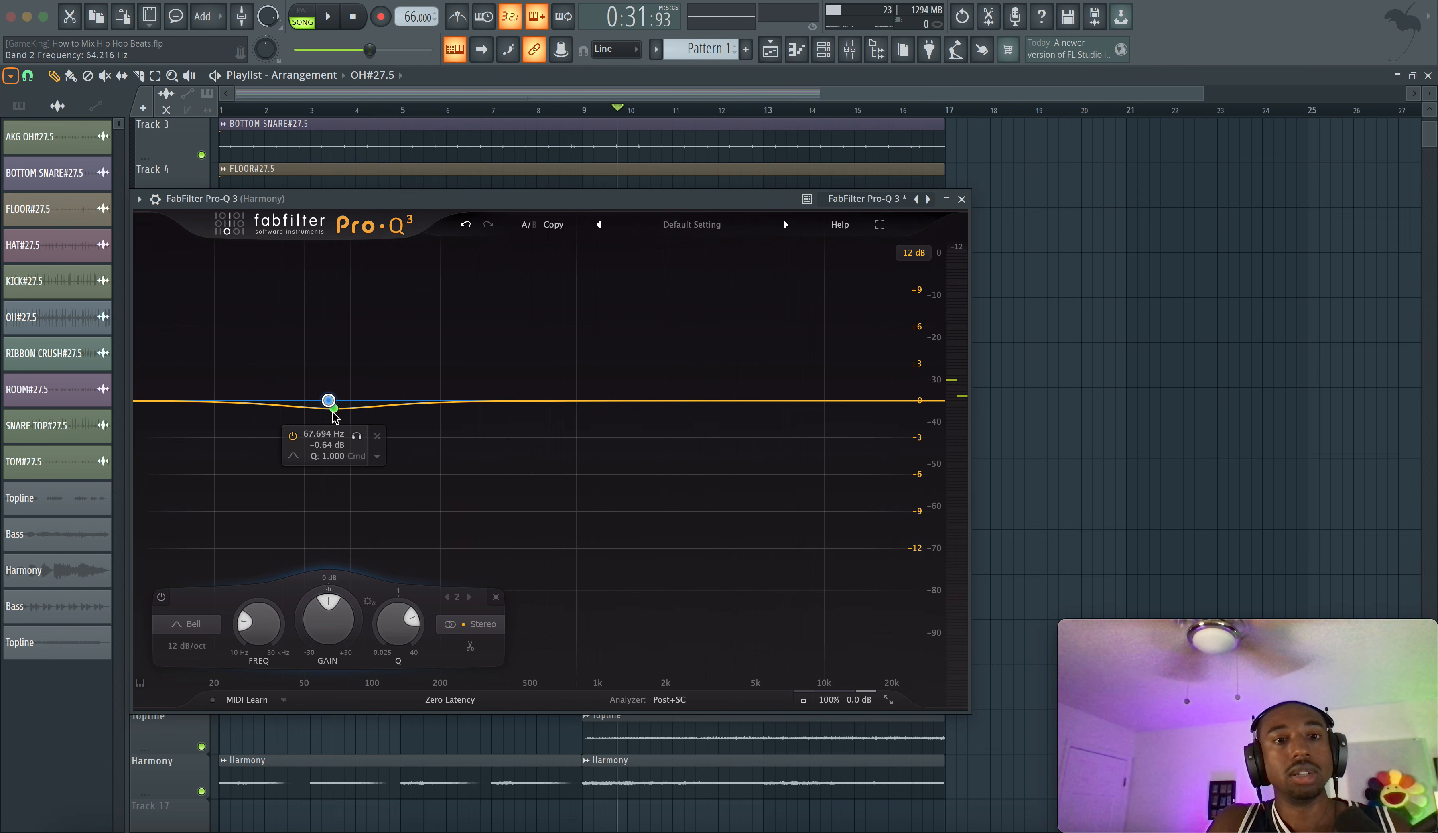
left_click(376, 436)
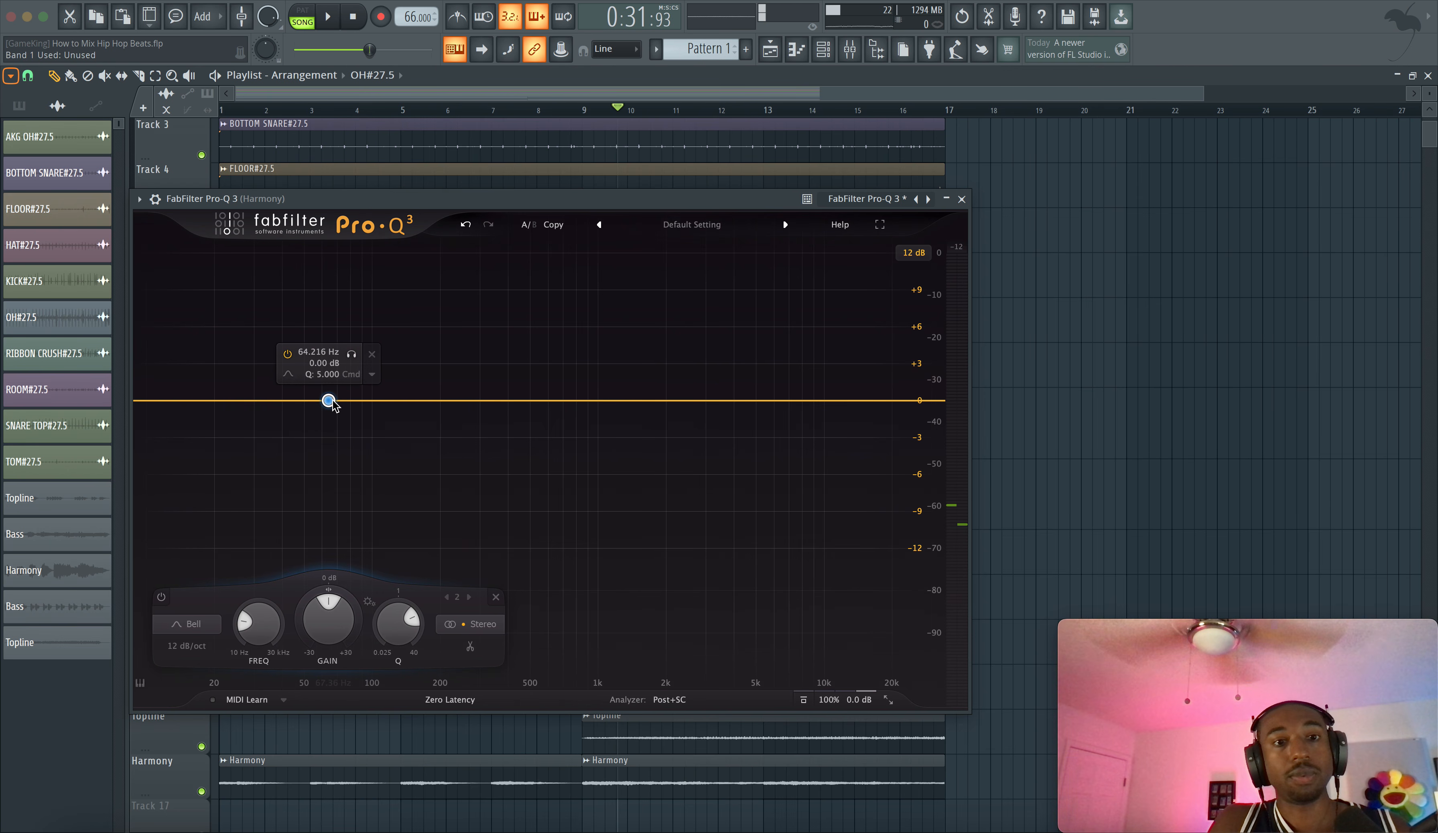
left_click(289, 374)
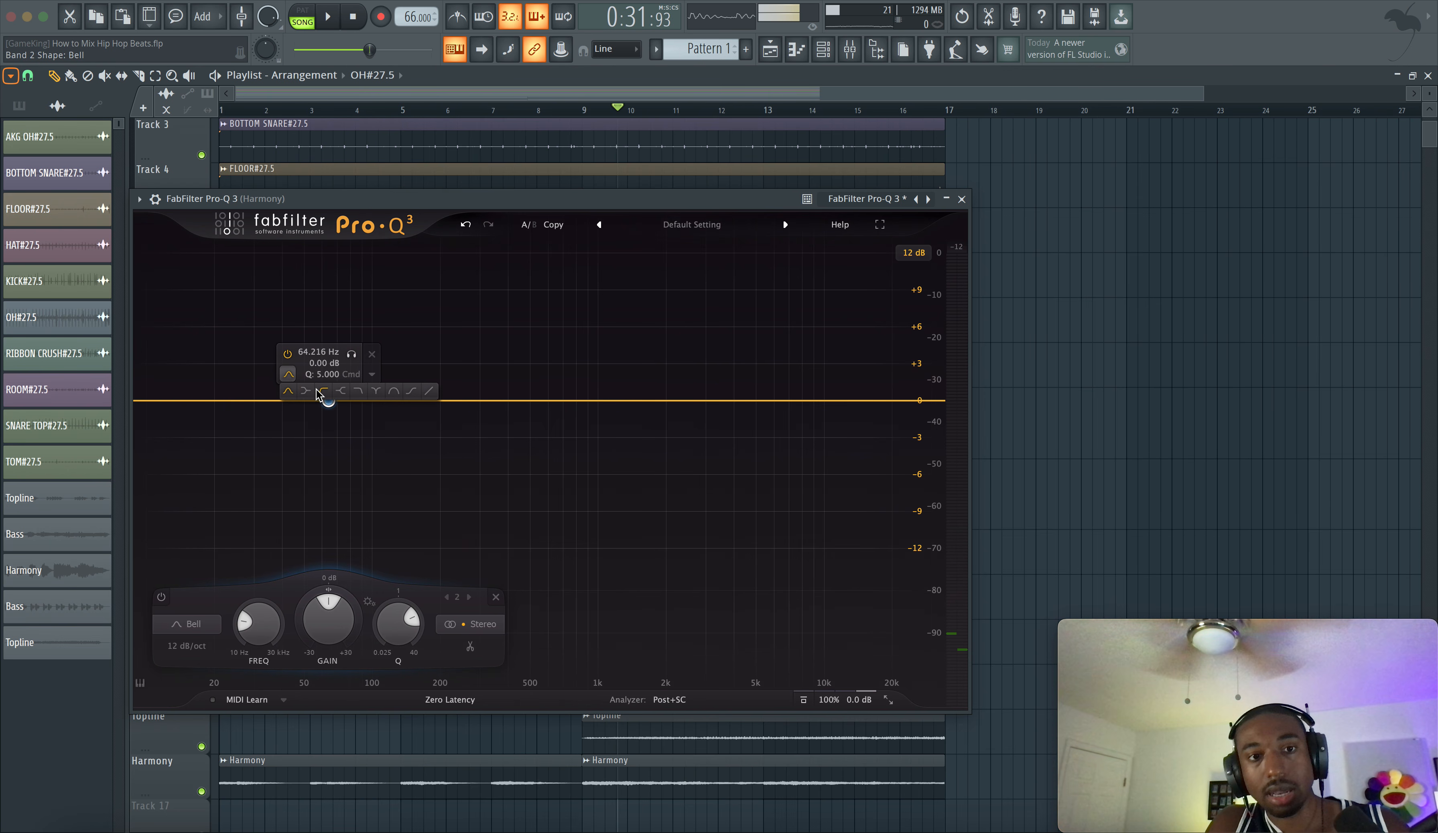
left_click(305, 391)
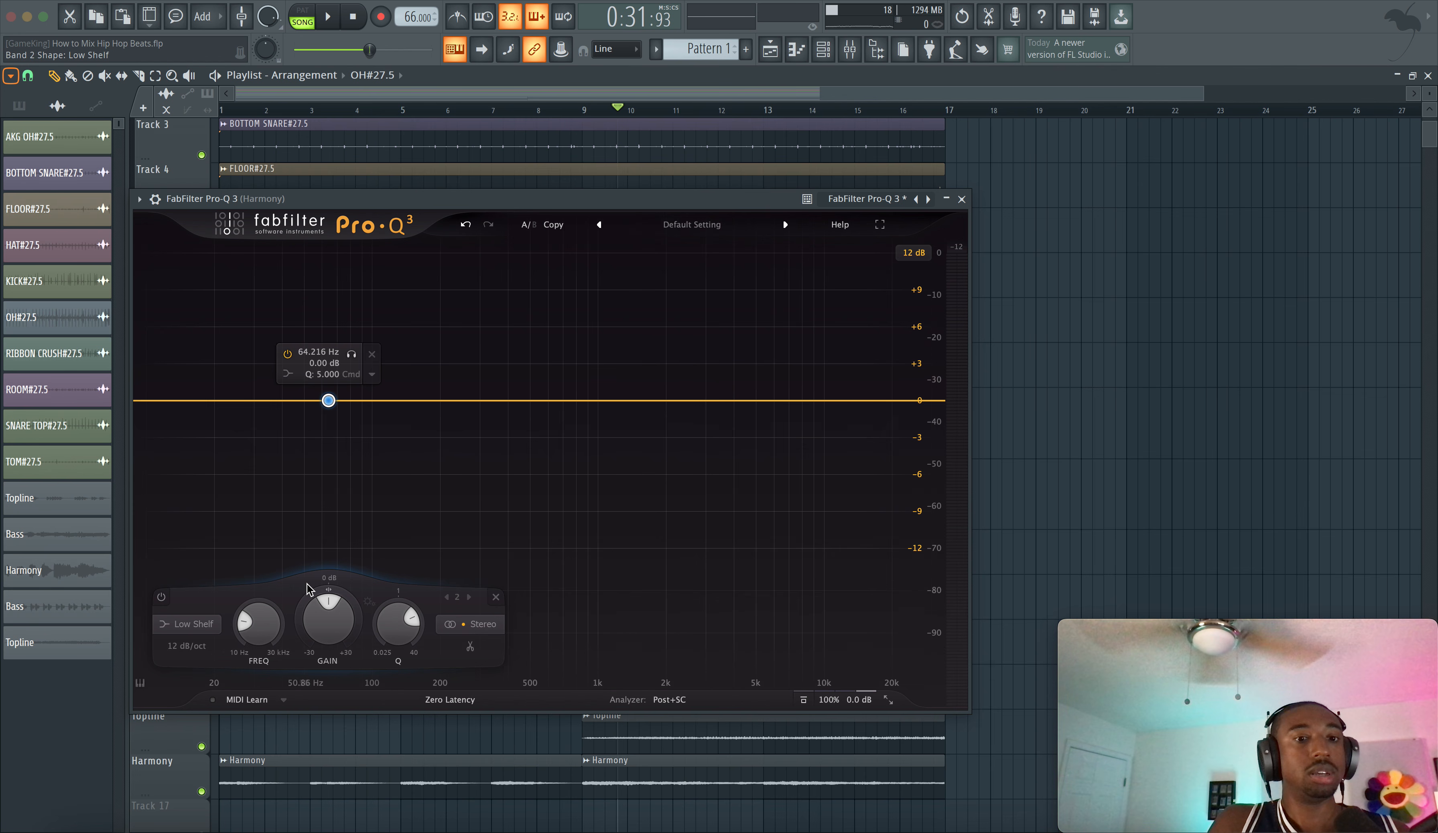
Lower the gain of the Harmony track's Low Shelf band to about -4.34 dB and reduce its Q.
scroll(328, 629, "down", 5)
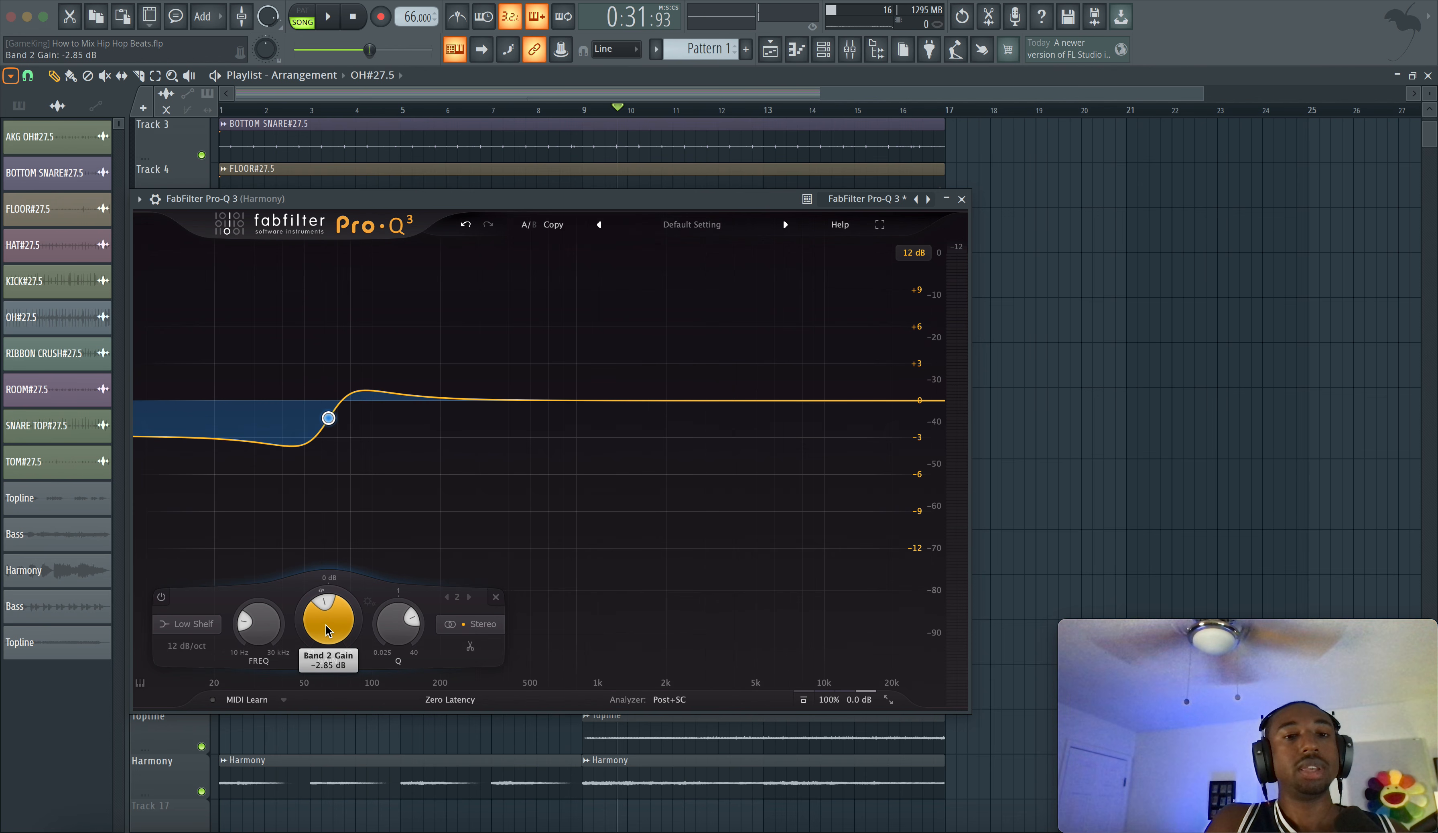
scroll(328, 629, "up", 4)
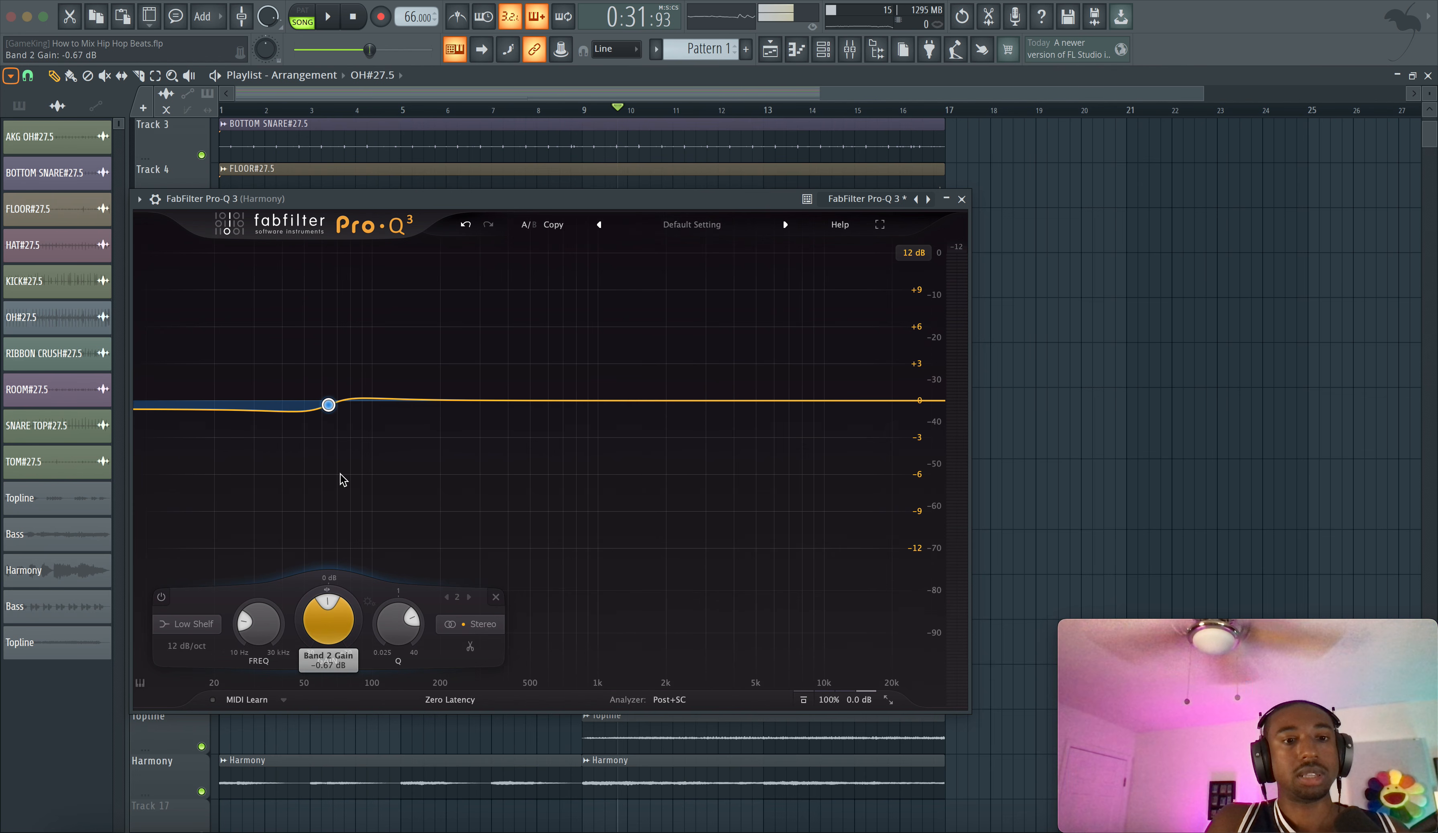
mouse_move(326, 397)
left_click(288, 453)
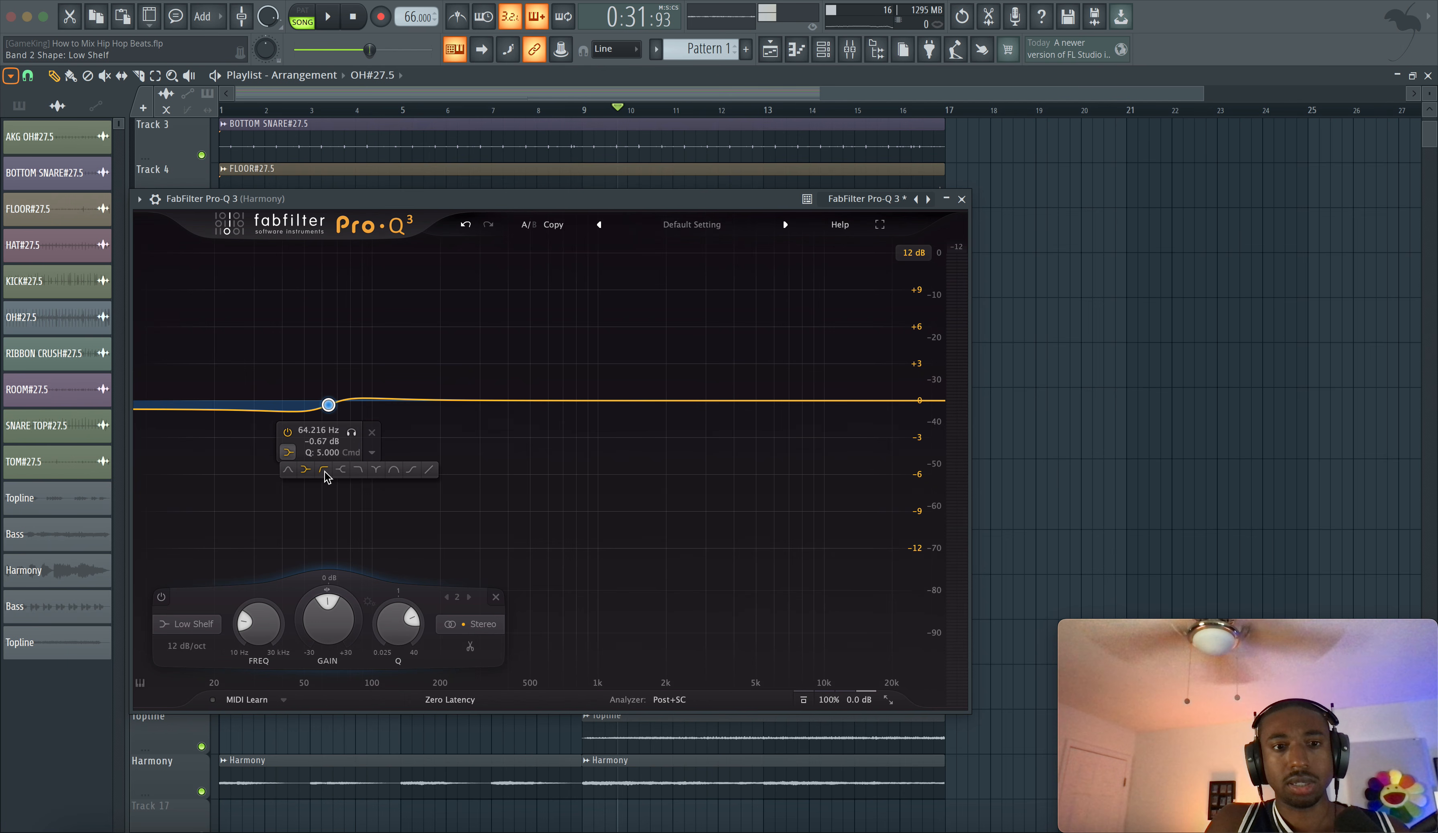
scroll(399, 636, "down", 1)
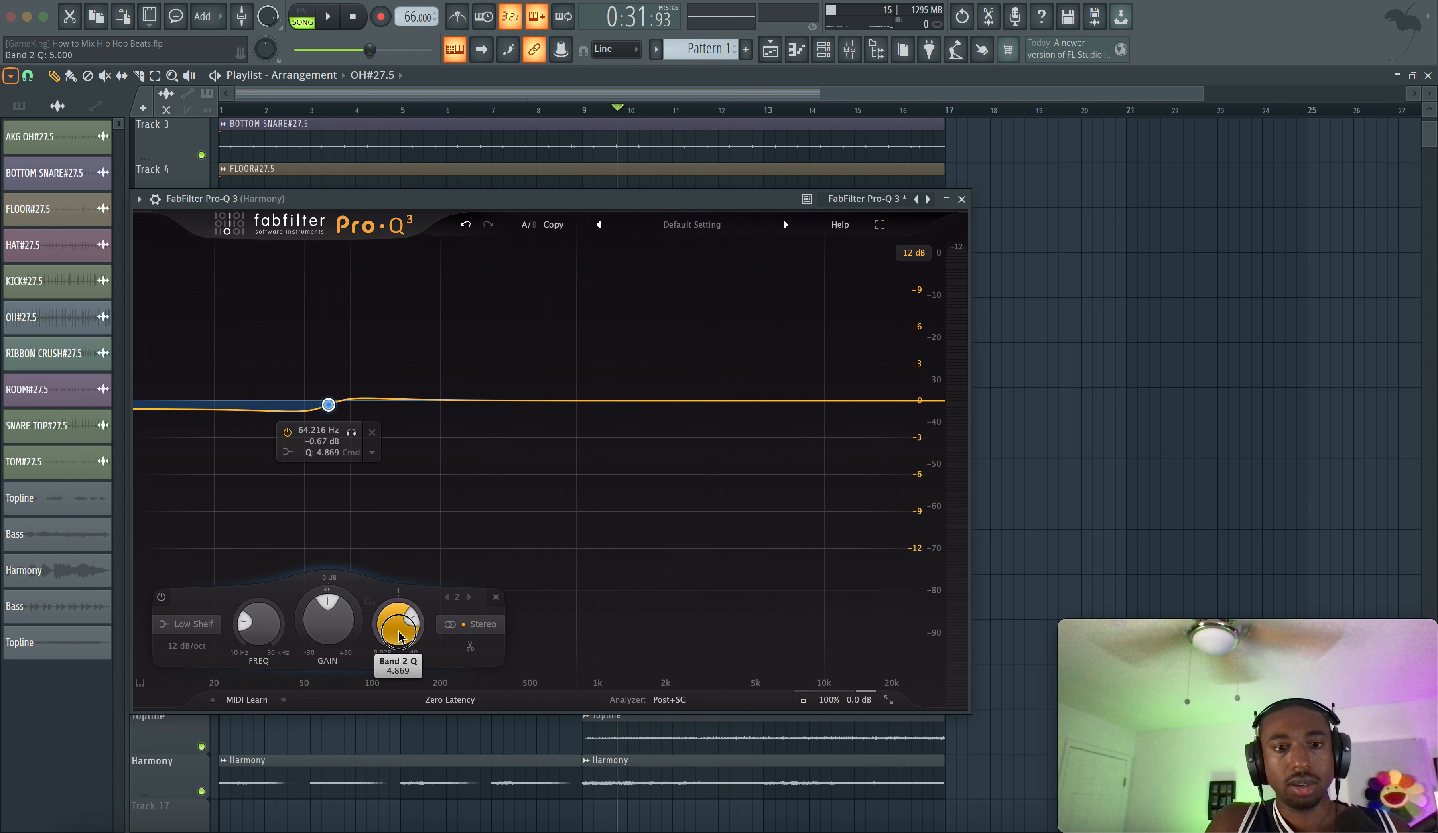
scroll(337, 624, "down", 5)
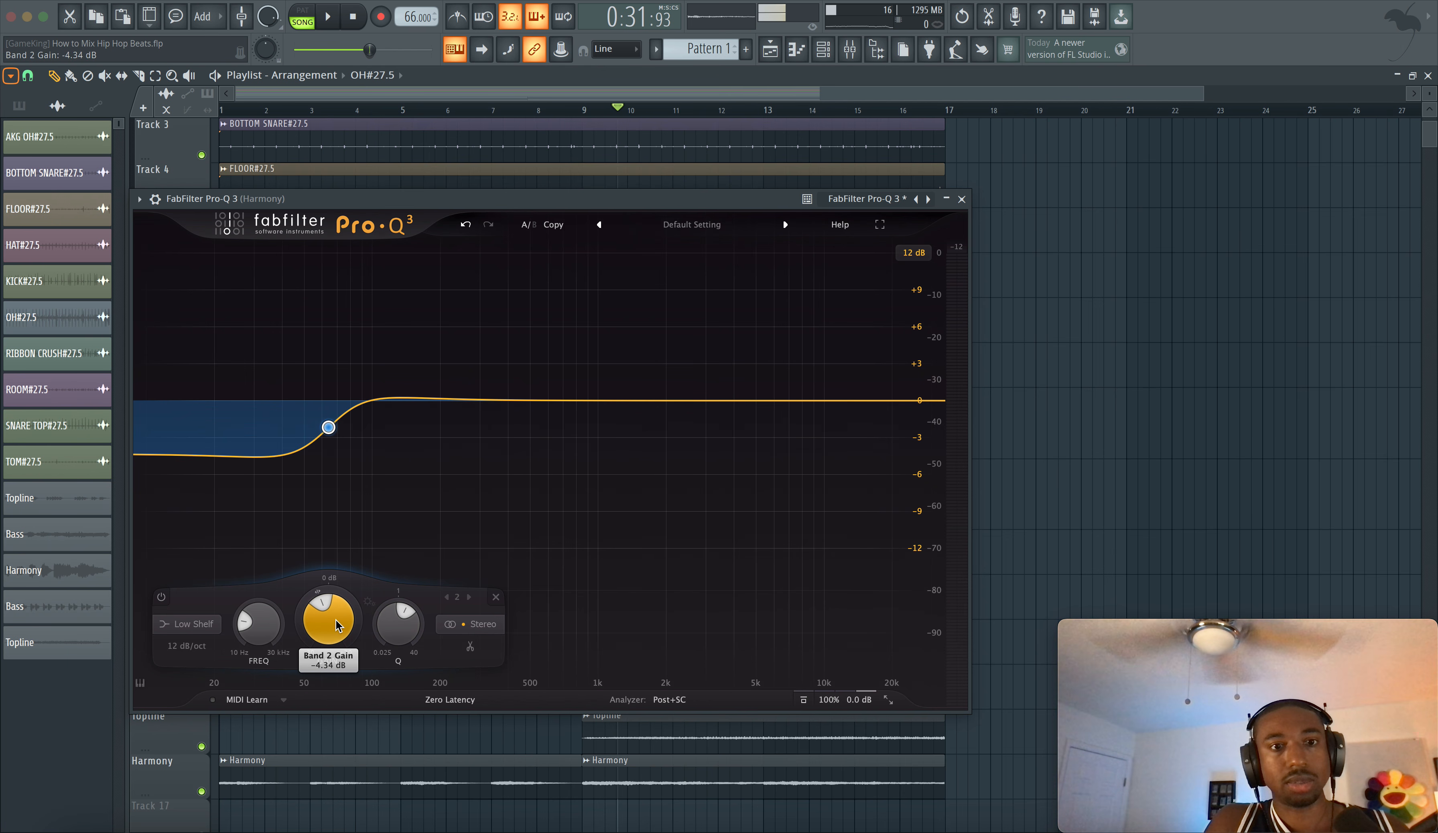
Set the Low Shelf band's frequency to about 179.87 Hz and its Q to about 1.838 while auditioning the song from bar 9.
key("space")
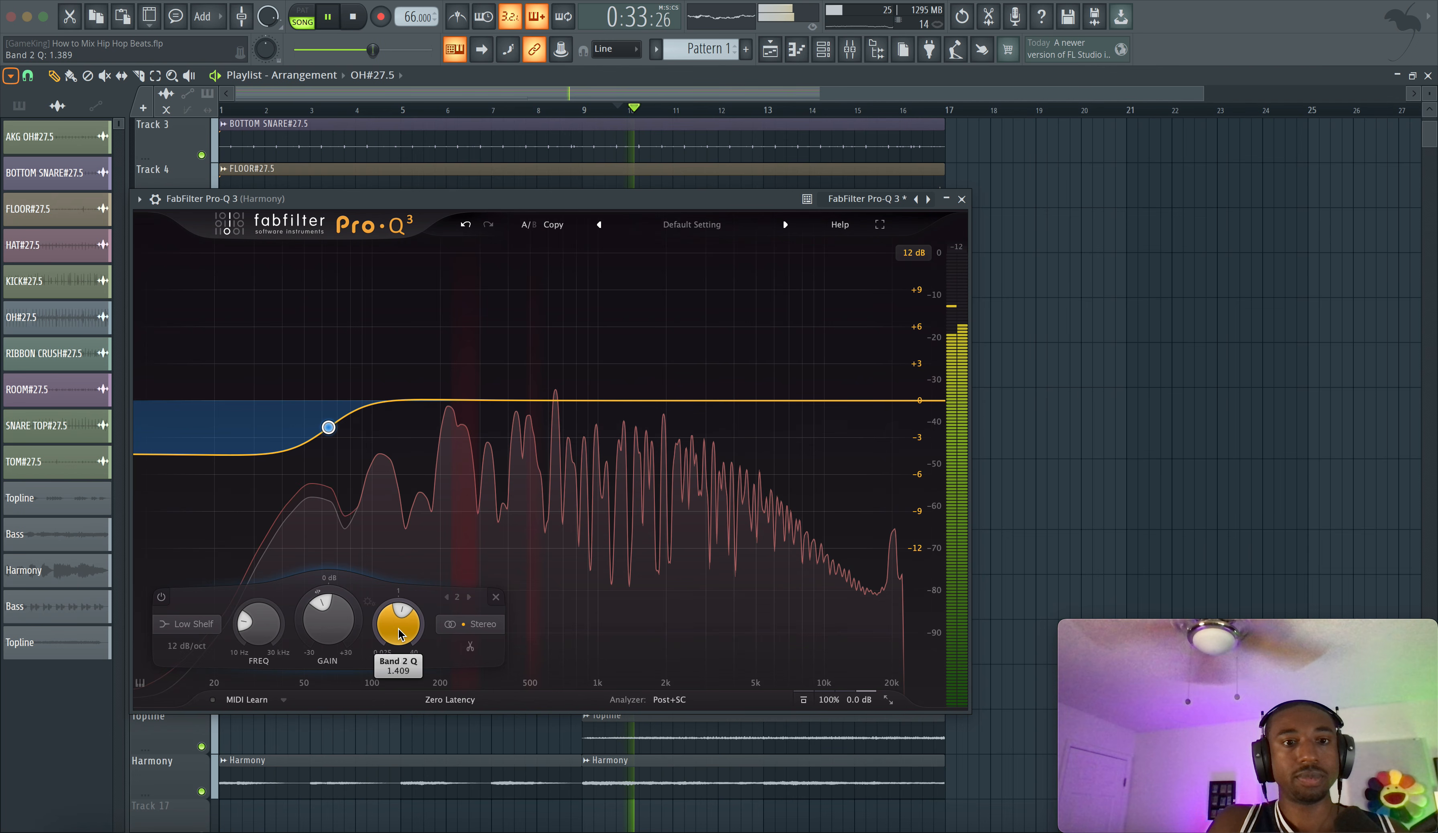
key("space")
key("space")
scroll(266, 606, "up", 8)
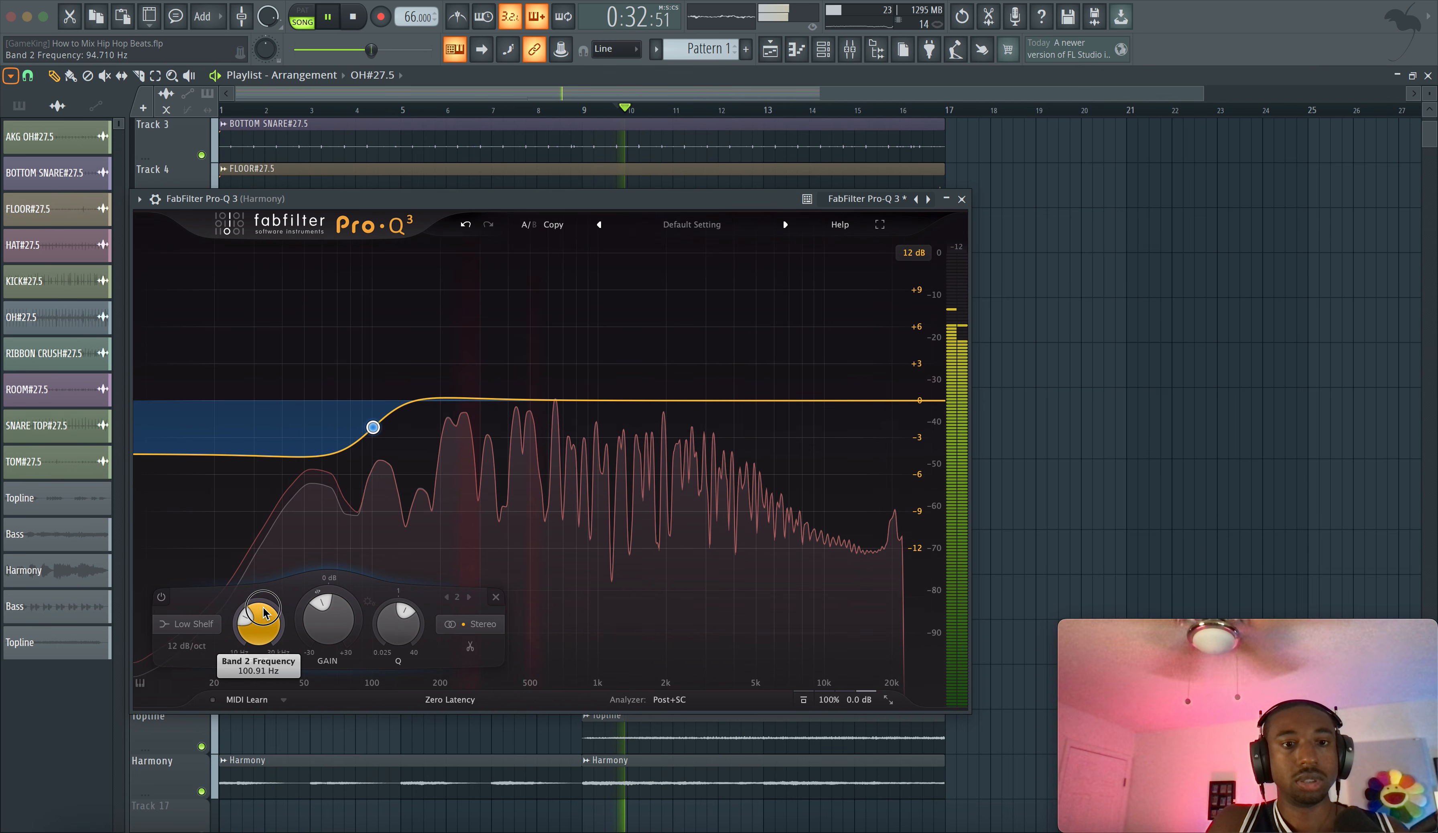
key("space")
left_click_drag(269, 597, 273, 595)
key("space")
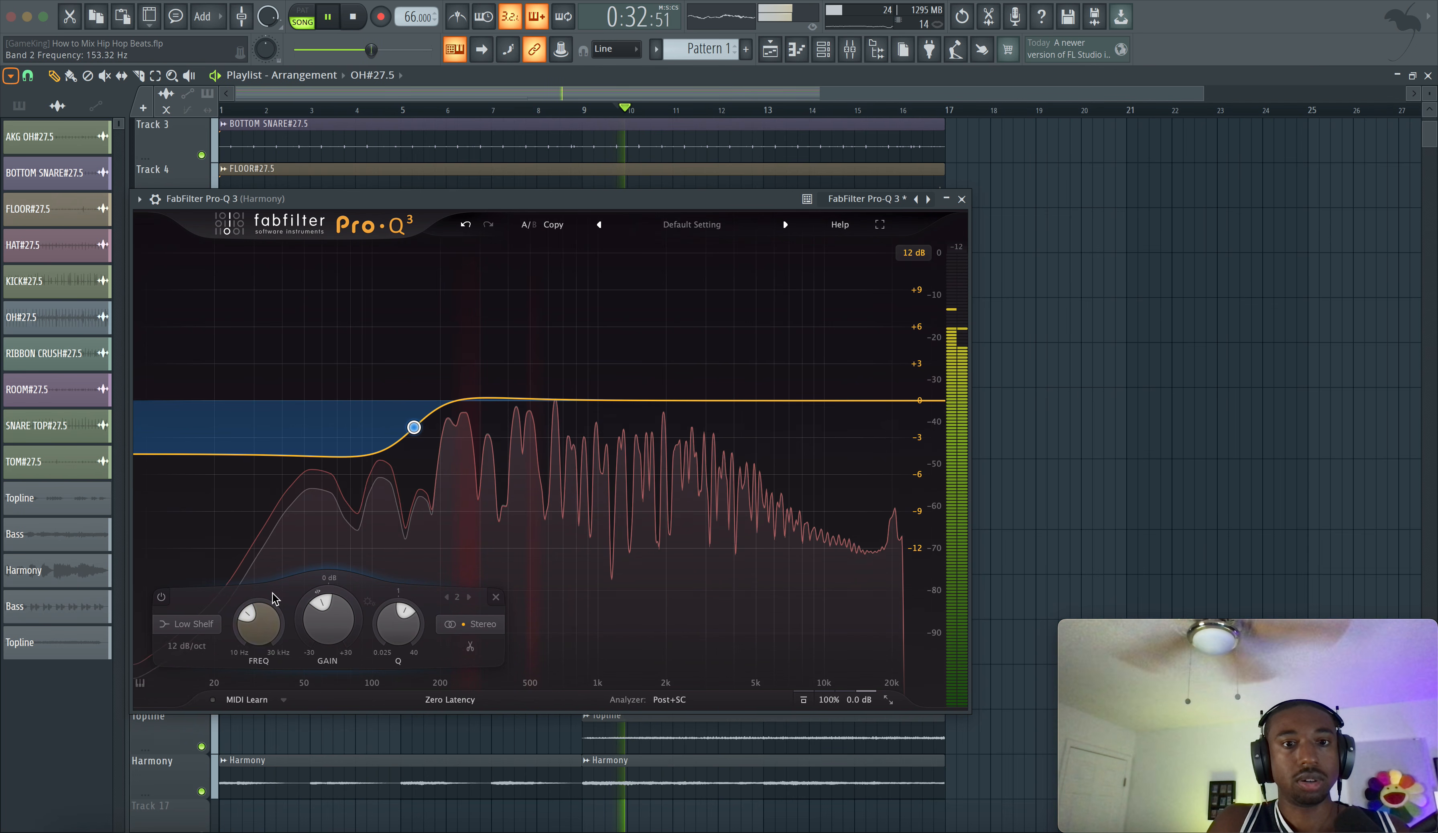
key("space")
key("space")
scroll(261, 611, "up", 2)
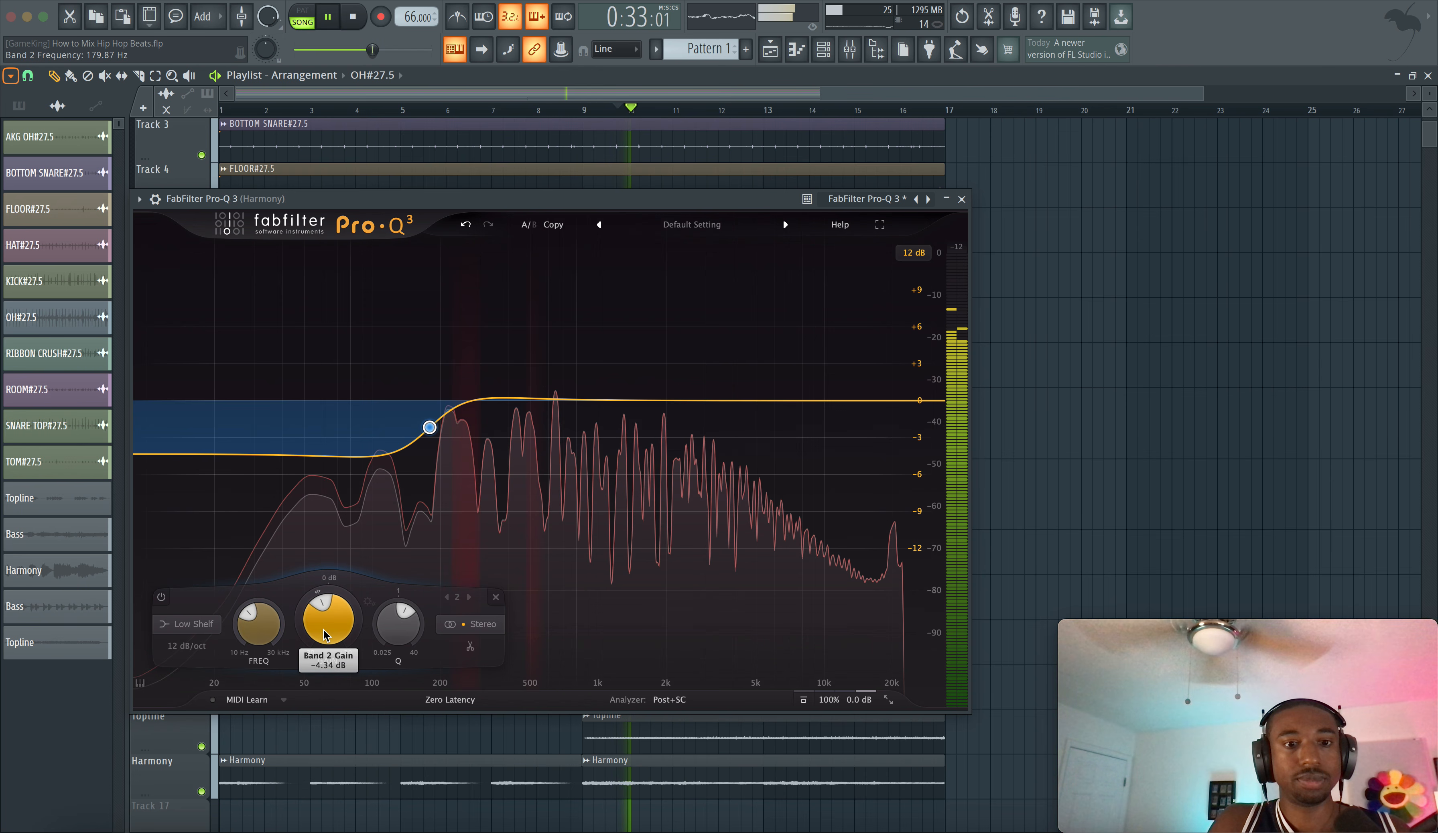
Lower the Low Shelf band's gain to about -10.18 dB, stop playback and close the Harmony track's Pro-Q 3.
scroll(327, 629, "down", 3)
scroll(327, 629, "down", 4)
key("space")
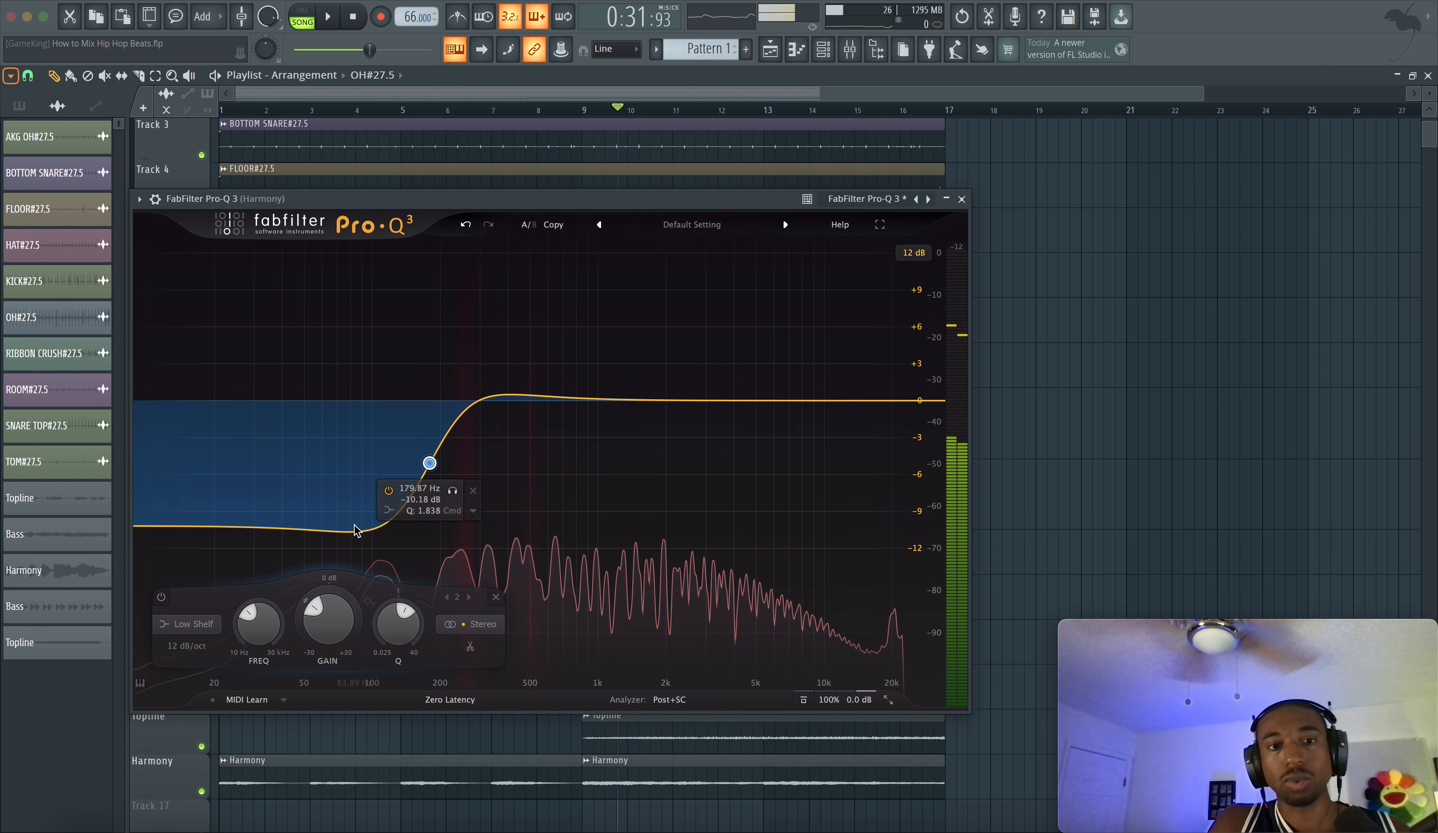
left_click(961, 198)
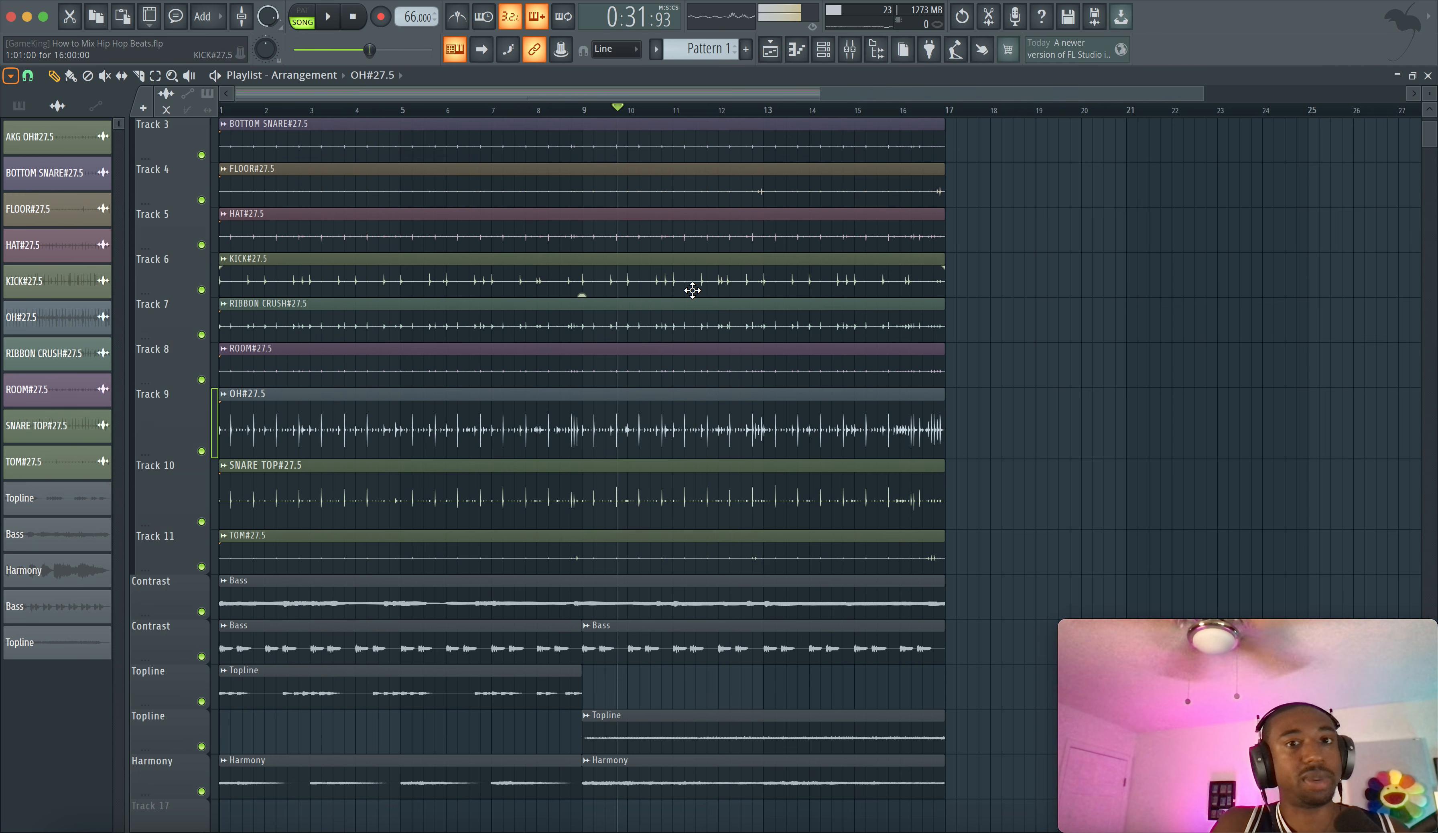
Play the song from about bar 9 and lower the Harmony track's mixer volume to about 76% (-5.7 dB).
left_click(852, 62)
key("space")
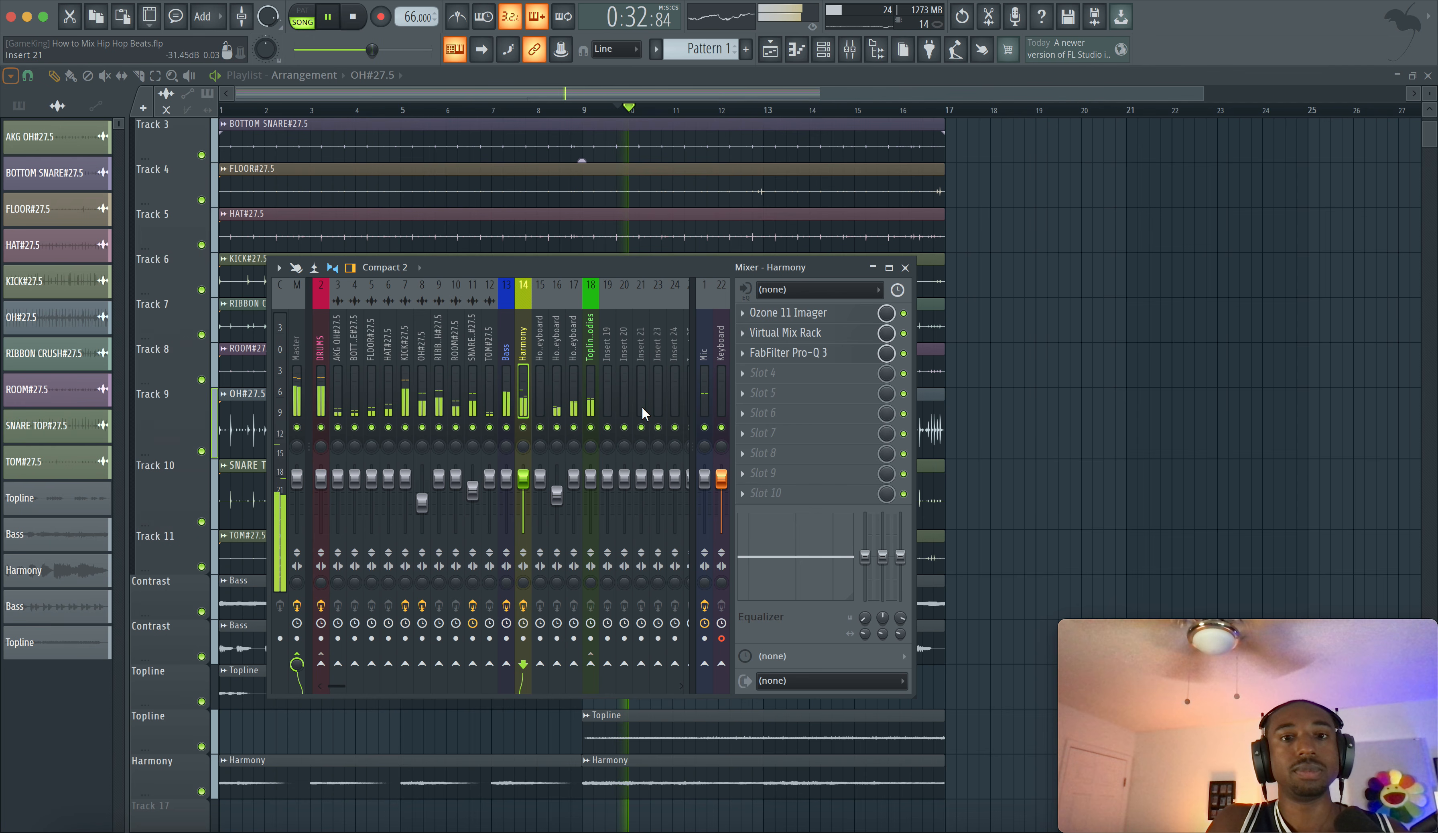
right_click(1073, 408)
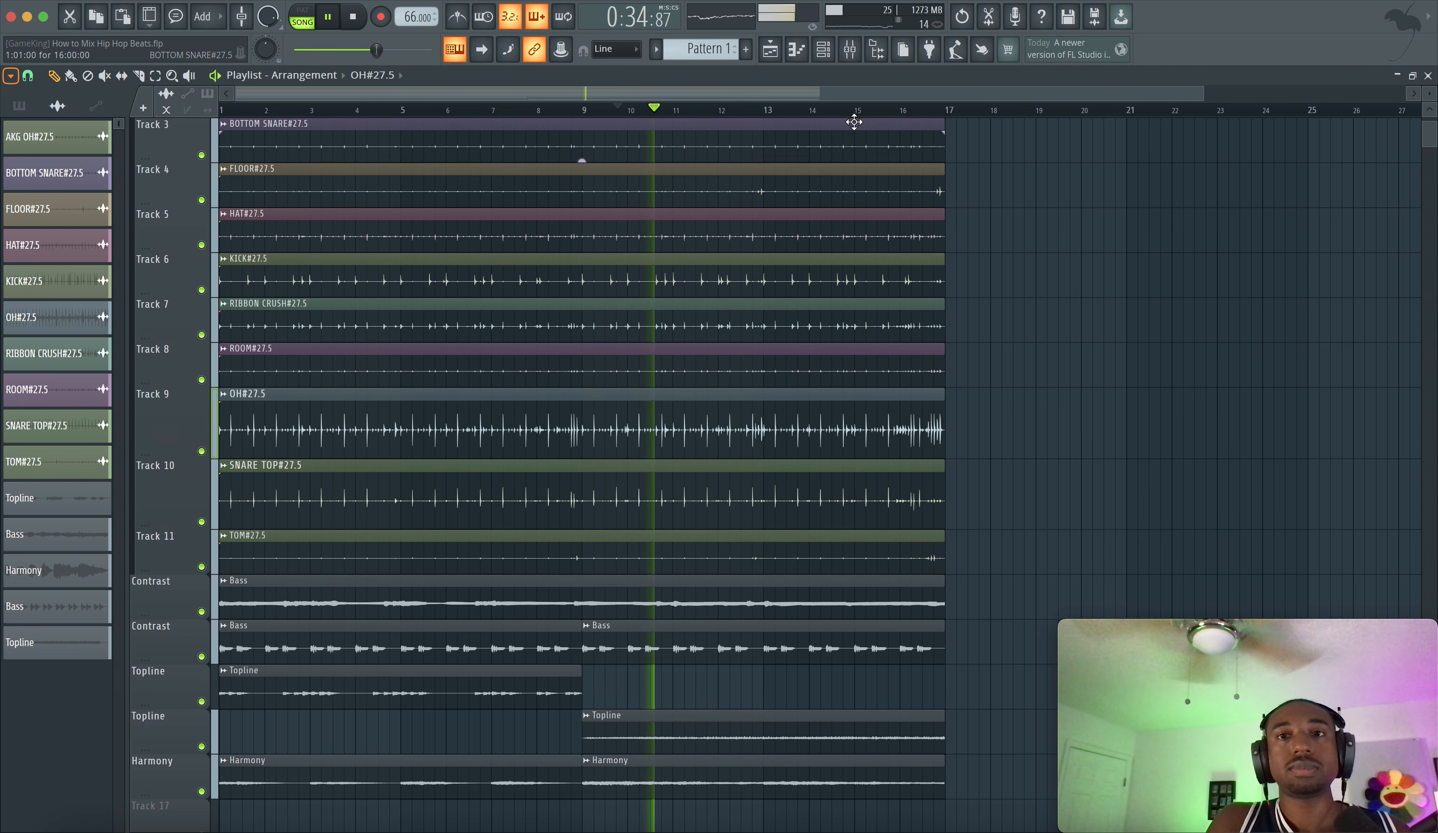
left_click(853, 50)
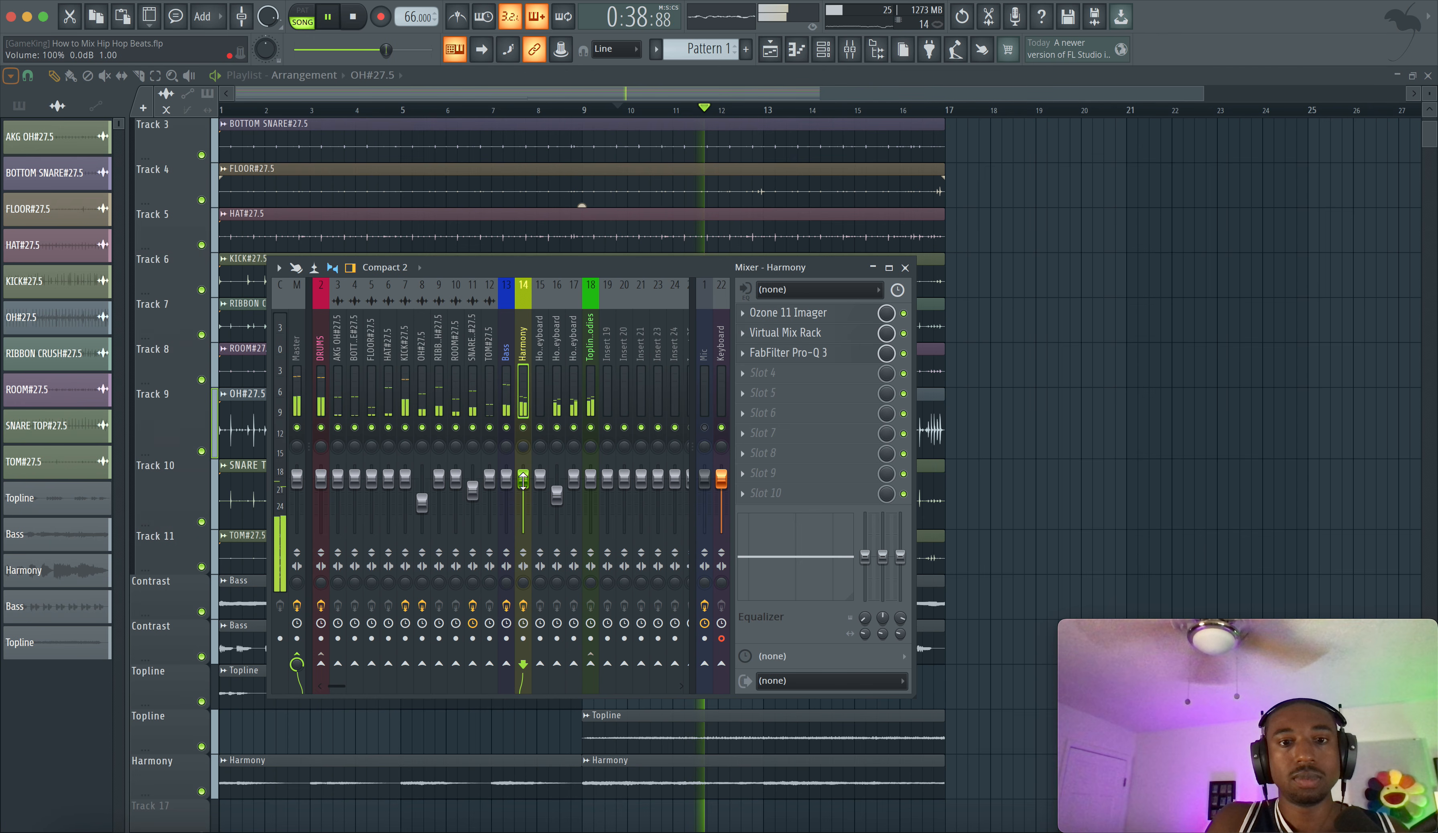
left_click_drag(523, 482, 522, 492)
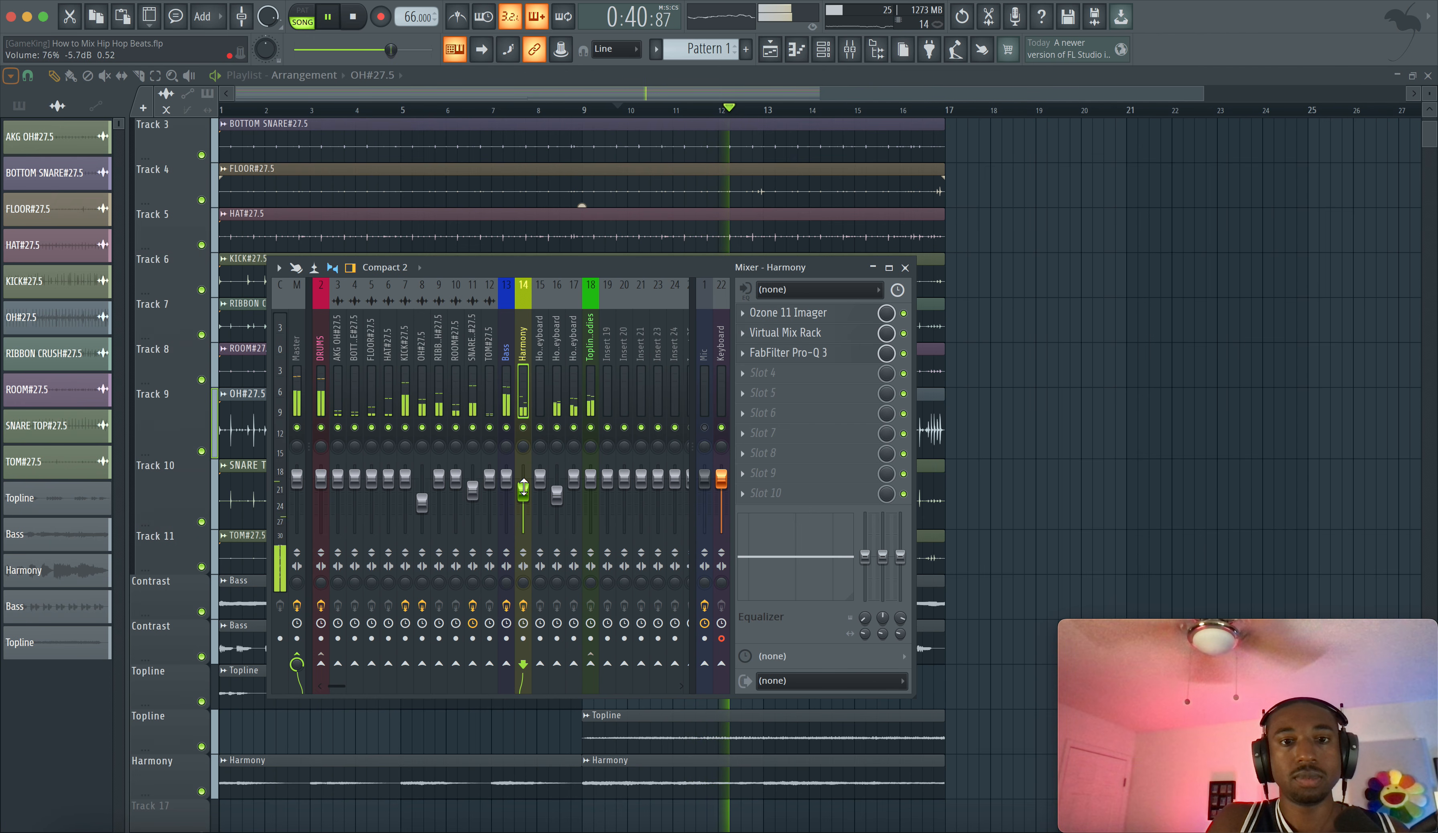
Toggle the Mic track's mute and slightly lower the volume of mixer track 17 during playback.
left_click(705, 428)
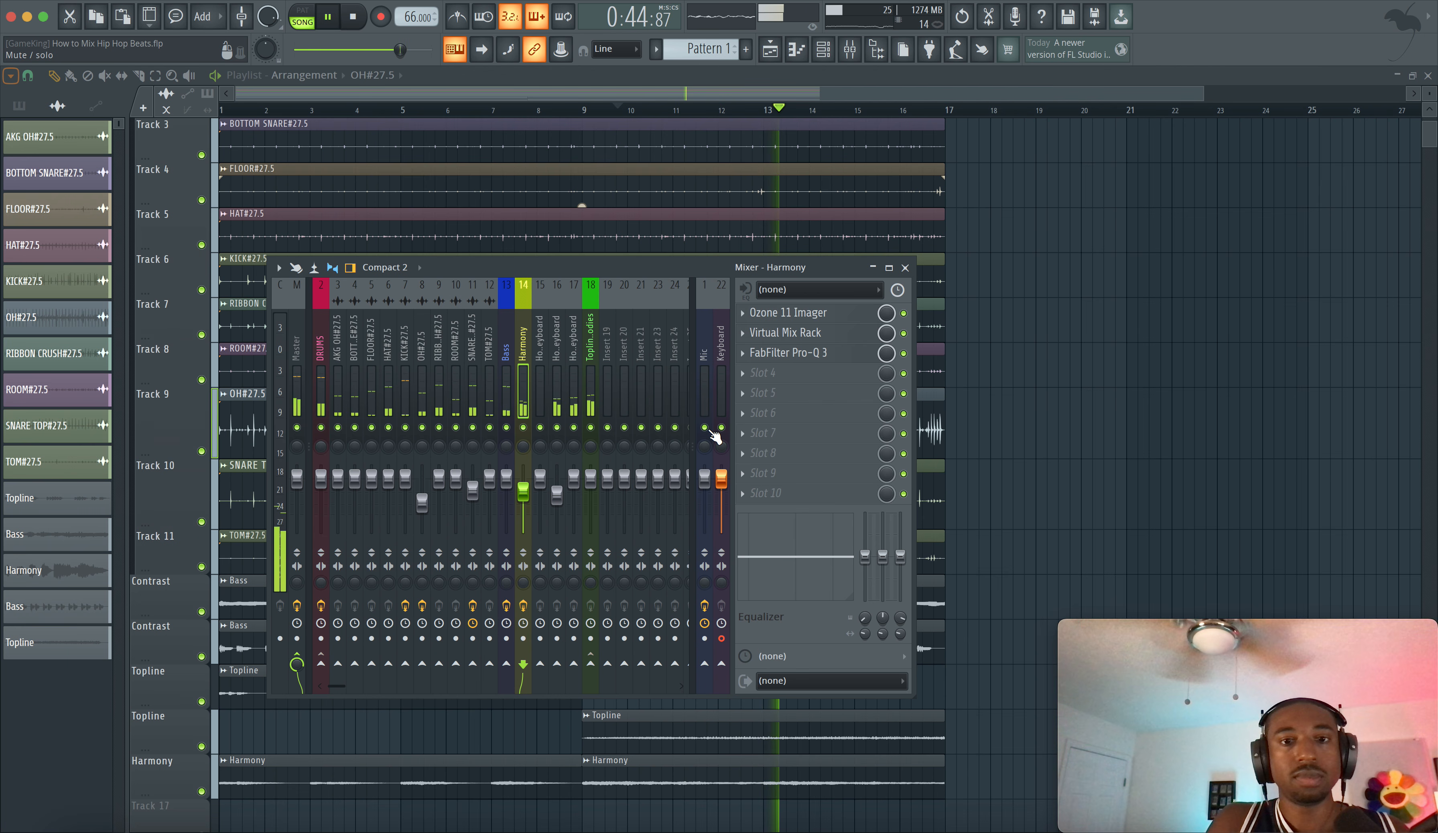
left_click(561, 405)
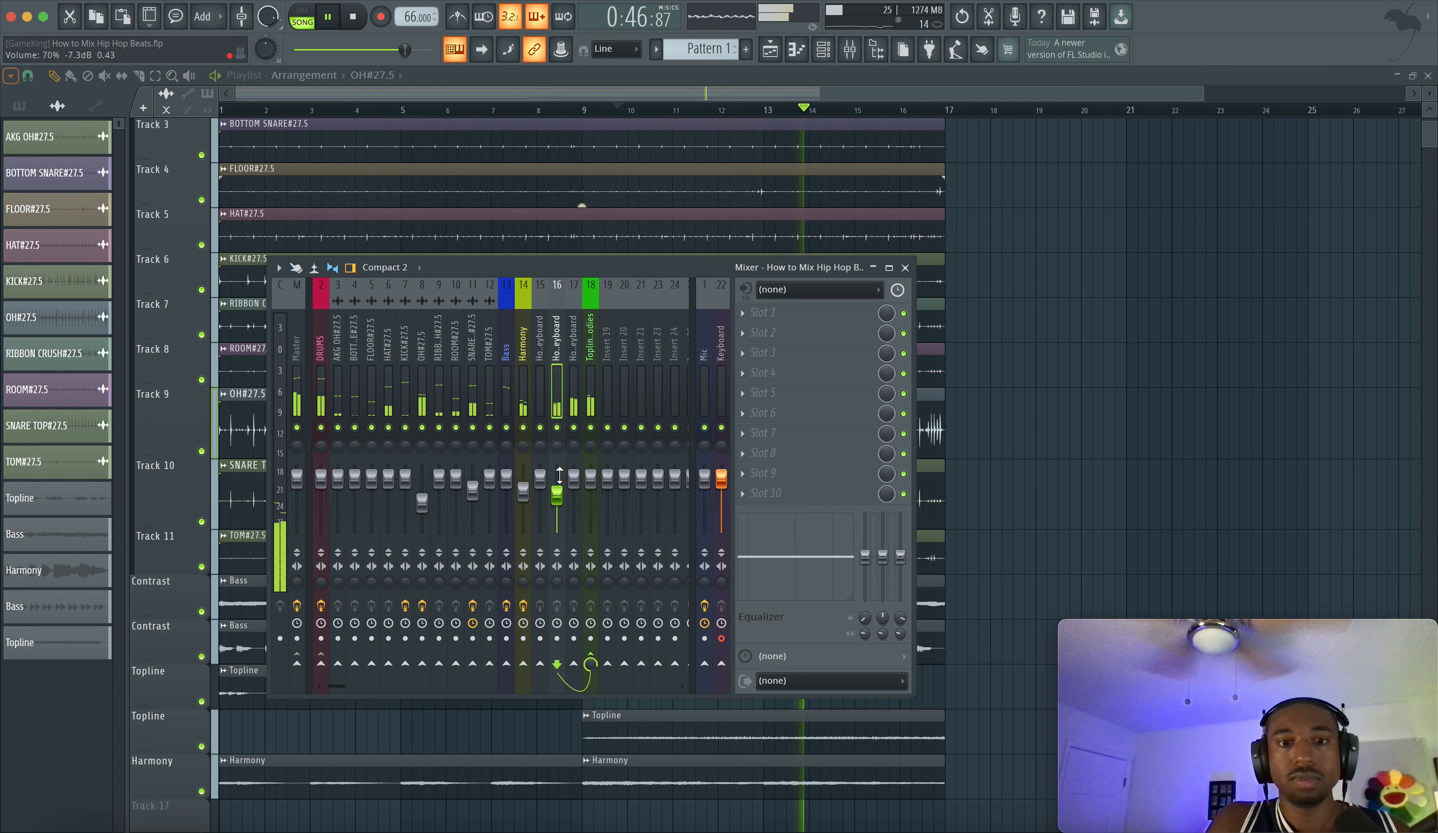
right_click(574, 428)
right_click(576, 428)
left_click_drag(572, 471, 572, 478)
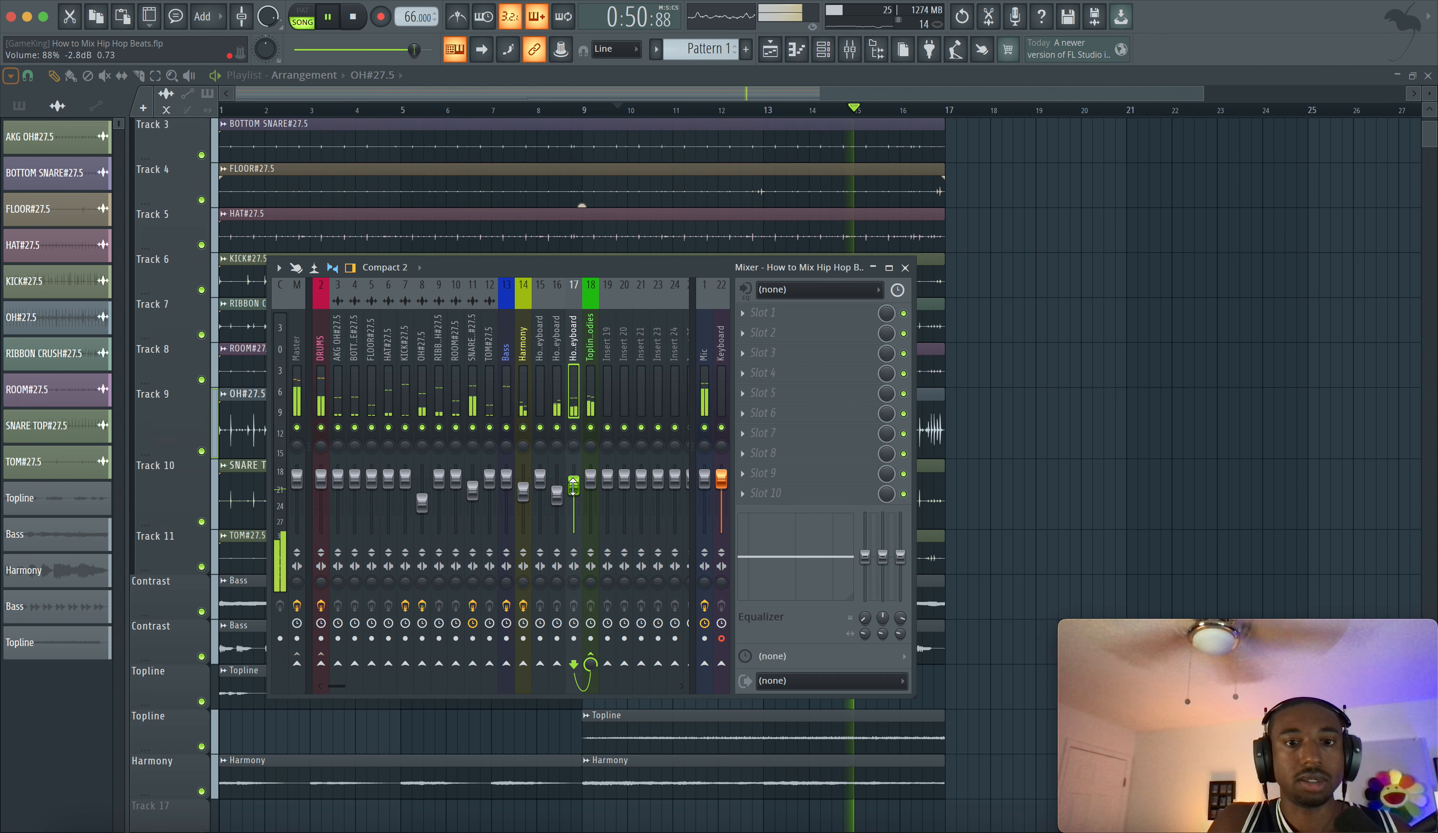
Hide the mixer and play the song from the beginning to check the overall balance, ending with the mixer shown.
right_click(1073, 417)
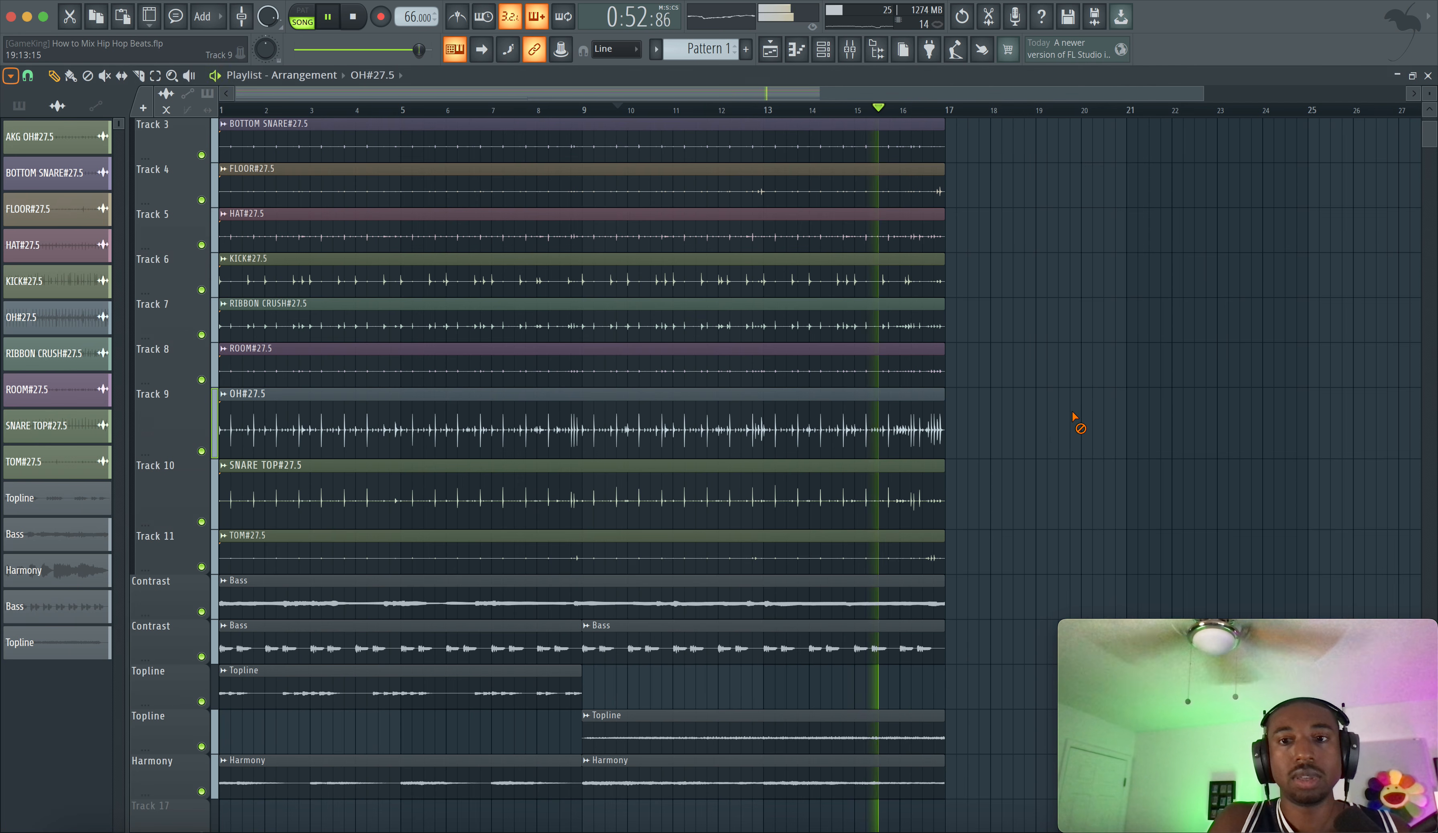
key("space")
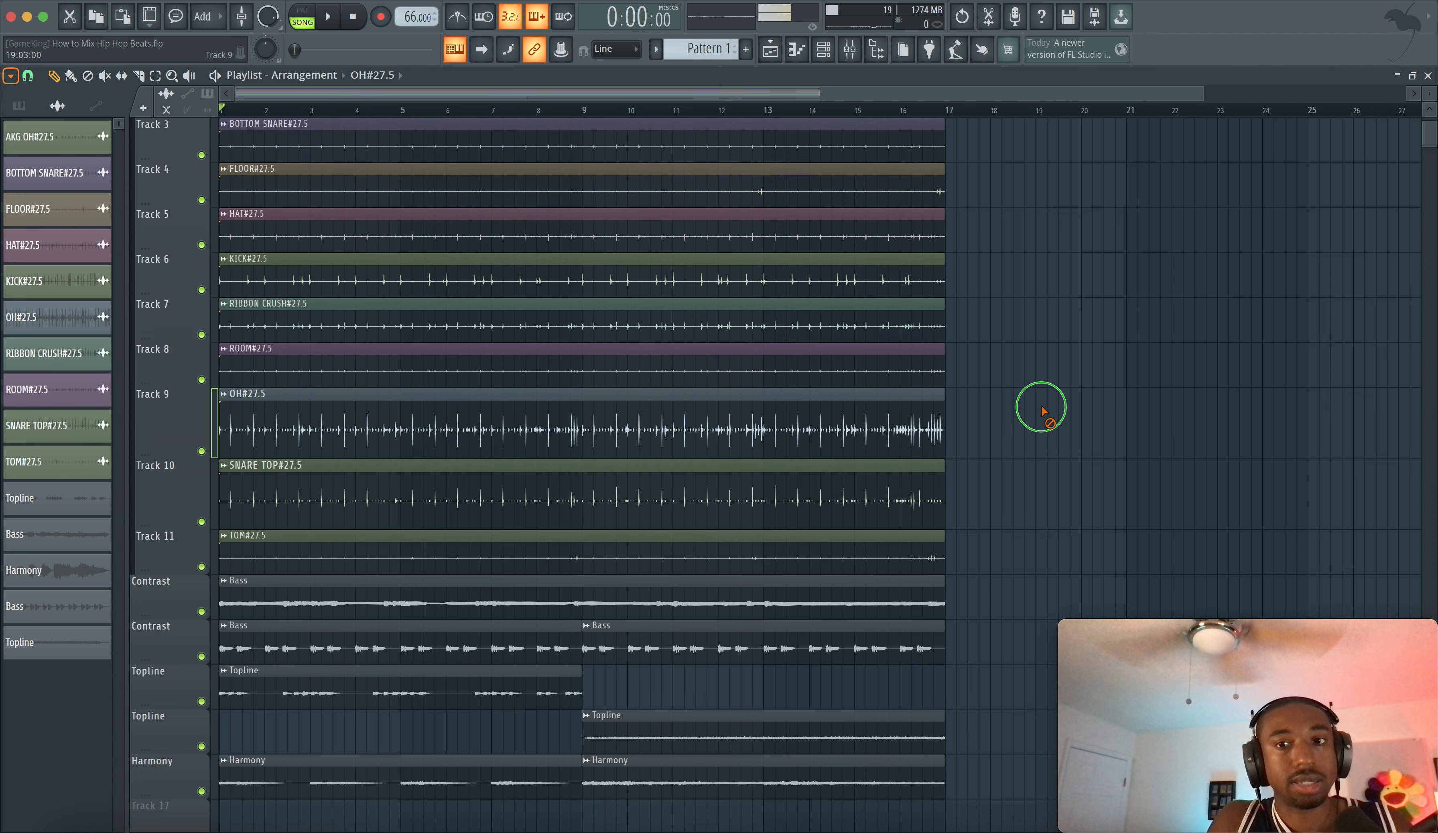
key("space")
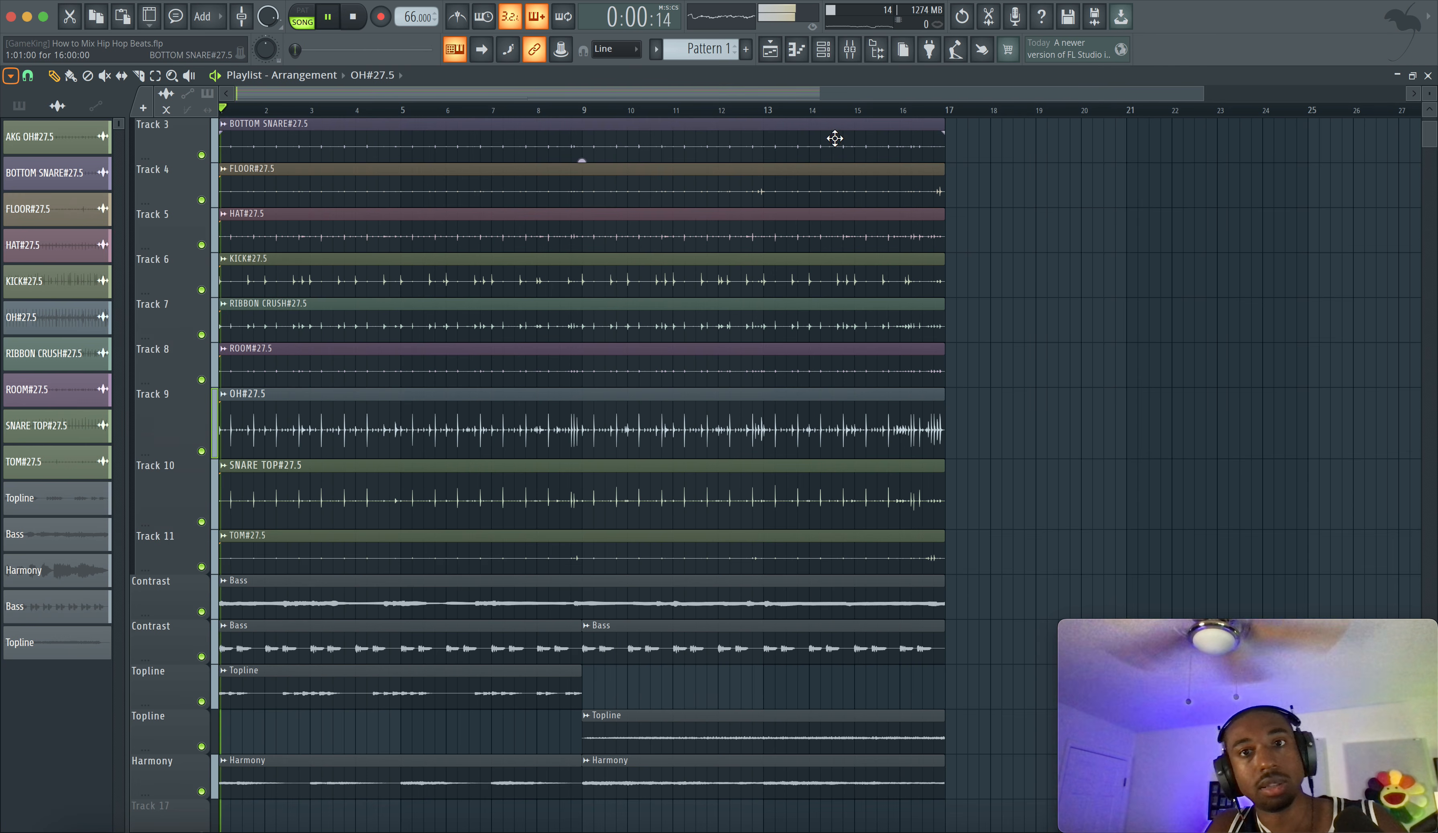
key("F9")
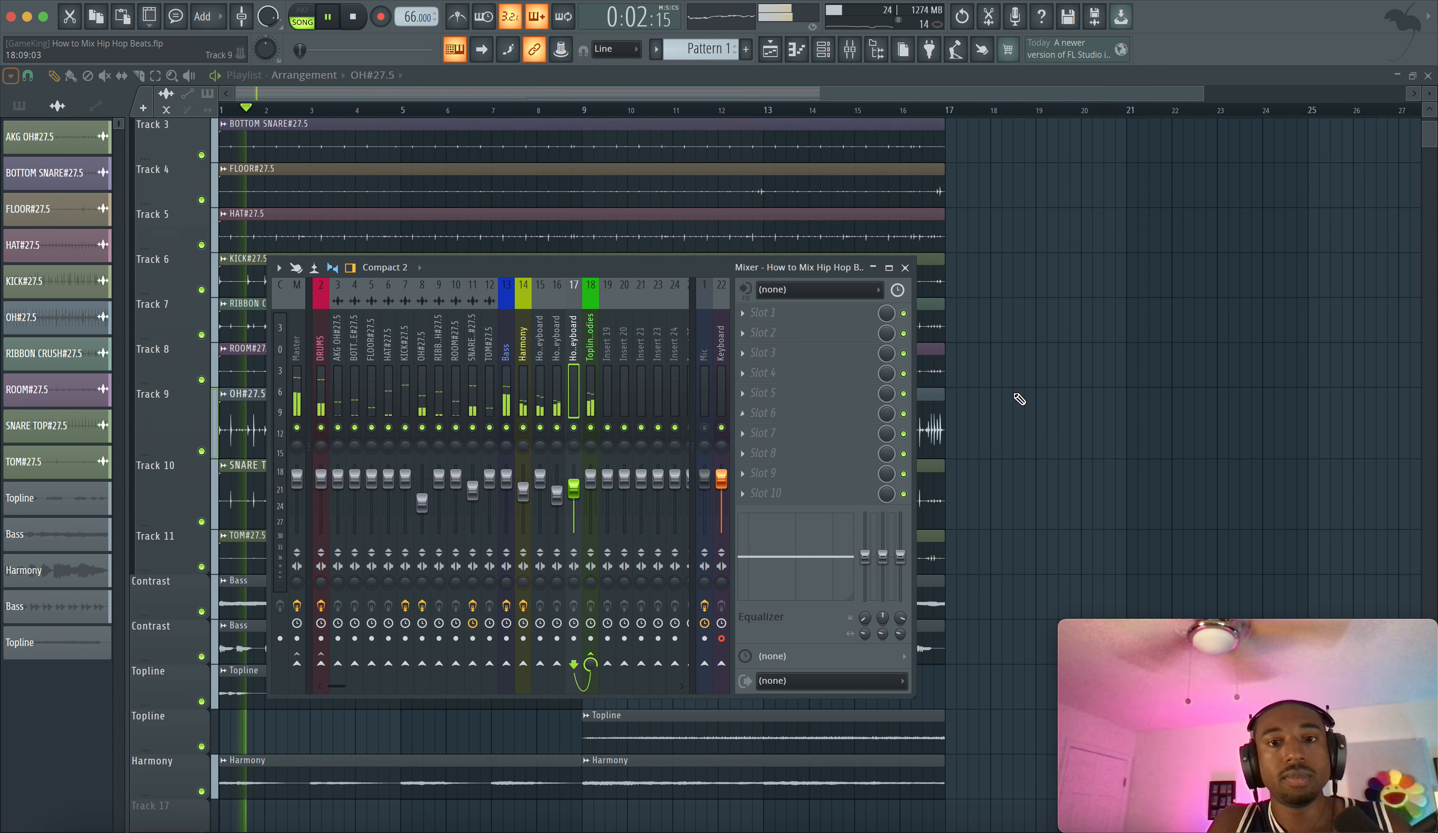
key("F9")
key("F9")
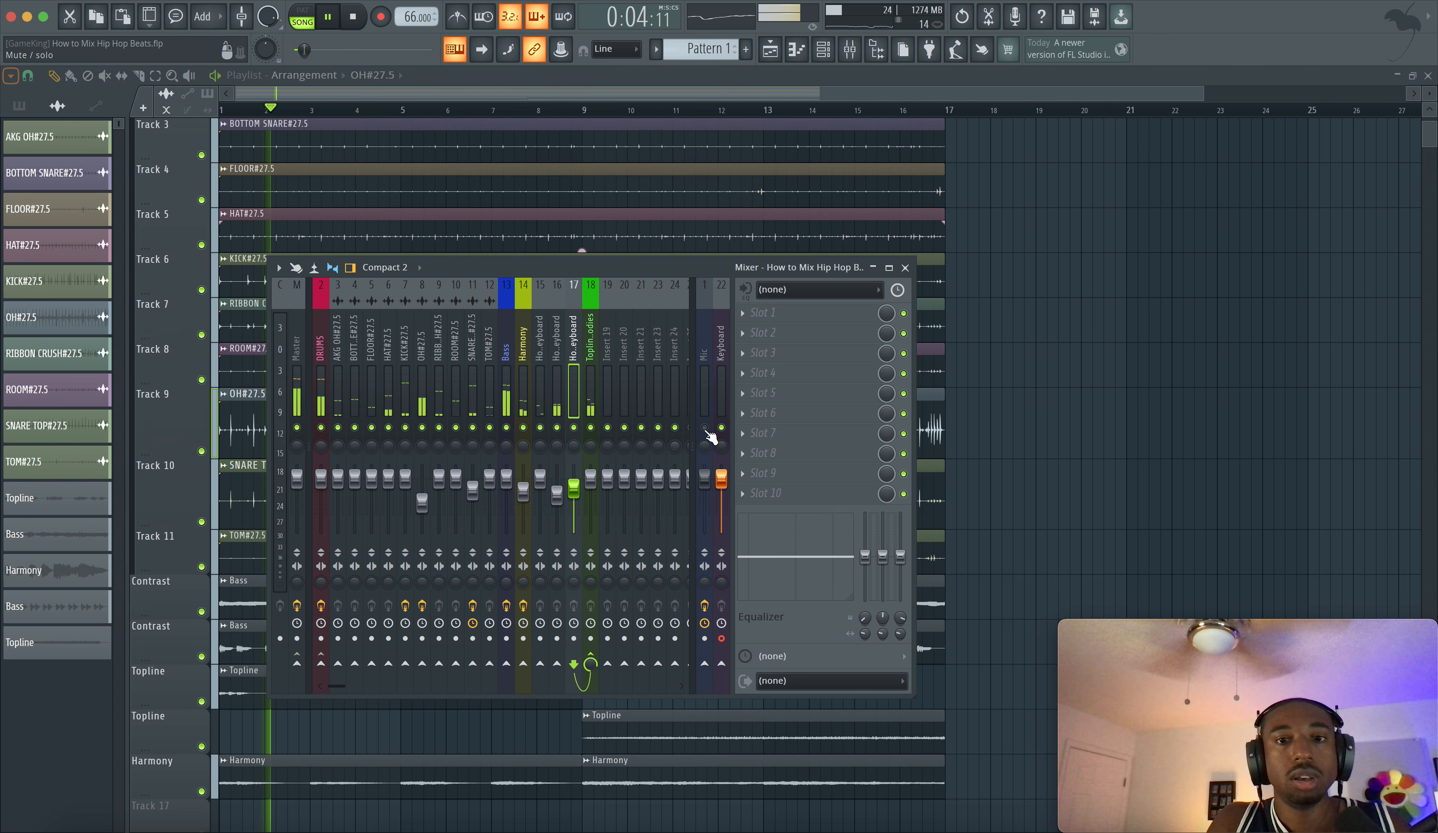
key("space")
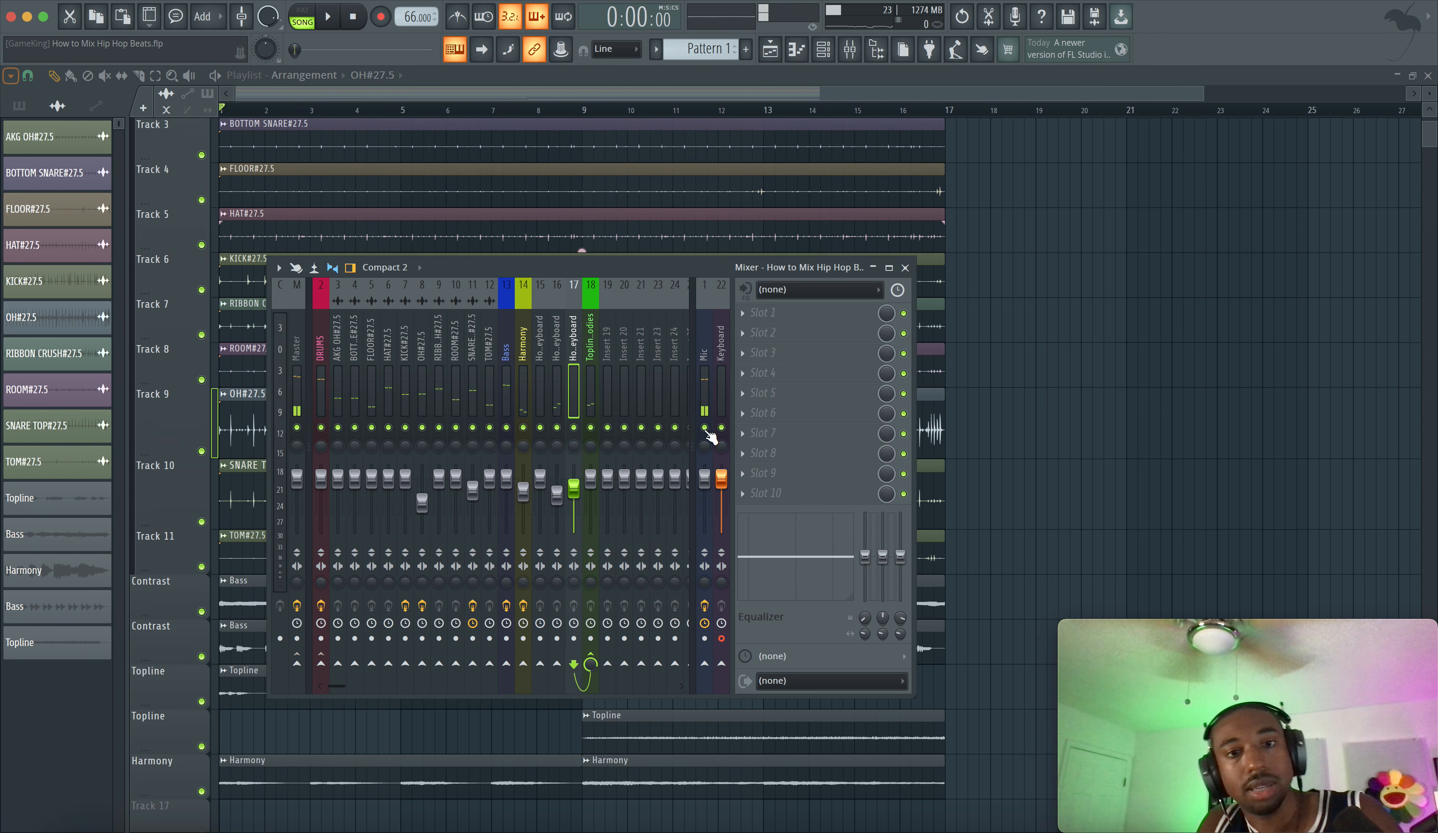
Review the effect chains of the Bass, Harmony and drum tracks, and examine the DRUMS track's Virtual Mix Rack settings.
left_click(539, 386)
left_click(504, 385)
left_click(521, 386)
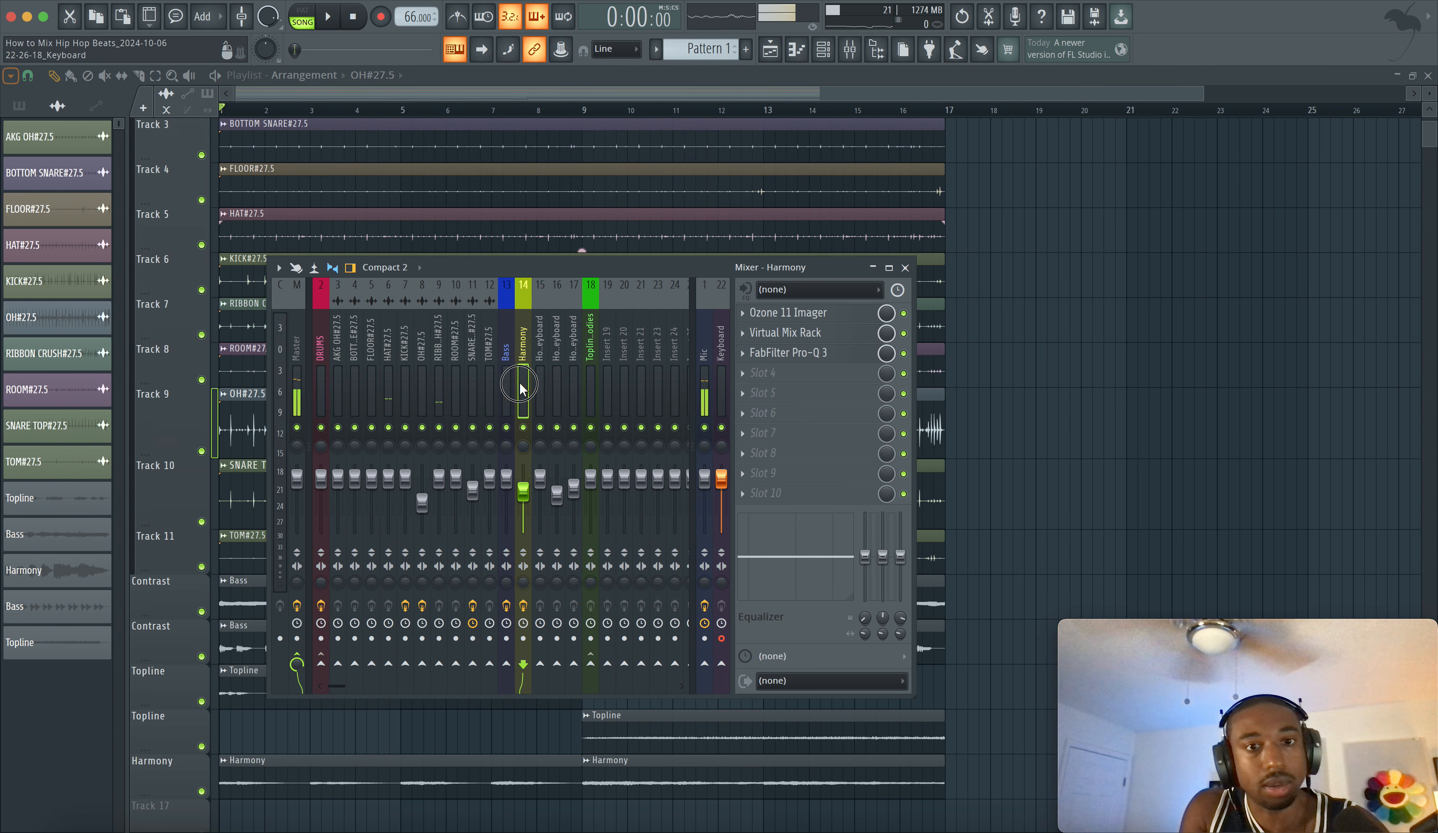
left_click(353, 383)
left_click(339, 383)
left_click(321, 384)
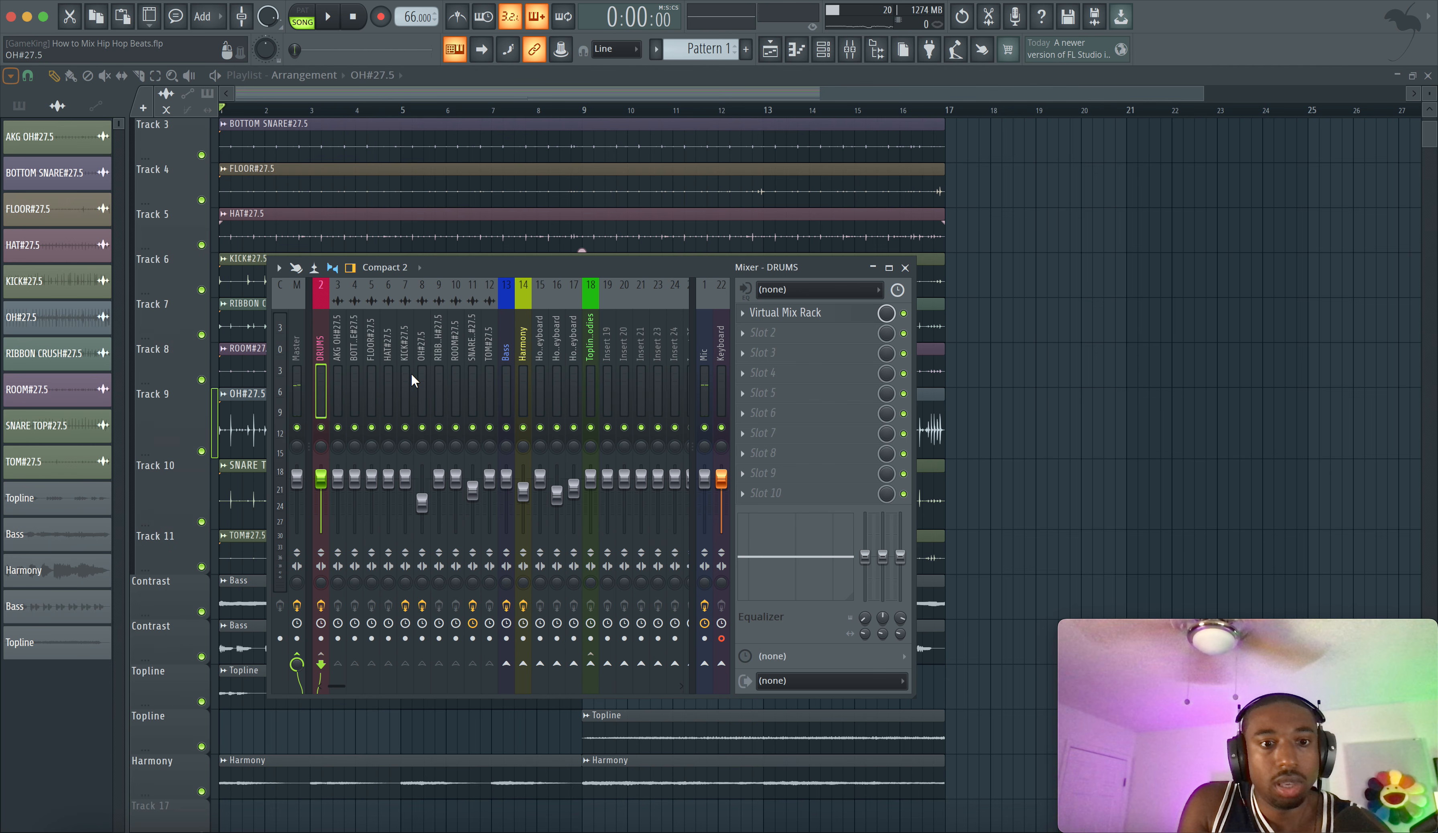
left_click(783, 312)
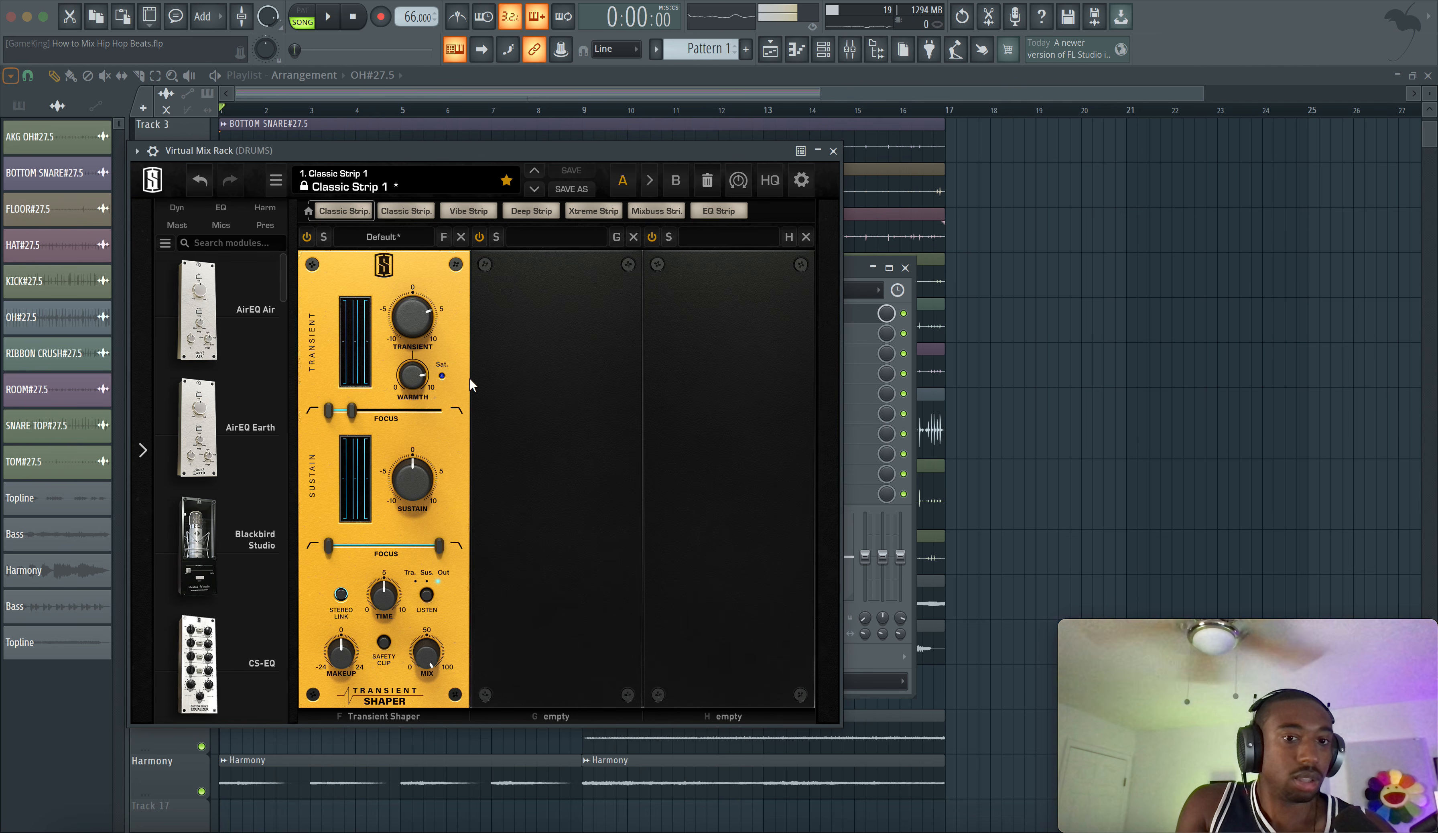
left_click(833, 151)
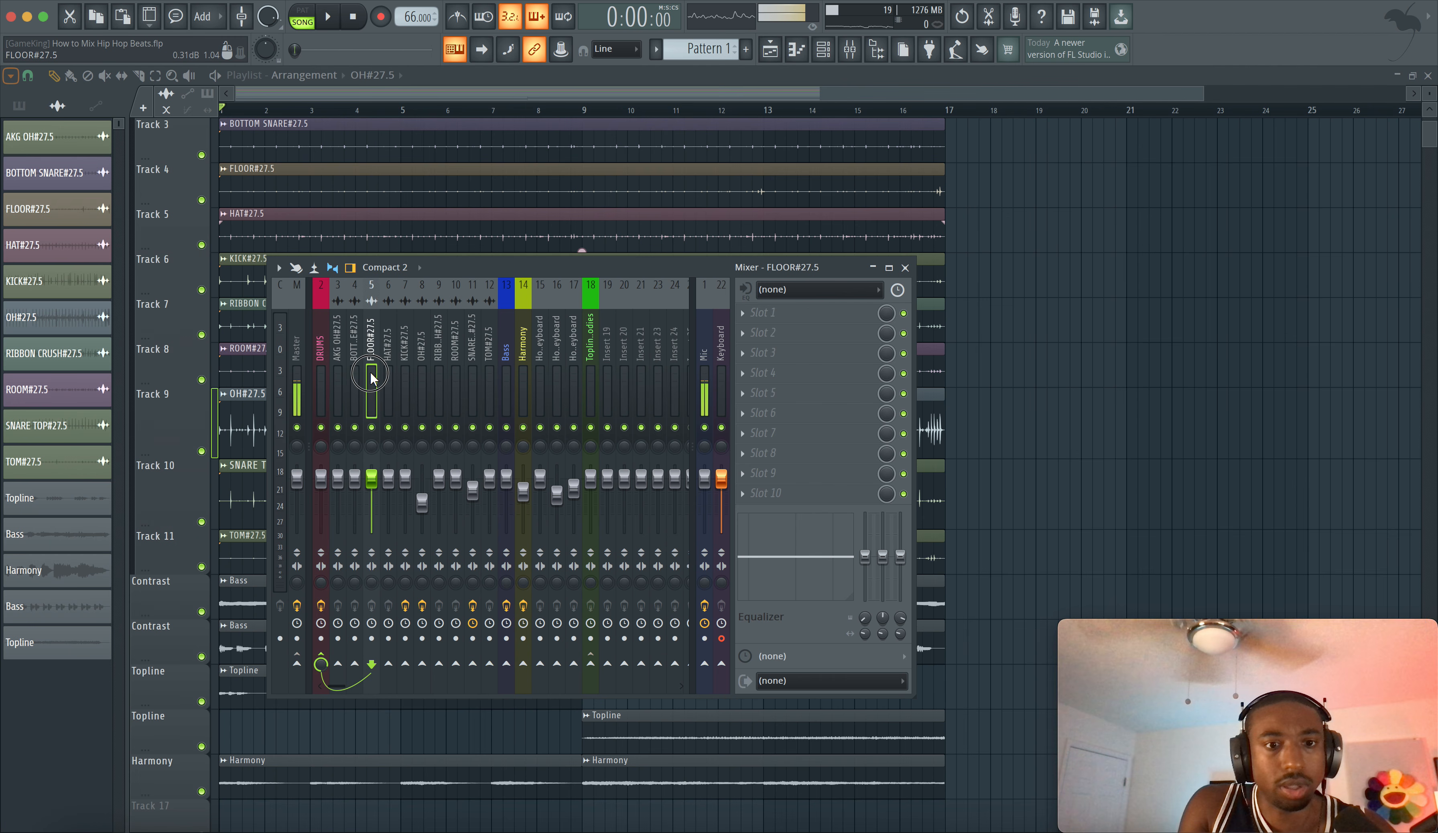
Examine the KICK track's FabFilter Pro-Q 3 curve and the OH track's Virtual Mix Rack settings.
left_click(405, 372)
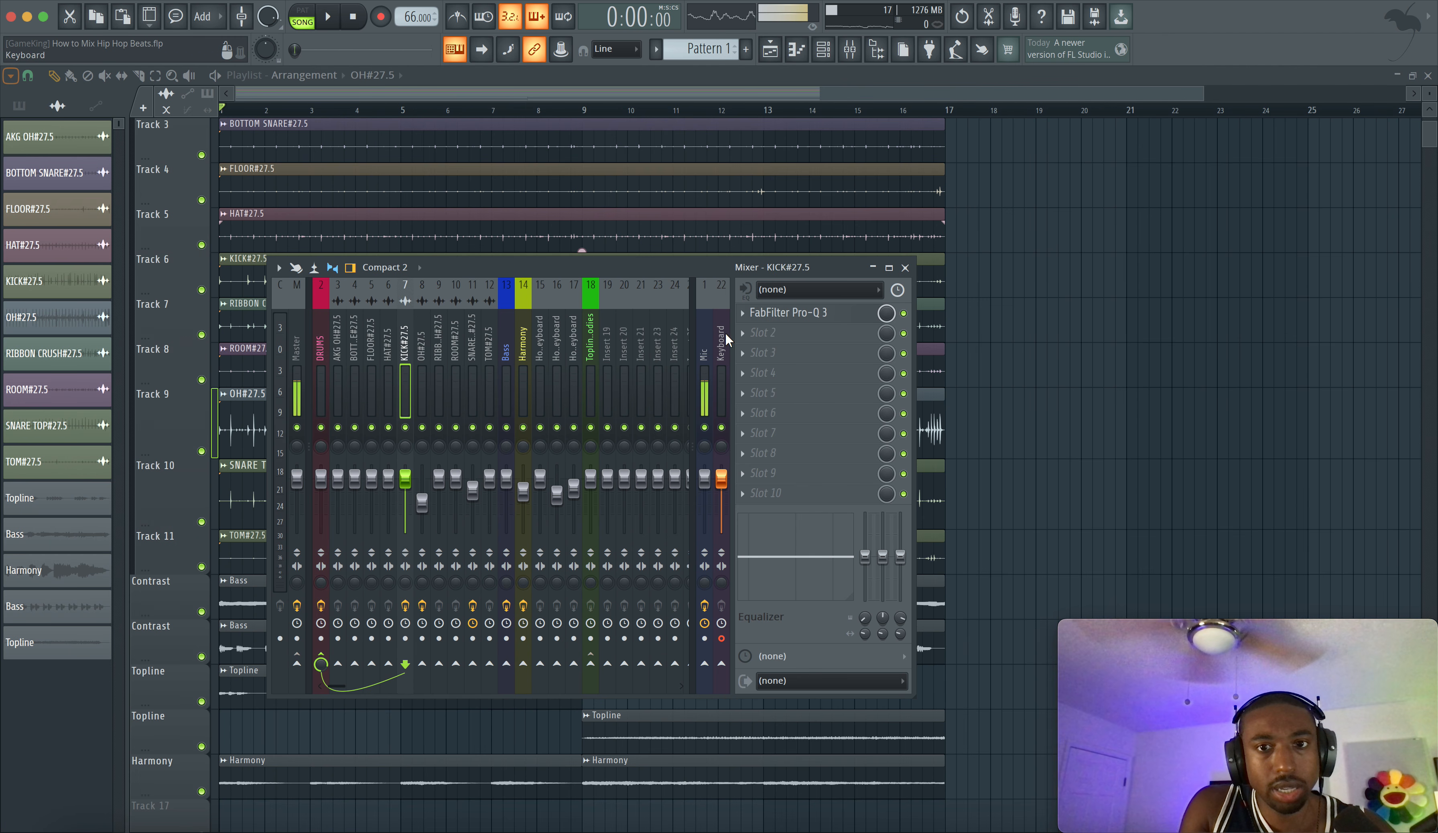
left_click(779, 313)
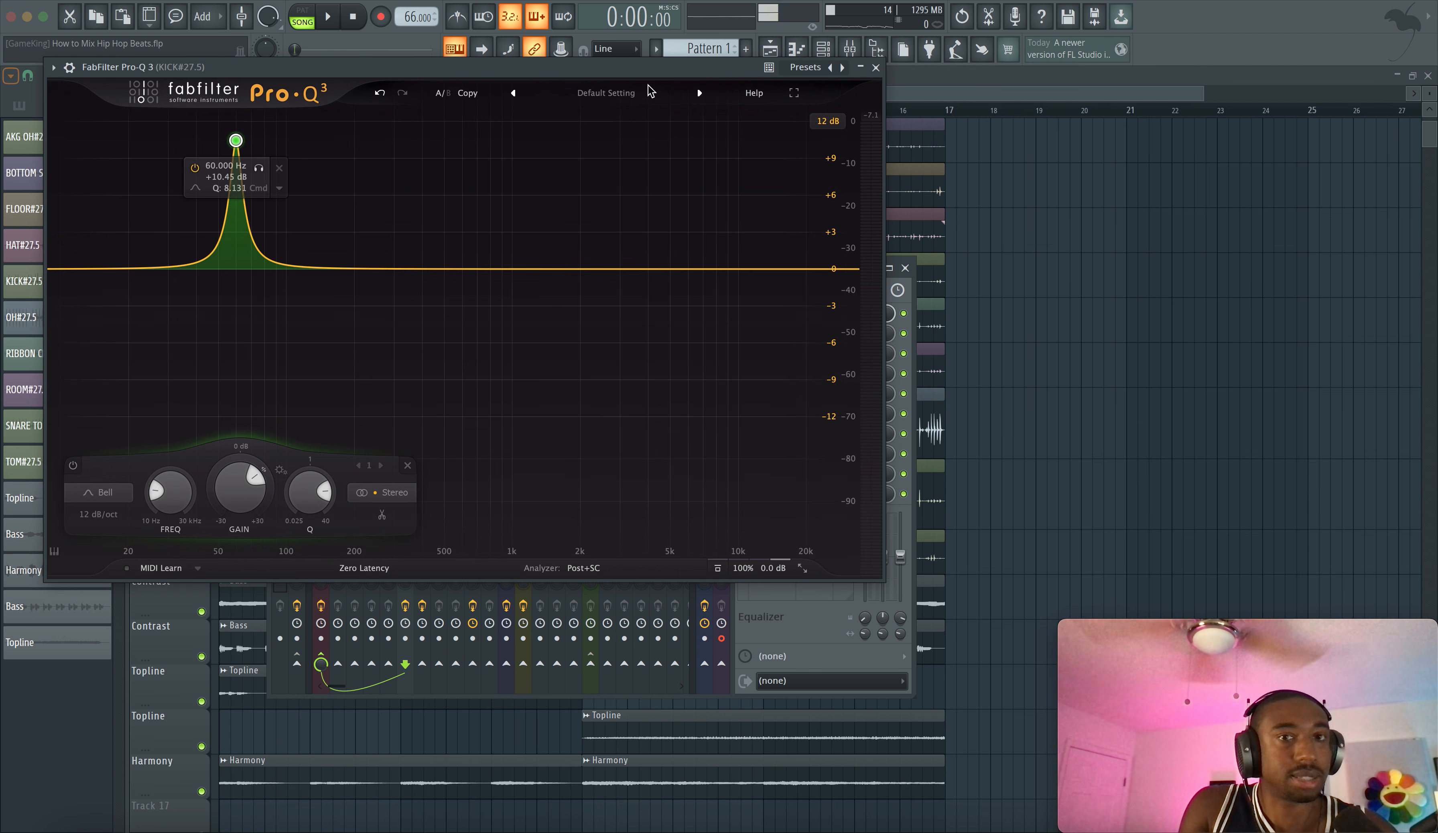
left_click(876, 69)
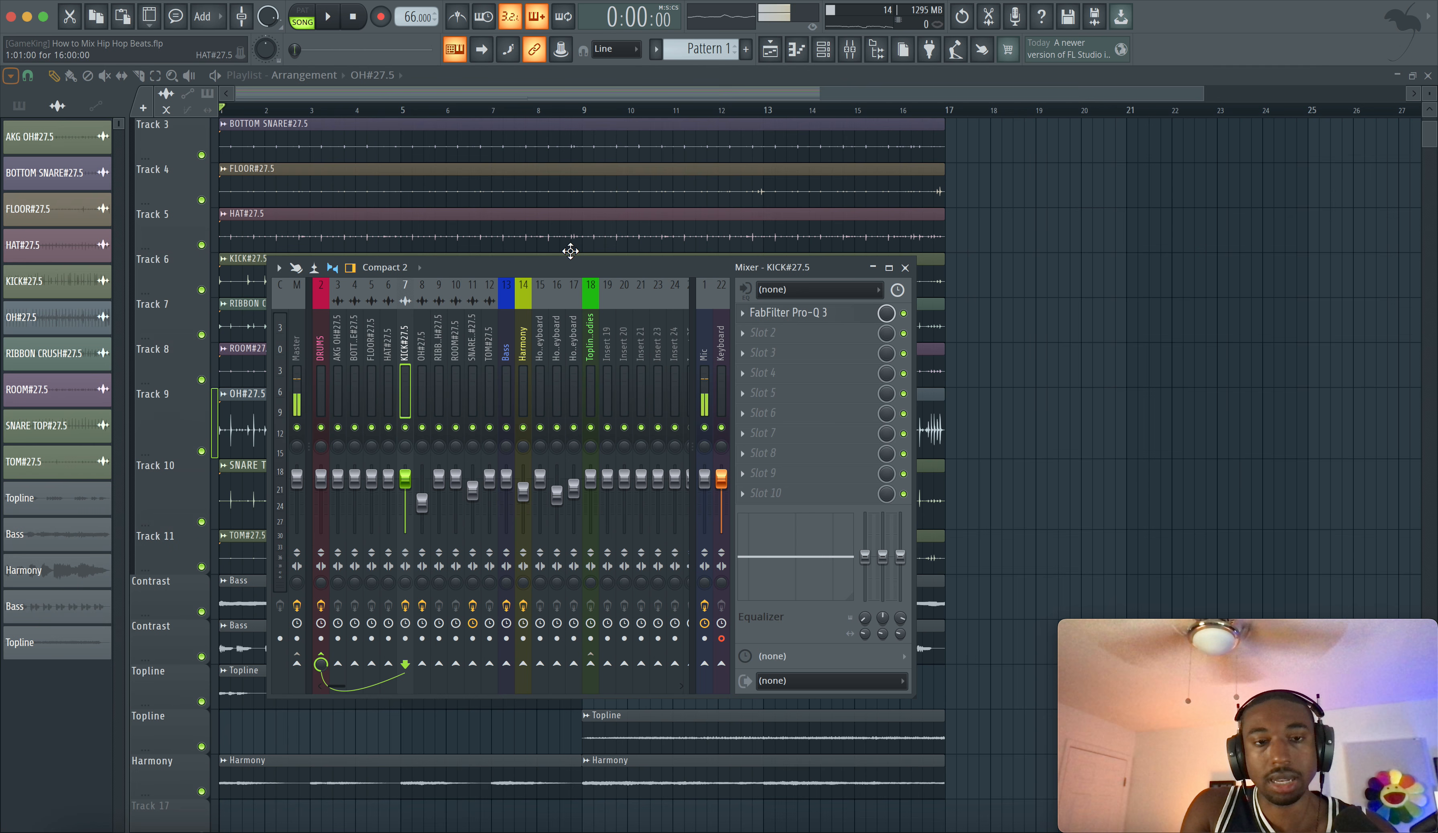
left_click(425, 352)
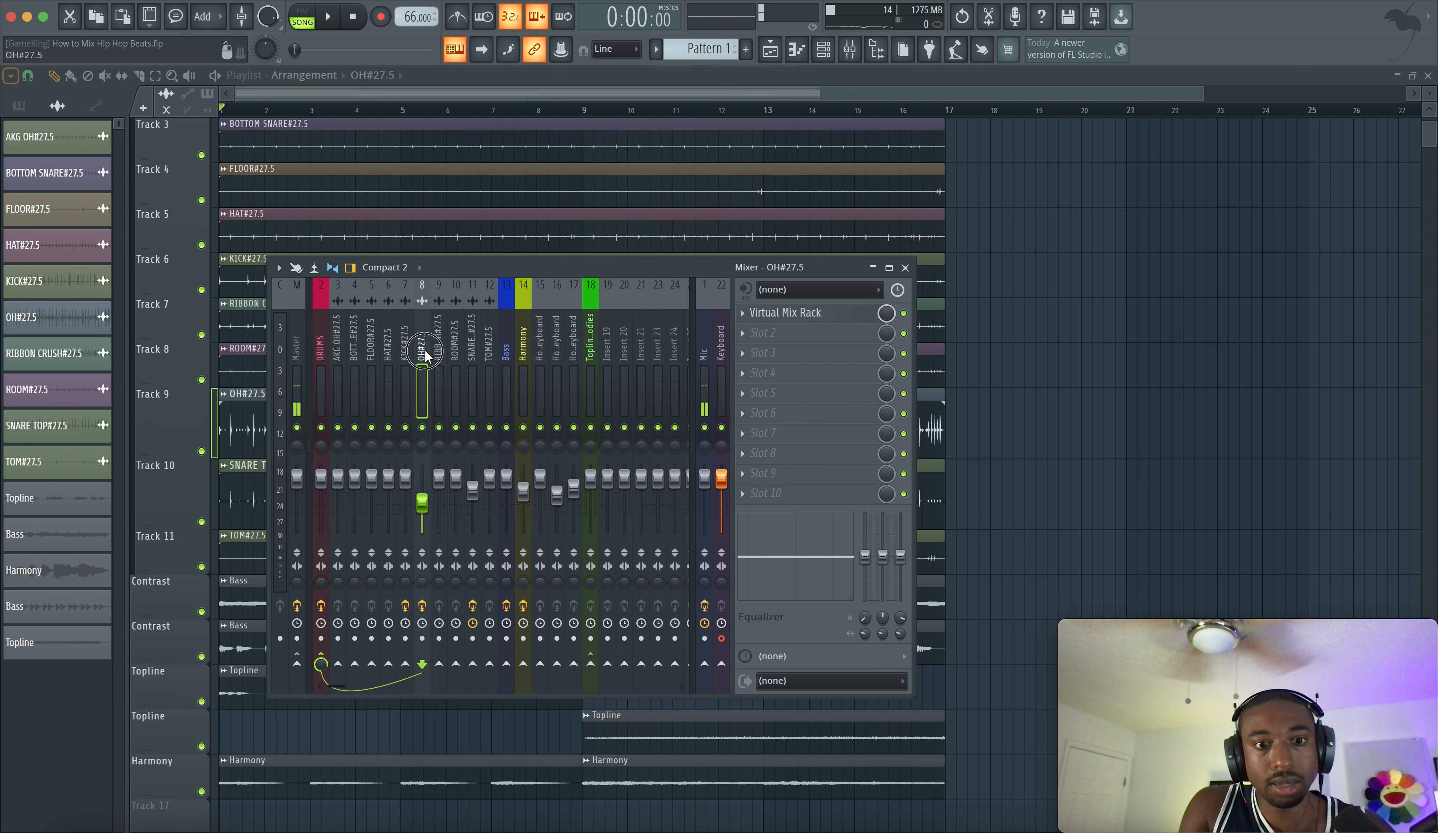
left_click(792, 312)
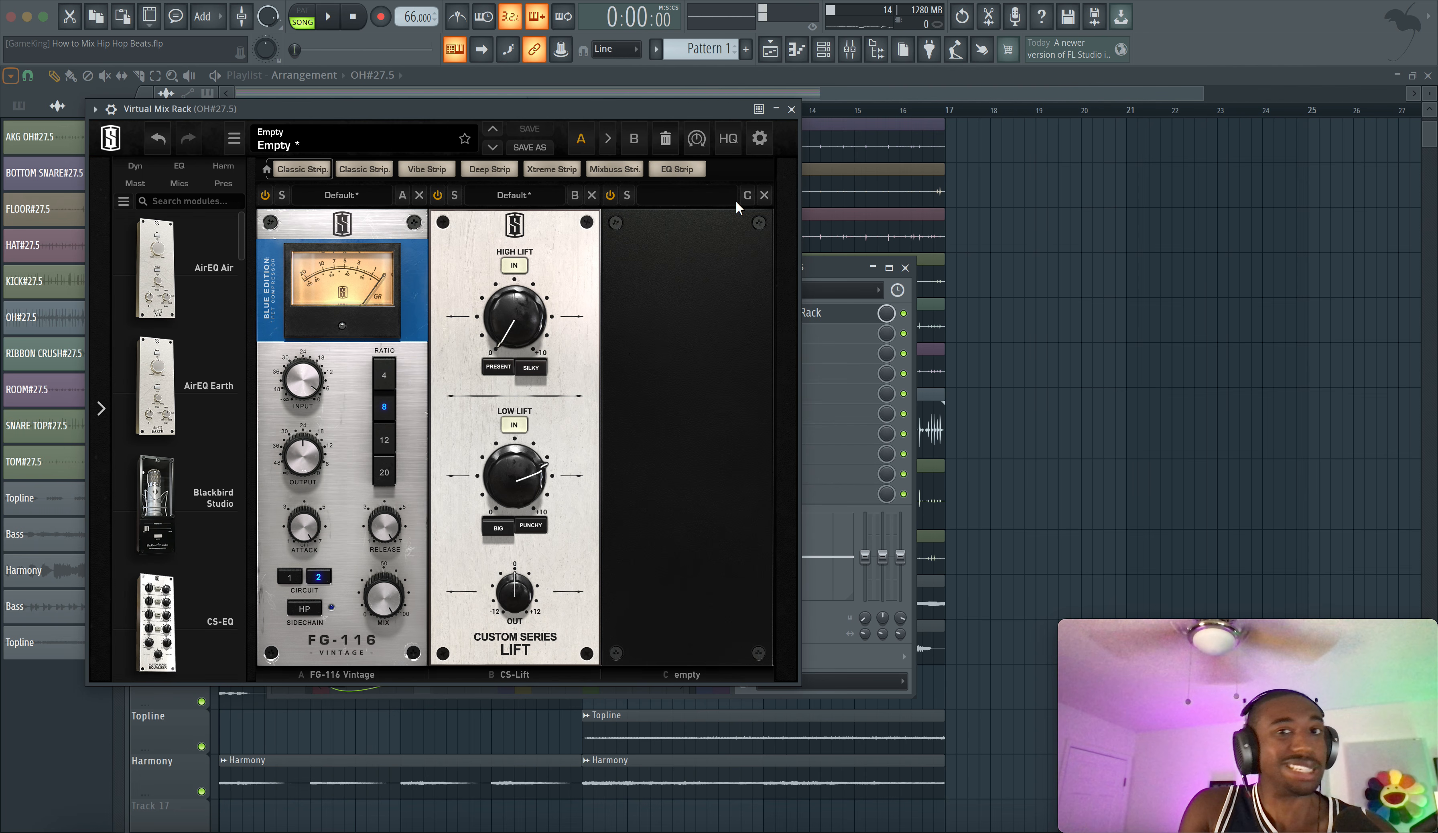
left_click(792, 109)
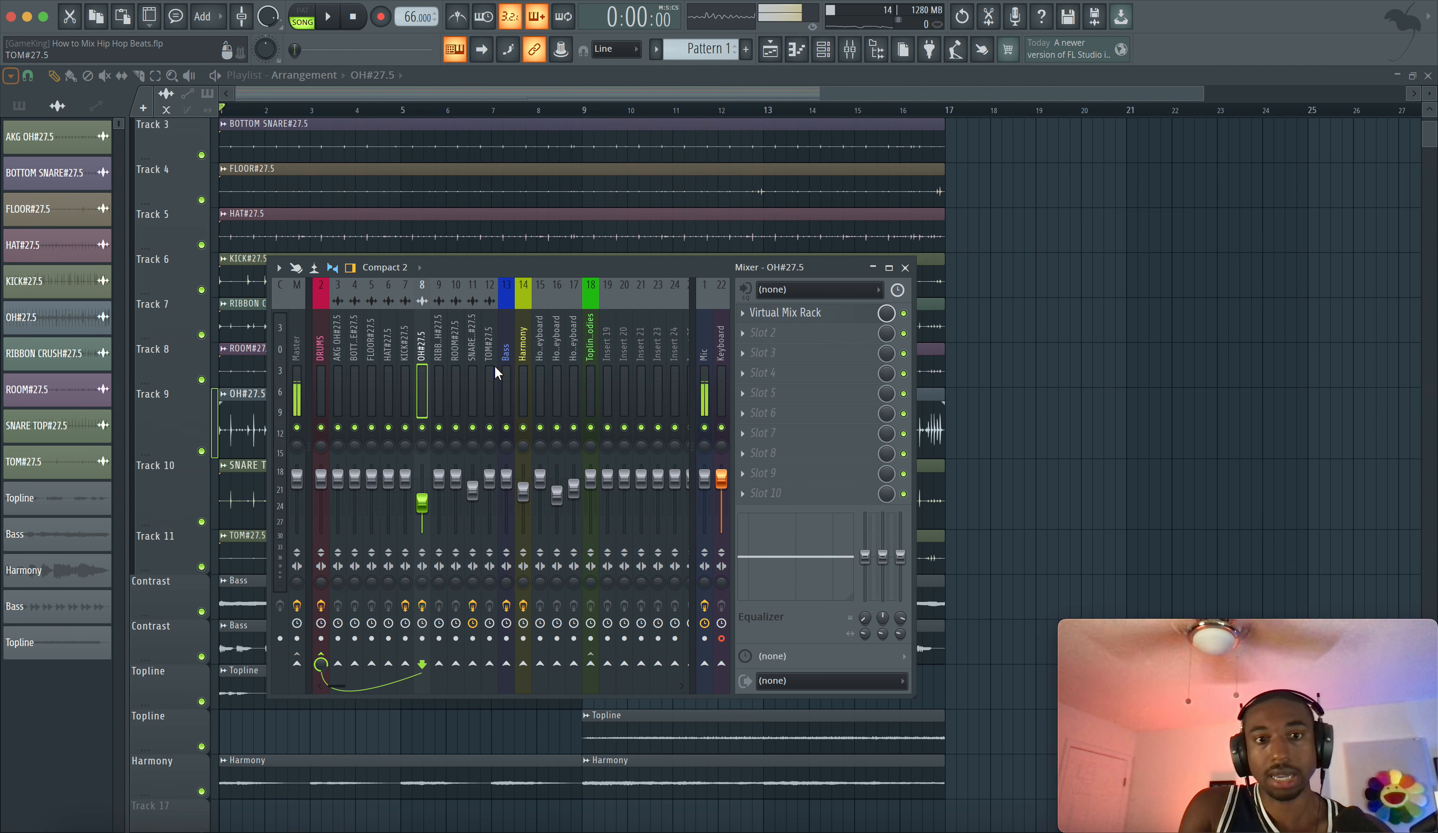
Examine the SNARE TOP track's effects: Virtual Mix Rack, StandardCLIP, FabFilter Pro-Q 3 and Fruity Delay 3.
left_click(474, 370)
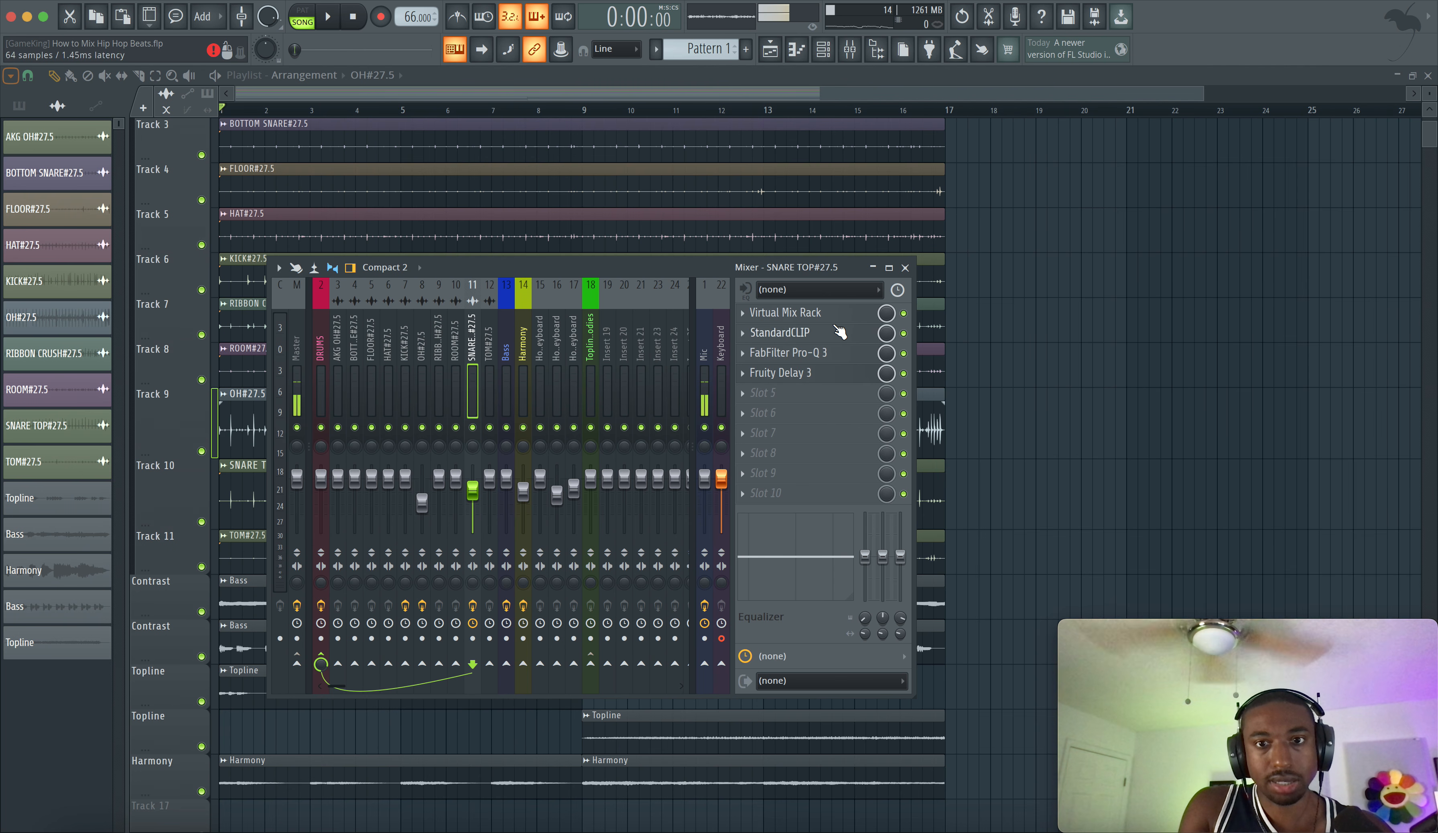
left_click(808, 312)
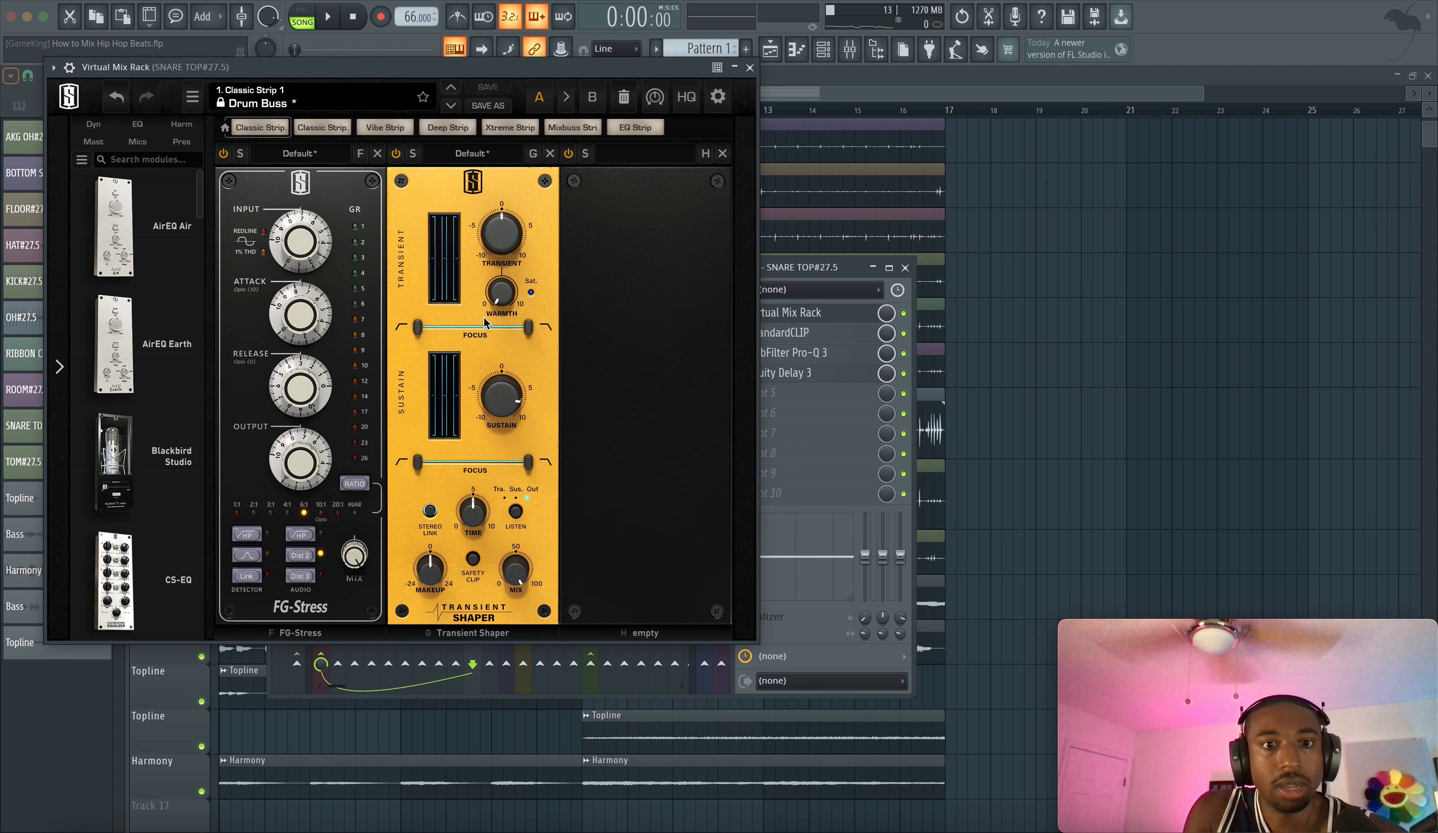
left_click(750, 68)
left_click(807, 334)
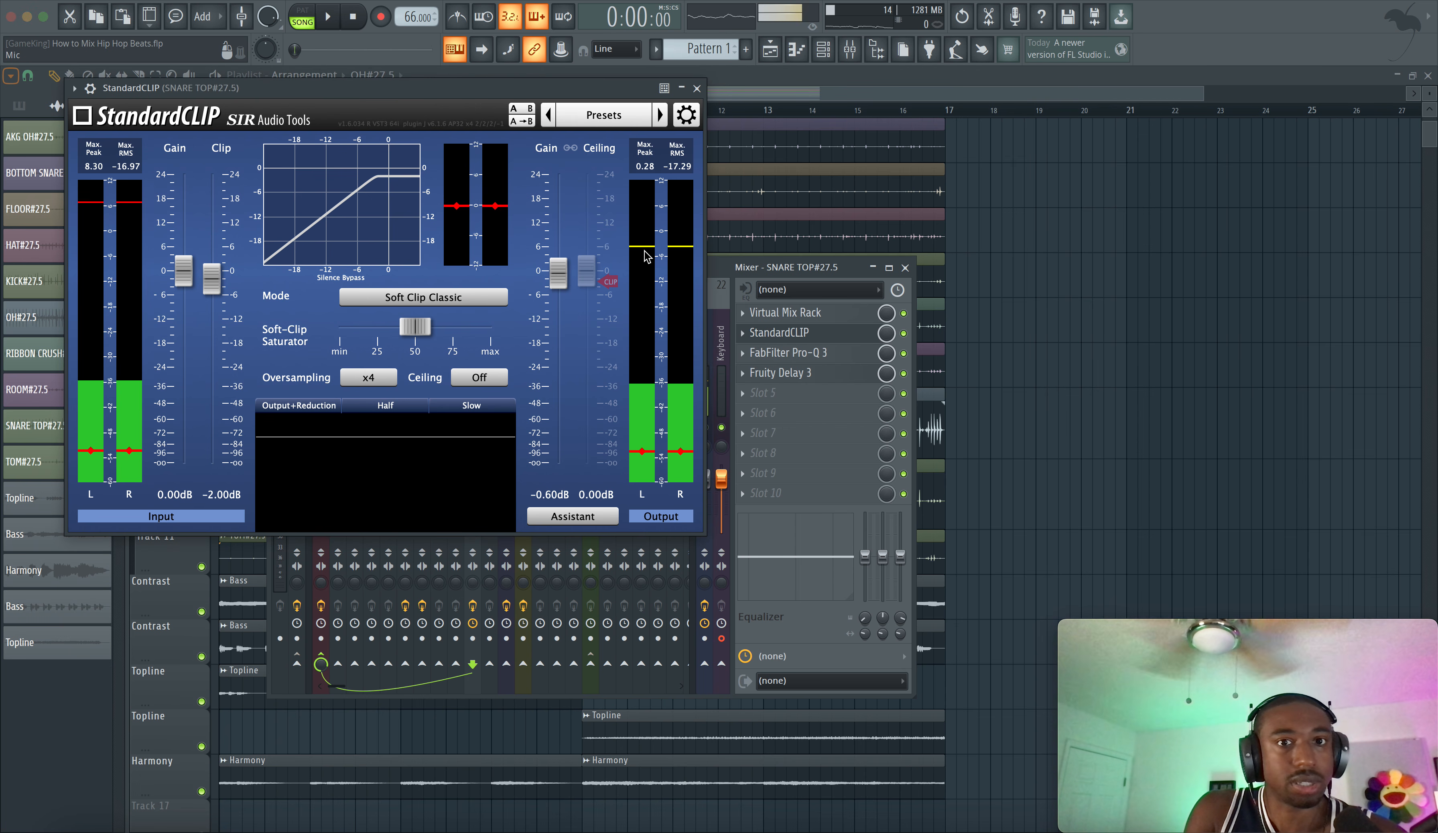
left_click(696, 88)
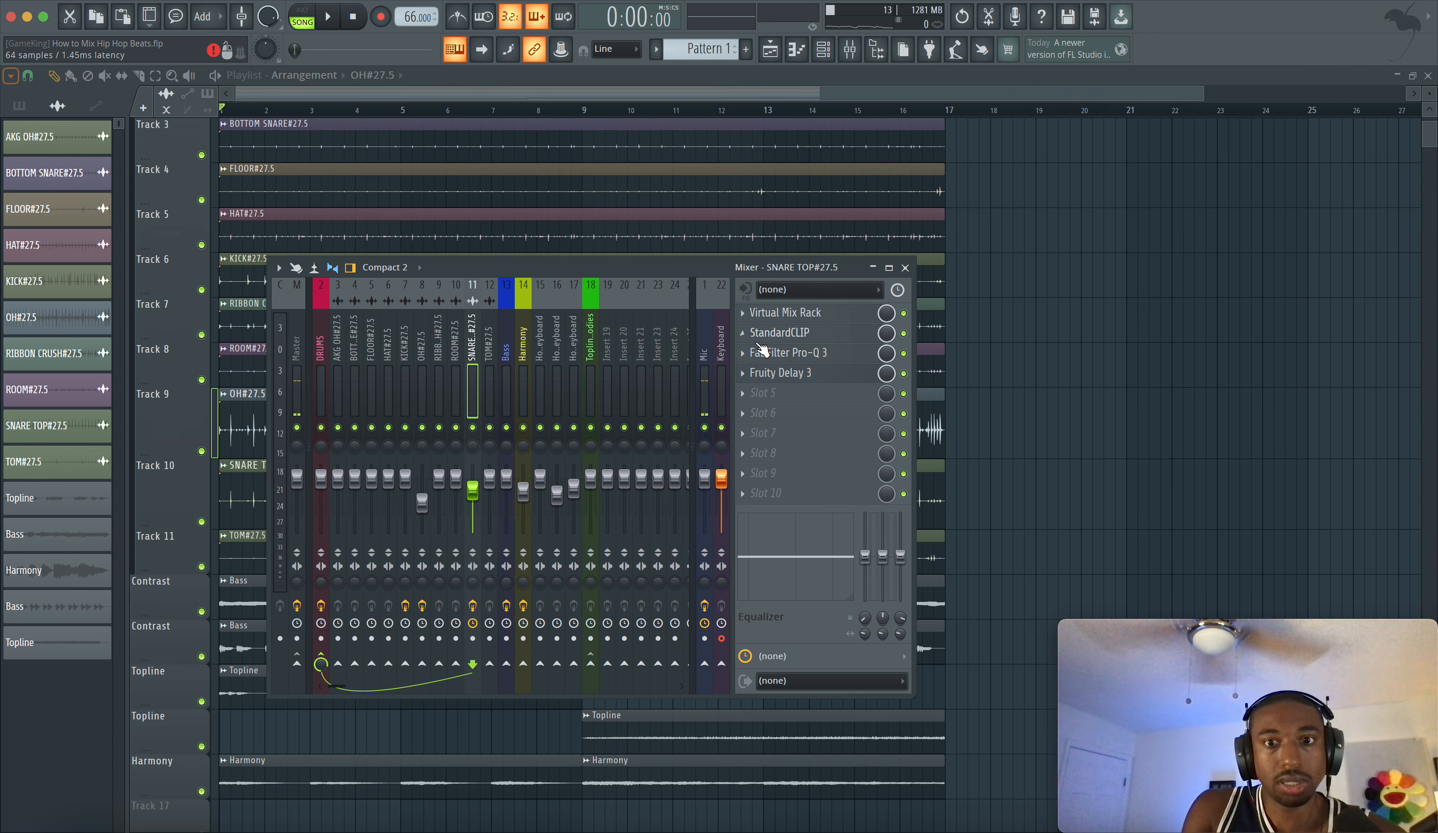
left_click(802, 355)
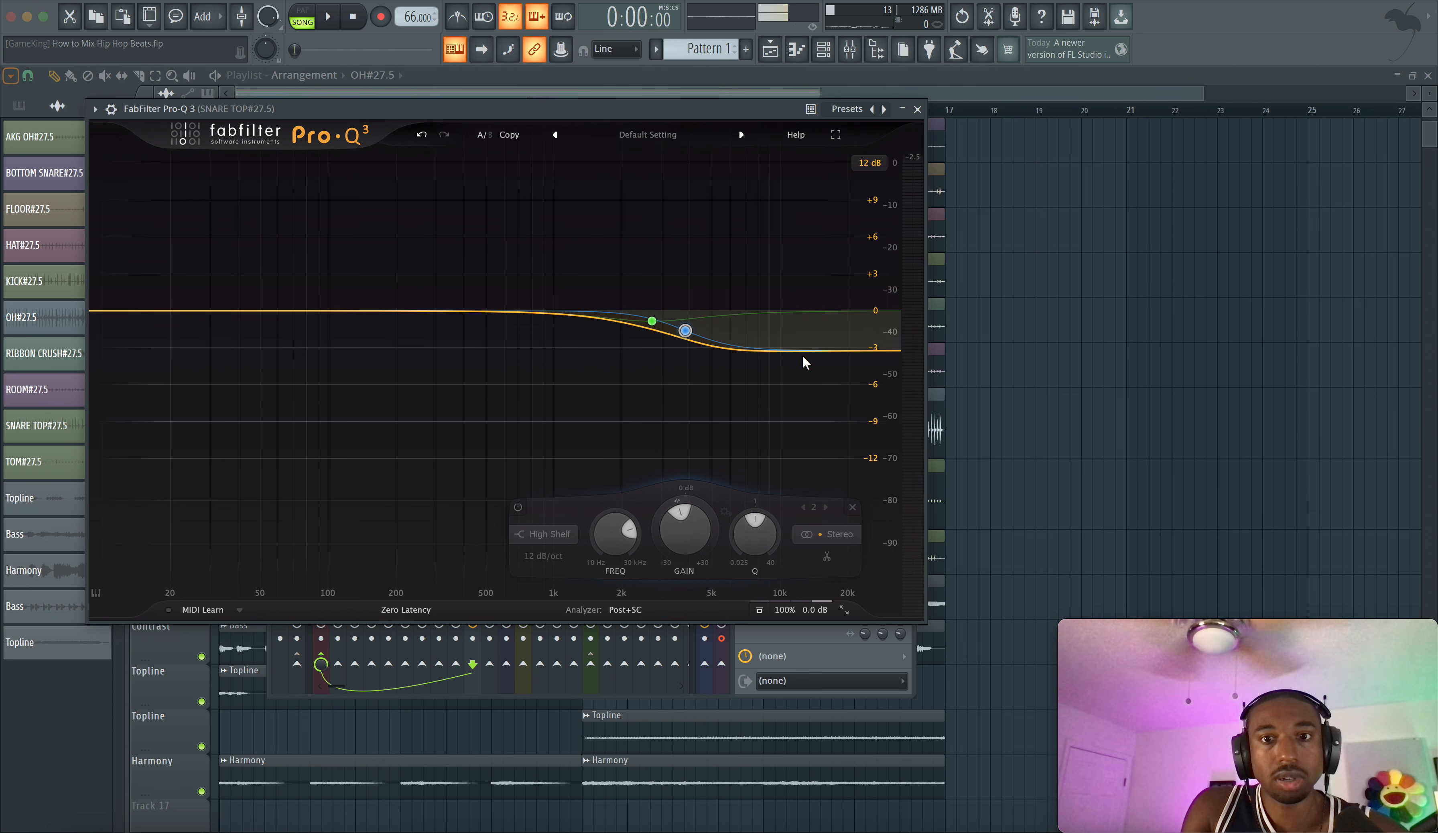
left_click_drag(803, 356, 805, 356)
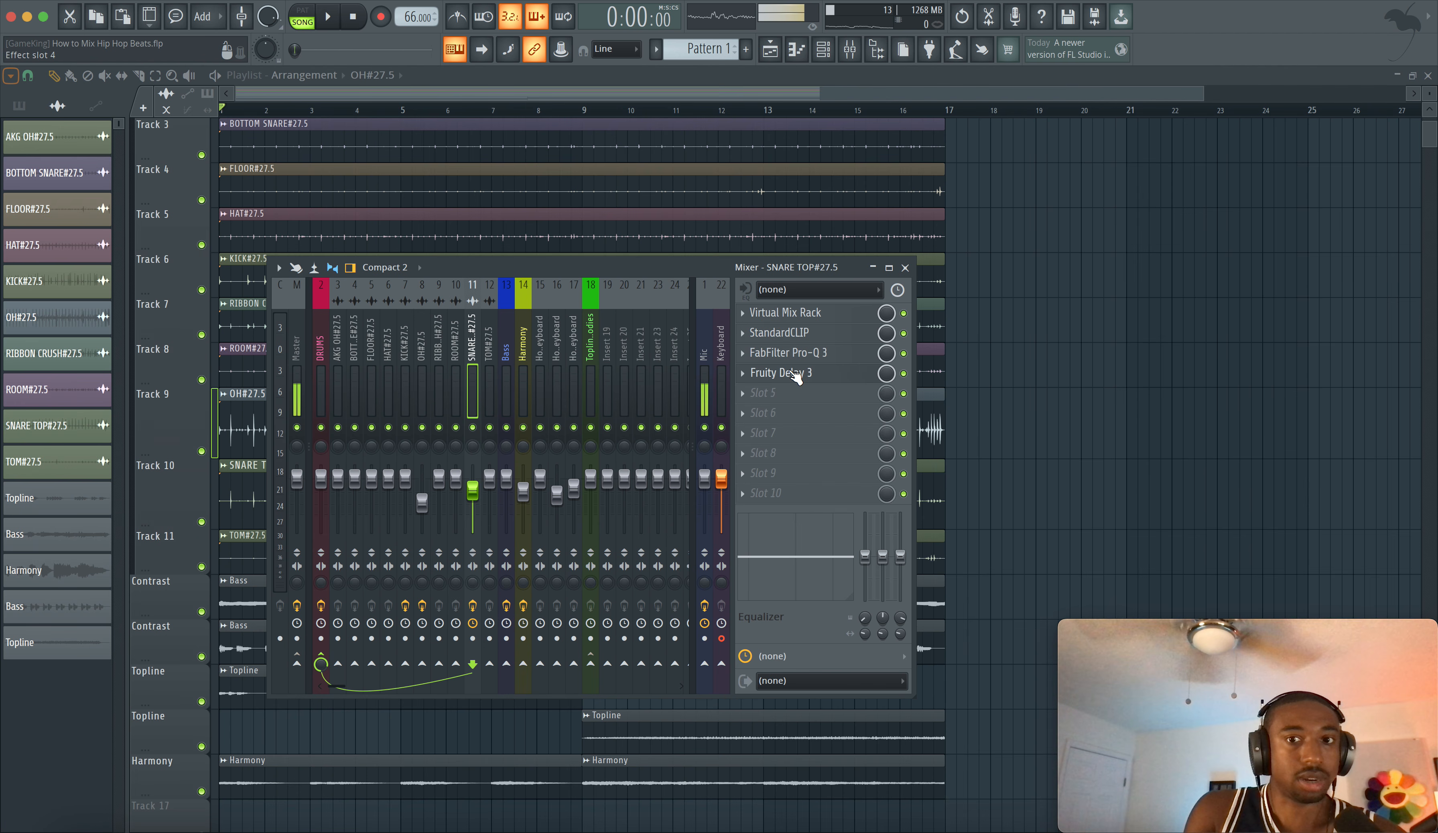
left_click(795, 373)
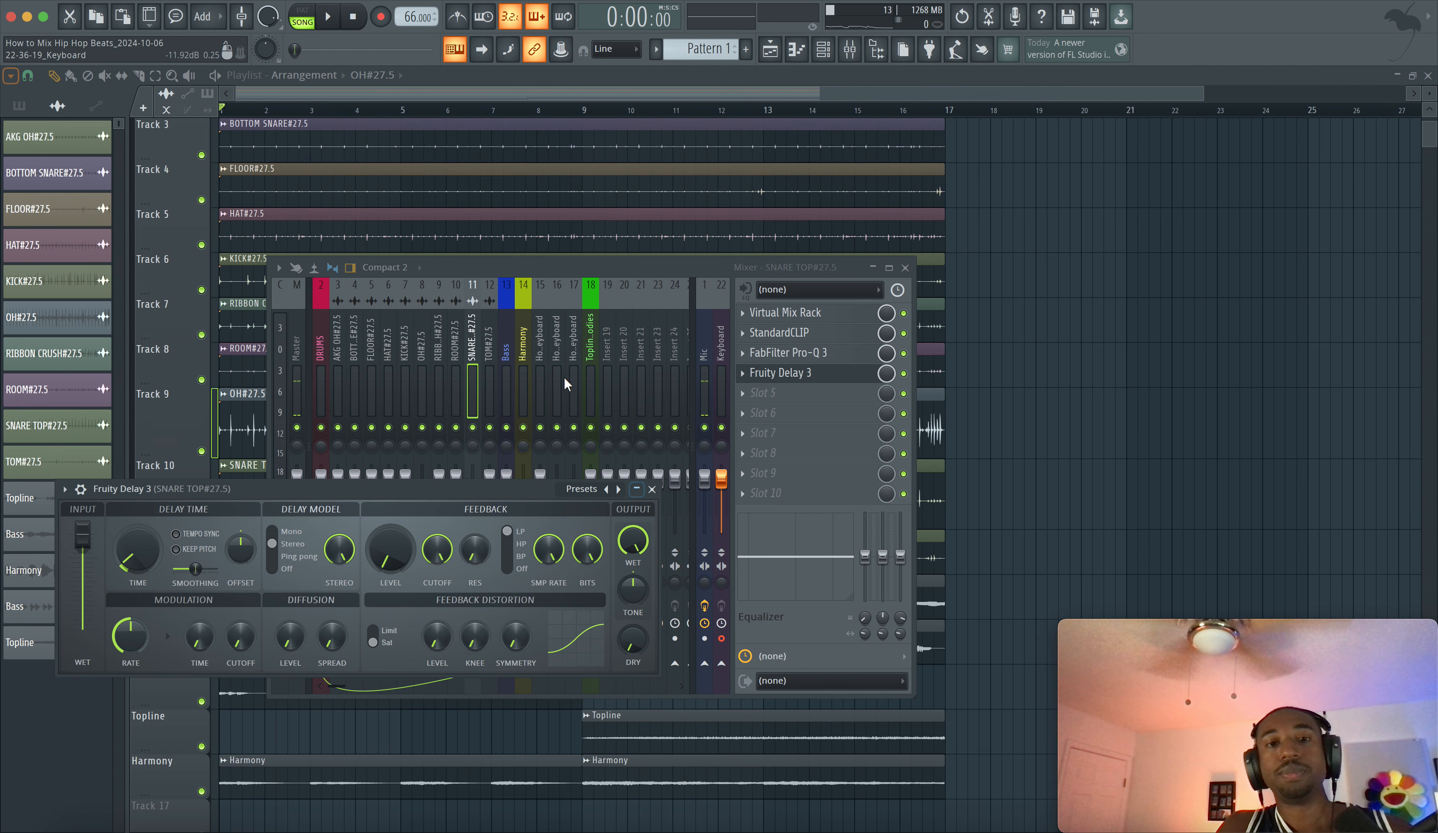
Examine the Bass track's Spectre and FabFilter Pro-Q 3 settings.
left_click(508, 372)
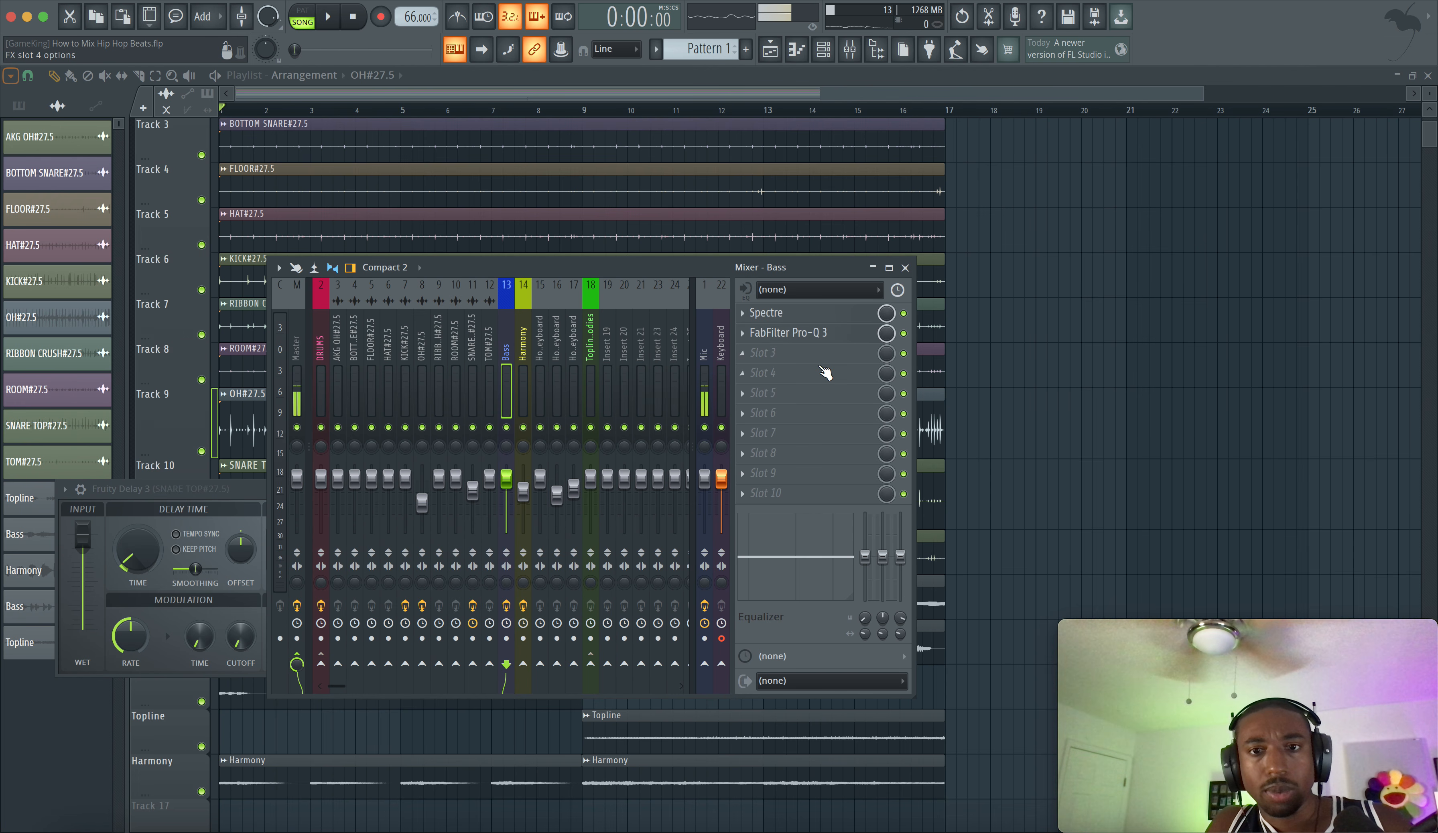
left_click(804, 318)
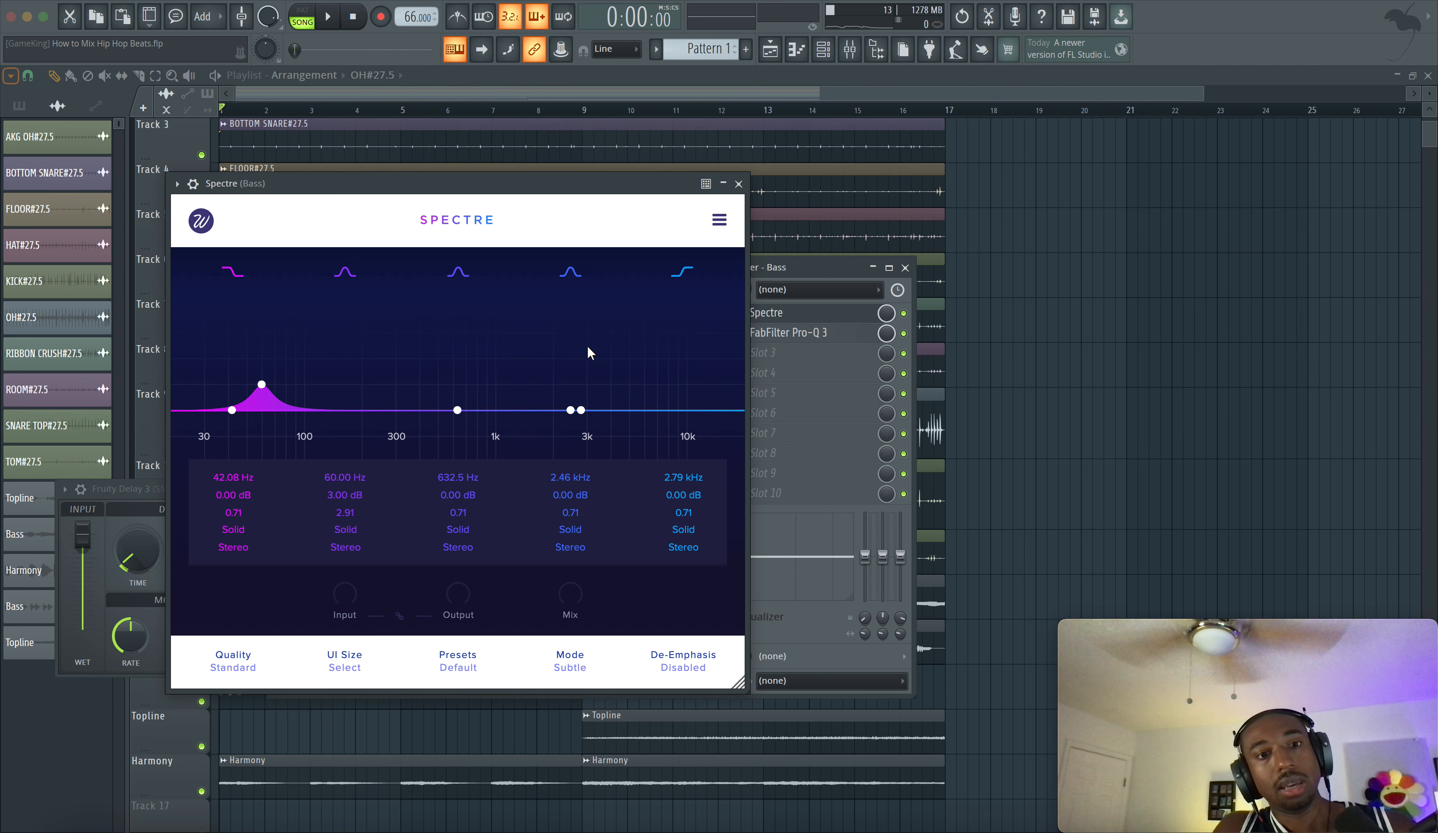
left_click(739, 185)
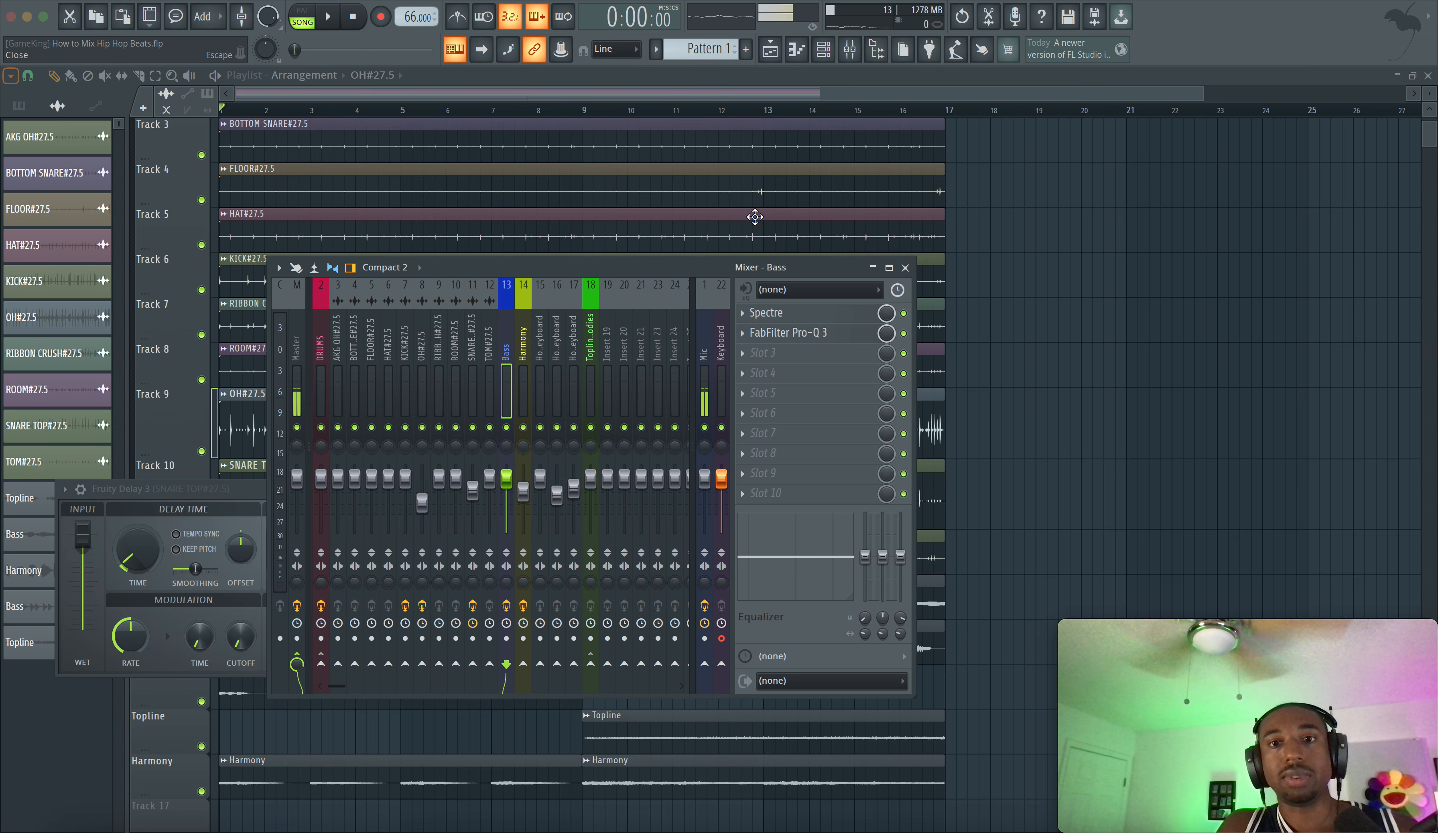
left_click(813, 335)
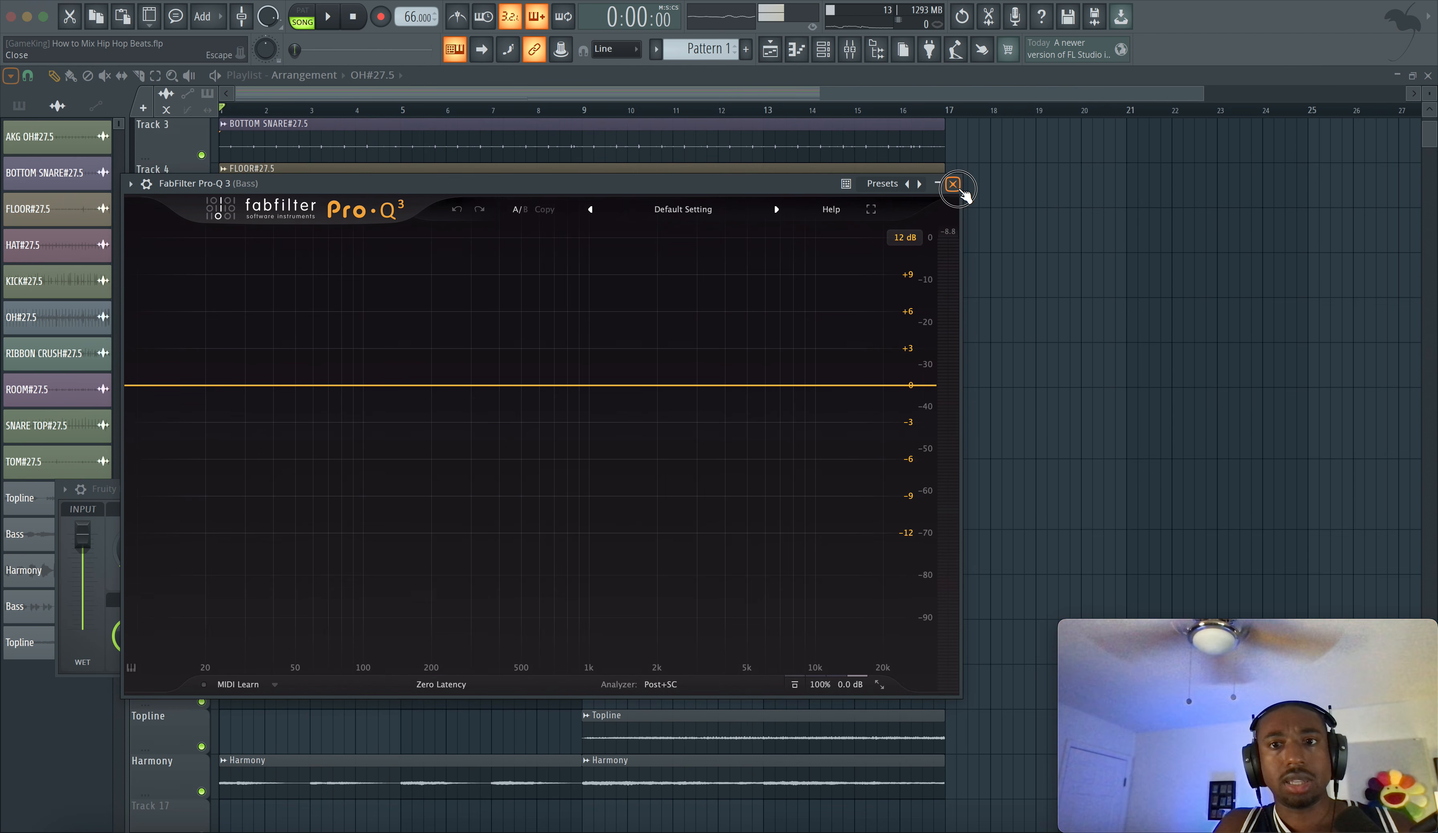
left_click(953, 184)
Examine the Harmony track's Ozone 11 Imager, Virtual Mix Rack and FabFilter Pro-Q 3 settings.
left_click(527, 343)
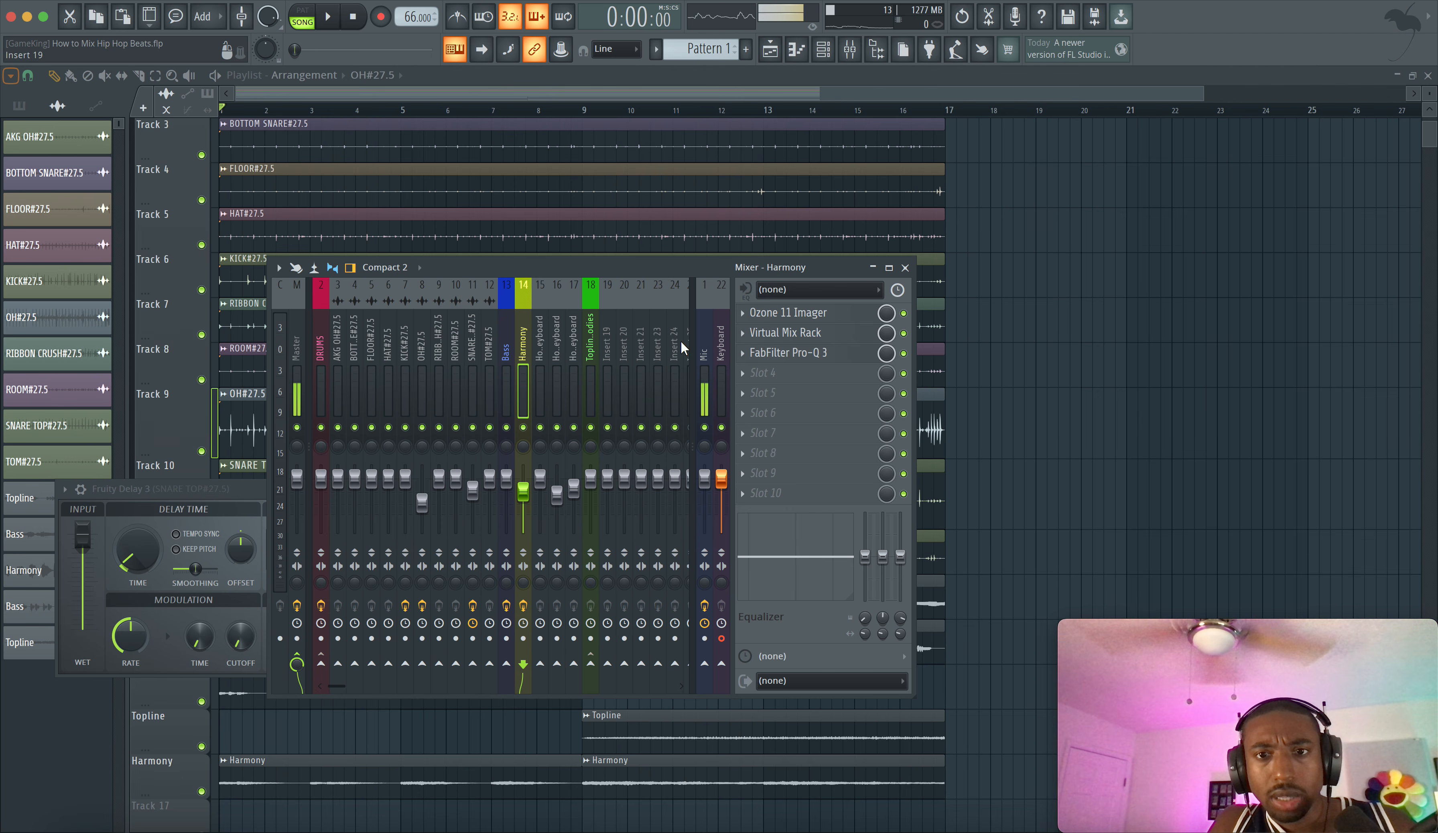
left_click(788, 314)
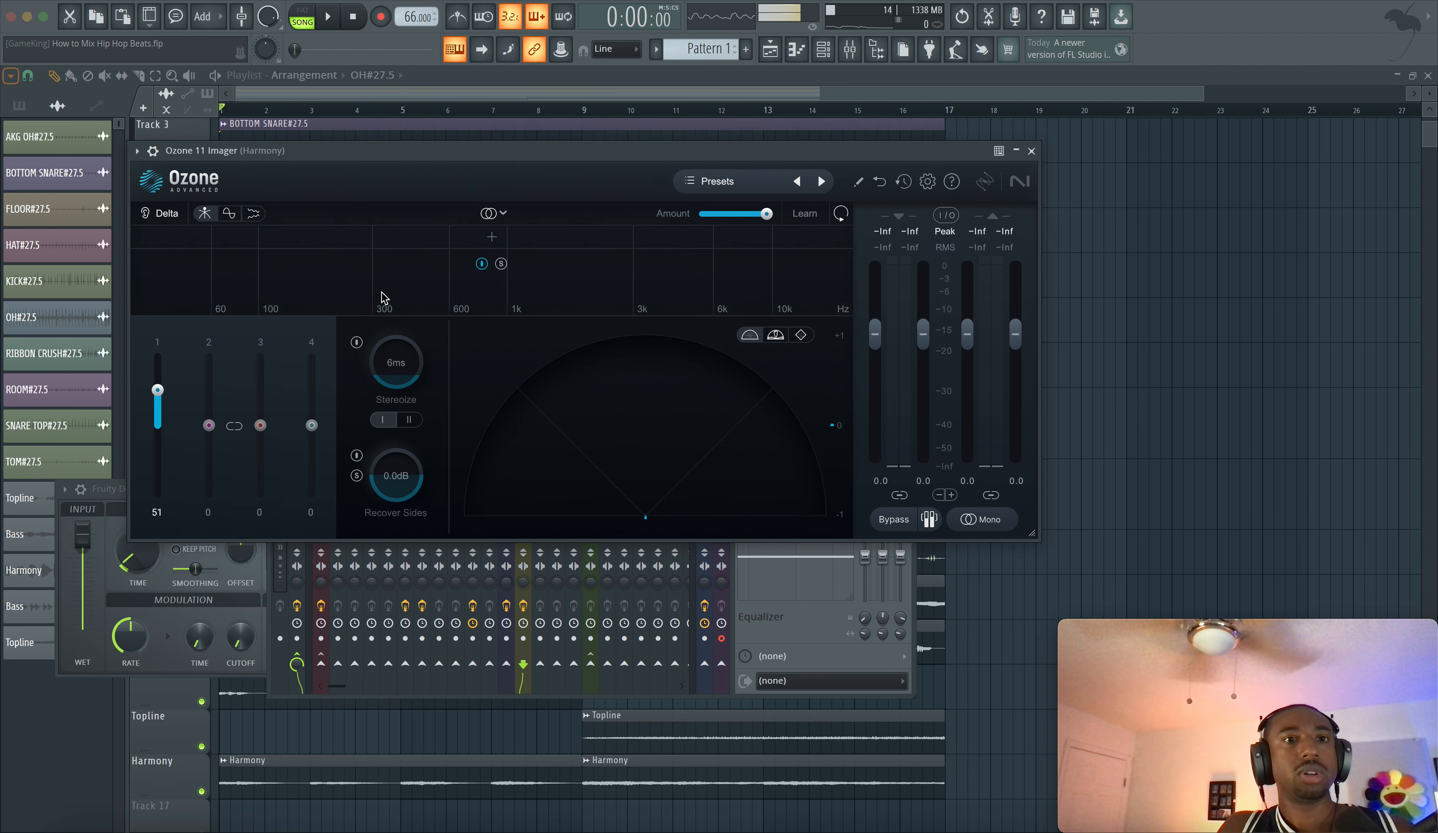
left_click(1033, 152)
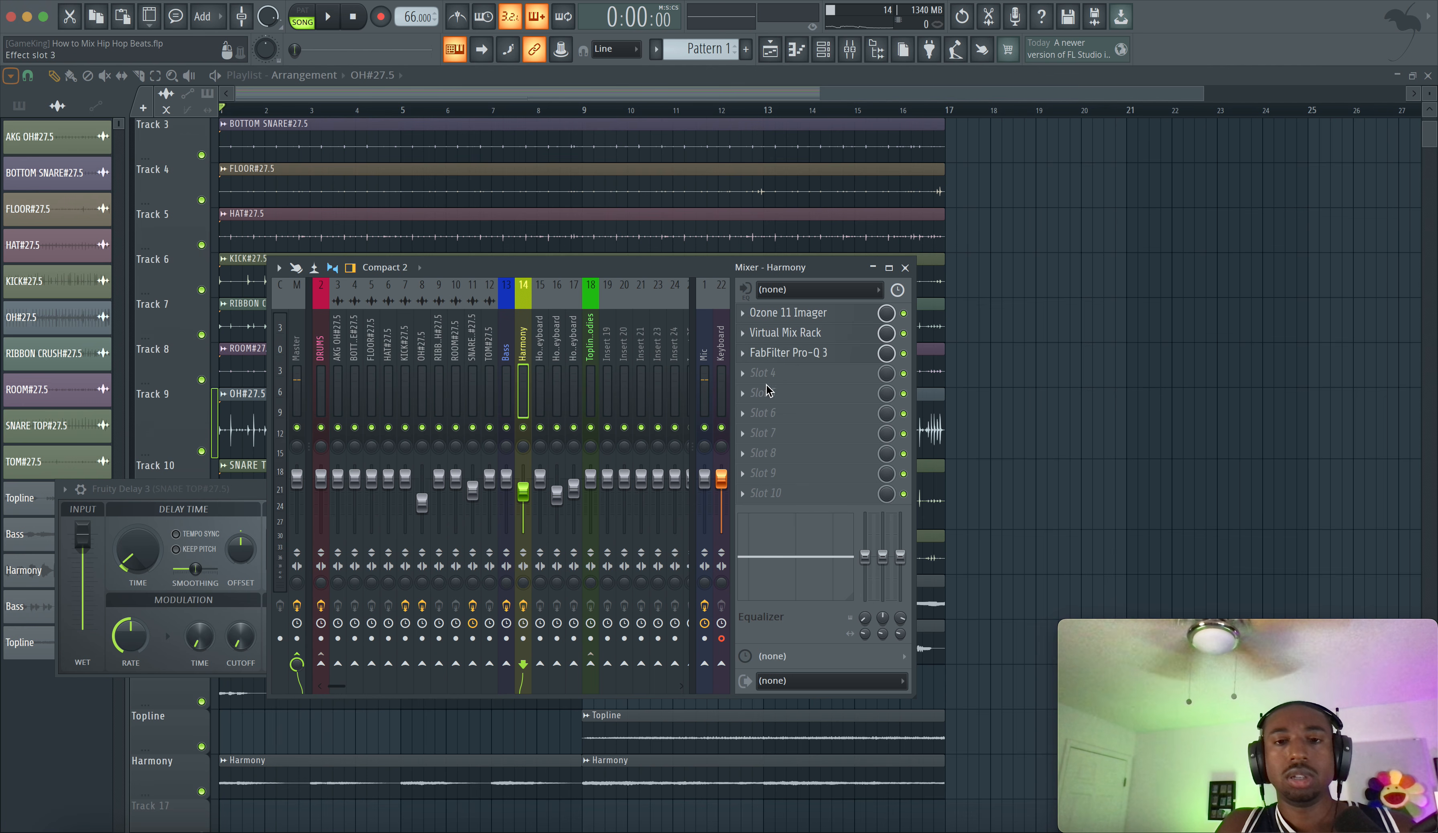
left_click(800, 334)
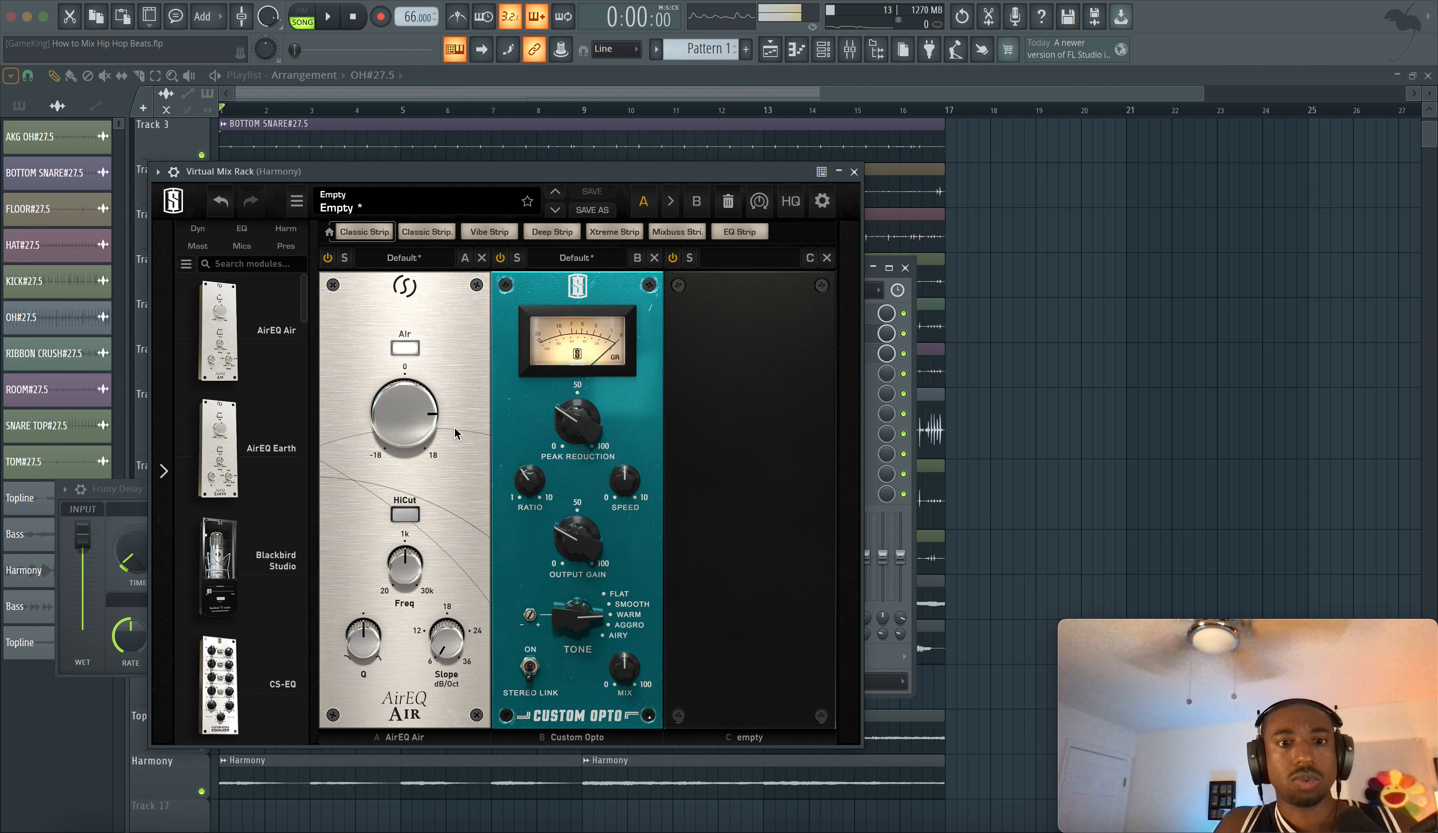
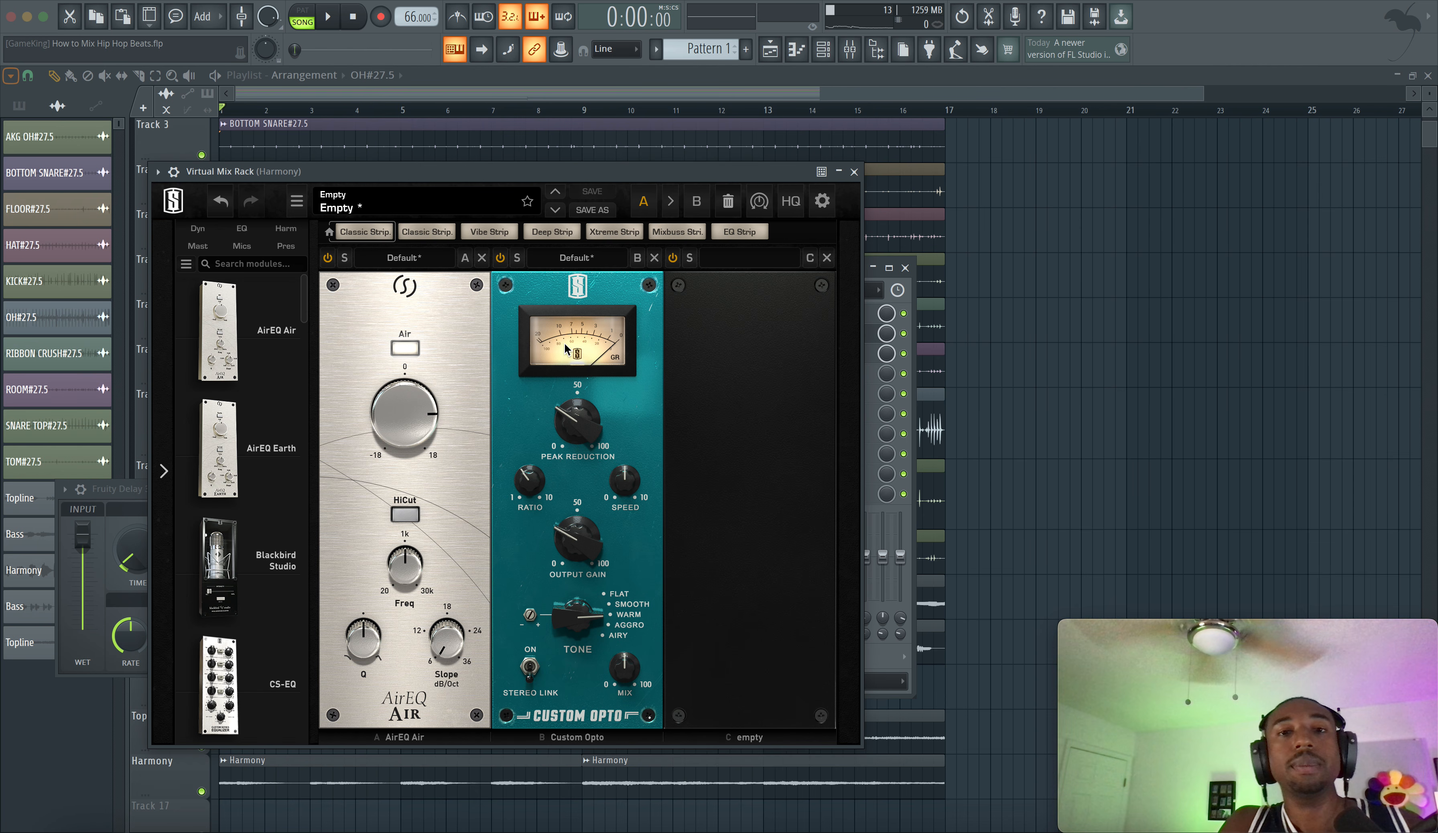
left_click(855, 172)
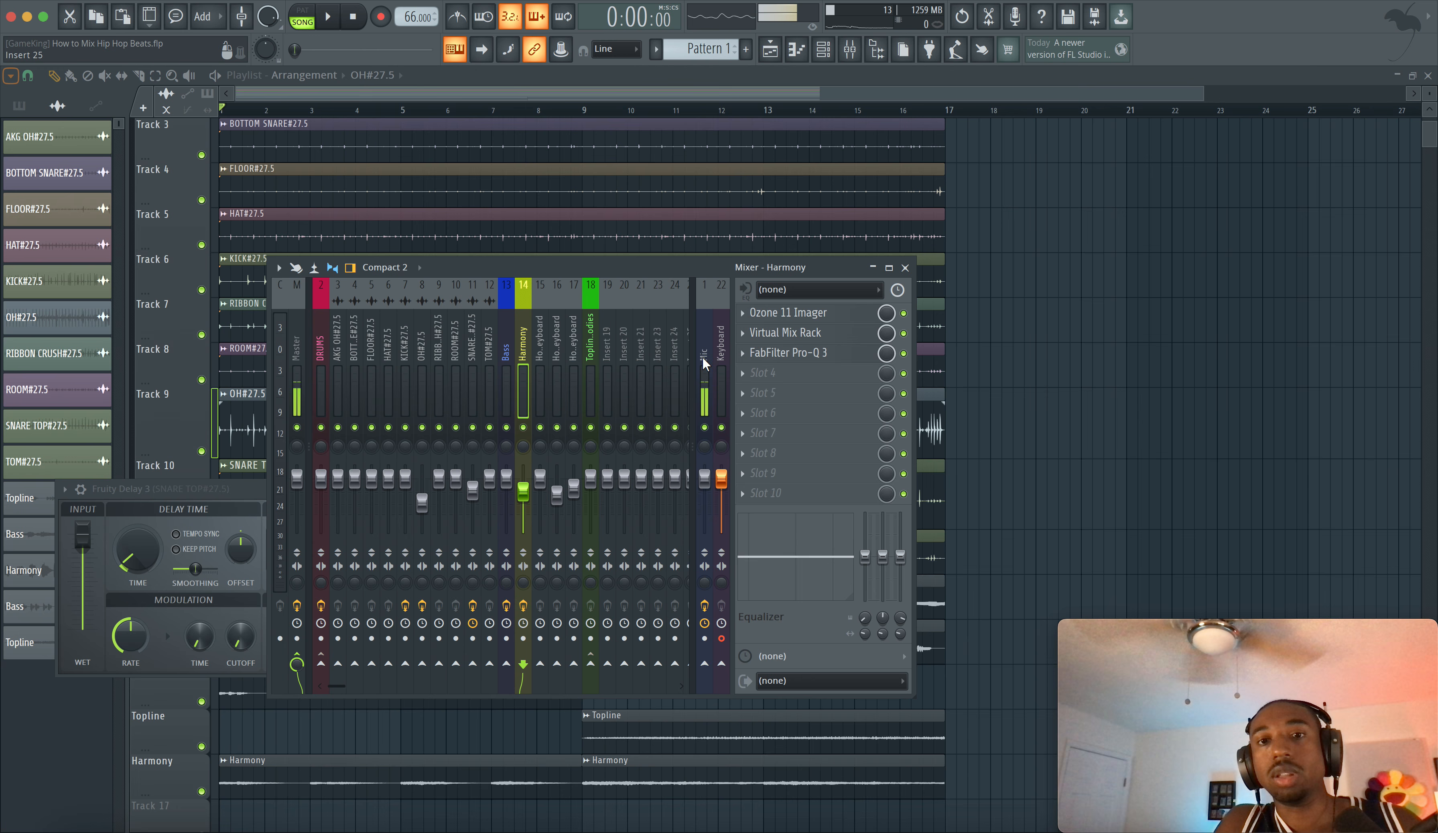
left_click(788, 355)
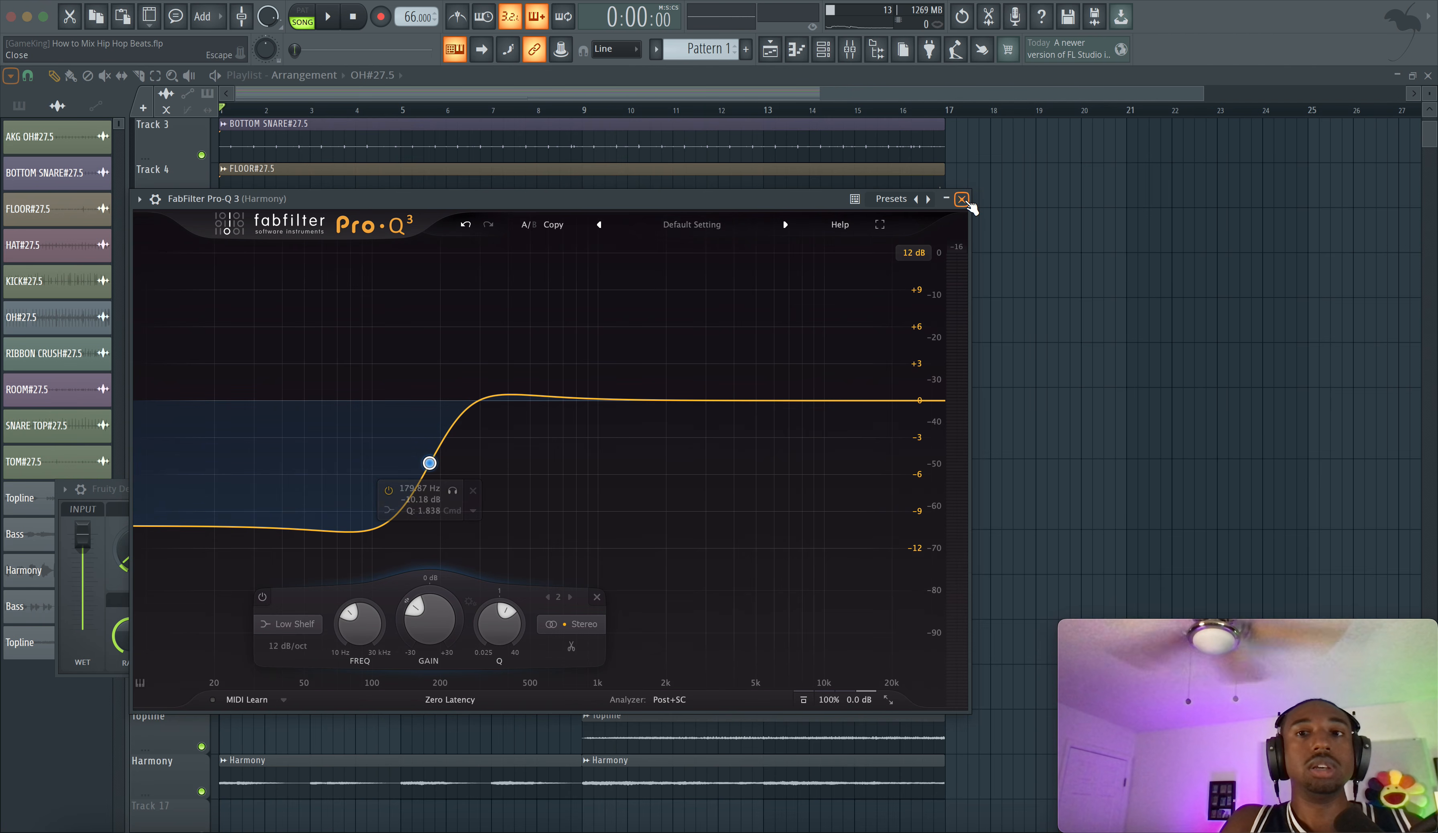
left_click(962, 199)
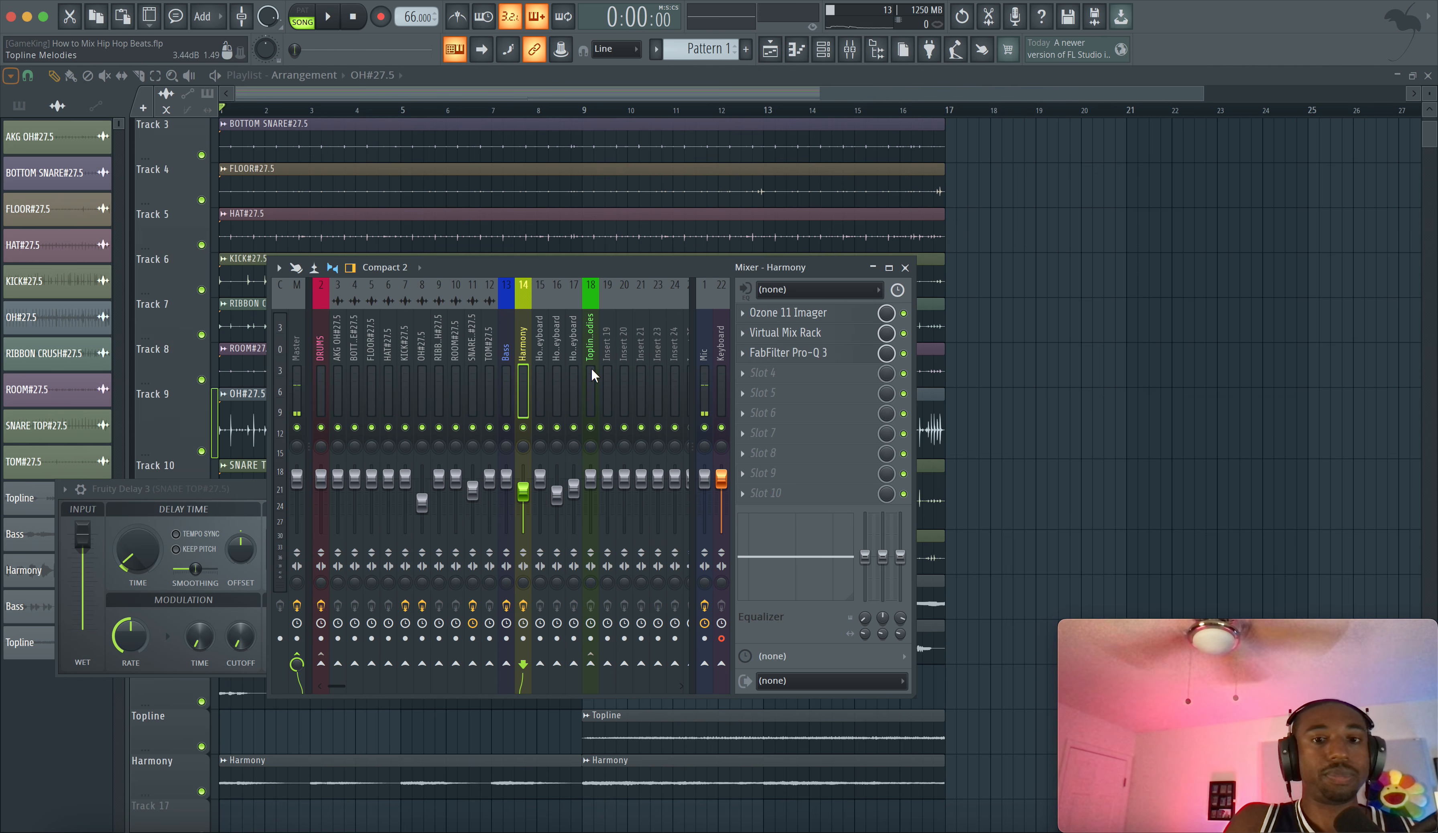
Hide the mixer and set the buffer length to about 728 samples in the audio settings.
left_click_drag(536, 353, 323, 355)
left_click(297, 347)
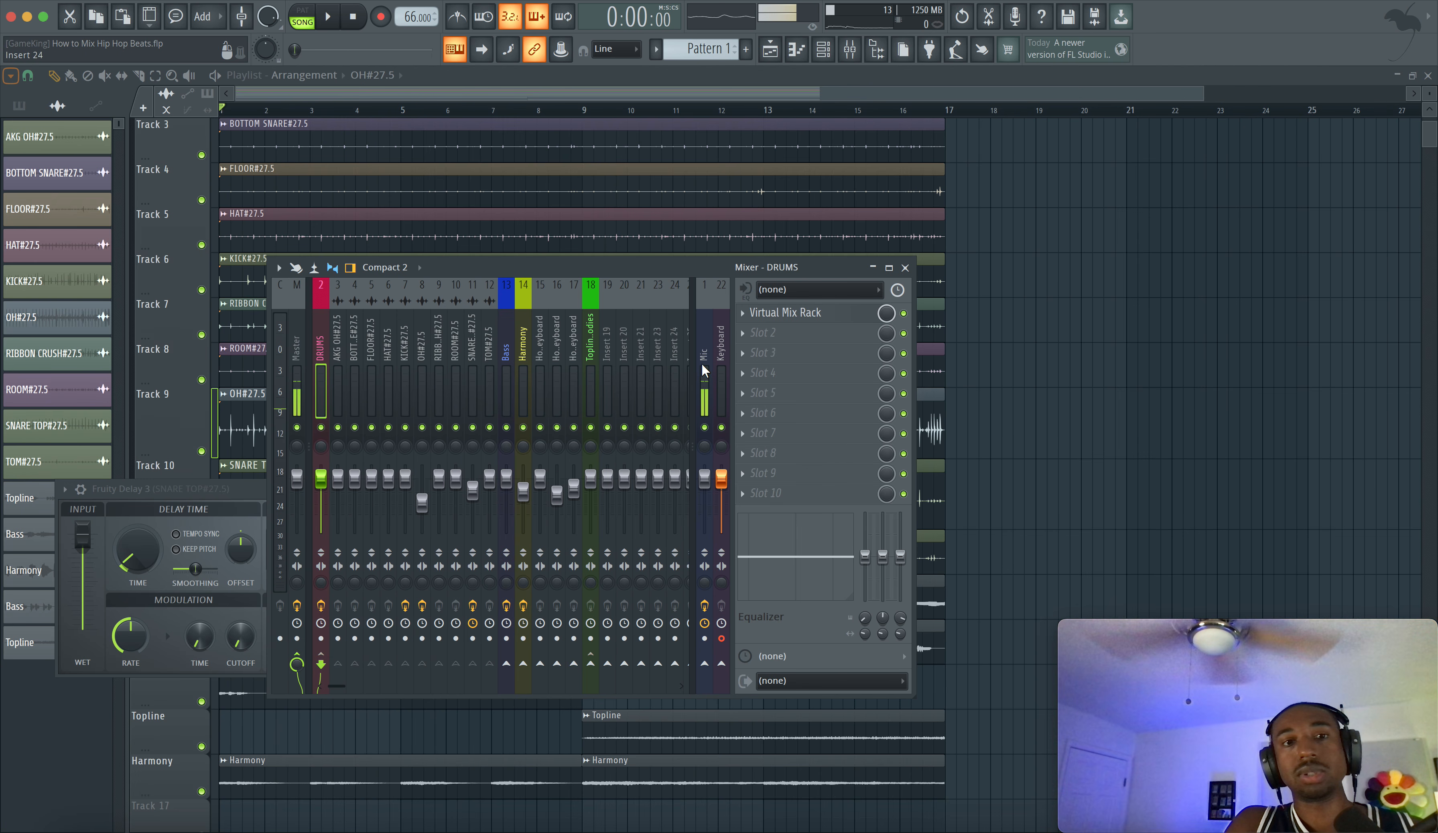
right_click(1137, 333)
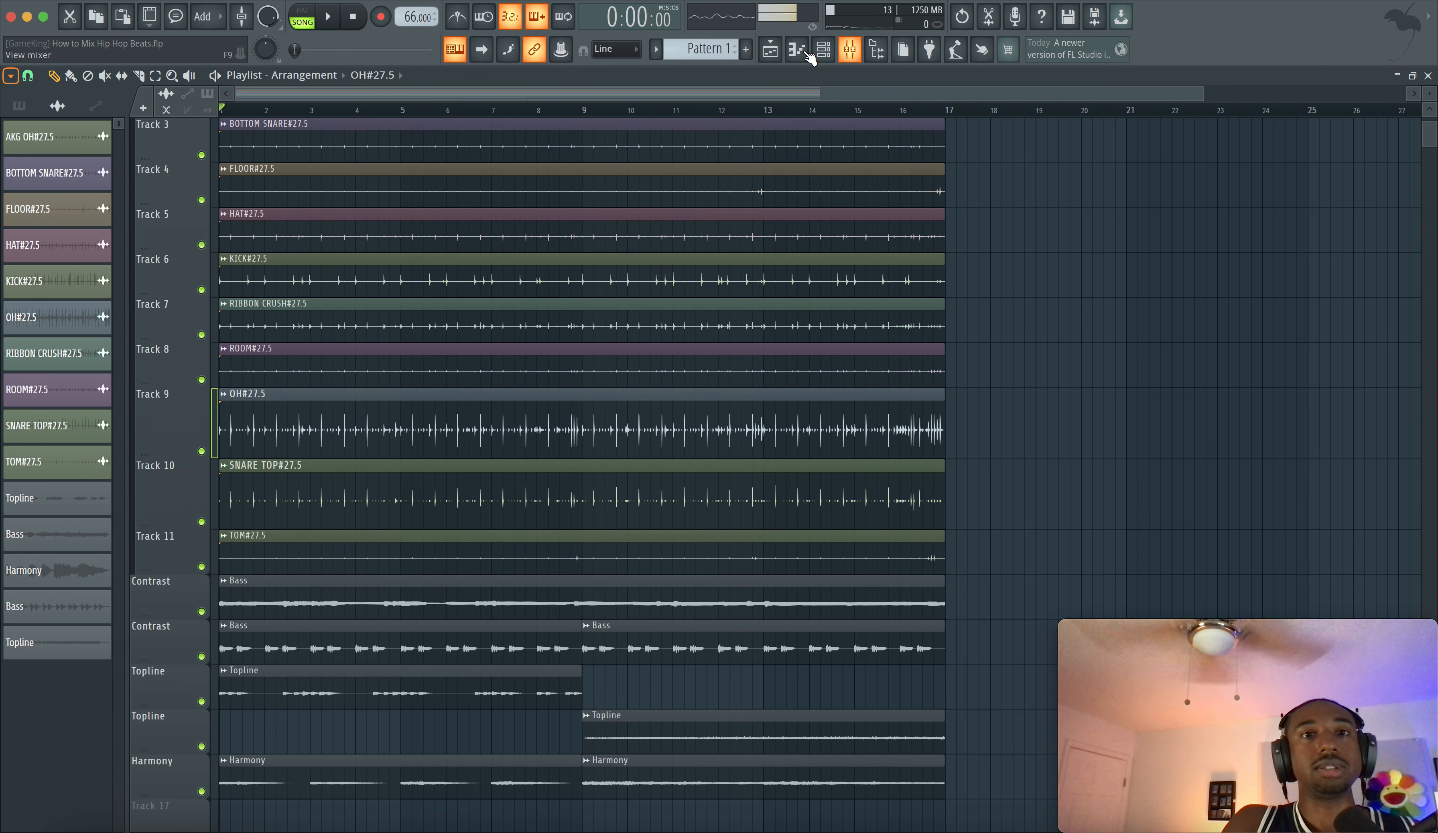
left_click(312, 0)
left_click(345, 30)
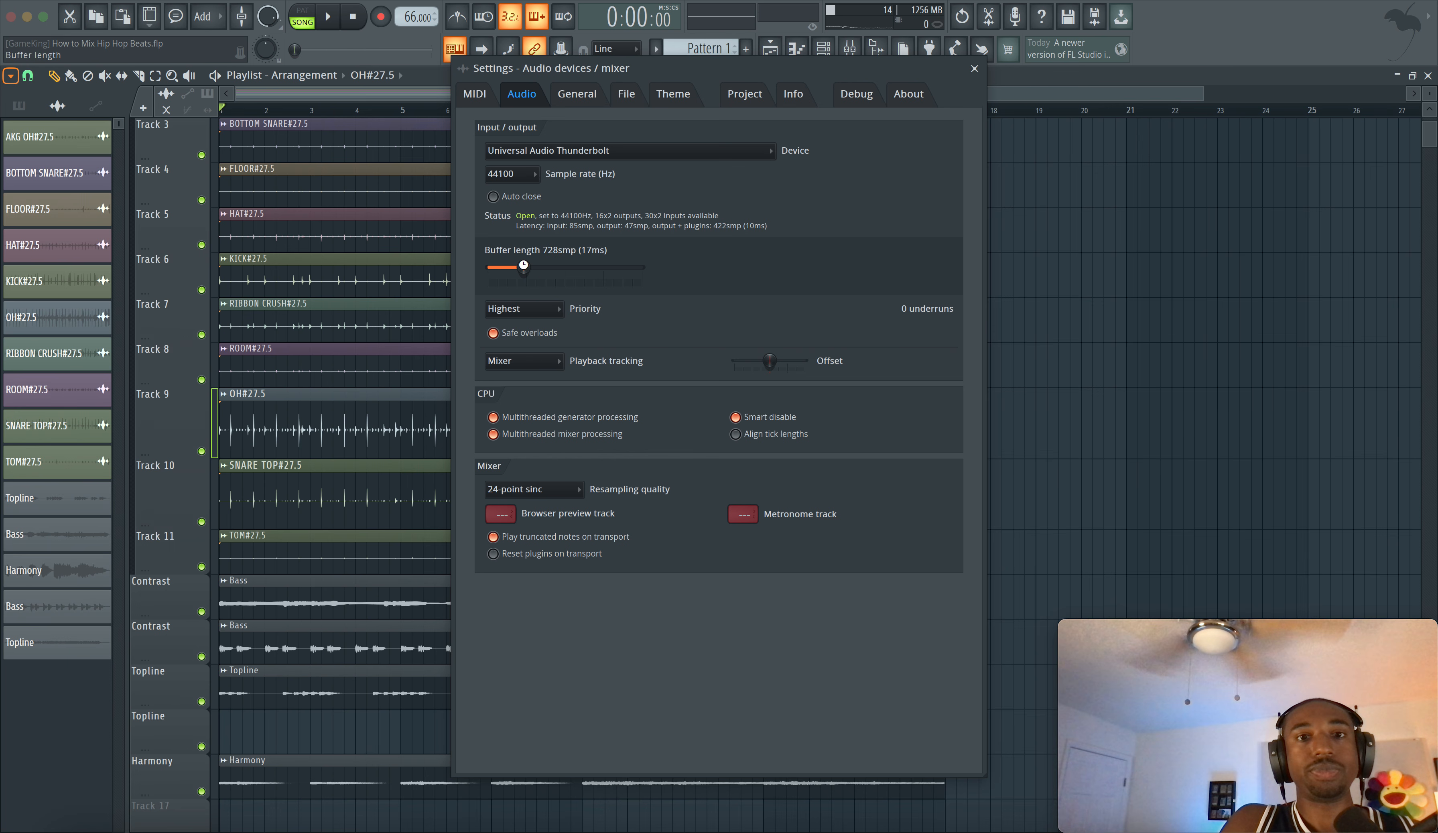
left_click(974, 68)
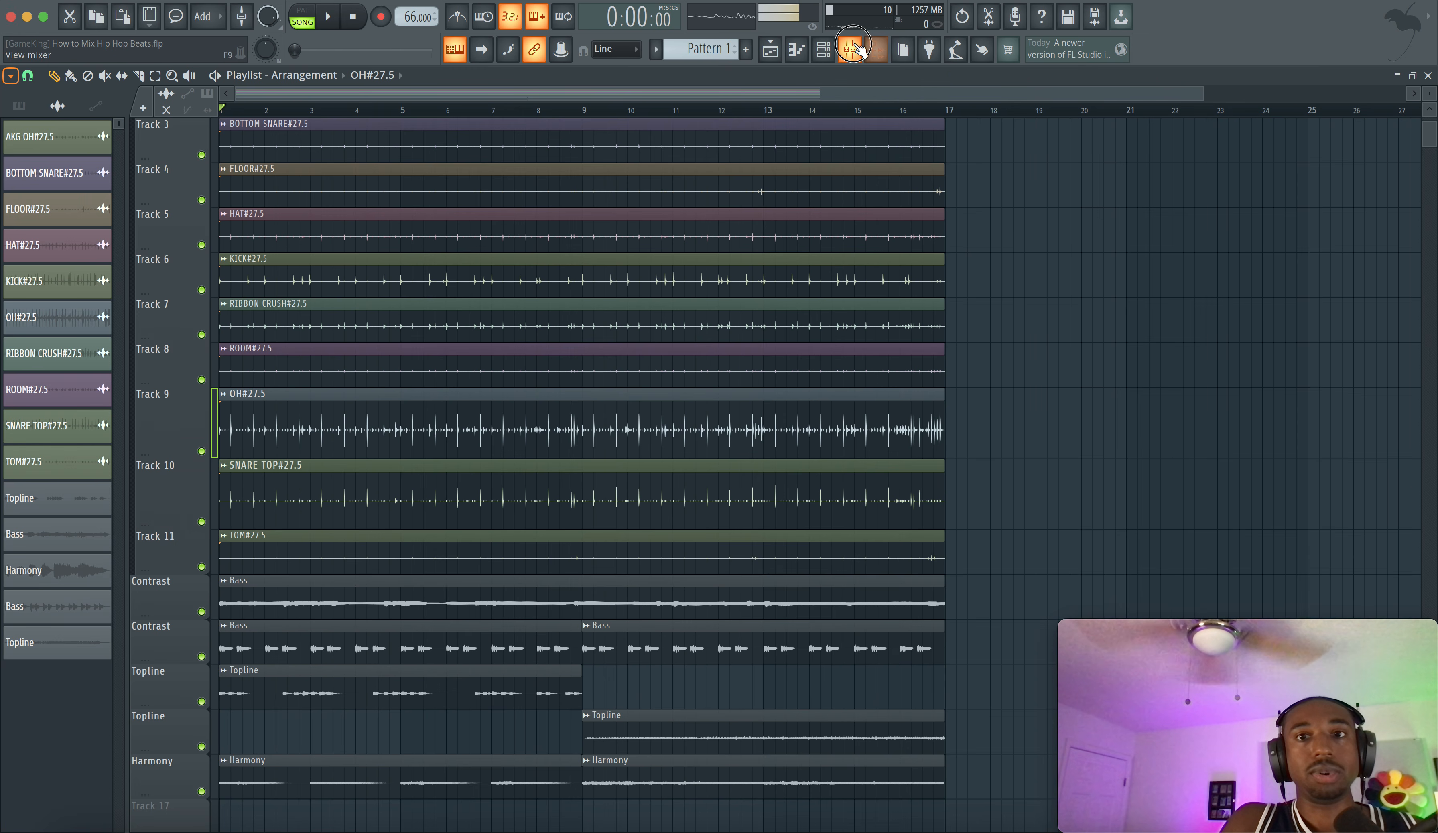
Show the mixer again and rename the empty mixer track Insert 19 as Submix.
left_click(849, 49)
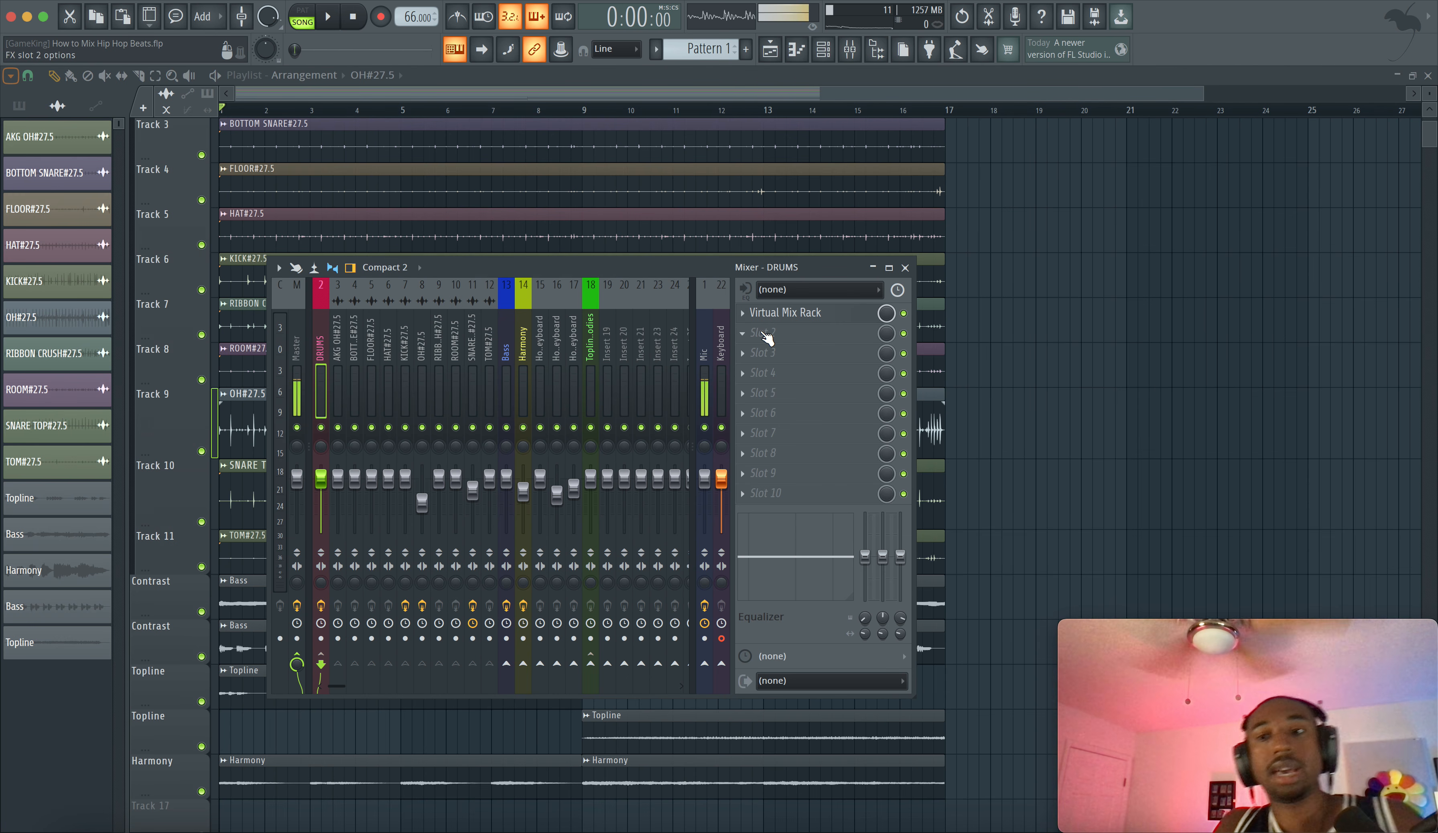
left_click(299, 382)
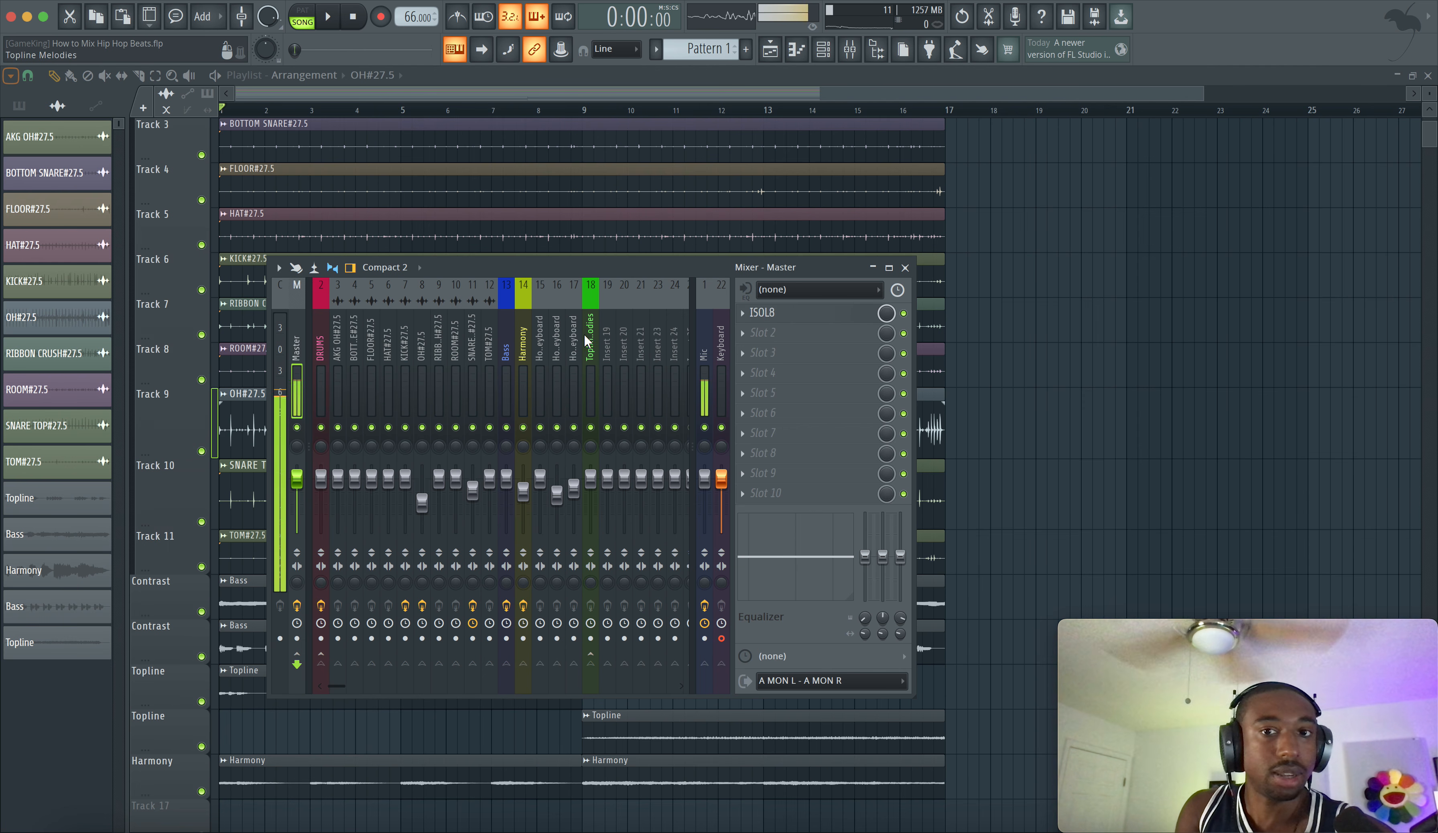
left_click(609, 349)
key("F2")
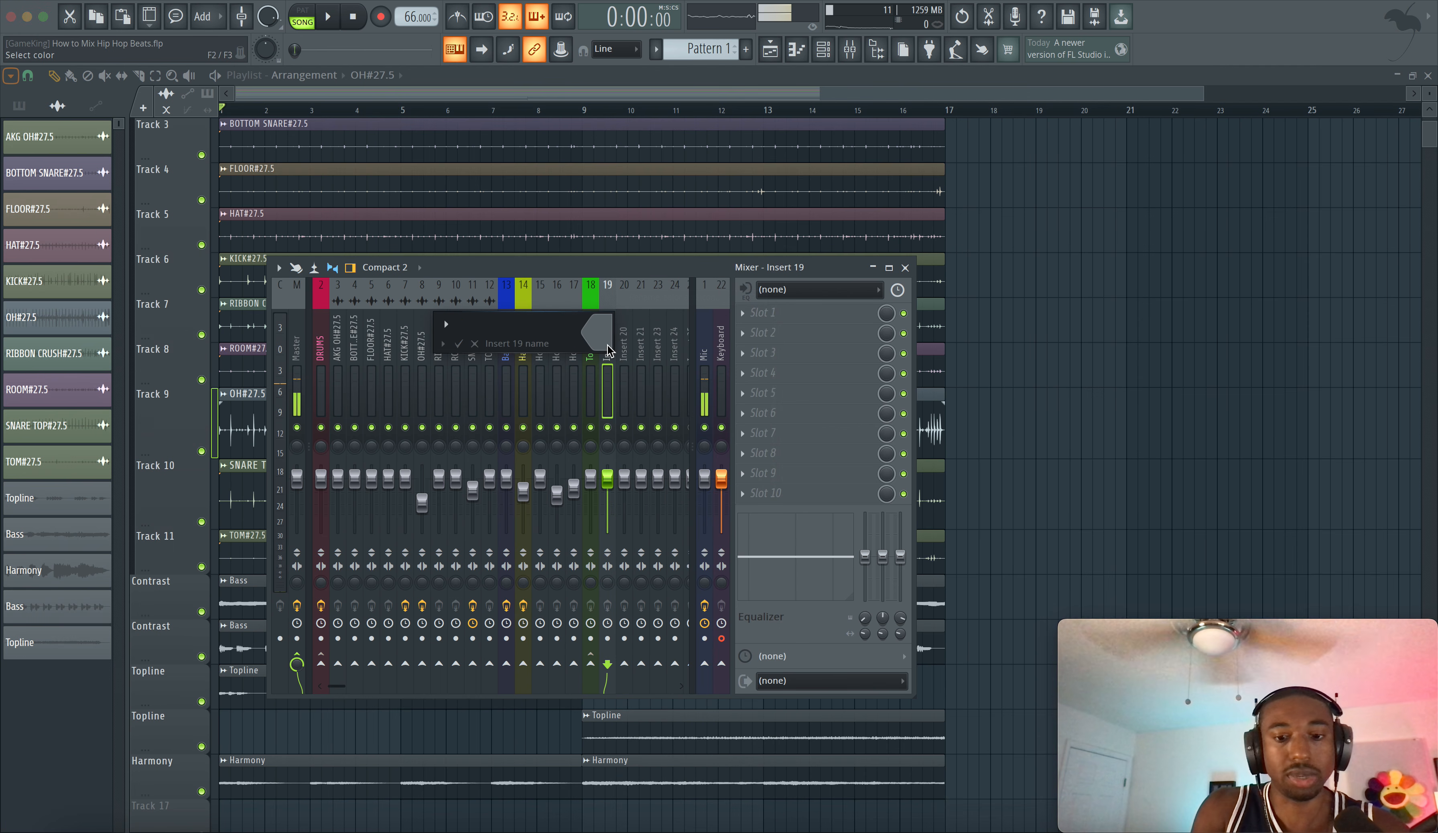
type("Submix")
key("Return")
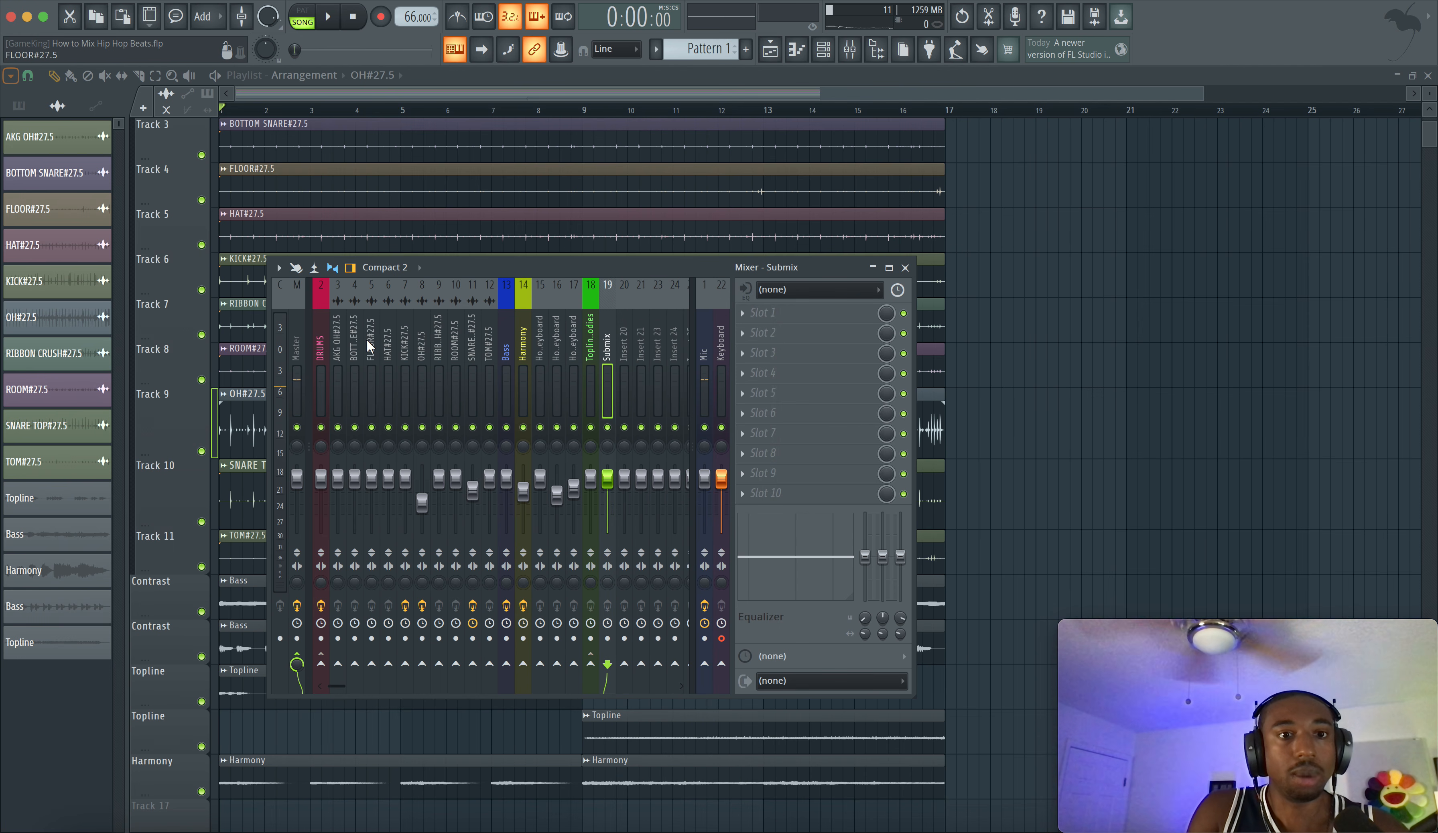
Route the DRUMS track and the Bass track to the Submix track only.
left_click(321, 366)
right_click(609, 664)
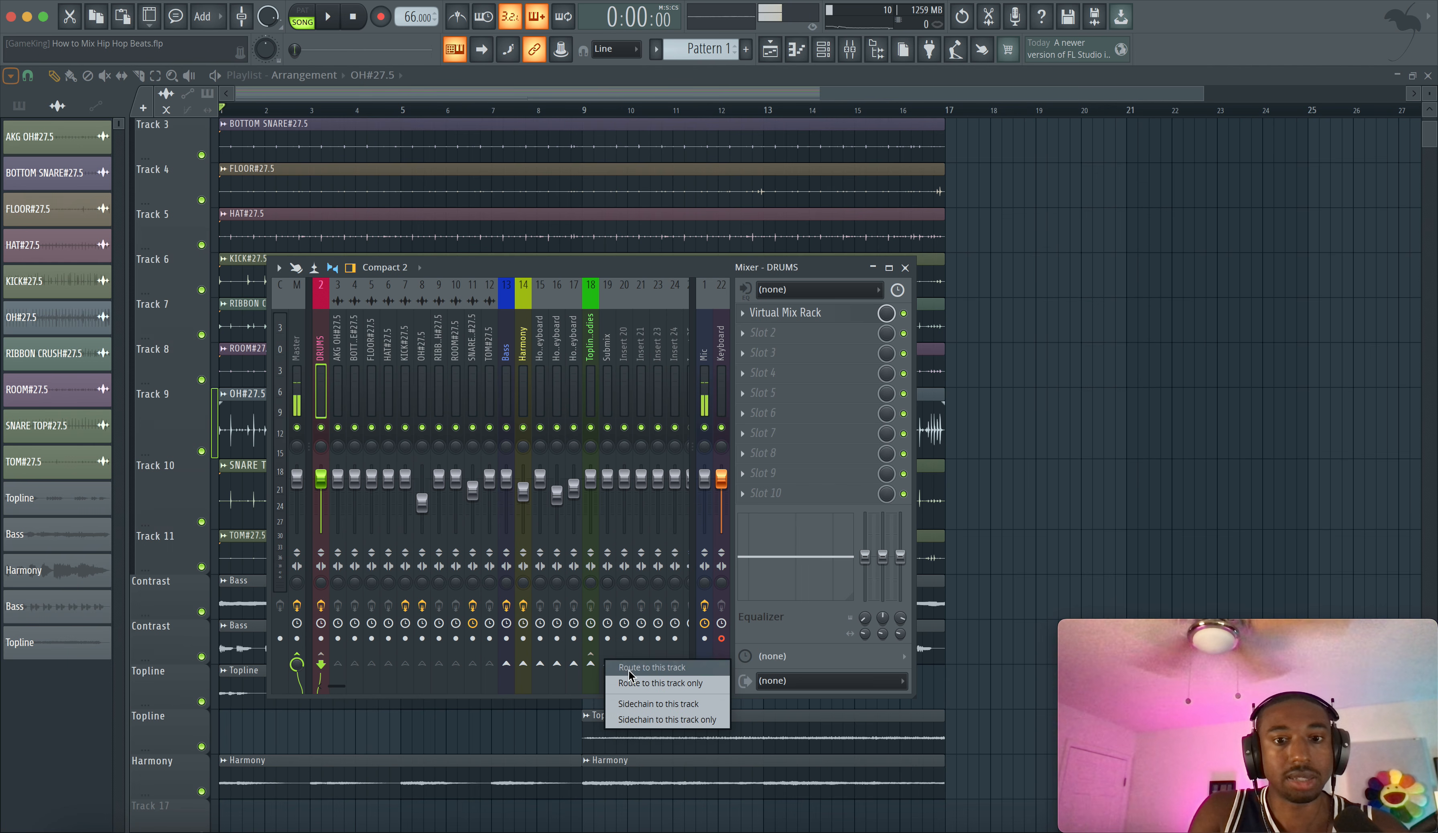
left_click(632, 677)
left_click(506, 361)
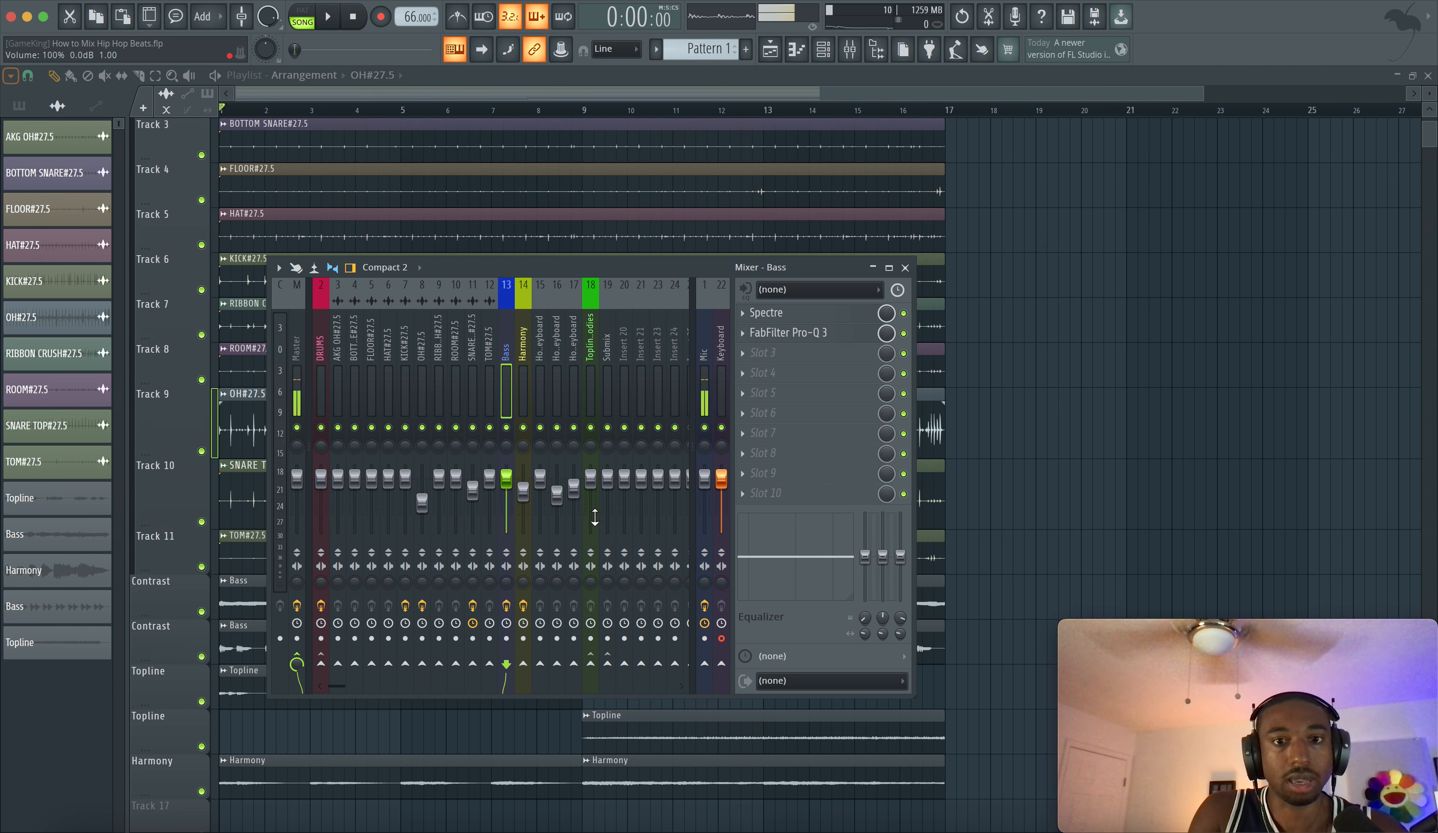
right_click(607, 664)
left_click(629, 682)
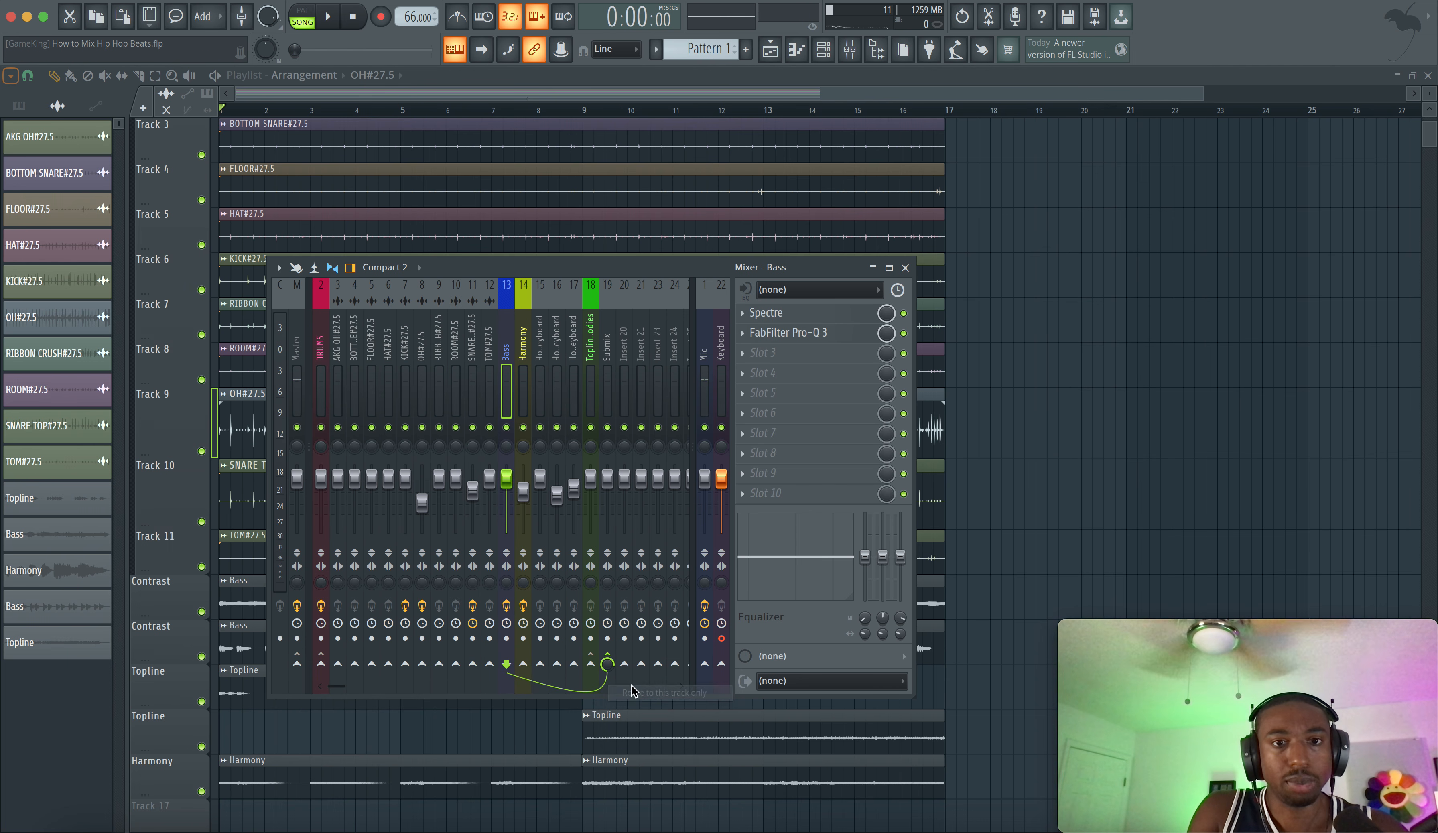
Route the Harmony track and the Topline Melodies track to the Submix track only.
left_click(520, 369)
right_click(608, 663)
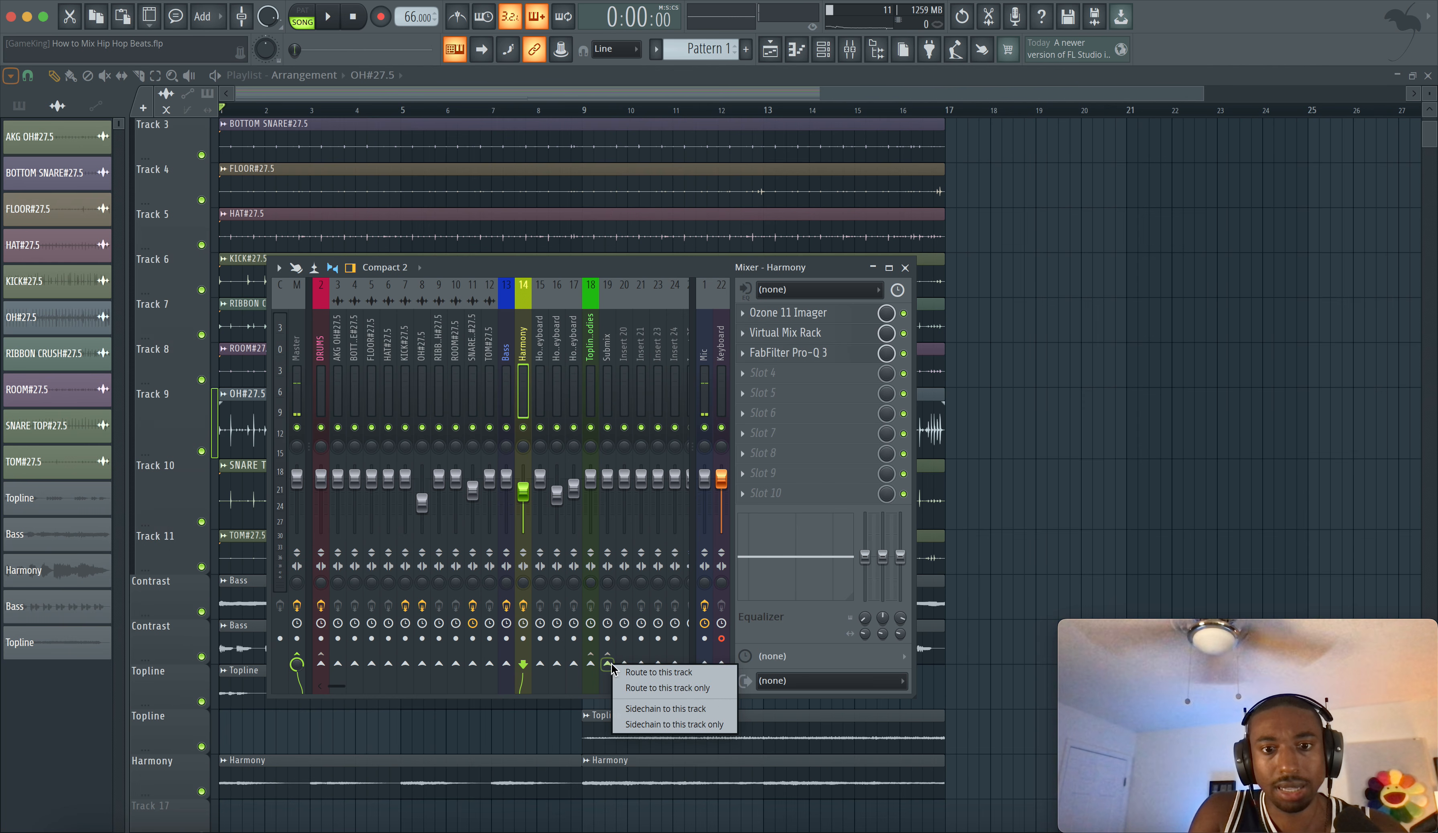
left_click(630, 681)
left_click(593, 389)
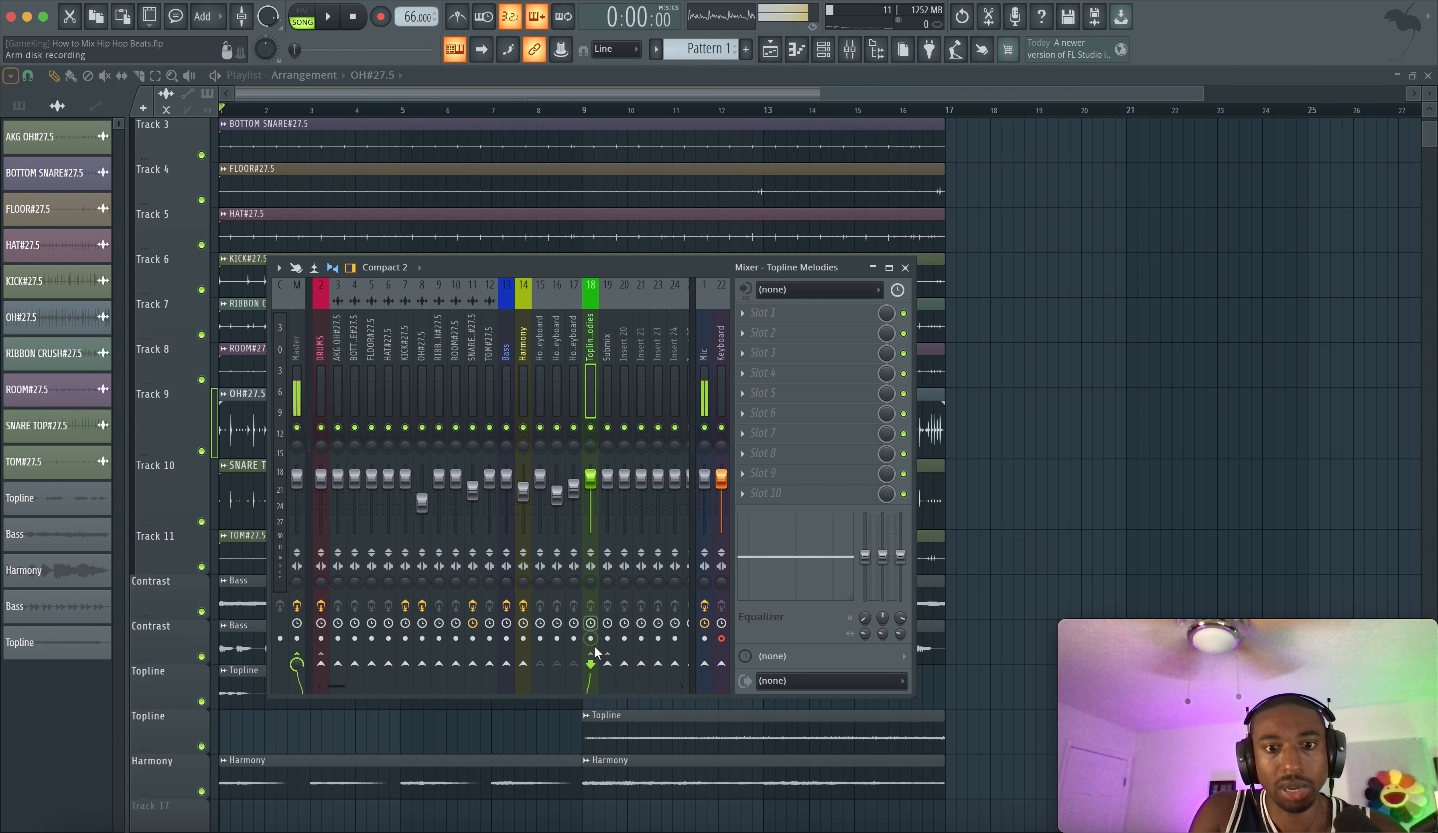
right_click(607, 664)
left_click(629, 682)
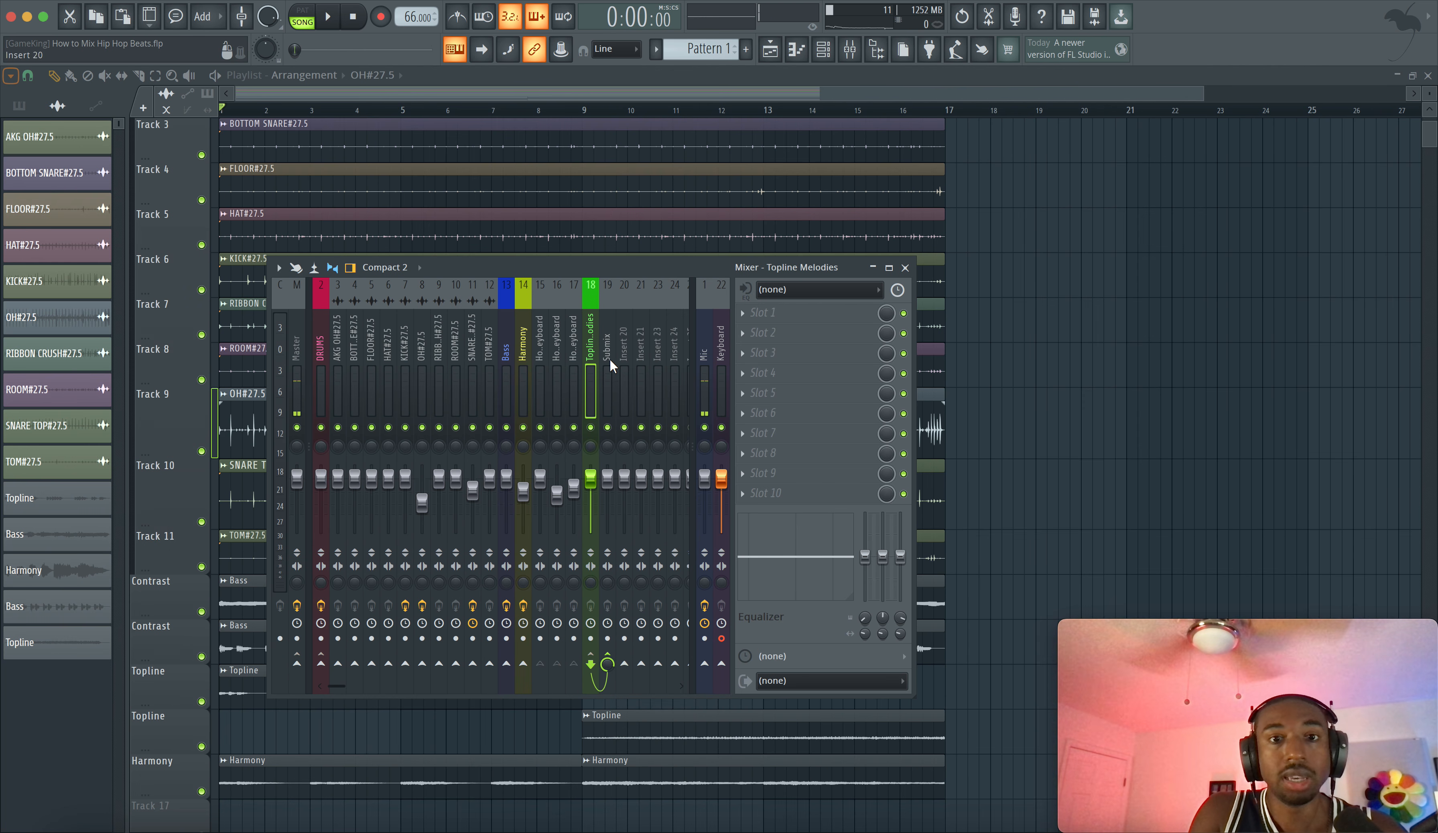
Move the Submix track along the mixer to track position 2, directly before DRUMS.
left_click(608, 377)
key("alt+Left")
key("alt+Left")
key("alt+Left")
key("alt+Left")
key("alt+Left")
key("alt+Left")
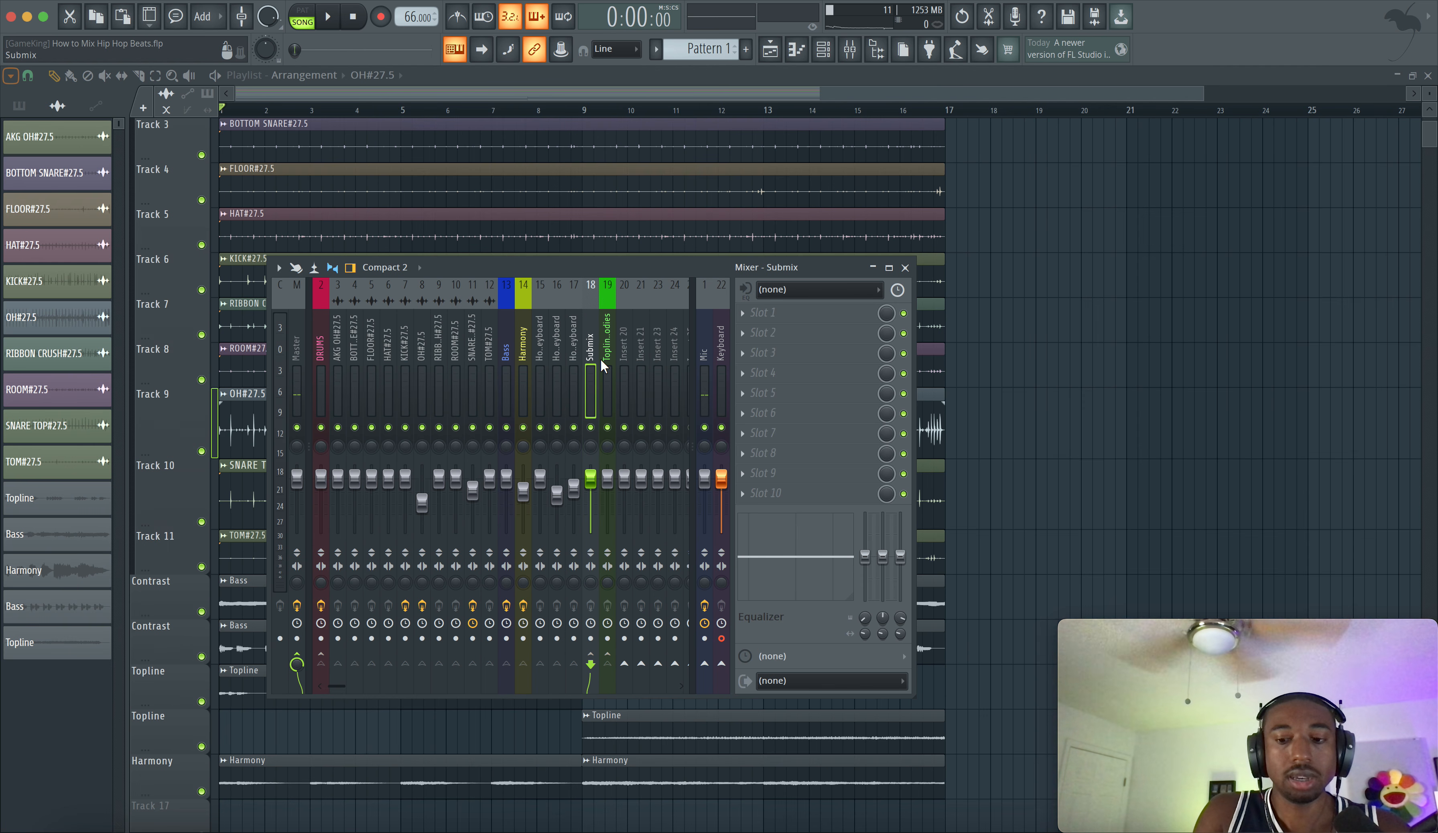
key("alt+Left")
key("alt+Left")
key("alt+Left")
key("alt+Left")
key("alt+Left")
key("alt+Left")
key("alt+Left")
key("alt+Left")
key("alt+Left")
key("alt+Left")
key("alt+Left")
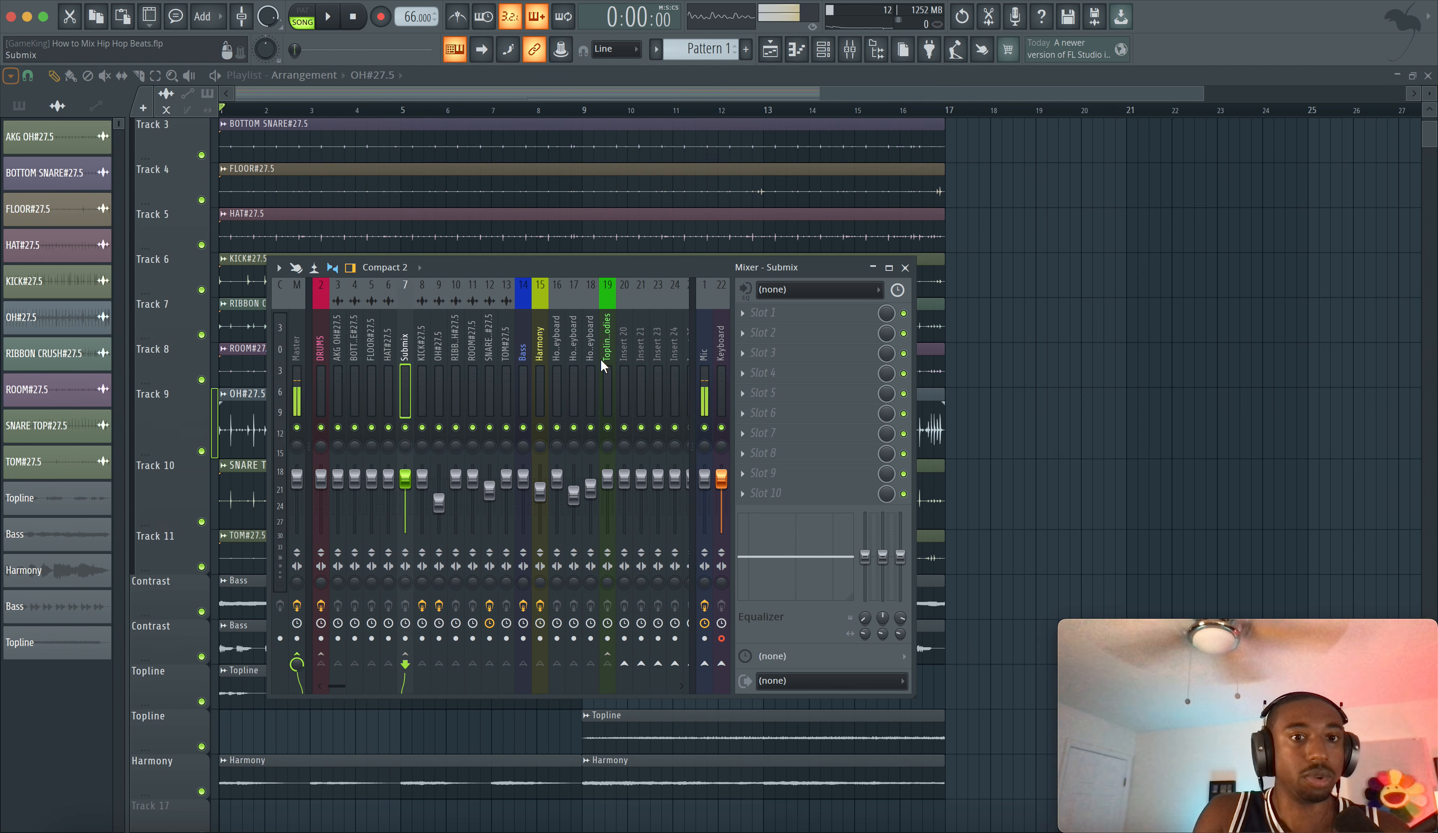
Load Gold Clip in the Submix track's first effect slot and set its Gold amount to about 2.33 dB during playback.
left_click(772, 312)
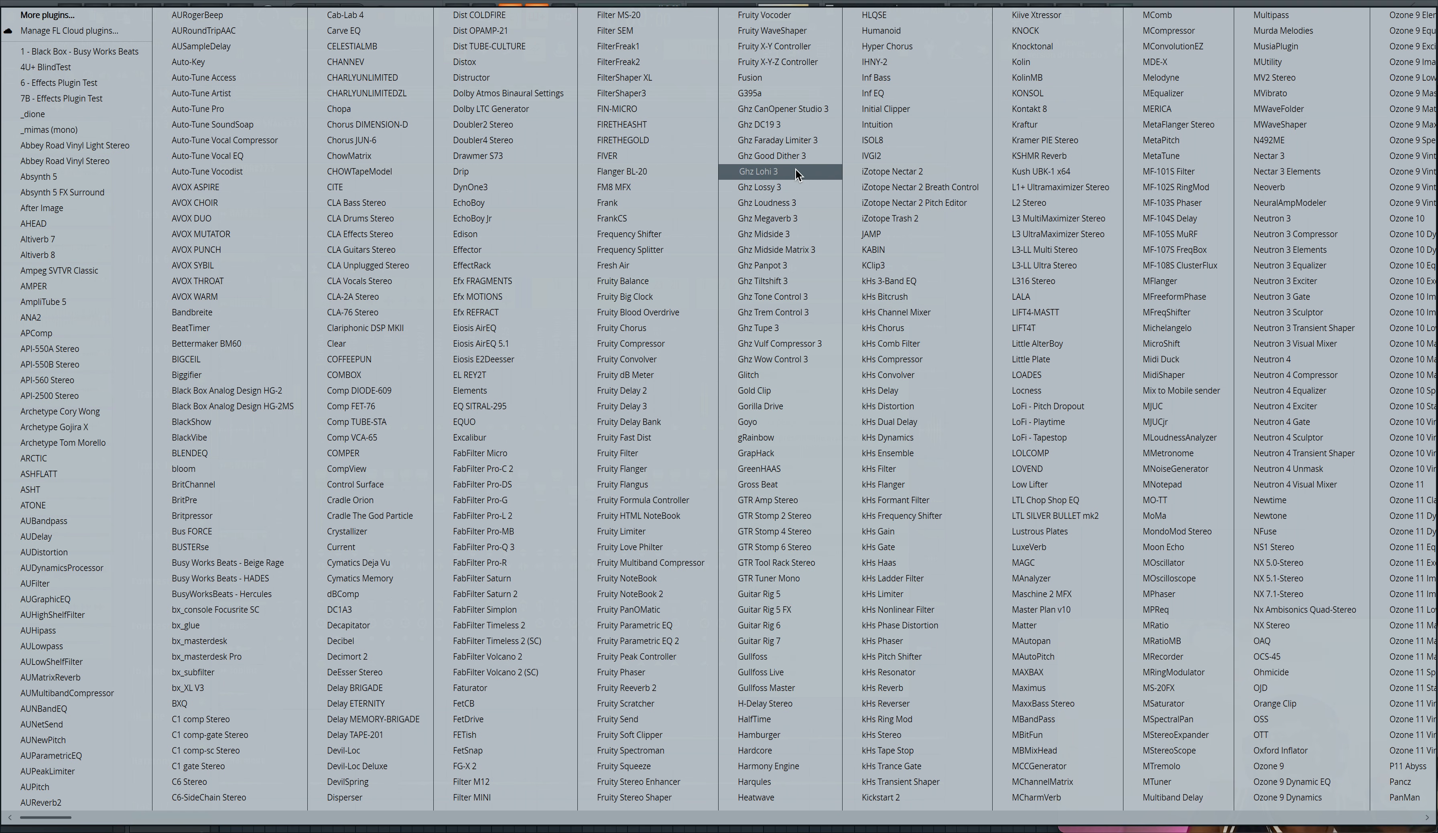
left_click(772, 389)
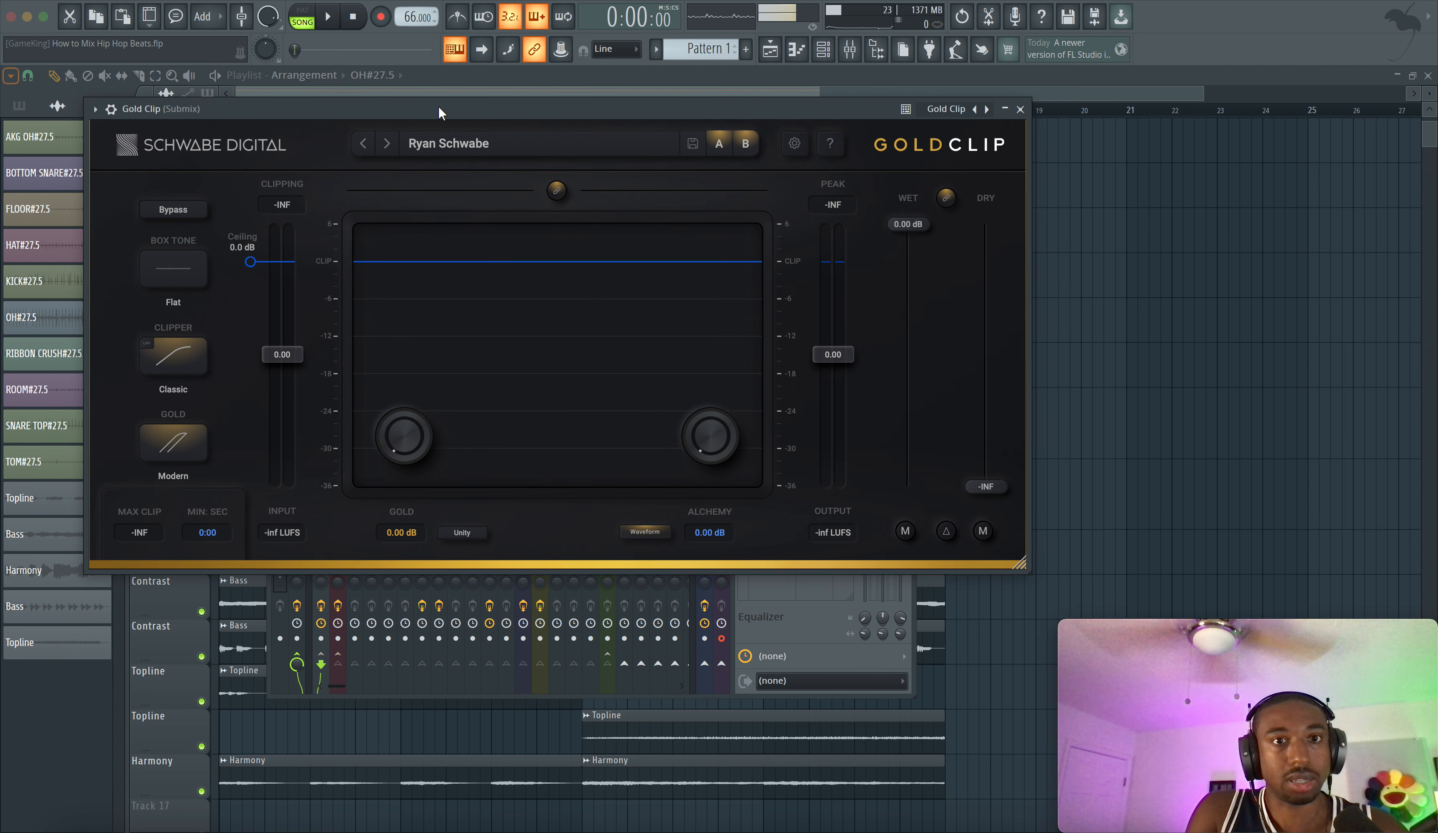
key("space")
left_click_drag(410, 379, 408, 415)
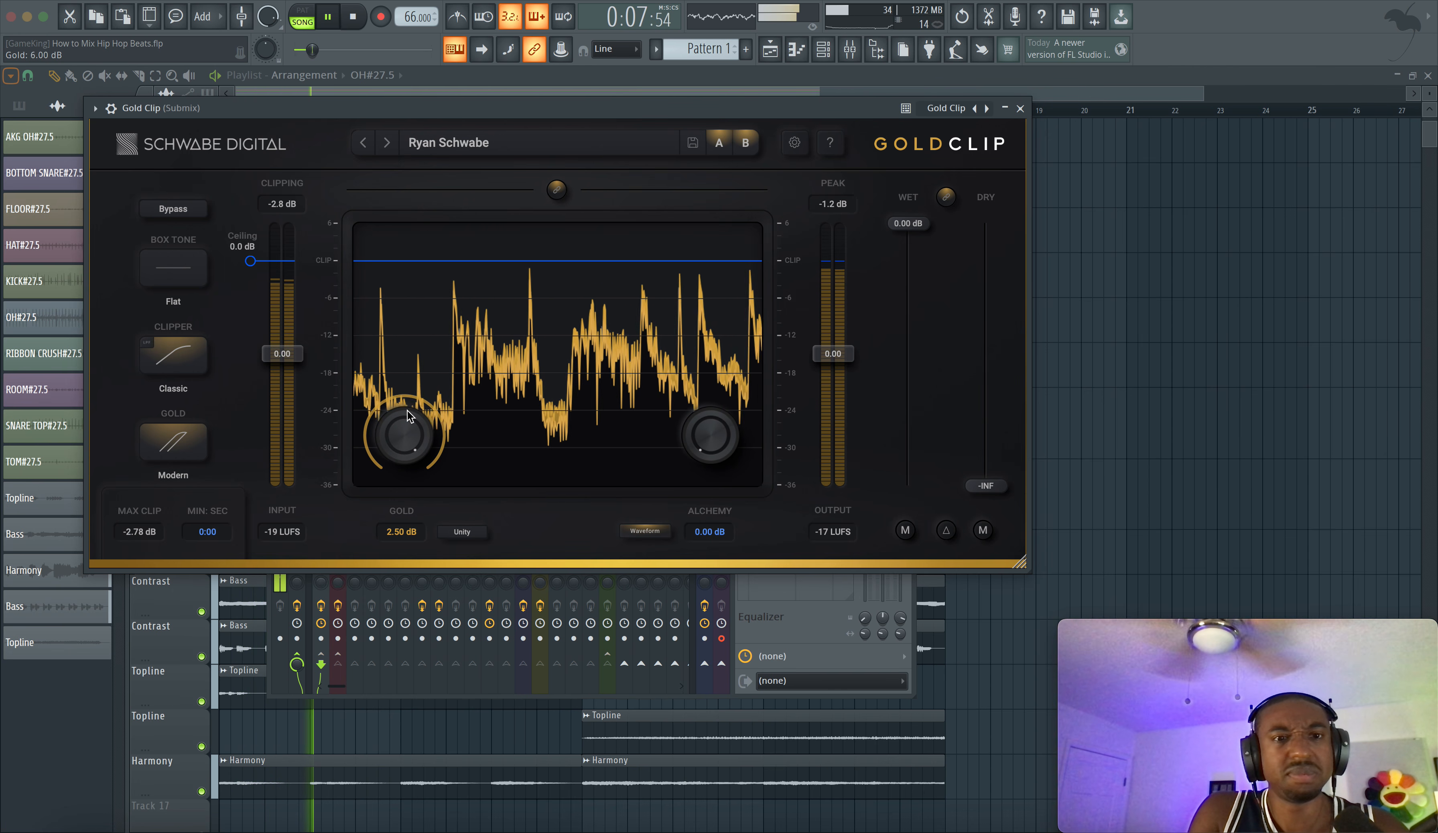
left_click_drag(407, 410, 403, 426)
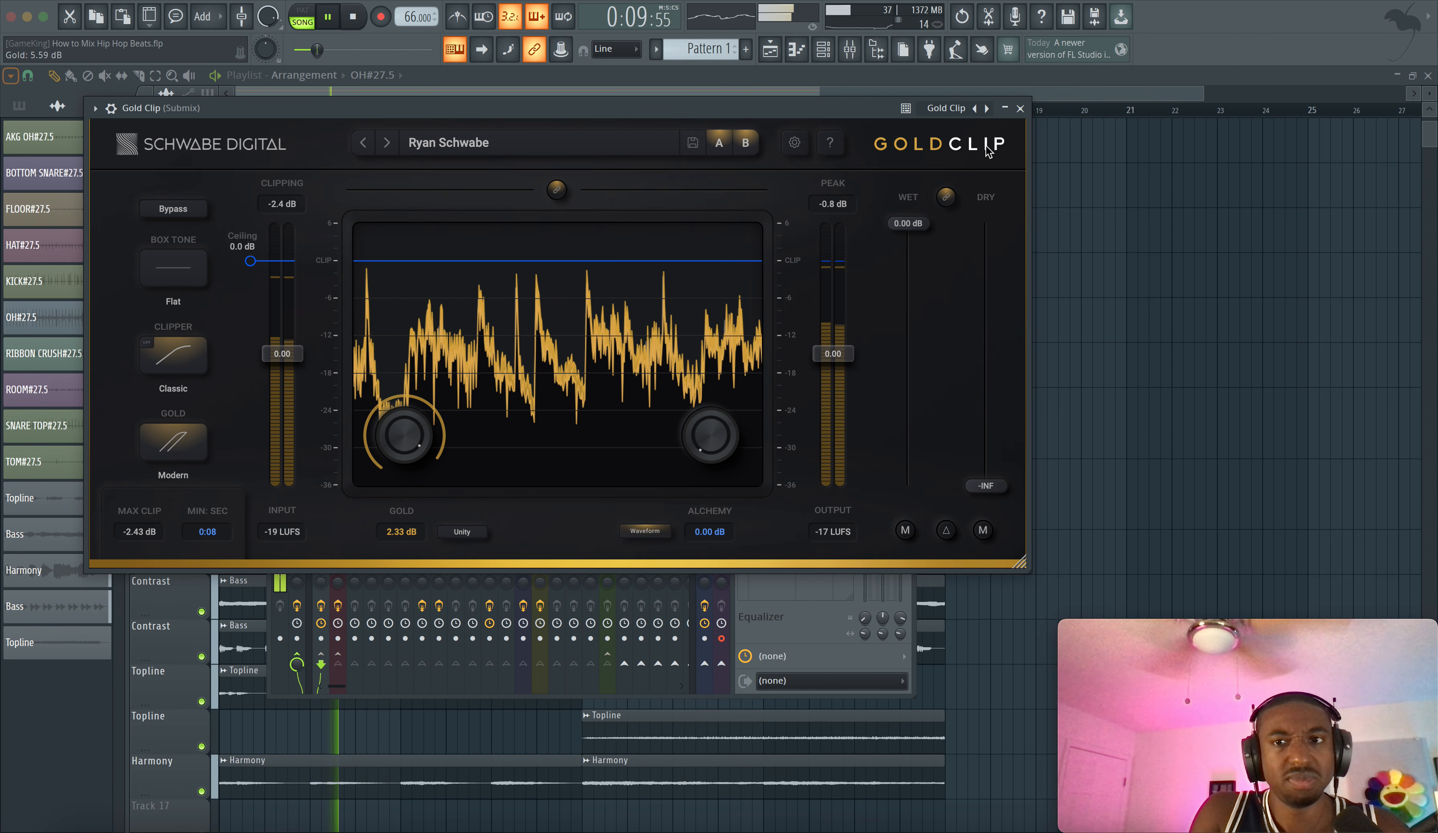
Close the Gold Clip window and compare the playing Submix with the effect bypassed and enabled.
left_click(1019, 108)
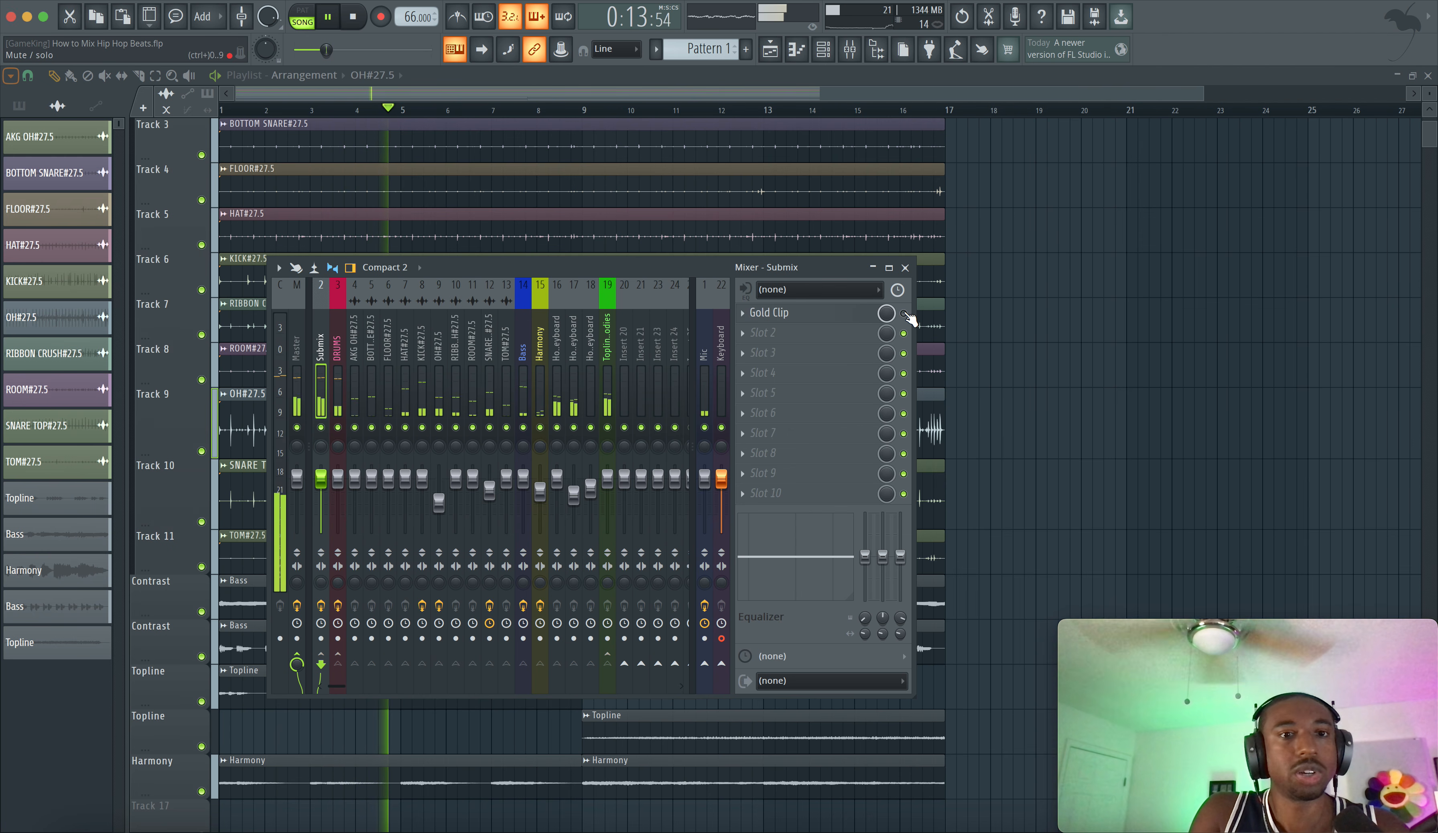
left_click(904, 313)
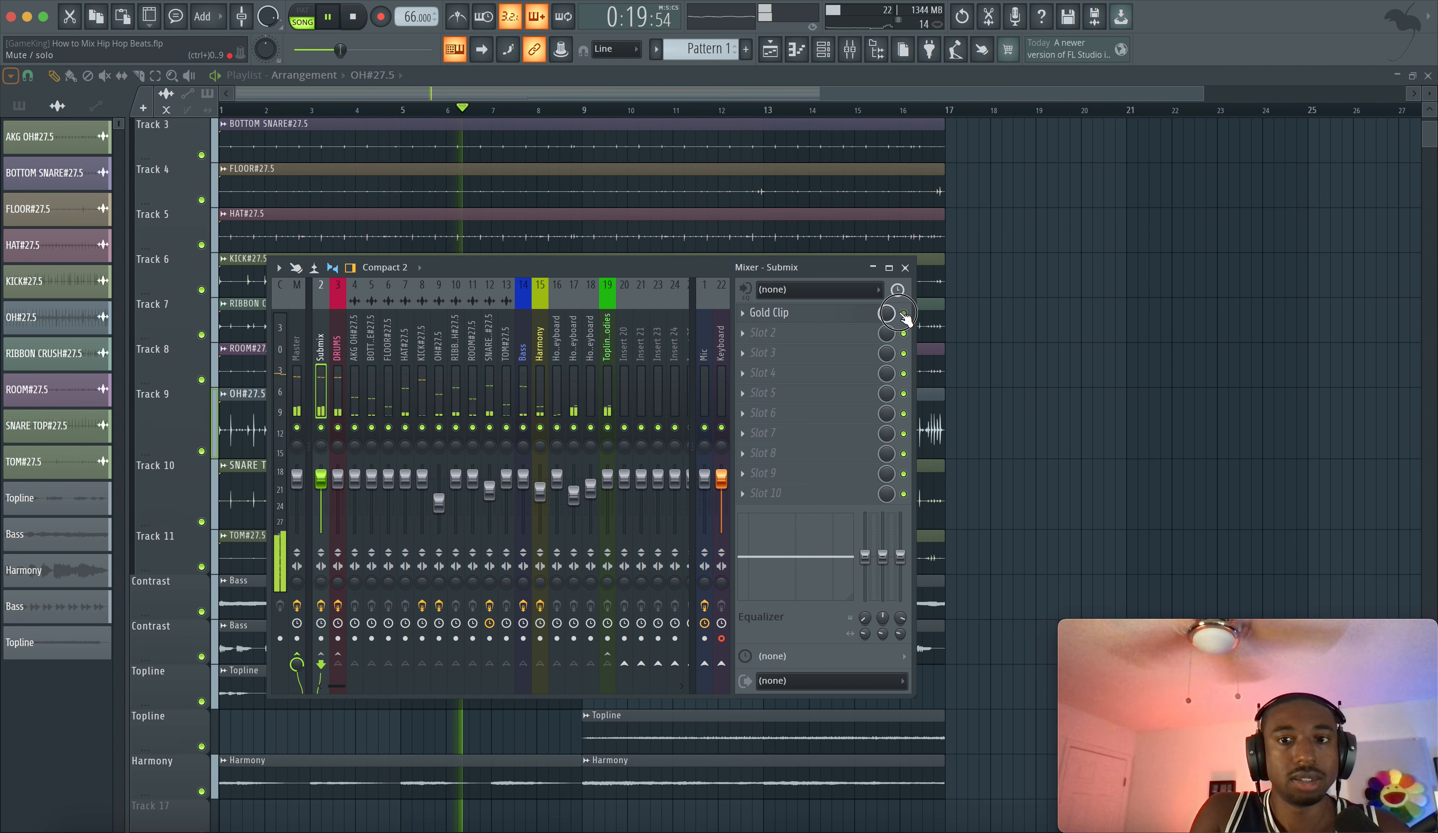
left_click(903, 314)
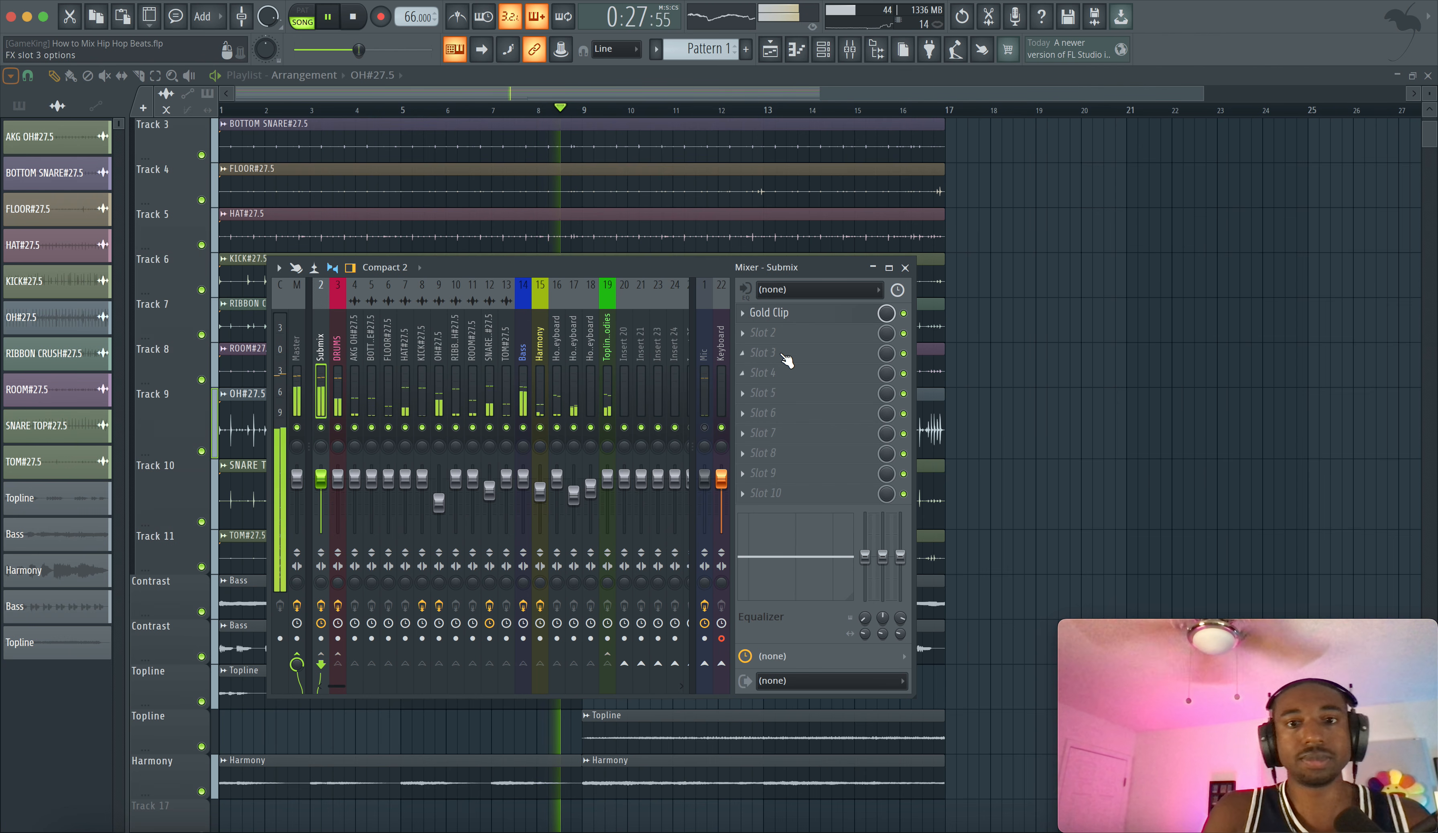
Set Gold Clip's output gain to -0.90 dB and its ceiling to about -2.1 dB, and stop playback.
left_click(782, 312)
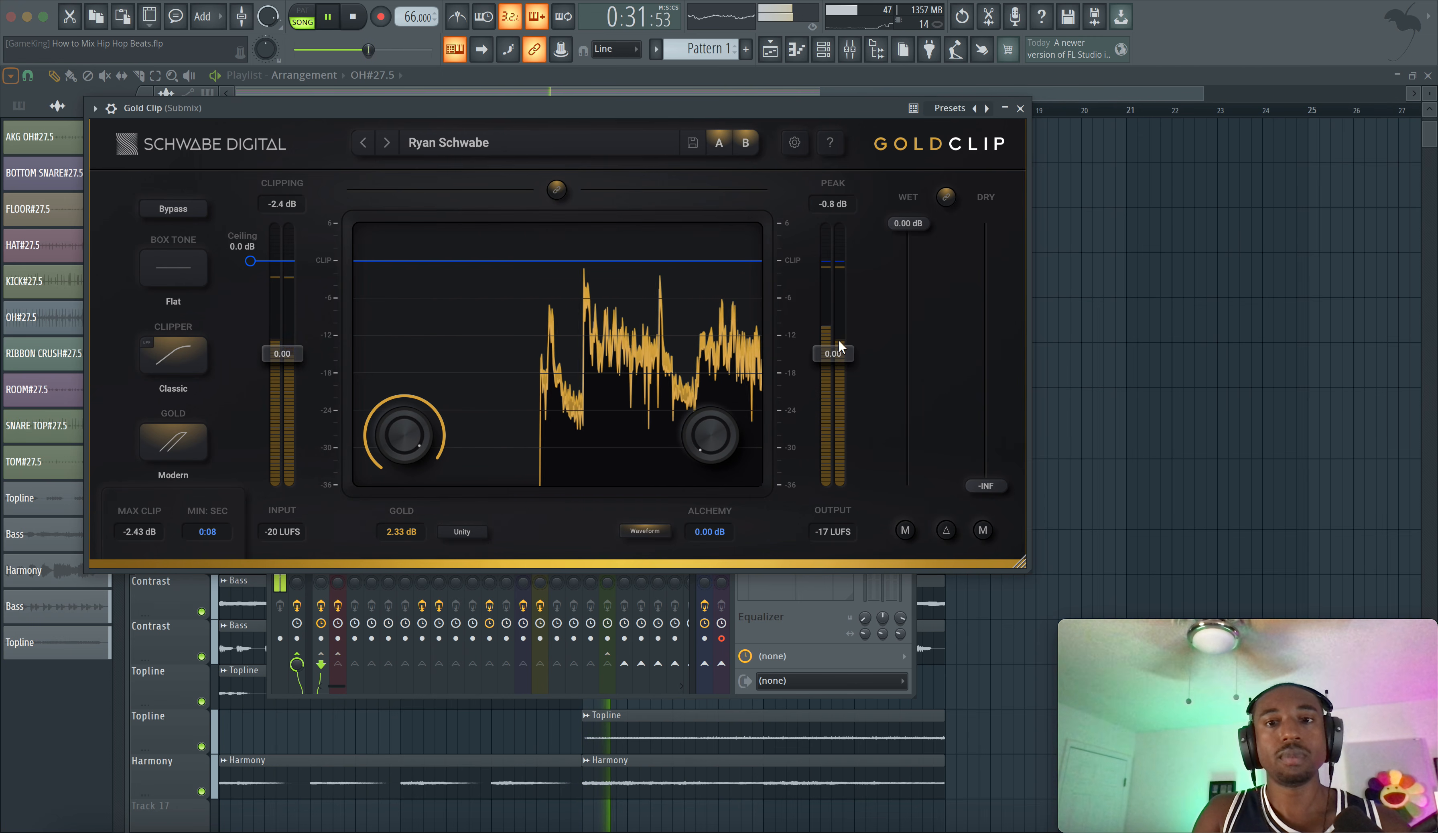
left_click_drag(834, 353, 834, 363)
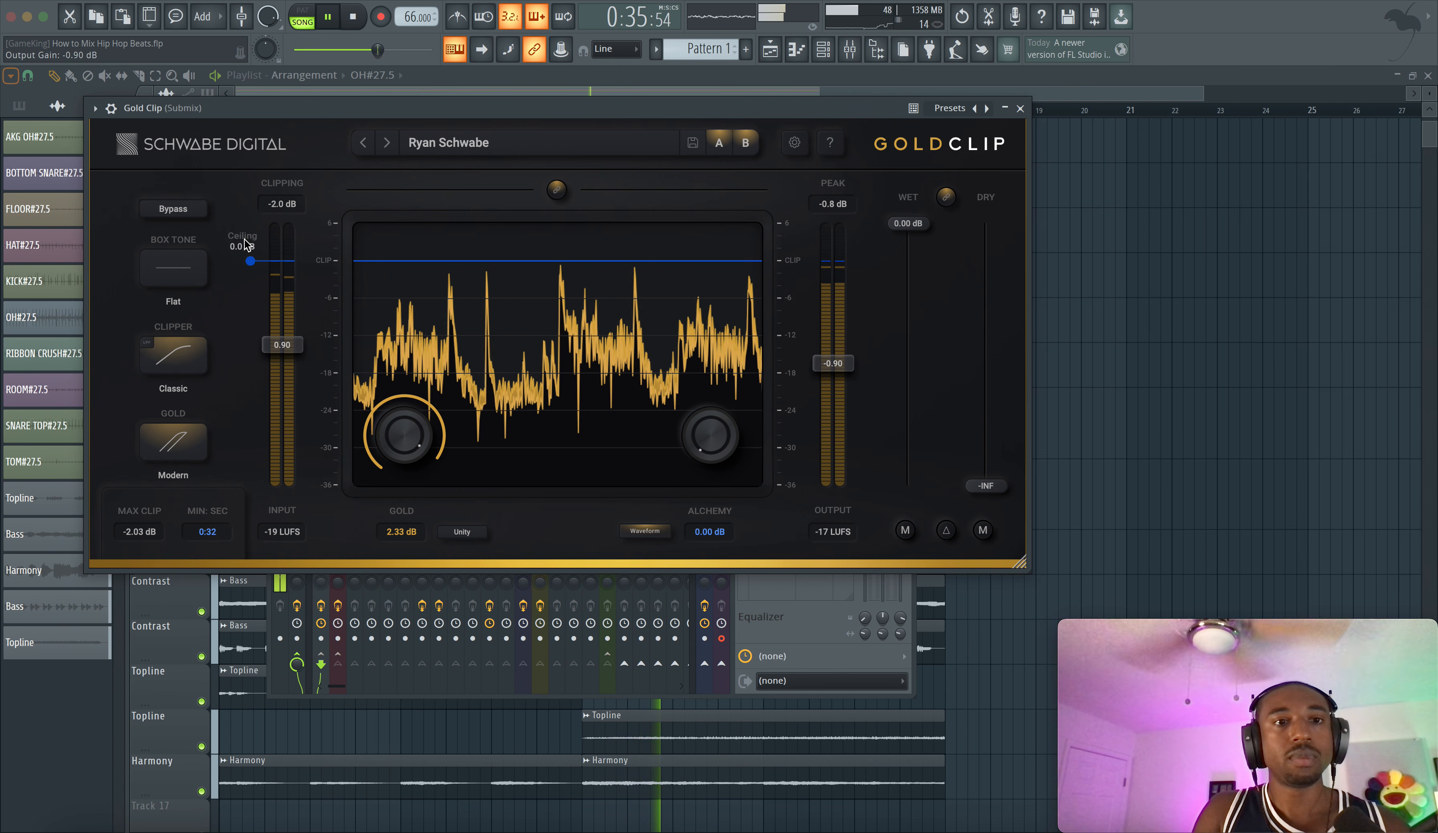
left_click_drag(247, 250, 250, 274)
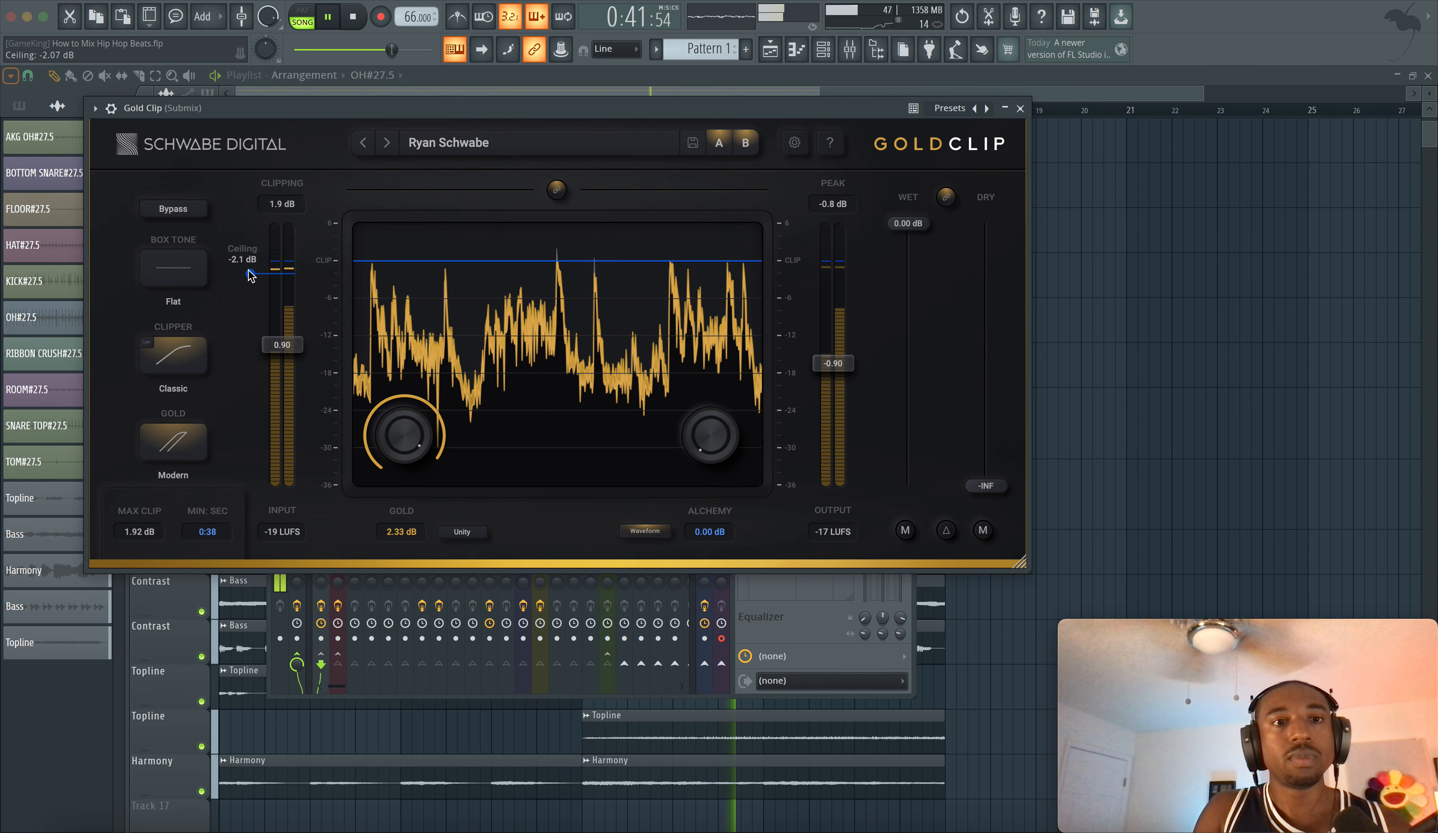
left_click(1020, 109)
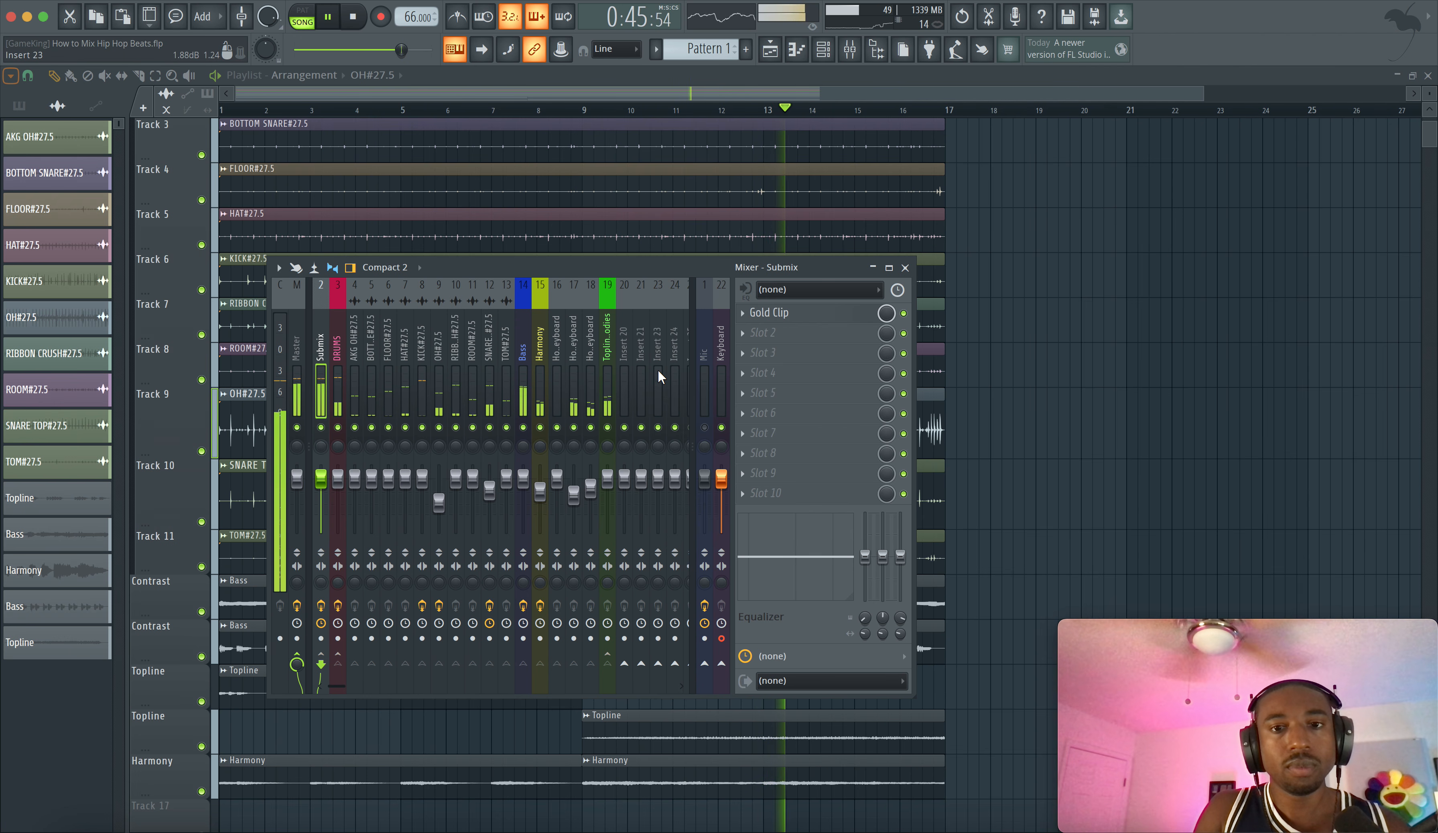
key("space")
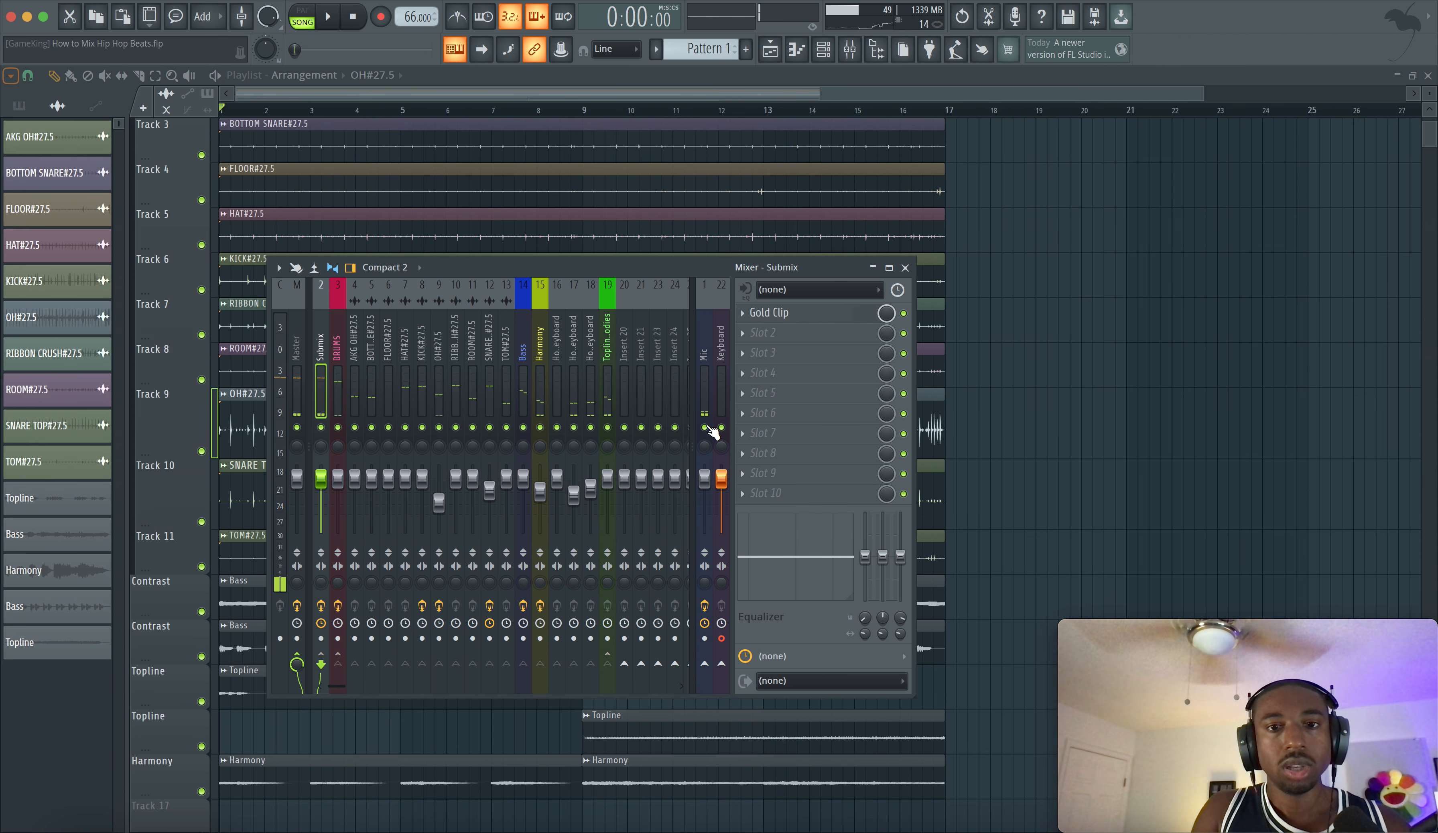
Load FabFilter Pro-MB in the Submix track's second effect slot and add a compression band in the low mids.
left_click(777, 342)
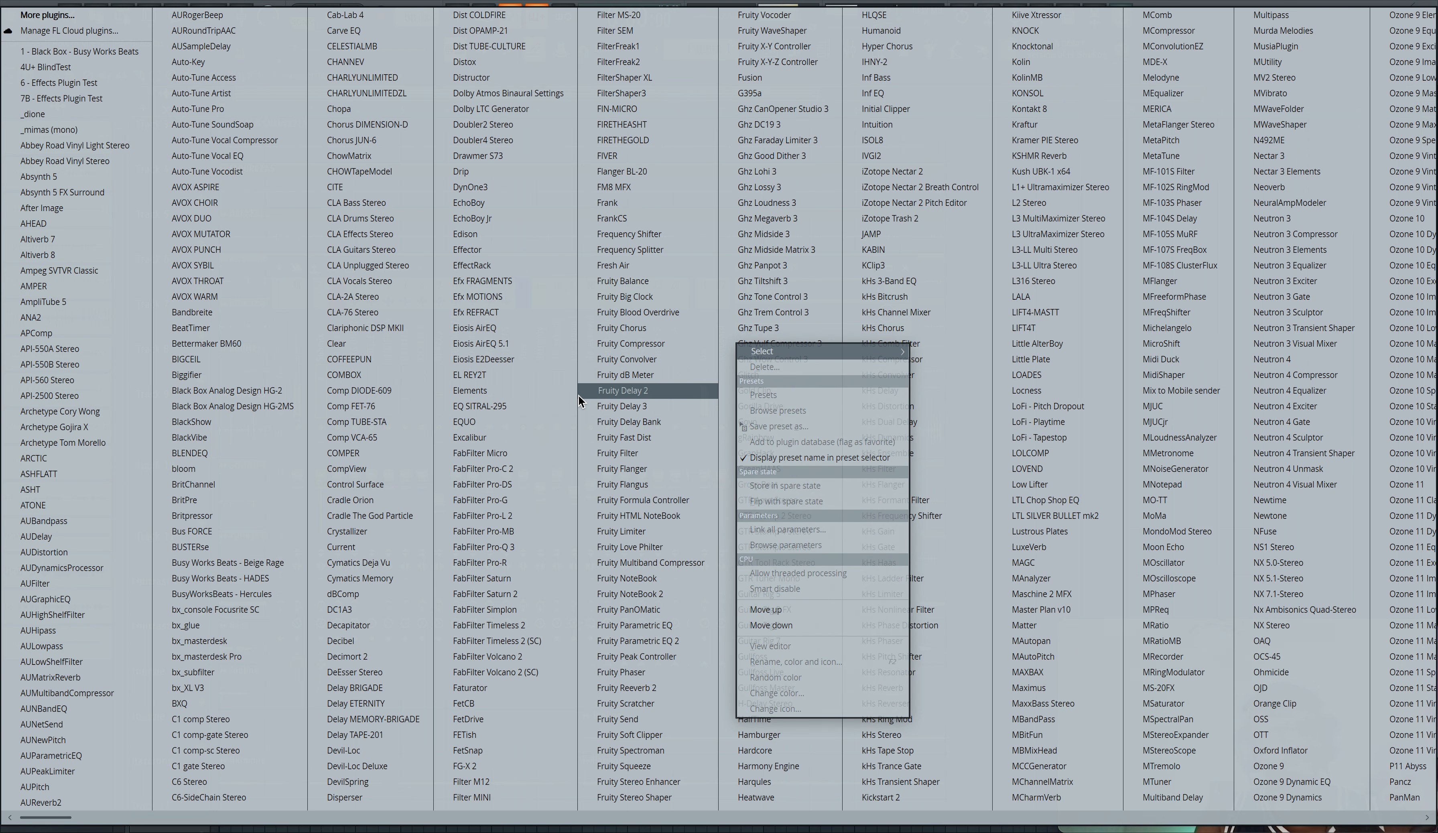
left_click(518, 532)
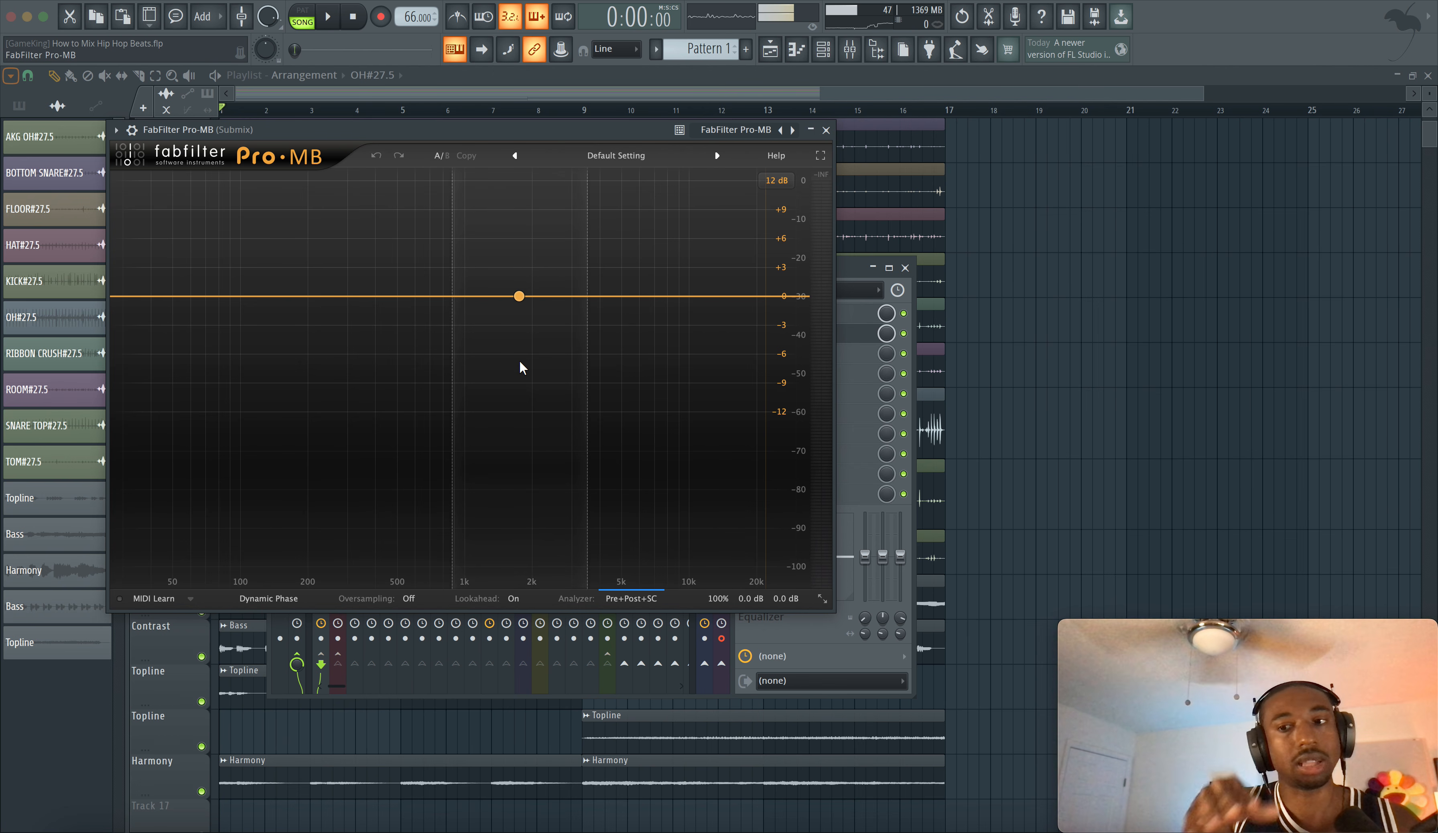
left_click(297, 328)
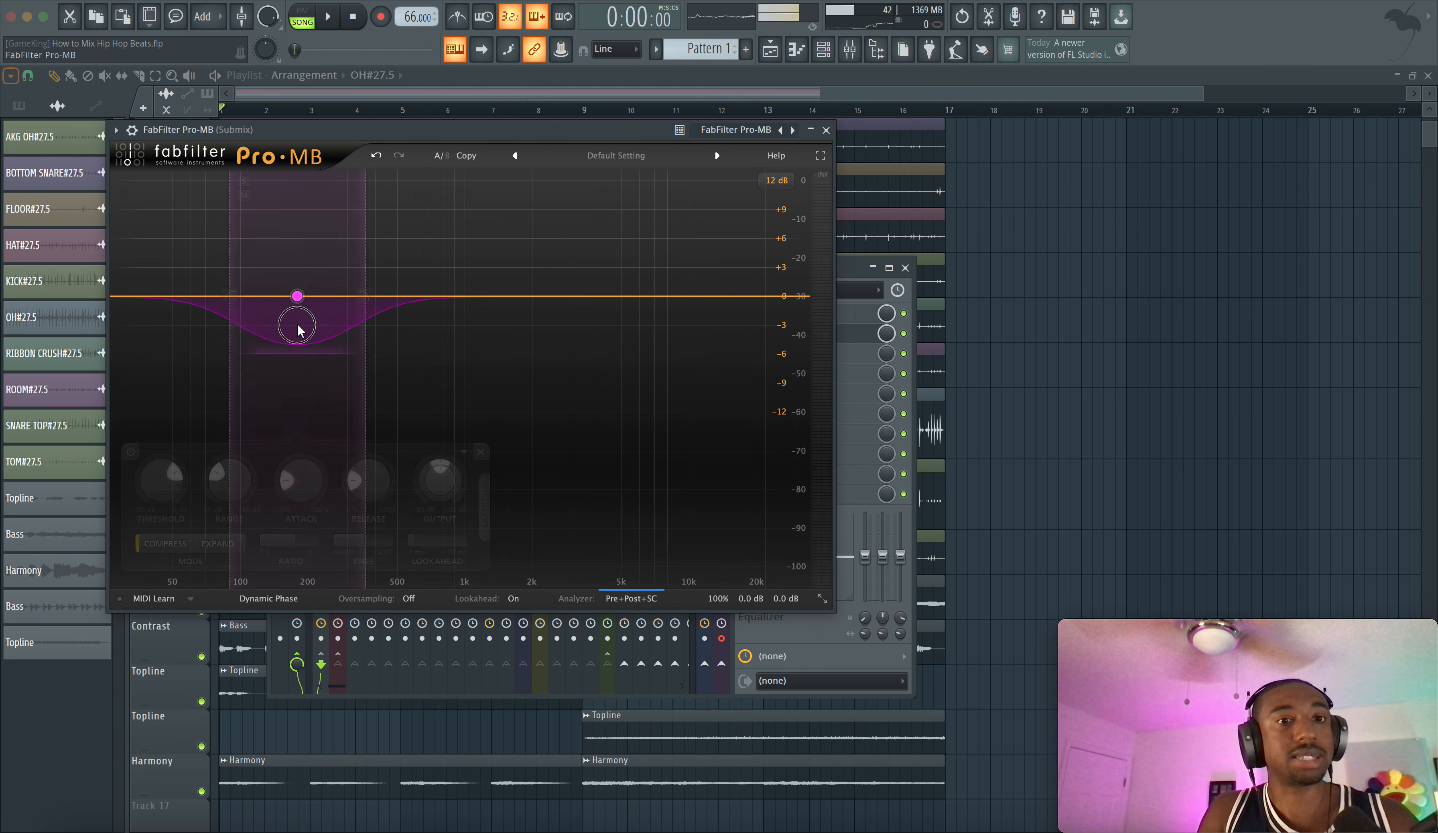
Set the band's stereo link to 100% Side-only in the expert options and its lookahead to 20 ms.
left_click(485, 499)
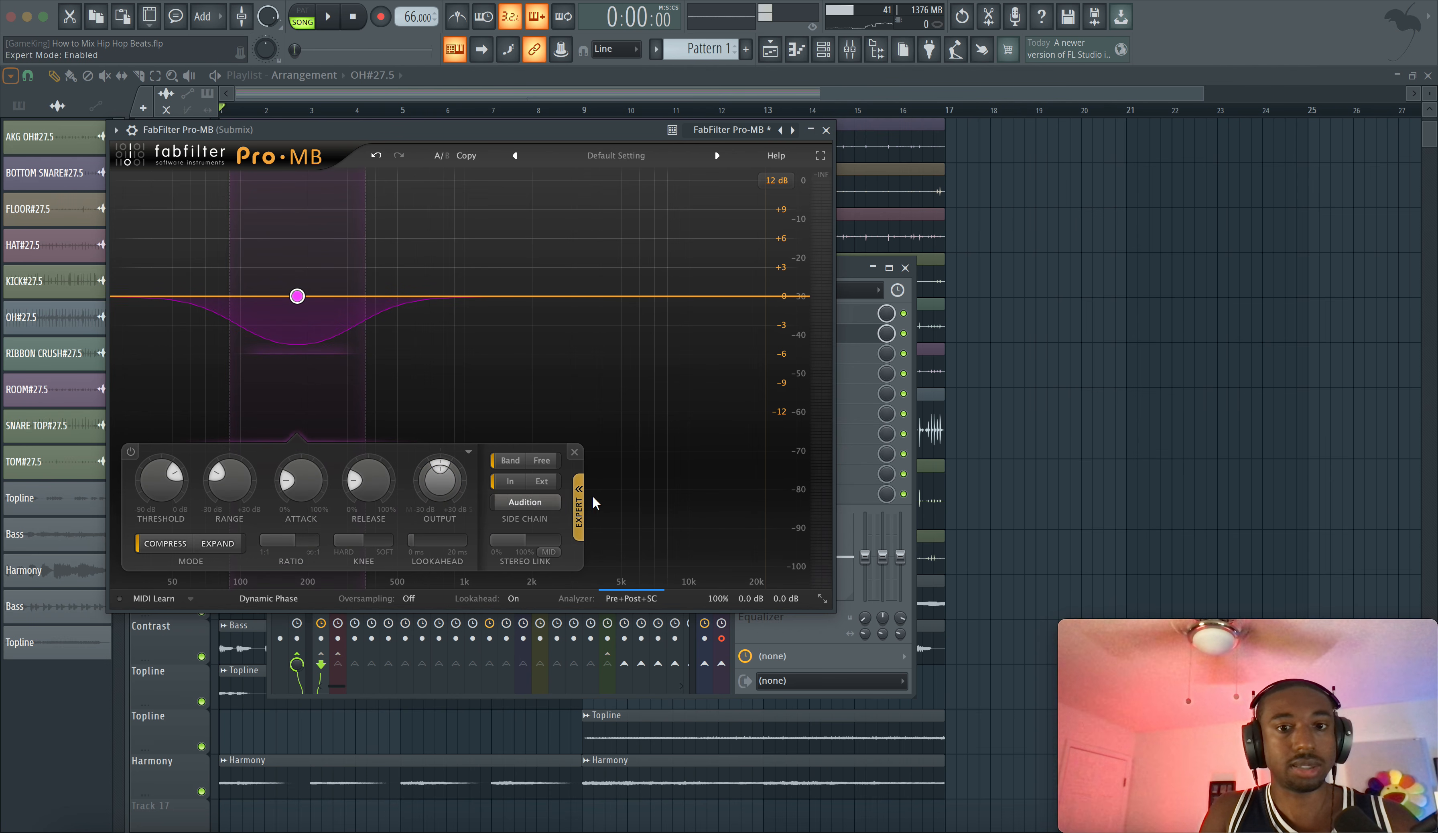
left_click(549, 552)
left_click(561, 588)
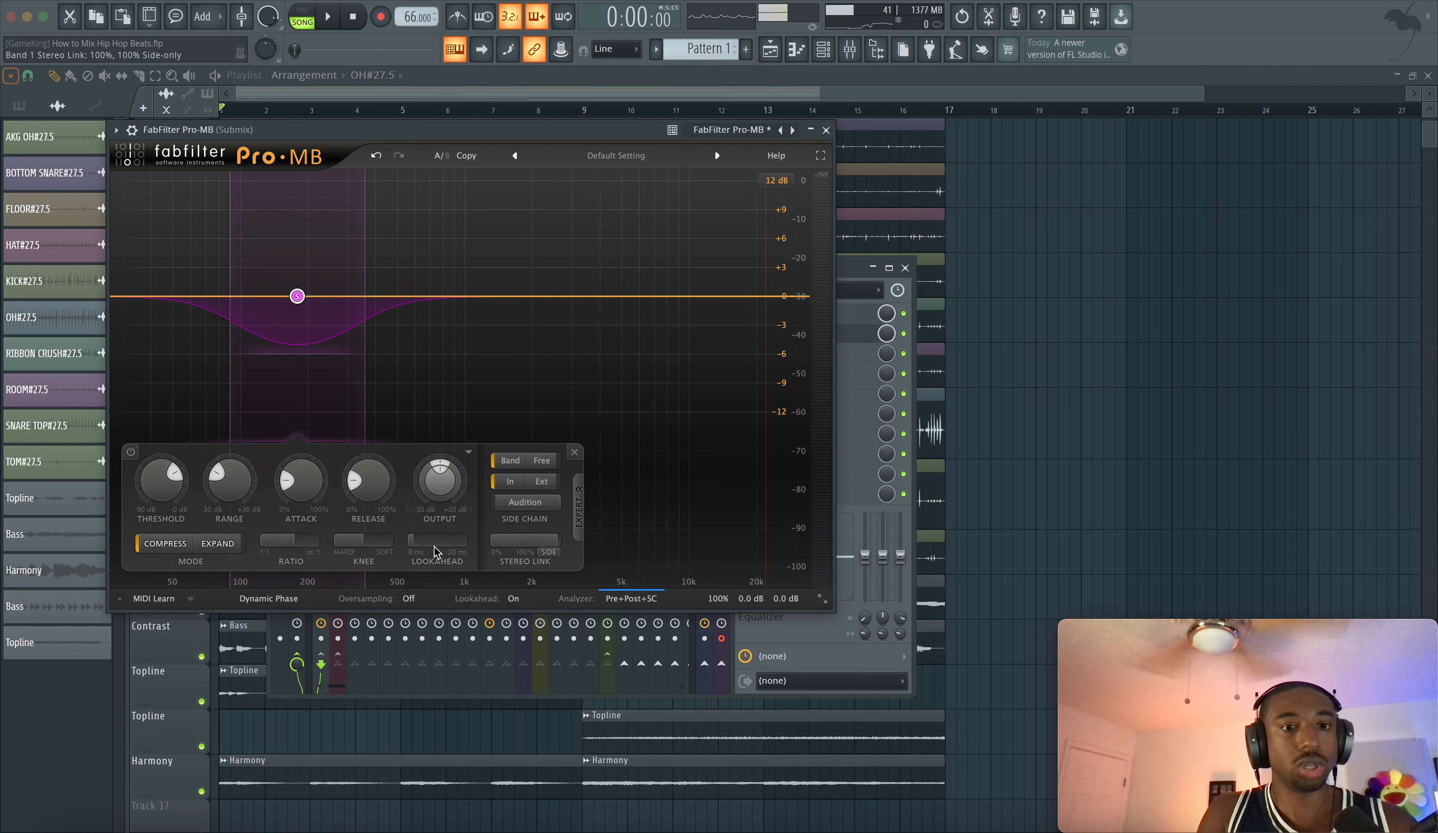
left_click_drag(433, 542, 578, 545)
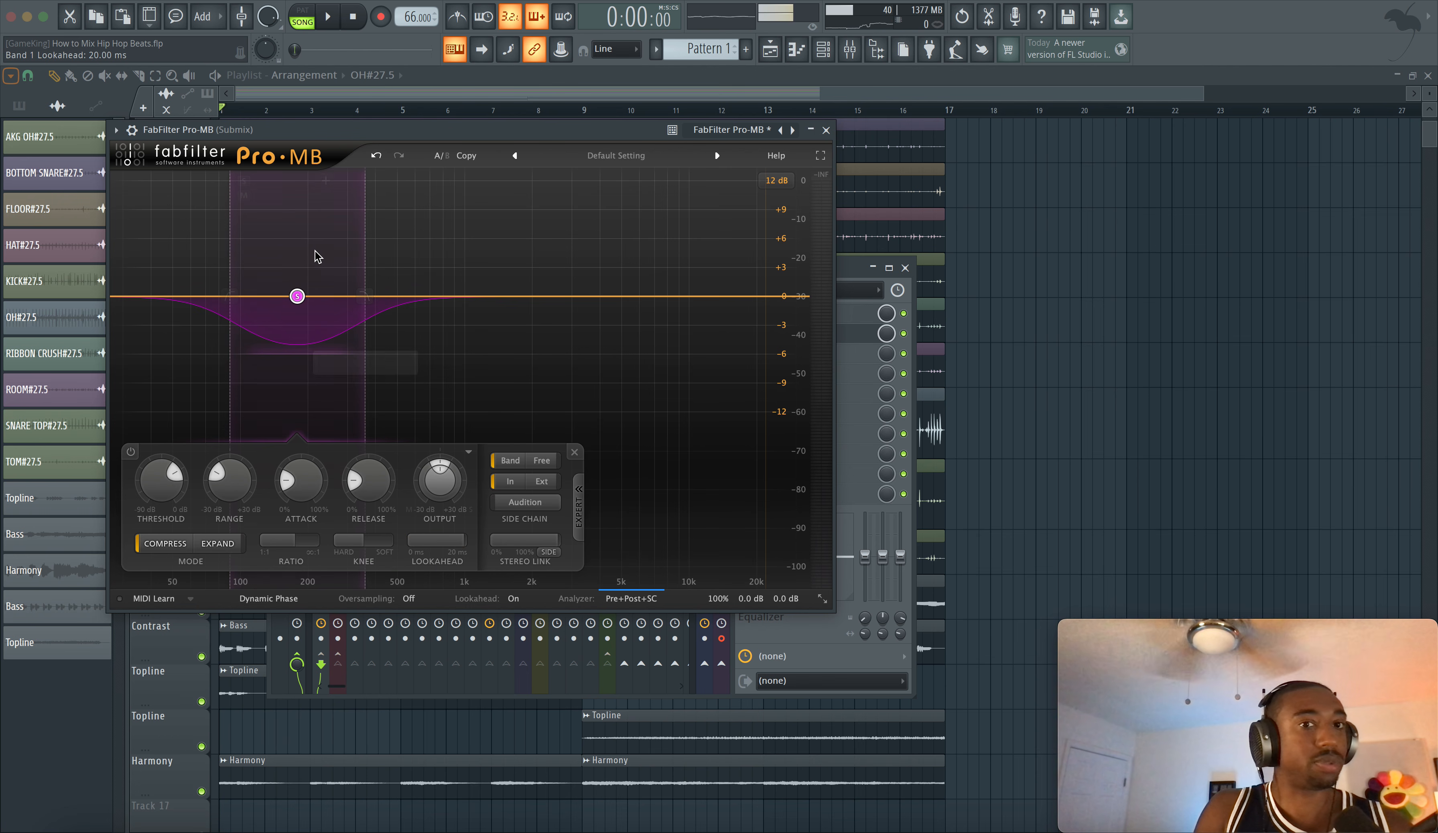
Shift the band to span about 260 to 1041 Hz while soloing it and auditioning its side chain, and end the solo.
left_click_drag(297, 296, 319, 298)
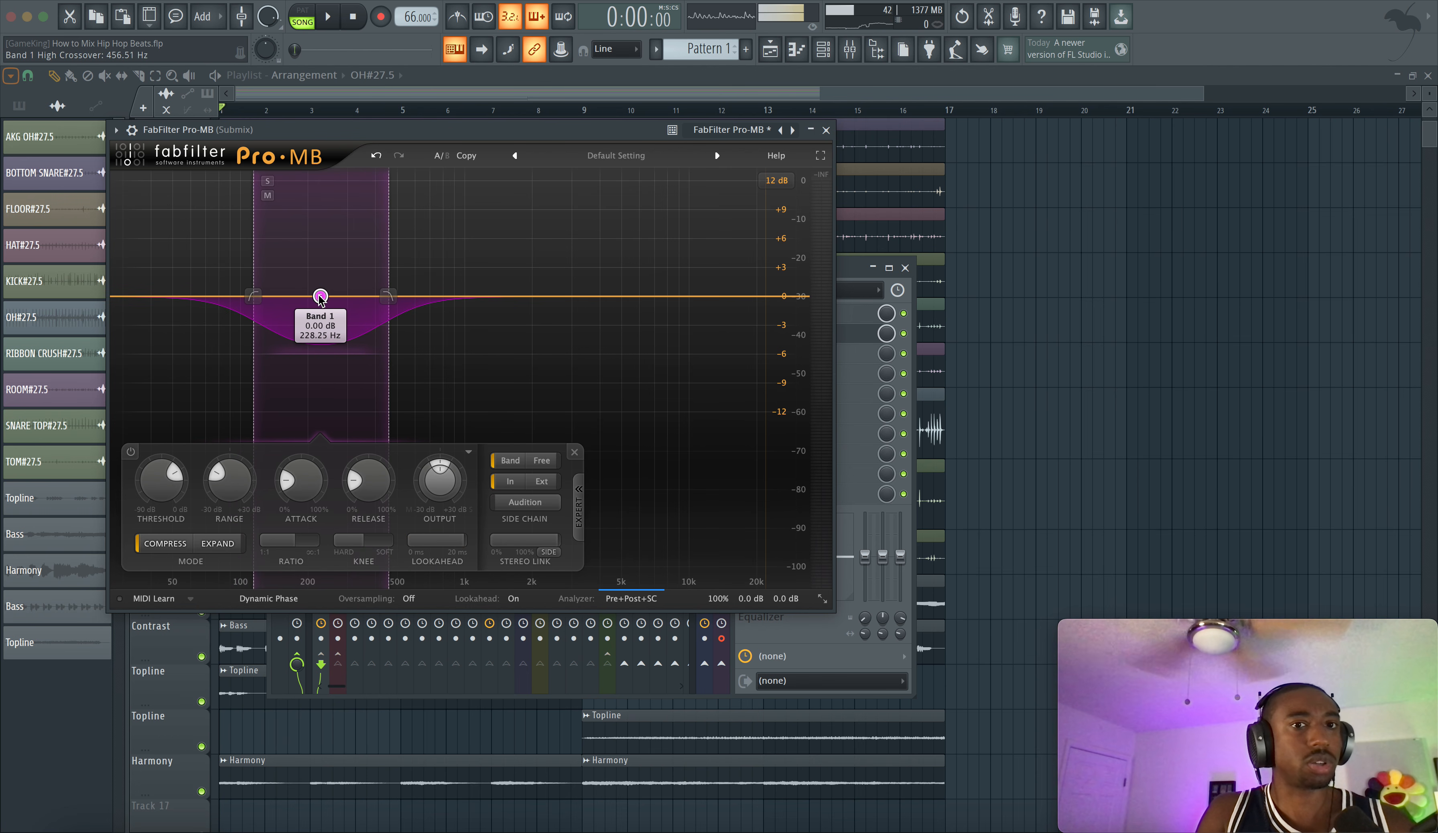
key("space")
left_click(267, 181)
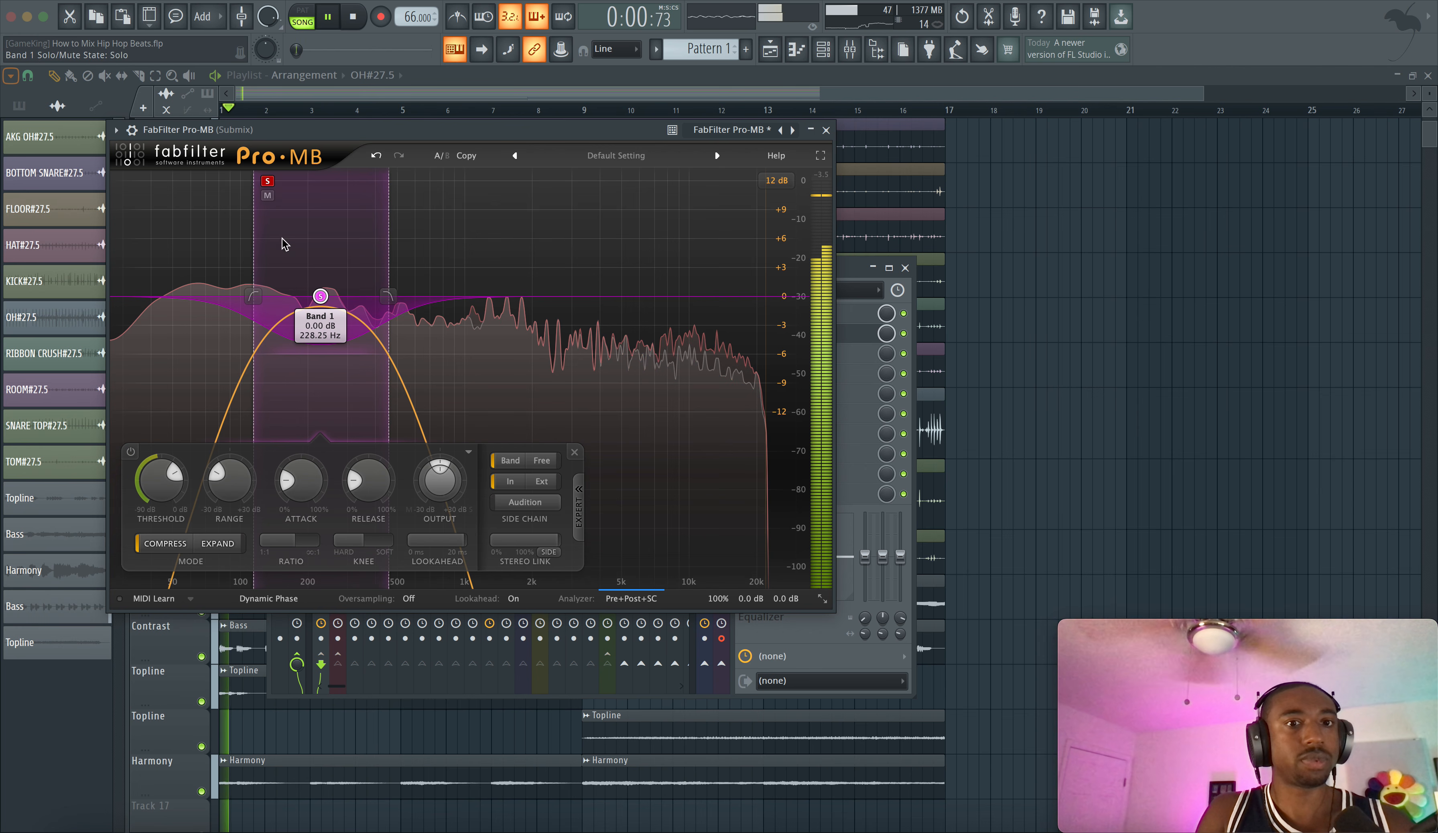
left_click(525, 502)
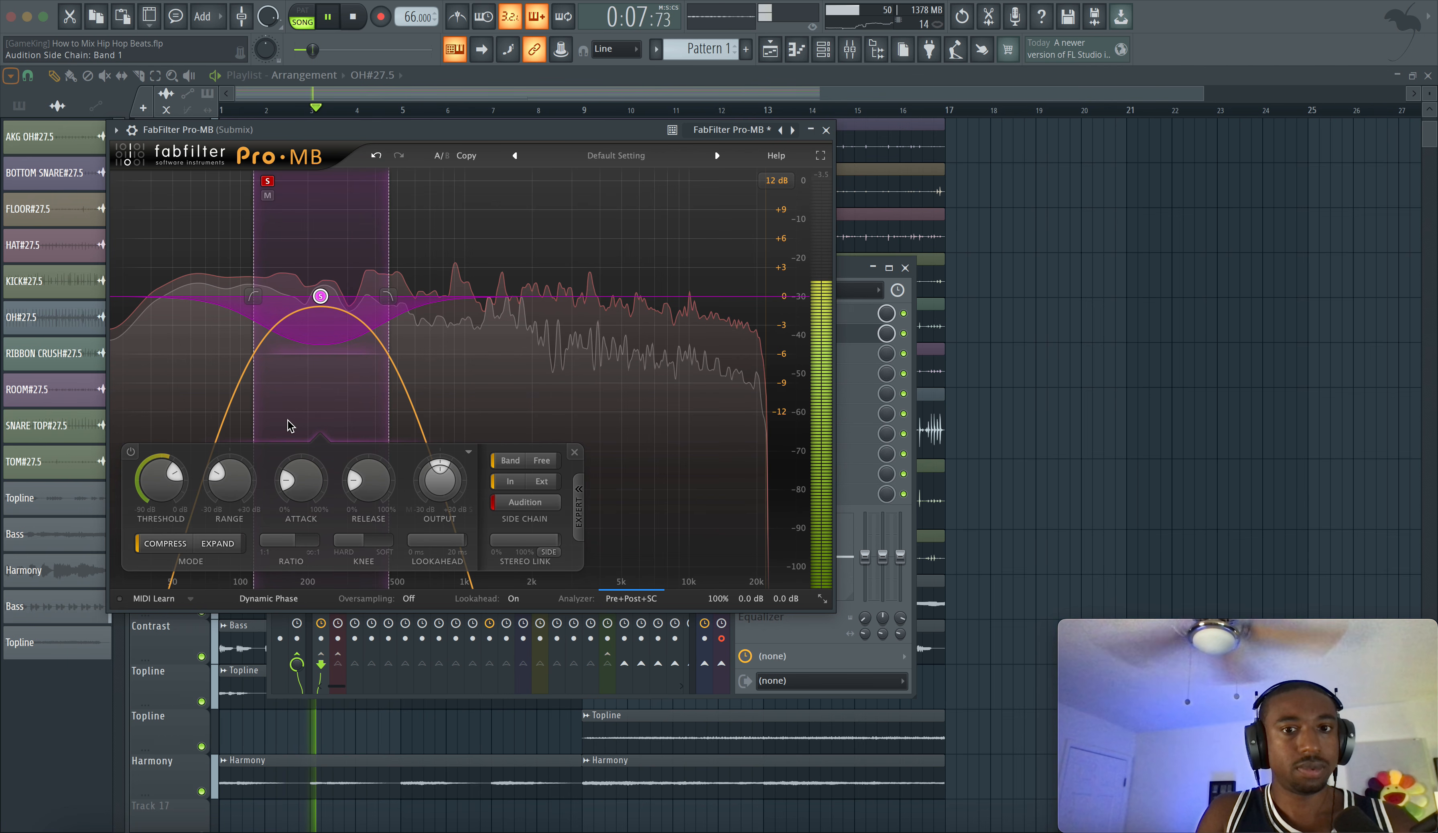
mouse_move(323, 290)
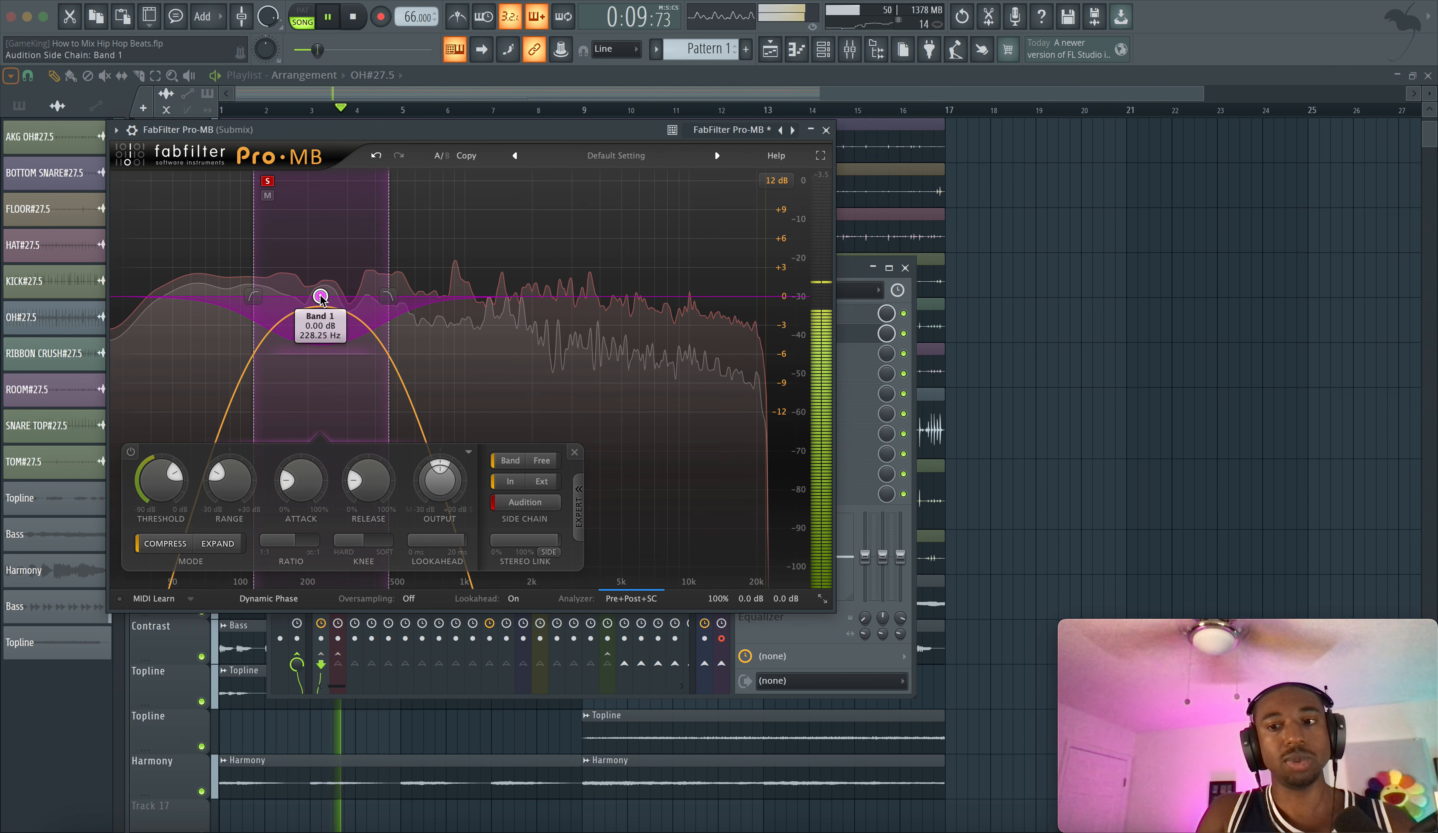
left_click_drag(322, 300, 399, 297)
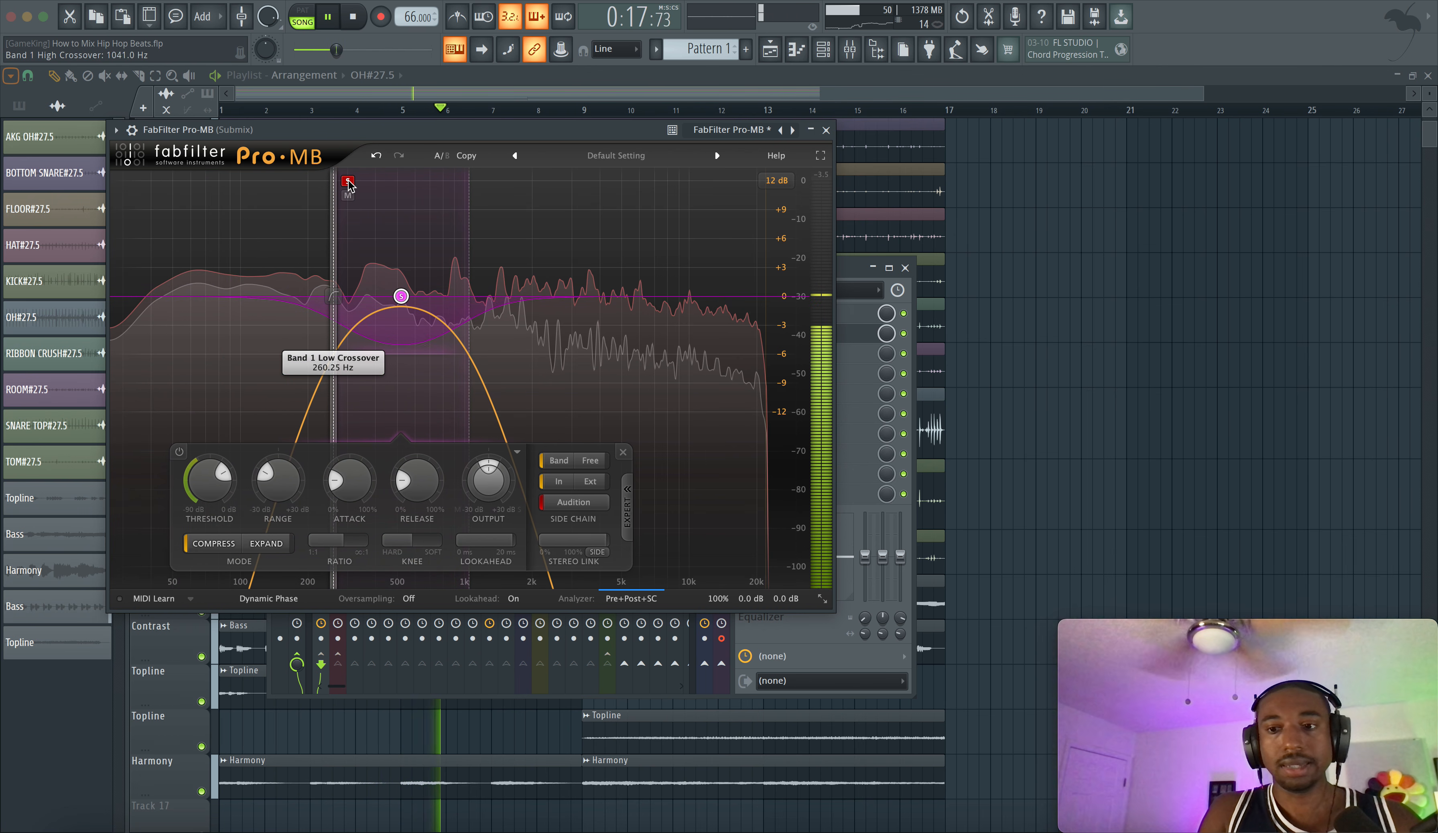
mouse_move(348, 184)
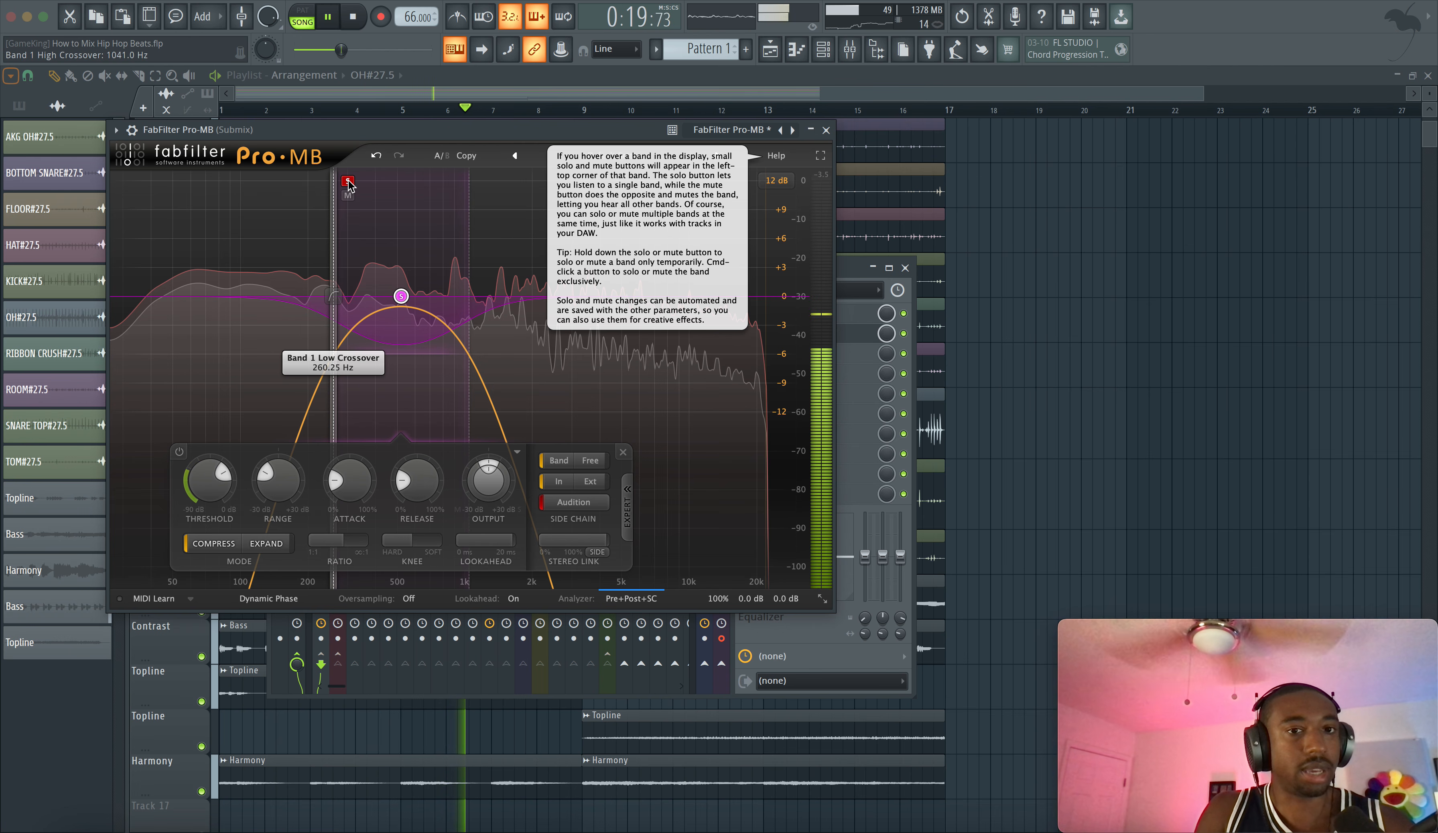
left_click(348, 183)
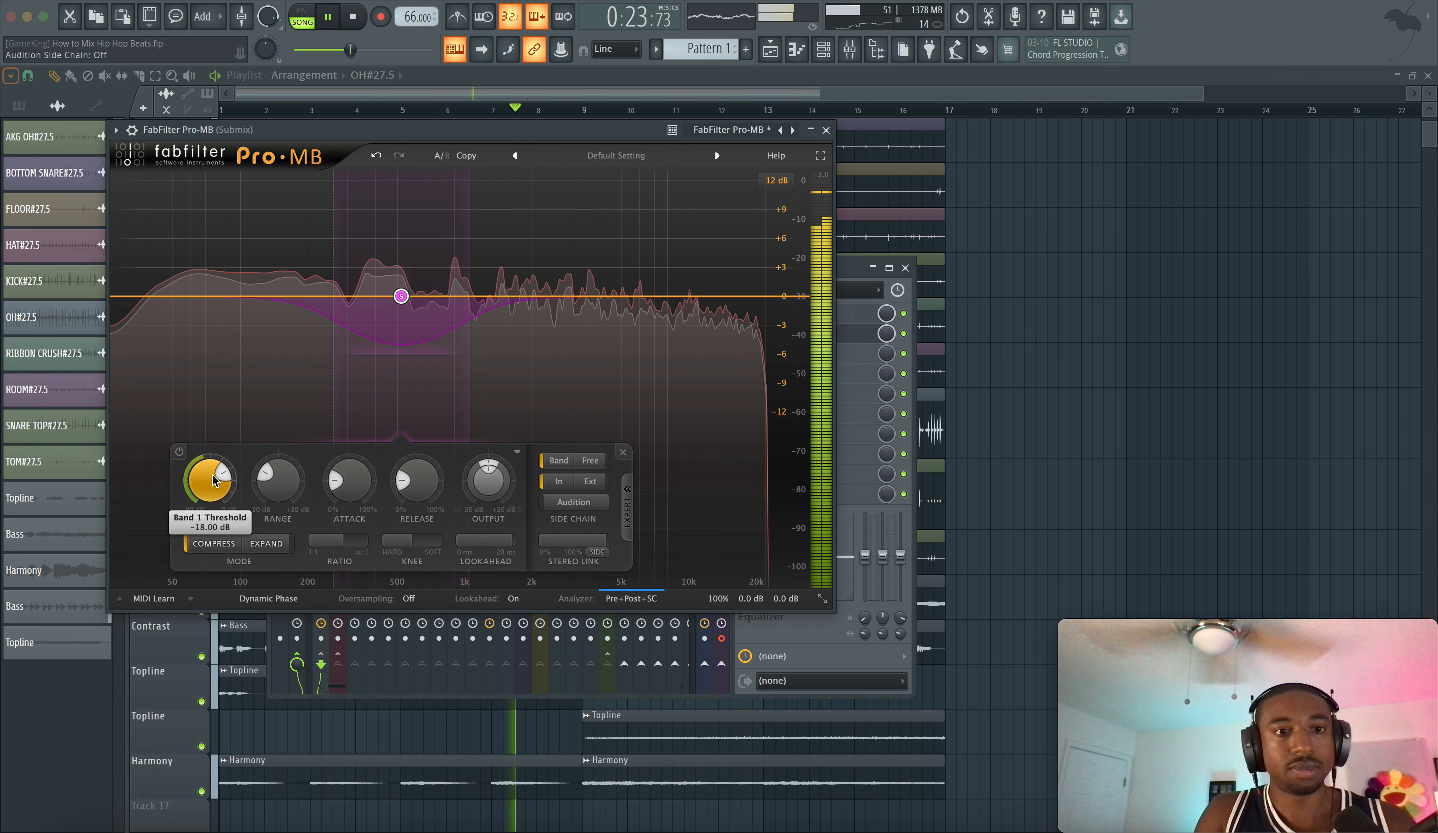
Lower the Pro-MB band's threshold to about -36 dB.
left_click_drag(212, 496, 212, 537)
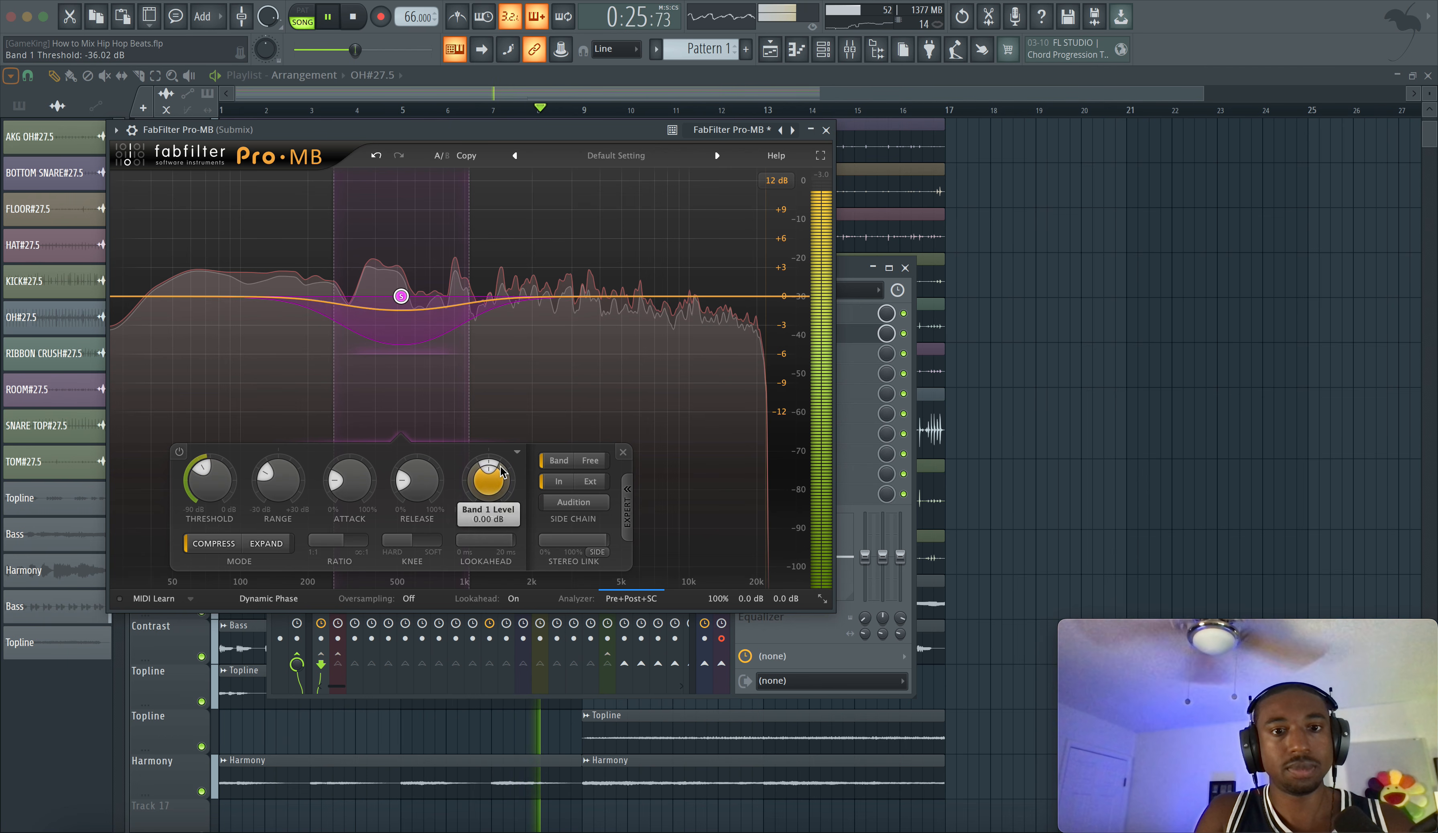
left_click(516, 451)
left_click(518, 456)
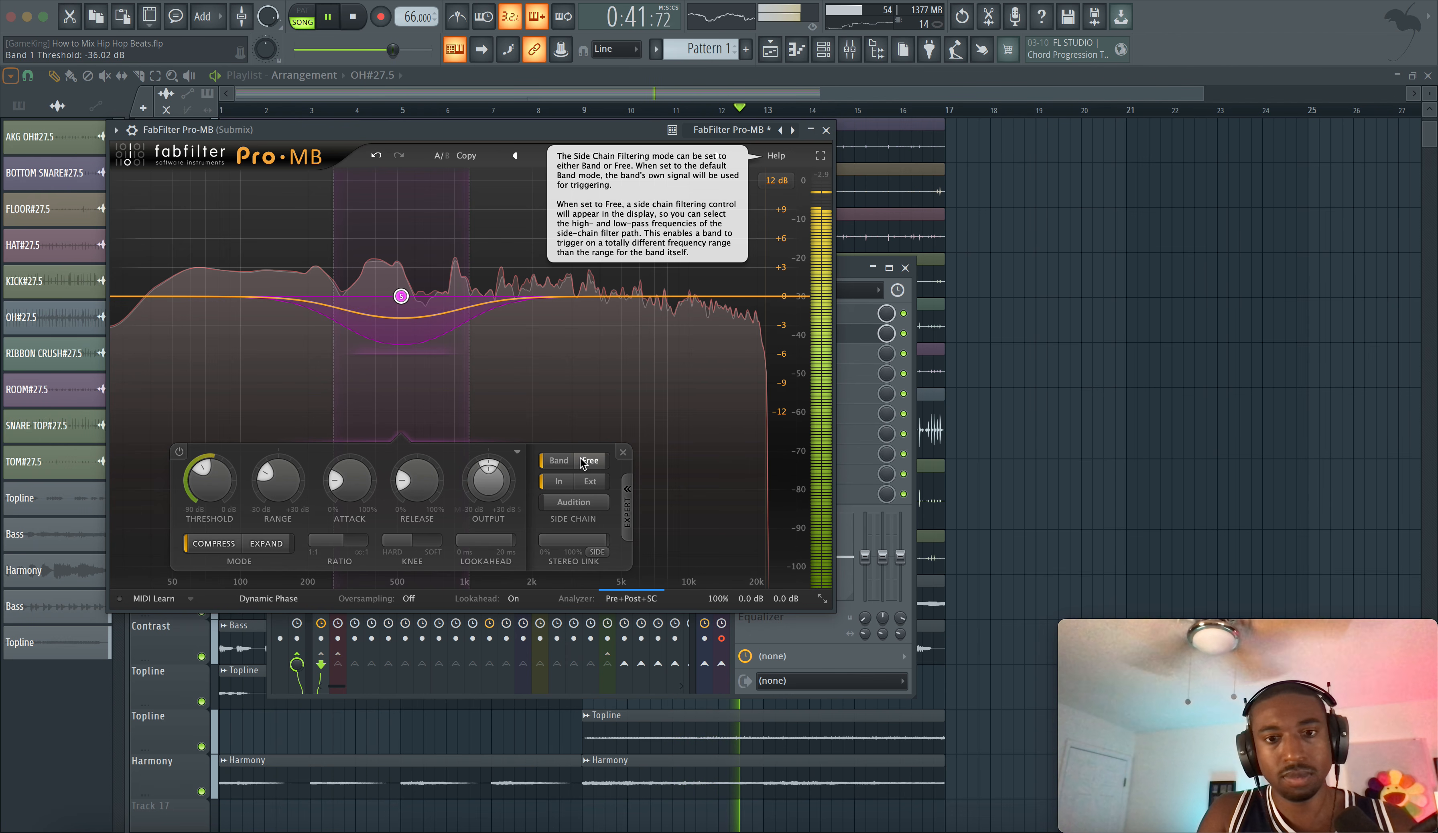
Compare the Pro-MB band's stereo link in Mid and Side modes during playback, auditioning the side chain, and finish on Side.
left_click(826, 130)
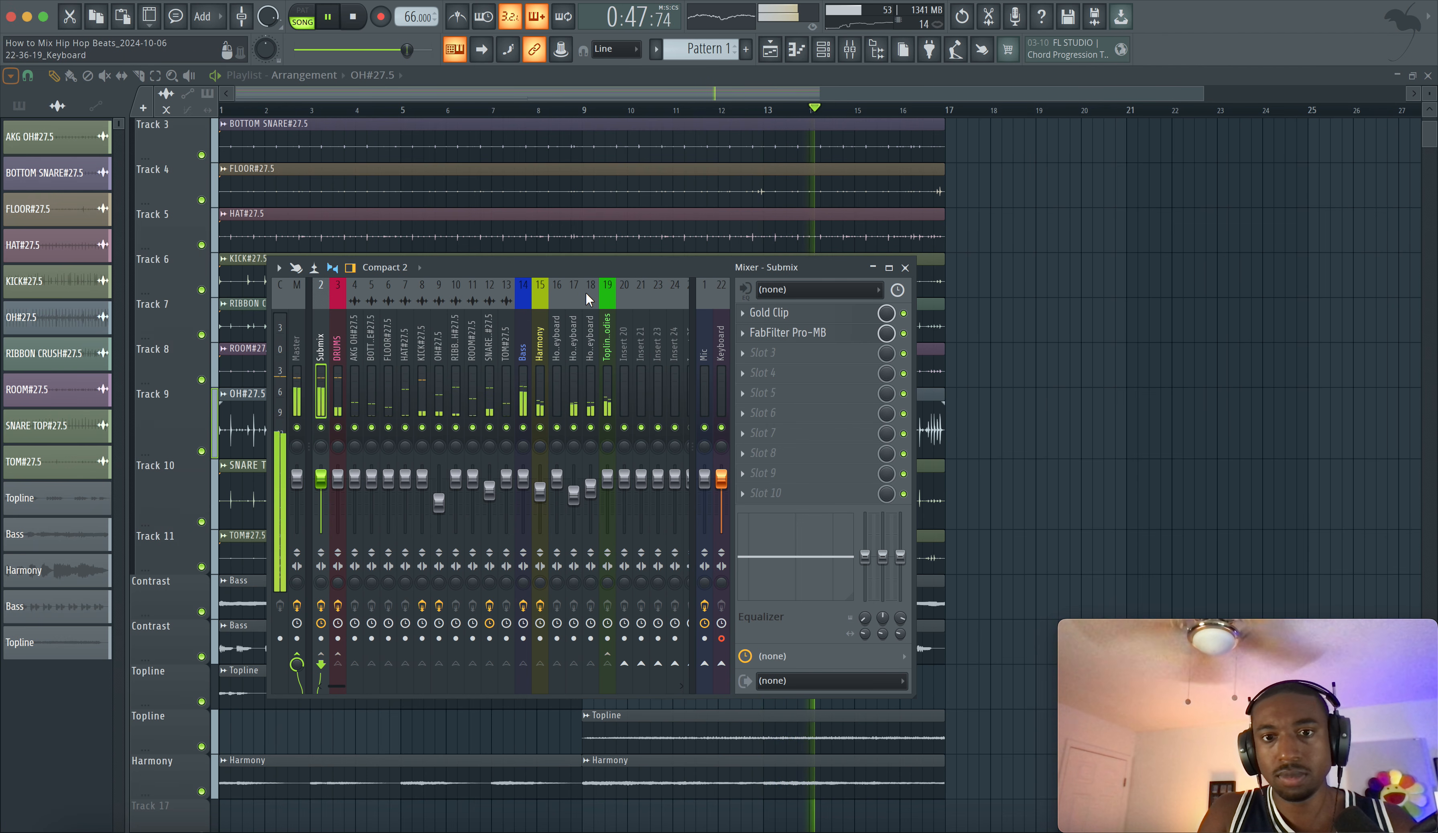
key("space")
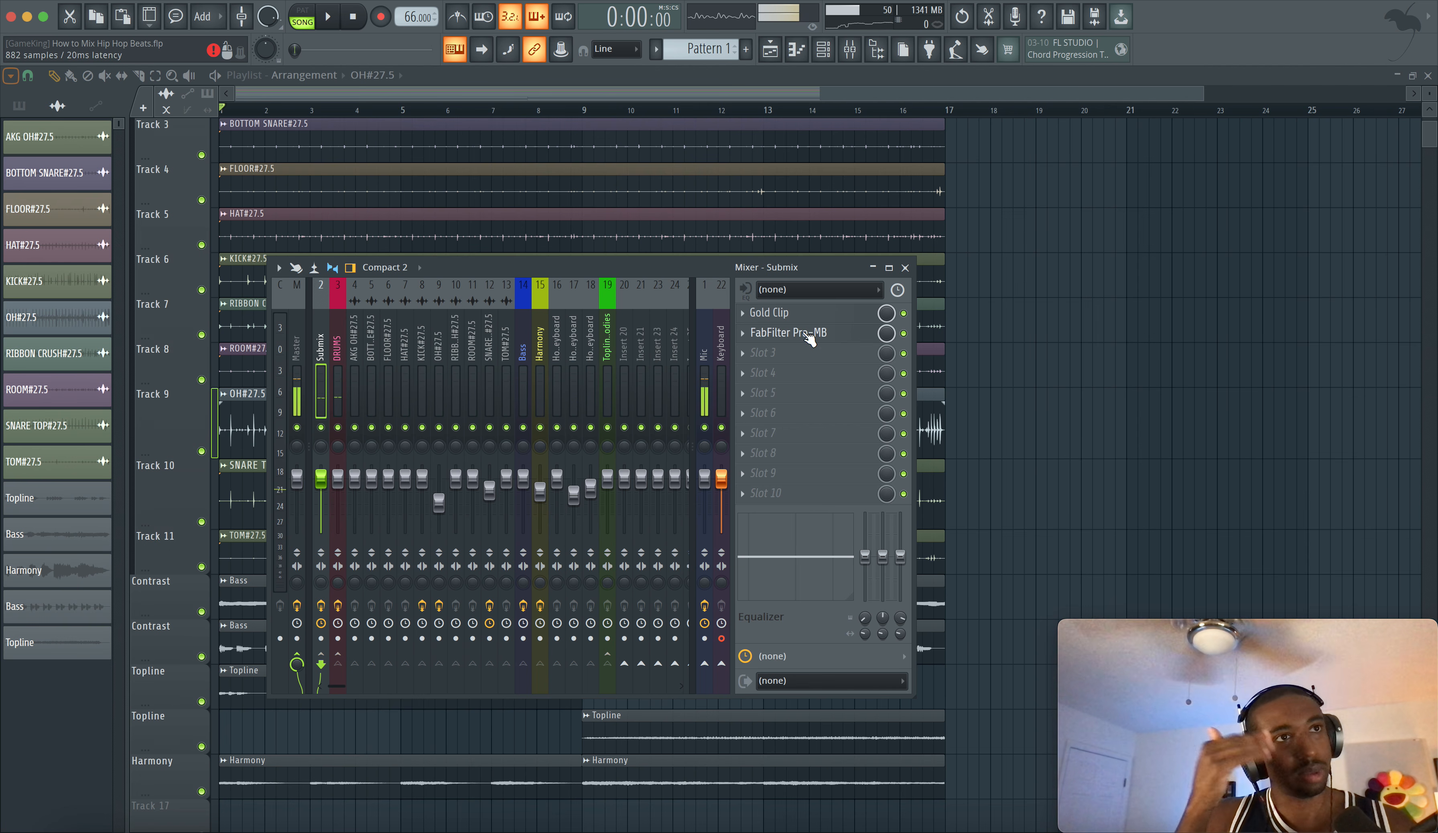
key("space")
left_click(809, 334)
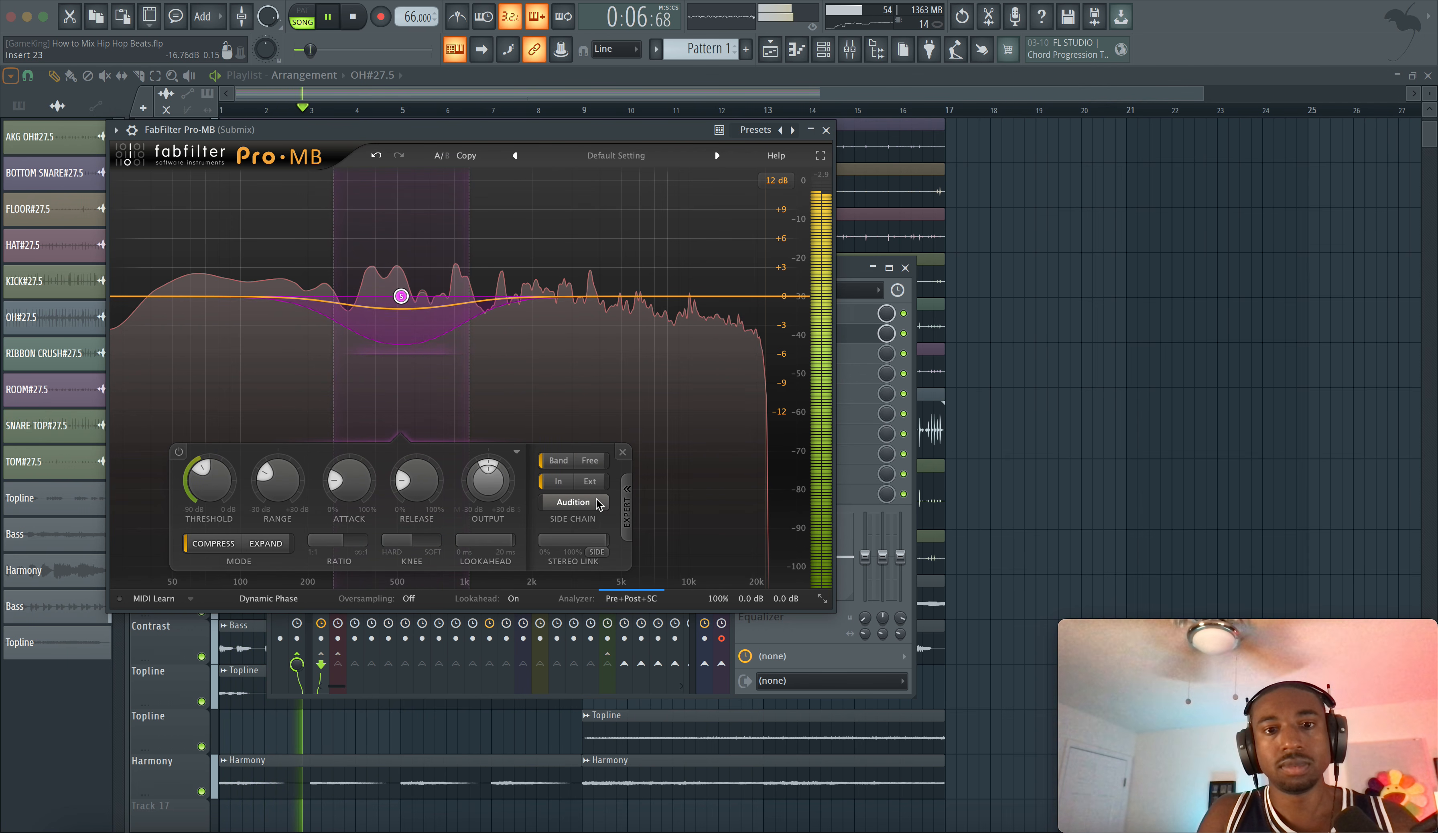
left_click(597, 554)
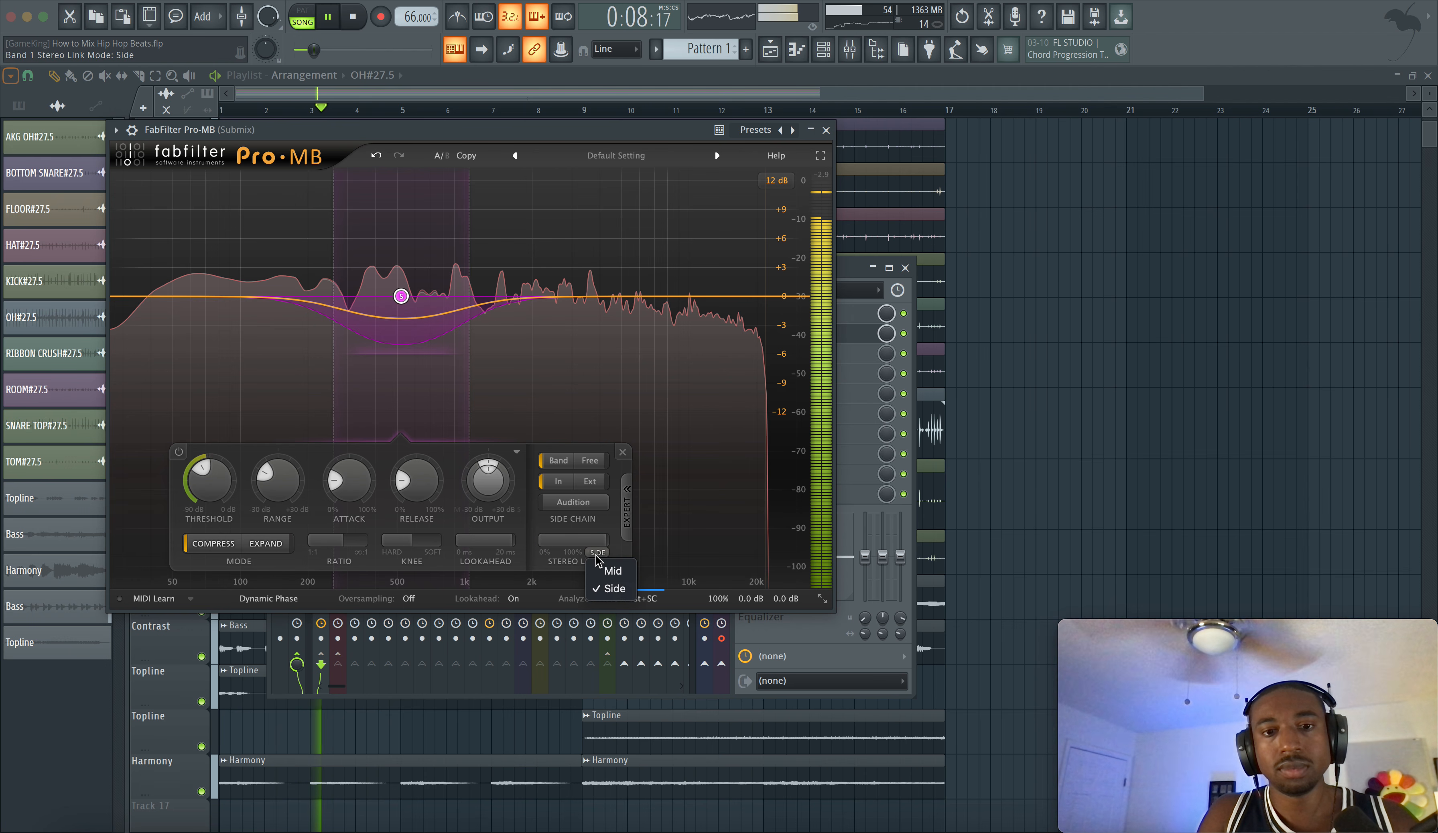
left_click(611, 571)
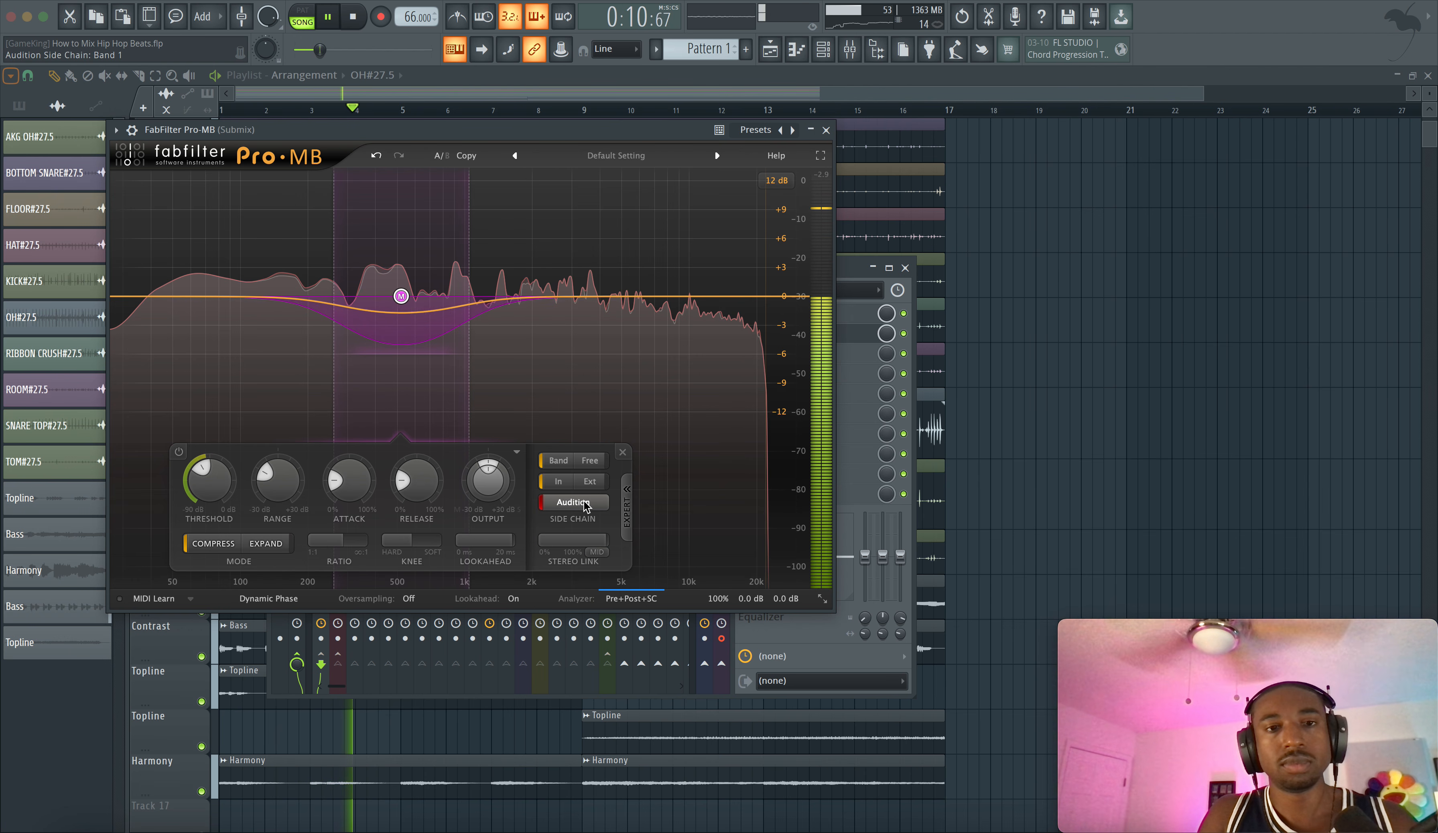
left_click(597, 552)
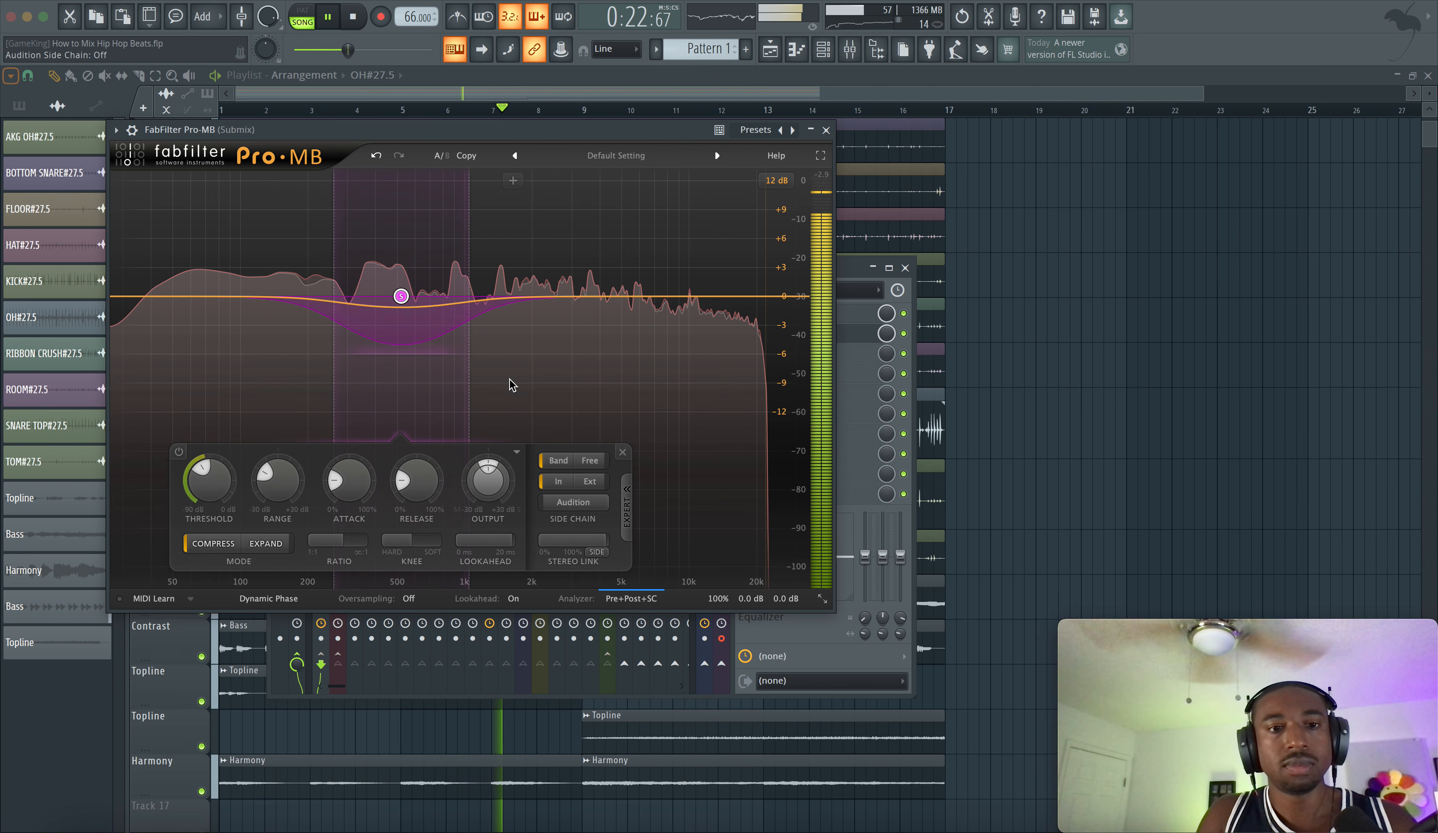
left_click(826, 130)
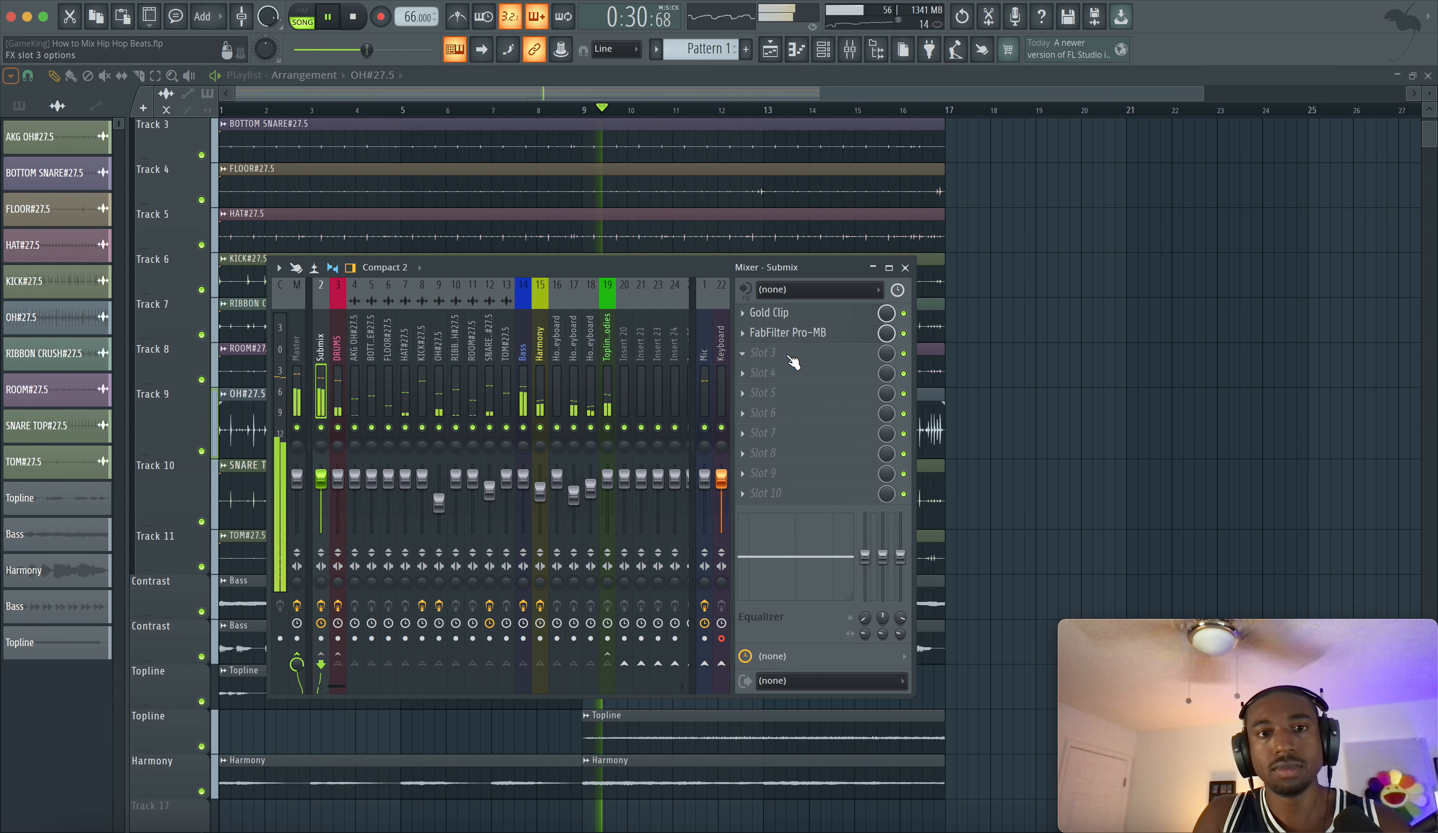
Play the beat from the start with the Submix track's effects bypassed and the Mic track muted.
key("space")
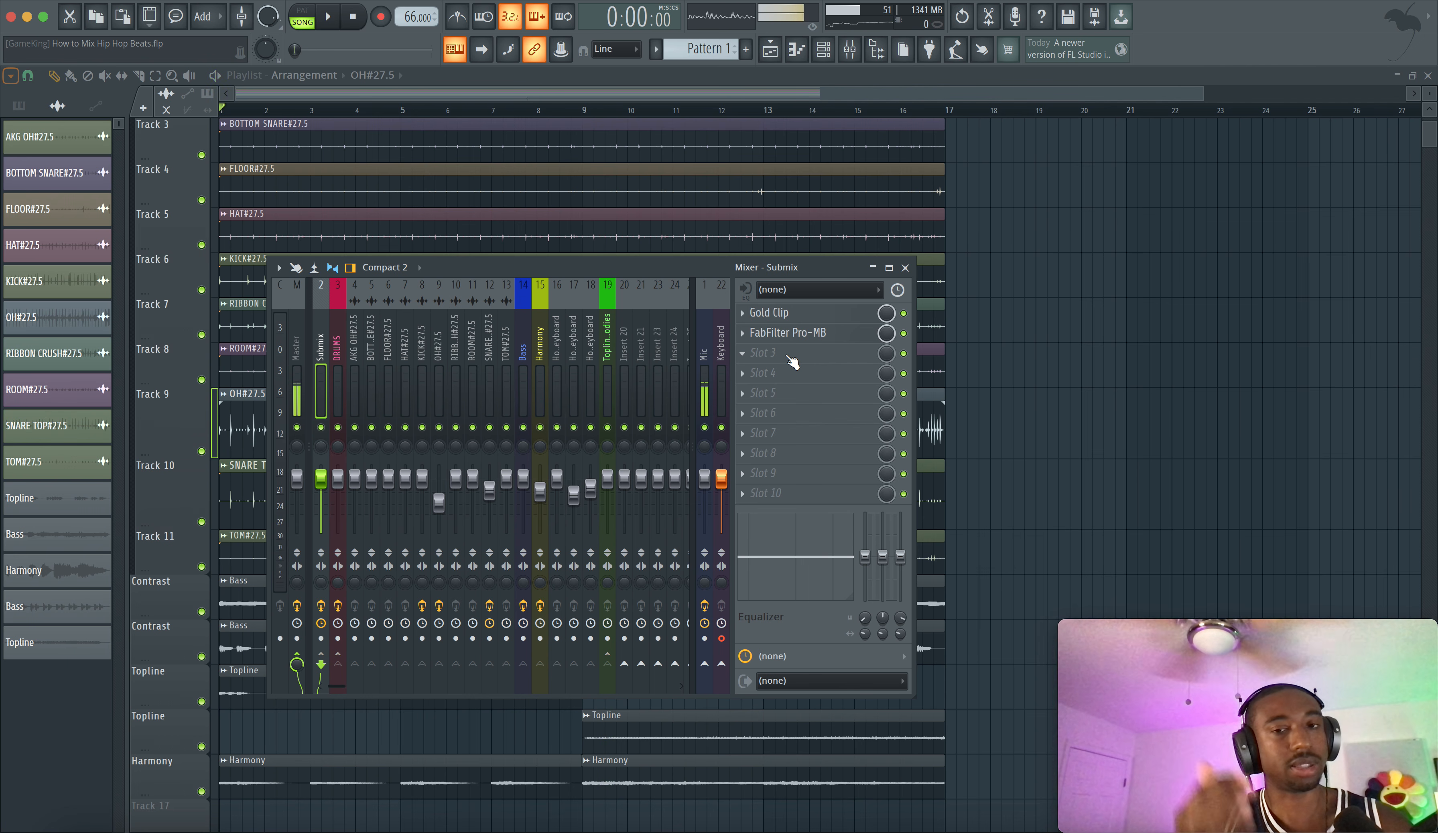
key("space")
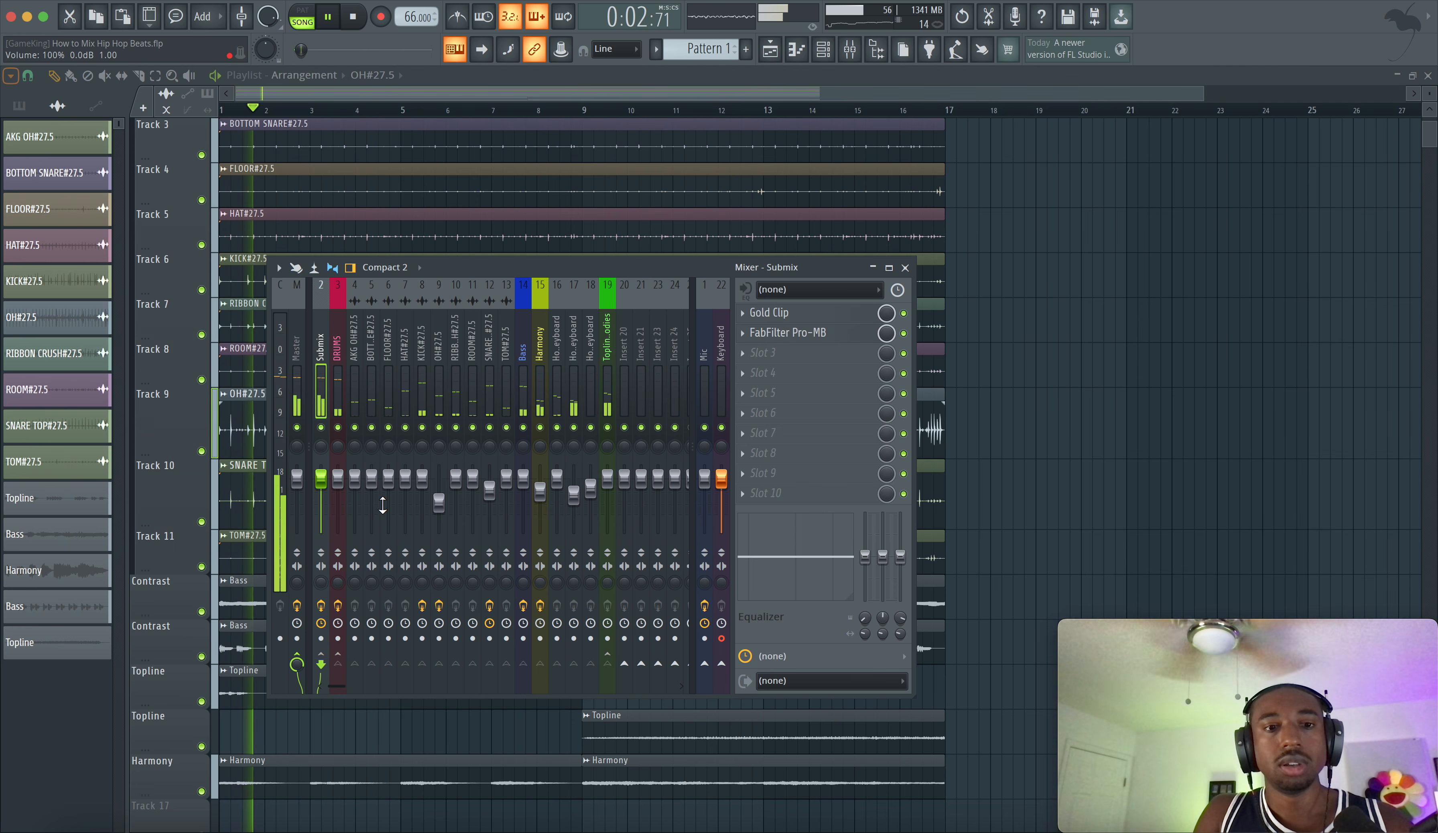
left_click(321, 606)
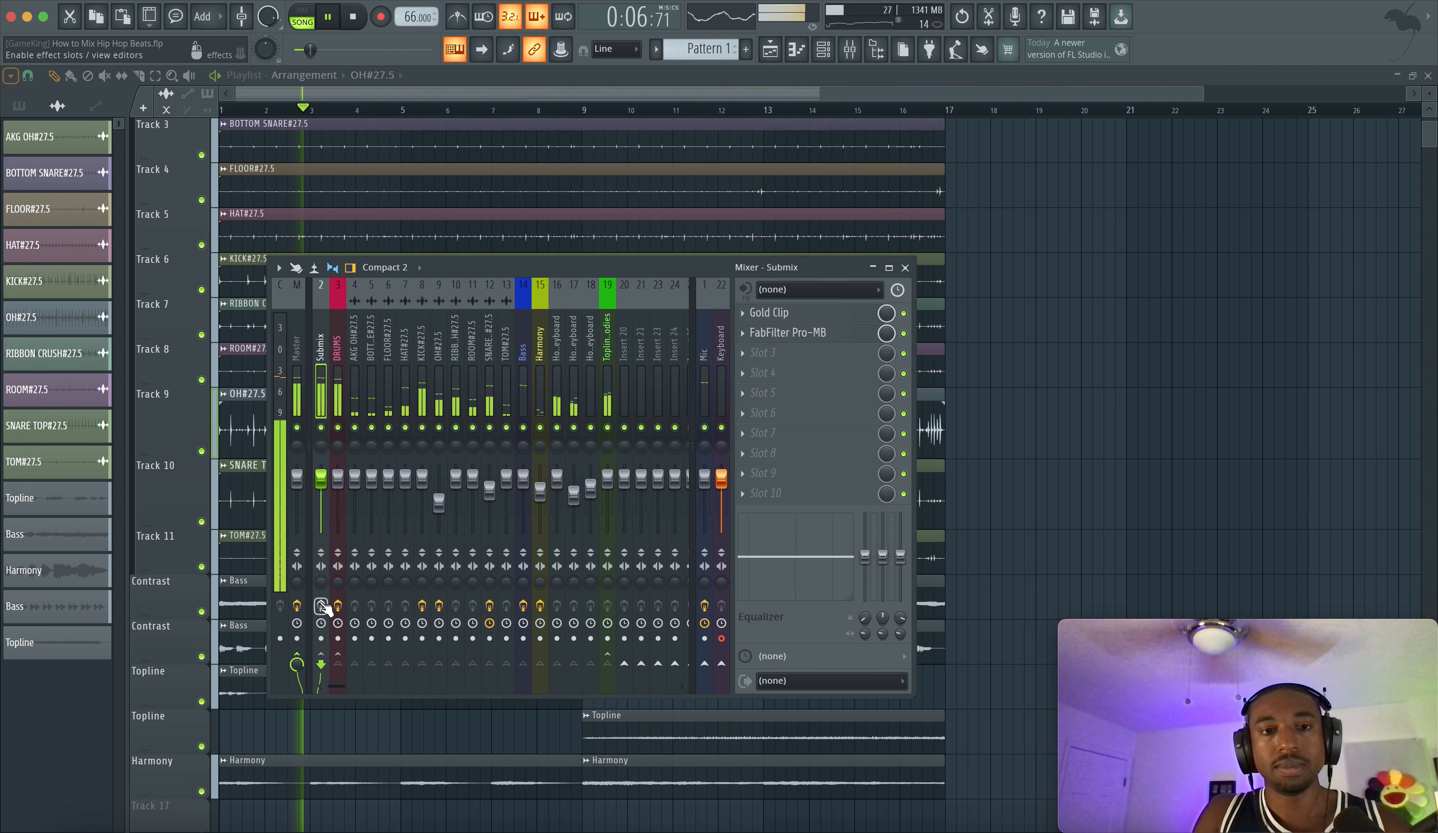
key("space")
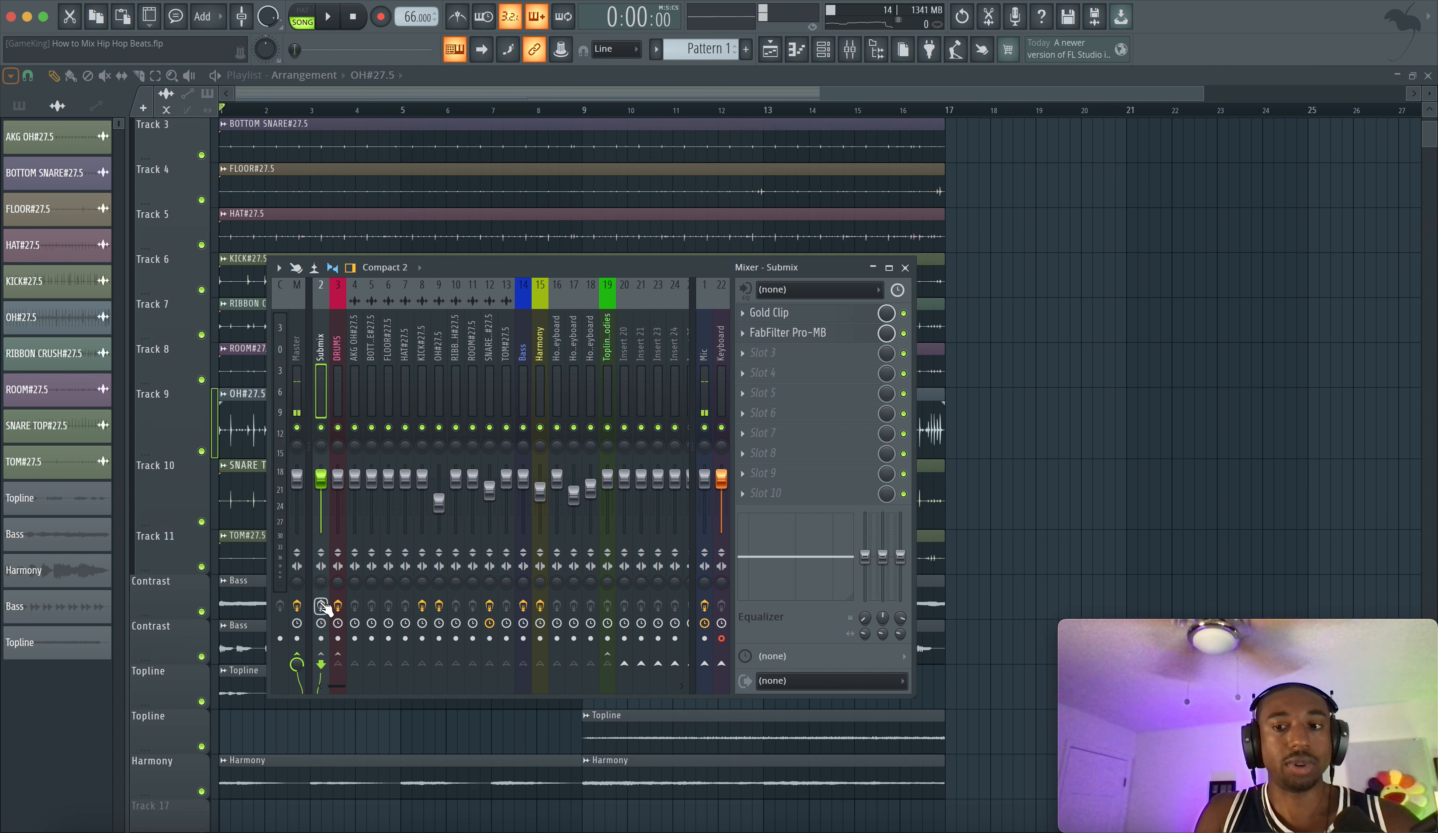
key("space")
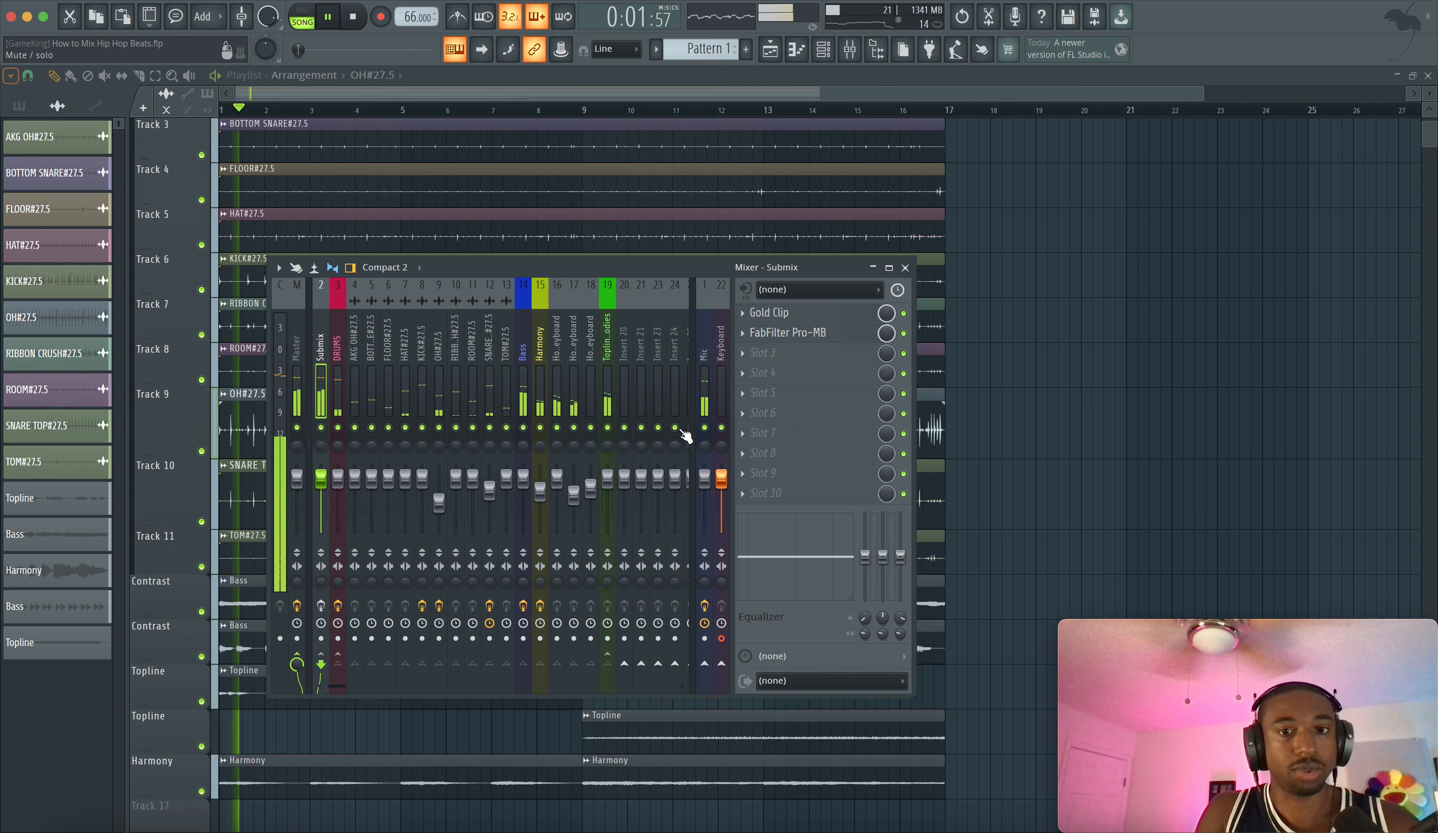
left_click(705, 428)
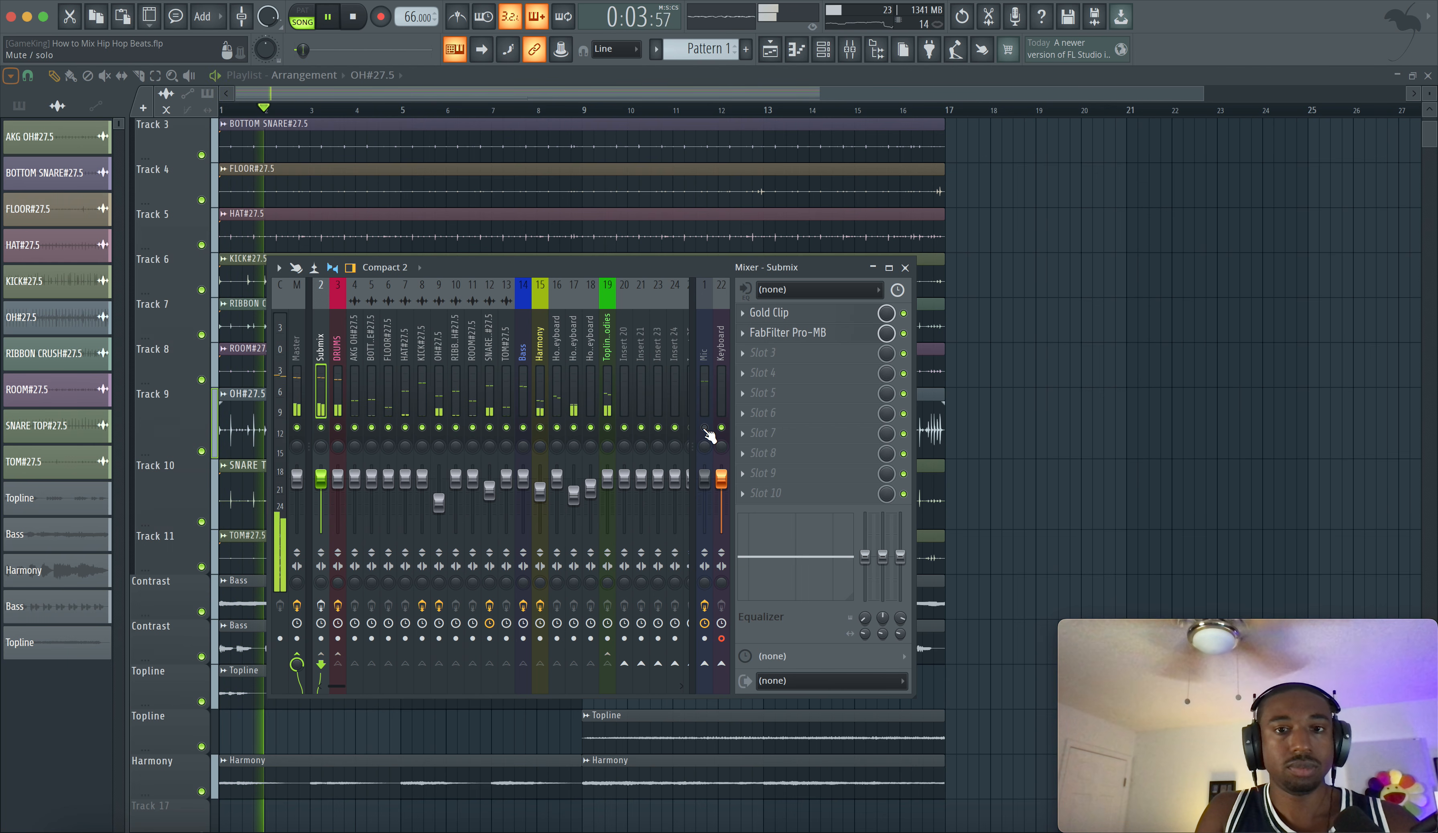
left_click(704, 428)
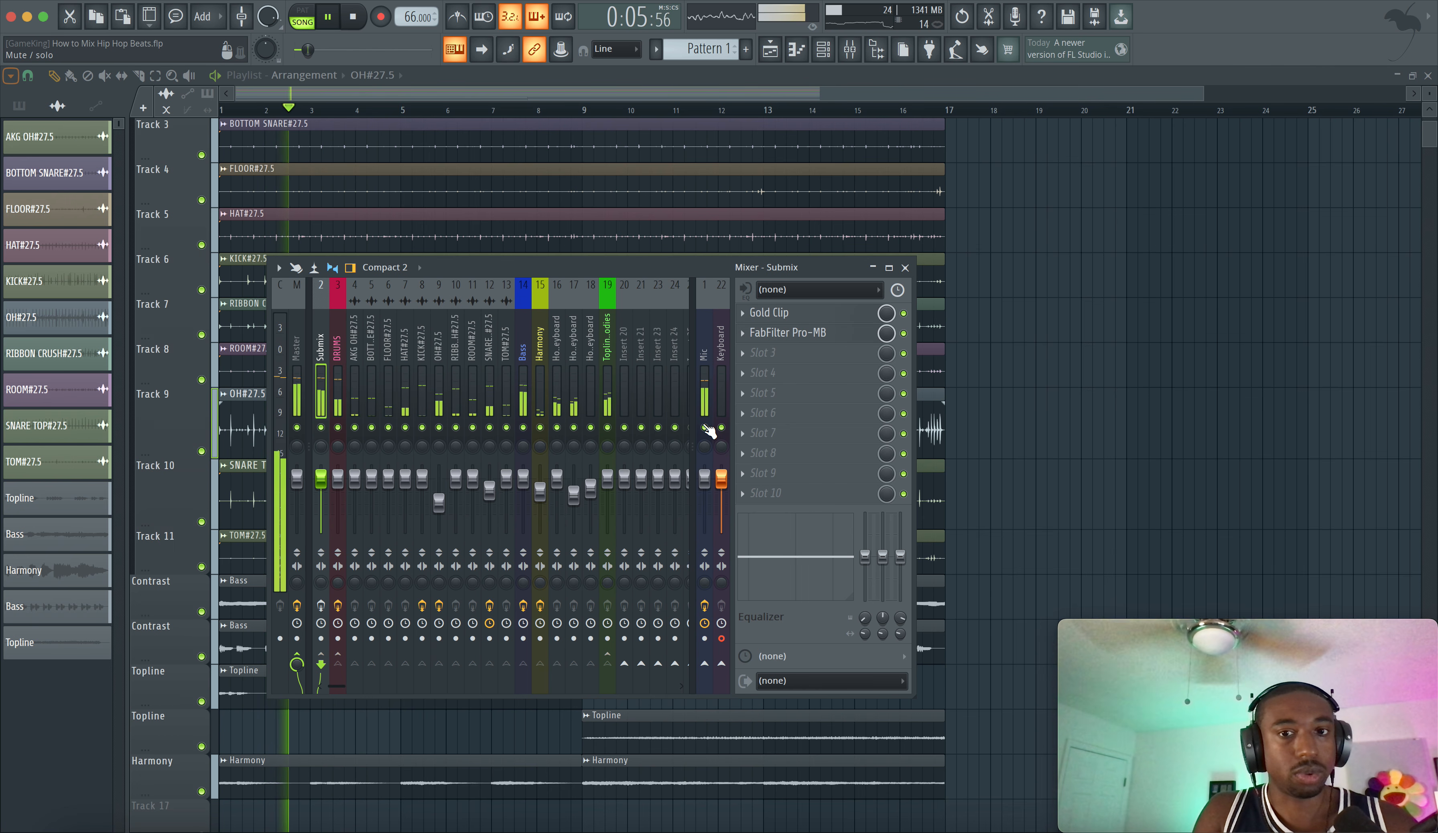
left_click(704, 428)
Narrow the mixer window and move it clear of the playlist clips.
left_click_drag(665, 258, 1146, 145)
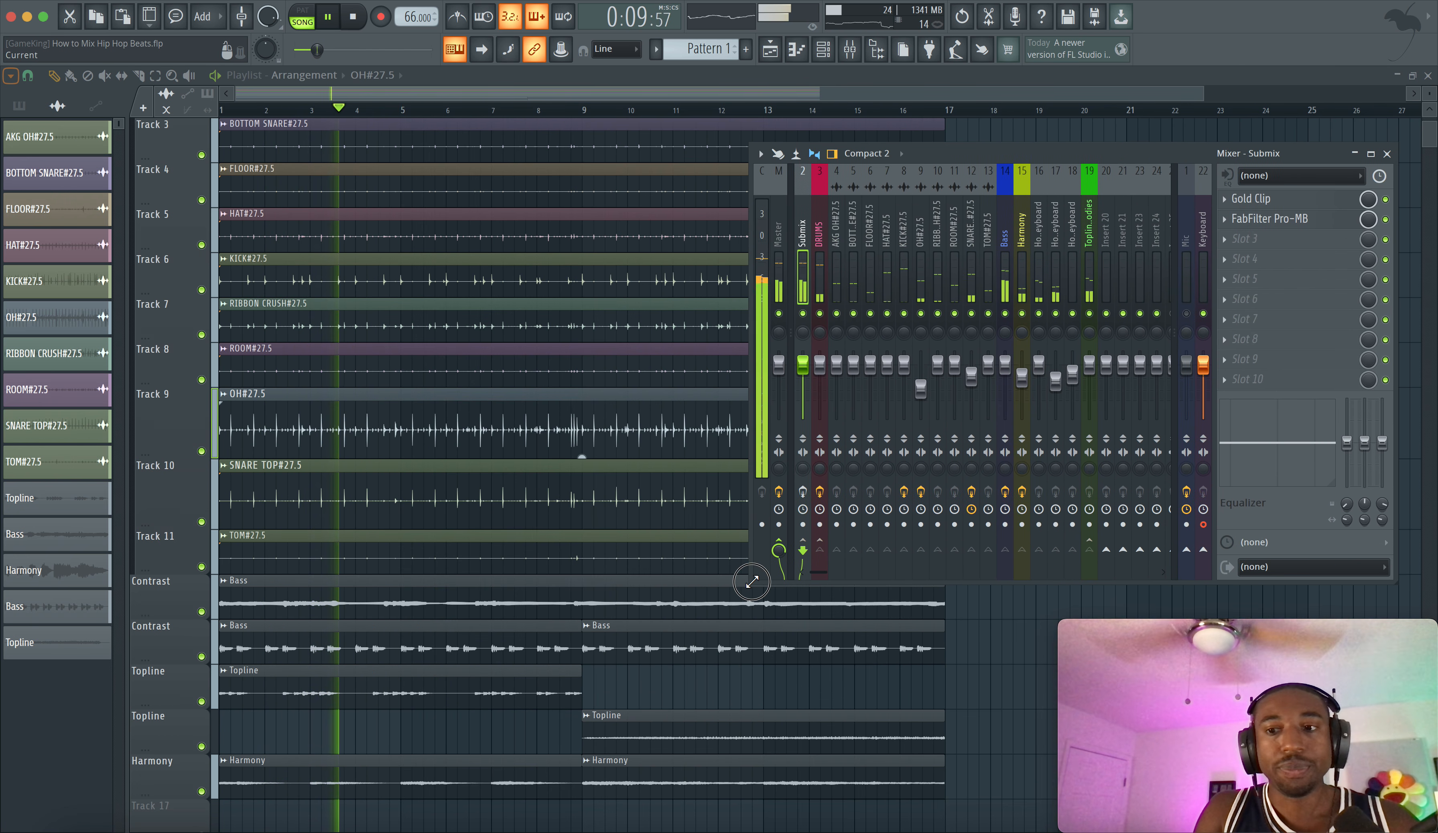
left_click_drag(750, 574, 904, 561)
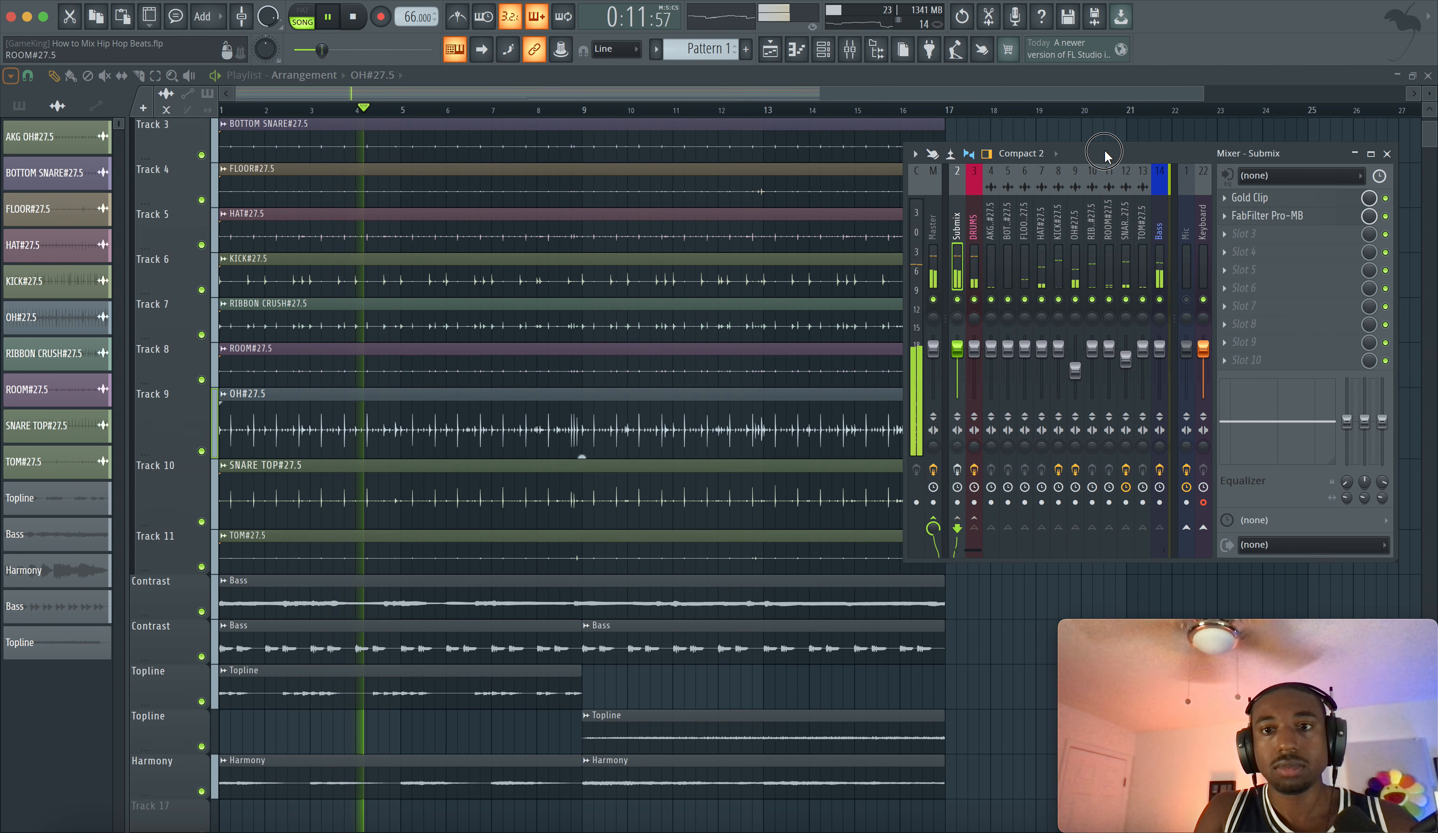
mouse_move(1095, 154)
left_mouse_down()
mouse_move(1153, 148)
mouse_move(1119, 142)
left_mouse_up()
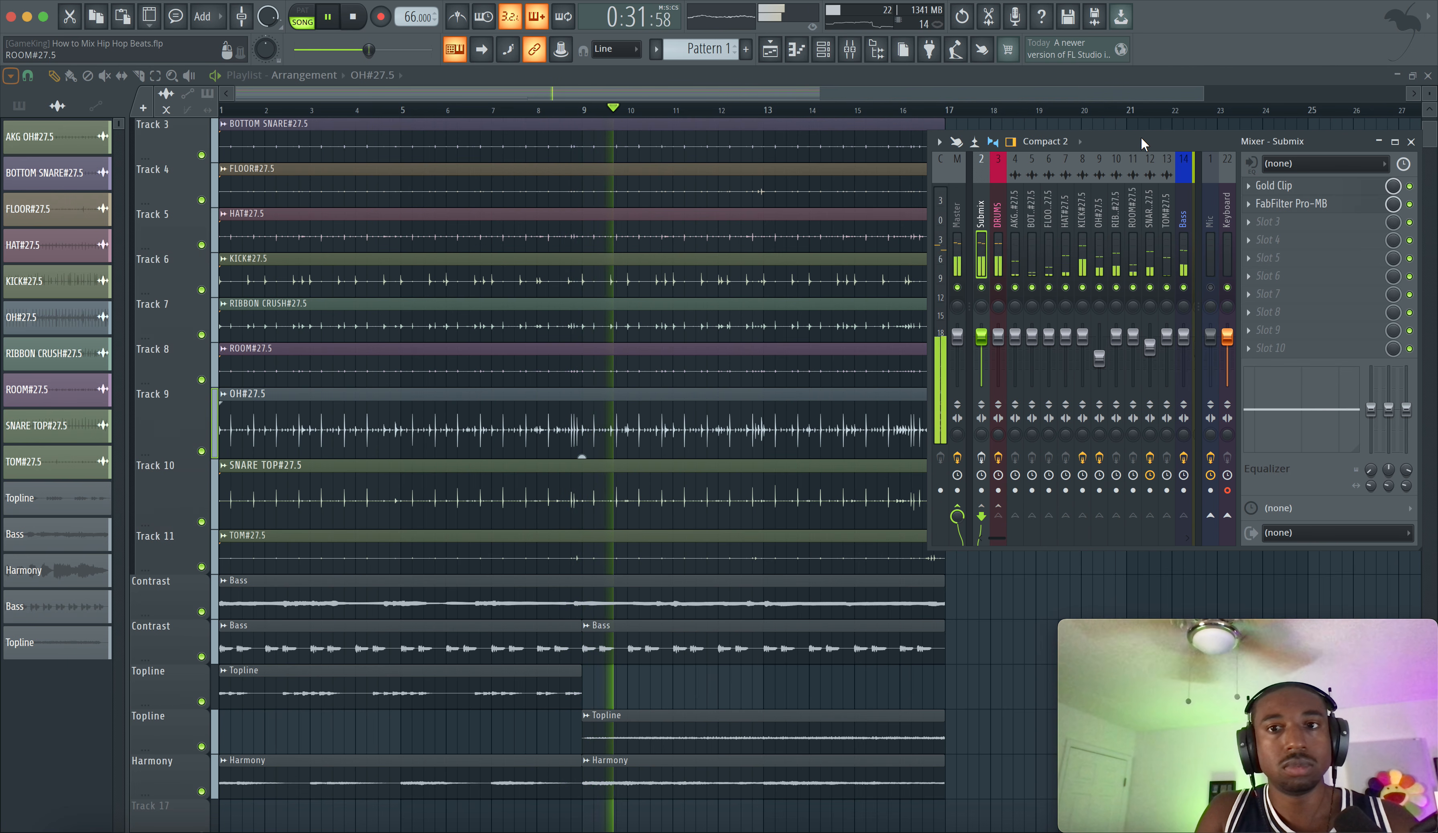
left_click(1142, 139)
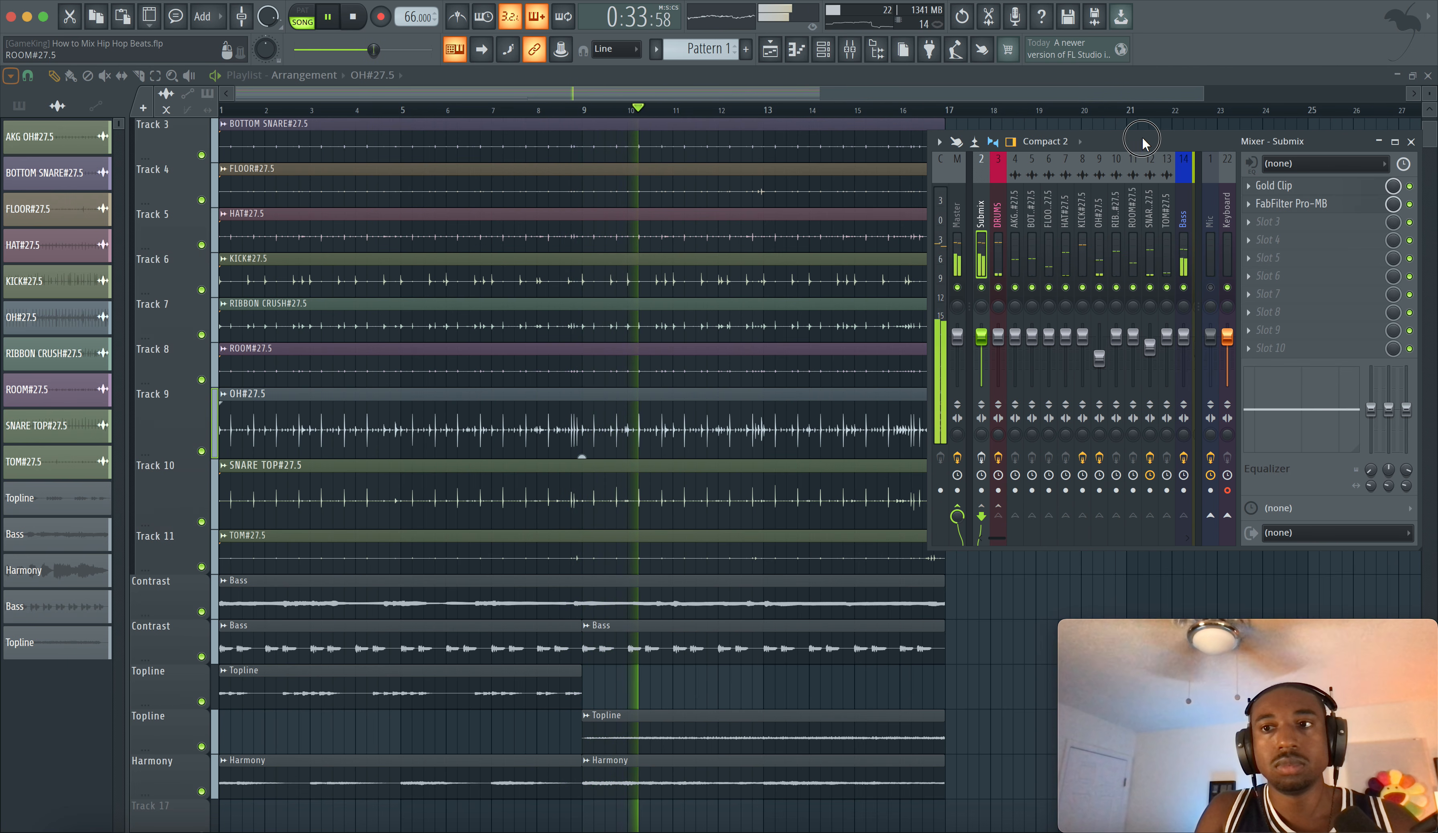
left_click_drag(1142, 142, 1158, 133)
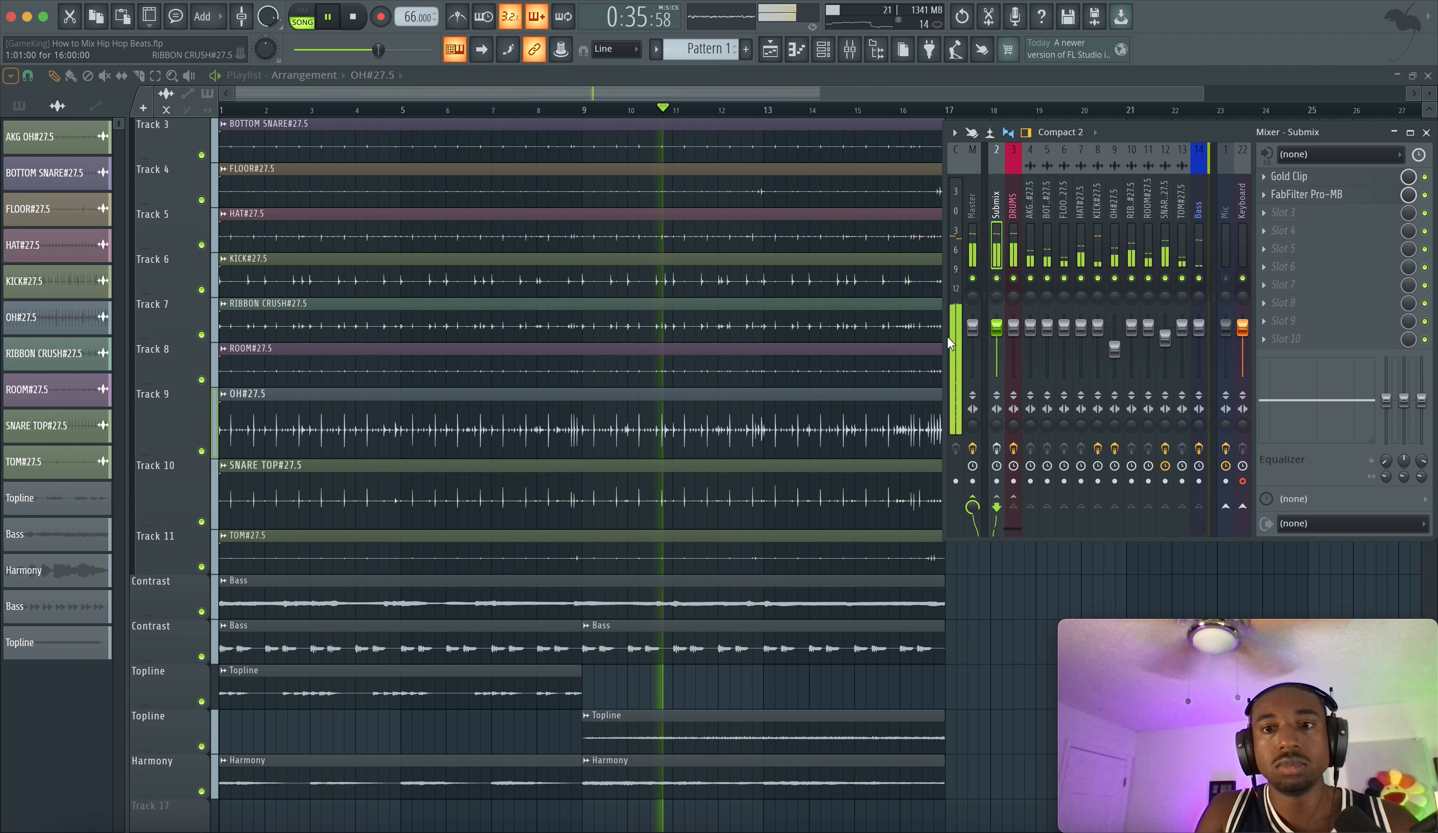
left_click_drag(949, 341, 949, 340)
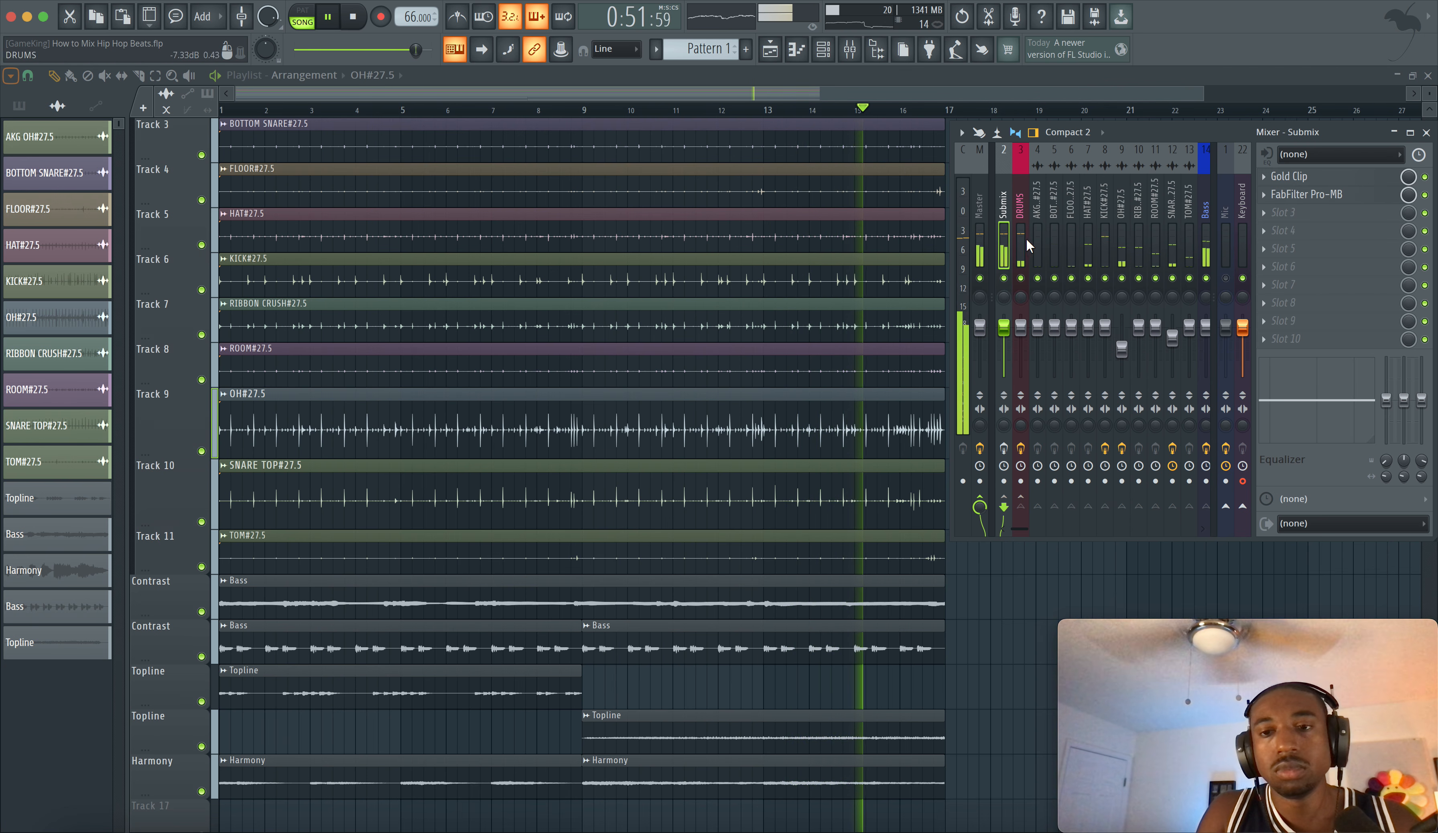
Compare the beat with the Submix effects bypassed and enabled, toggling the Mic track's mute, and stop playback.
left_click(1226, 279)
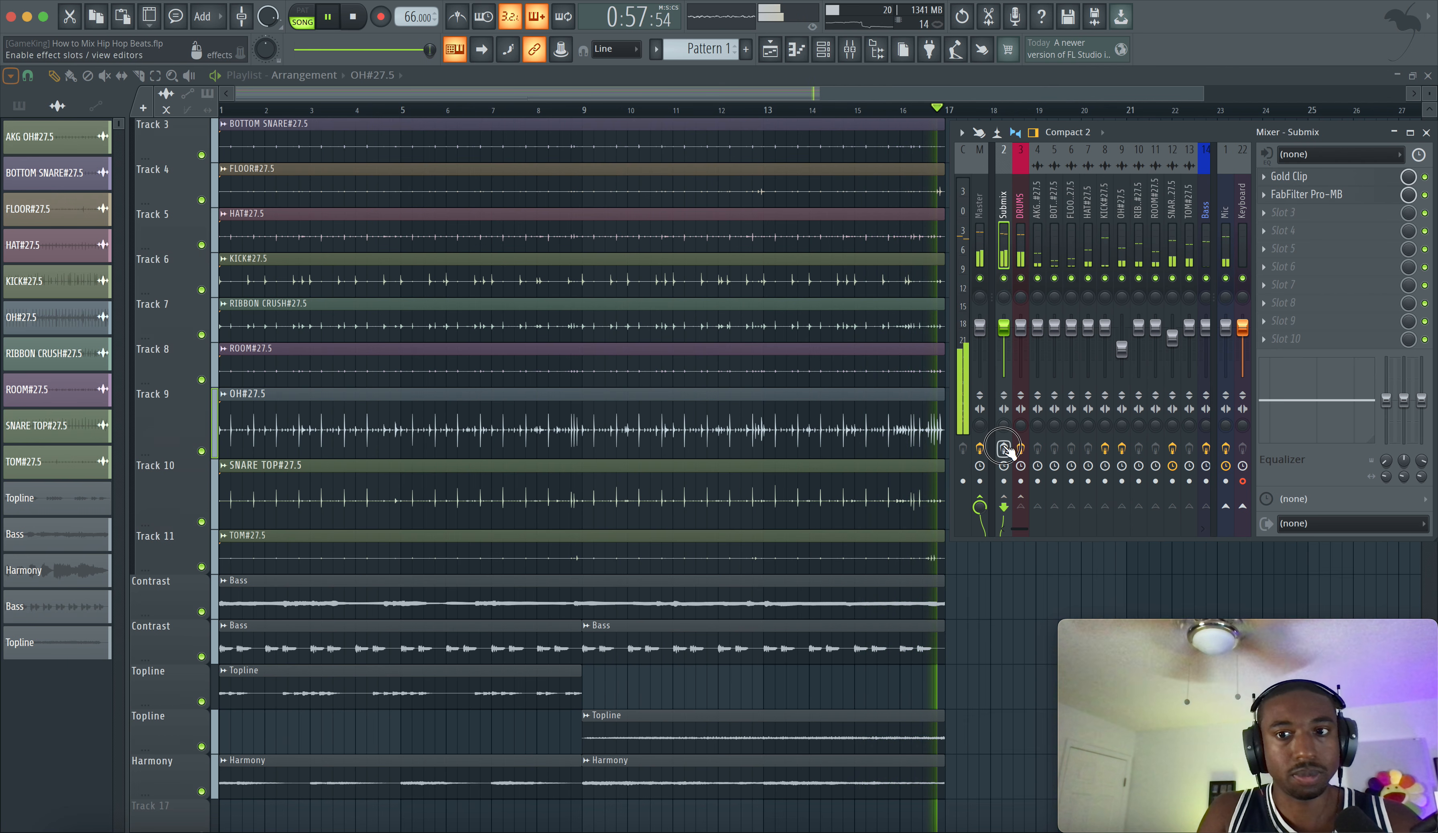
left_click(1226, 278)
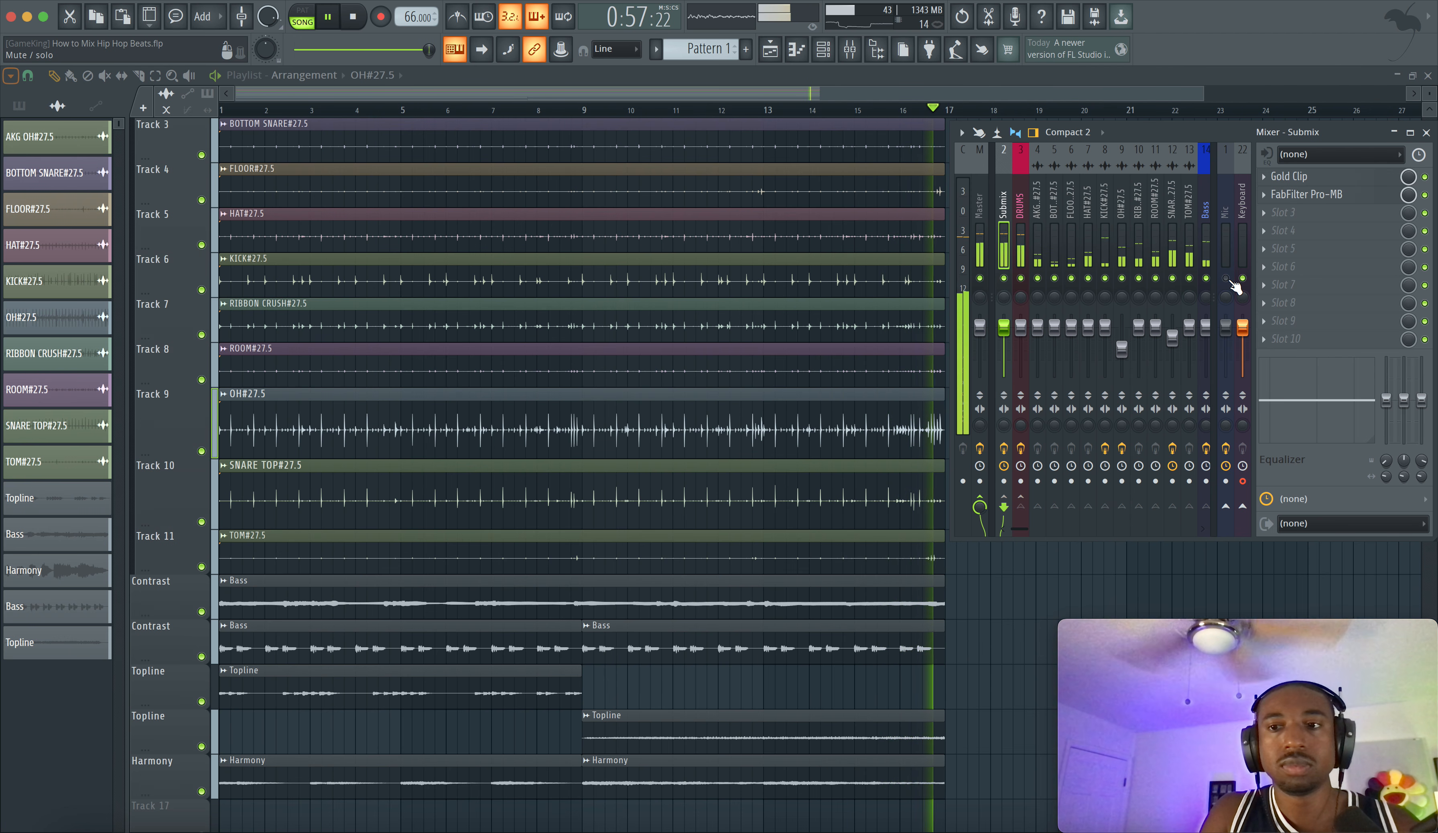
key("space")
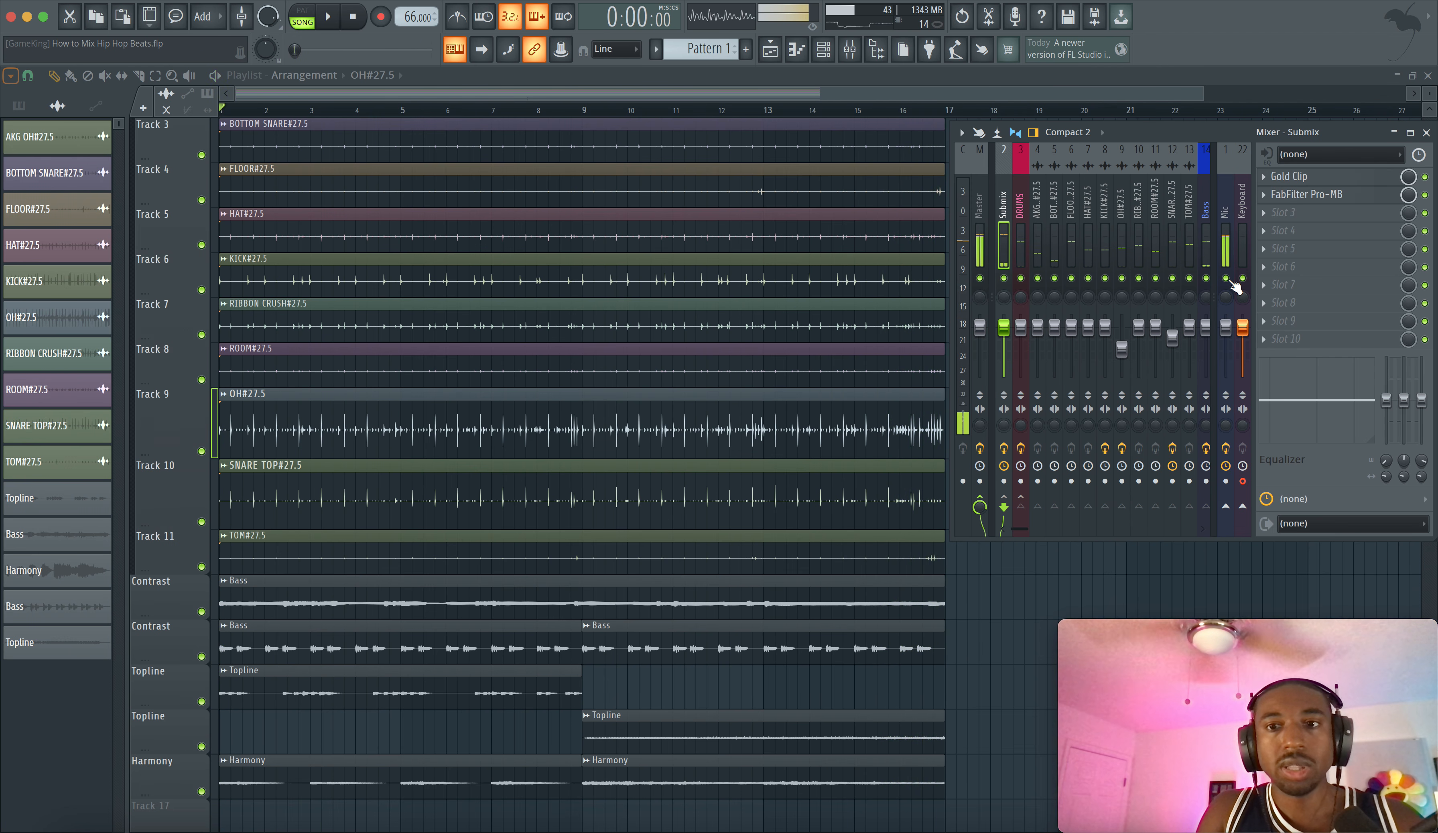
Copy the OH#27.5 track's volume value, audition the track at 0.0 dB, and lower its fader slightly below its starting level.
left_click(1073, 218)
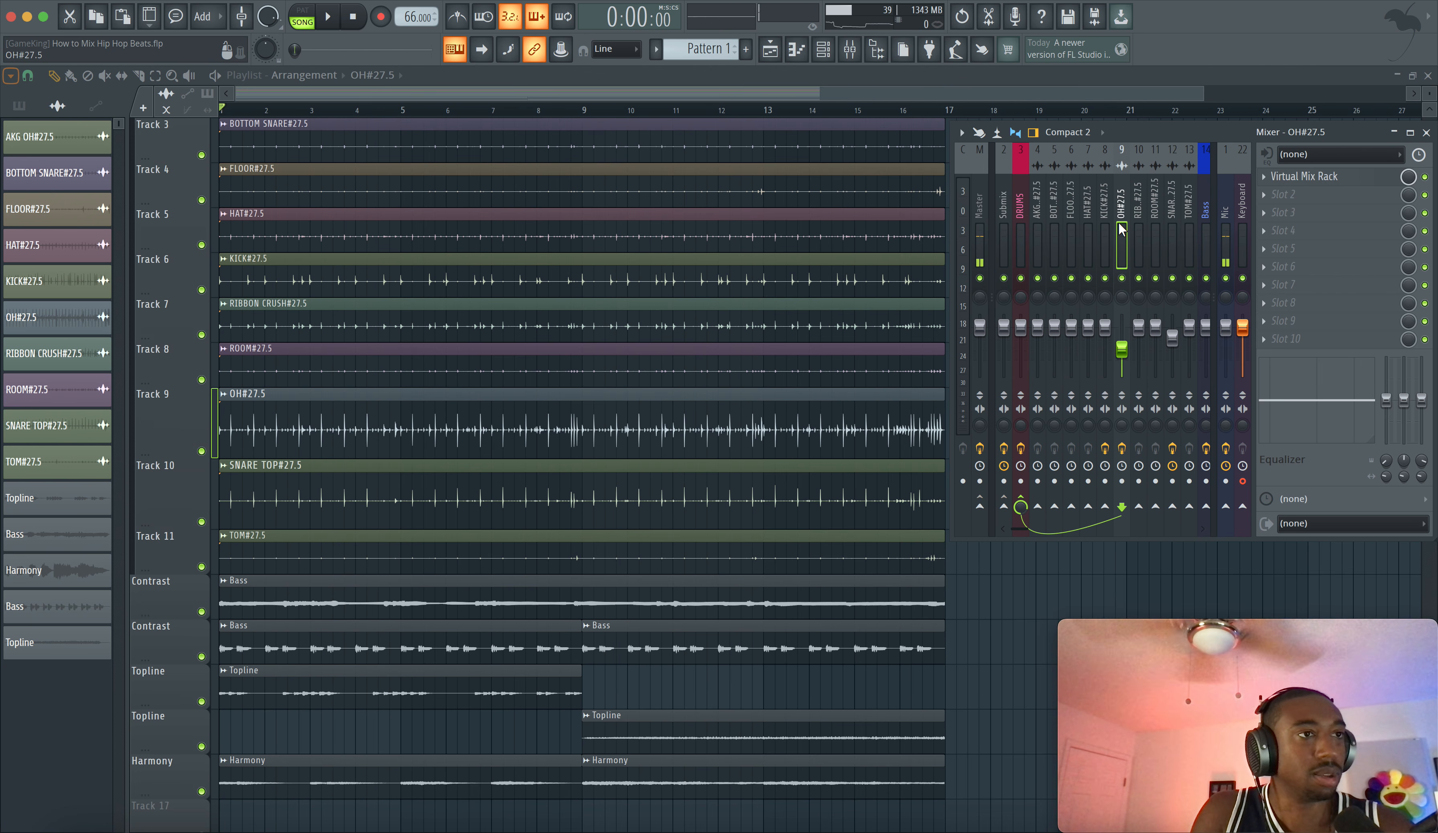
right_click(1122, 349)
key("c")
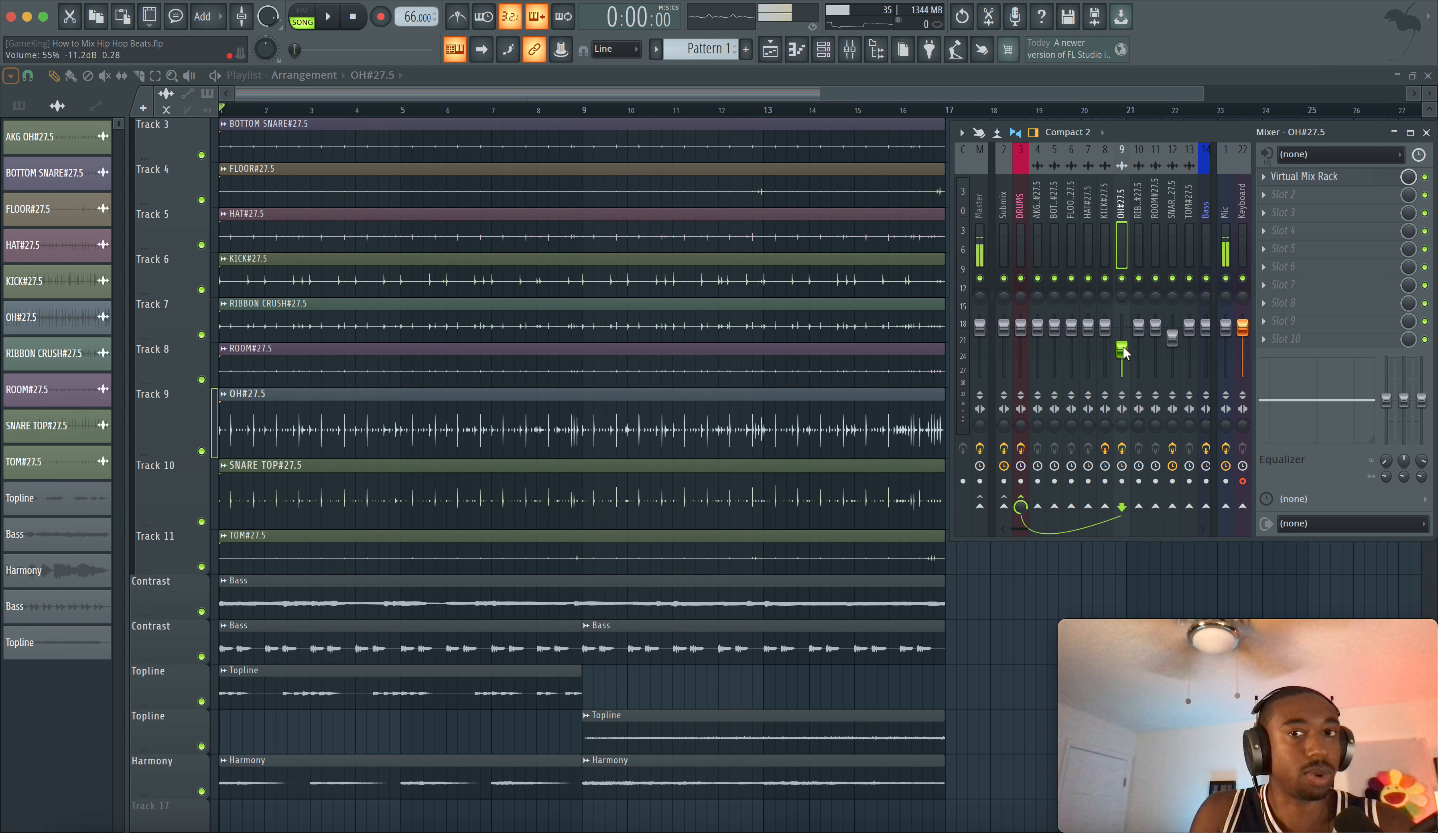
key("space")
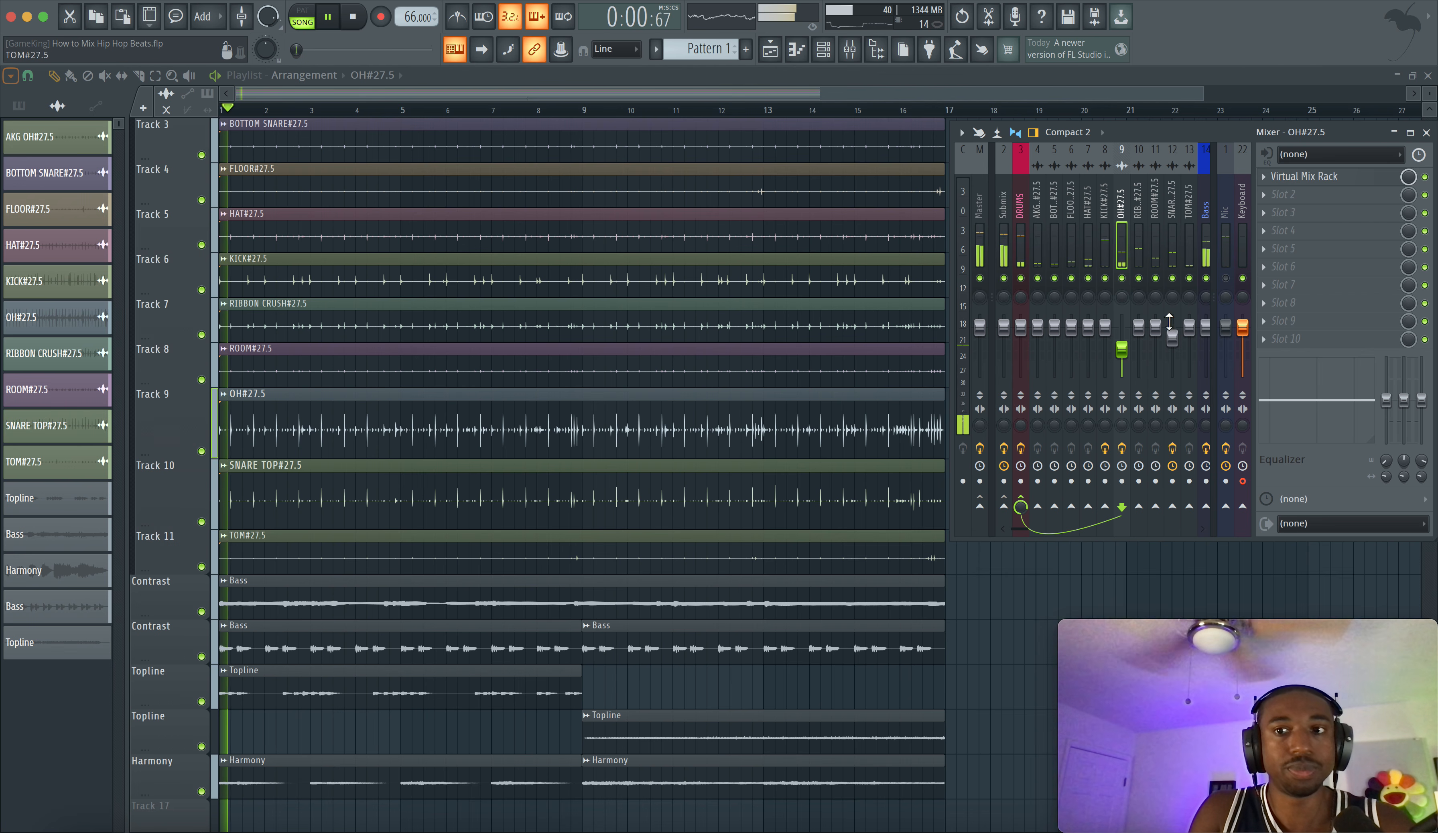
left_click(1125, 344, "alt")
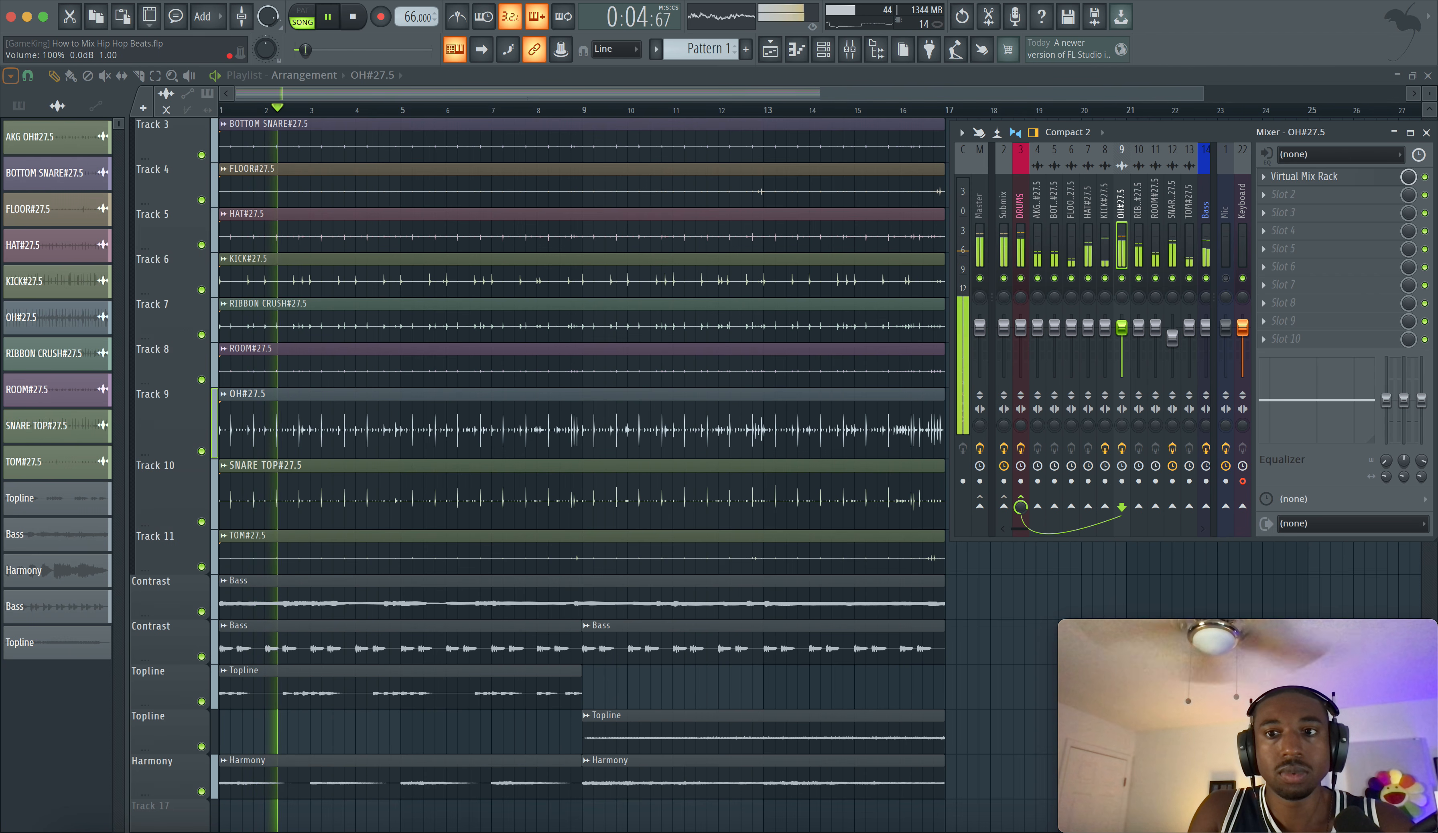
left_click_drag(1122, 328, 1123, 355)
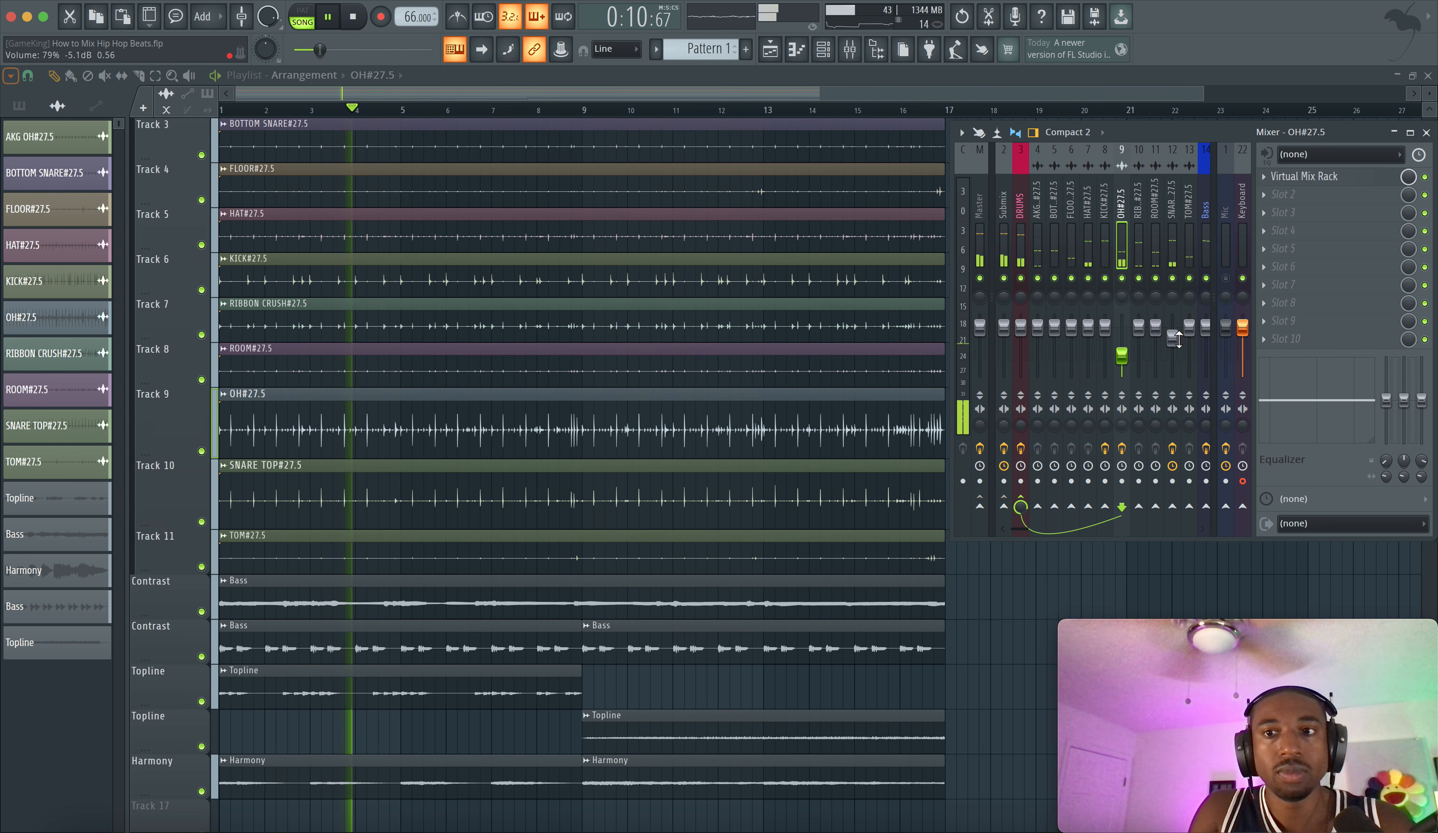
Set the SNARE TOP#27.5 track's volume to 83% (-4.1 dB) and unmute the Mic track.
left_click_drag(1172, 337, 1172, 336)
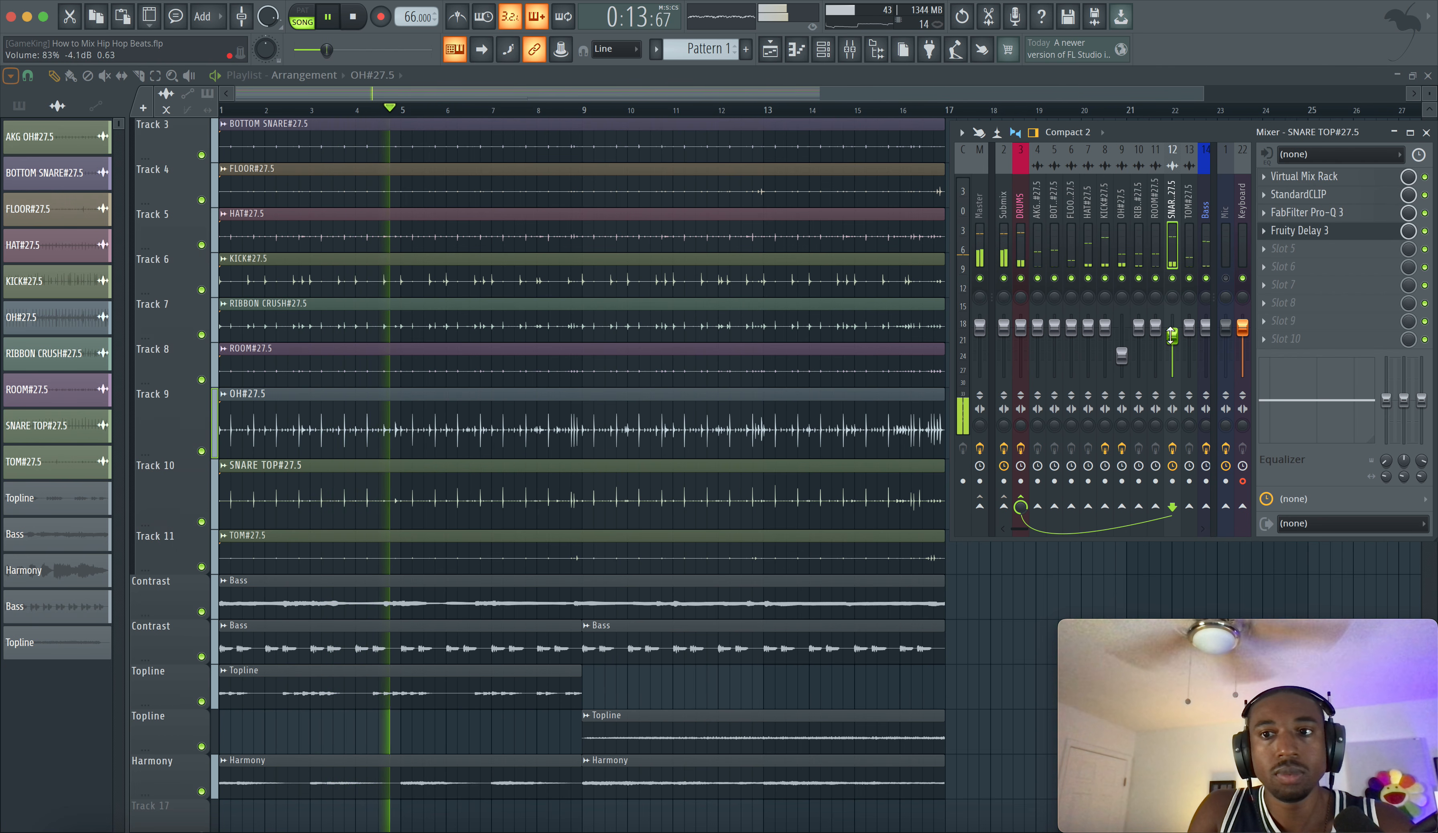
left_click(1229, 278)
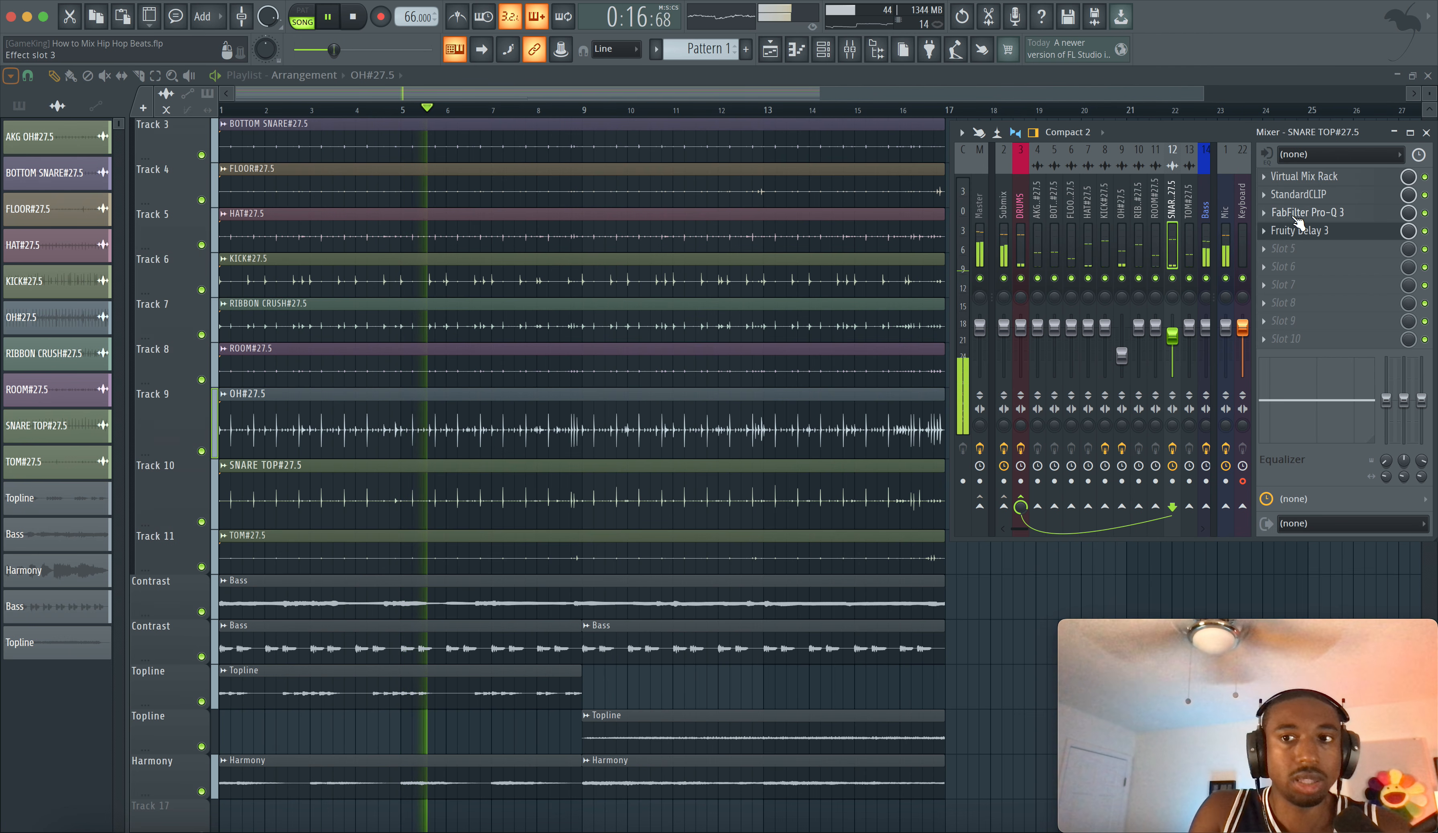
Switch off the Transient Shaper in the SNARE TOP#27.5 track's Virtual Mix Rack, and replay the beat with the Mic track muted.
left_click(1327, 181)
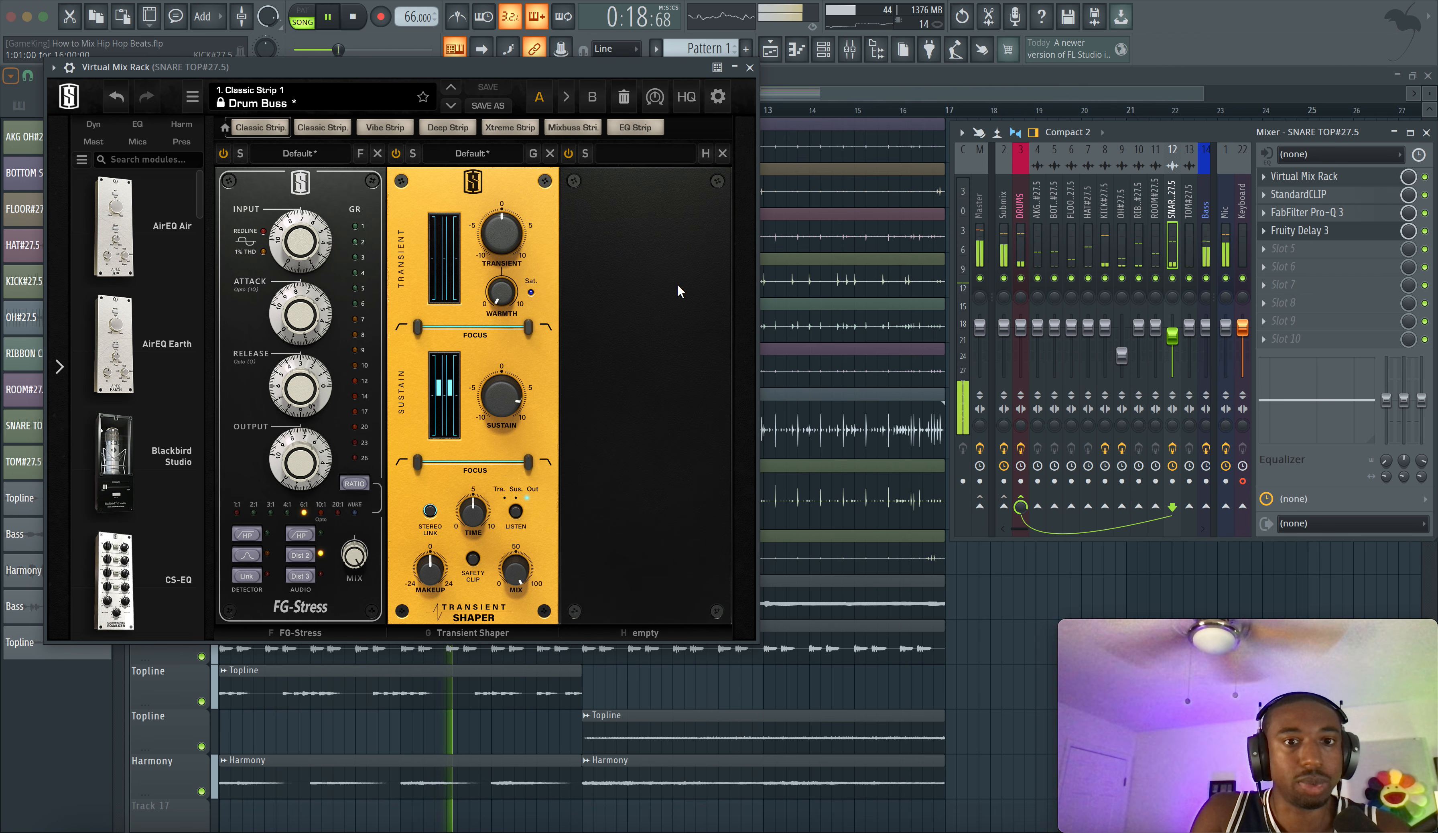
key("space")
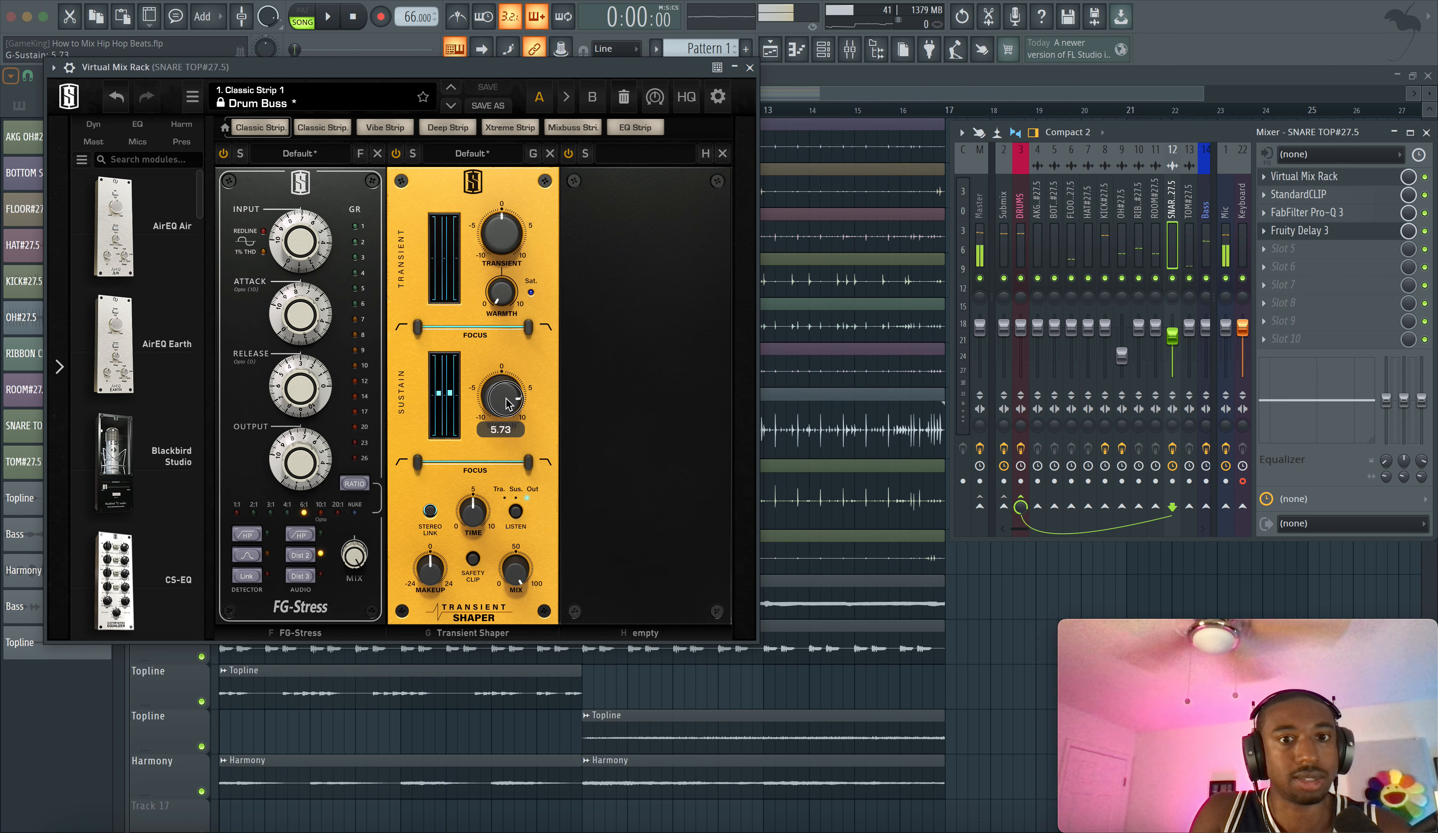
key("space")
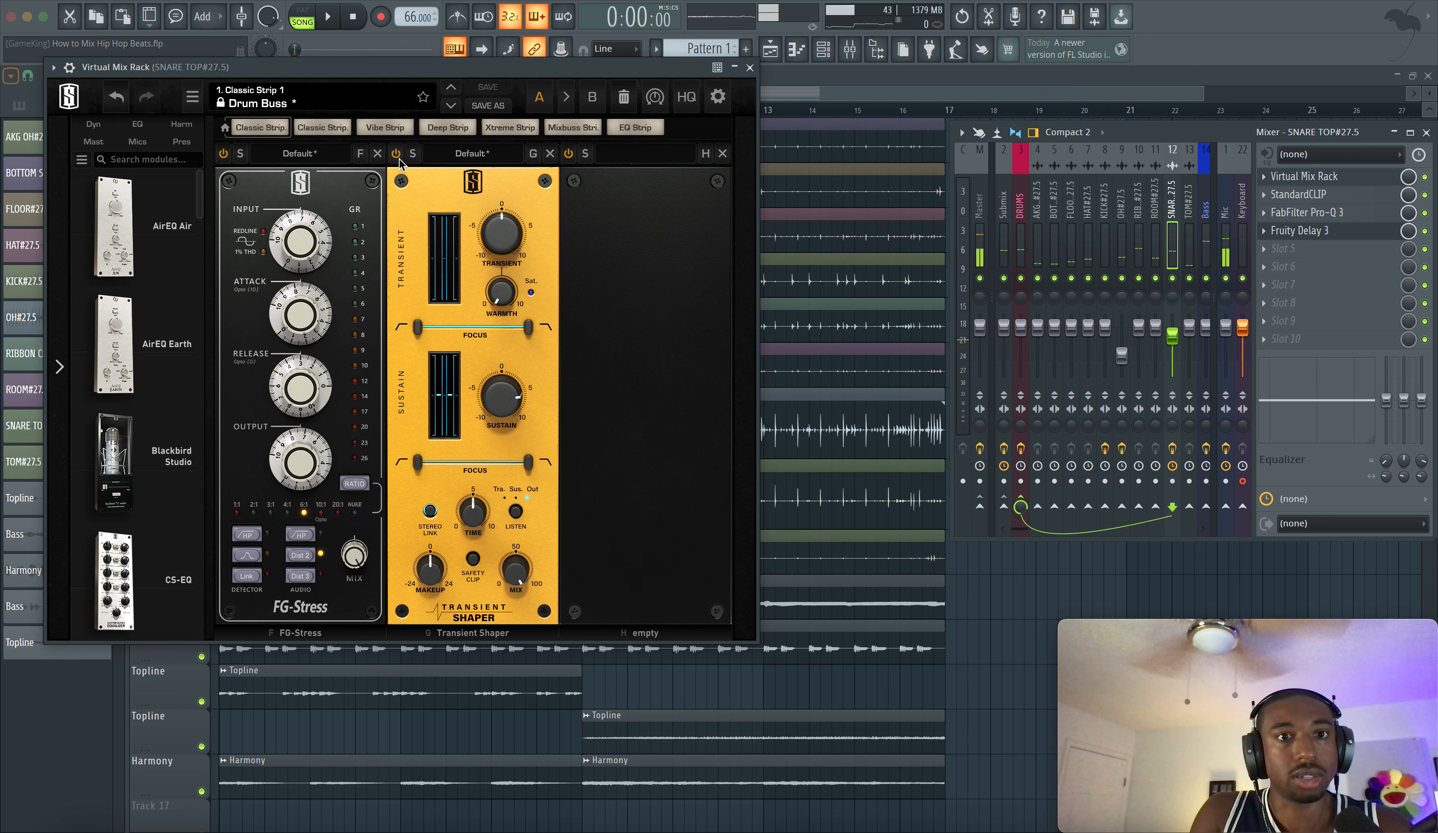
left_click(398, 156)
key("space")
left_click(750, 67)
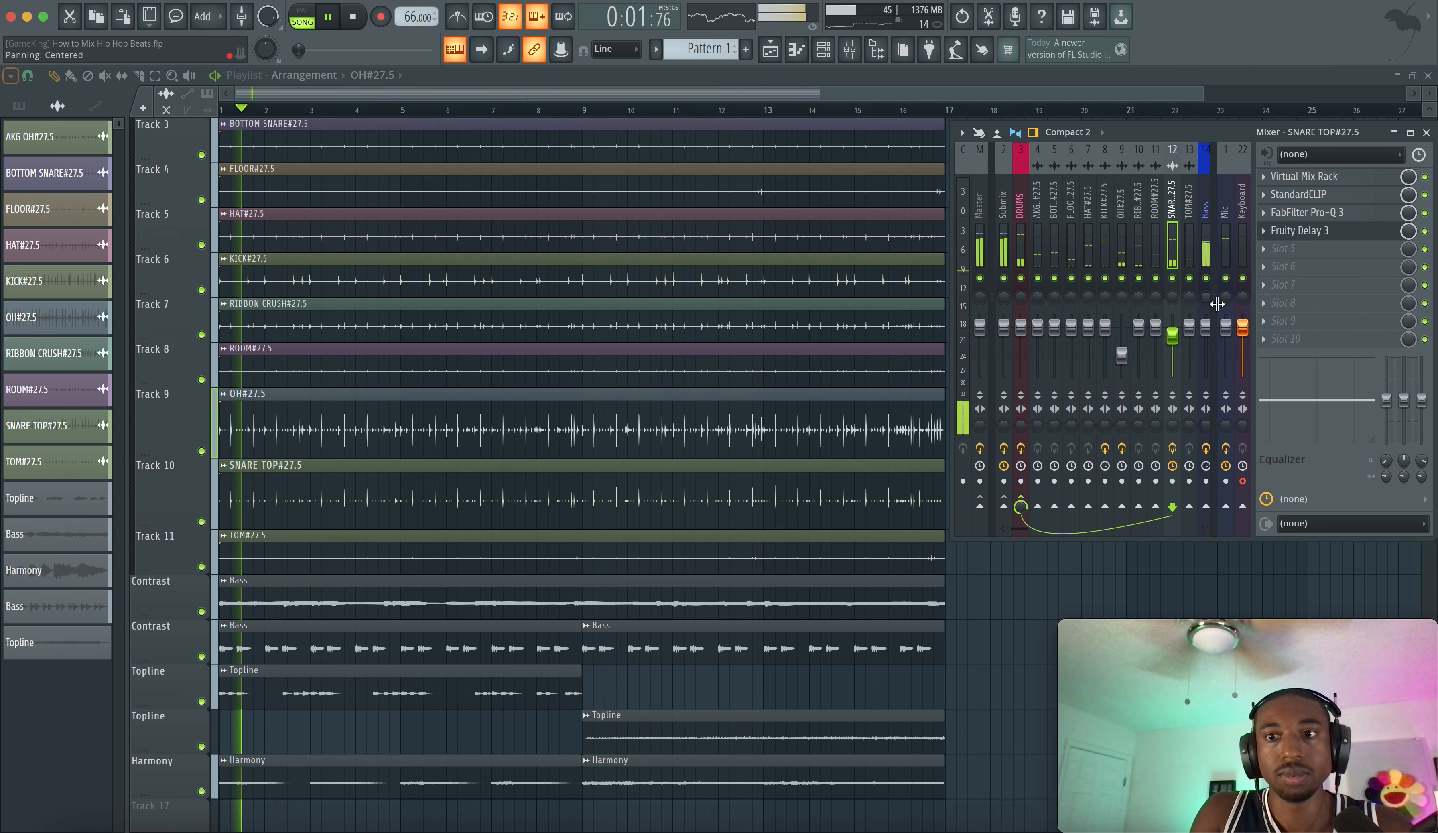
left_click(1225, 279)
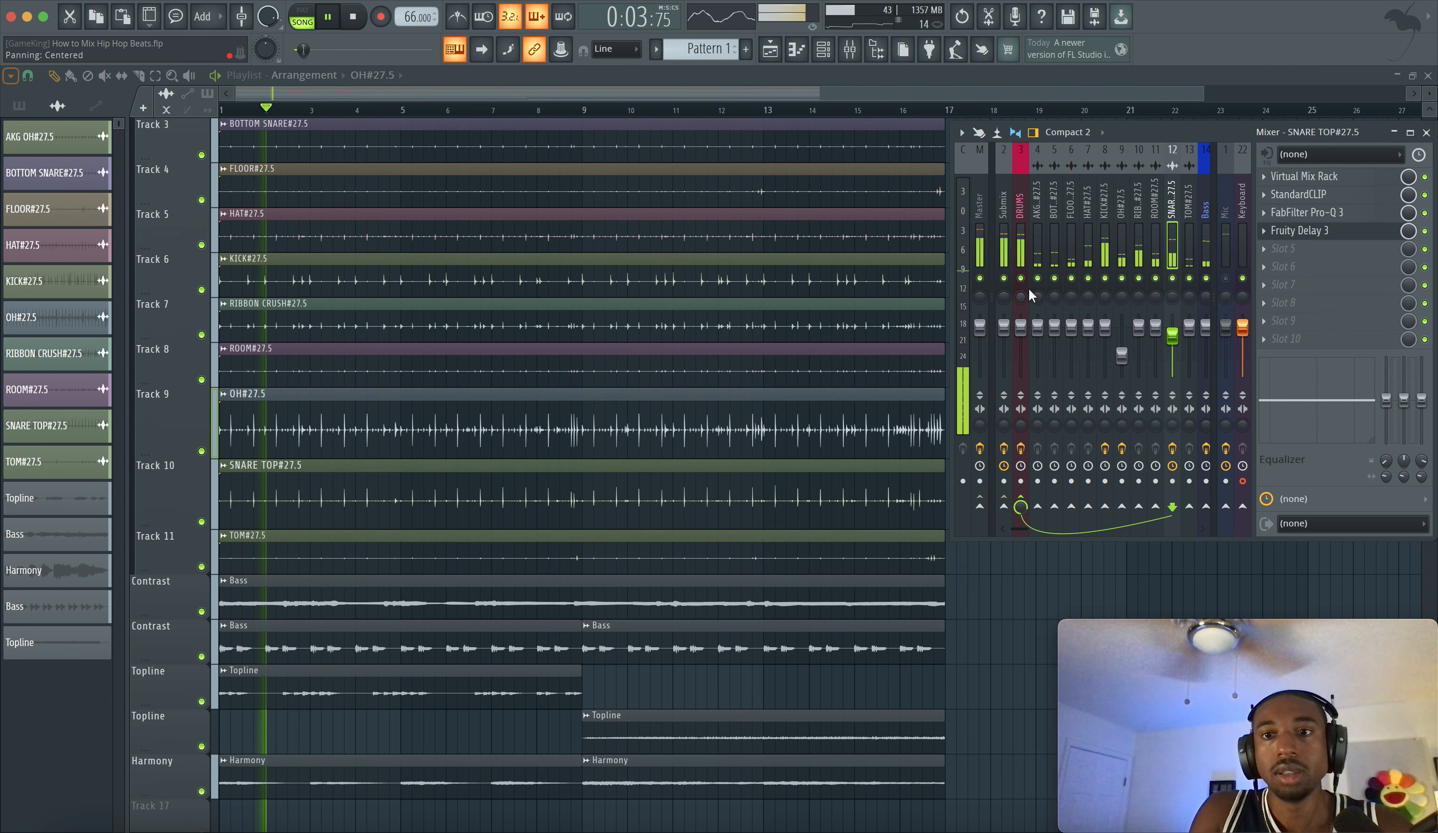
Audition the OH#27.5 track at 75% (-6.0 dB) with the Mic track muted, bring its fader back down, and restart playback.
left_click(1119, 318)
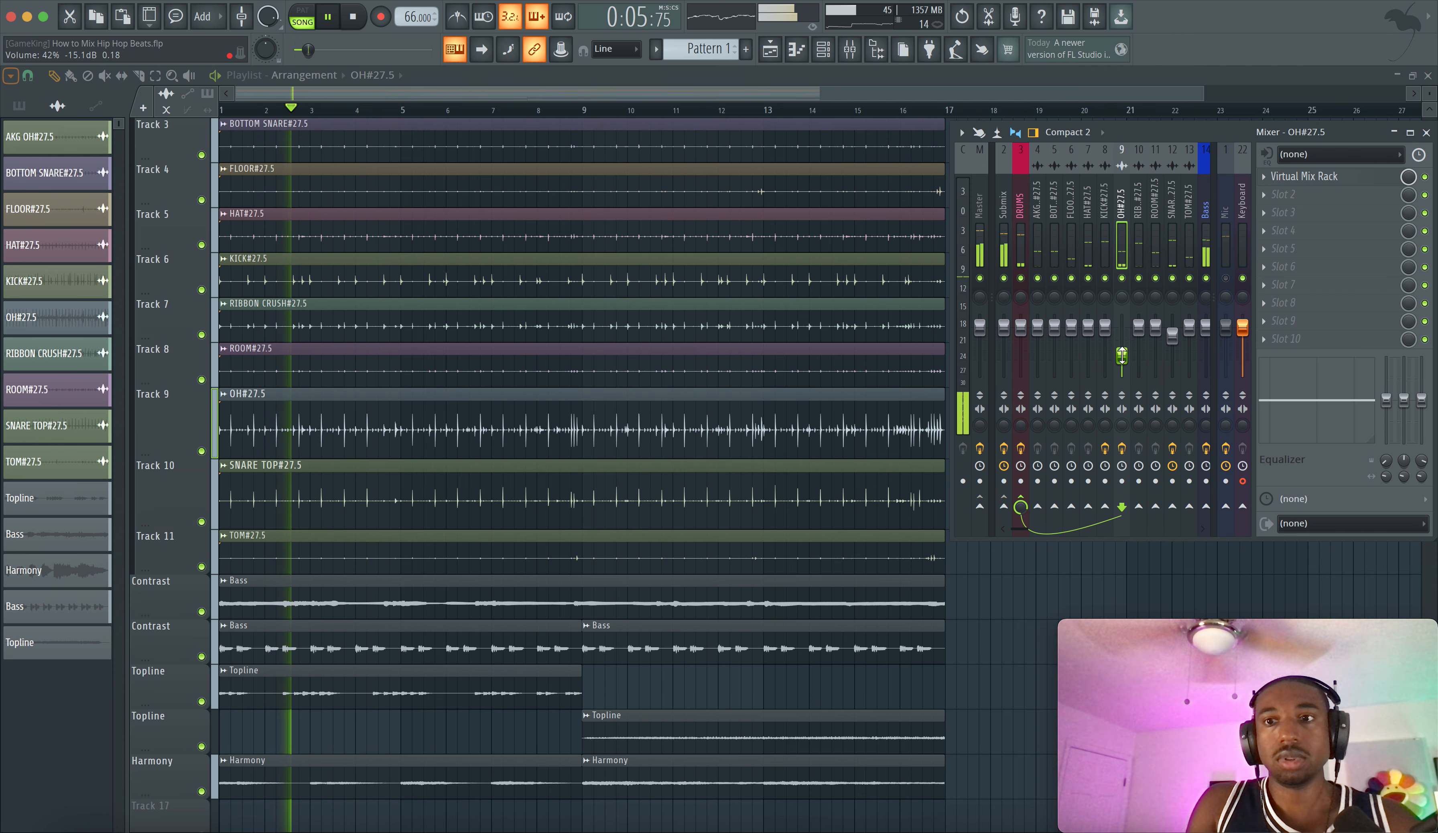
left_click(1226, 279)
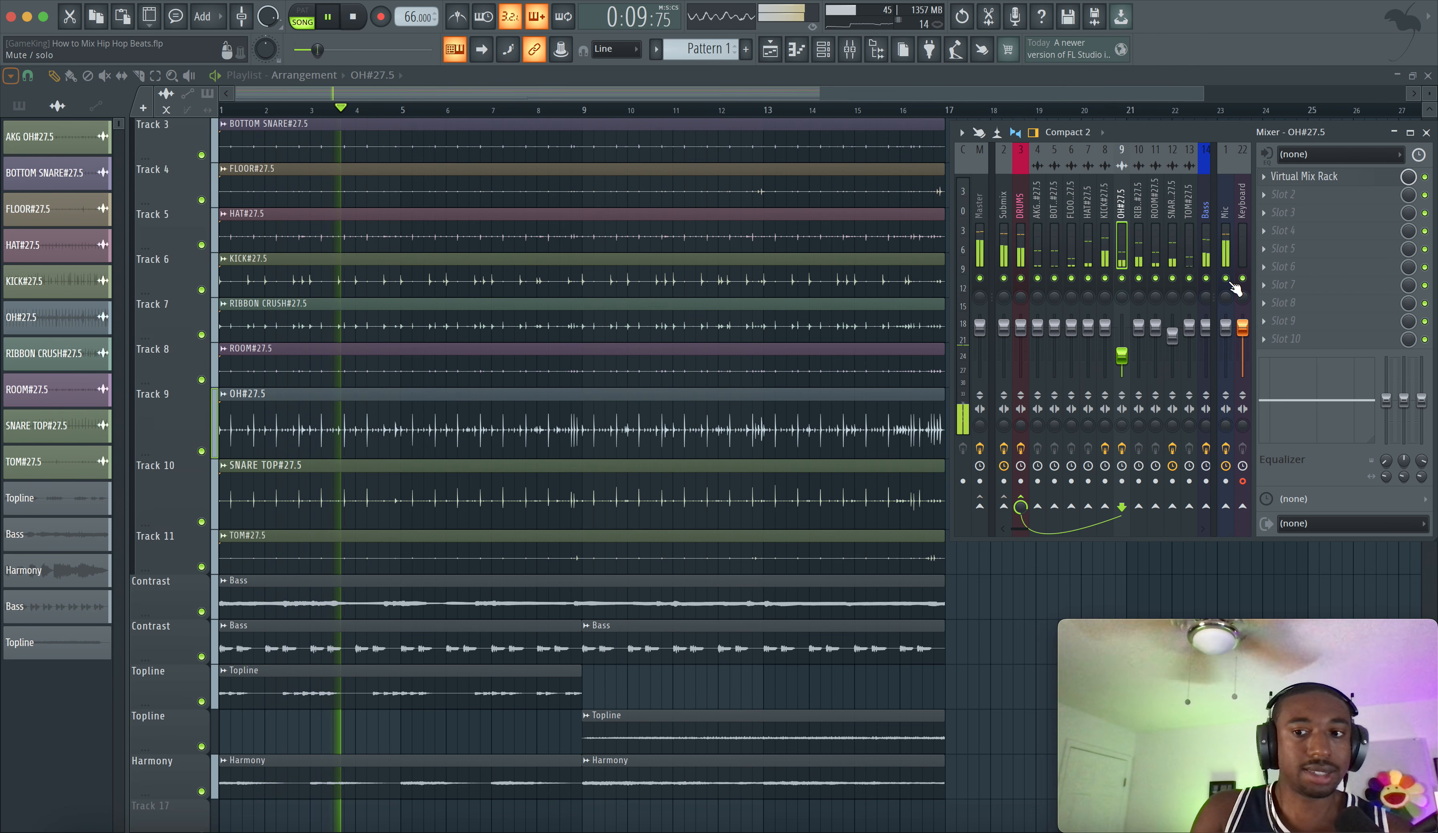
left_click(1225, 278)
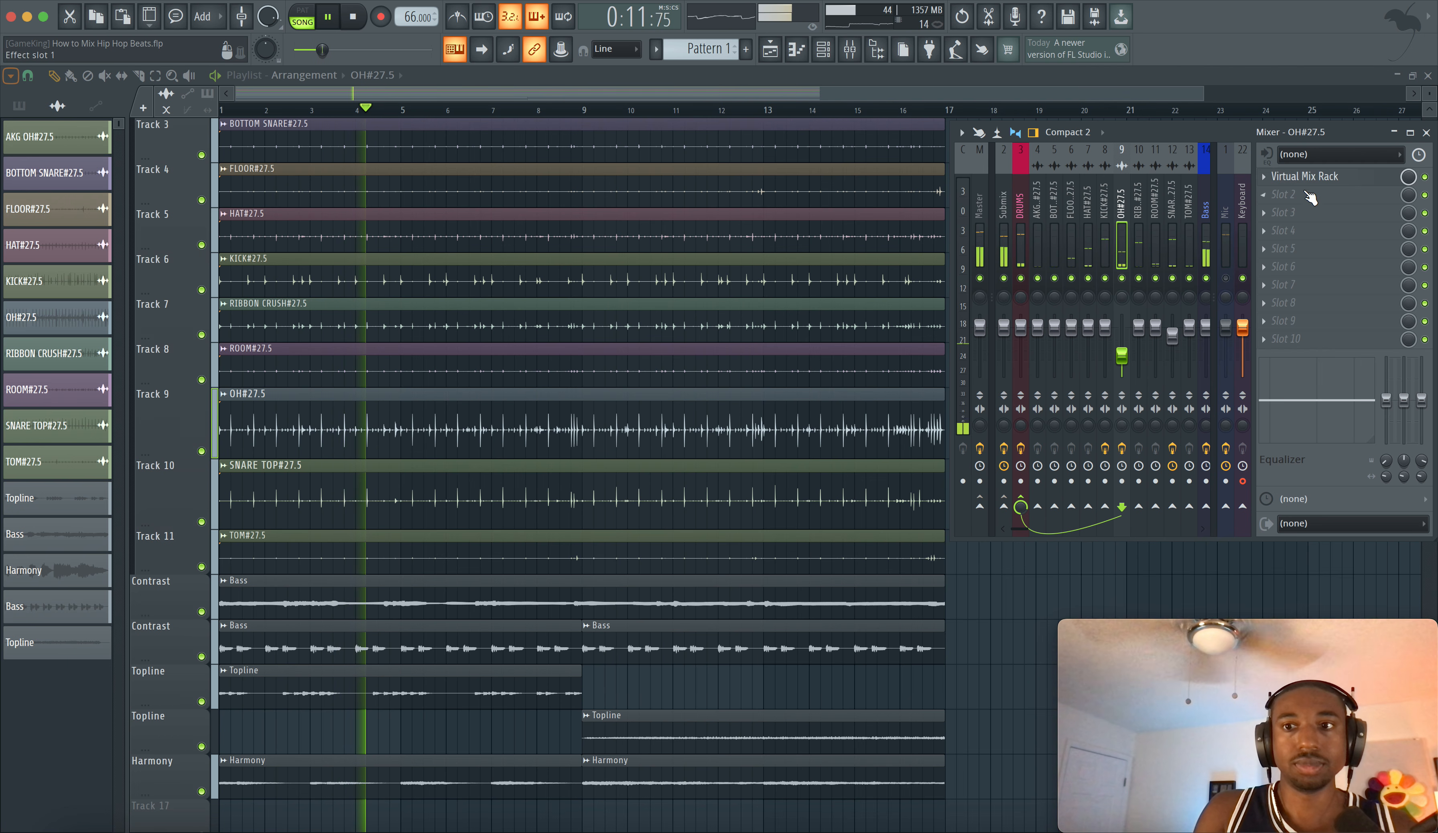
left_click(1226, 278)
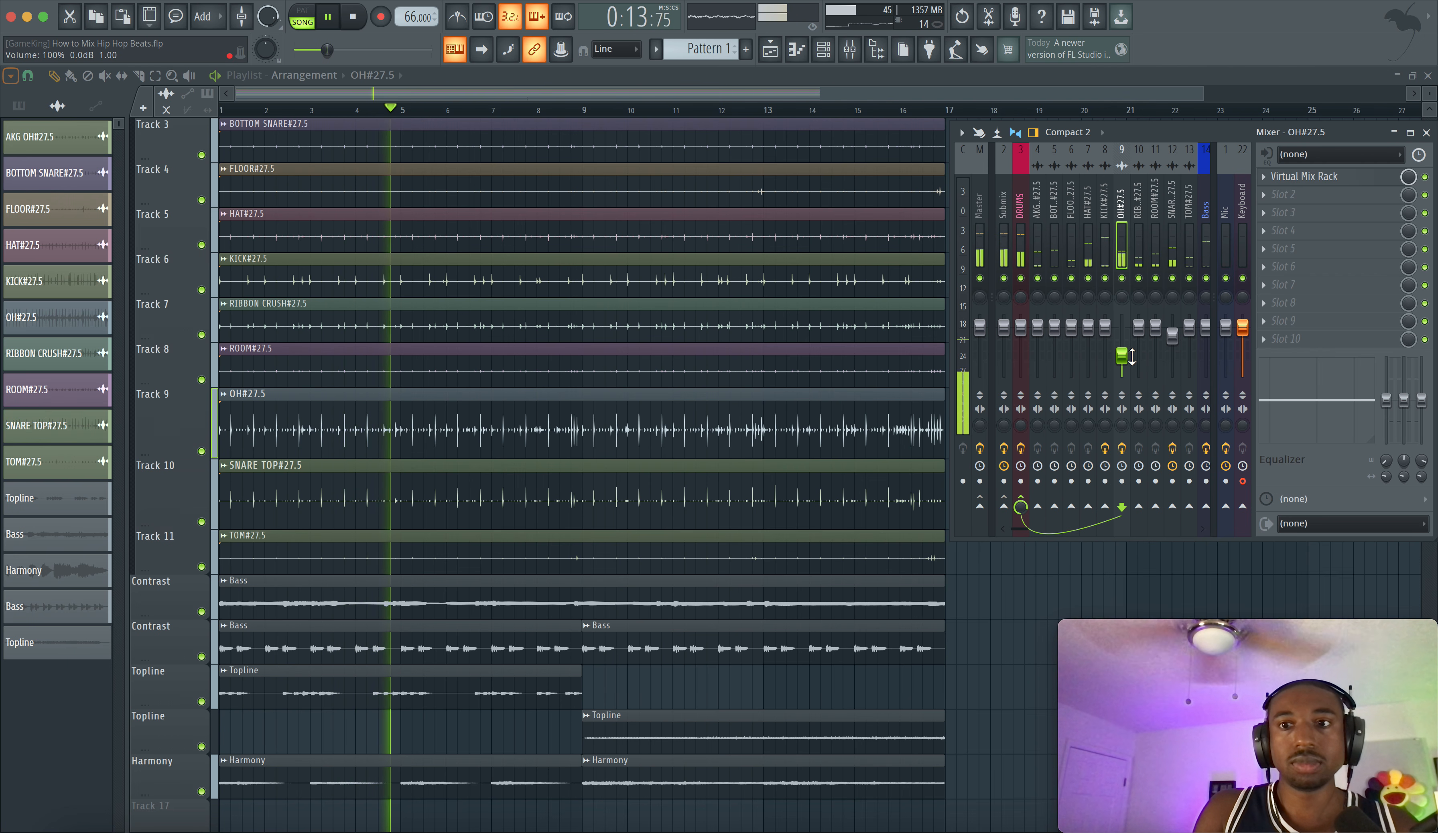
left_click_drag(1123, 356, 1123, 340)
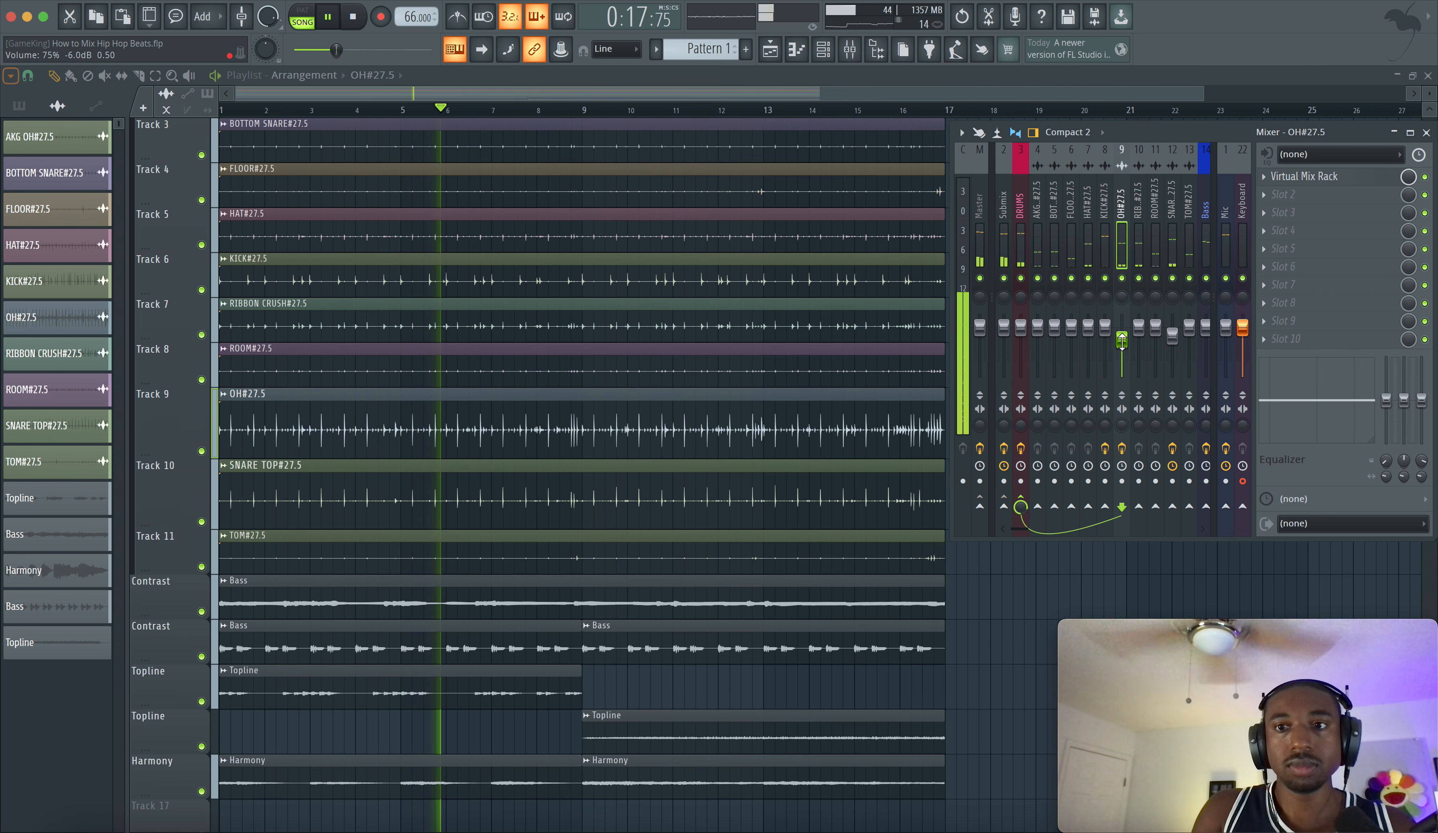
key("space")
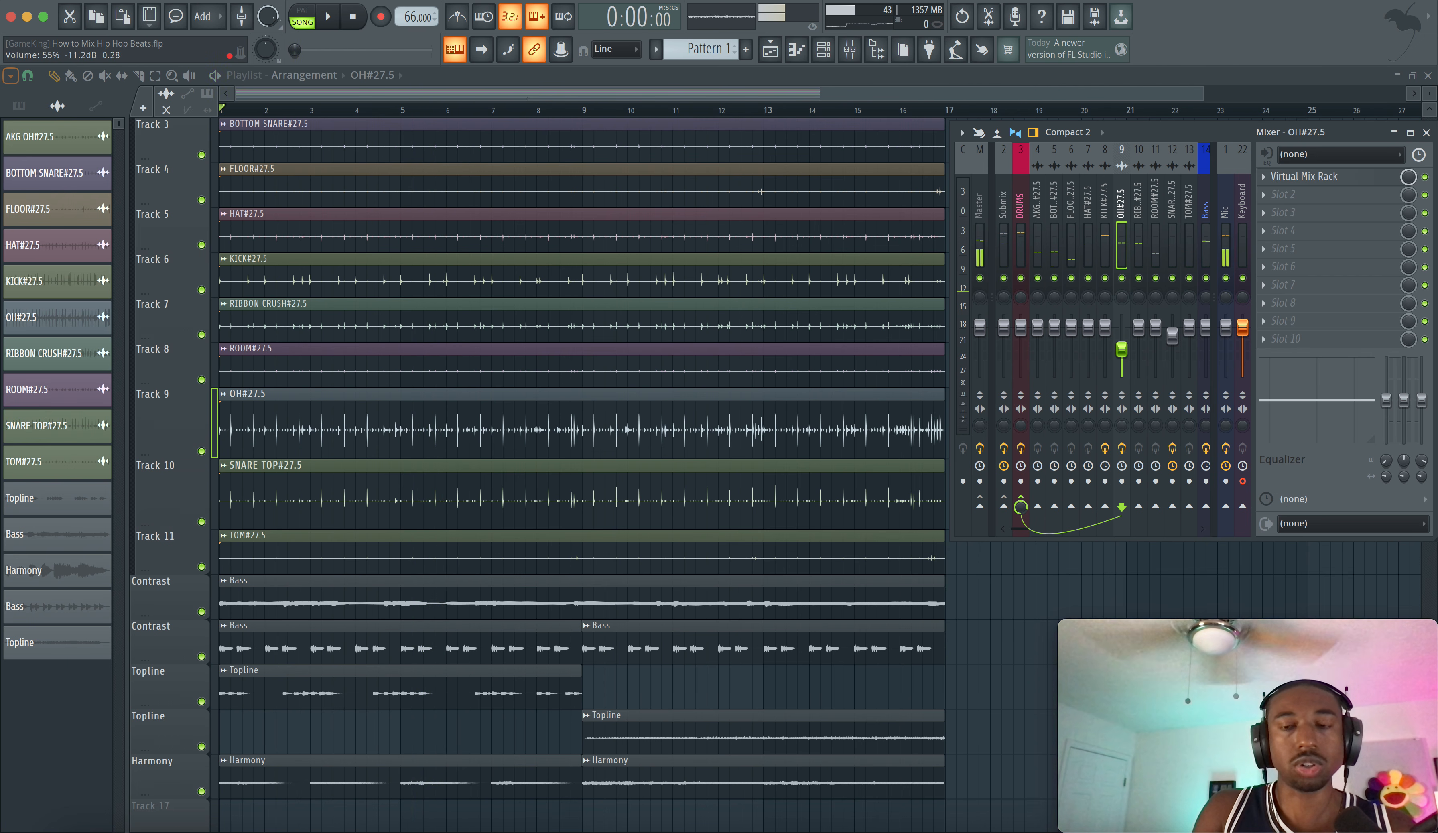
key("space")
Switch on the Transient Shaper in the SNARE TOP#27.5 track's Virtual Mix Rack and raise its Mix to 100.
left_click(1172, 233)
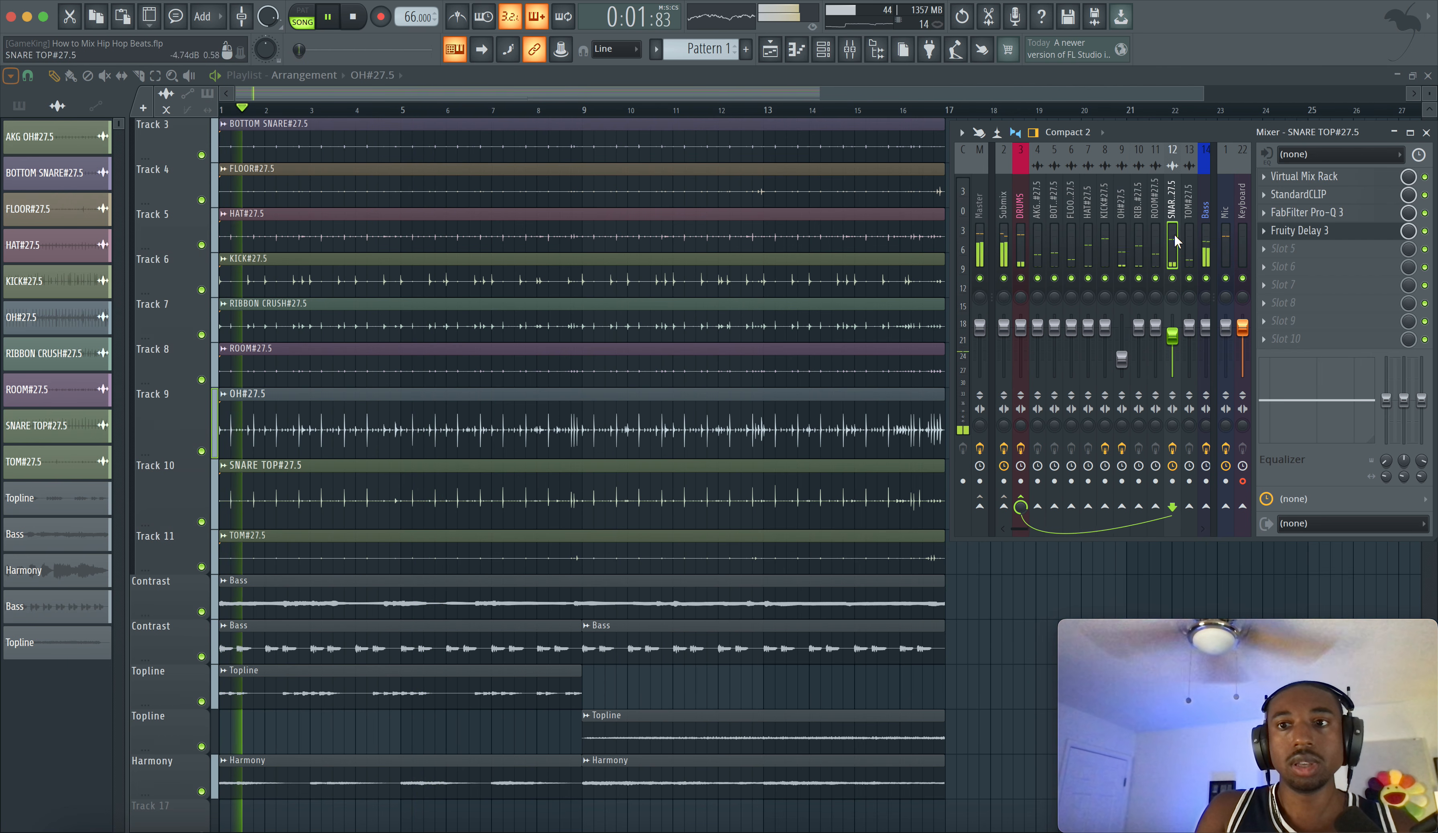
left_click(1315, 176)
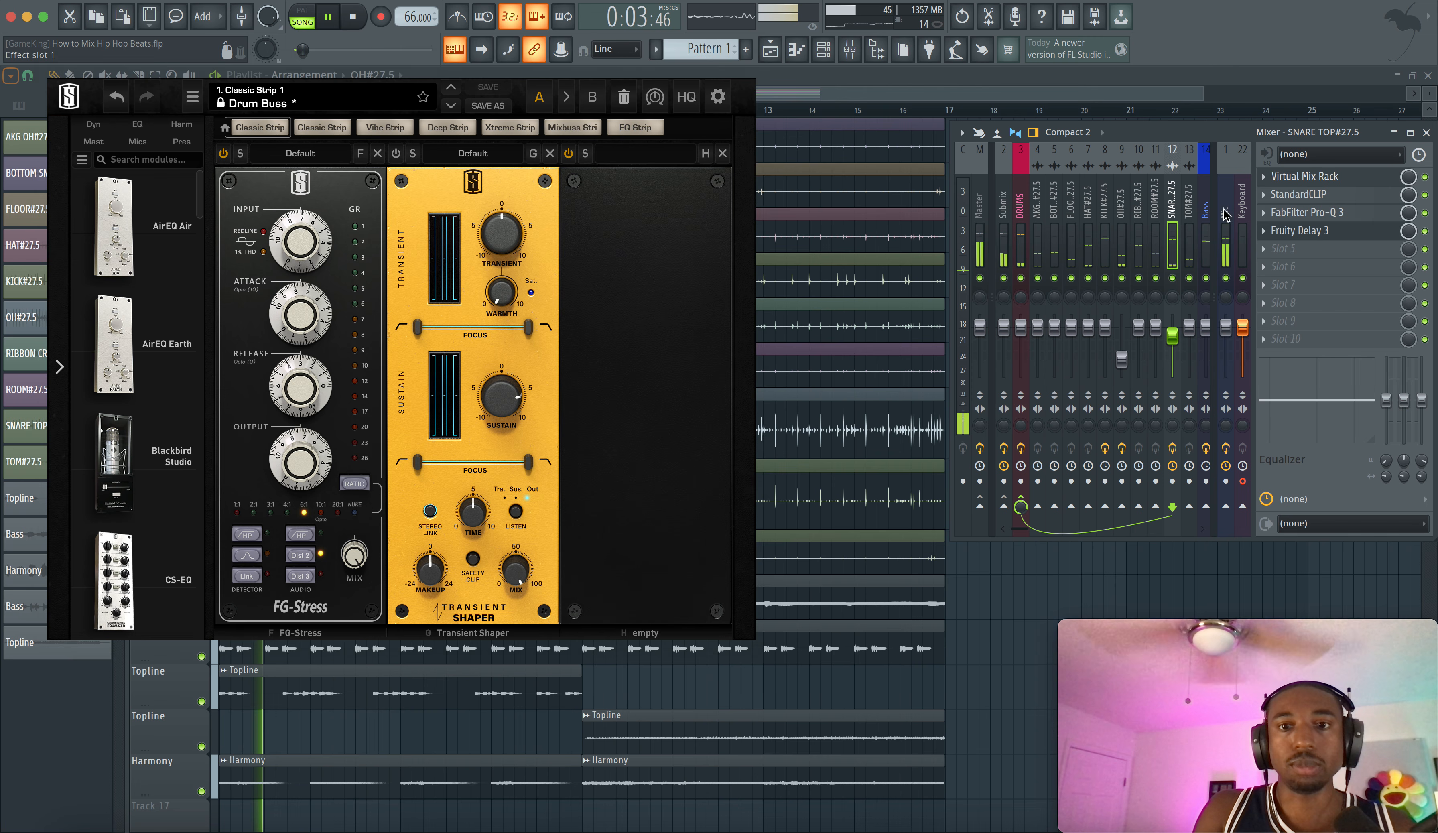
left_click(396, 155)
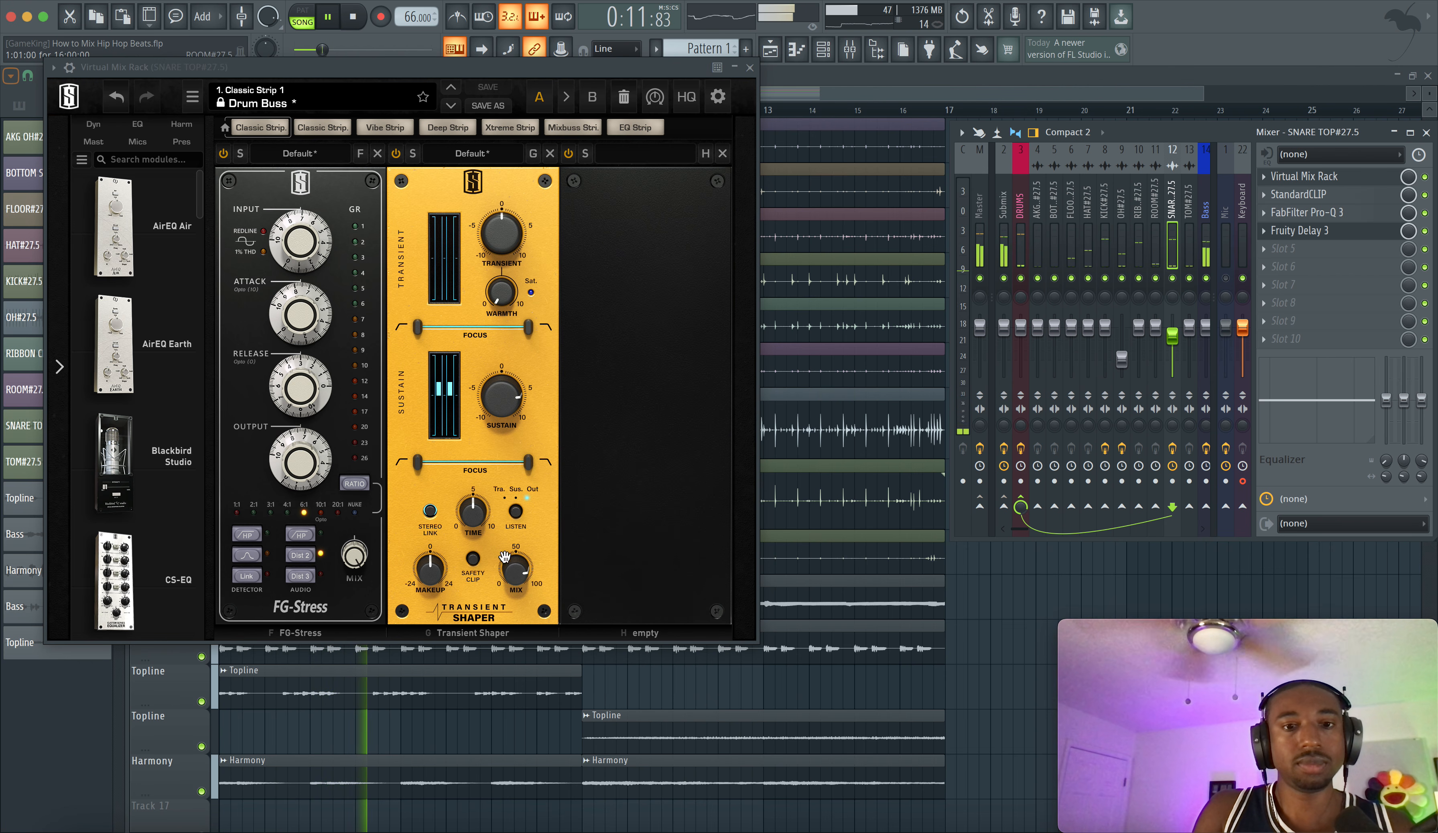
left_click_drag(504, 557, 516, 469)
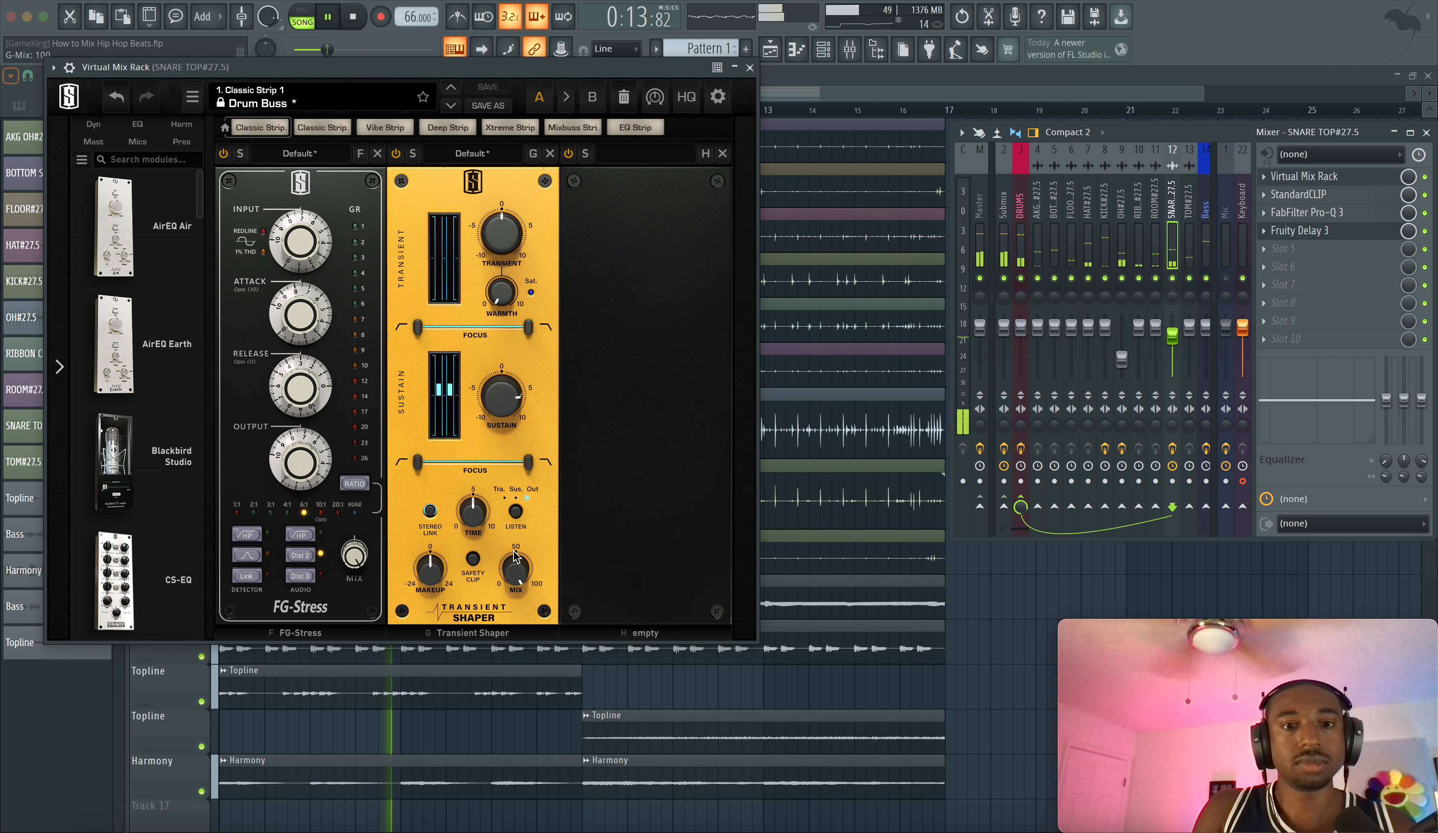
mouse_move(512, 568)
left_mouse_down()
mouse_move(490, 653)
mouse_move(494, 584)
left_mouse_up()
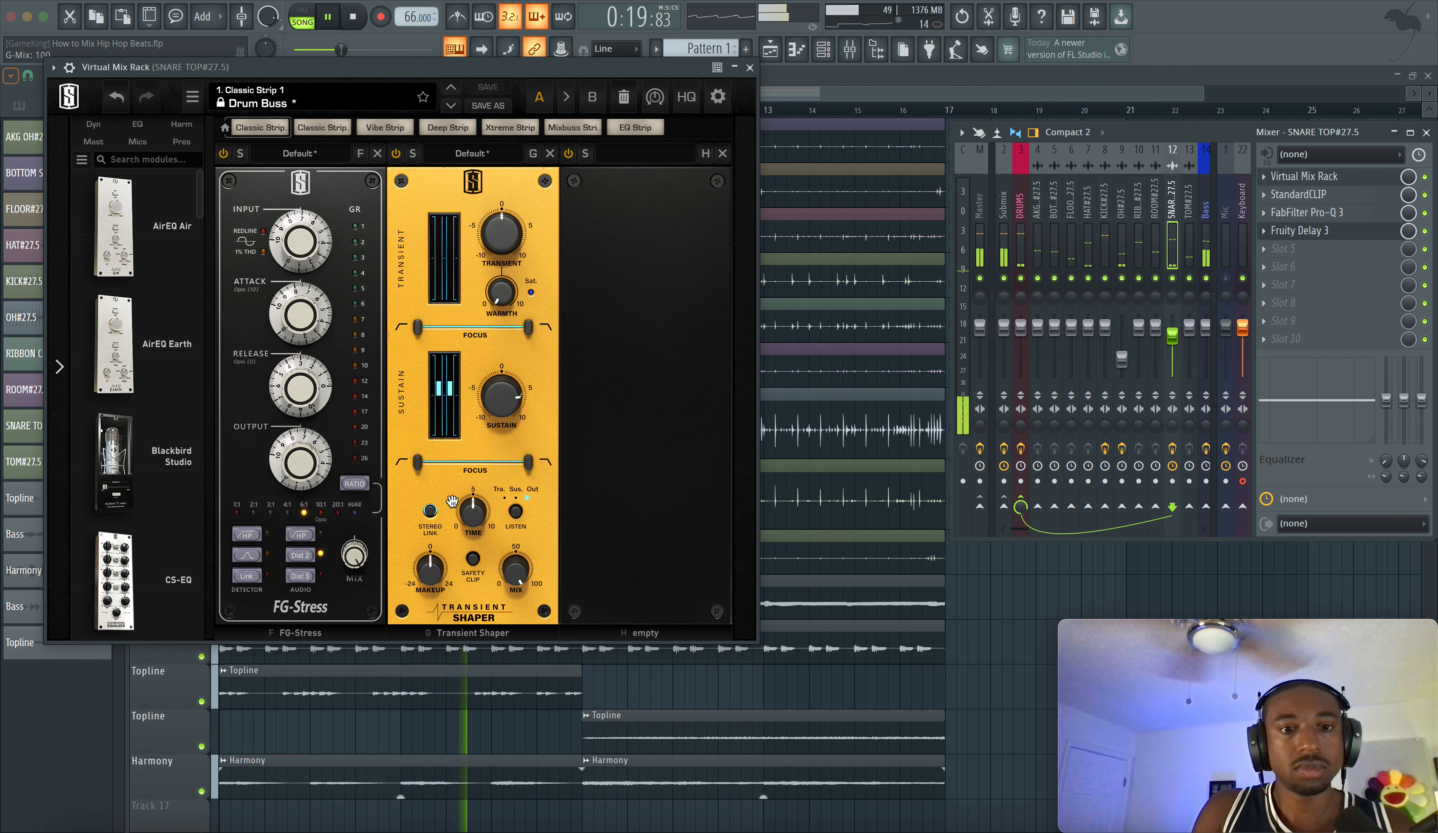
Try the Transient Shaper's makeup gain at 4.05 dB, reset it to 0.00 dB, and lower its Mix slightly.
left_click_drag(429, 568, 433, 538)
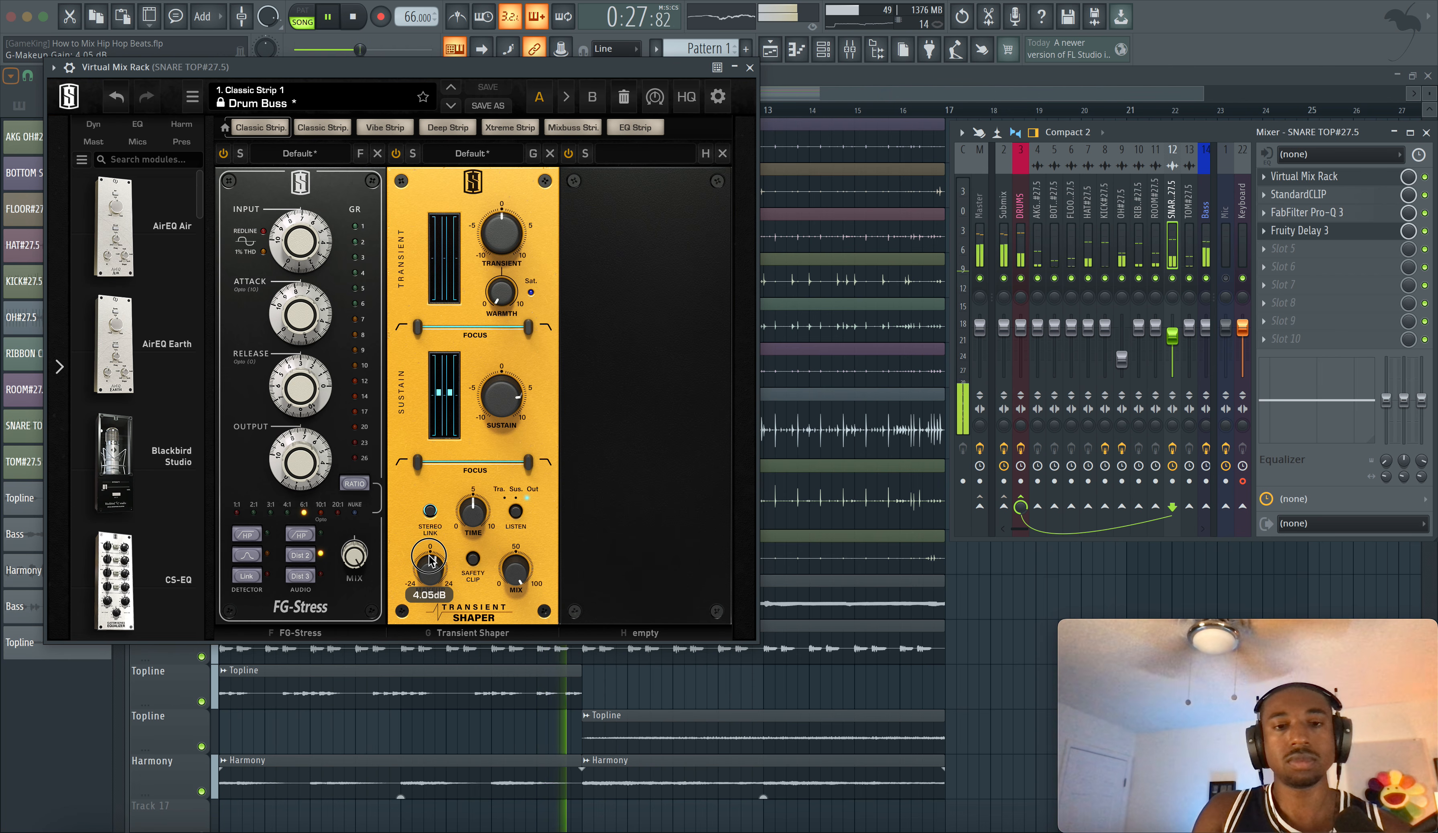
left_click_drag(430, 560, 429, 560)
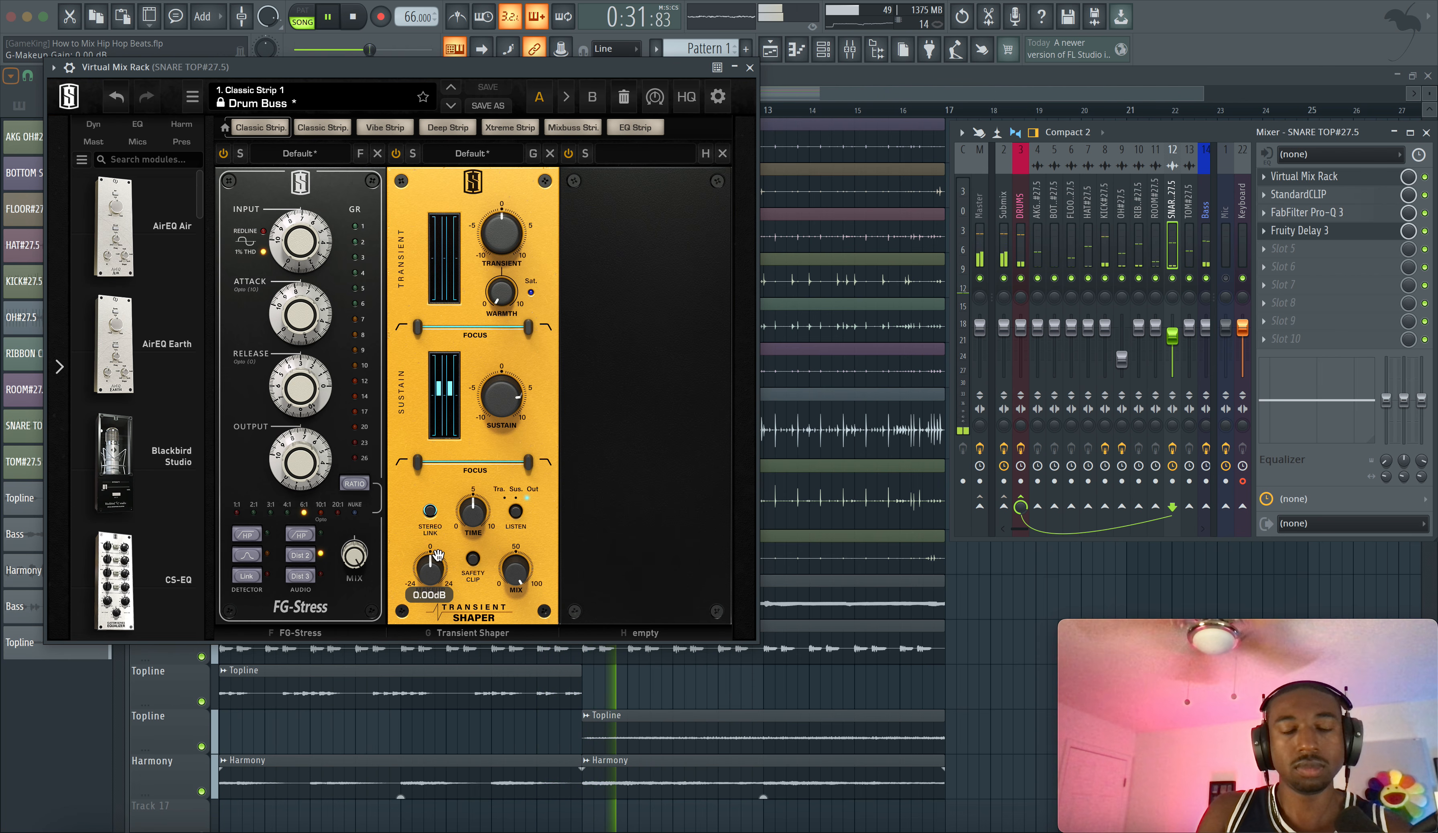
left_click_drag(515, 569, 513, 633)
left_click(1226, 278)
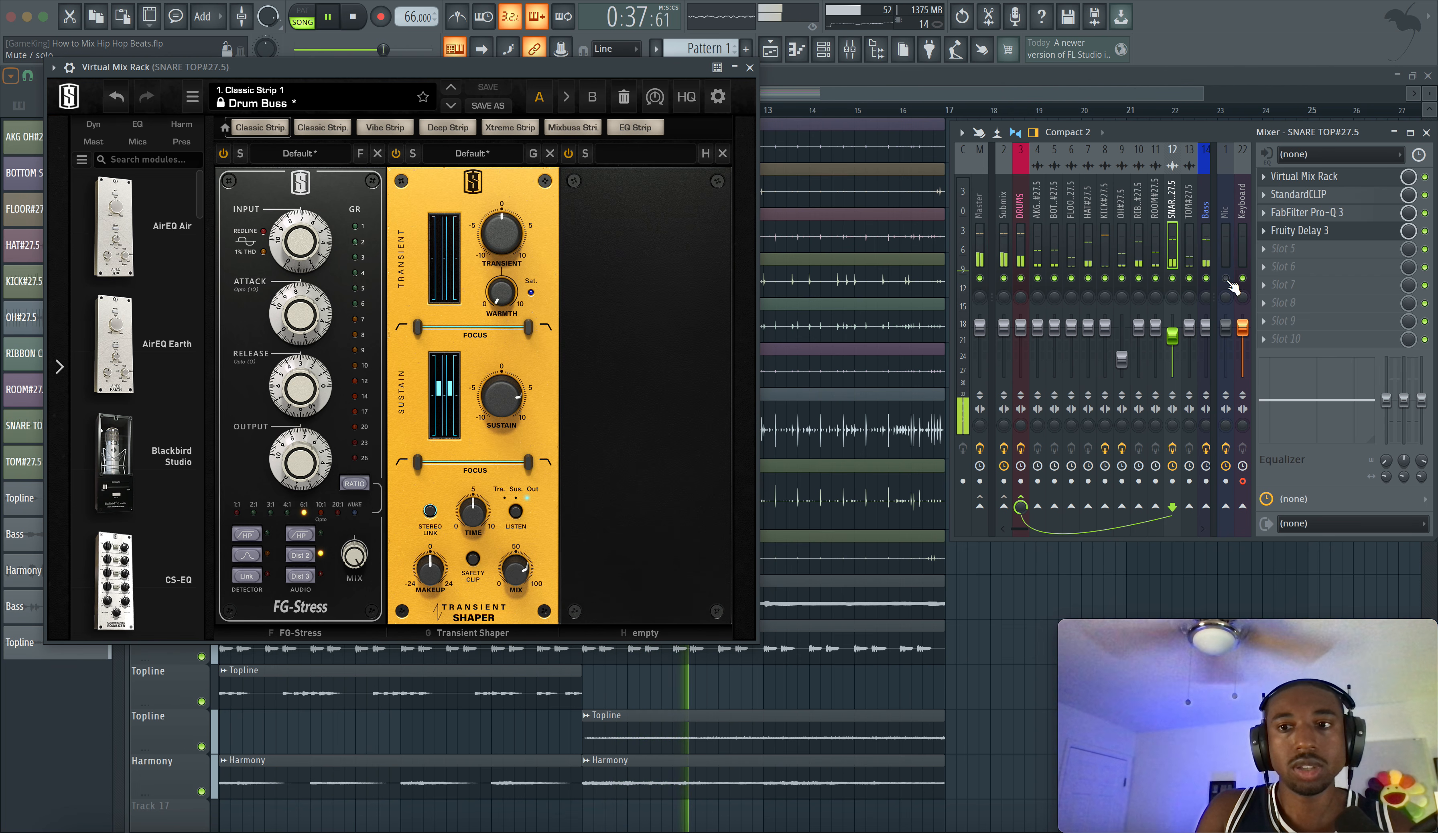
Replay the beat from the start with the Transient Shaper active, close the Virtual Mix Rack, and stop playback.
key("space")
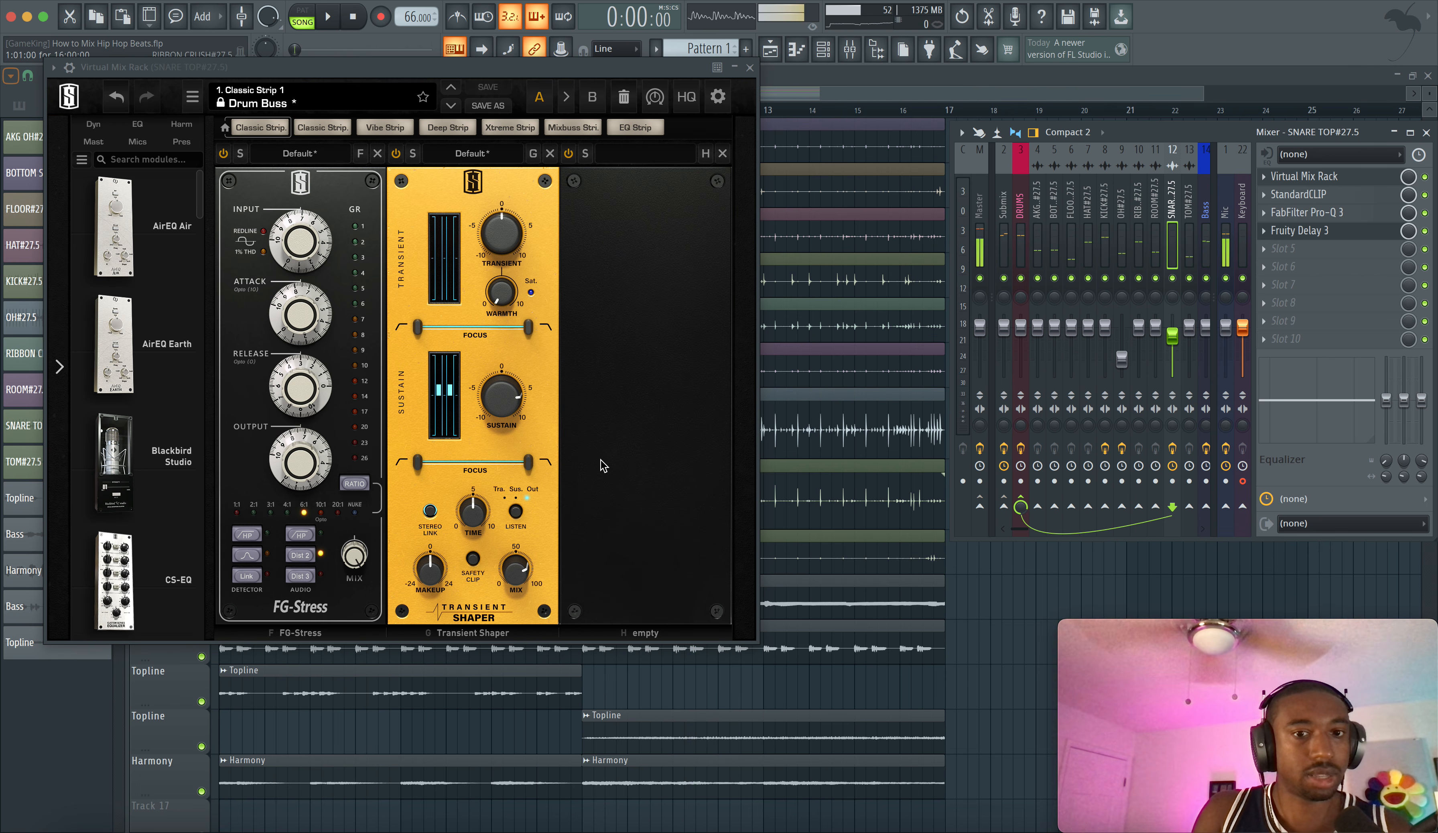
key("space")
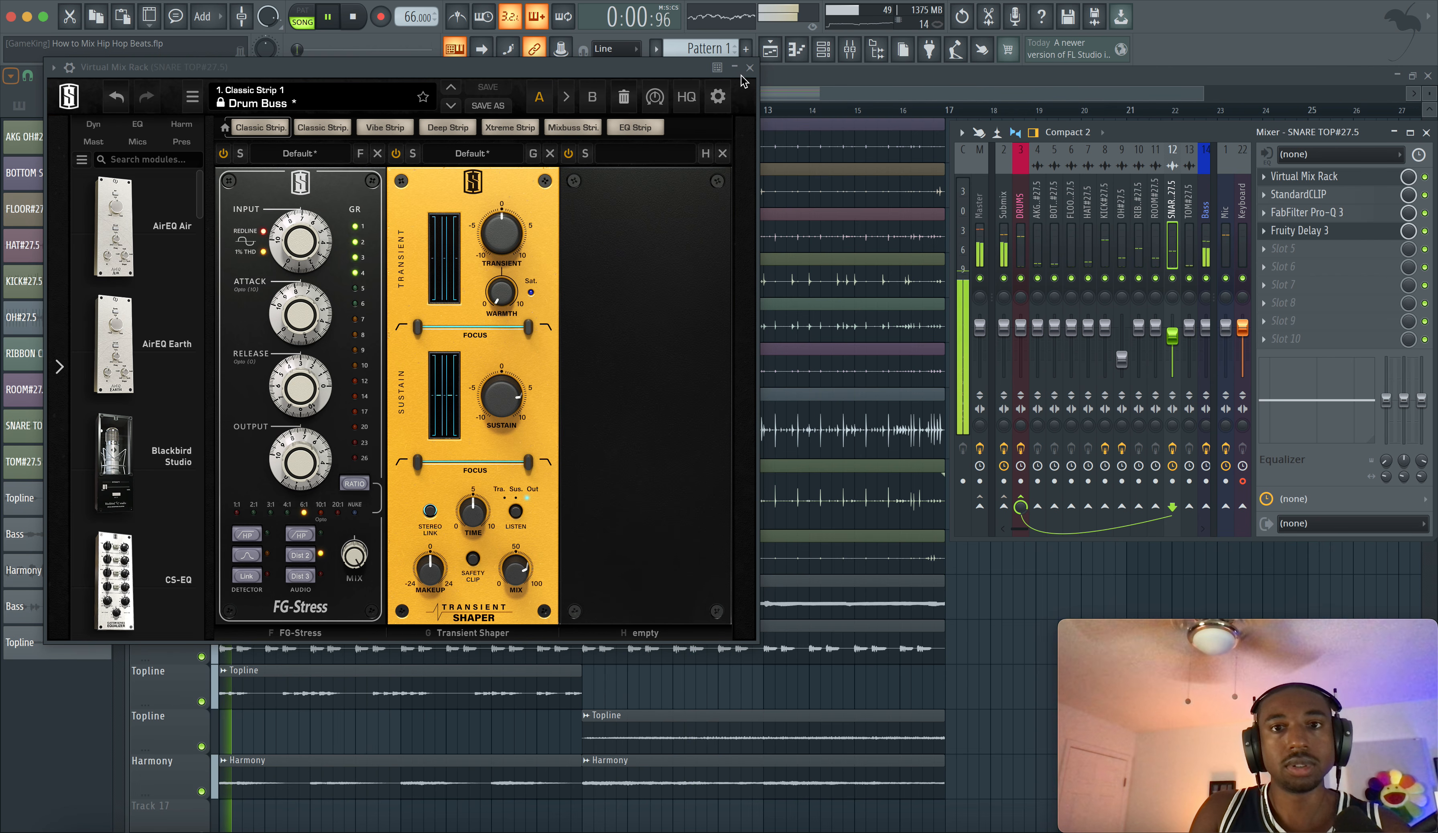
left_click(750, 68)
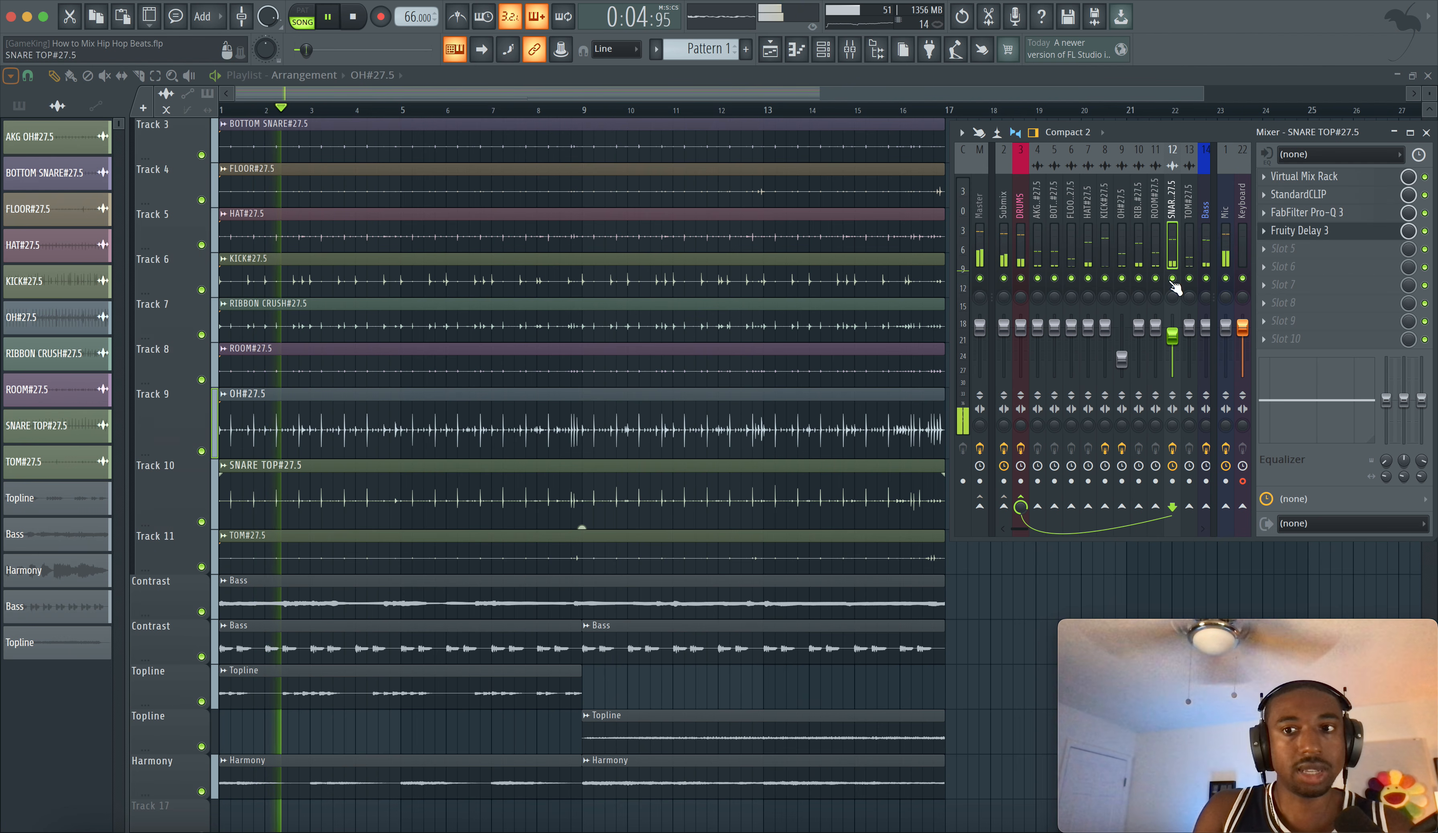
key("space")
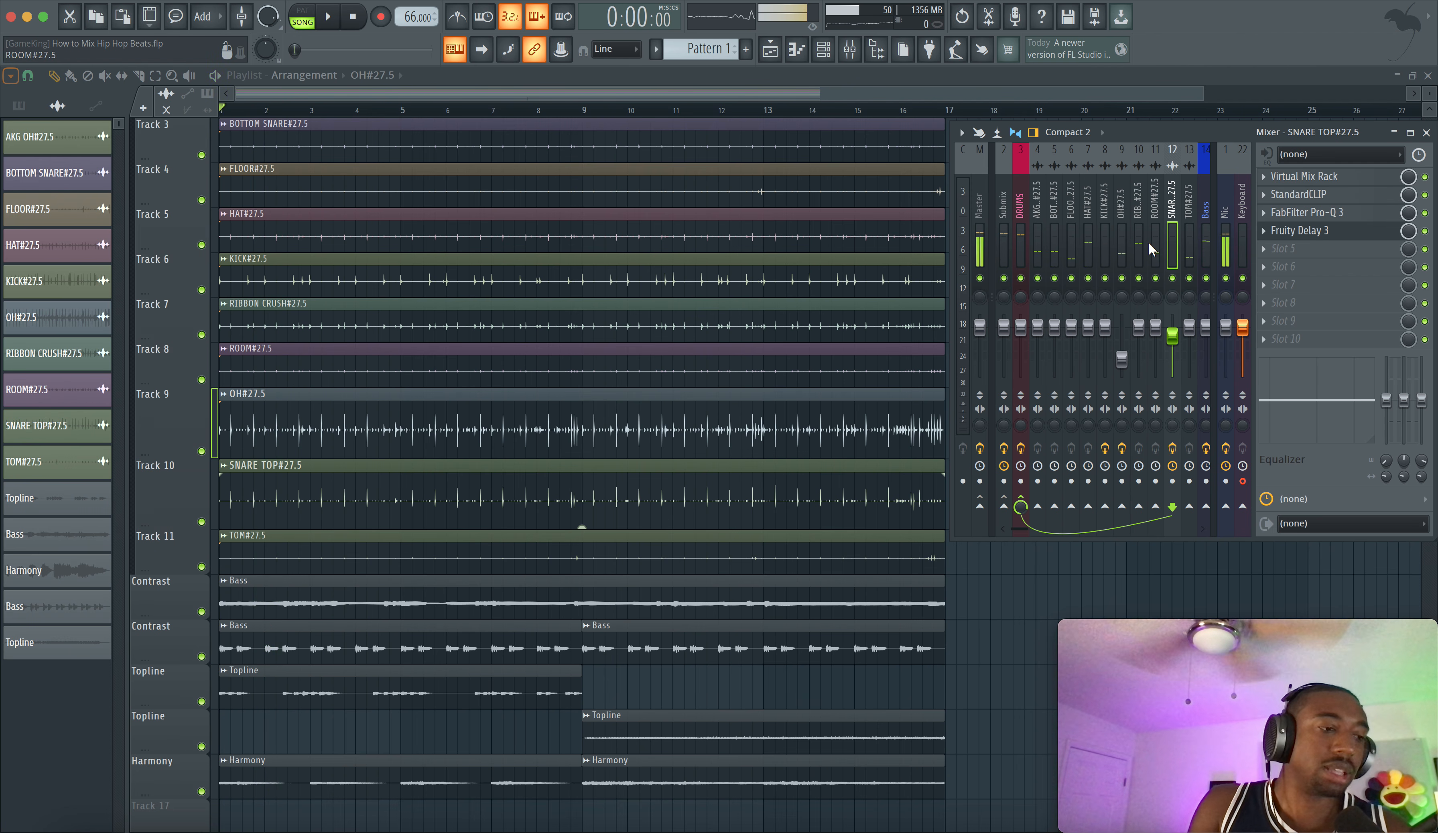
Reposition and widen the mixer to show the tracks through Insert 25, and replay the beat while toggling the Mic track's mute.
scroll(1148, 241, "down", 2)
key("space")
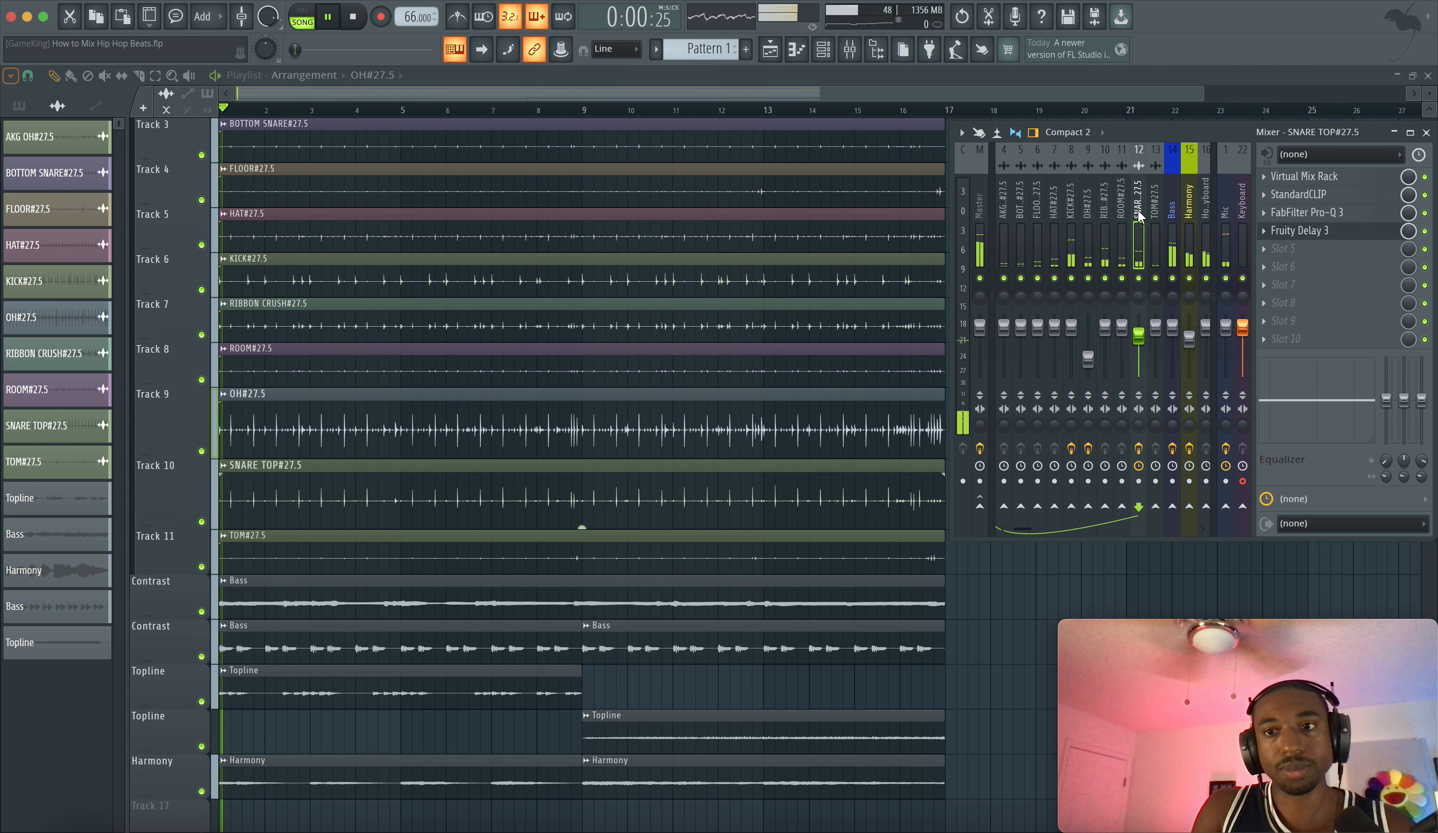
scroll(1138, 216, "up", 2)
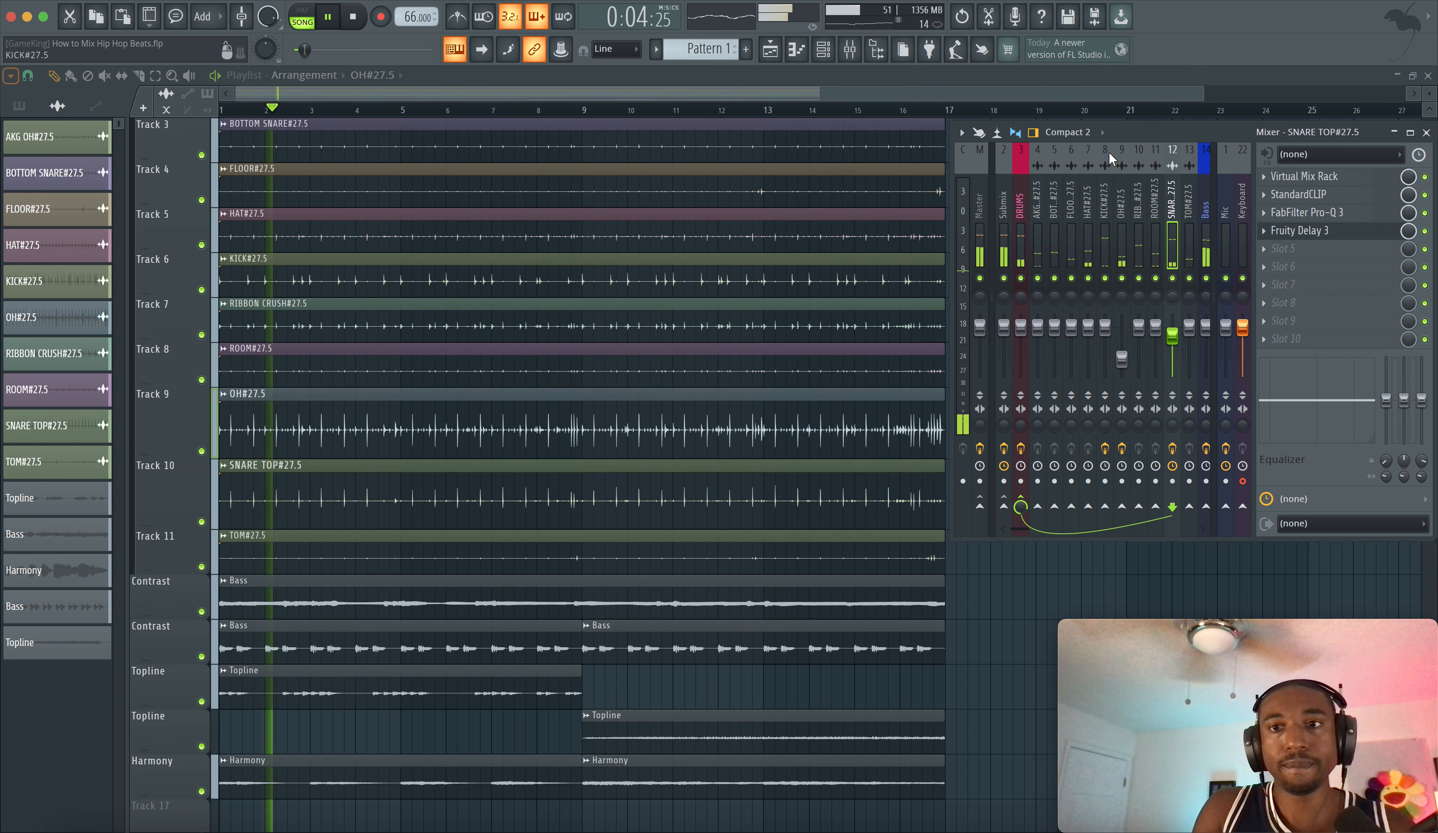
left_click_drag(1109, 151, 719, 152)
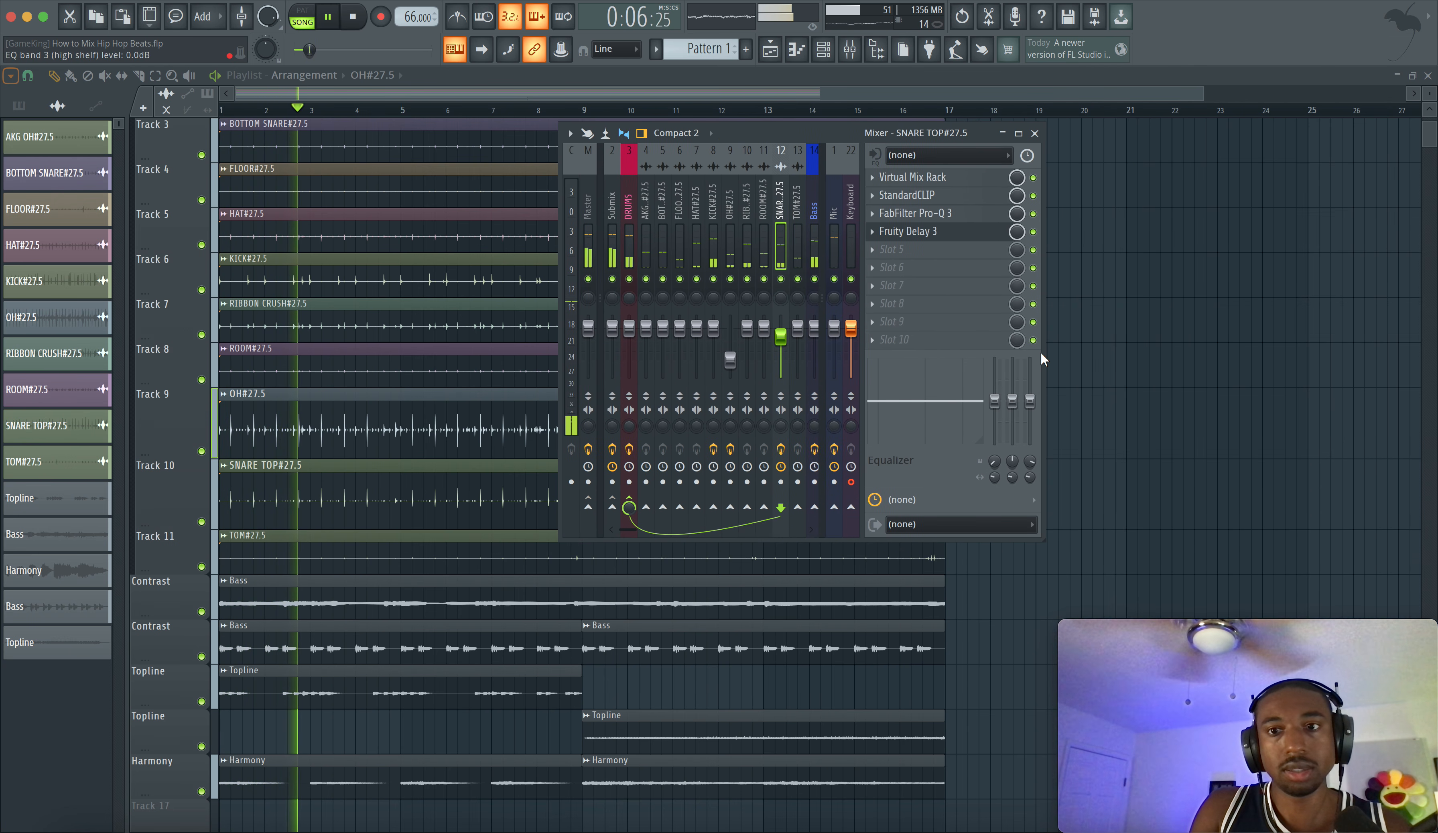
left_click_drag(1041, 360, 1212, 355)
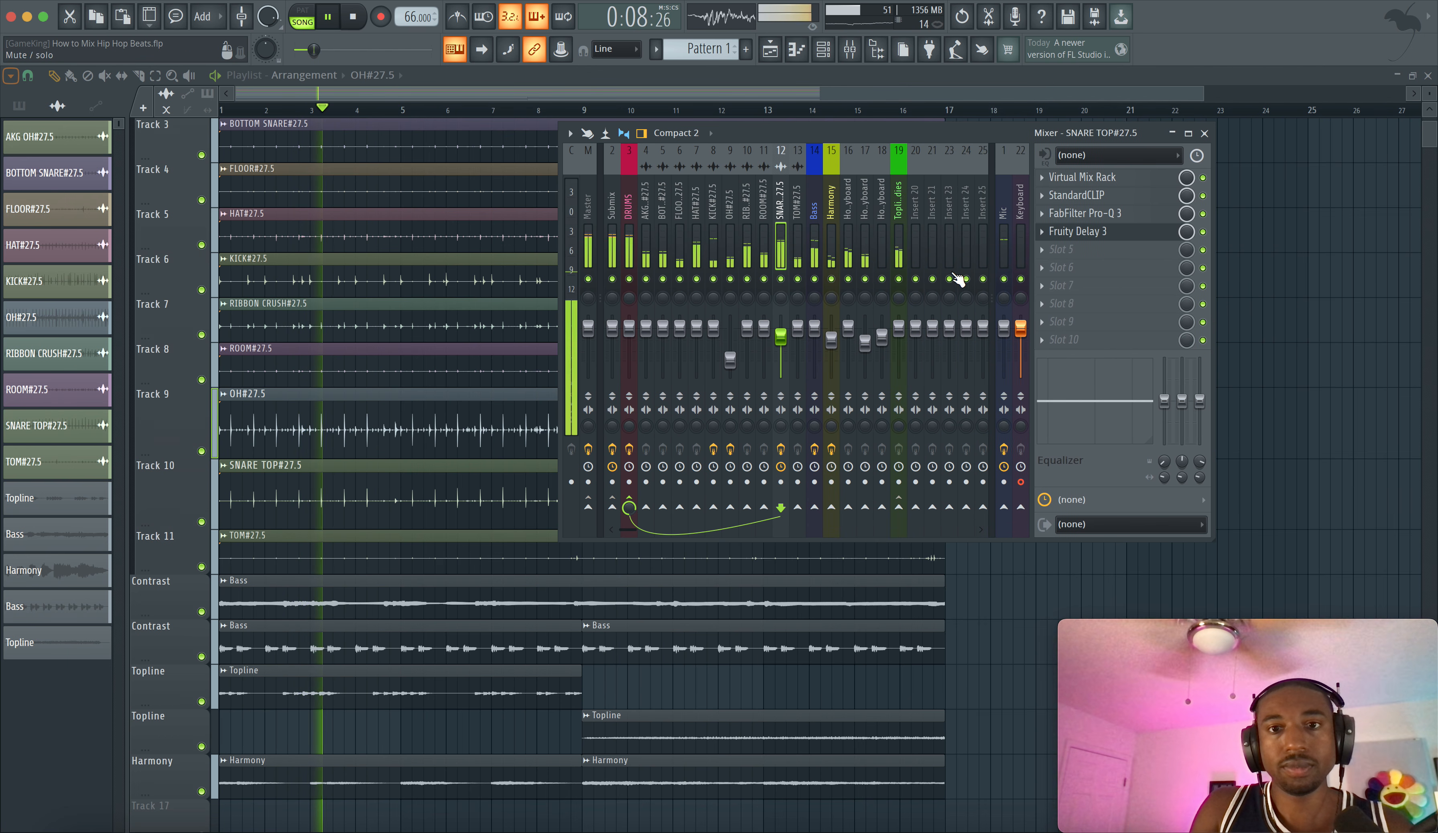
left_click(1004, 279)
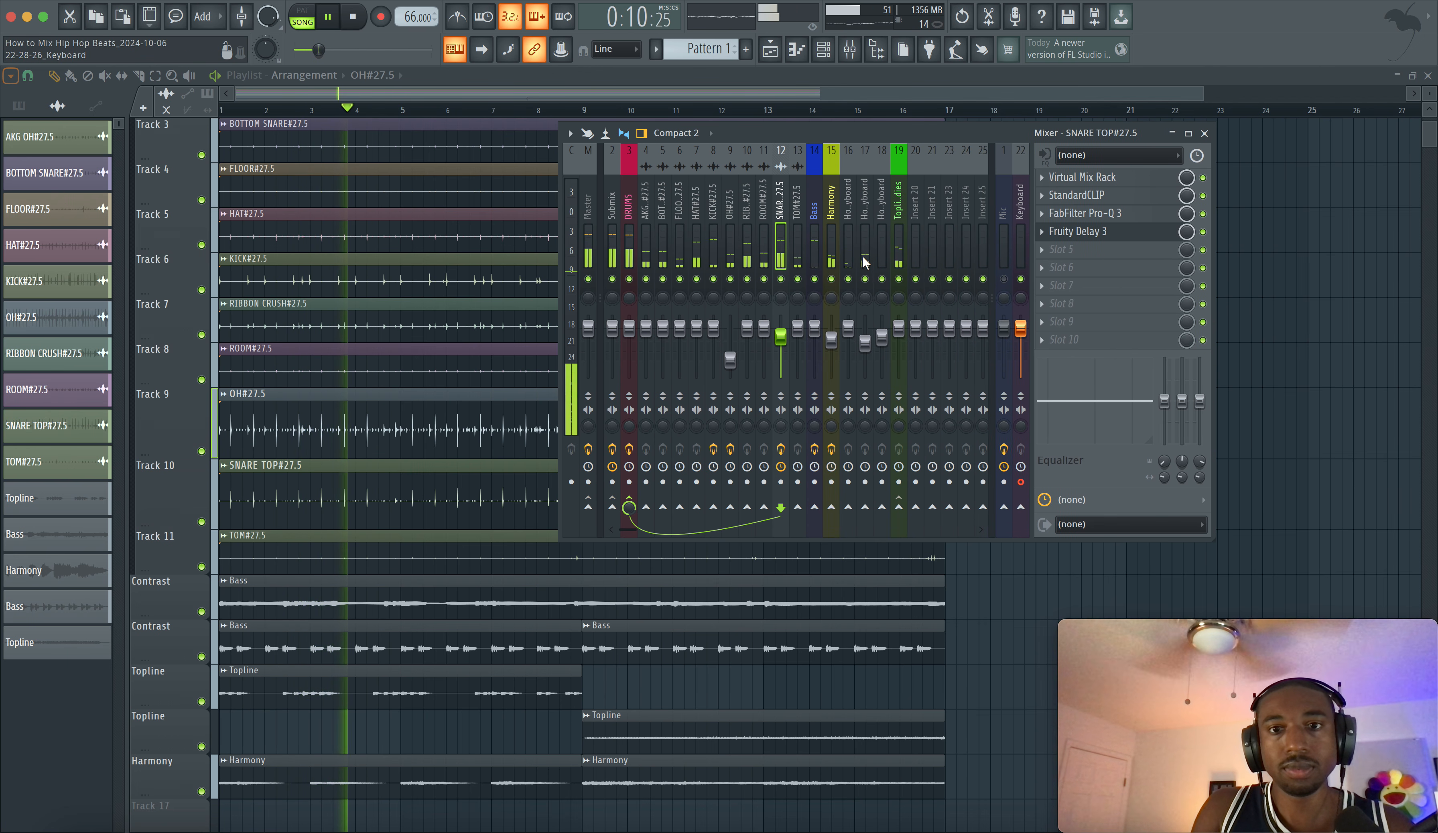
left_click(1004, 278)
key("space")
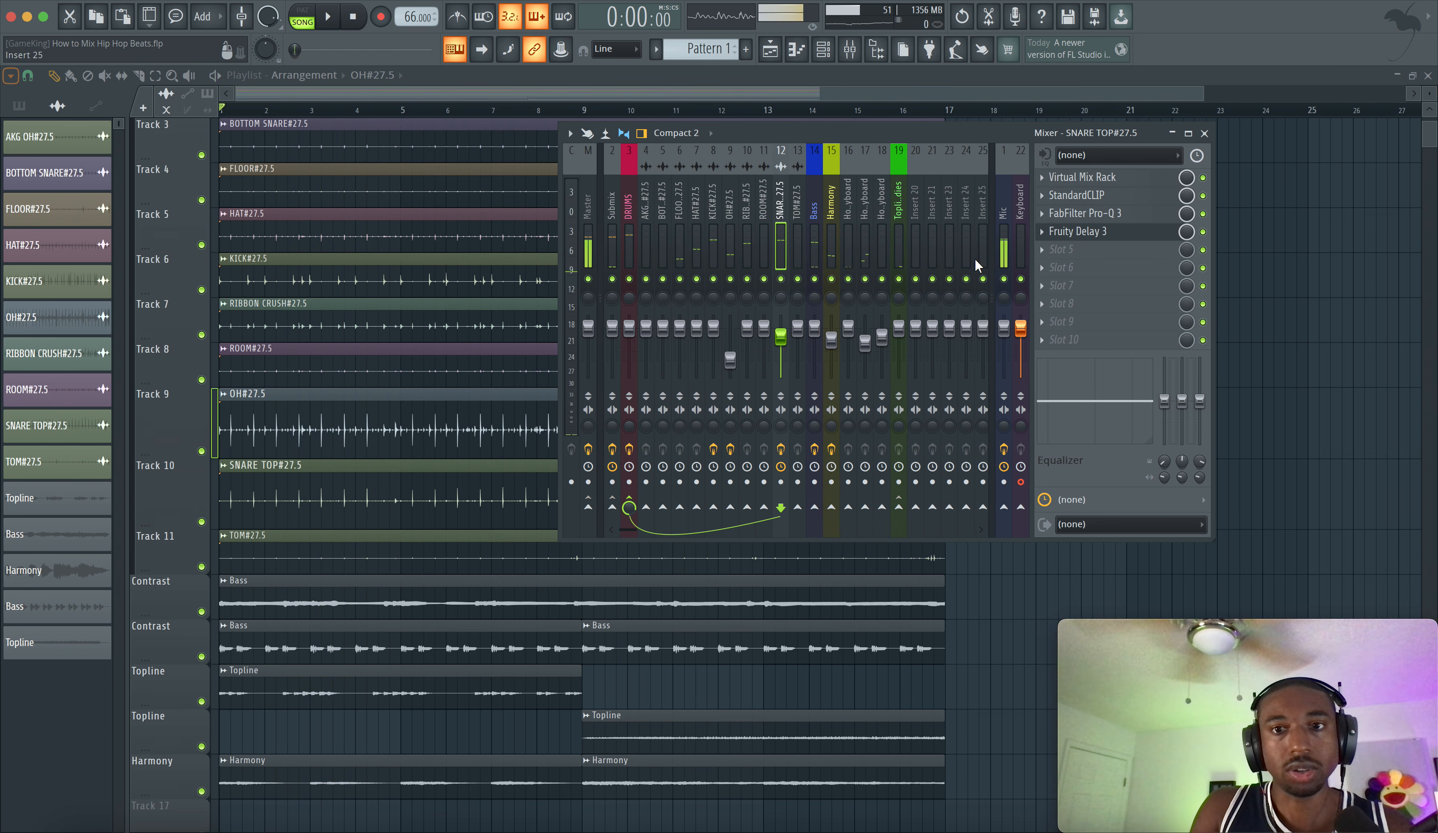
Load a second Fruity Delay 3 into slot 5 of the SNARE TOP#27.5 track and stop playback.
left_click(1101, 257)
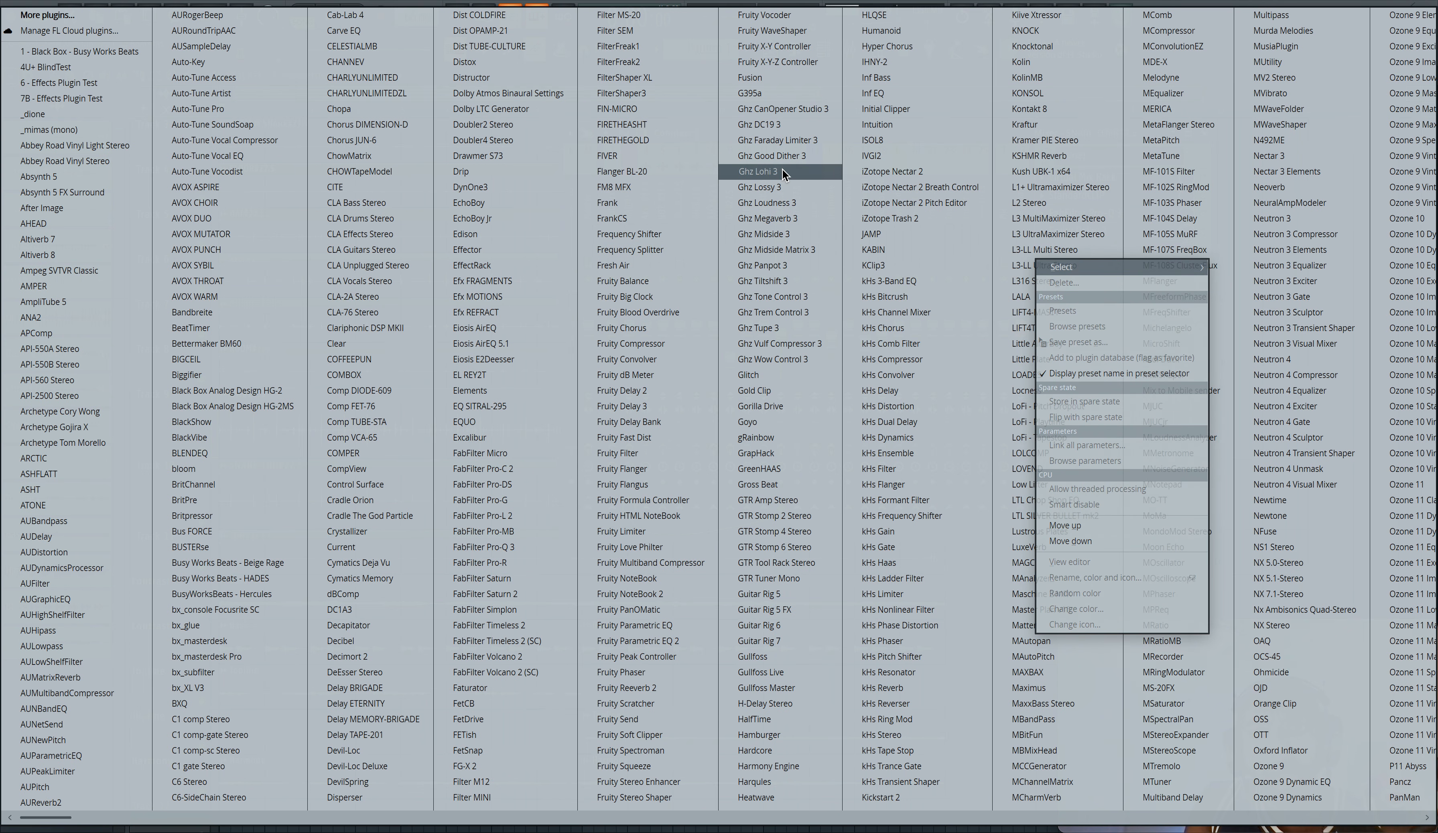
left_click(642, 406)
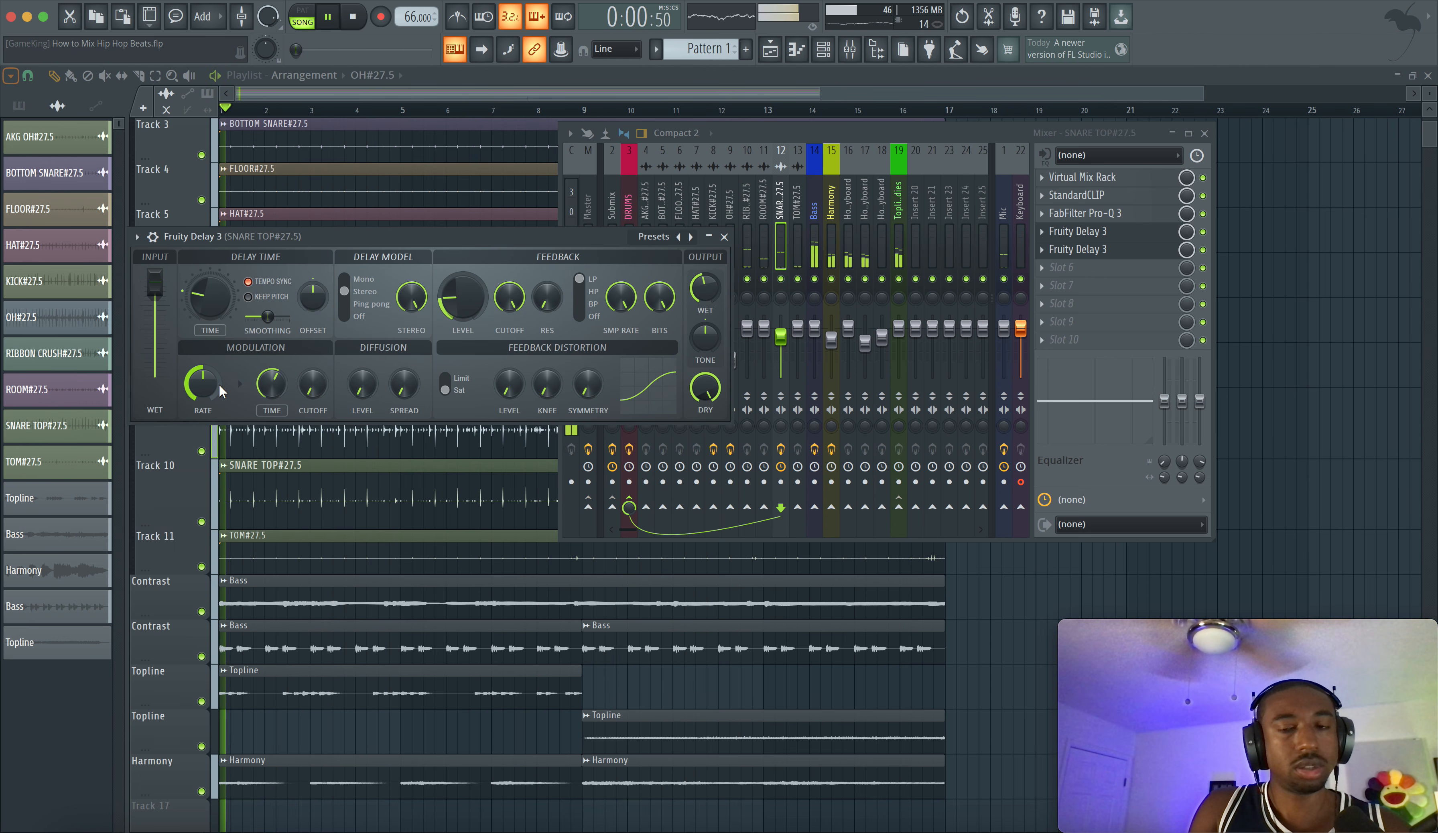
key("space")
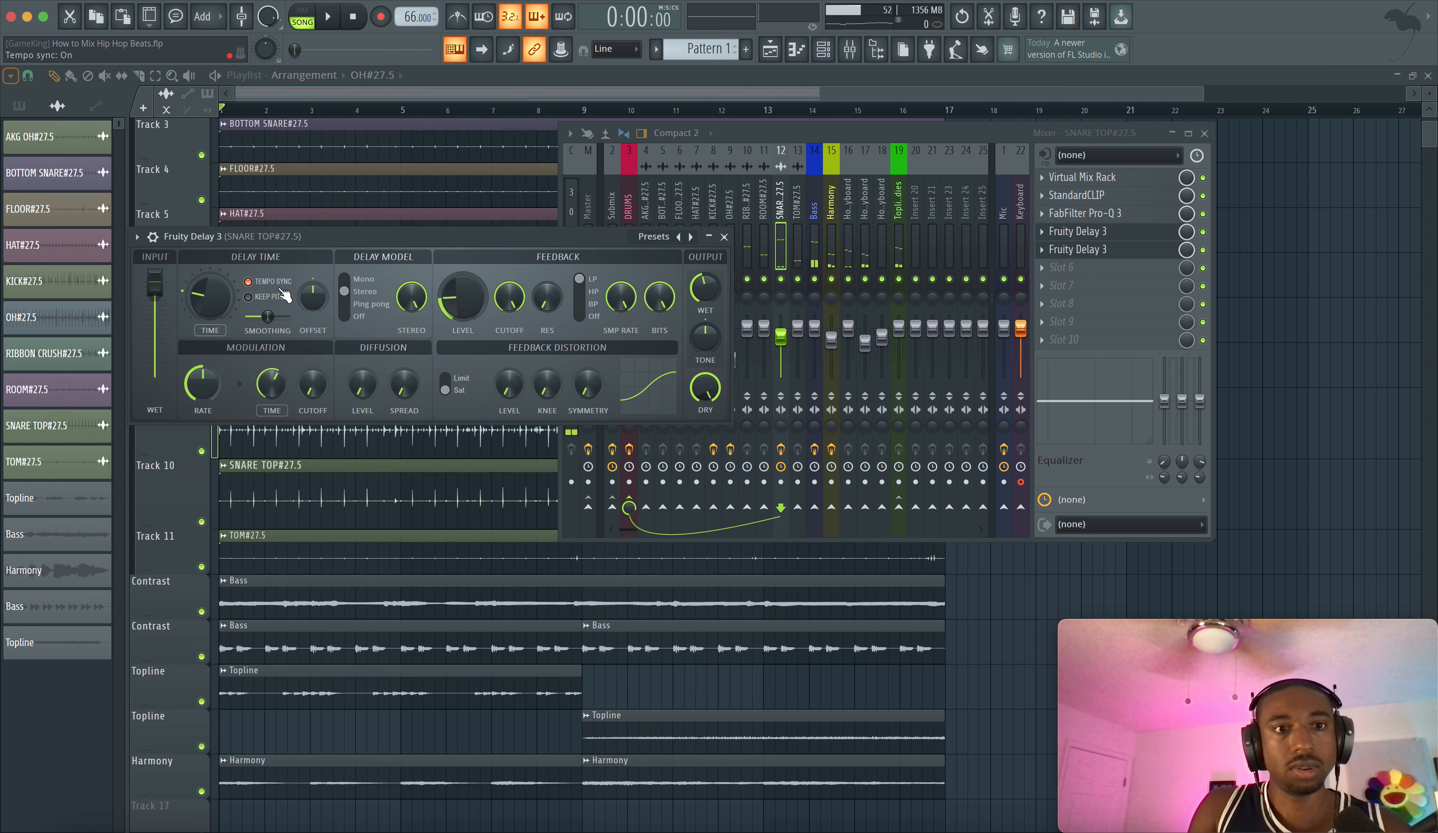
Turn off tempo sync and set the feedback level to 0.0% in the second Fruity Delay 3, replaying the beat.
key("space")
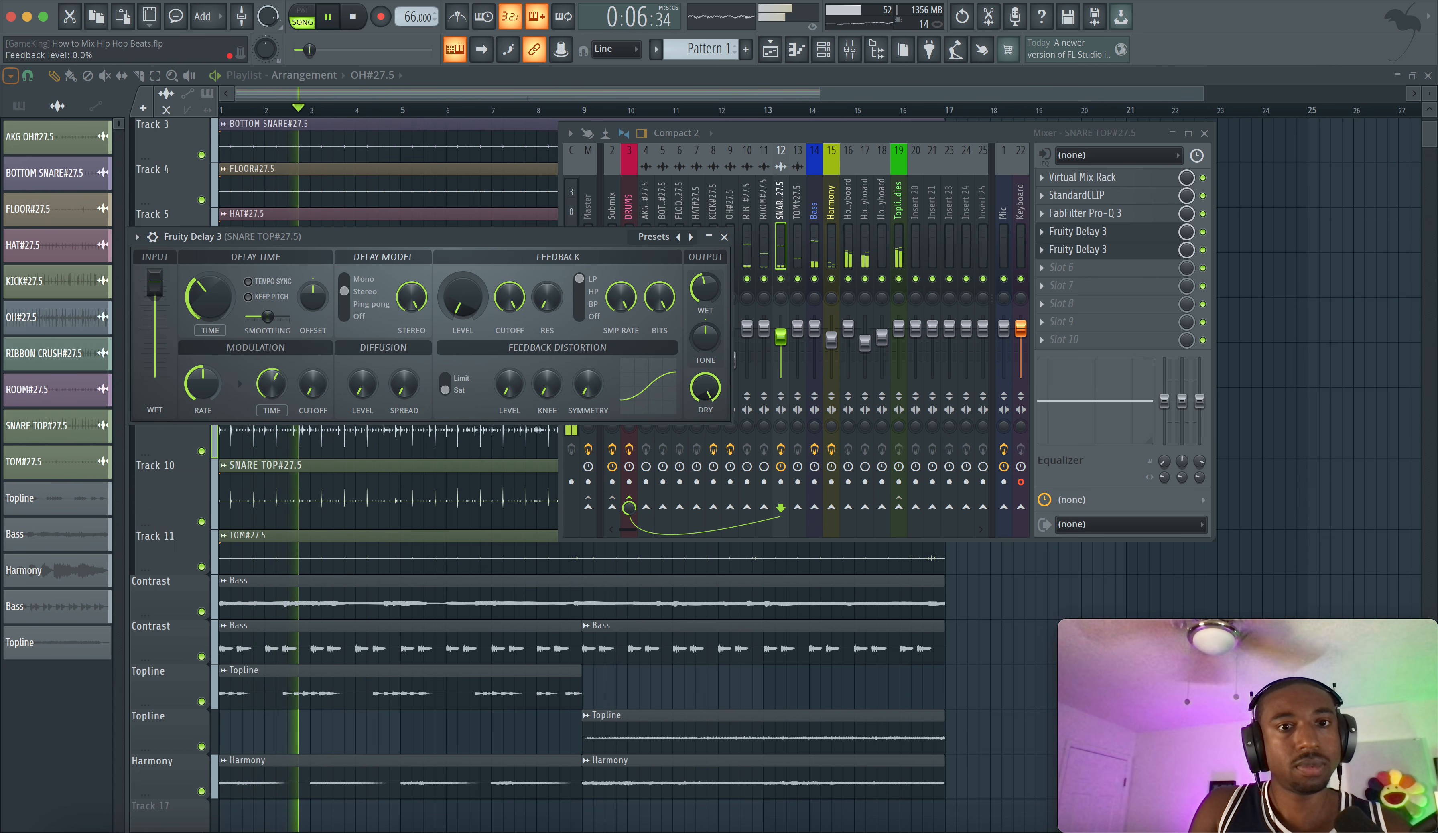
key("space")
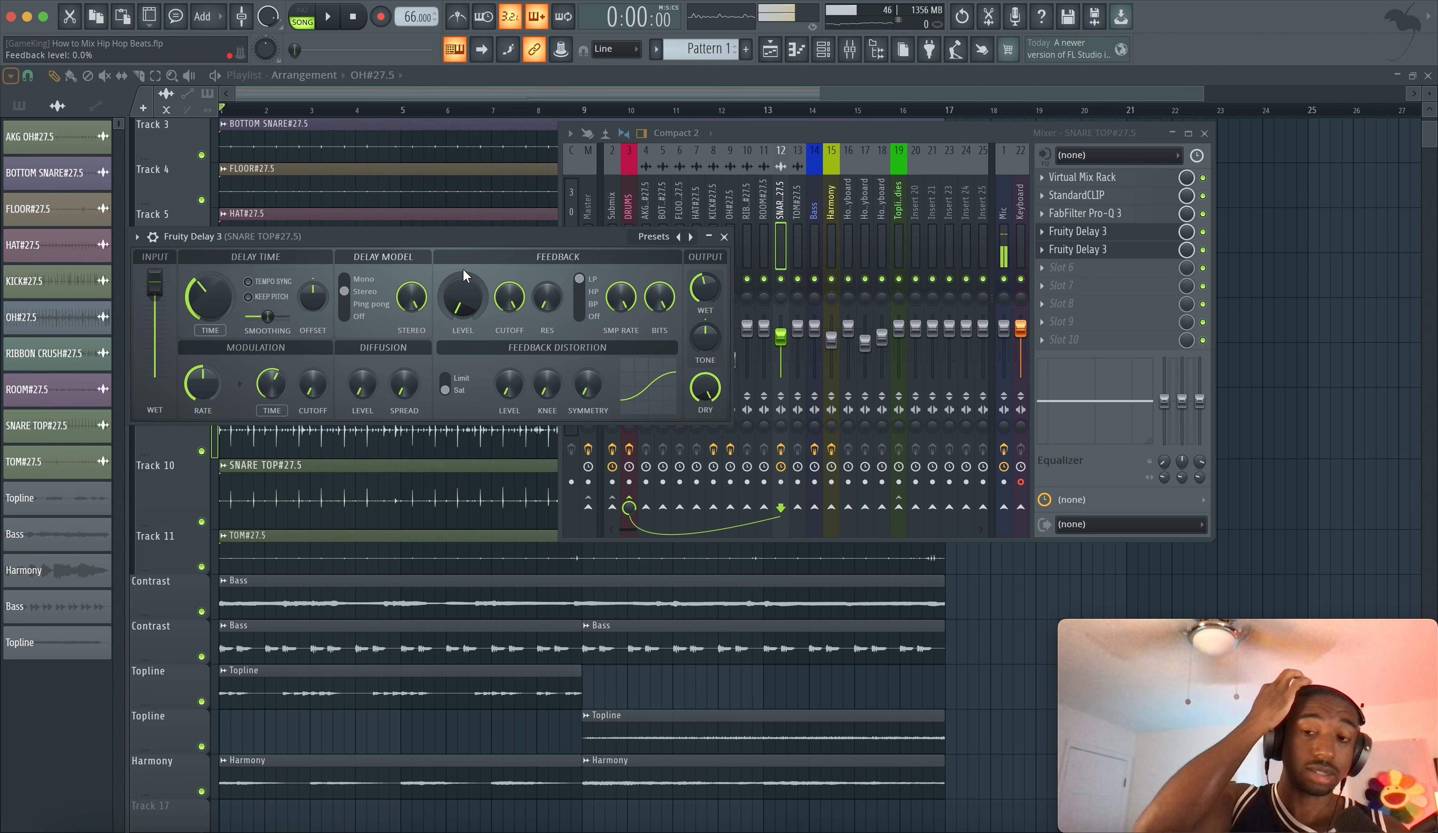
key("space")
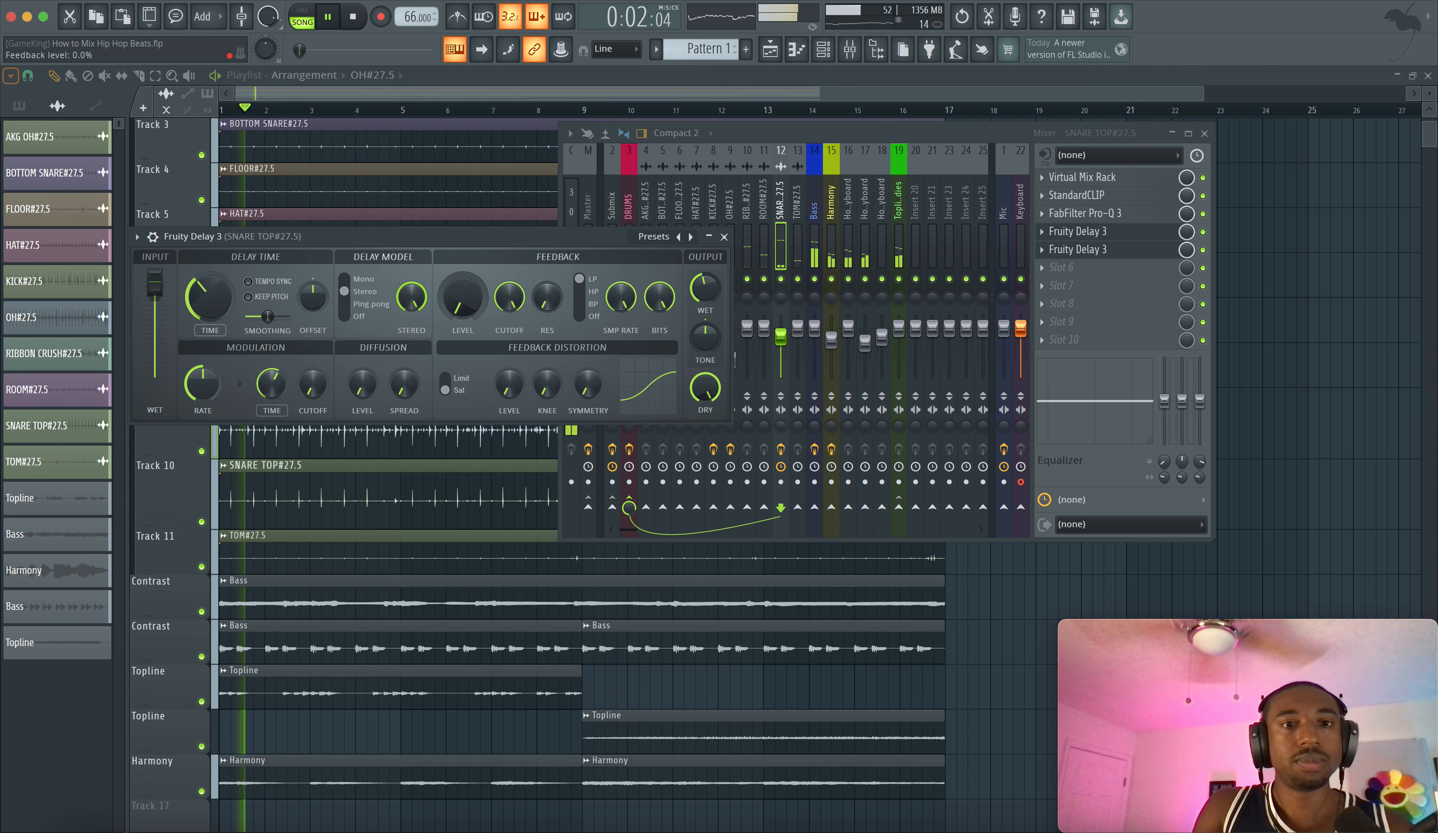
Raise the second Fruity Delay 3's feedback level, modulation rate and delay time during playback.
left_click_drag(457, 303, 457, 280)
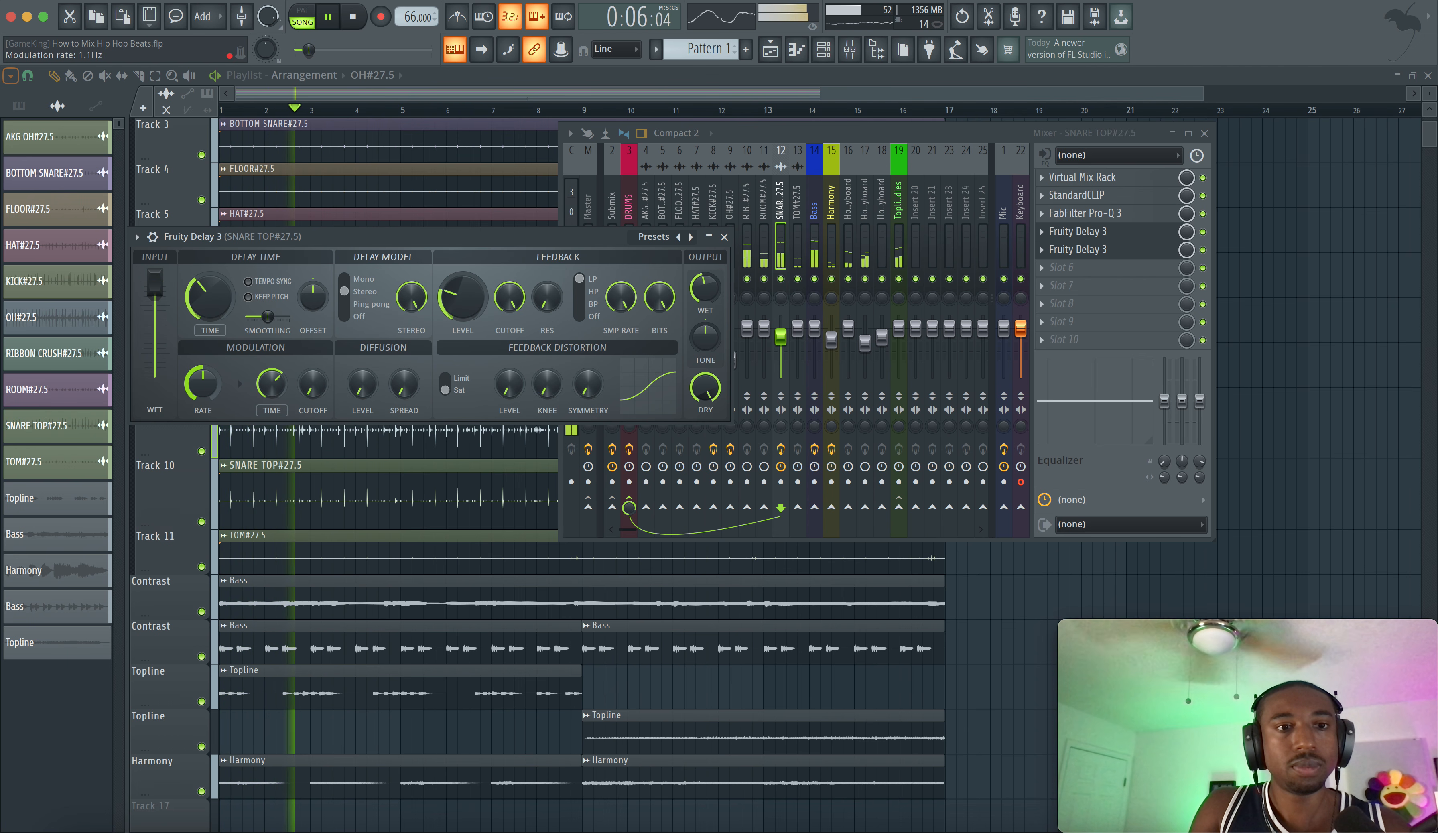
left_click_drag(209, 386, 210, 373)
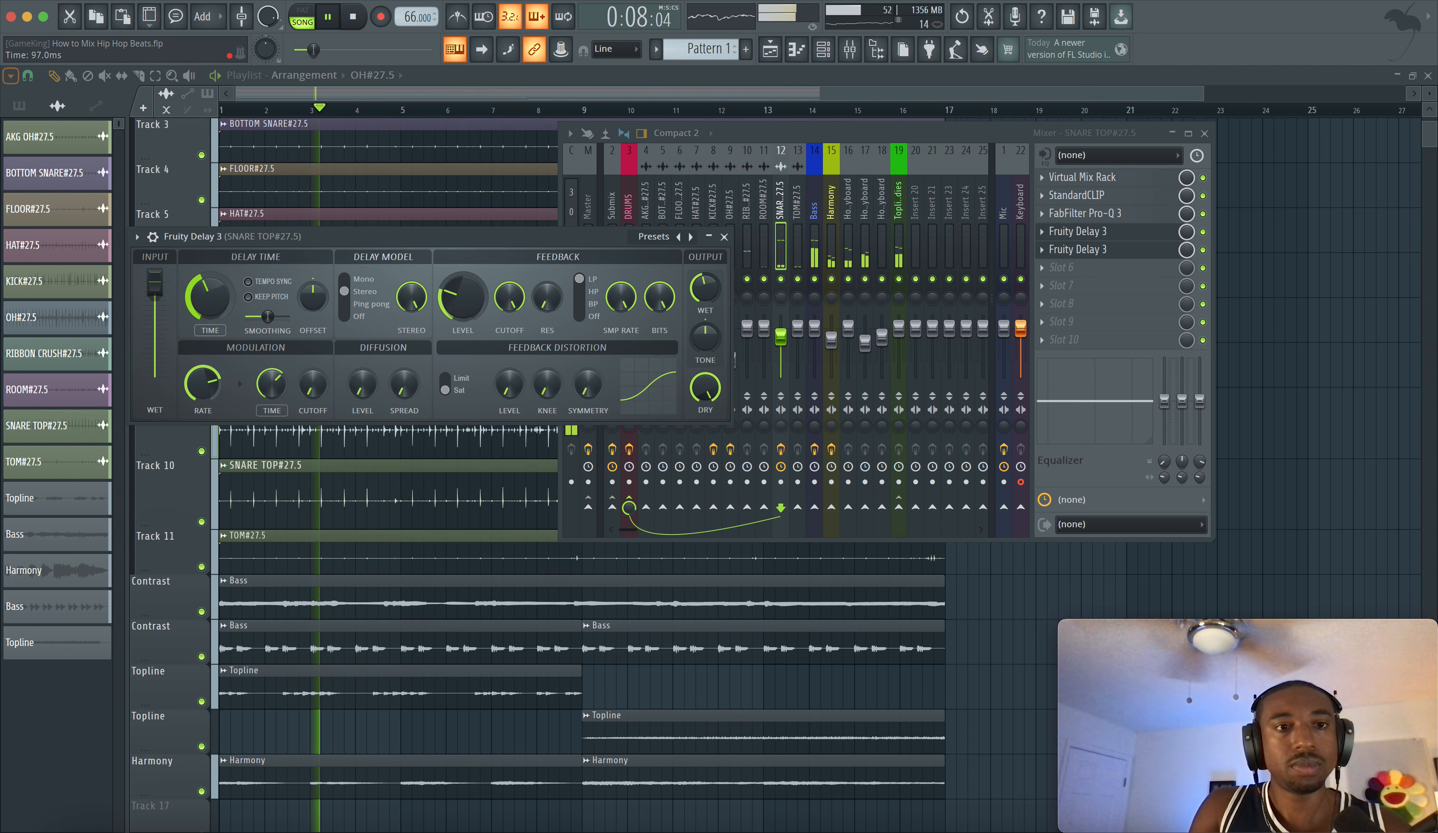
scroll(216, 311, "up", 5)
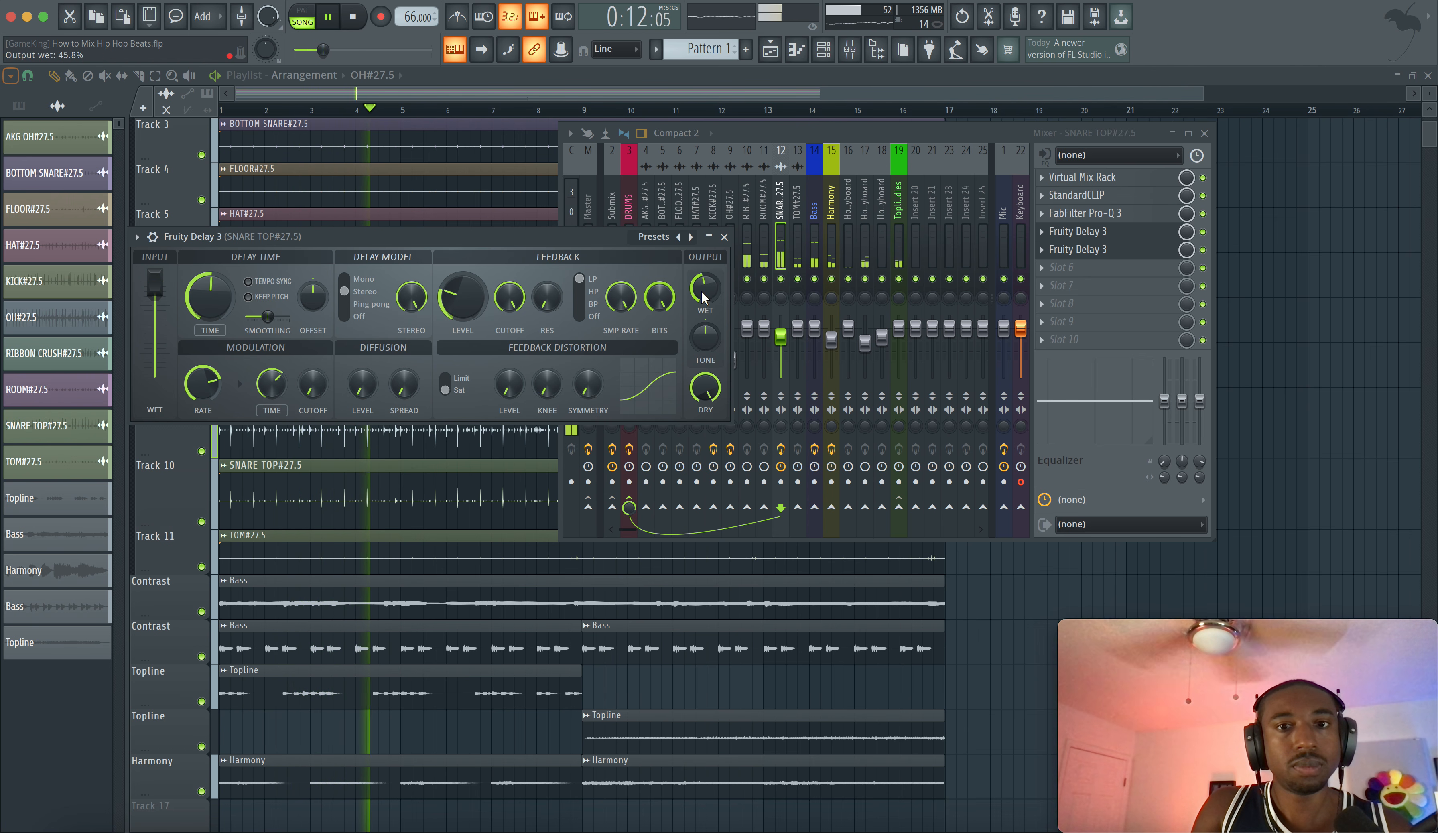
Lower the second Fruity Delay 3's output wet level to a small amount and stop playback.
mouse_move(704, 294)
left_mouse_down()
mouse_move(704, 307)
mouse_move(702, 294)
left_mouse_up()
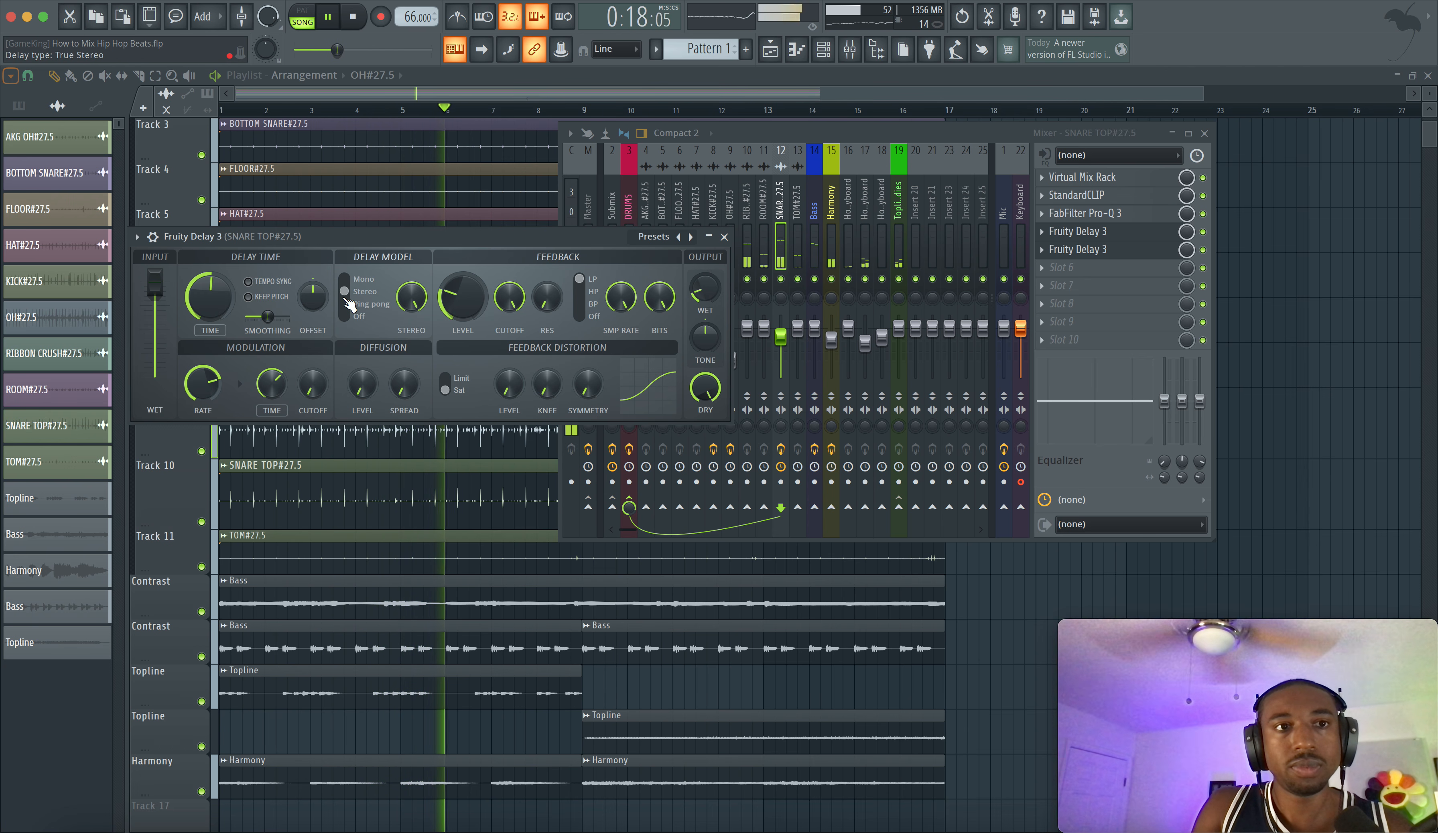
left_click_drag(704, 294, 704, 298)
key("space")
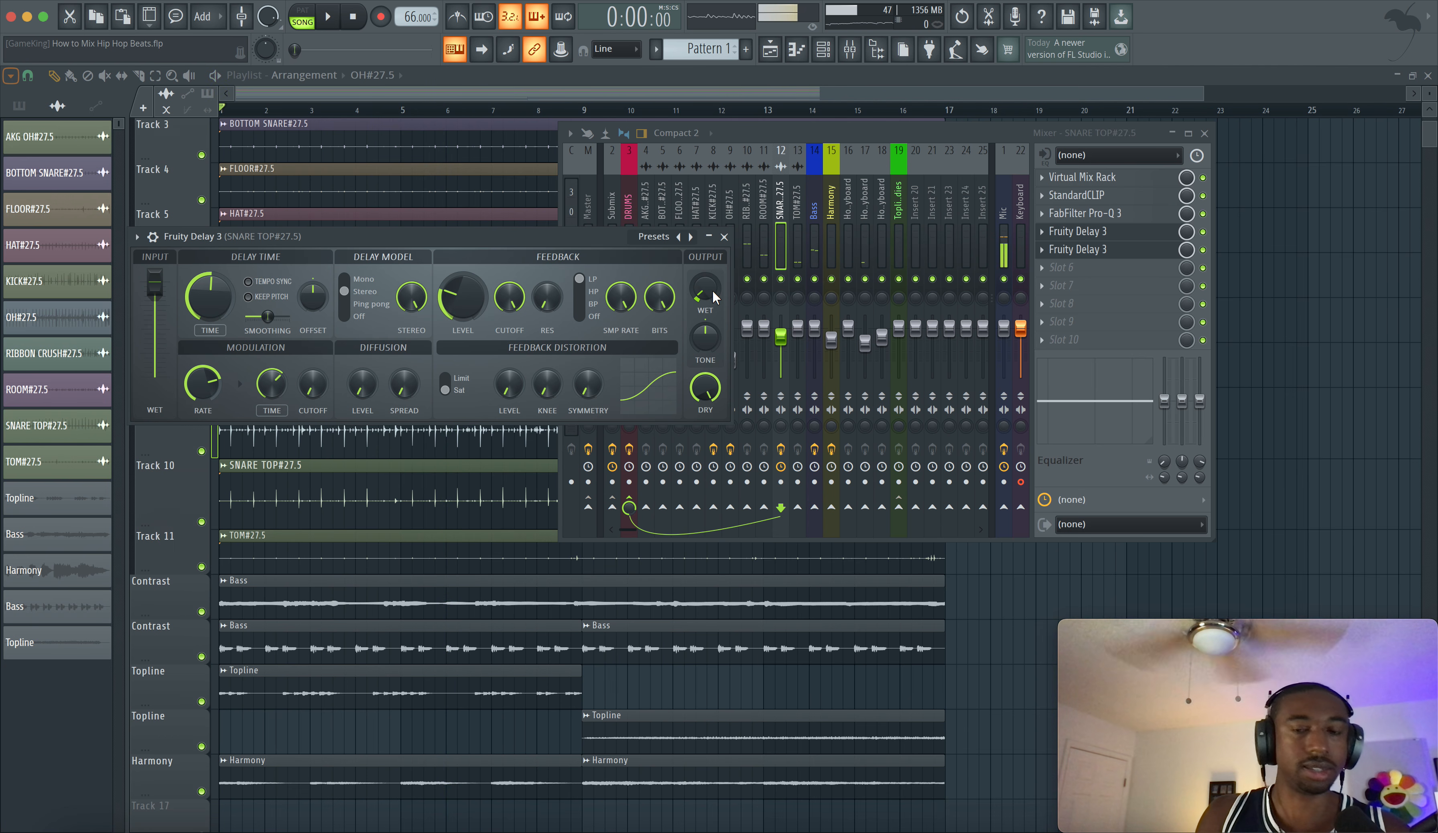
Play the beat and switch off the Transient Shaper module in the SNARE TOP#27.5 track's Virtual Mix Rack.
key("space")
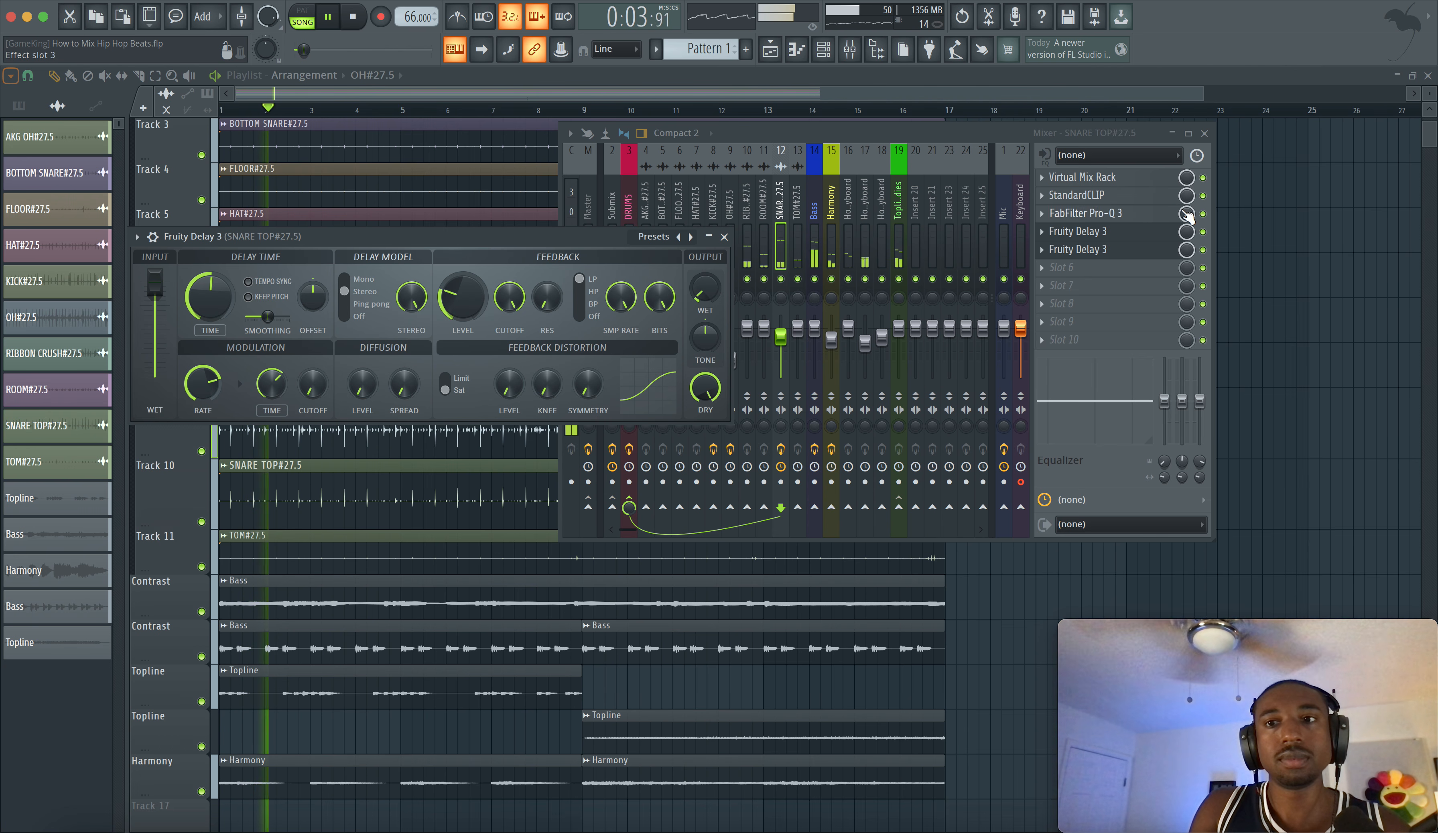
left_click(1082, 177)
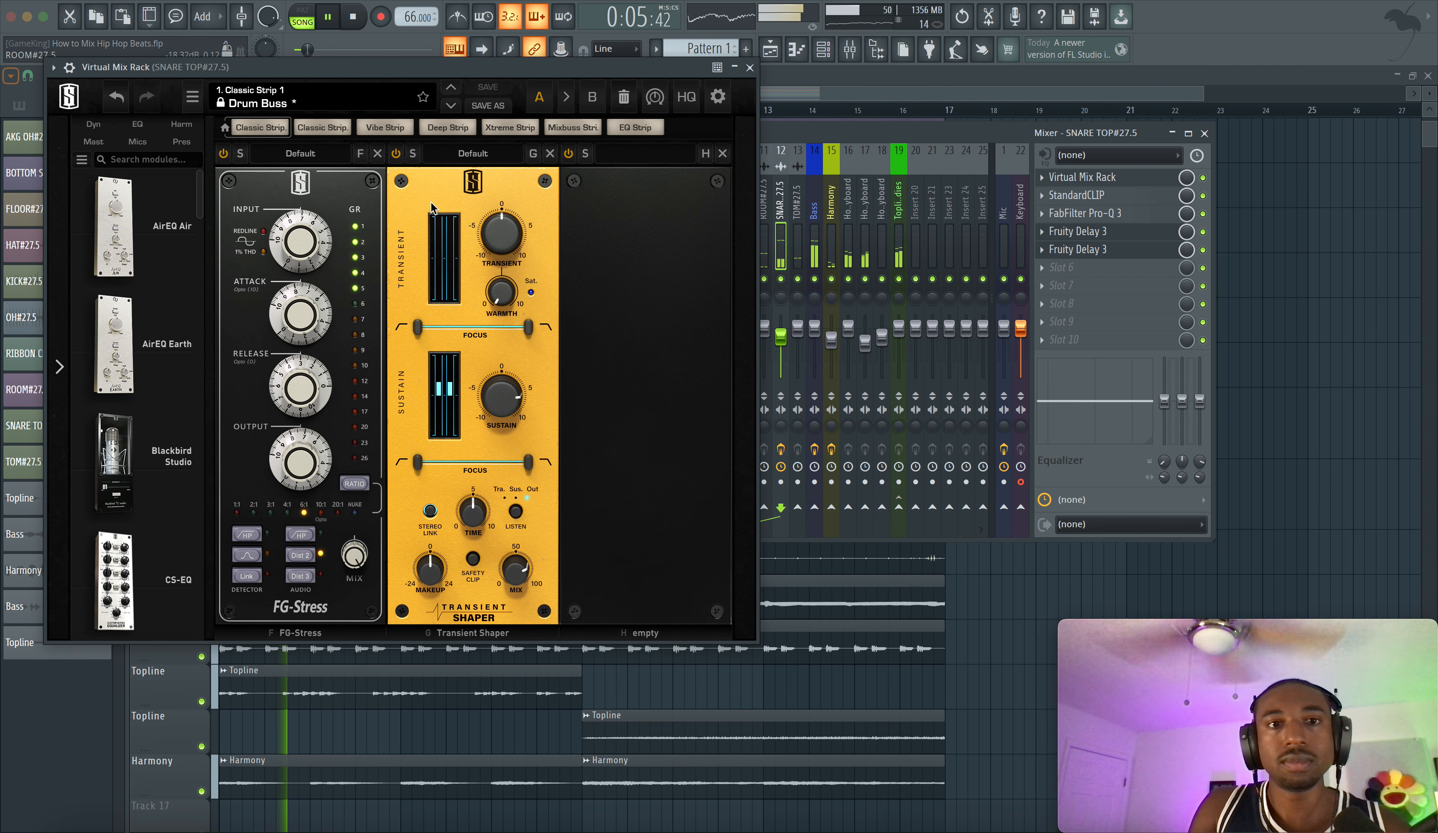
left_click(395, 154)
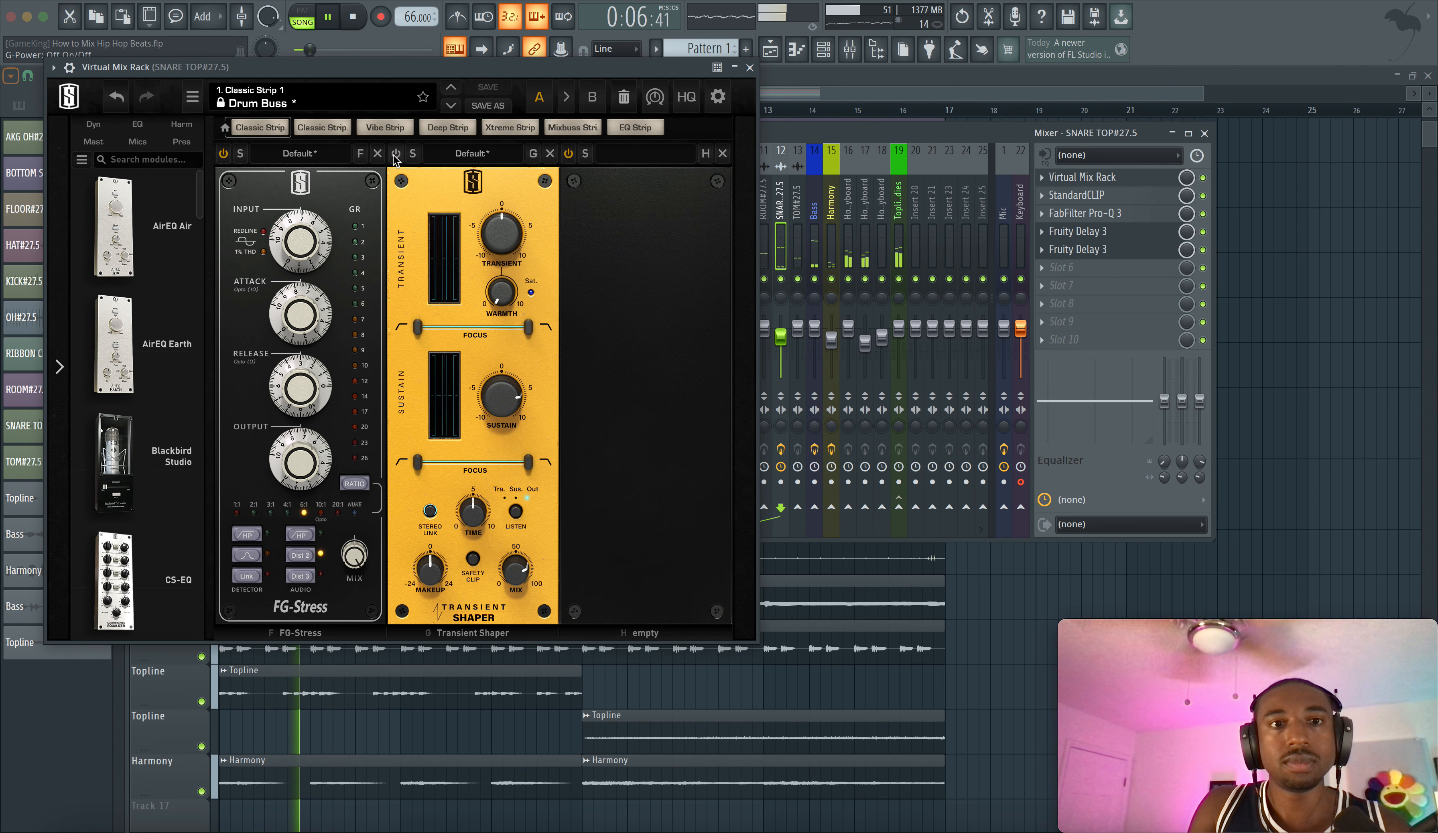
left_click(750, 67)
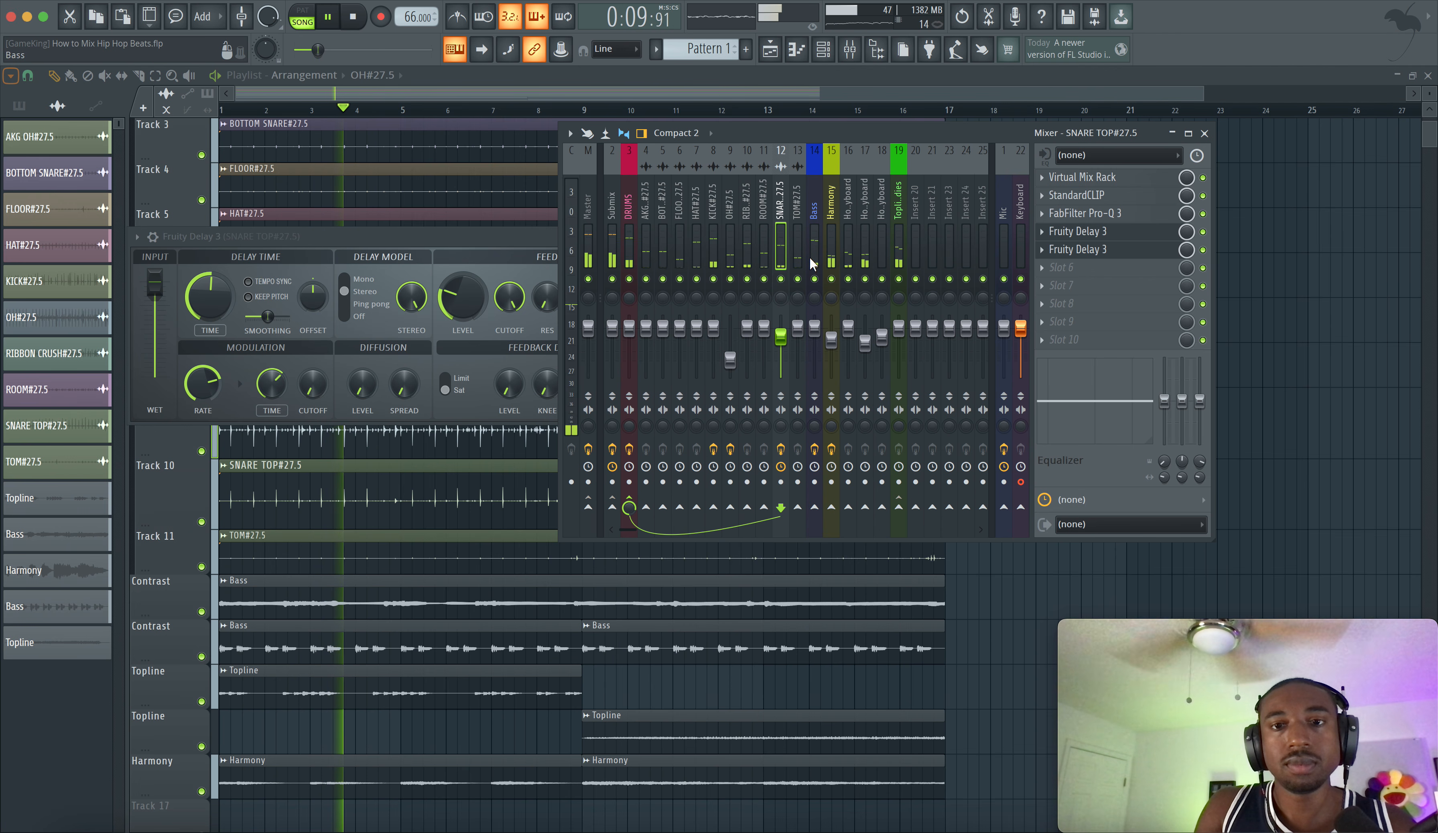
In the second Fruity Delay 3, try the Ping pong delay model, reset its pan and set the model to Mono.
left_click(453, 241)
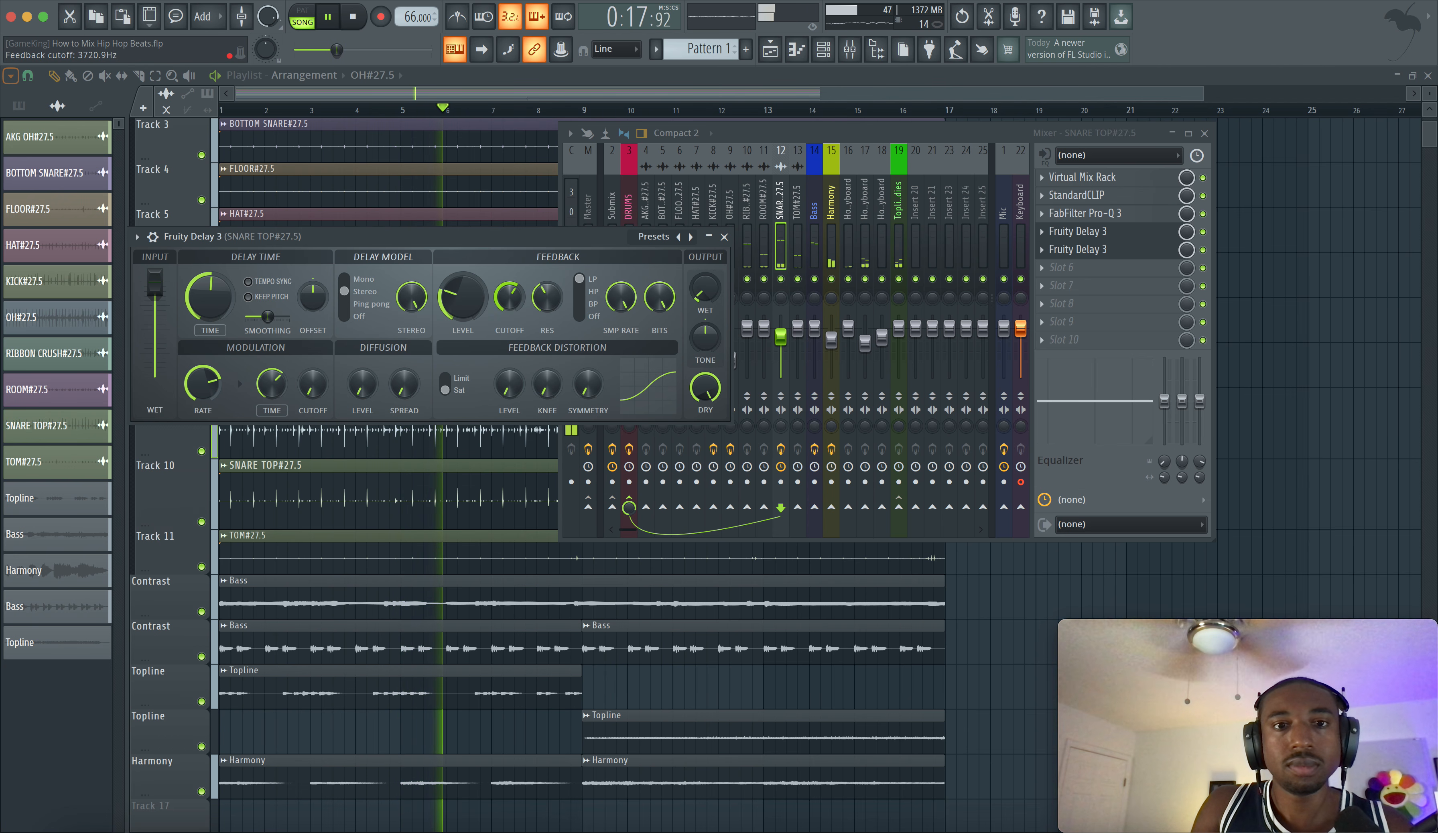
left_click(372, 306)
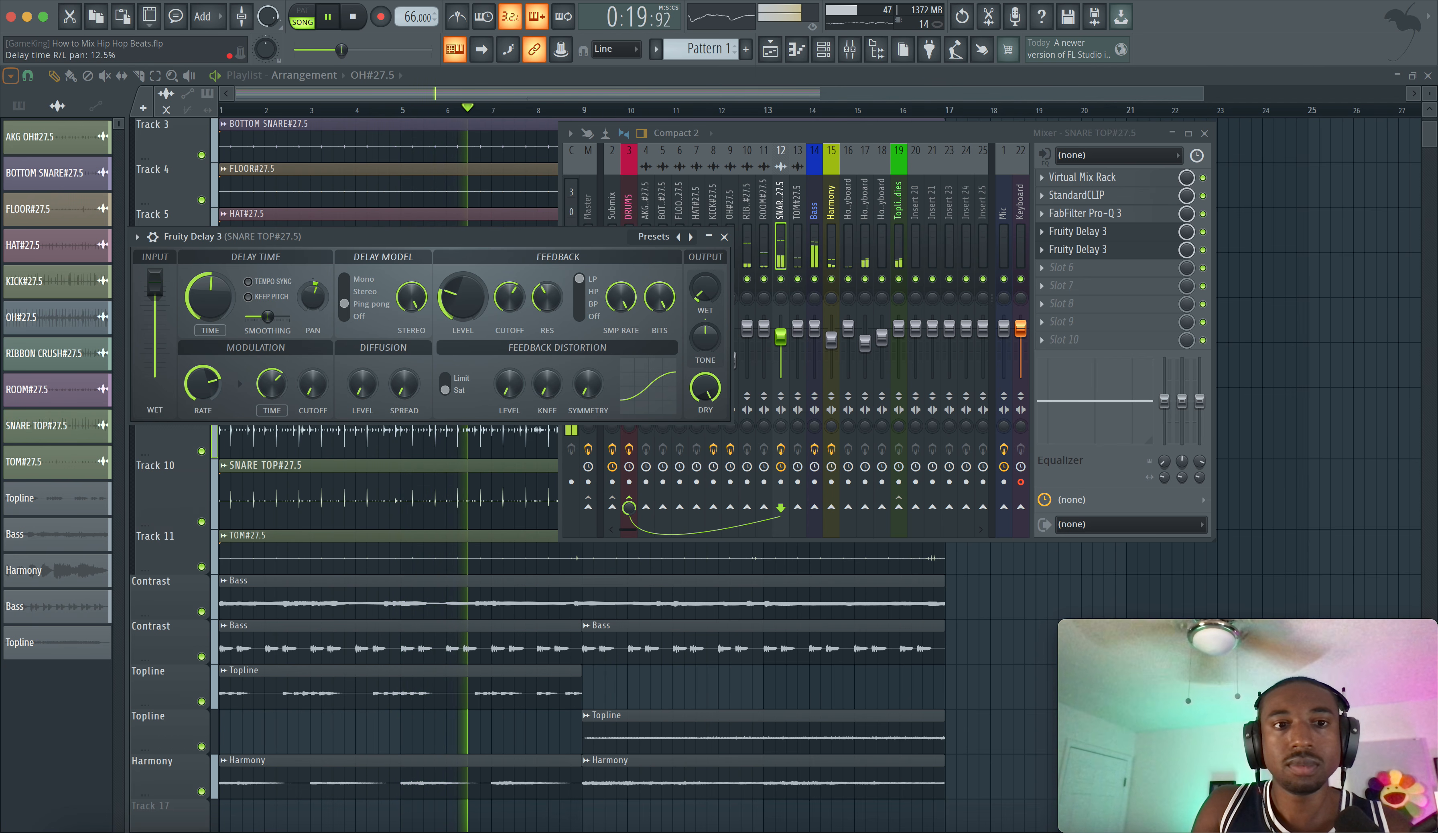
right_click(322, 299)
left_click(353, 314)
left_click(350, 293)
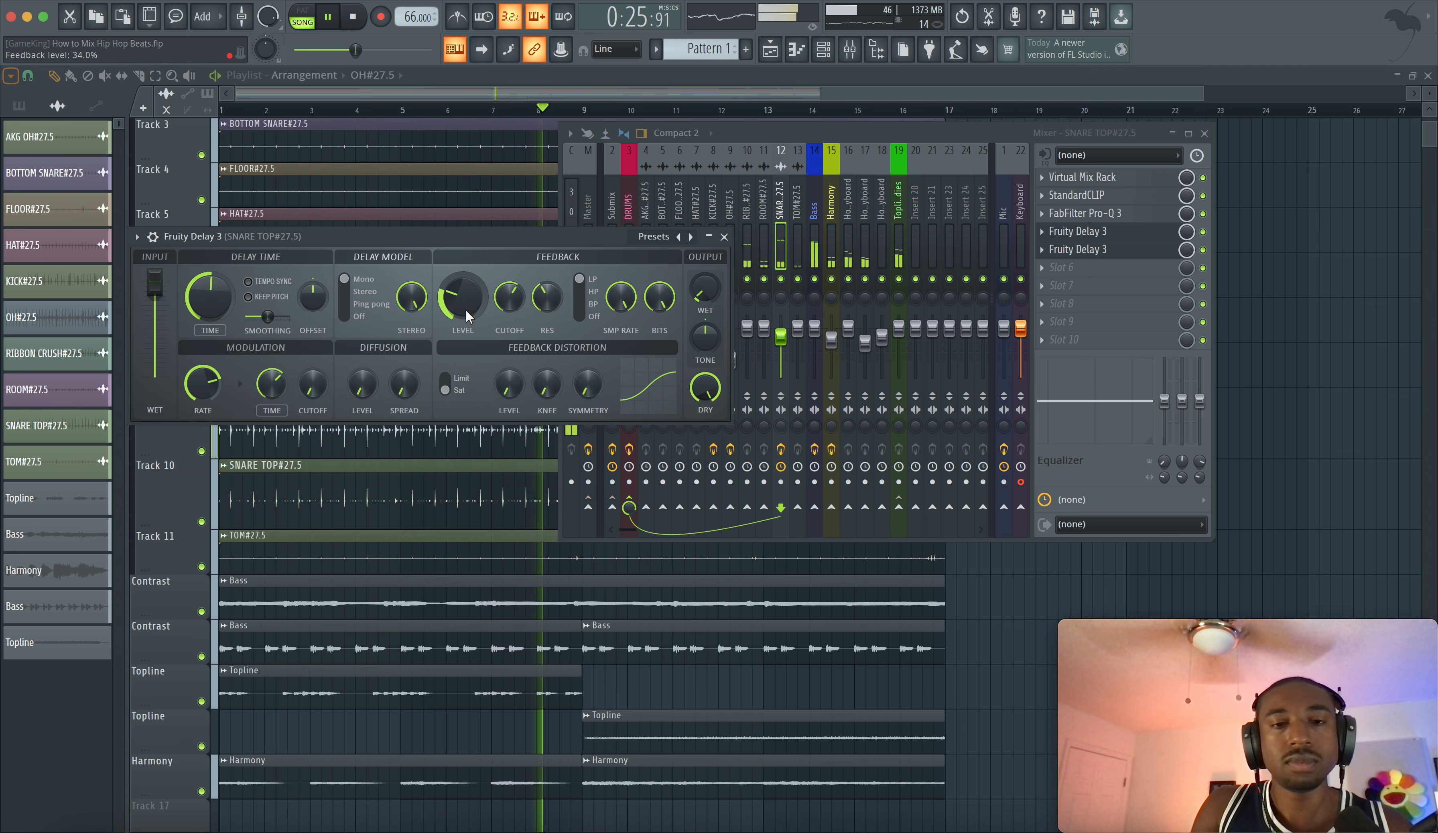
Set the delay's feedback level to about 74.2%, resonance to 40.5% and modulation time to 79.9%, briefly soloing the SNARE TOP#27.5 track.
mouse_move(465, 309)
left_mouse_down()
mouse_move(465, 286)
mouse_move(465, 307)
left_mouse_up()
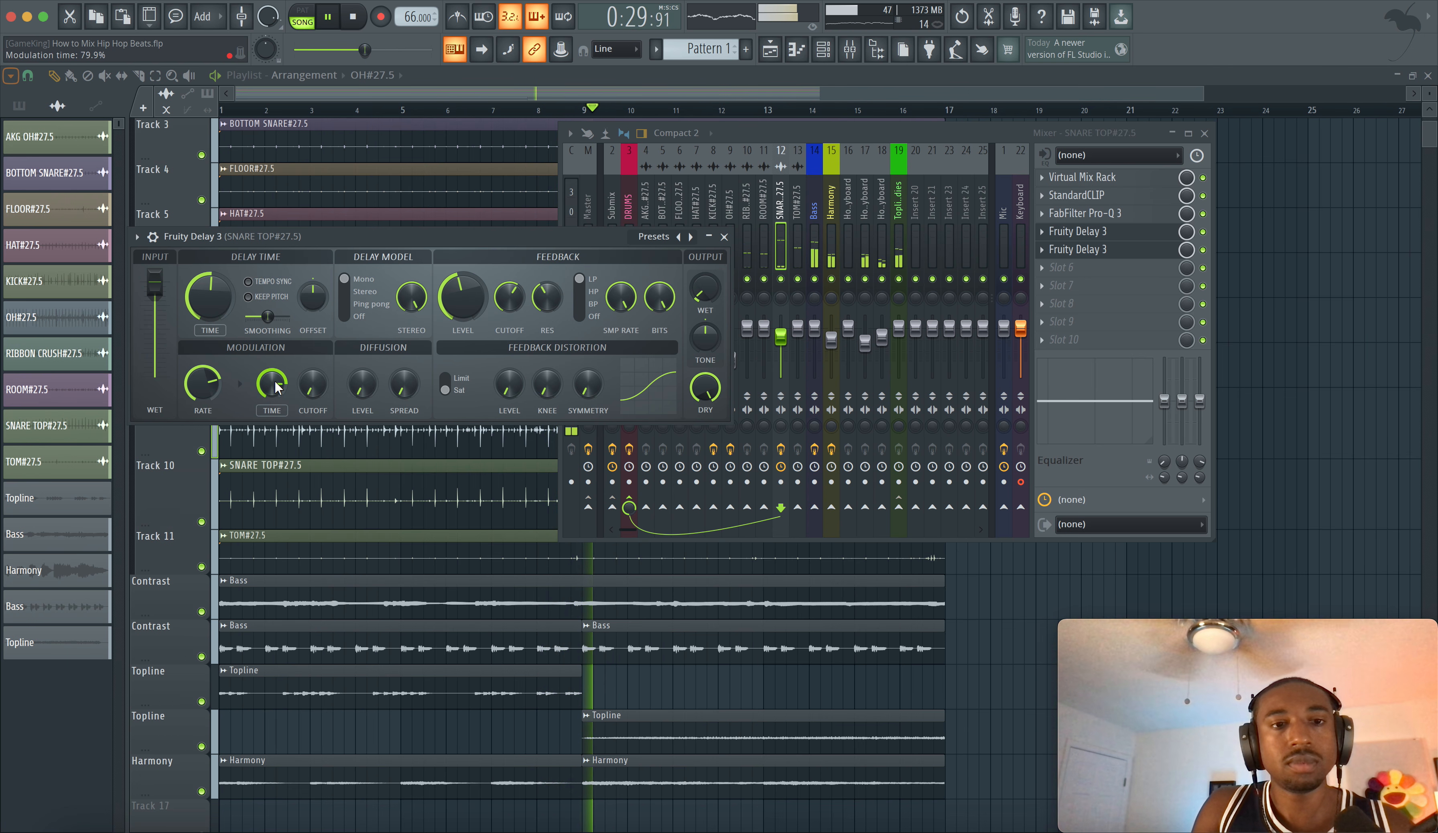
left_click_drag(467, 309, 468, 304)
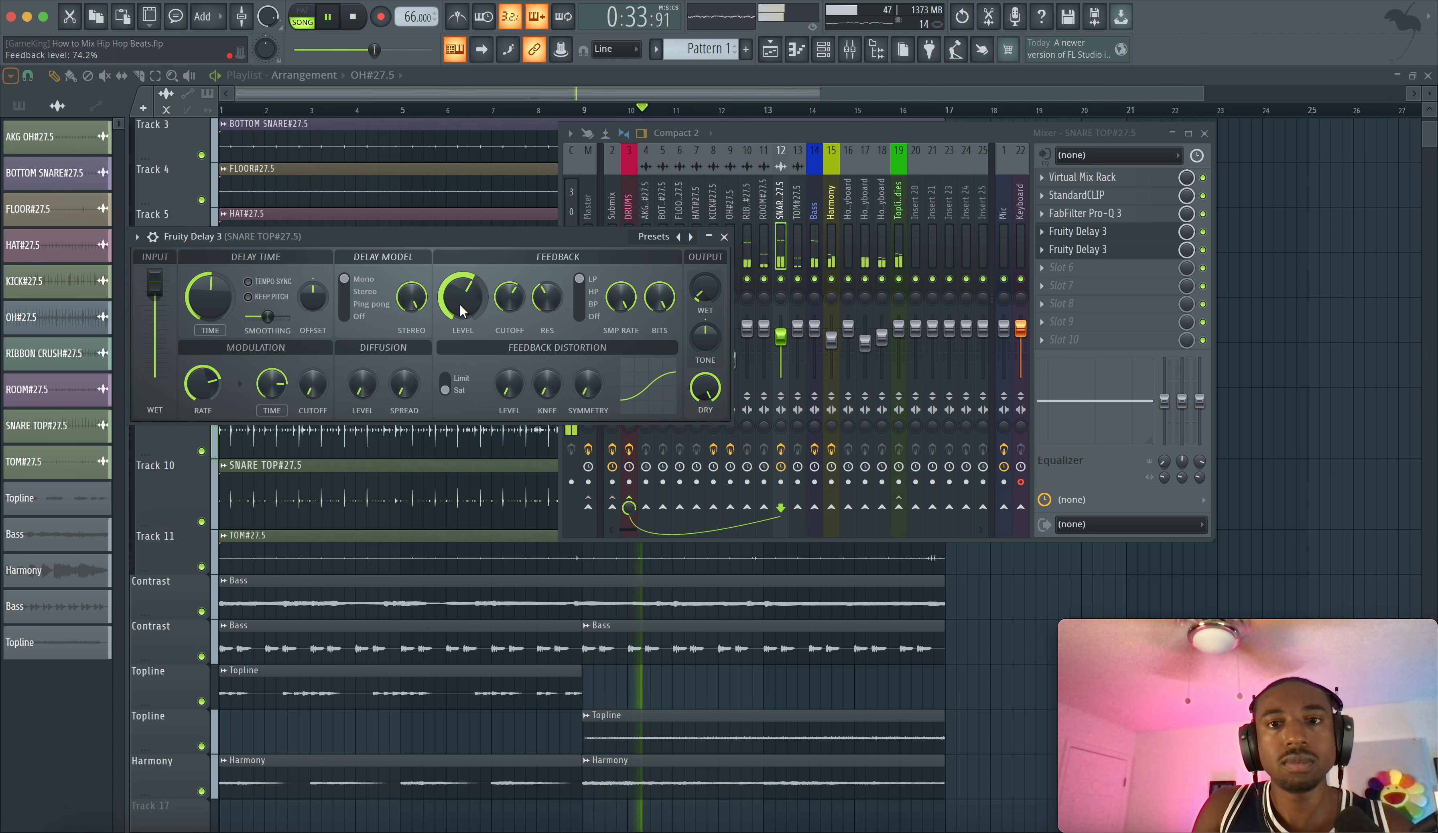
right_click(780, 279)
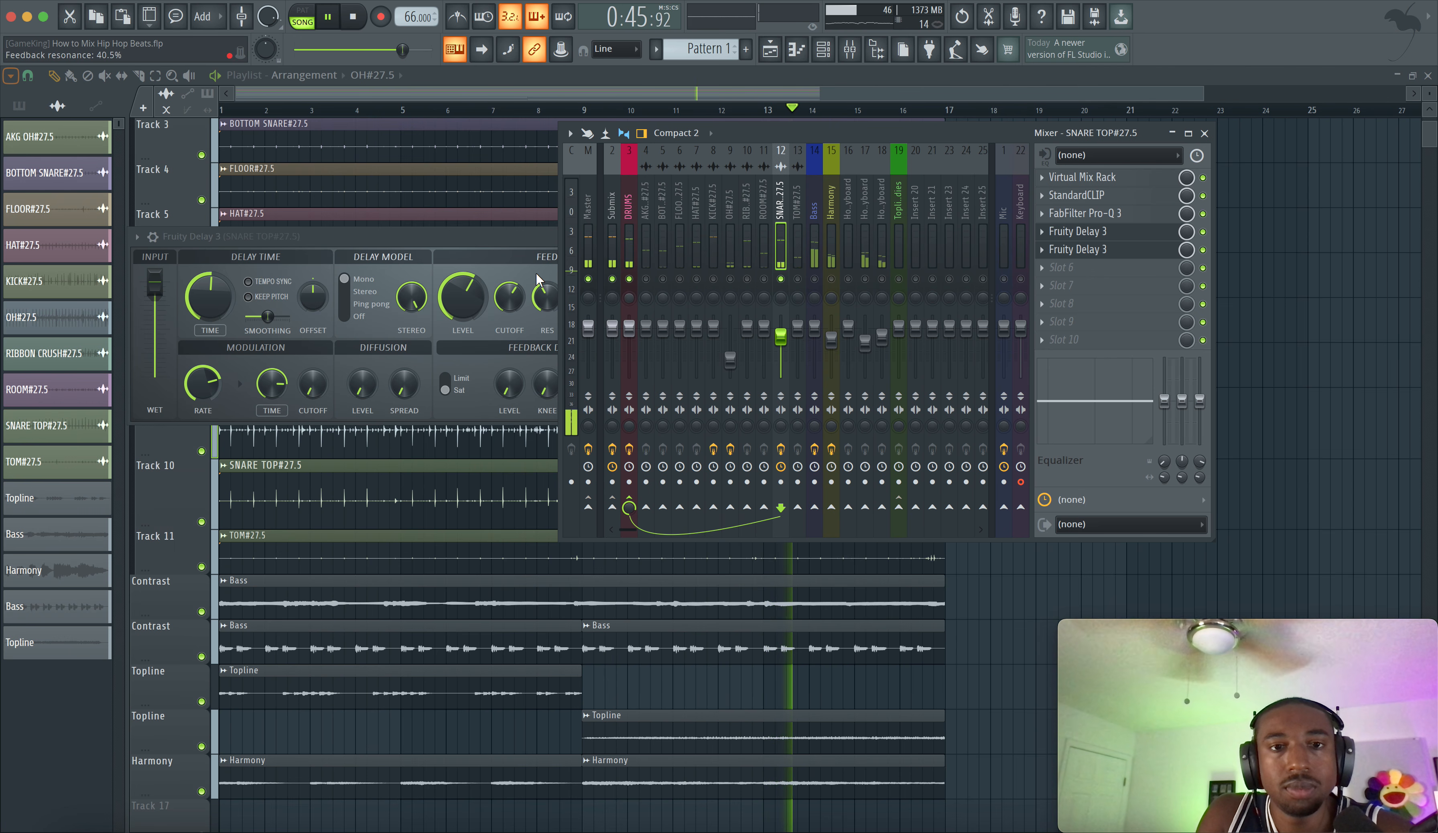
left_click(495, 241)
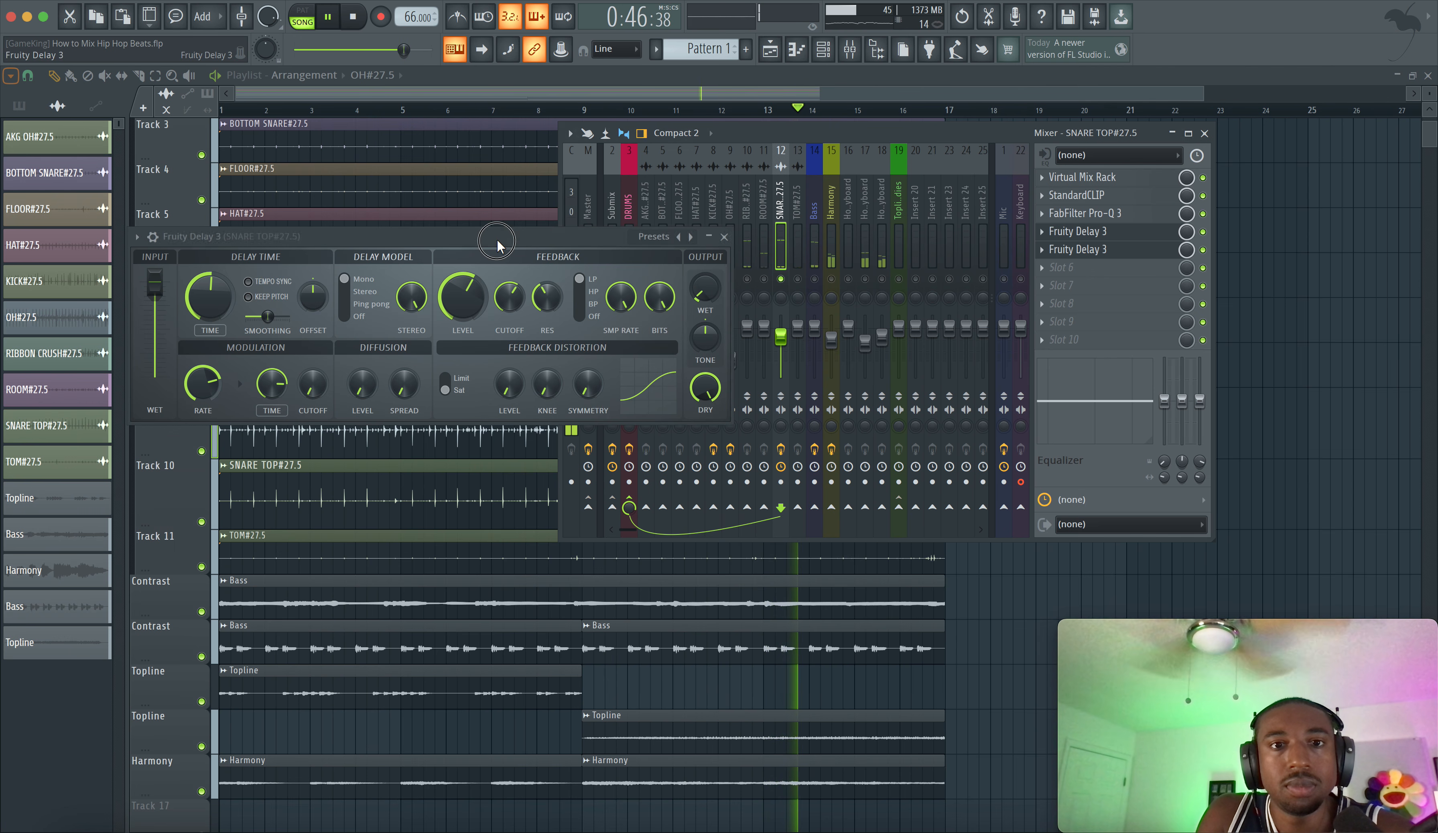
right_click(782, 278)
left_click(1002, 281)
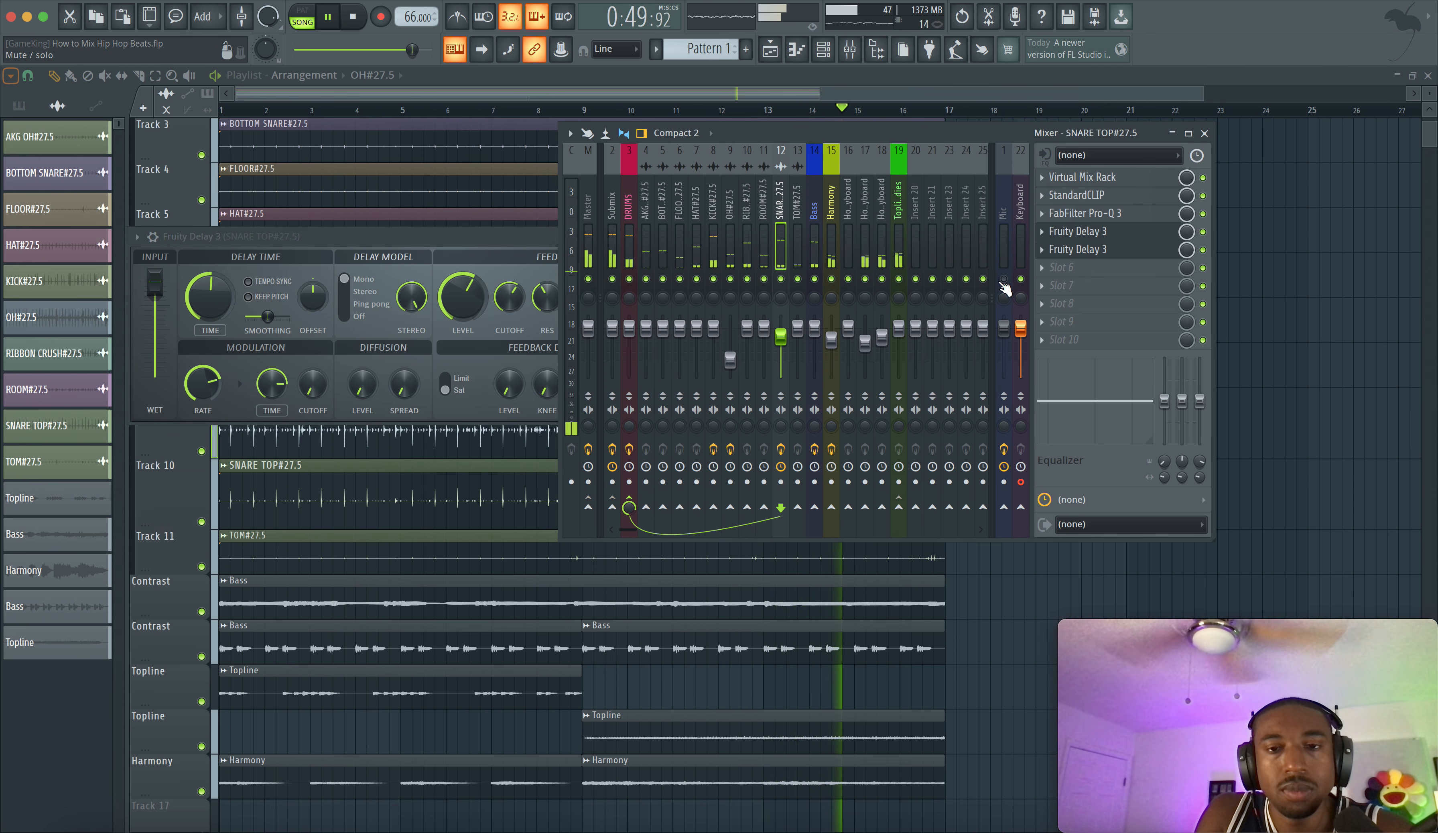
Set the second Fruity Delay 3's output wet level to 6.2%, and close the delay and the mixer.
left_click(495, 242)
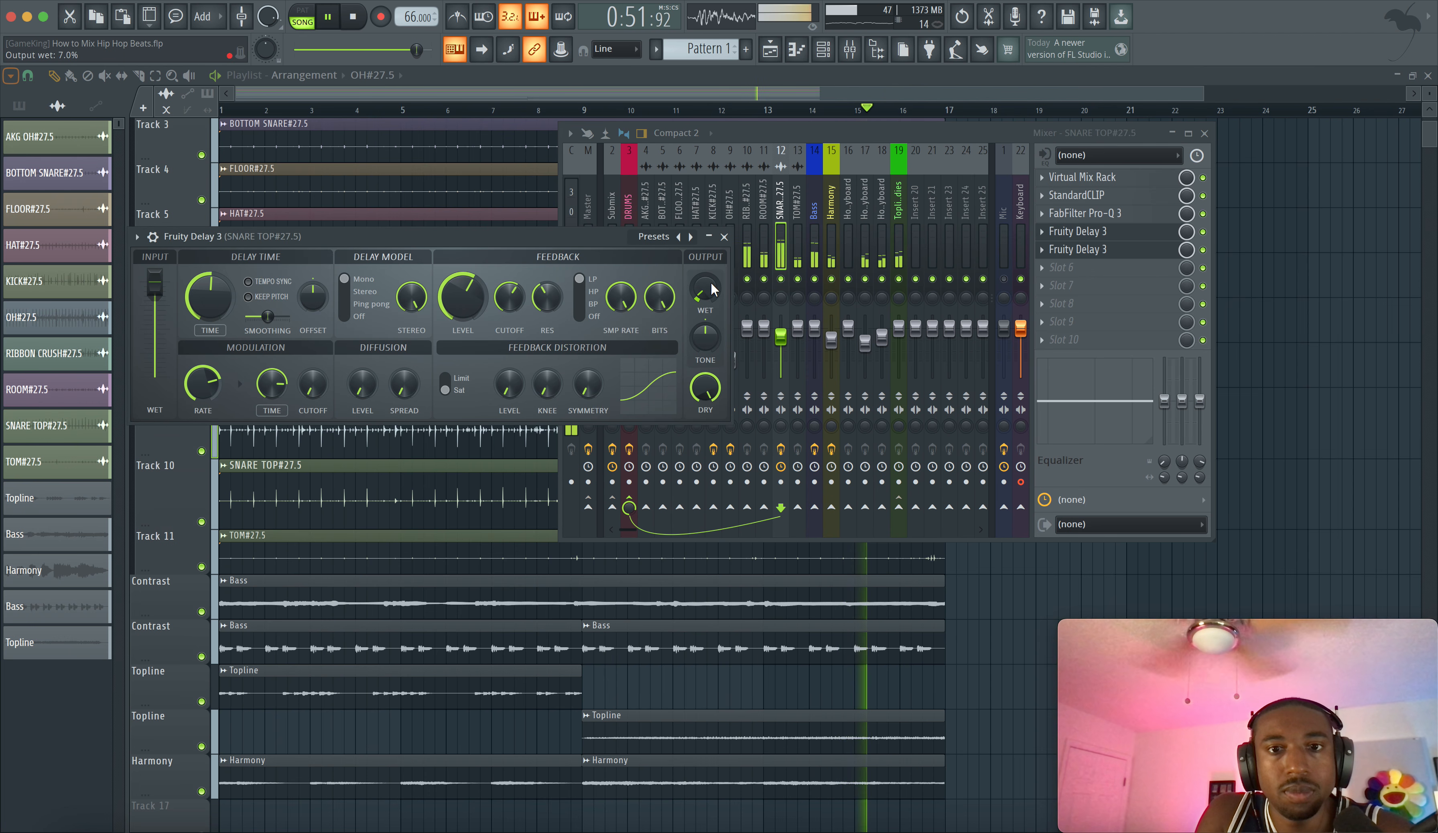
left_click_drag(706, 289, 711, 292)
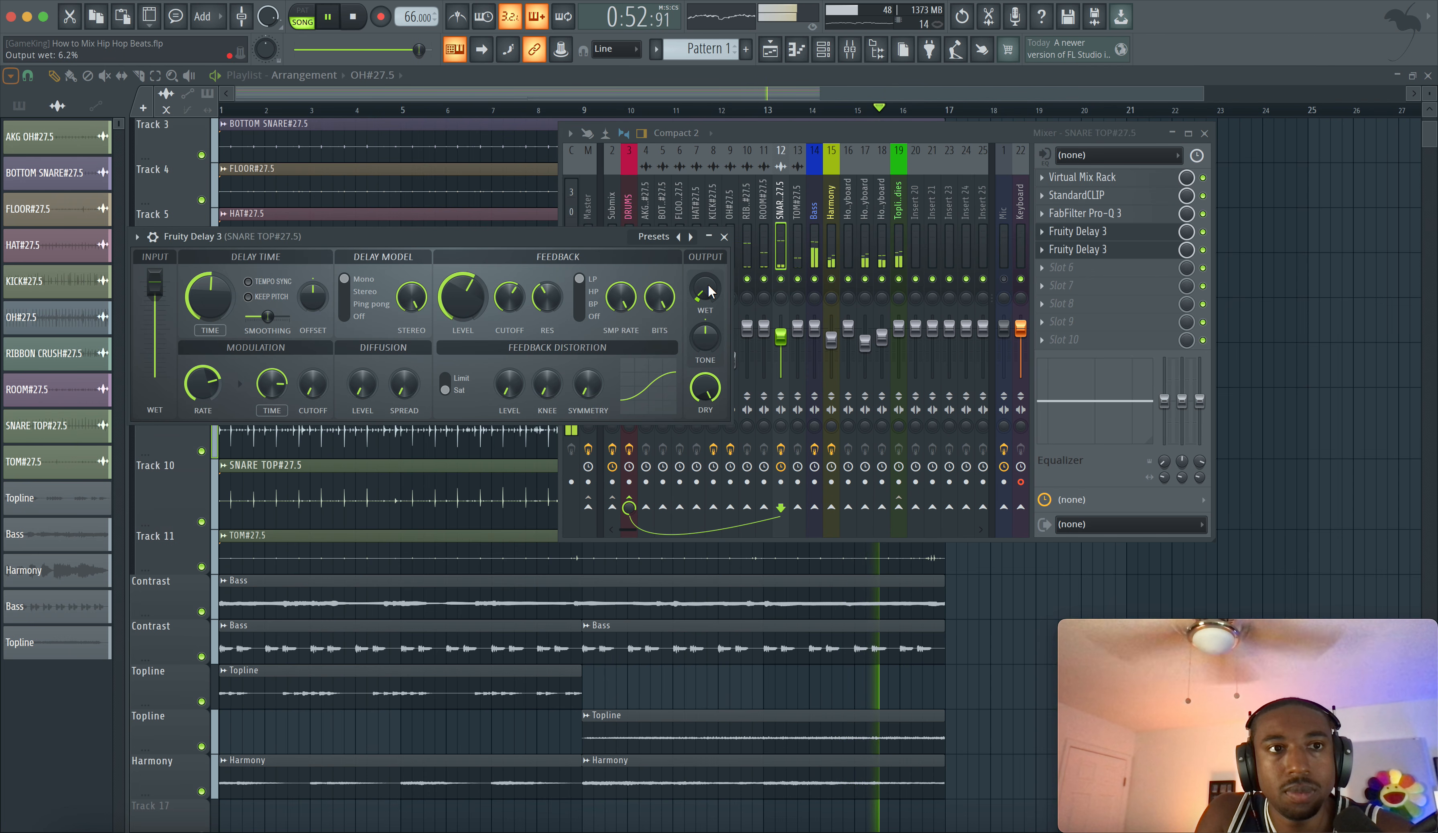
left_click(725, 236)
key("F9")
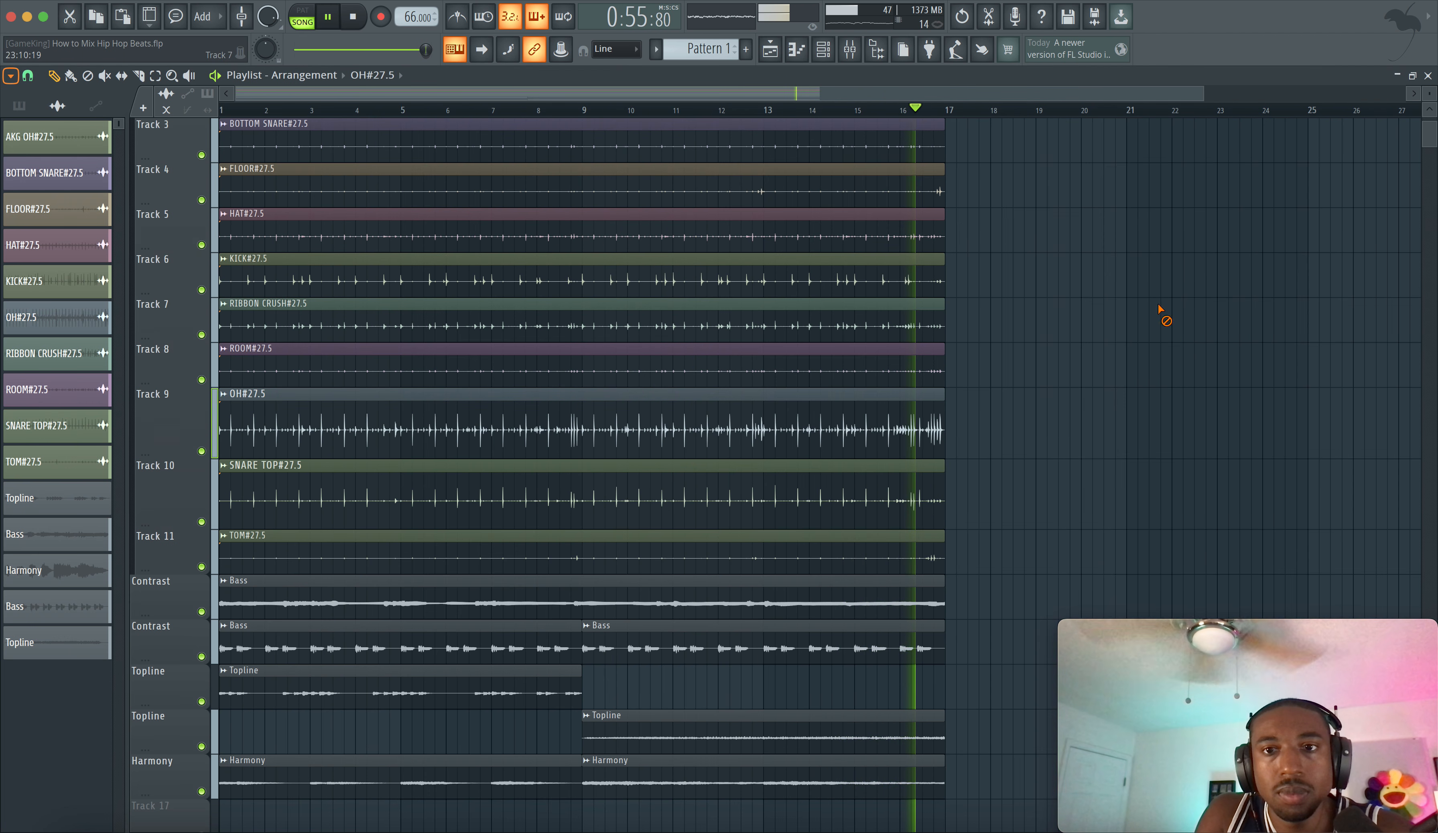
Reopen the mixer and check the StandardCLIP and Virtual Mix Rack settings on the SNARE TOP#27.5 track during playback.
key("F9")
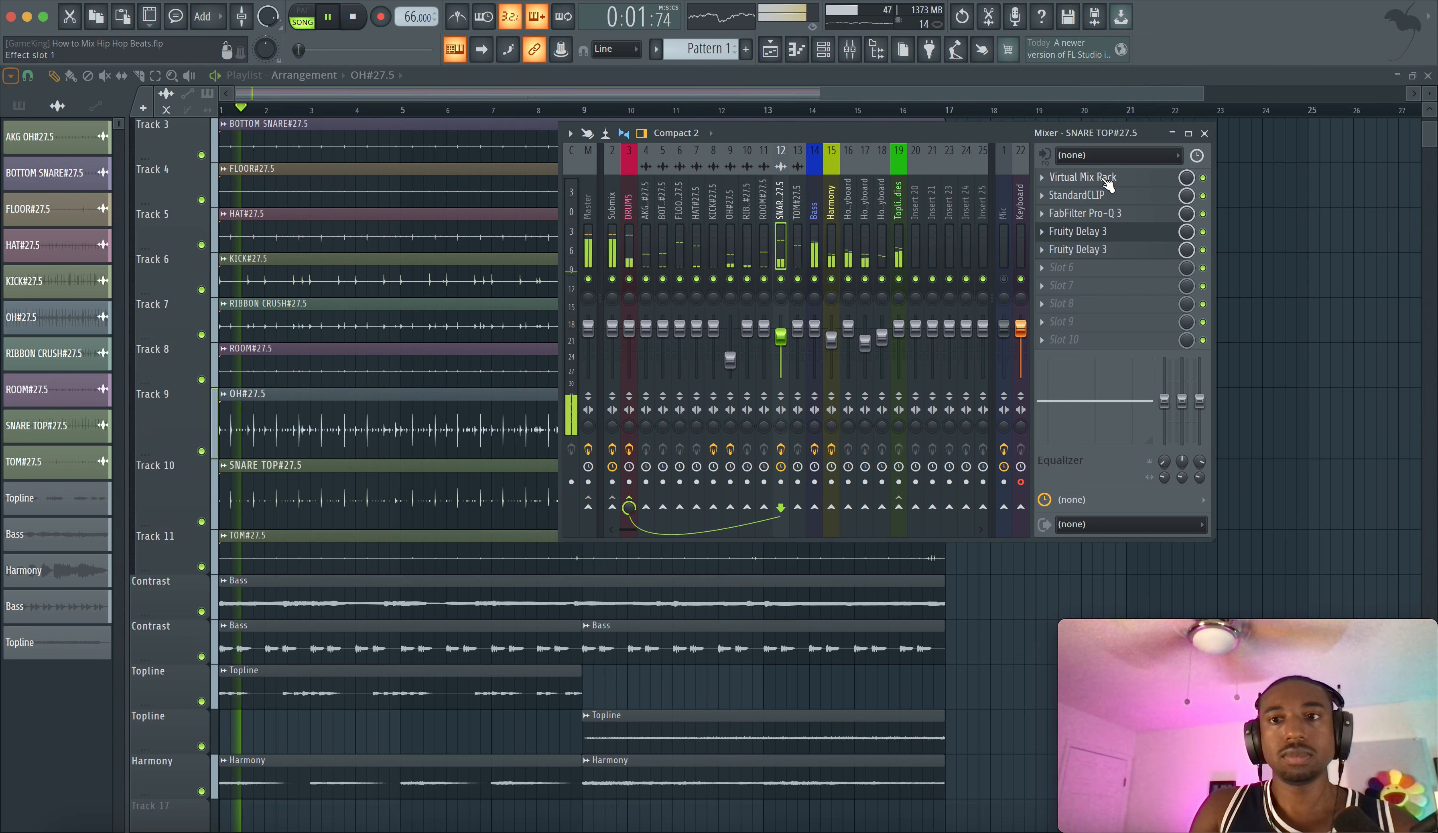
left_click(1095, 198)
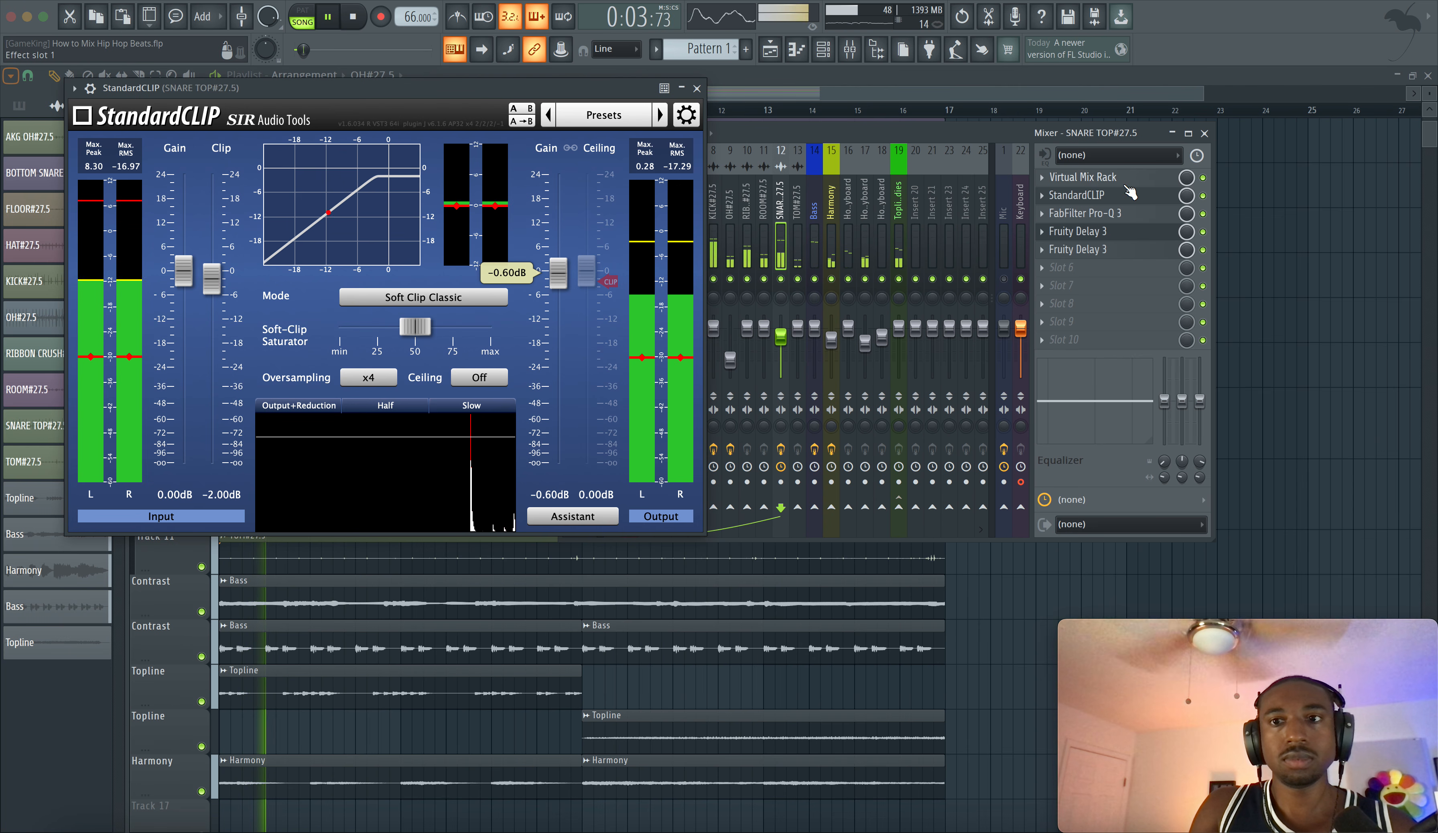
left_click(1110, 182)
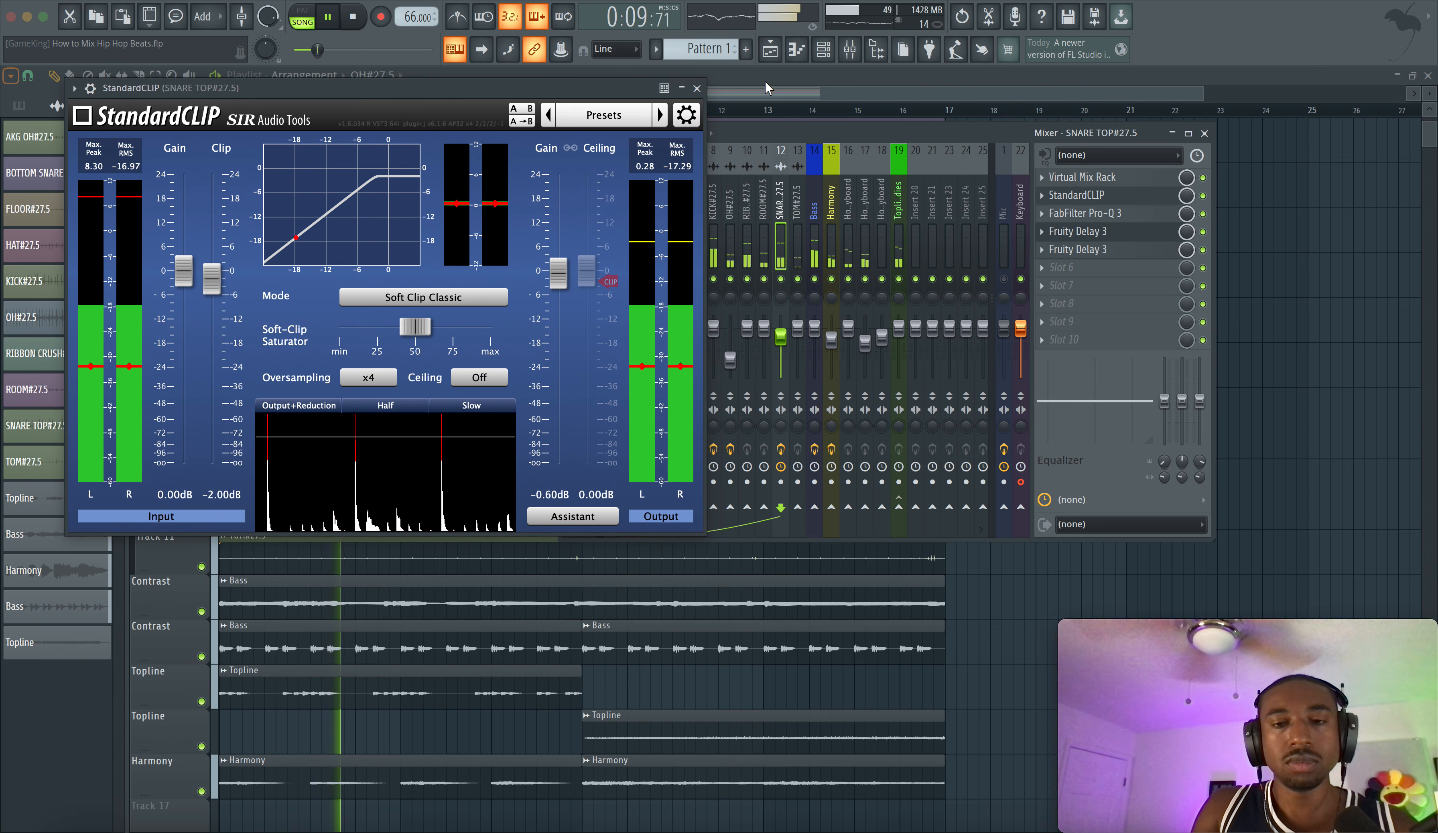
left_click(1076, 195)
left_click(829, 214)
left_click(696, 89)
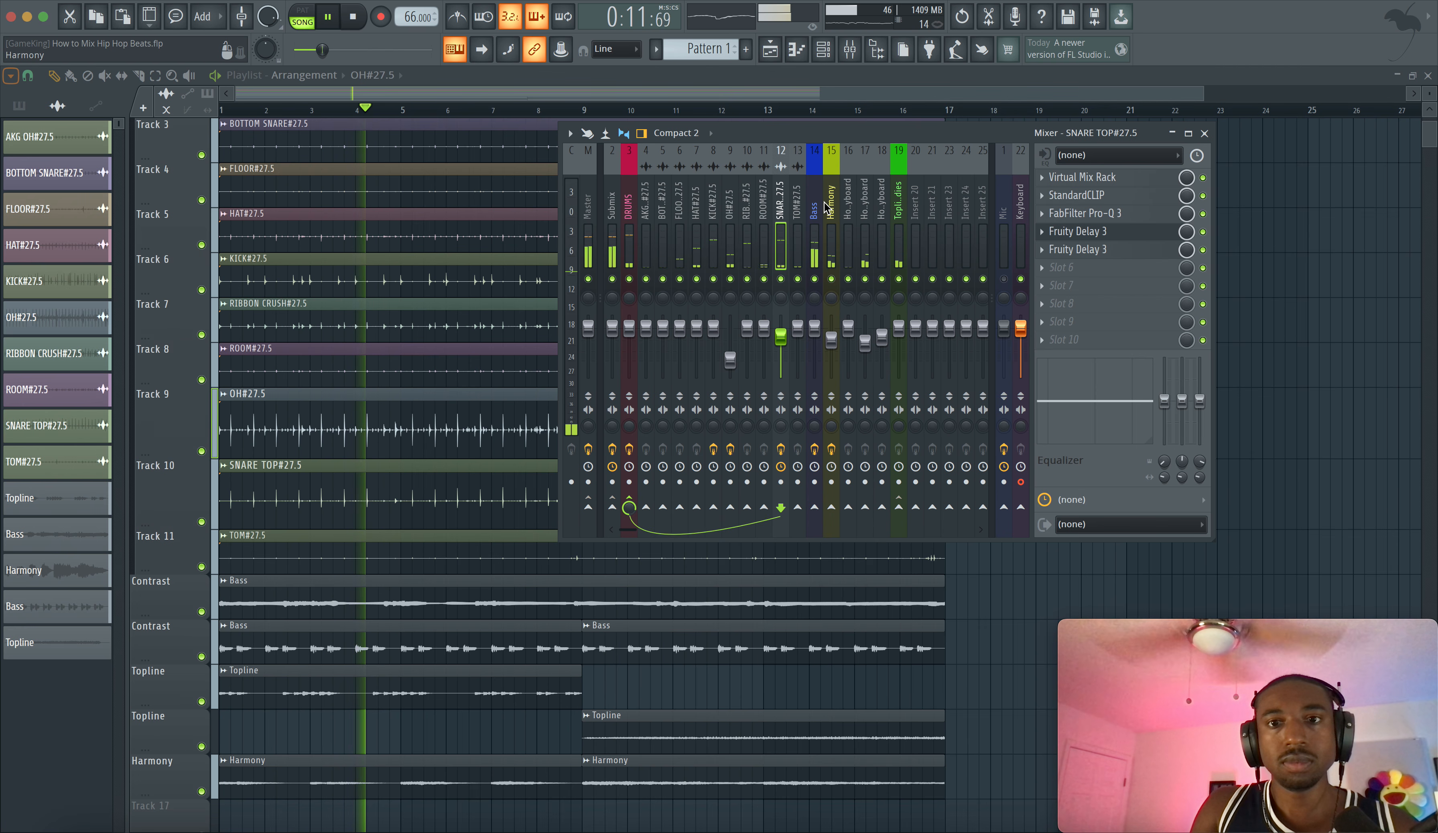
Solo the Keyboard recording on mixer track 17, re-enable the Mic and Bass tracks alongside it, and restart playback.
left_click(851, 223)
left_click(870, 232)
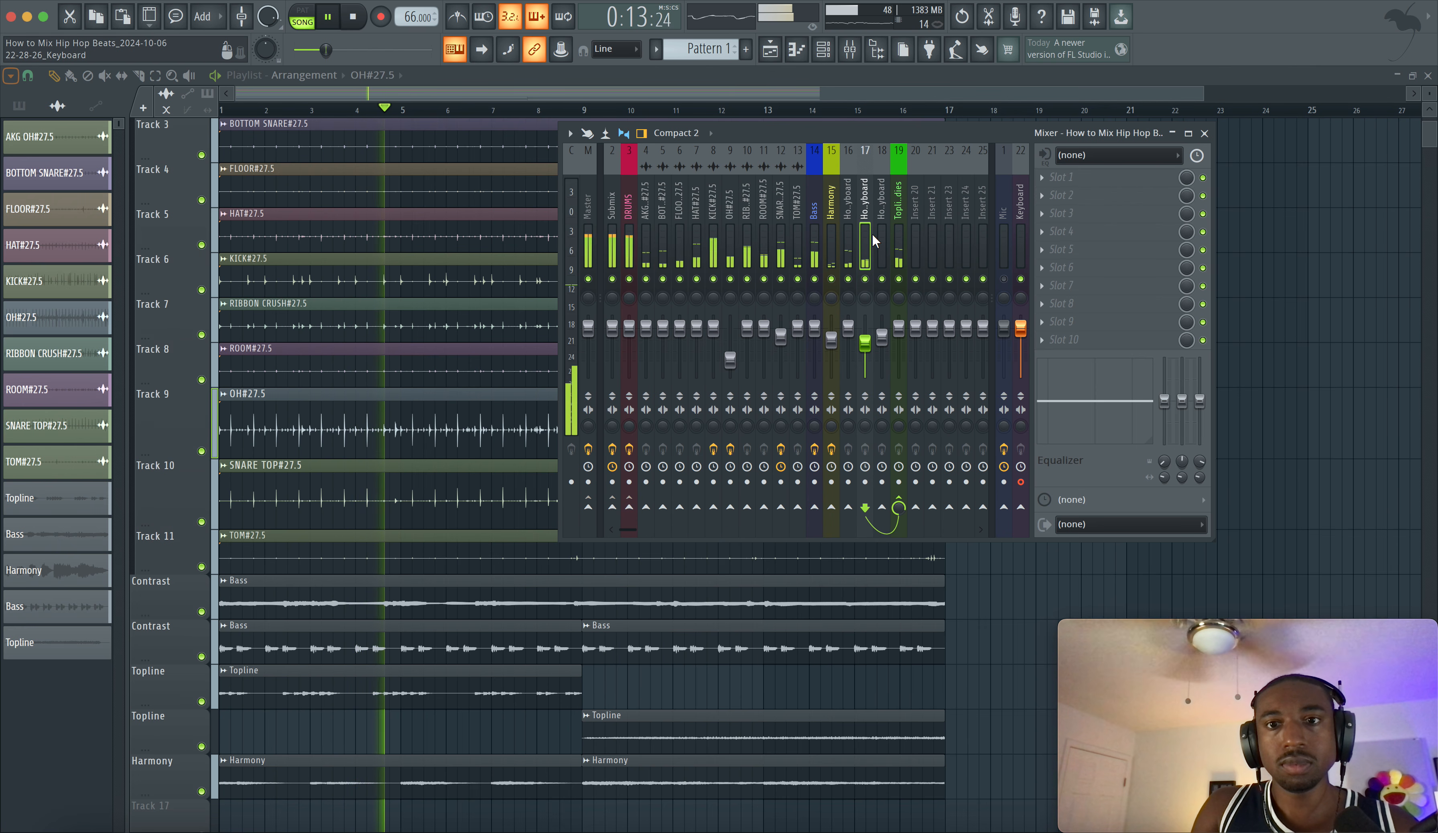
right_click(864, 280)
left_click(1004, 279)
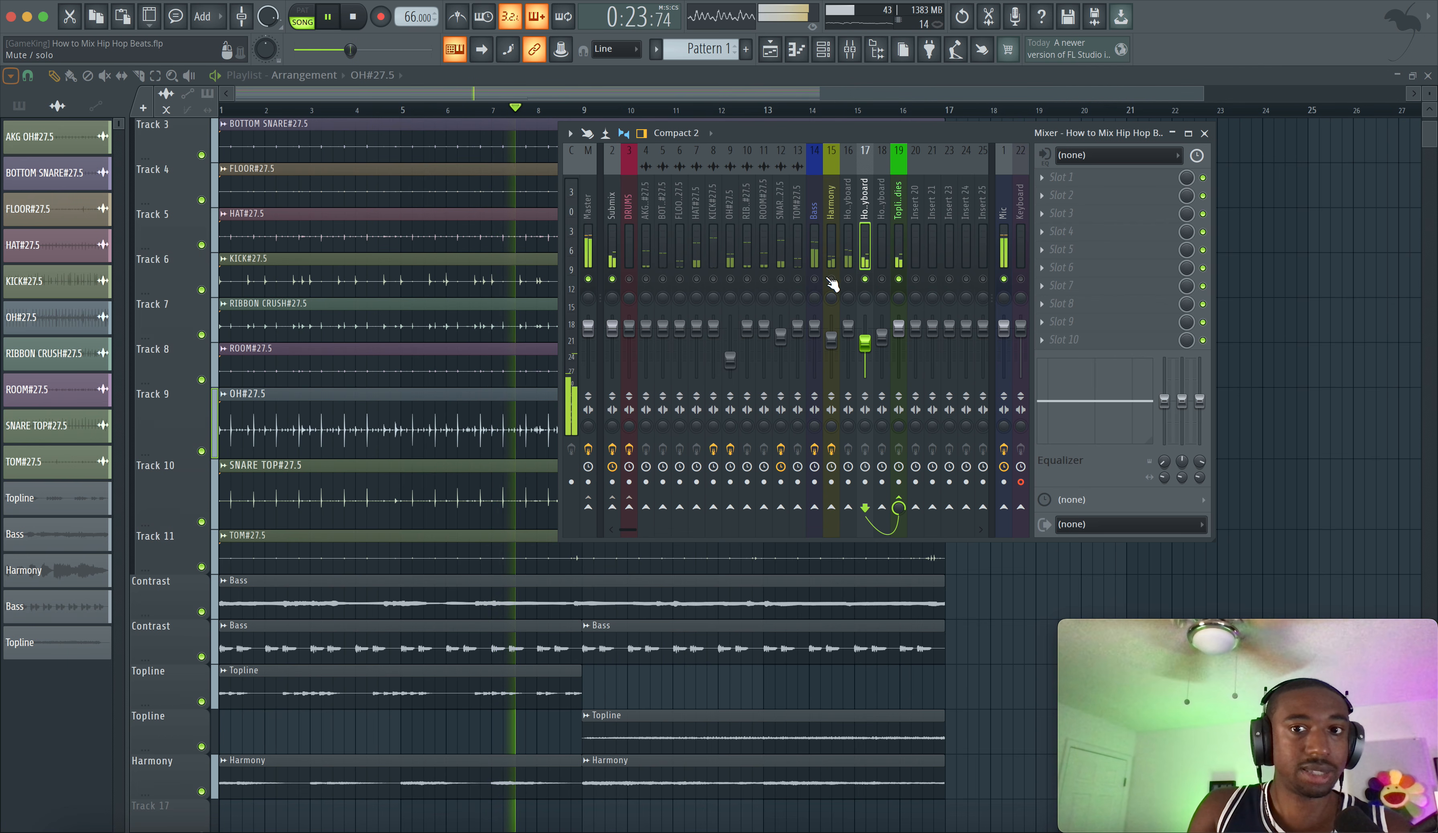
left_click(816, 289)
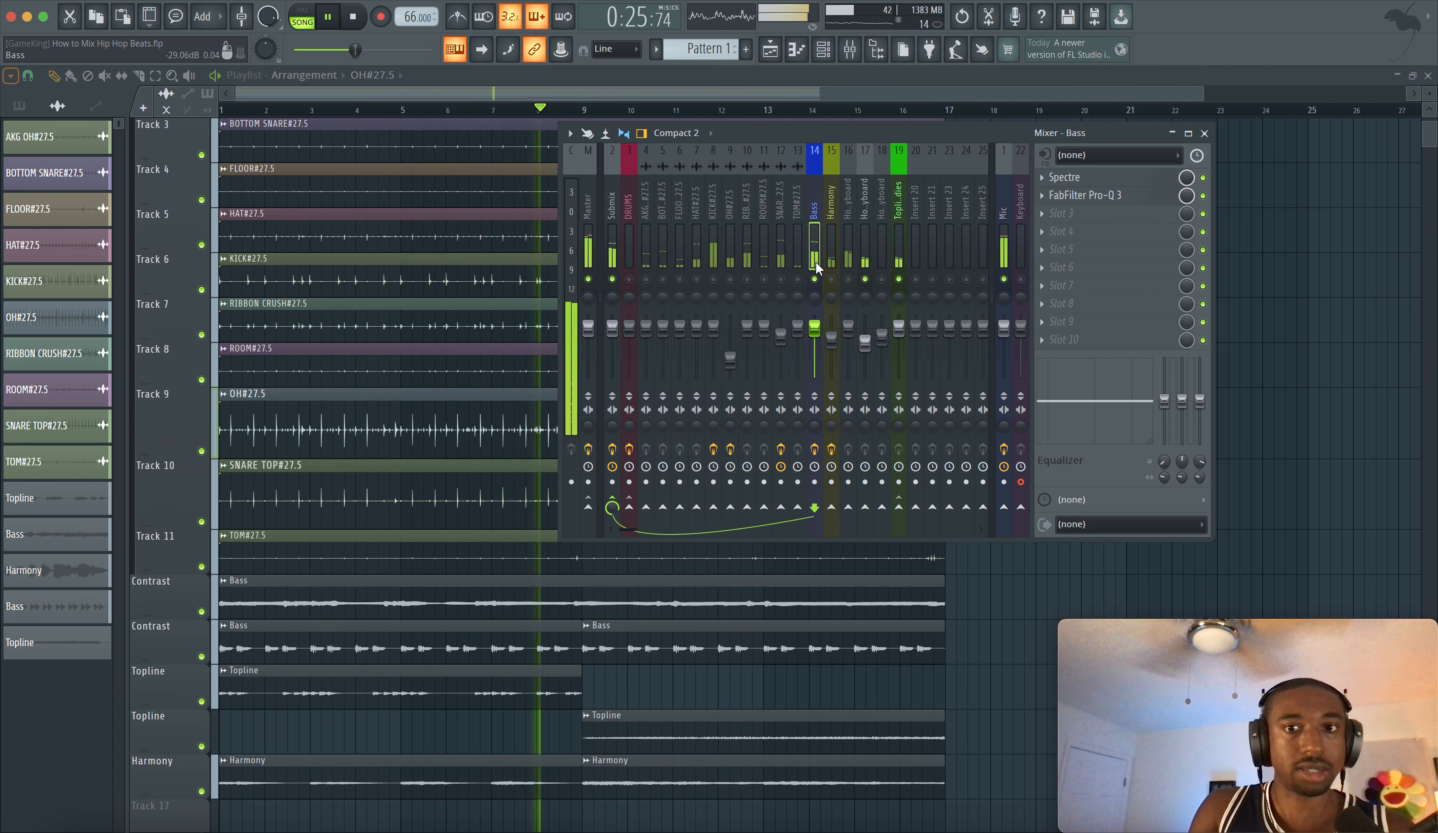
key("space")
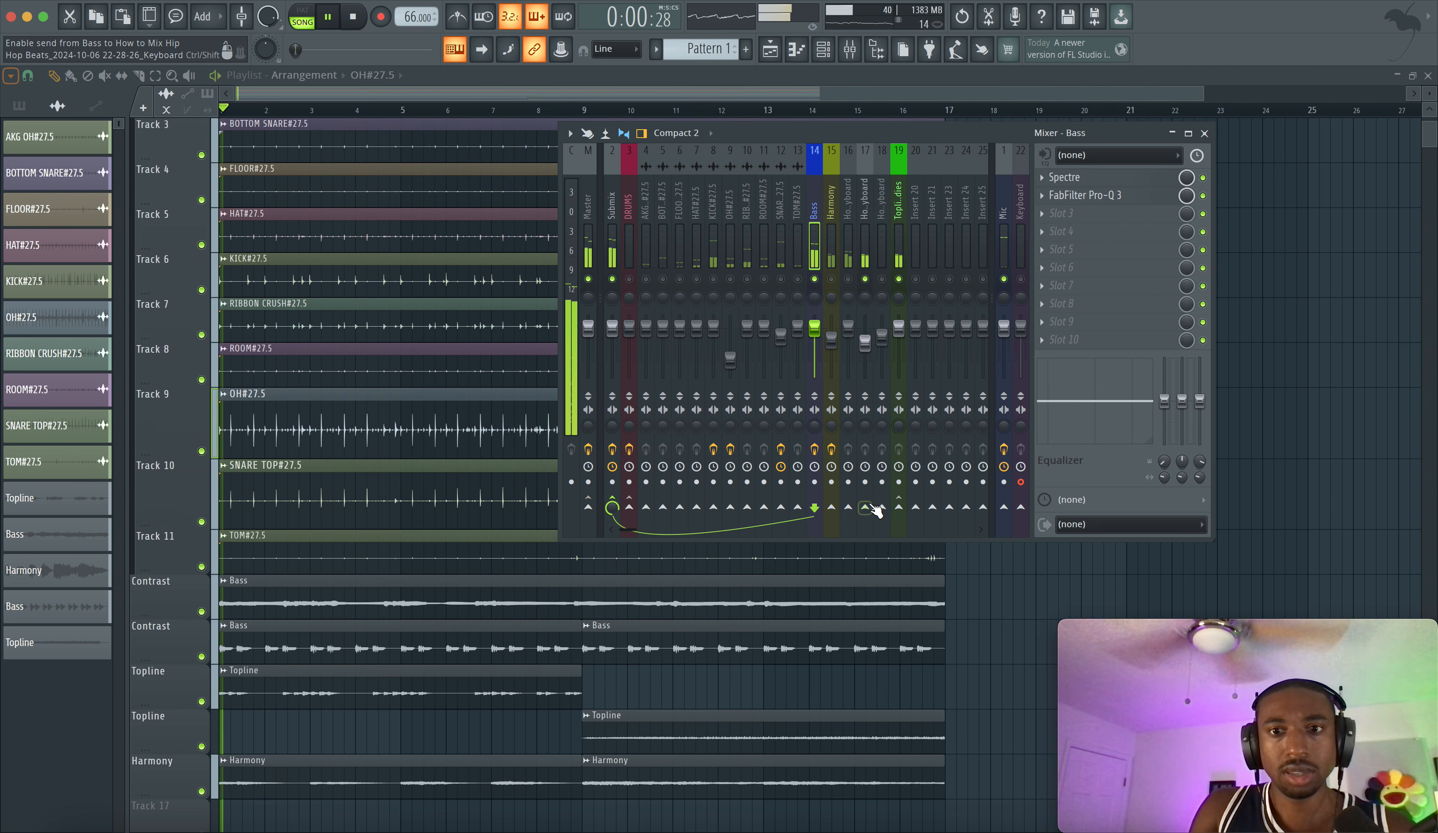
Sidechain the Bass track to the Keyboard recording on track 17 and load FabFilter Pro-Q 3 into that track's first slot.
right_click(867, 508)
left_click(902, 550)
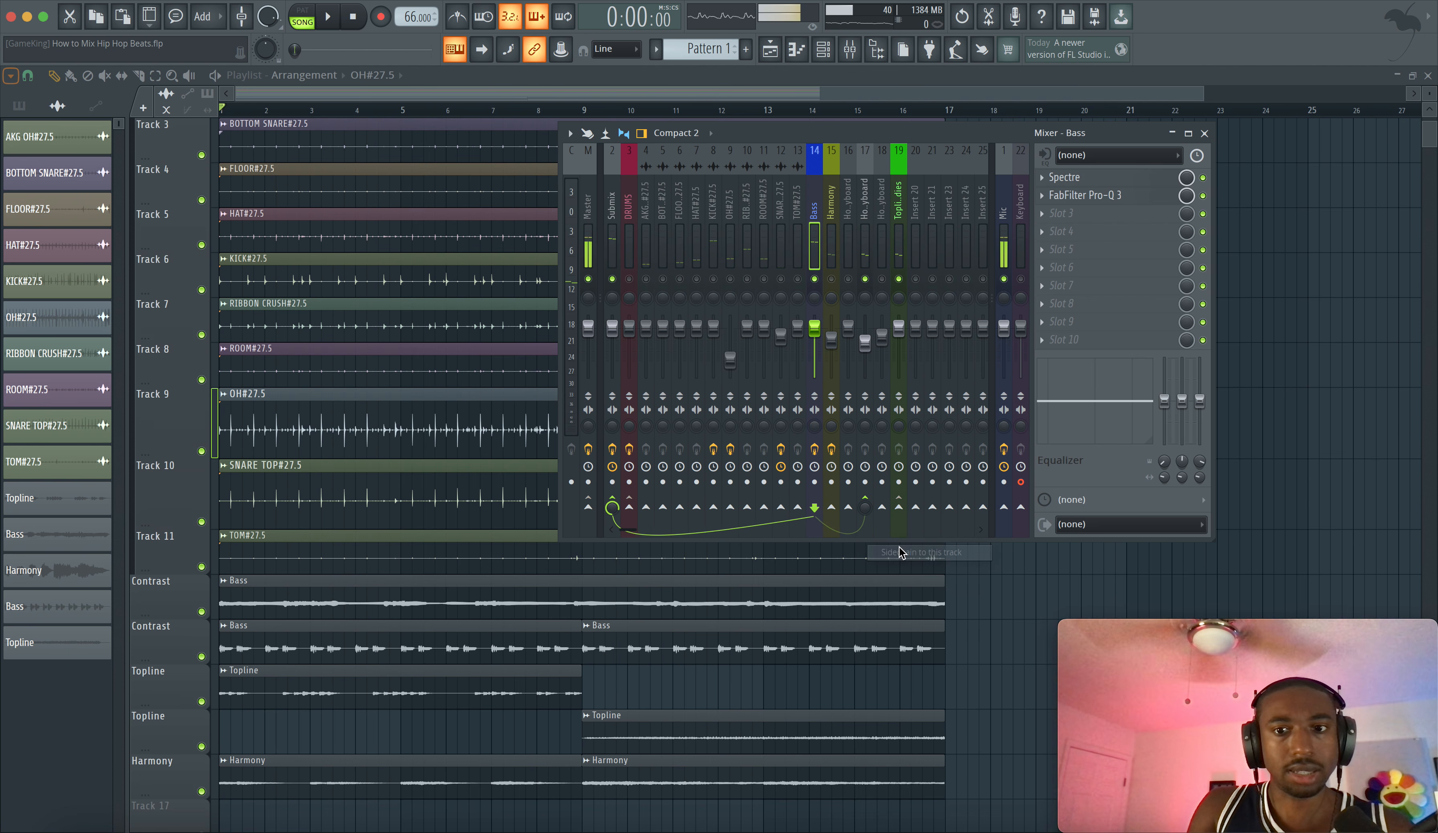
left_click(869, 233)
left_click(1071, 198)
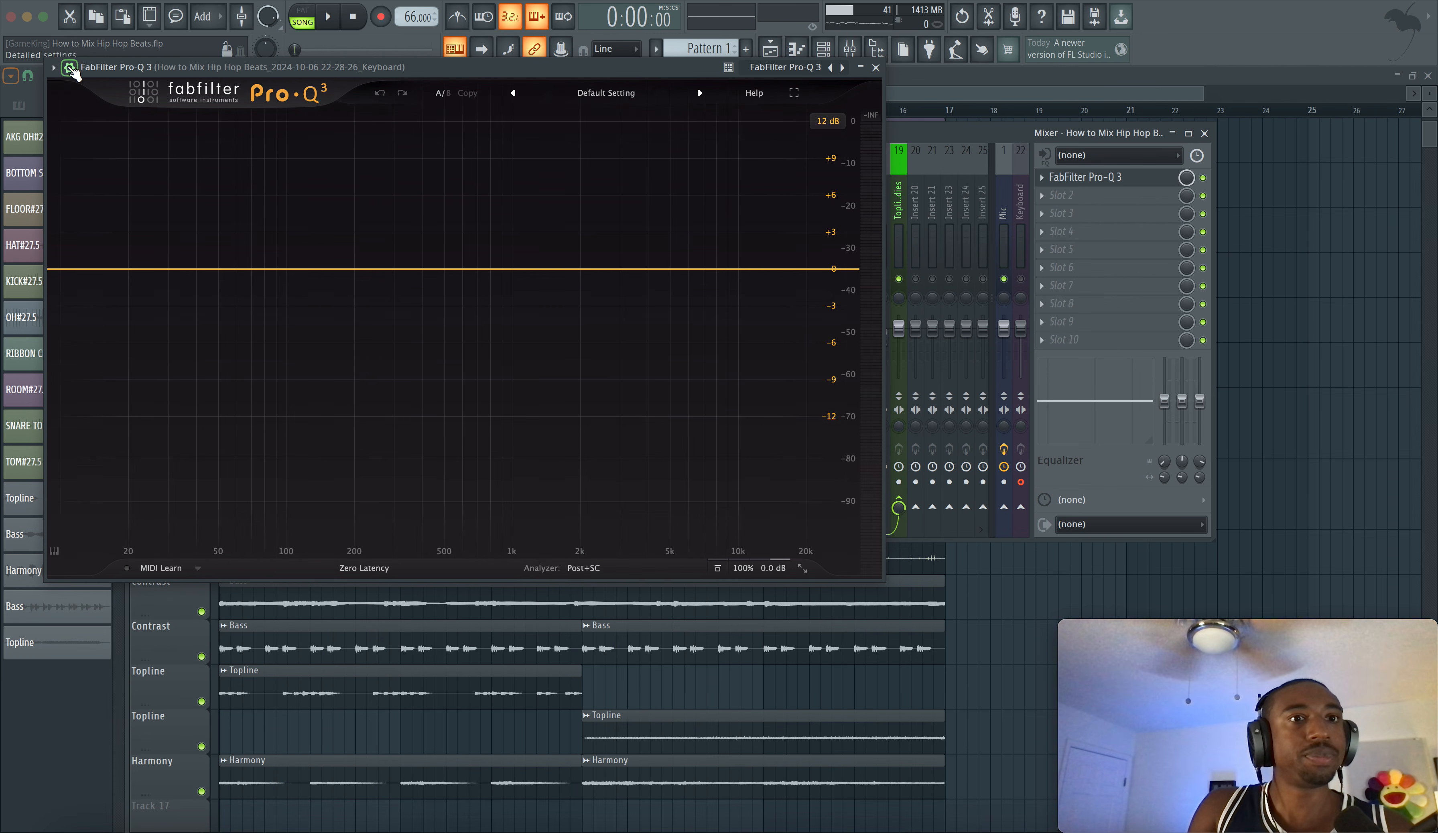
Assign sidechain input 1 to Pro-Q 3's Stereo Side Chain connection and return to the equalizer display.
left_click(70, 69)
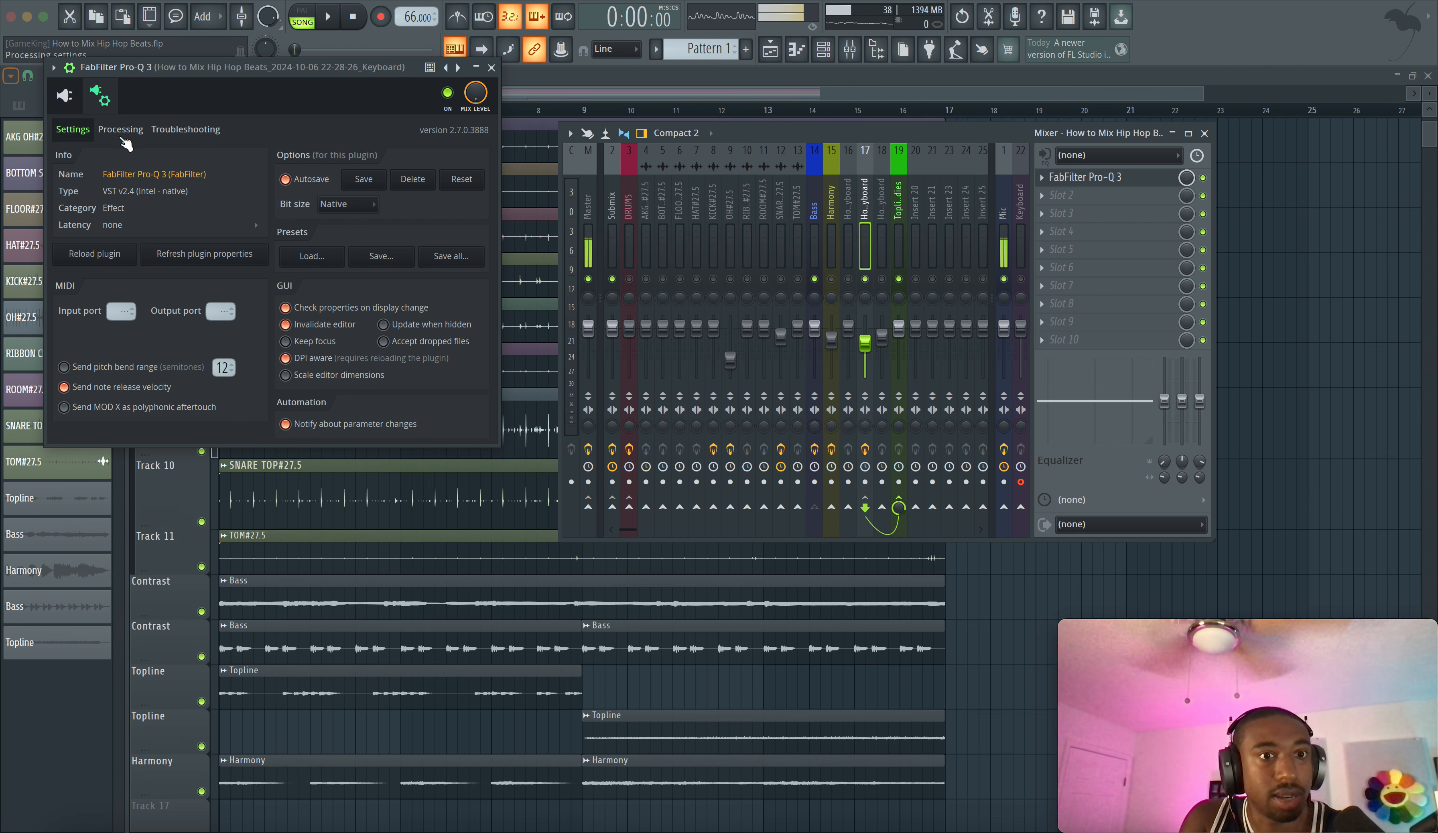
left_click(111, 130)
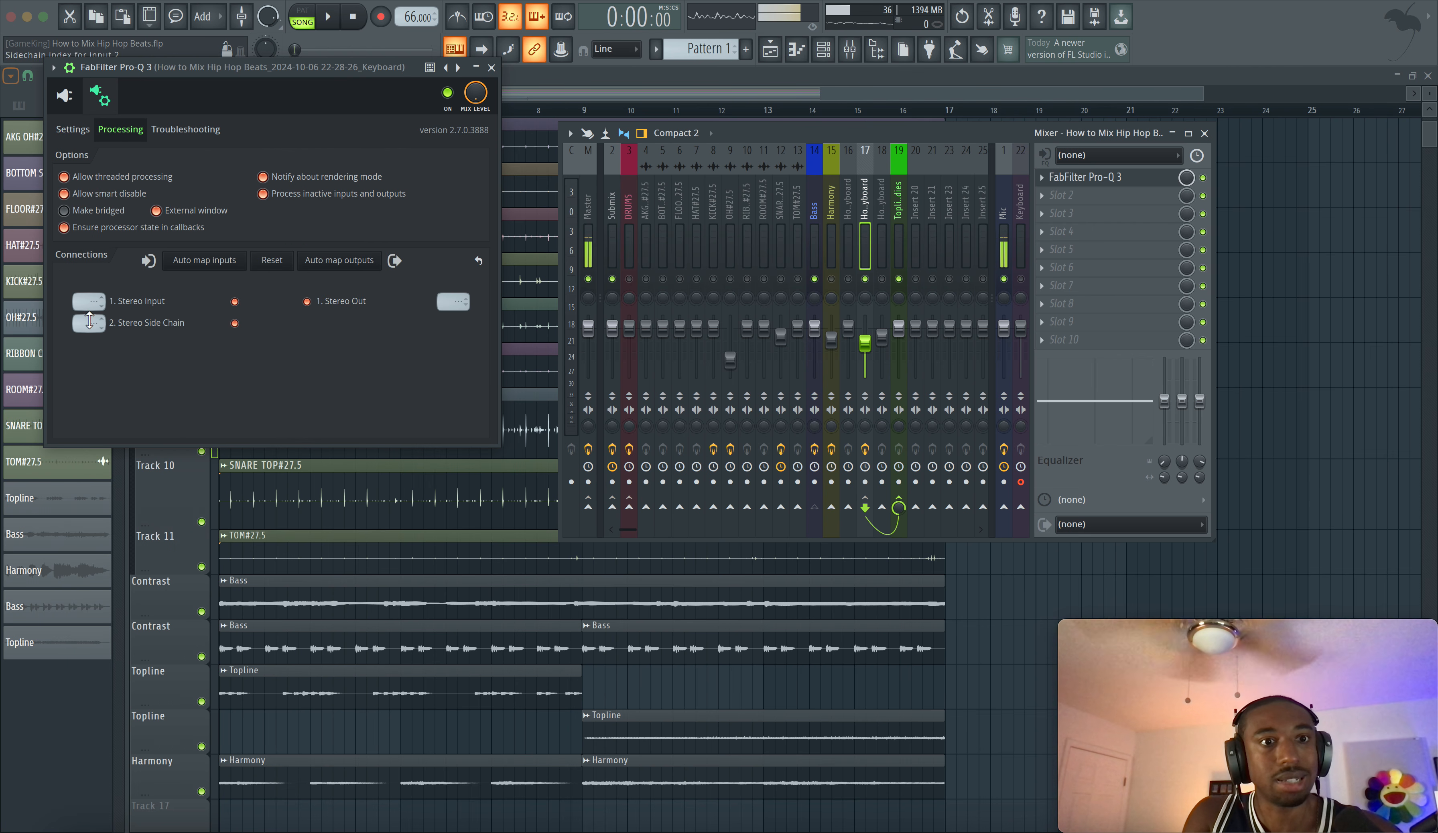
left_click(116, 349)
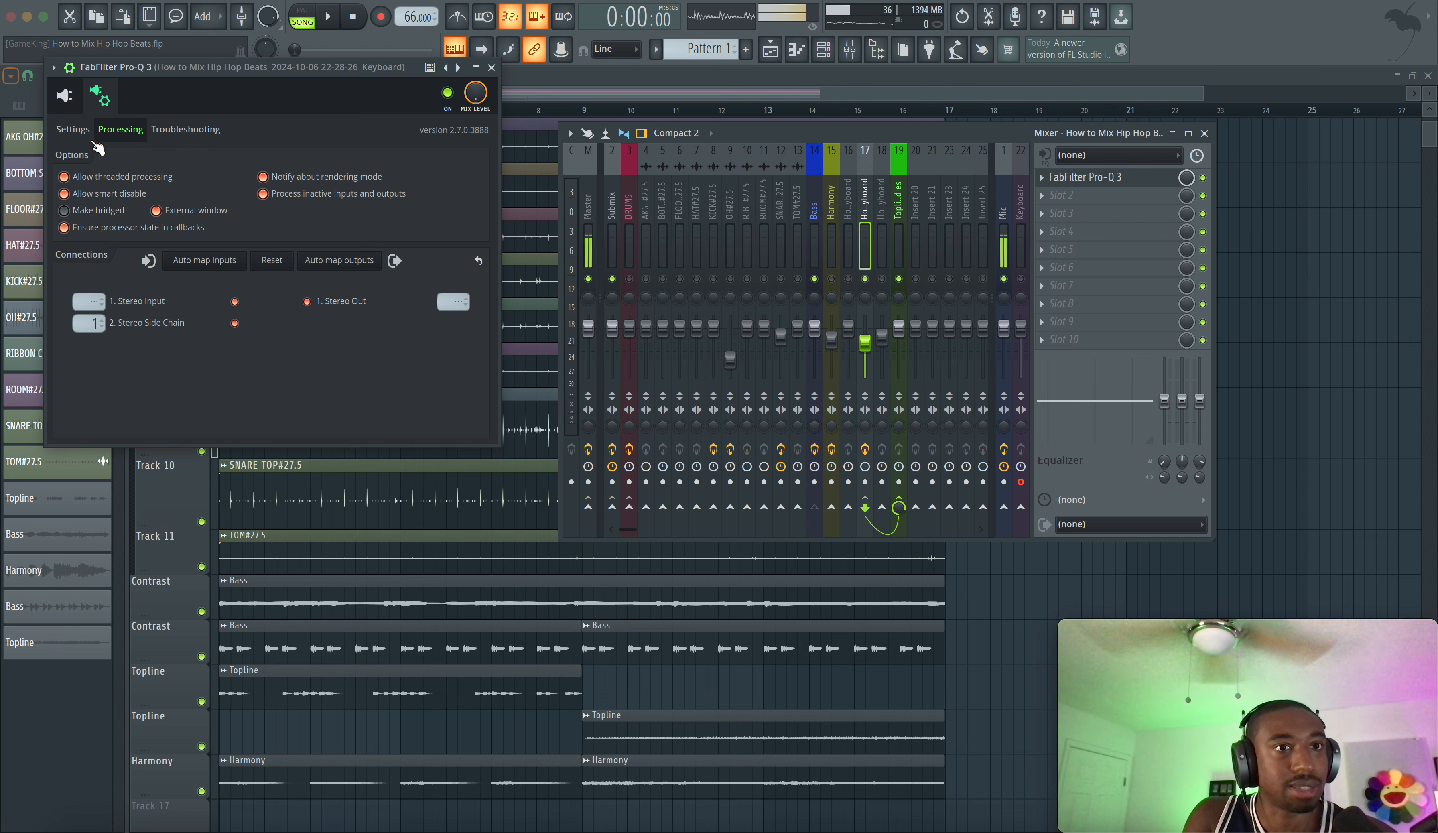
left_click(67, 99)
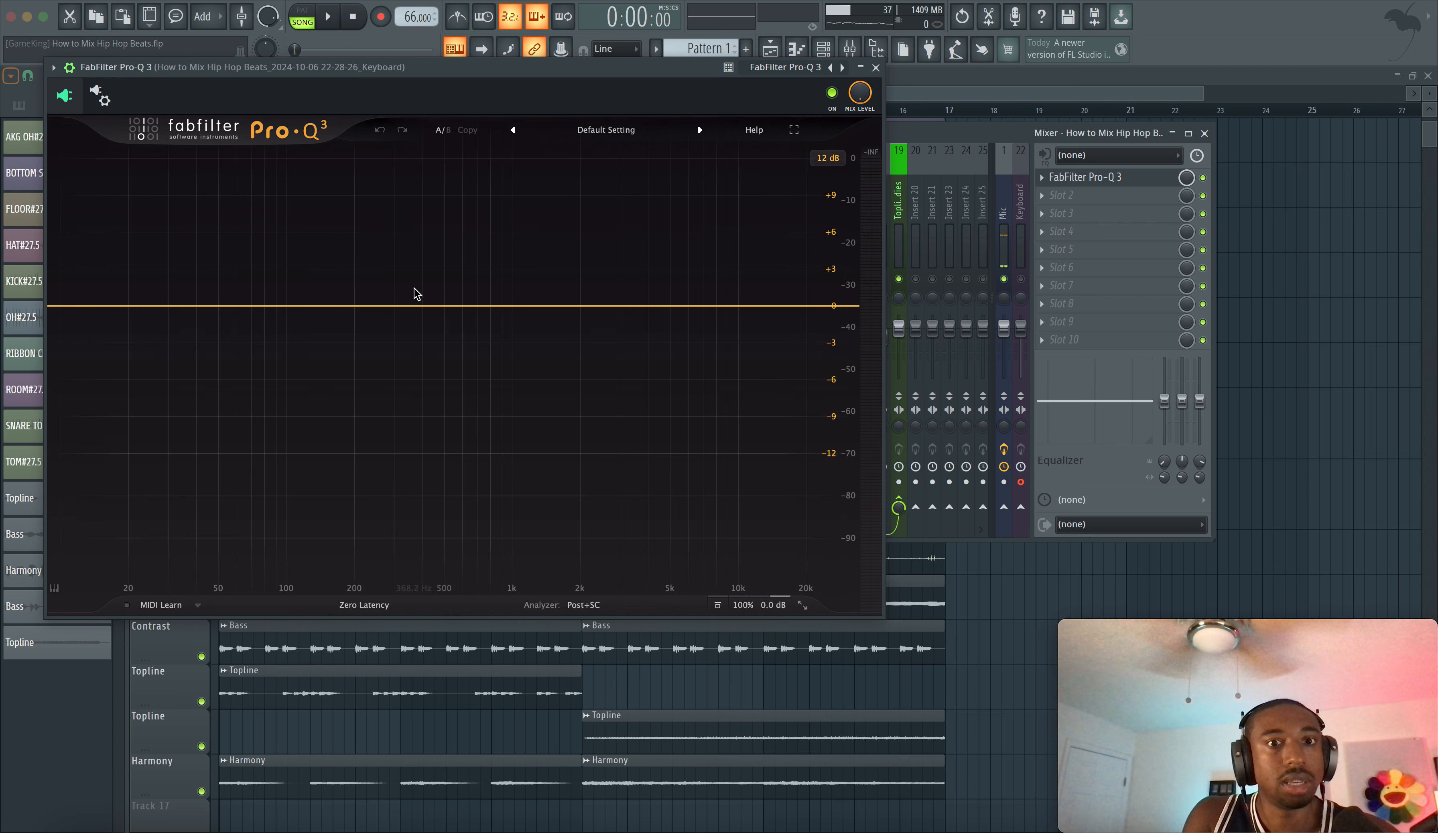
Add a sidechain-triggered dynamic bell cut at 86.210 Hz with a Q of 1.000 in Pro-Q 3 and play the beat.
left_click(271, 306)
left_click_drag(255, 506, 272, 518)
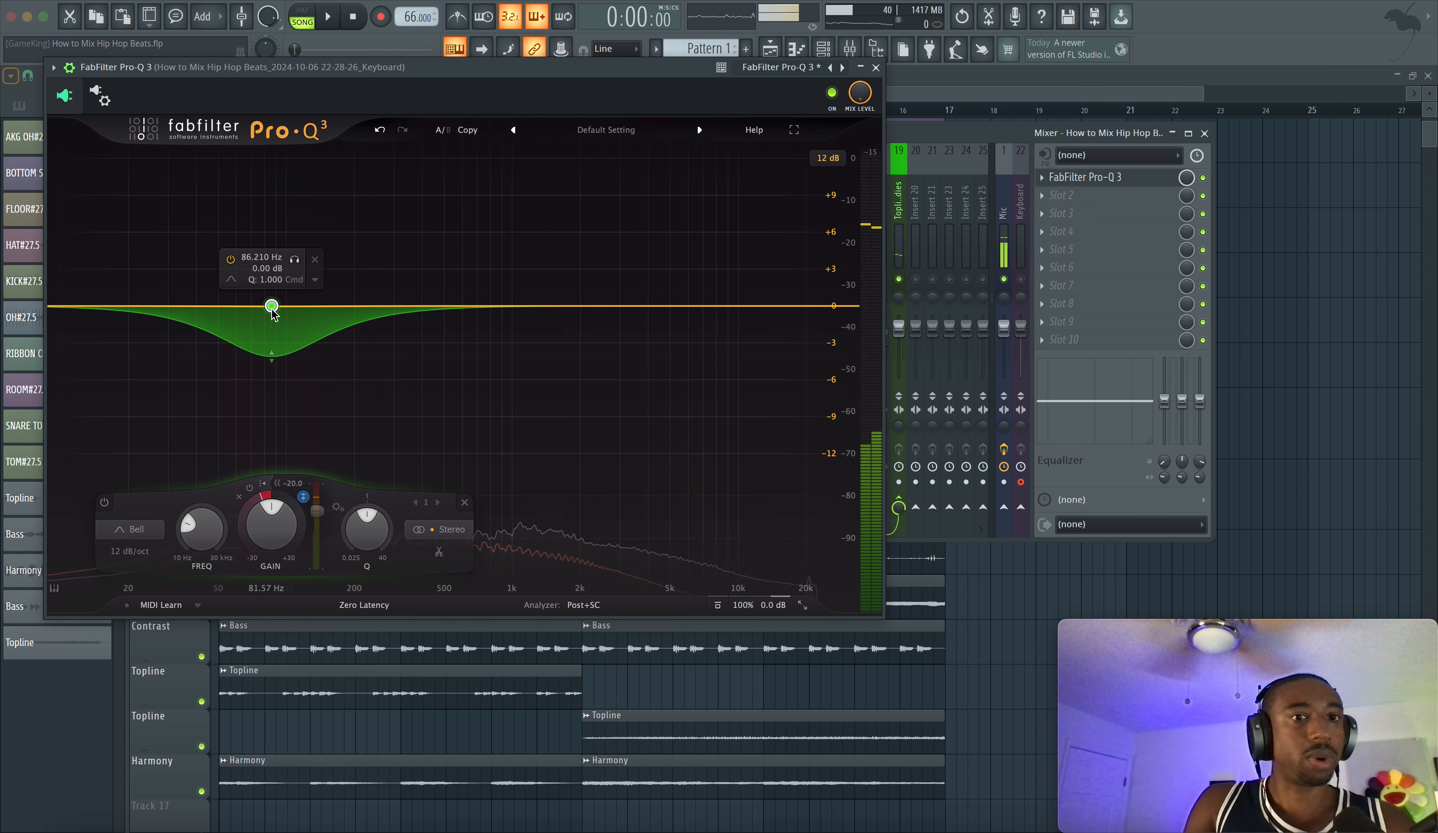
key("space")
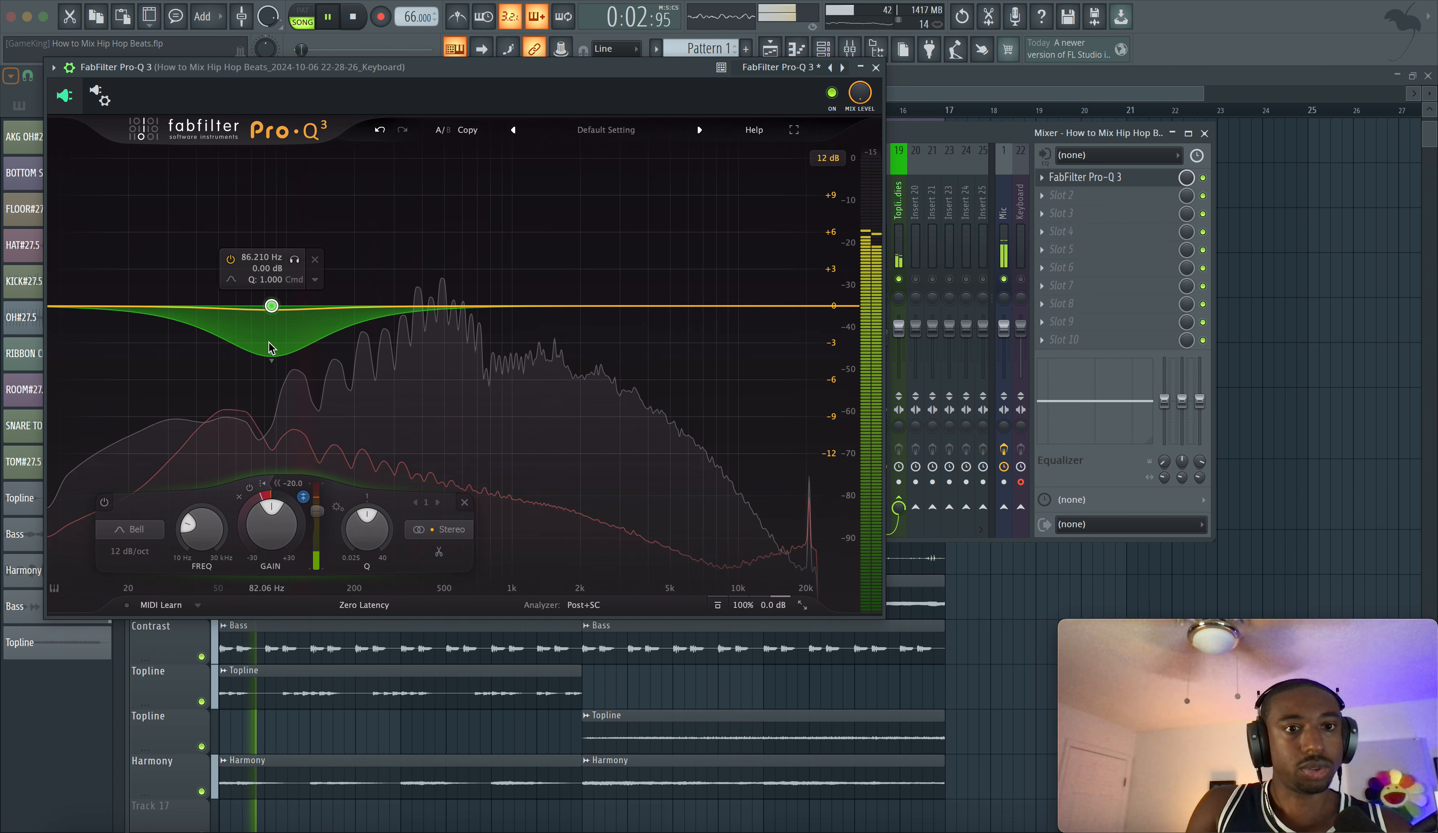
Move the dynamic band to 144.41 Hz at -0.36 dB and set its dynamic range to -6.71 dB while replaying the beat.
left_click_drag(271, 306, 324, 309)
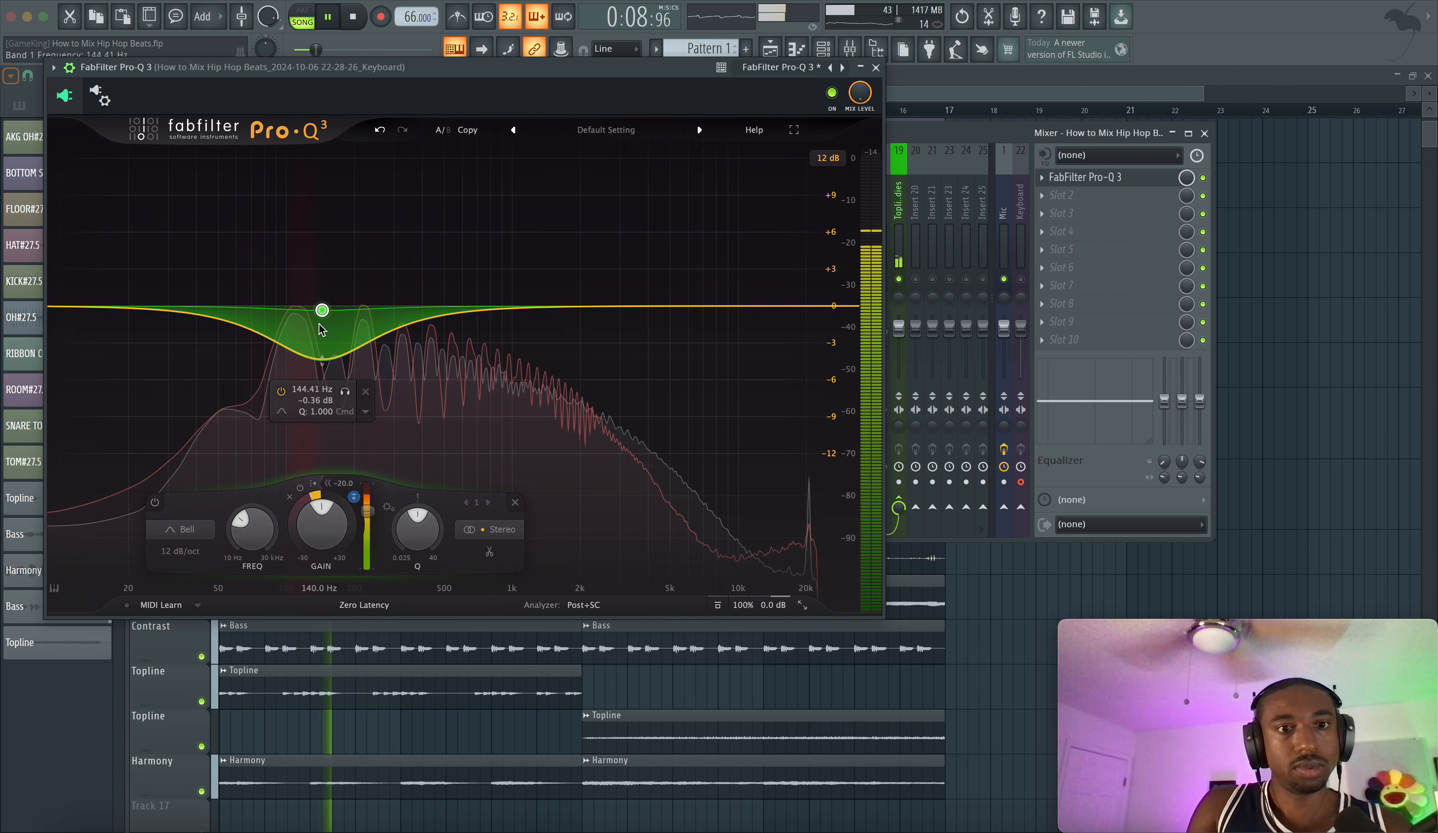
key("space")
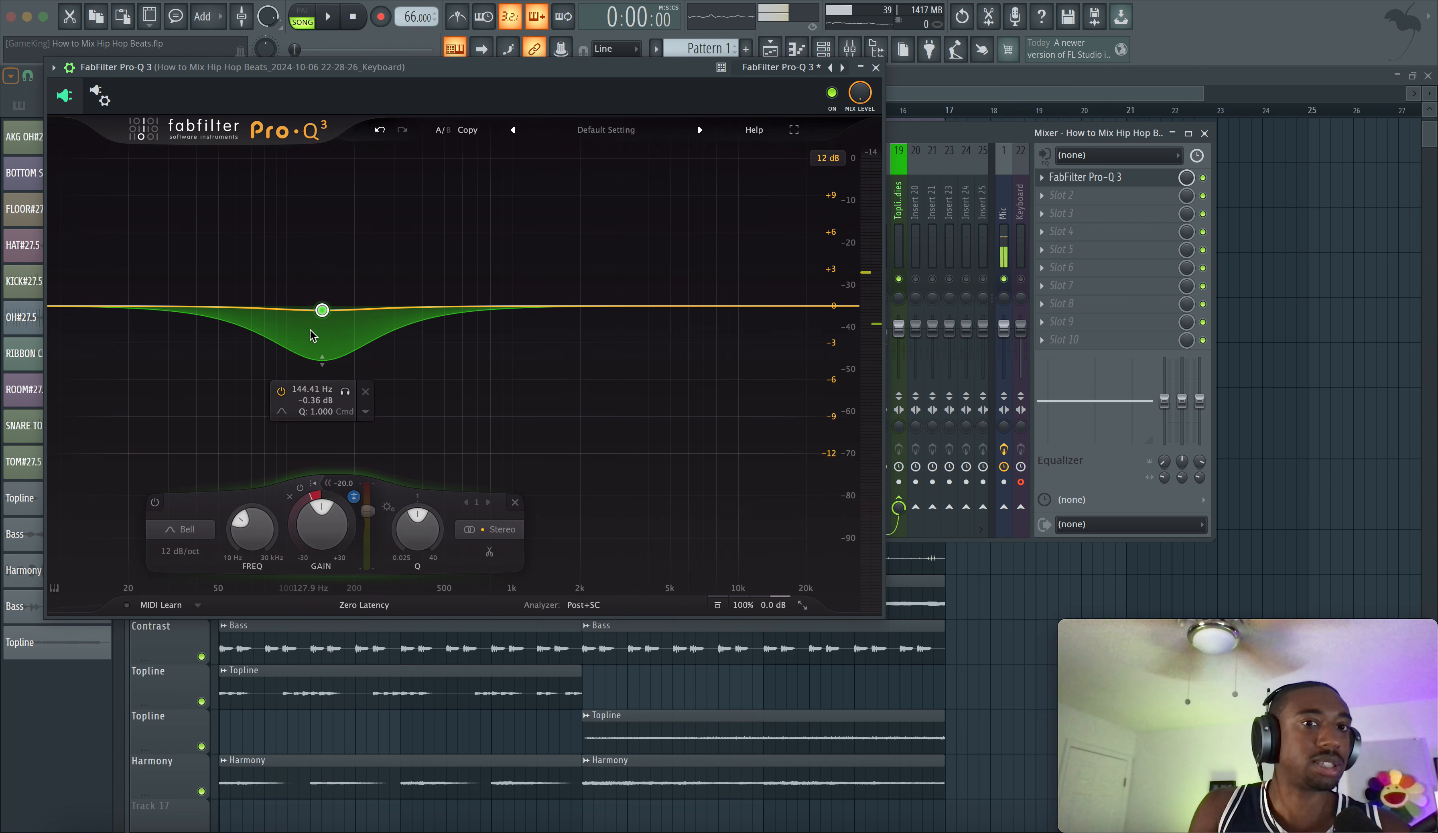
key("space")
left_click(345, 392)
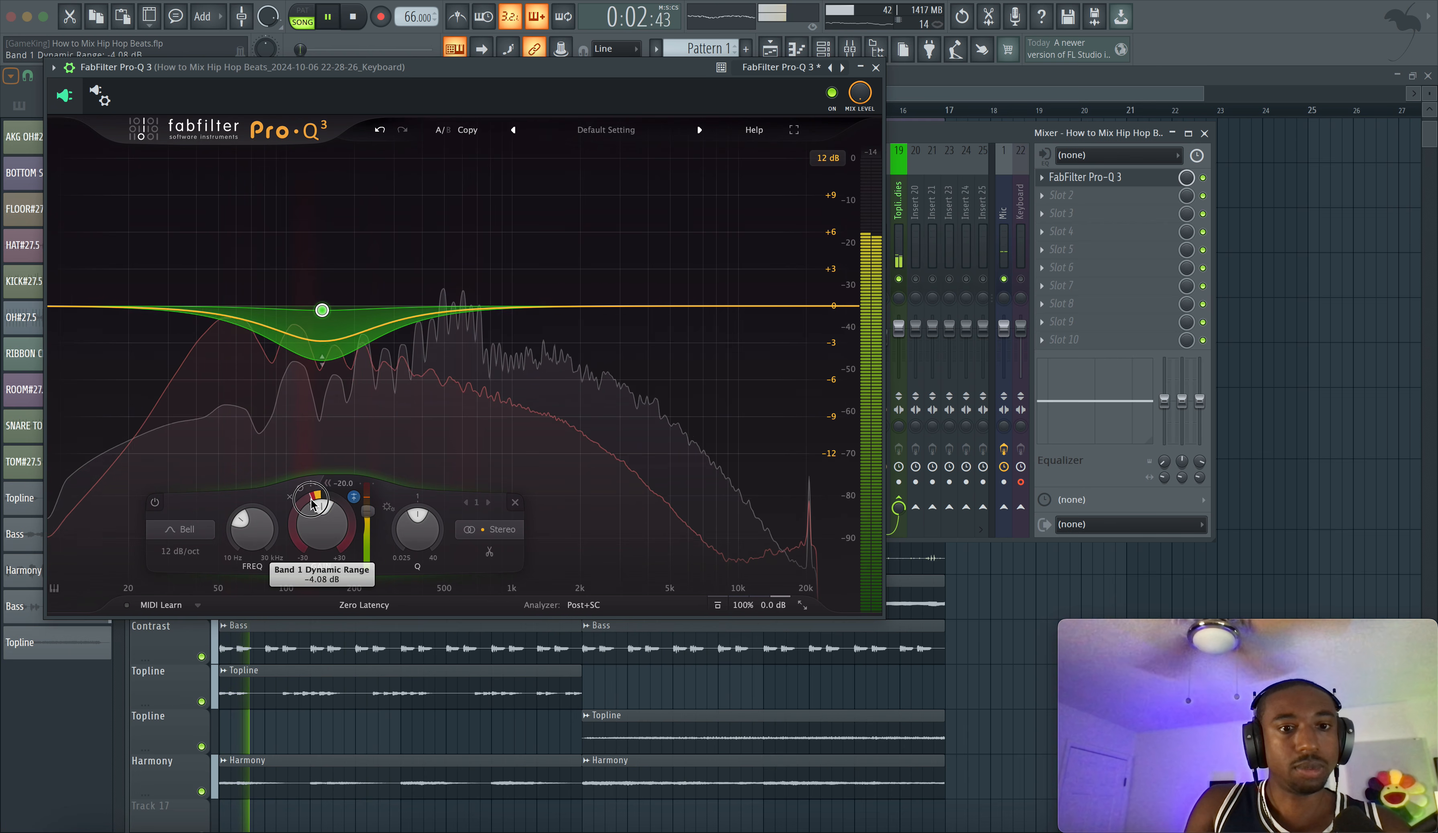
mouse_move(303, 505)
left_mouse_down()
mouse_move(287, 534)
mouse_move(294, 521)
left_mouse_up()
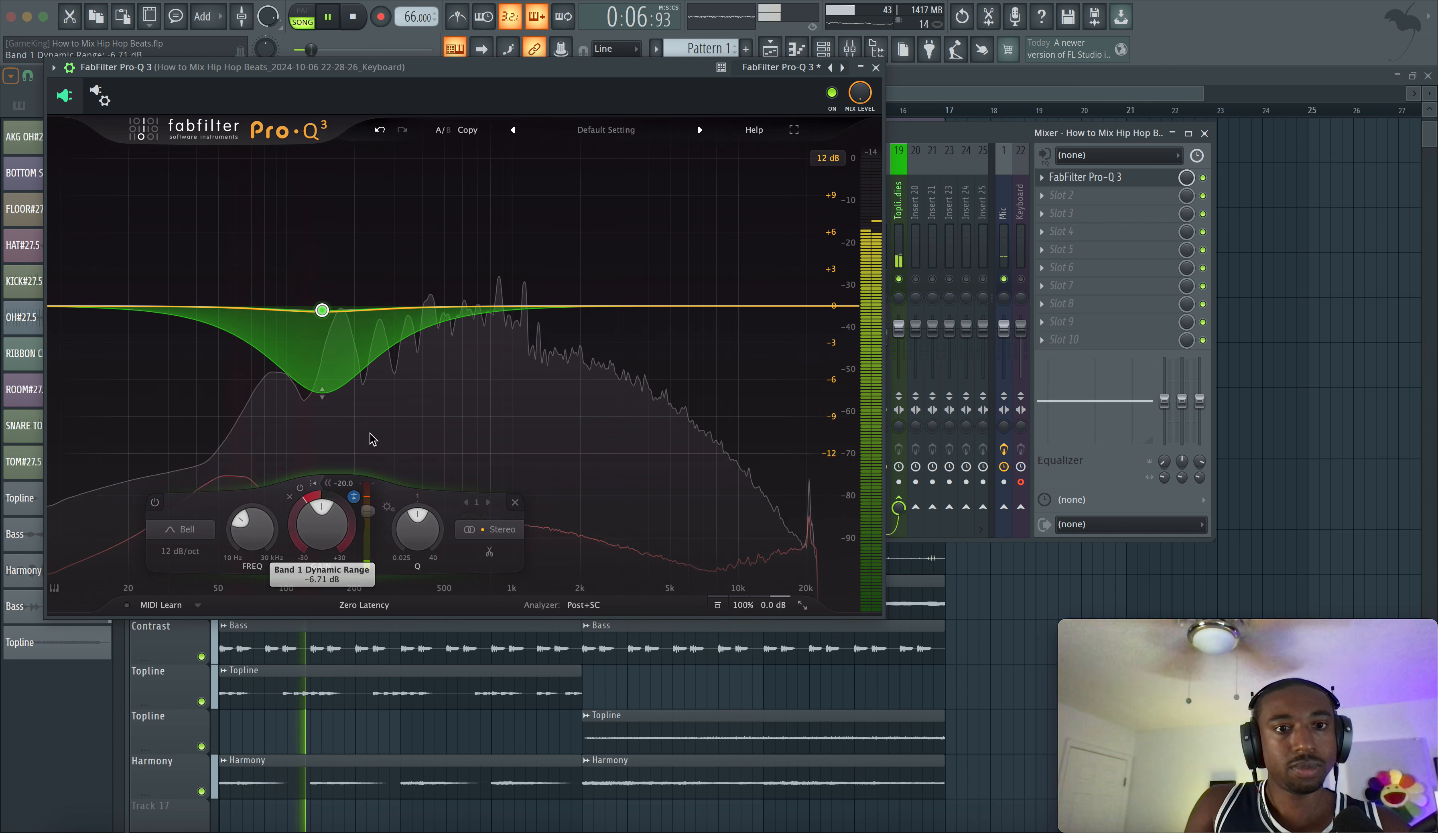
Close the keyboard recording's equalizer, bring back the full mix with the Mic track muted, and select the Submix track during playback.
left_click(876, 67)
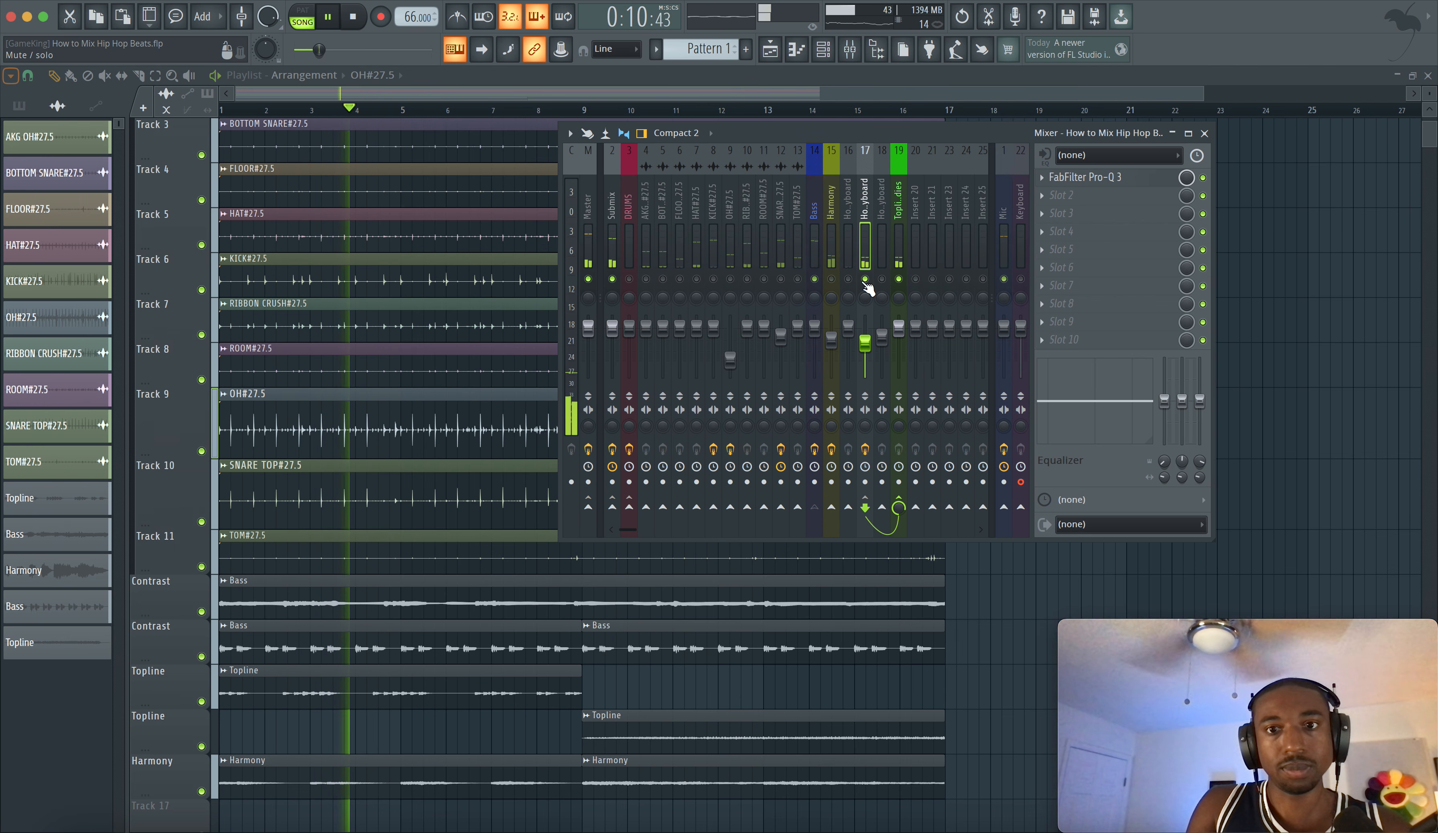
left_click(1004, 278)
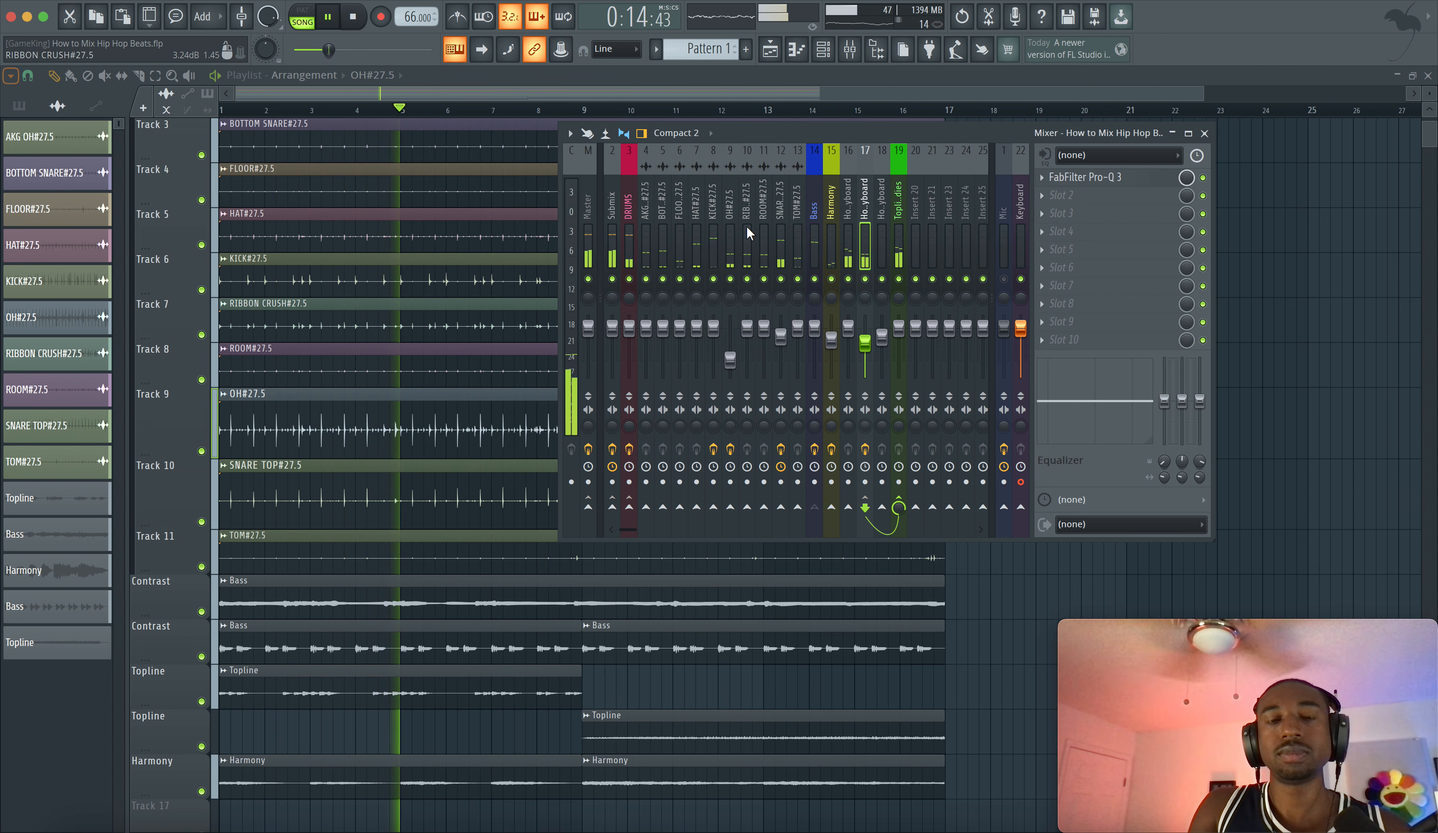
left_click(613, 229)
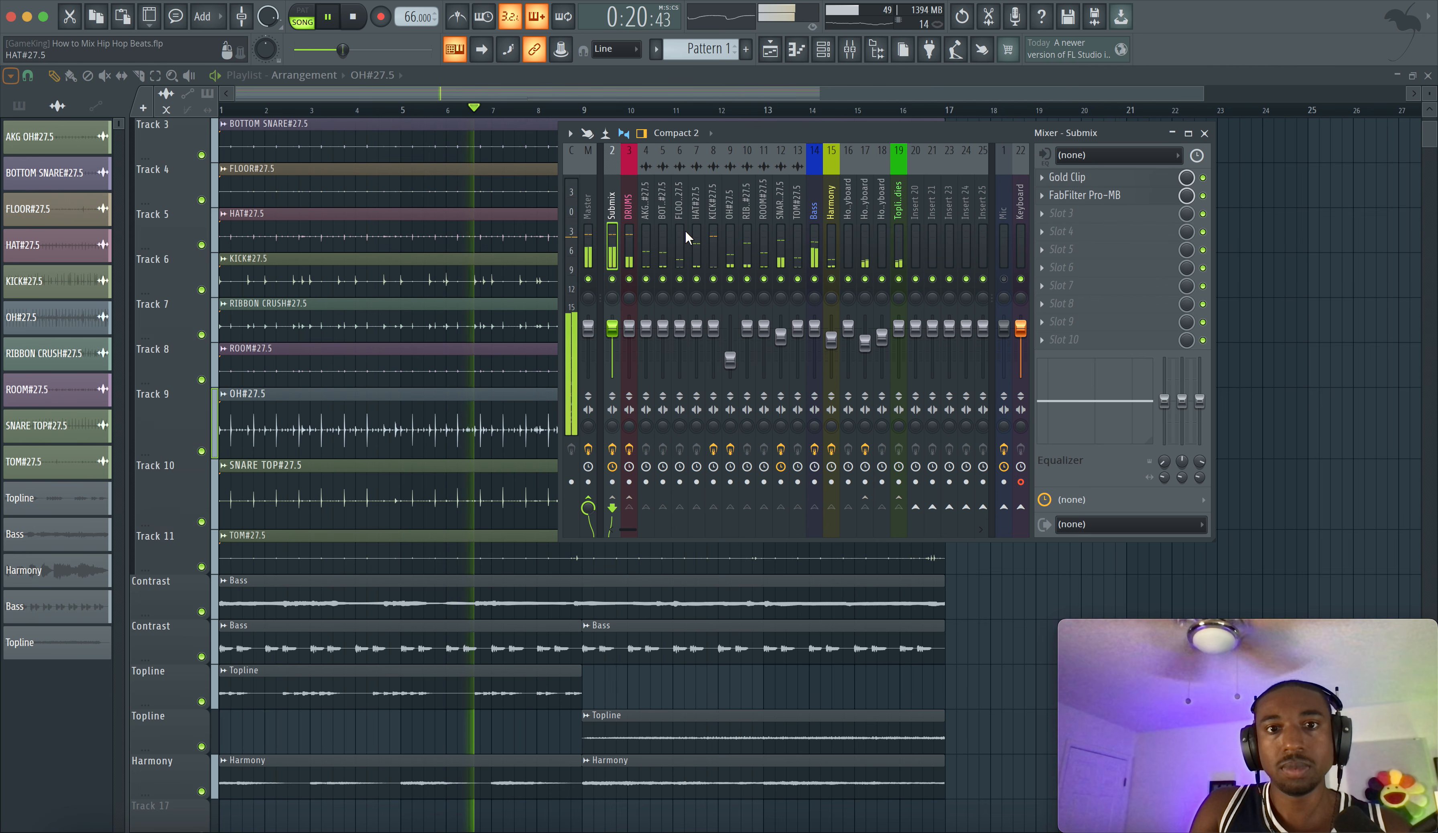
Try the DRUMS bus fader at 113% (2.9 dB) against the playing beat, then return it to 100%.
left_click(632, 236)
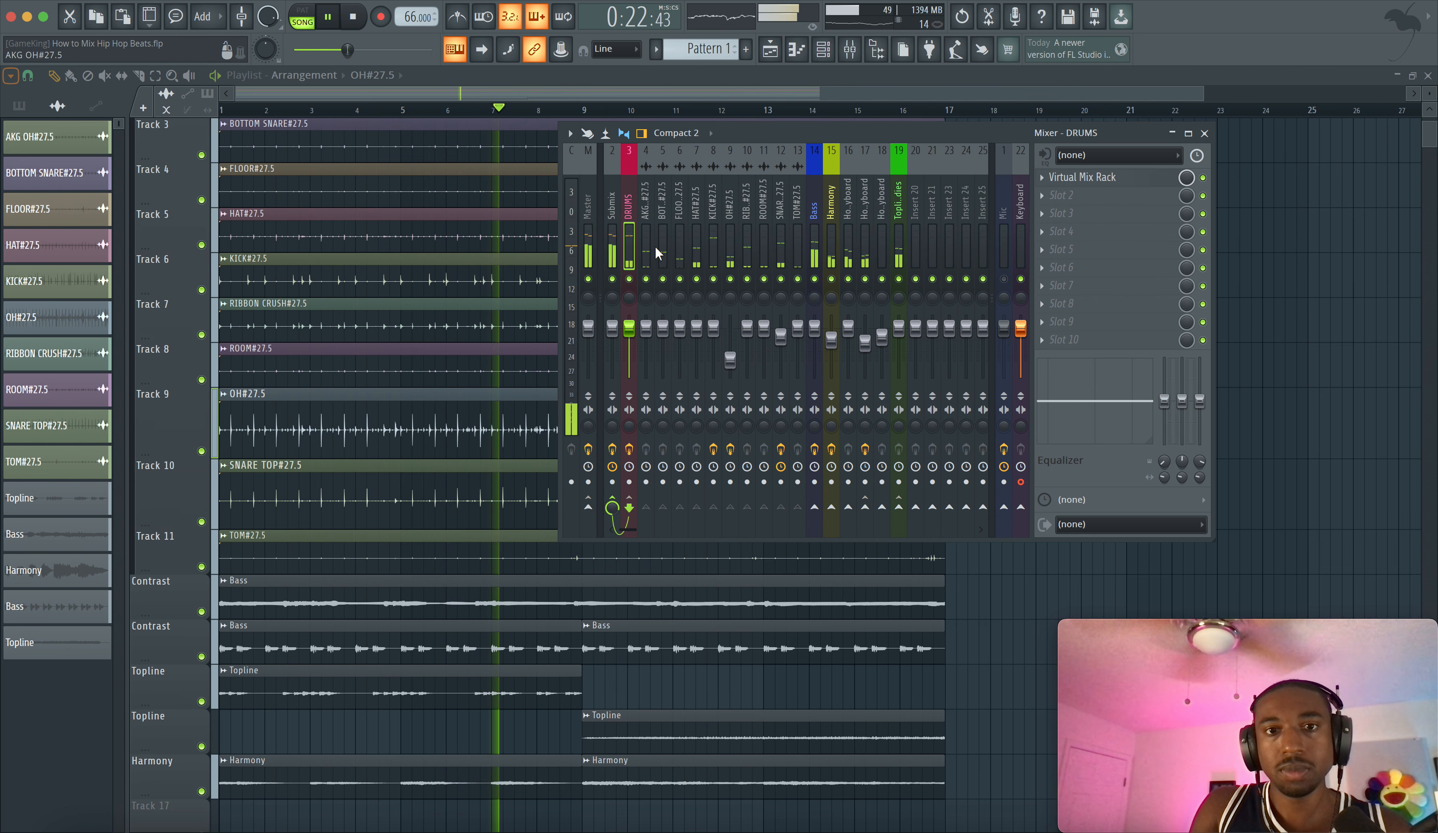
left_click_drag(629, 329, 629, 321)
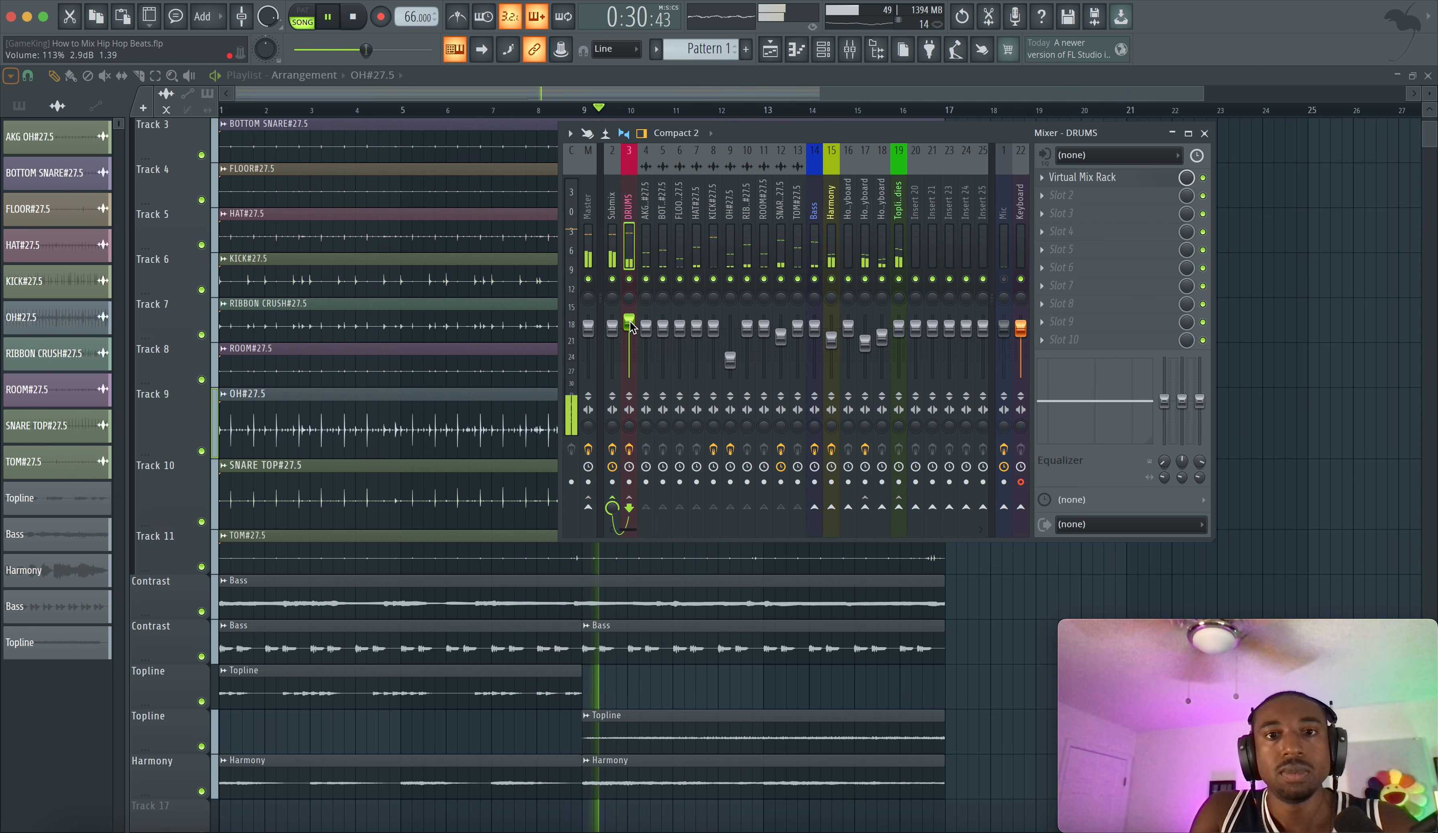
right_click(629, 321)
left_click(629, 312)
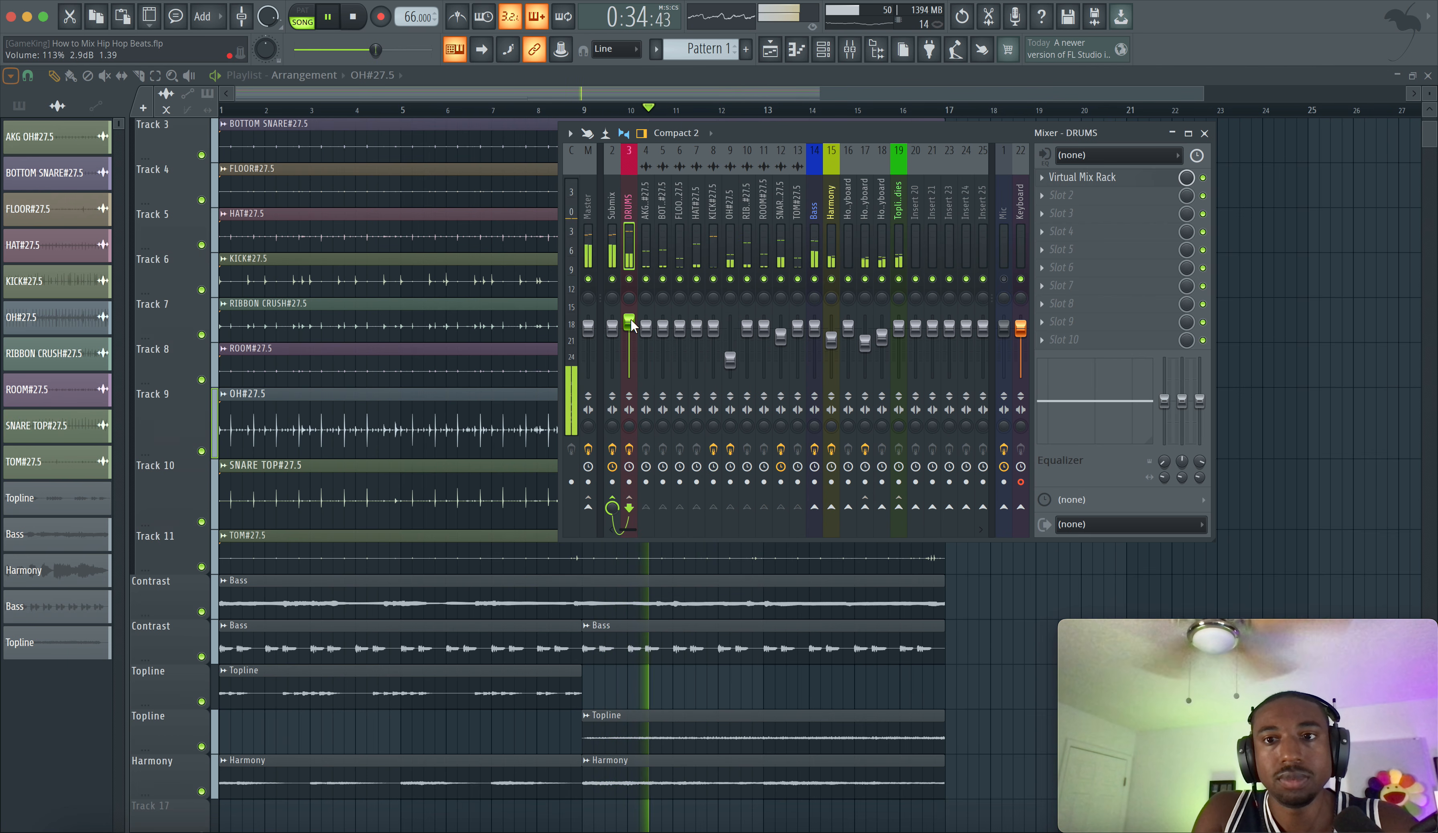
left_click(1004, 278)
key("space")
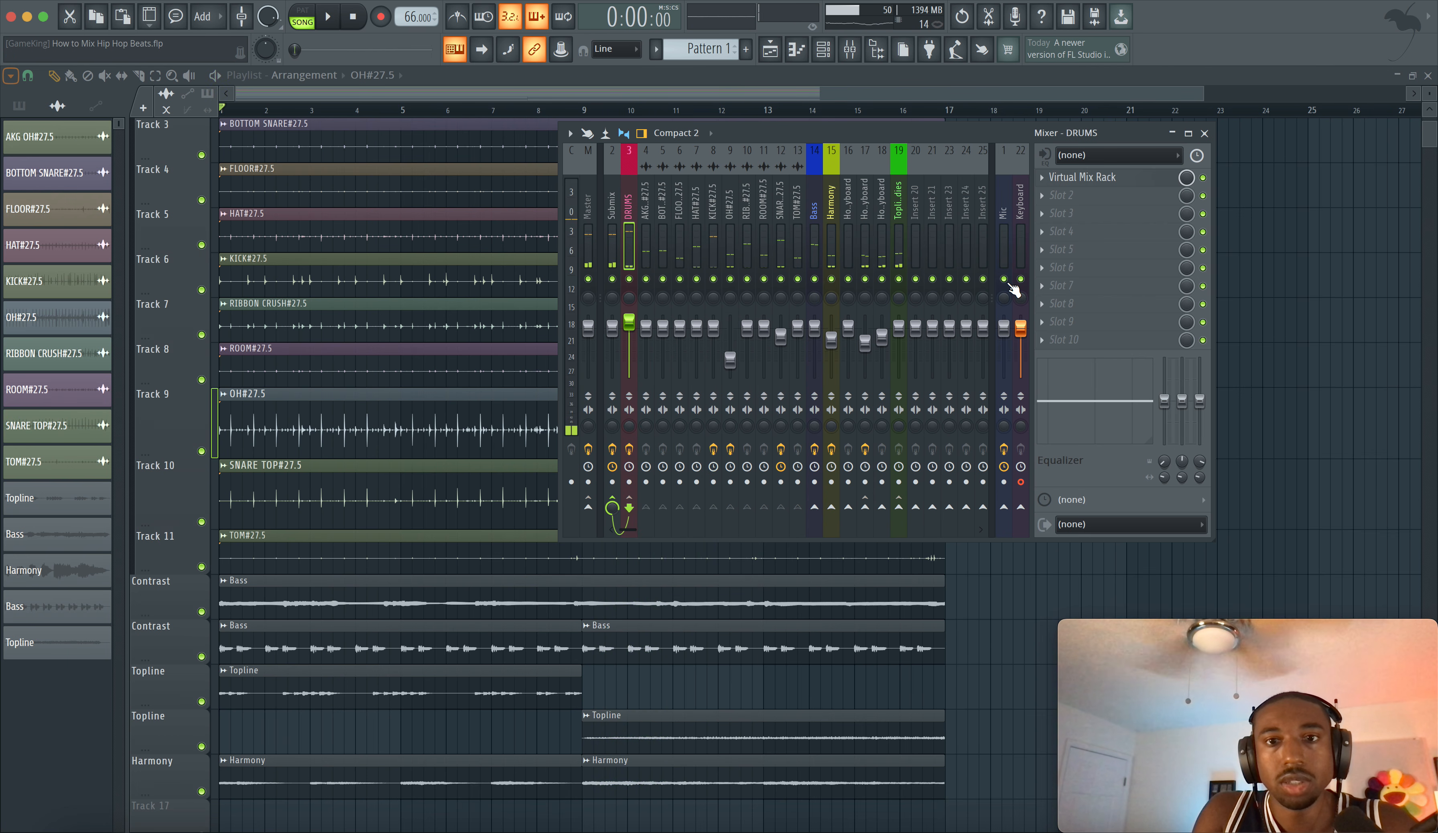
left_click_drag(629, 317, 629, 328)
key("space")
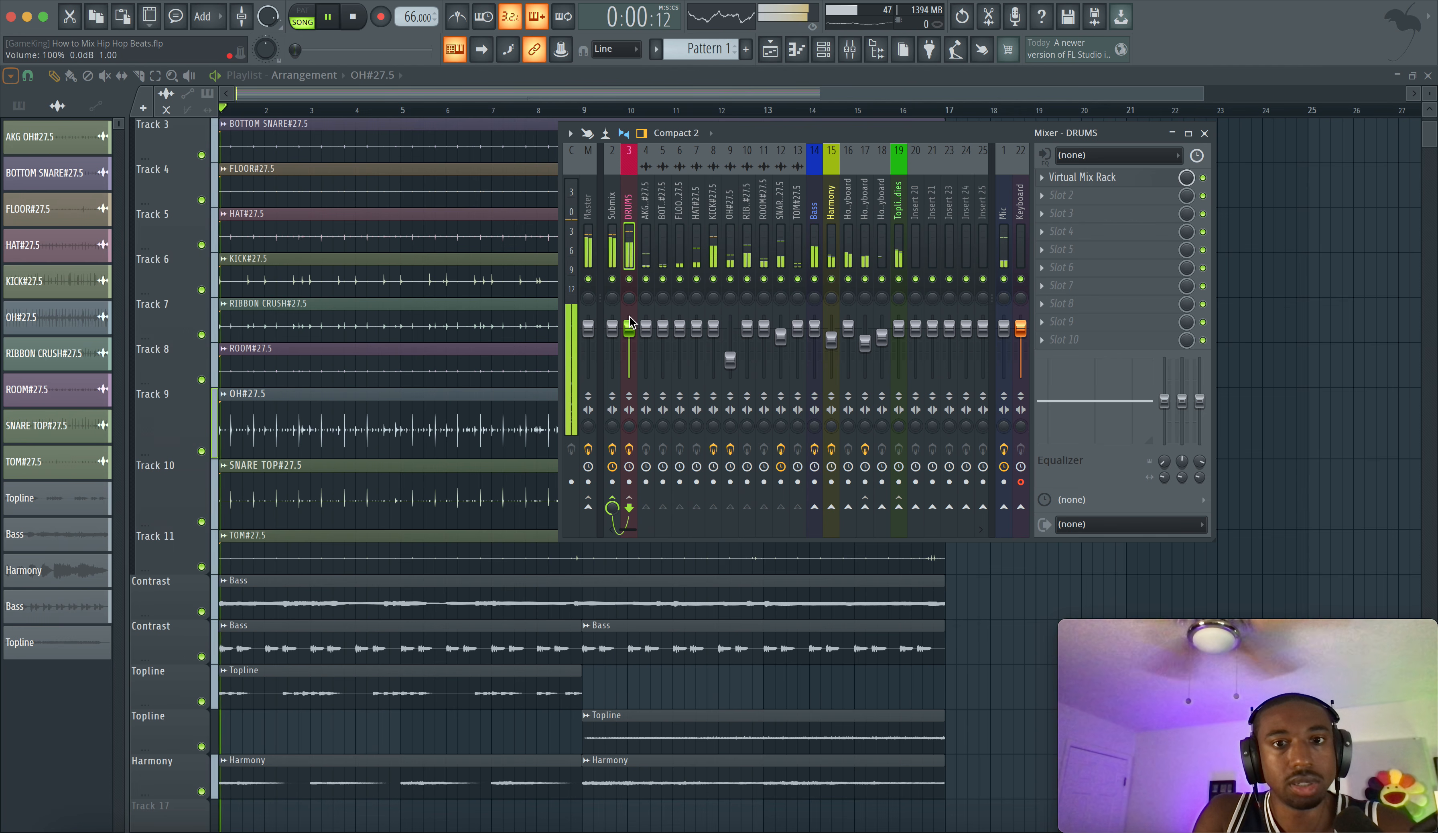
Replay the beat and set the DRUMS bus volume to 104% (0.9 dB), muting the Mic track to listen.
left_click(615, 232)
key("space")
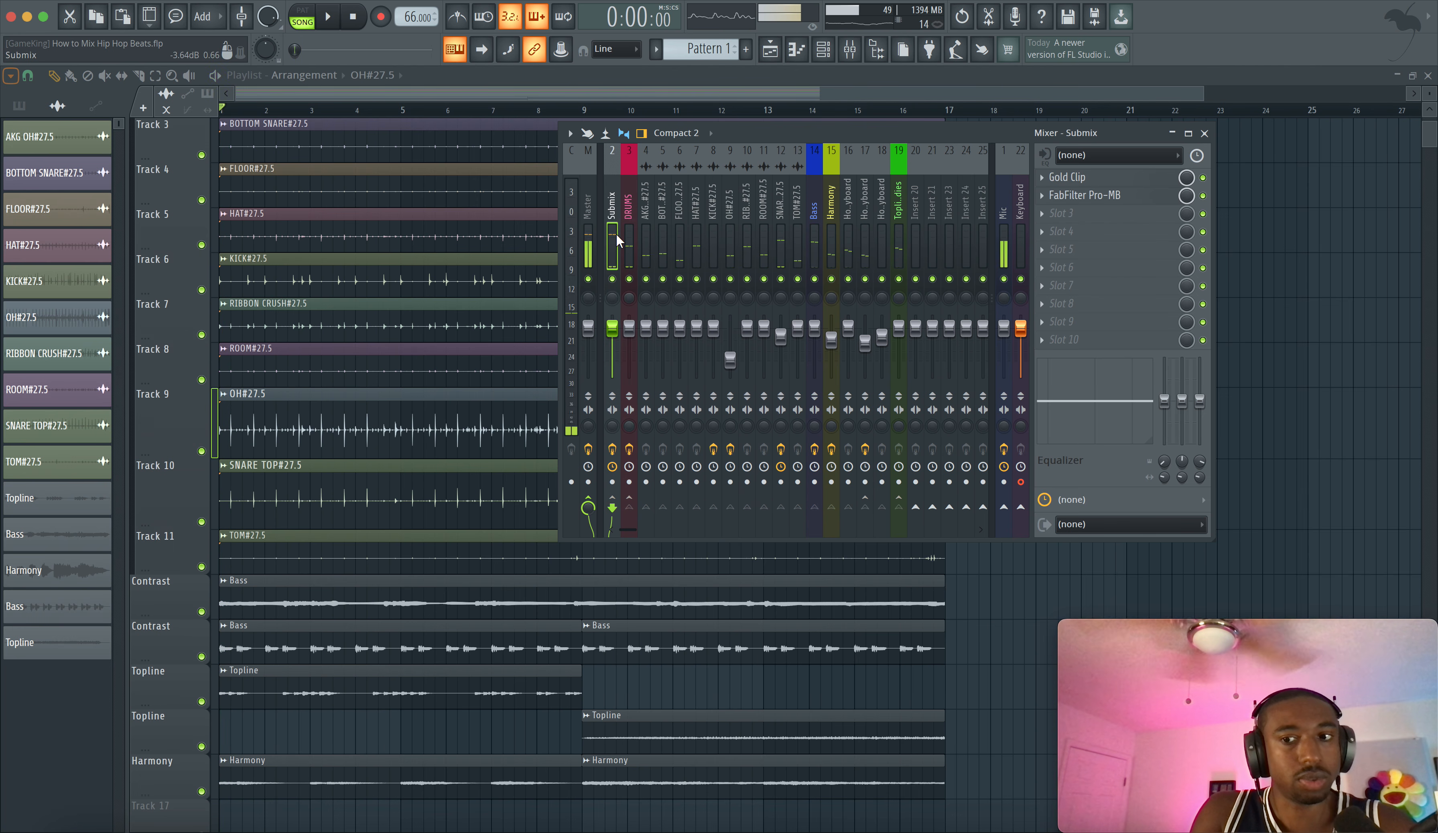
left_click(631, 331)
key("space")
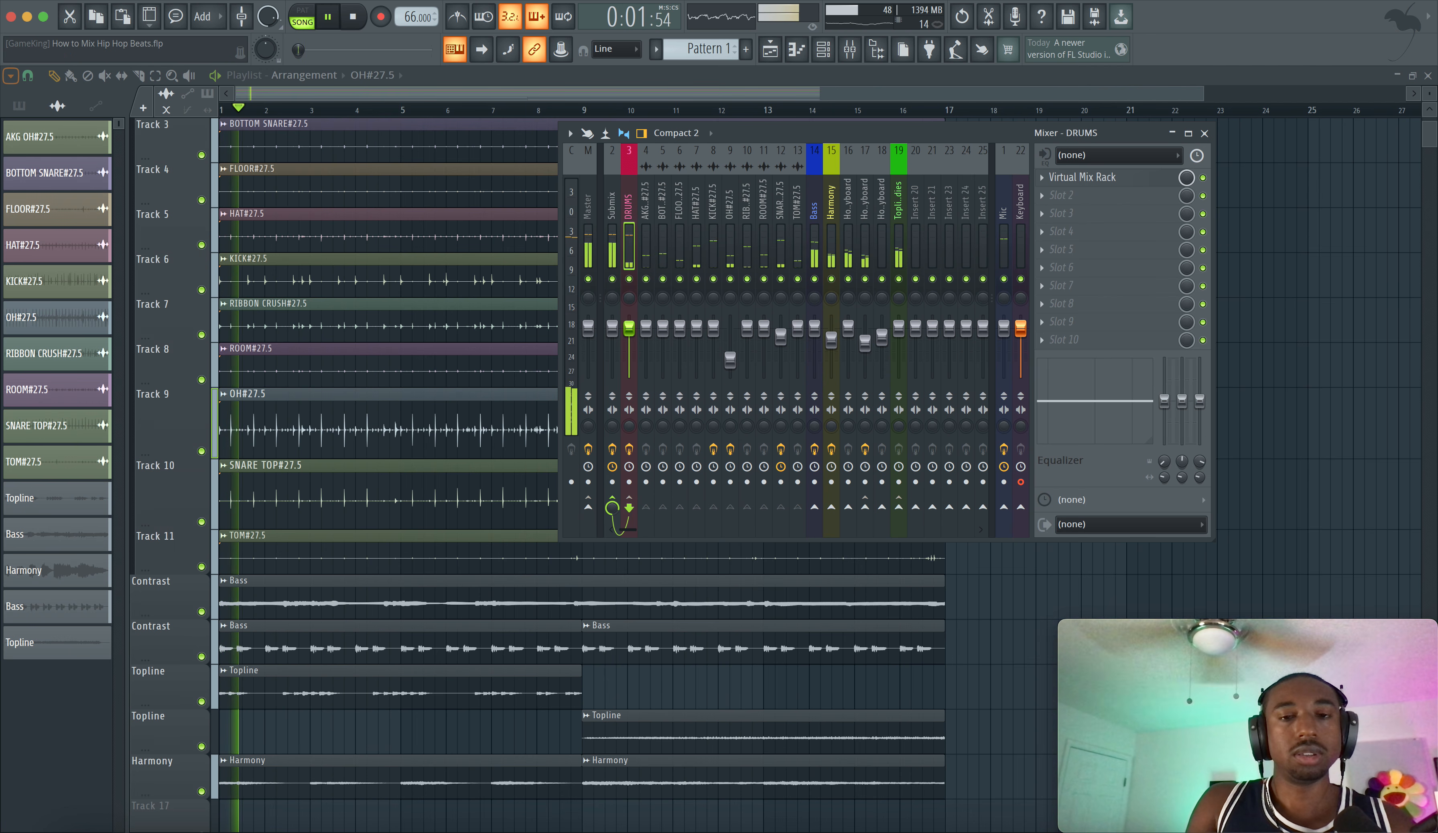
left_click_drag(632, 329, 633, 327)
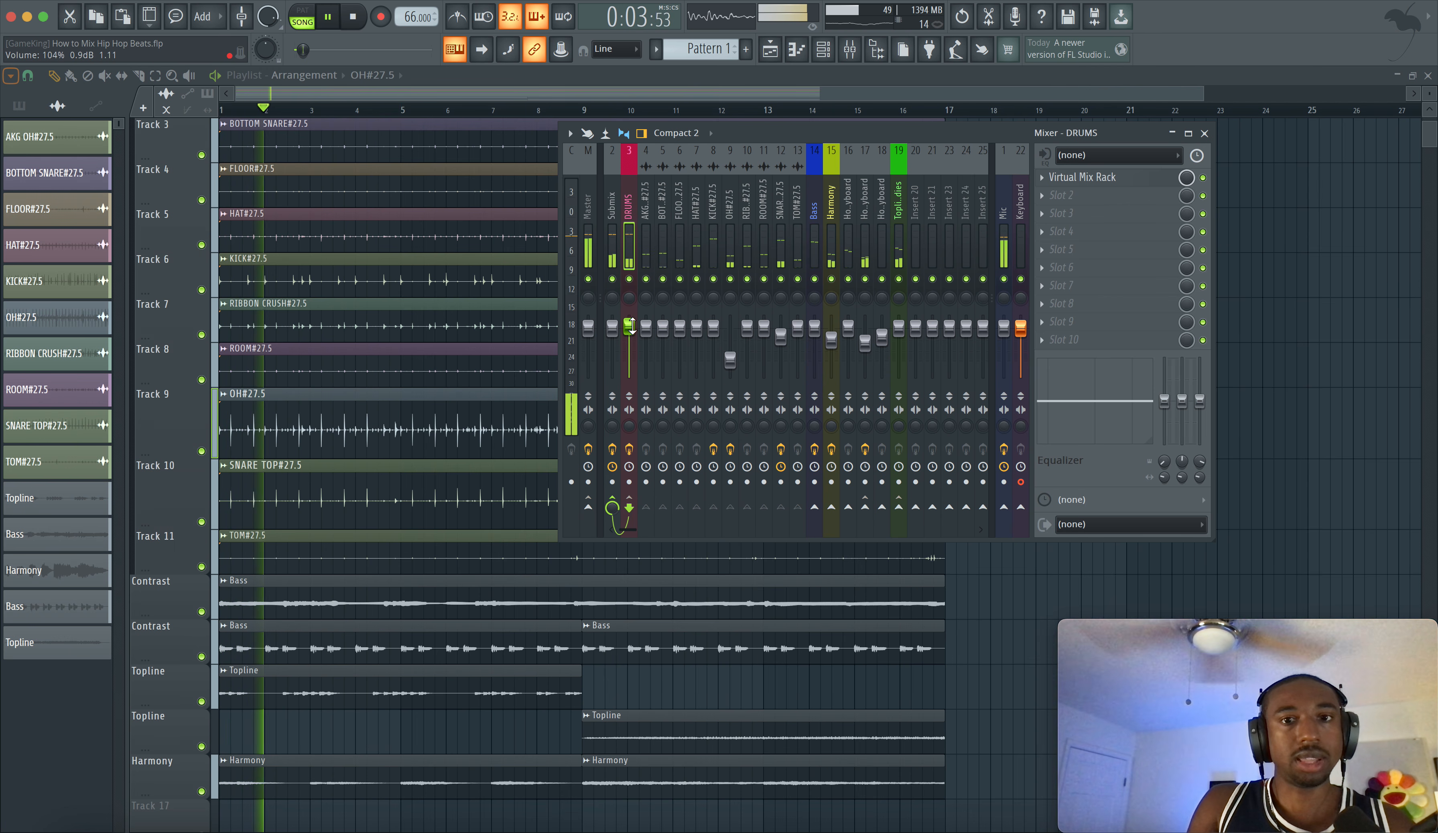
left_click(1004, 279)
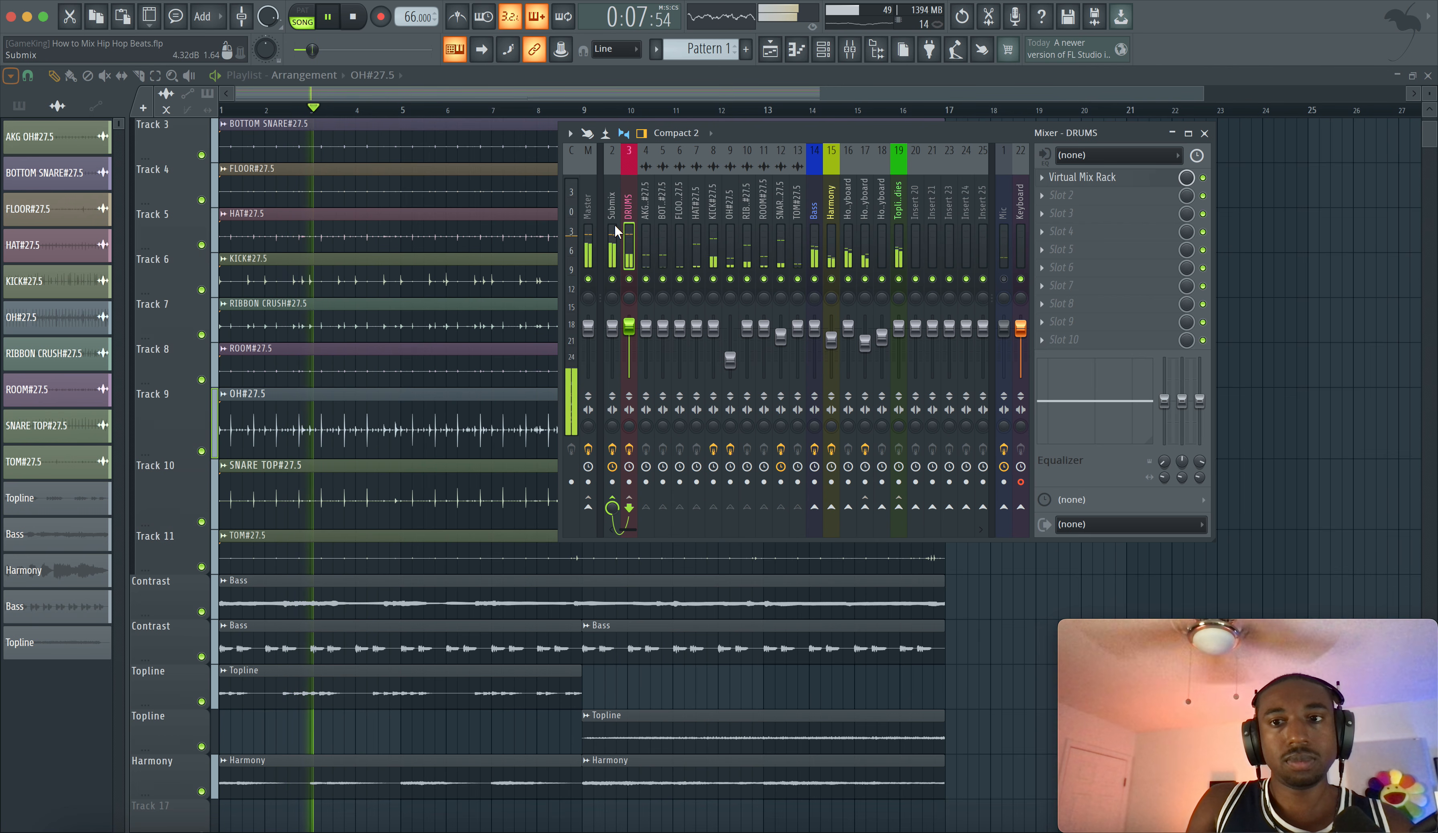
Lower the output wet level of the second Fruity Delay 3 on the SNARE TOP track to 2.2% and close it.
left_click(786, 246)
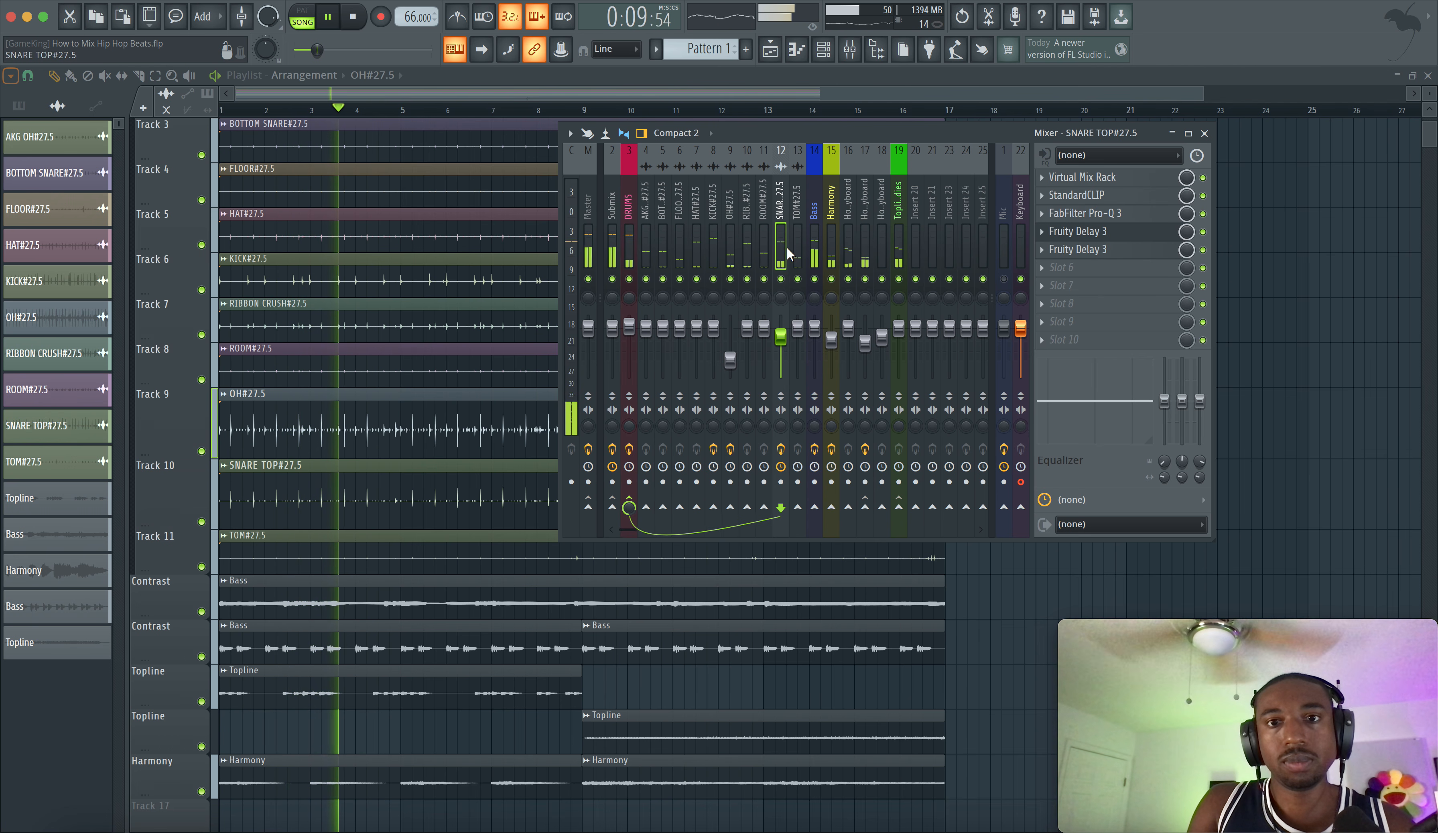
left_click(1081, 248)
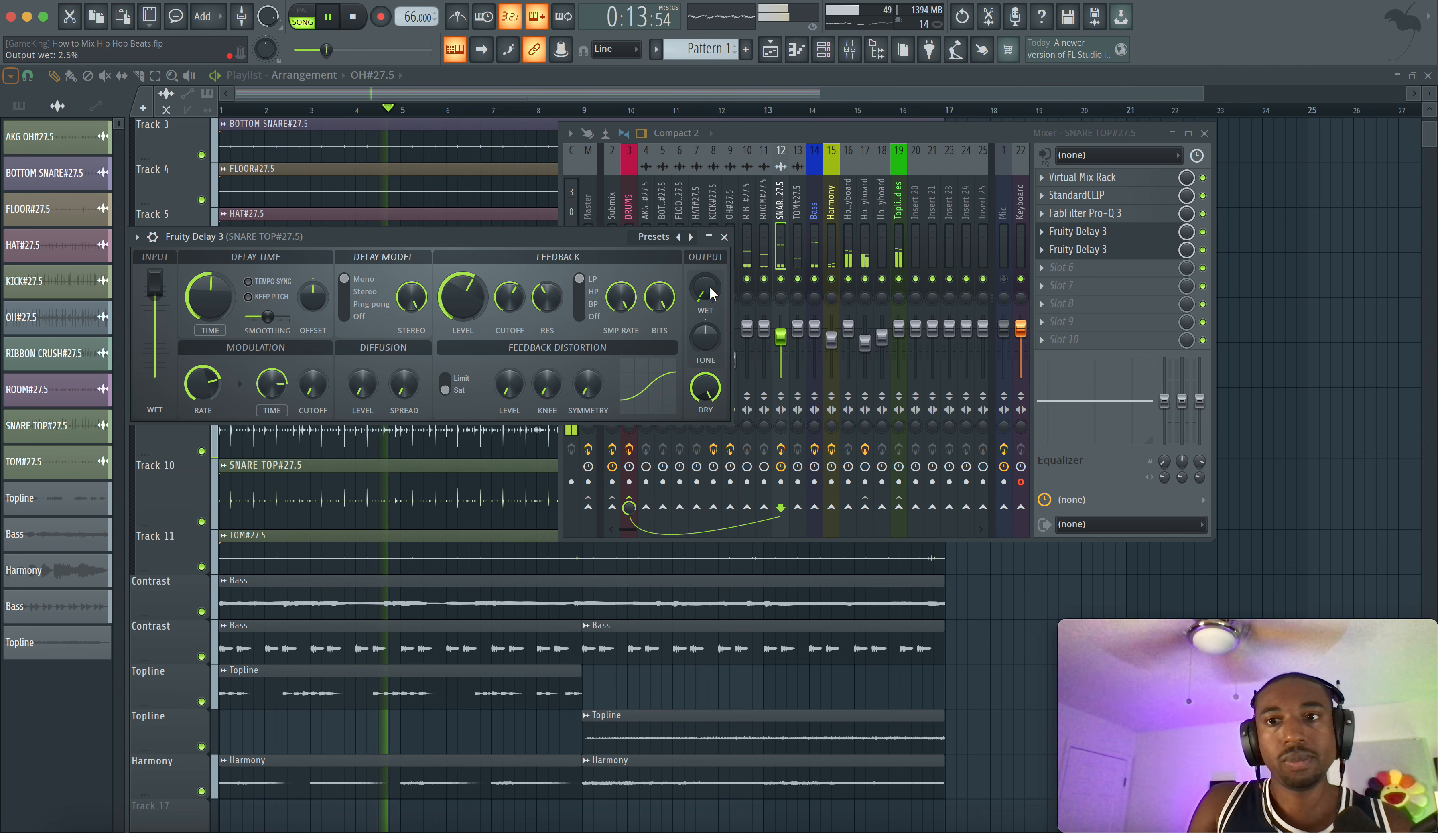
left_click_drag(705, 288, 706, 289)
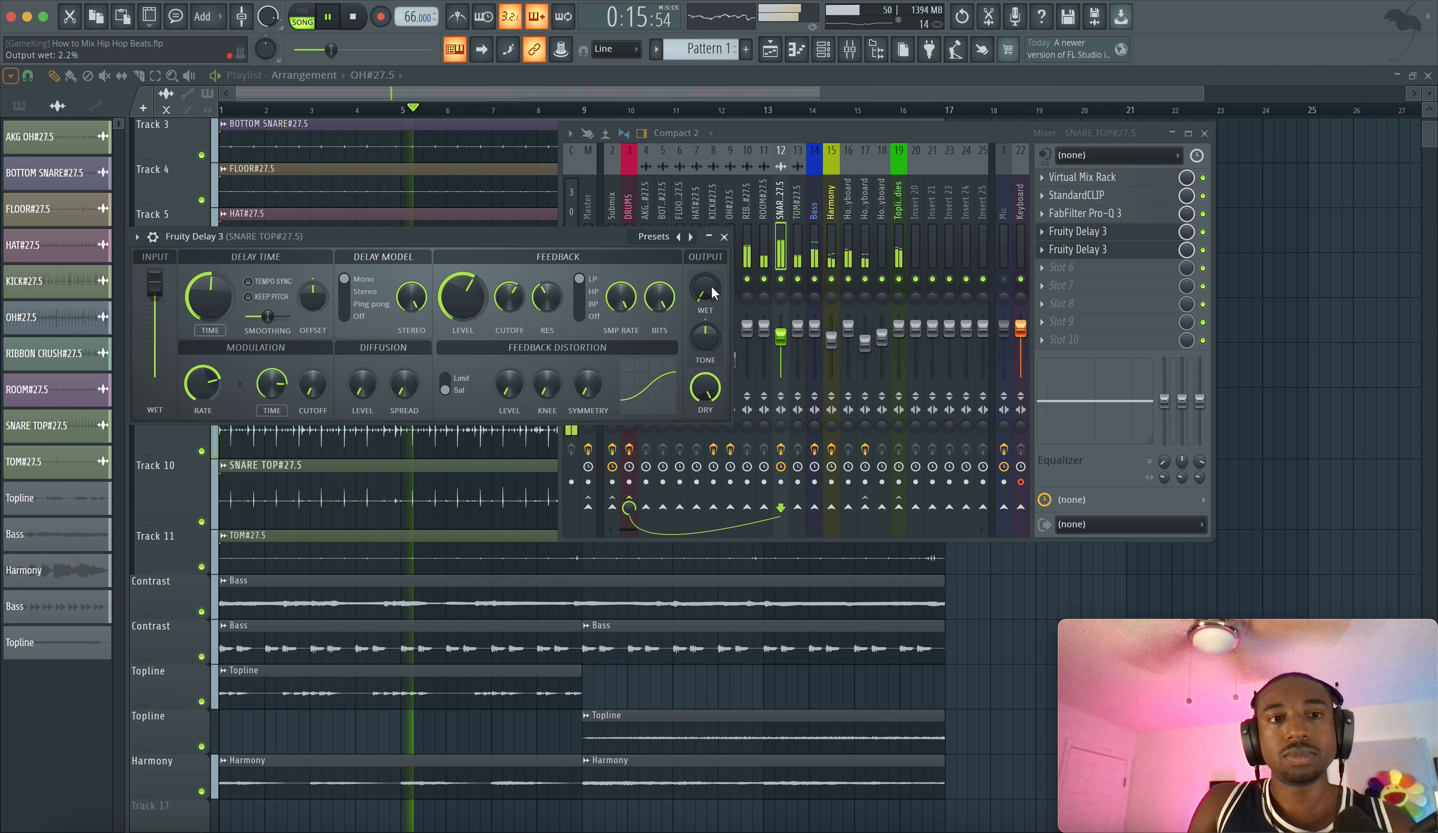
left_click(725, 237)
Toggle the ISOL8 effect on the Master track and return to the Submix track.
left_click(630, 234)
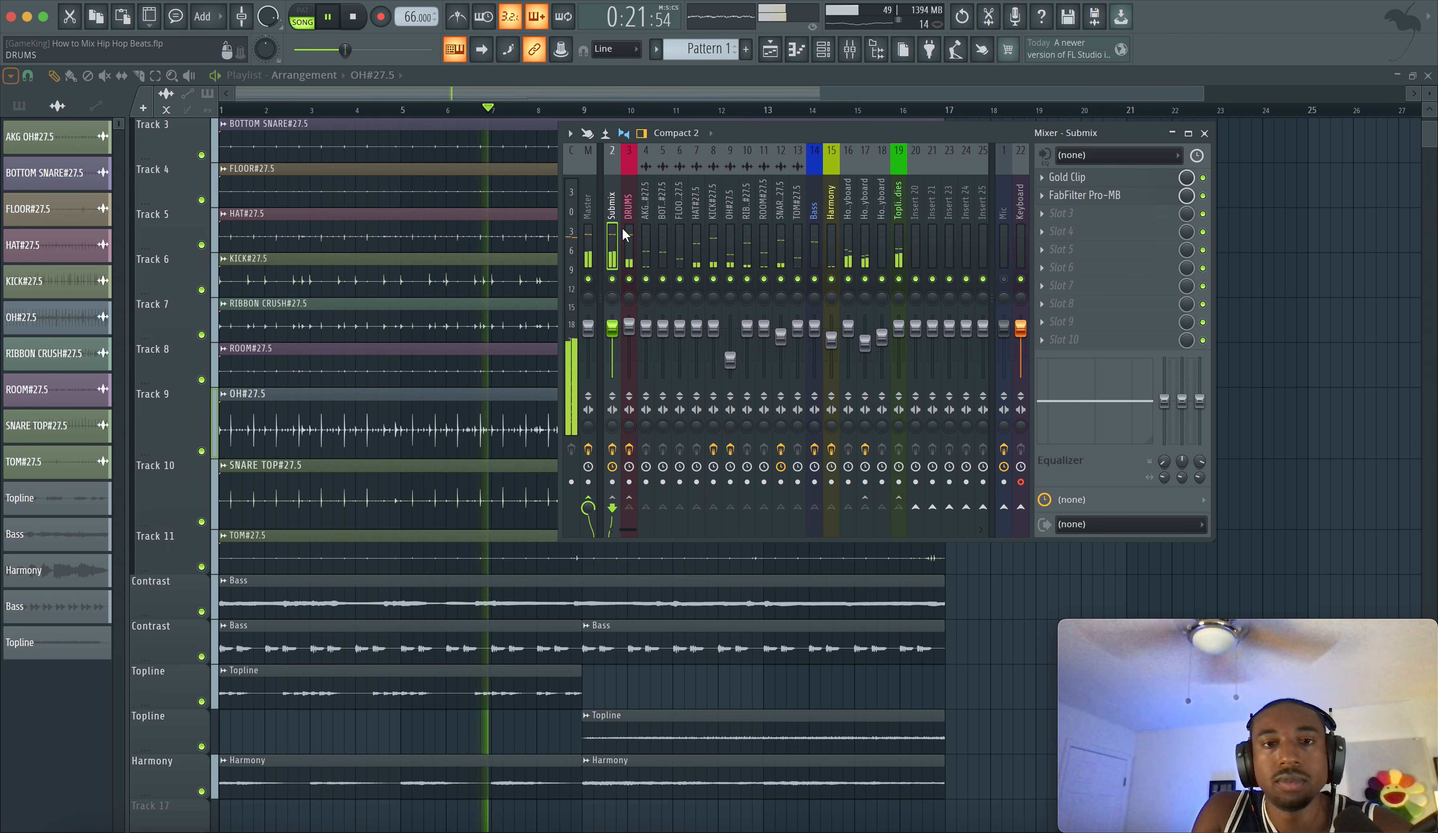
left_click(592, 232)
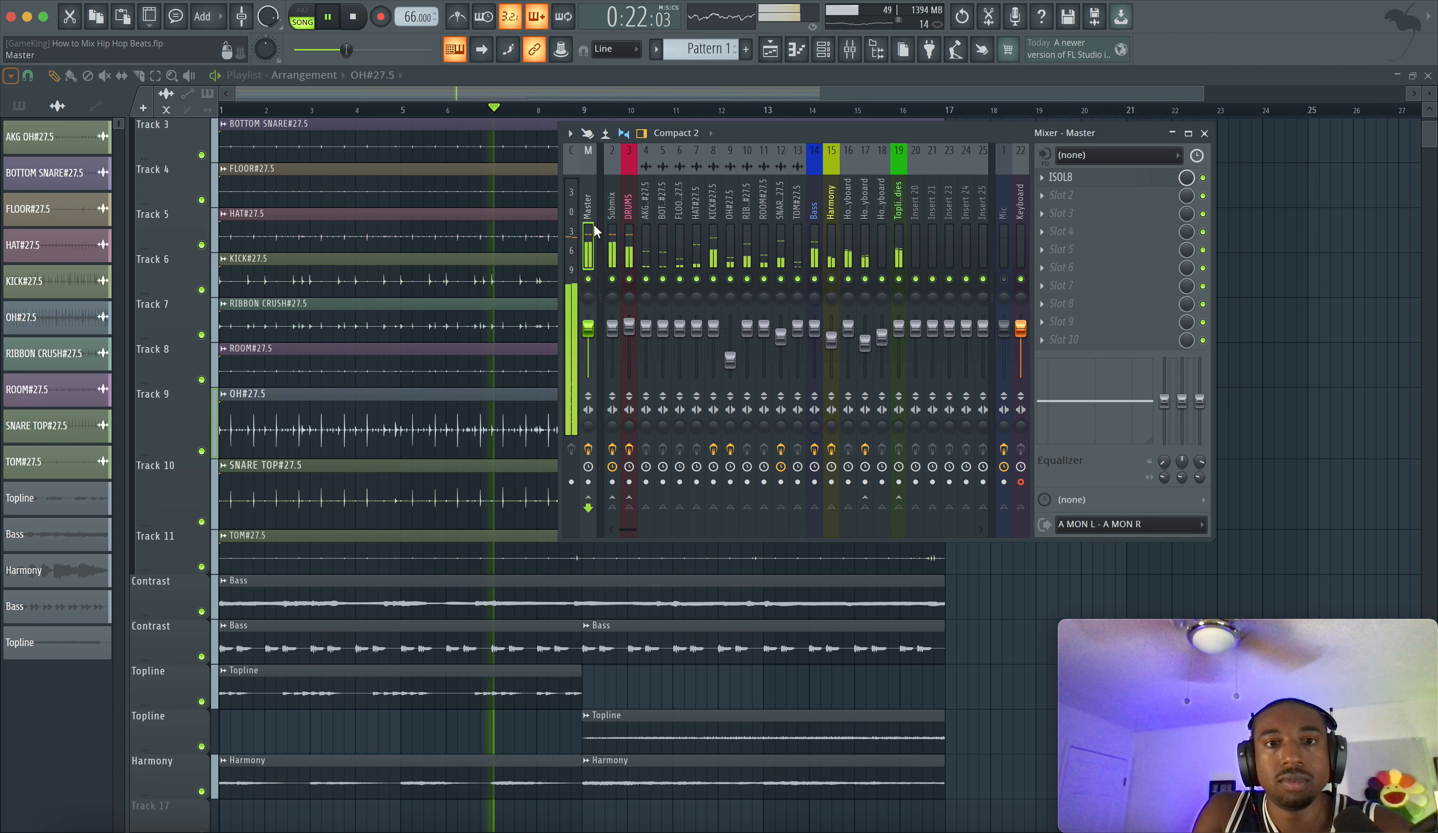
left_click(1203, 177)
left_click(617, 222)
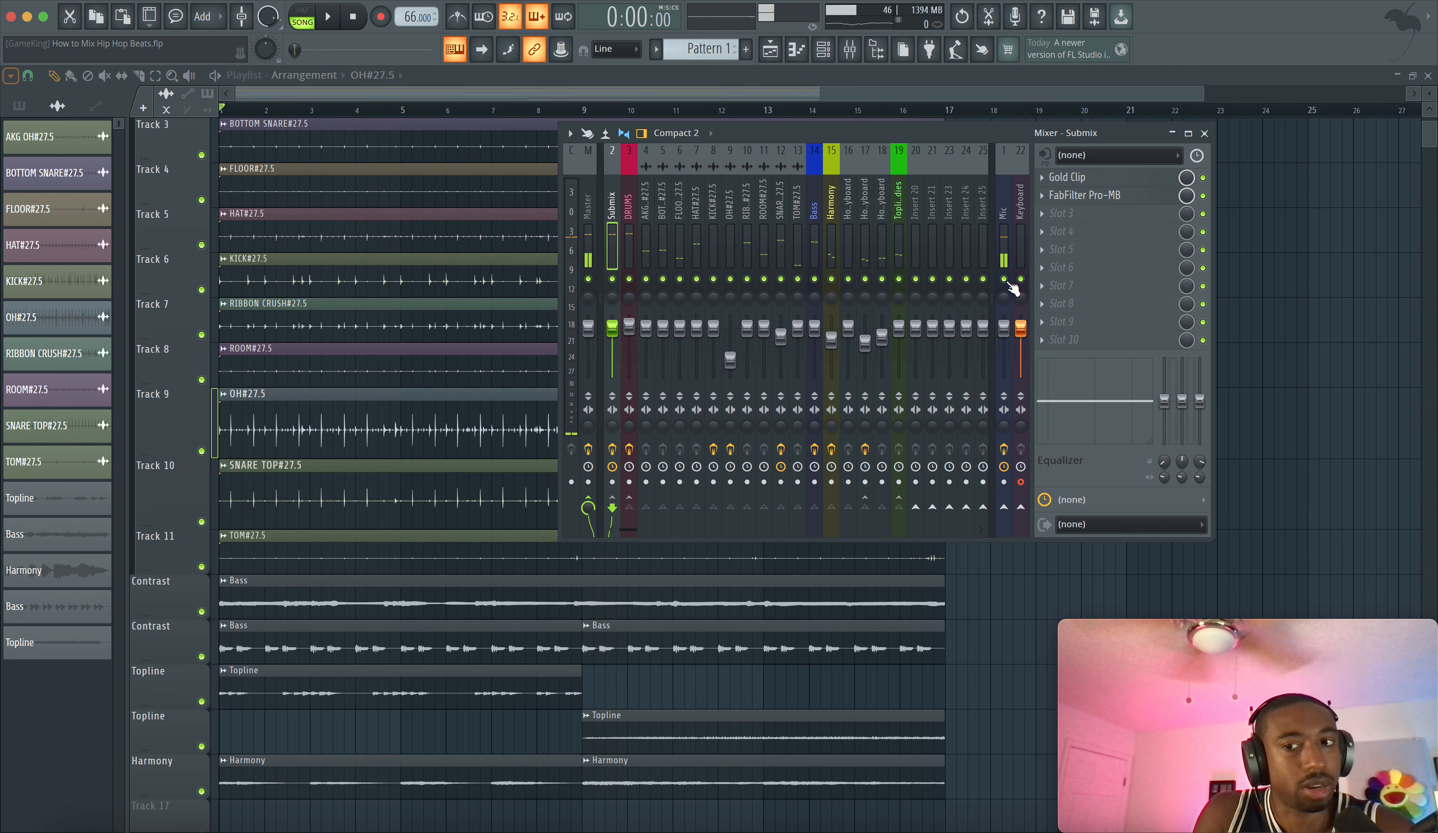
Play the beat, load Ozone 11 Maximizer into the Submix's third slot, and move its window clear of the effect slots.
key("space")
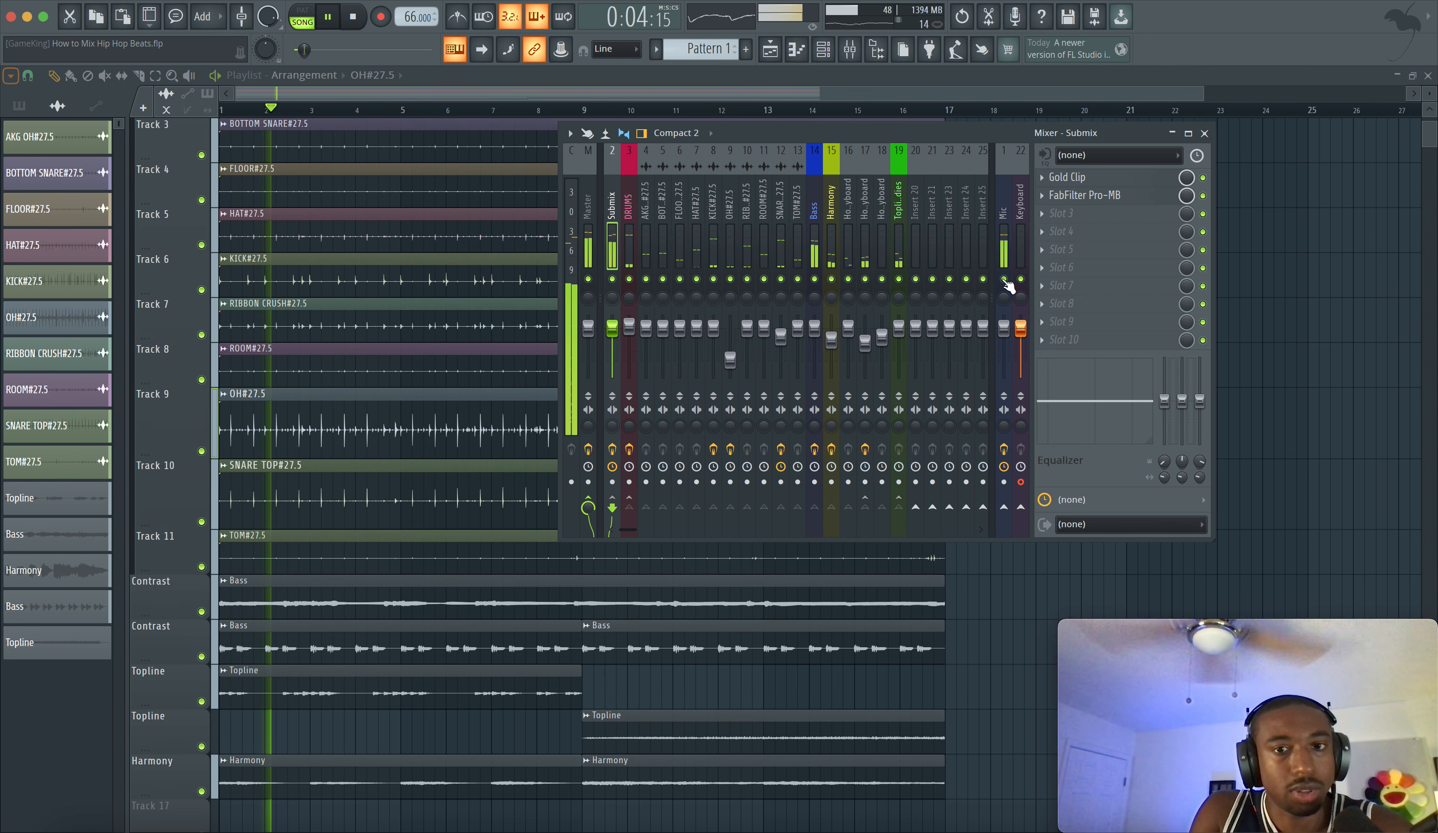
left_click(1062, 220)
scroll(744, 258, "right", 5)
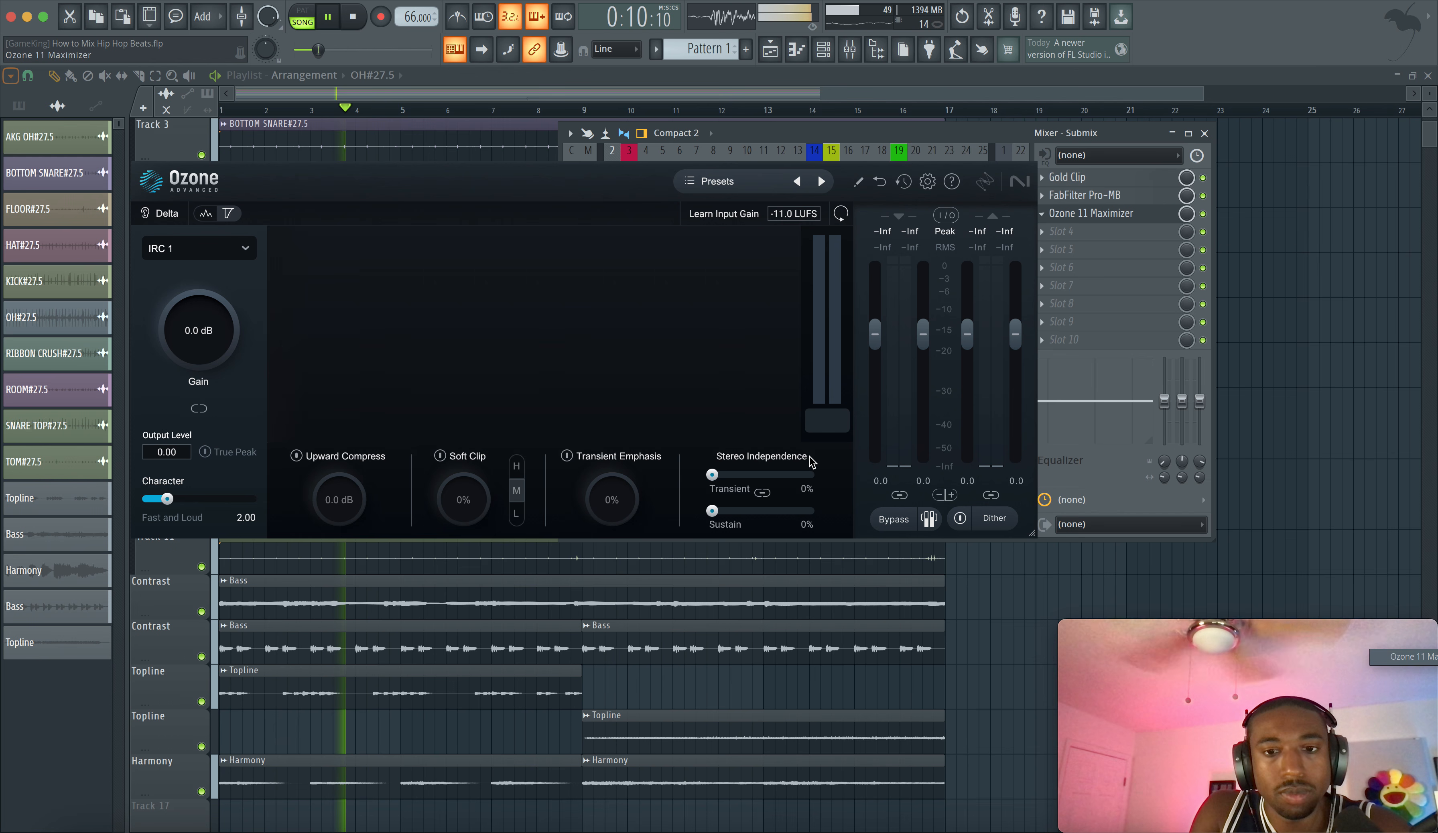
left_click_drag(952, 154, 886, 275)
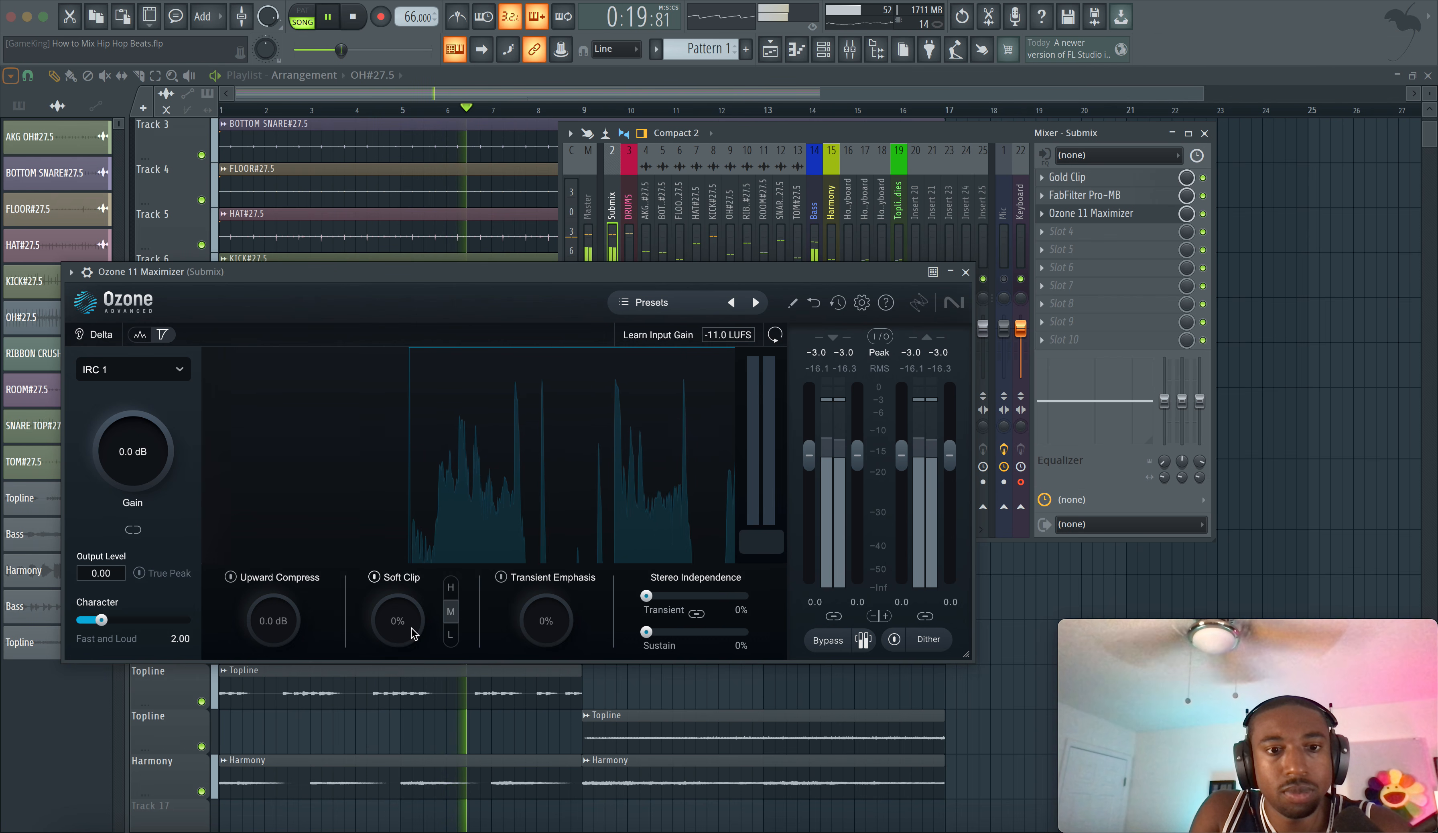
Set the Maximizer's Soft Clip to 52% and replay the beat from the start.
left_click_drag(412, 625, 421, 502)
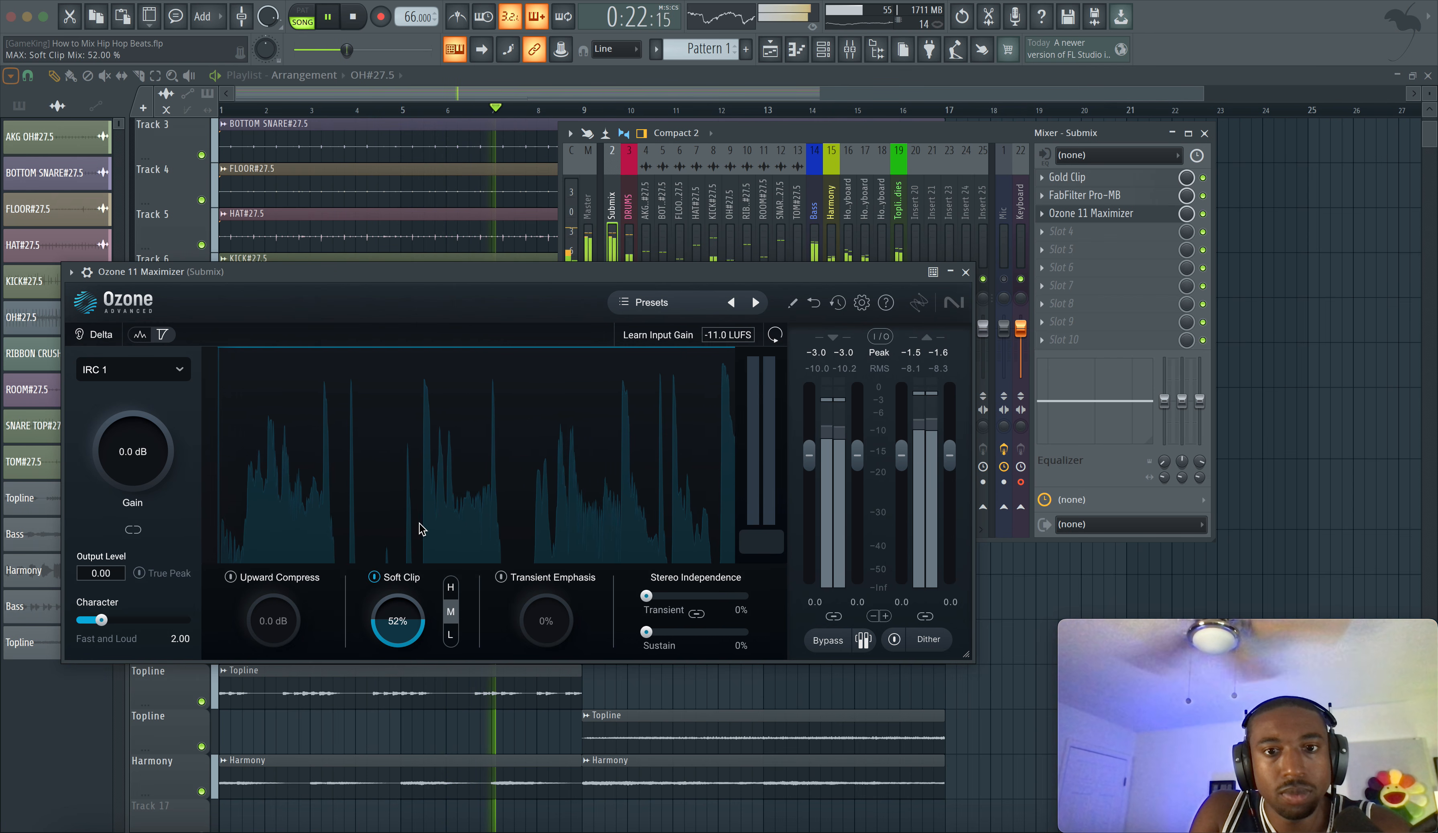
key("space")
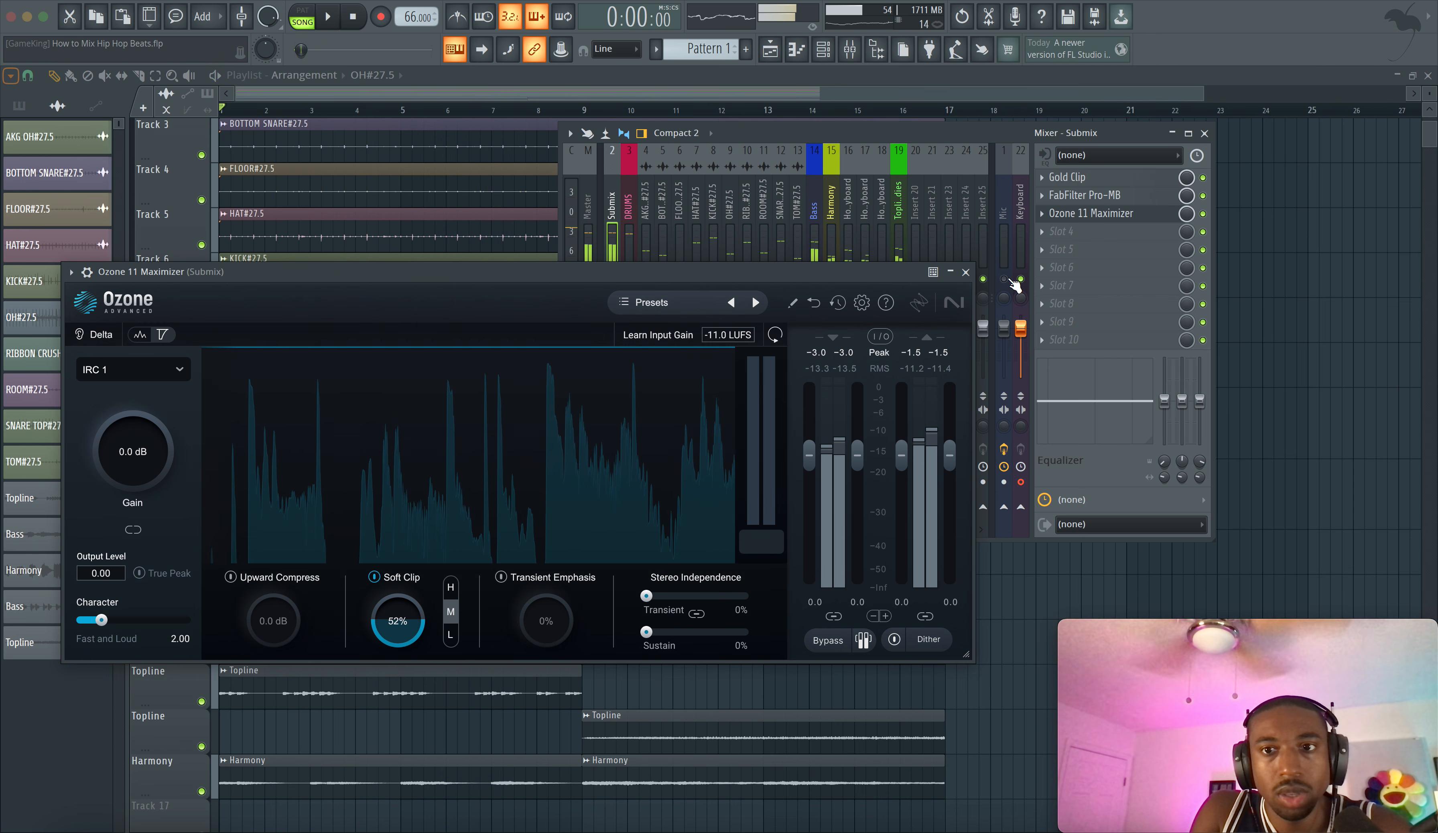
left_click(1004, 280)
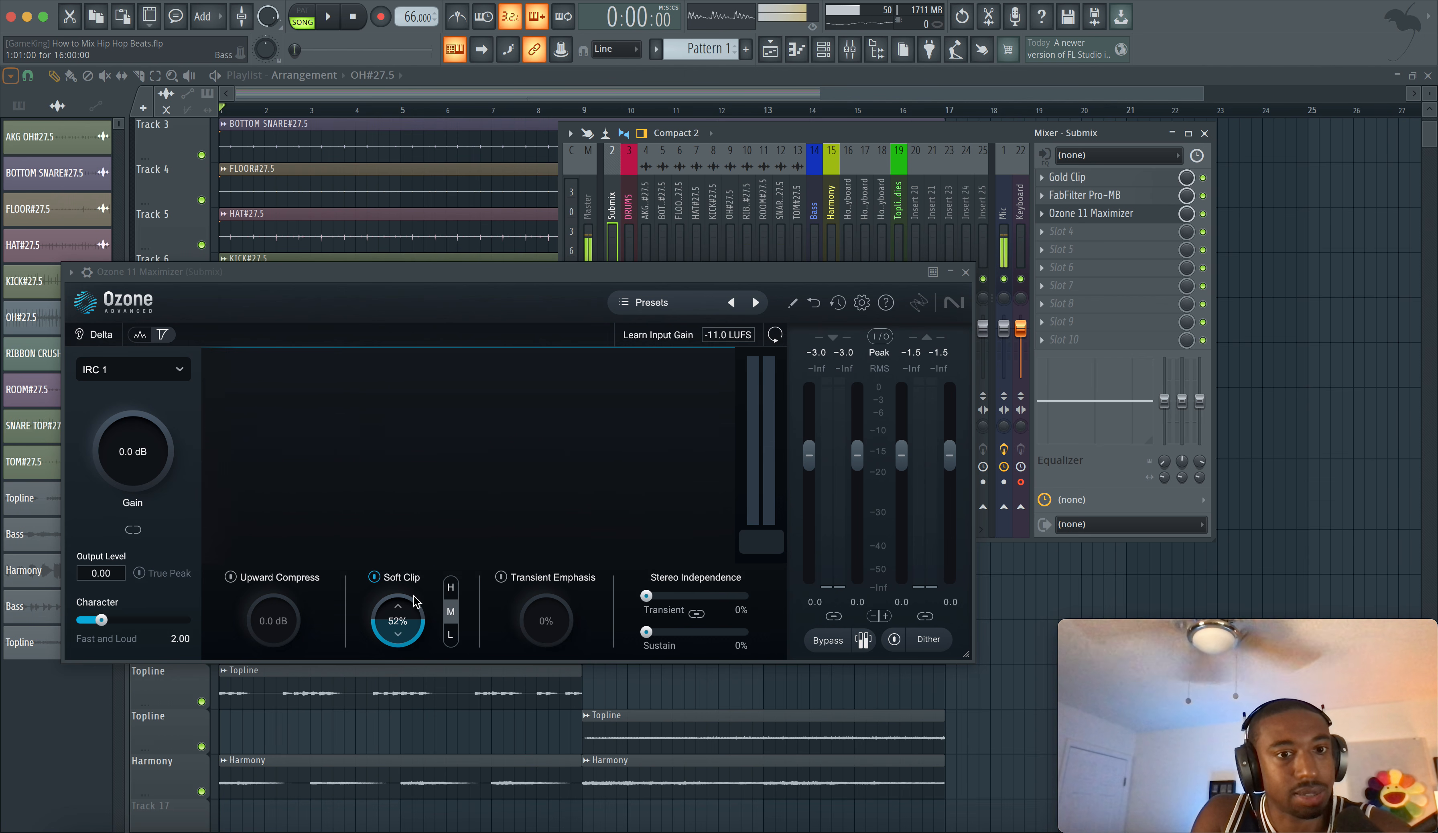
key("space")
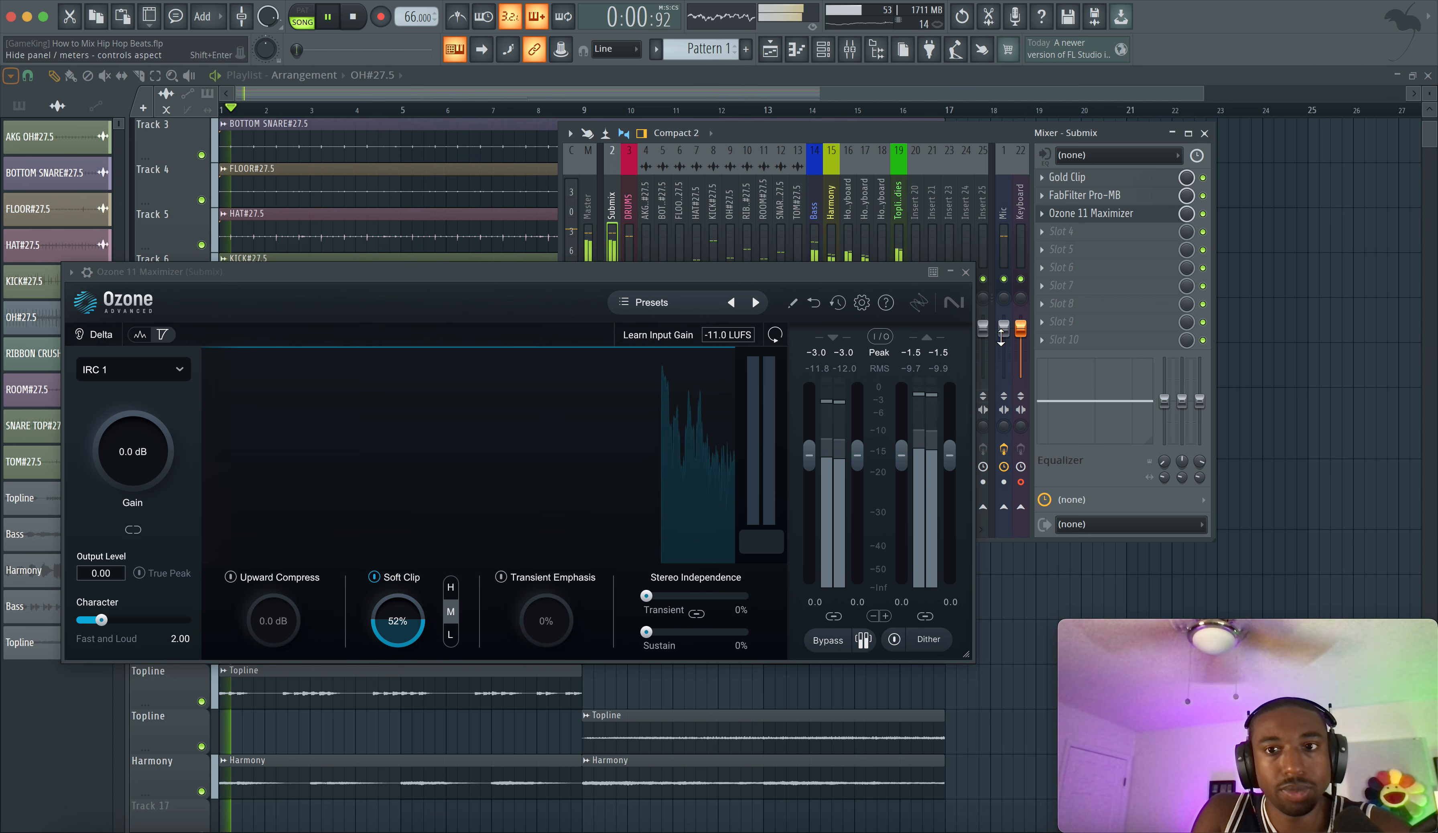
Mute the Mic track and enable Upward Compress at +2.0 dB in the Maximizer.
left_click(1004, 279)
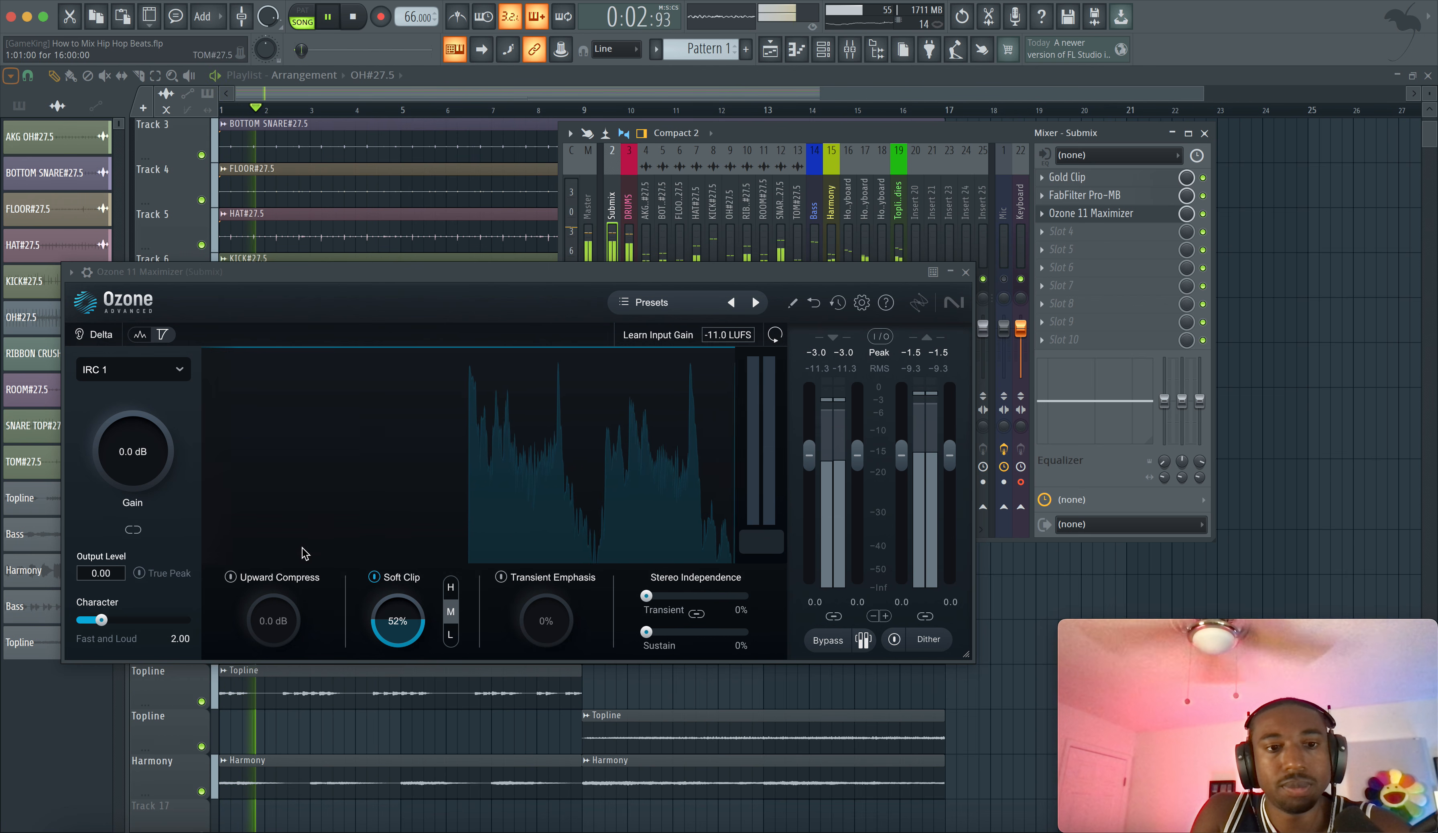
left_click(231, 577)
left_click_drag(278, 615, 281, 575)
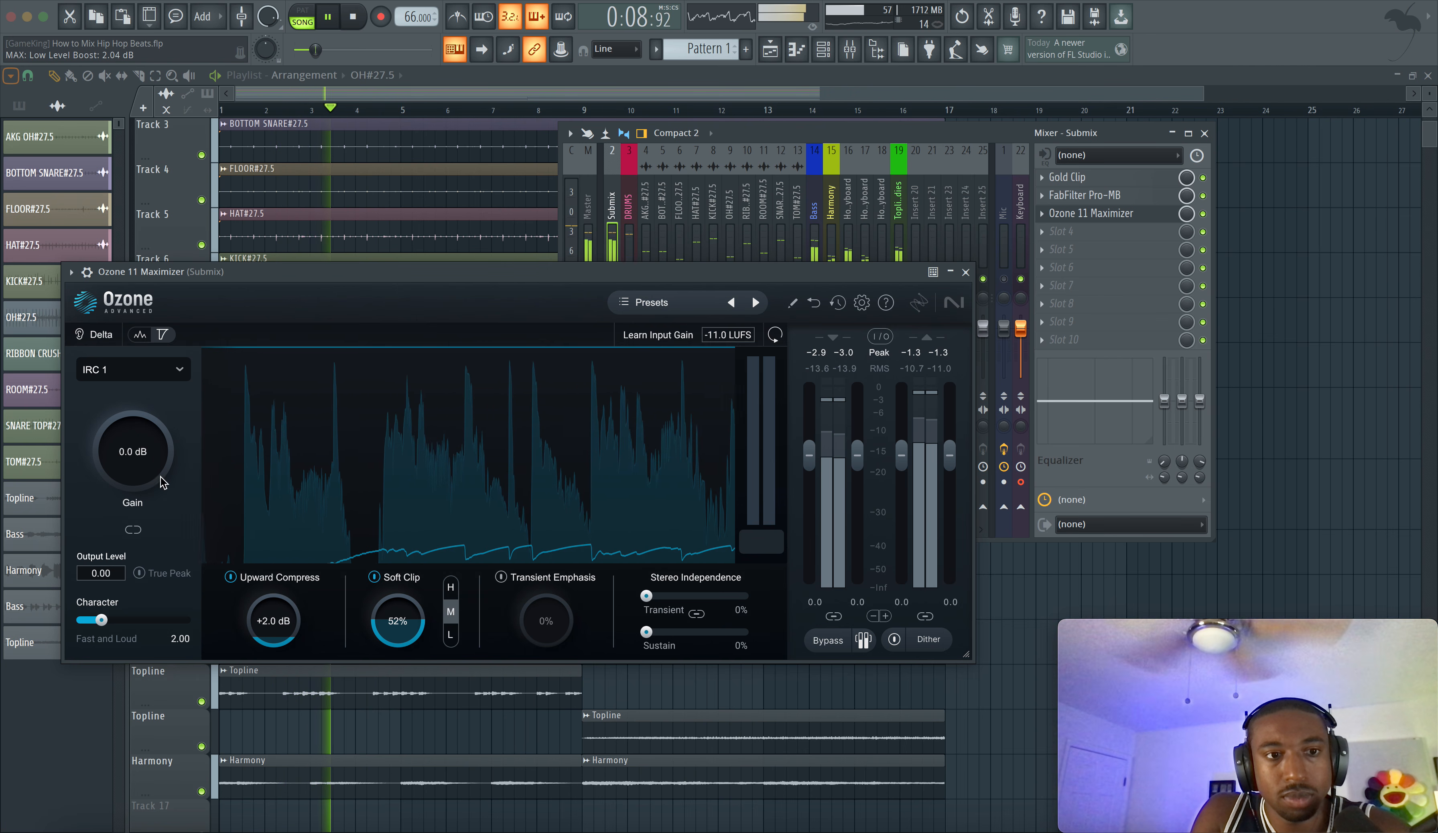
Switch the Maximizer's limiting mode to IRC 4 - Modern and raise its gain to +7.5 dB with the output inversely linked at -7.50.
left_click(131, 370)
left_click(114, 550)
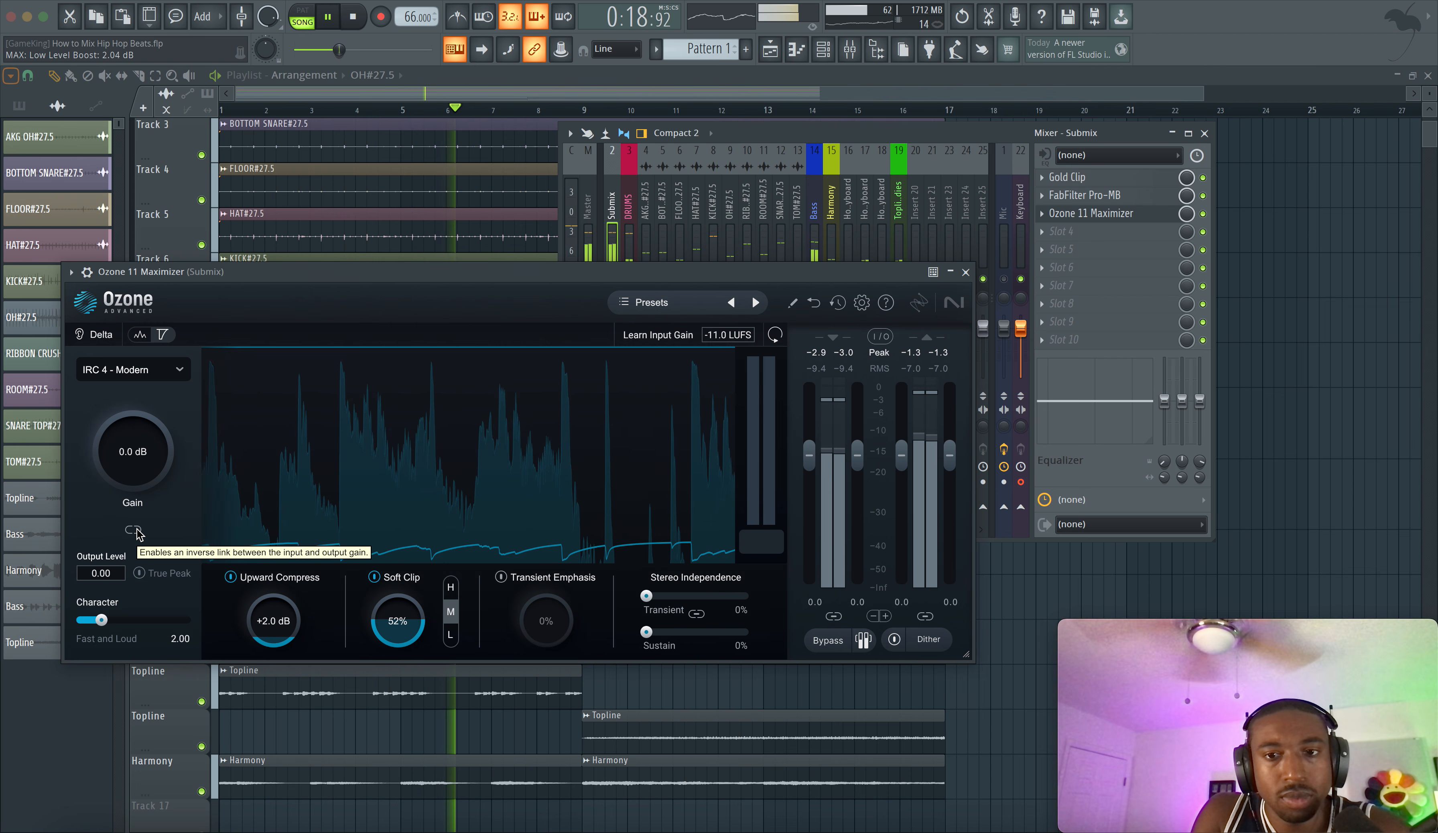
left_click_drag(138, 489, 138, 440)
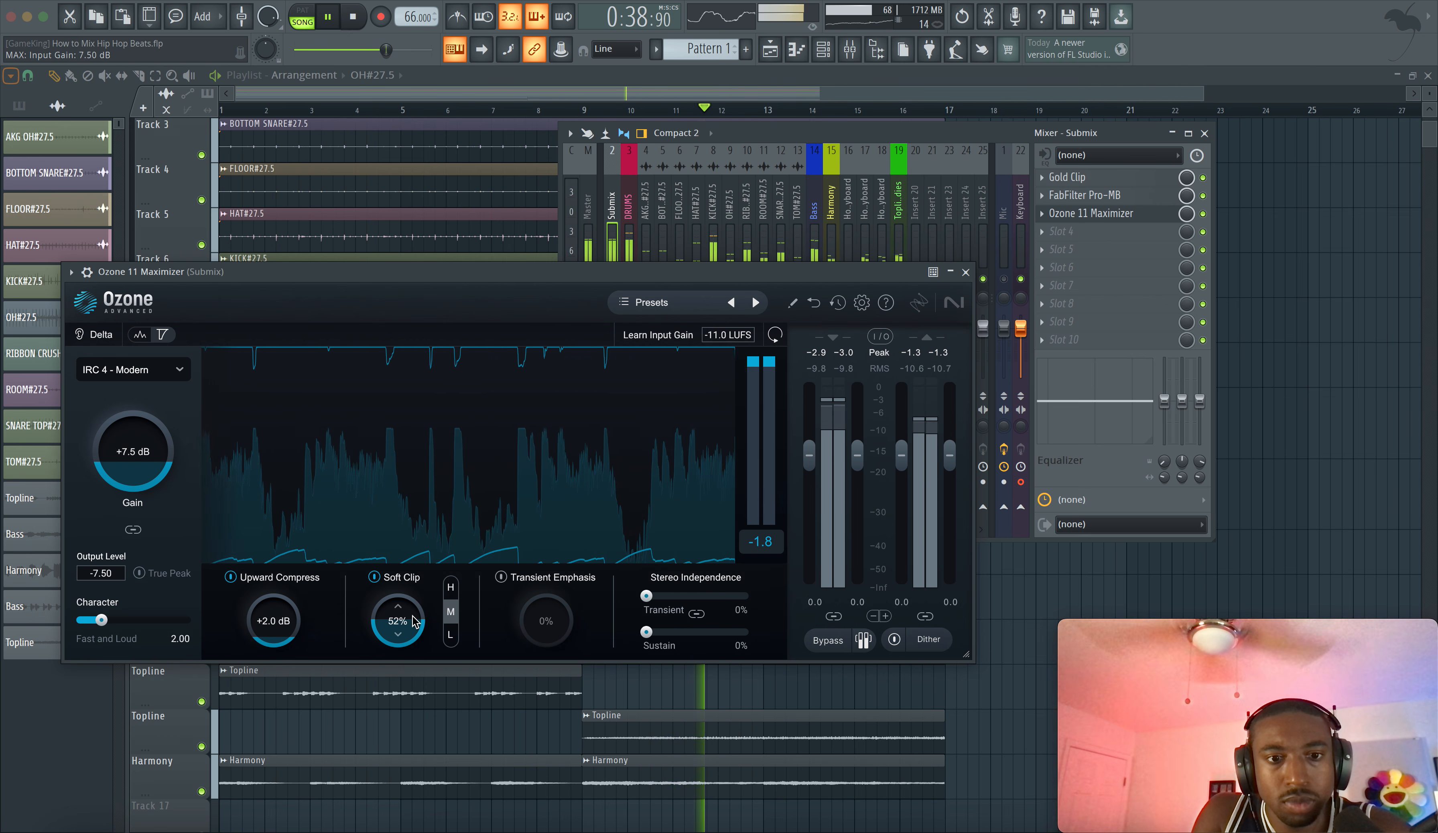
Compare the Soft Clip's L and H modes while replaying the beat, and leave it on L.
left_click(450, 635)
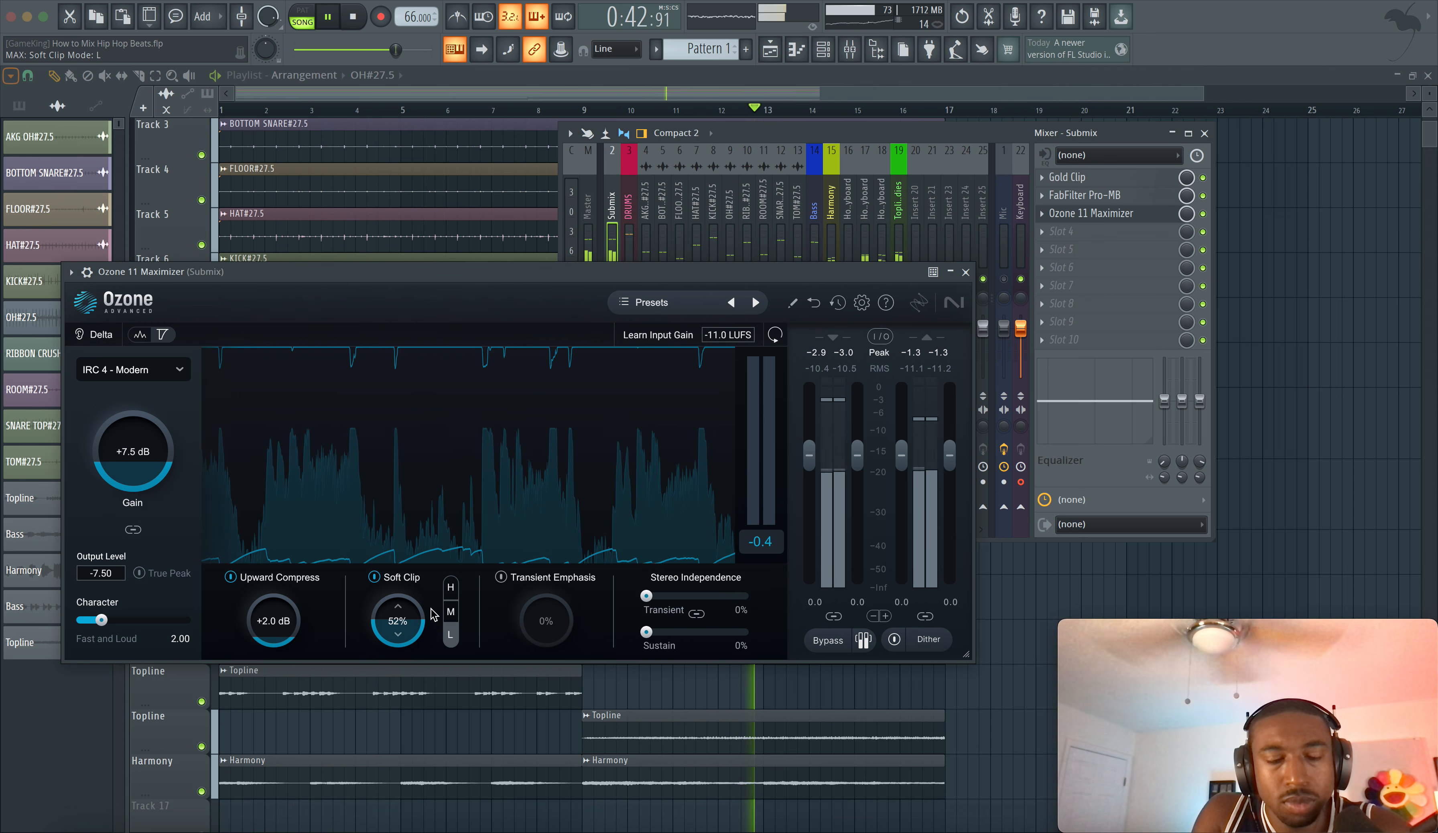
left_click(451, 613)
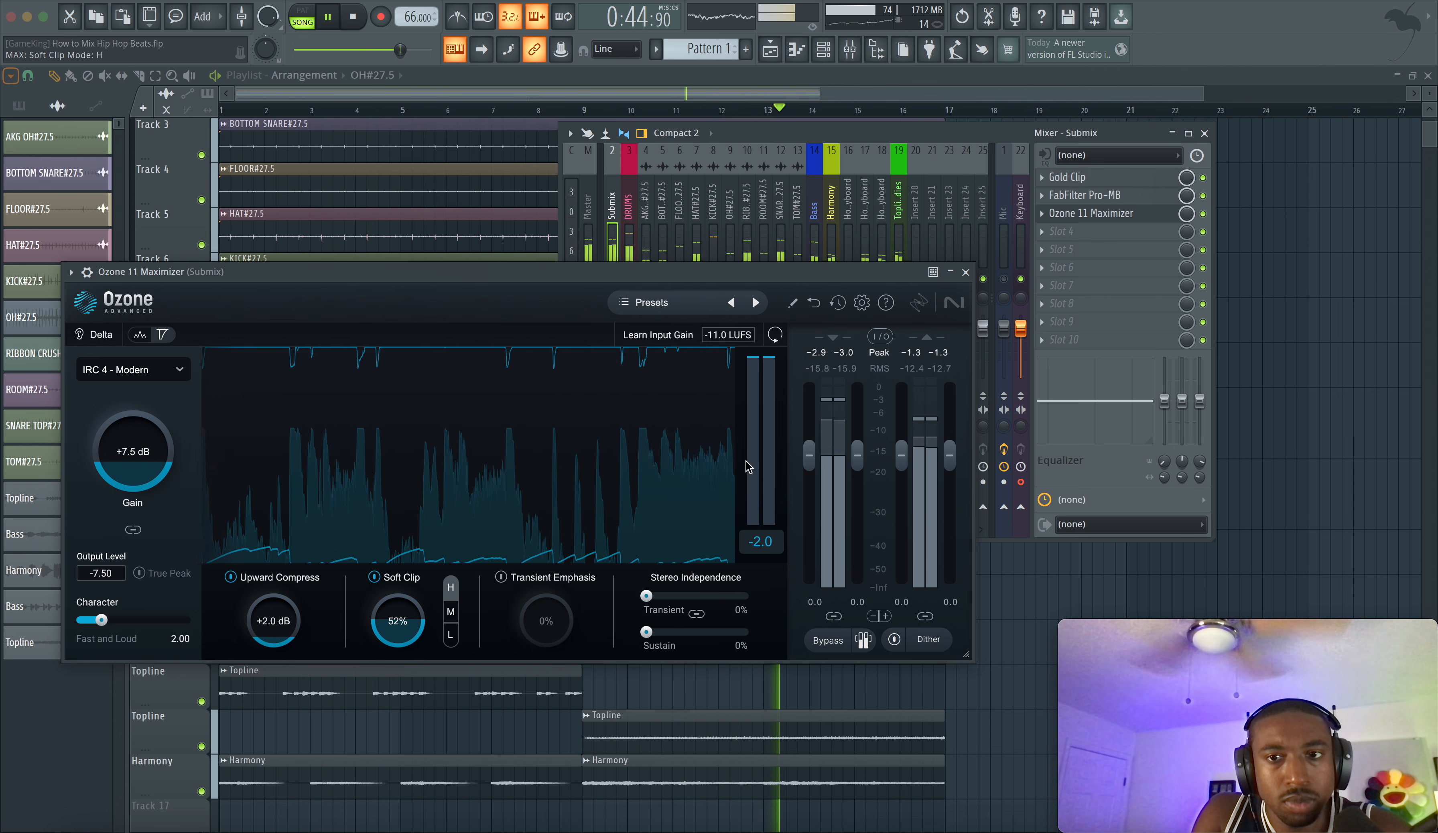
left_click(1005, 280)
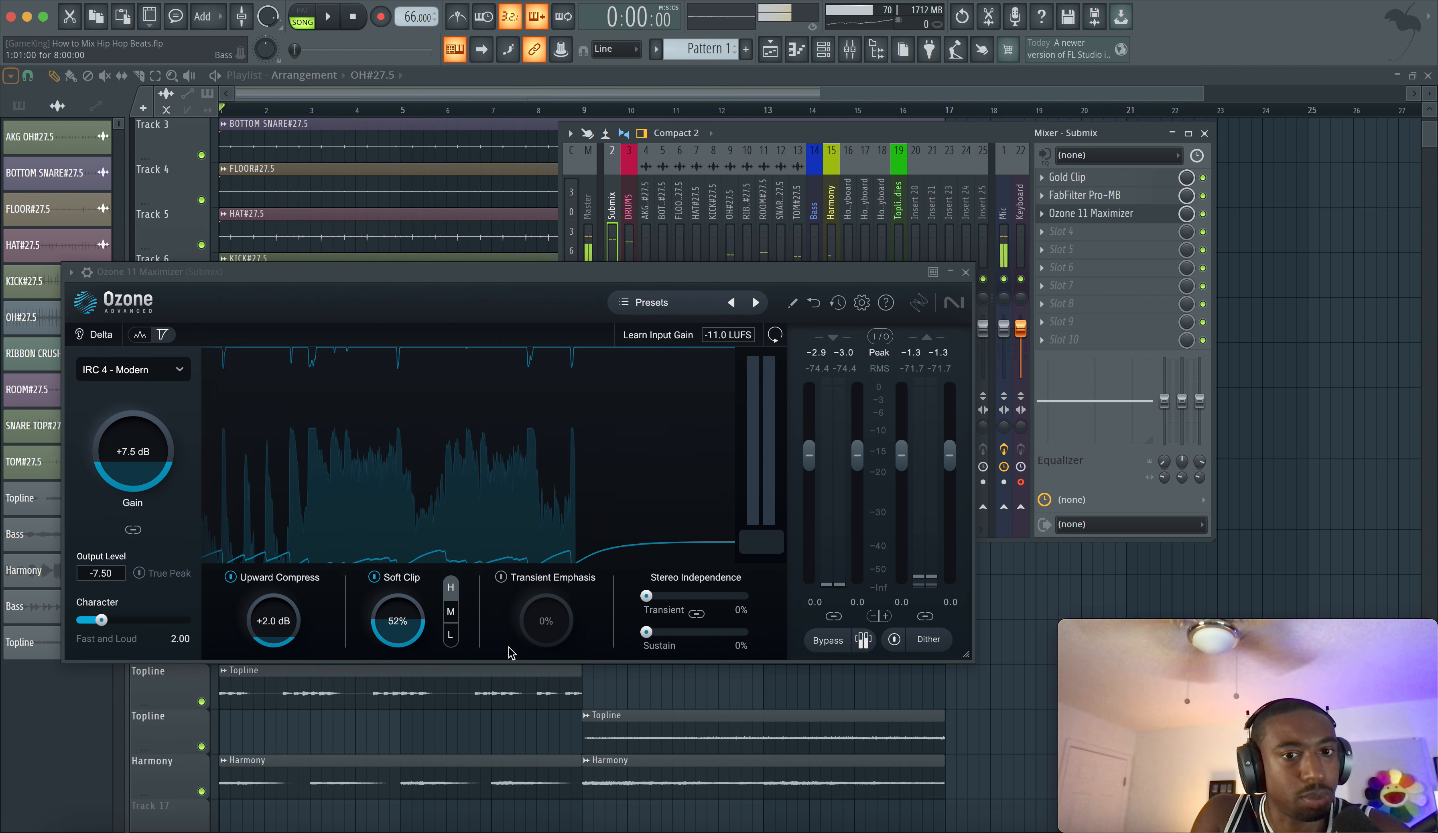
left_click(1005, 279)
key("space")
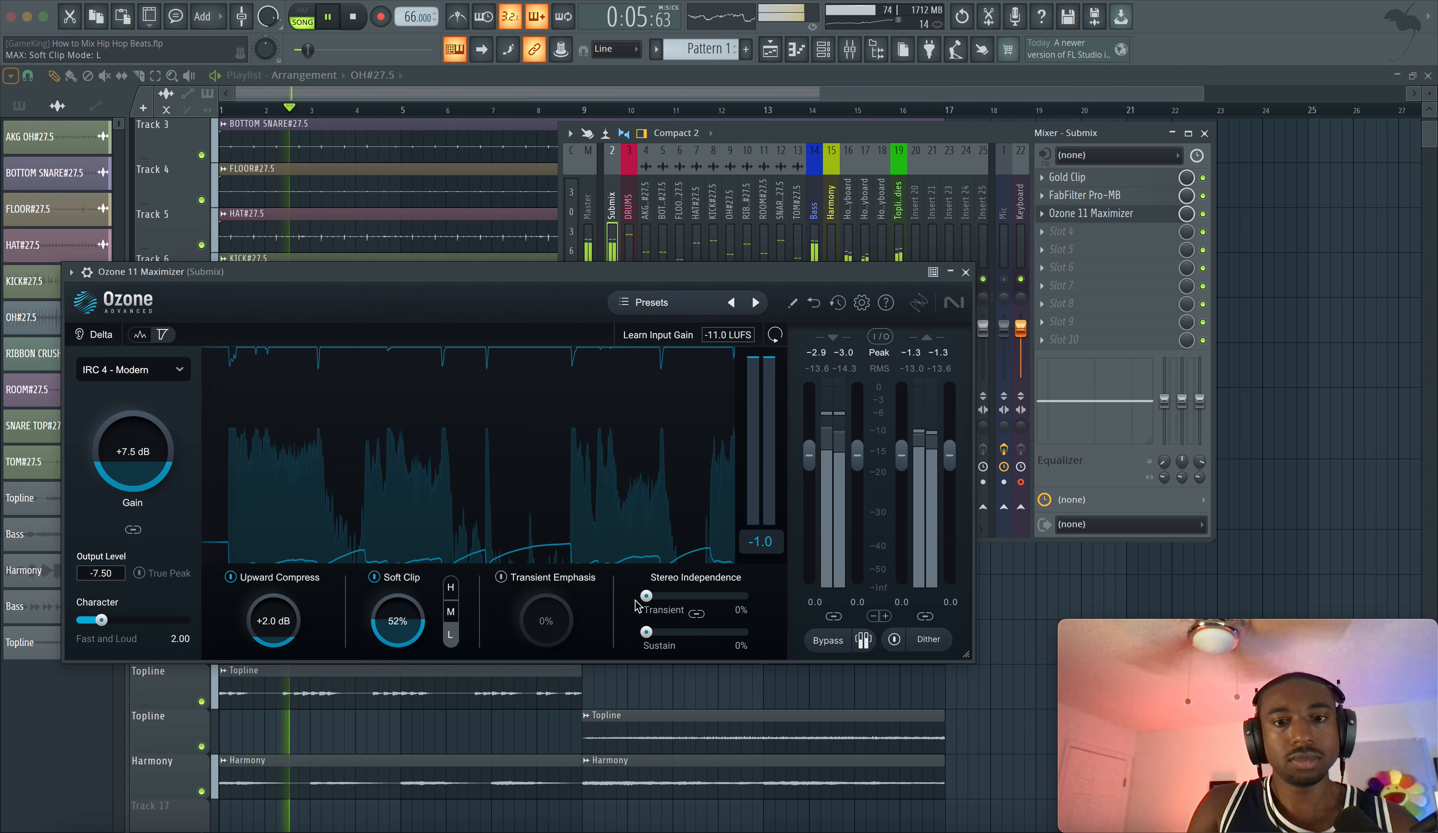
Raise the Maximizer's linked Stereo Independence Transient and Sustain amounts to 92% and close the plugin and mixer windows.
left_click_drag(666, 598, 710, 597)
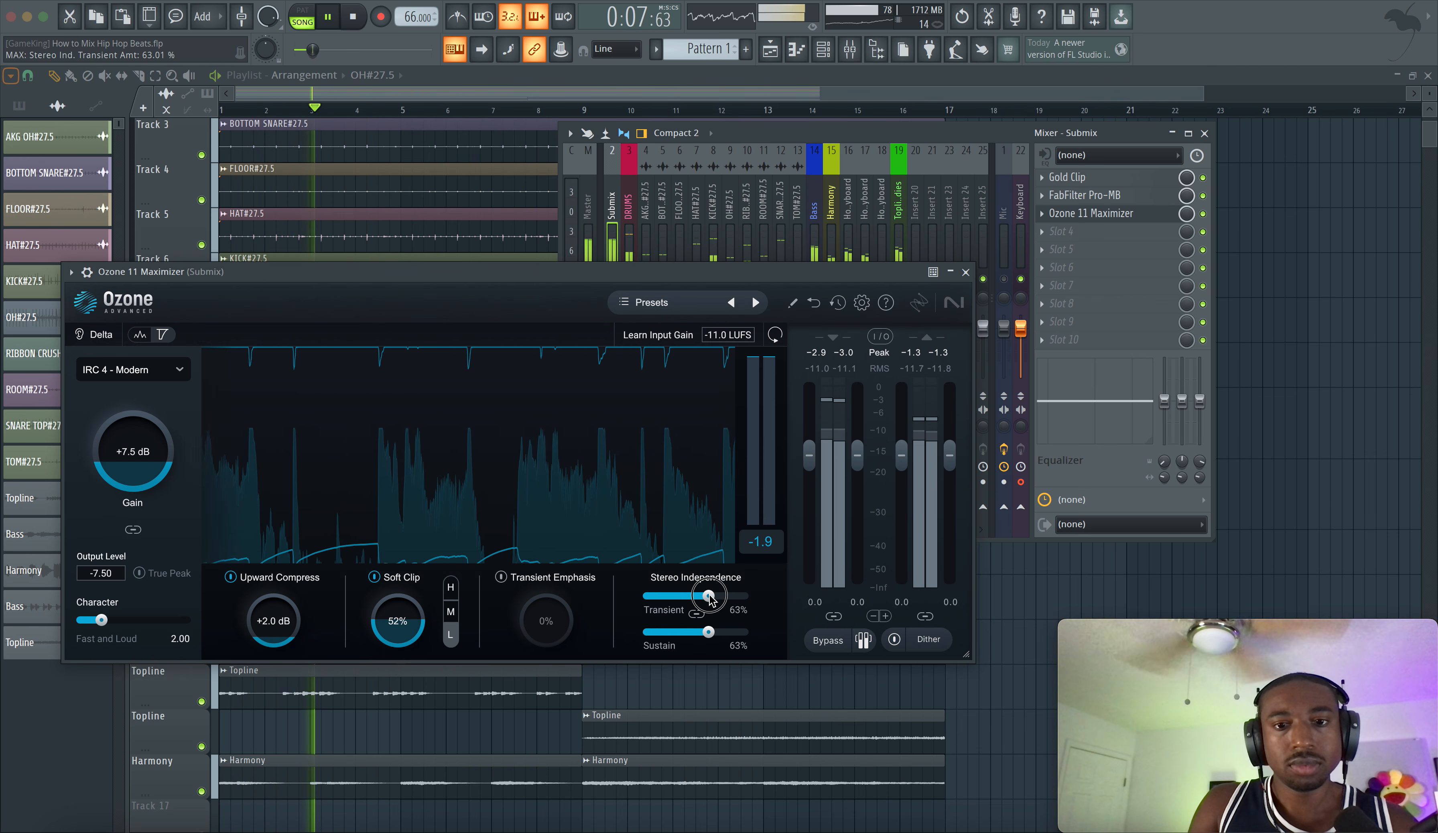
left_click(697, 614)
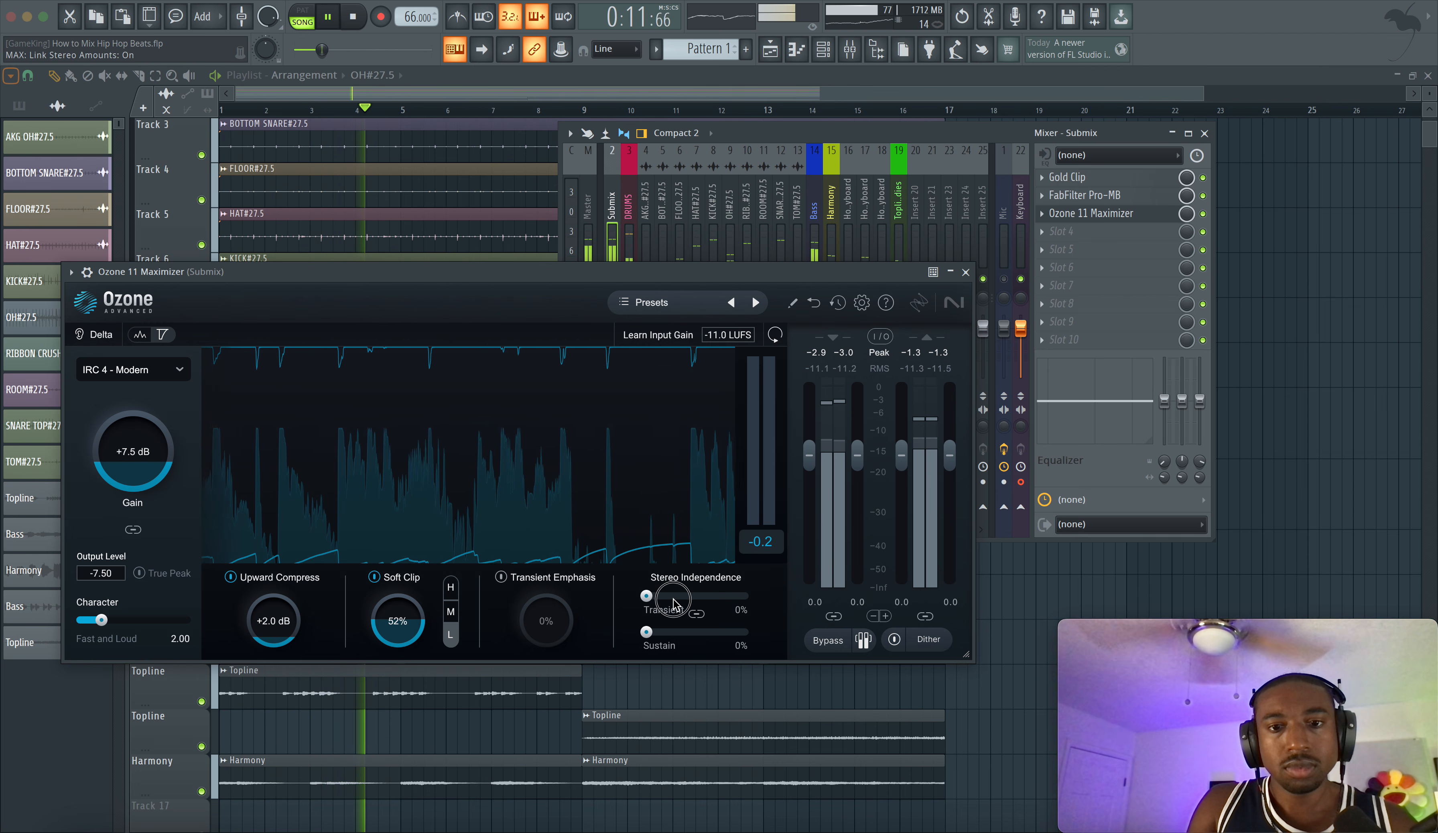
left_click_drag(664, 598, 735, 597)
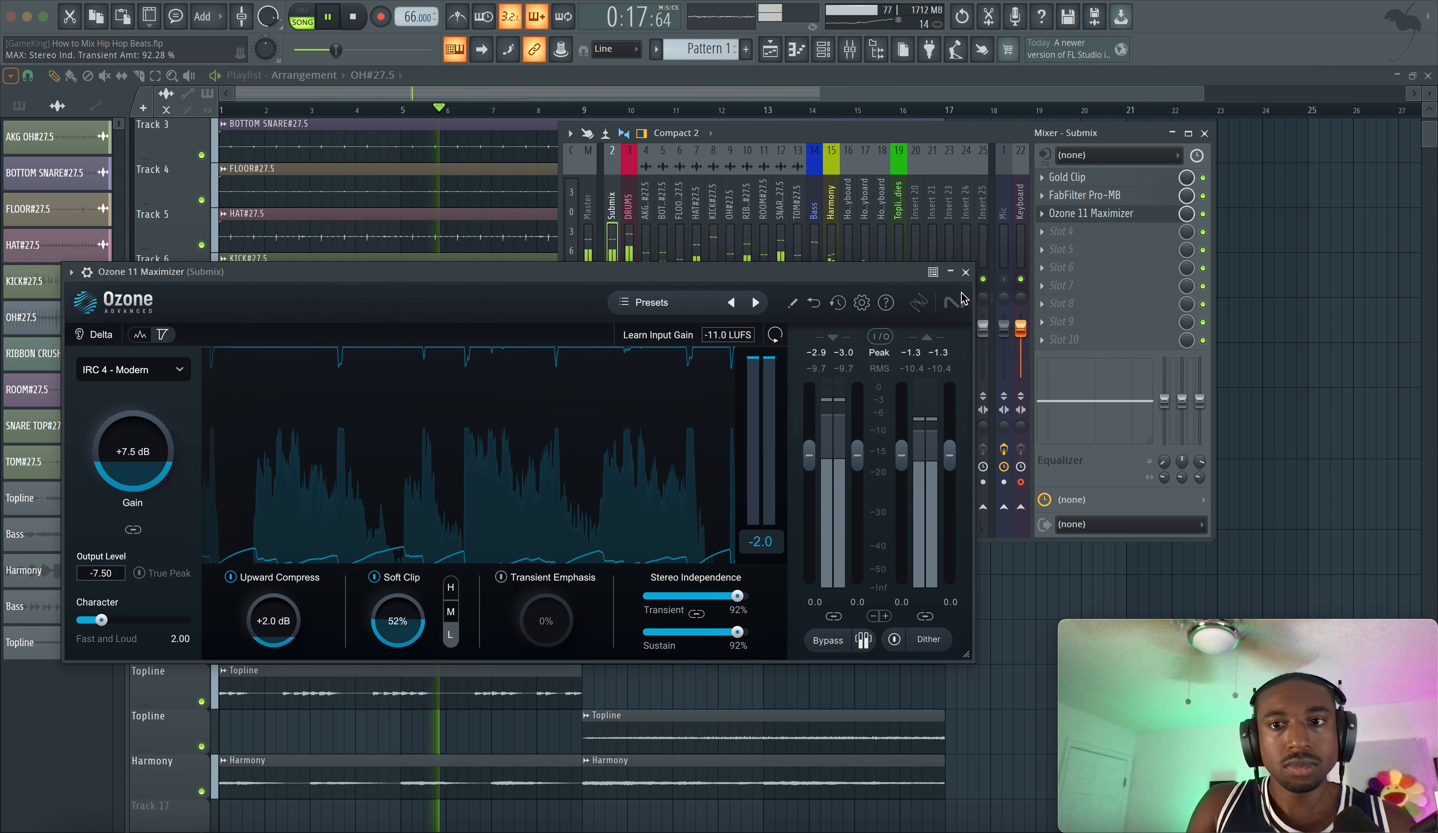
left_click(965, 272)
left_click(1204, 133)
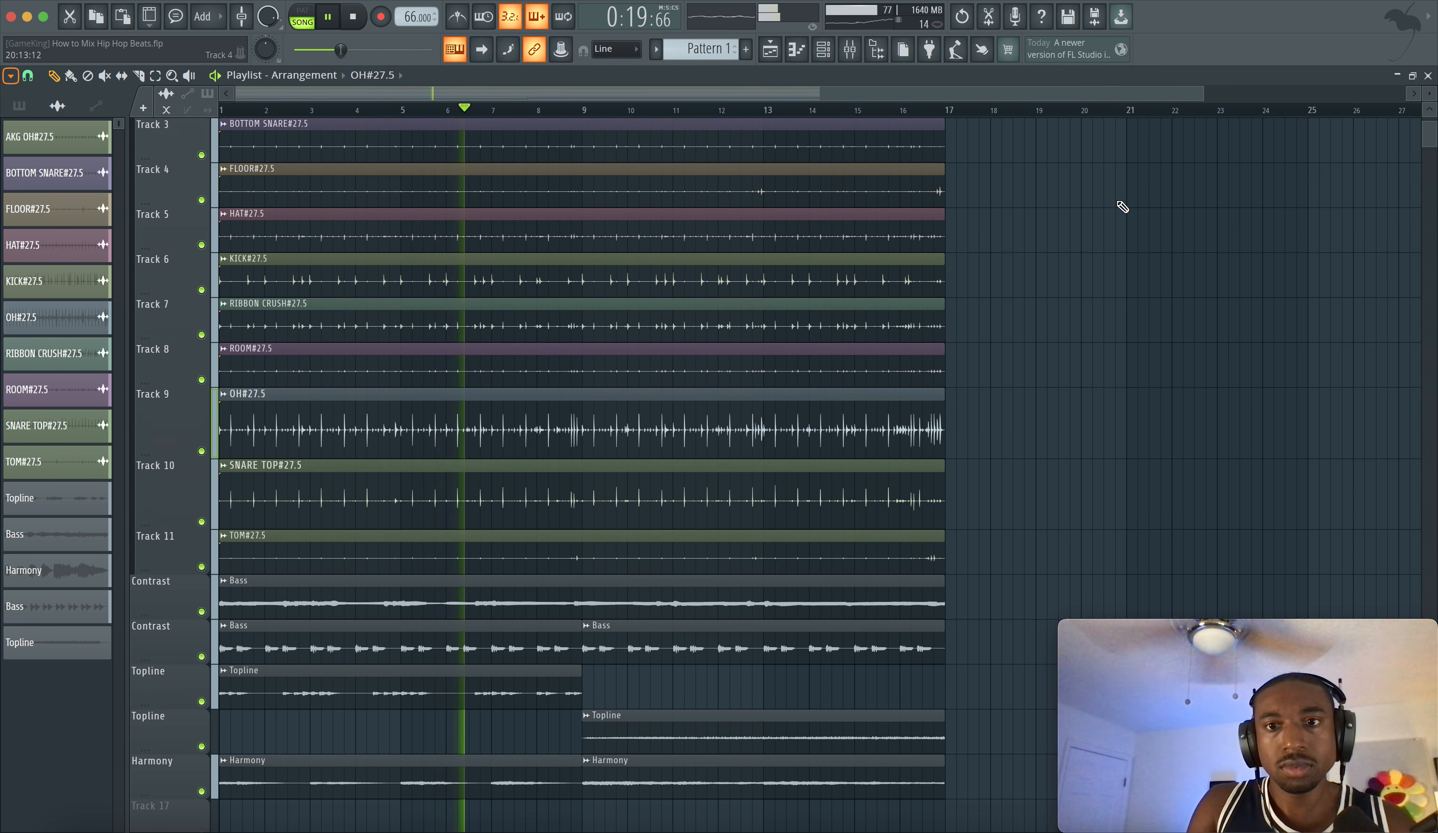
Bring the upper tracks of the playlist into view and save the project.
scroll(739, 175, "up", 2)
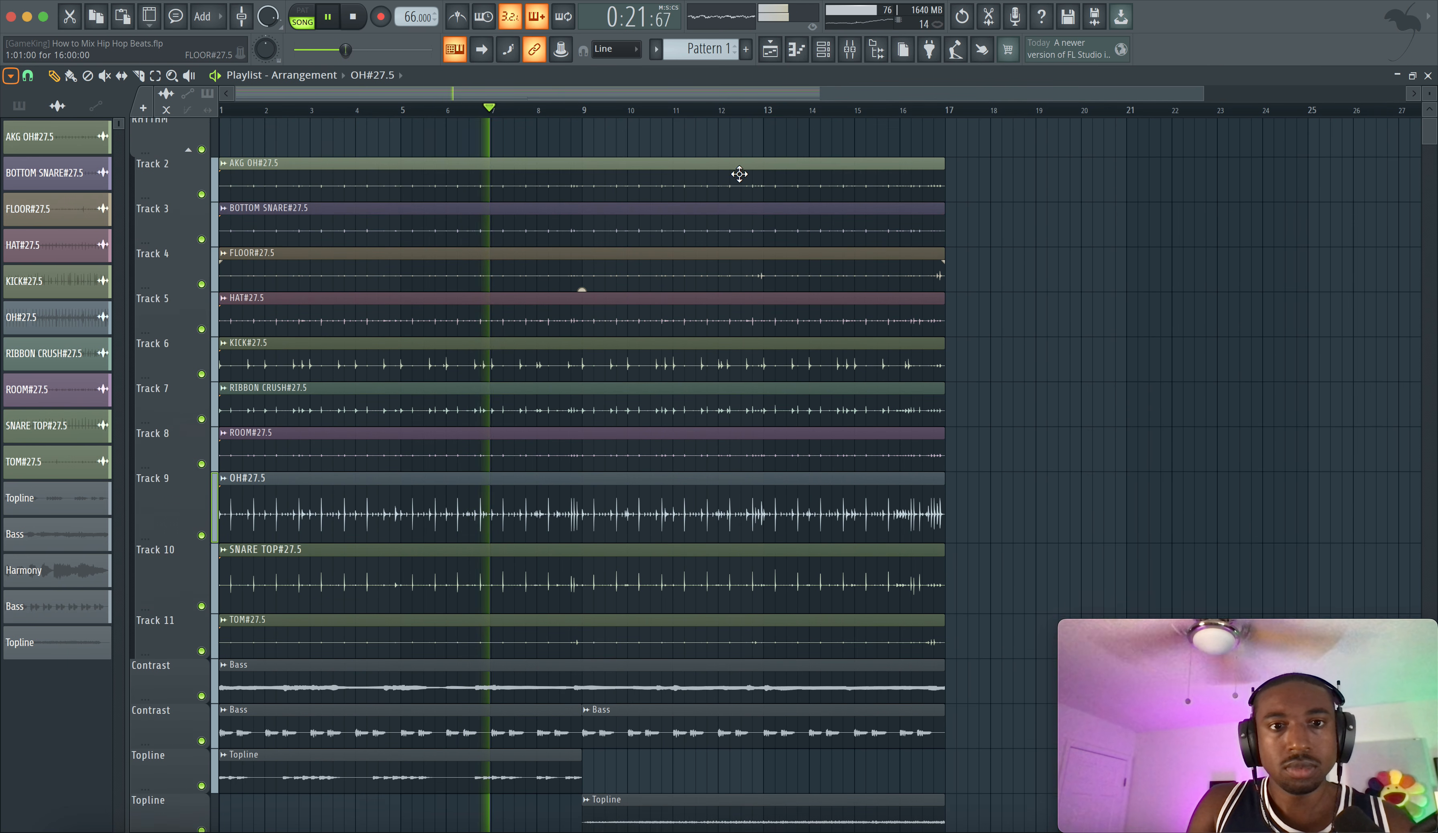
scroll(739, 174, "up", 1)
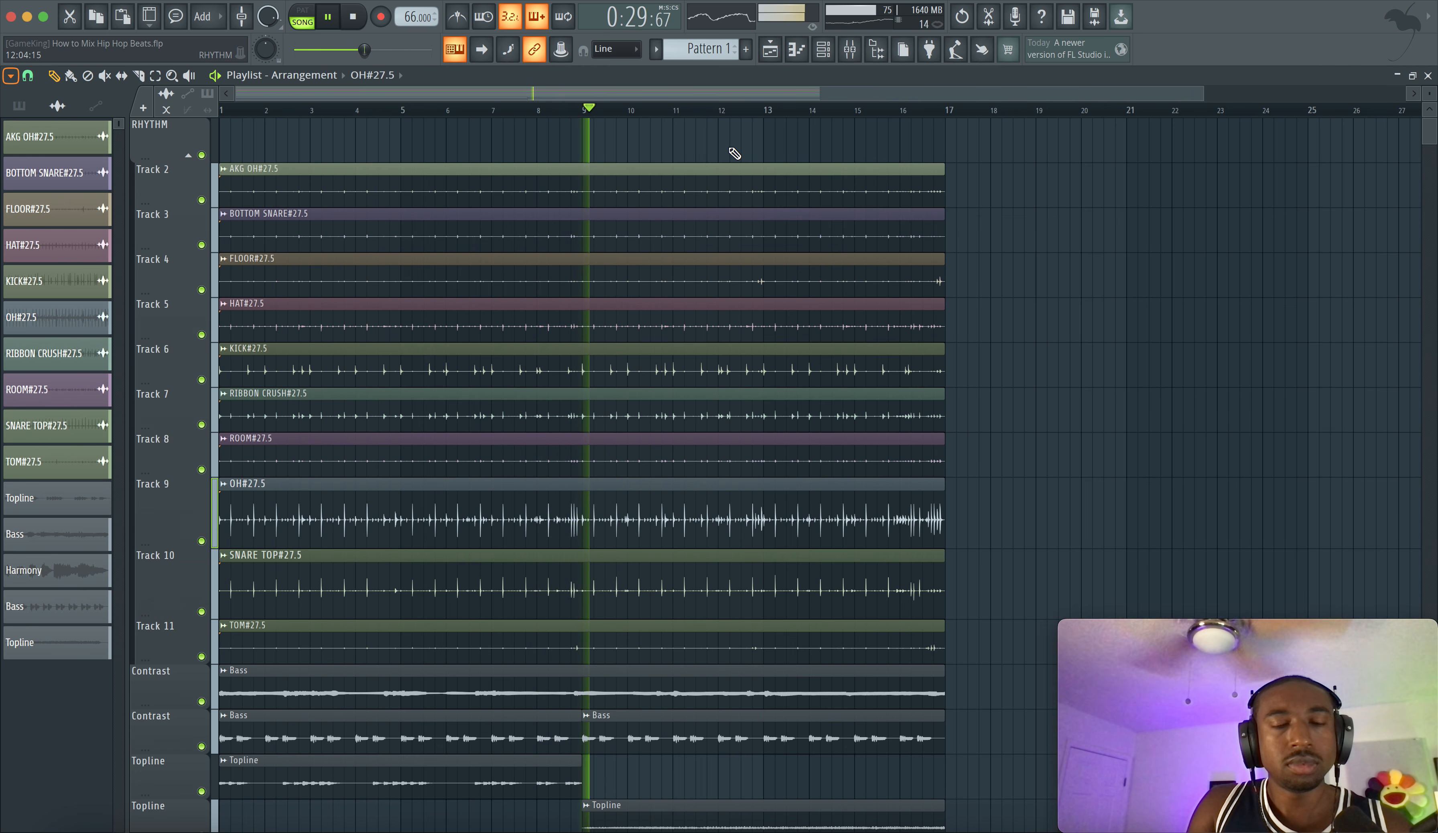
left_click(731, 151)
key("super+s")
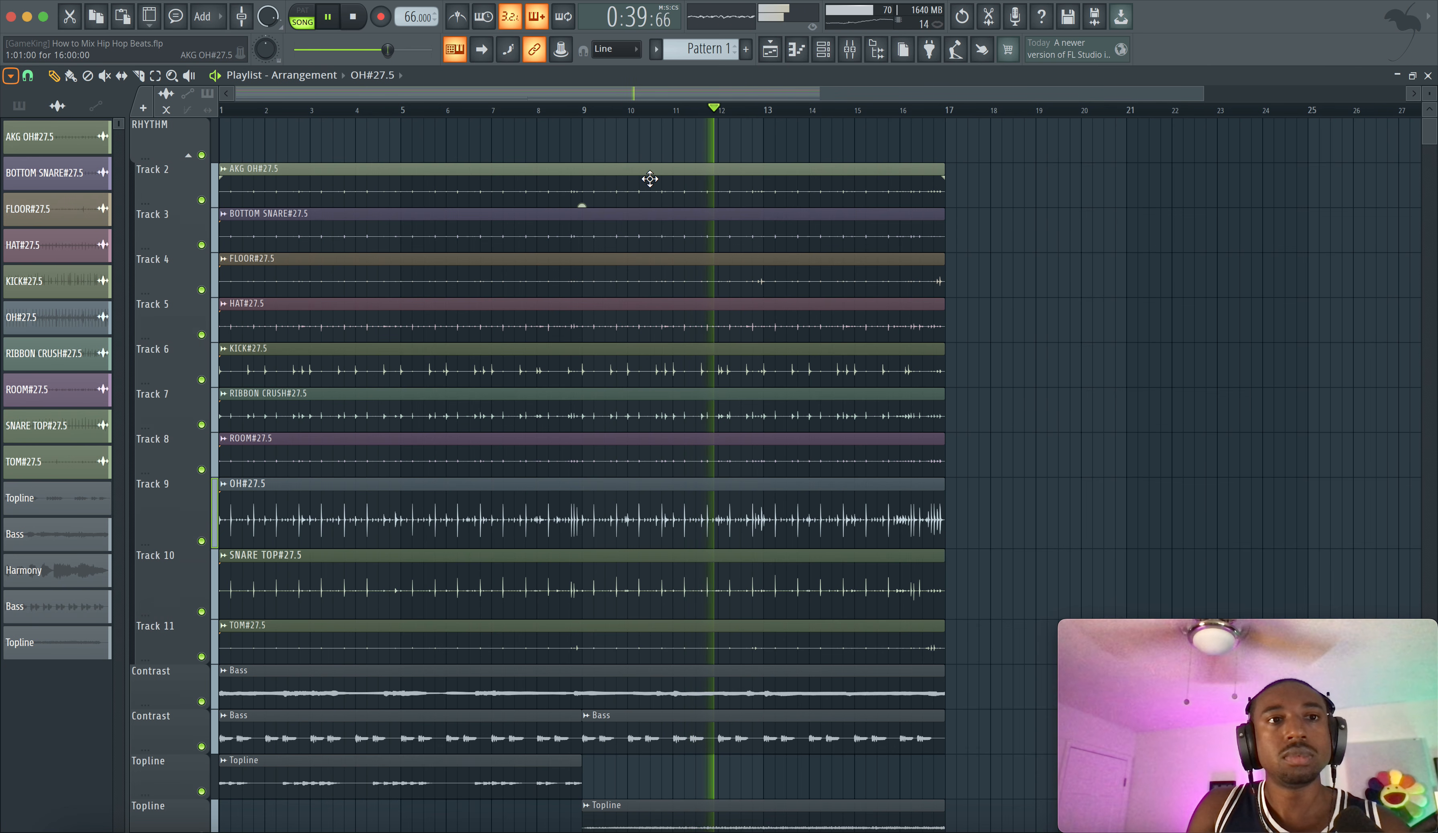
Insert Fruity parametric EQ 2 on the Master track in the slot below ISOL8.
left_click(849, 50)
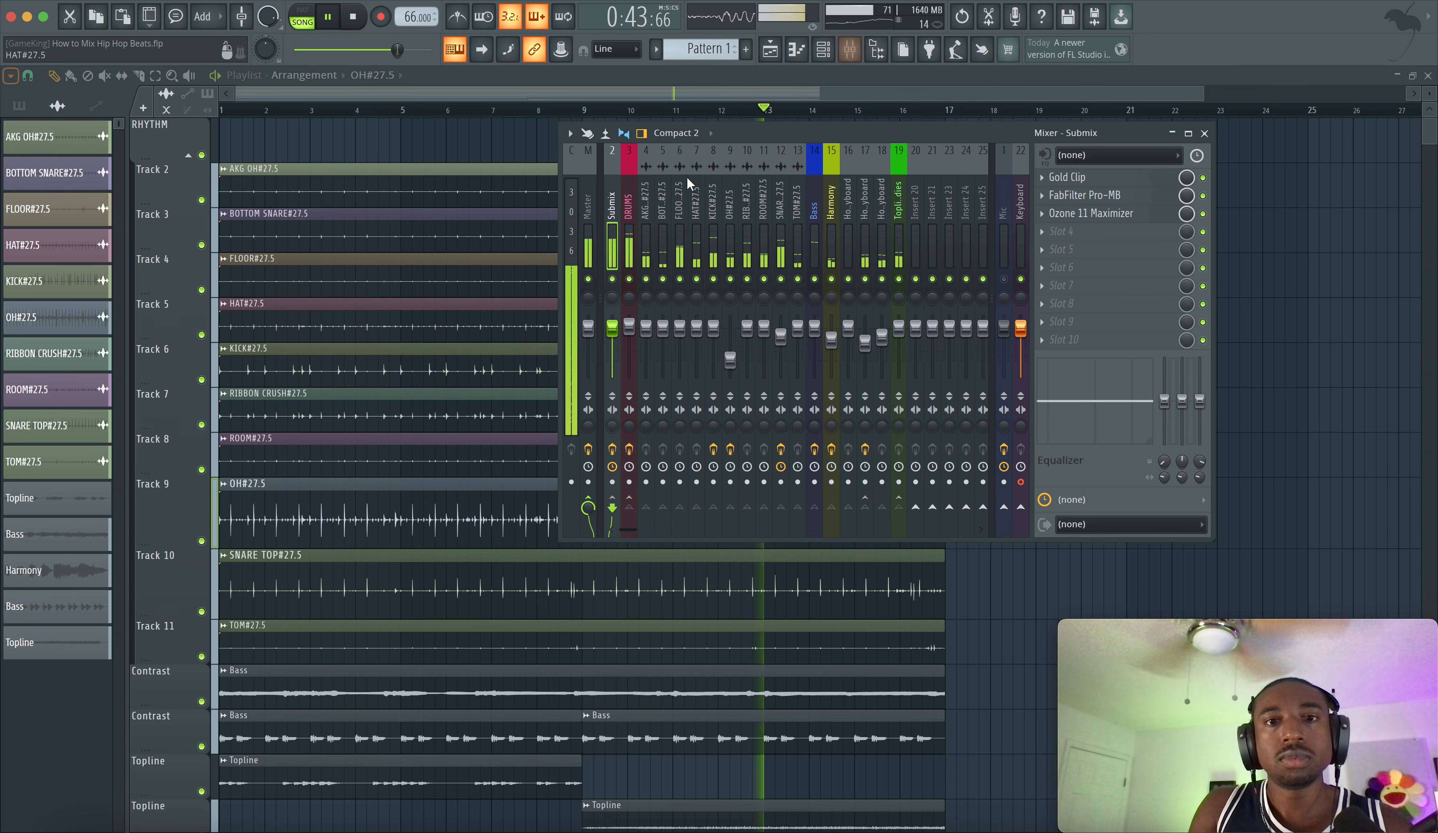
left_click(591, 231)
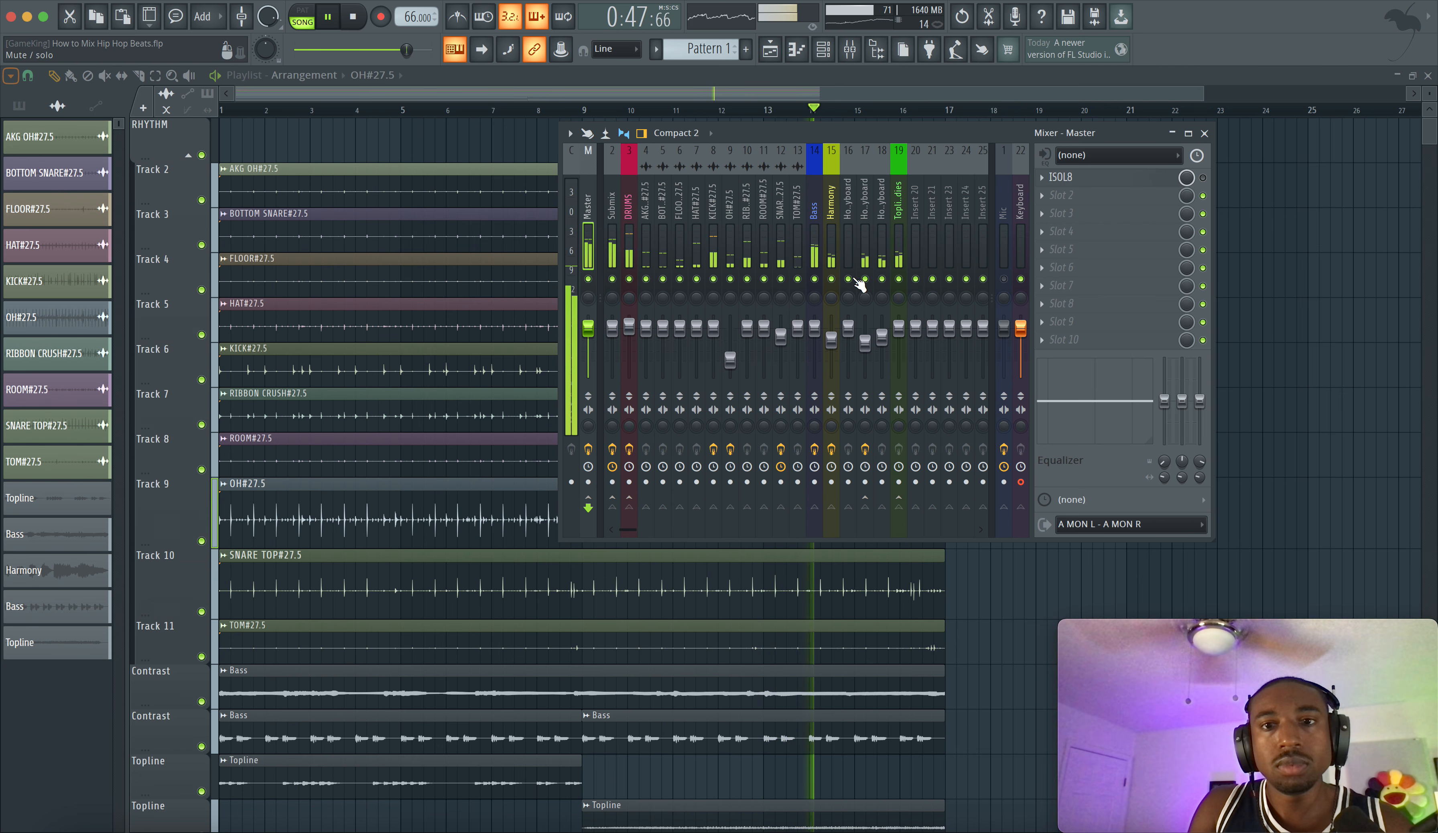
left_click(1042, 212)
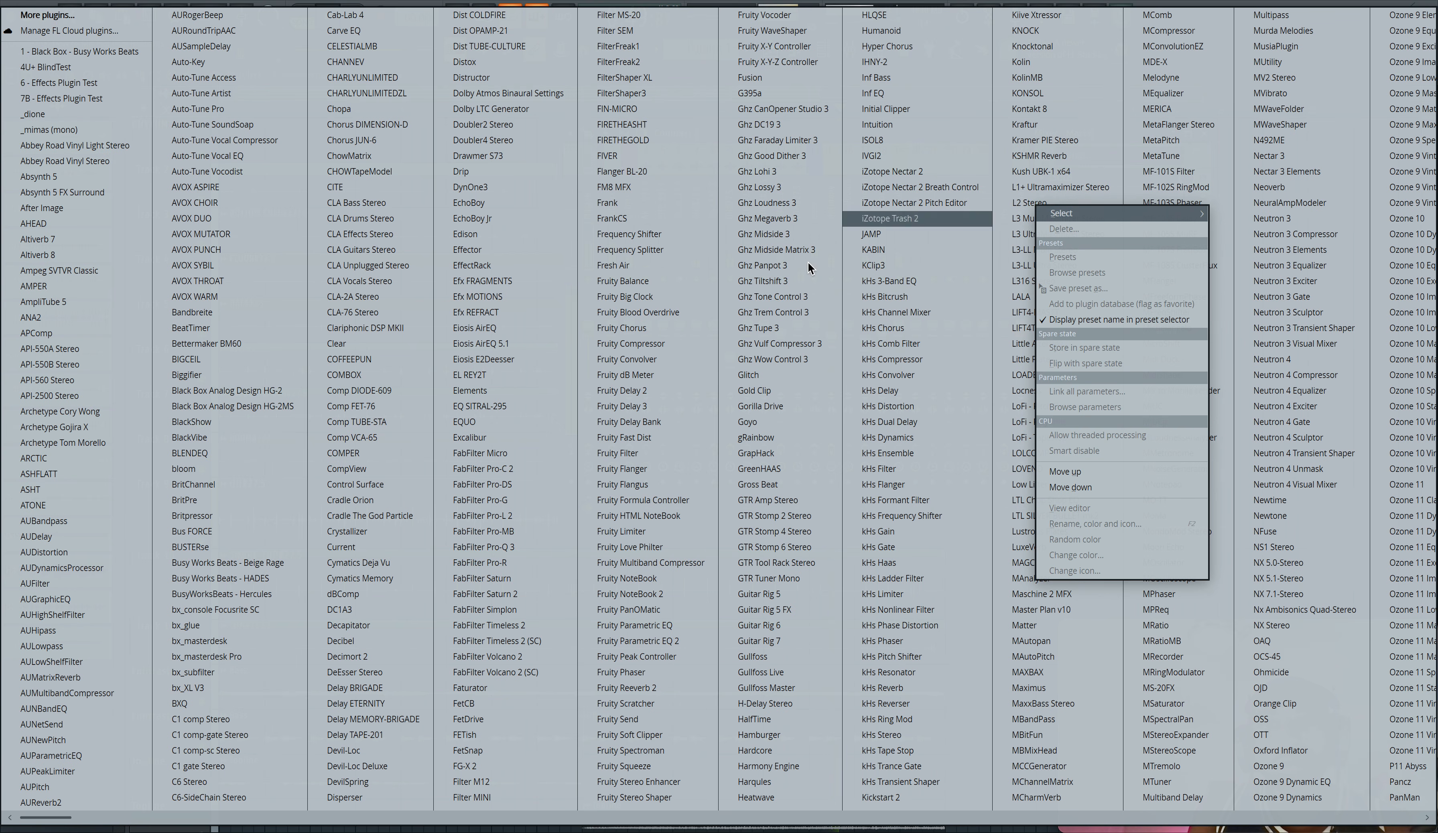
left_click(667, 640)
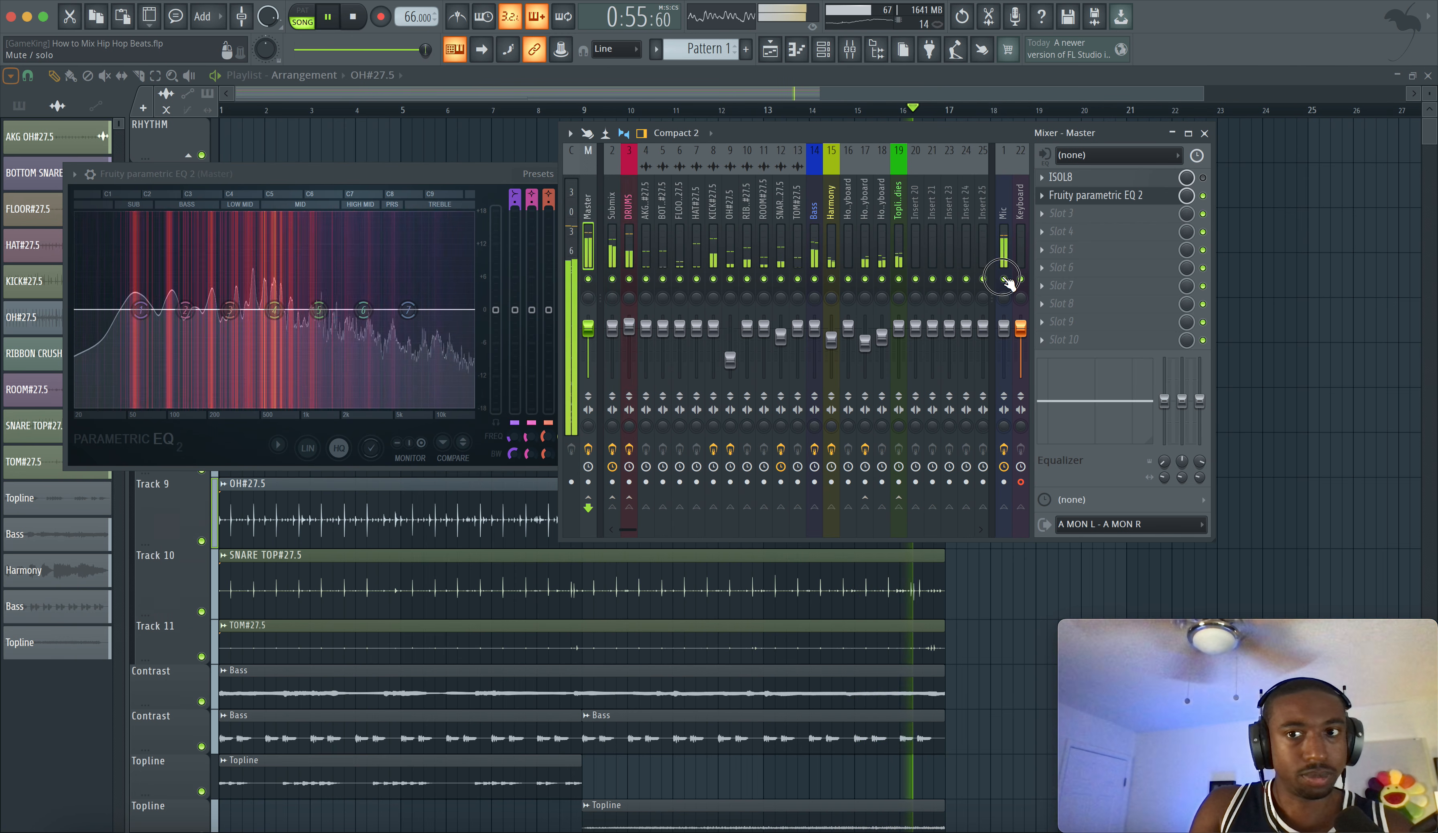
Mute the Mic track, raise the main level of the Master's parametric EQ slightly and move its window clear of the mixer.
left_click(1004, 279)
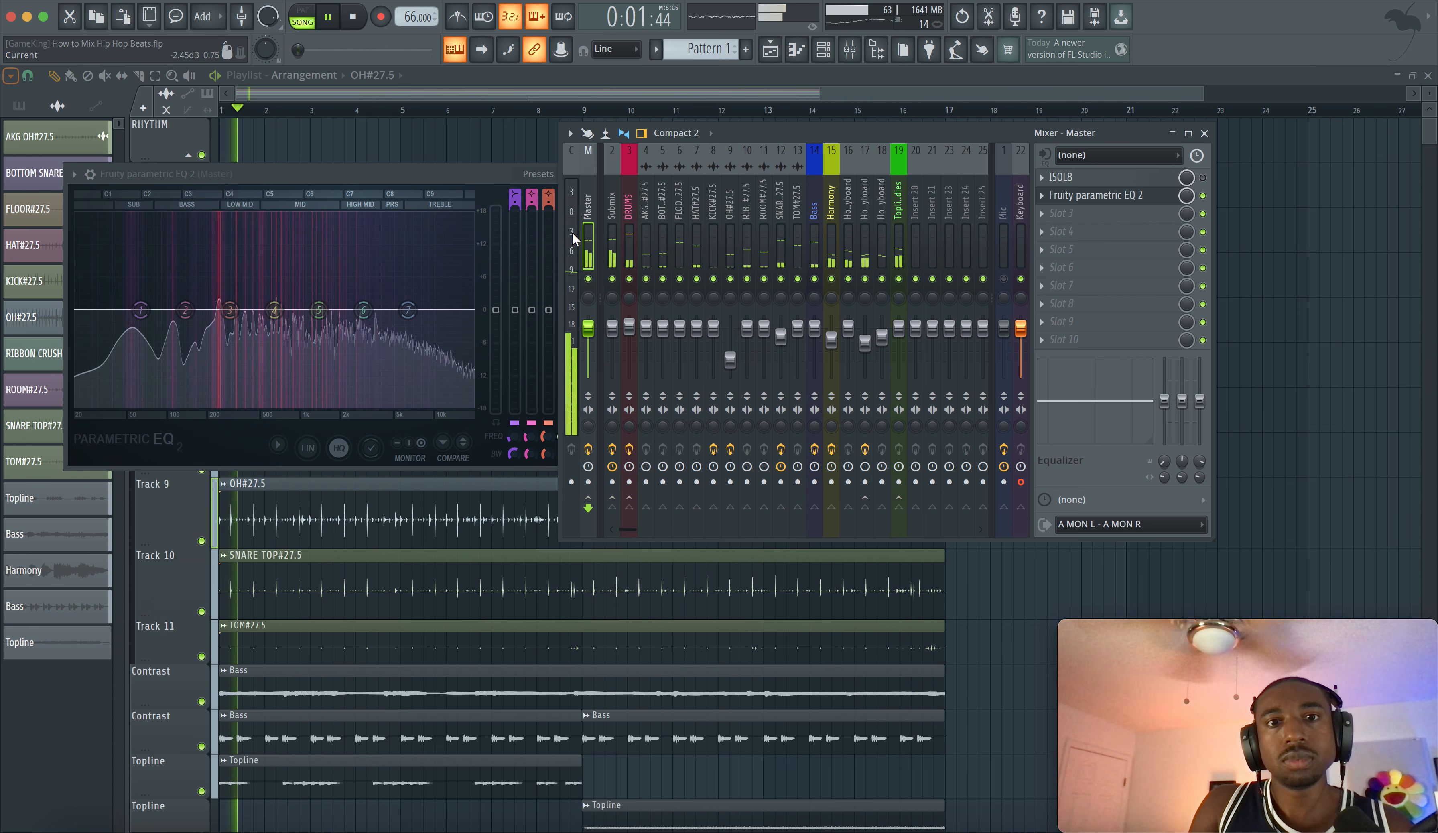
left_click(438, 171)
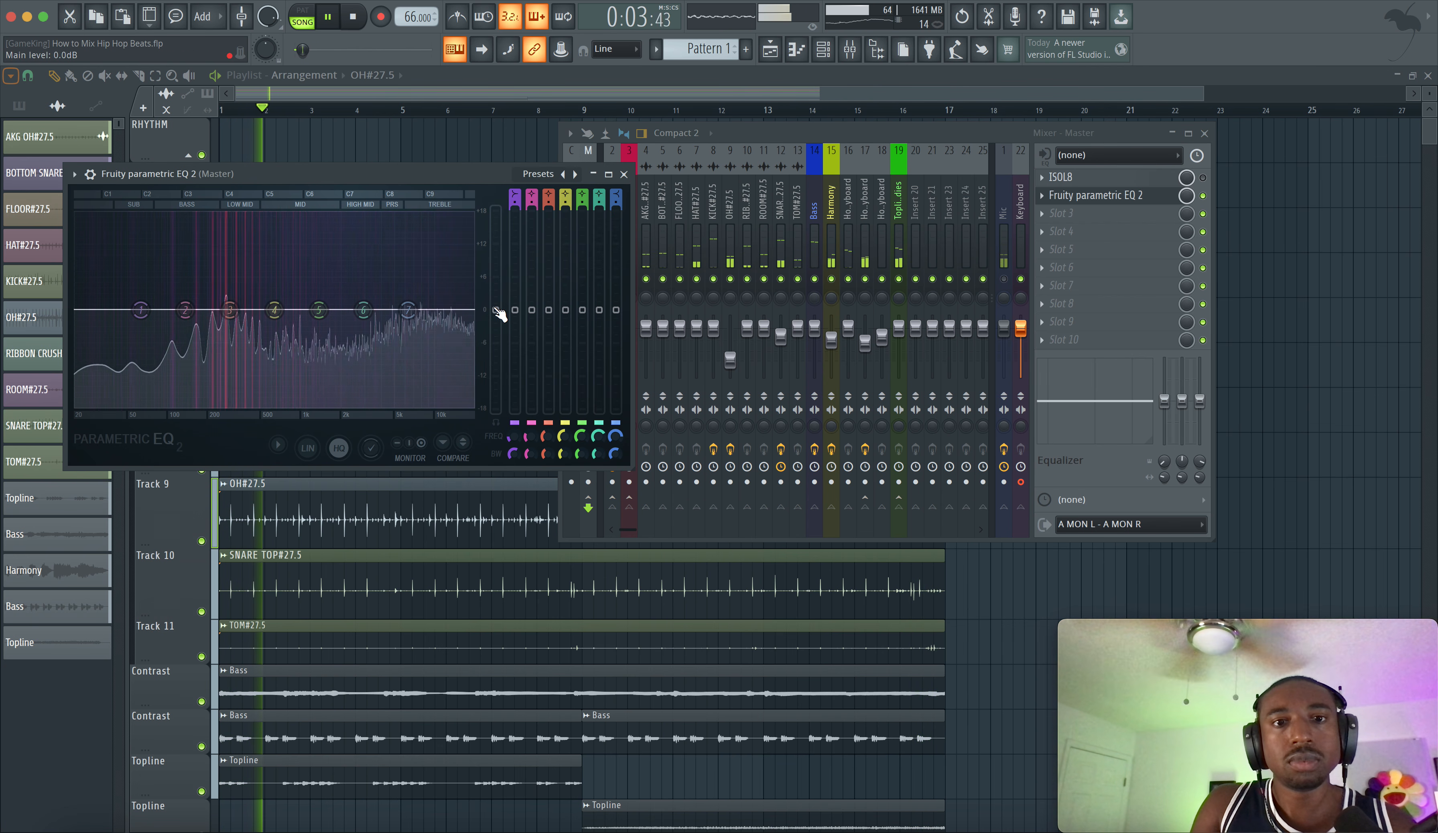
left_click_drag(499, 313, 500, 307)
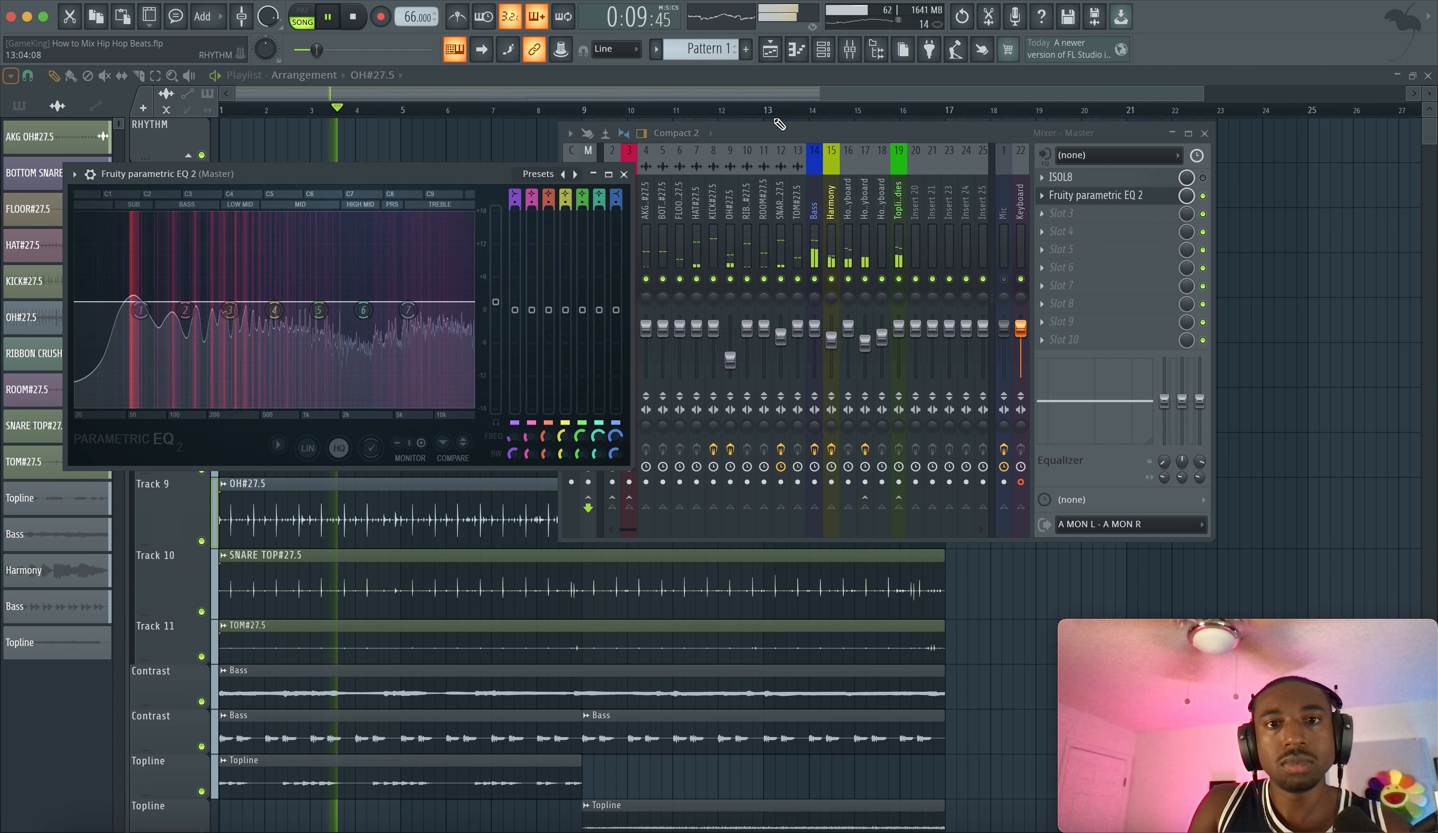
left_click_drag(486, 173, 389, 195)
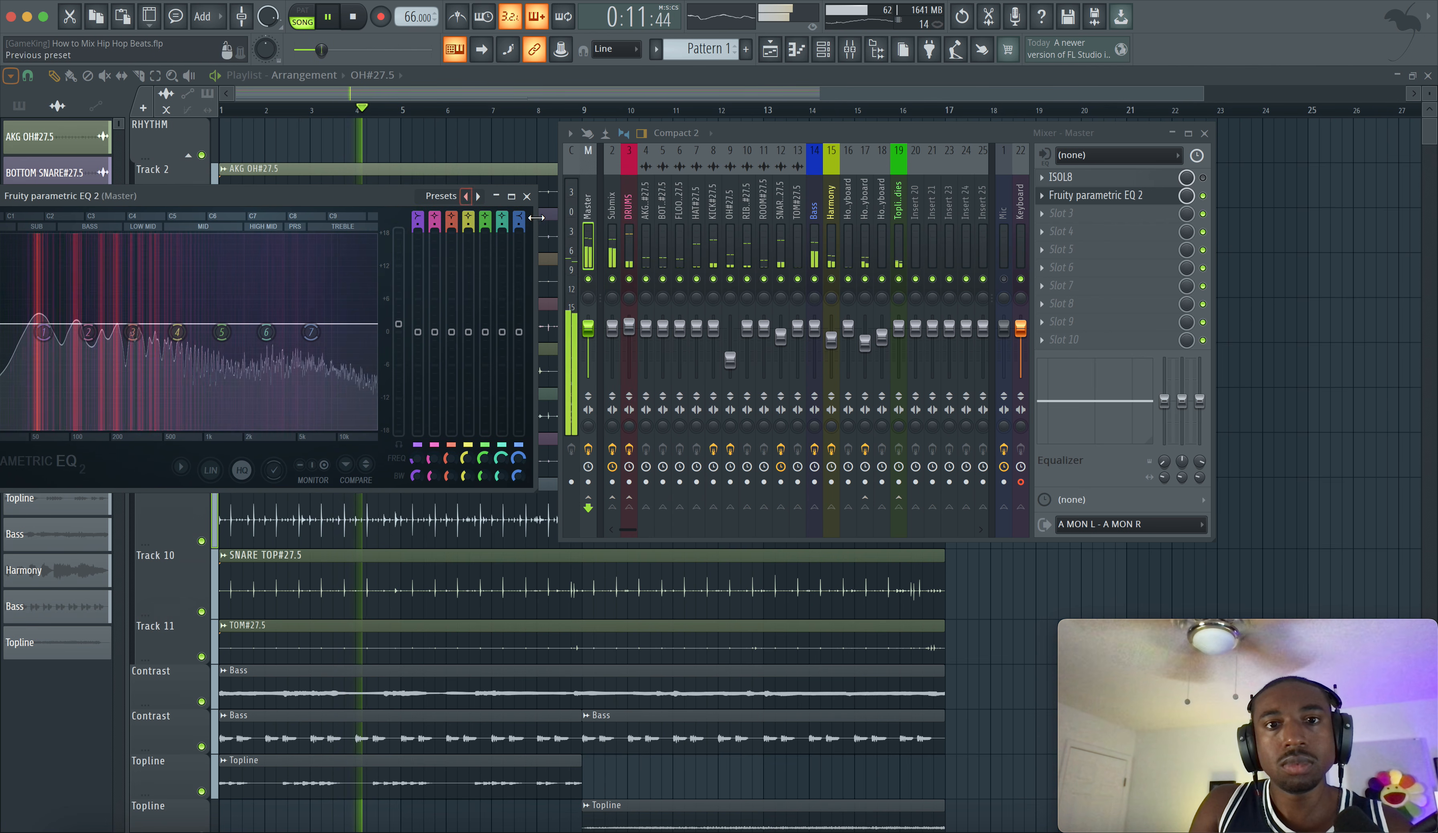
Insert L2 Stereo after the EQ on the Master track and raise the EQ's main level to 4.1 dB.
left_click(1055, 231)
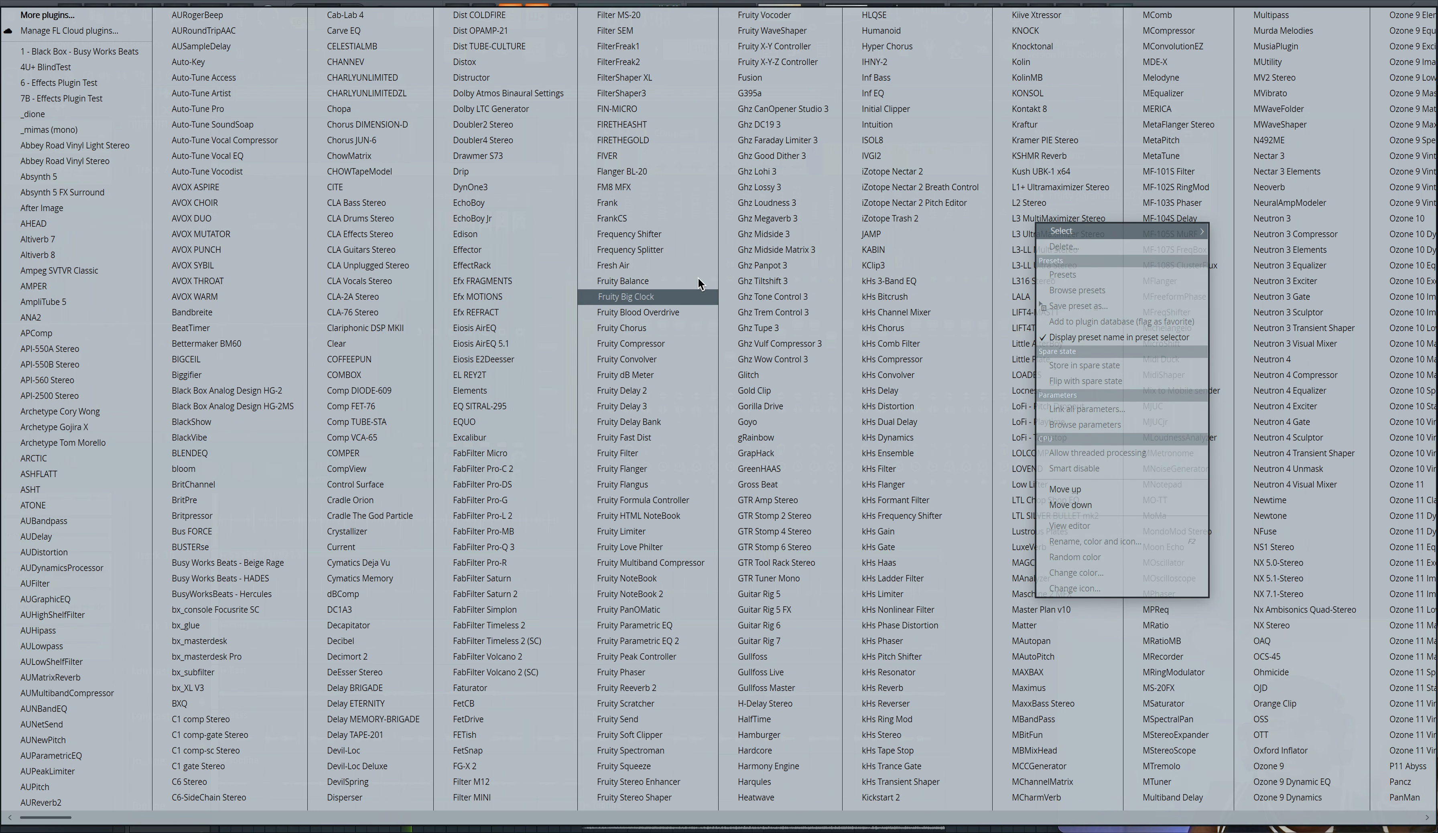
scroll(738, 426, "down", 1)
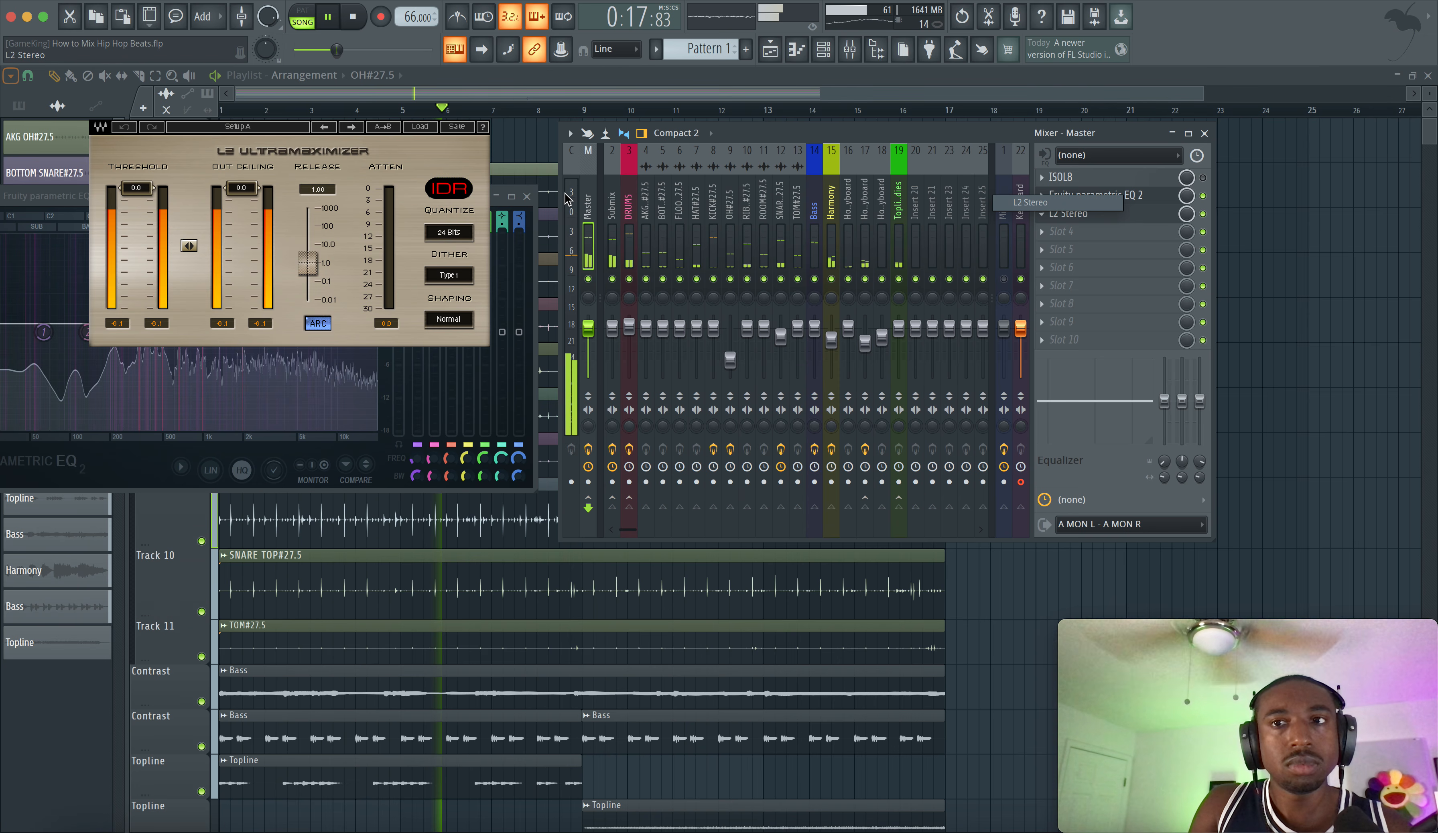
left_click_drag(297, 112, 398, 322)
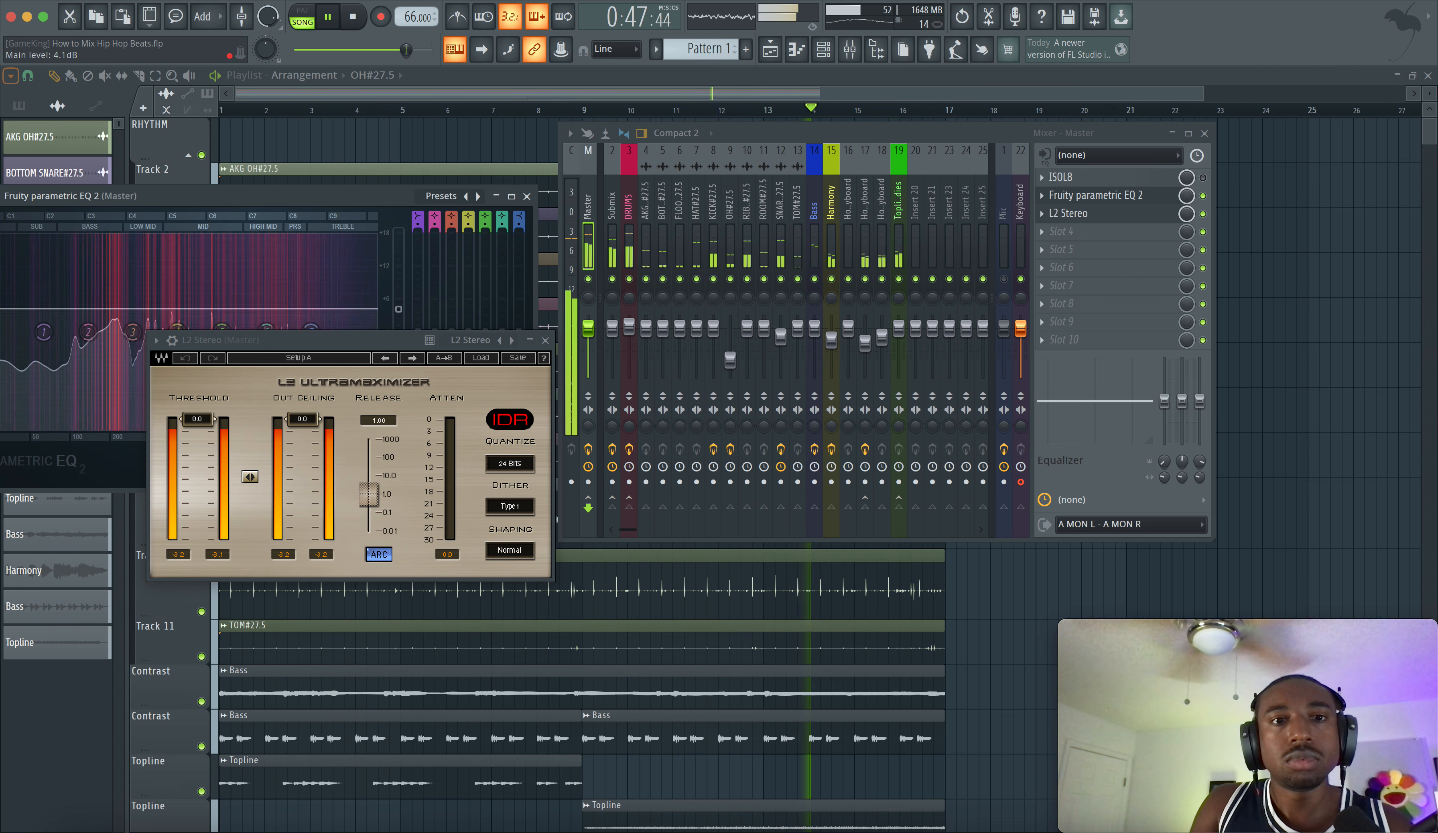
Check the Ozone 11 Maximizer on the Submix and return to the Master's L2 Stereo, moving its window lower.
left_click(620, 247)
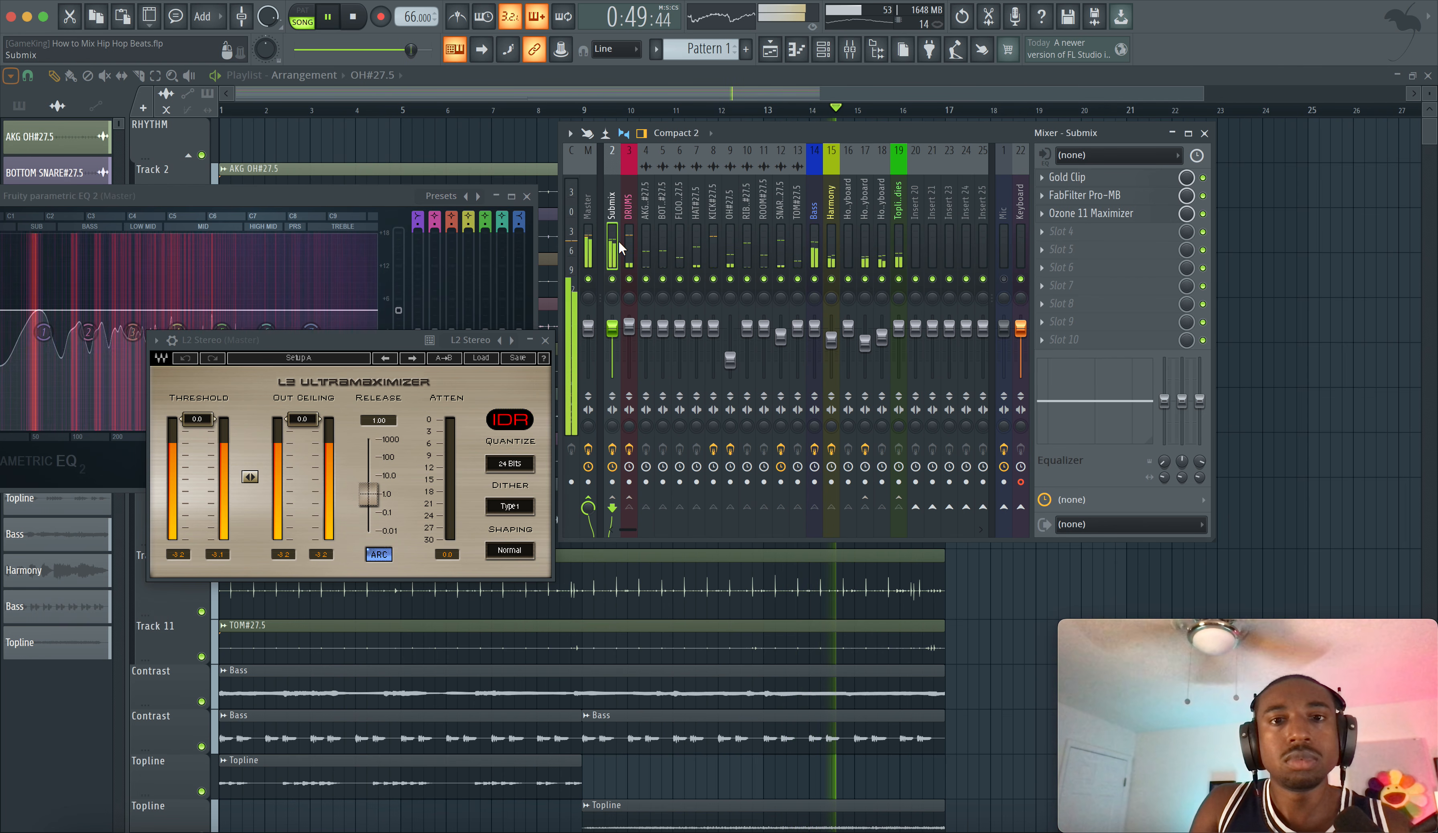
left_click(1123, 214)
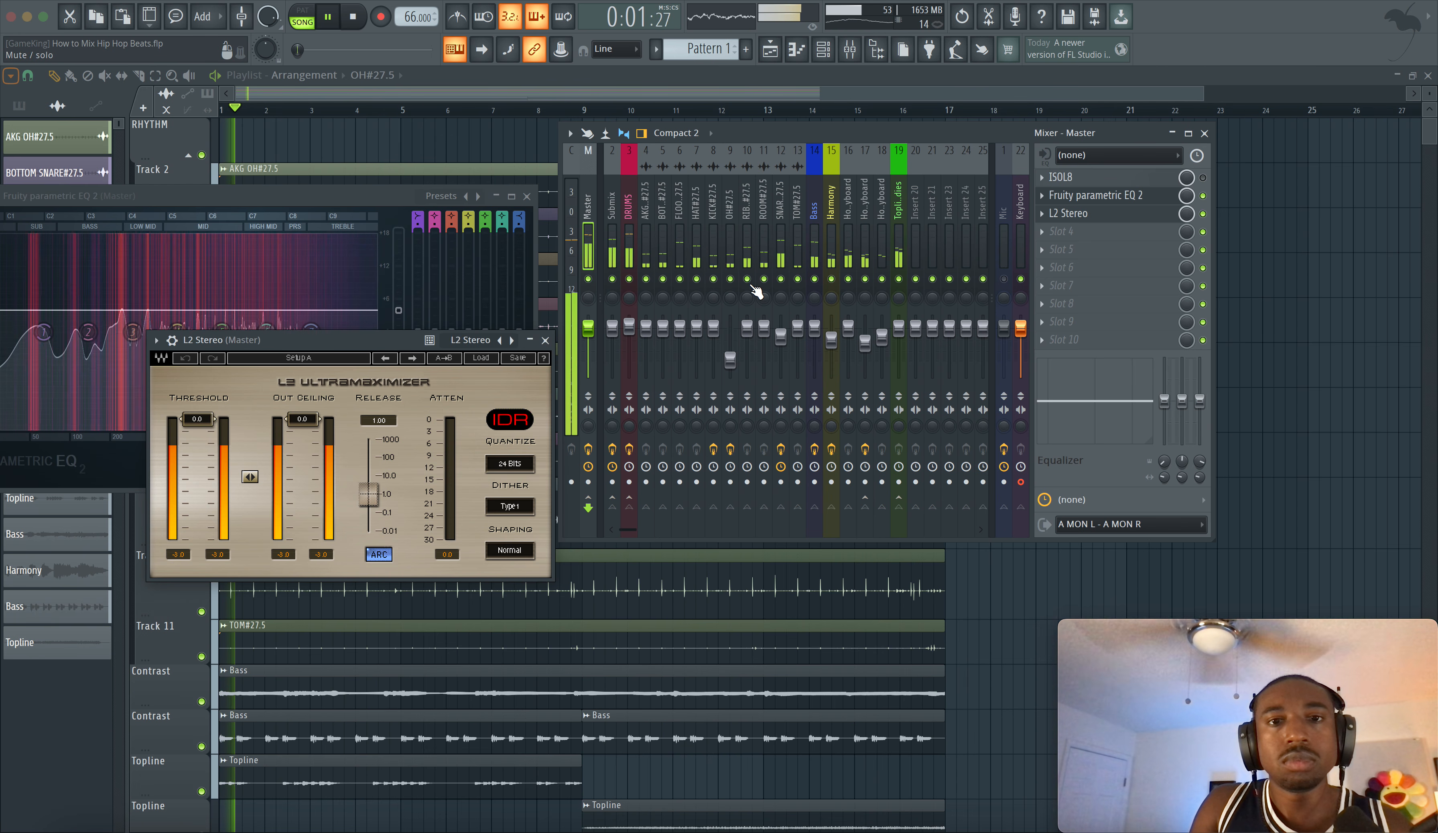
left_click(407, 340)
left_click_drag(407, 340, 400, 401)
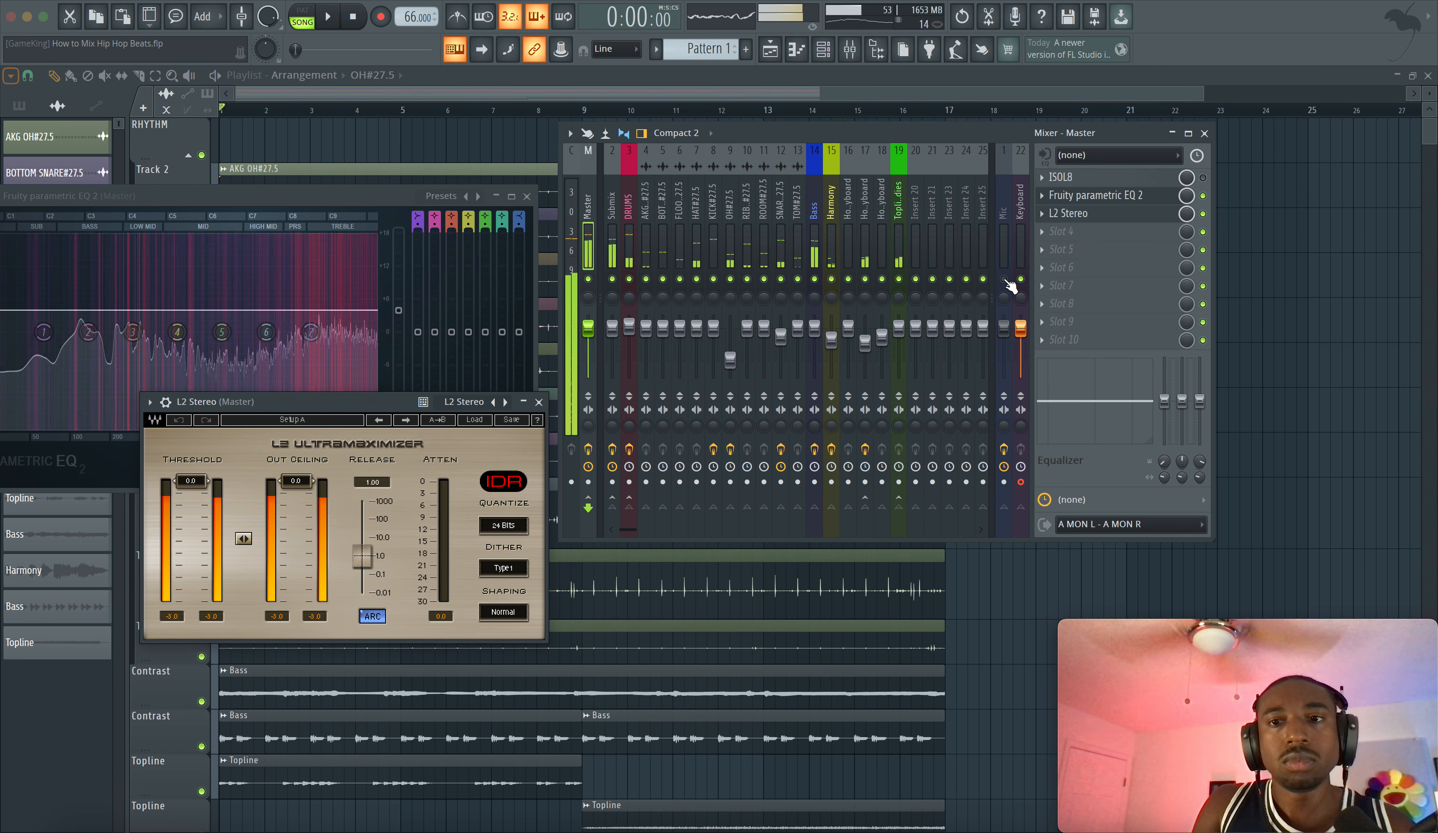
Stop the beat and replay it from the start, toggling the Master track's effects to compare the processed and unprocessed sound.
key("space")
left_click(589, 450)
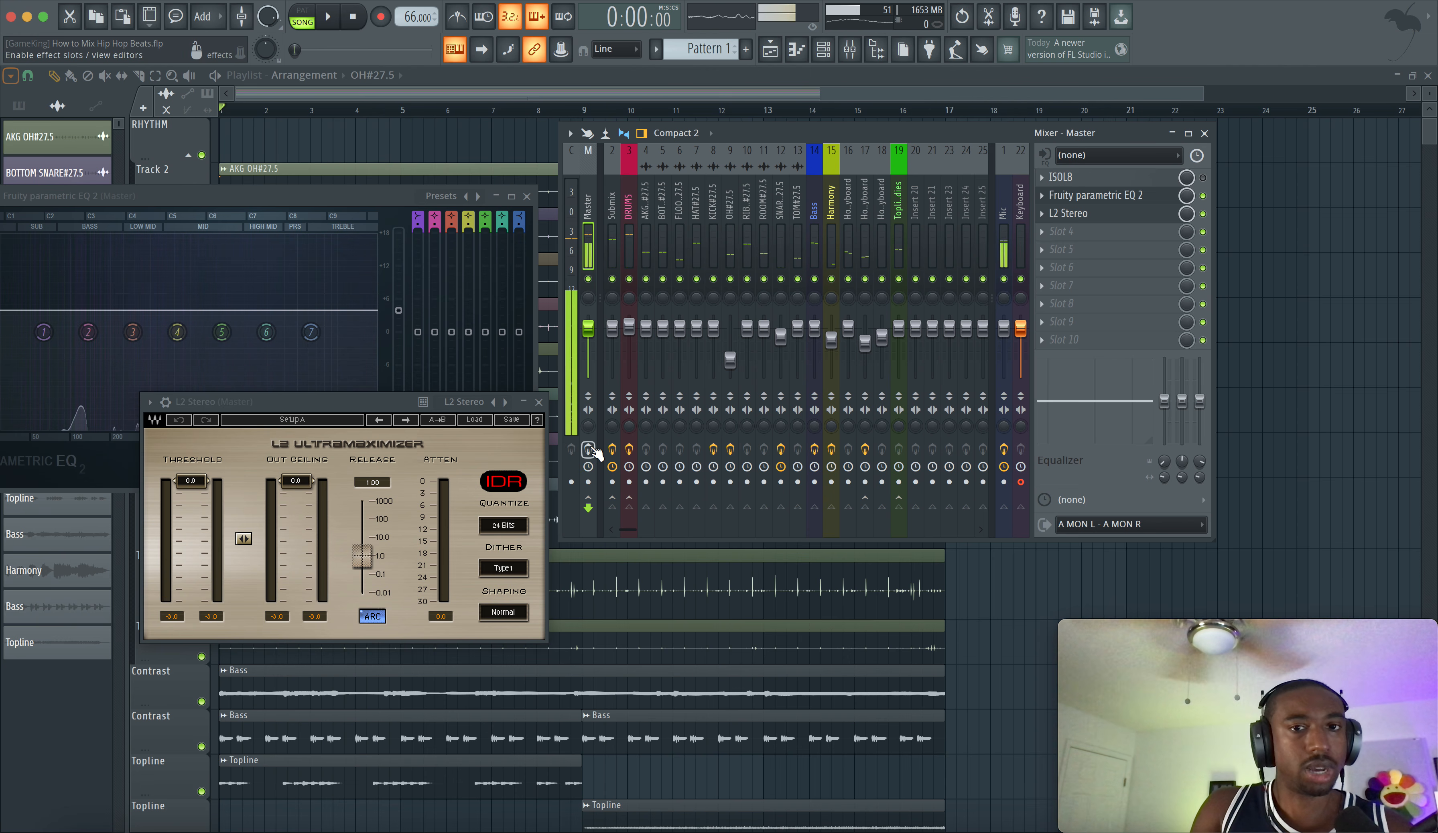
left_click(613, 247)
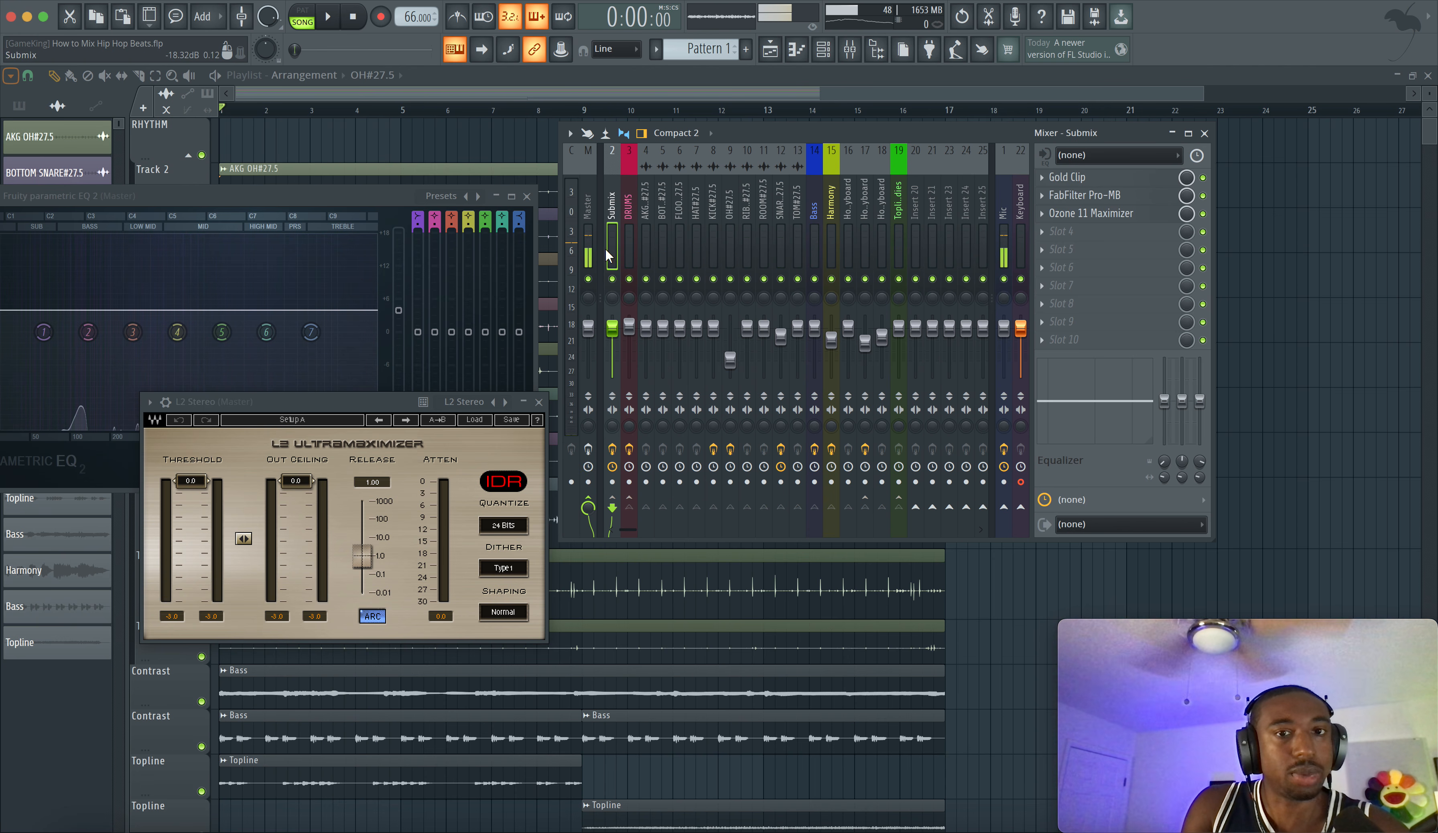
left_click(592, 254)
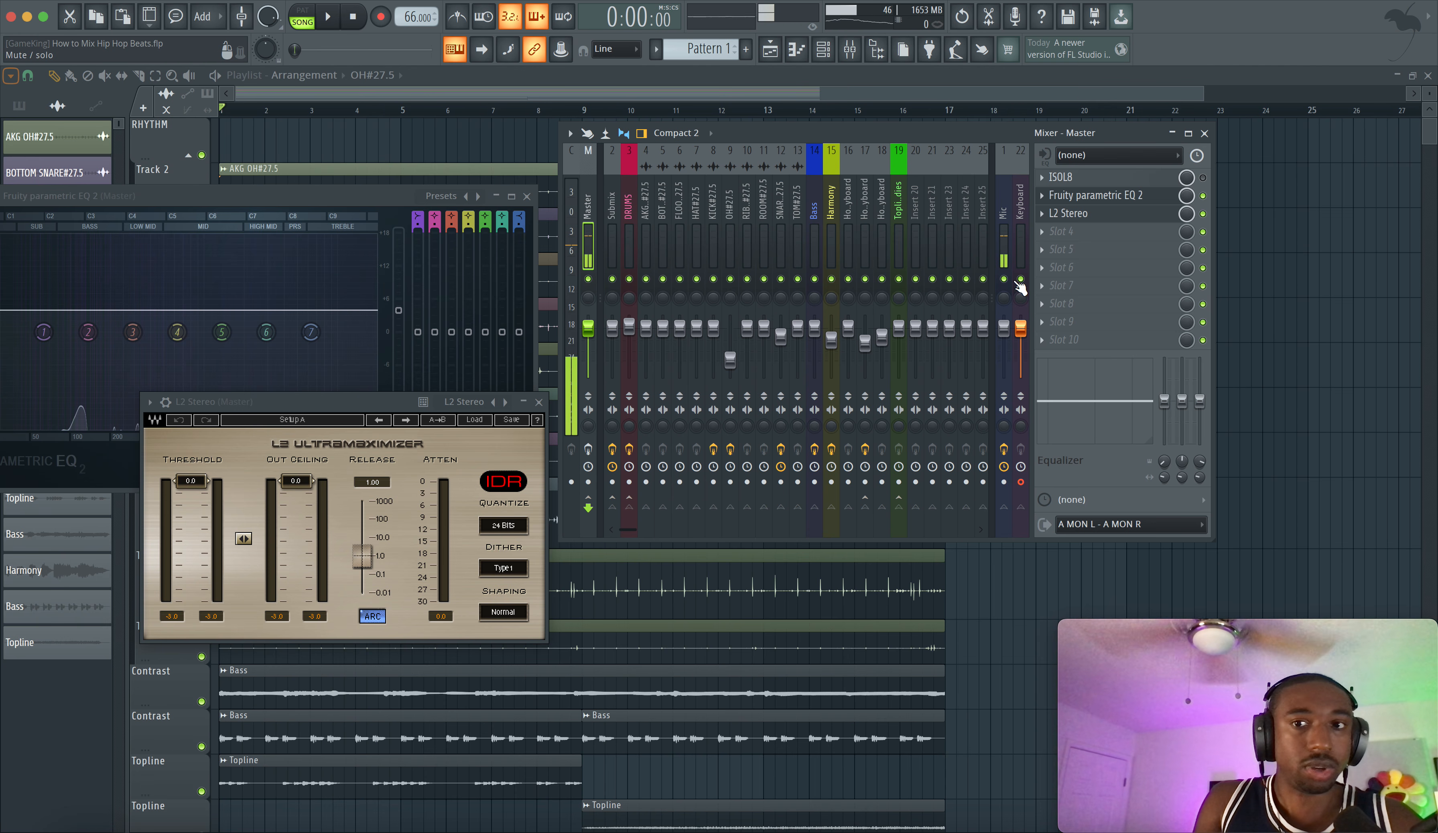
key("space")
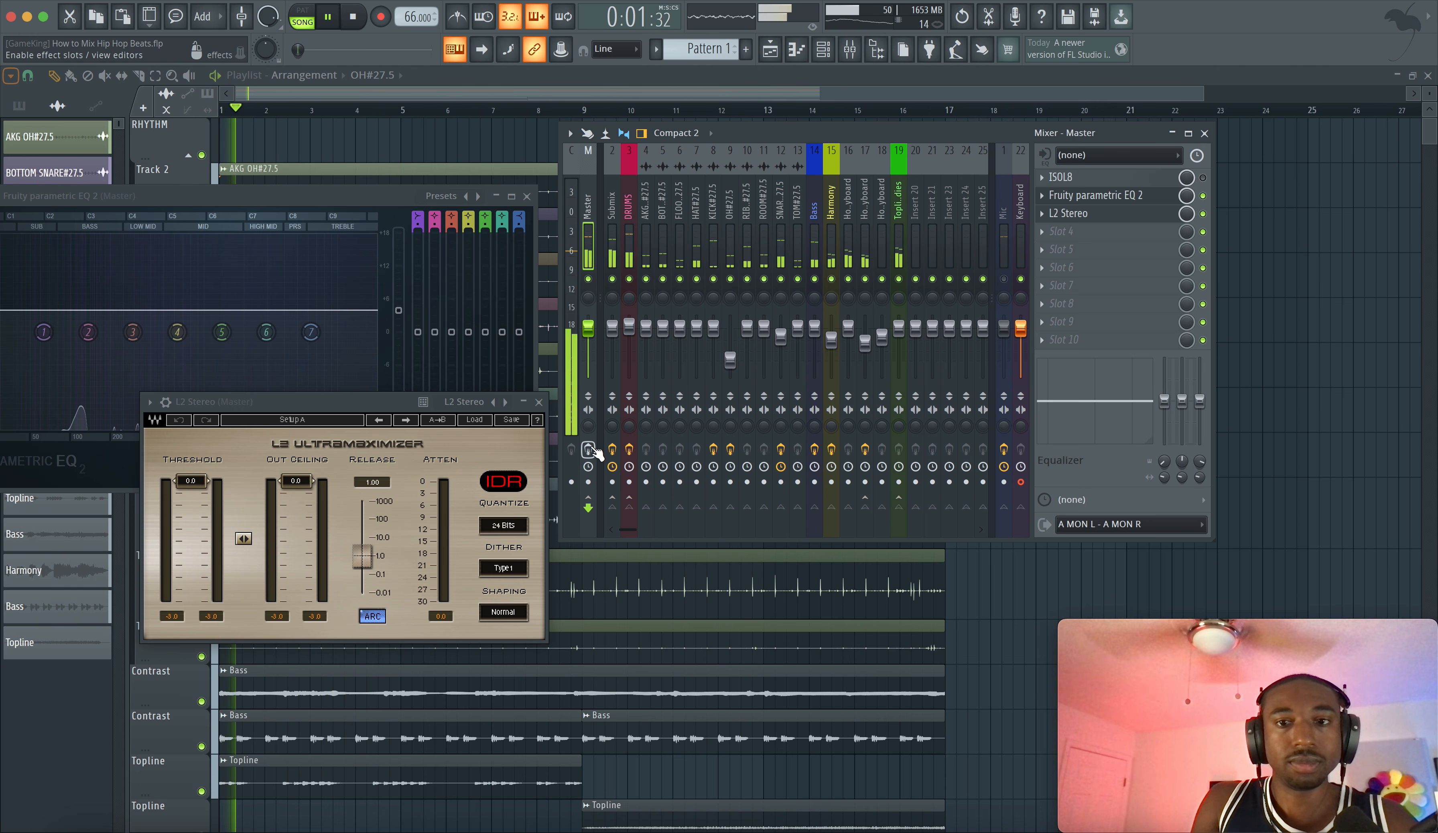
left_click(589, 450)
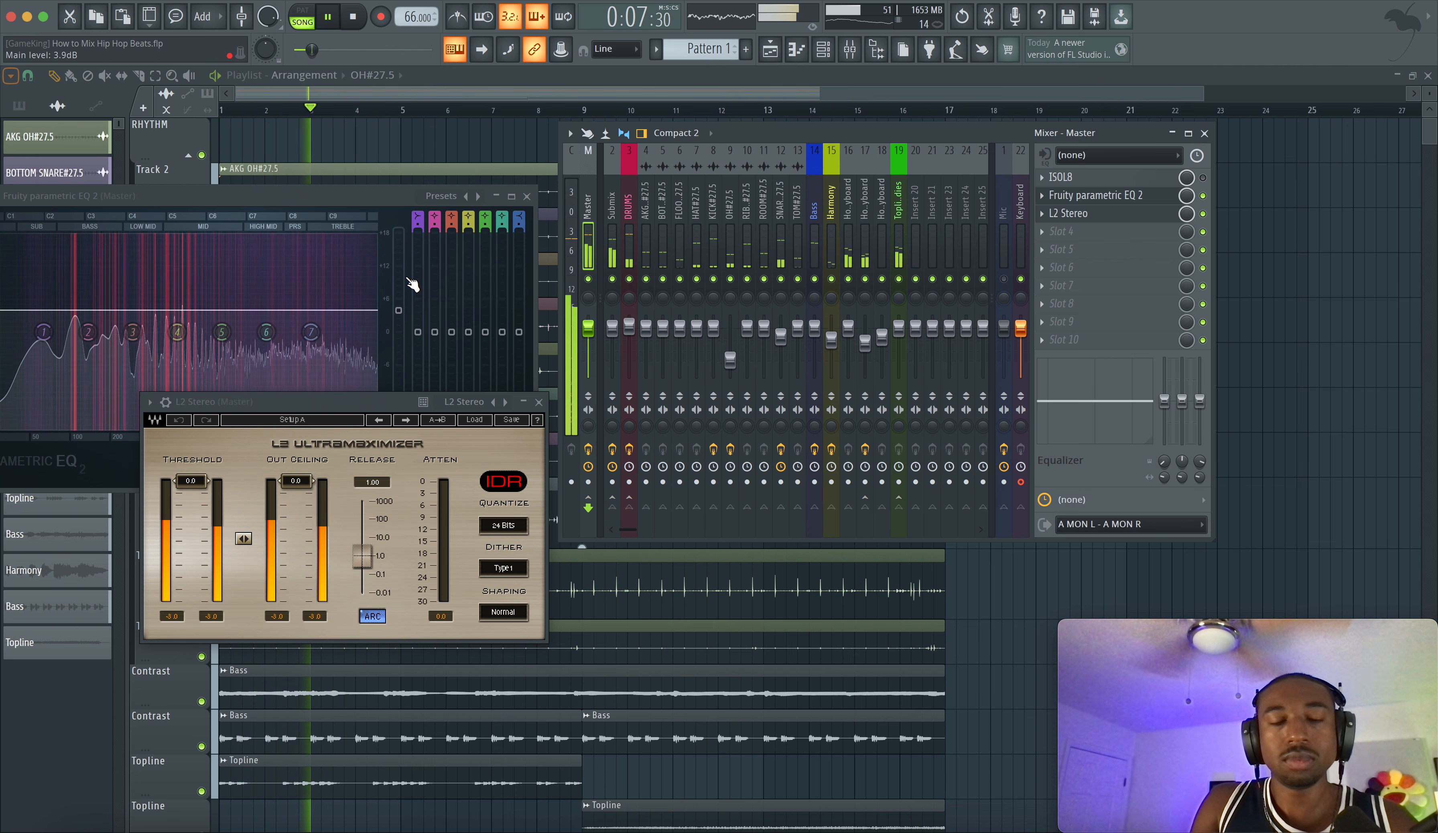
Close the parametric EQ, mixer and L2 Stereo windows and look over the playlist while the beat plays.
left_click(527, 195)
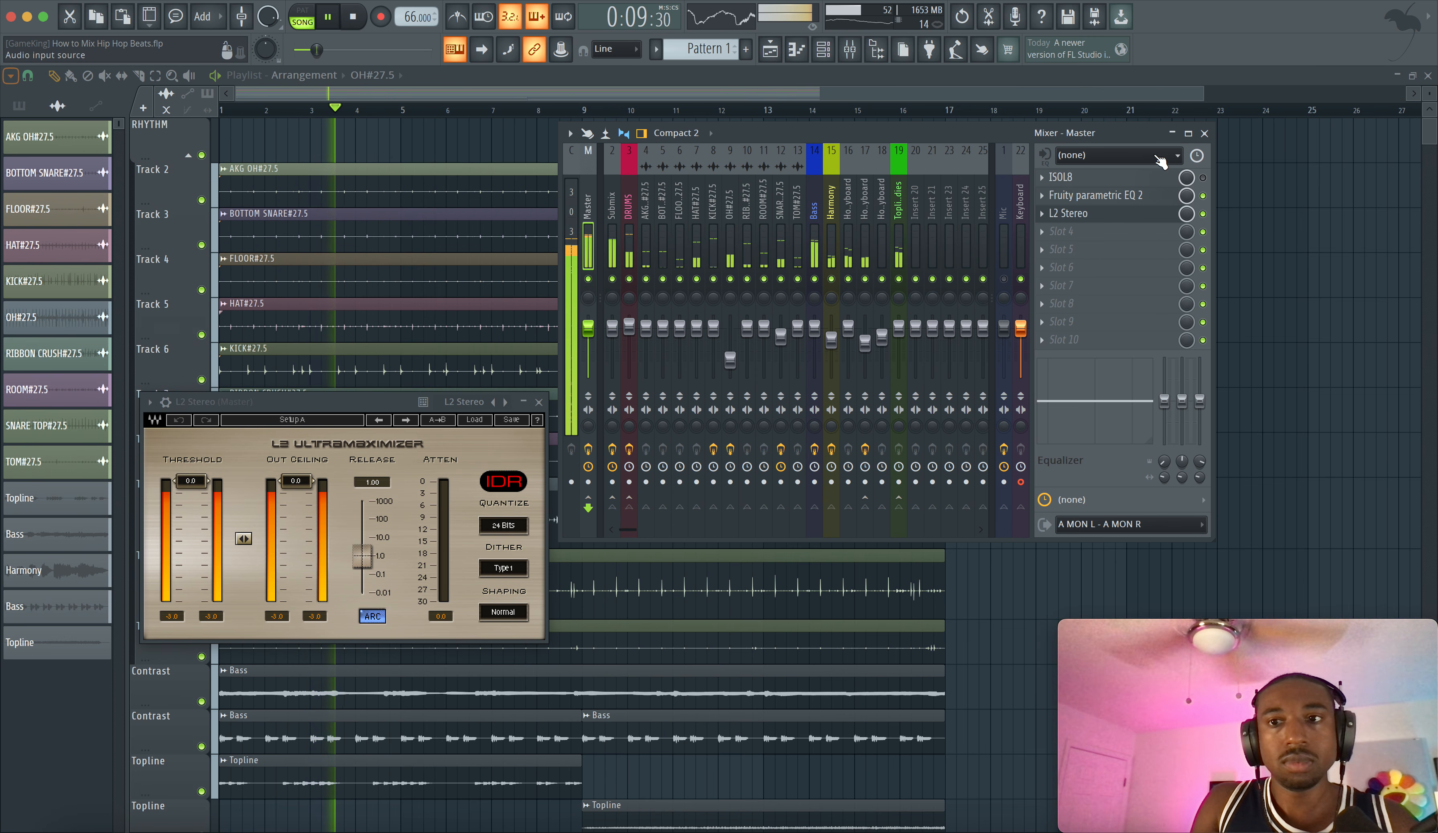
left_click(1204, 133)
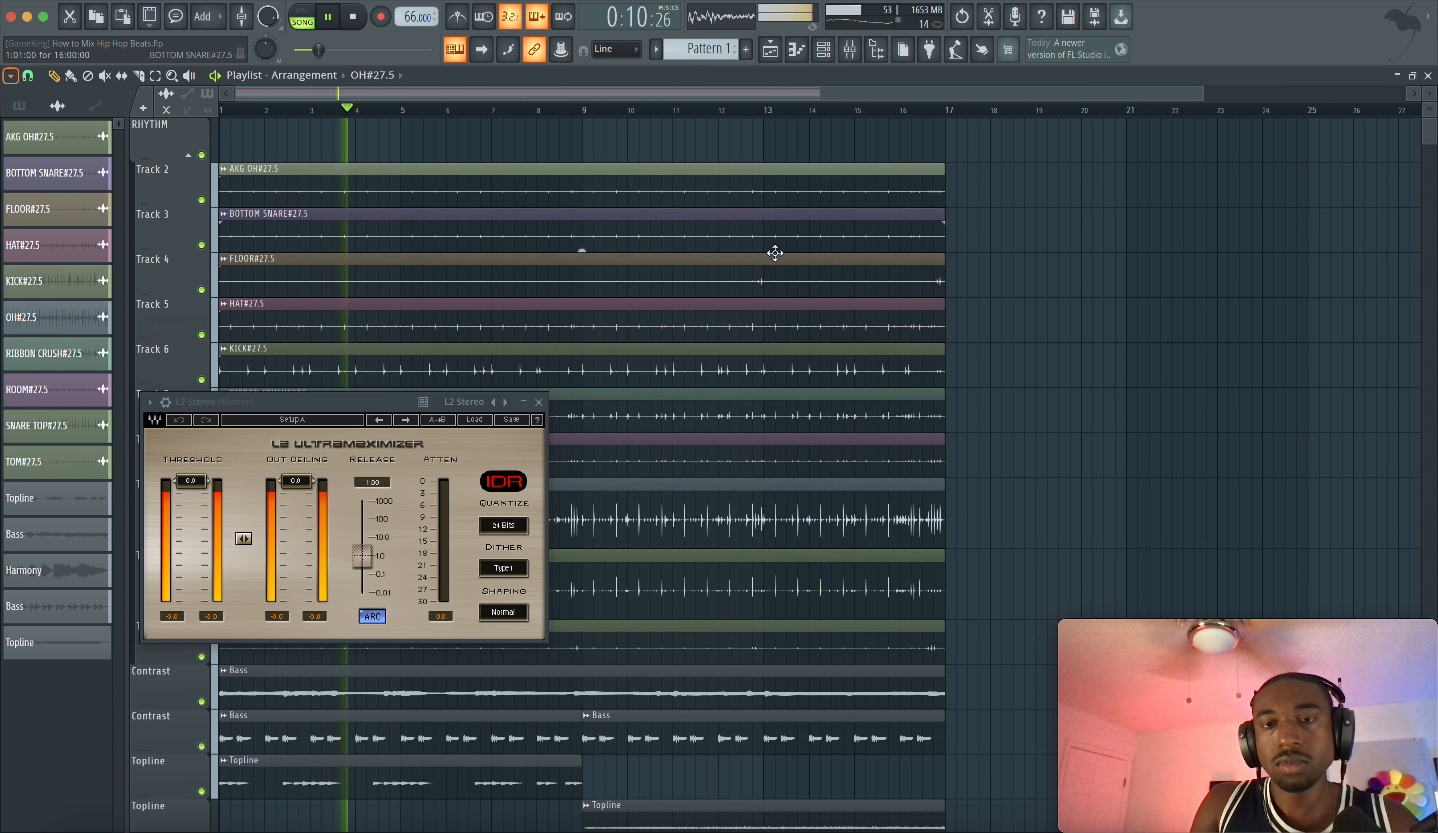
left_click(539, 402)
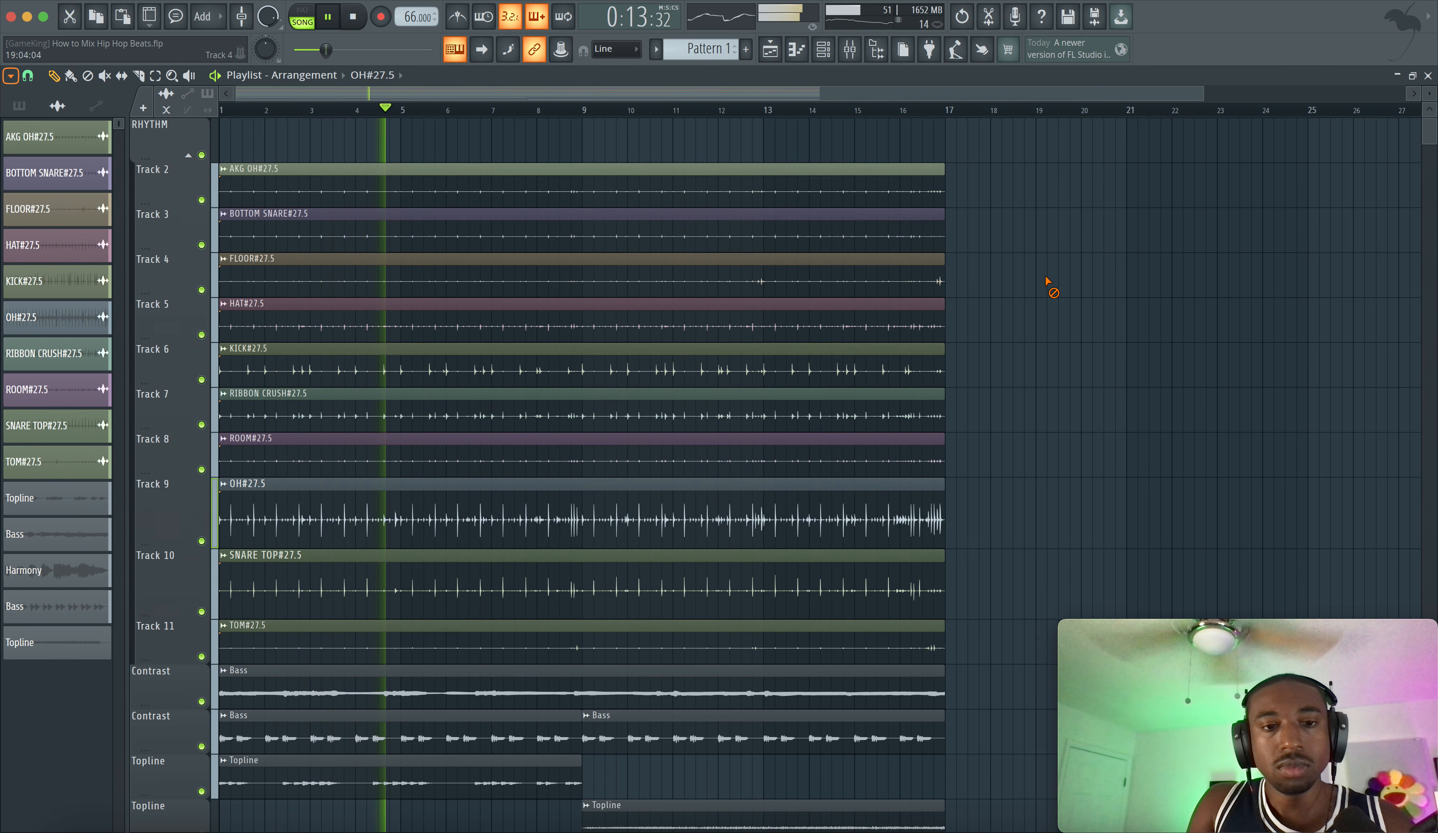
scroll(1046, 281, "down", 4)
scroll(1046, 280, "up", 5)
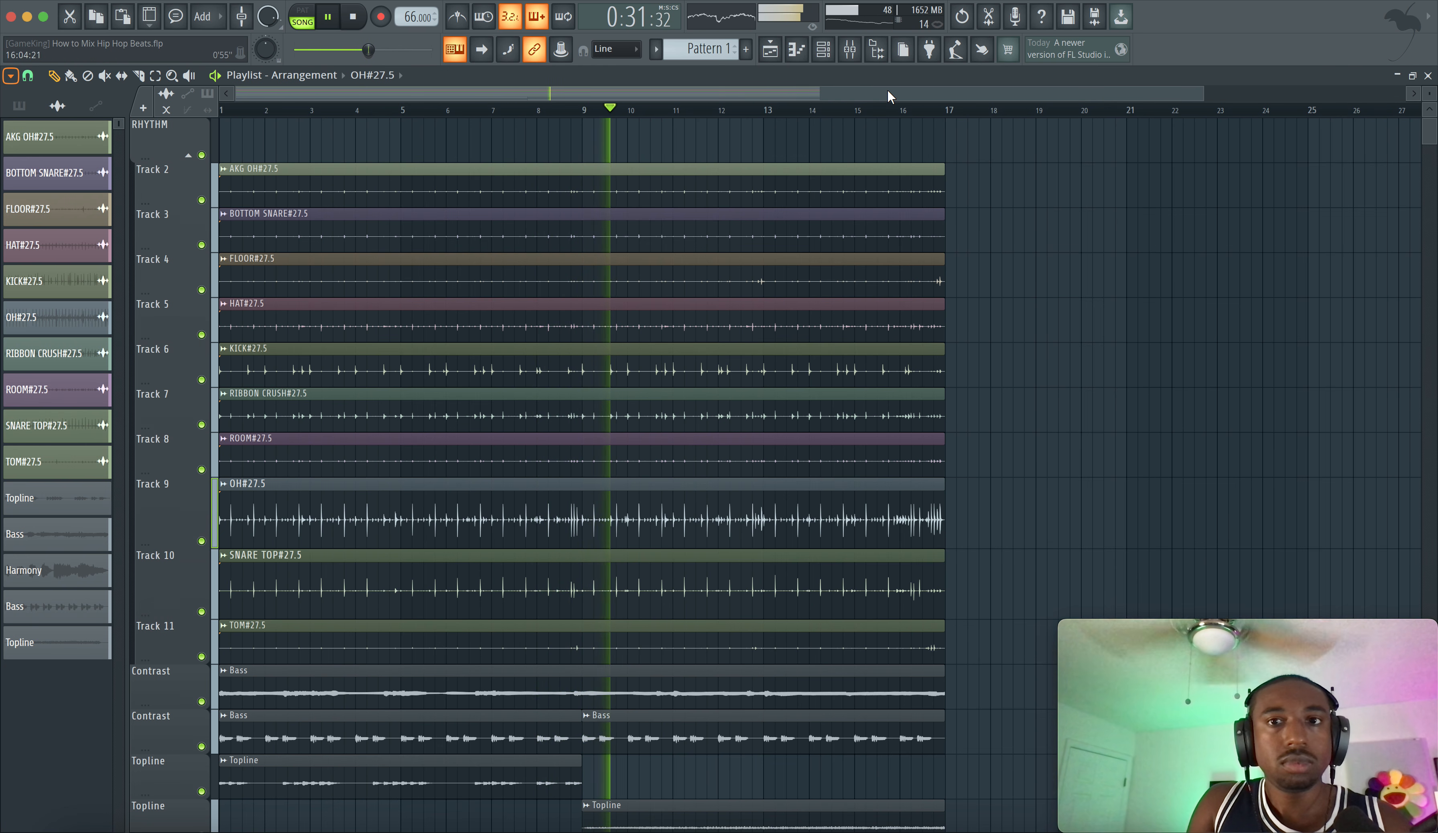
Move L2 Stereo down one slot on the Master track and insert Weiss Deess between the EQ and L2.
left_click(853, 52)
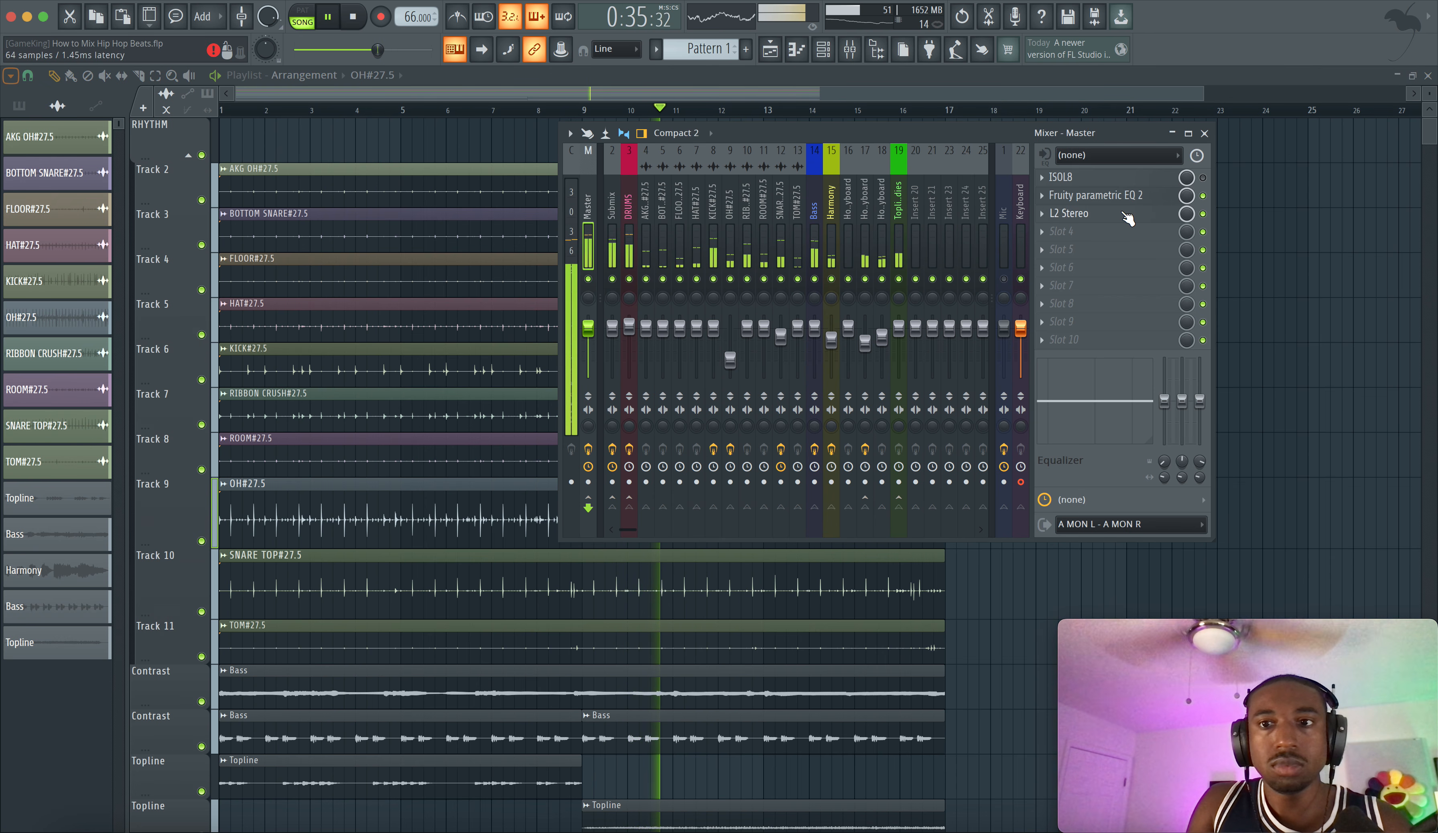
left_click_drag(1126, 218, 1128, 240)
left_click(1111, 219)
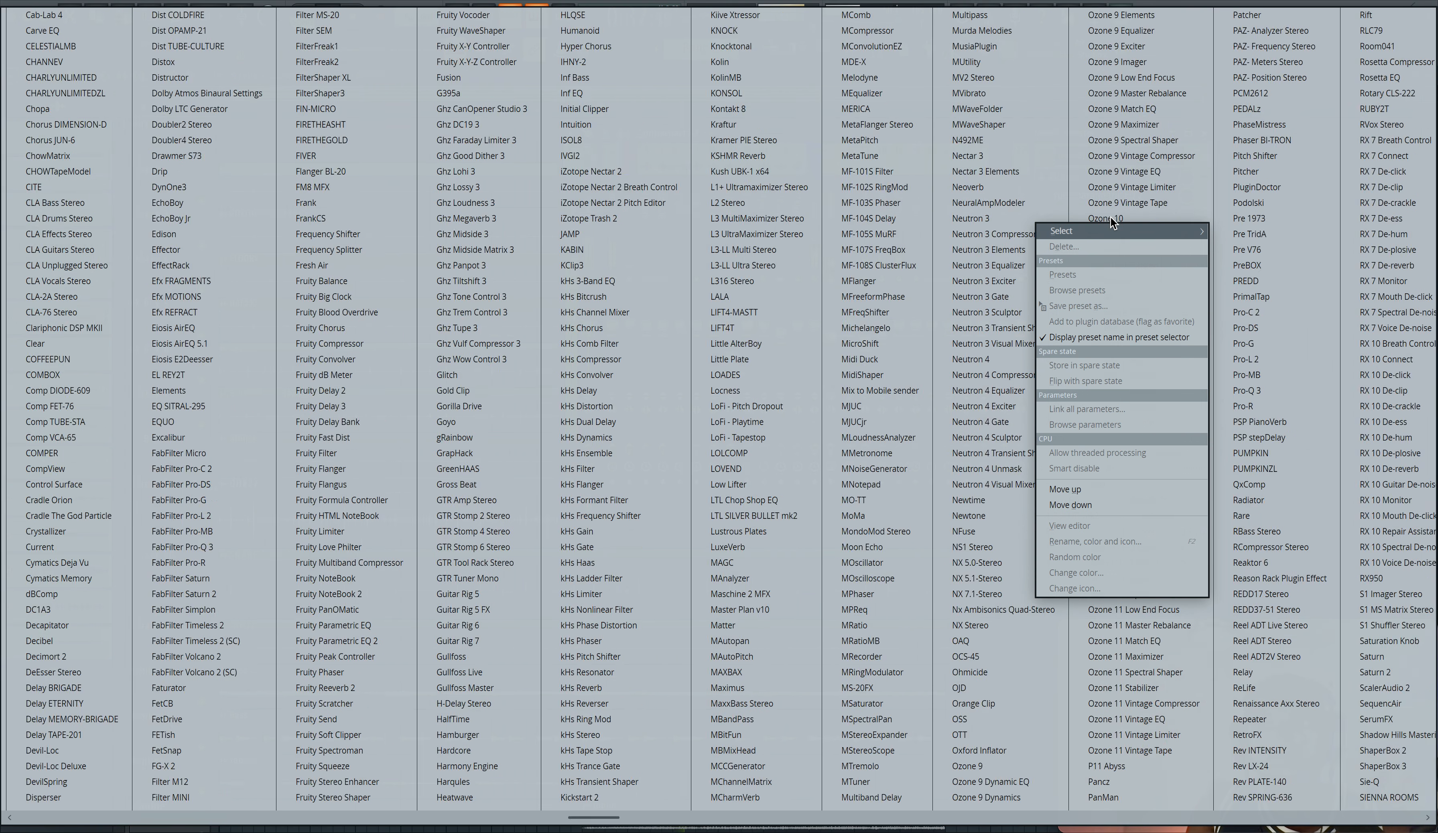
scroll(1111, 219, "down", 10)
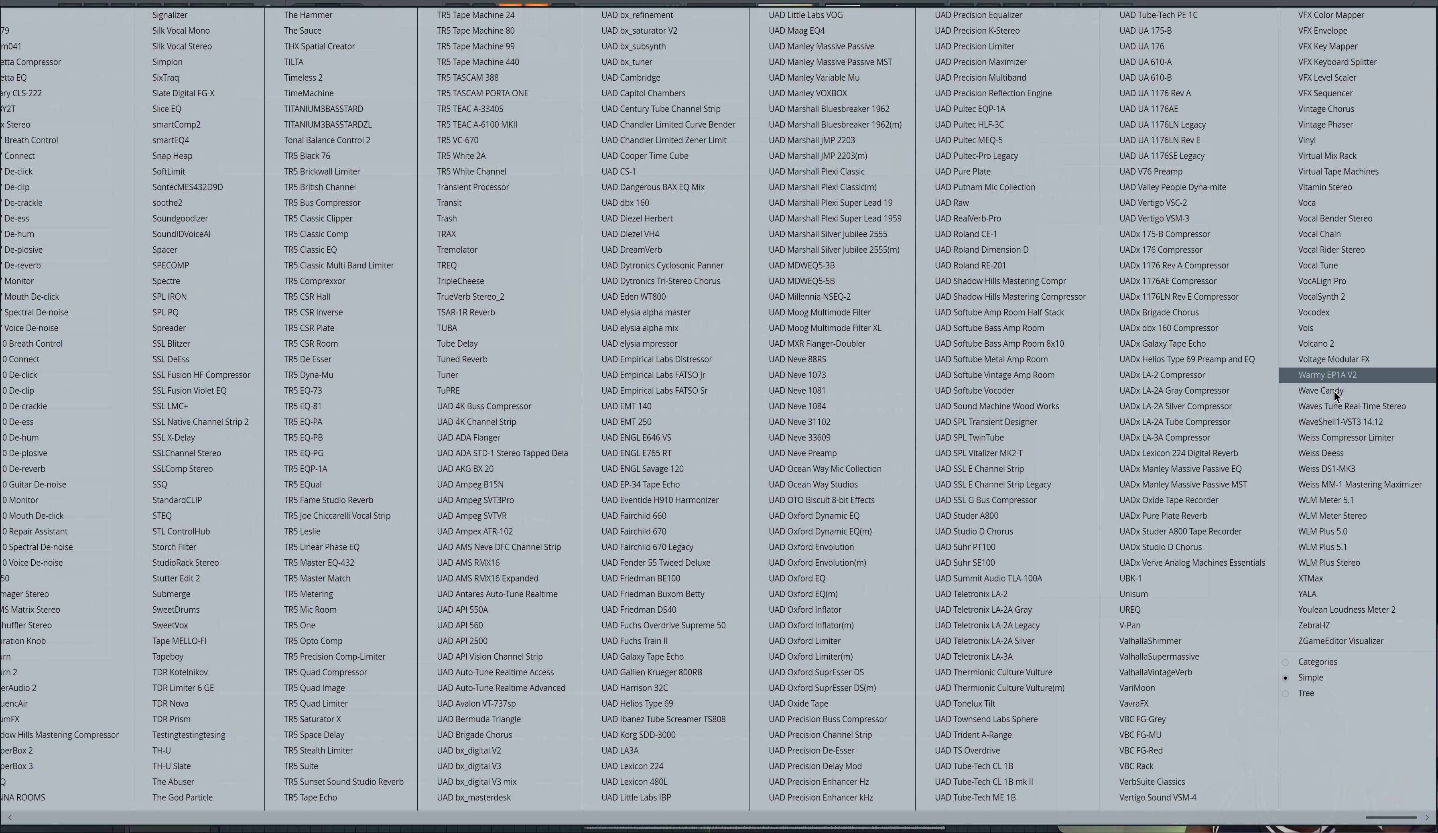
left_click(1344, 453)
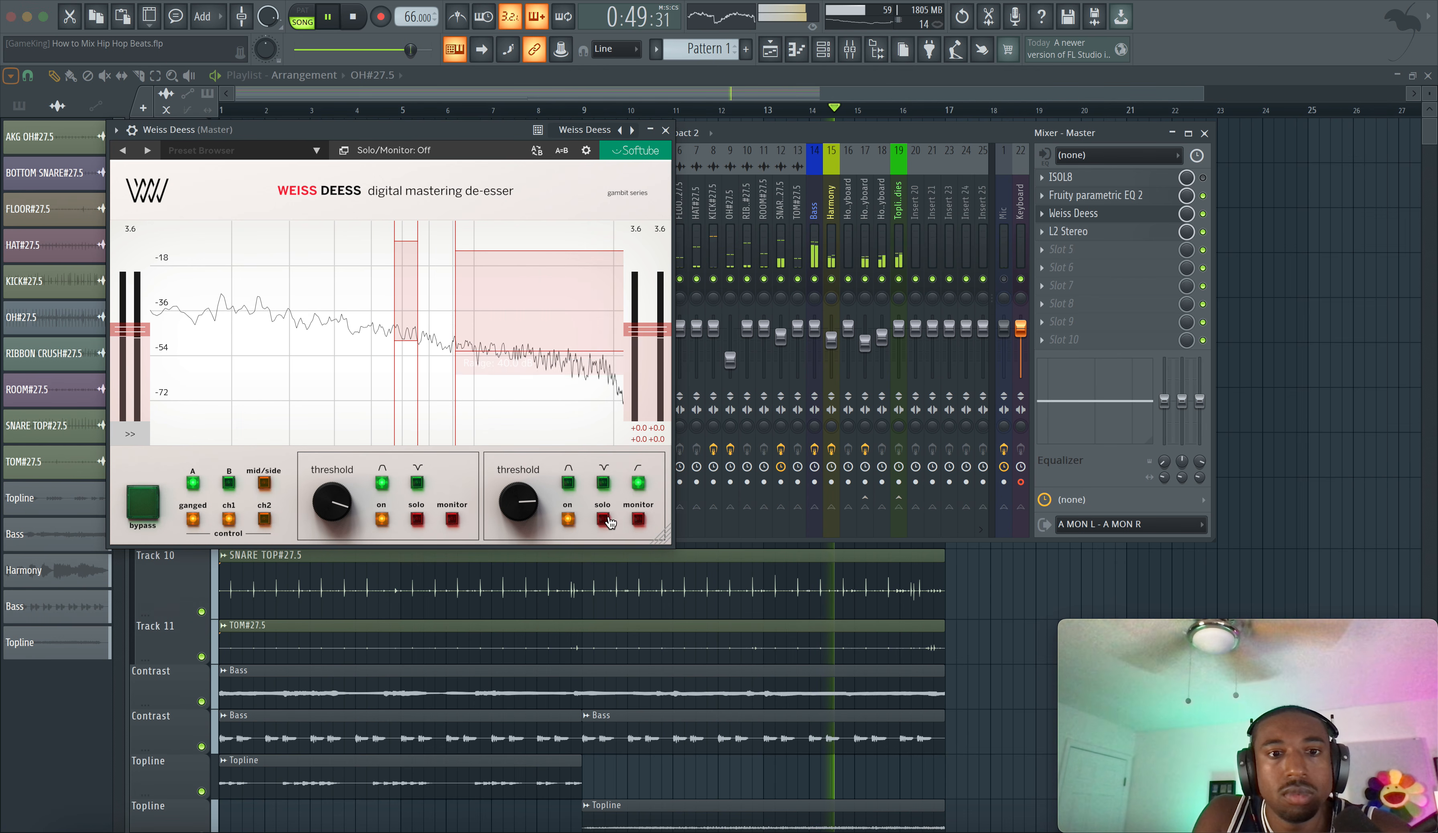
Solo each Weiss Deess band while lowering the high band's threshold and setting the low band to a -25.0 dB threshold.
left_click(602, 519)
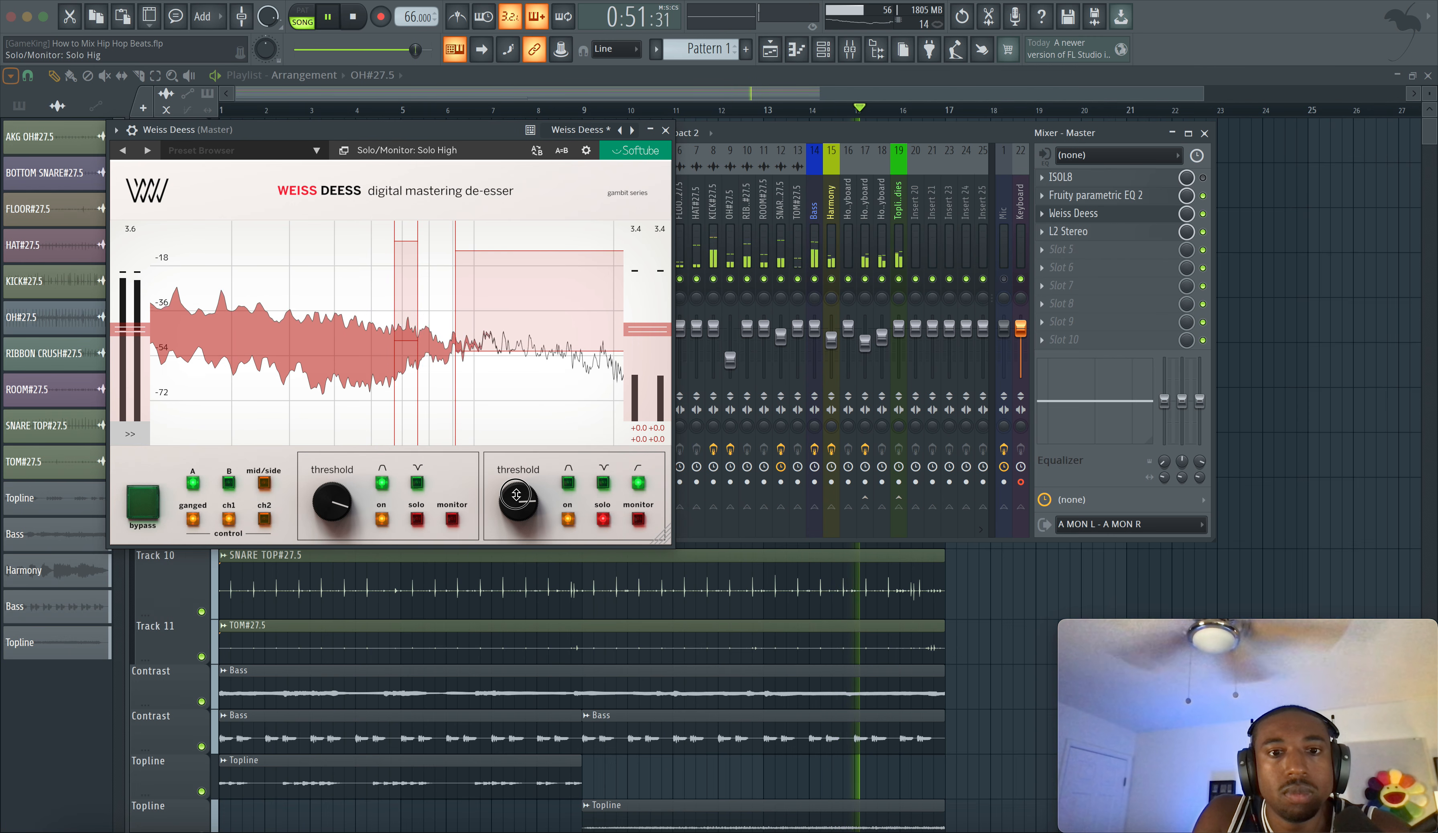
left_click_drag(516, 495, 516, 502)
left_click(417, 519)
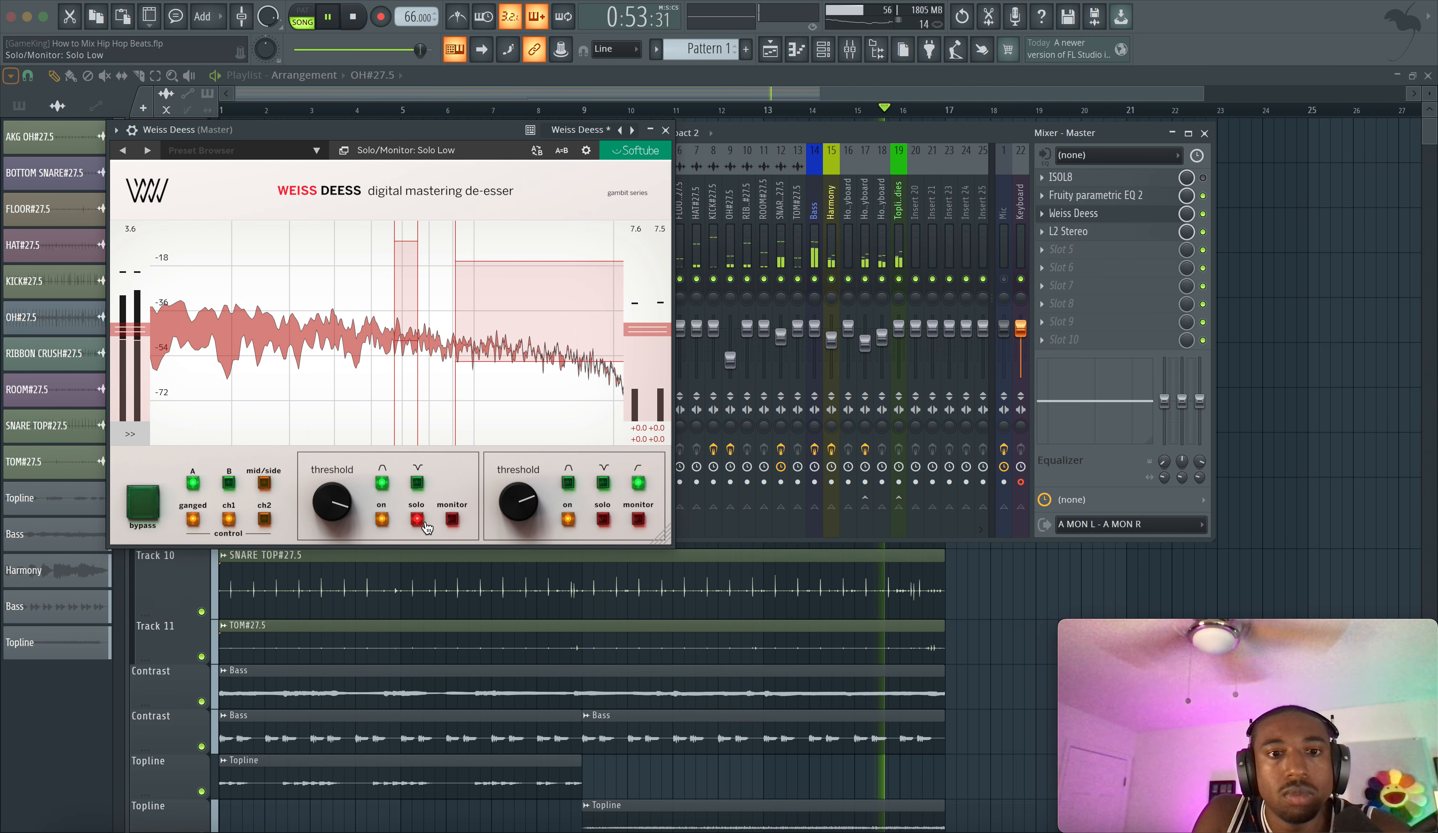
left_click_drag(343, 389, 359, 361)
left_click_drag(333, 489, 333, 500)
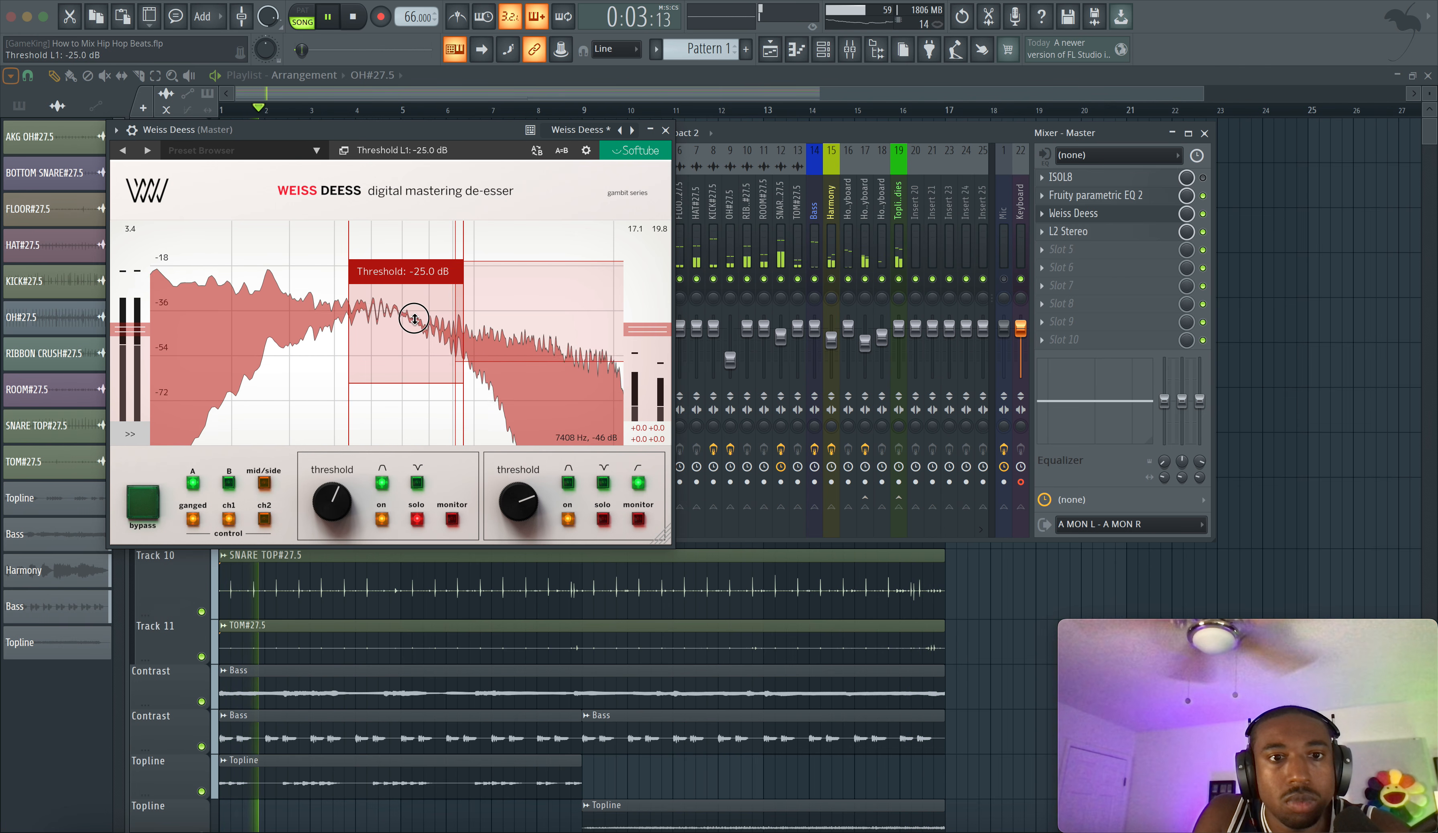
Widen Weiss Deess's low band to 1 1/2 octaves, shift it over the low frequencies, and close the plugin with solo off.
left_click_drag(350, 411, 379, 404)
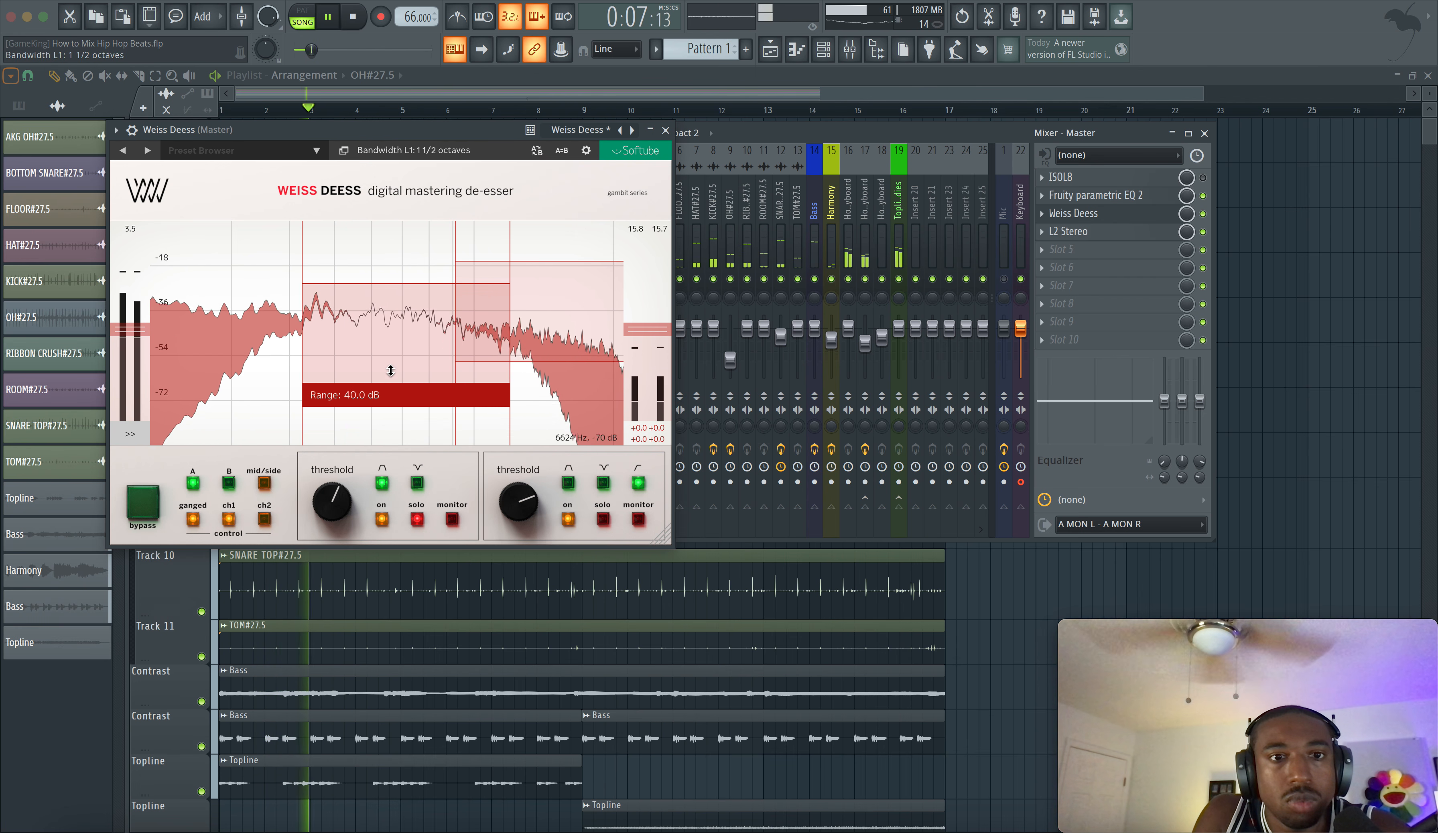
left_click_drag(415, 243, 240, 235)
left_click(413, 506)
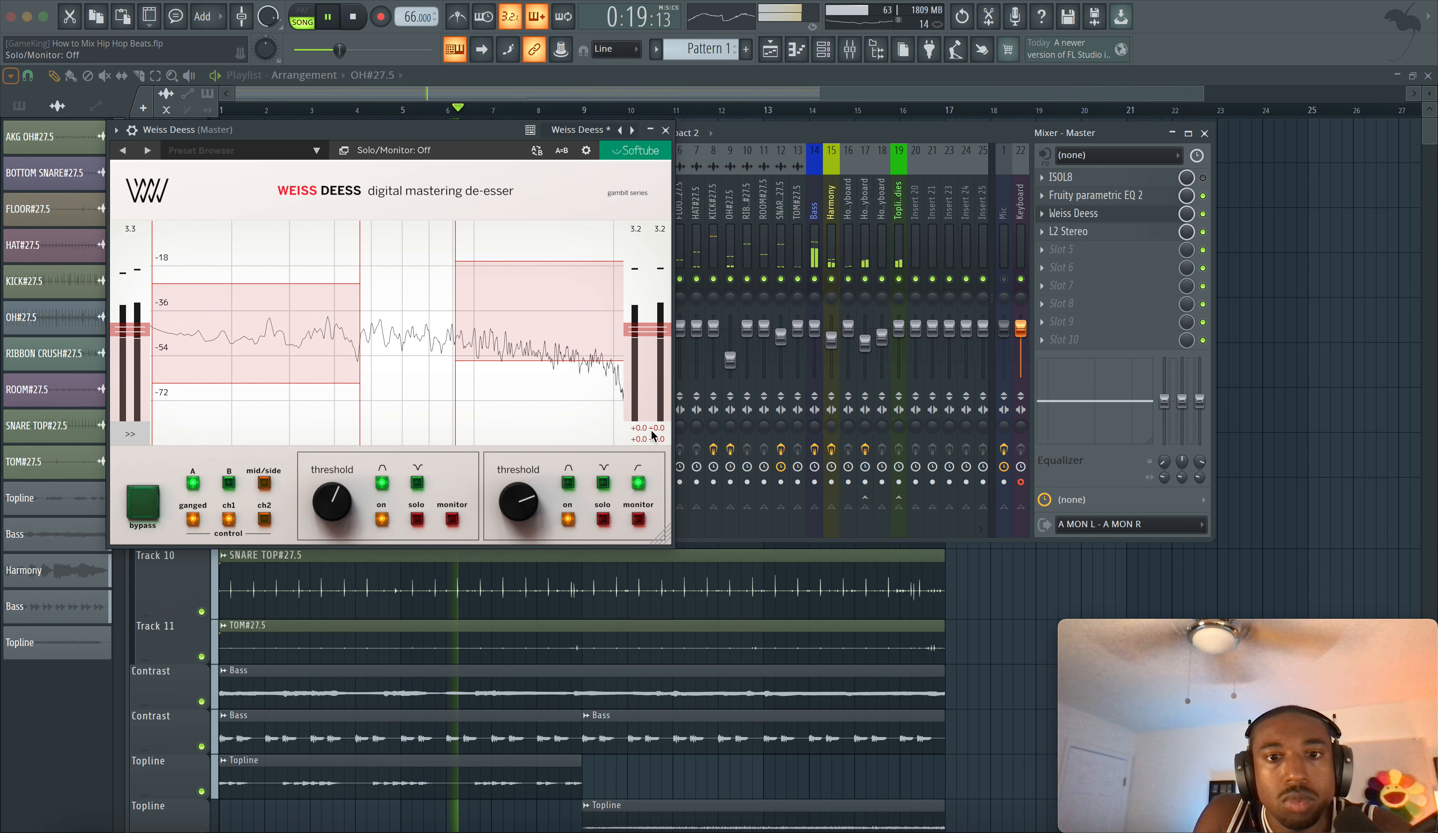
left_click(665, 130)
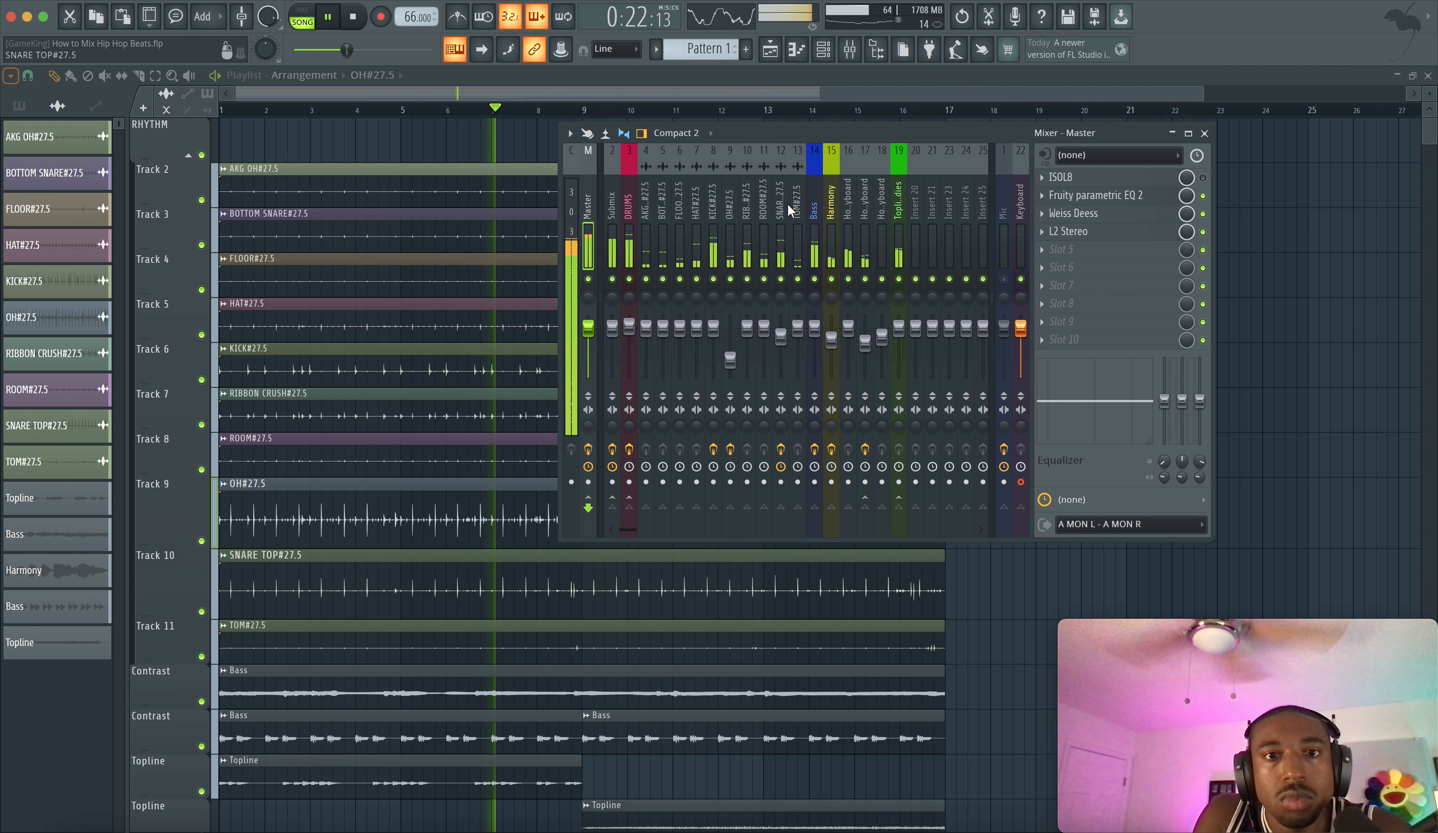
Listen to the beat with the mixer closed, reopening the mixer to stop playback.
left_click(1204, 132)
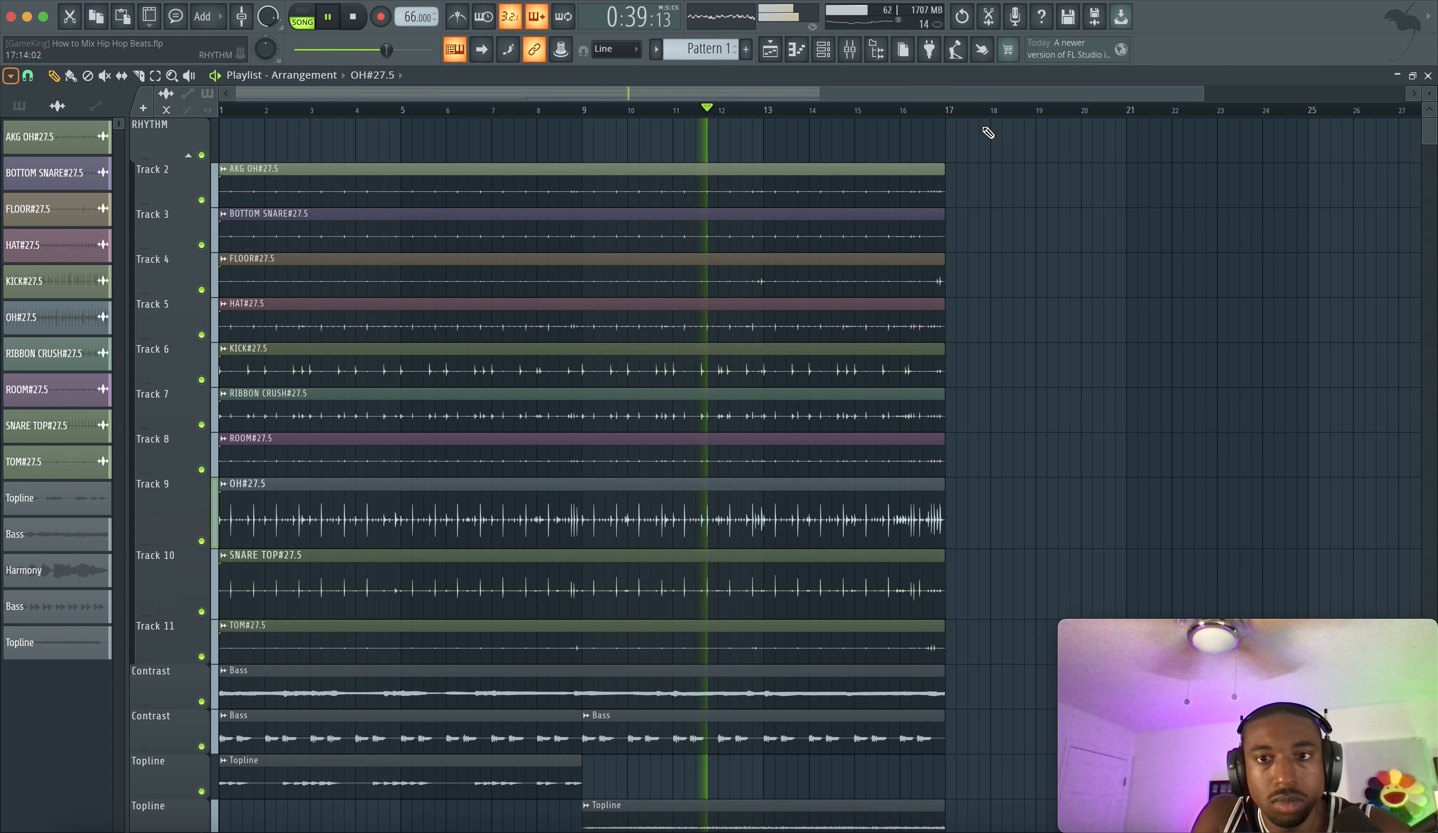
left_click(849, 50)
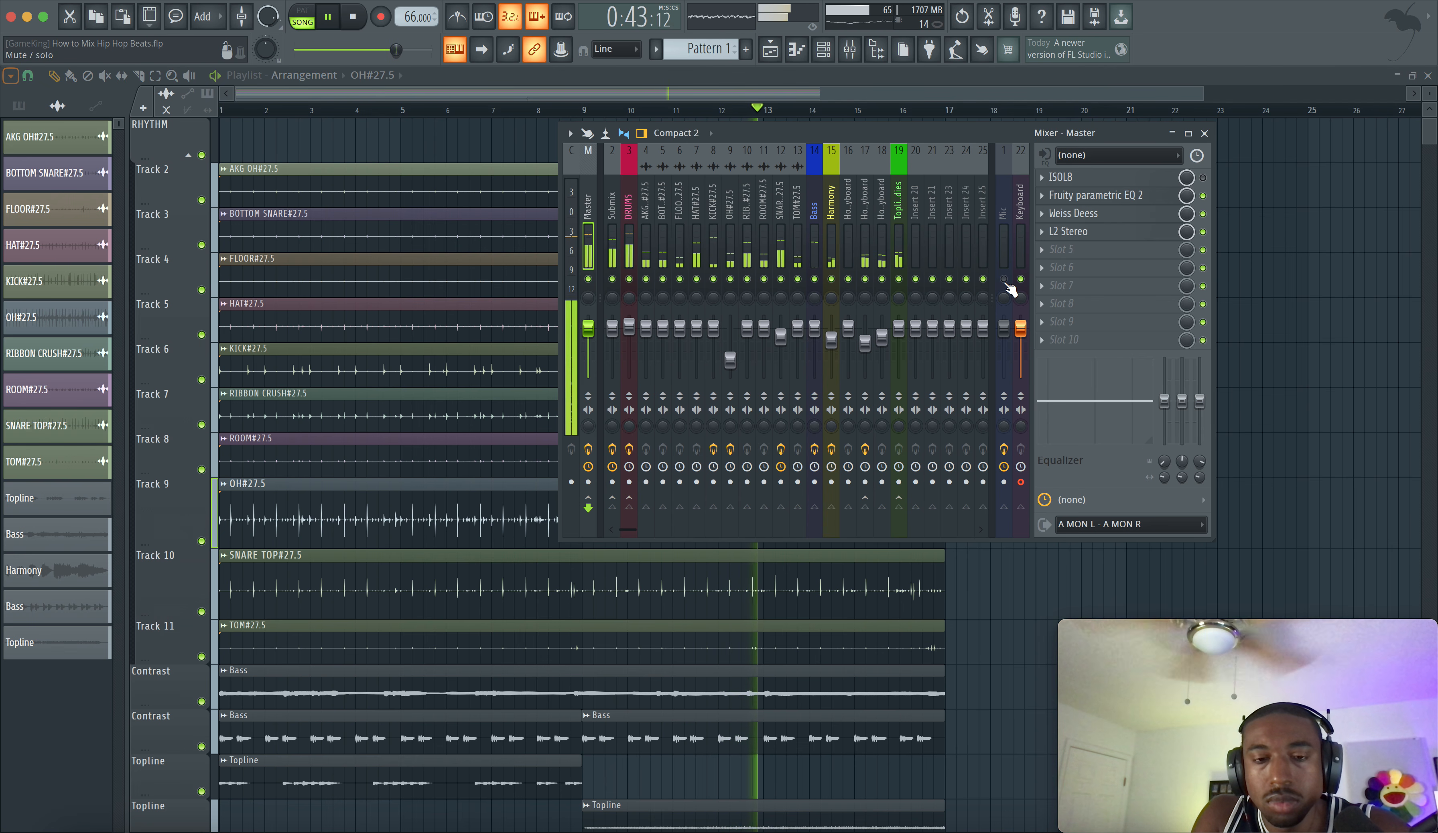
key("space")
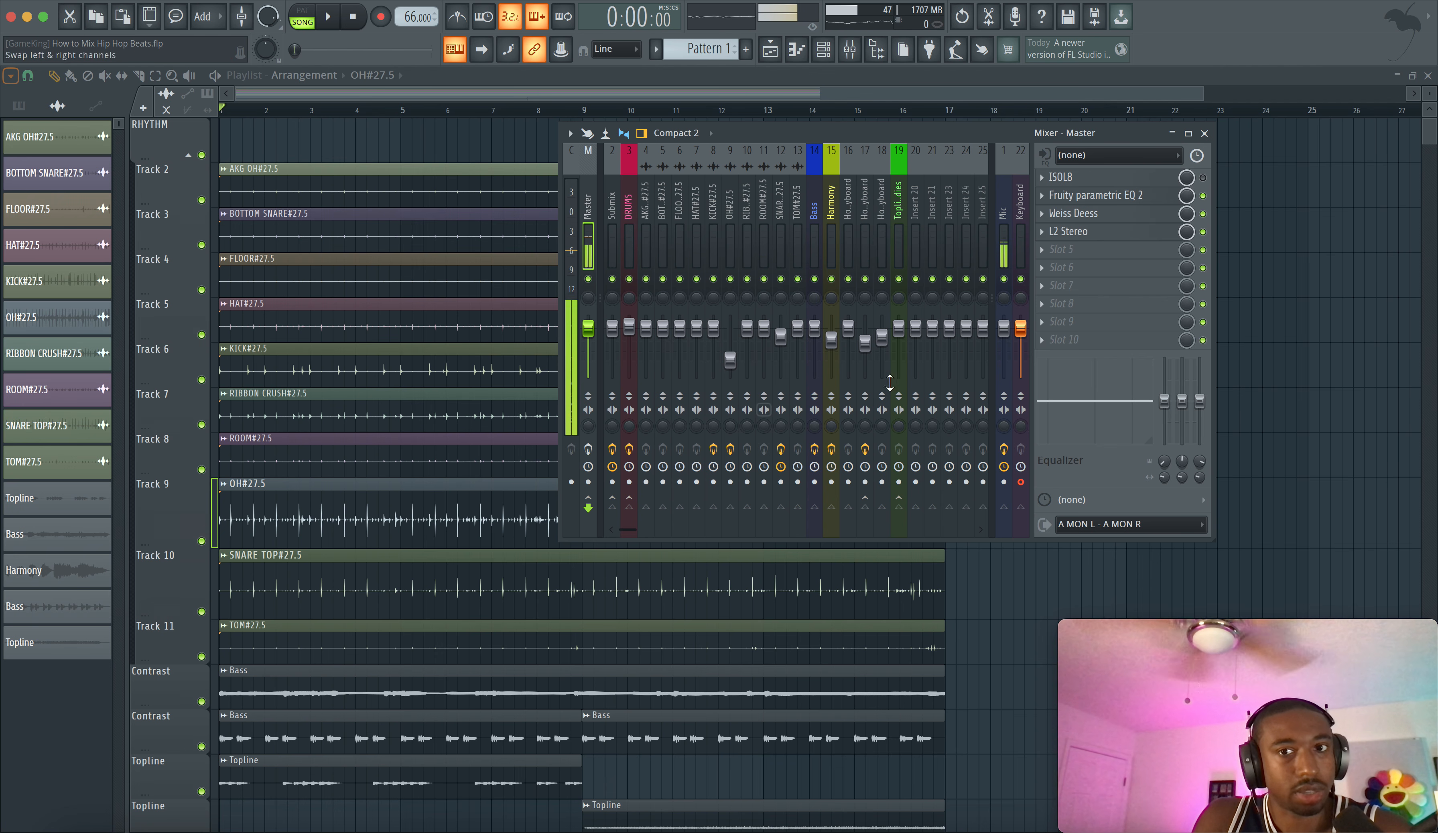
Disable effects on the Submix through Topline Melodies mixer tracks and replay the beat from the start to hear it unprocessed.
left_click(901, 206)
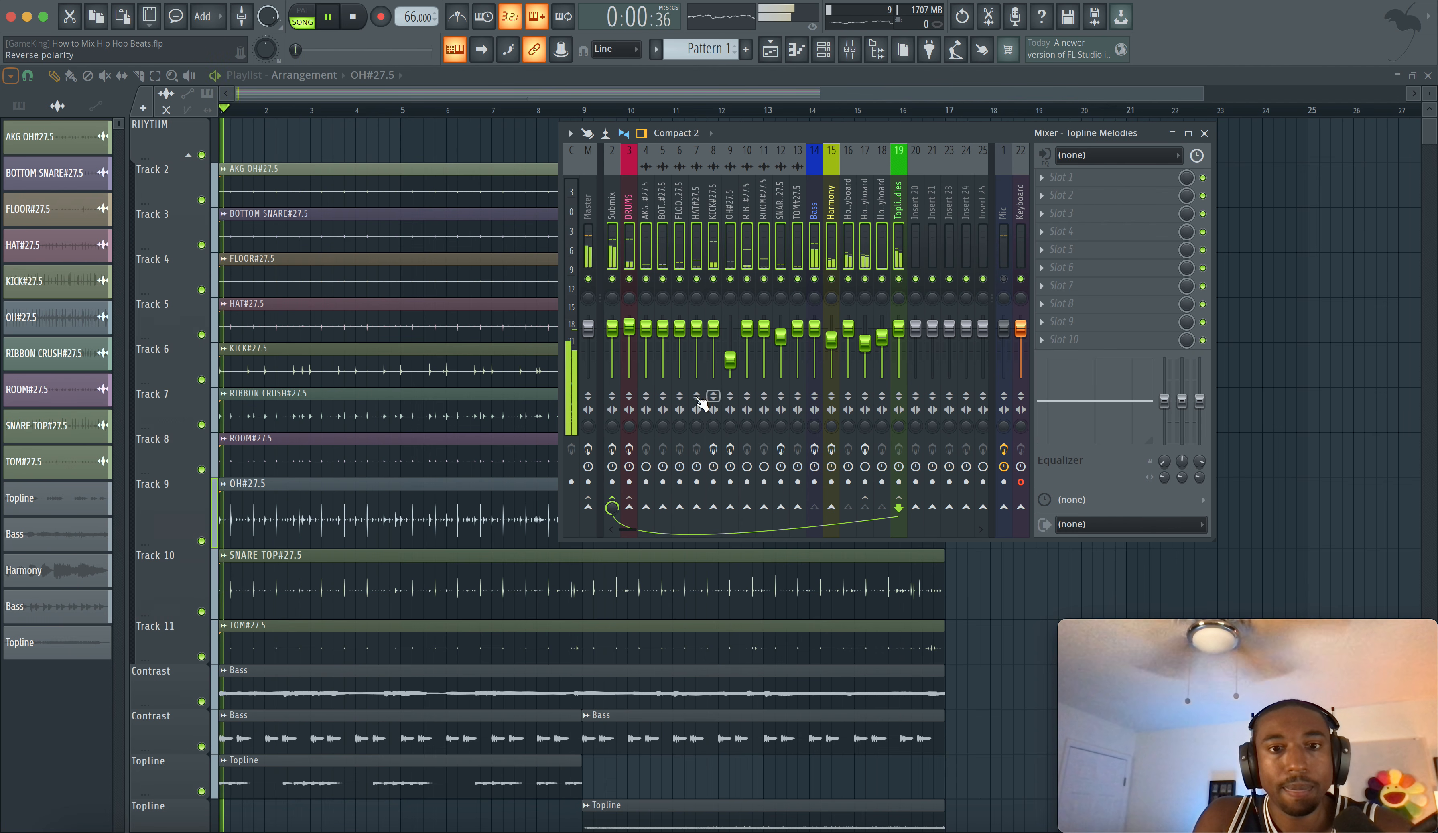
key("space")
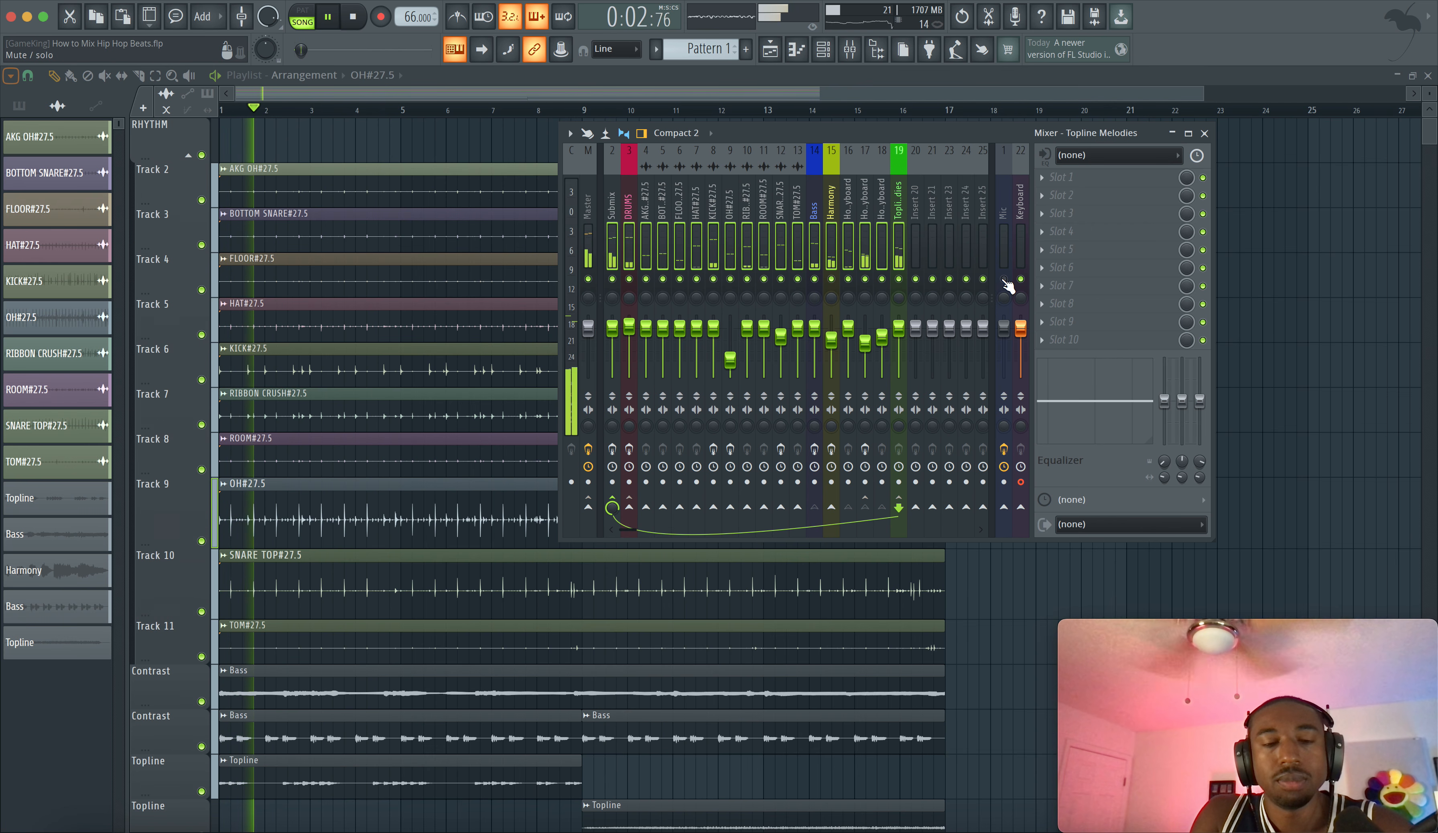
key("space")
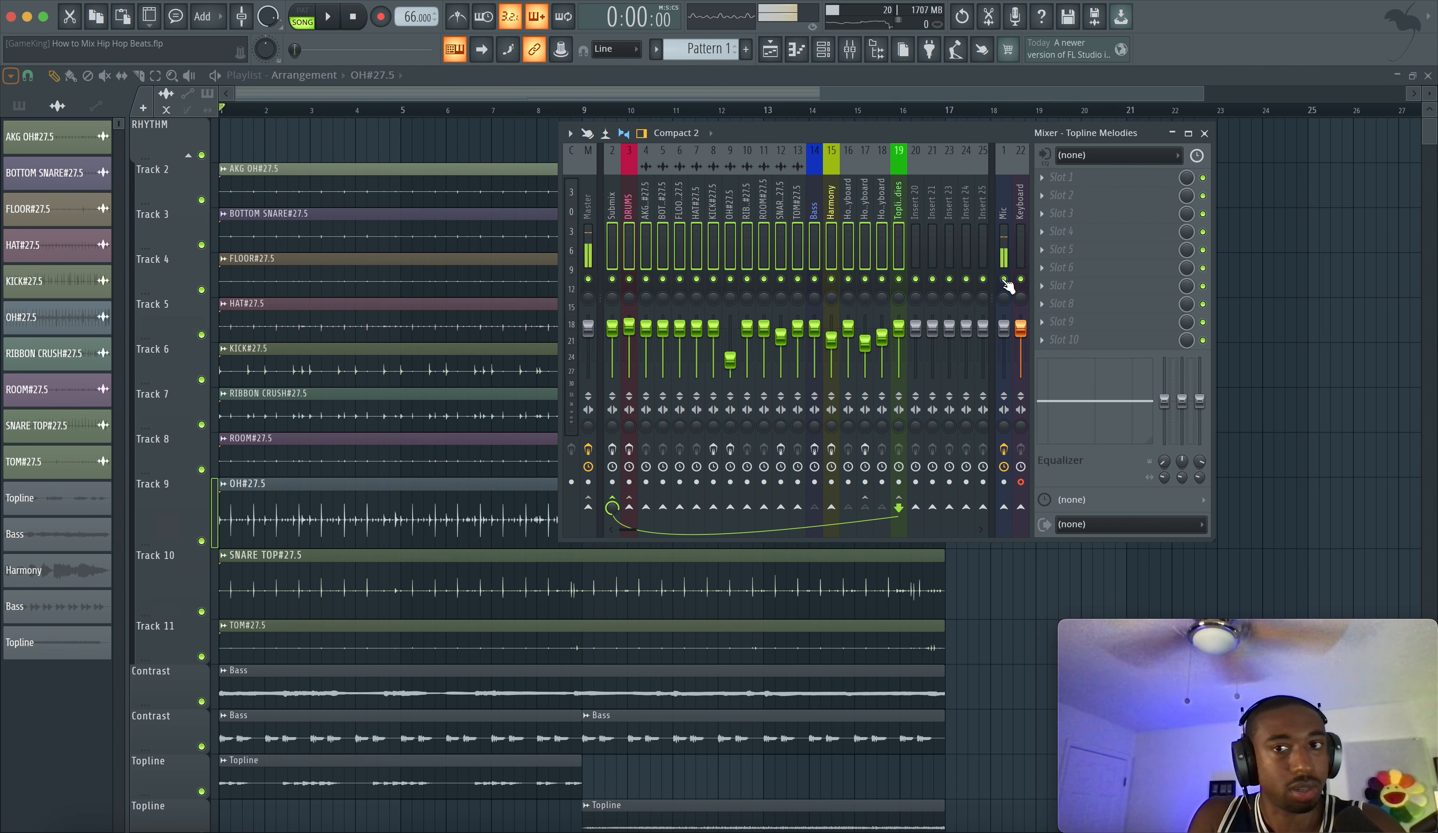
key("space")
key("F9")
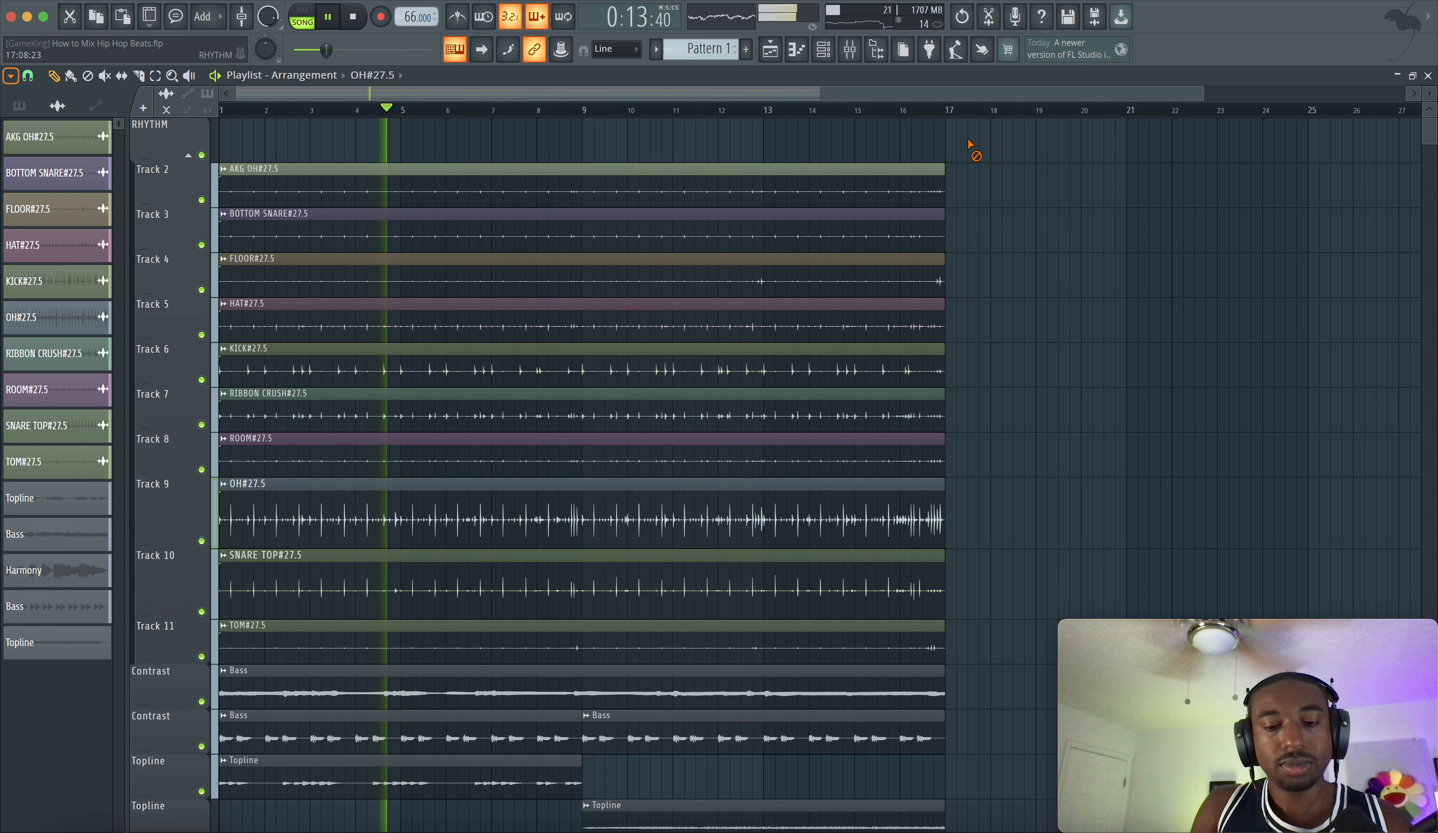
Save the project and reduce the playlist's track height until all used tracks fit.
key("ctrl+s")
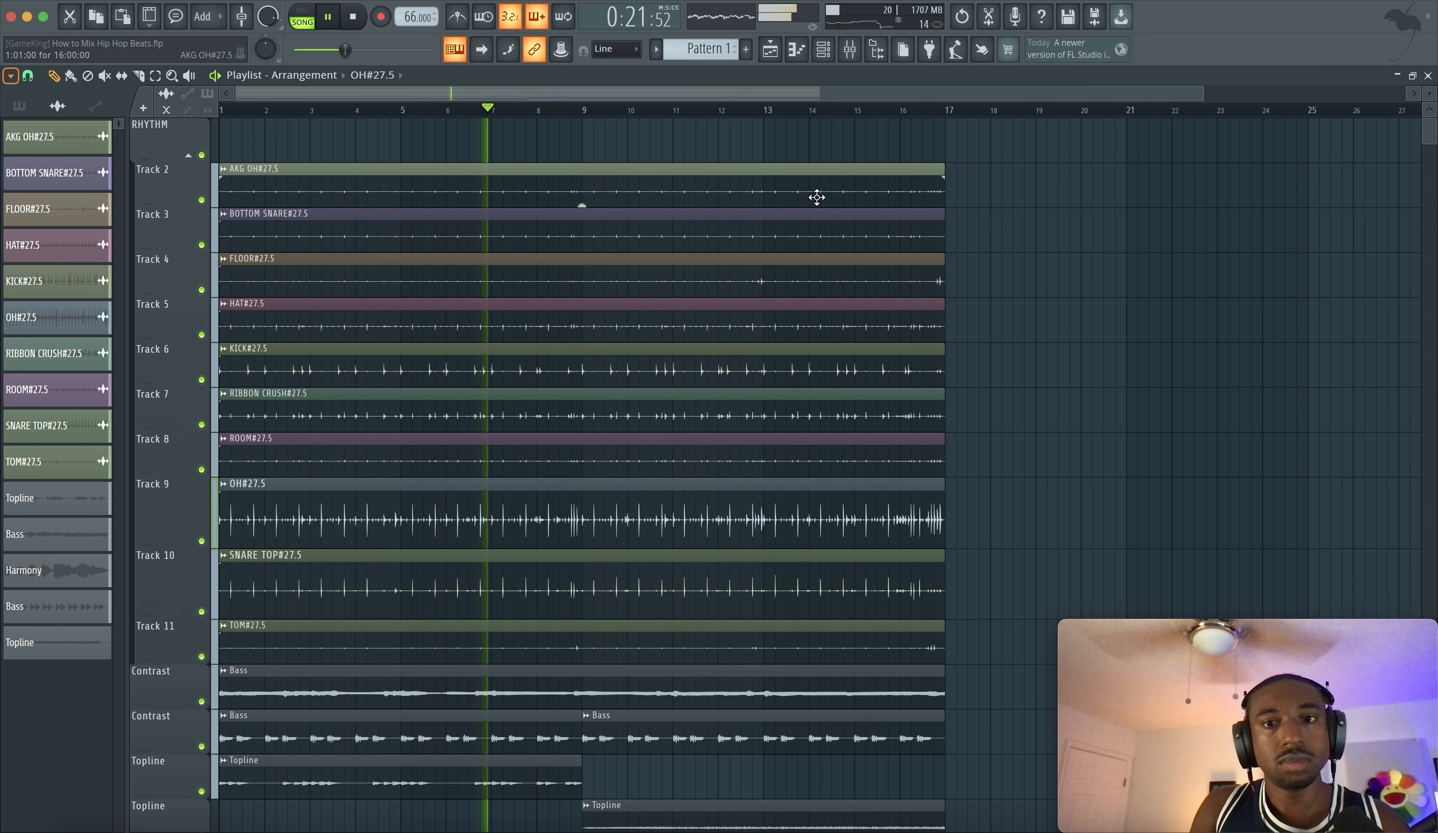
scroll(817, 198, "down", 1)
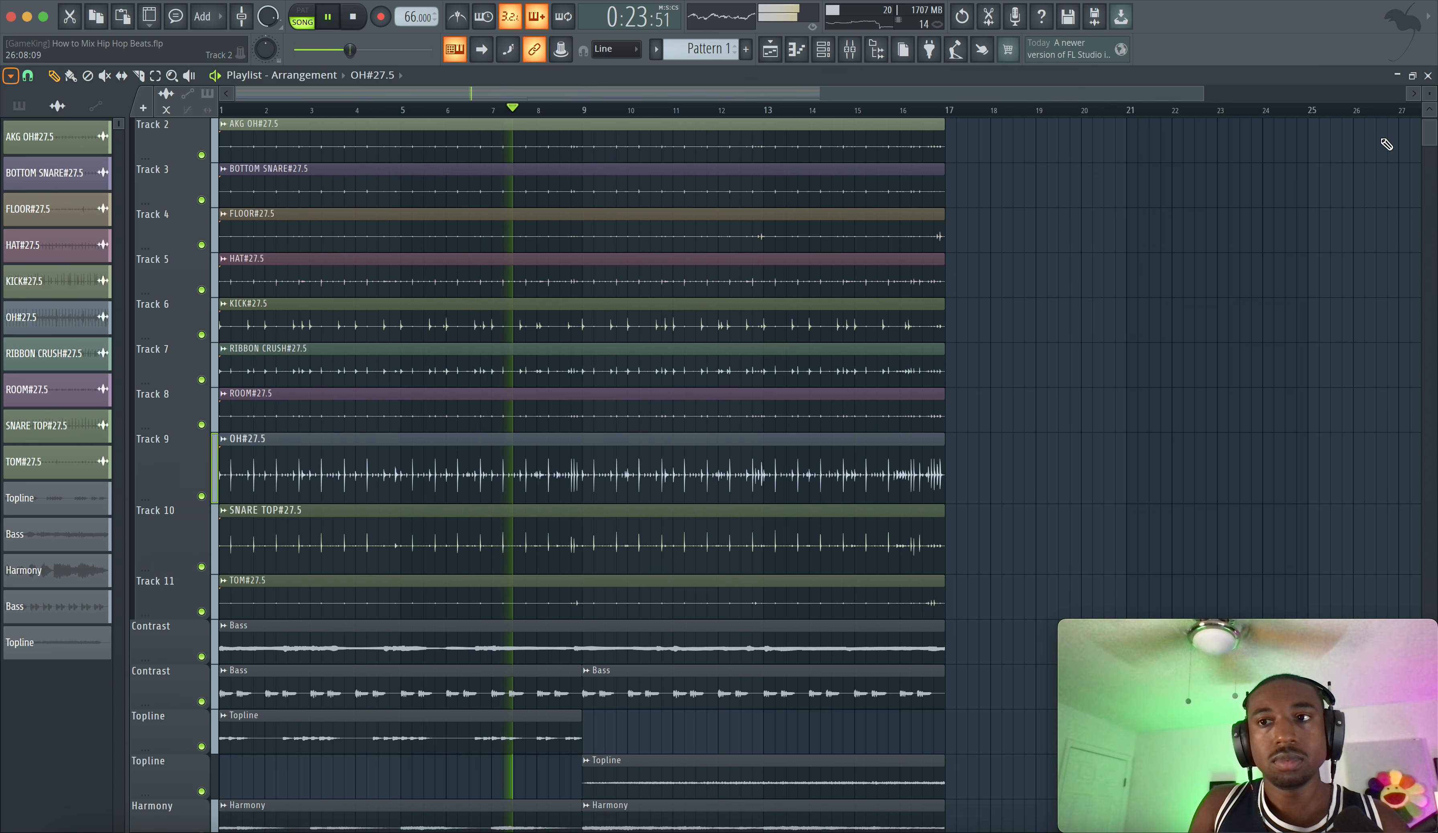
left_click_drag(1429, 94, 1429, 103)
scroll(1079, 225, "up", 1)
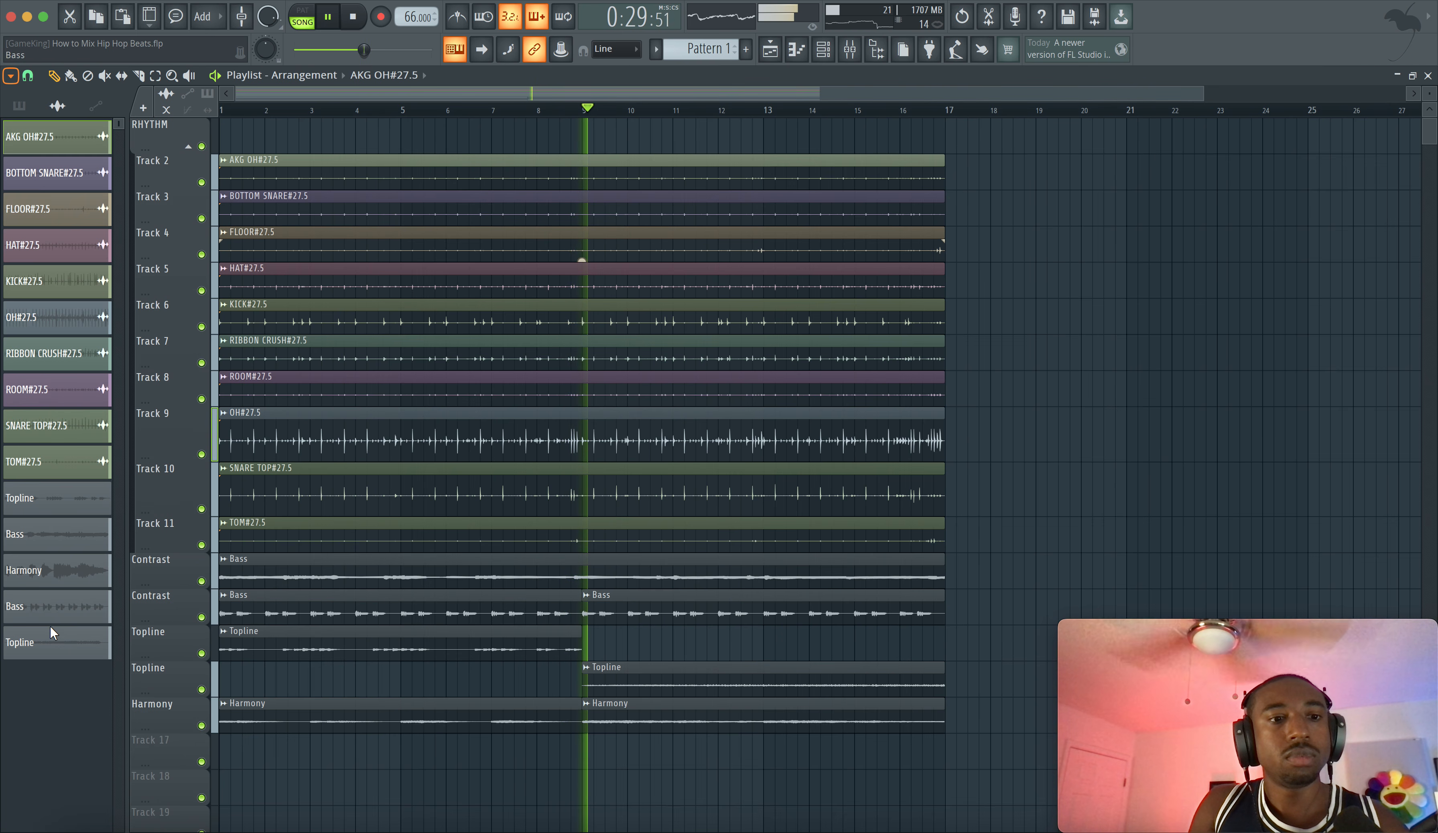
Recolor all audio clips with a gradient from light magenta (#DC50B6) to medium purple (#8673D4).
right_click(47, 642)
left_click(91, 680)
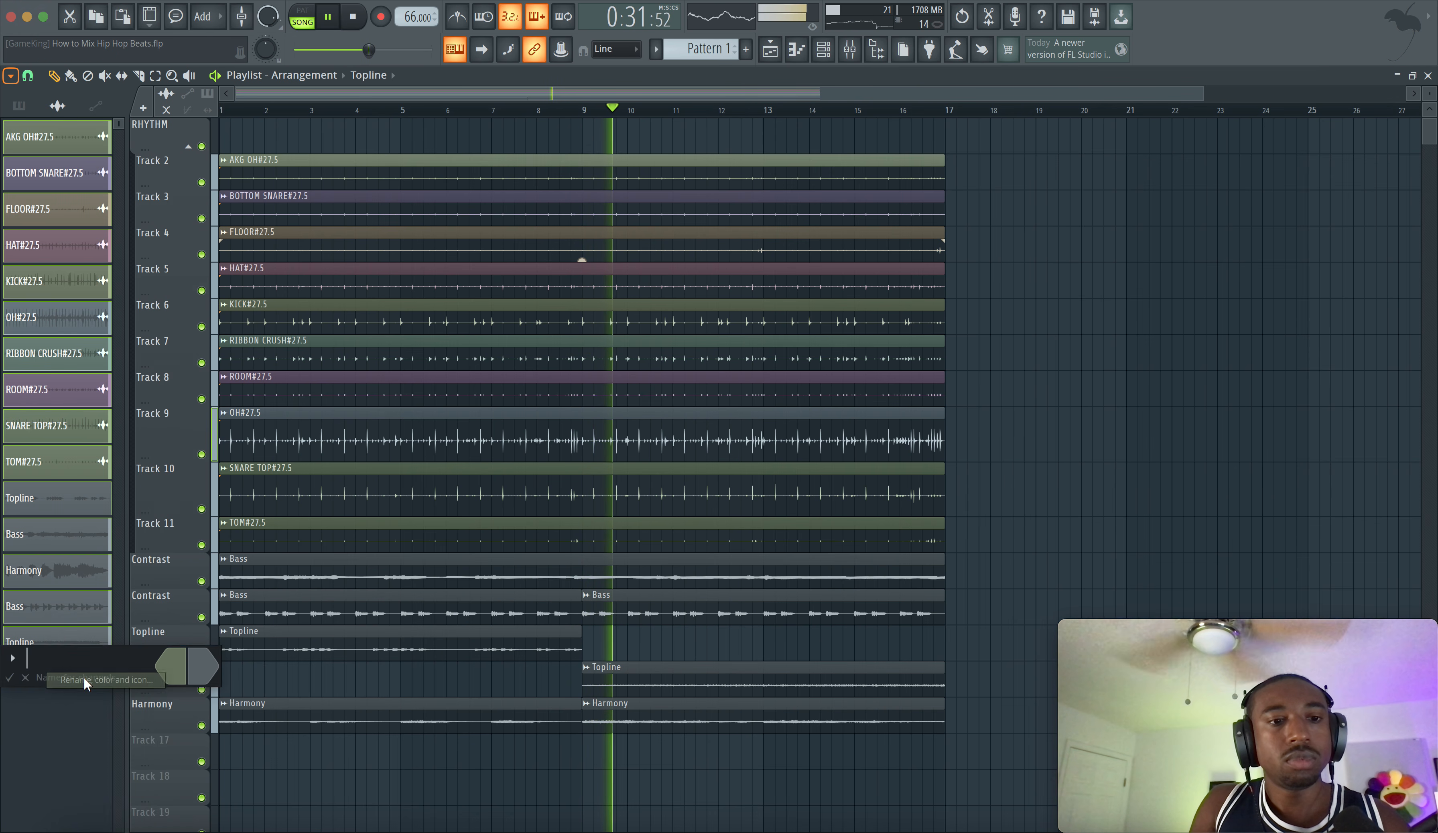
left_click(183, 670)
left_click(312, 687)
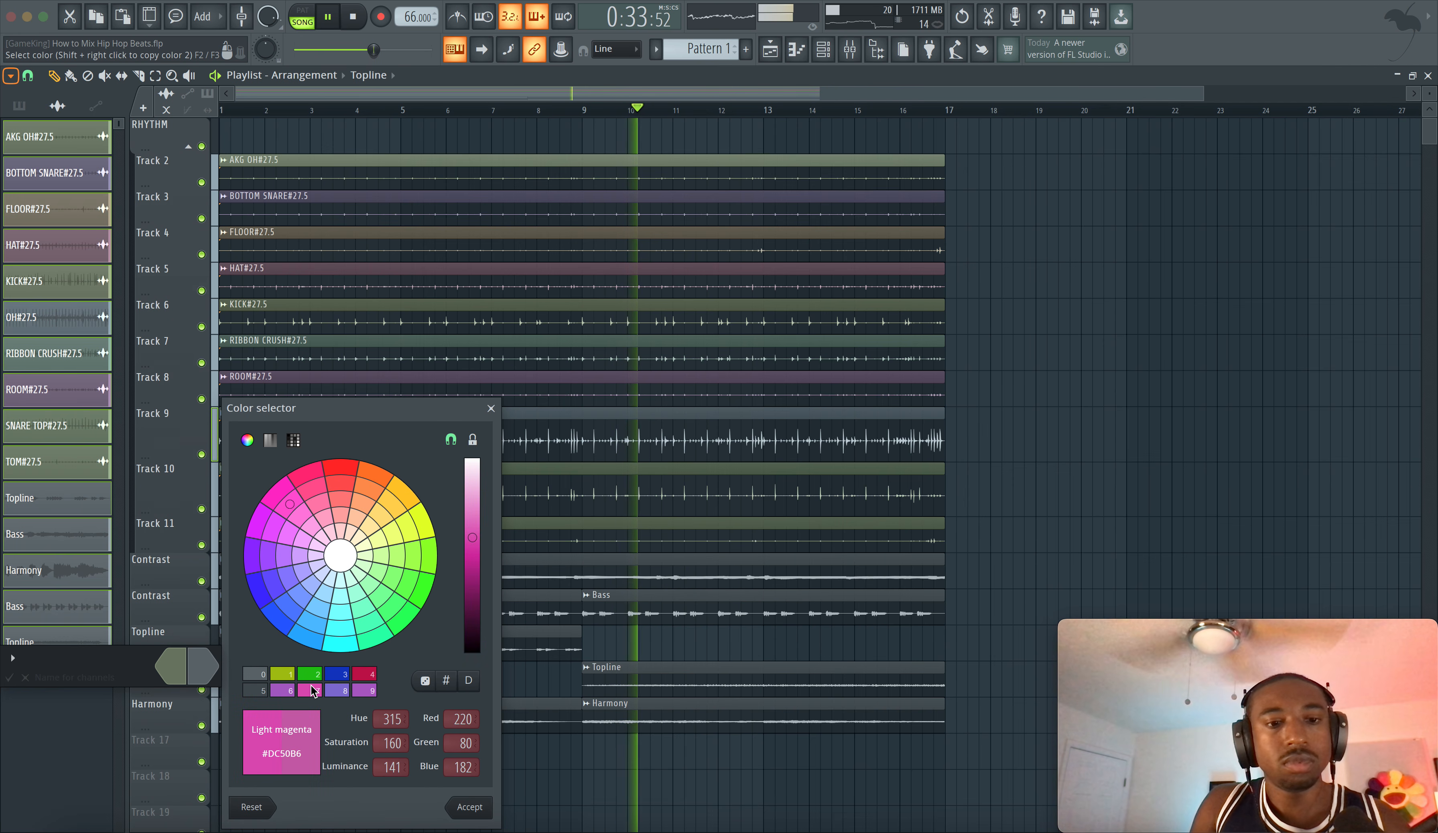
key("Return")
left_click(203, 666)
left_click(345, 699)
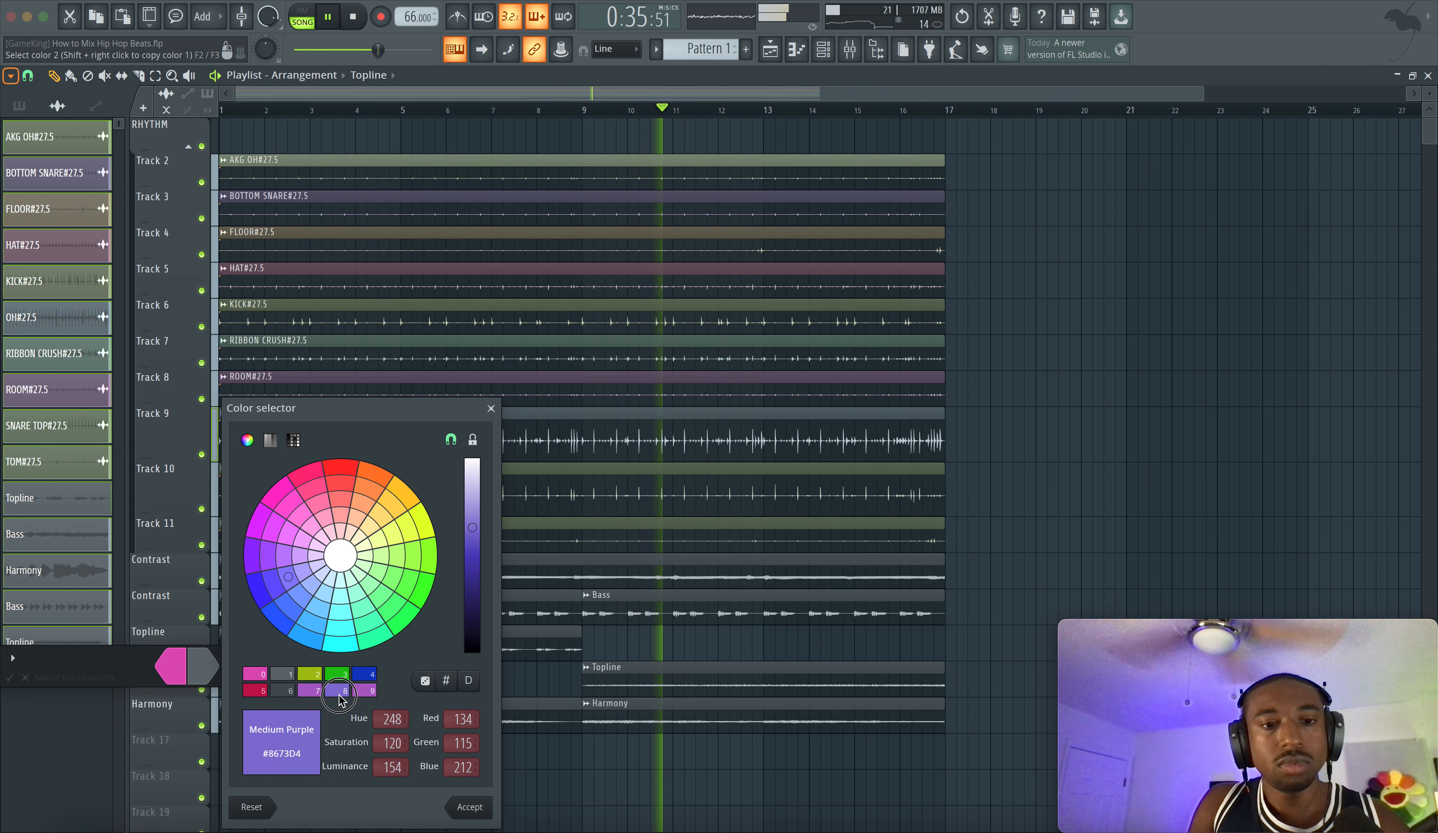
key("Return")
key("Return")
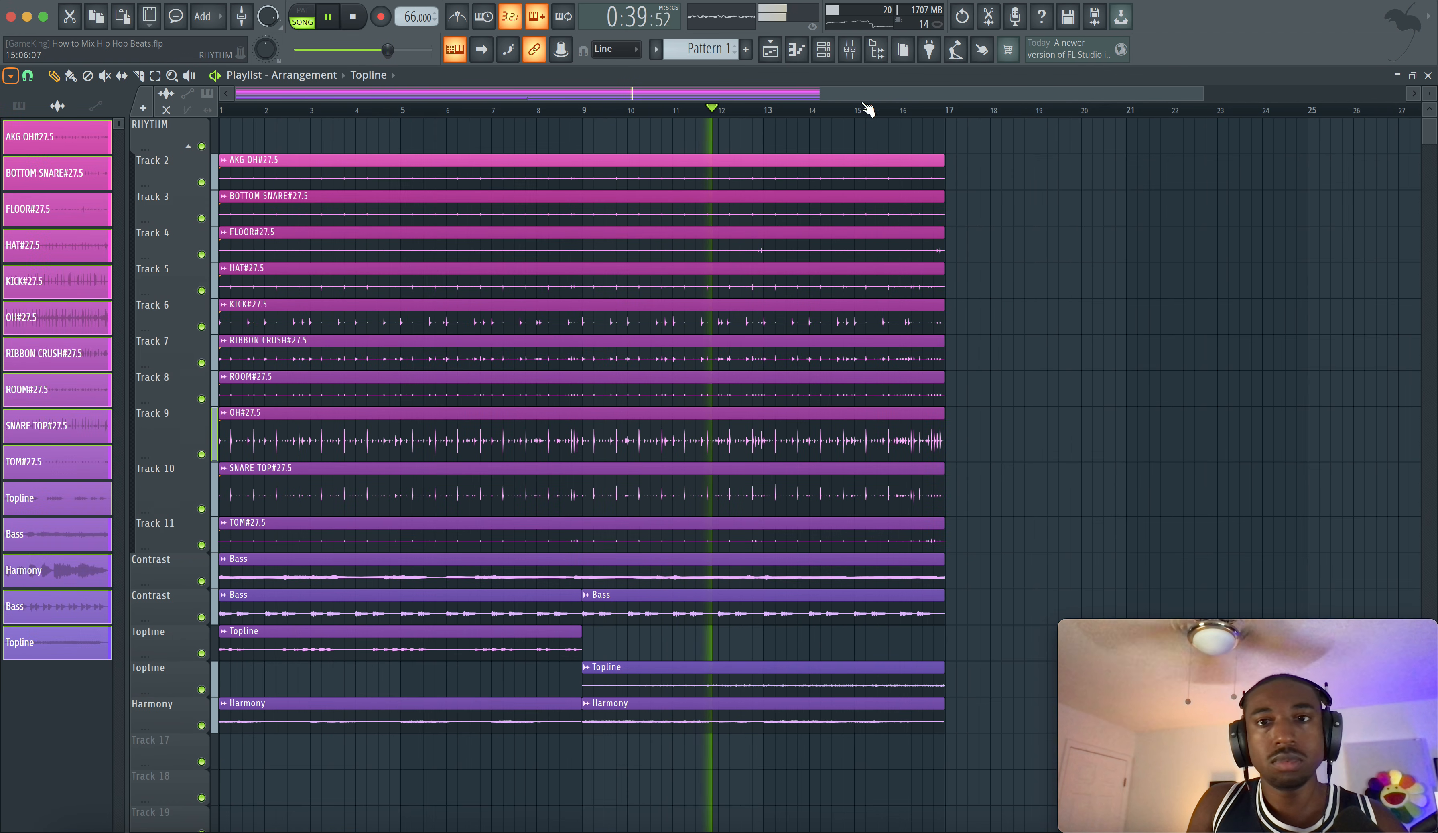
Move the mixer over the playlist's lower tracks, mute the Mic track and re-enable effects on Submix through Topline Melodies.
left_click(850, 52)
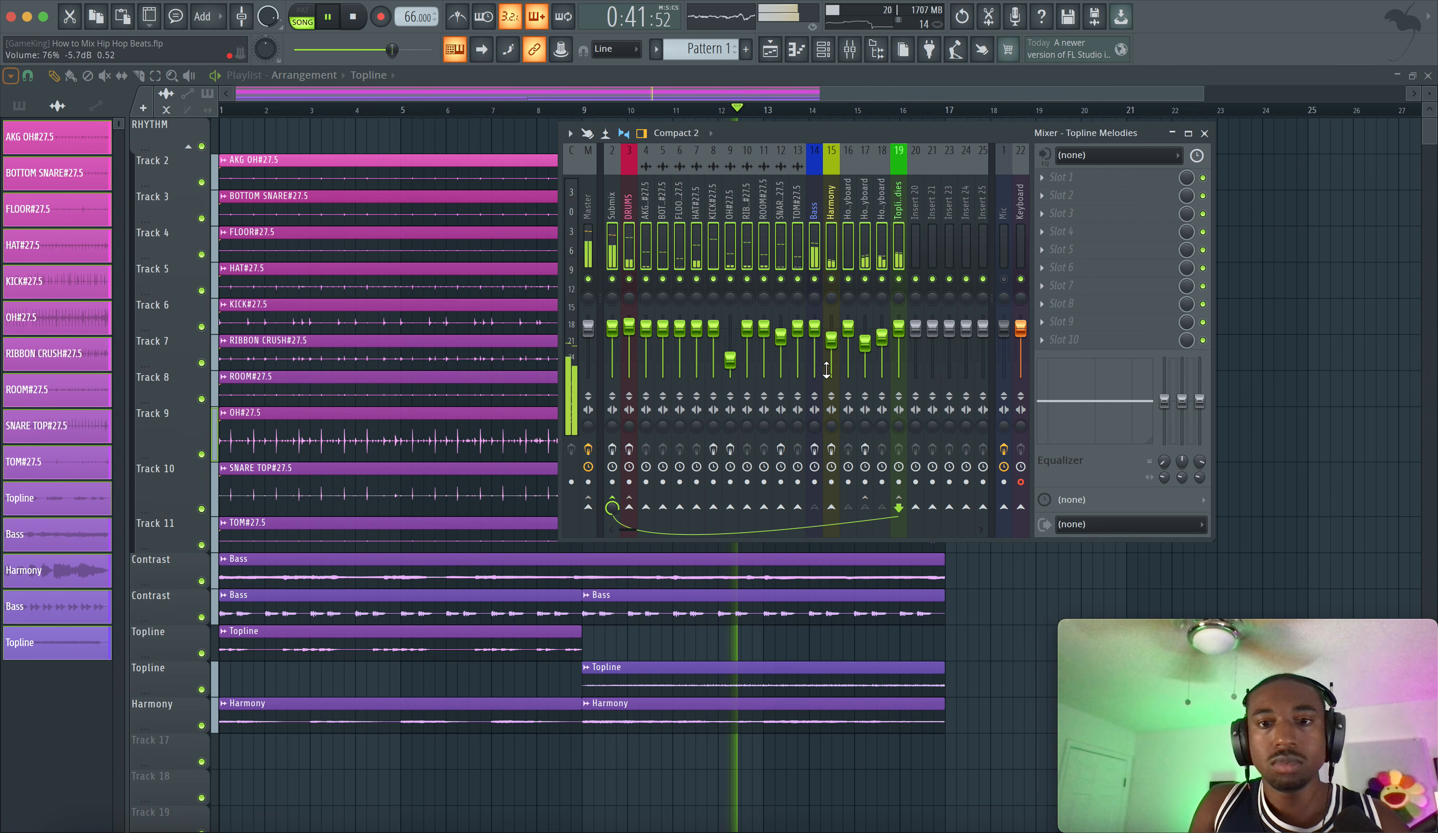
left_click_drag(864, 131, 535, 405)
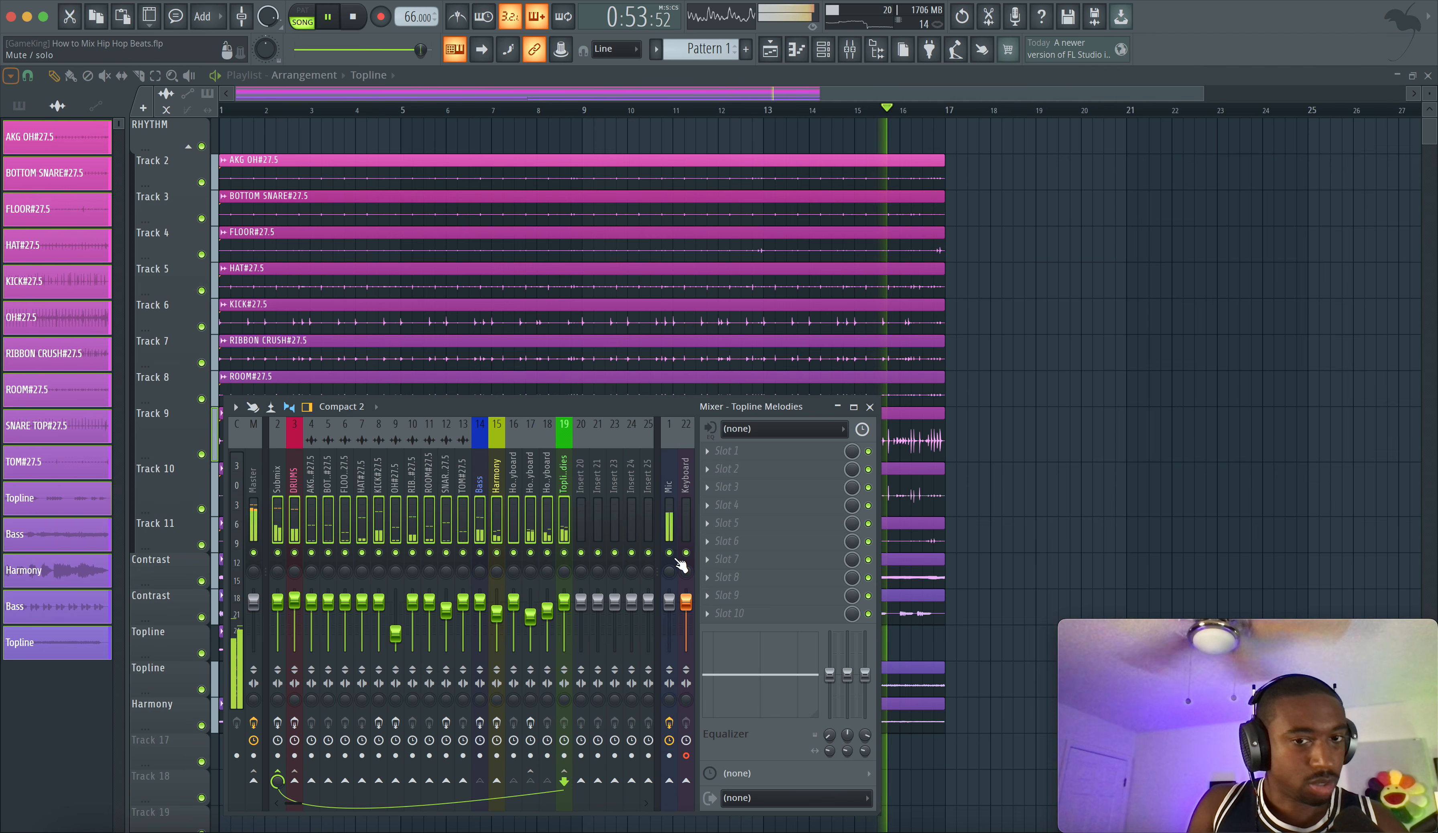
left_click(672, 555)
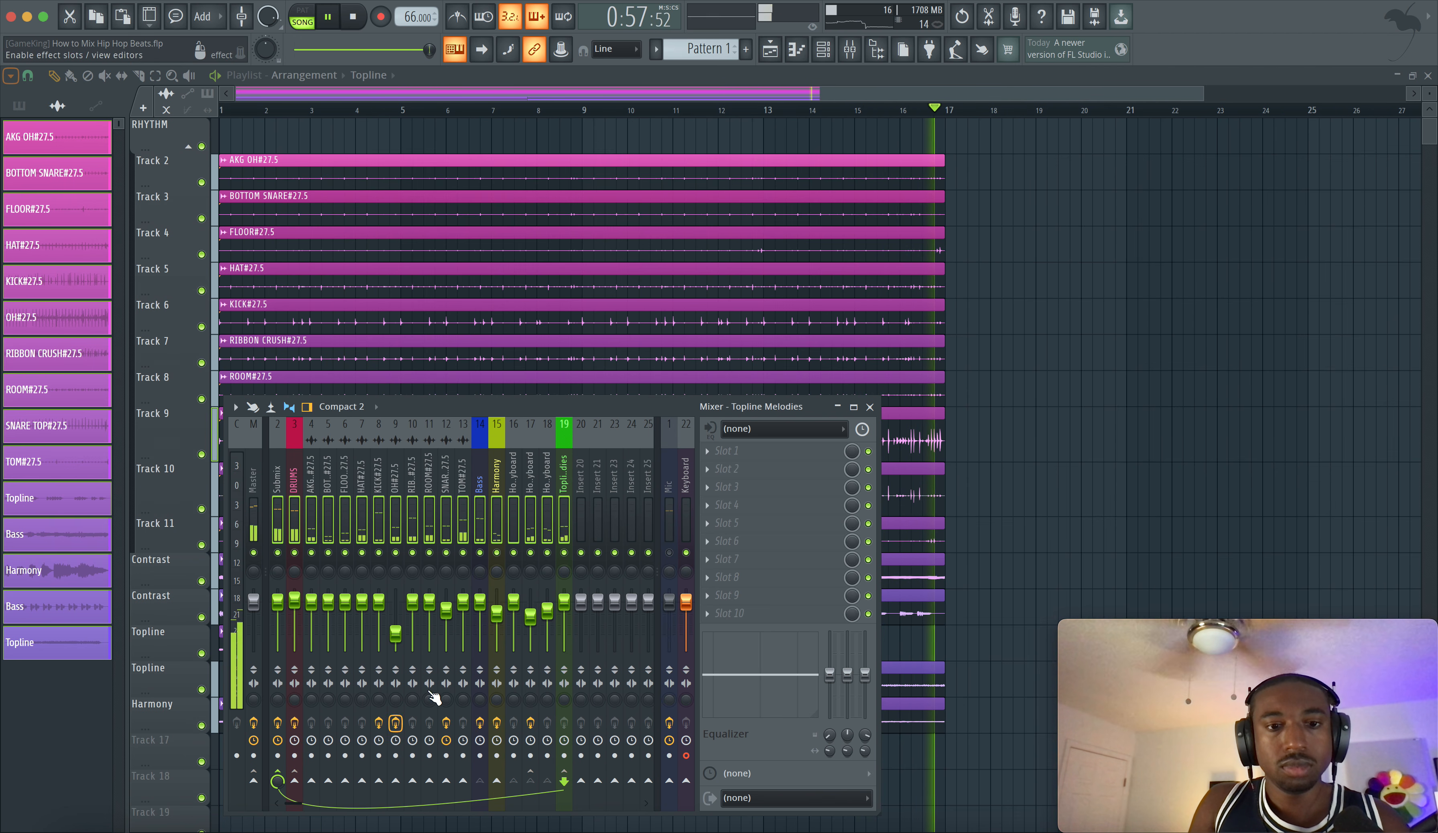
left_click(869, 407)
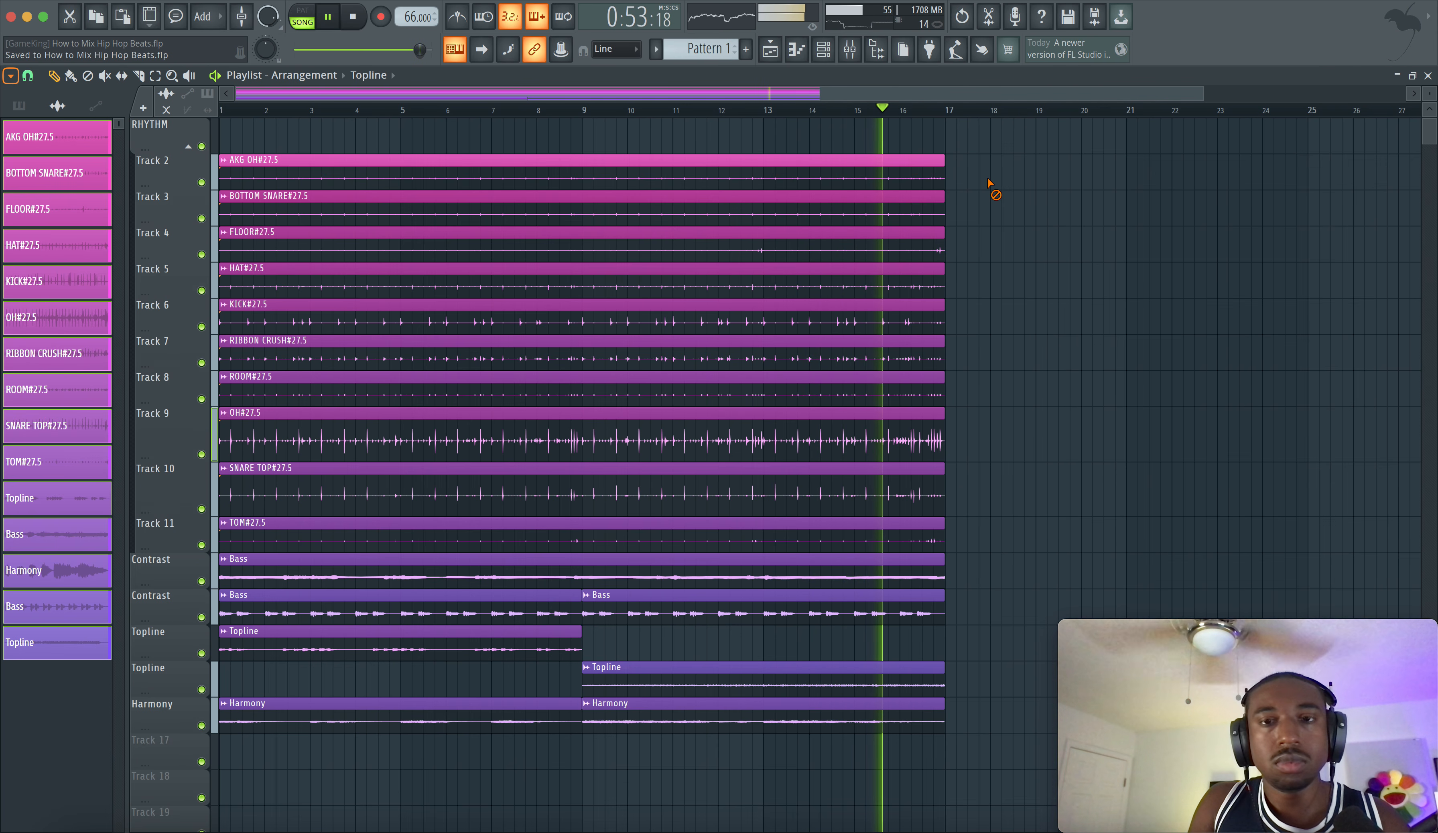
Reopen the mixer and compare the SNARE TOP#27.5 and OH#27.5 tracks while the beat plays.
left_click(851, 51)
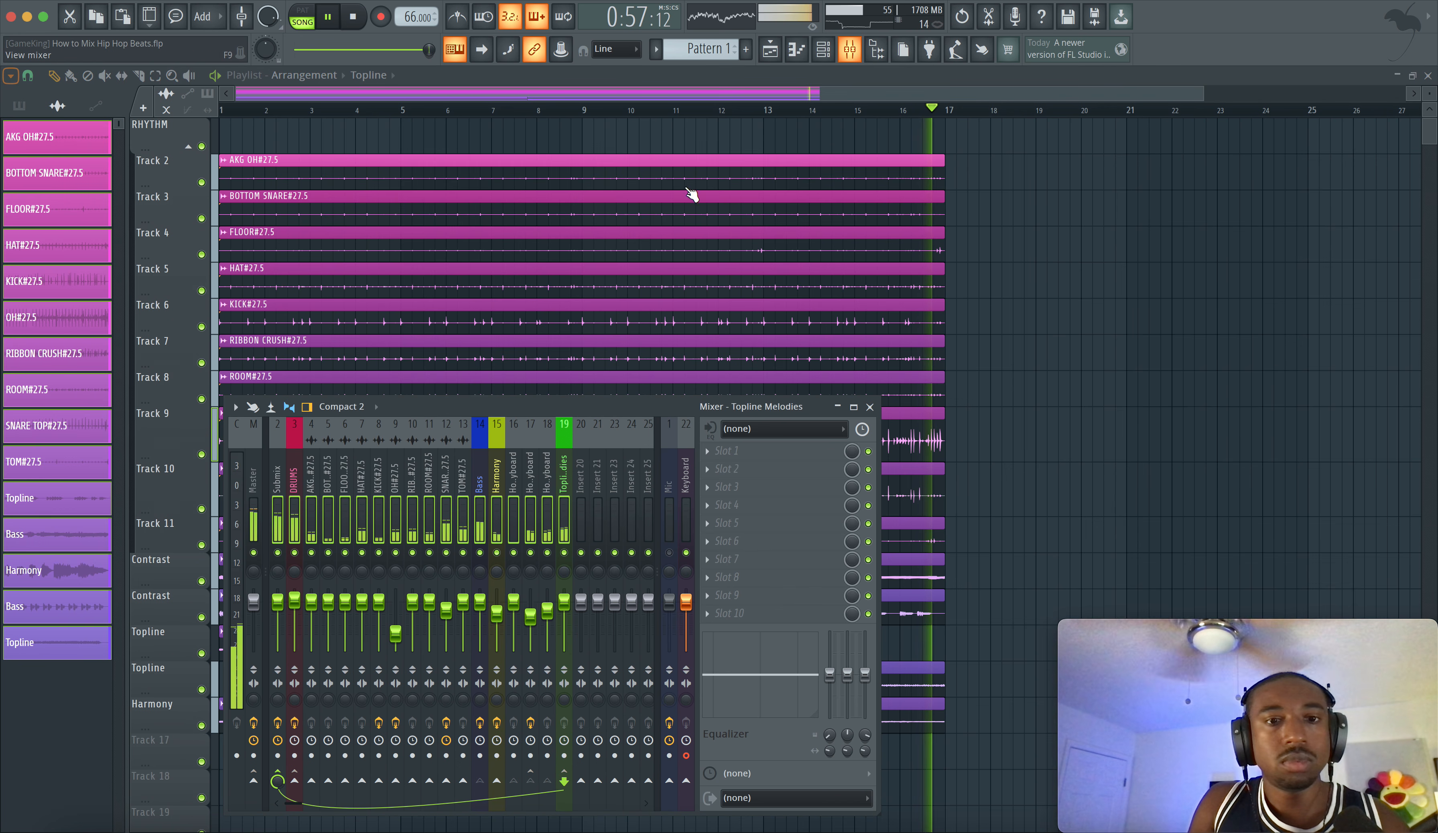
left_click(427, 473)
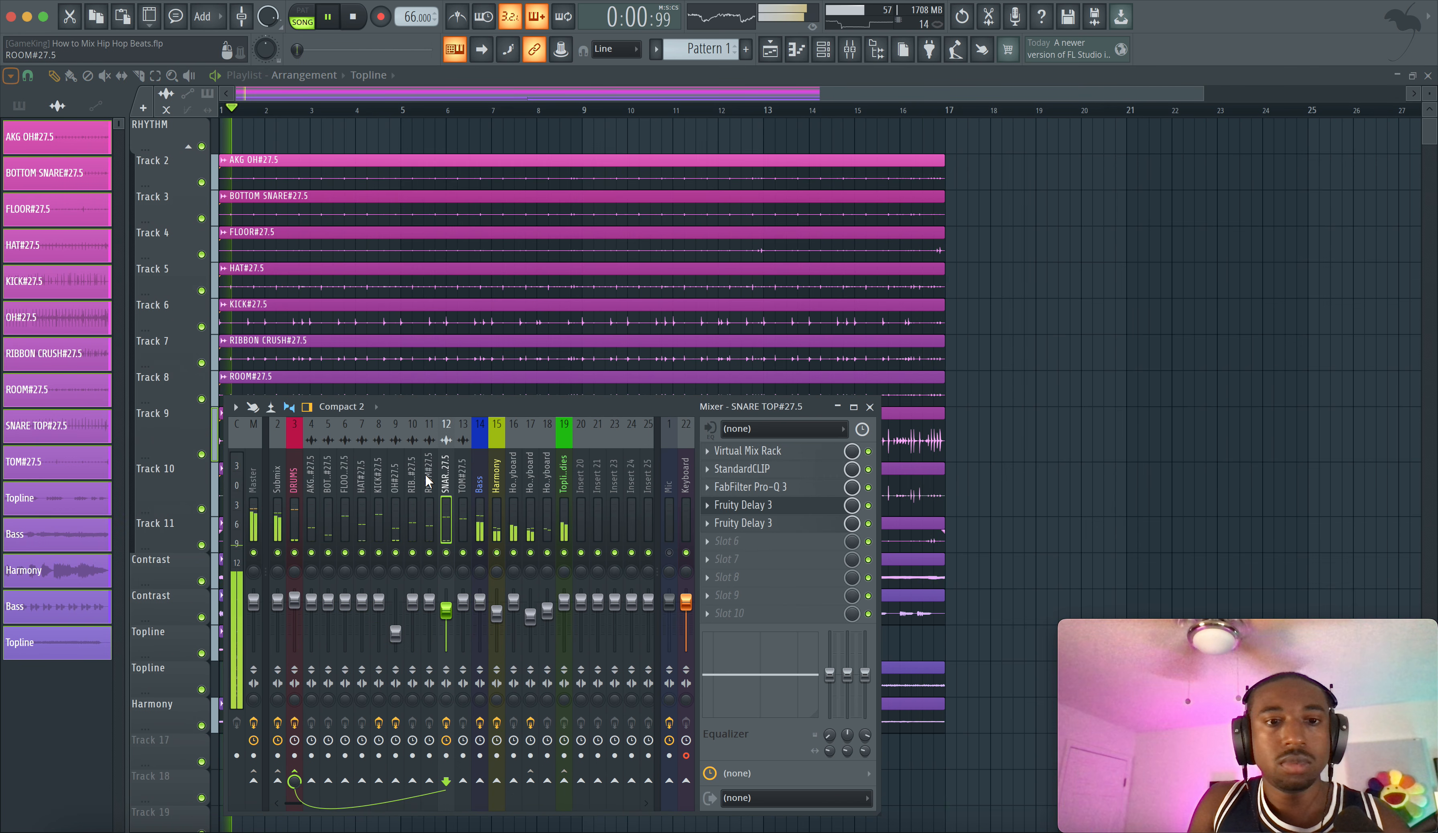
left_click(394, 478)
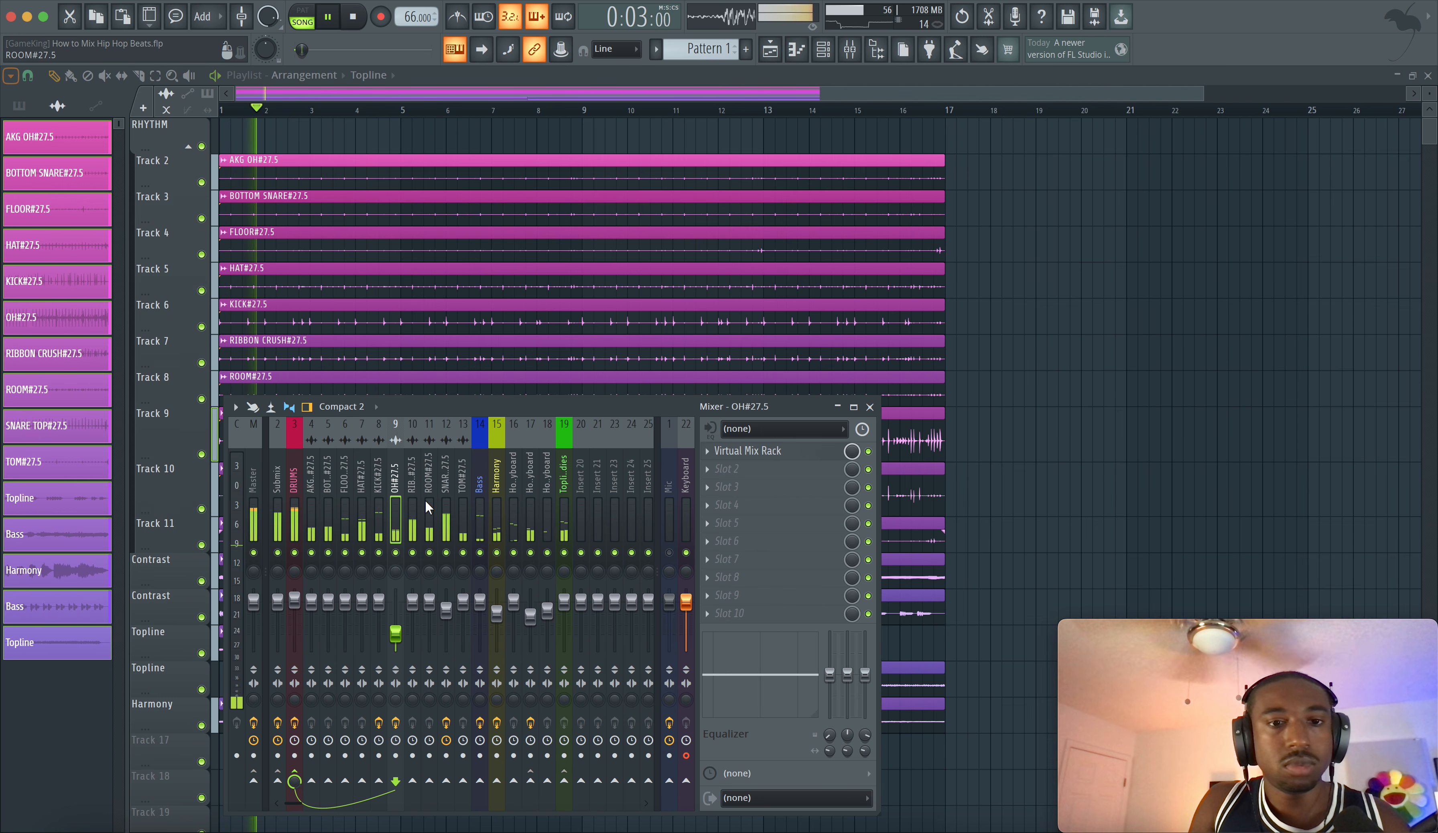
left_click(446, 502)
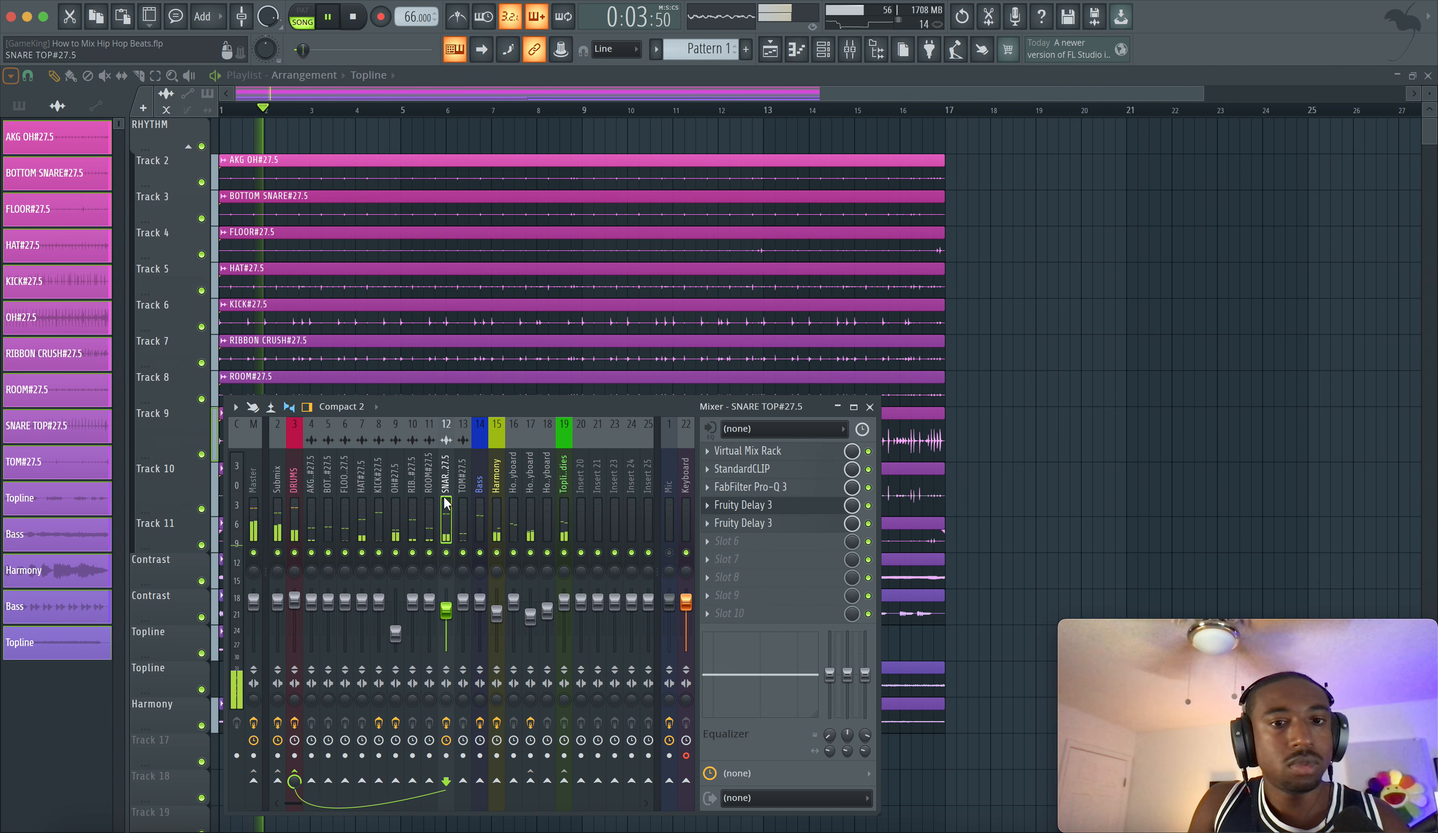
Try the OH#27.5 fader at 68%, settle it slightly above 35%, and close the mixer.
left_click(394, 505)
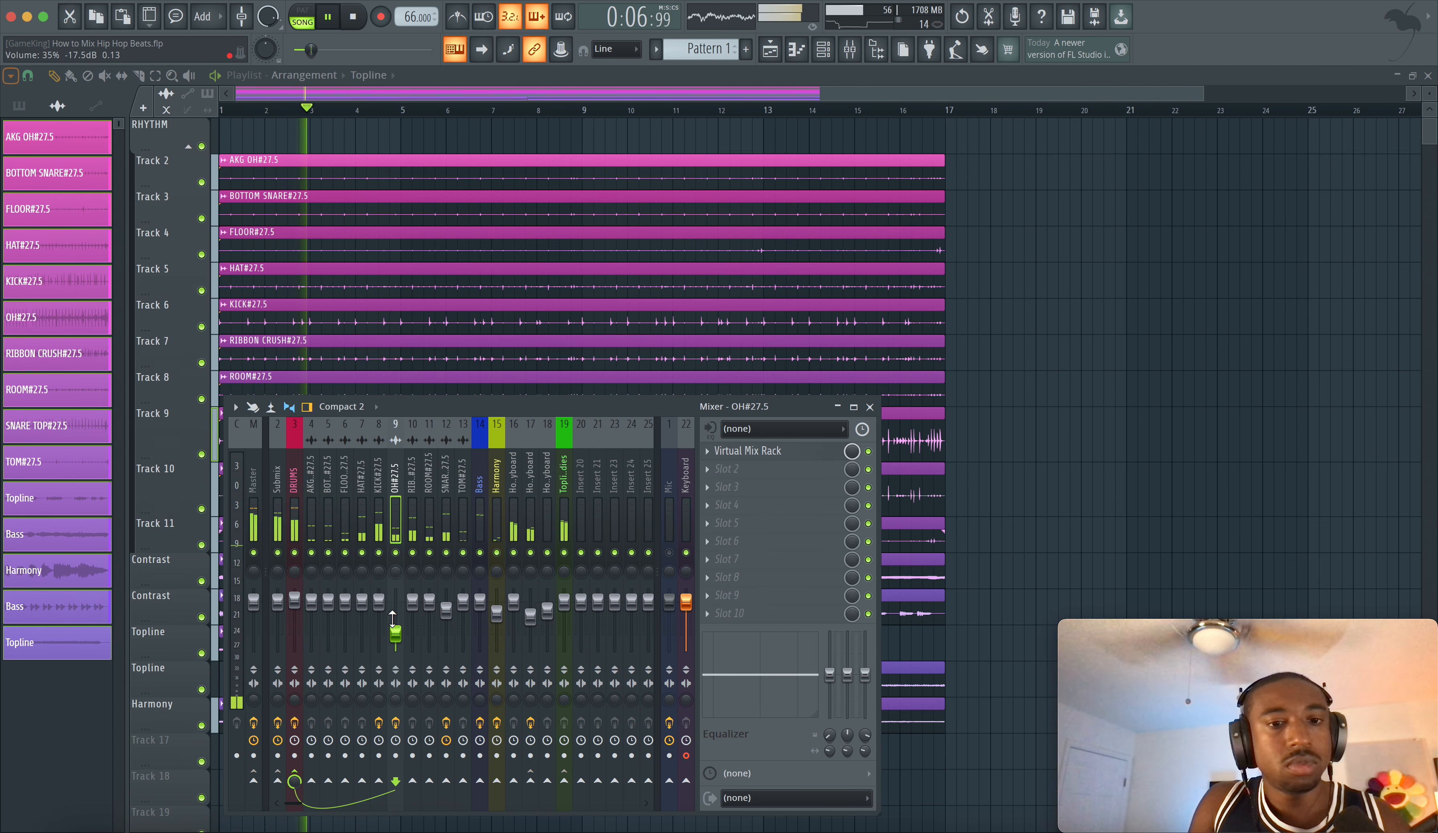
left_click_drag(396, 633, 395, 621)
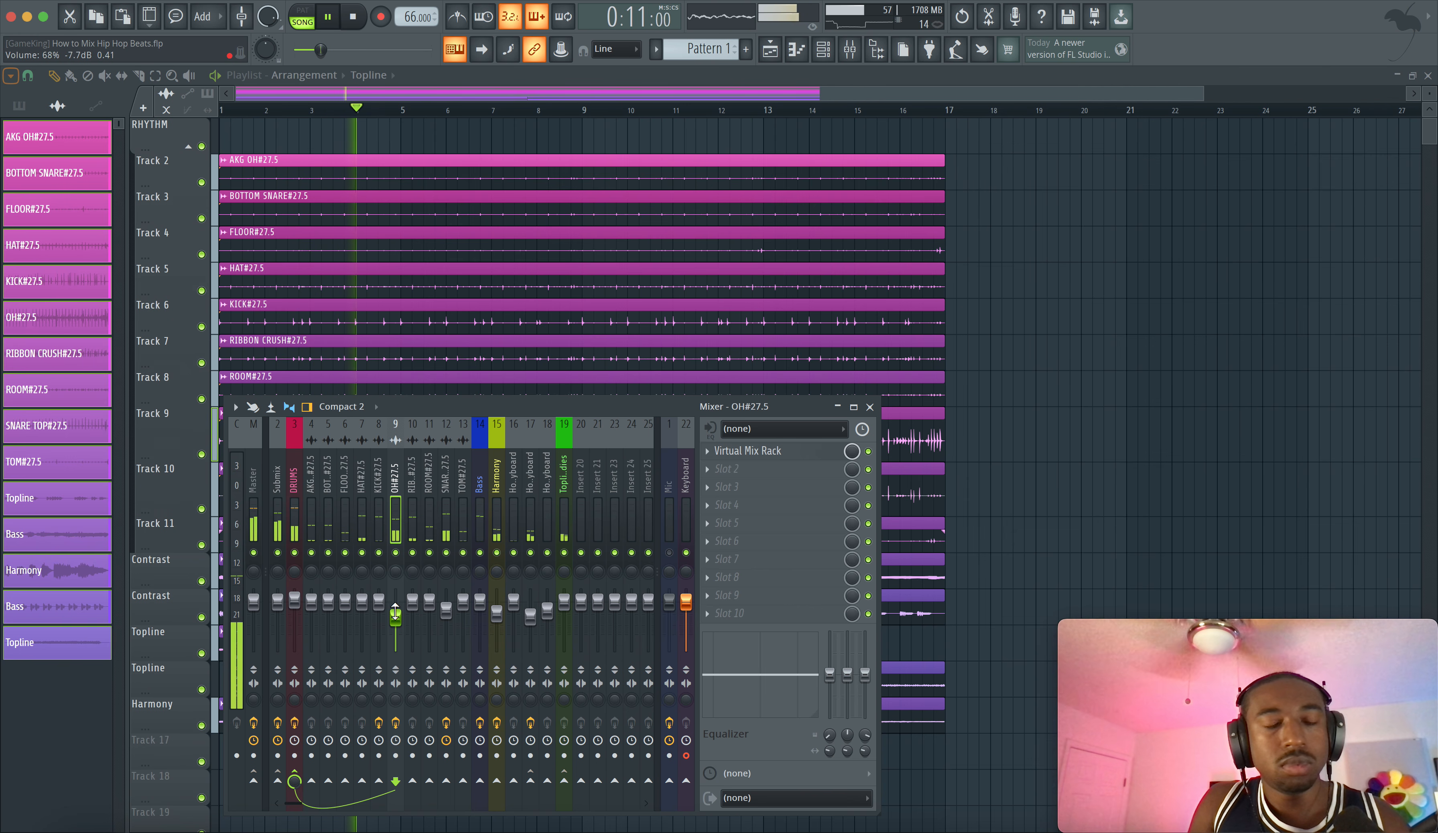
scroll(395, 609, "down", 5)
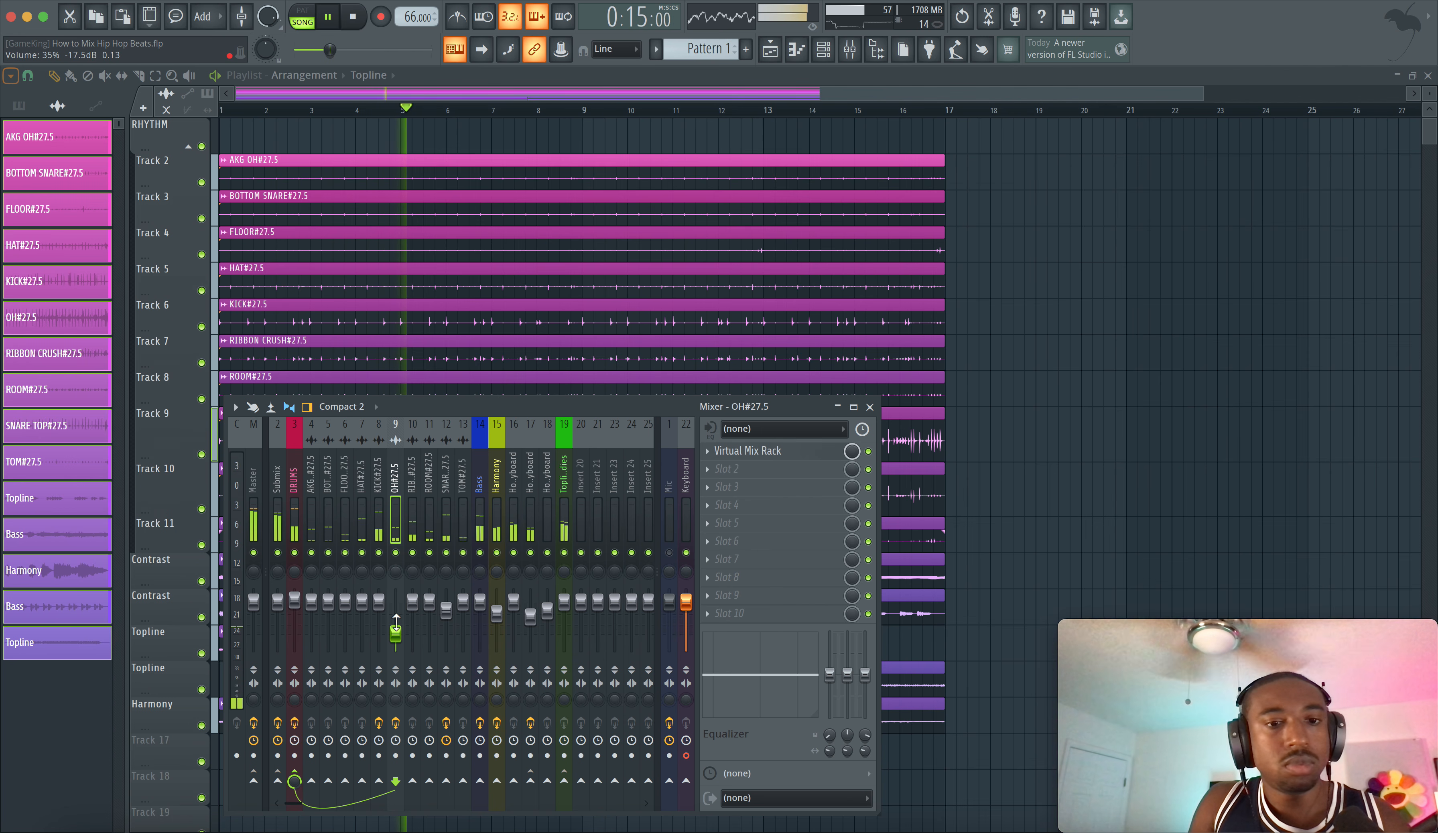
scroll(396, 621, "up", 3)
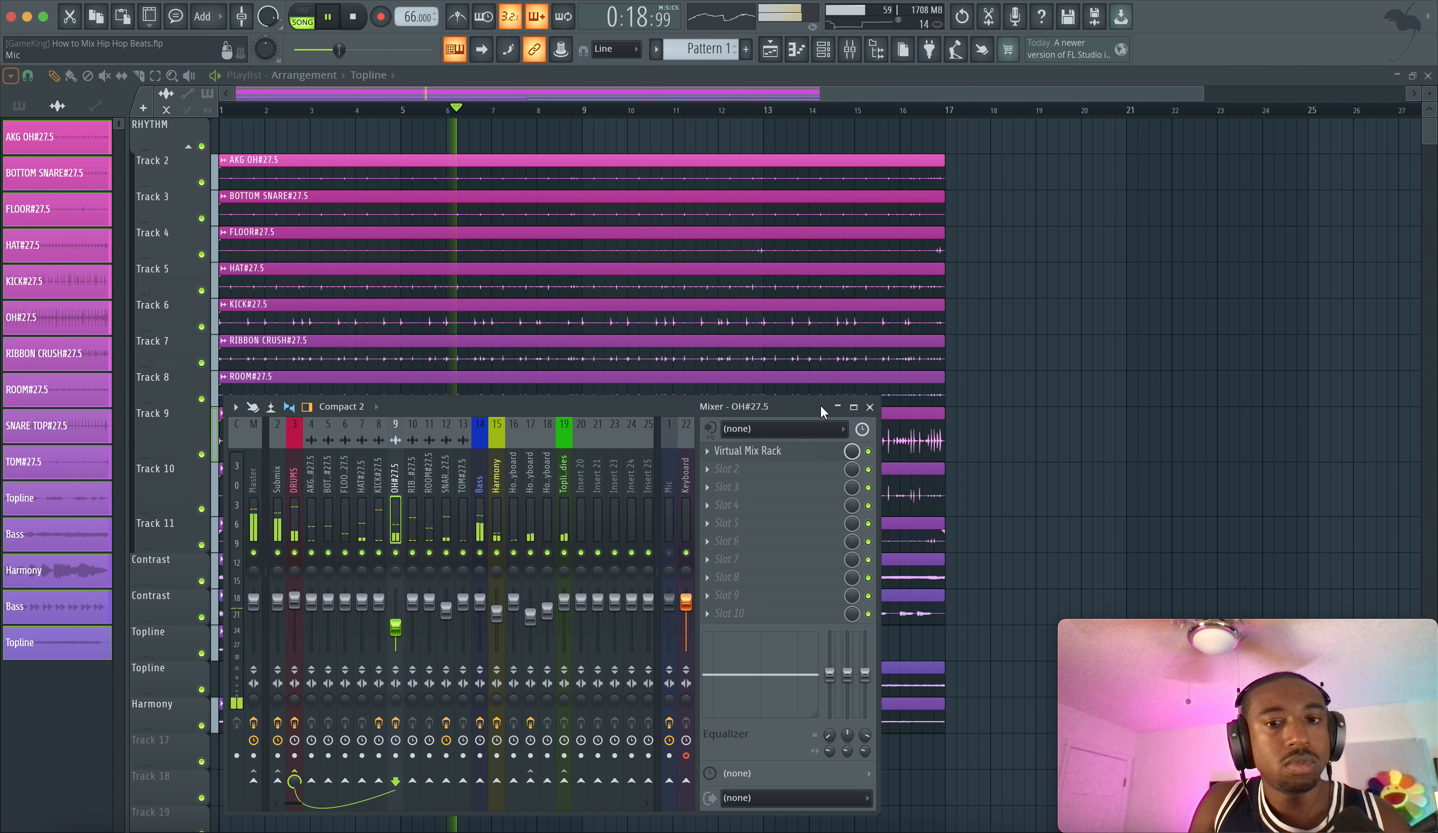
left_click(869, 407)
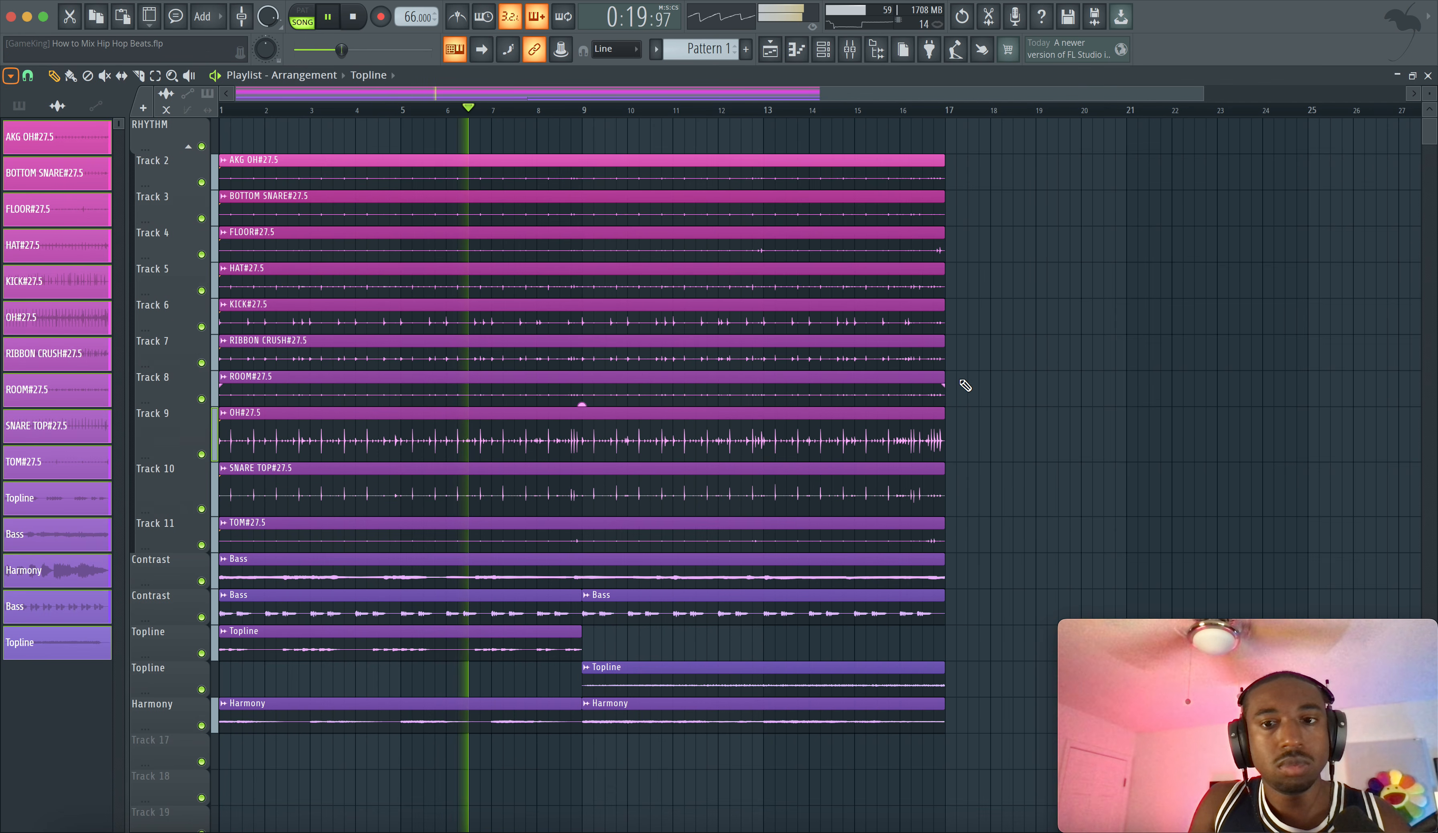
Listen to the beat to its end, stop playback, disable the Master track's effects and close the mixer.
right_click(1015, 366)
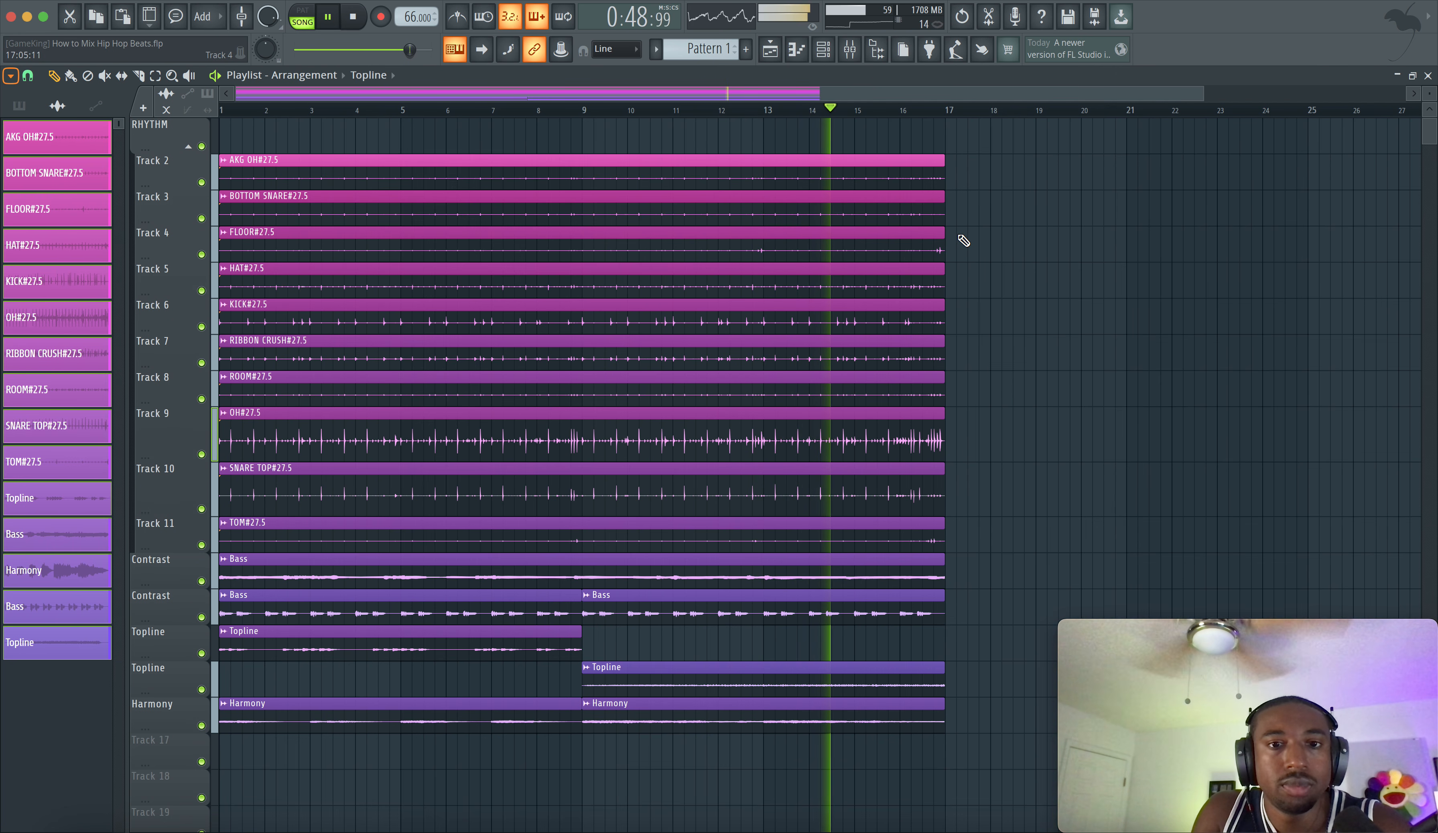
left_click(861, 57)
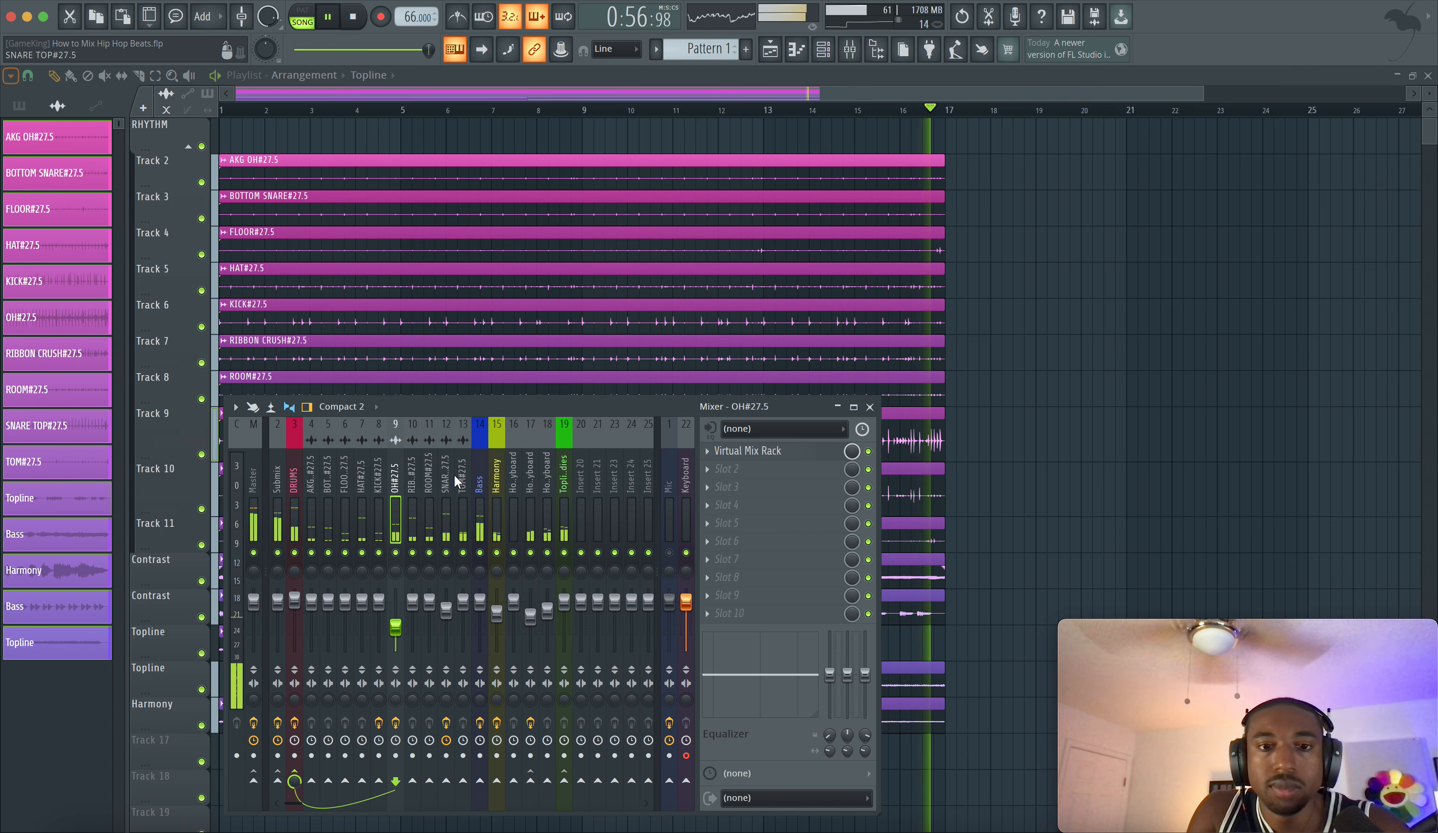
key("space")
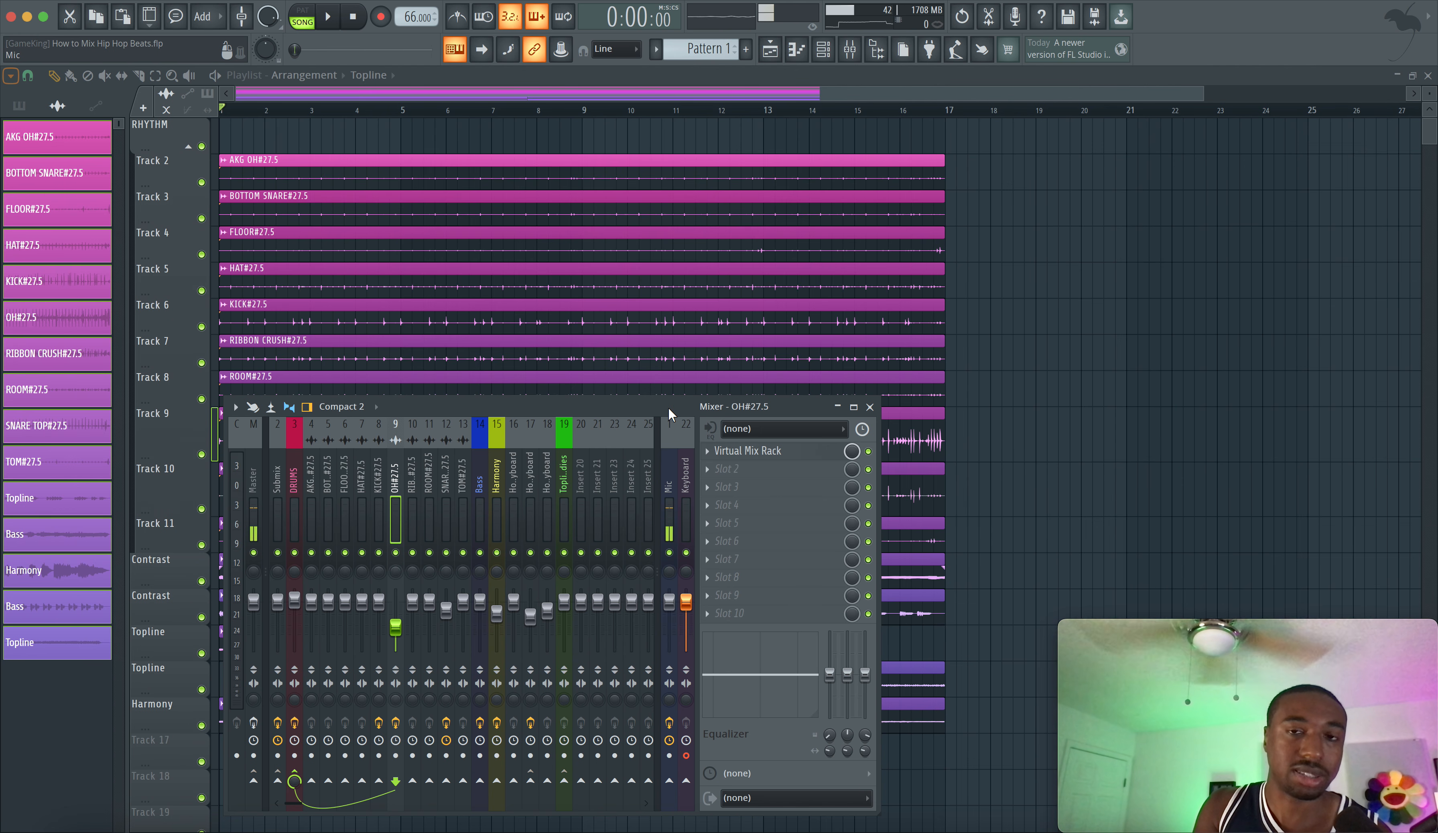
left_click(870, 407)
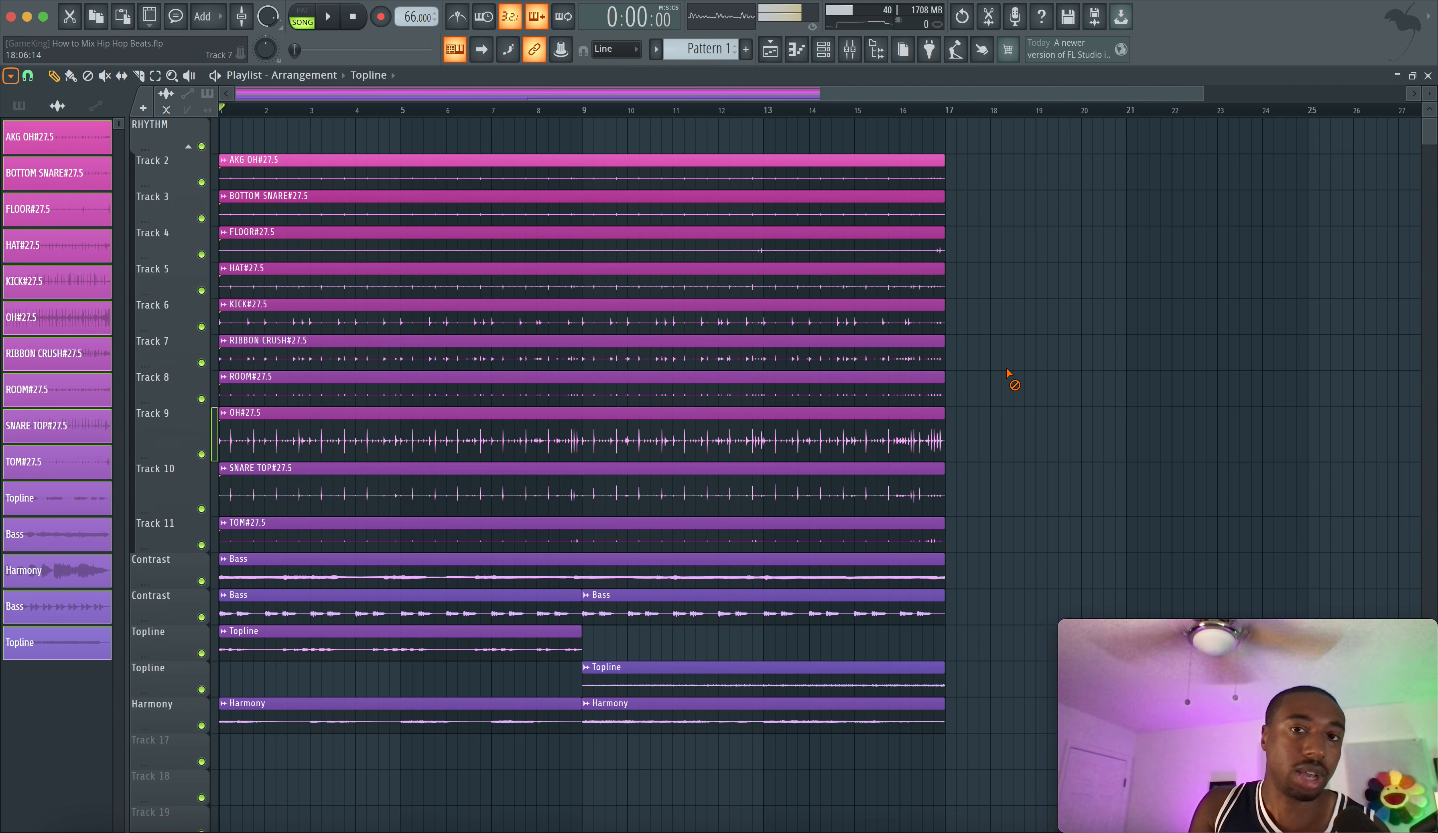